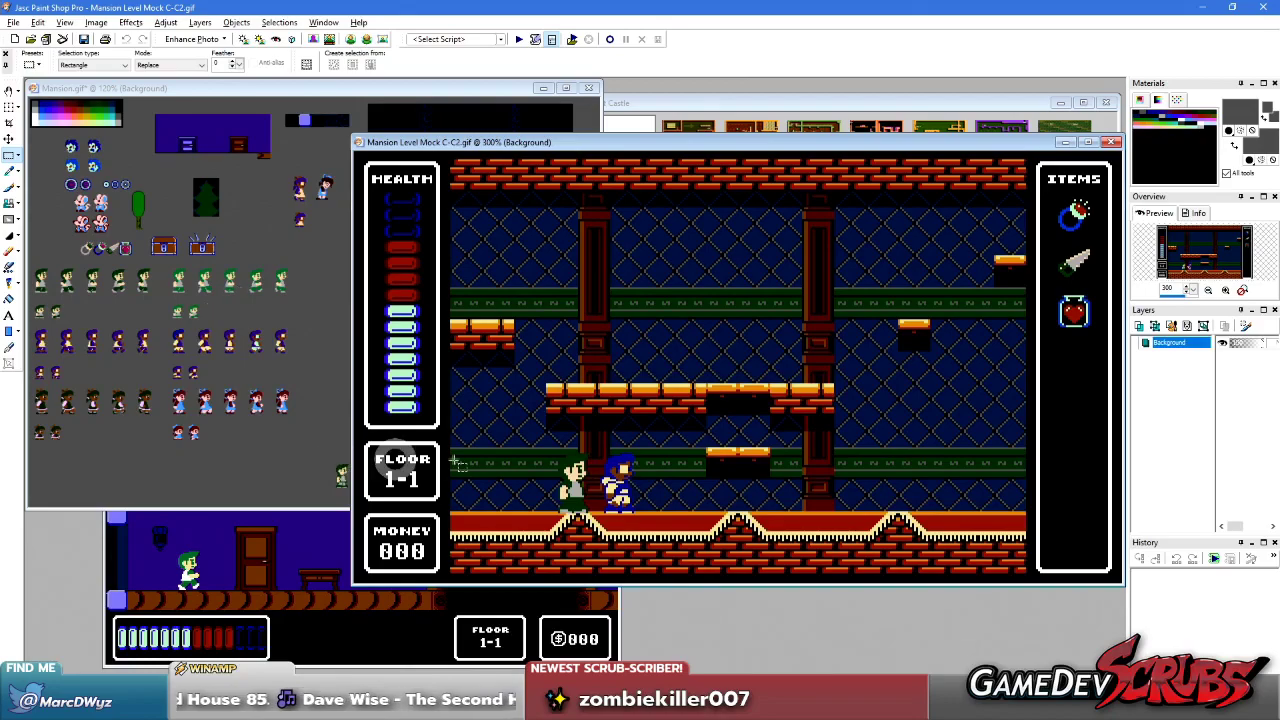
# - Examine the character, item, enemy and projectile sprites on the Mansion.gif sprite sheet
pyautogui.click(112, 297)
pyautogui.scroll(5, 122, 302)
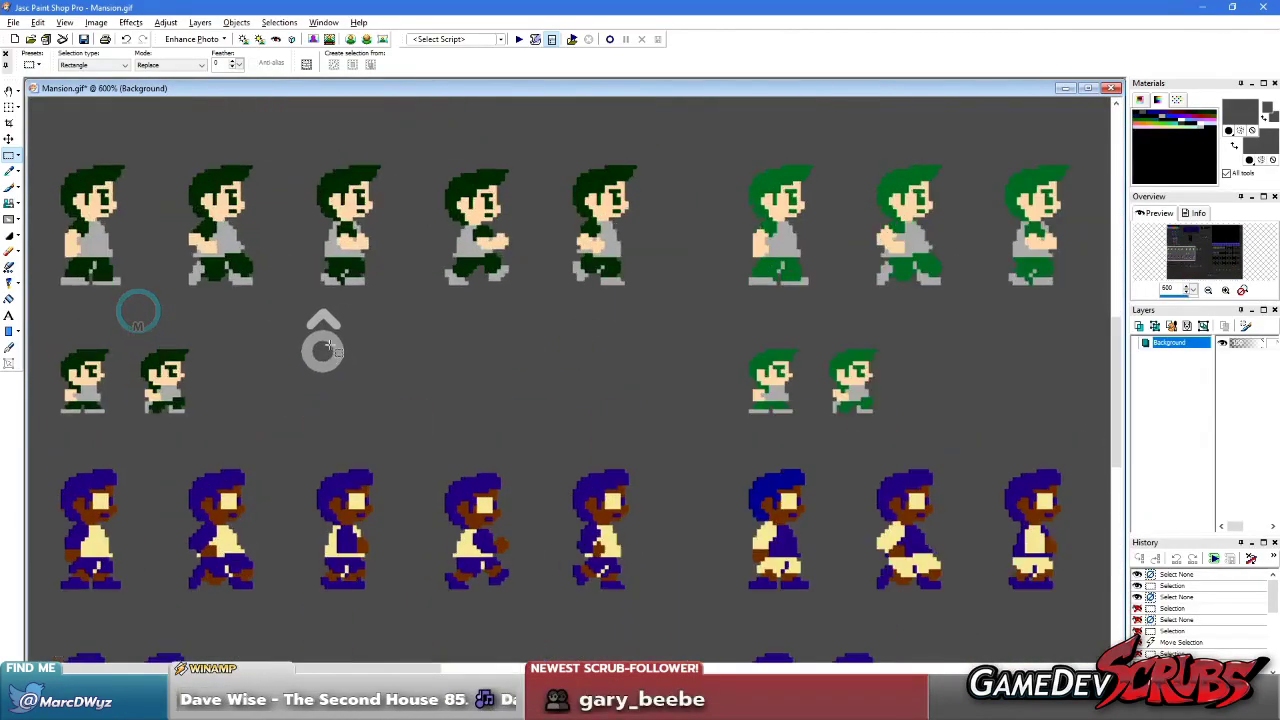
pyautogui.scroll(-1, 372, 337)
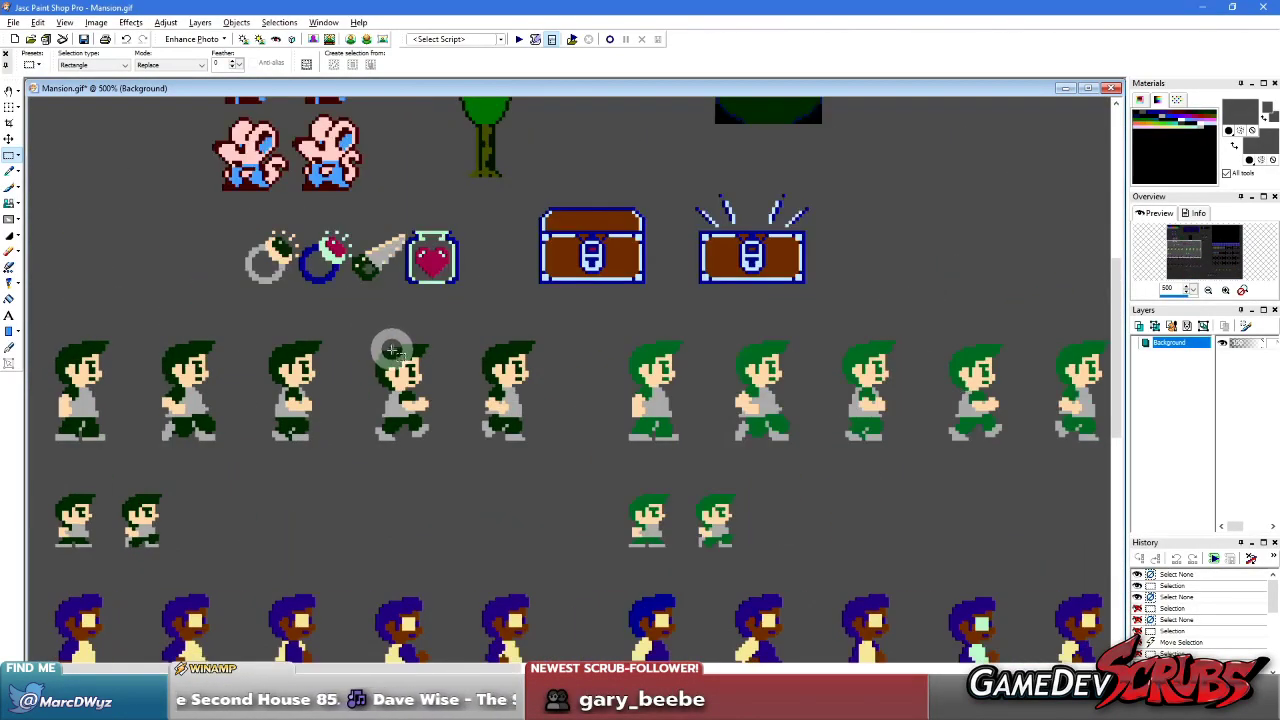
pyautogui.scroll(2, 393, 350)
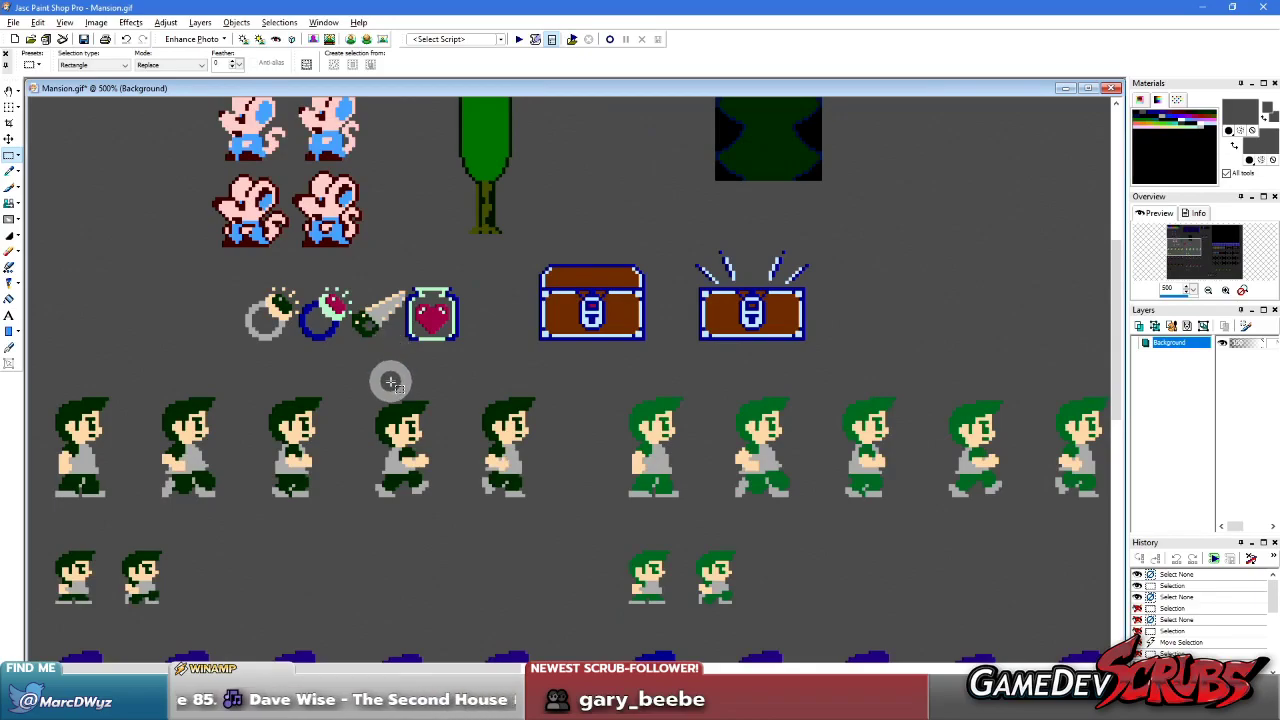
pyautogui.scroll(-2, 385, 382)
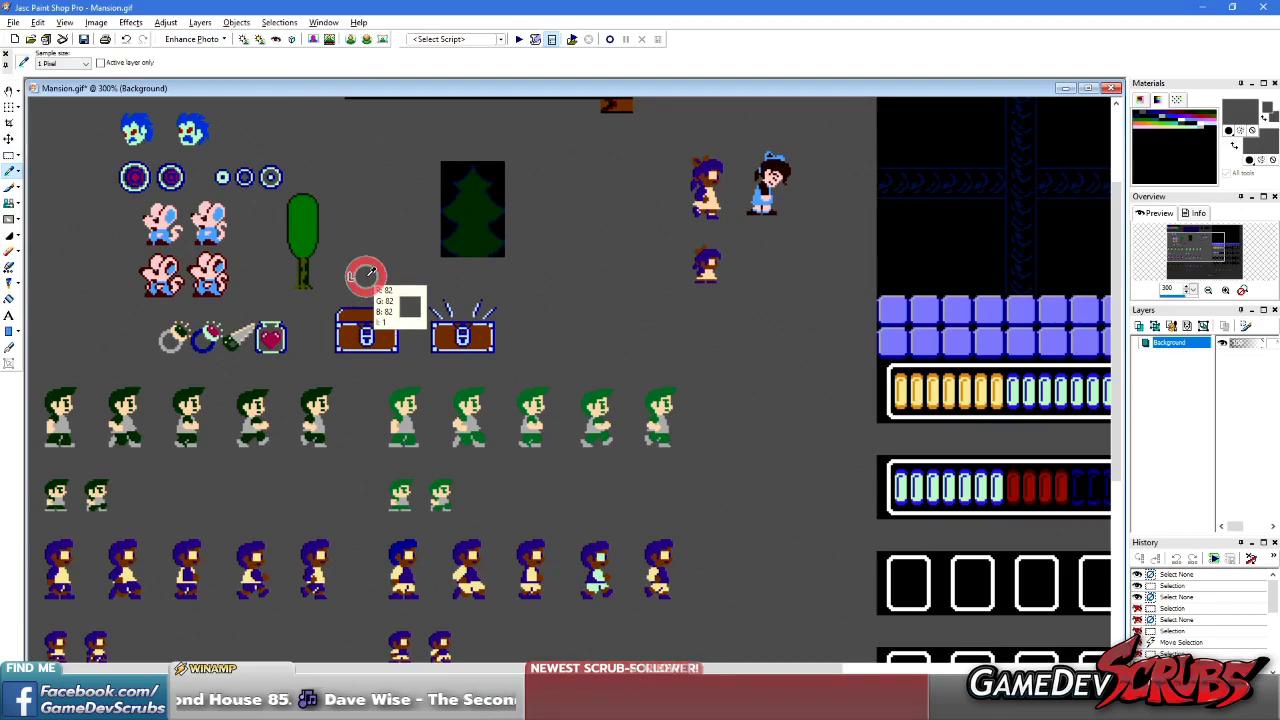
pyautogui.scroll(2, 365, 277)
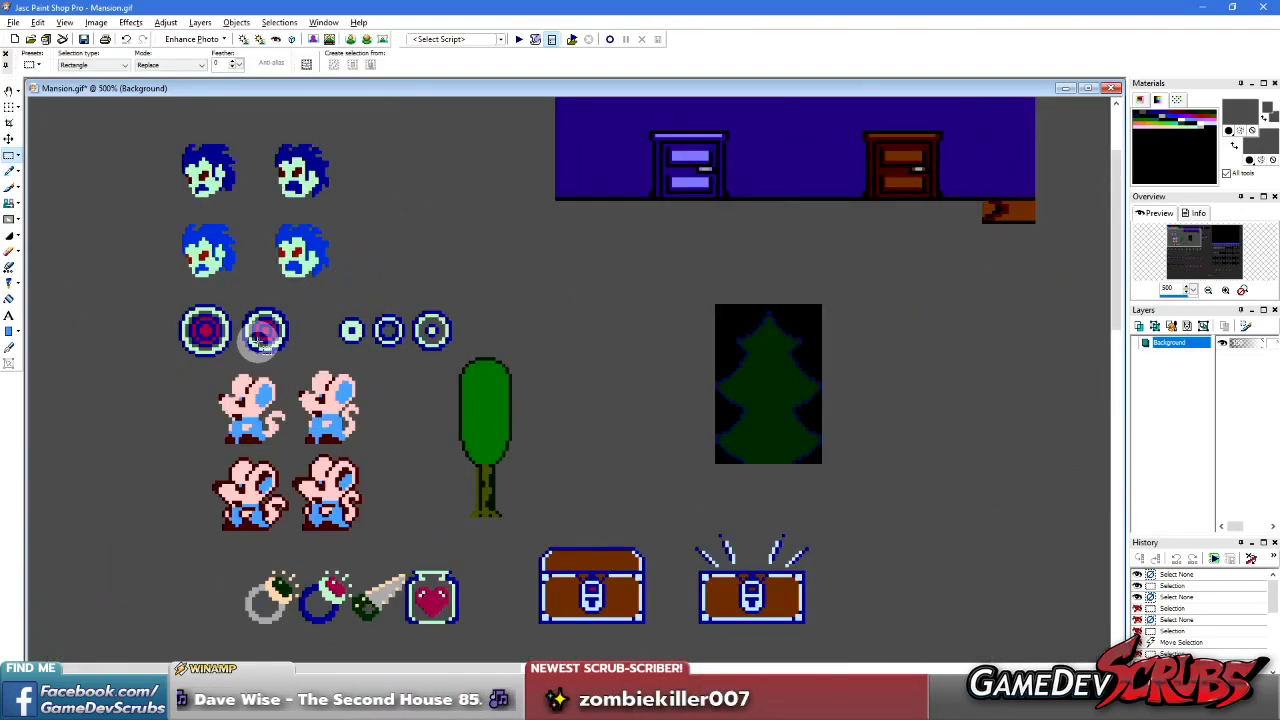
pyautogui.scroll(1, 366, 378)
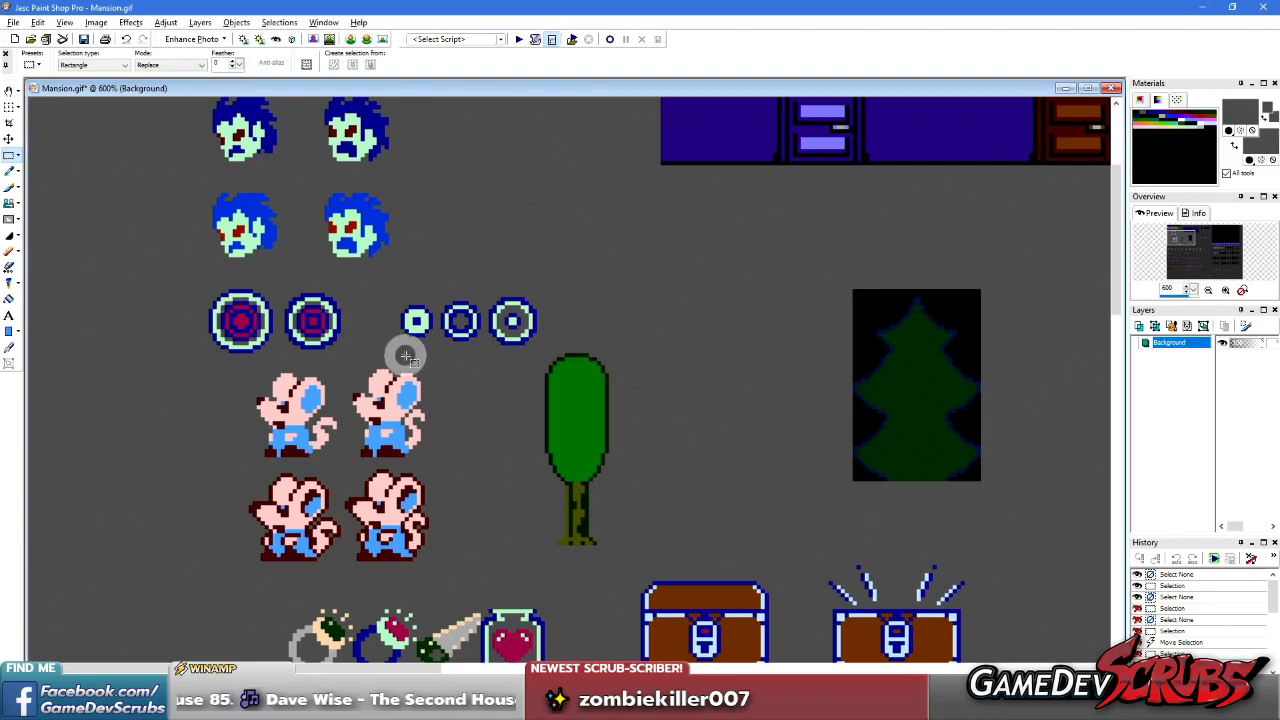
pyautogui.scroll(1, 407, 356)
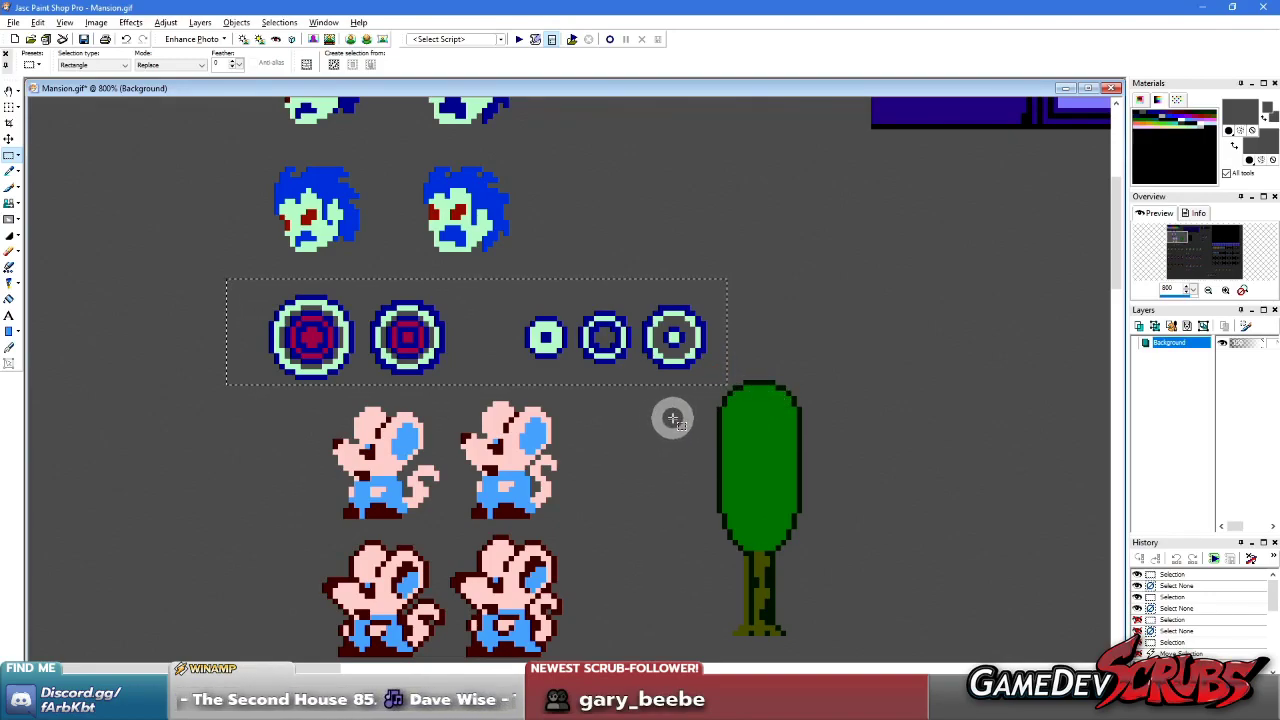
pyautogui.scroll(-3, 510, 393)
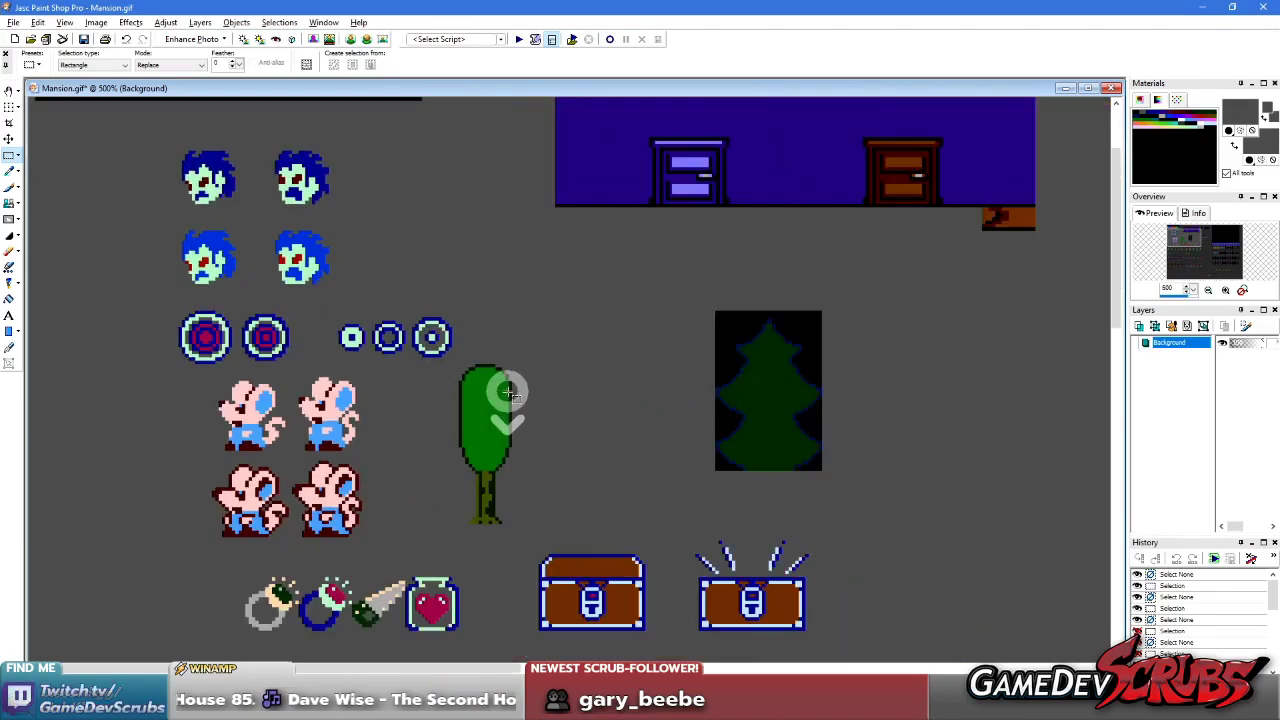
# - Inspect the character walk-cycle rows, the outlined test sprites and the four mouse sprites at different magnifications
pyautogui.scroll(-2, 529, 367)
pyautogui.scroll(-2, 560, 345)
pyautogui.scroll(3, 586, 323)
pyautogui.scroll(-1, 494, 451)
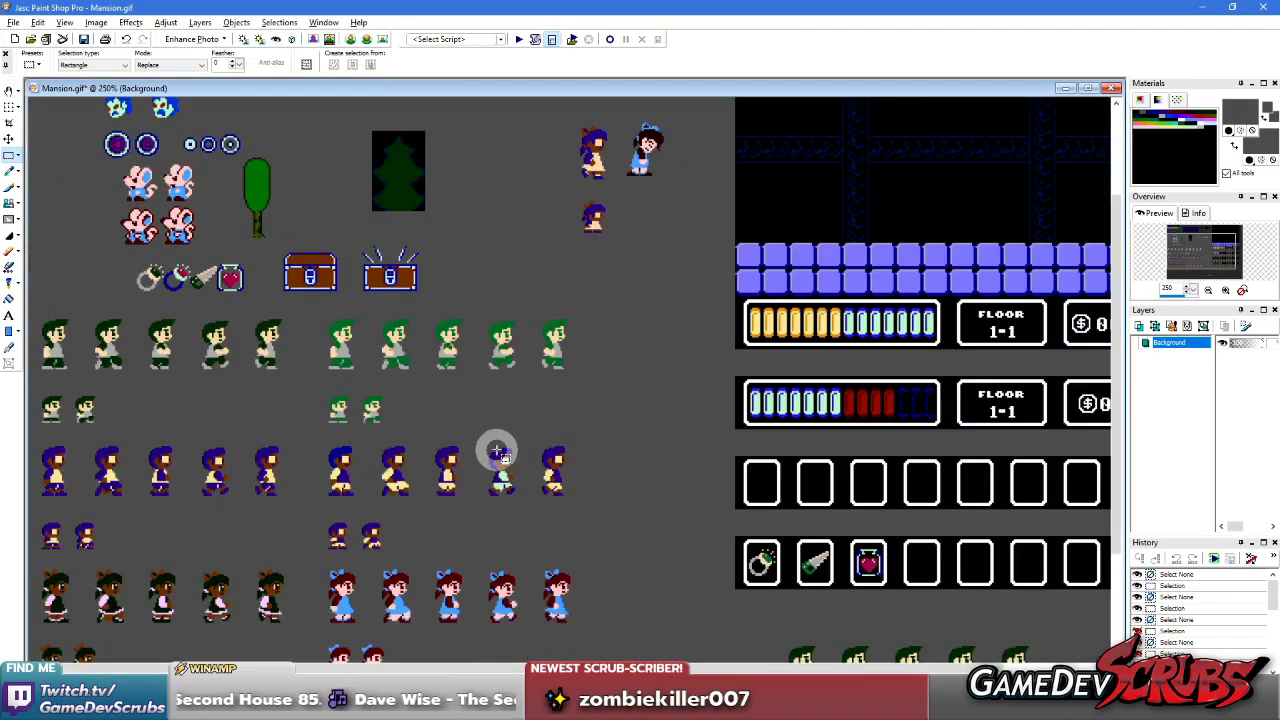
pyautogui.scroll(3, 766, 463)
pyautogui.scroll(-1, 613, 444)
pyautogui.scroll(-1, 600, 440)
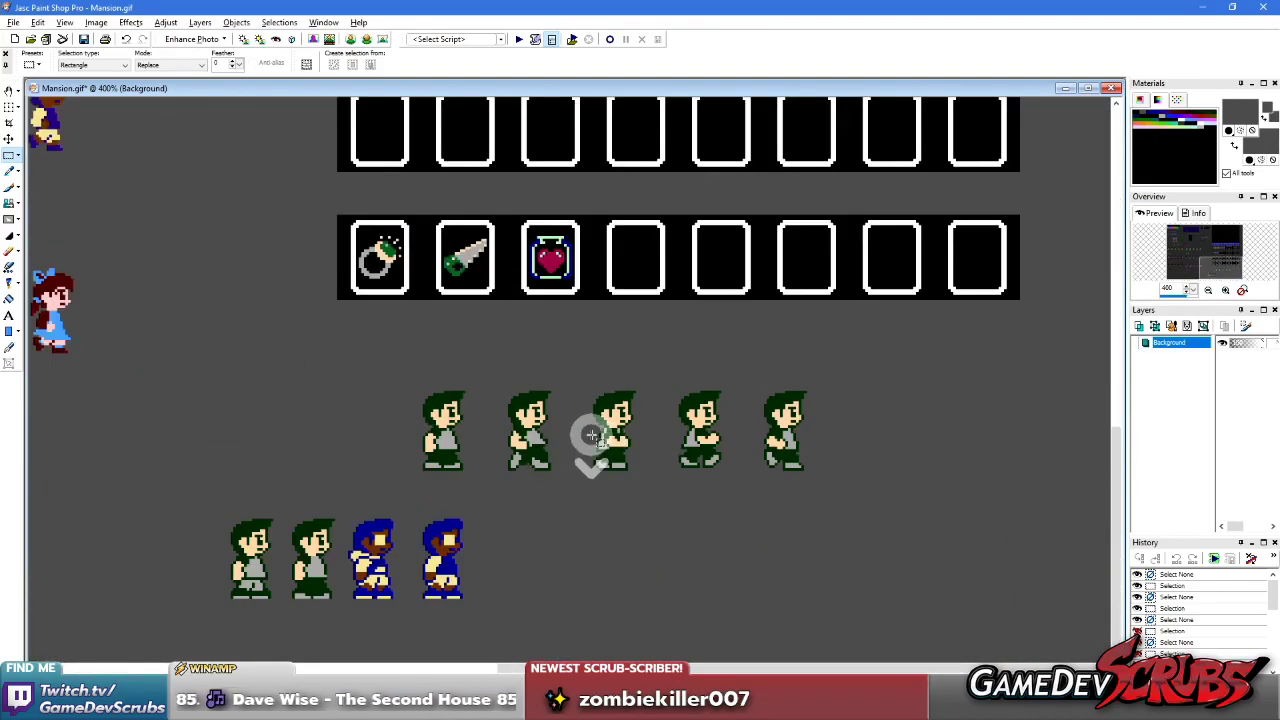
pyautogui.scroll(1, 590, 490)
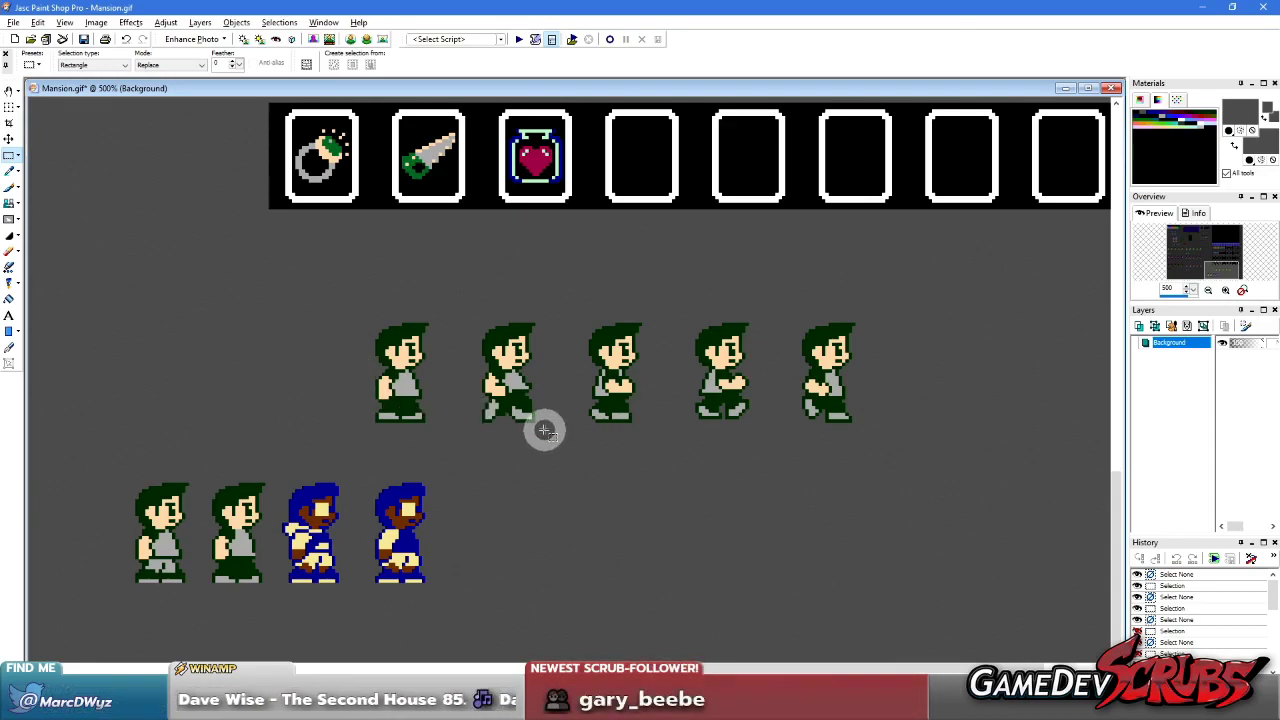
pyautogui.scroll(-4, 544, 430)
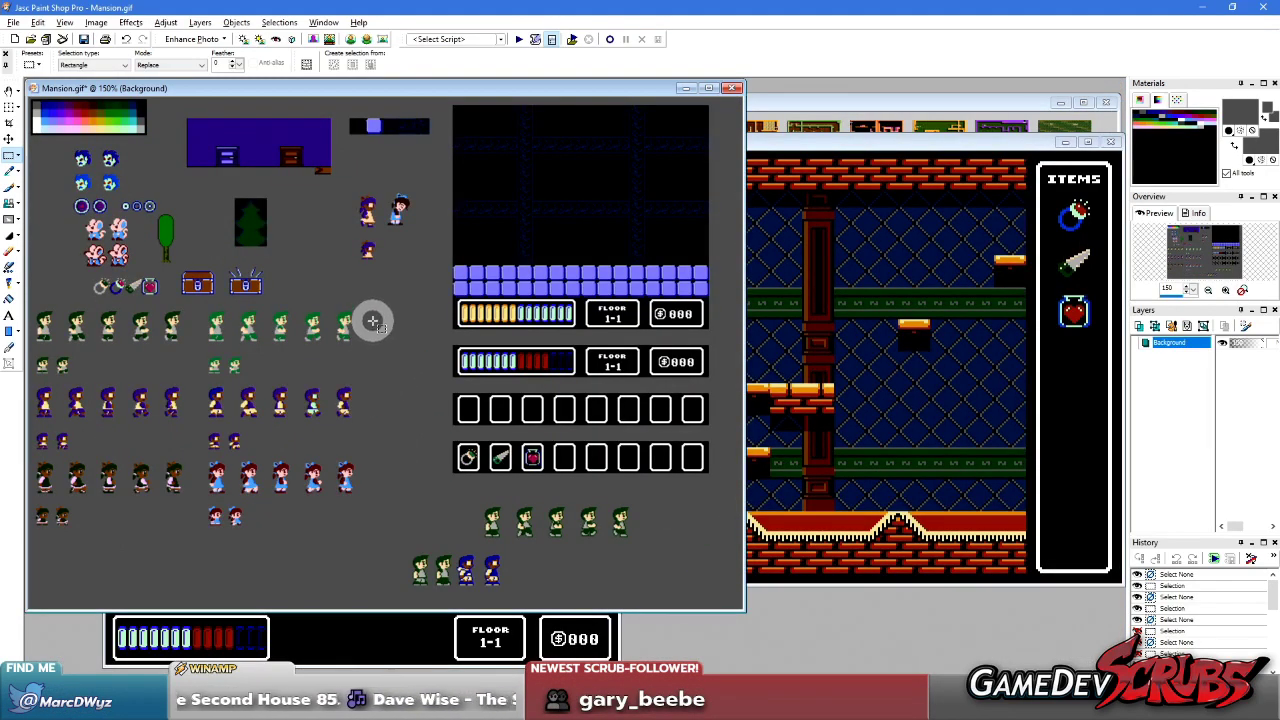
pyautogui.scroll(5, 367, 323)
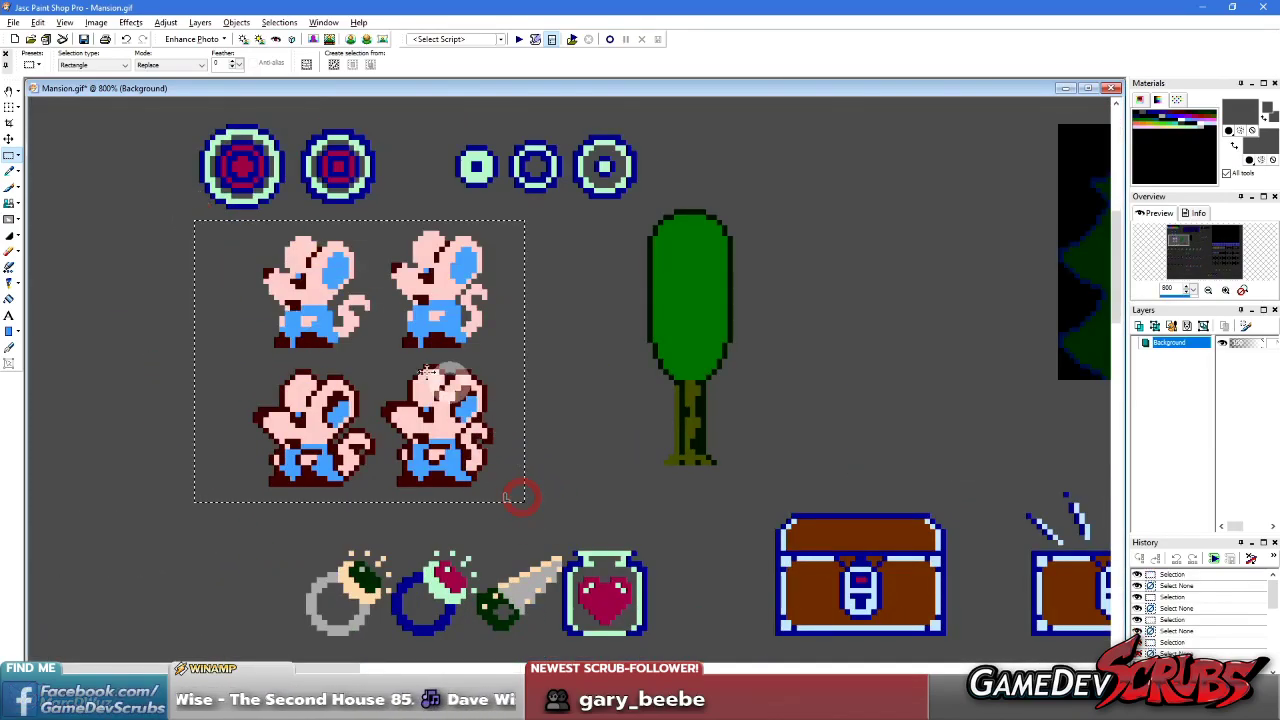
pyautogui.scroll(-2, 502, 418)
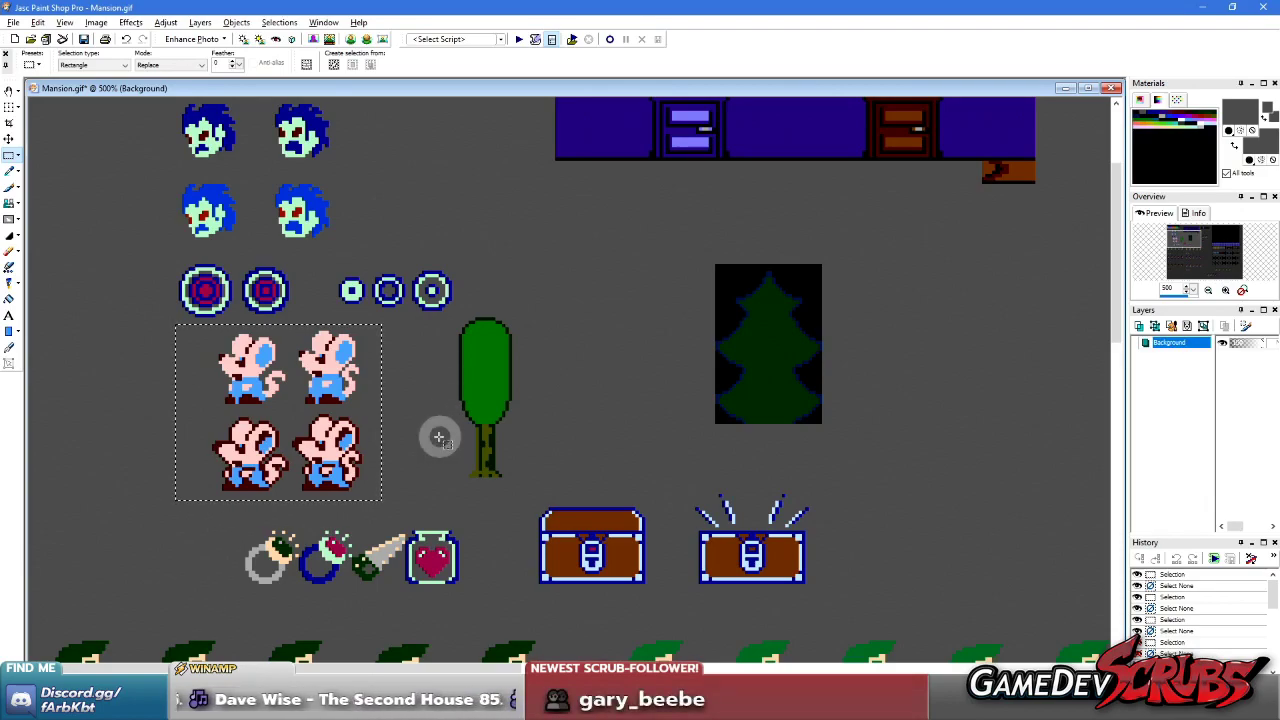
# - Switch to the Edge browser and go to youtube.com
pyautogui.press('super')
pyautogui.write('edge')
pyautogui.press('Return')
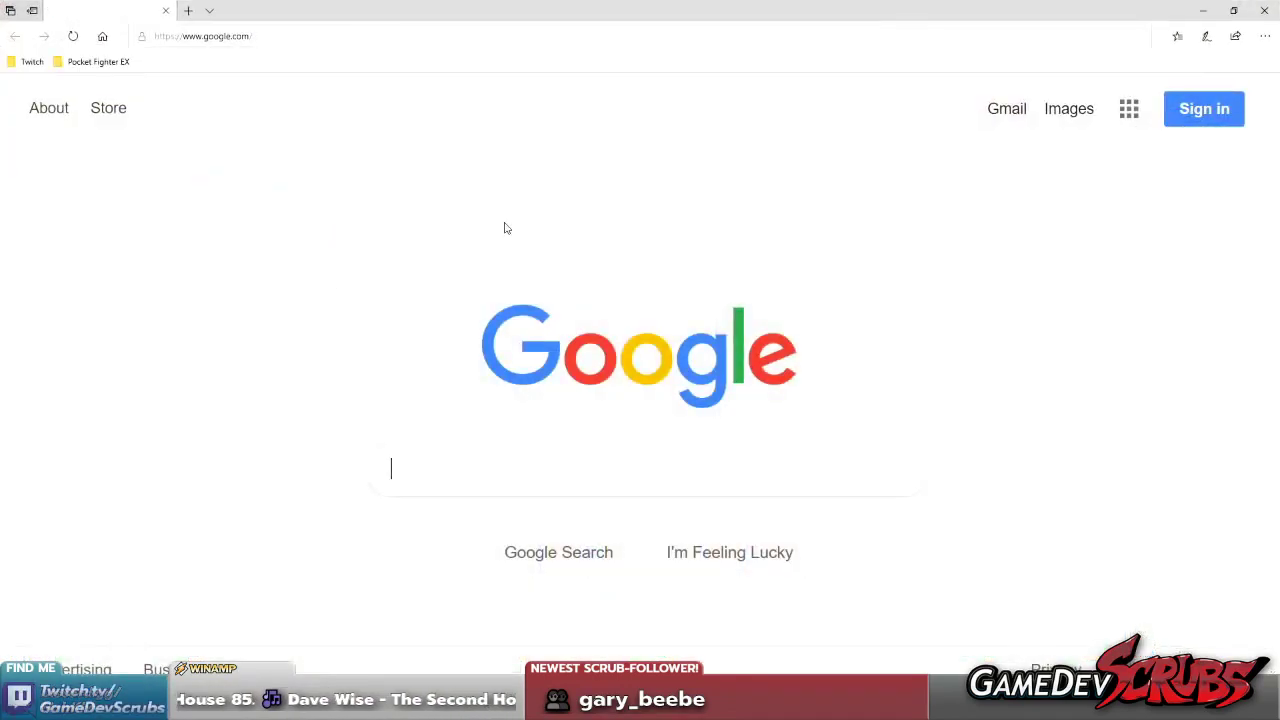
pyautogui.write('youtube.c')
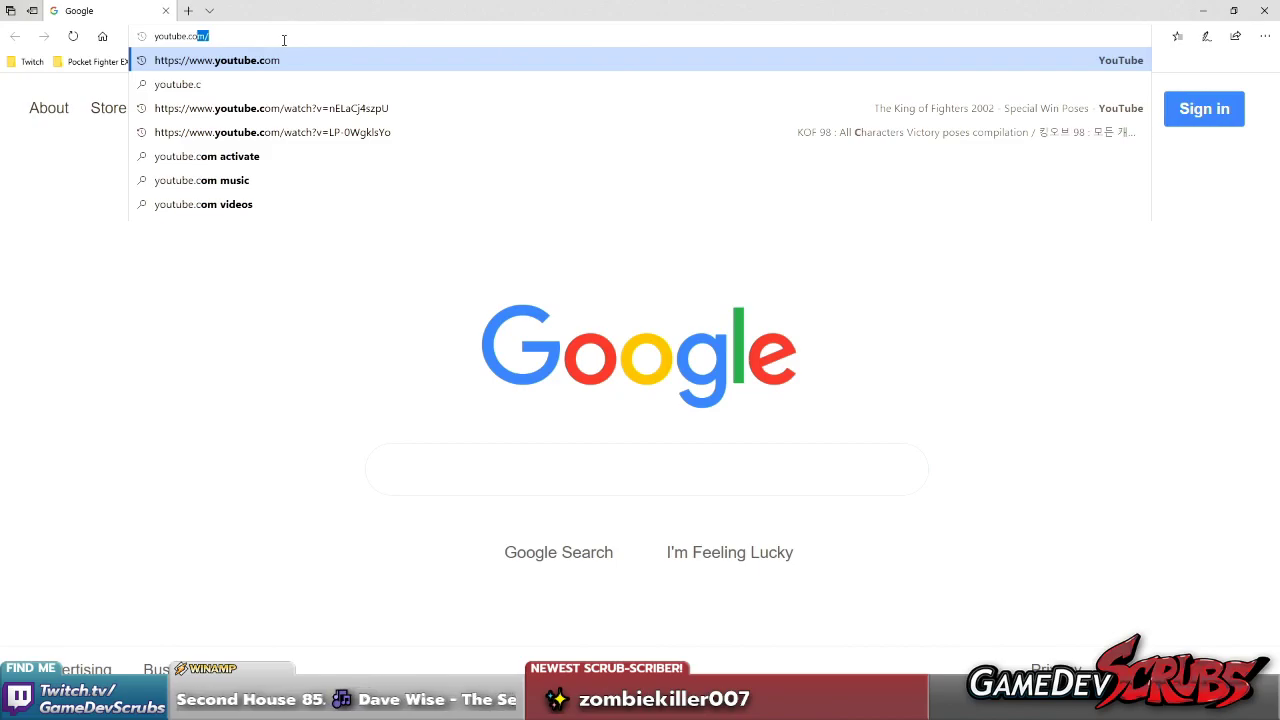
pyautogui.write('o')
pyautogui.press('Return')
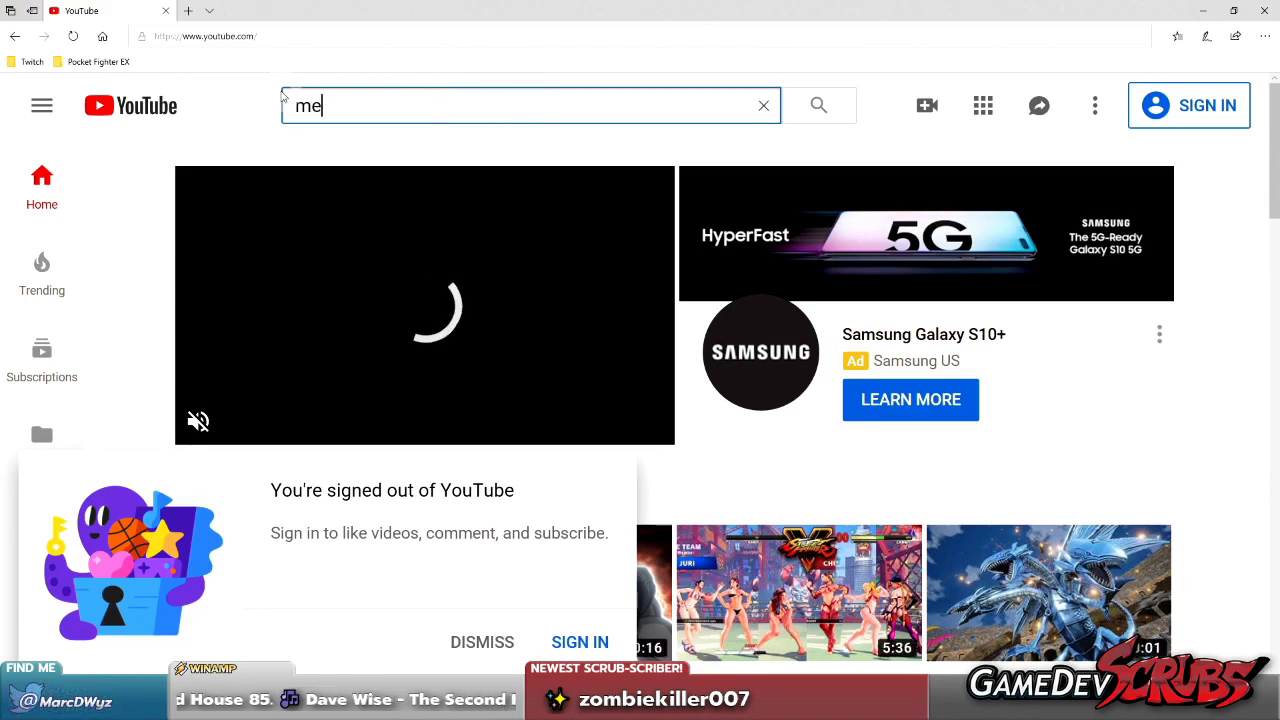
# - Search YouTube for "megaman 7 battle mode", watch "Megaman 7 2 Player VS Mode" in theater mode, and close the browser
pyautogui.write('gaman 7 battle mode')
pyautogui.press('Return')
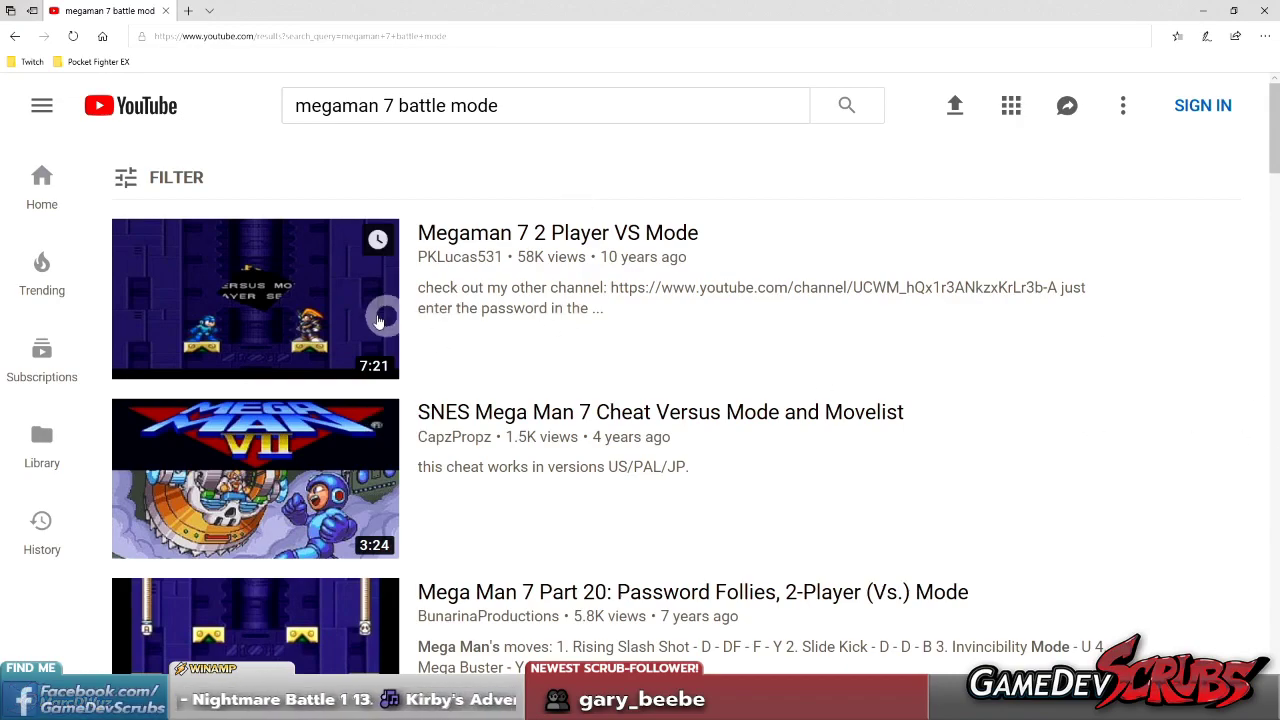
pyautogui.click(310, 316)
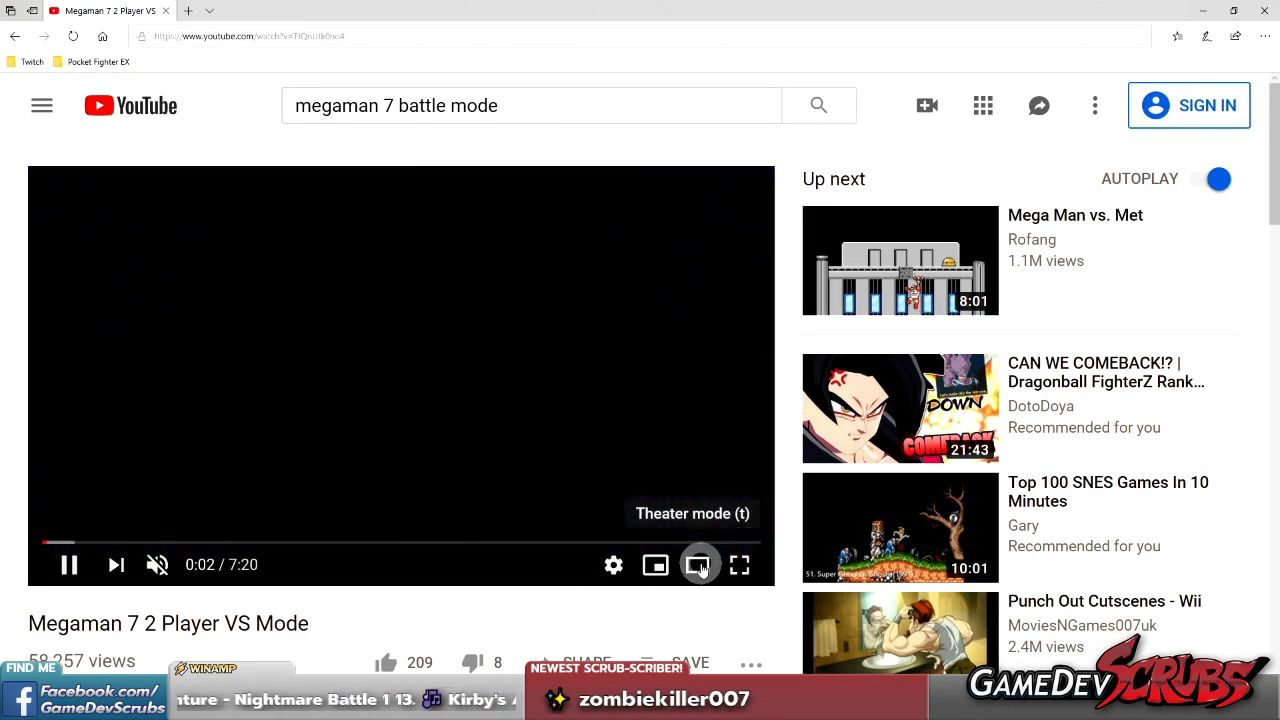
pyautogui.click(697, 565)
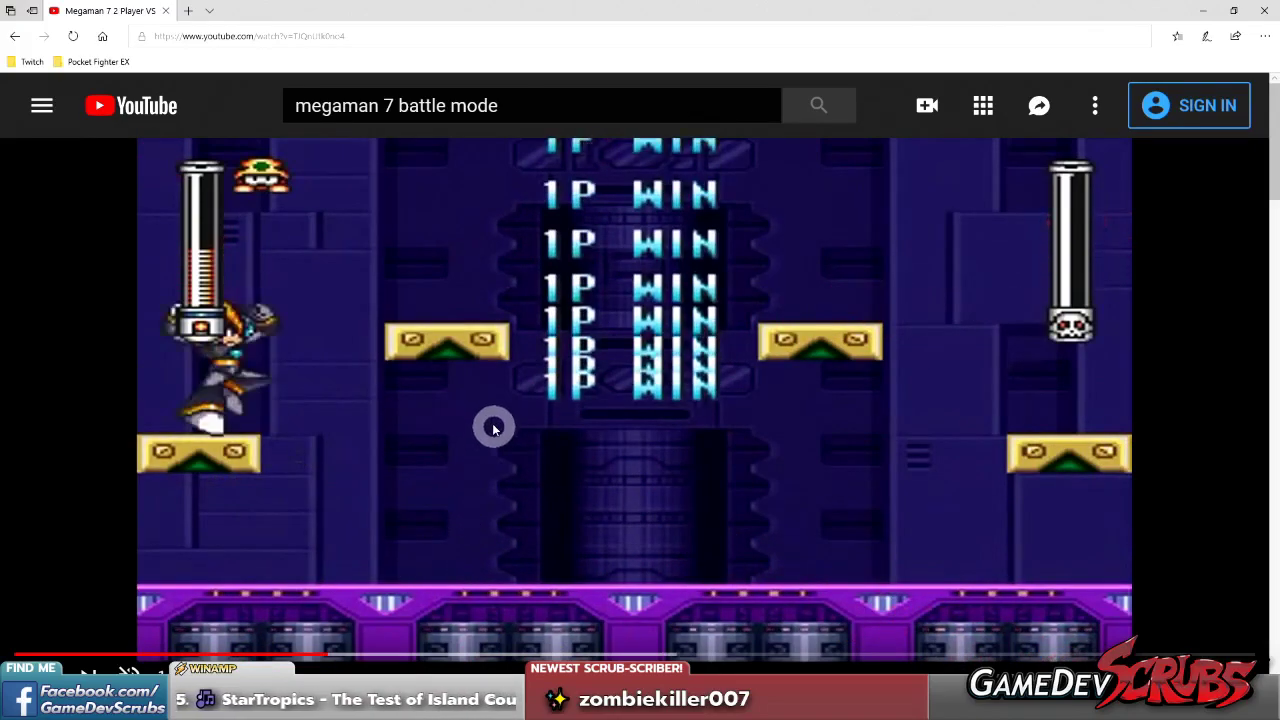
pyautogui.click(1268, 16)
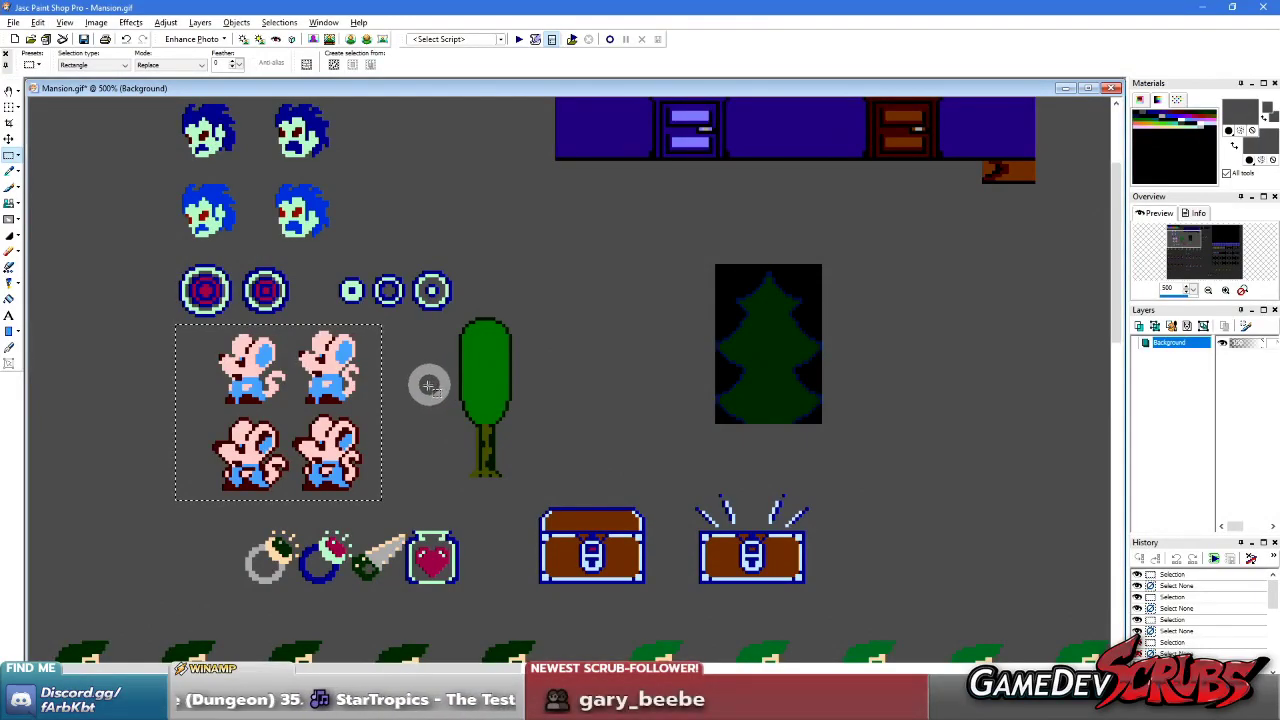
# - Mark the group of four mouse sprites beside the tree with a rectangular selection, then clear it
pyautogui.rightClick(425, 386)
pyautogui.moveTo(414, 522); pyautogui.dragTo(388, 496)
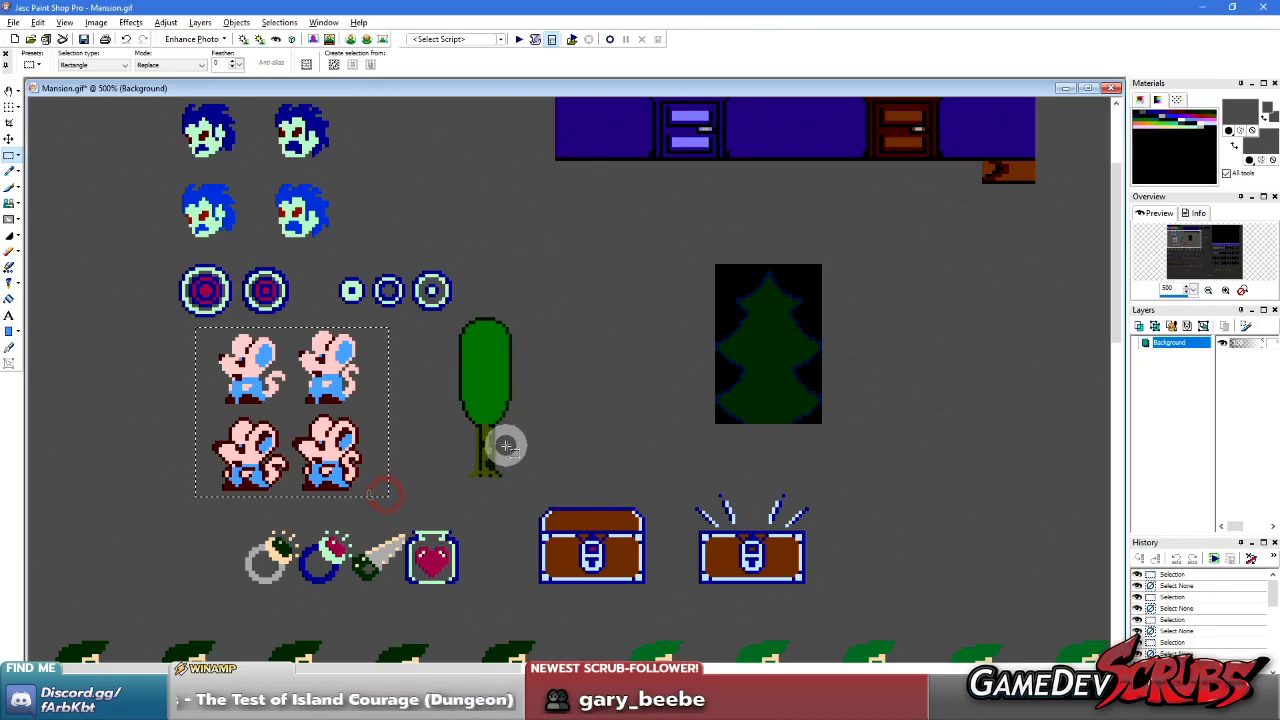
pyautogui.moveTo(198, 322); pyautogui.dragTo(384, 497)
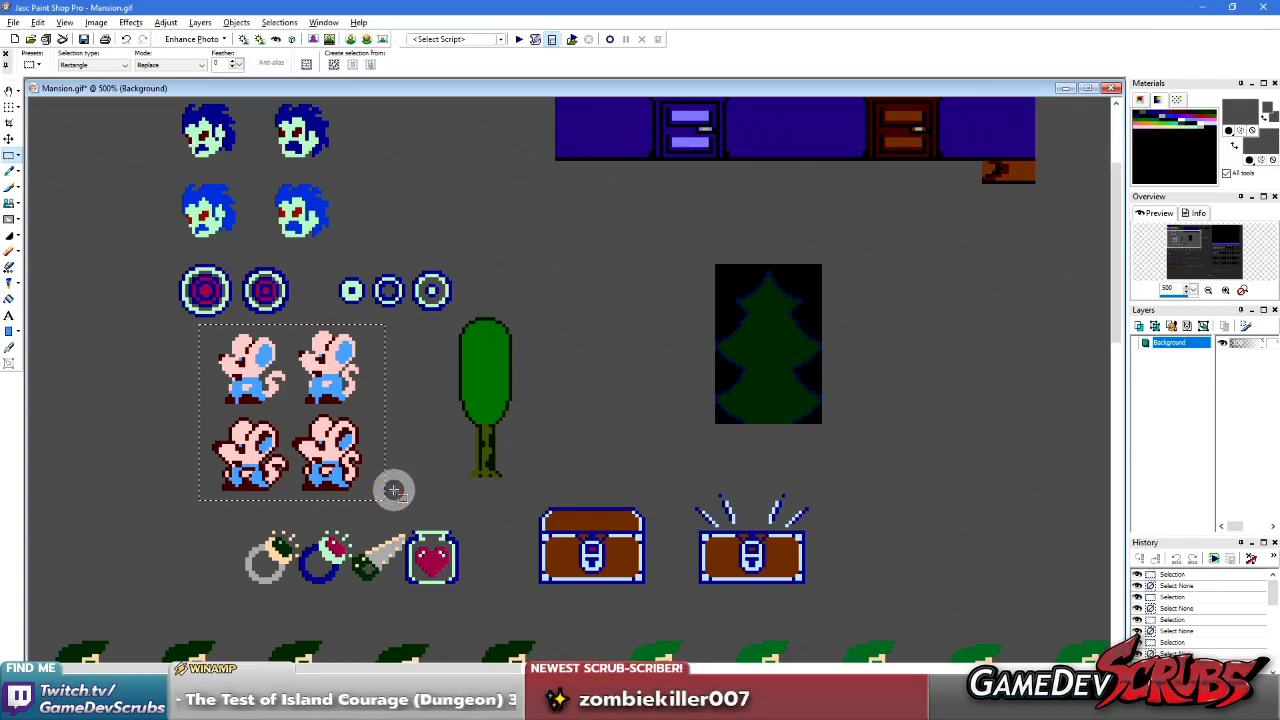
pyautogui.click(300, 422)
# - Mark the lower row of two outlined mouse sprites with a rectangular selection, then clear it
pyautogui.scroll(1, 300, 420)
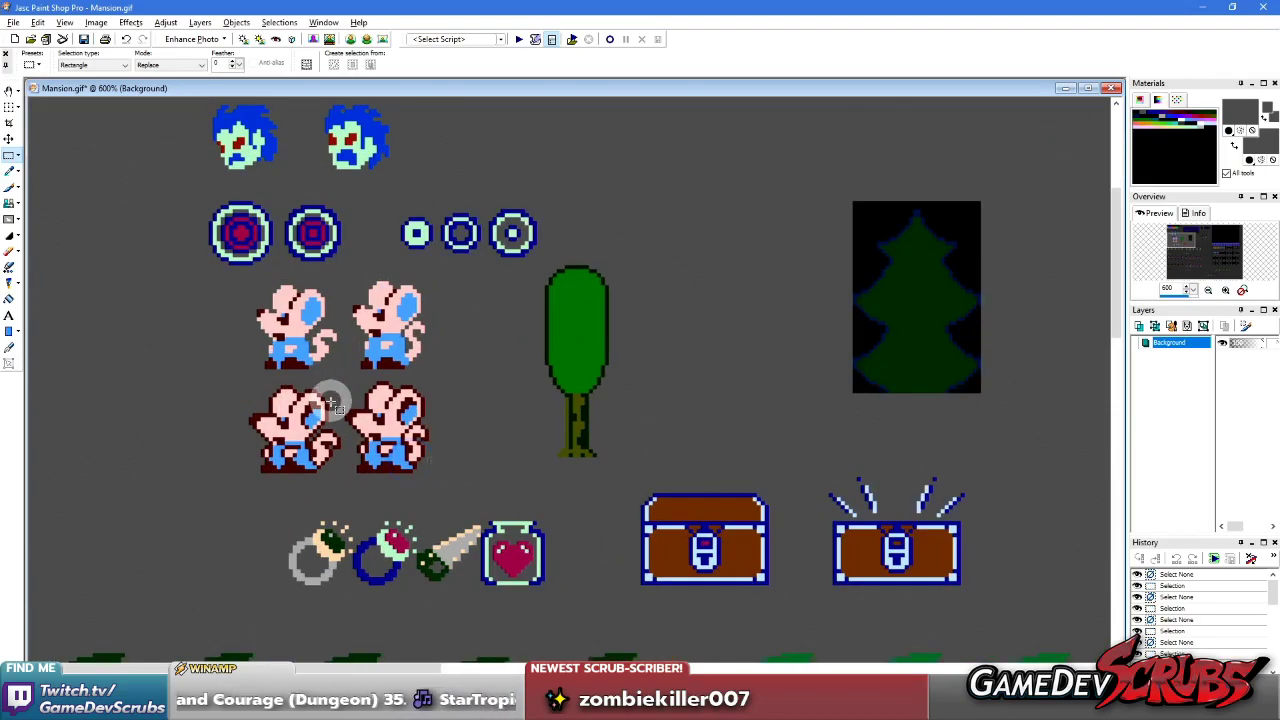
pyautogui.scroll(1, 330, 405)
pyautogui.moveTo(578, 462); pyautogui.dragTo(615, 480)
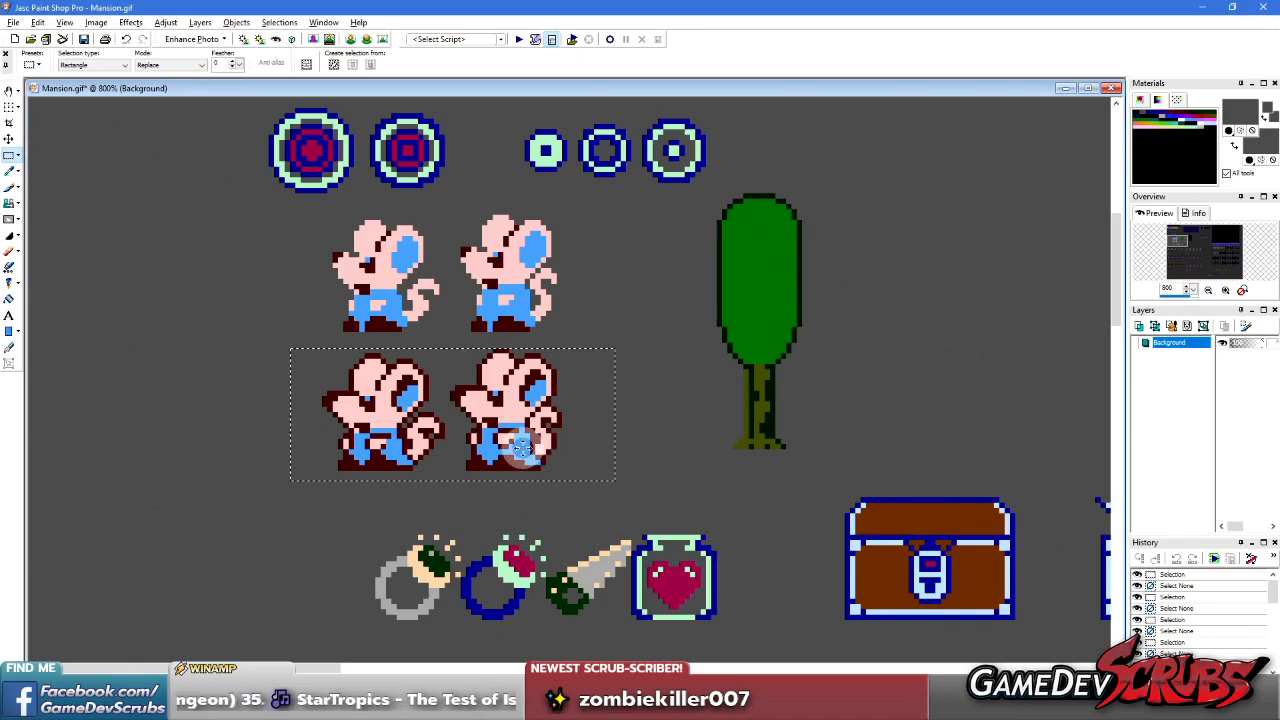
pyautogui.scroll(-4, 520, 448)
pyautogui.scroll(2, 448, 416)
pyautogui.rightClick(448, 416)
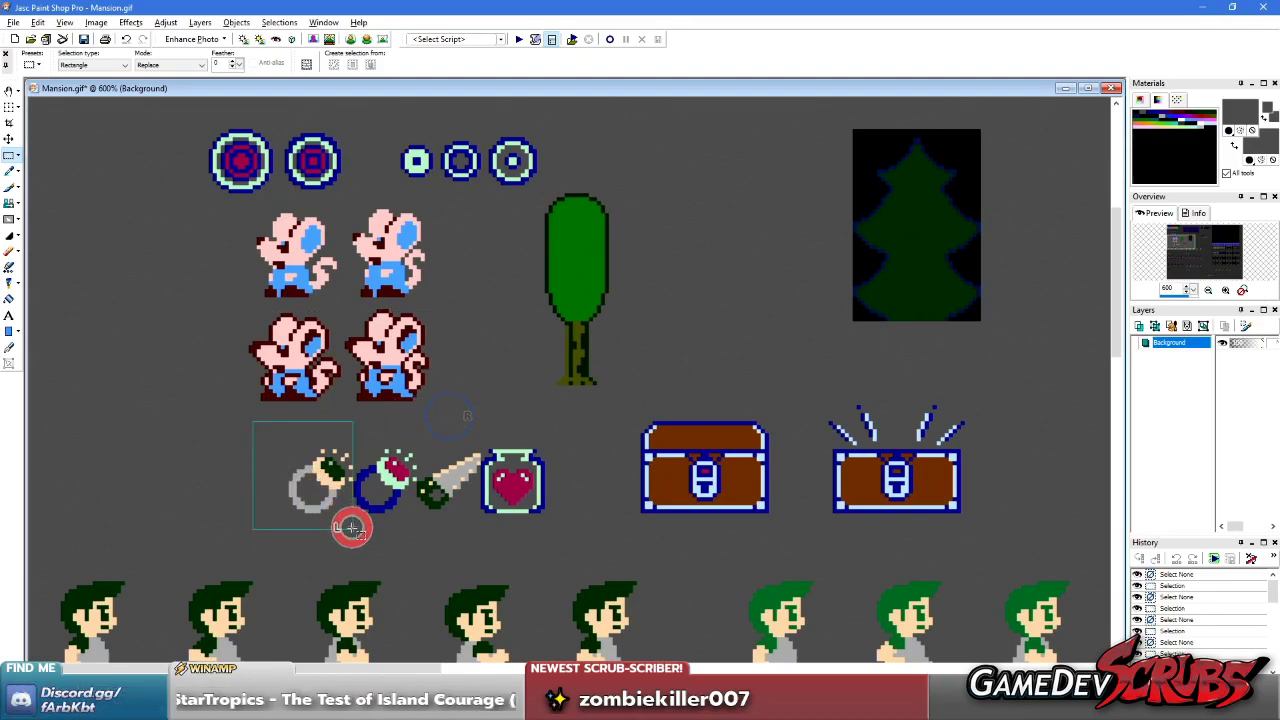
# - Select the grey ring, saw and heart jar sprites one after another and inspect the jar's pixels up close
pyautogui.moveTo(351, 527); pyautogui.dragTo(352, 528)
pyautogui.moveTo(420, 433); pyautogui.dragTo(470, 536)
pyautogui.rightClick(545, 437)
pyautogui.moveTo(568, 430); pyautogui.dragTo(480, 530)
pyautogui.scroll(3, 497, 400)
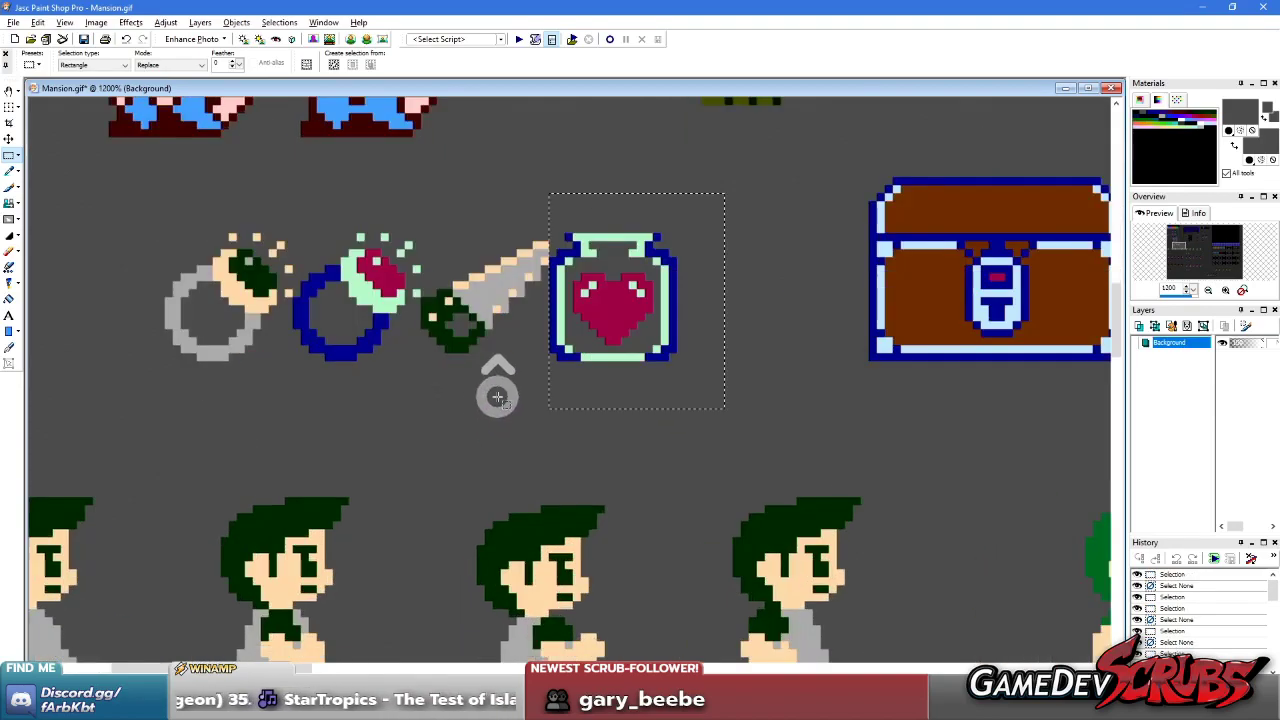
pyautogui.scroll(2, 497, 397)
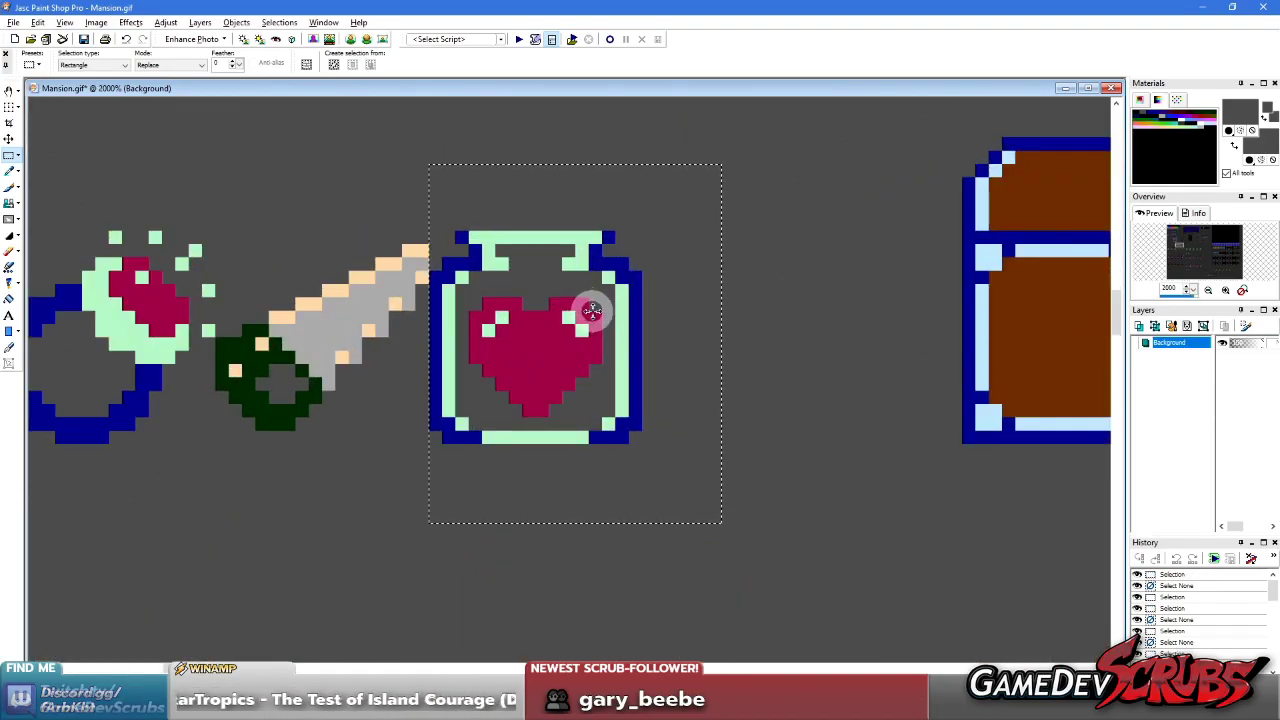
pyautogui.scroll(-2, 590, 311)
pyautogui.scroll(-1, 582, 332)
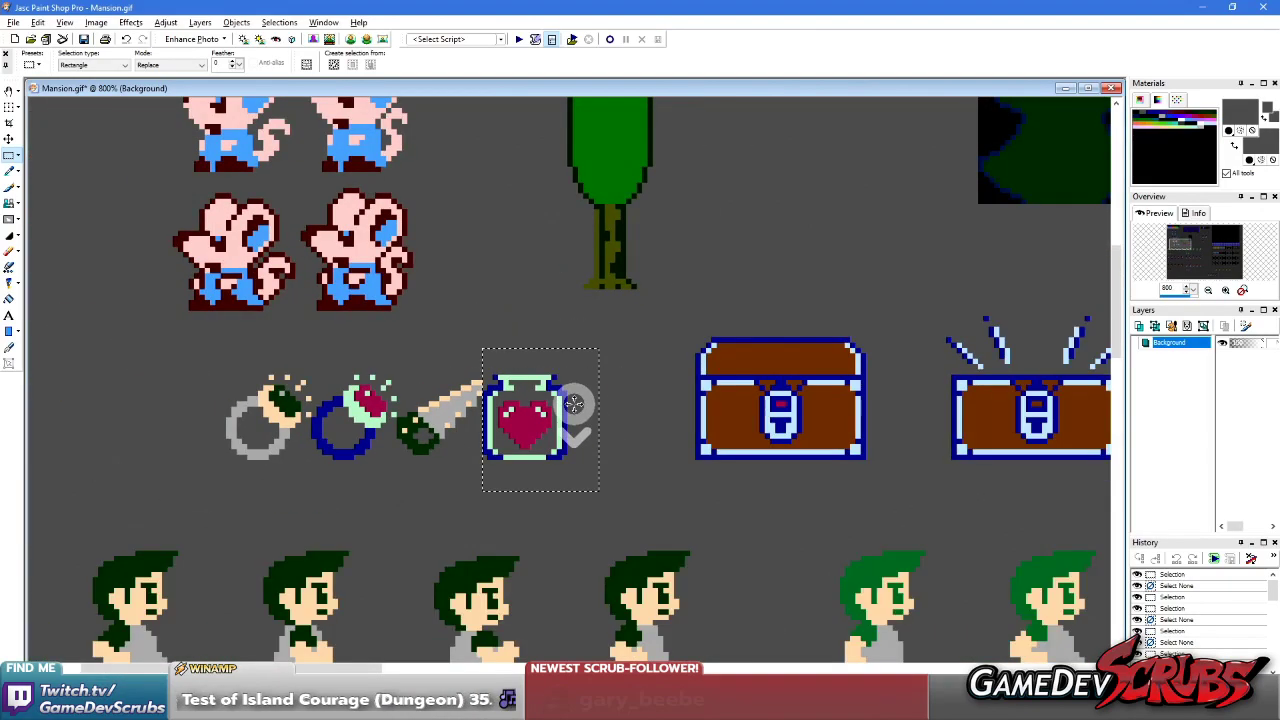
pyautogui.scroll(-1, 598, 407)
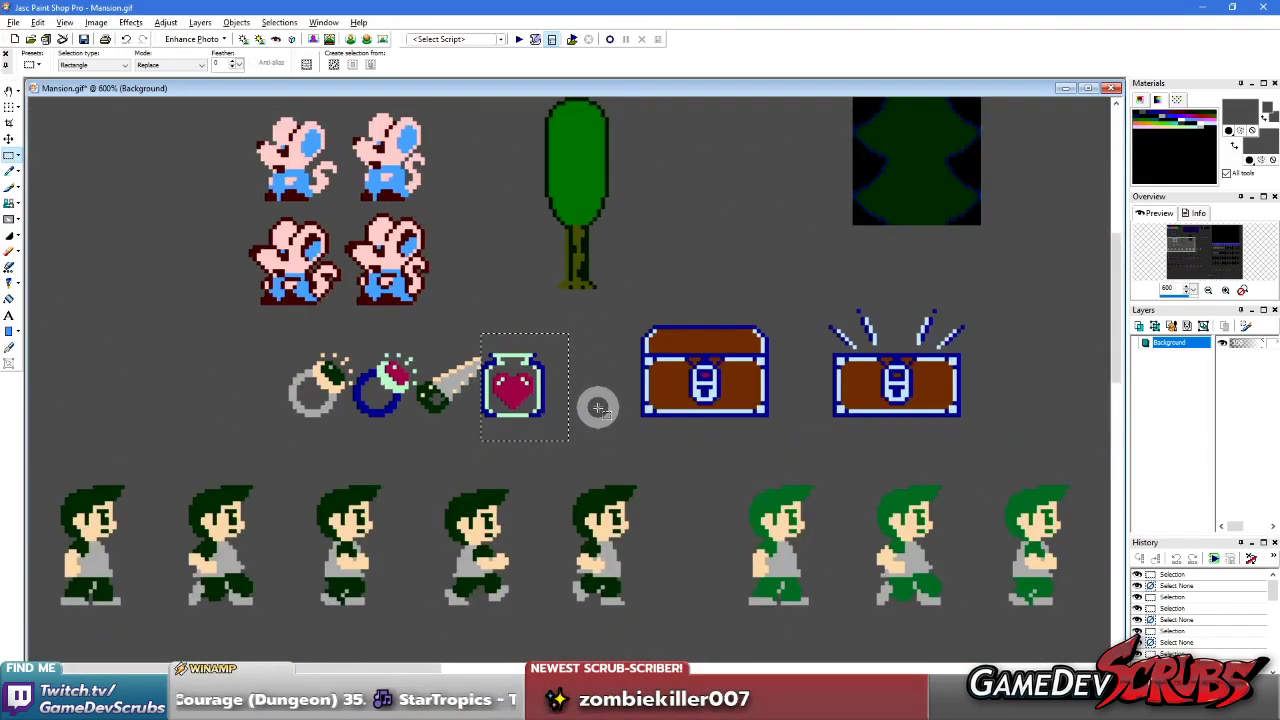
# - Mark the whole row of ring, saw and heart jar sprites with a rectangular selection, then clear it
pyautogui.scroll(-1, 615, 384)
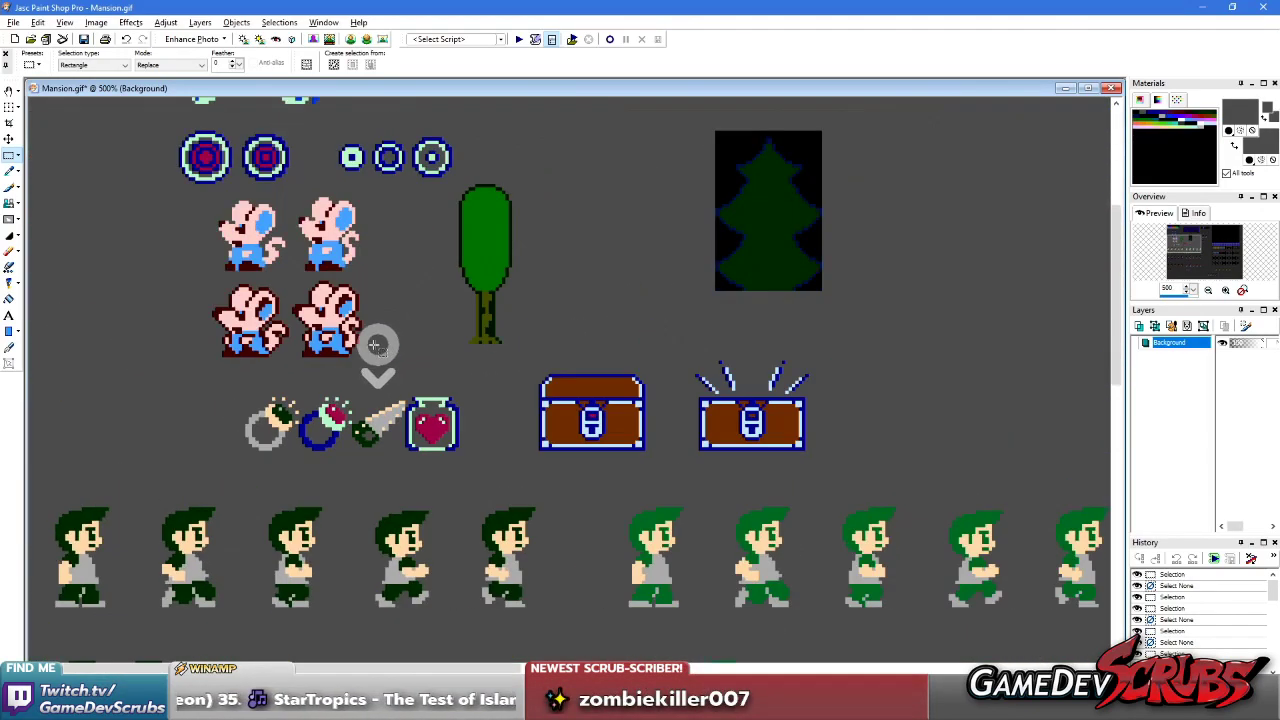
pyautogui.scroll(2, 372, 350)
pyautogui.scroll(-4, 368, 352)
pyautogui.scroll(1, 313, 400)
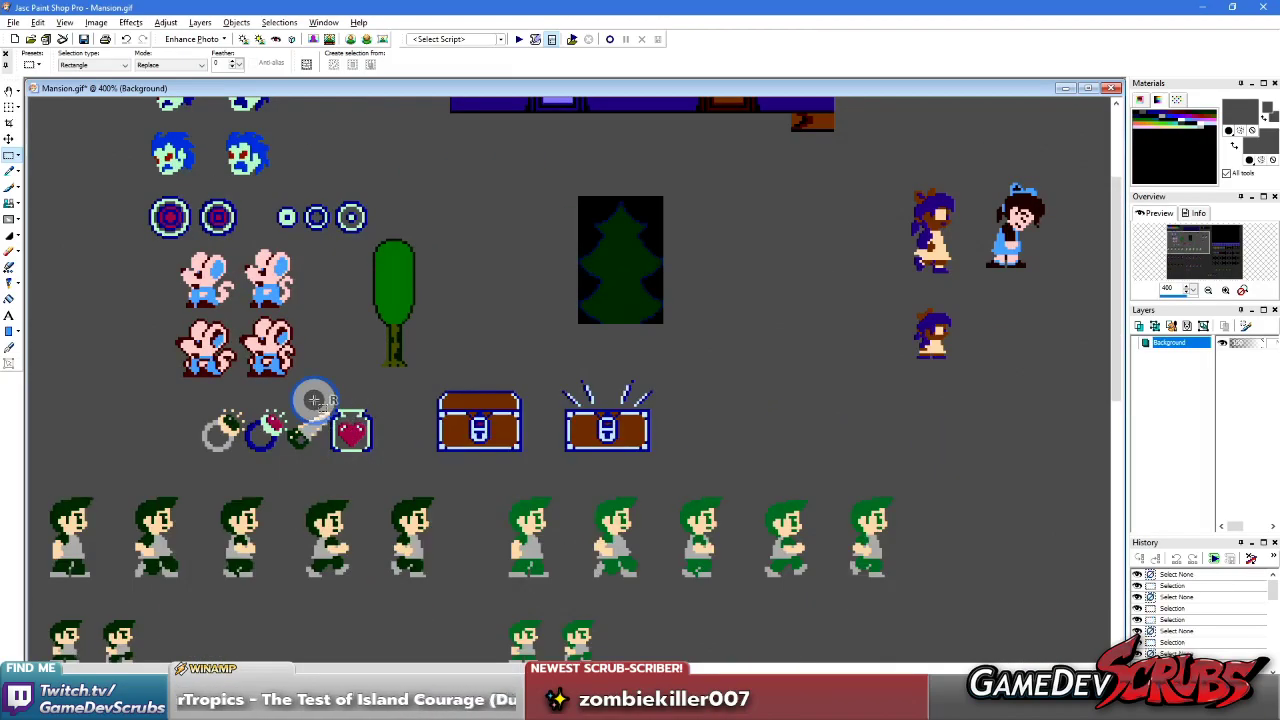
pyautogui.scroll(2, 309, 396)
pyautogui.moveTo(261, 371); pyautogui.dragTo(609, 465)
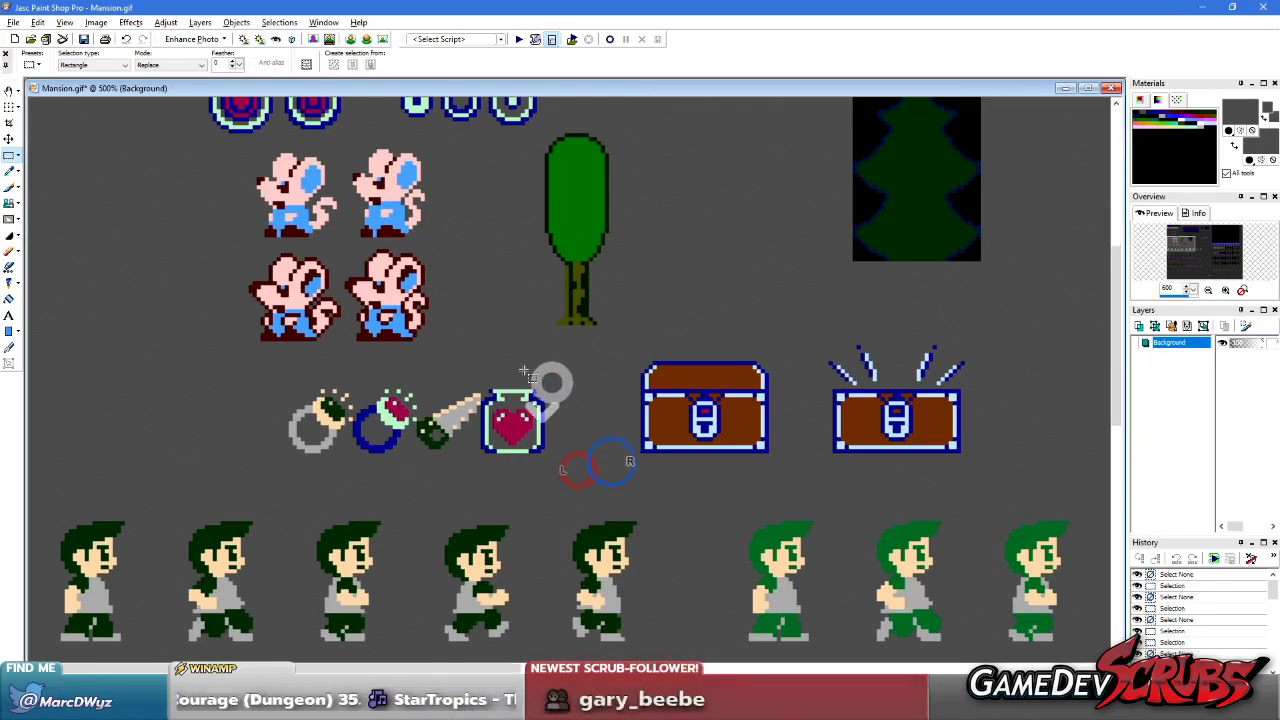
# - Switch to the Mansion Level Mock C-C2.gif image and select the MONEY label with its counter inside the white frame
pyautogui.scroll(-5, 475, 342)
pyautogui.click(700, 357)
pyautogui.scroll(4, 343, 520)
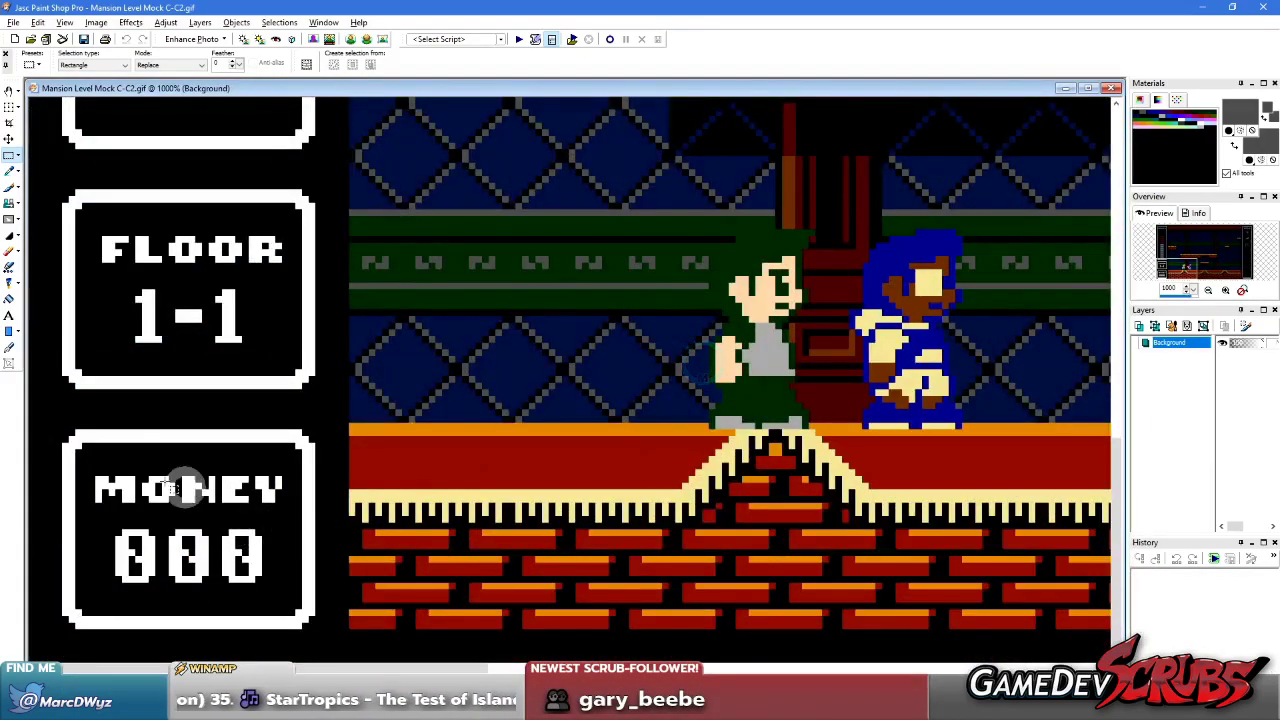
pyautogui.moveTo(88, 470); pyautogui.dragTo(288, 589)
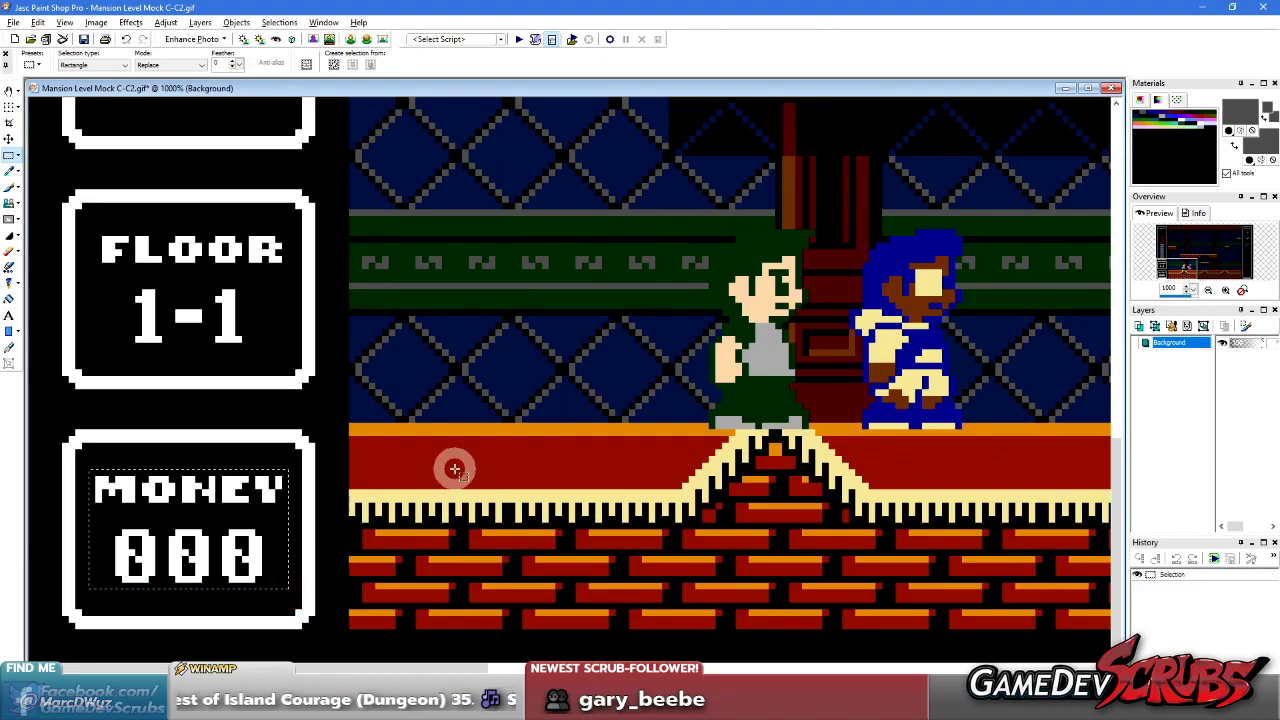
# - Clear the selection in the Mansion Level Mock C-C2.gif image and move its window aside to uncover the Mansion.gif sprite sheet
pyautogui.scroll(-3, 454, 469)
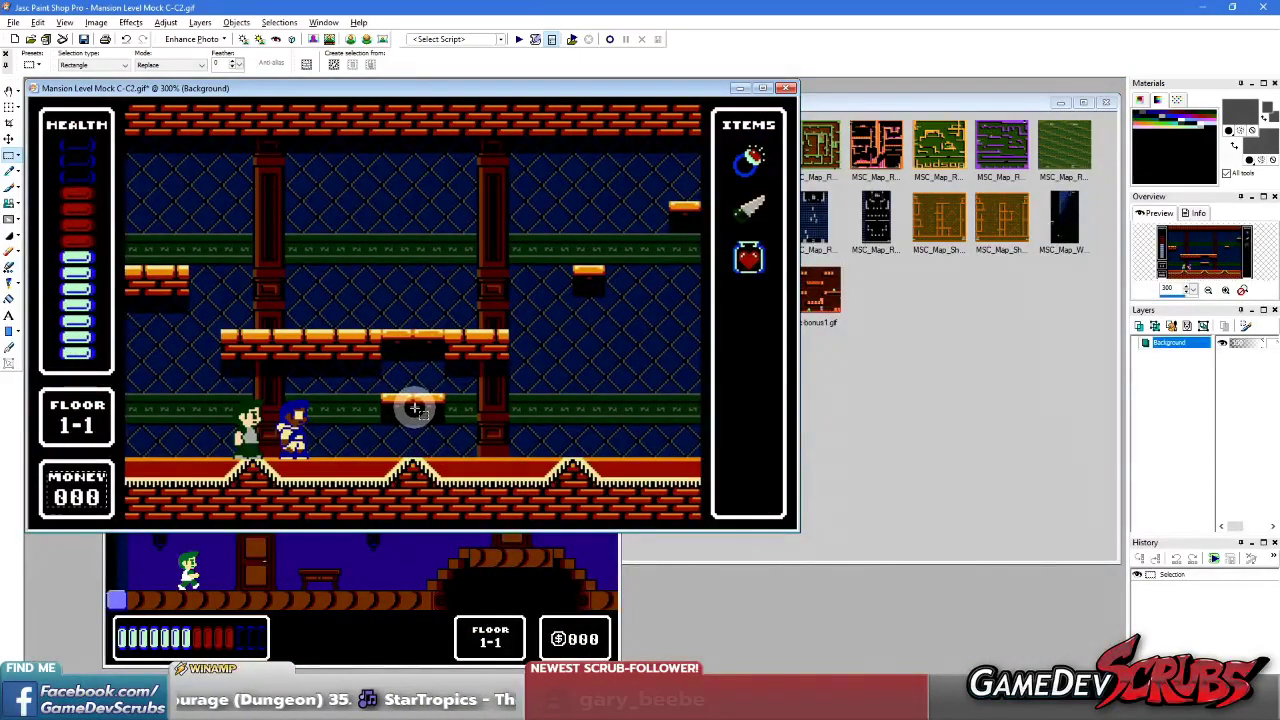
pyautogui.scroll(1, 414, 408)
pyautogui.click(191, 543)
pyautogui.moveTo(304, 88); pyautogui.dragTo(500, 85)
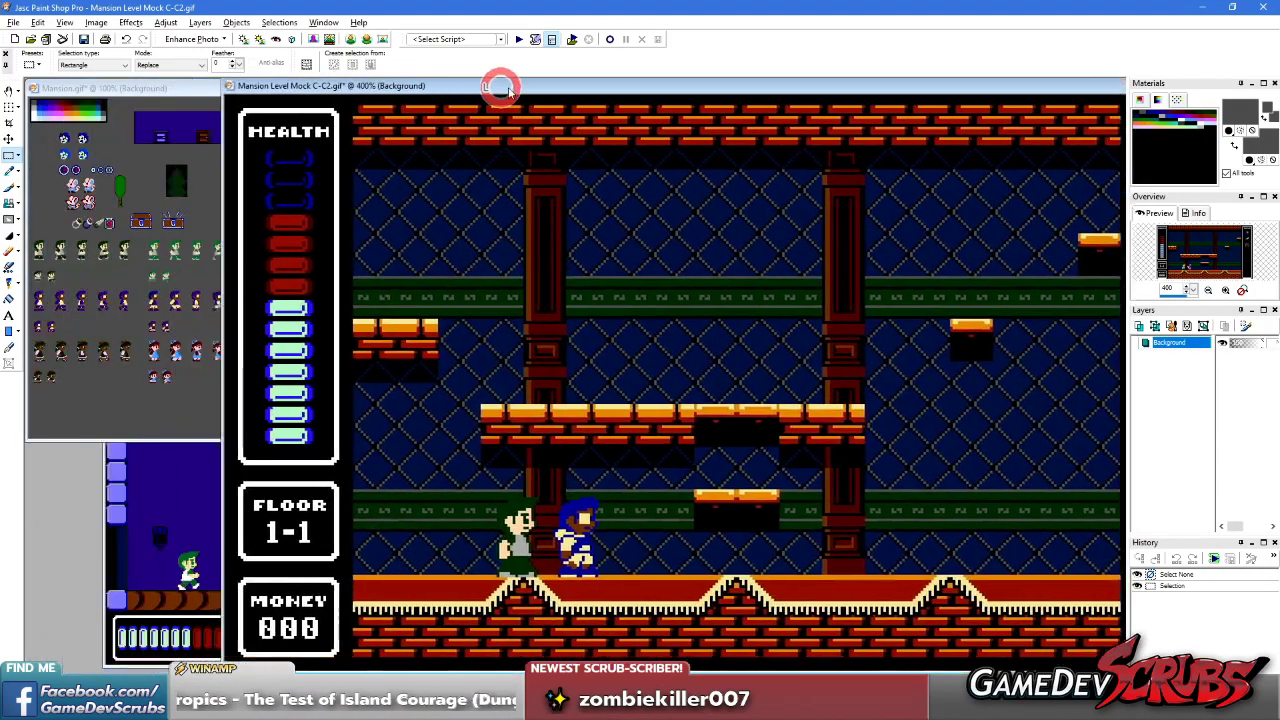
# - Switch to the Mansion.gif sprite sheet and examine its head, mouse, item, tree and chest sprites up close
pyautogui.click(200, 266)
pyautogui.scroll(5, 300, 271)
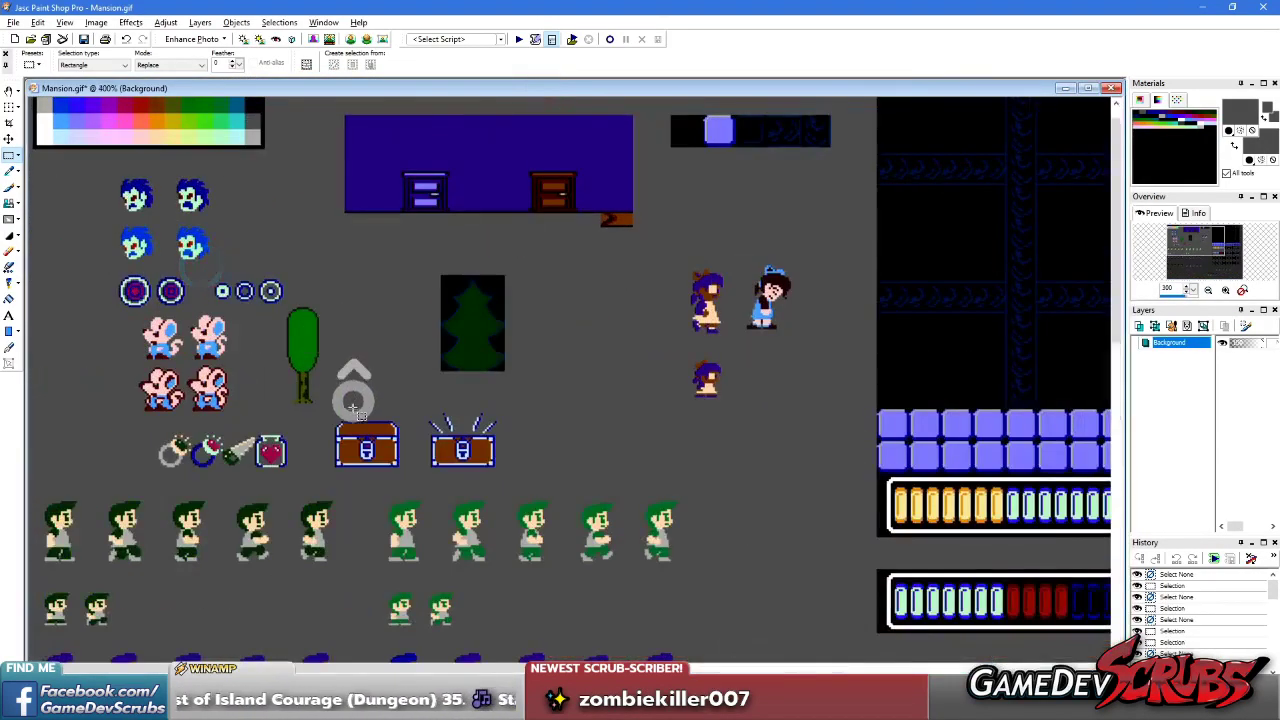
pyautogui.scroll(2, 409, 354)
pyautogui.scroll(1, 306, 309)
pyautogui.scroll(-1, 530, 395)
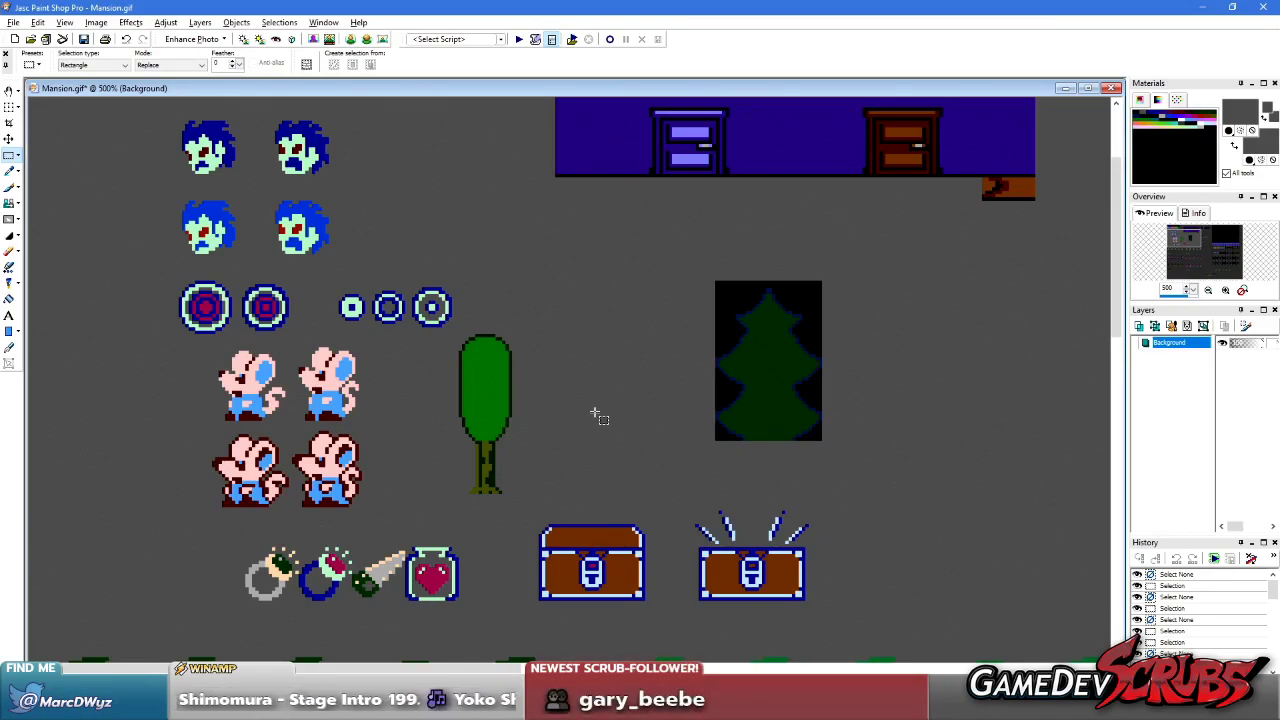
pyautogui.scroll(-3, 523, 334)
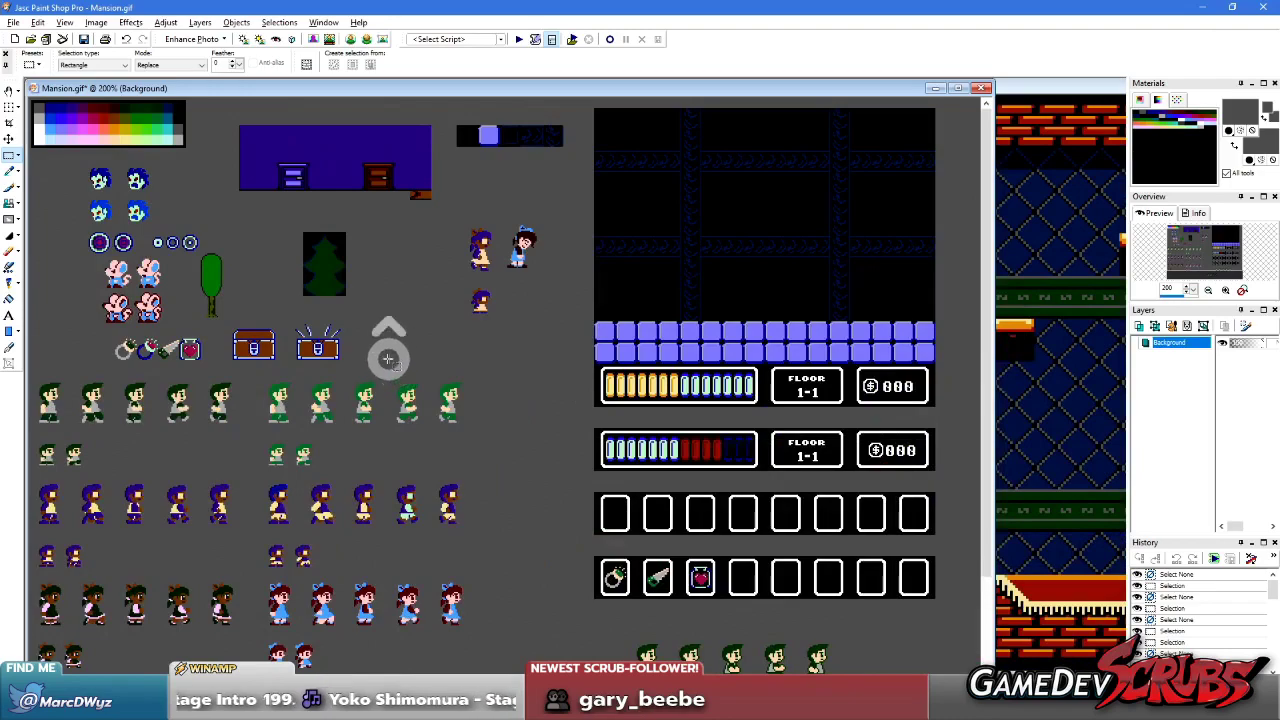
pyautogui.scroll(2, 389, 357)
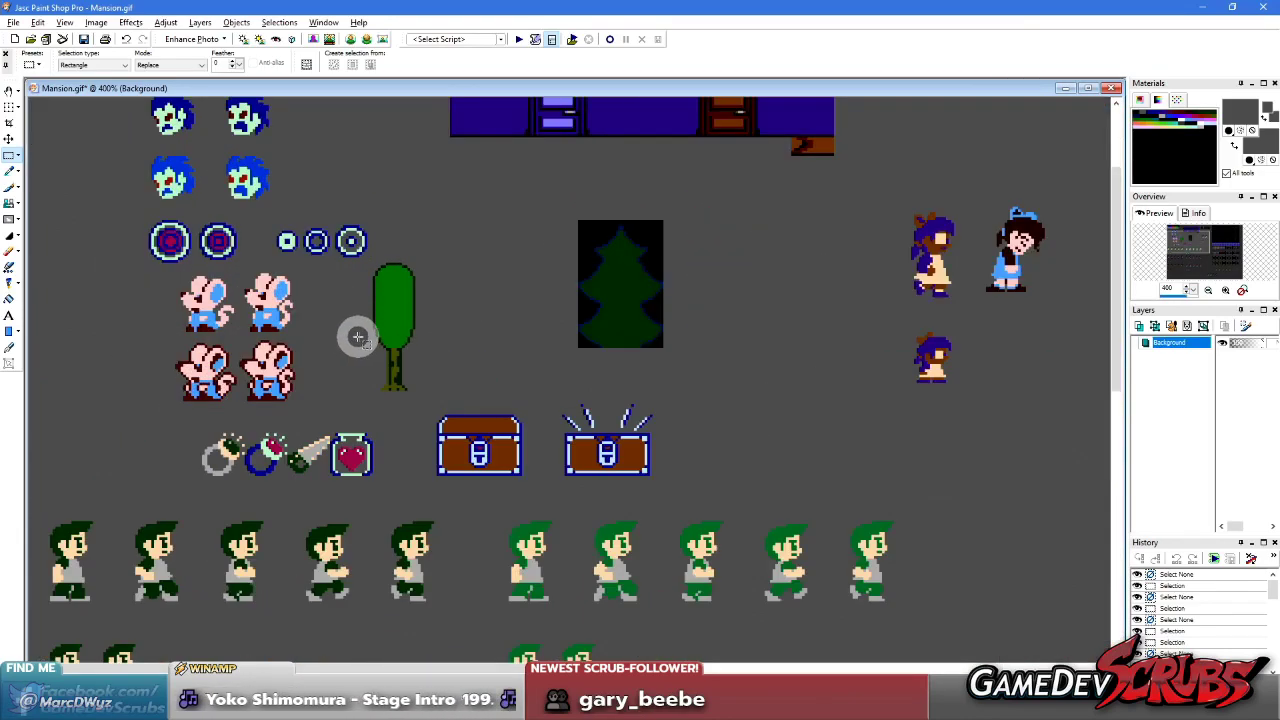
pyautogui.press('e')
pyautogui.scroll(1, 470, 345)
pyautogui.press('s')
pyautogui.scroll(-1, 374, 337)
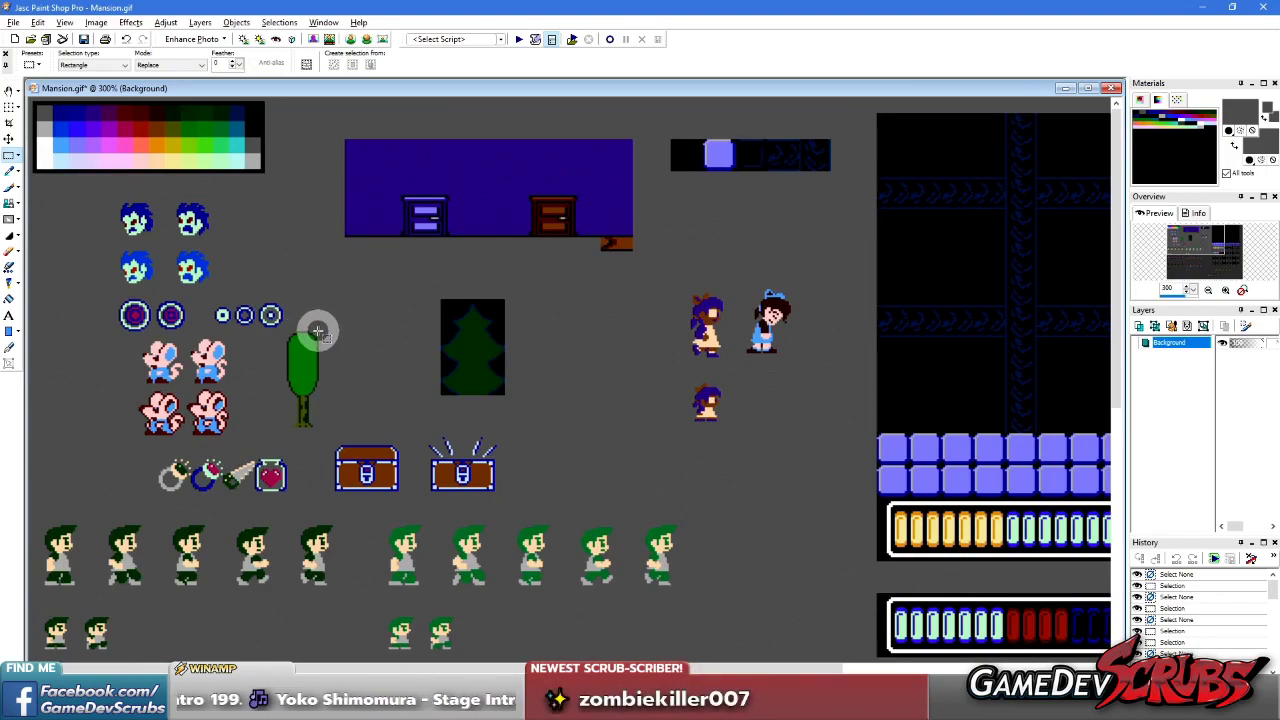
pyautogui.scroll(1, 143, 371)
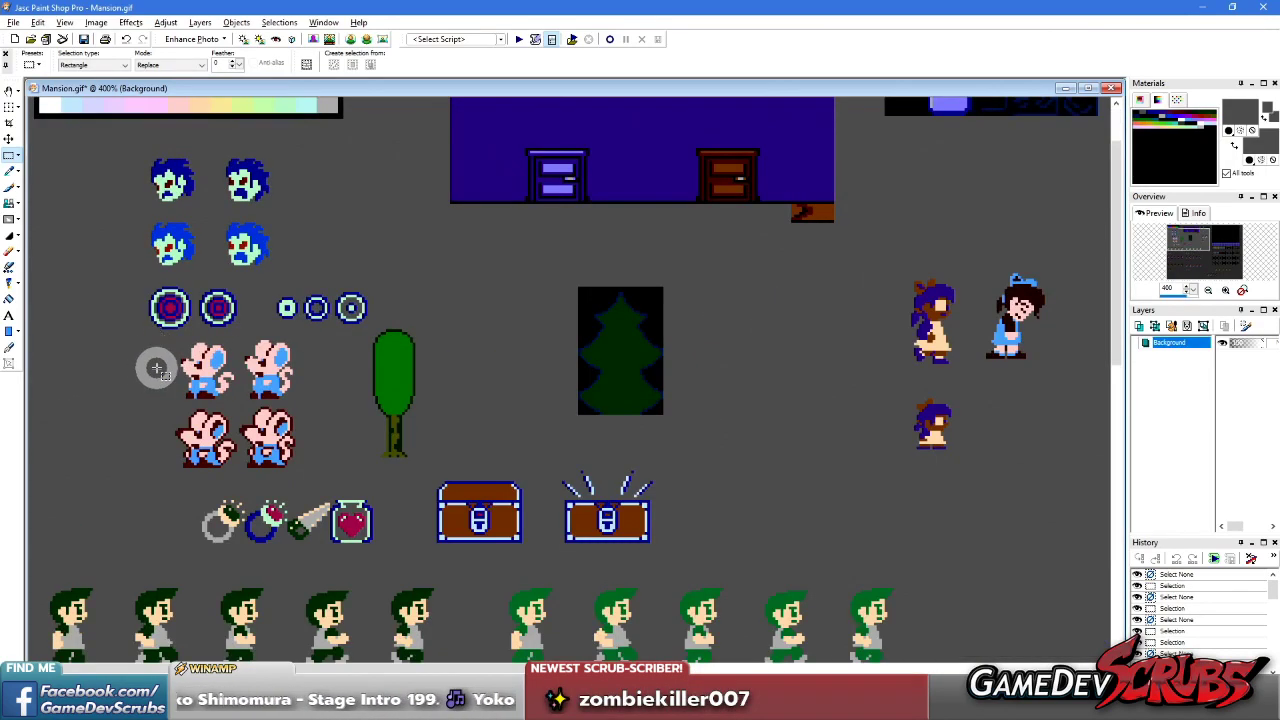
# - Mark all four mouse sprites with one rectangular selection, then clear it
pyautogui.moveTo(160, 335); pyautogui.dragTo(318, 475)
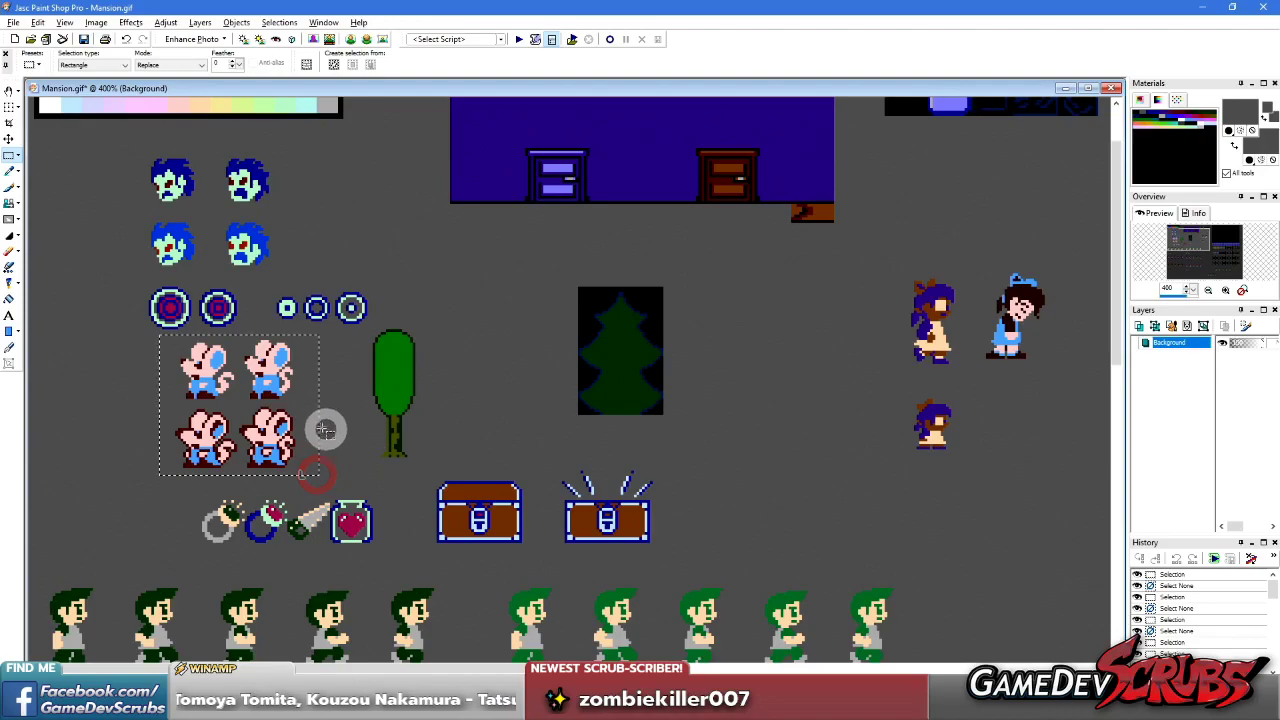
pyautogui.scroll(1, 360, 429)
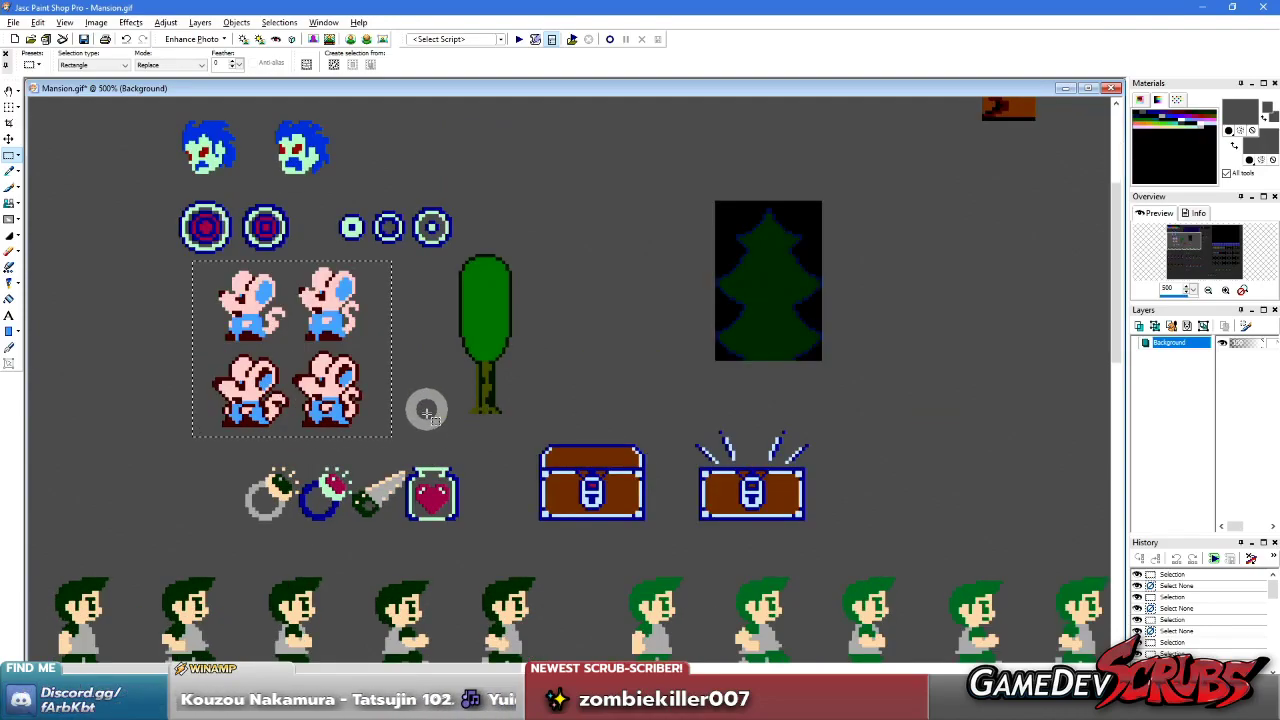
pyautogui.rightClick(428, 409)
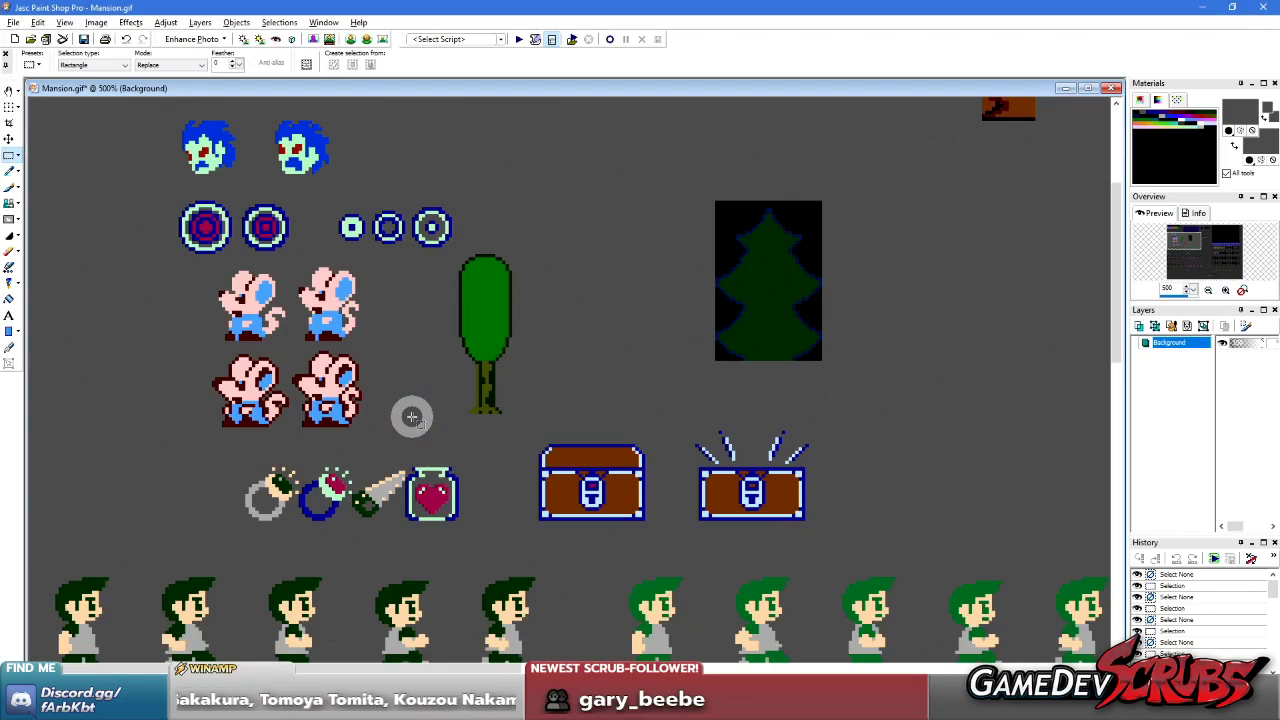
pyautogui.scroll(-4, 411, 416)
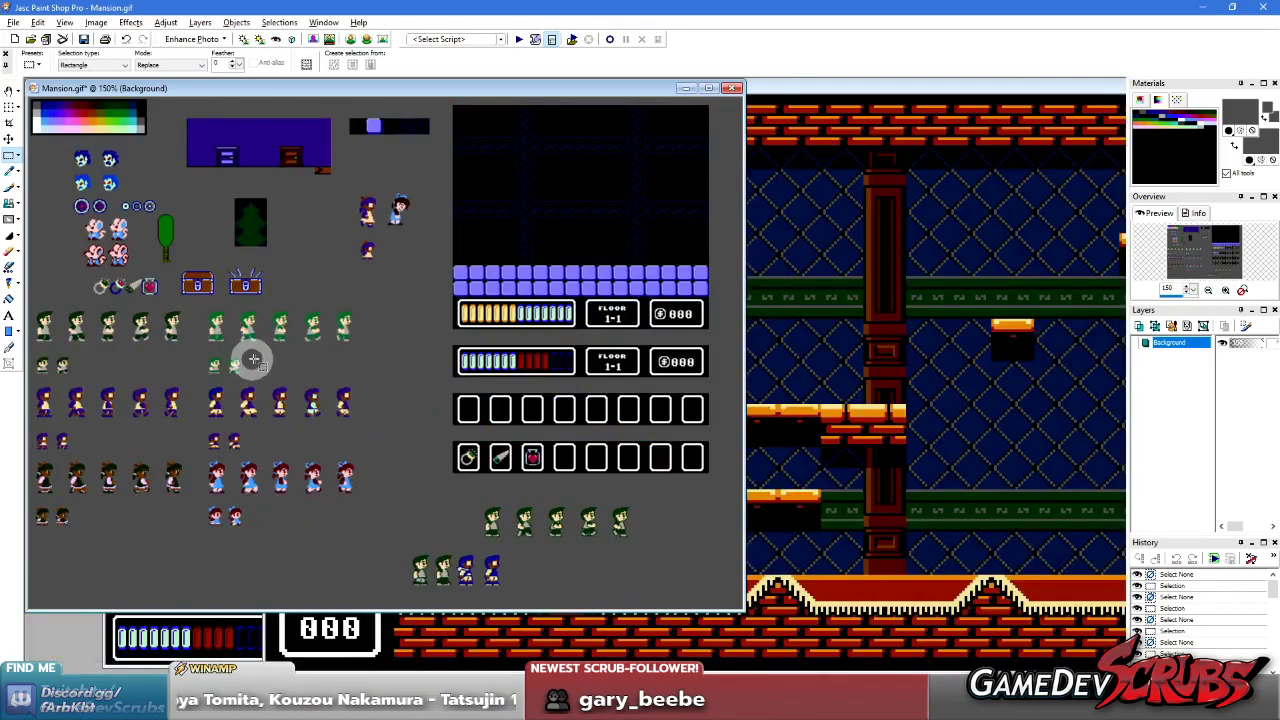
# - Move the Mansion.gif window aside and bring the Mansion Mock Overworld B.gif image forward, enlarged
pyautogui.moveTo(350, 87); pyautogui.dragTo(752, 115)
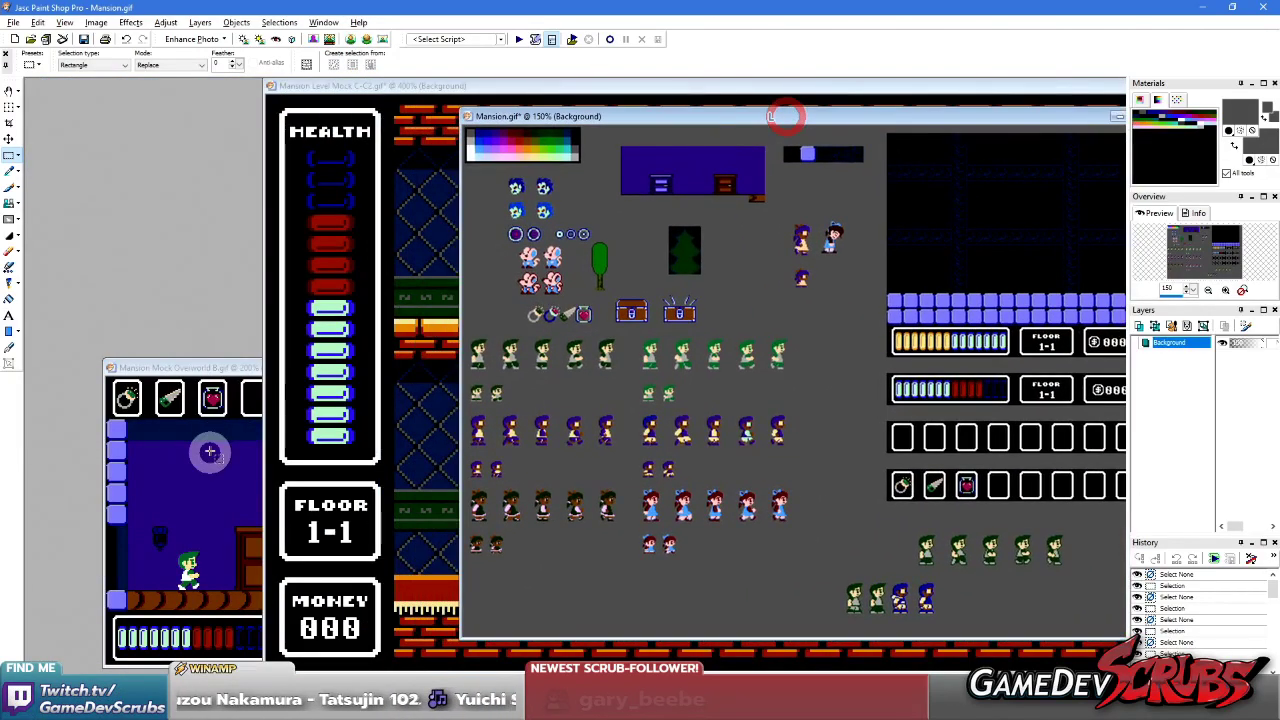
pyautogui.click(205, 447)
pyautogui.scroll(3, 205, 447)
pyautogui.scroll(-2, 280, 368)
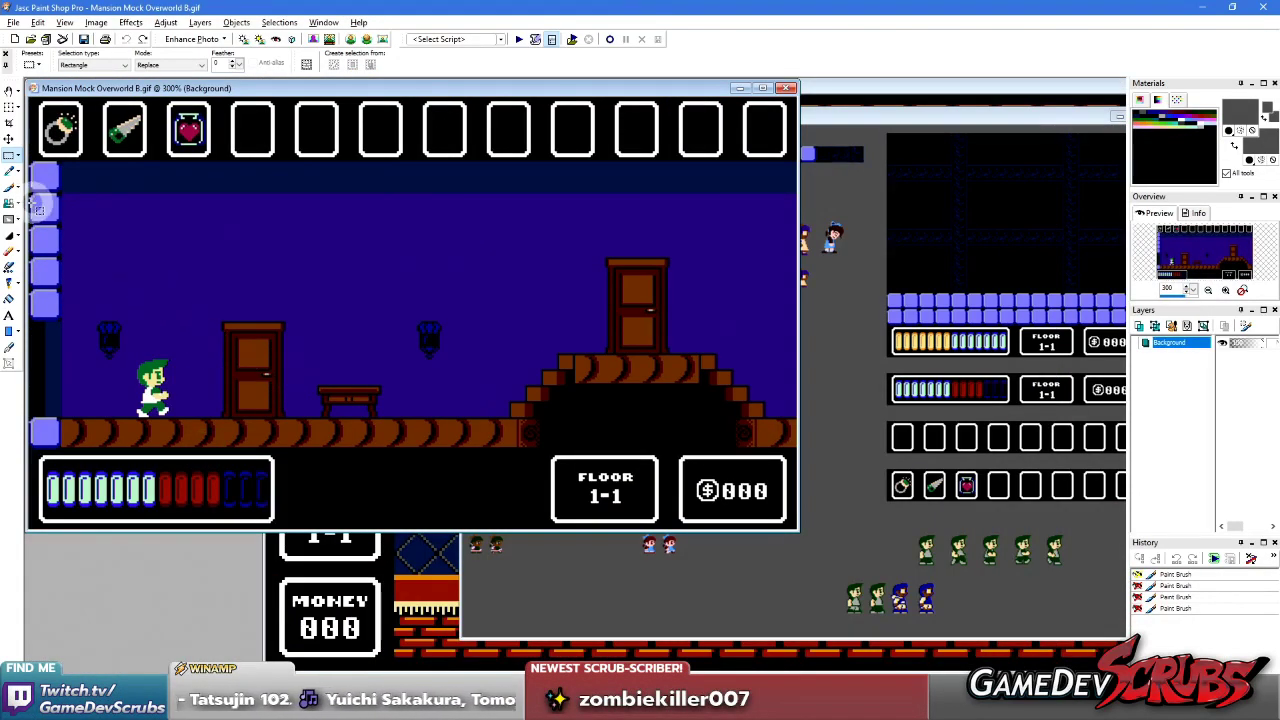
# - Pick the brown of the lower door with the Paint Brush tool and draw a freehand loop around that door
pyautogui.click(9, 188)
pyautogui.scroll(1, 246, 349)
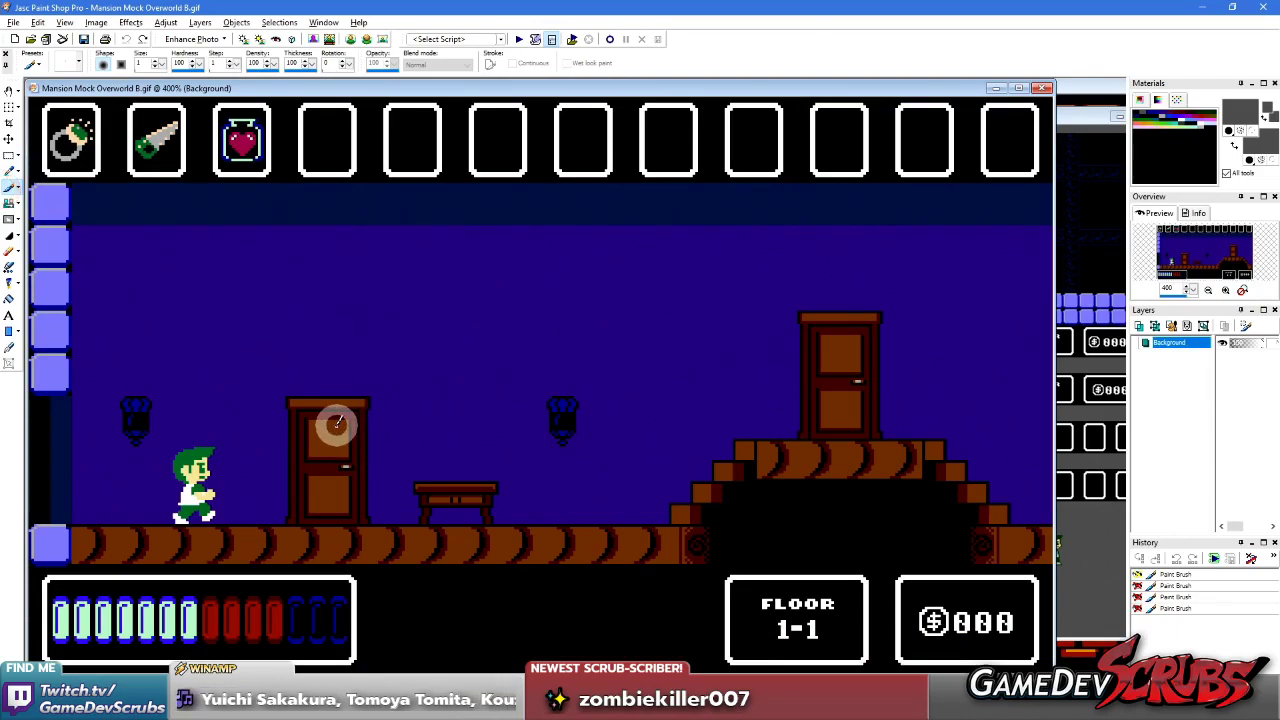
pyautogui.keyDown('ctrl'); pyautogui.click(331, 431); pyautogui.keyUp('ctrl')
pyautogui.moveTo(300, 346)
pyautogui.mouseDown()
pyautogui.moveTo(403, 594)
pyautogui.moveTo(396, 495)
pyautogui.mouseUp()
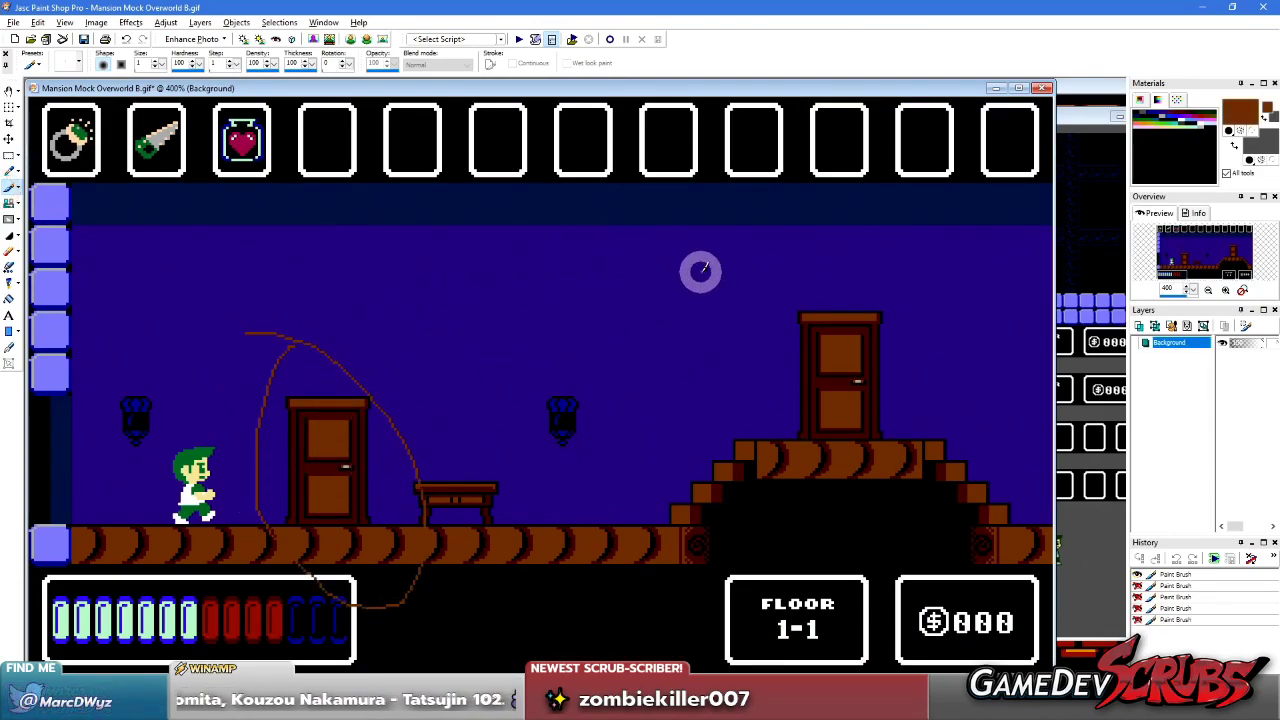
# - Try arrows toward the raised door and the ceiling, undoing each, and draw an arc with an arrowhead between the two doors
pyautogui.moveTo(688, 222)
pyautogui.mouseDown()
pyautogui.moveTo(782, 297)
pyautogui.moveTo(786, 287)
pyautogui.moveTo(720, 300)
pyautogui.mouseUp()
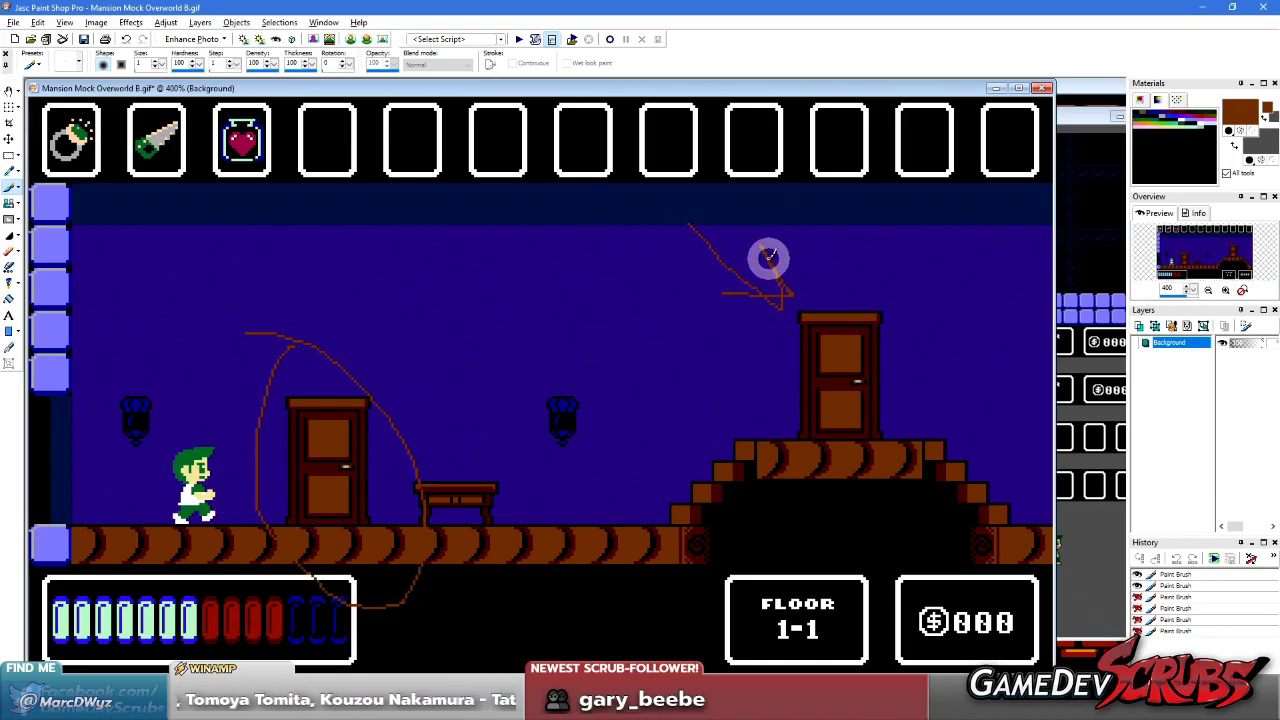
pyautogui.hotkey('ctrl', 'z')
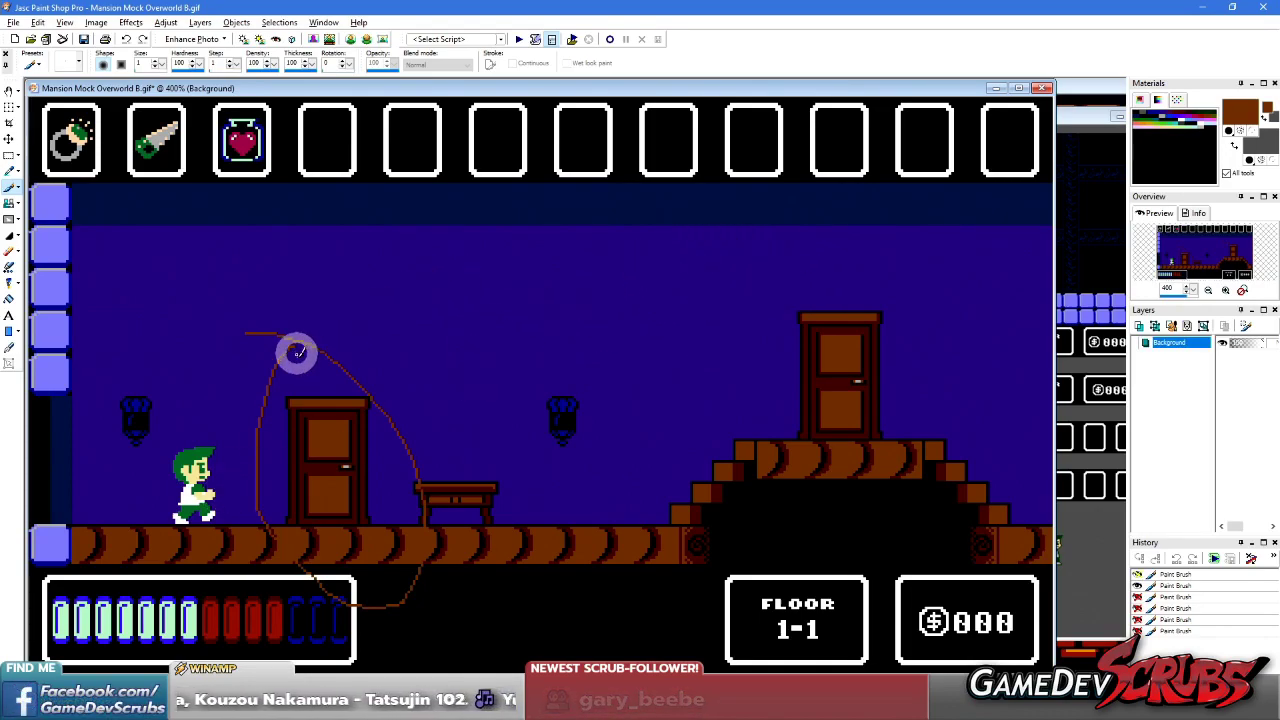
pyautogui.moveTo(466, 305)
pyautogui.mouseDown()
pyautogui.moveTo(466, 227)
pyautogui.moveTo(403, 259)
pyautogui.moveTo(491, 218)
pyautogui.moveTo(522, 287)
pyautogui.mouseUp()
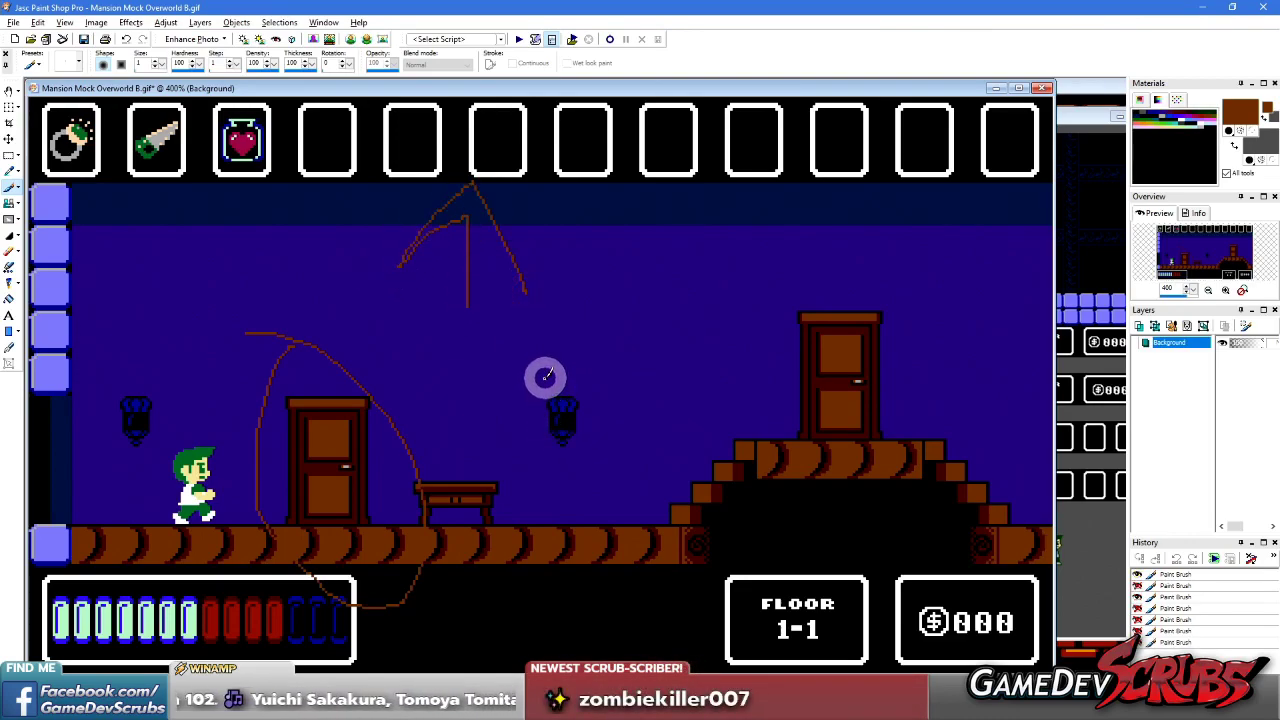
pyautogui.hotkey('ctrl', 'z')
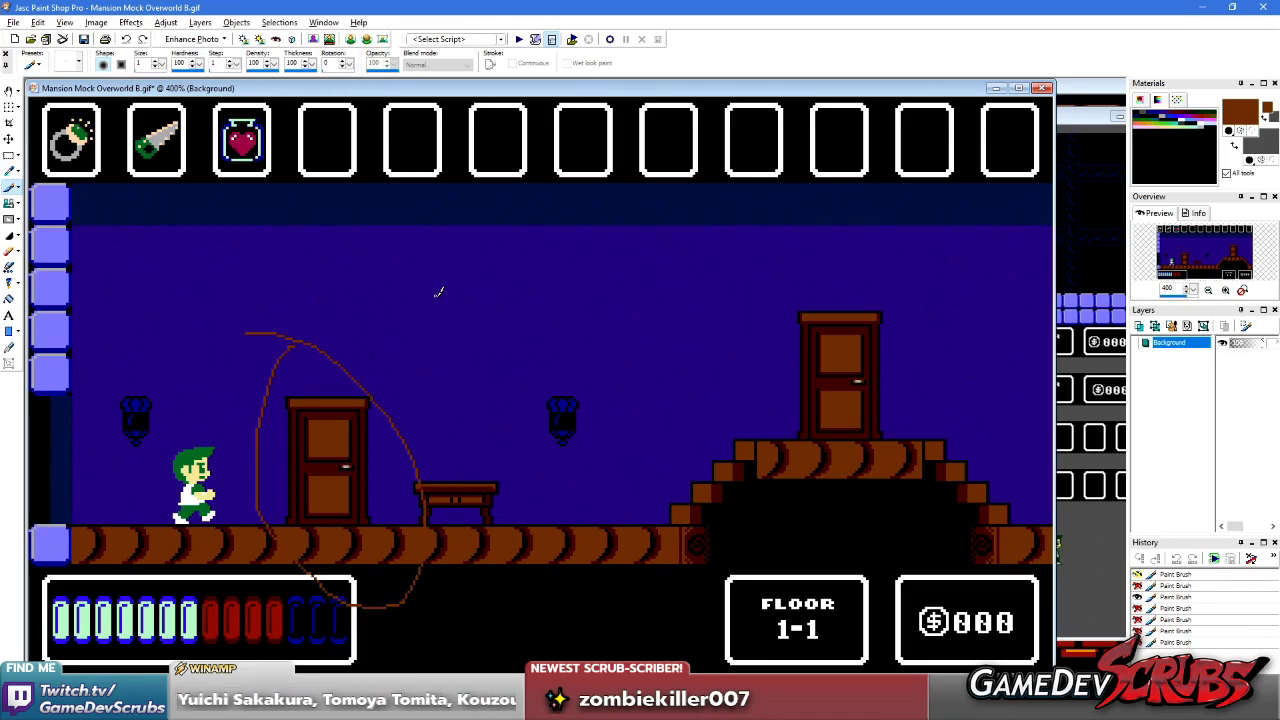
pyautogui.moveTo(371, 314)
pyautogui.mouseDown()
pyautogui.moveTo(738, 320)
pyautogui.moveTo(736, 292)
pyautogui.moveTo(751, 363)
pyautogui.mouseUp()
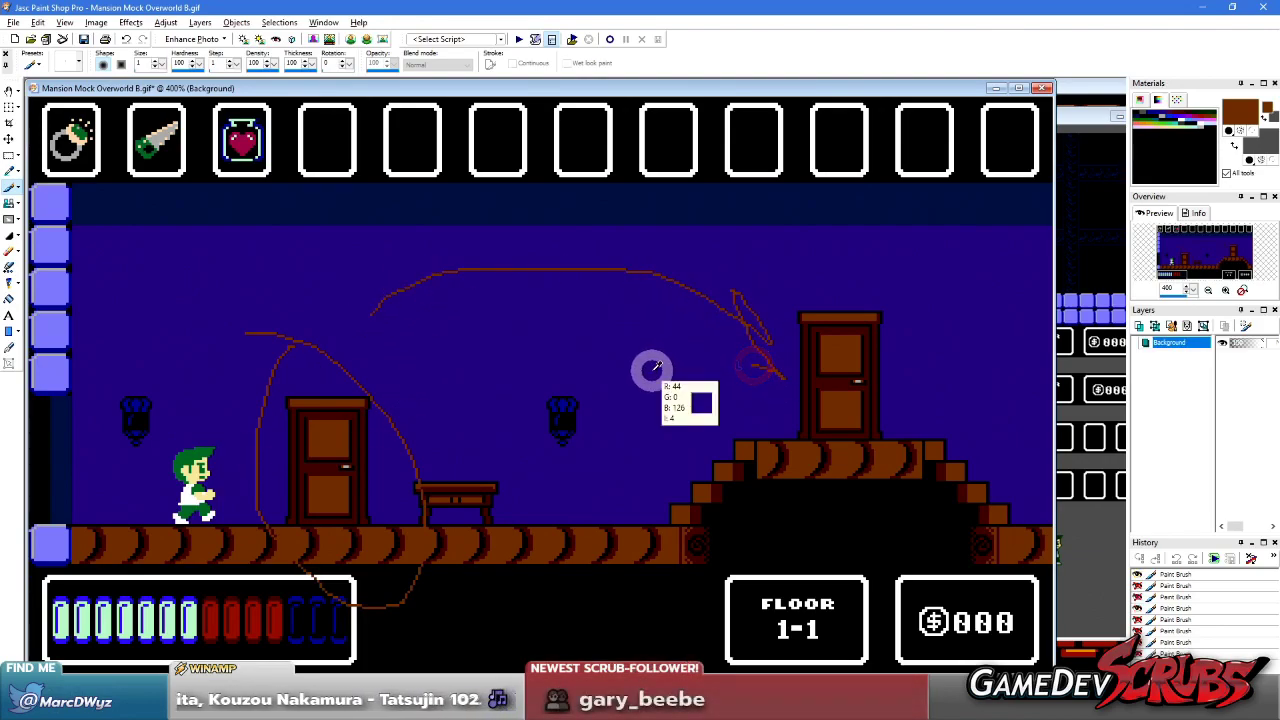
# - Sketch loops around both doors with arrows toward the raised door and the ceiling, and undo all these strokes
pyautogui.moveTo(271, 346); pyautogui.dragTo(318, 370)
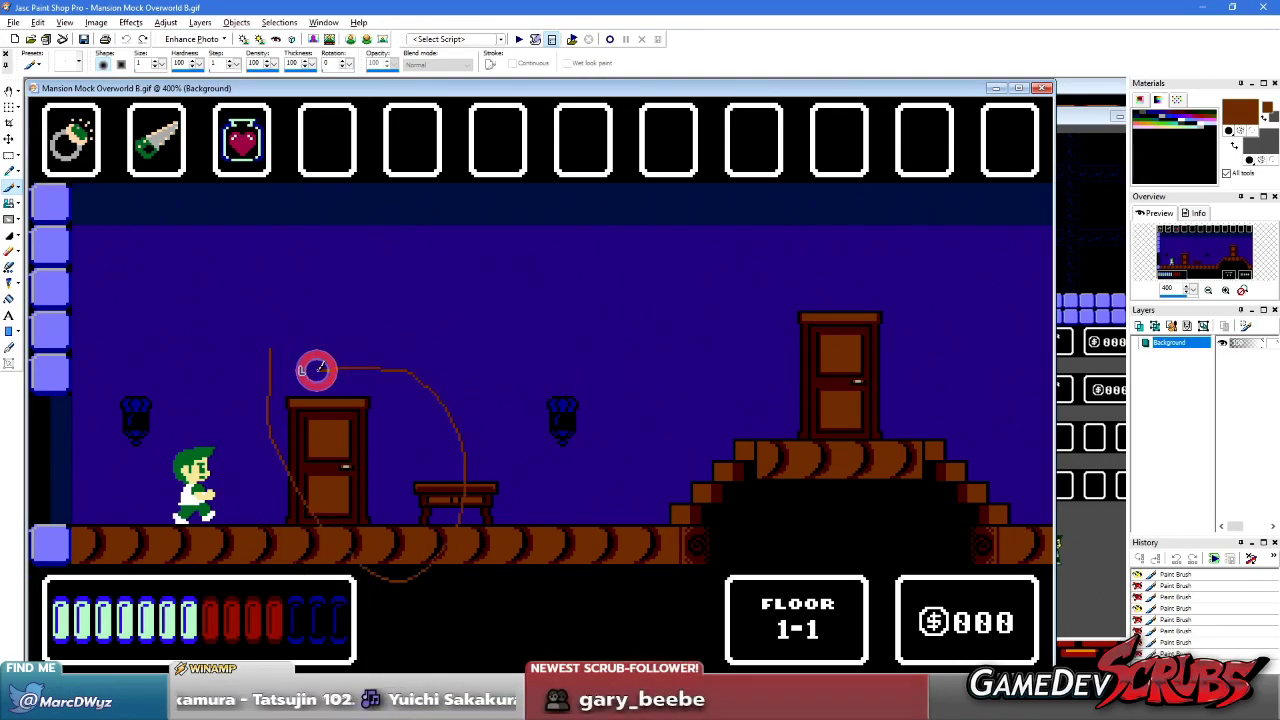
pyautogui.moveTo(497, 225)
pyautogui.mouseDown()
pyautogui.moveTo(714, 298)
pyautogui.moveTo(746, 265)
pyautogui.moveTo(628, 335)
pyautogui.mouseUp()
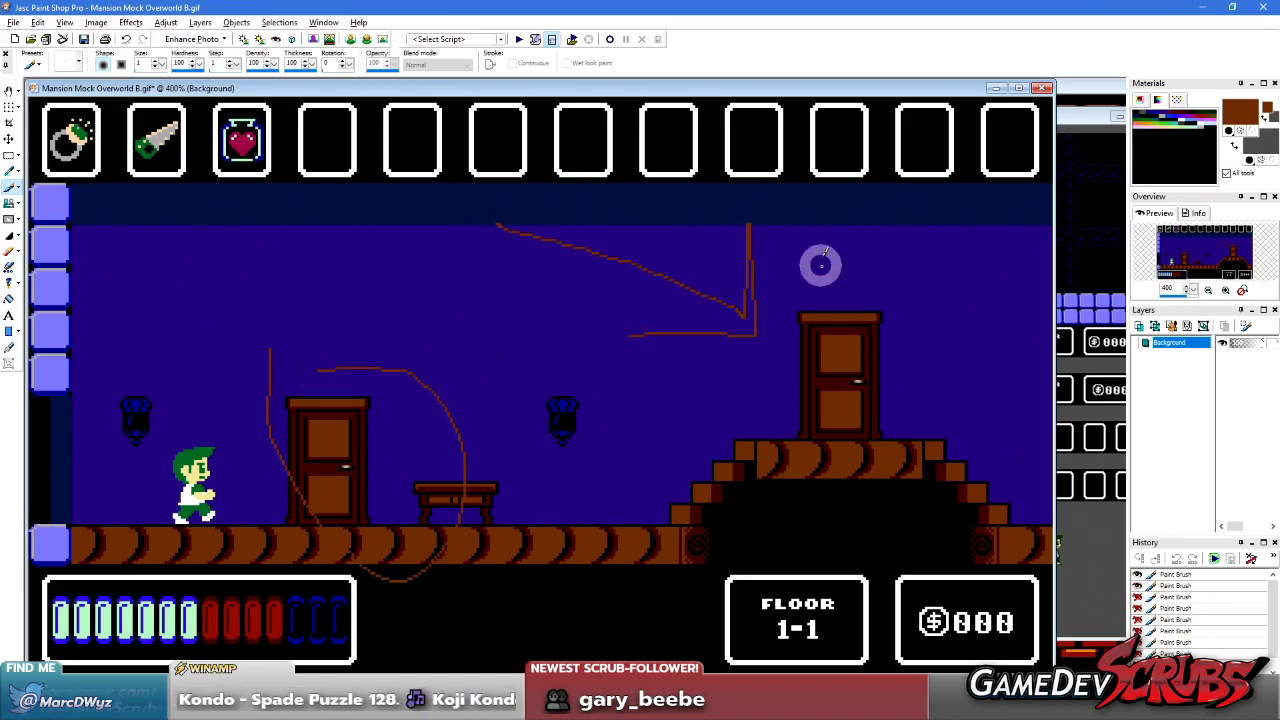
pyautogui.moveTo(821, 258); pyautogui.dragTo(780, 165)
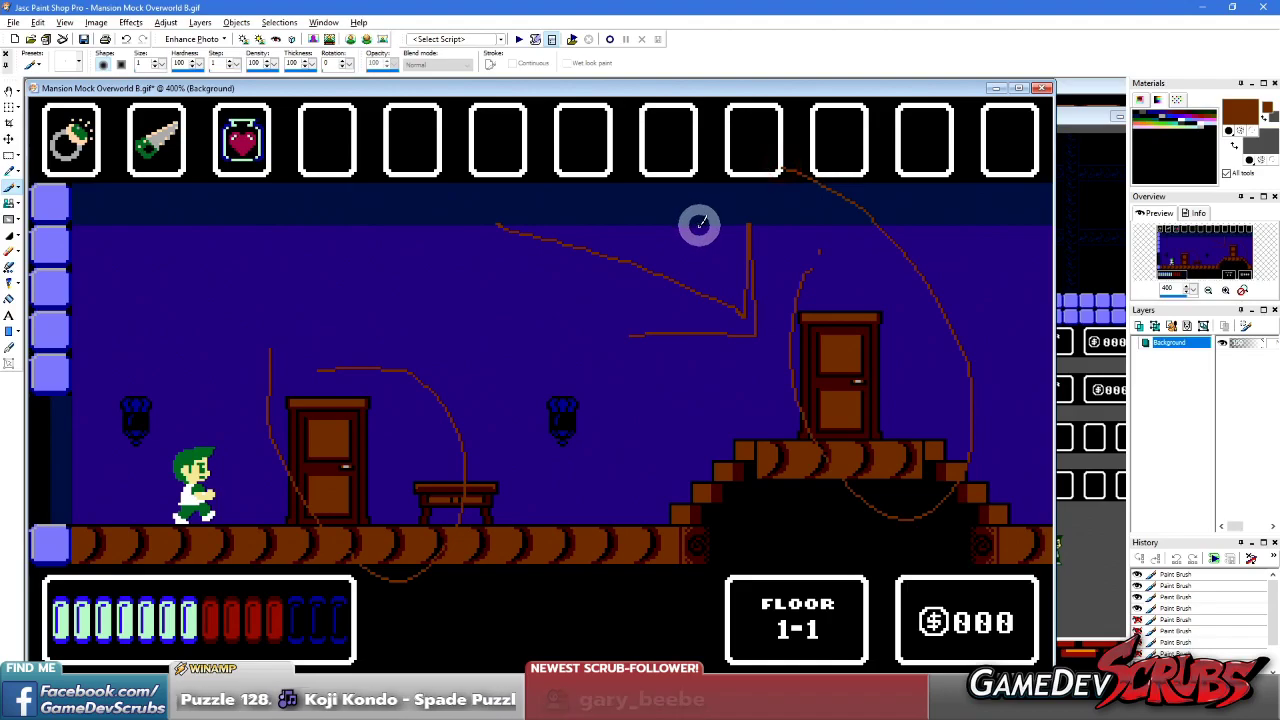
pyautogui.hotkey('ctrl', 'z')
pyautogui.hotkey('ctrl', 'z')
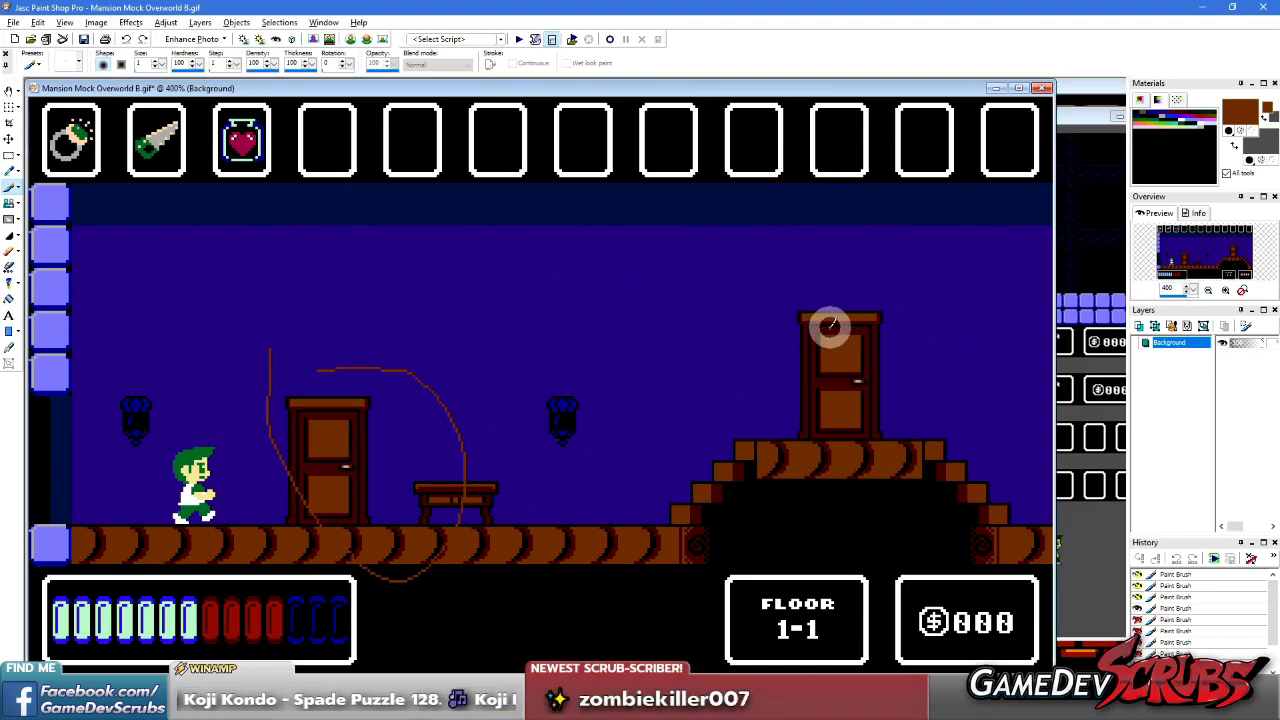
pyautogui.hotkey('ctrl', 'z')
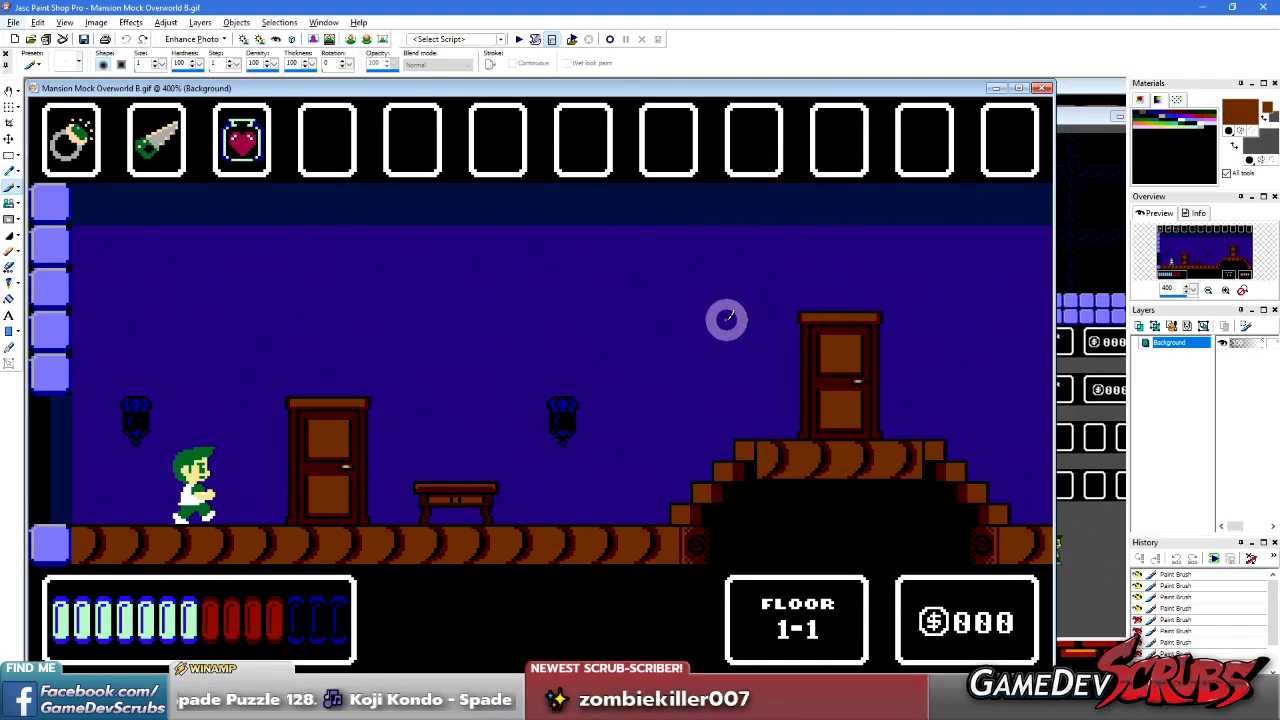
pyautogui.moveTo(722, 338)
pyautogui.mouseDown()
pyautogui.moveTo(659, 192)
pyautogui.moveTo(770, 290)
pyautogui.mouseUp()
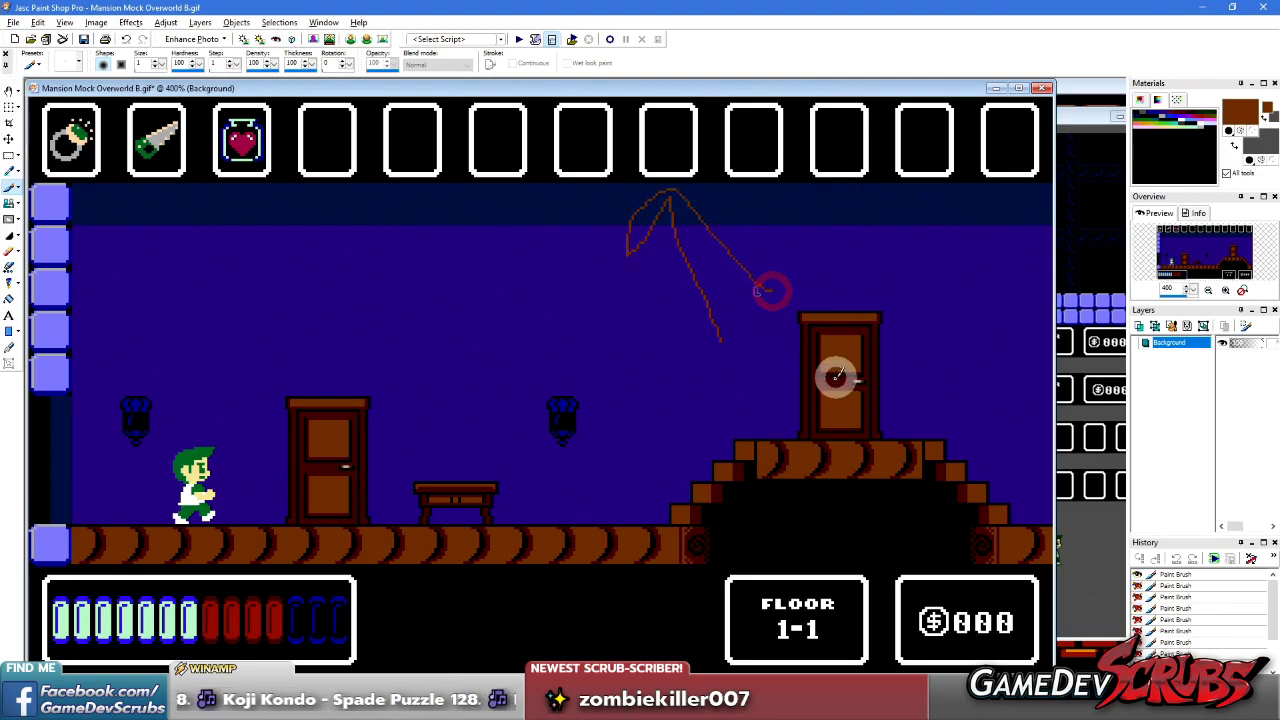
pyautogui.hotkey('ctrl', 'z')
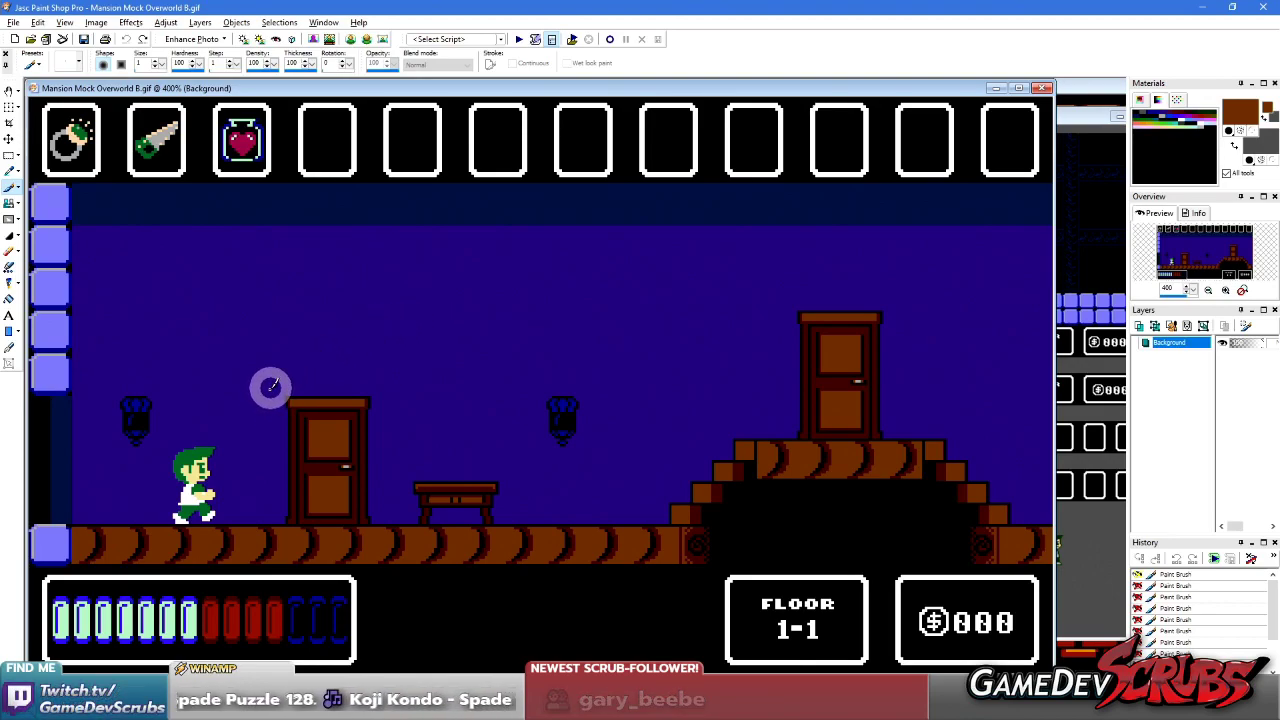
# - Loop both doors and connect them with a long arched arrow from the lower to the raised door, then undo the three strokes
pyautogui.moveTo(267, 380)
pyautogui.mouseDown()
pyautogui.moveTo(264, 451)
pyautogui.moveTo(345, 542)
pyautogui.moveTo(396, 529)
pyautogui.moveTo(383, 434)
pyautogui.moveTo(339, 368)
pyautogui.moveTo(260, 411)
pyautogui.mouseUp()
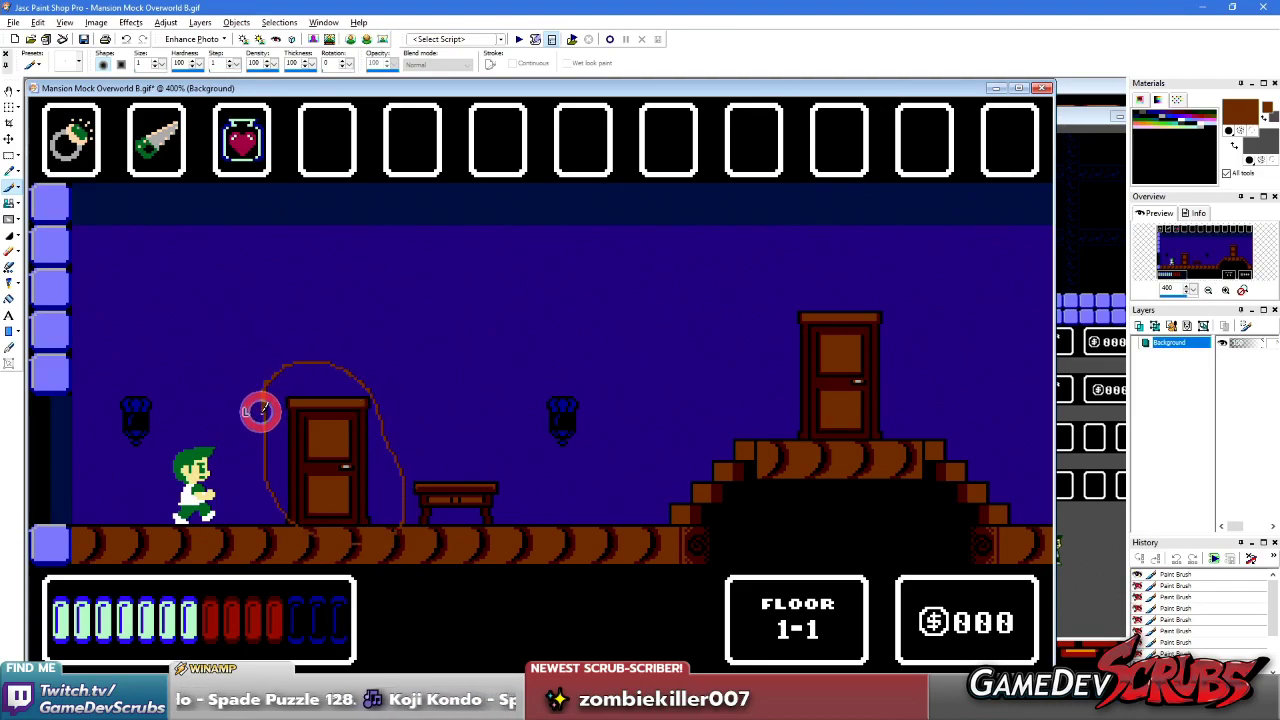
pyautogui.moveTo(282, 362)
pyautogui.mouseDown()
pyautogui.moveTo(674, 211)
pyautogui.moveTo(789, 246)
pyautogui.moveTo(662, 268)
pyautogui.moveTo(770, 218)
pyautogui.mouseUp()
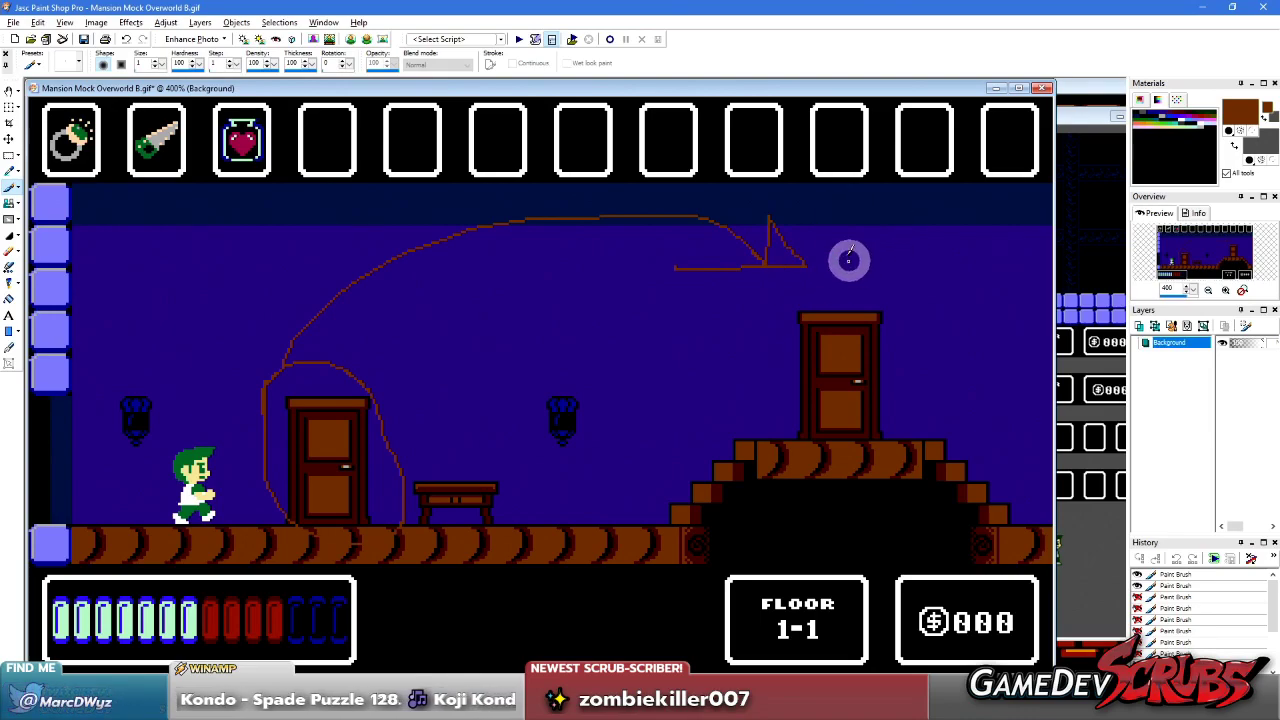
pyautogui.moveTo(810, 268)
pyautogui.mouseDown()
pyautogui.moveTo(817, 494)
pyautogui.moveTo(743, 320)
pyautogui.mouseUp()
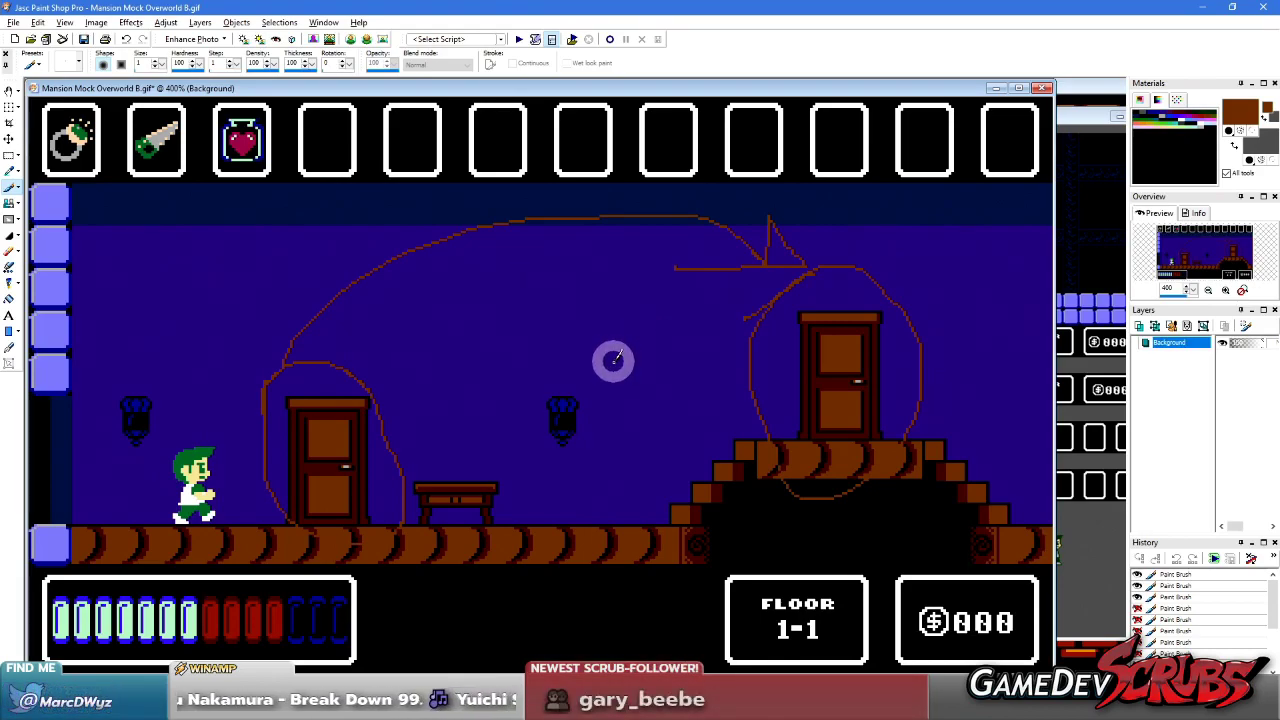
pyautogui.hotkey('ctrl', 'z')
pyautogui.hotkey('ctrl', 'z')
pyautogui.hotkey('ctrl', 'z')
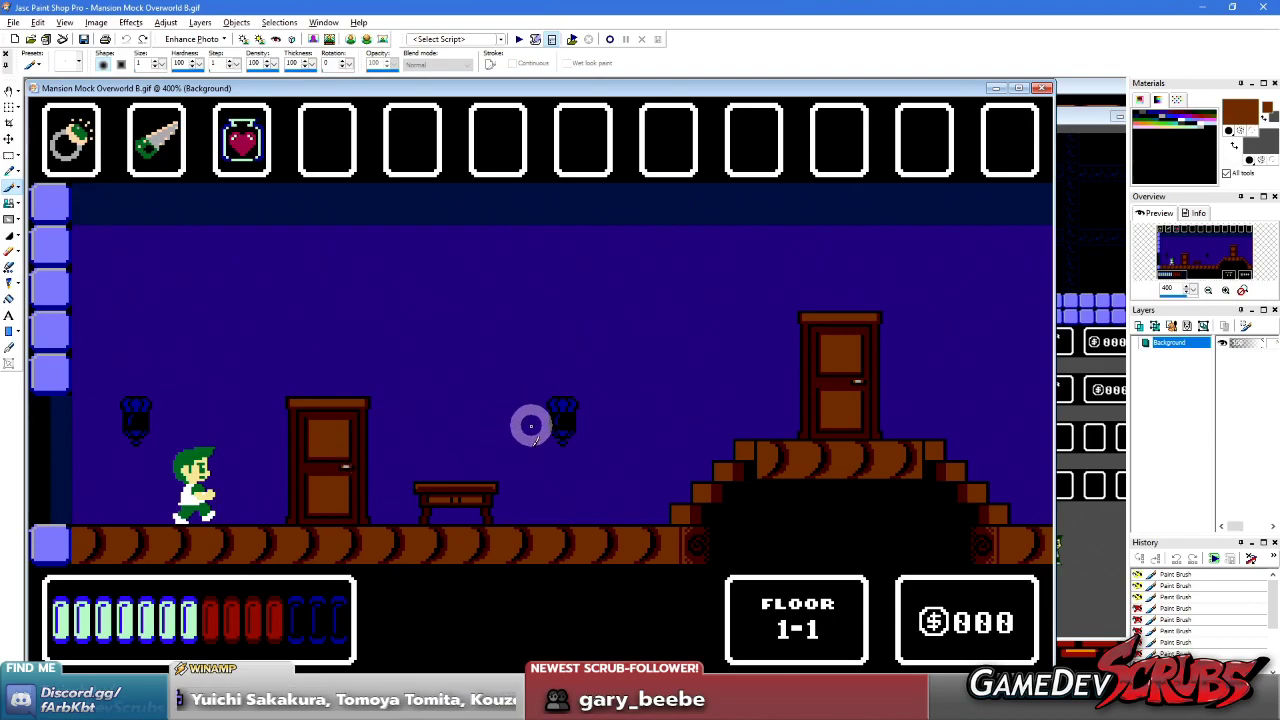
# - Sketch an arrow pointing up to the ceiling and a second arrow beside it, then undo both
pyautogui.moveTo(513, 335)
pyautogui.mouseDown()
pyautogui.moveTo(457, 240)
pyautogui.moveTo(601, 310)
pyautogui.mouseUp()
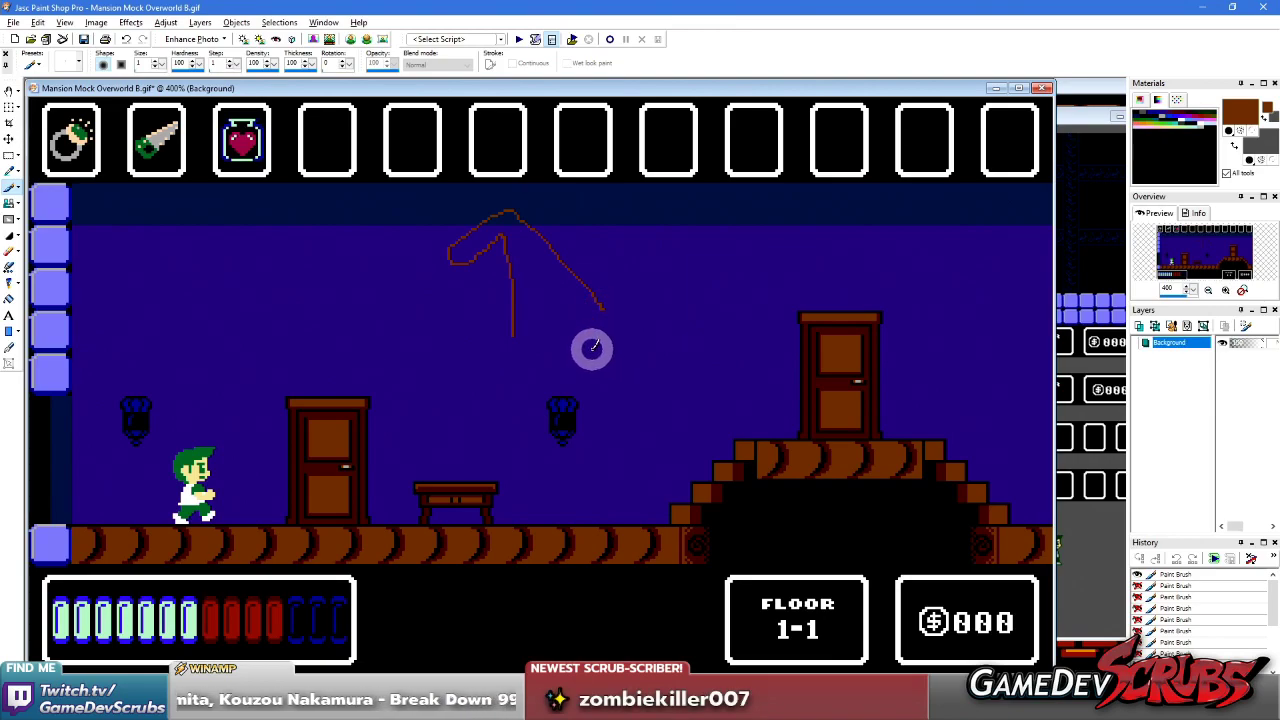
pyautogui.moveTo(678, 195)
pyautogui.mouseDown()
pyautogui.moveTo(732, 313)
pyautogui.moveTo(758, 299)
pyautogui.moveTo(666, 323)
pyautogui.mouseUp()
pyautogui.hotkey('ctrl', 'z')
pyautogui.hotkey('ctrl', 'z')
# - Diagram the route from the looped lower door up to the item slots, across between two looped slots, and down to the raised door
pyautogui.moveTo(249, 366)
pyautogui.mouseDown()
pyautogui.moveTo(278, 418)
pyautogui.moveTo(283, 401)
pyautogui.mouseUp()
pyautogui.moveTo(377, 345)
pyautogui.mouseDown()
pyautogui.moveTo(363, 243)
pyautogui.moveTo(397, 231)
pyautogui.moveTo(408, 245)
pyautogui.mouseUp()
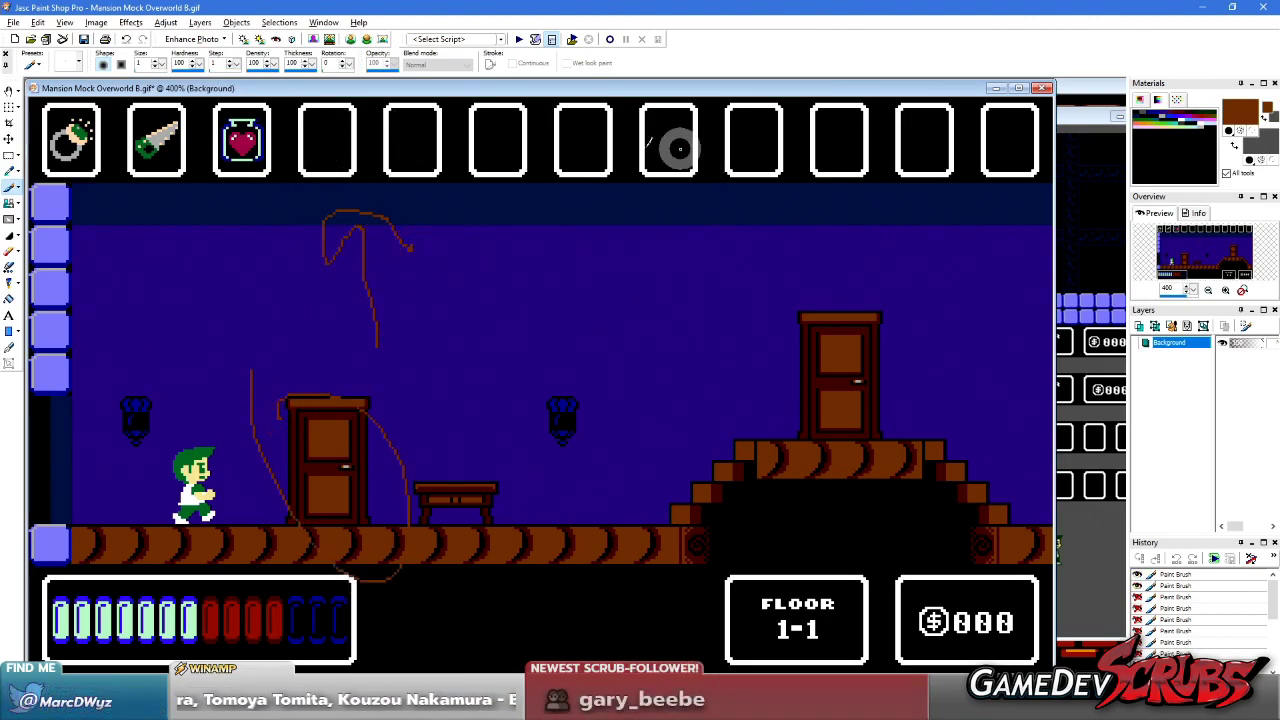
pyautogui.moveTo(343, 150)
pyautogui.mouseDown()
pyautogui.moveTo(361, 89)
pyautogui.moveTo(391, 138)
pyautogui.moveTo(771, 136)
pyautogui.moveTo(774, 114)
pyautogui.moveTo(836, 162)
pyautogui.moveTo(743, 119)
pyautogui.moveTo(767, 286)
pyautogui.moveTo(784, 253)
pyautogui.moveTo(680, 257)
pyautogui.mouseUp()
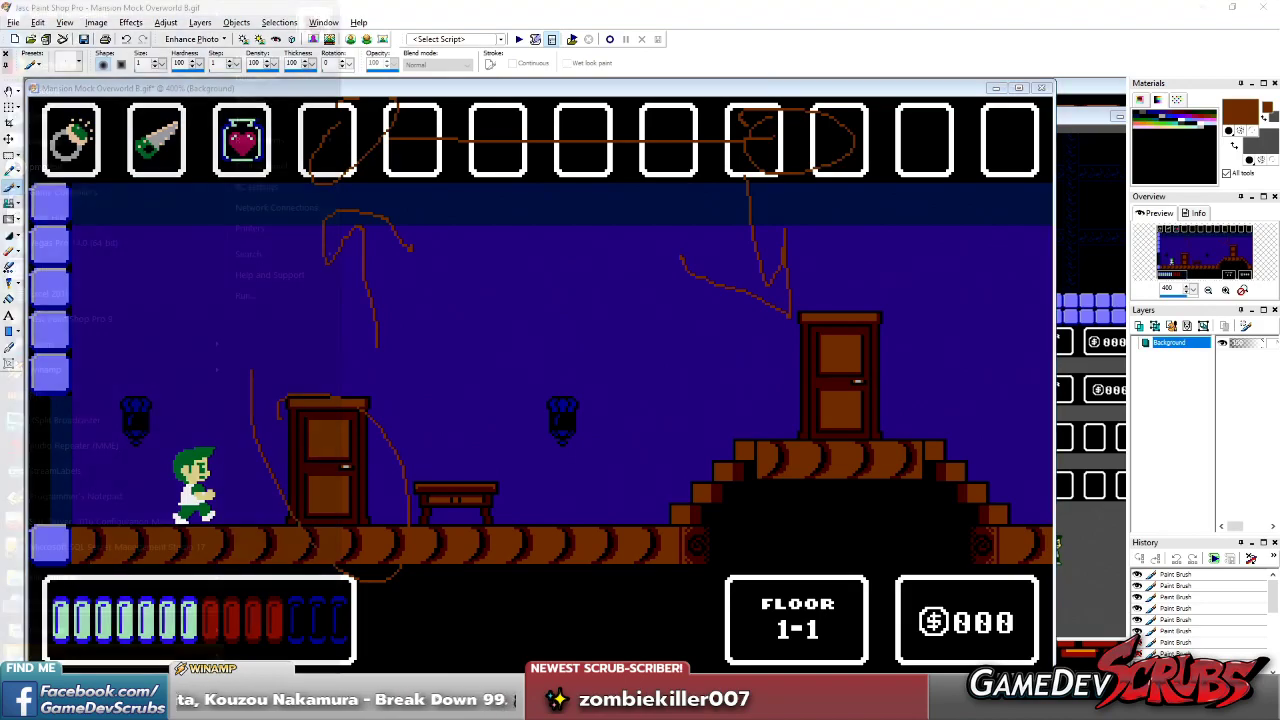
# - Open the Edge browser and bring up the Google Images results for "mappy" in a maximized window
pyautogui.press('super')
pyautogui.write('edge')
pyautogui.press('Return')
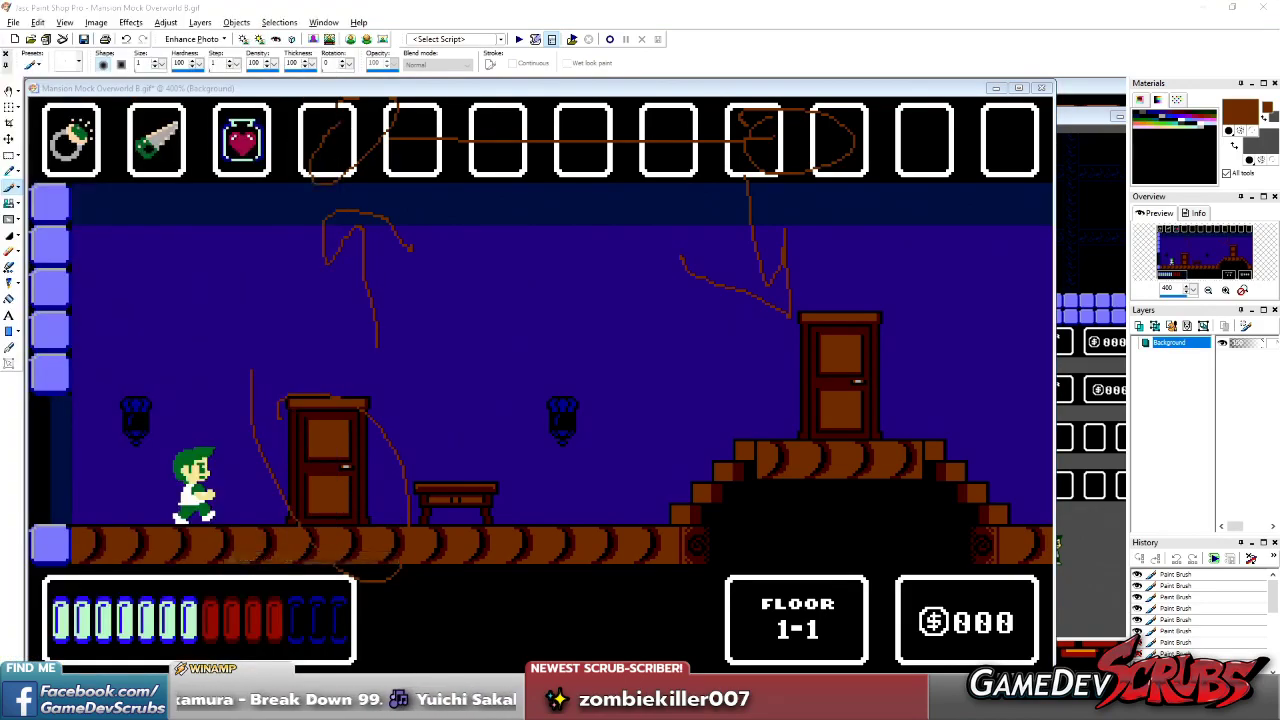
pyautogui.doubleClick(674, 9)
pyautogui.hotkey('alt', 'Tab')
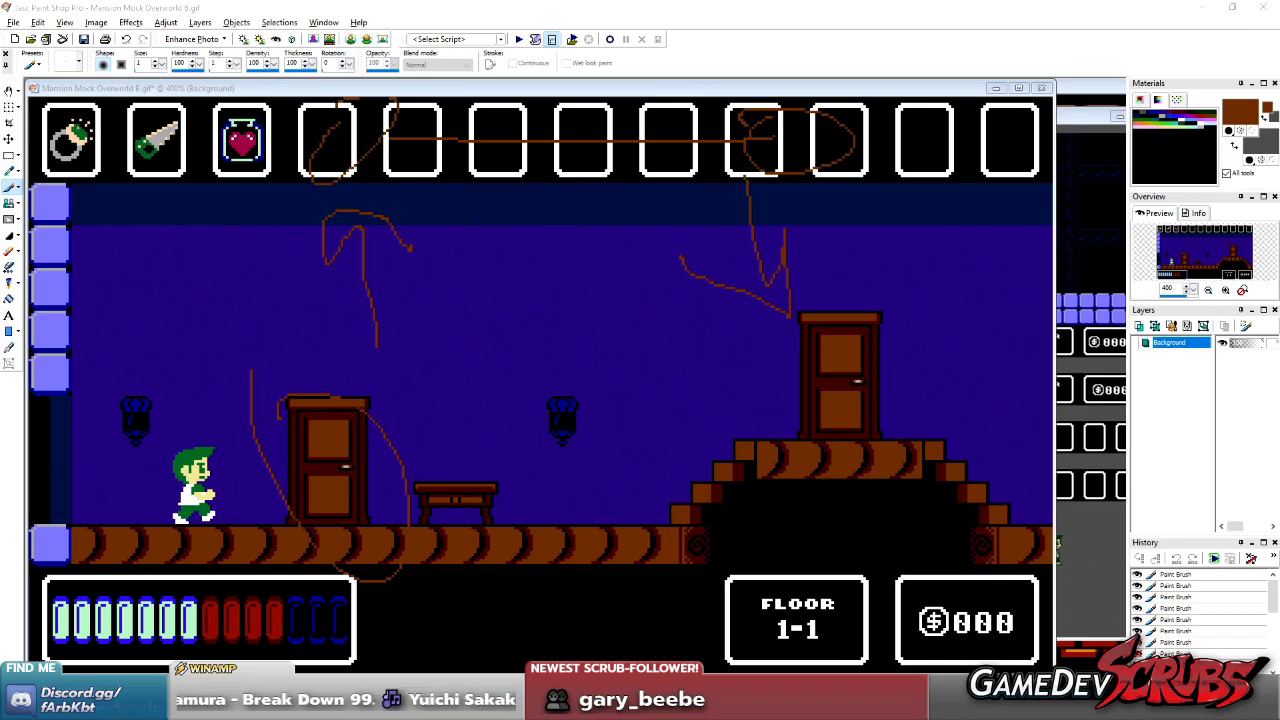
pyautogui.hotkey('alt', 'Tab')
pyautogui.doubleClick(390, 9)
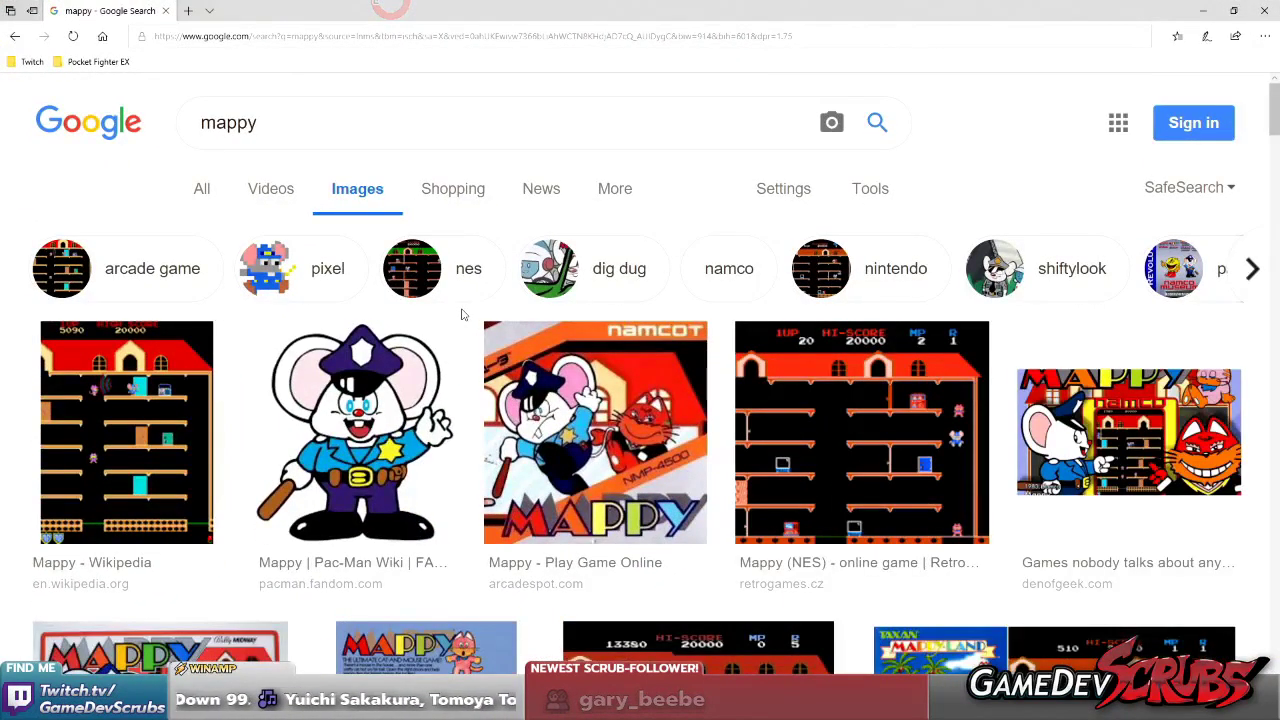
# - Browse the Mappy image results for screenshots of the game's multi-floor mansion levels and doors
pyautogui.scroll(-3, 465, 314)
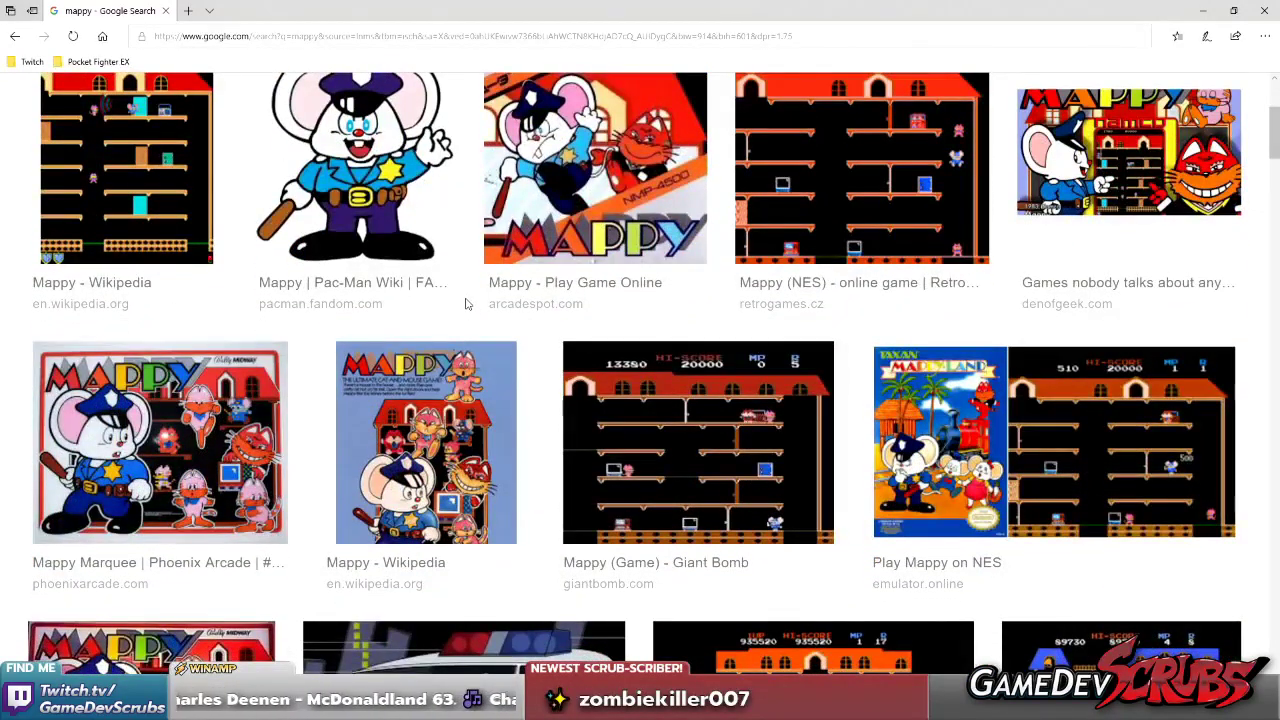
pyautogui.scroll(-3, 465, 304)
pyautogui.scroll(2, 484, 311)
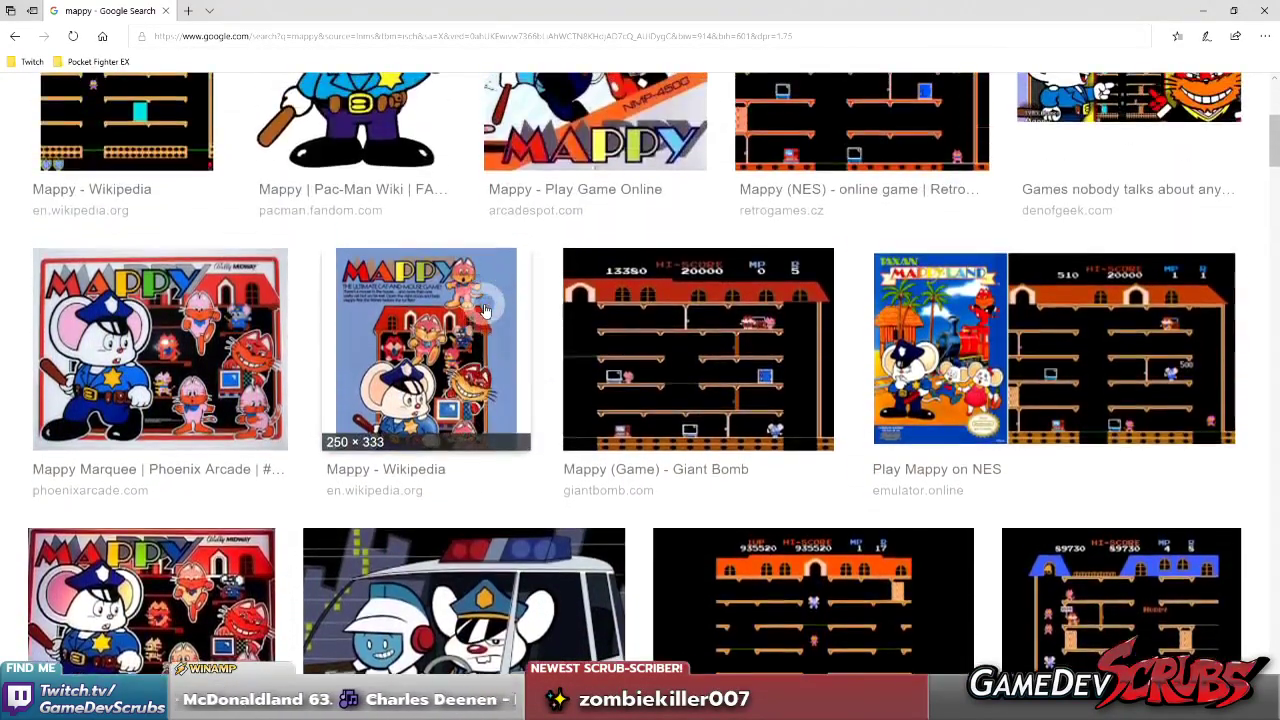
pyautogui.scroll(4, 484, 311)
pyautogui.scroll(-1, 486, 314)
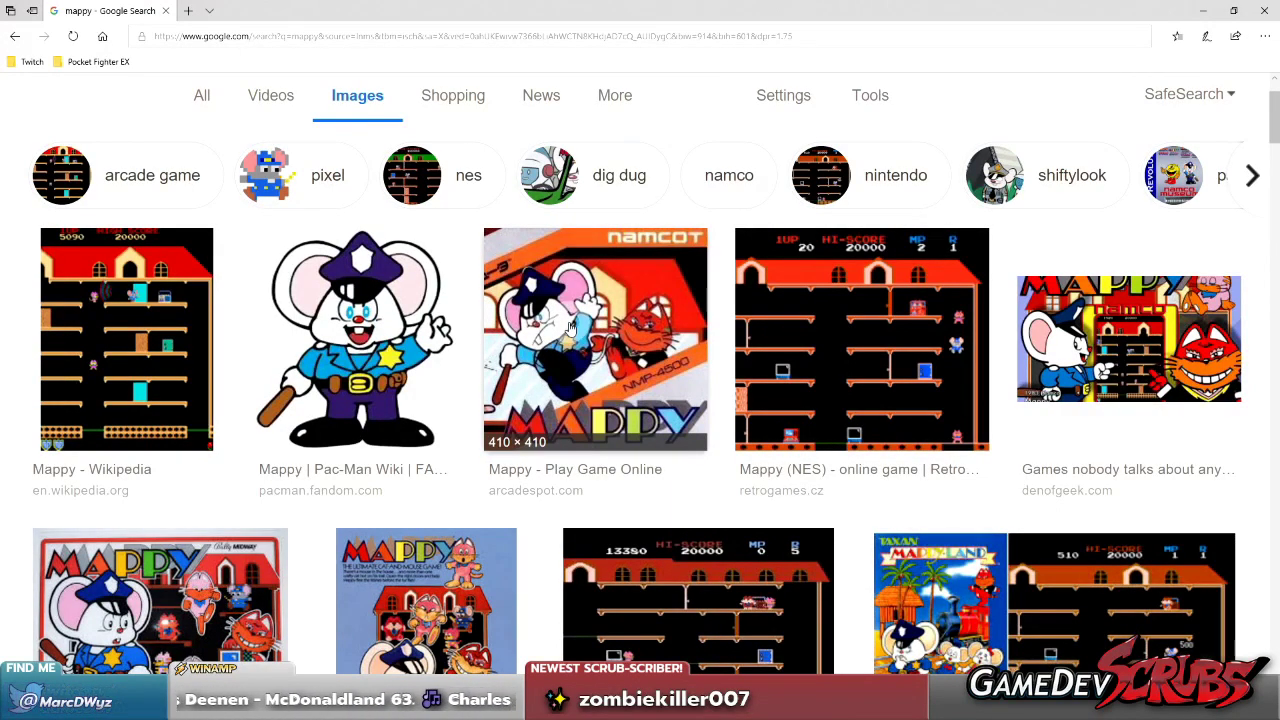
pyautogui.scroll(1, 566, 335)
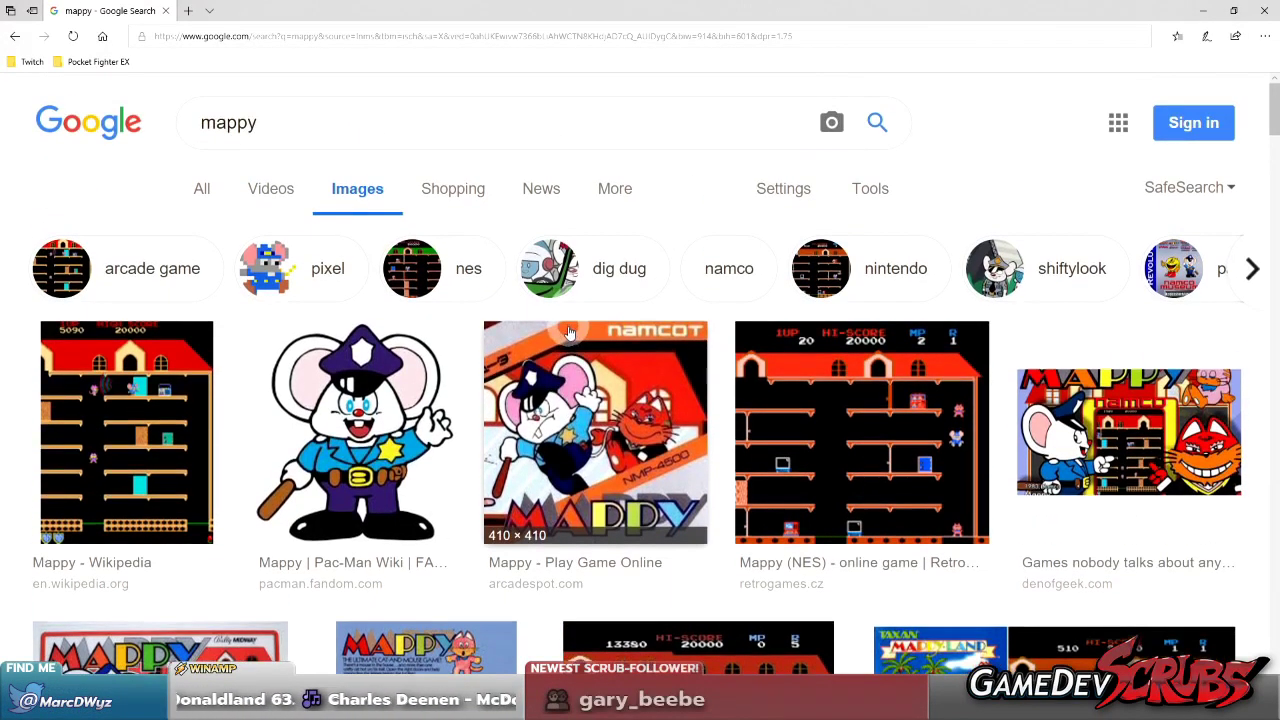
pyautogui.scroll(-2, 562, 344)
pyautogui.scroll(-1, 563, 343)
pyautogui.scroll(-1, 586, 323)
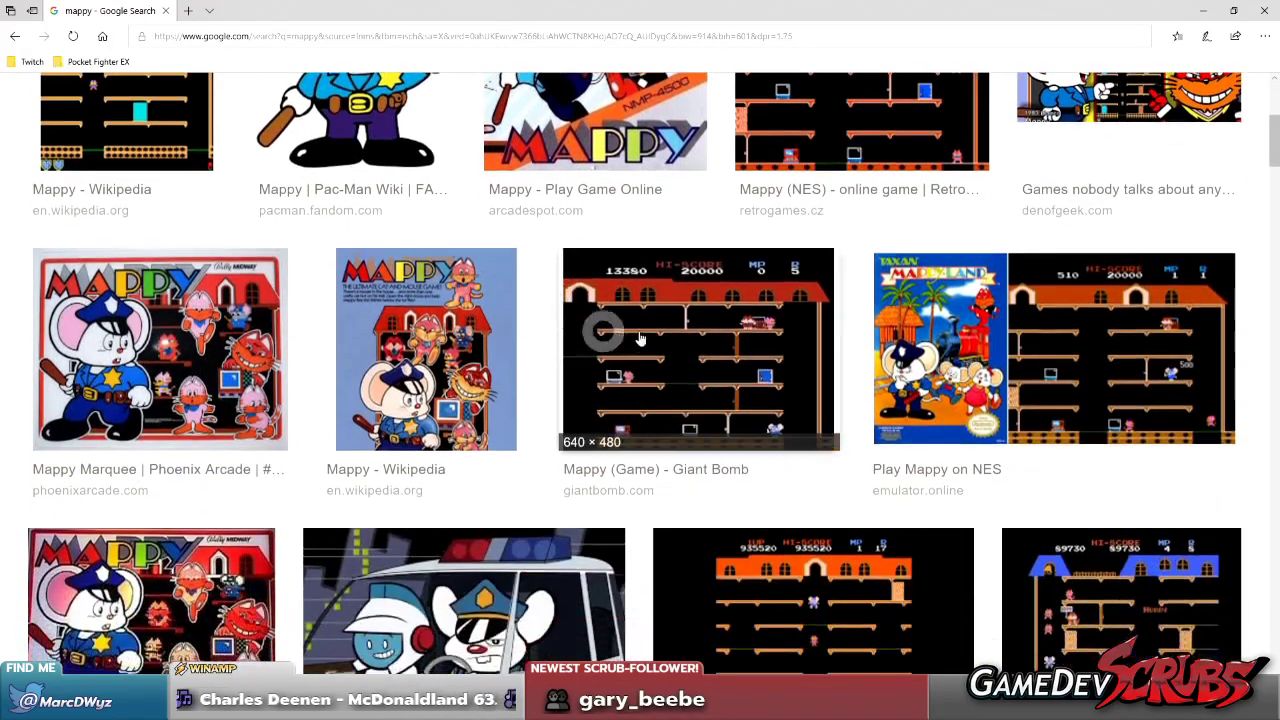
pyautogui.scroll(-3, 650, 335)
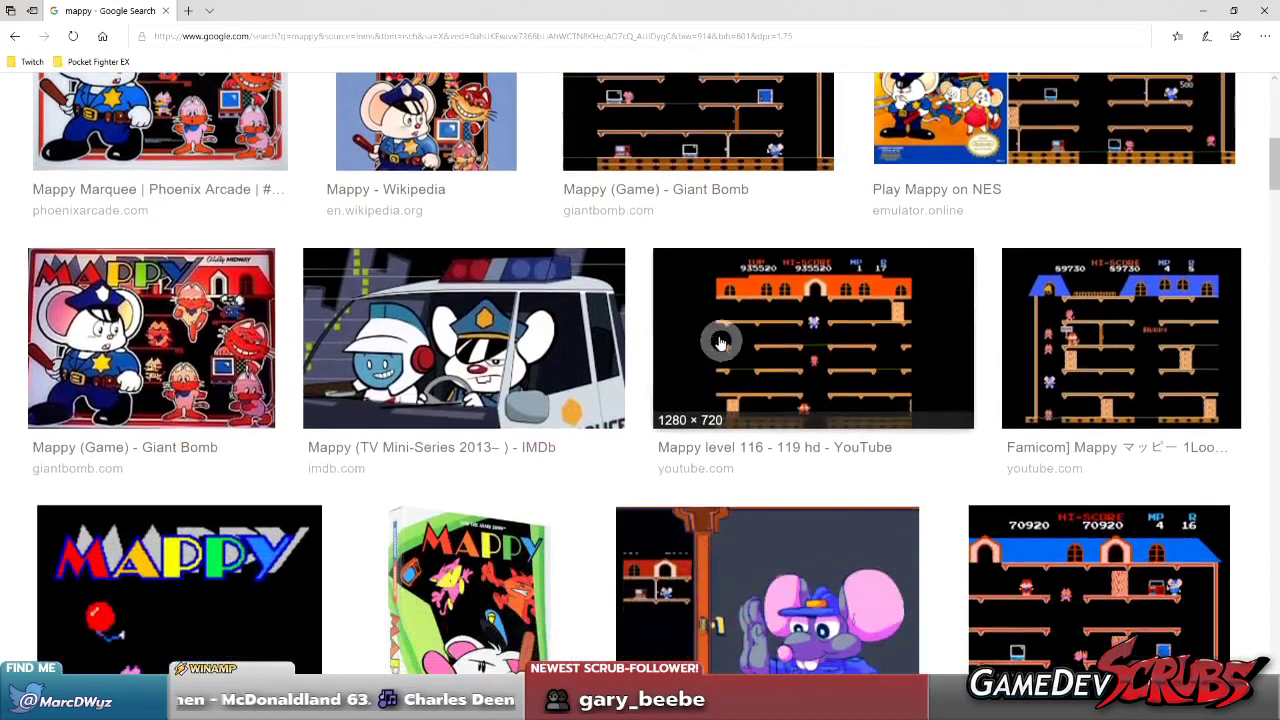
pyautogui.scroll(-2, 718, 340)
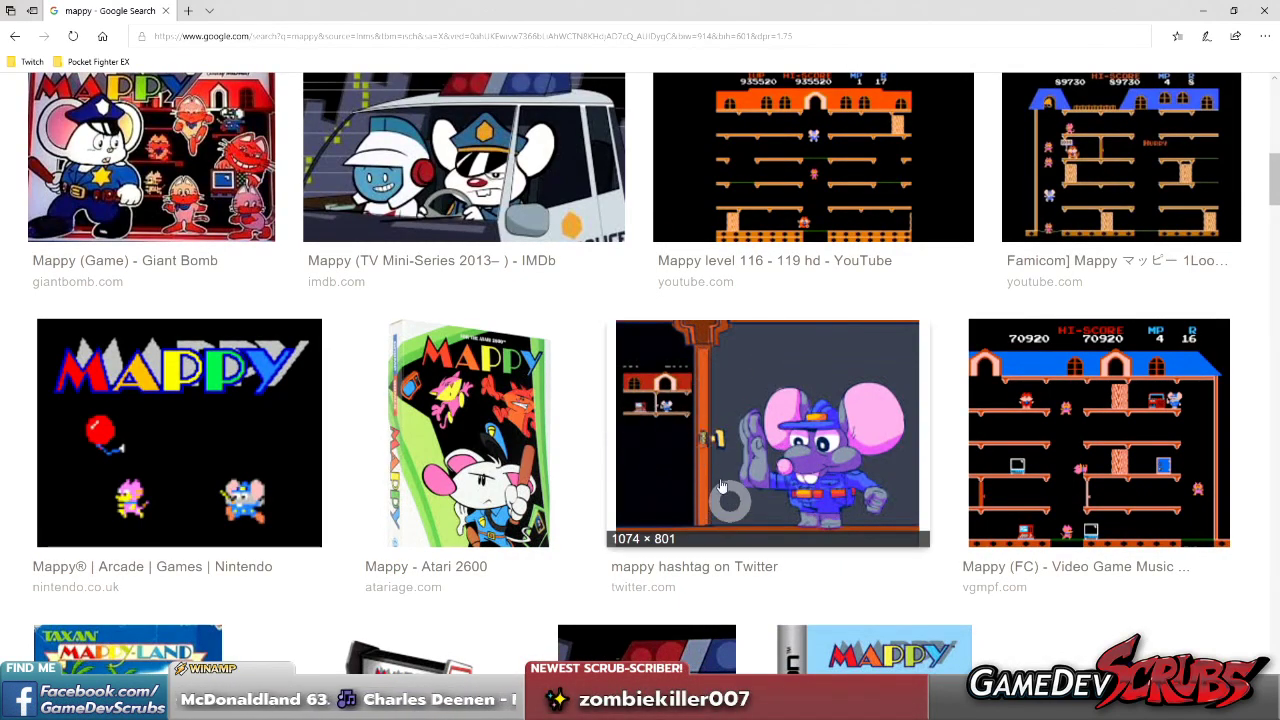
pyautogui.scroll(-3, 1090, 344)
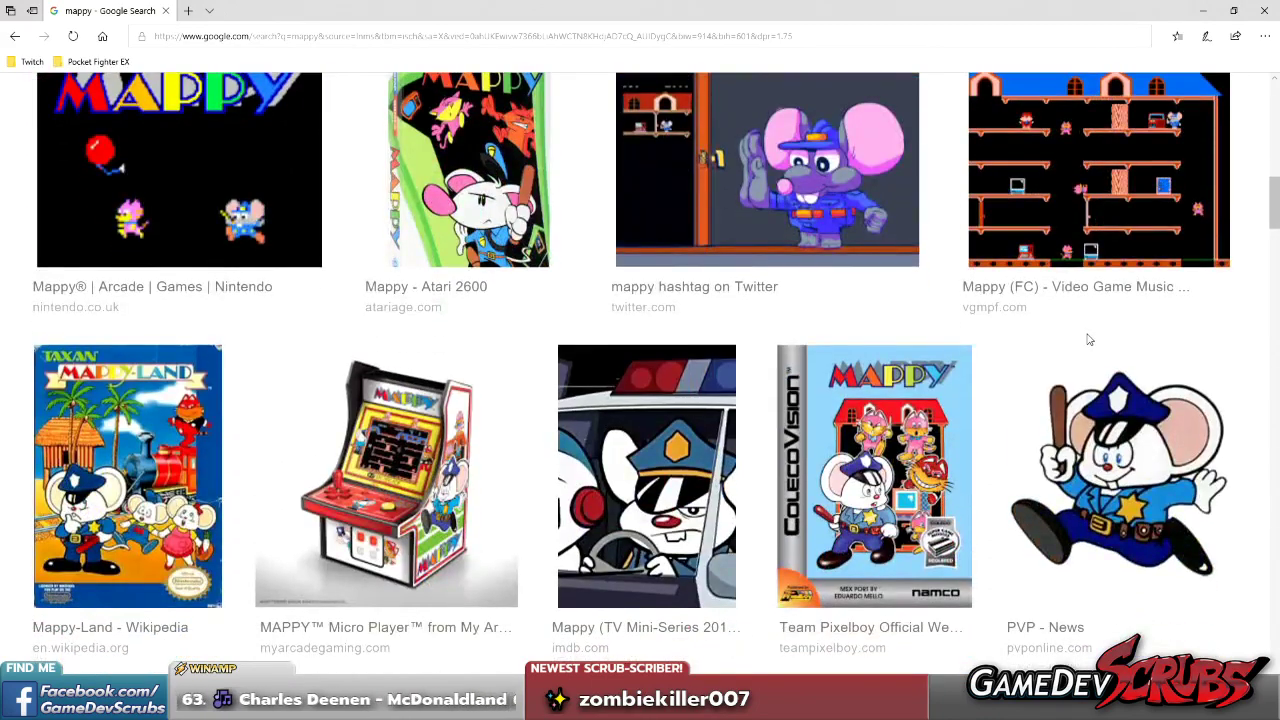
pyautogui.scroll(-3, 1086, 340)
pyautogui.scroll(-1, 1067, 343)
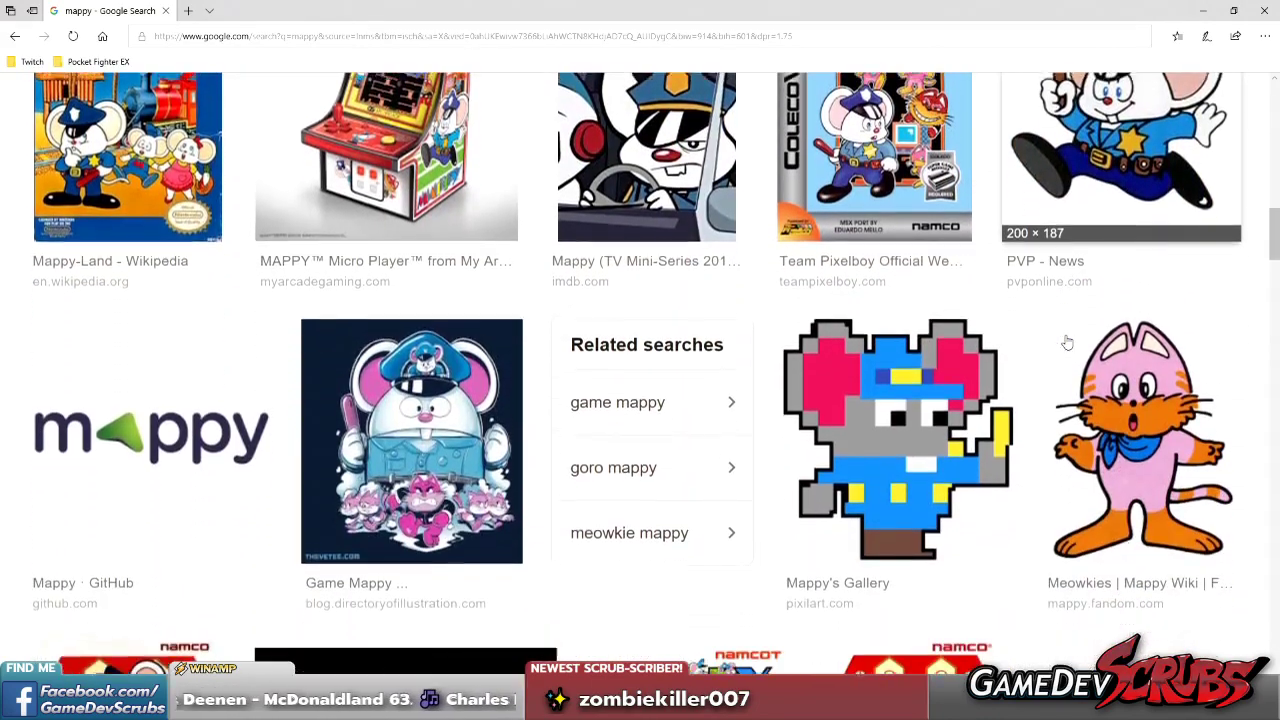
pyautogui.scroll(-3, 960, 430)
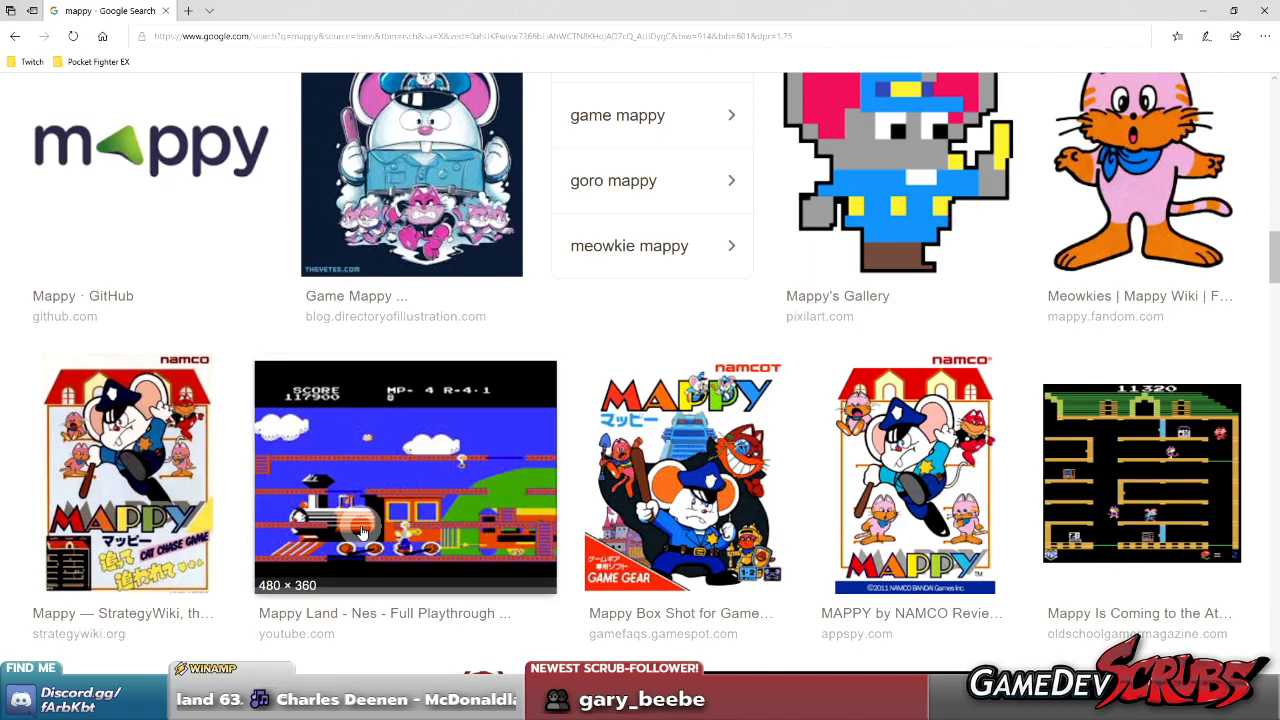
pyautogui.scroll(-4, 762, 420)
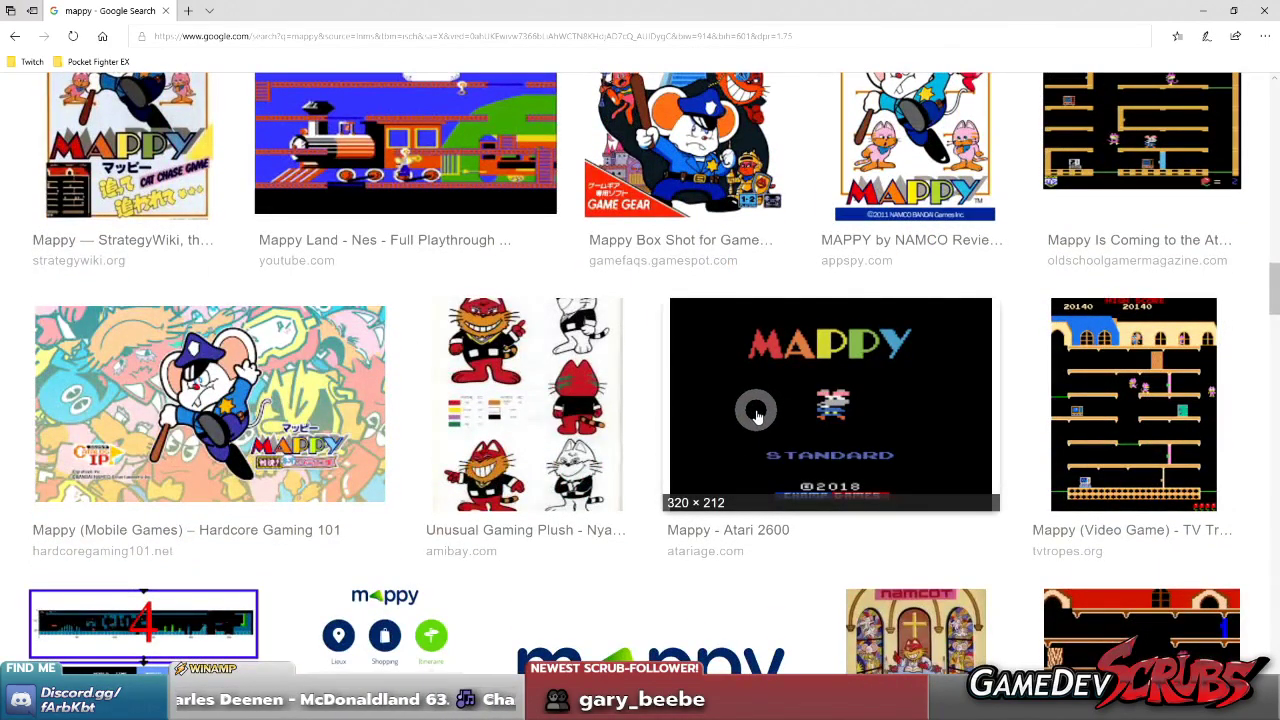
pyautogui.scroll(-3, 757, 416)
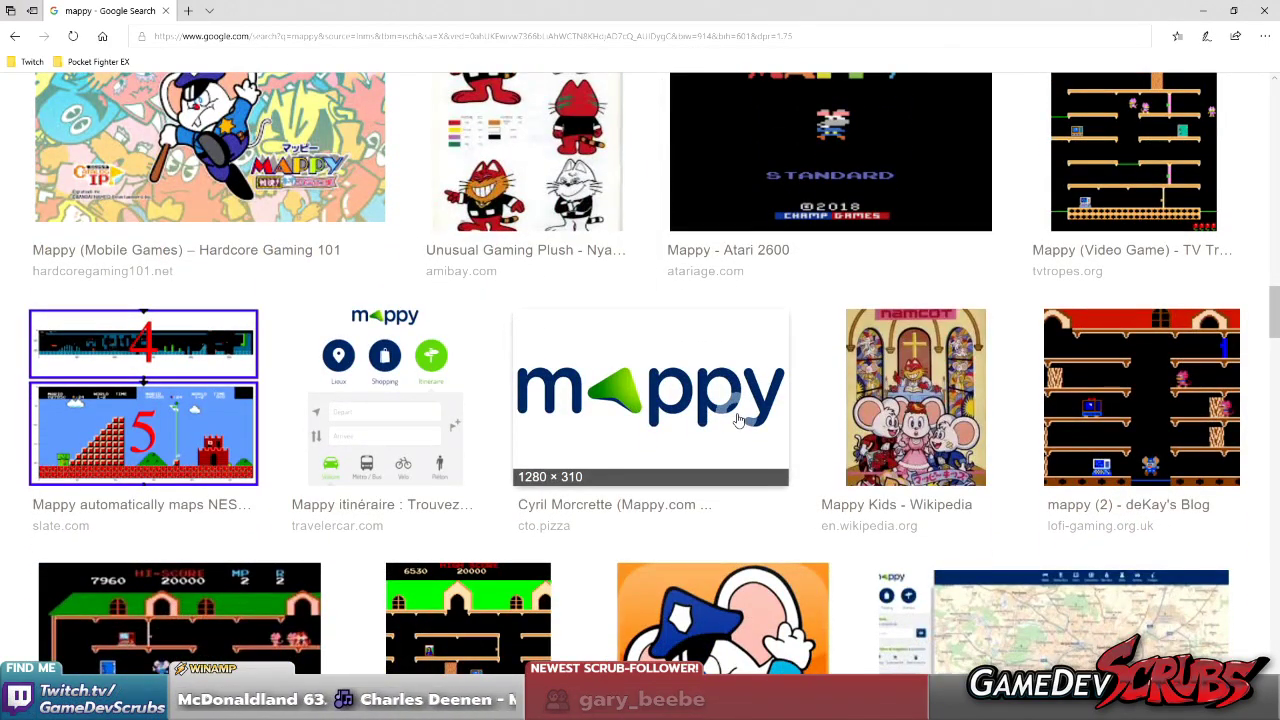
pyautogui.scroll(-2, 781, 420)
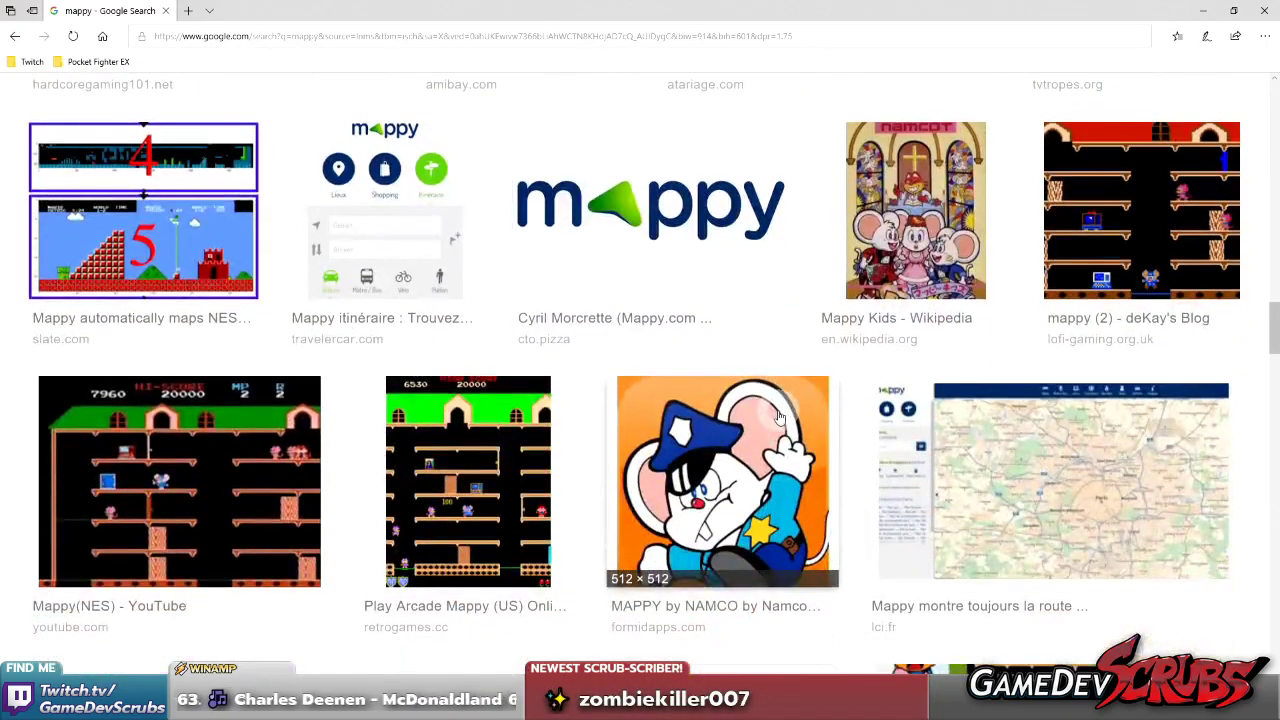
pyautogui.scroll(15, 781, 418)
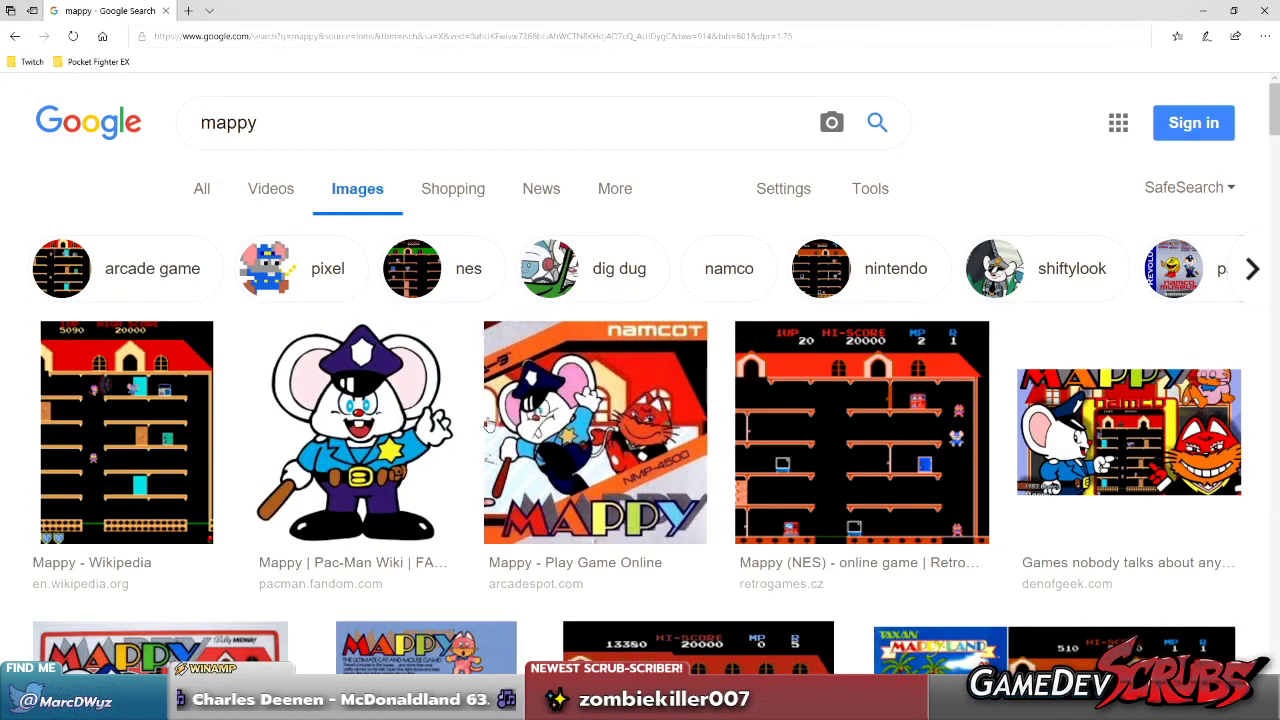
# - Return to Paint Shop Pro, loop the raised door on the overworld mockup, and undo that loop along with the whole route diagram
pyautogui.hotkey('alt', 'Tab')
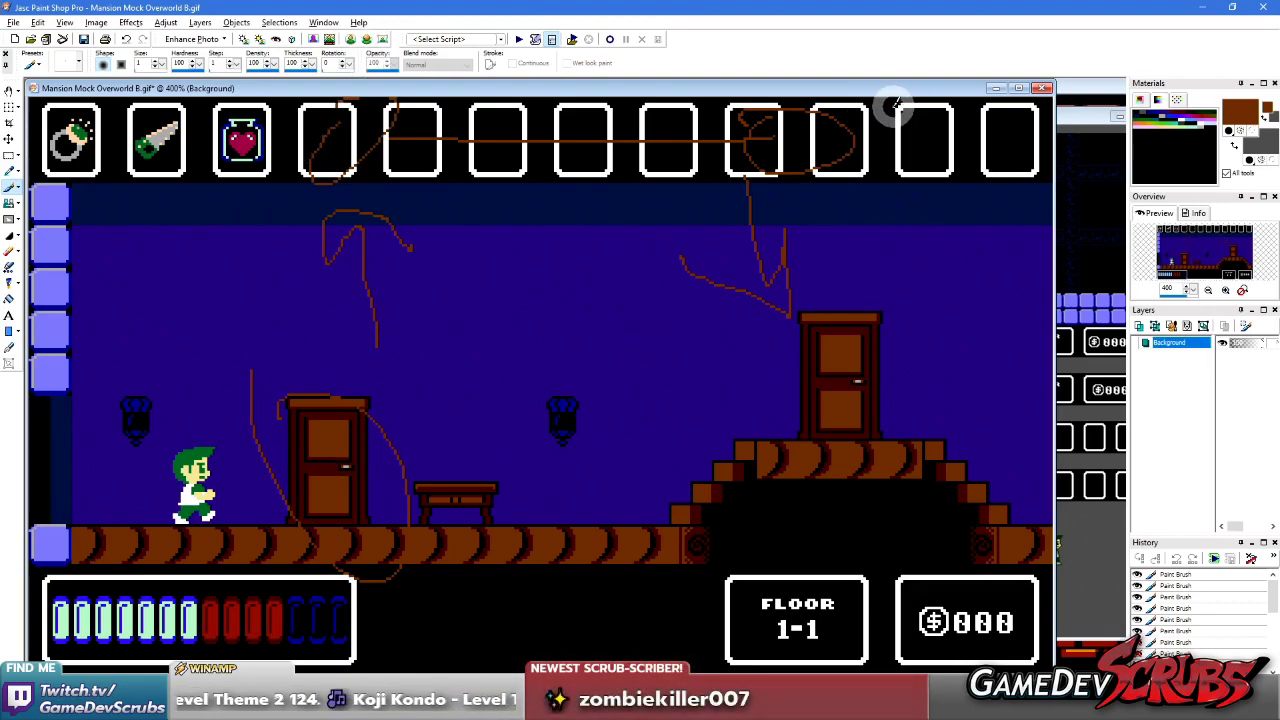
pyautogui.moveTo(786, 406); pyautogui.dragTo(883, 468)
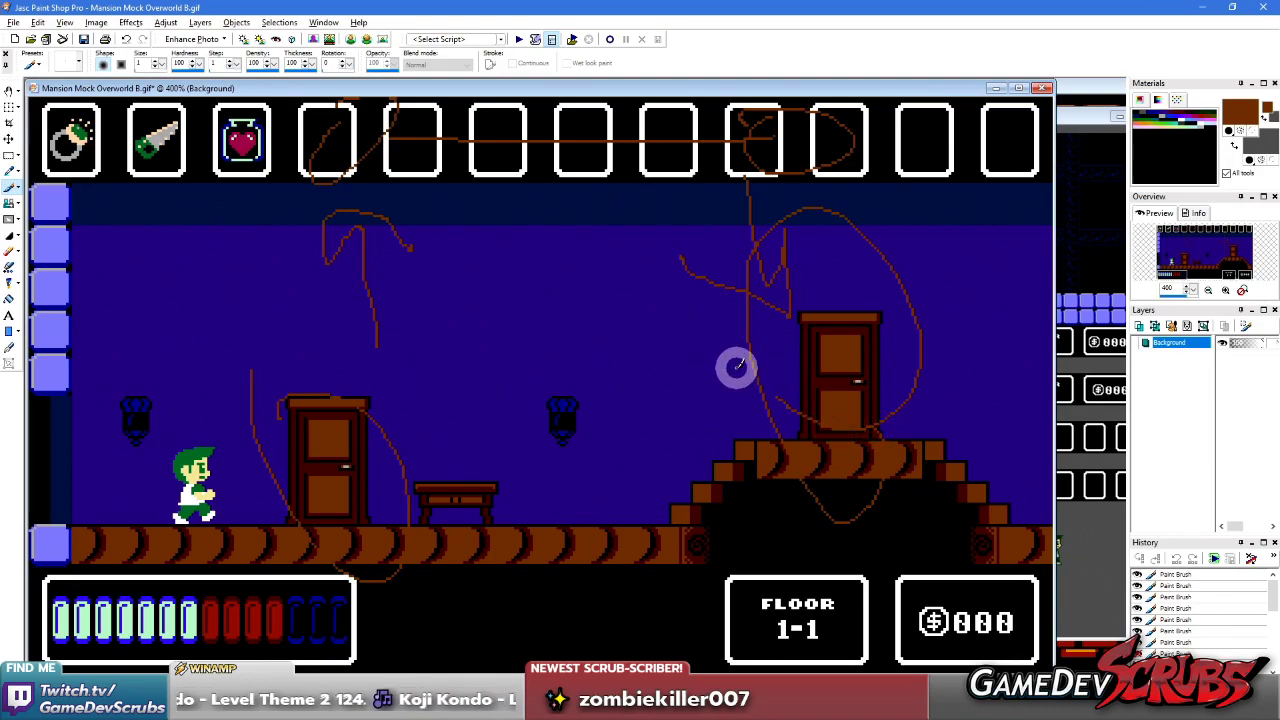
pyautogui.hotkey('ctrl', 'z')
pyautogui.hotkey('ctrl', 'z')
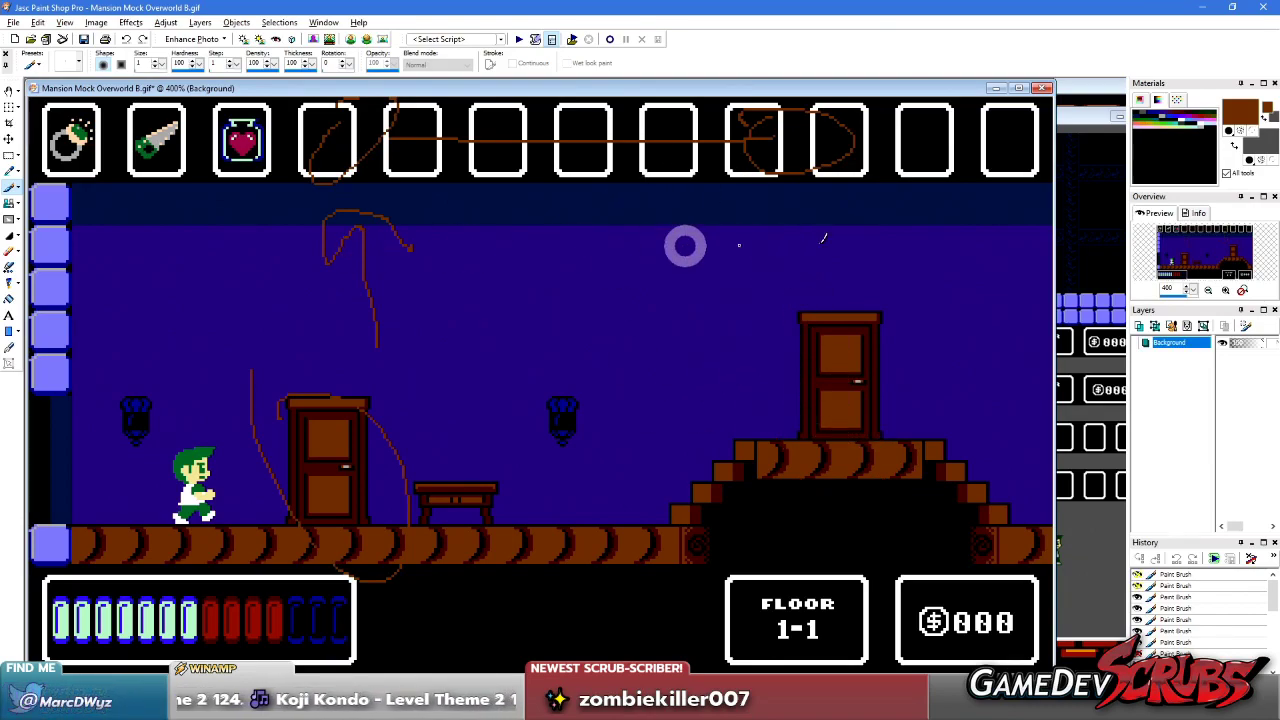
pyautogui.hotkey('ctrl', 'z')
pyautogui.hotkey('ctrl', 'z')
pyautogui.hotkey('ctrl', 'z')
pyautogui.hotkey('ctrl', 'z')
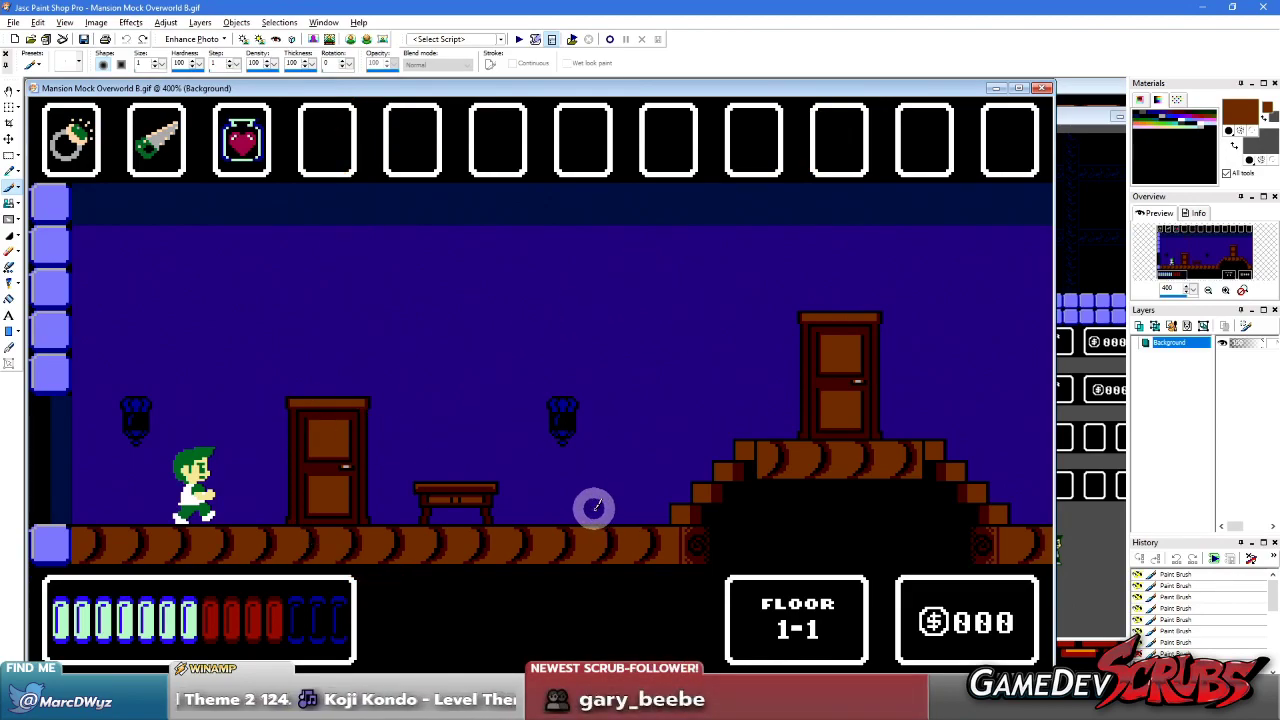
# - Sketch upward arrows from the floor and the looped lower door, and a line from the staircase to the looped last two slots, then undo everything
pyautogui.moveTo(578, 500)
pyautogui.mouseDown()
pyautogui.moveTo(584, 191)
pyautogui.moveTo(650, 305)
pyautogui.mouseUp()
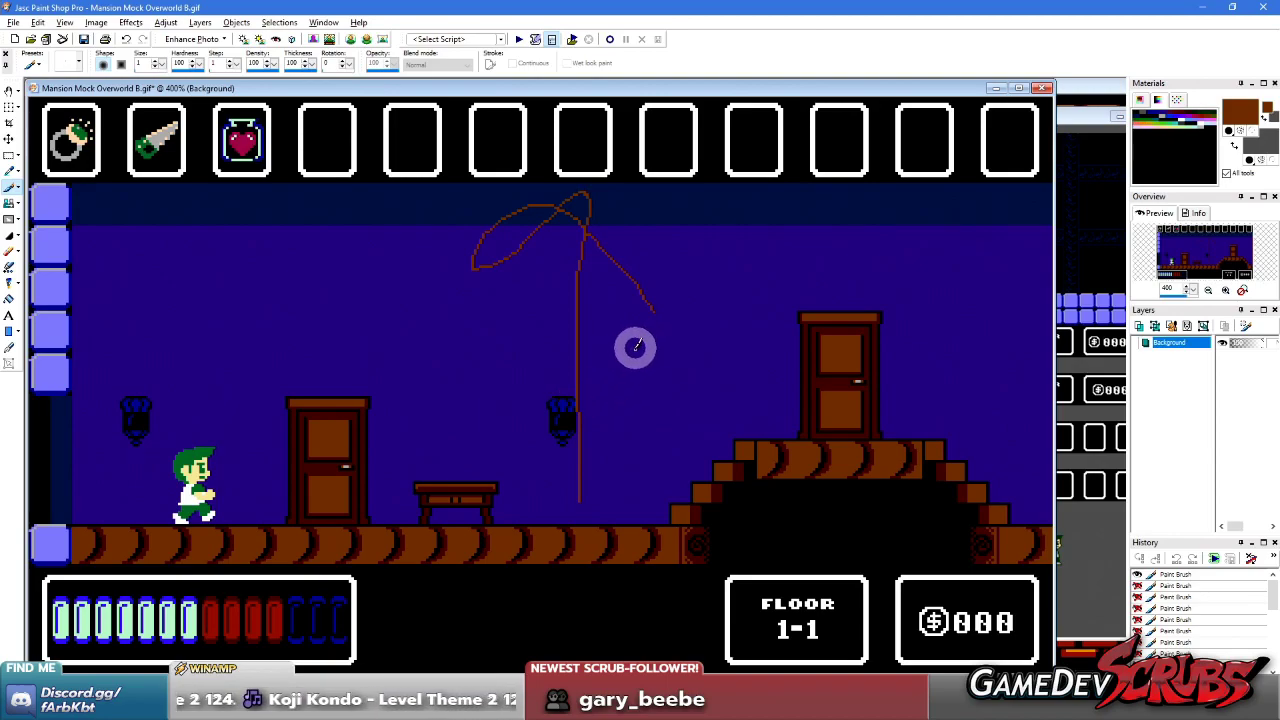
pyautogui.hotkey('ctrl', 'z')
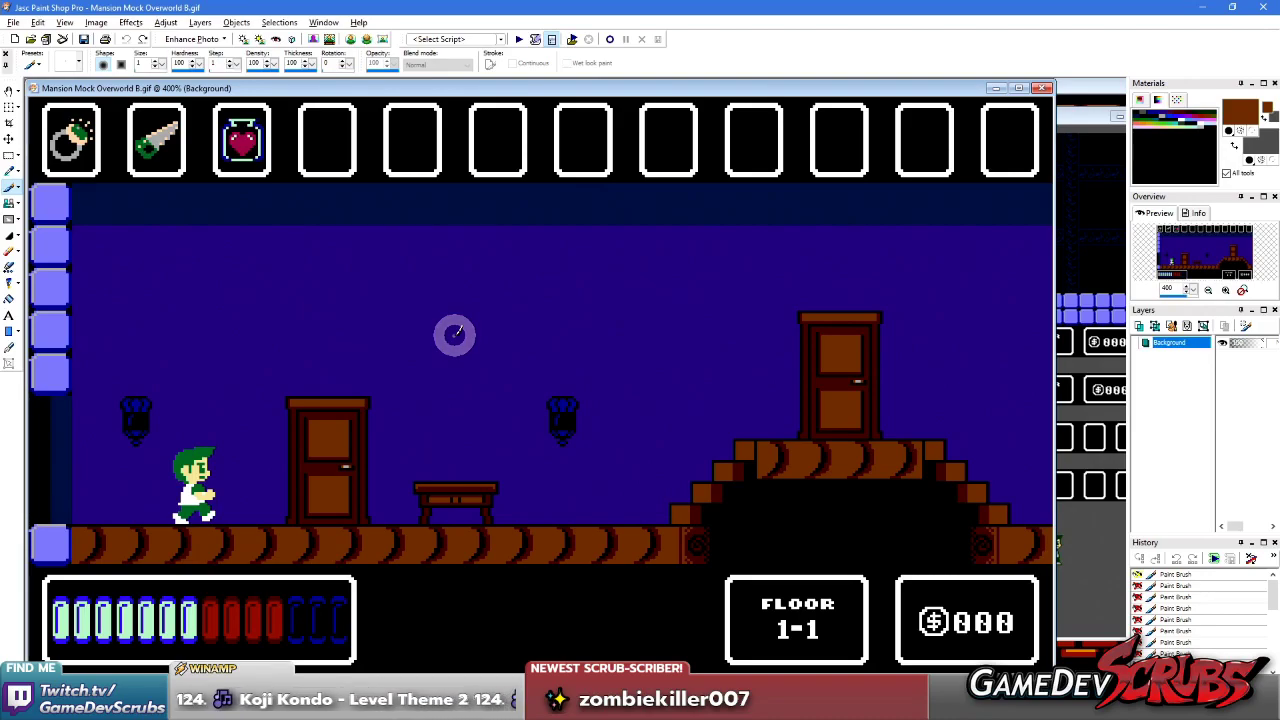
pyautogui.moveTo(541, 513)
pyautogui.mouseDown()
pyautogui.moveTo(517, 271)
pyautogui.moveTo(600, 237)
pyautogui.moveTo(606, 249)
pyautogui.mouseUp()
pyautogui.moveTo(312, 394)
pyautogui.mouseDown()
pyautogui.moveTo(316, 508)
pyautogui.moveTo(257, 220)
pyautogui.moveTo(306, 194)
pyautogui.moveTo(330, 227)
pyautogui.mouseUp()
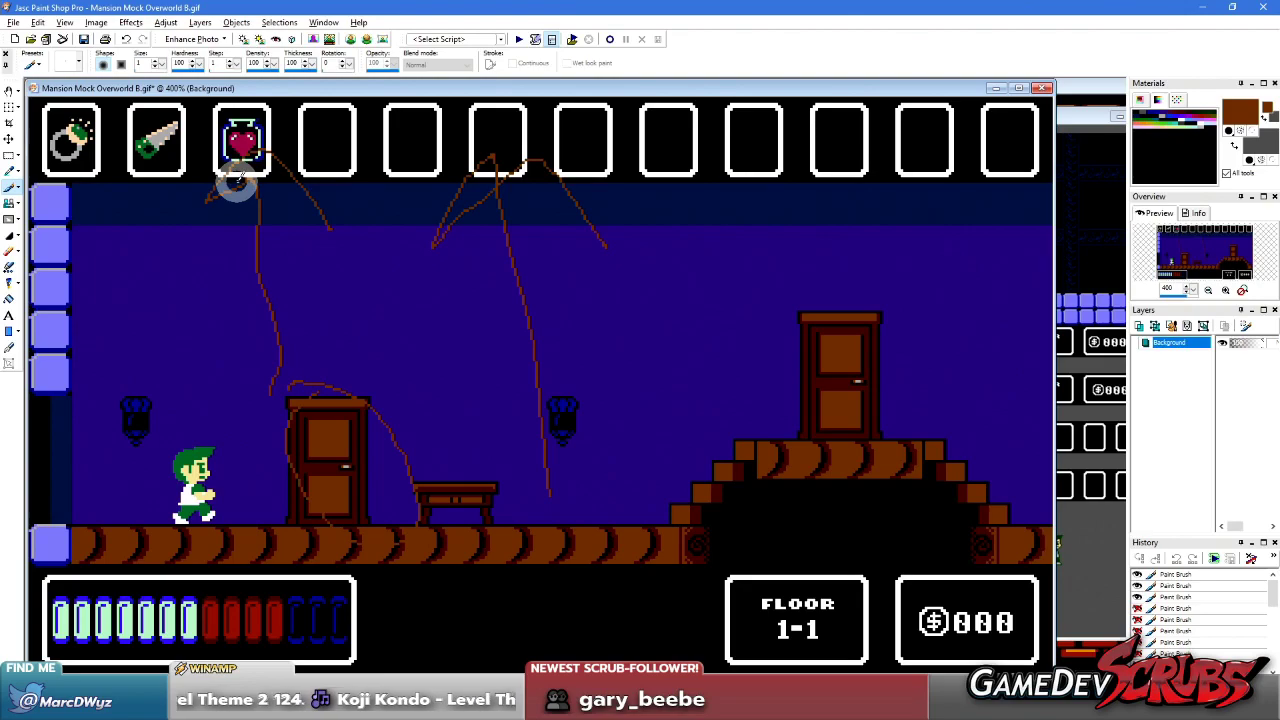
pyautogui.moveTo(1007, 127); pyautogui.dragTo(898, 152)
pyautogui.moveTo(930, 462)
pyautogui.mouseDown()
pyautogui.moveTo(943, 451)
pyautogui.moveTo(982, 190)
pyautogui.mouseUp()
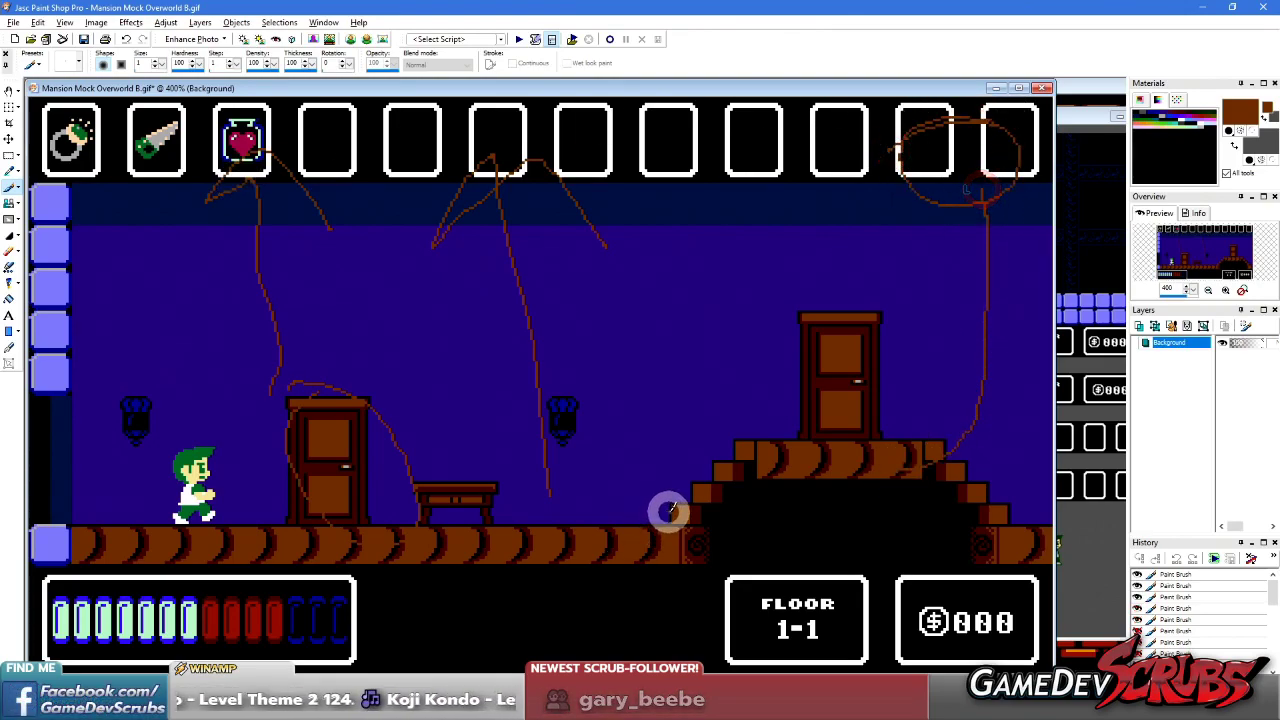
pyautogui.hotkey('ctrl', 'z')
pyautogui.hotkey('ctrl', 'z')
pyautogui.hotkey('ctrl', 'z')
pyautogui.hotkey('ctrl', 'z')
pyautogui.hotkey('ctrl', 'z')
pyautogui.hotkey('ctrl', 'z')
pyautogui.hotkey('ctrl', 'z')
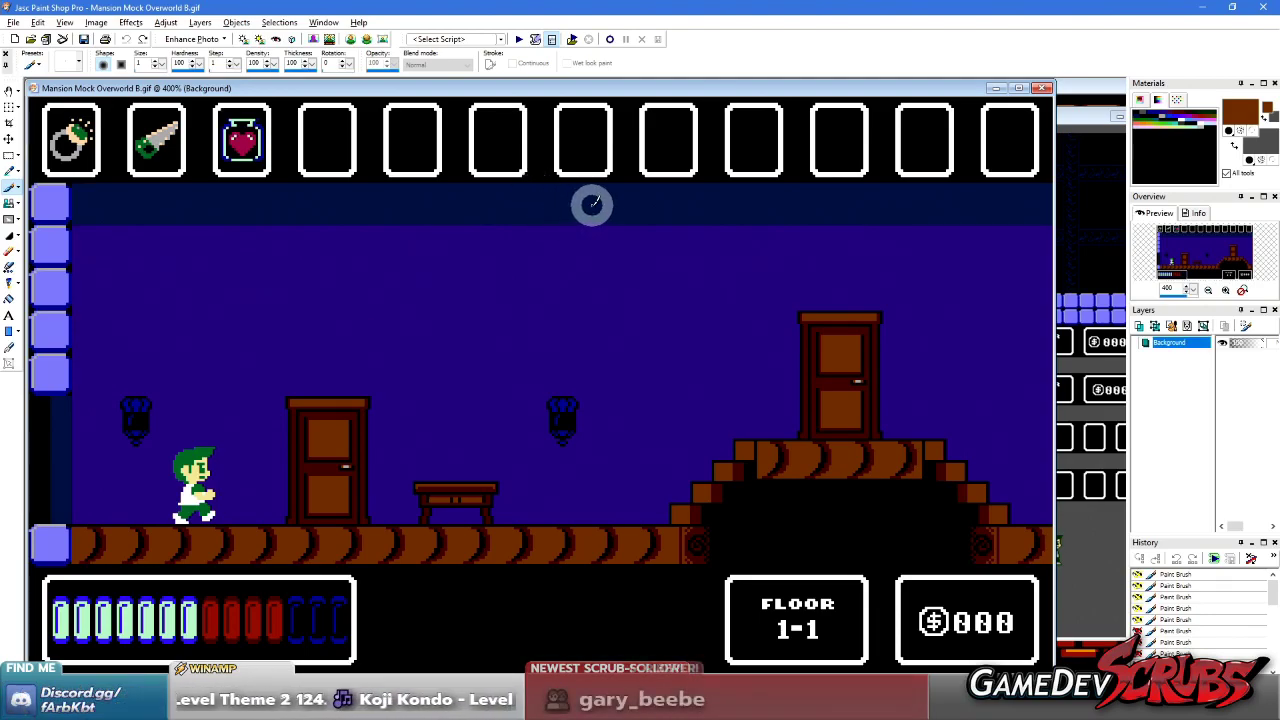
# - Sketch a long diagonal arrow from the item slots down toward the staircase, then undo it
pyautogui.moveTo(467, 150)
pyautogui.mouseDown()
pyautogui.moveTo(493, 191)
pyautogui.moveTo(719, 404)
pyautogui.moveTo(484, 311)
pyautogui.mouseUp()
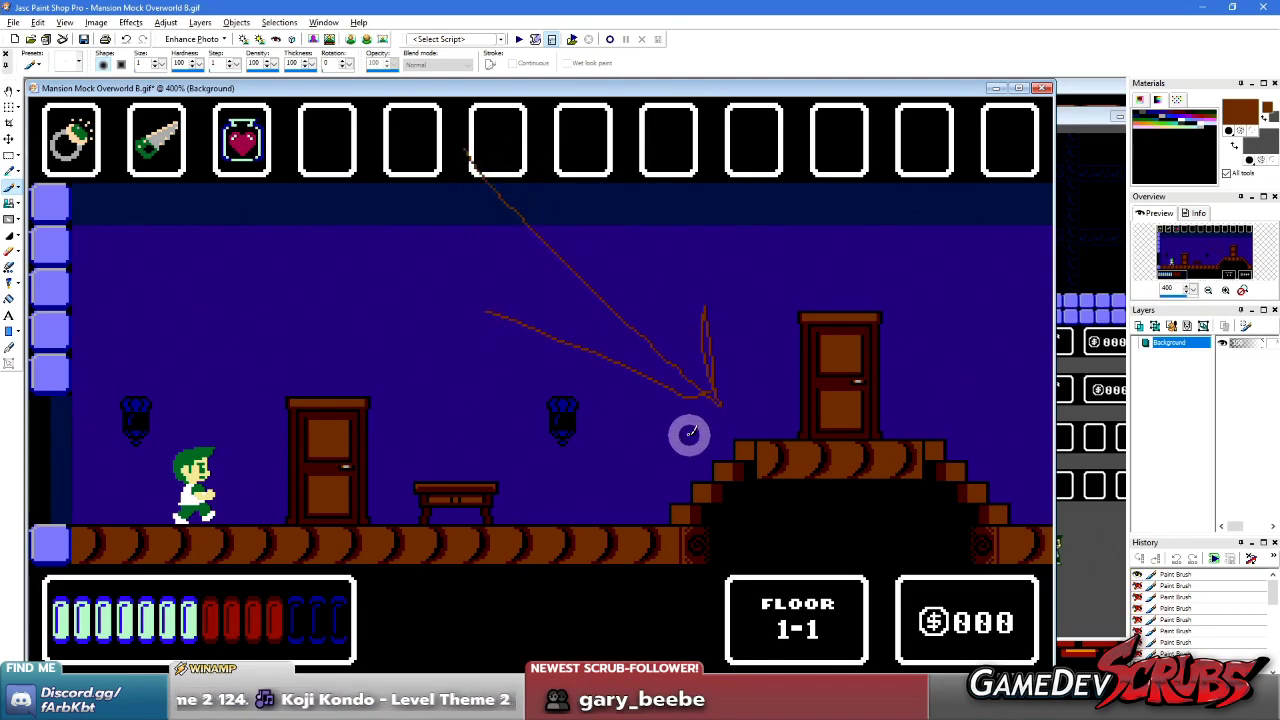
pyautogui.hotkey('ctrl', 'z')
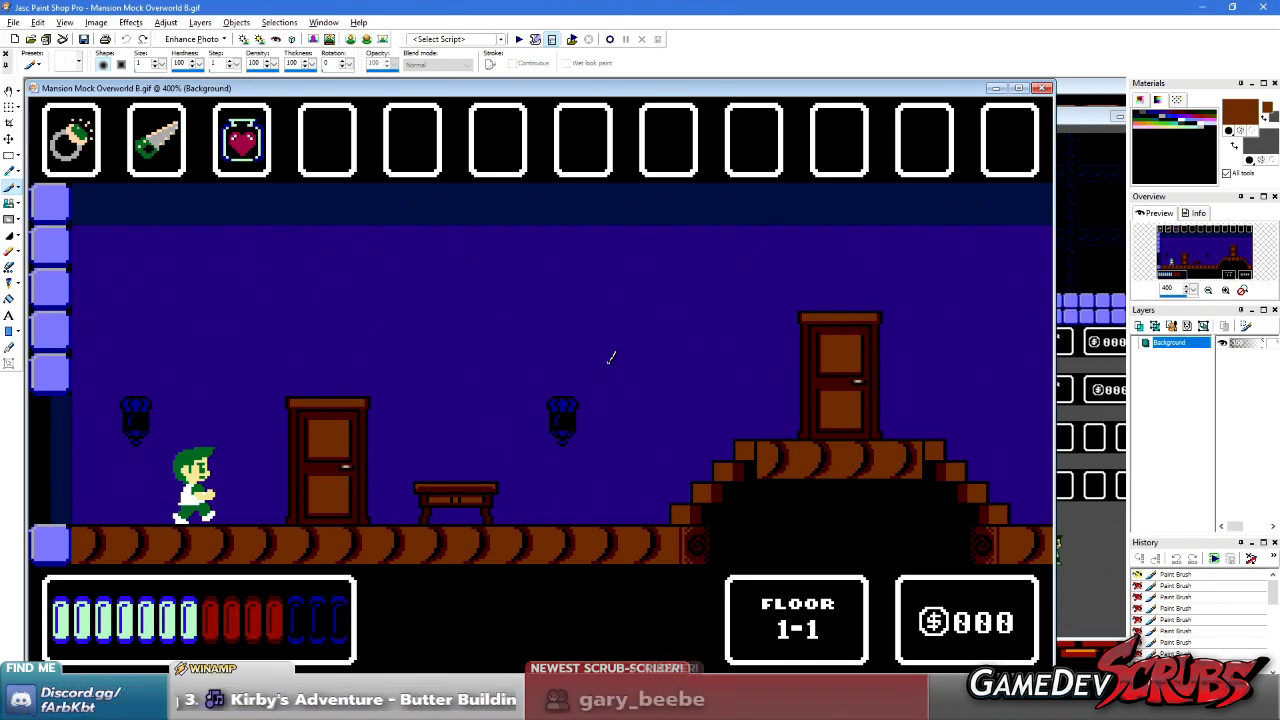
# - Open the MSC_Map_Floor2.png map from the Milon's Secret Castle reference folder
pyautogui.scroll(-2, 443, 371)
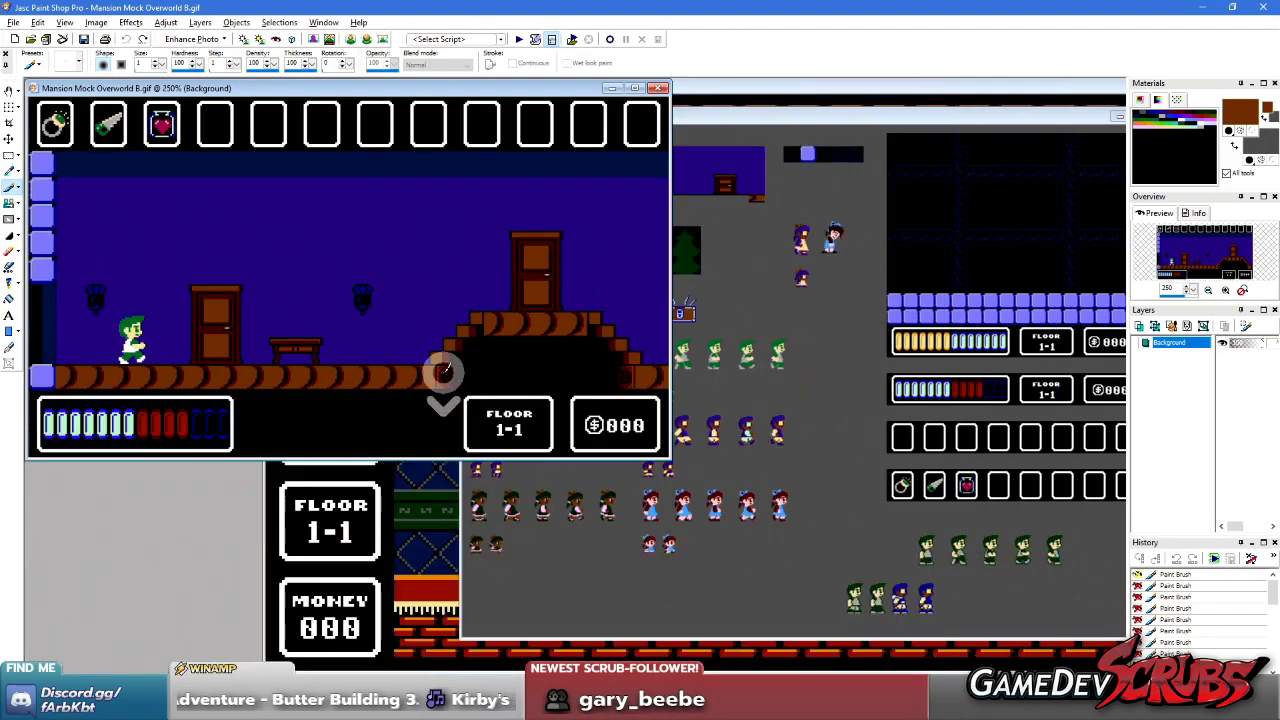
pyautogui.click(791, 346)
pyautogui.scroll(-2, 720, 312)
pyautogui.click(1014, 366)
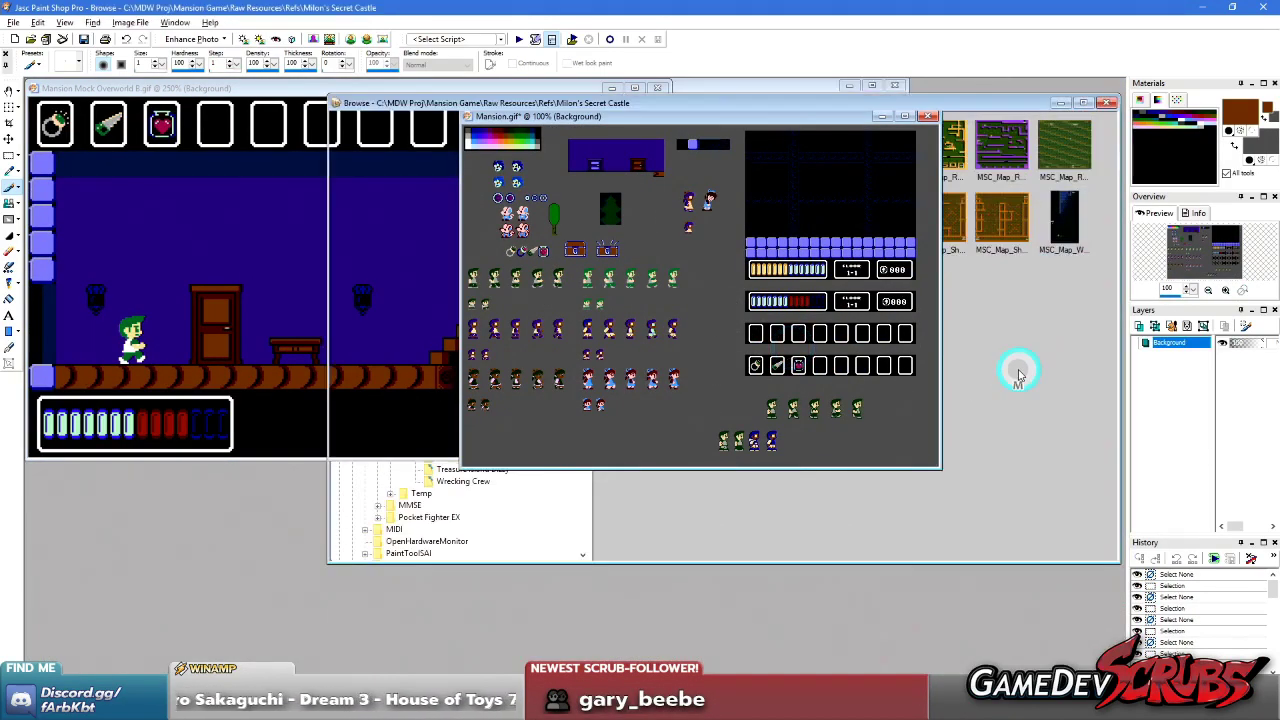
pyautogui.doubleClick(624, 166)
# - Examine the castle floor map's lettered windows and doors and the well at its lower corner
pyautogui.scroll(3, 528, 443)
pyautogui.scroll(3, 914, 351)
pyautogui.scroll(-3, 734, 394)
pyautogui.scroll(4, 995, 560)
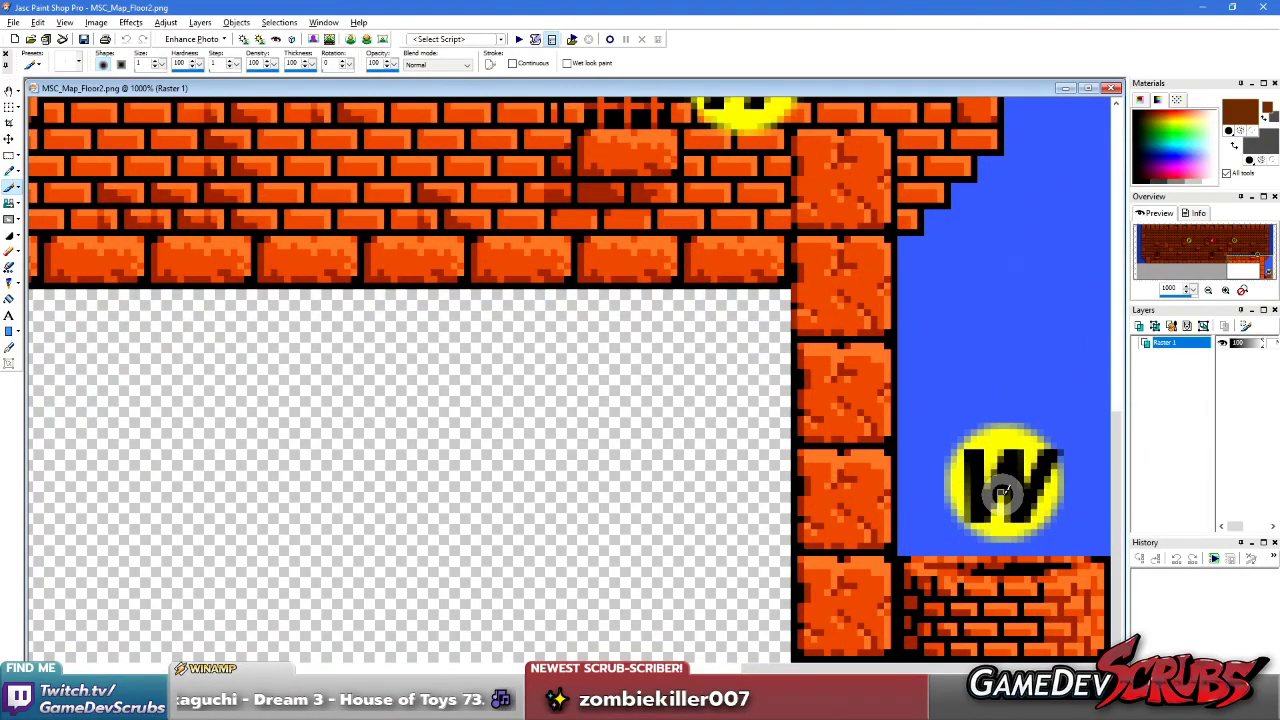
pyautogui.scroll(-4, 951, 477)
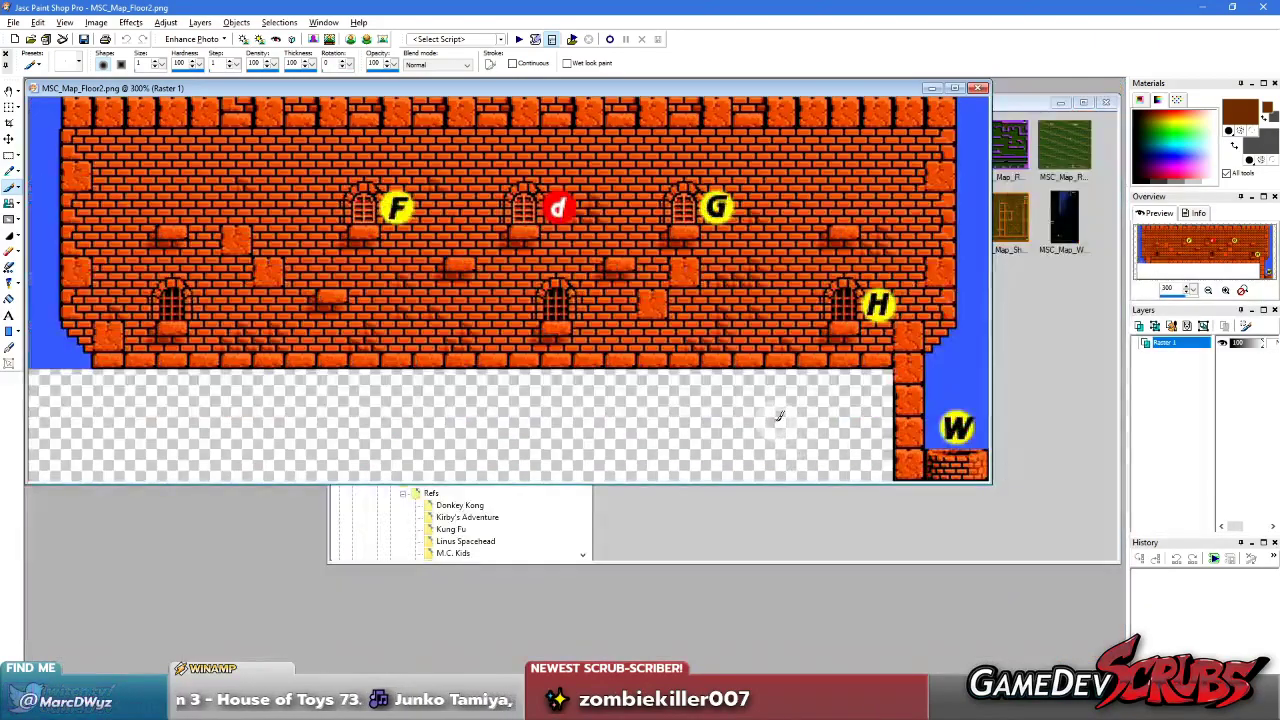
pyautogui.scroll(1, 775, 416)
pyautogui.scroll(-1, 770, 416)
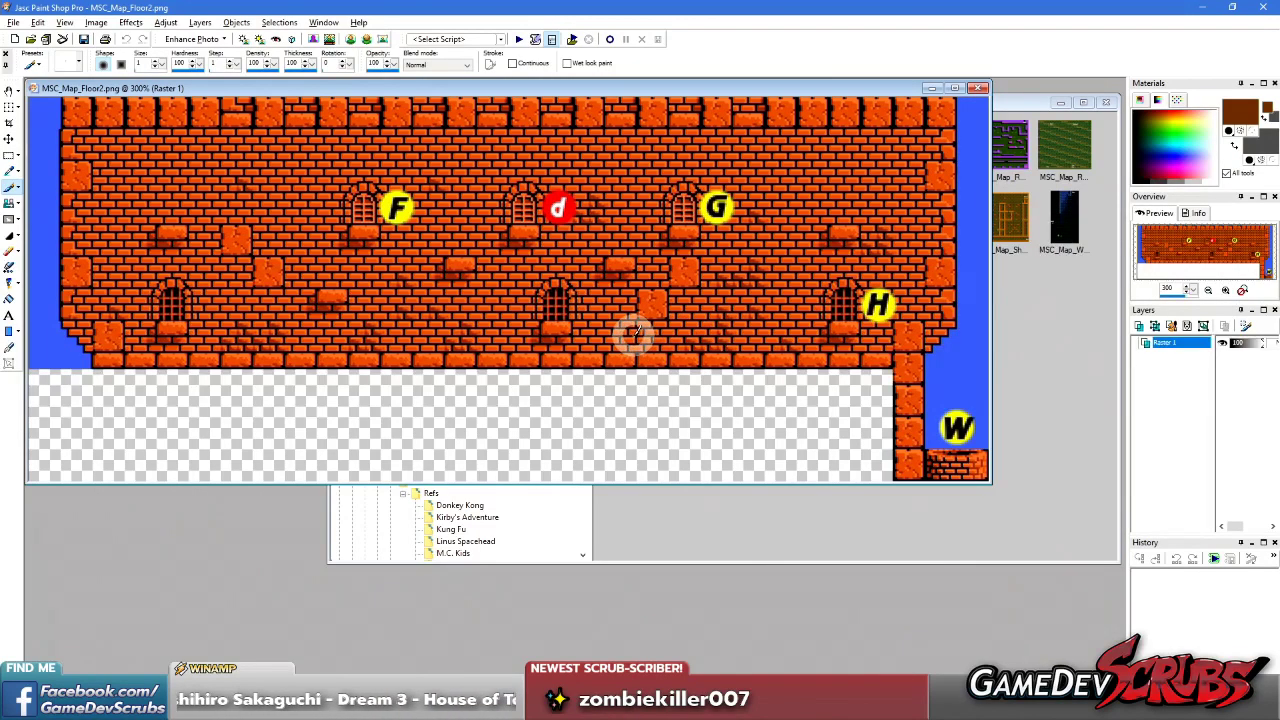
pyautogui.scroll(2, 634, 334)
pyautogui.scroll(-1, 512, 318)
pyautogui.click(9, 90)
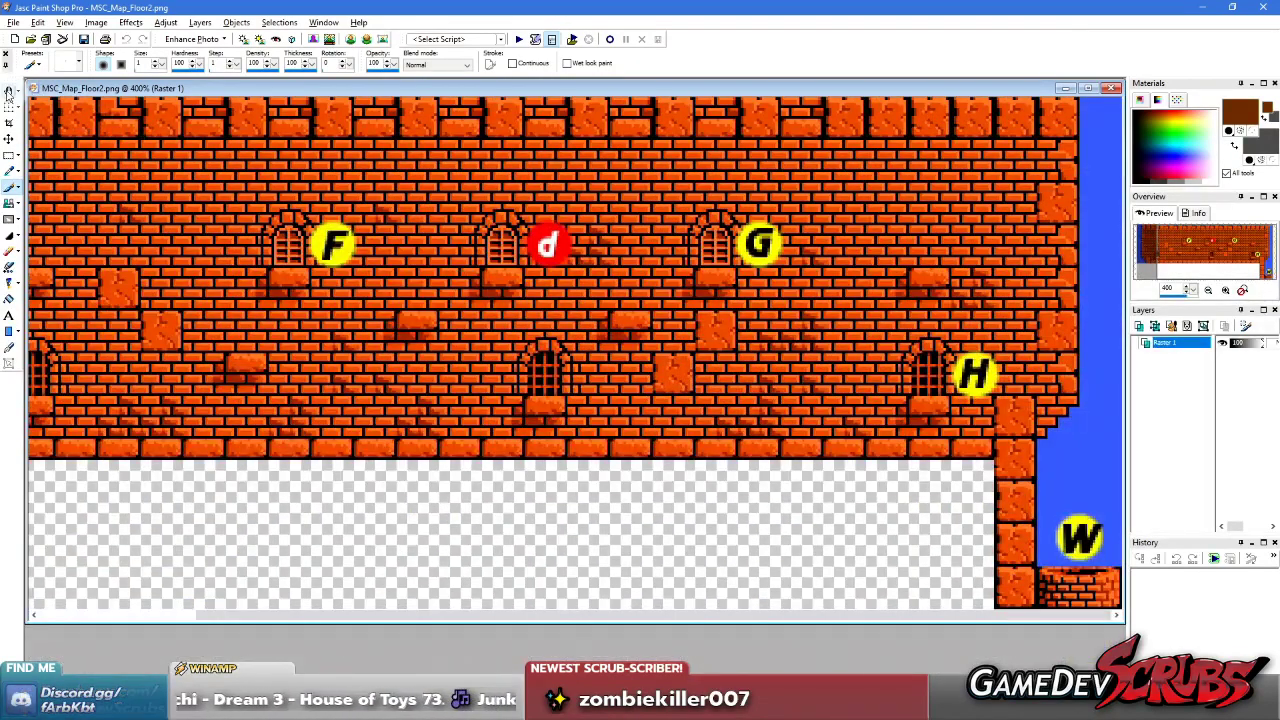
pyautogui.scroll(-1, 300, 250)
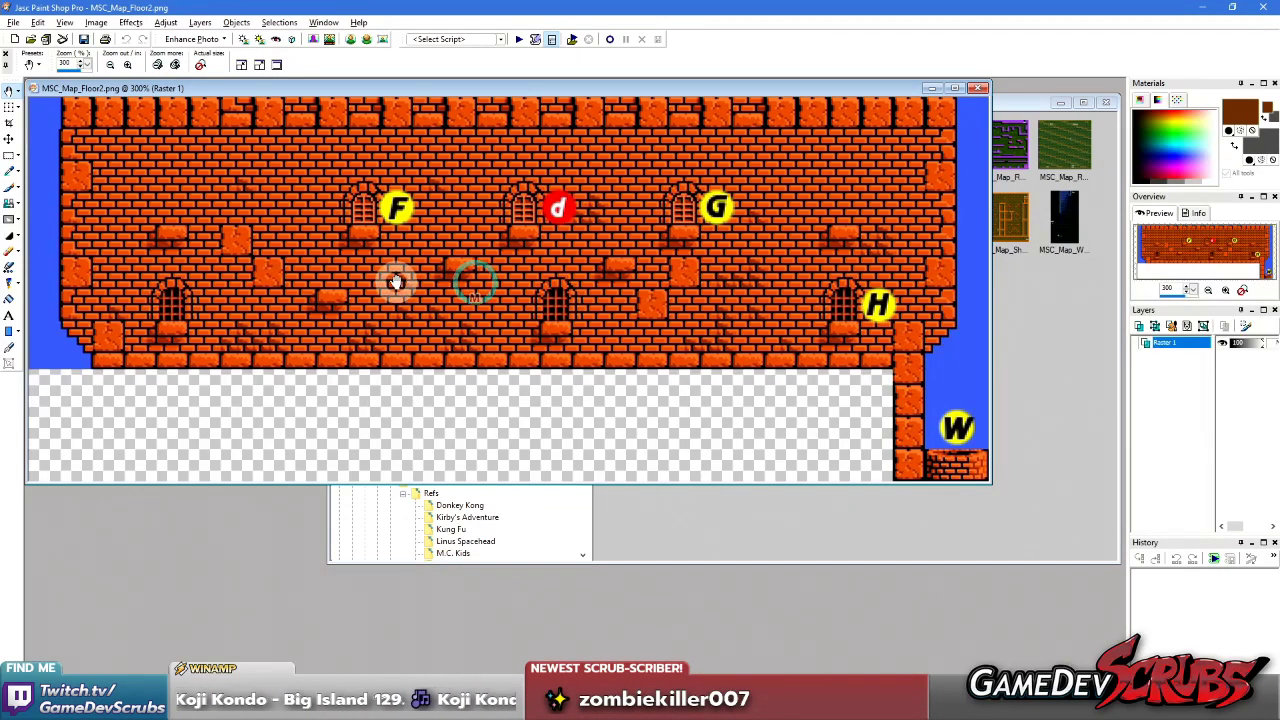
# - Look over the barred windows and lettered doors on the castle floor map, and close MSC_Map_Floor2.png
pyautogui.scroll(1, 395, 285)
pyautogui.scroll(-1, 390, 288)
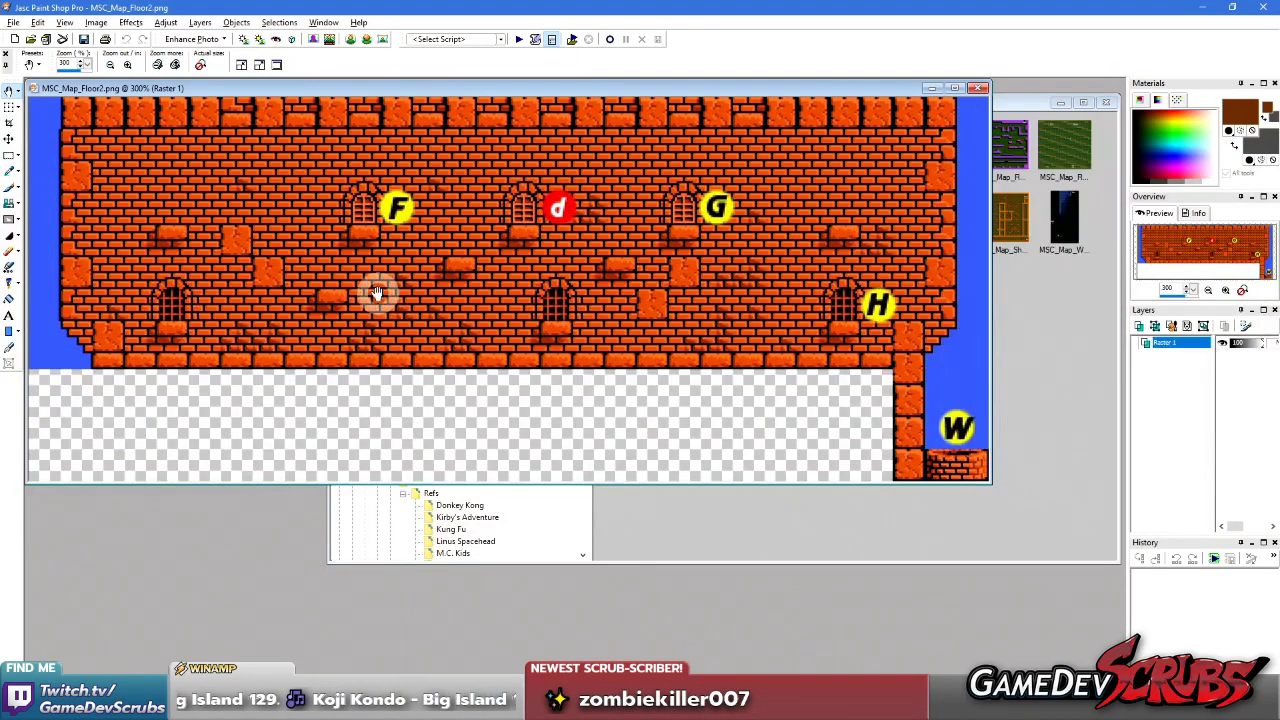
pyautogui.scroll(1, 377, 292)
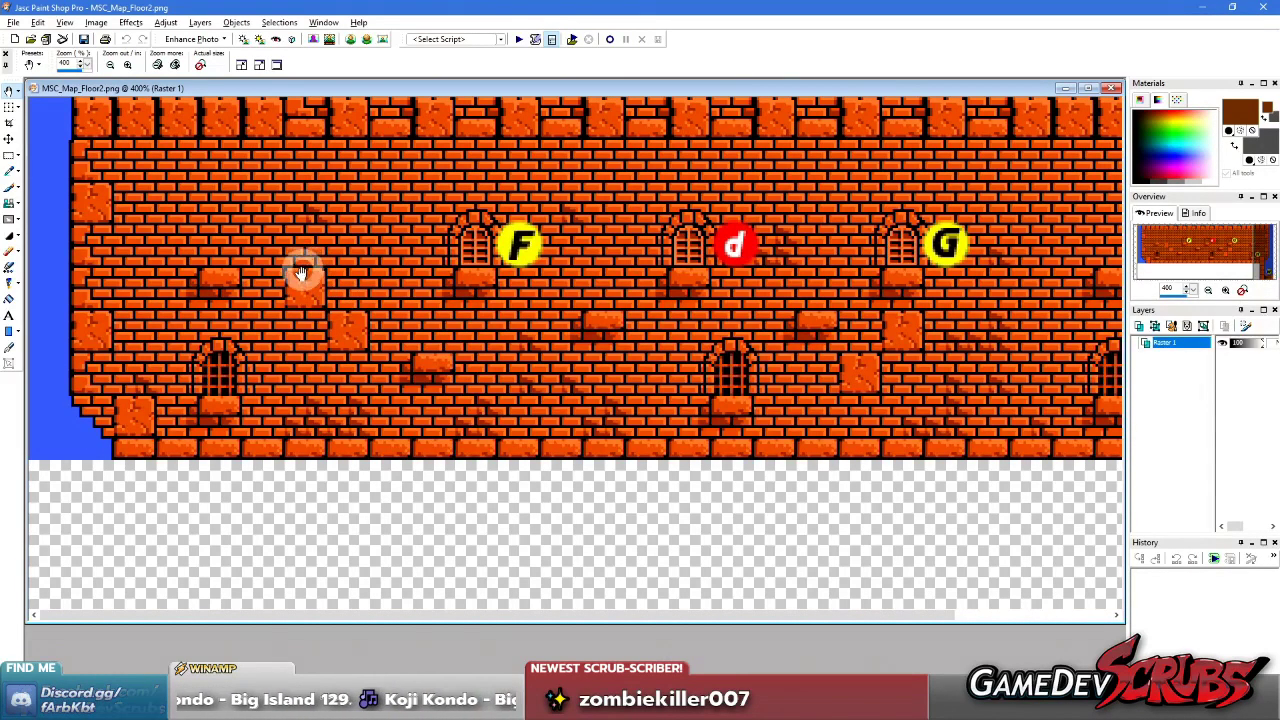
pyautogui.scroll(-1, 391, 334)
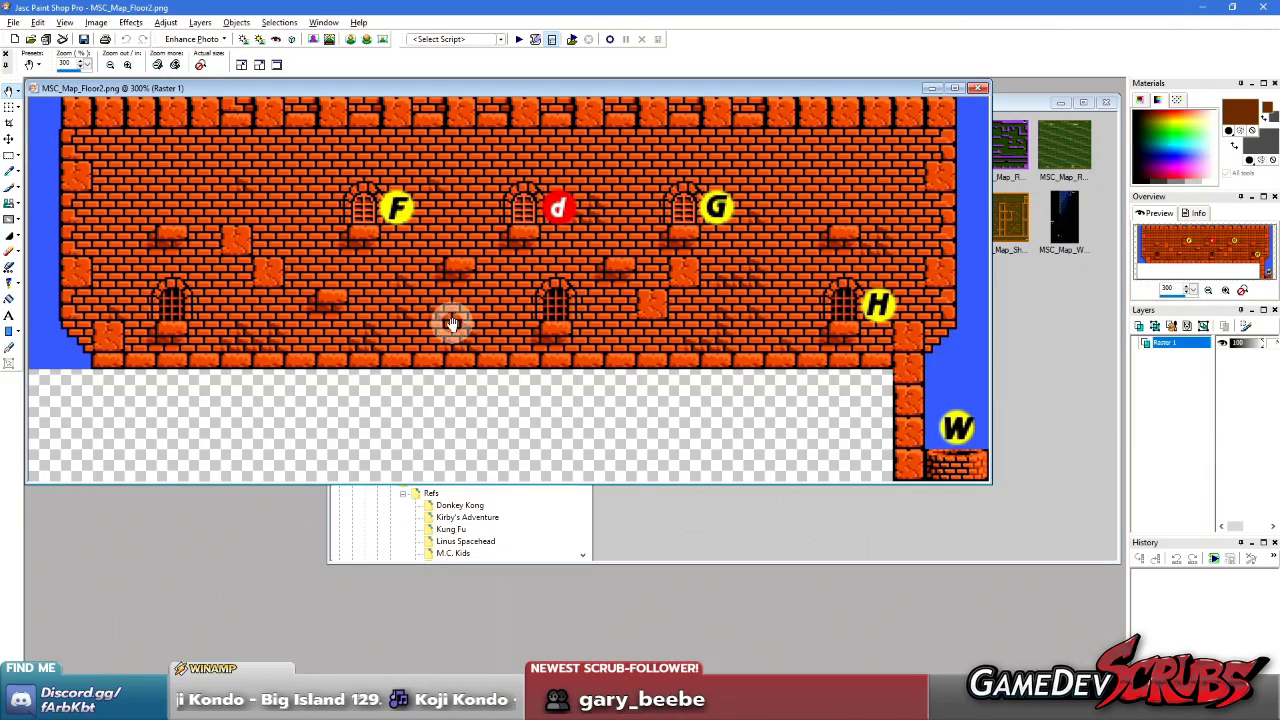
pyautogui.scroll(1, 449, 323)
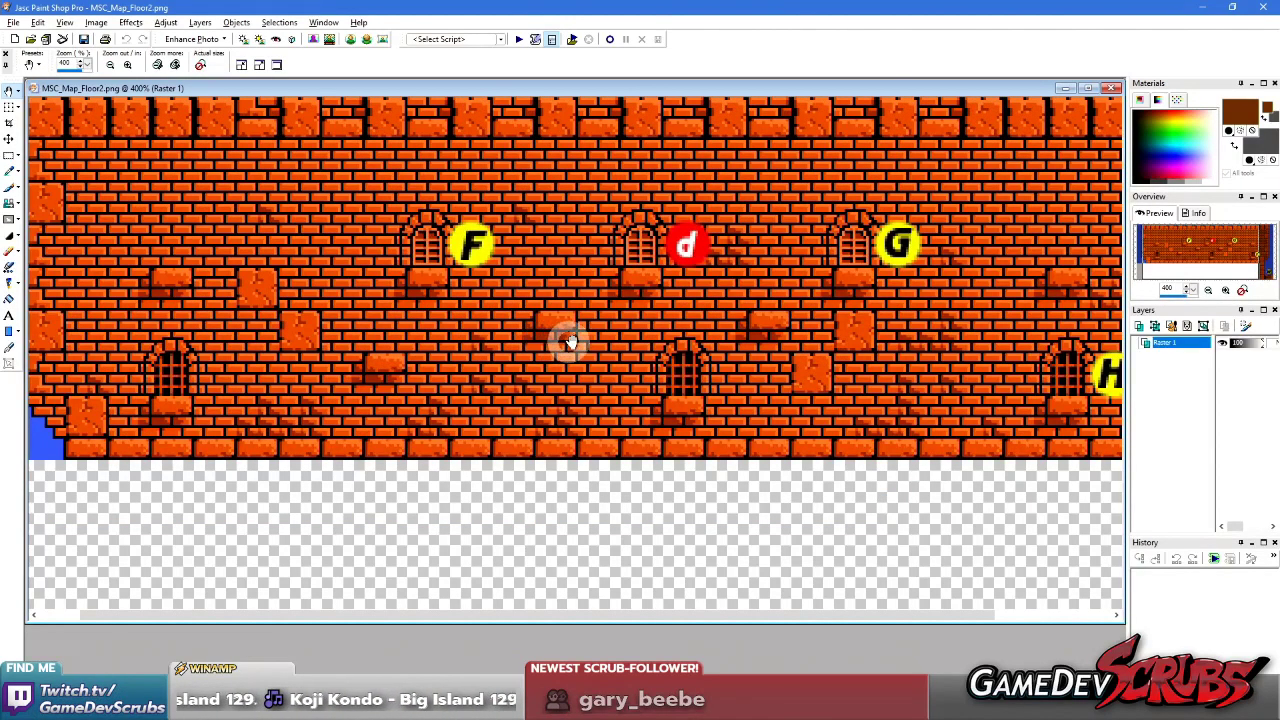
pyautogui.click(1110, 88)
# - Move the Mansion Mock Overworld B.gif window aside to uncover the level mockup behind it
pyautogui.scroll(3, 238, 322)
pyautogui.scroll(-1, 280, 329)
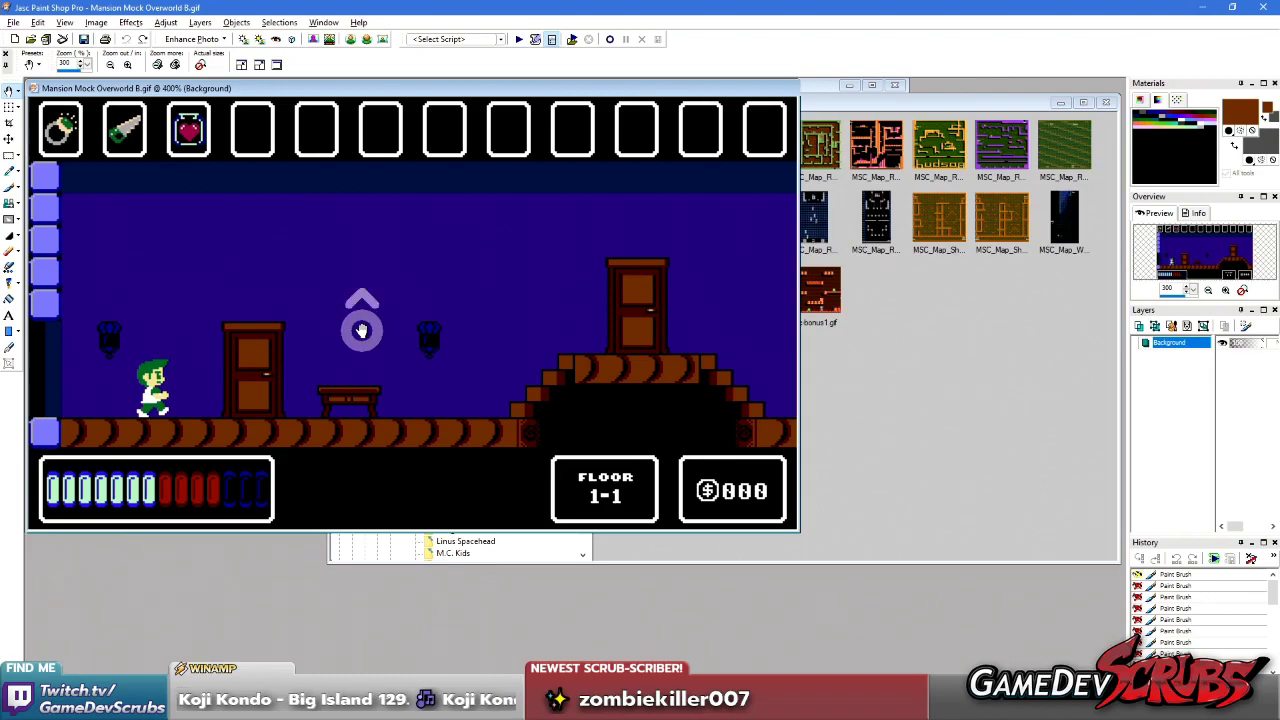
pyautogui.scroll(1, 355, 328)
pyautogui.scroll(-1, 358, 329)
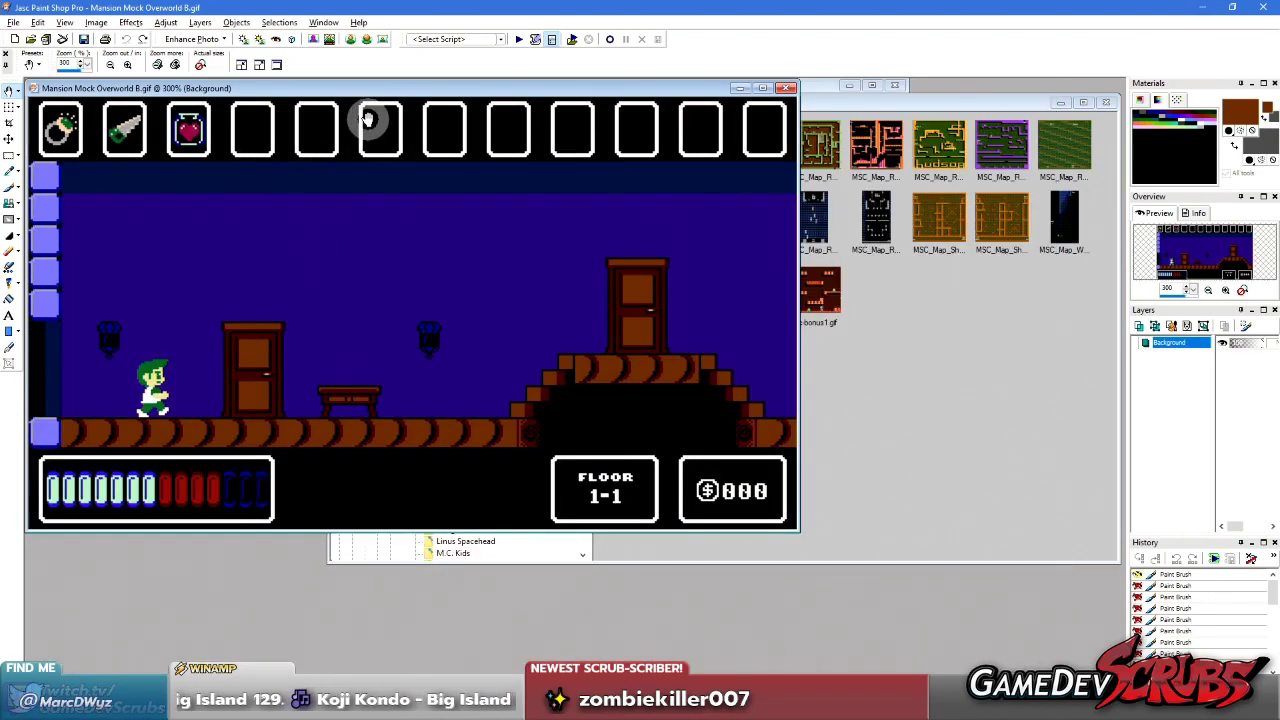
pyautogui.moveTo(368, 88); pyautogui.dragTo(663, 120)
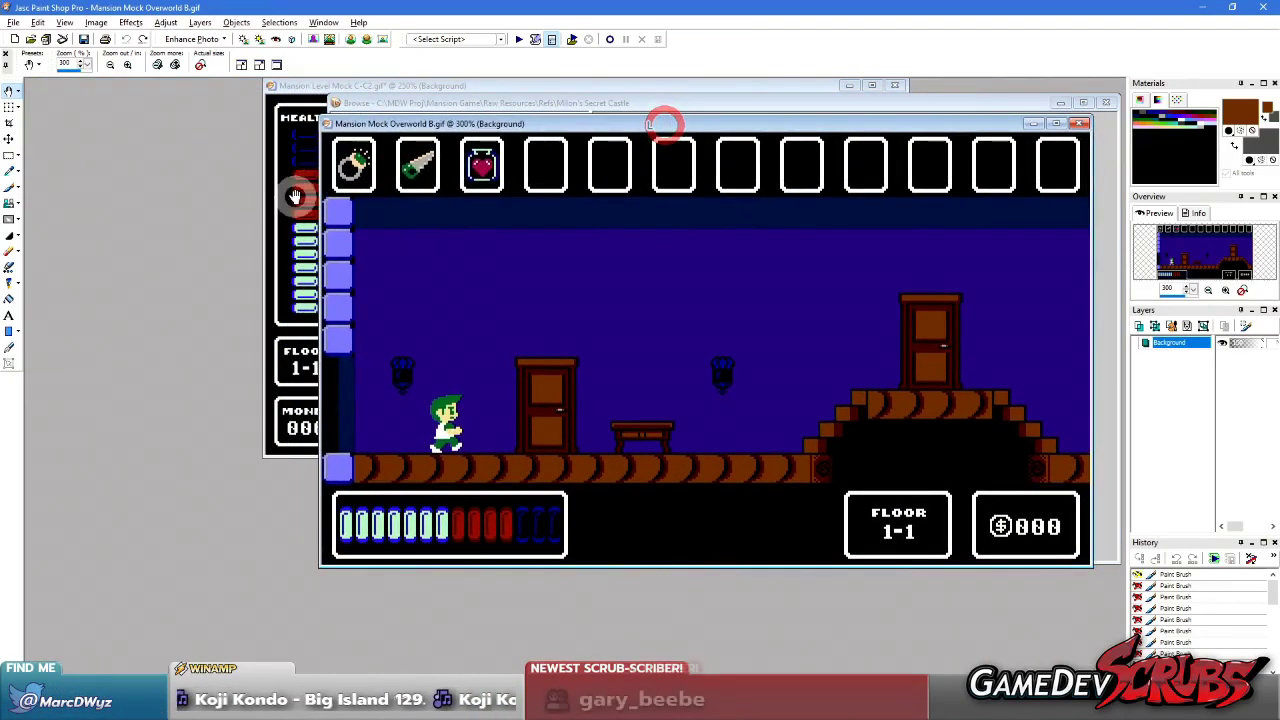
# - Set Mansion Level Mock C-C2.gif to 200% zoom and arrange its window above the overworld mockup
pyautogui.click(297, 194)
pyautogui.scroll(3, 300, 199)
pyautogui.scroll(-4, 300, 199)
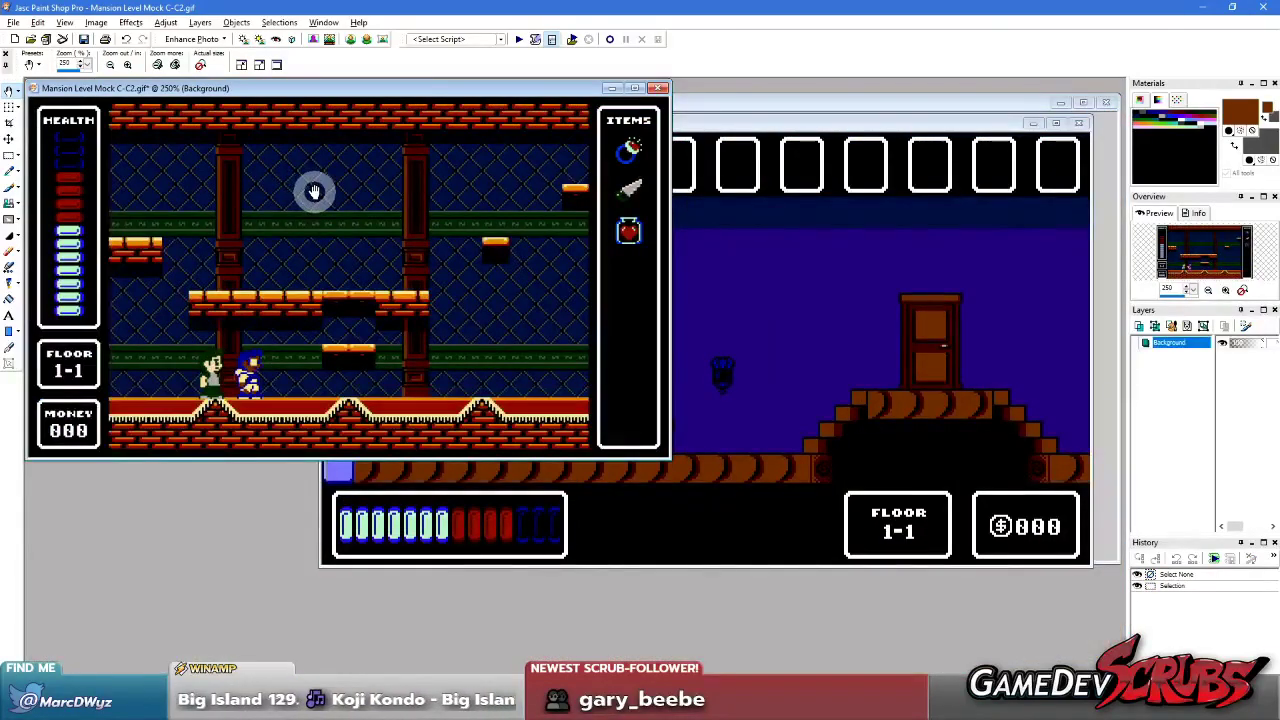
pyautogui.scroll(1, 314, 191)
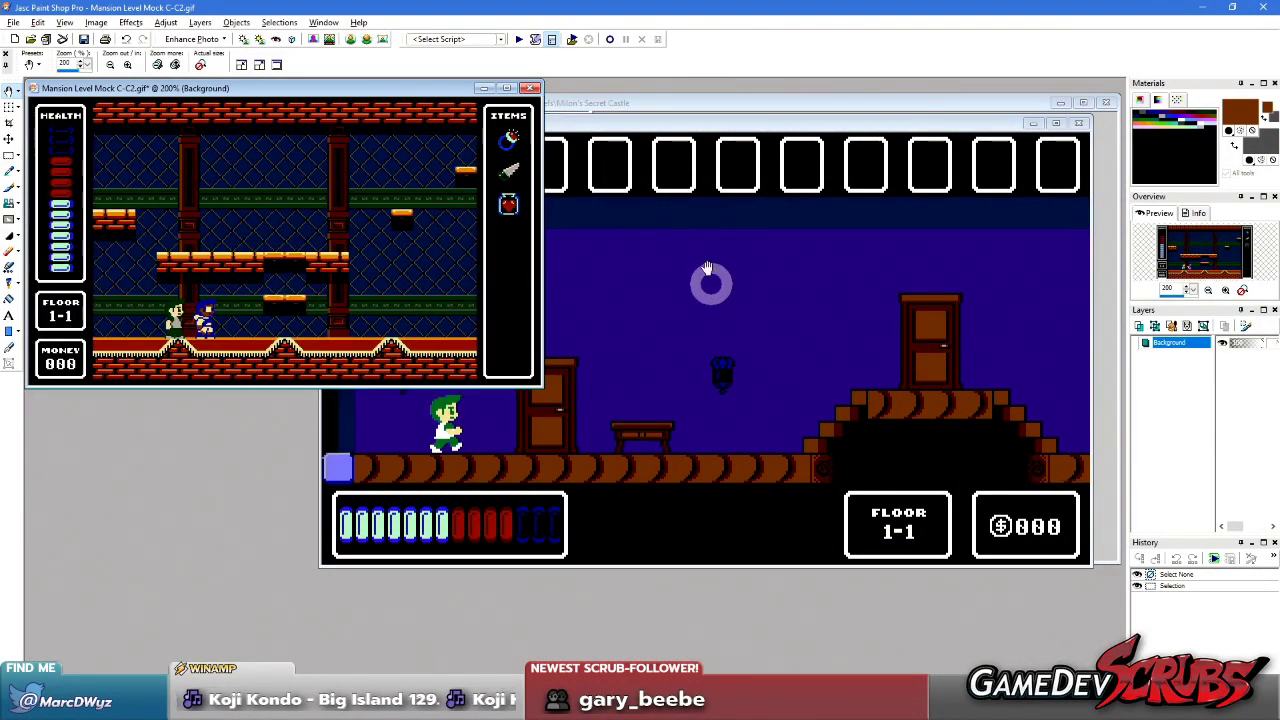
pyautogui.moveTo(700, 123); pyautogui.dragTo(739, 200)
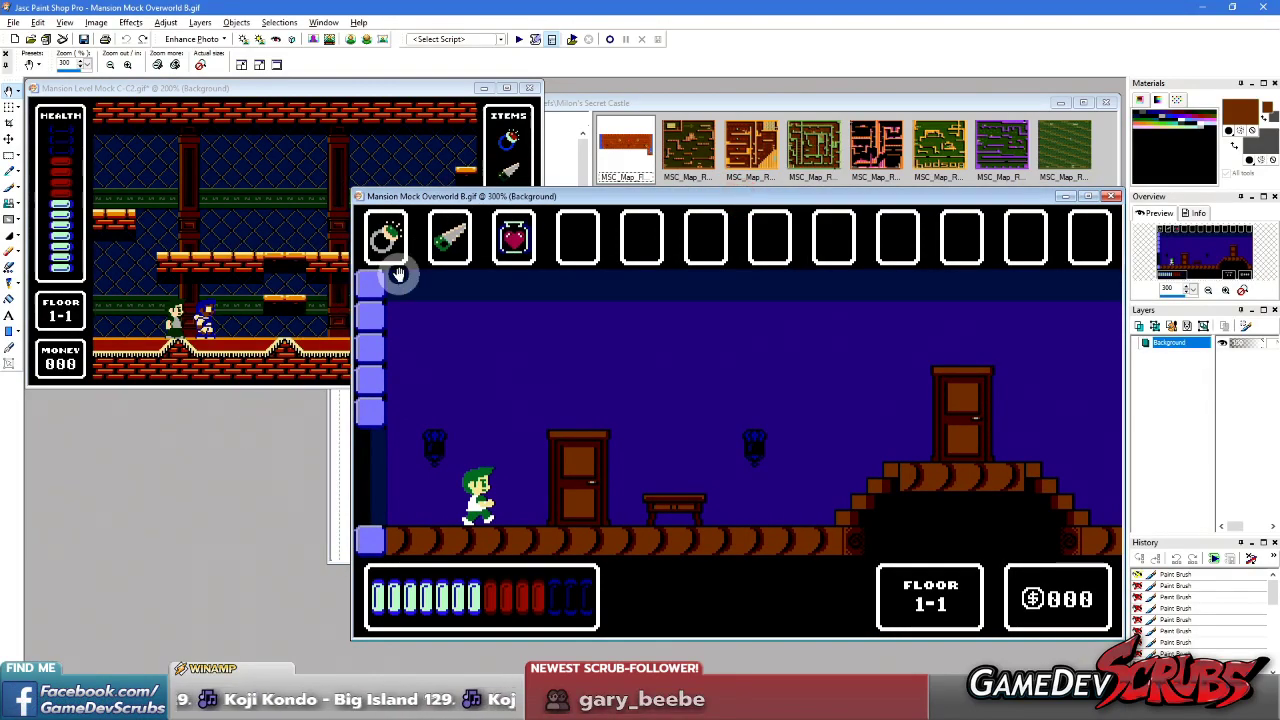
pyautogui.scroll(-1, 405, 92)
pyautogui.moveTo(405, 86); pyautogui.dragTo(1015, 97)
# - Bring the image browser forward clear of the mockups and show the Mansion Game's Raw Resources folder
pyautogui.click(535, 100)
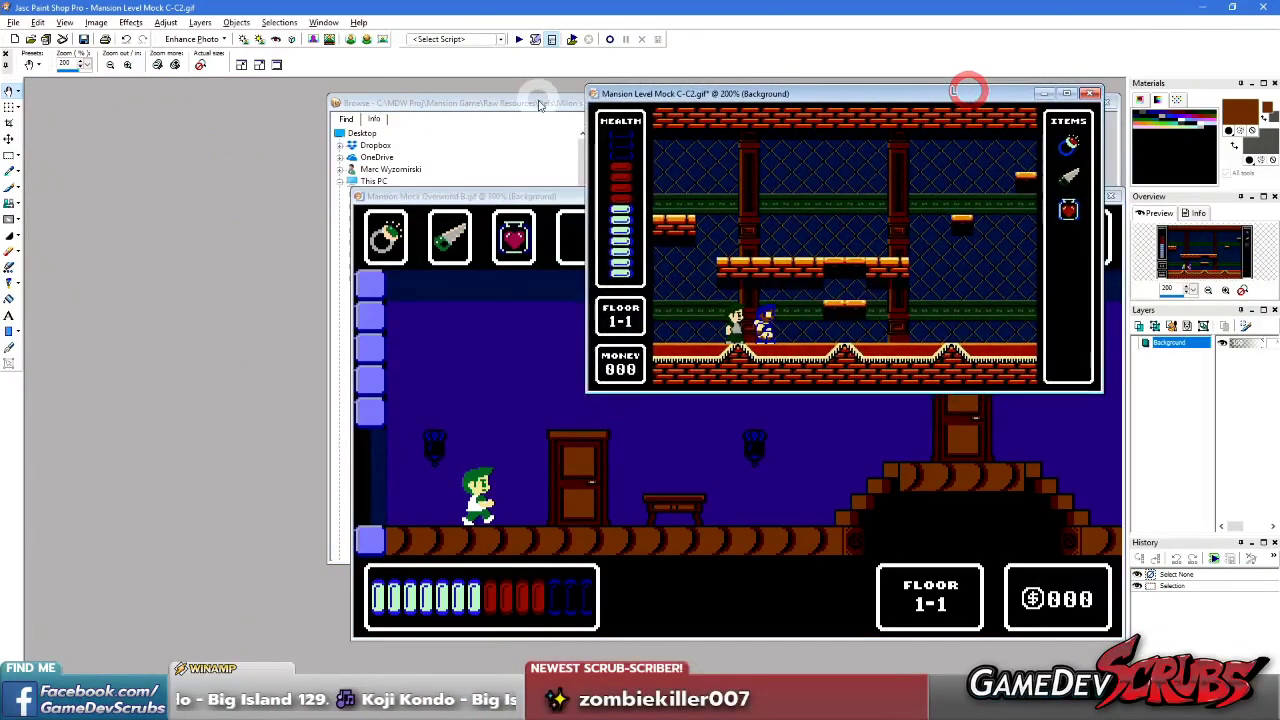
pyautogui.click(1061, 102)
pyautogui.click(72, 655)
pyautogui.moveTo(817, 103); pyautogui.dragTo(537, 112)
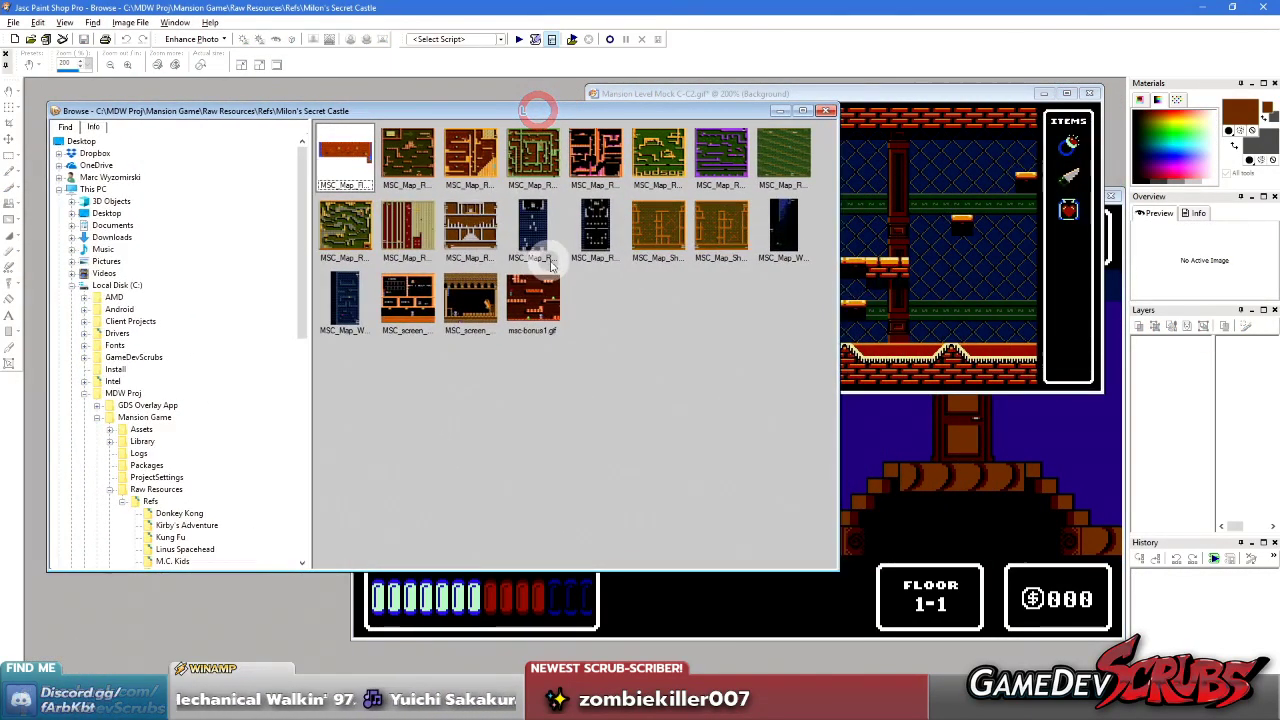
pyautogui.scroll(-2, 205, 491)
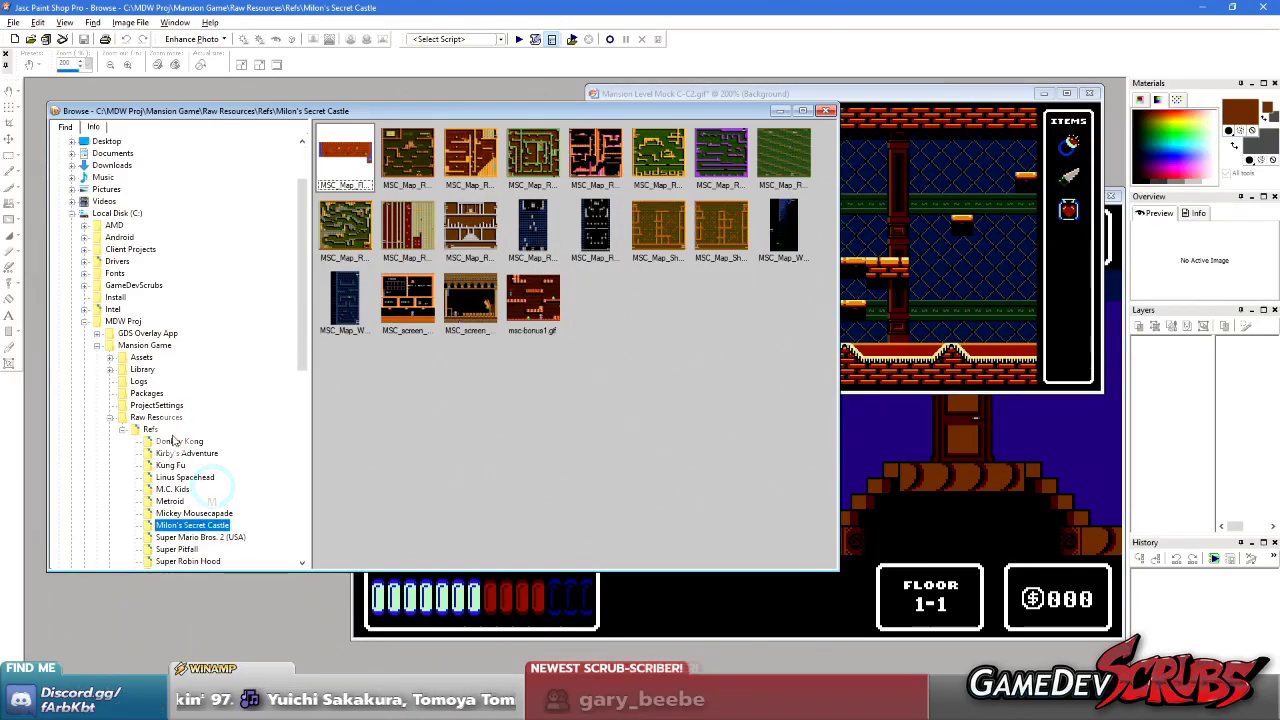
pyautogui.click(155, 417)
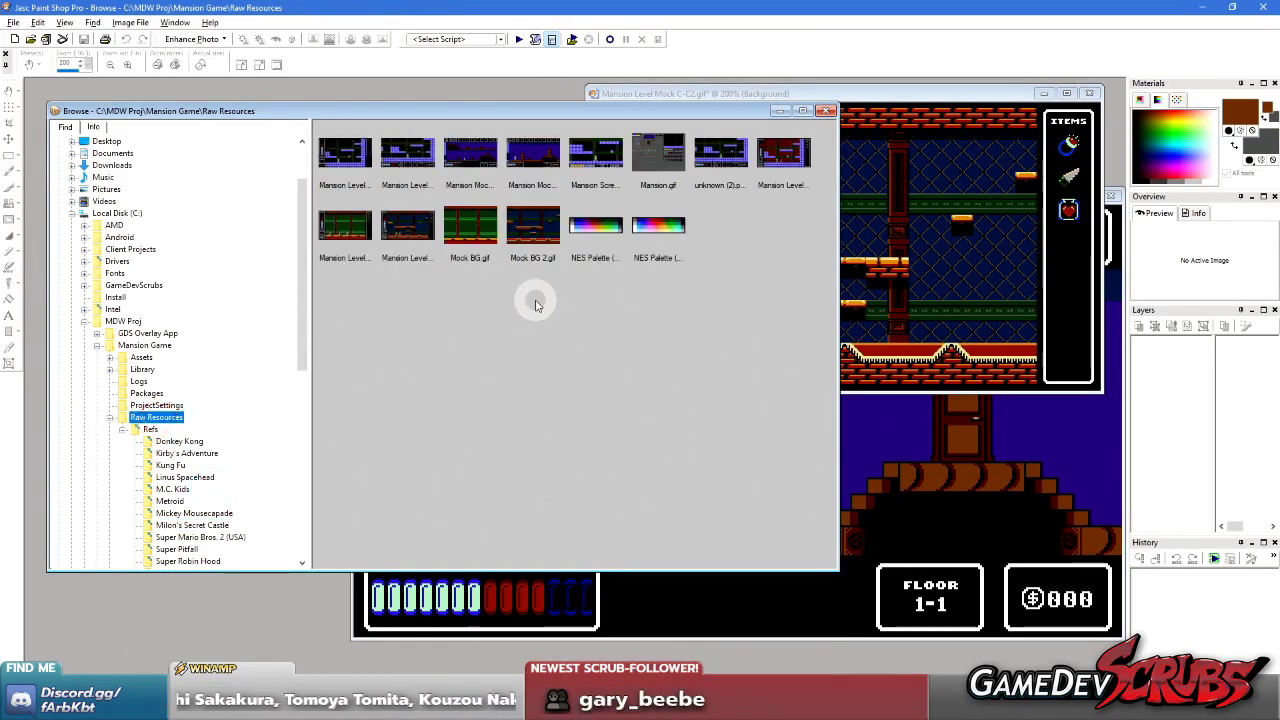
# - Open the Mansion.gif sprite sheet from the Raw Resources folder and maximize its window
pyautogui.doubleClick(406, 230)
pyautogui.click(467, 315)
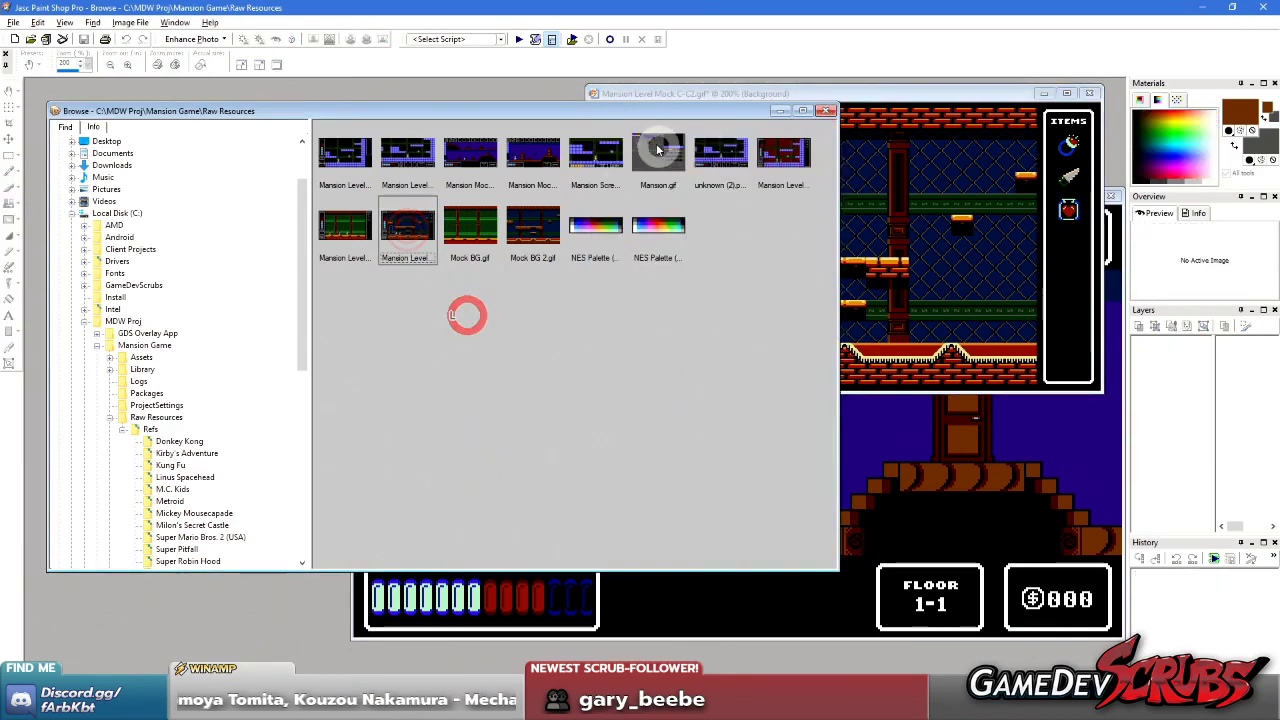
pyautogui.click(655, 157)
pyautogui.doubleClick(655, 157)
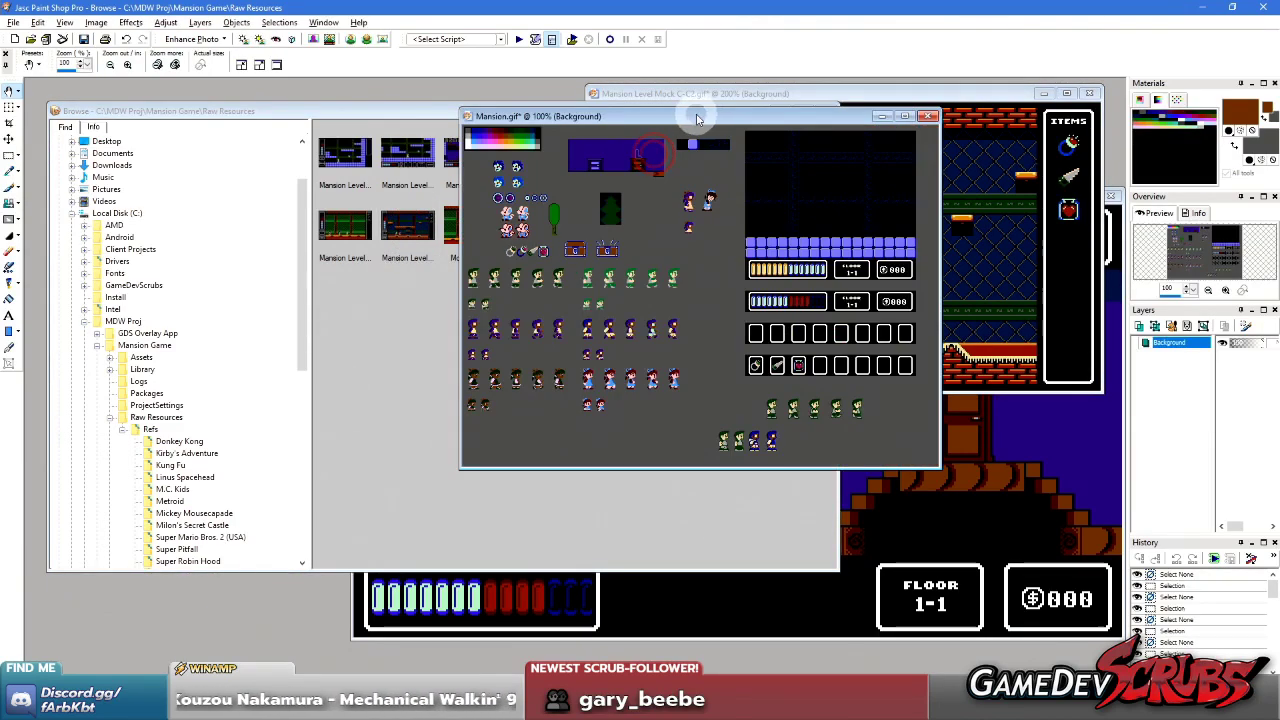
pyautogui.moveTo(696, 110); pyautogui.dragTo(537, 178)
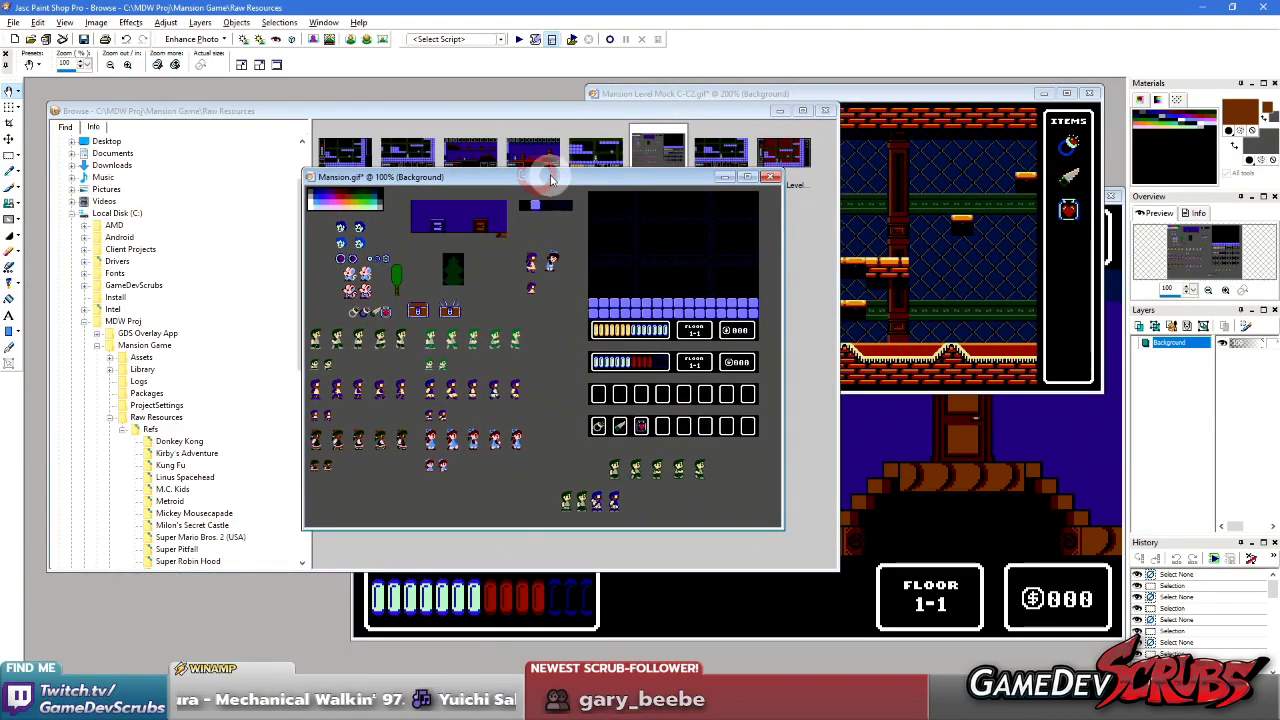
pyautogui.doubleClick(548, 175)
# - Examine the sprite sheet's characters, doors, health bars and item slot rows, with the rectangle Selection tool active
pyautogui.scroll(3, 548, 176)
pyautogui.scroll(1, 488, 275)
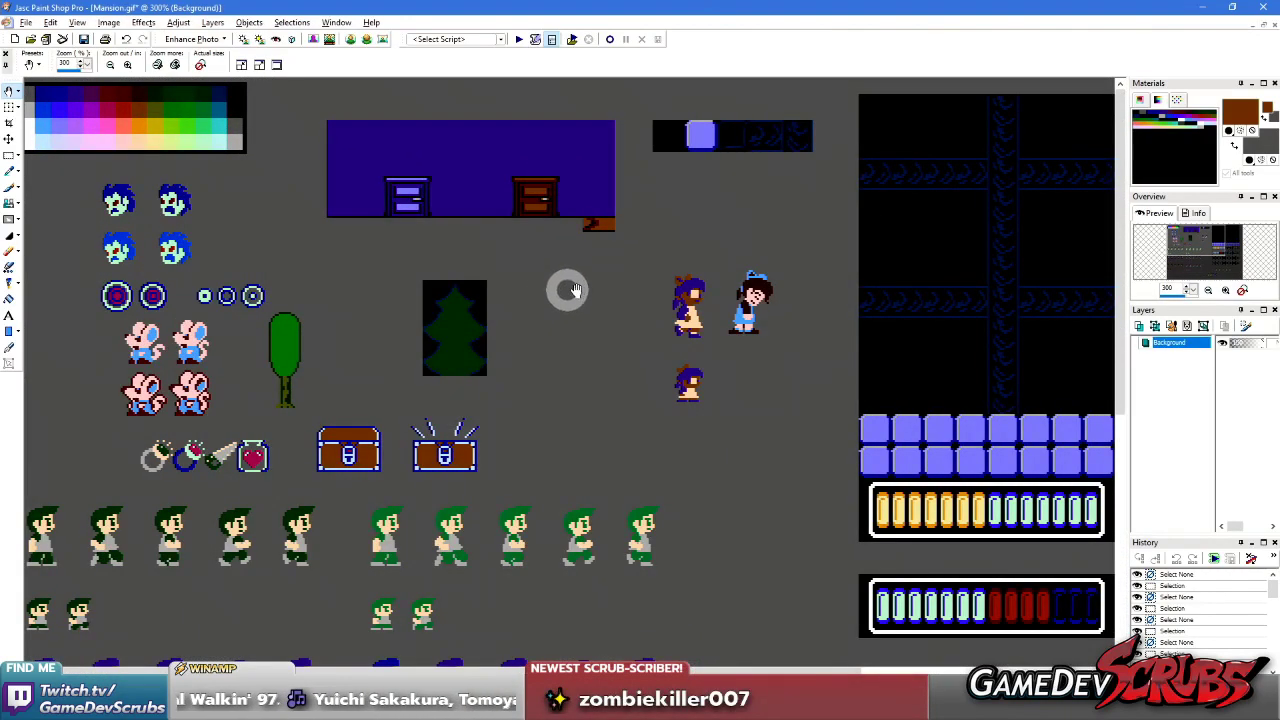
pyautogui.press('s')
pyautogui.click(610, 291)
pyautogui.scroll(-1, 520, 343)
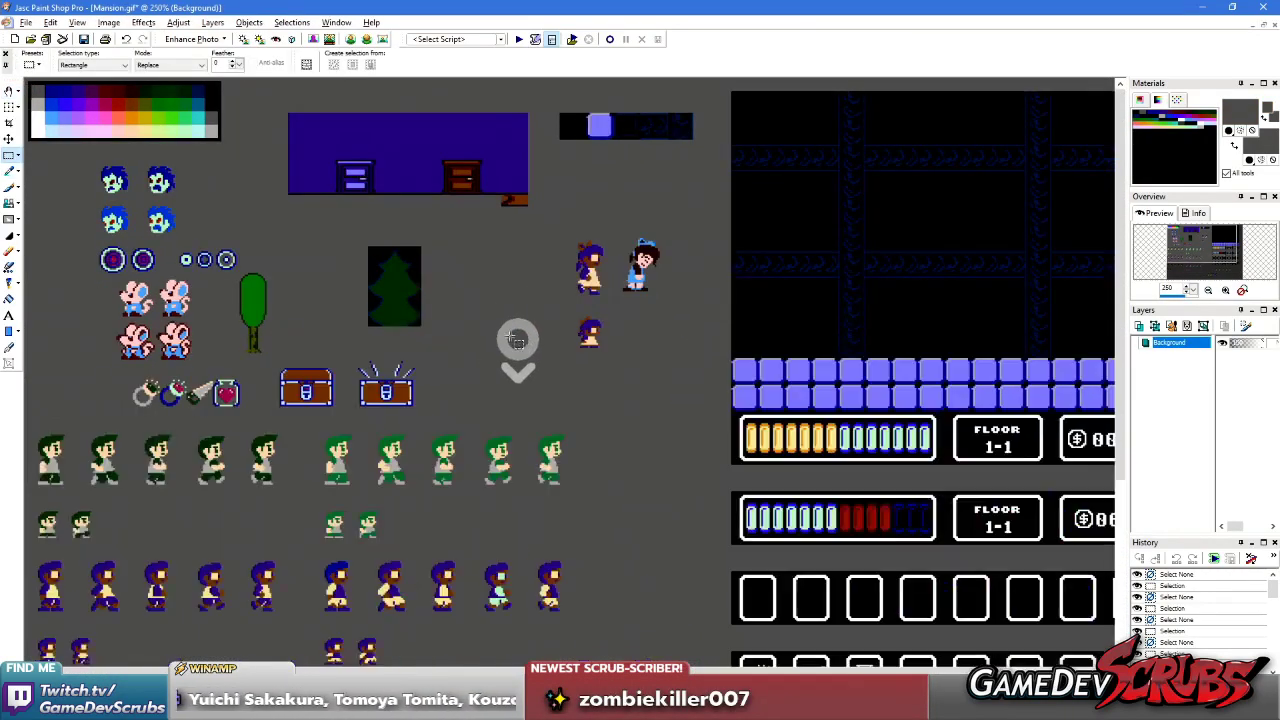
pyautogui.scroll(3, 423, 296)
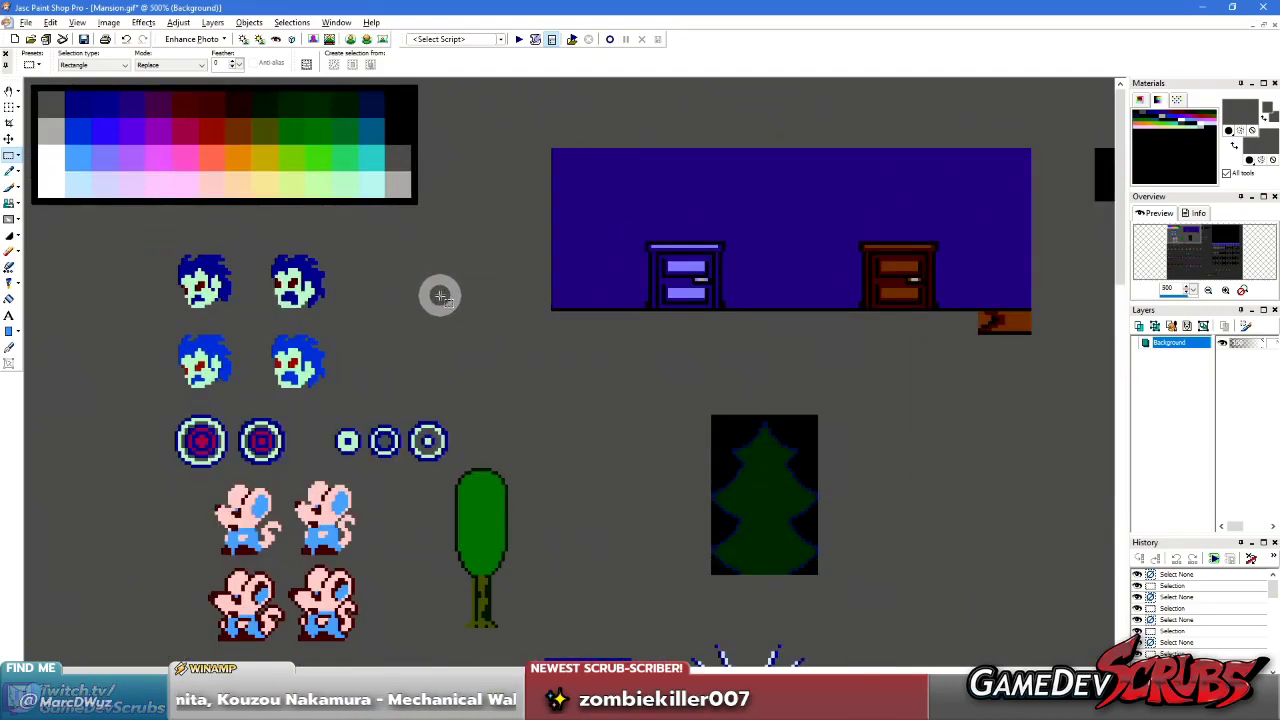
pyautogui.scroll(-3, 846, 491)
pyautogui.scroll(1, 829, 409)
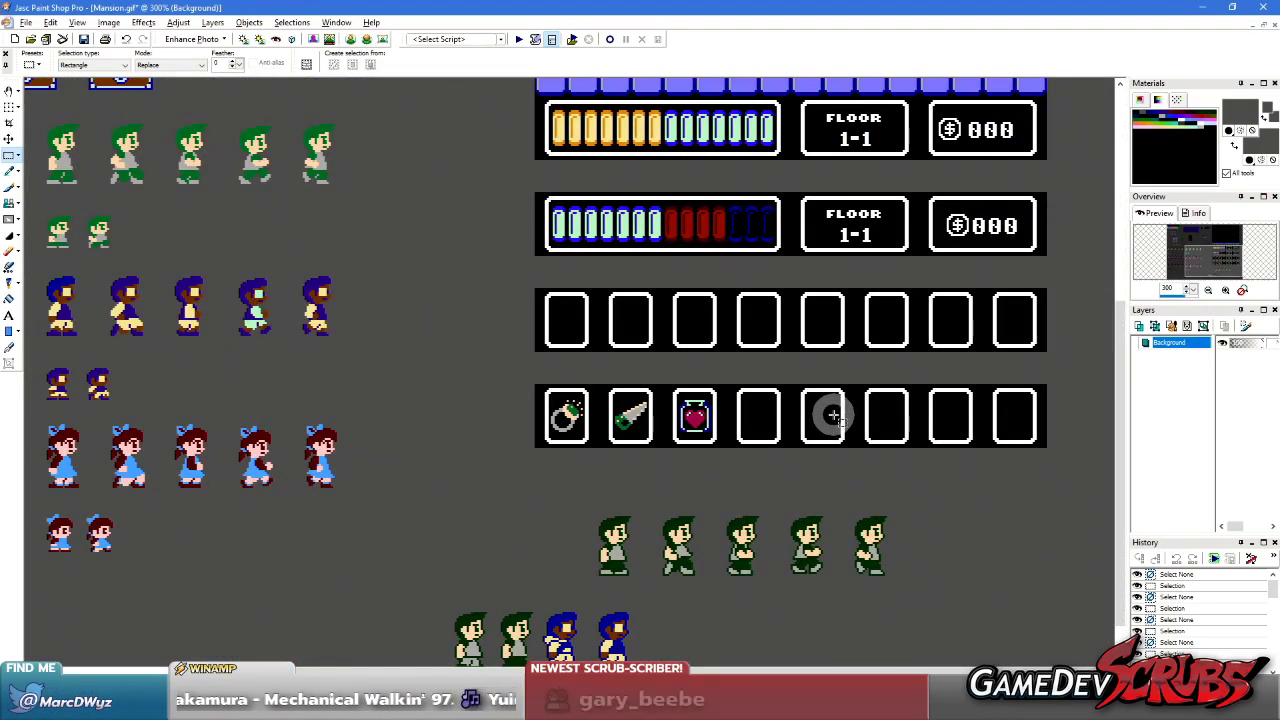
pyautogui.scroll(1, 826, 410)
pyautogui.scroll(-1, 766, 371)
pyautogui.scroll(1, 663, 363)
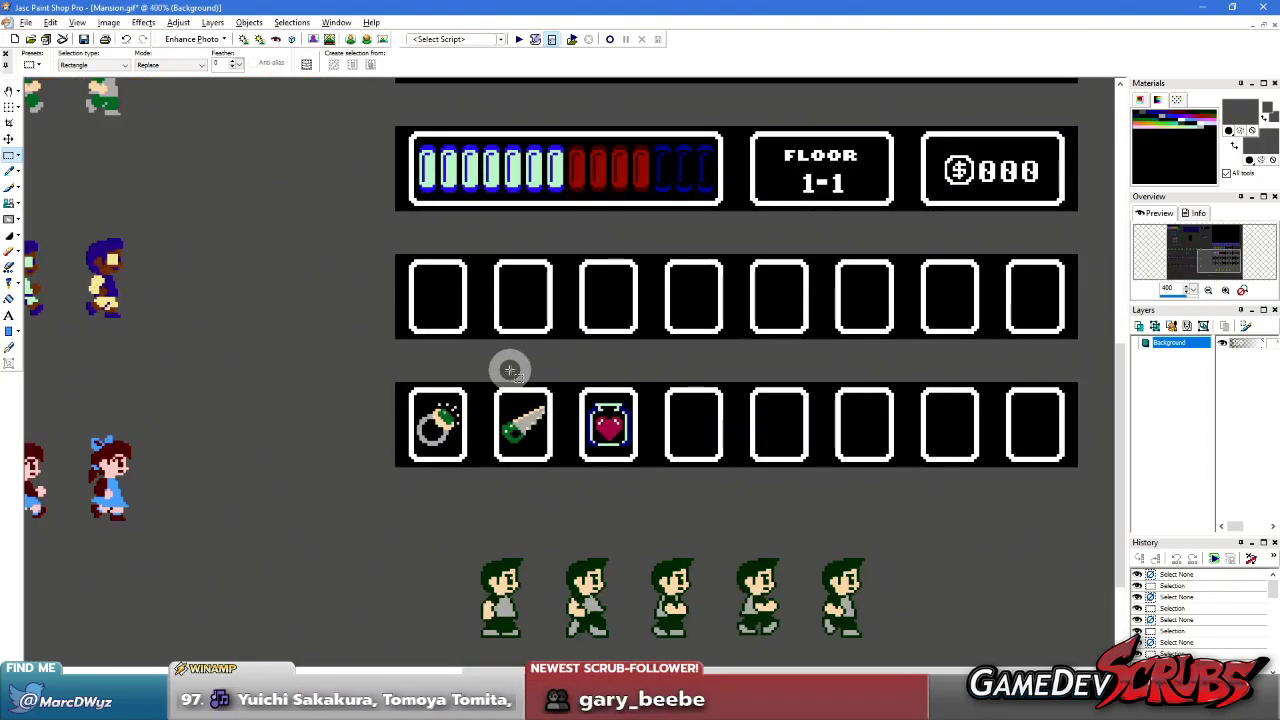
pyautogui.scroll(1, 580, 380)
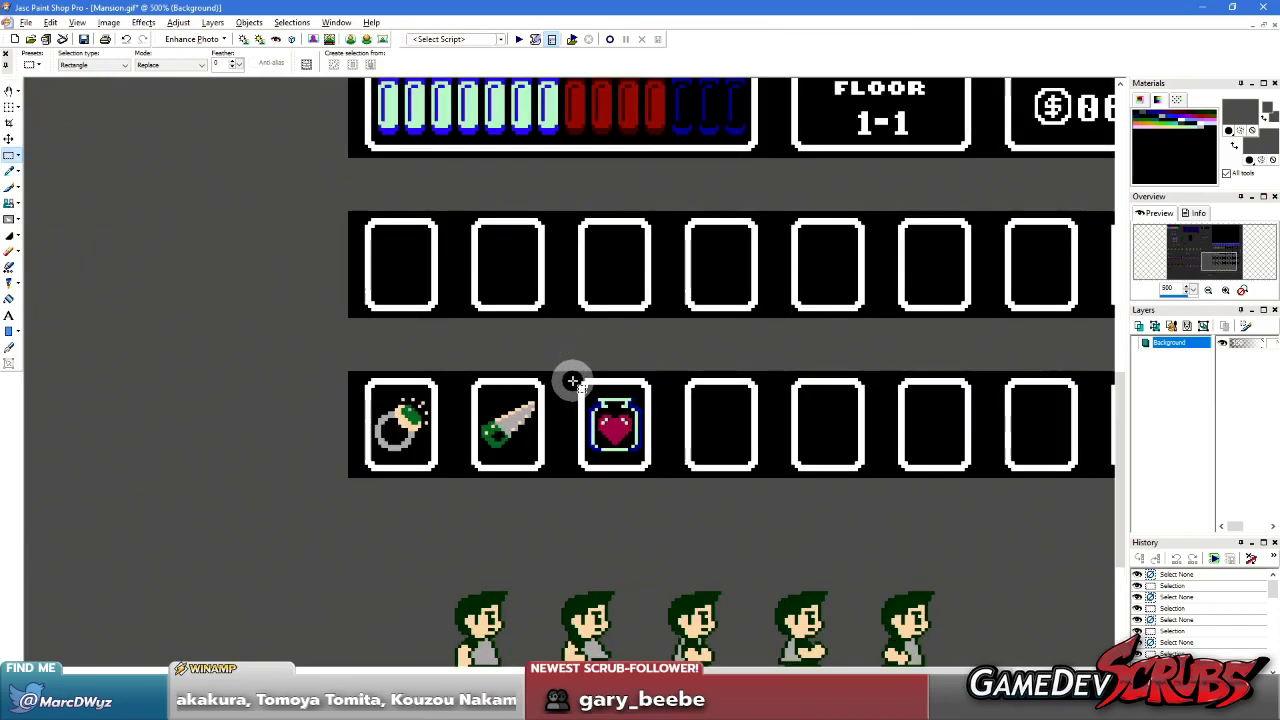
# - Marquee the ring's slot and the saw's slot in turn in the filled item row
pyautogui.moveTo(305, 355); pyautogui.dragTo(451, 510)
pyautogui.scroll(1, 490, 378)
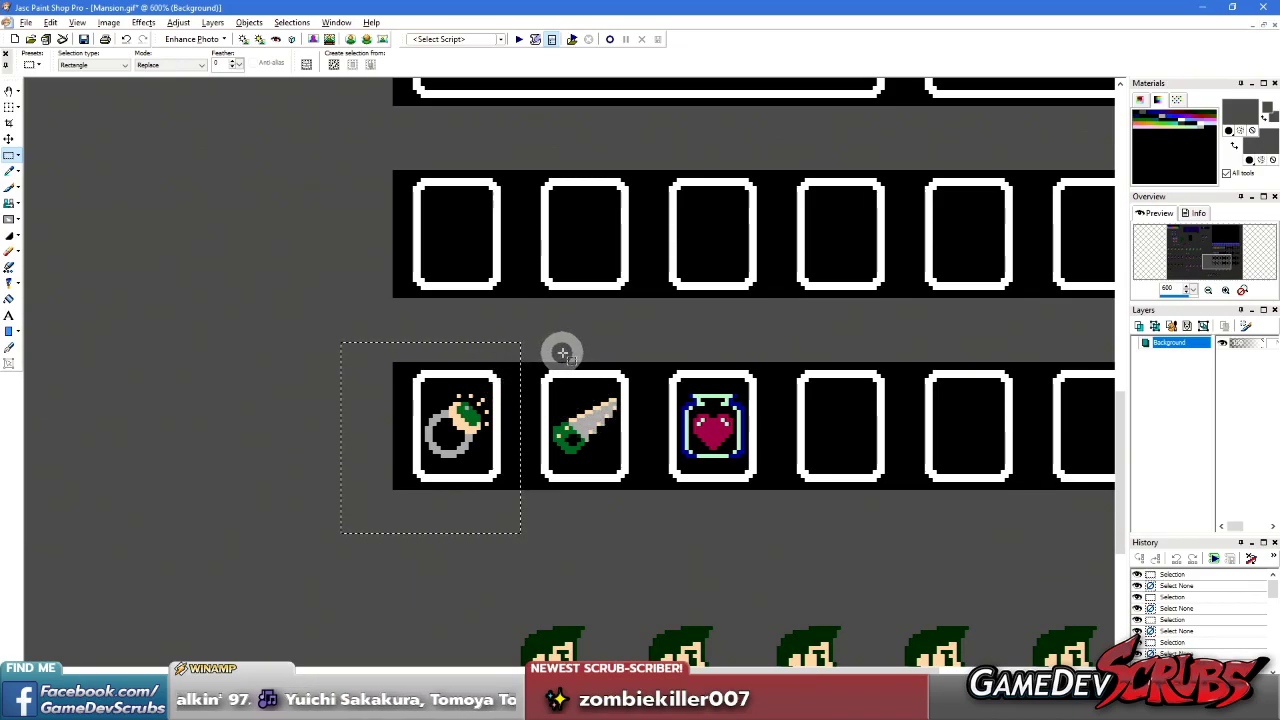
pyautogui.moveTo(520, 350); pyautogui.dragTo(647, 512)
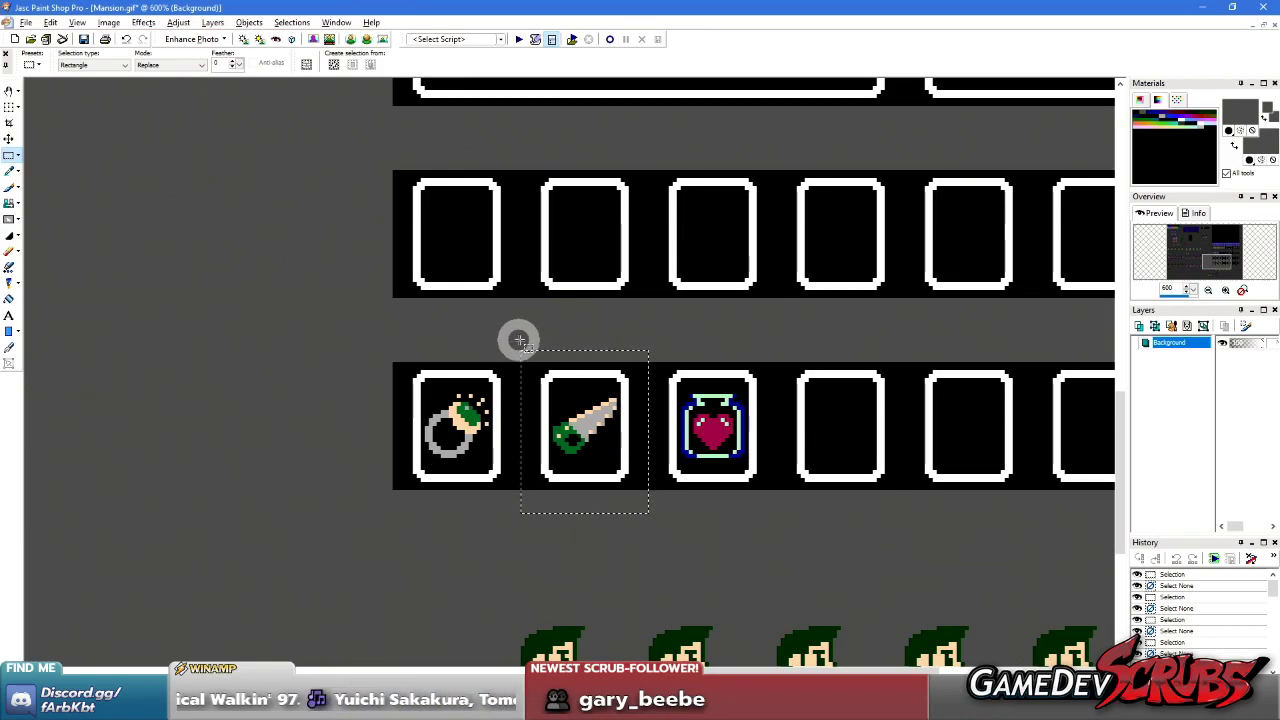
pyautogui.moveTo(520, 340); pyautogui.dragTo(646, 531)
# - Marquee the heart jar's slot in the filled item row, clearing and redrawing the selection around it
pyautogui.click(699, 338)
pyautogui.moveTo(648, 346); pyautogui.dragTo(774, 537)
pyautogui.click(773, 537)
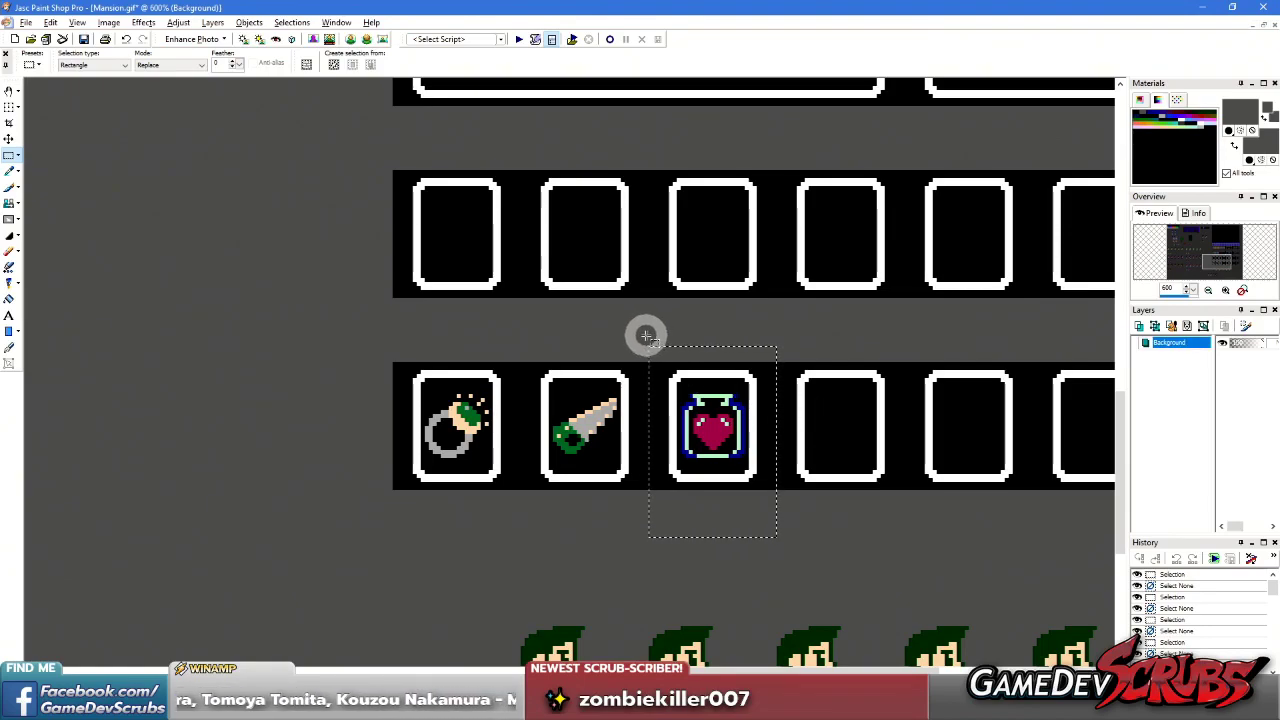
pyautogui.moveTo(777, 554); pyautogui.dragTo(776, 553)
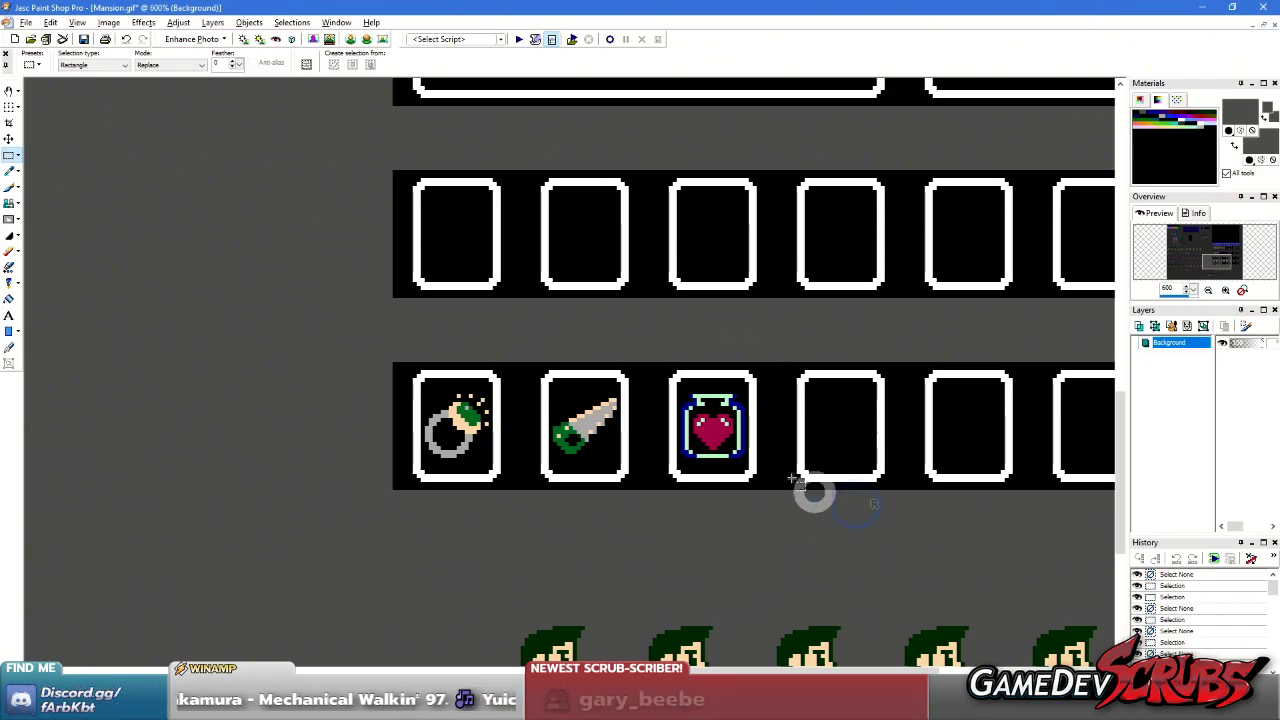
pyautogui.click(706, 520)
pyautogui.moveTo(649, 348); pyautogui.dragTo(776, 537)
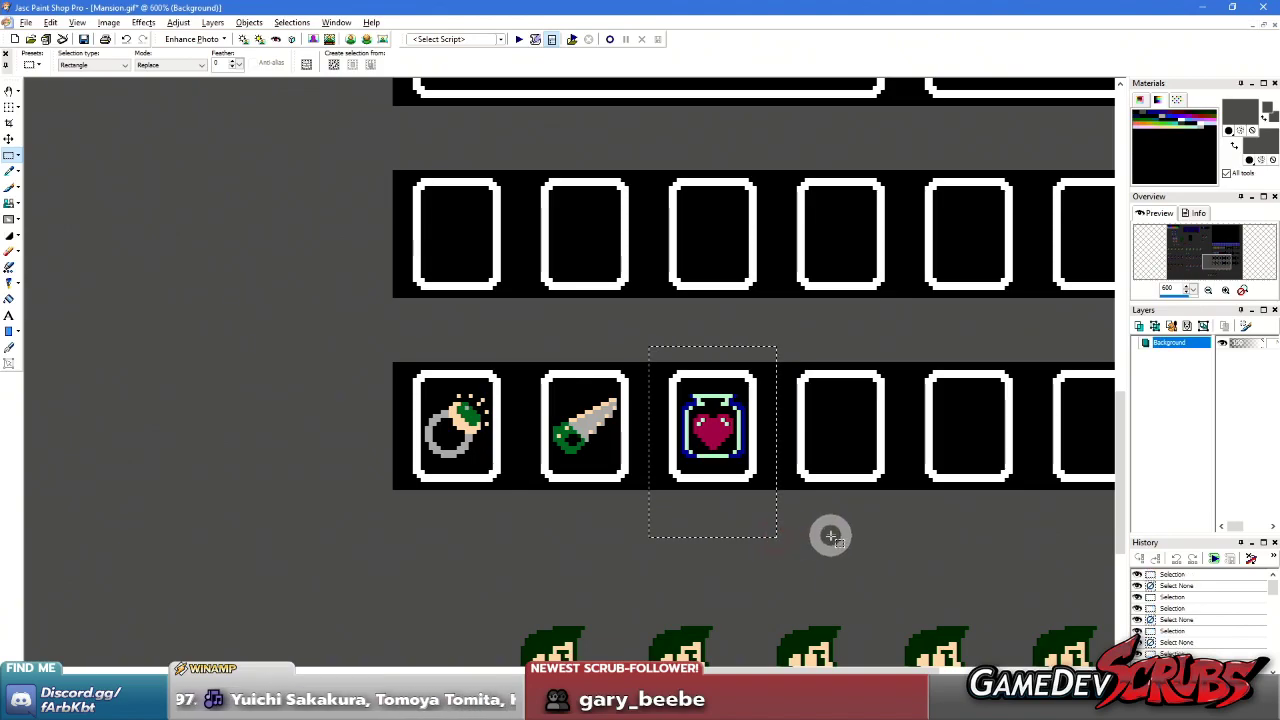
# - Examine the marqueed heart jar slot alongside the other items, the health bars and the walking sprites
pyautogui.scroll(-3, 700, 430)
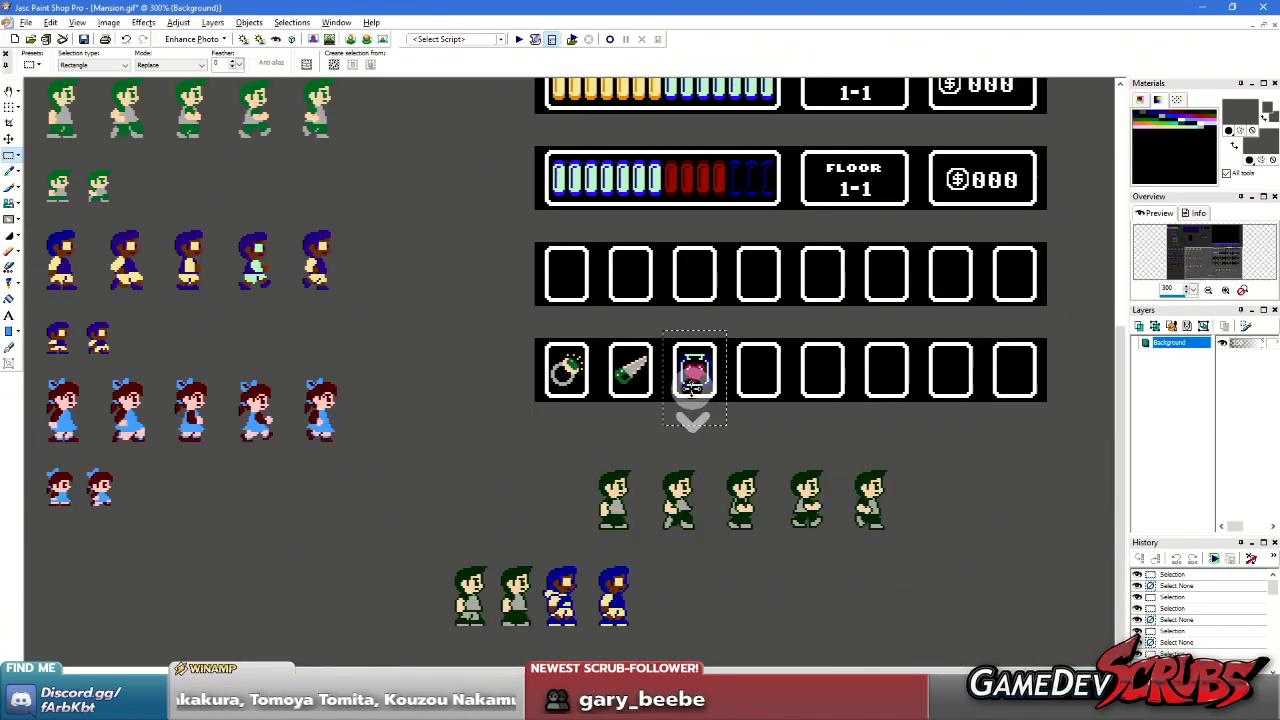
pyautogui.scroll(2, 694, 385)
pyautogui.scroll(3, 526, 400)
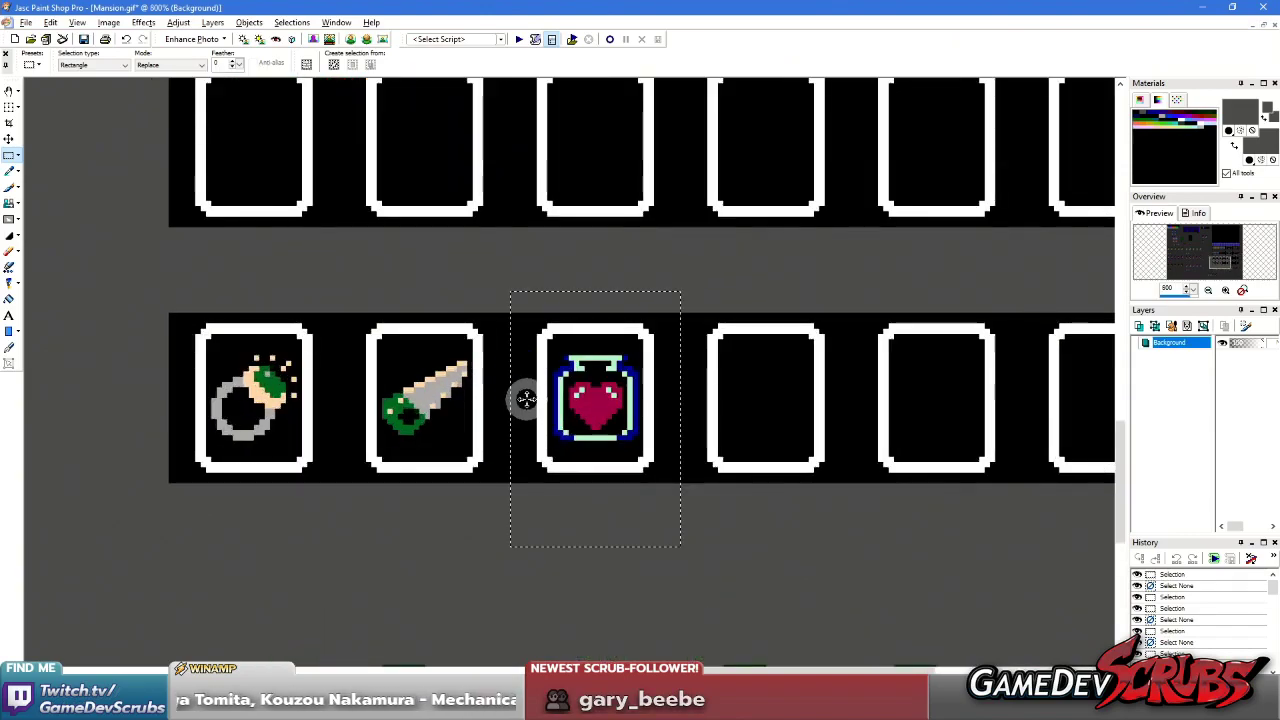
pyautogui.scroll(-2, 526, 400)
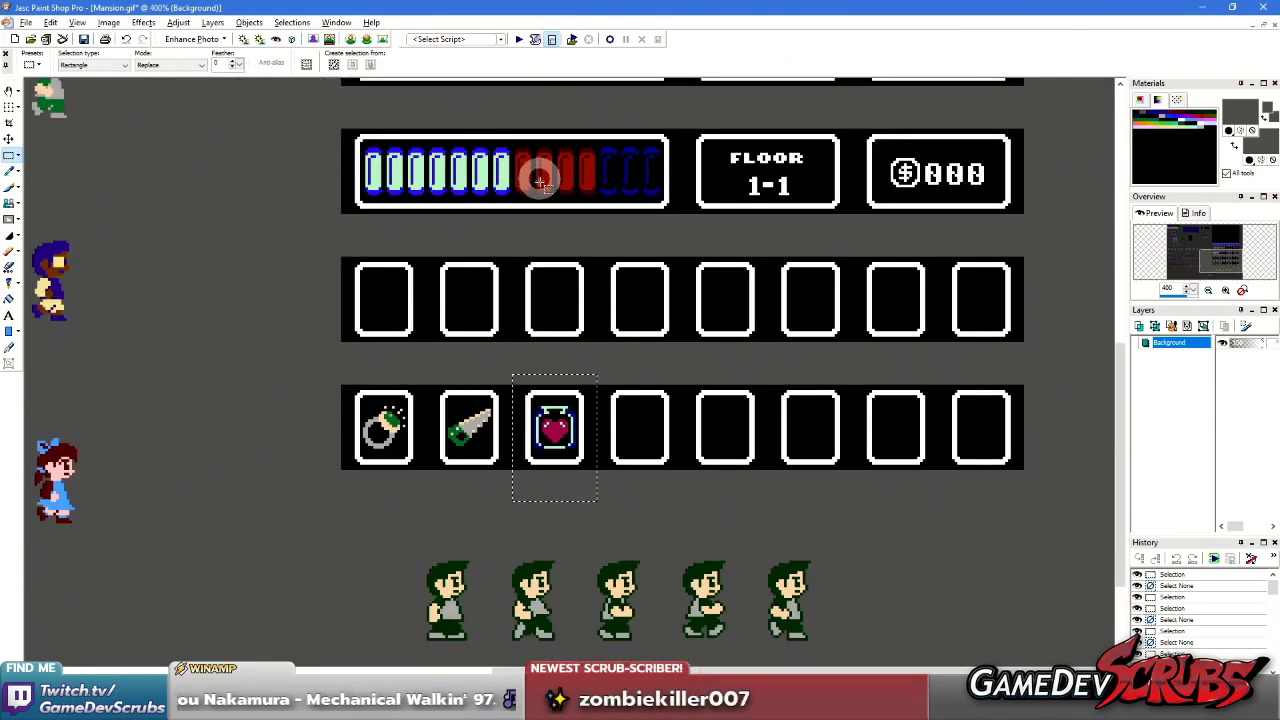
pyautogui.scroll(2, 597, 391)
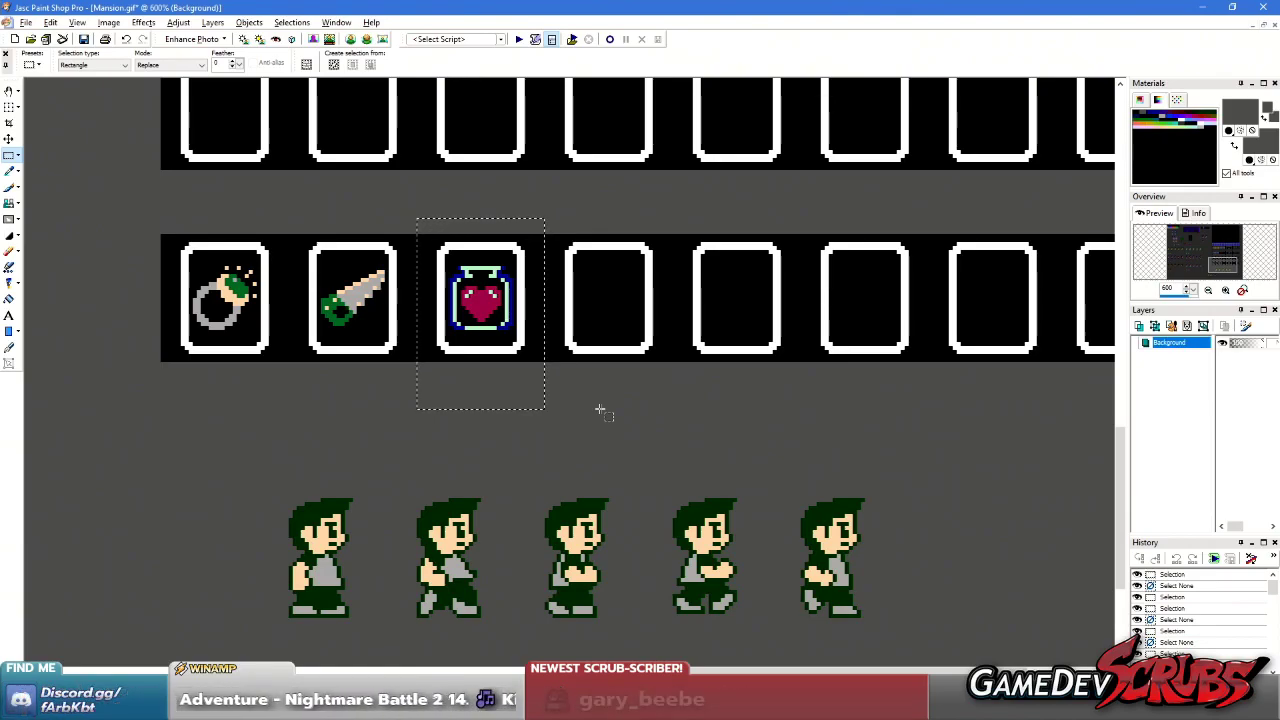
pyautogui.scroll(-2, 600, 410)
pyautogui.scroll(1, 634, 277)
# - Marquee the first three blue health units after the orange ones in the upper status bar, and clear the selection
pyautogui.rightClick(600, 315)
pyautogui.moveTo(535, 189); pyautogui.dragTo(617, 266)
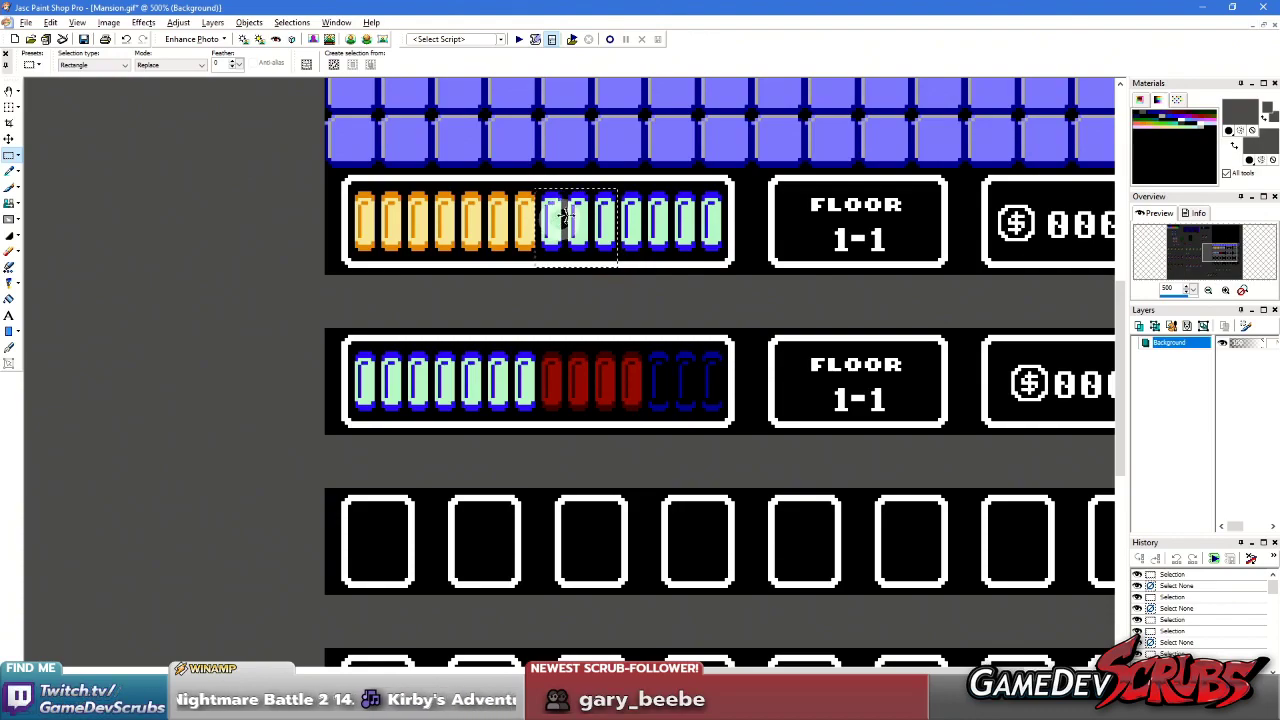
pyautogui.rightClick(629, 238)
# - Marquee the heart jar's slot again, clear the selection, and return to the two health bars
pyautogui.scroll(-1, 594, 430)
pyautogui.scroll(4, 594, 430)
pyautogui.moveTo(462, 382); pyautogui.dragTo(643, 583)
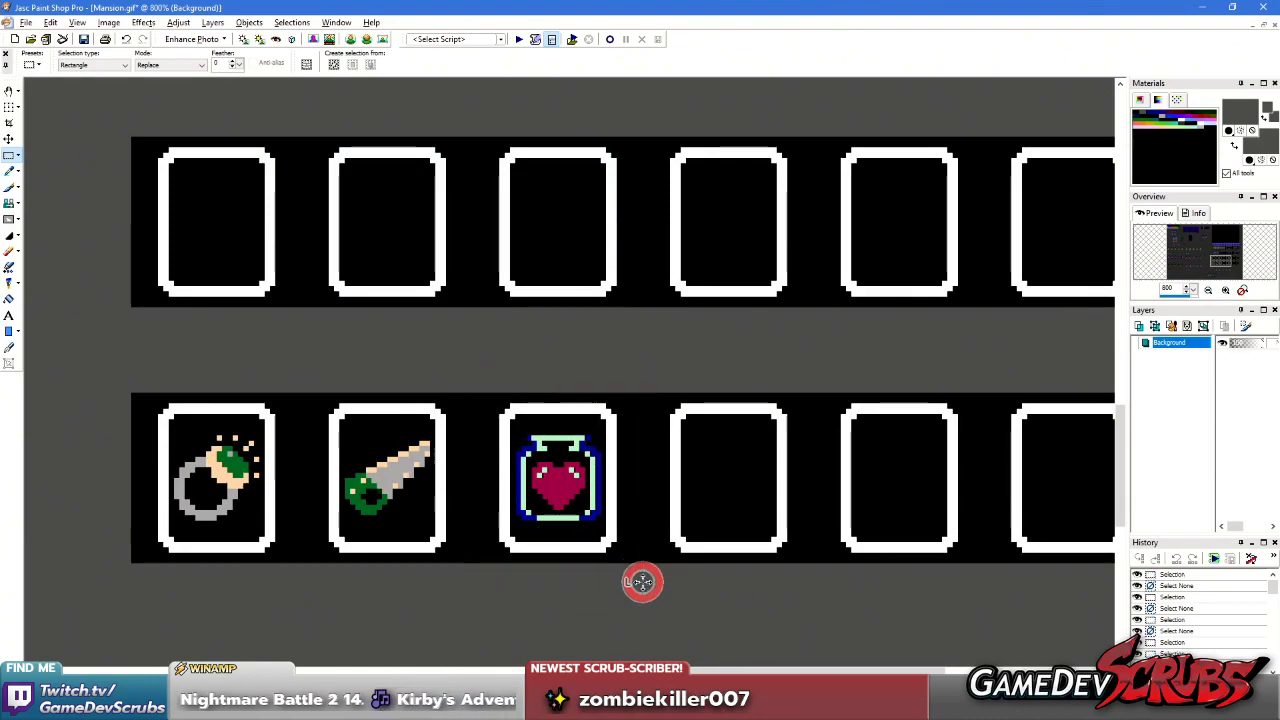
pyautogui.scroll(-4, 638, 276)
pyautogui.scroll(2, 638, 276)
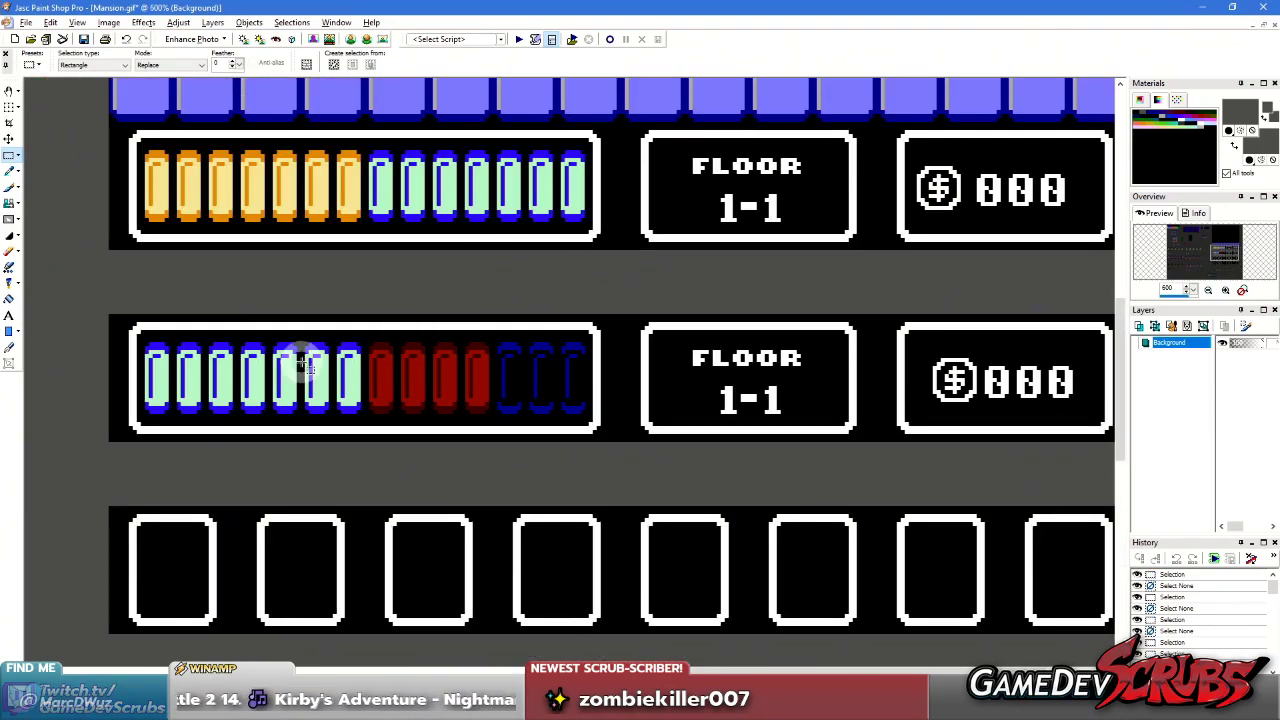
# - Marquee the first three health units in the lower status bar, and the heart jar's slot in the filled item row
pyautogui.moveTo(308, 155); pyautogui.dragTo(106, 277)
pyautogui.click(237, 447)
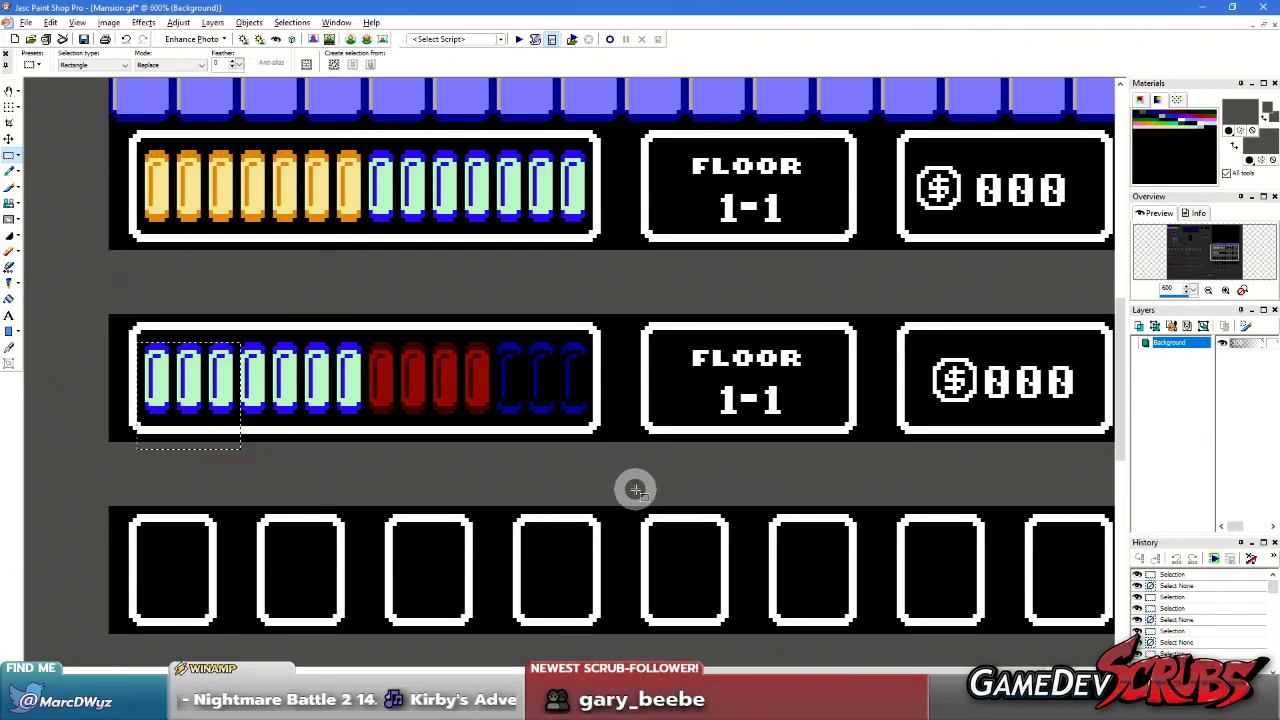
pyautogui.scroll(-2, 622, 490)
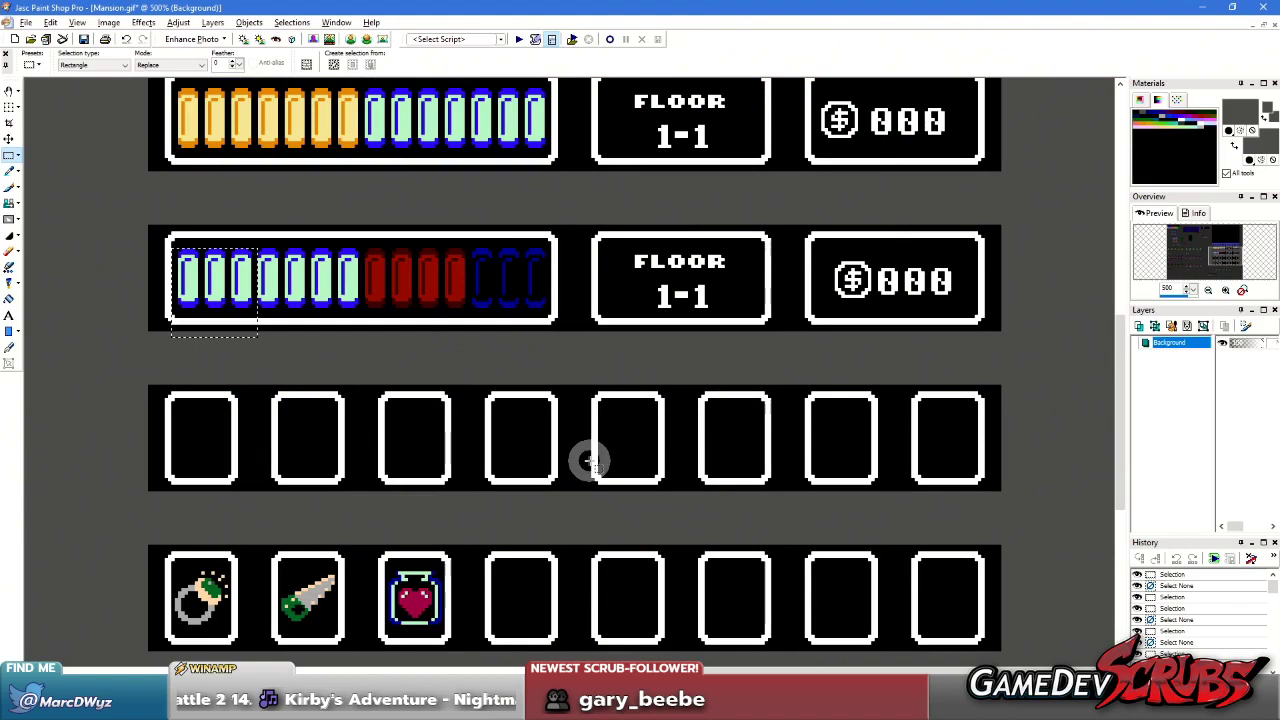
pyautogui.scroll(2, 586, 457)
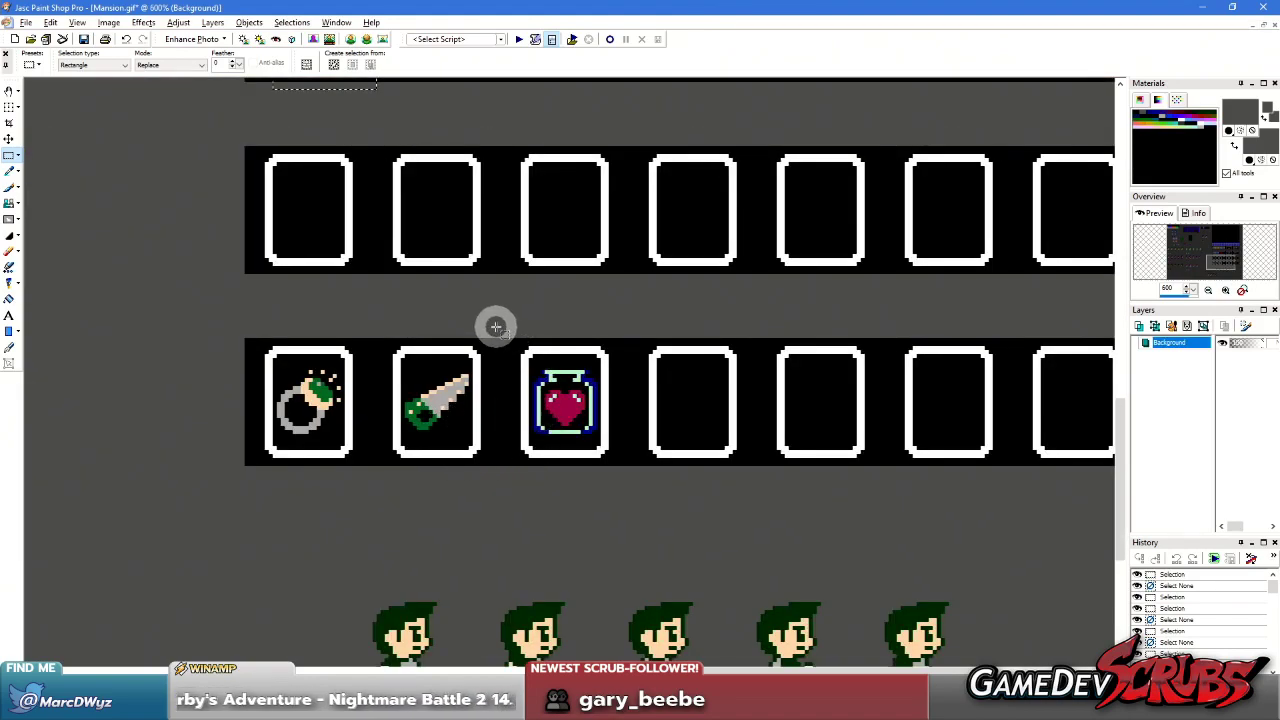
pyautogui.moveTo(500, 328); pyautogui.dragTo(628, 490)
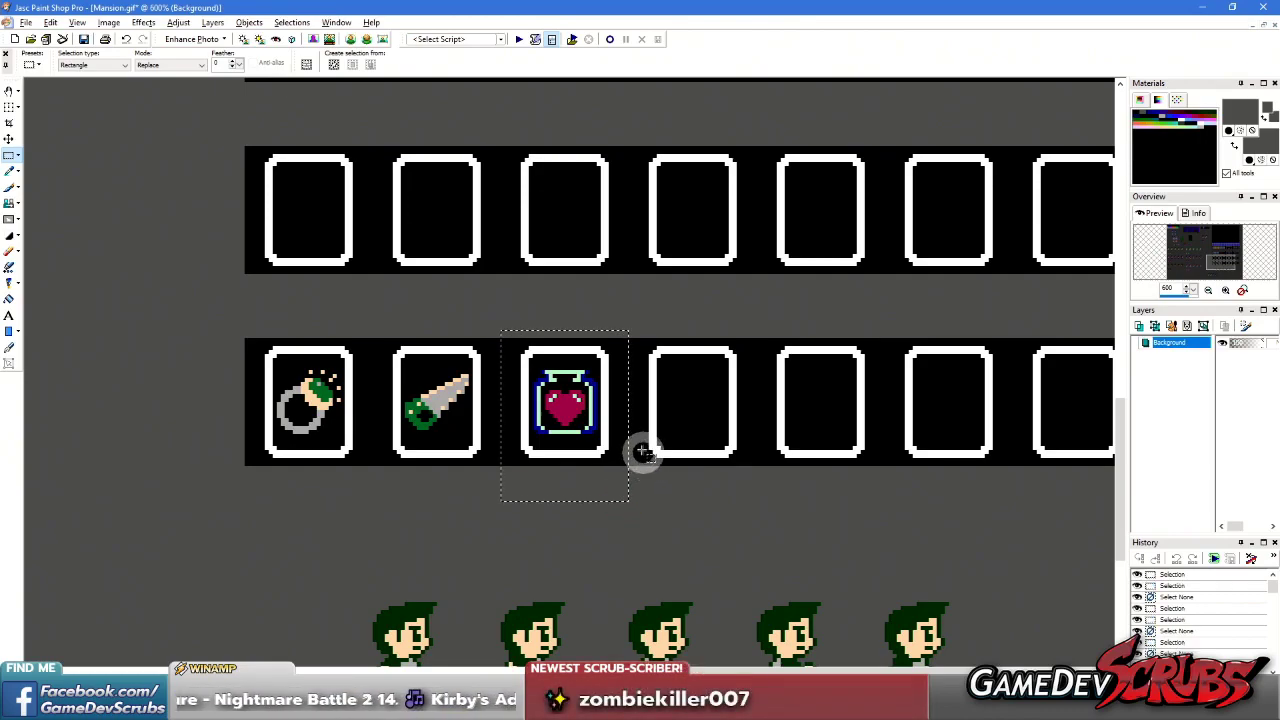
# - Examine the item row and walking sprites, clear the selection, and look over the room mockup and its two health bars
pyautogui.scroll(1, 604, 418)
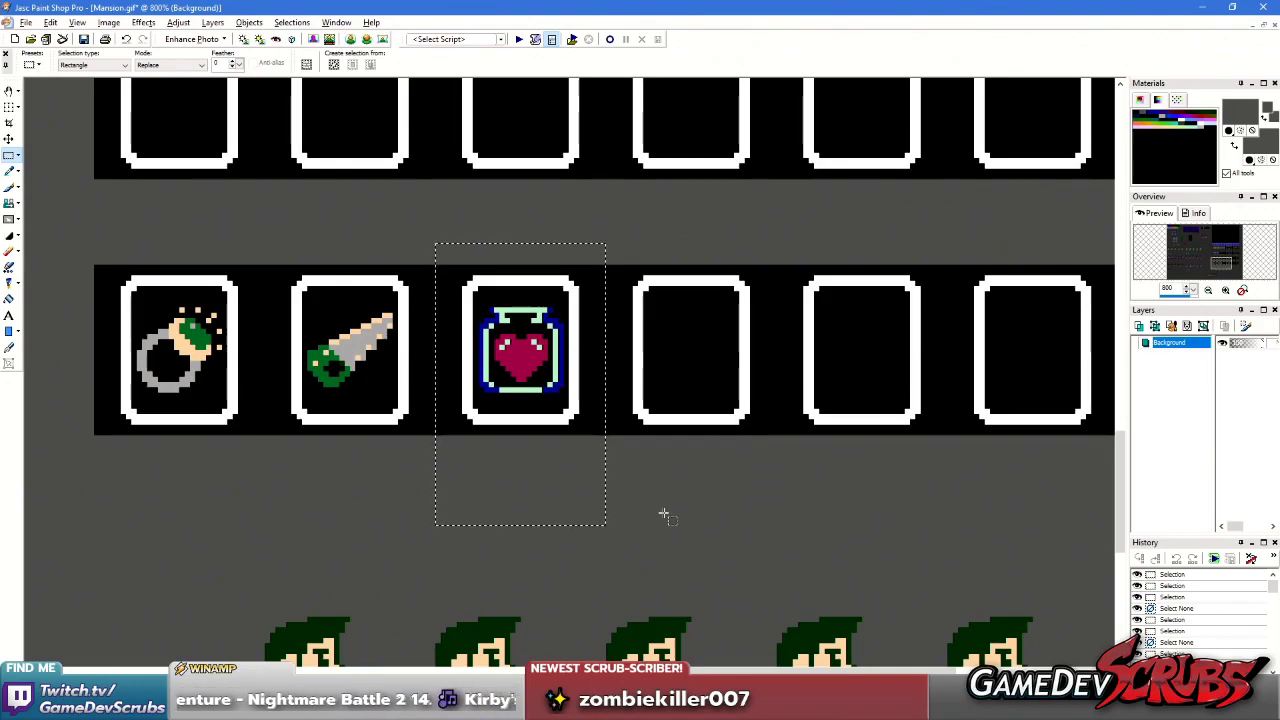
pyautogui.scroll(-3, 670, 515)
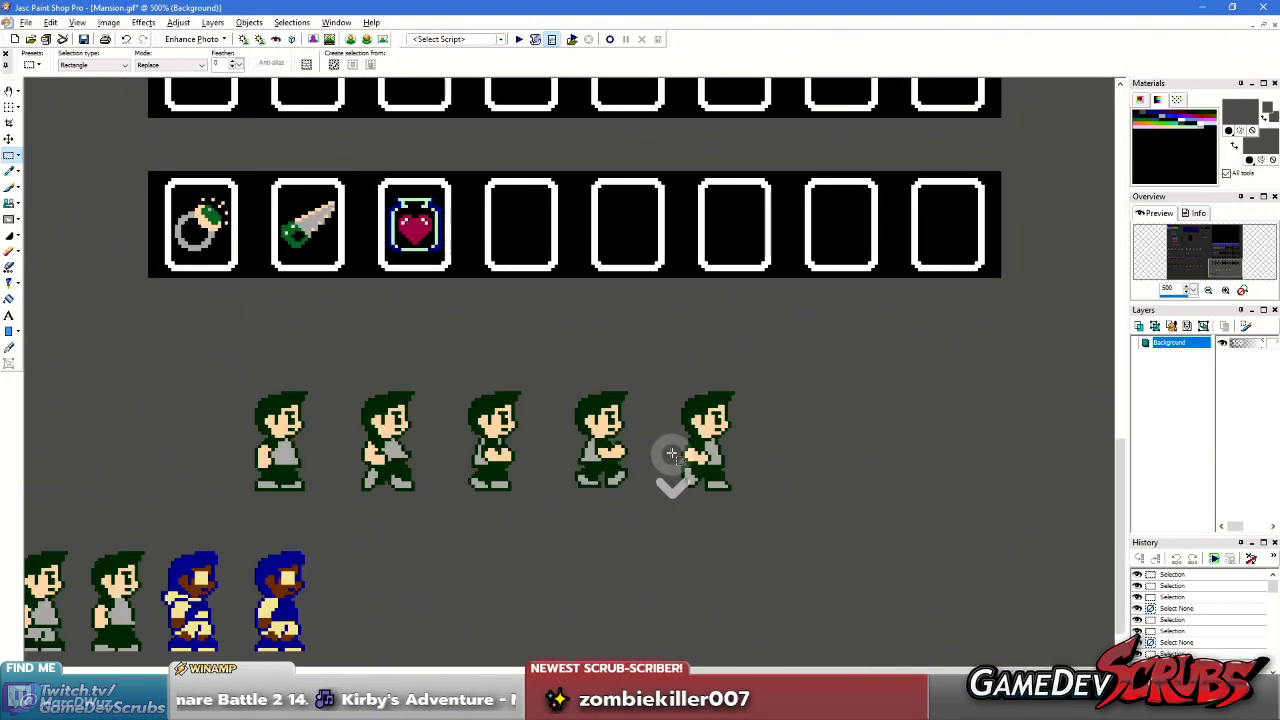
pyautogui.scroll(-1, 628, 435)
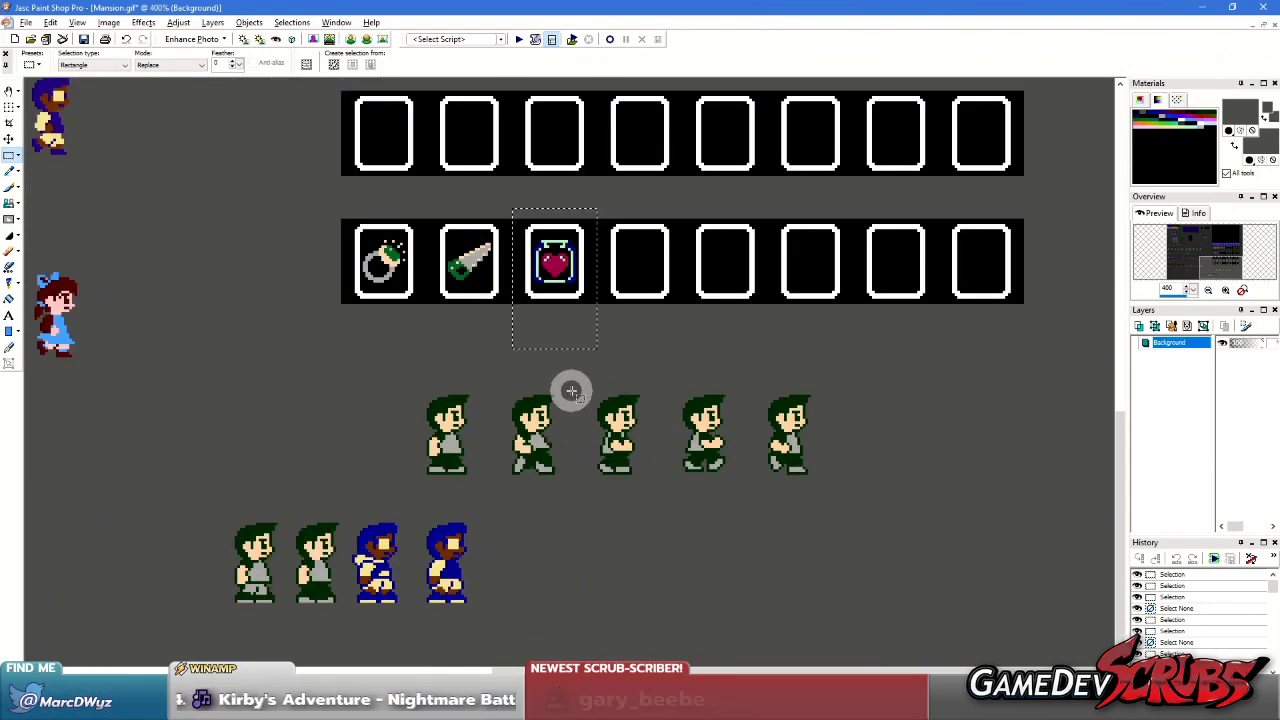
pyautogui.click(443, 373)
pyautogui.scroll(-2, 445, 373)
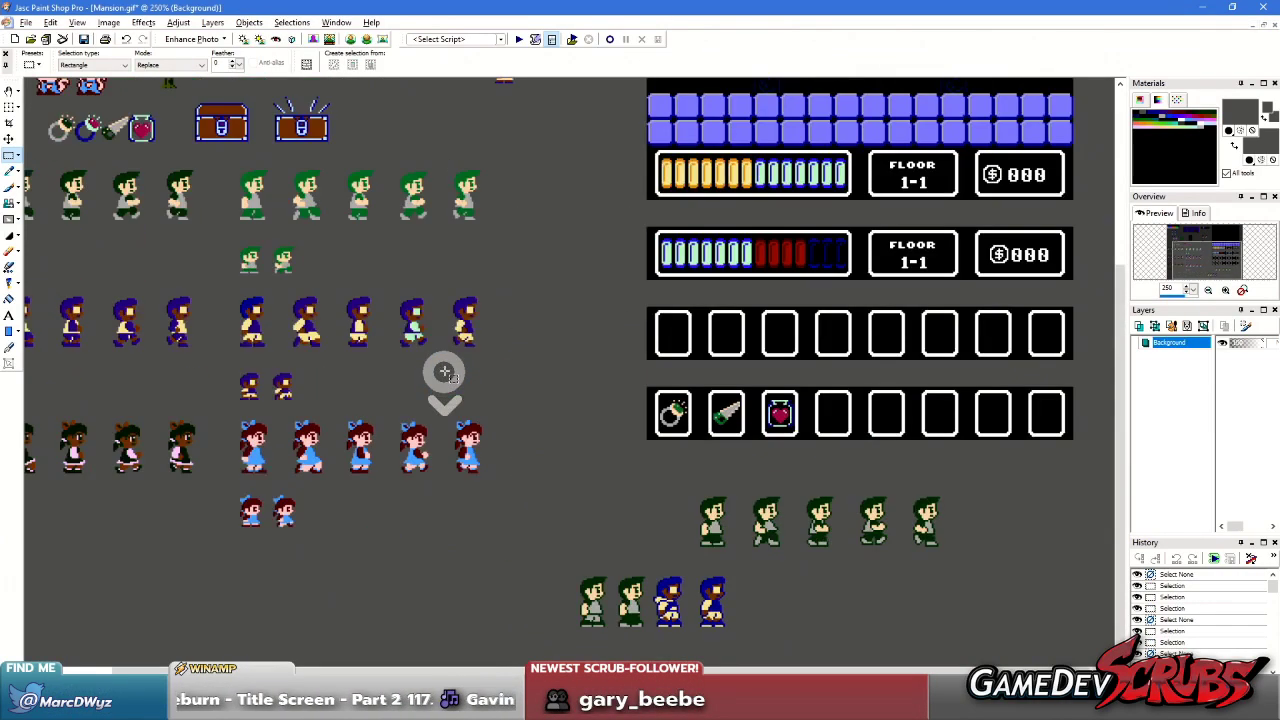
pyautogui.scroll(3, 737, 318)
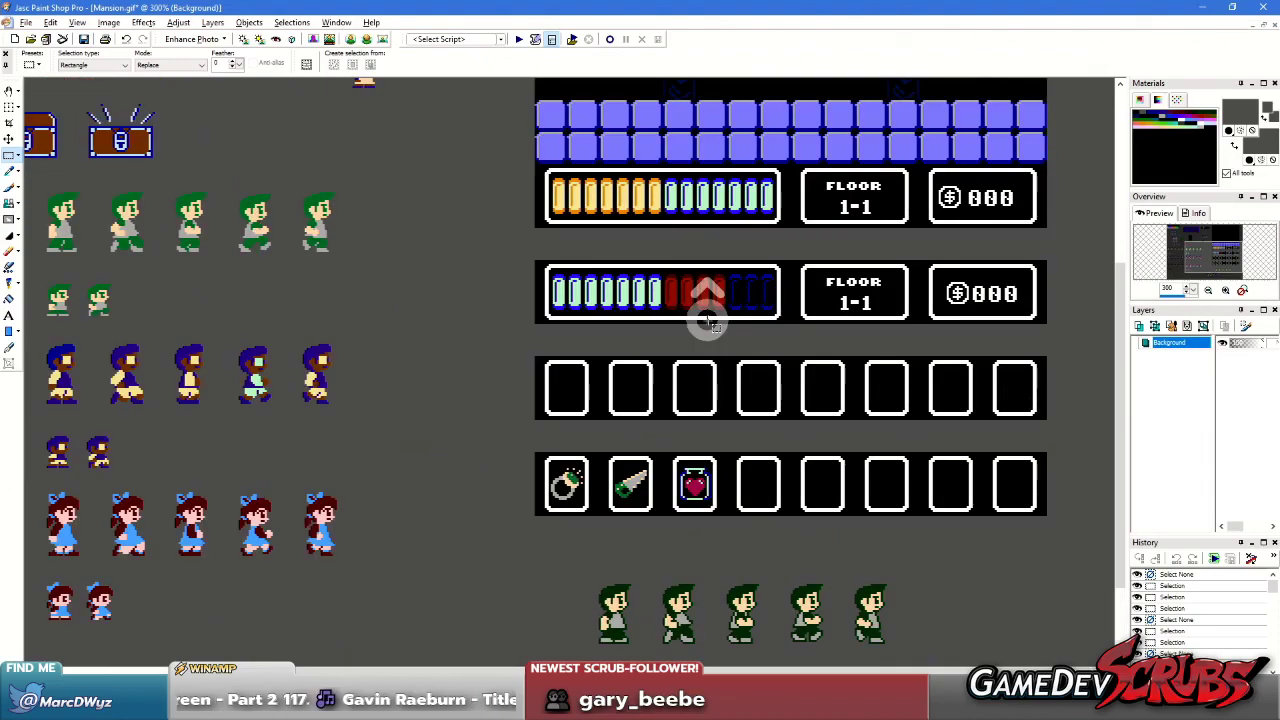
pyautogui.scroll(1, 643, 322)
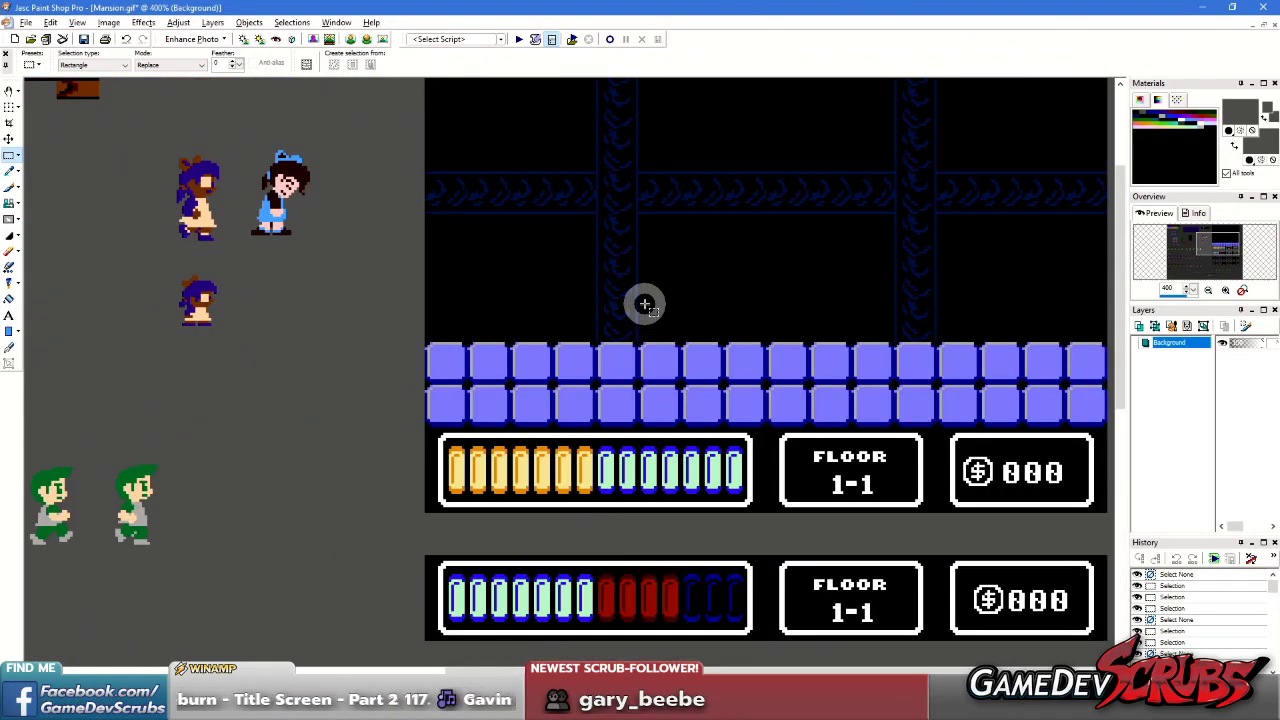
pyautogui.scroll(1, 644, 303)
pyautogui.scroll(-3, 644, 303)
pyautogui.scroll(6, 591, 337)
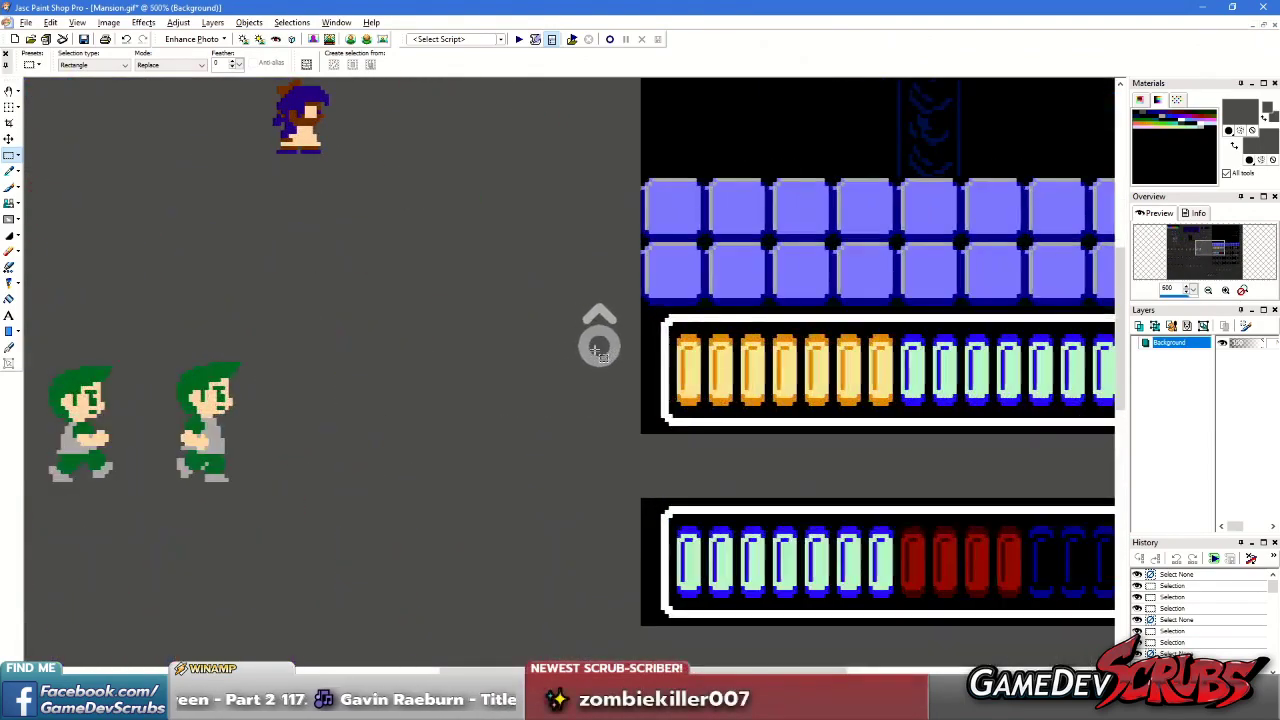
pyautogui.scroll(-1, 603, 420)
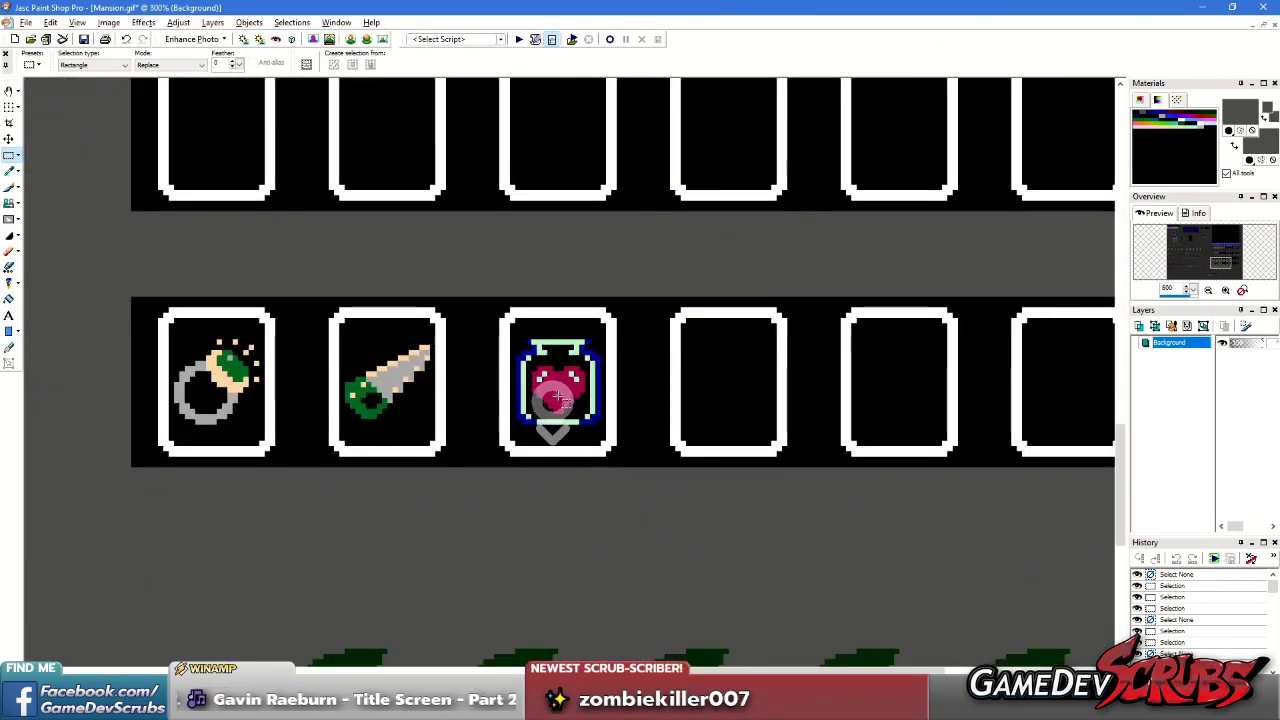
# - Marquee the heart jar's slot, redraw and nudge the selection around it, and clear it after comparing the three items
pyautogui.moveTo(472, 276); pyautogui.dragTo(641, 502)
pyautogui.scroll(-2, 641, 502)
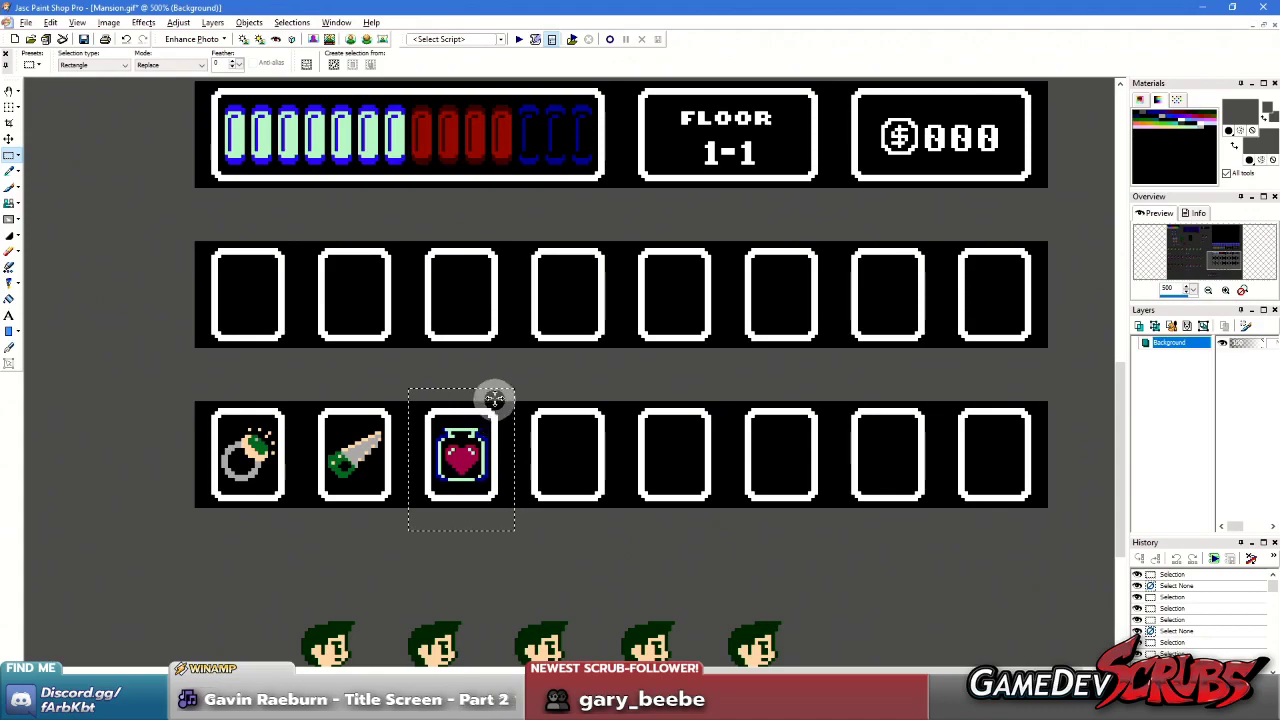
pyautogui.scroll(1, 469, 392)
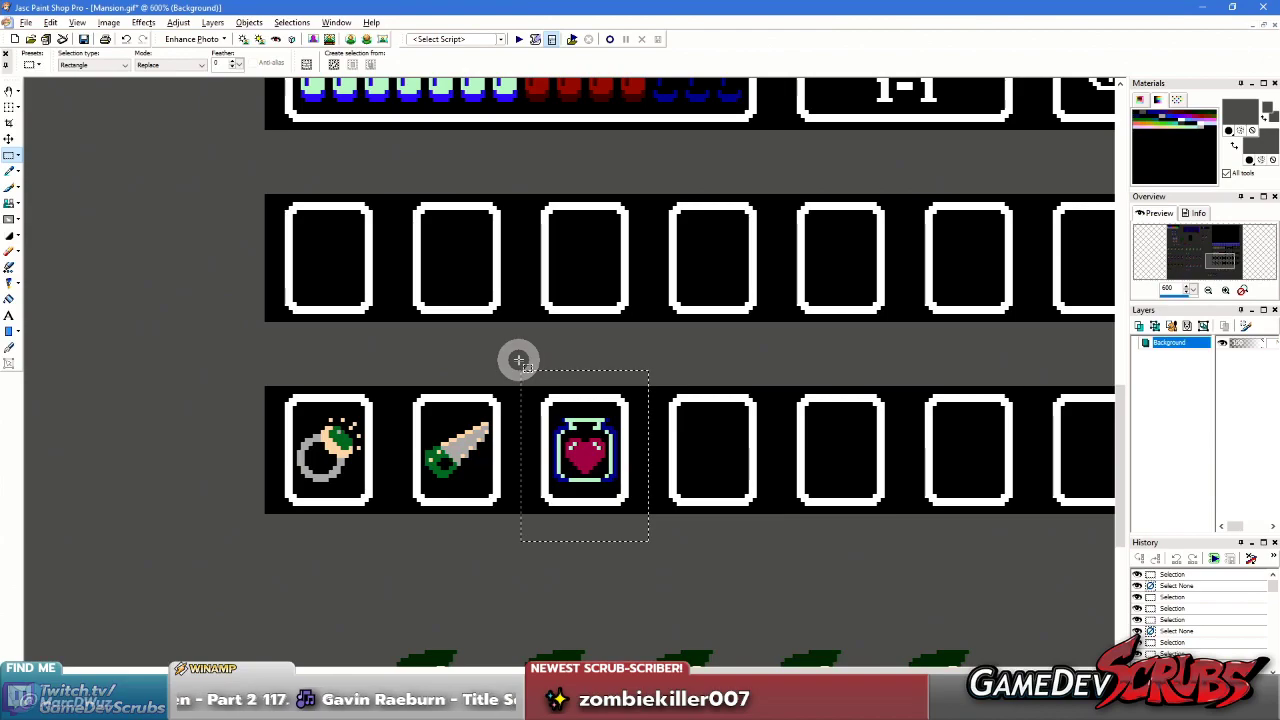
pyautogui.moveTo(520, 360)
pyautogui.mouseDown()
pyautogui.moveTo(603, 551)
pyautogui.moveTo(660, 571)
pyautogui.moveTo(650, 574)
pyautogui.mouseUp()
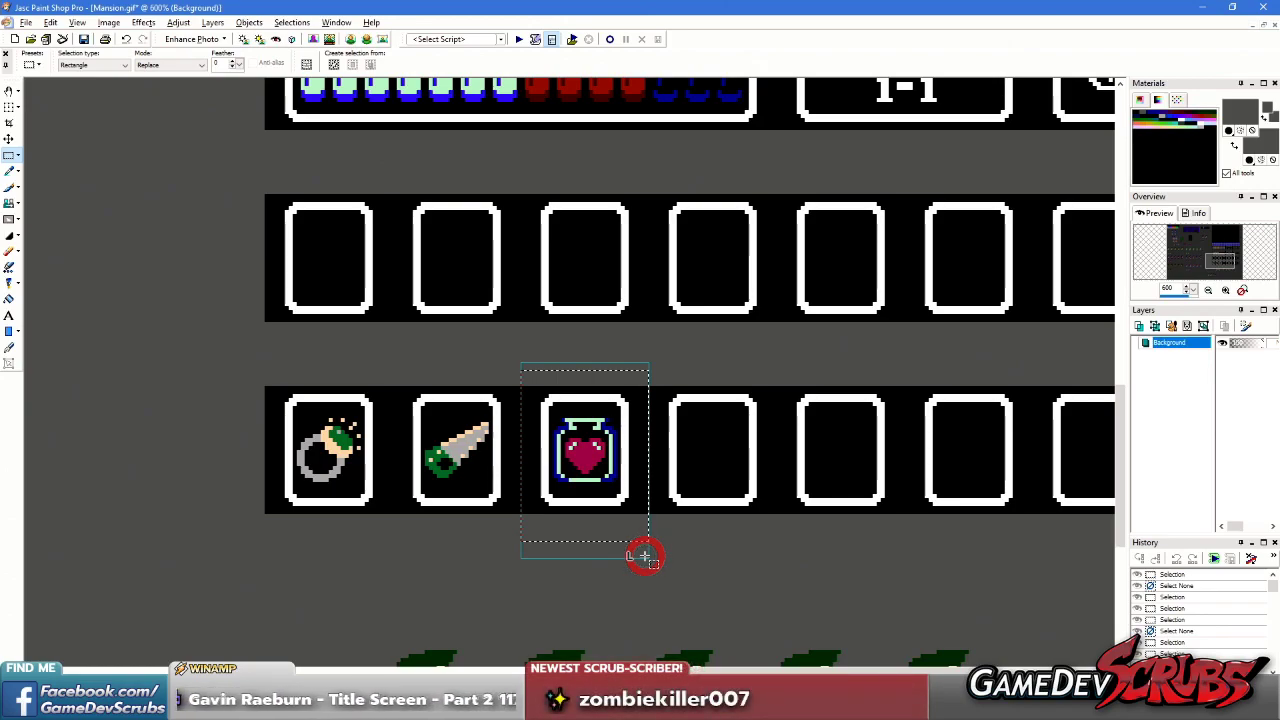
pyautogui.moveTo(644, 556); pyautogui.dragTo(644, 556)
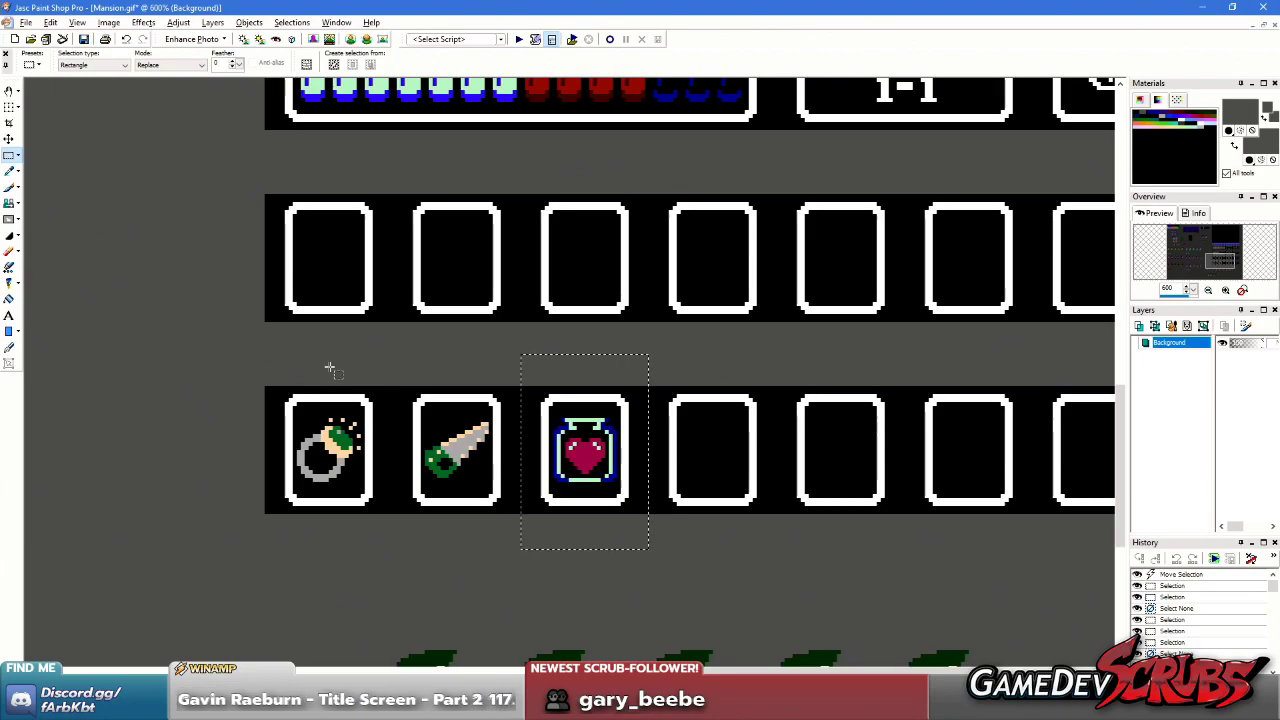
pyautogui.scroll(-1, 440, 380)
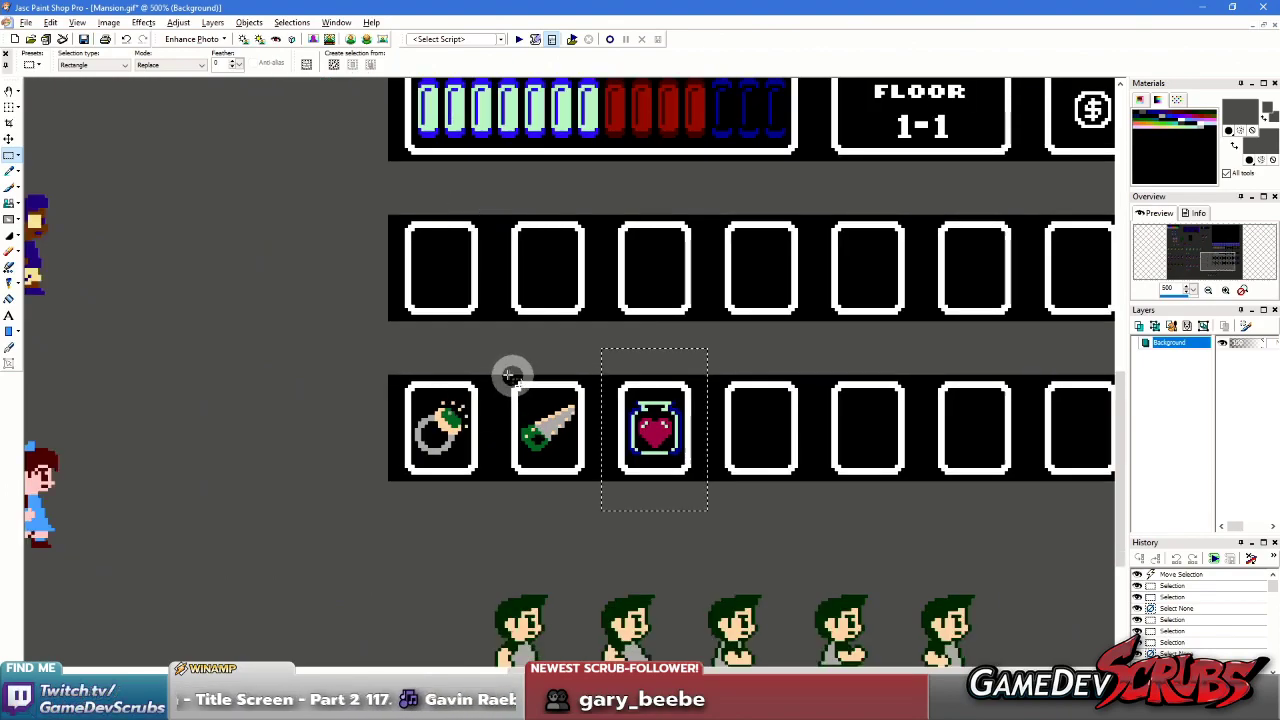
pyautogui.scroll(4, 512, 378)
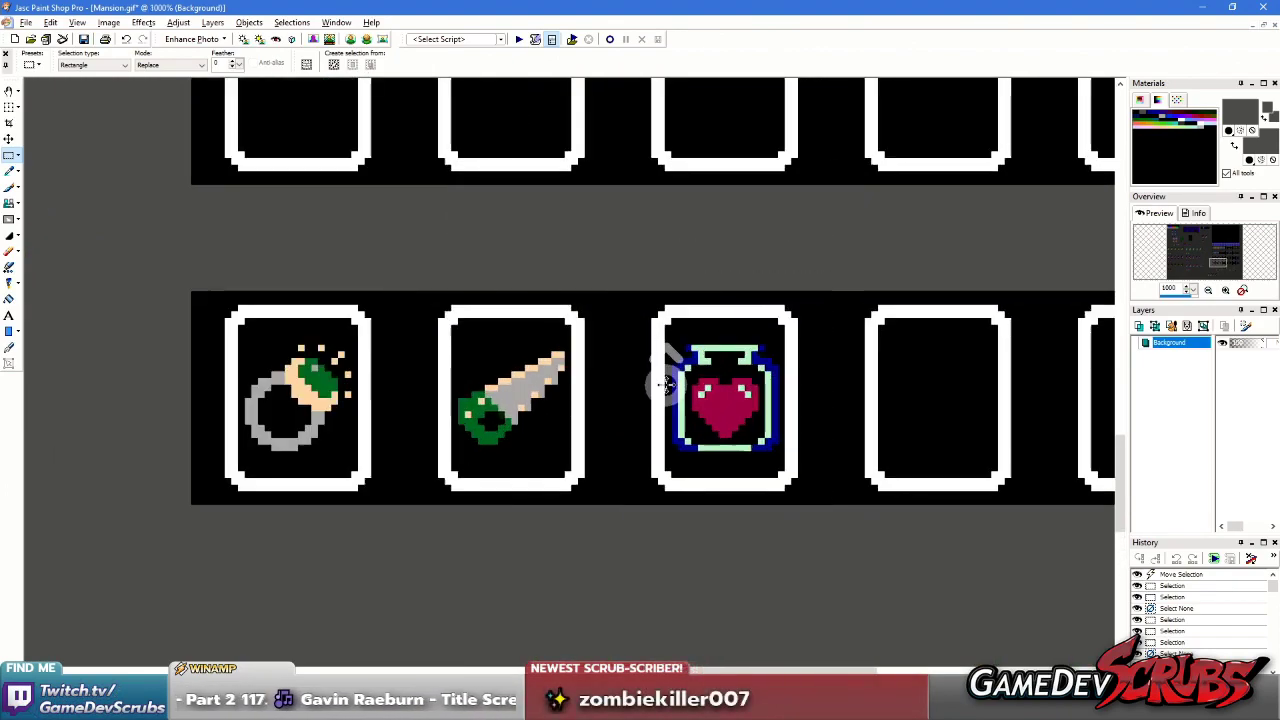
pyautogui.scroll(-3, 665, 385)
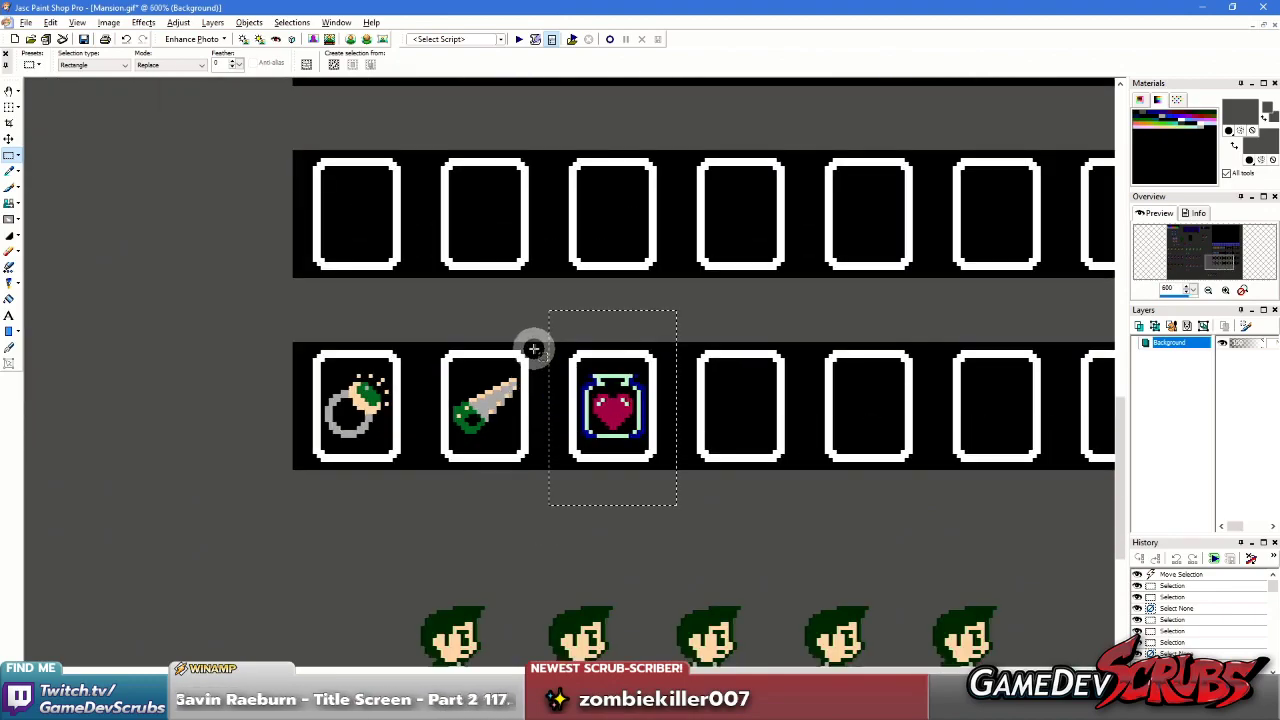
pyautogui.scroll(-1, 534, 349)
pyautogui.hotkey('ctrl', 'd')
# - Review the two health bars and marquee the heart jar's slot in the filled item row again
pyautogui.scroll(-2, 580, 360)
pyautogui.scroll(1, 674, 297)
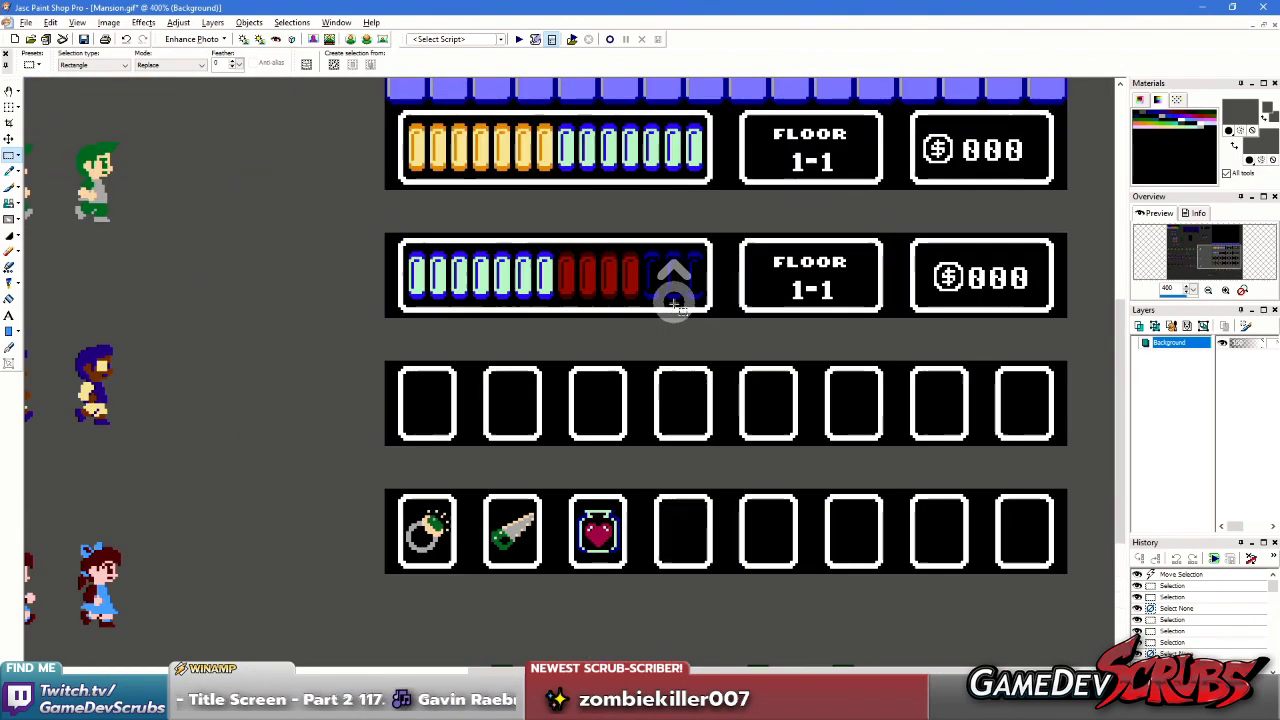
pyautogui.scroll(2, 643, 386)
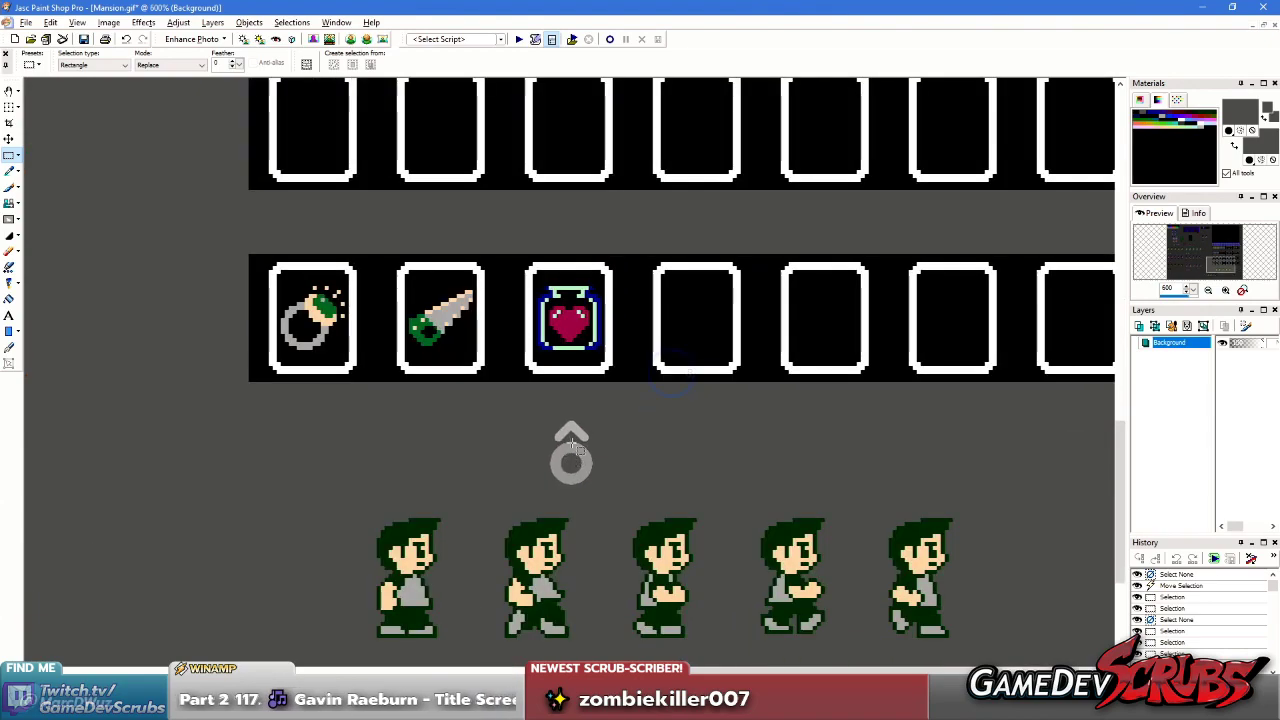
pyautogui.moveTo(509, 249); pyautogui.dragTo(629, 409)
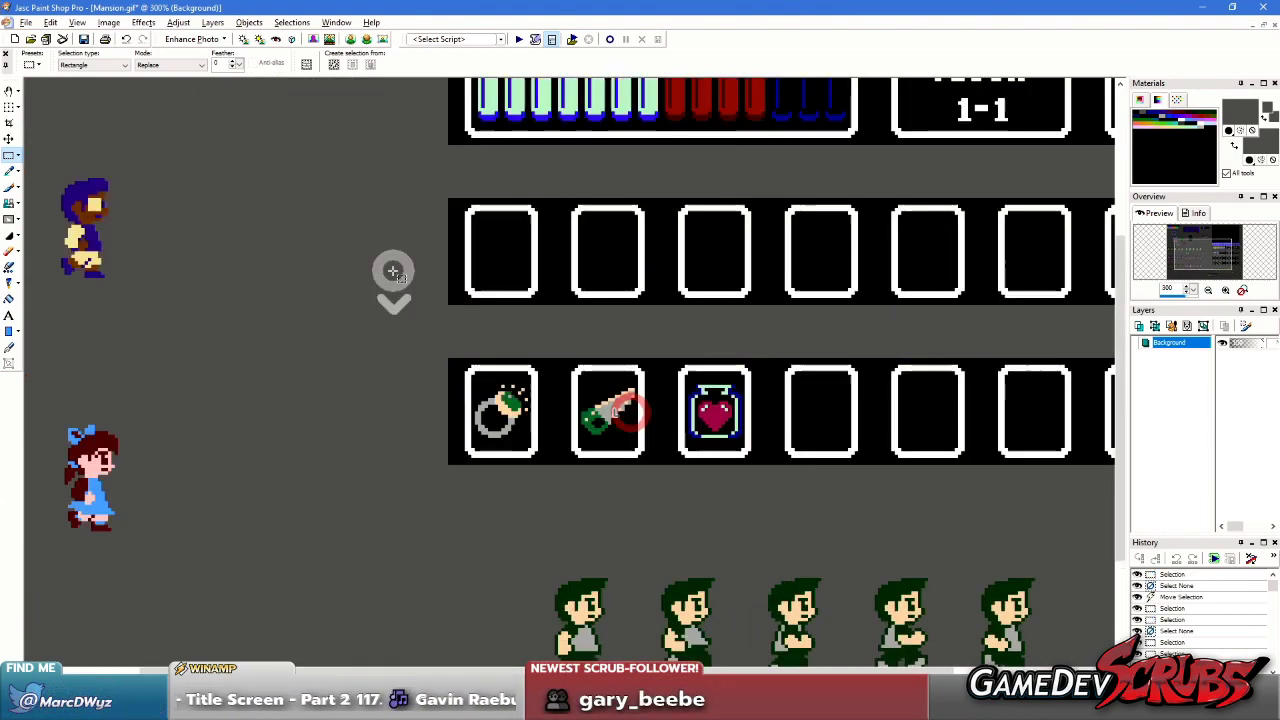
# - Marquee the first dark-outlined mouse sprite above the loose ring, saw and heart jar sprites
pyautogui.scroll(-2, 629, 409)
pyautogui.scroll(1, 322, 222)
pyautogui.scroll(3, 322, 222)
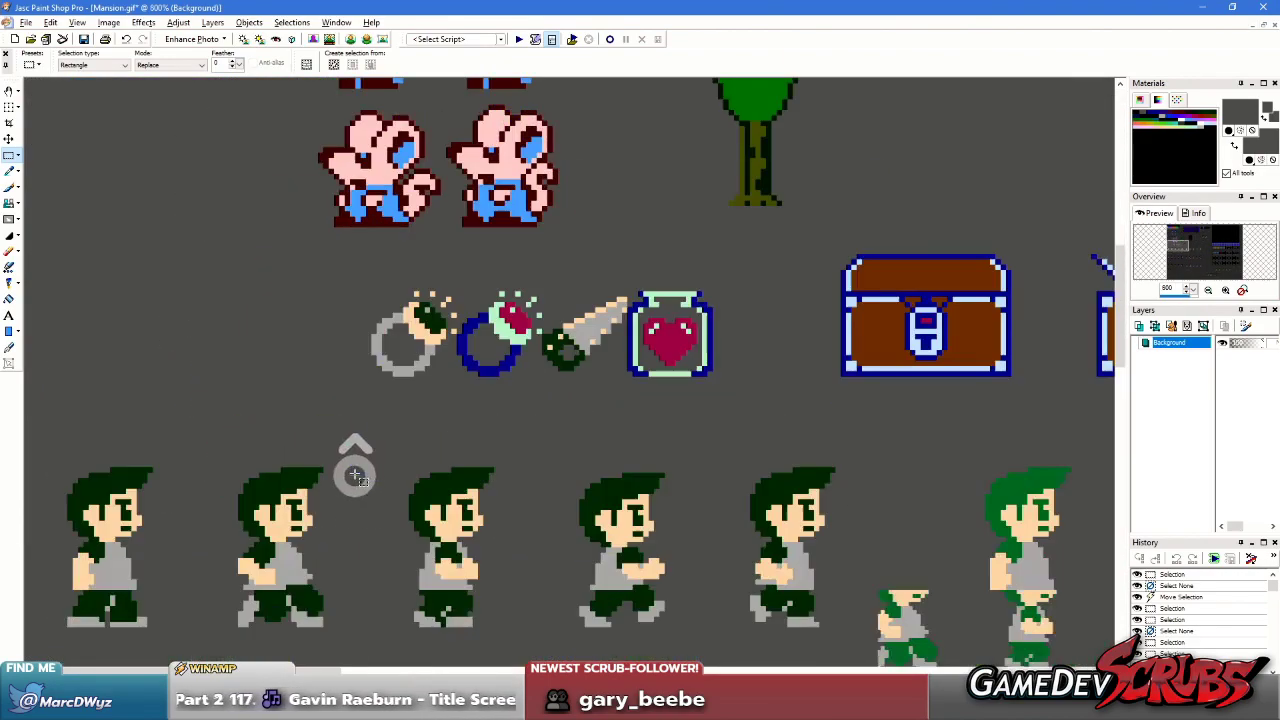
pyautogui.click(448, 283)
pyautogui.moveTo(448, 283); pyautogui.dragTo(437, 249)
pyautogui.scroll(-2, 443, 271)
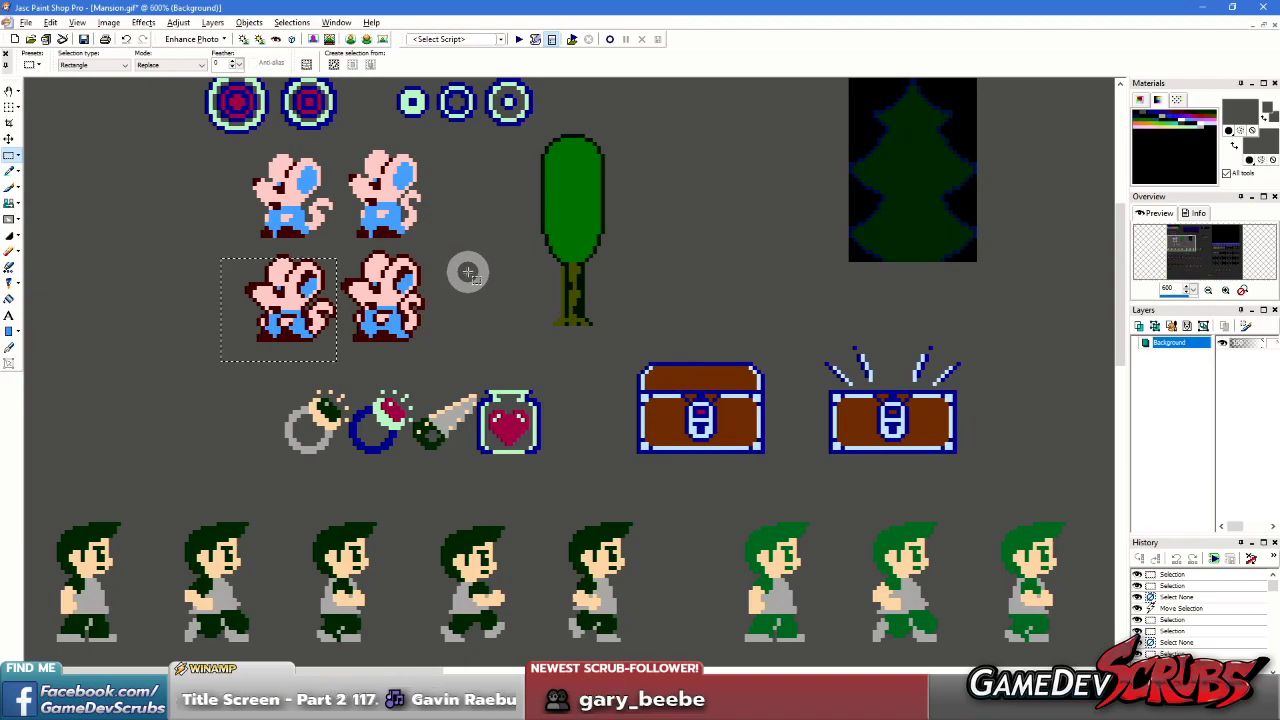
# - Examine the treasure chests, loose item sprites and enemies on the sheet, and return to the filled item row
pyautogui.scroll(-4, 483, 363)
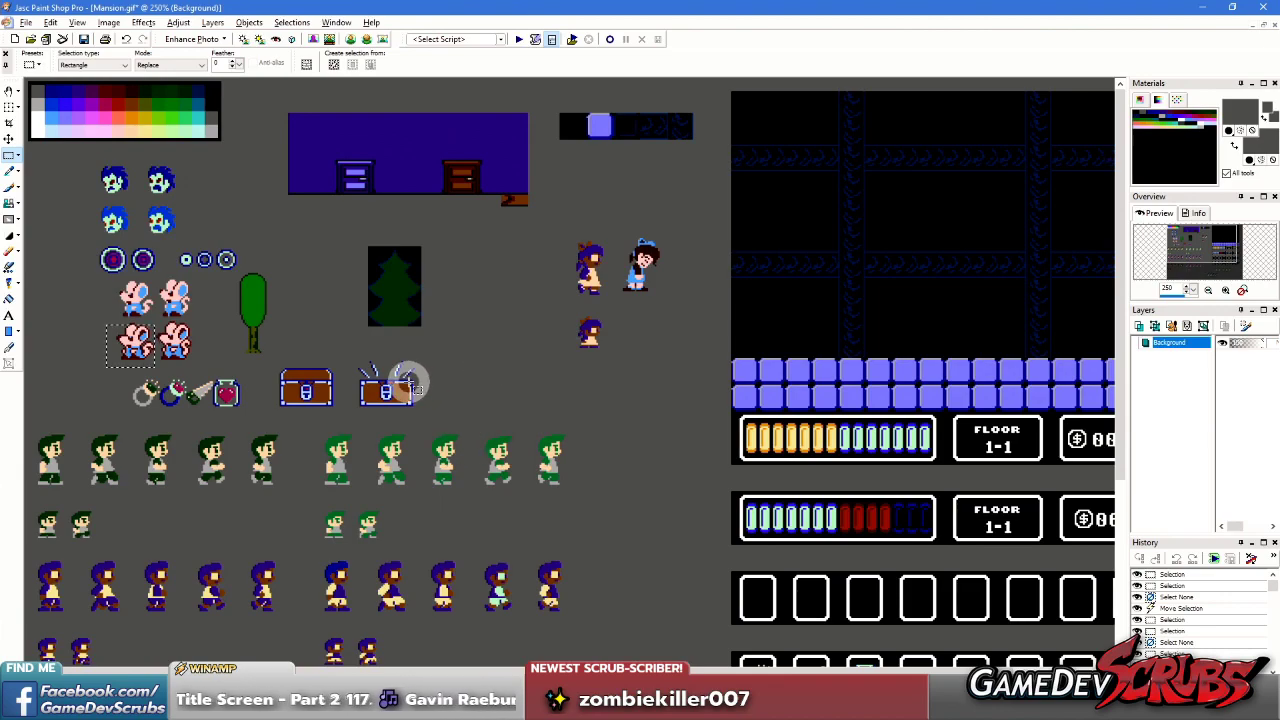
pyautogui.scroll(6, 413, 380)
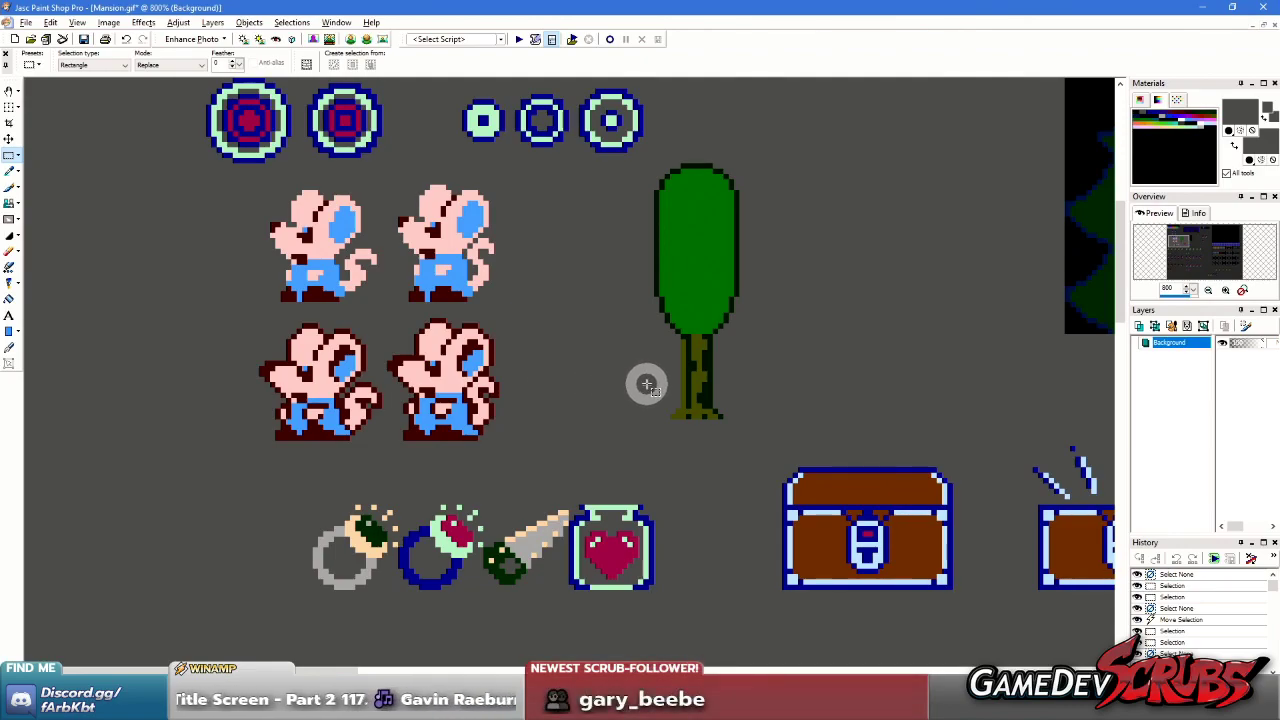
pyautogui.scroll(-3, 646, 385)
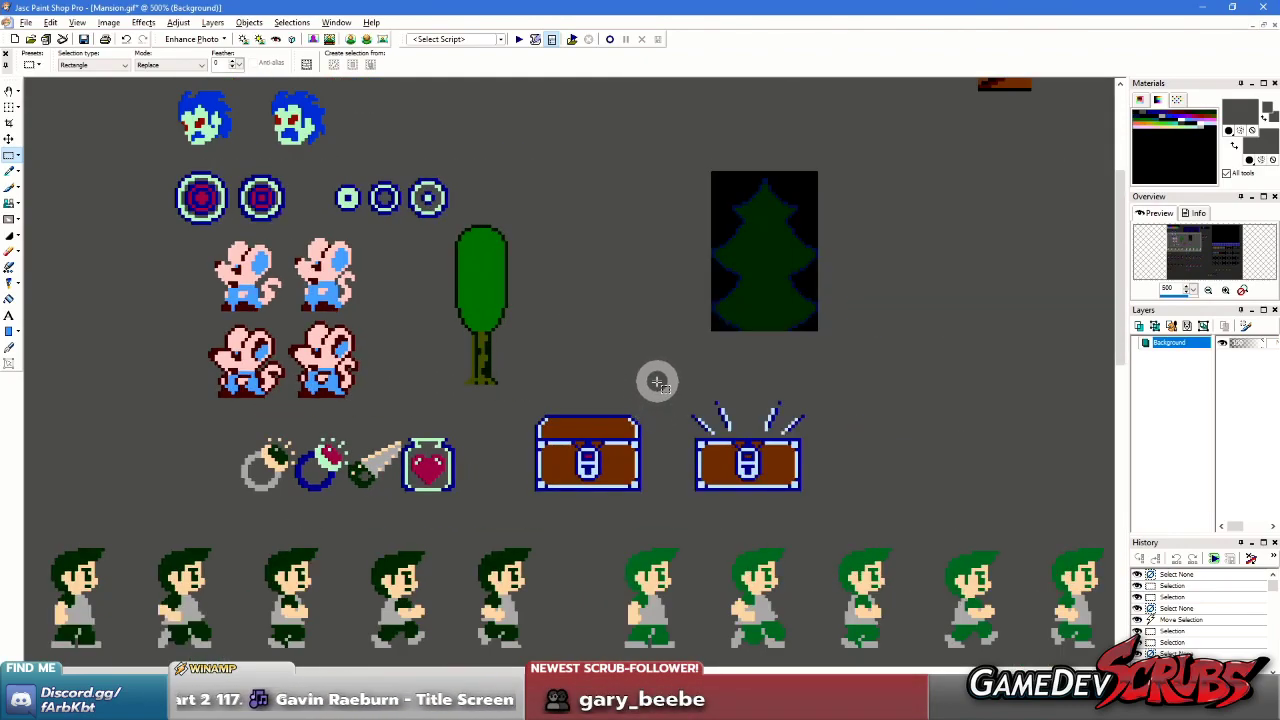
pyautogui.scroll(-3, 700, 410)
pyautogui.scroll(3, 640, 350)
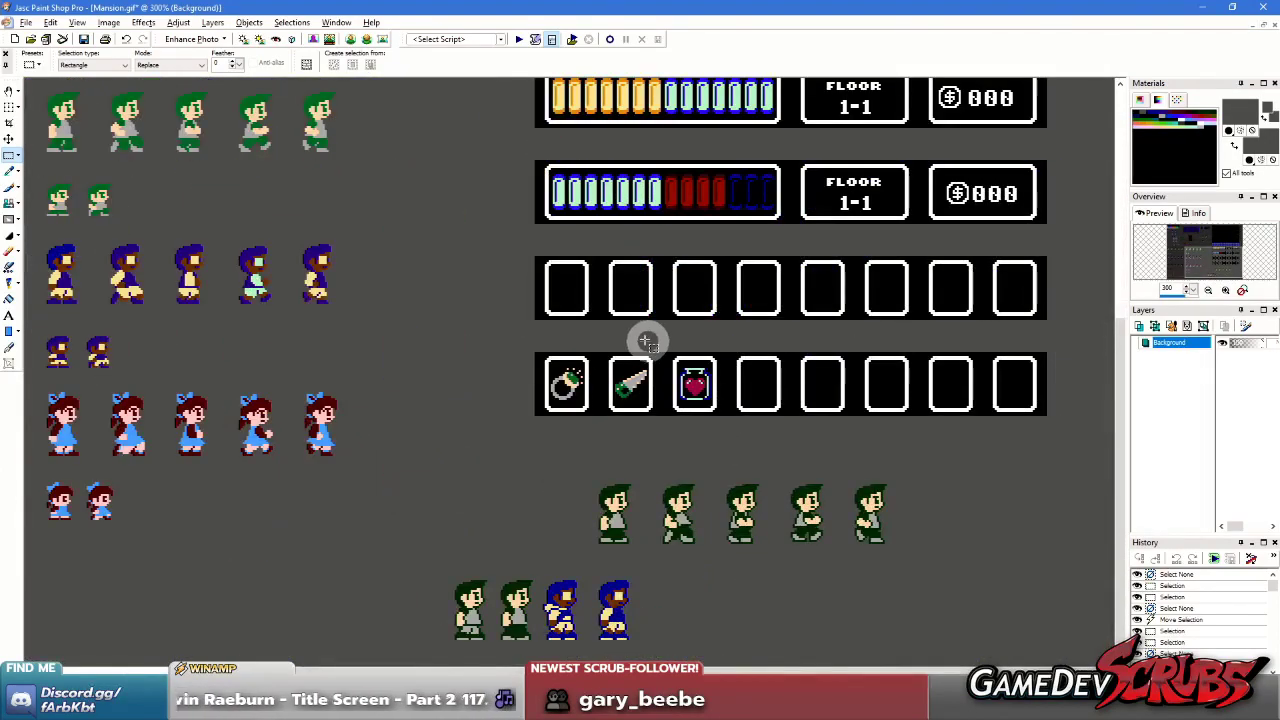
# - Marquee the heart jar's slot in the filled item row, redraw the selection once, and clear it
pyautogui.scroll(3, 588, 390)
pyautogui.moveTo(568, 255); pyautogui.dragTo(734, 471)
pyautogui.rightClick(566, 224)
pyautogui.moveTo(574, 255); pyautogui.dragTo(744, 492)
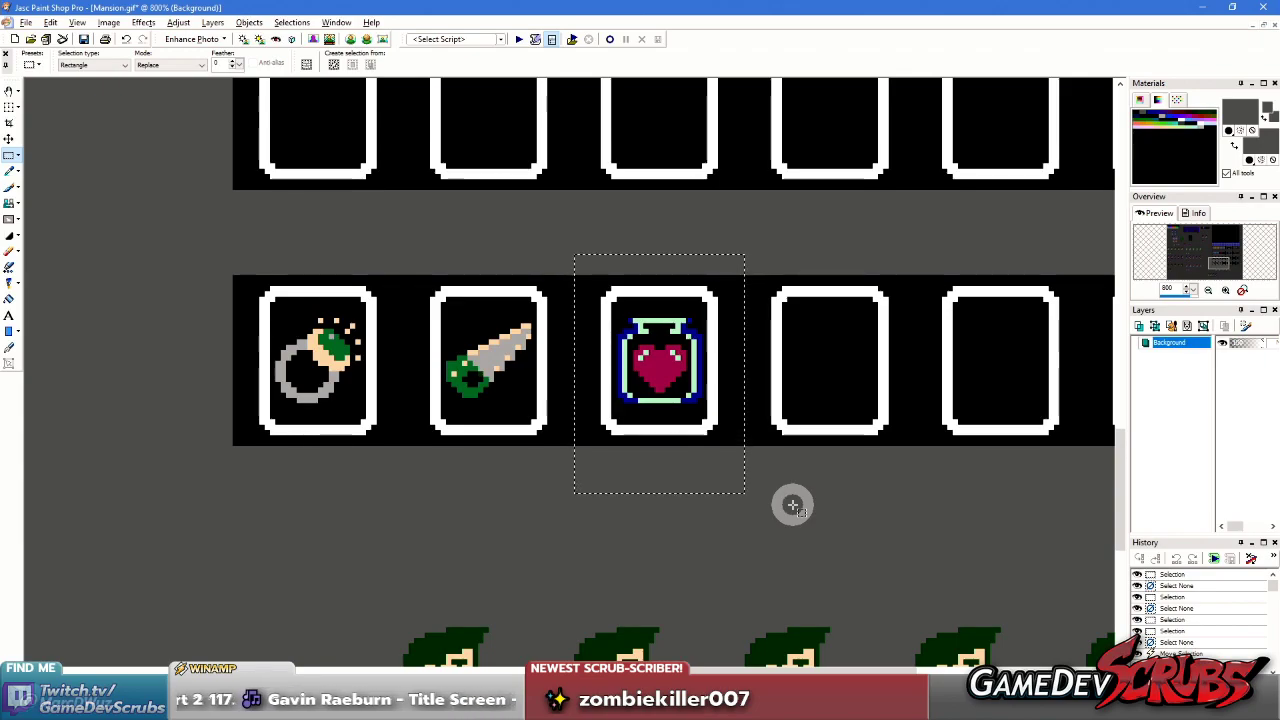
pyautogui.rightClick(505, 355)
# - Paint the four peach highlight pixels on the teeth of the saw in the filled item row black
pyautogui.scroll(6, 573, 355)
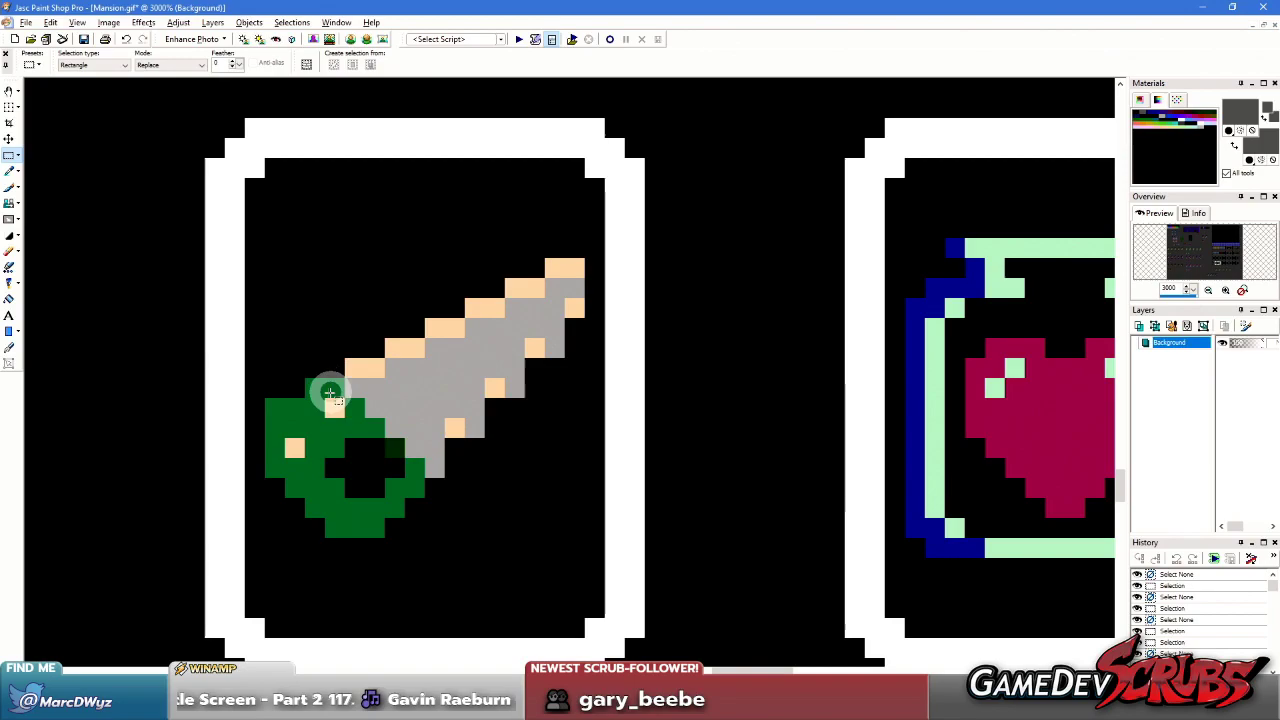
pyautogui.scroll(-1, 620, 330)
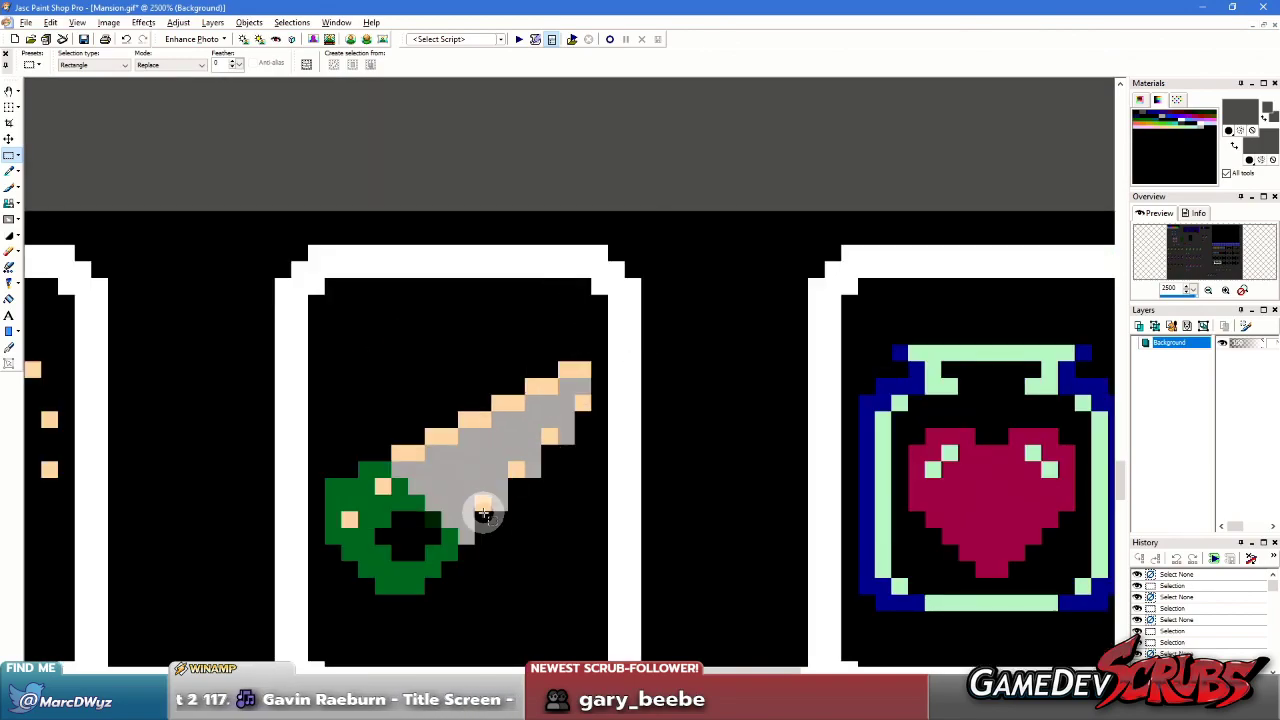
pyautogui.moveTo(463, 547); pyautogui.dragTo(610, 400)
pyautogui.press('b')
pyautogui.scroll(3, 560, 460)
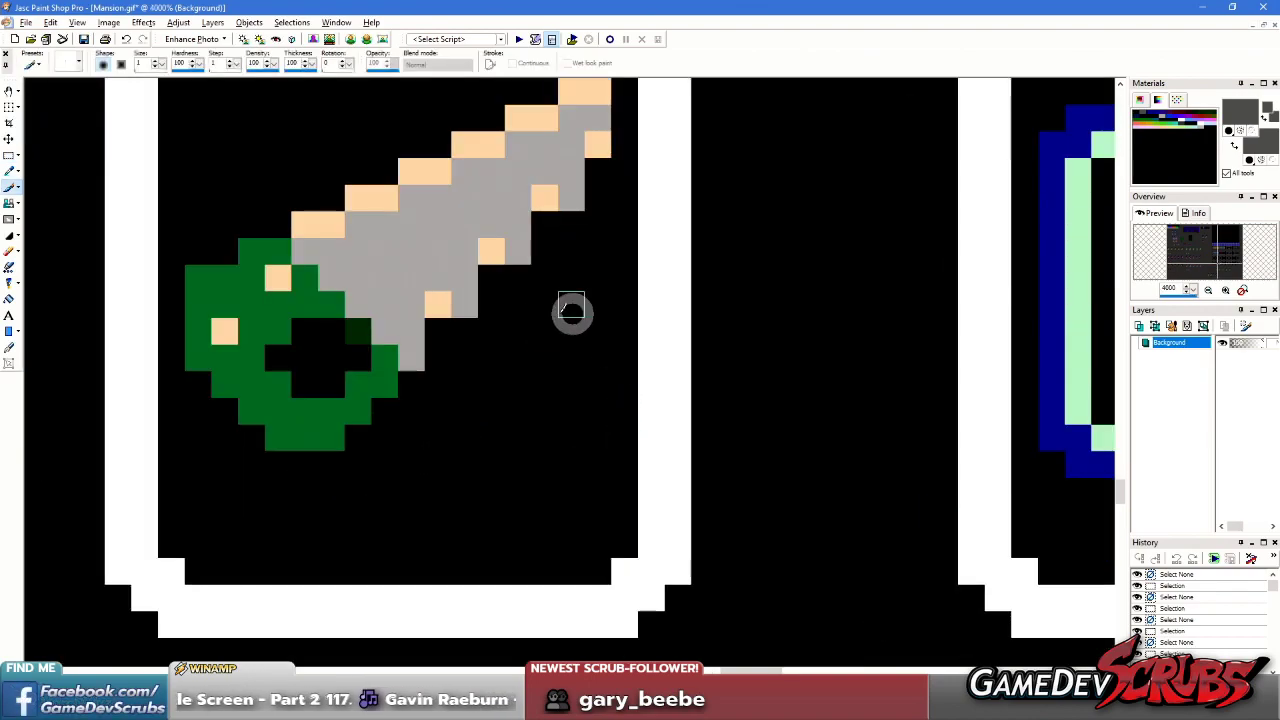
pyautogui.click(528, 289)
pyautogui.click(483, 245)
pyautogui.click(440, 303)
pyautogui.click(544, 197)
pyautogui.click(597, 144)
pyautogui.scroll(-3, 550, 383)
pyautogui.scroll(-2, 550, 383)
pyautogui.scroll(3, 565, 398)
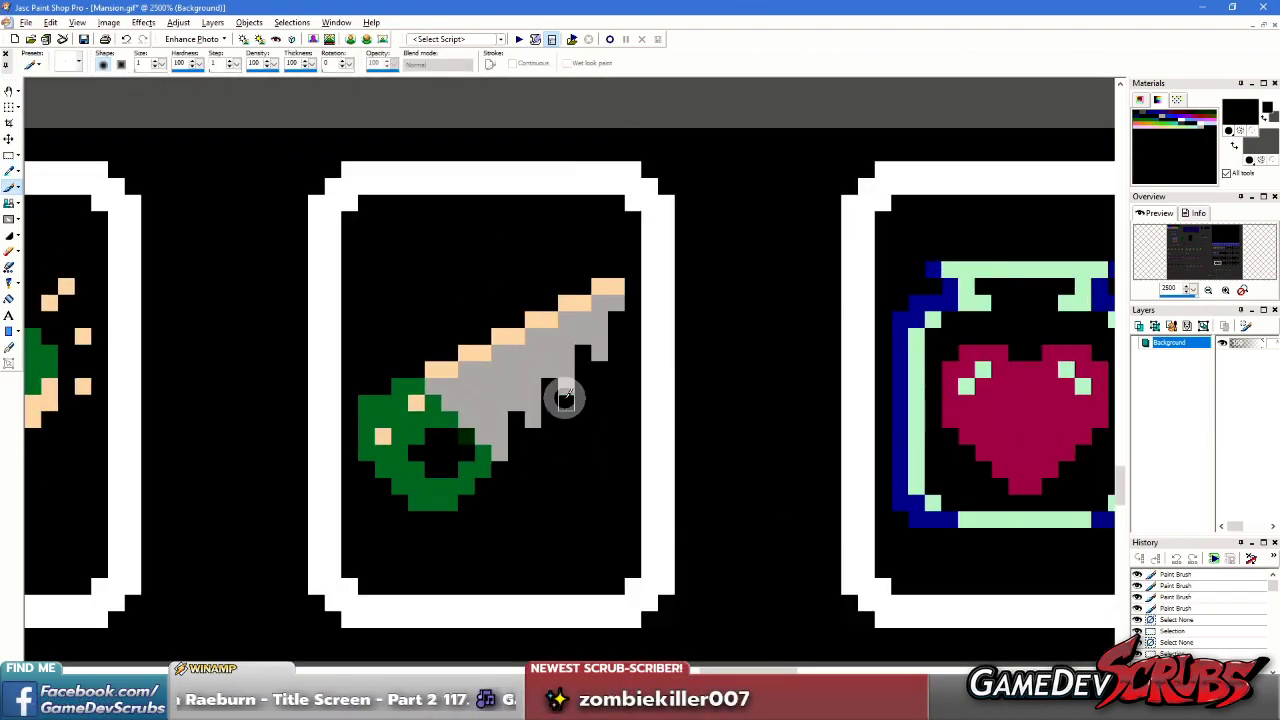
# - Select the saw's outer three teeth, move them one pixel right and one pixel up, and clear the selection
pyautogui.press('s')
pyautogui.click(535, 413)
pyautogui.moveTo(572, 455); pyautogui.dragTo(510, 380)
pyautogui.moveTo(586, 397); pyautogui.dragTo(591, 337)
pyautogui.rightClick(589, 447)
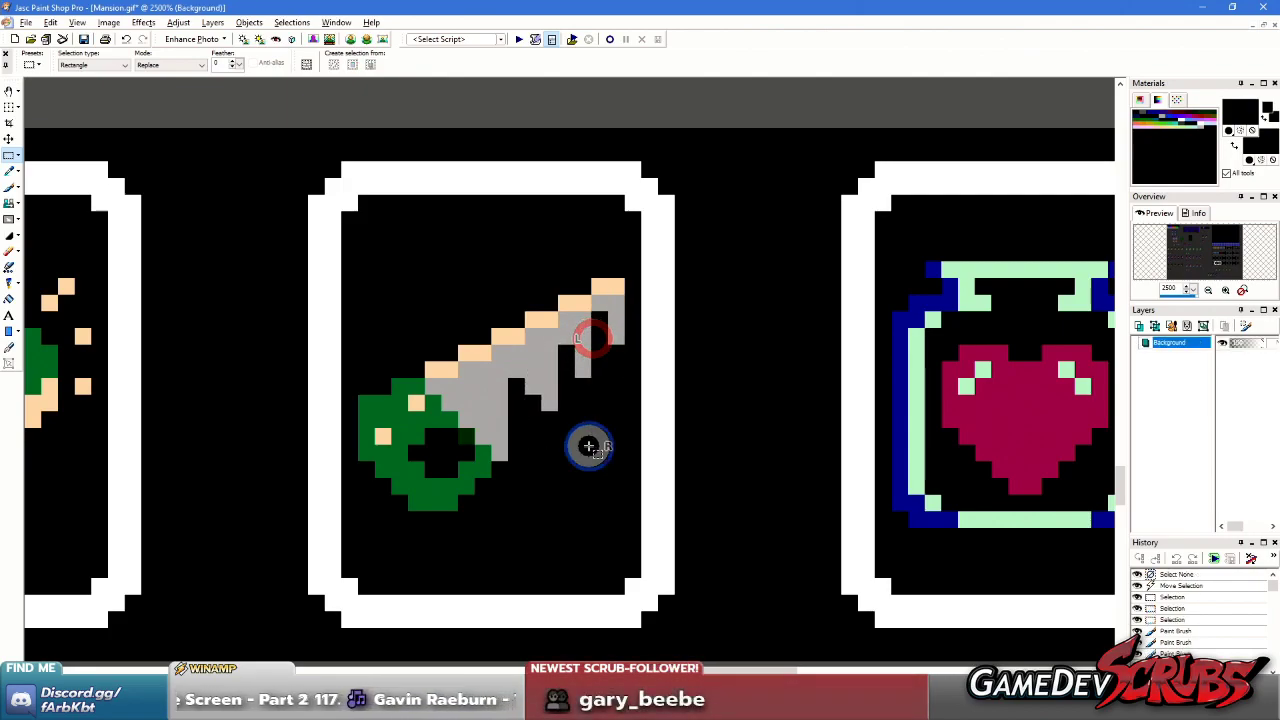
# - Paint the gaps between the saw's outer teeth in the filled item row with the blade's sampled gray
pyautogui.press('b')
pyautogui.keyDown('ctrl'); pyautogui.click(543, 357); pyautogui.keyUp('ctrl')
pyautogui.click(568, 354)
pyautogui.click(600, 318)
pyautogui.click(520, 422)
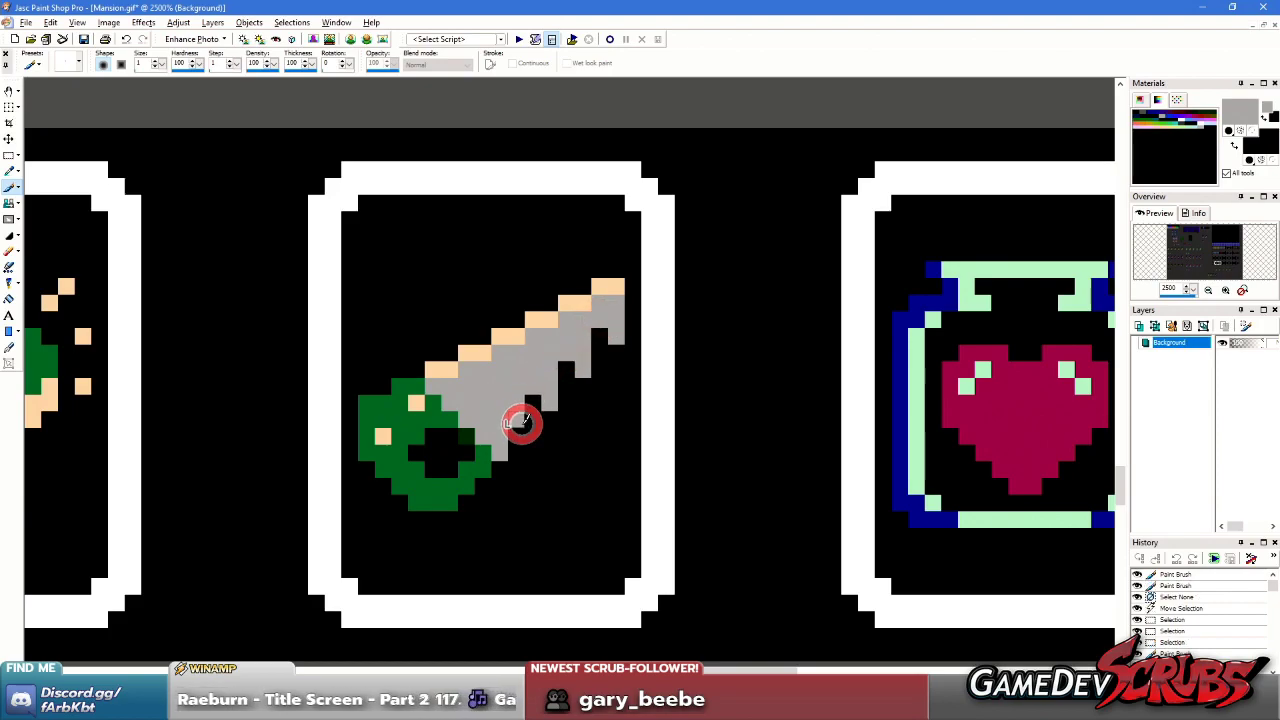
# - Reshape the saw tooth nearest the handle with black and gray pixels, leaving a one-pixel notch like those between the other teeth
pyautogui.rightClick(500, 422)
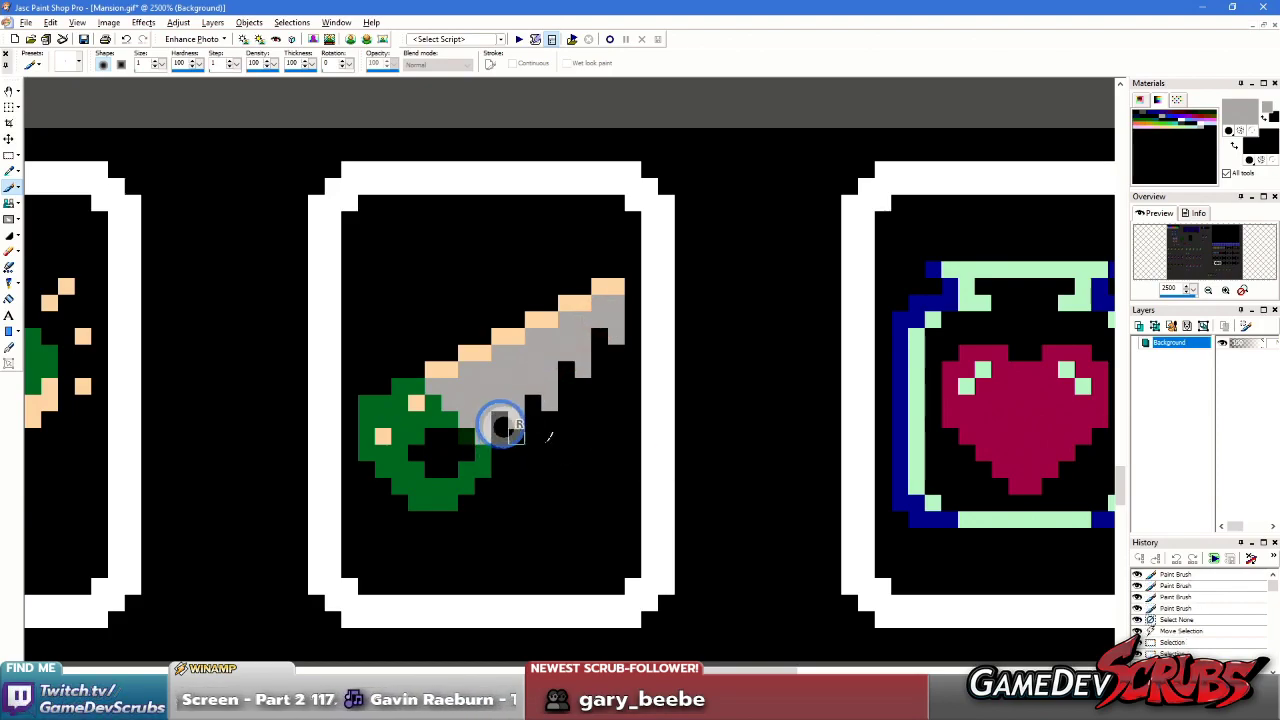
pyautogui.click(519, 433)
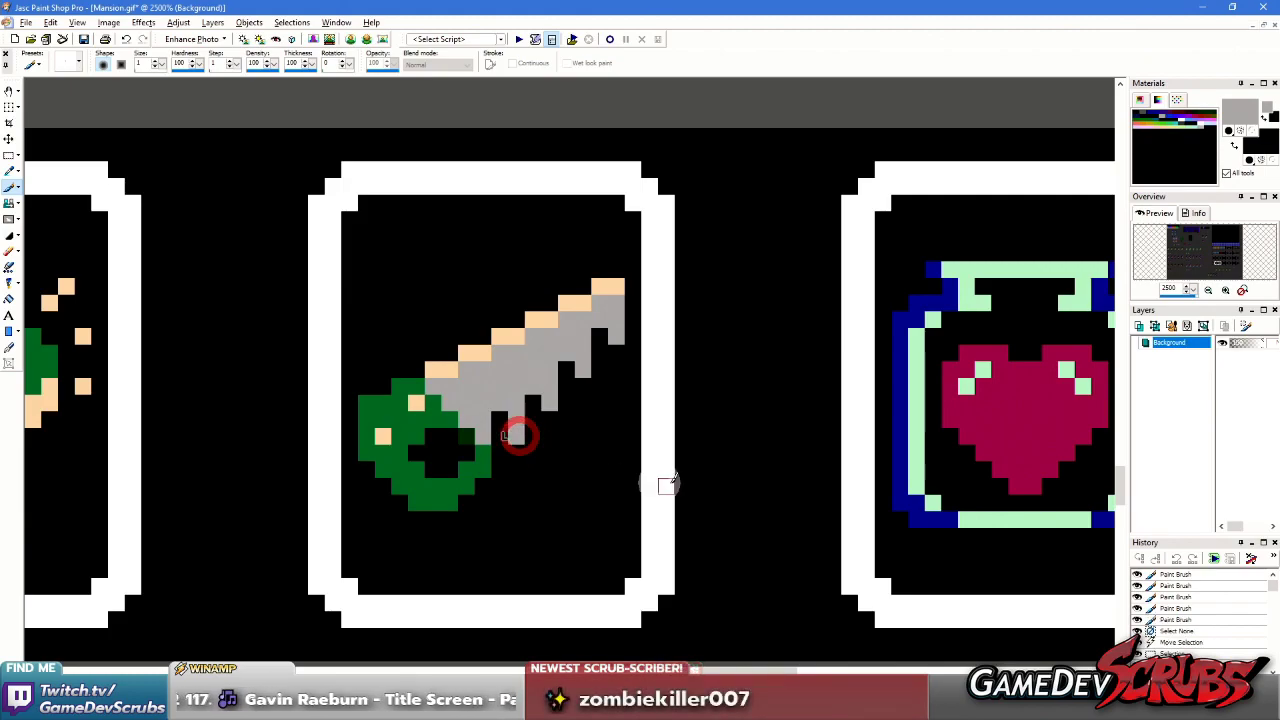
pyautogui.rightClick(597, 336)
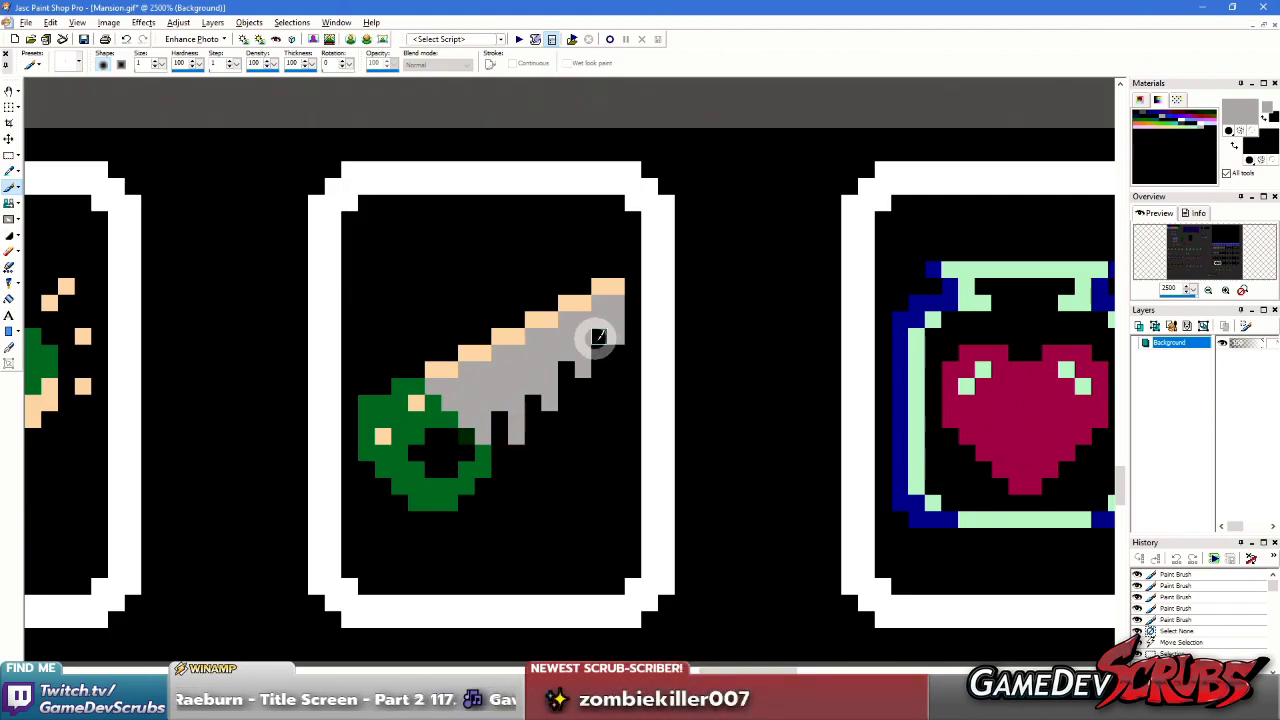
pyautogui.rightClick(567, 370)
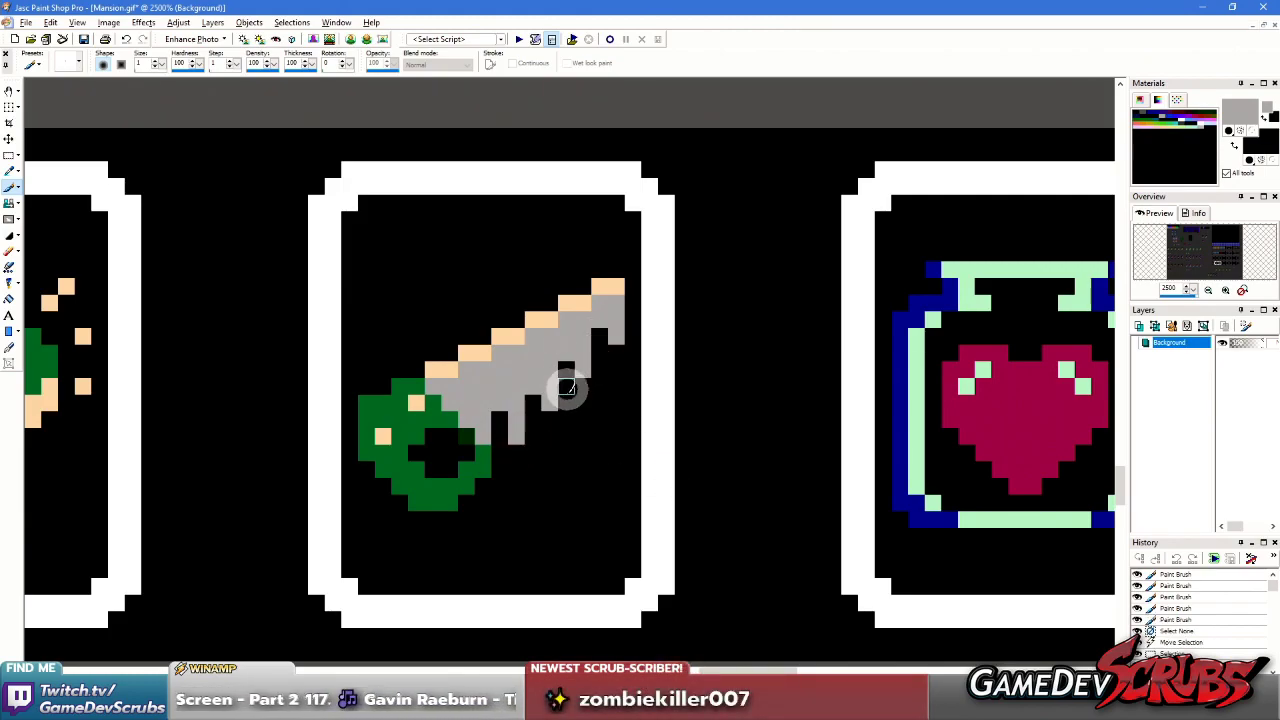
pyautogui.click(499, 405)
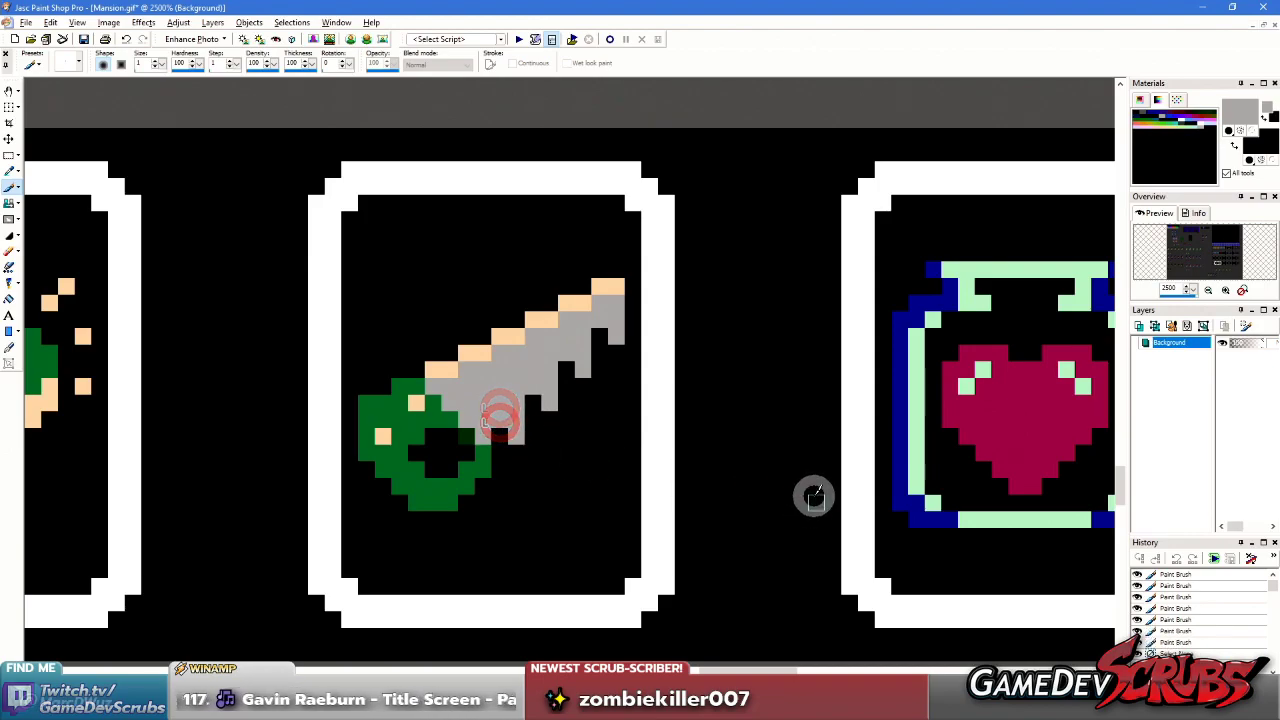
pyautogui.scroll(-5, 649, 432)
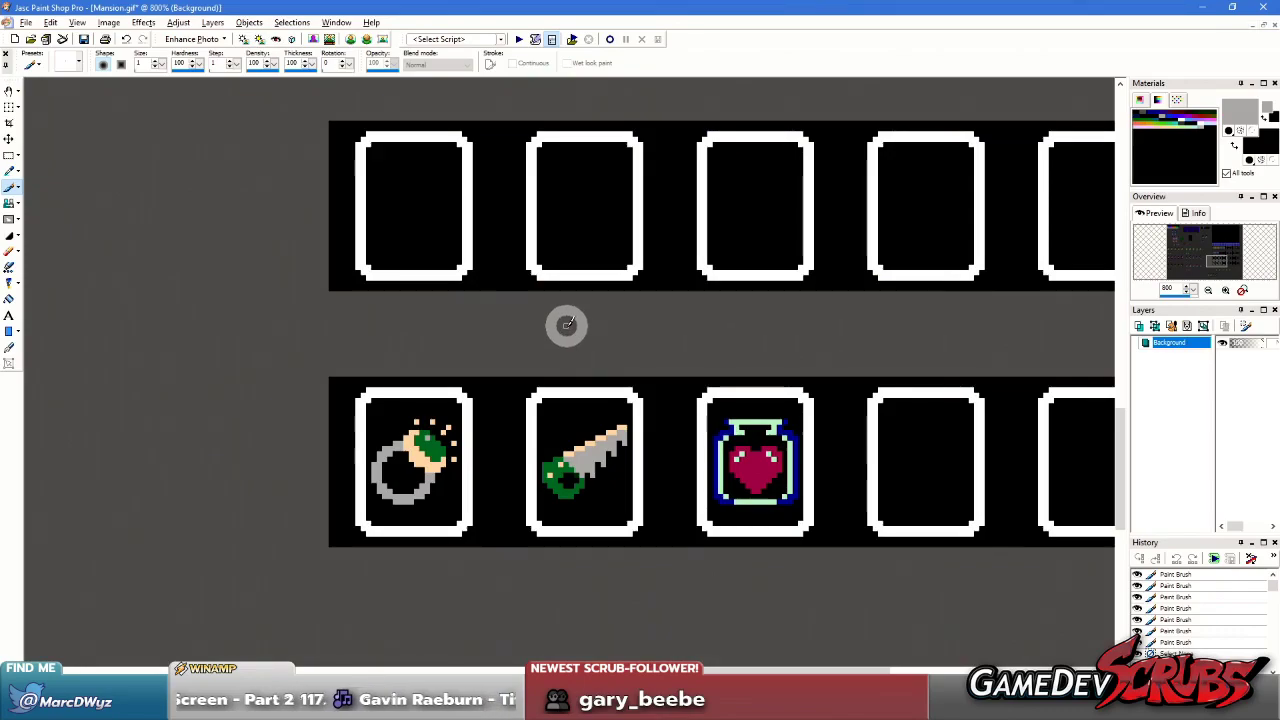
# - Try peach highlight pixels in the four notches between the saw's teeth, and undo them
pyautogui.scroll(6, 565, 324)
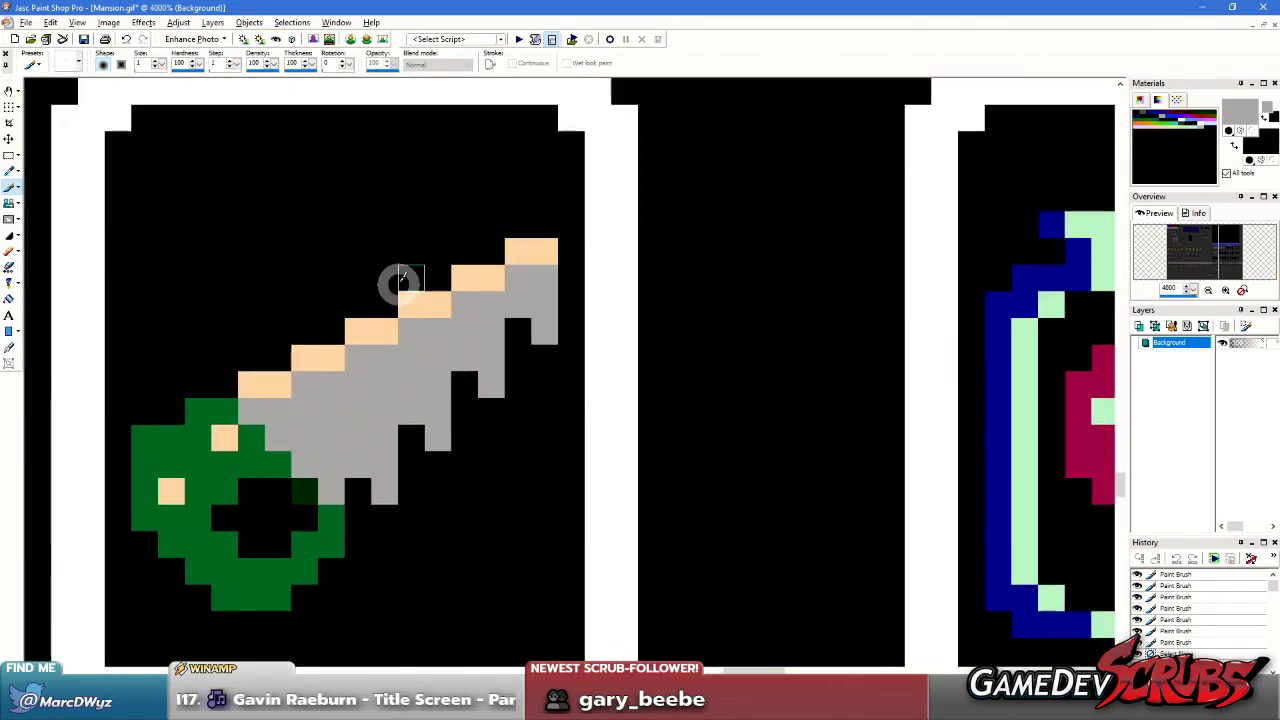
pyautogui.keyDown('ctrl'); pyautogui.click(430, 310); pyautogui.keyUp('ctrl')
pyautogui.scroll(-2, 508, 394)
pyautogui.click(517, 438)
pyautogui.click(549, 402)
pyautogui.click(582, 369)
pyautogui.click(615, 336)
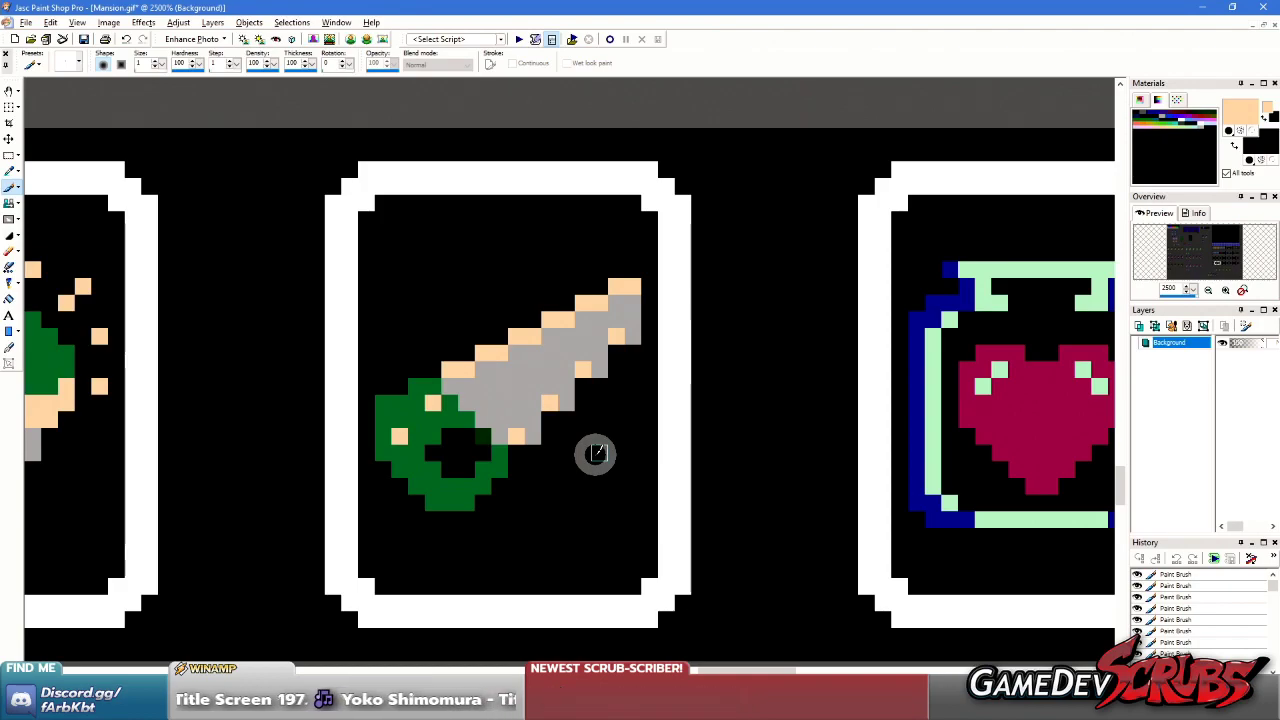
pyautogui.hotkey('ctrl', 'z')
pyautogui.hotkey('ctrl', 'z')
pyautogui.hotkey('ctrl', 'z')
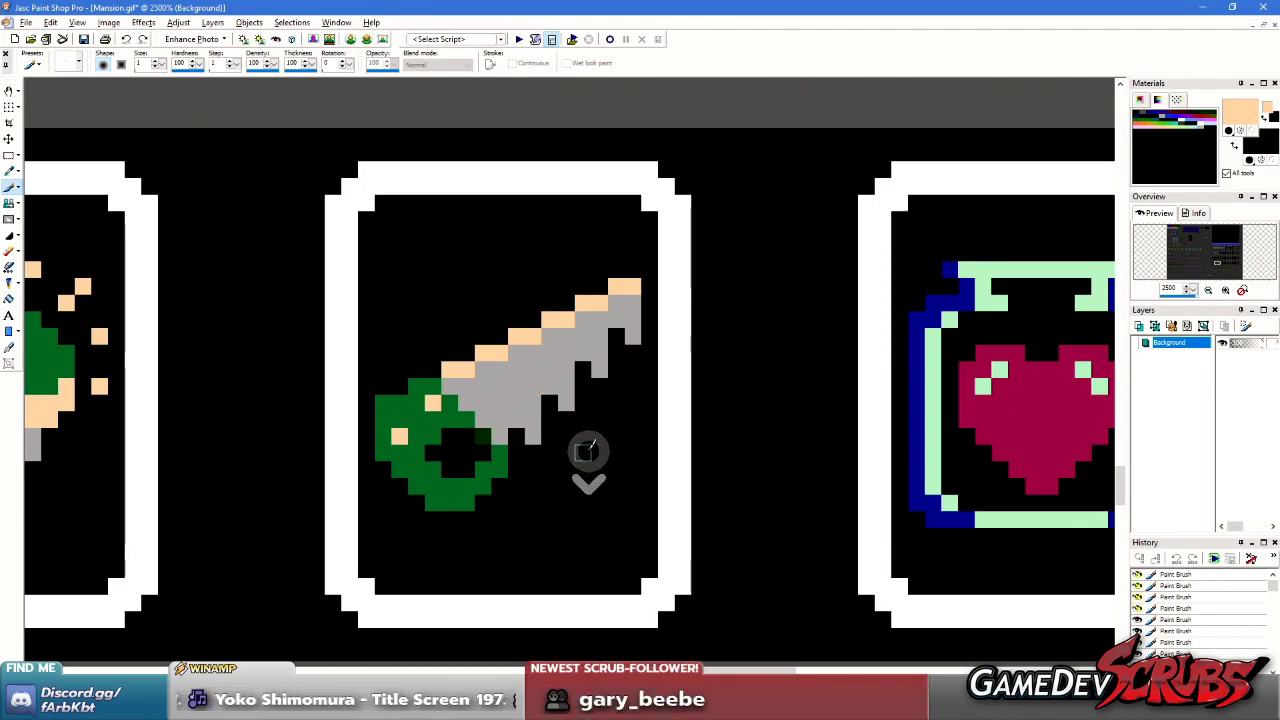
# - Recolor the dark green pixel beside the hole in the saw's handle with the handle's sampled brighter green
pyautogui.scroll(-3, 589, 449)
pyautogui.scroll(1, 566, 378)
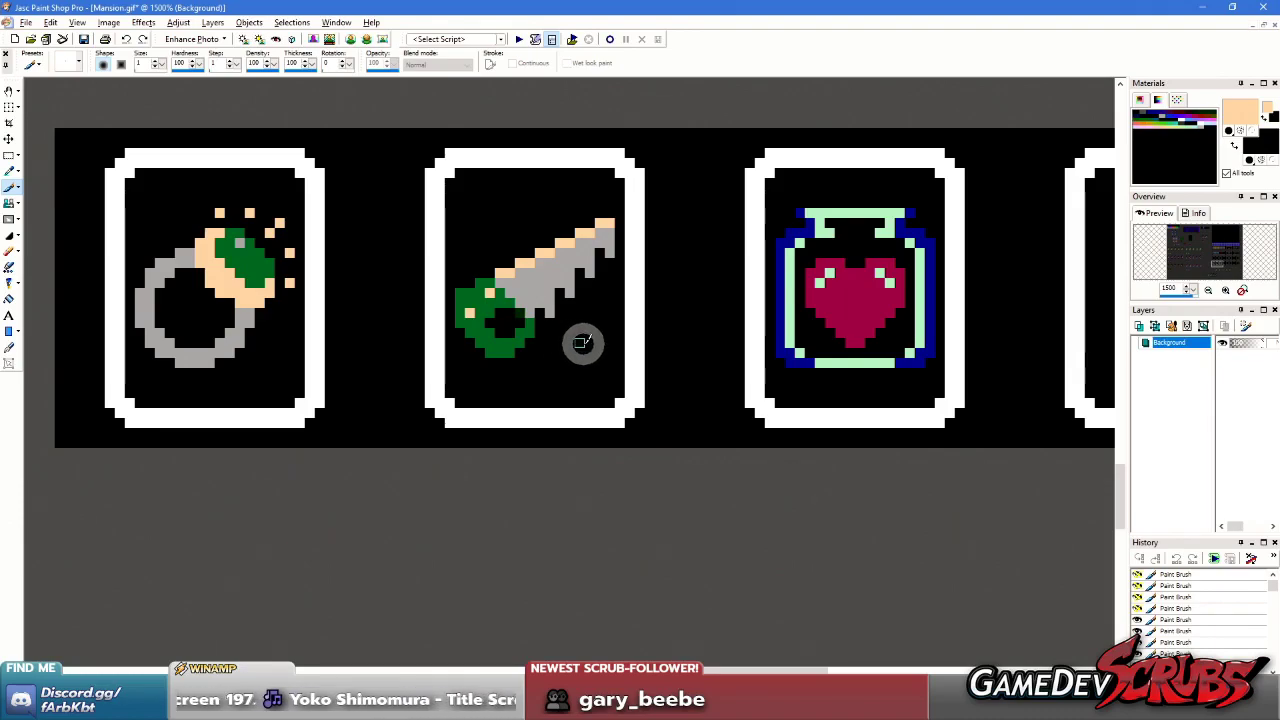
pyautogui.scroll(1, 571, 338)
pyautogui.scroll(-1, 578, 342)
pyautogui.scroll(-1, 590, 360)
pyautogui.scroll(-1, 590, 368)
pyautogui.scroll(2, 550, 370)
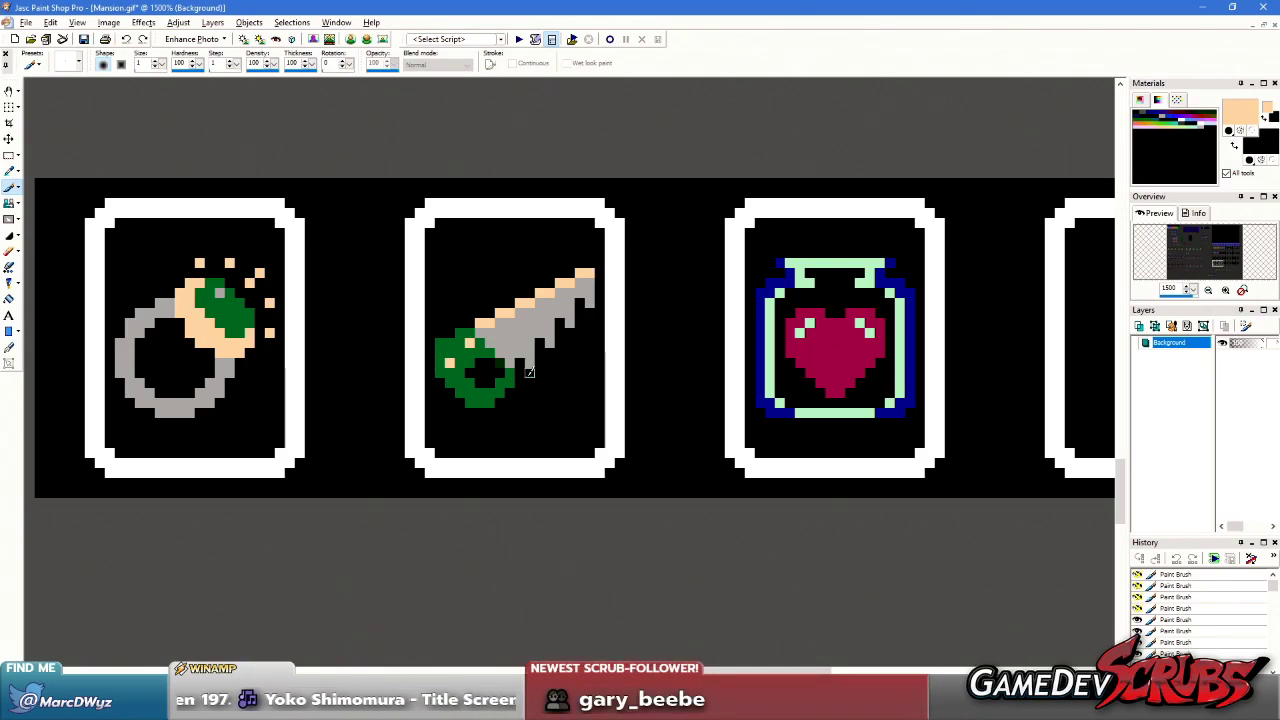
pyautogui.scroll(4, 530, 372)
pyautogui.keyDown('ctrl'); pyautogui.click(600, 305); pyautogui.keyUp('ctrl')
pyautogui.click(652, 333)
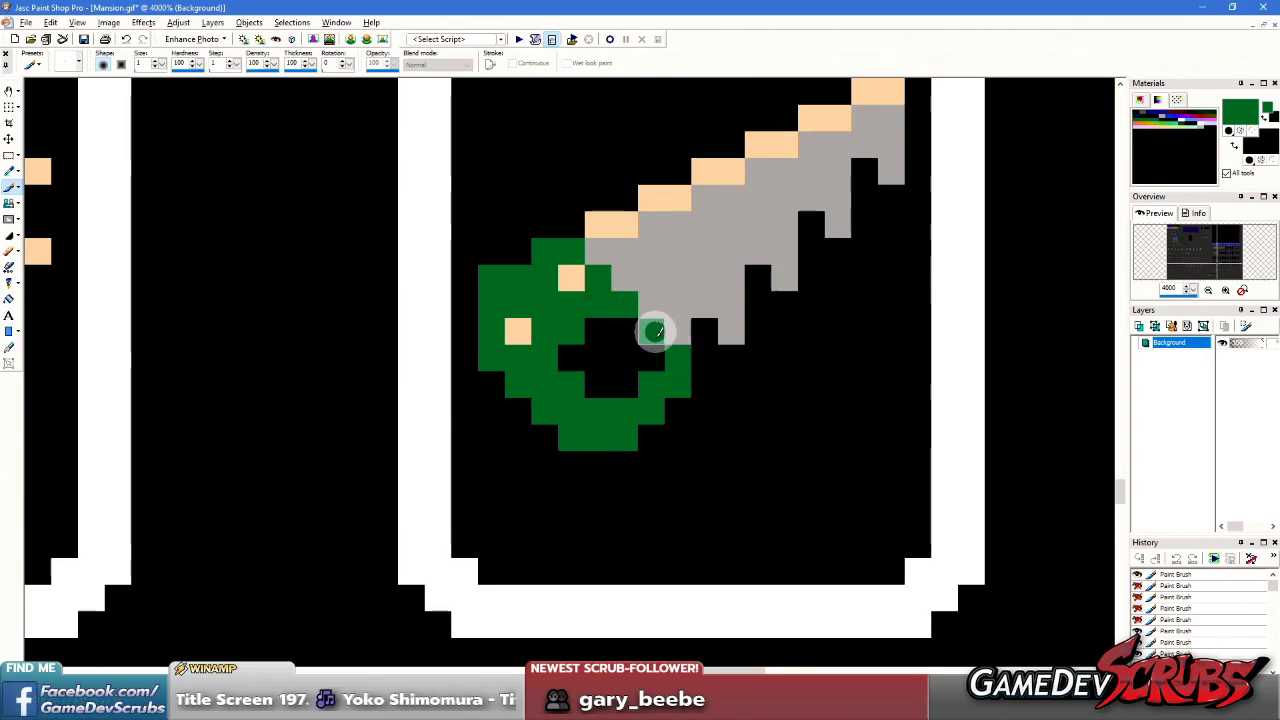
# - Compare the retouched saw with the loose item sprites and the other filled slots, and undo the stray brush stroke
pyautogui.scroll(-3, 686, 406)
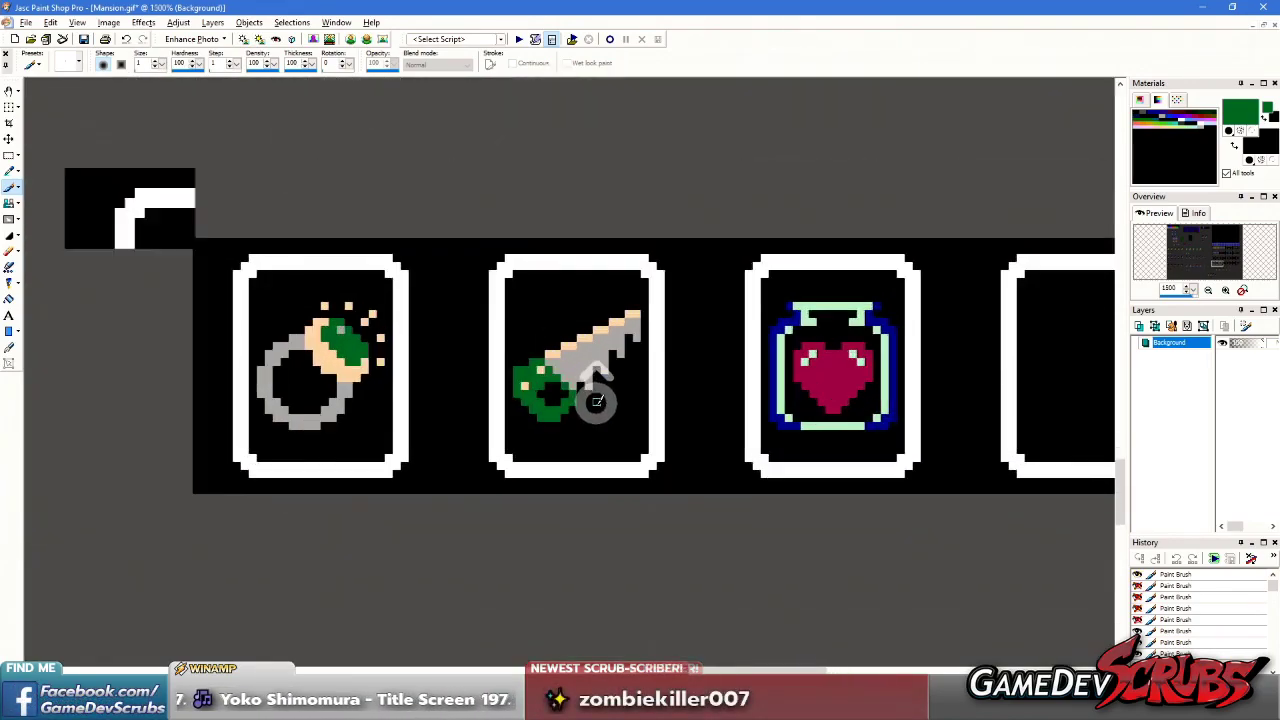
pyautogui.scroll(-2, 596, 402)
pyautogui.scroll(2, 486, 343)
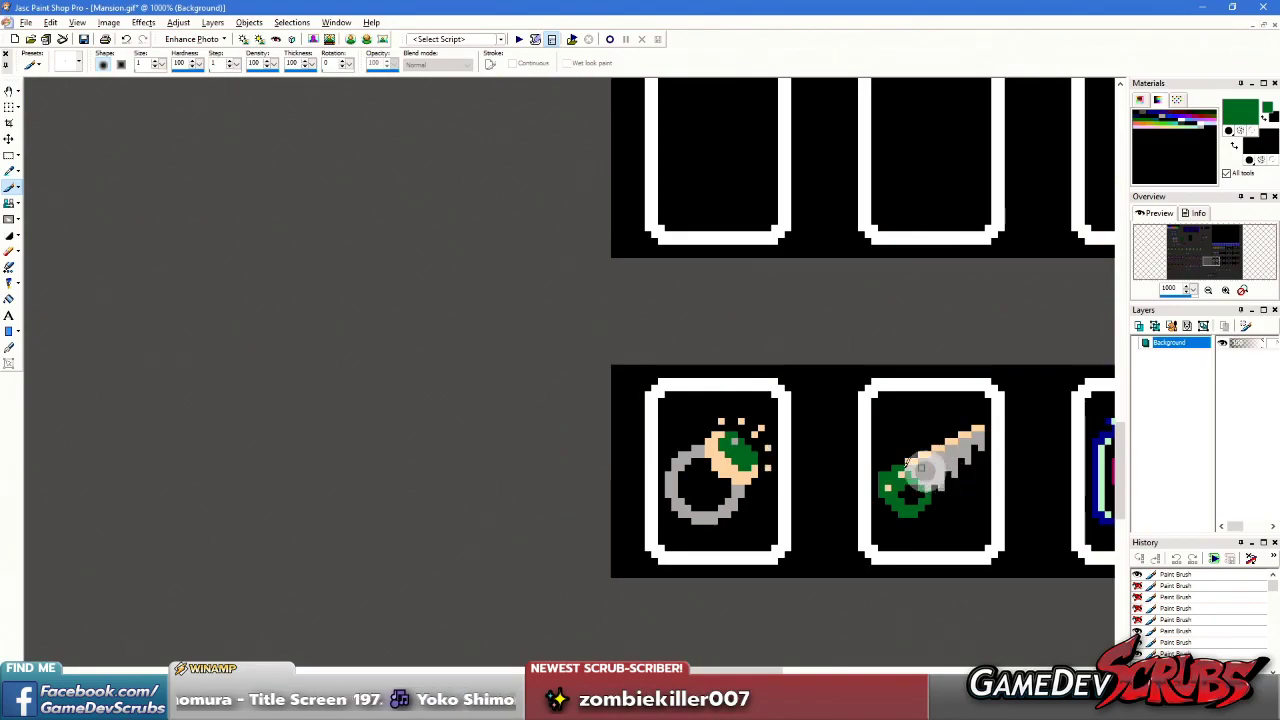
pyautogui.scroll(-2, 920, 468)
pyautogui.scroll(2, 457, 477)
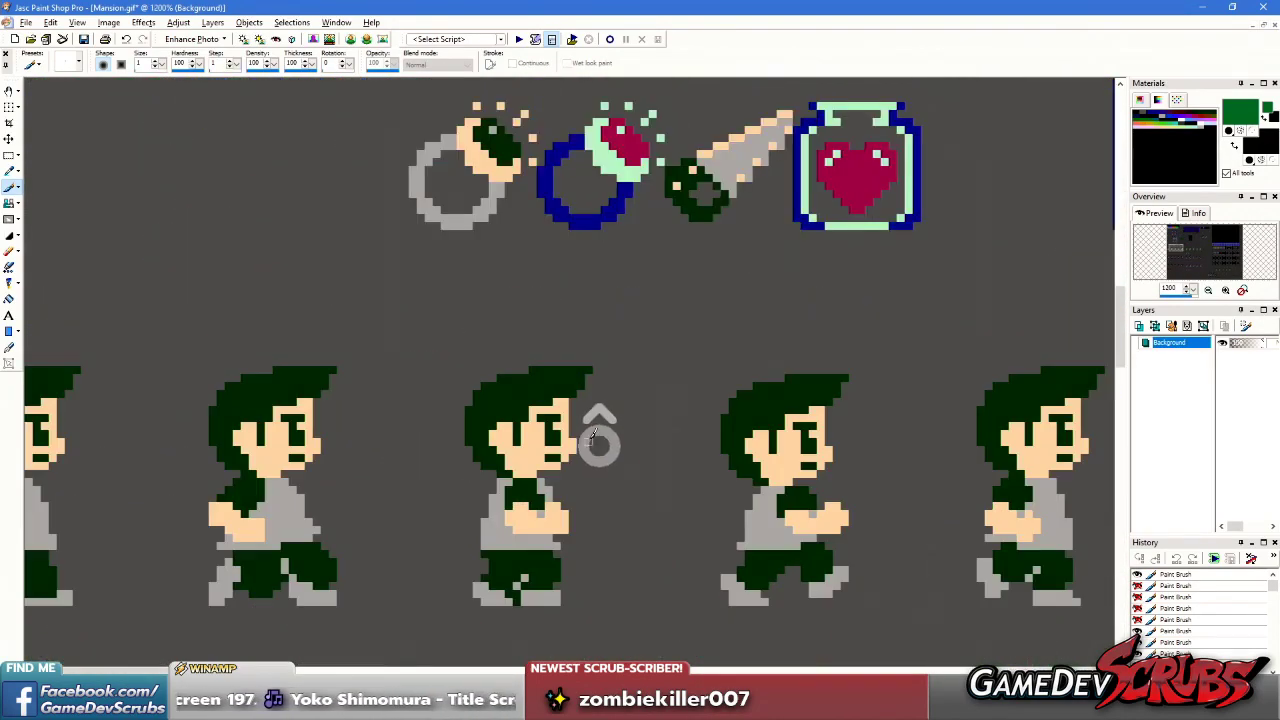
pyautogui.scroll(-2, 598, 432)
pyautogui.scroll(1, 737, 366)
pyautogui.scroll(-2, 803, 460)
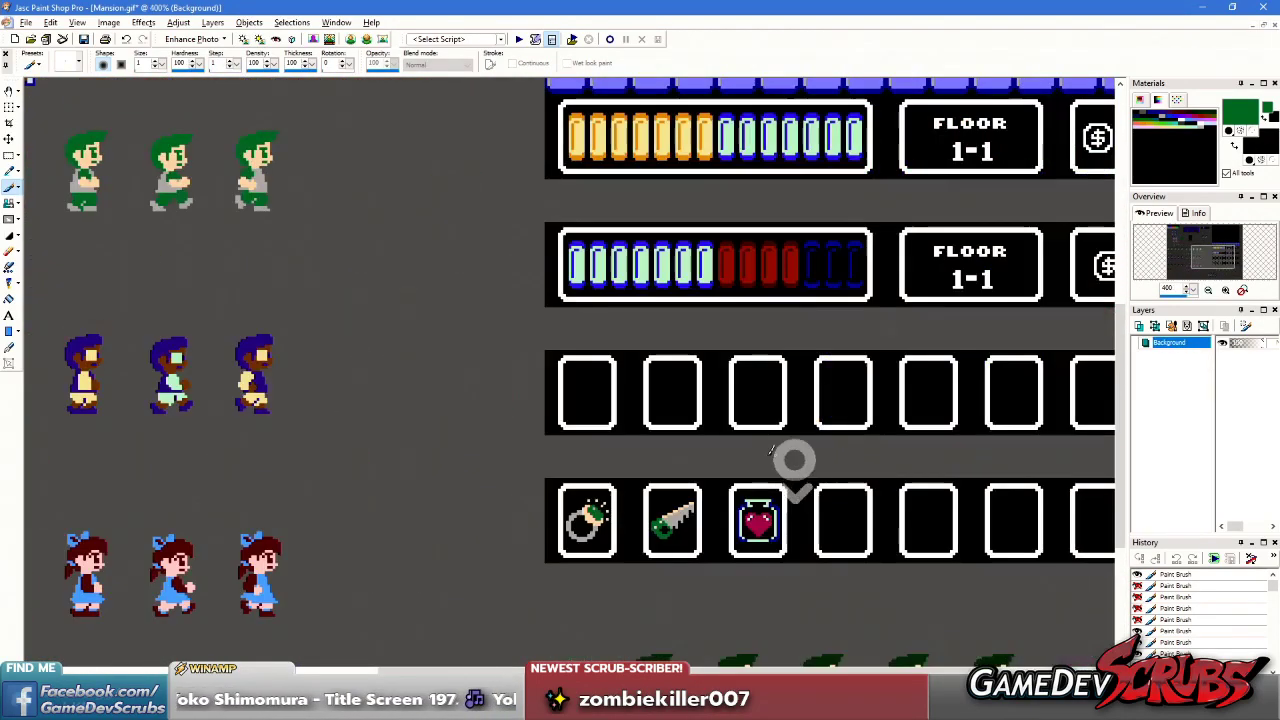
pyautogui.scroll(6, 803, 460)
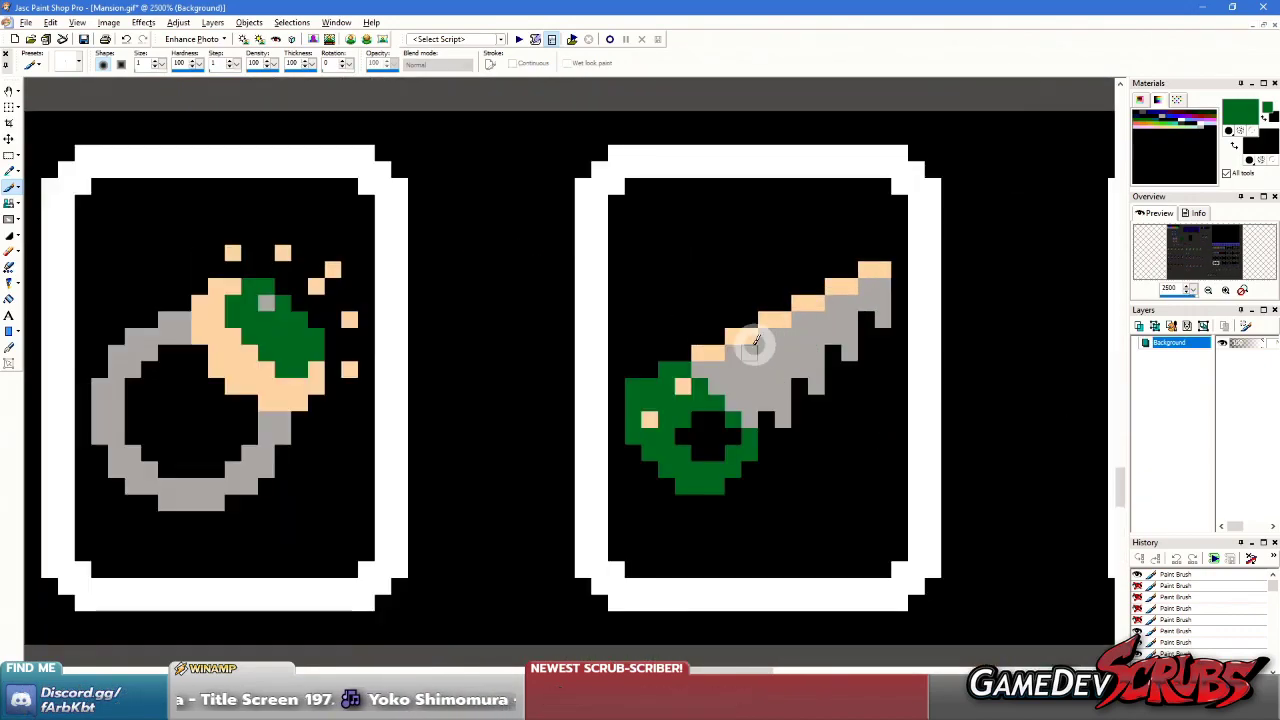
pyautogui.scroll(-4, 753, 352)
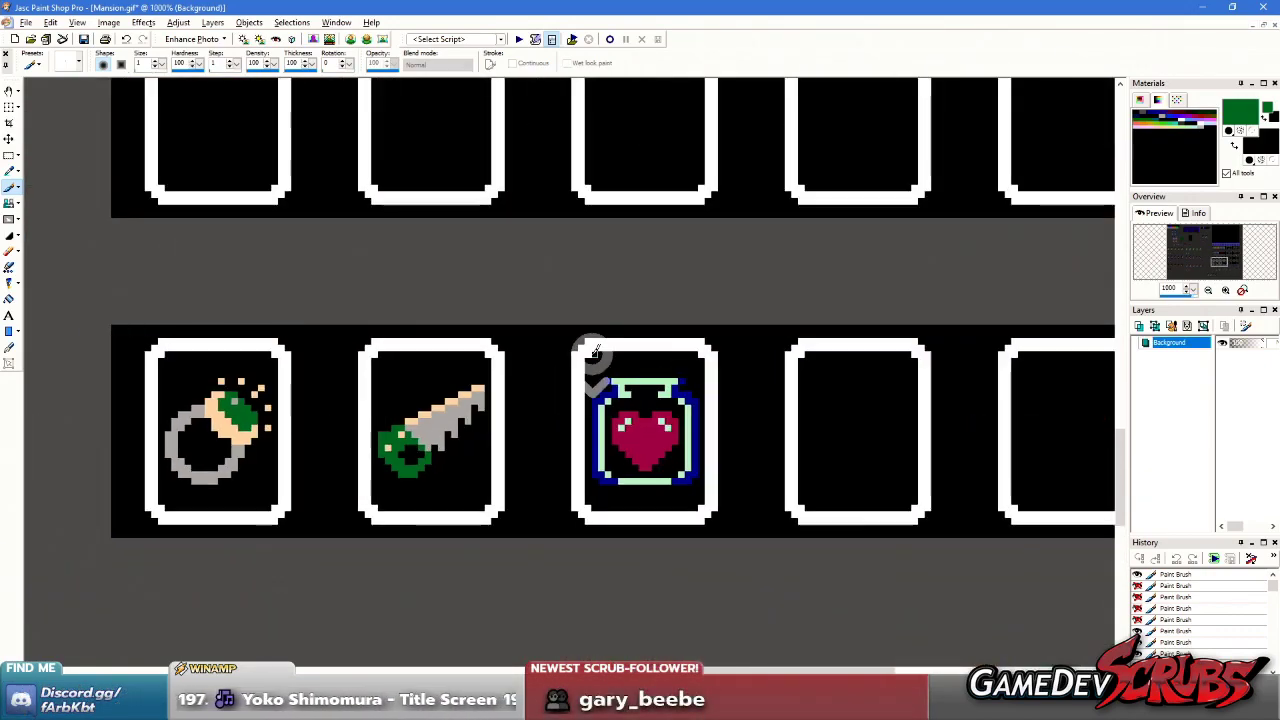
pyautogui.moveTo(98, 302)
pyautogui.mouseDown()
pyautogui.moveTo(507, 562)
pyautogui.moveTo(166, 269)
pyautogui.moveTo(23, 297)
pyautogui.mouseUp()
pyautogui.hotkey('ctrl', 'z')
# - Copy the last walking frame of the bright-green-haired boy and paste it transparently beside the filled item row
pyautogui.scroll(-3, 314, 360)
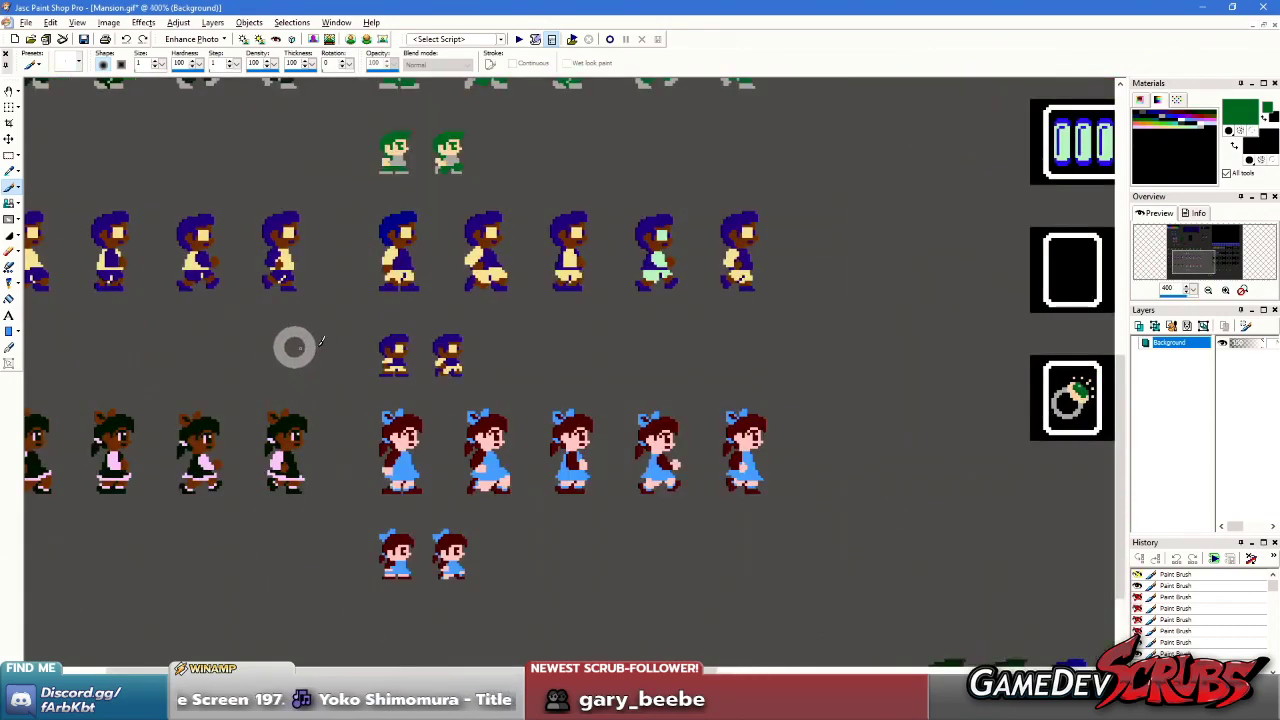
pyautogui.press('s')
pyautogui.scroll(-2, 340, 330)
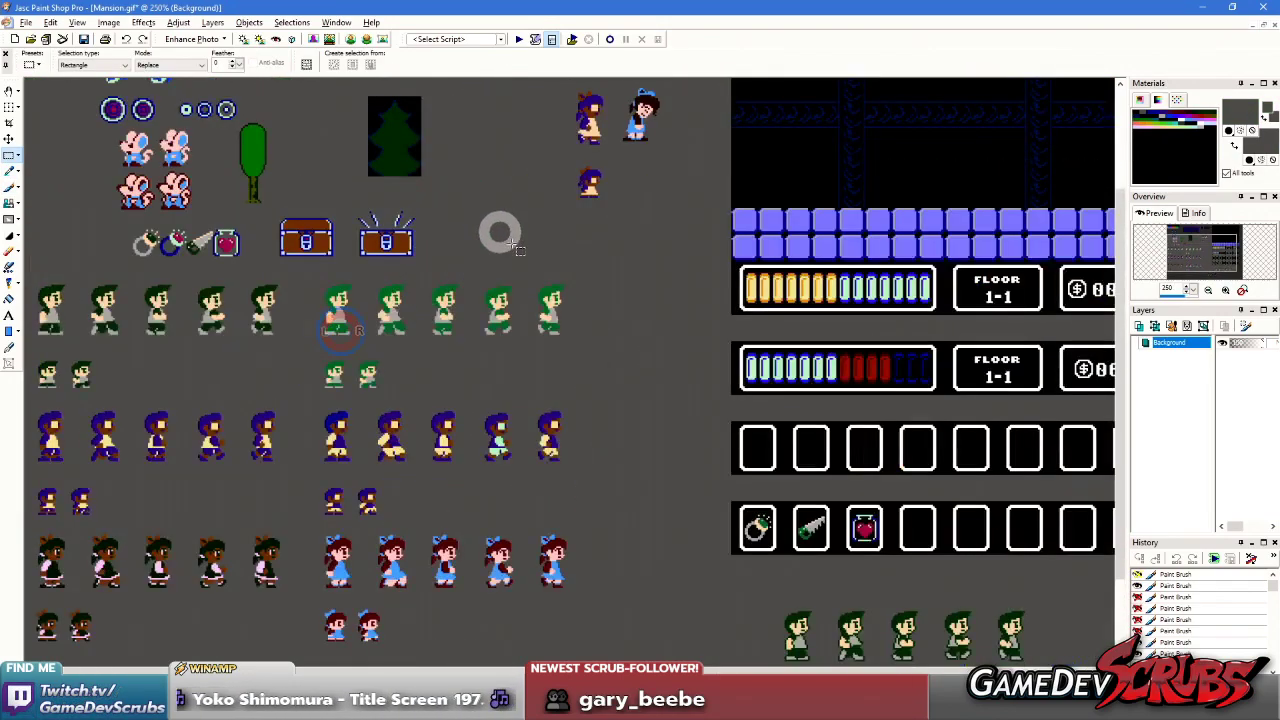
pyautogui.moveTo(531, 272); pyautogui.dragTo(597, 355)
pyautogui.hotkey('ctrl', 'c')
pyautogui.hotkey('ctrl', 'shift', 'e')
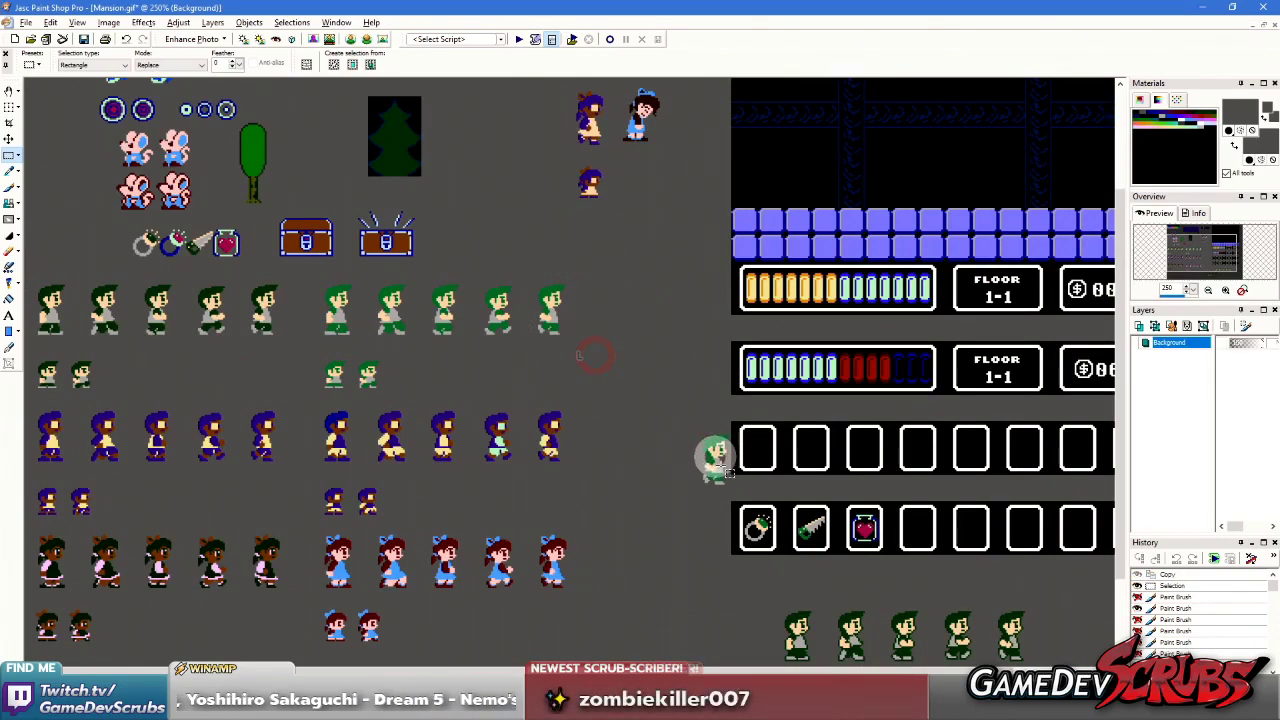
pyautogui.click(704, 525)
# - Move the pasted boy closer to the ring's slot, nudge him one pixel down, and clear the selection
pyautogui.scroll(4, 704, 525)
pyautogui.scroll(3, 488, 310)
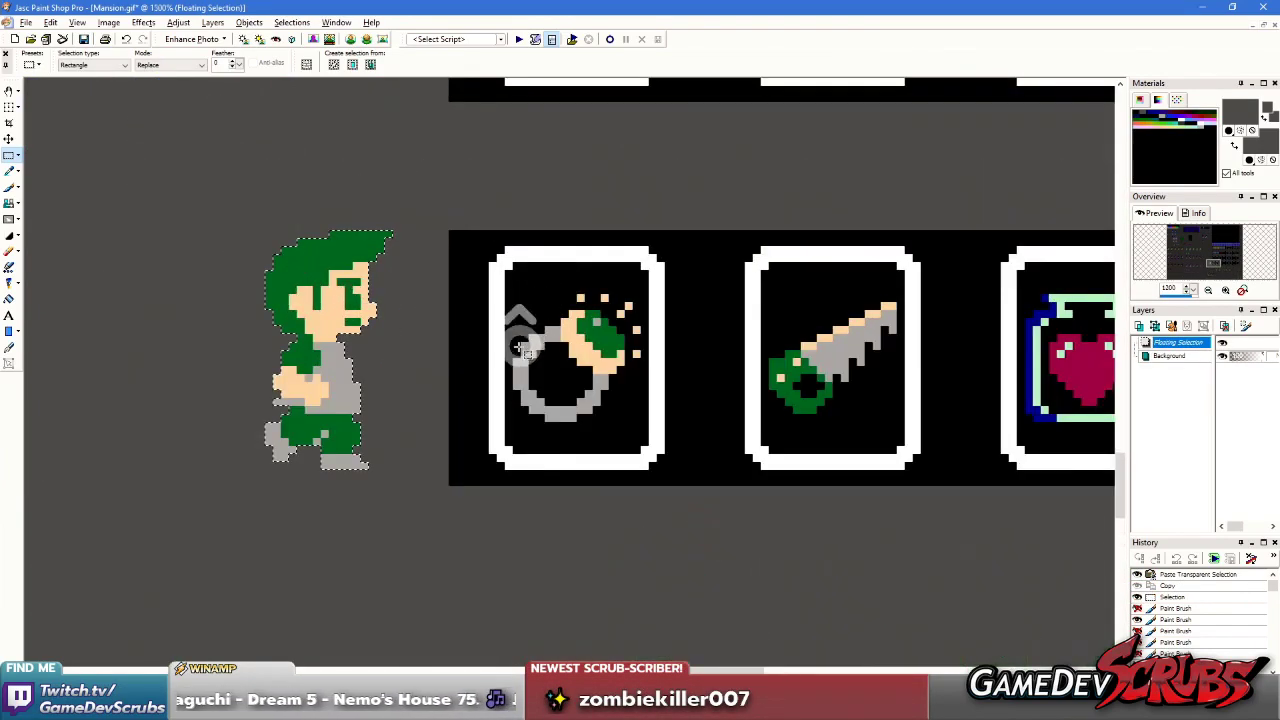
pyautogui.moveTo(352, 328); pyautogui.dragTo(372, 328)
pyautogui.hotkey('ctrl', 'd')
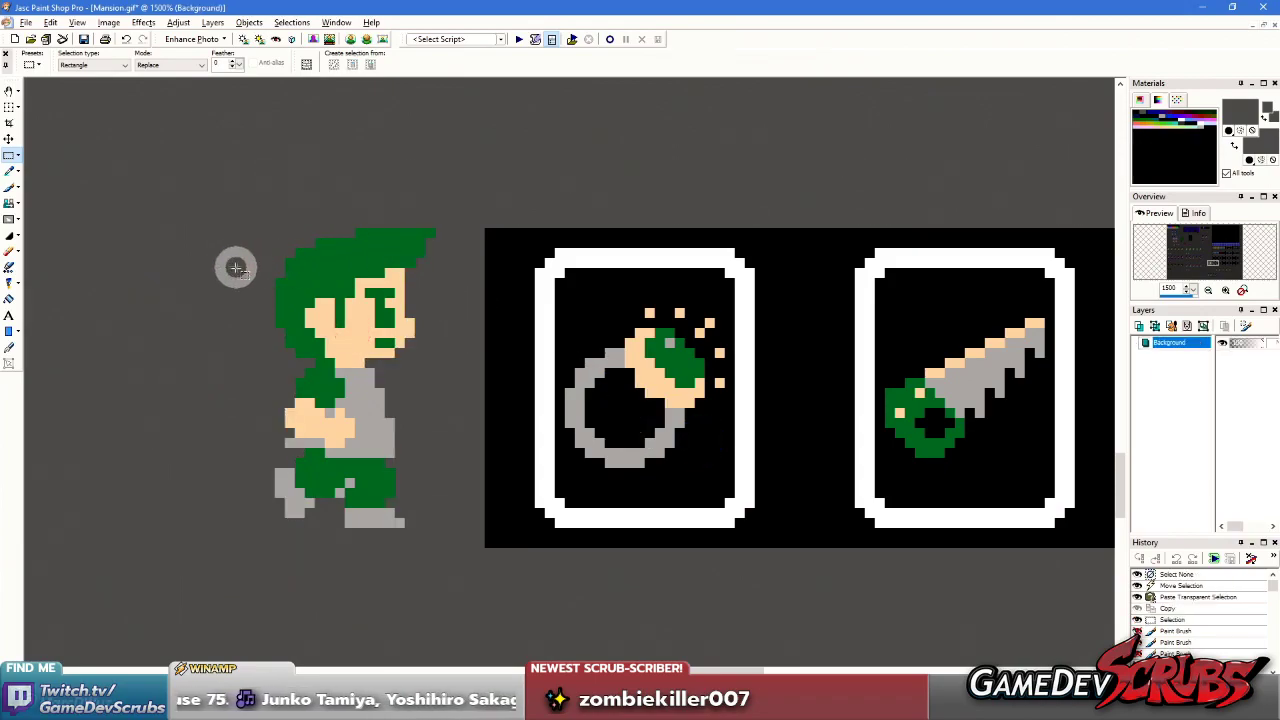
pyautogui.moveTo(406, 534); pyautogui.dragTo(446, 586)
pyautogui.click(393, 457)
pyautogui.rightClick(664, 466)
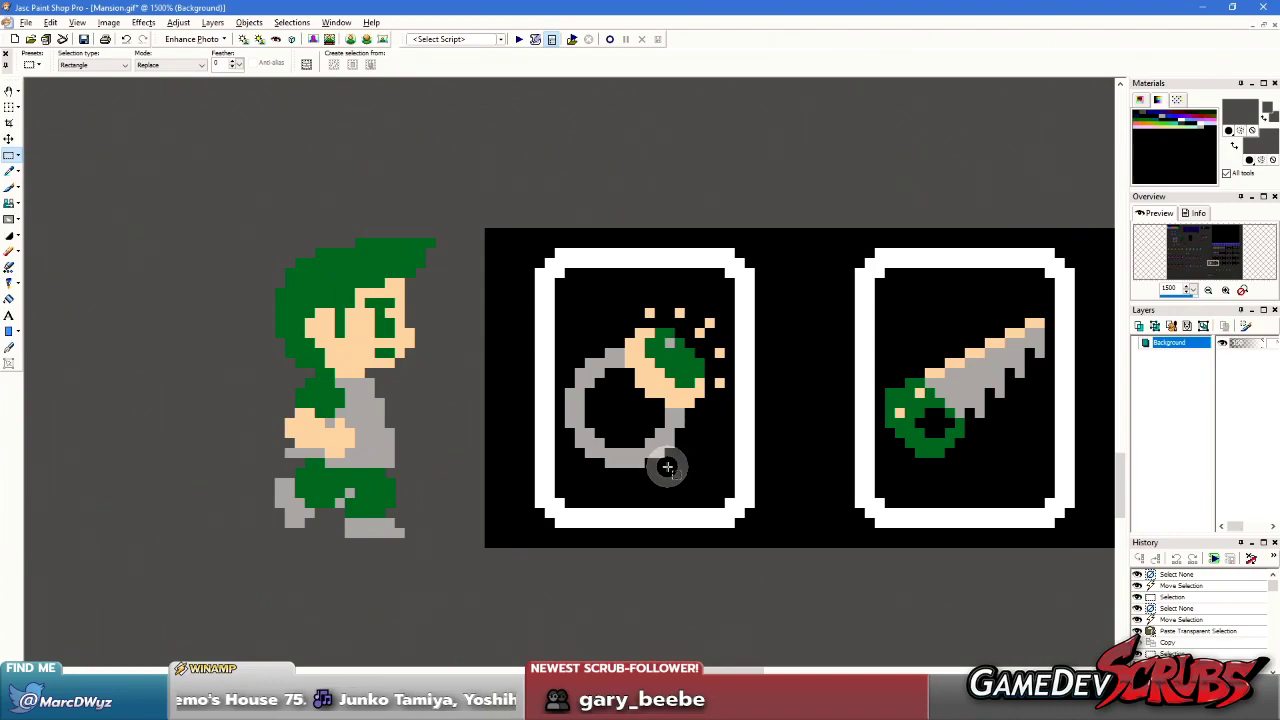
# - Marquee the heart jar's slot in the filled item row
pyautogui.scroll(-2, 650, 440)
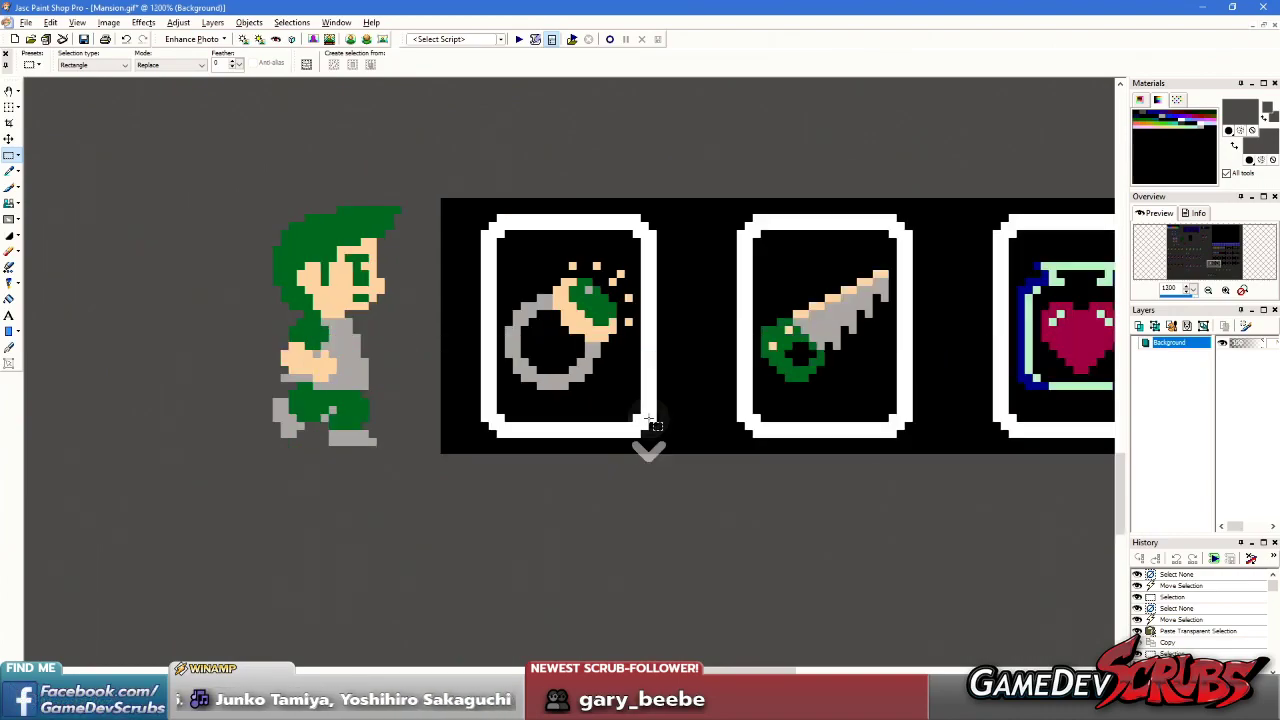
pyautogui.moveTo(831, 207); pyautogui.dragTo(1040, 482)
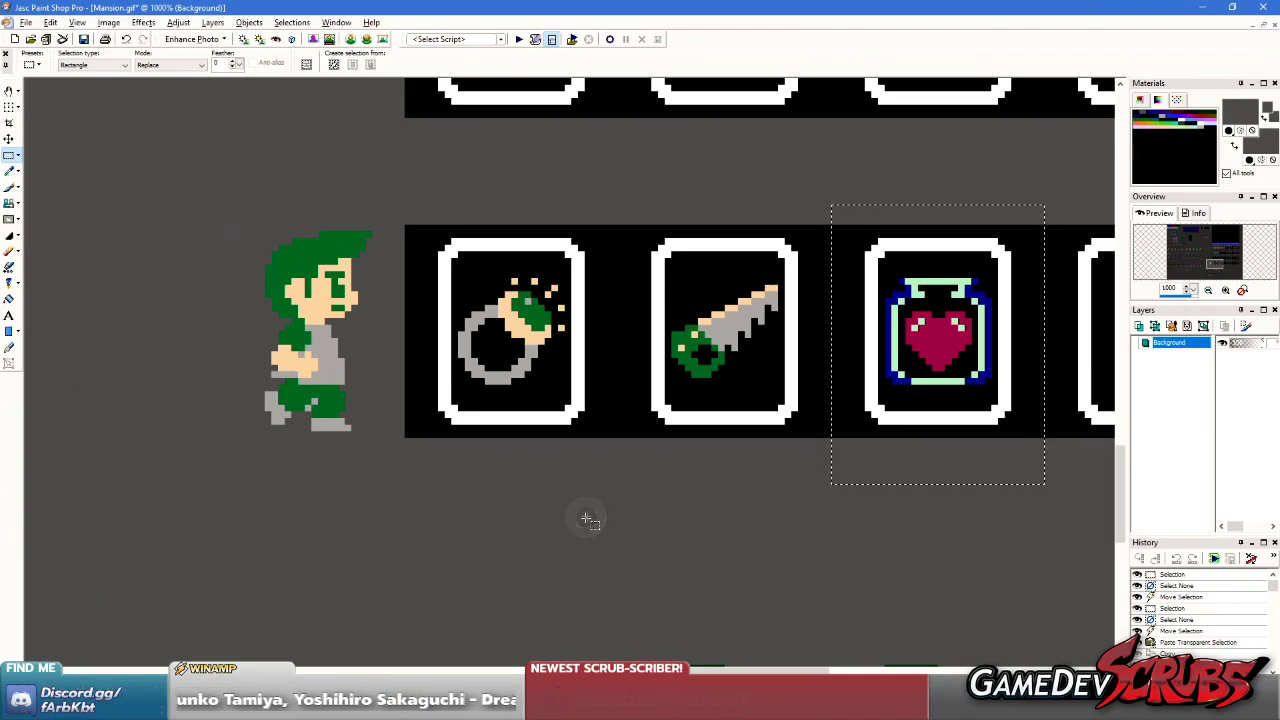
pyautogui.click(507, 398)
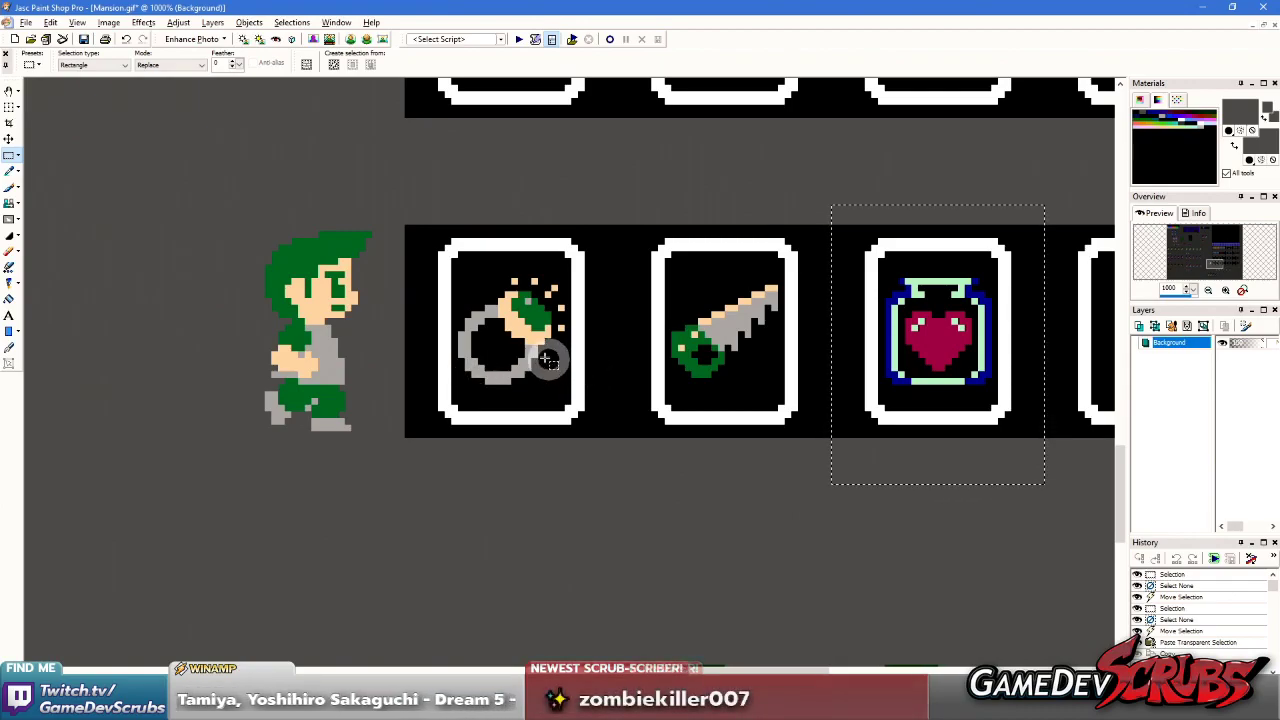
# - Select and delete the pasted boy beside the filled item row, and clear the selection
pyautogui.moveTo(211, 185); pyautogui.dragTo(385, 488)
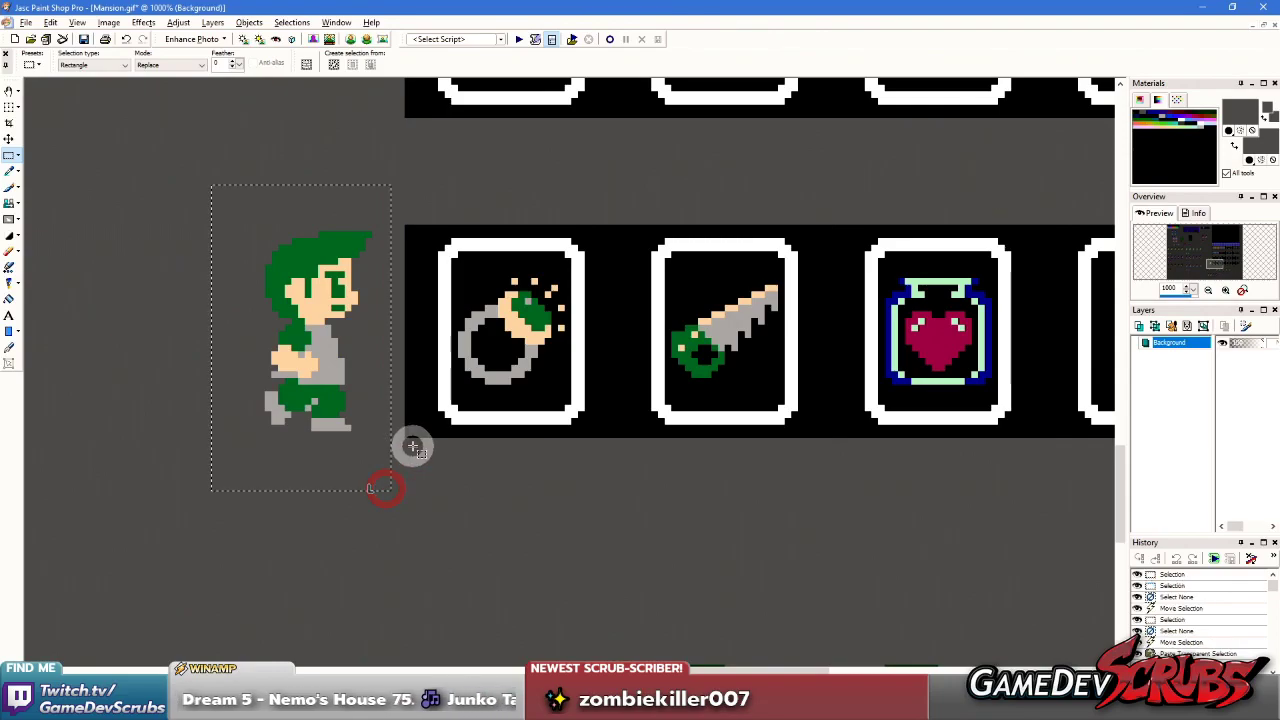
pyautogui.press('Delete')
pyautogui.hotkey('ctrl', 'd')
pyautogui.scroll(-5, 380, 349)
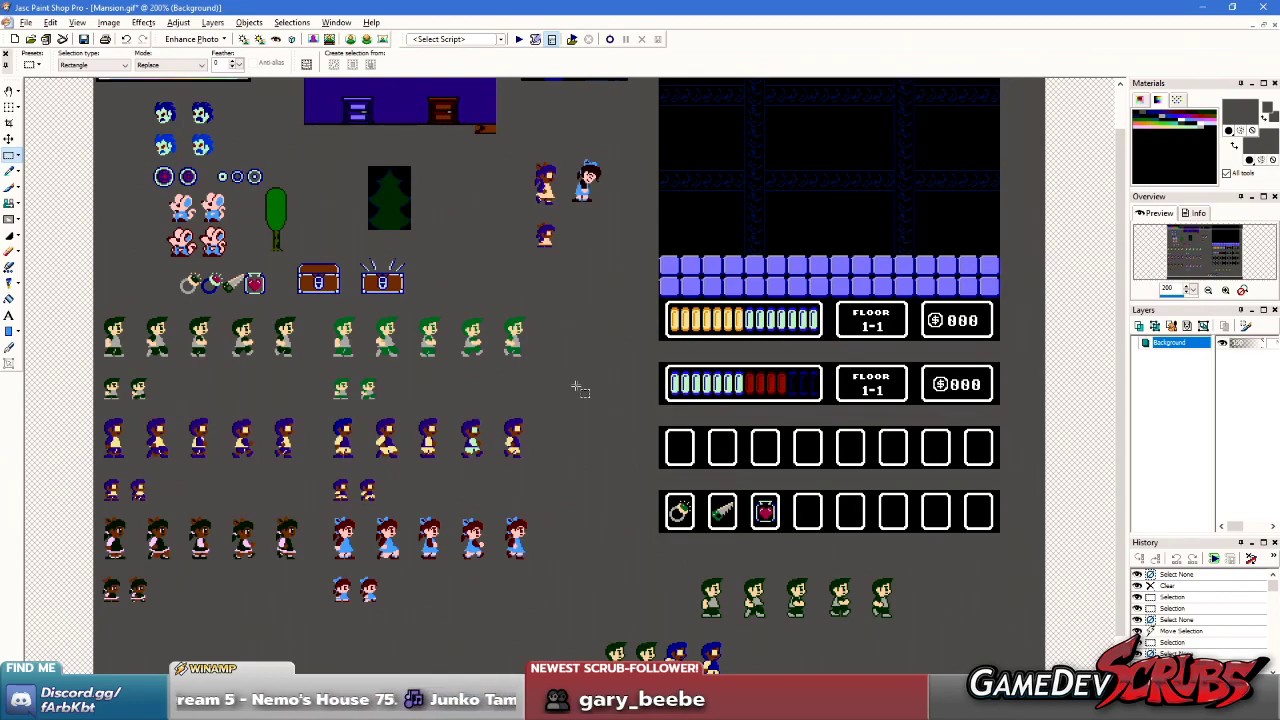
# - Examine the character walking sprites, marquee the five dark-green-haired boy frames for comparison with the bright-green ones, and clear the selection
pyautogui.click(591, 400)
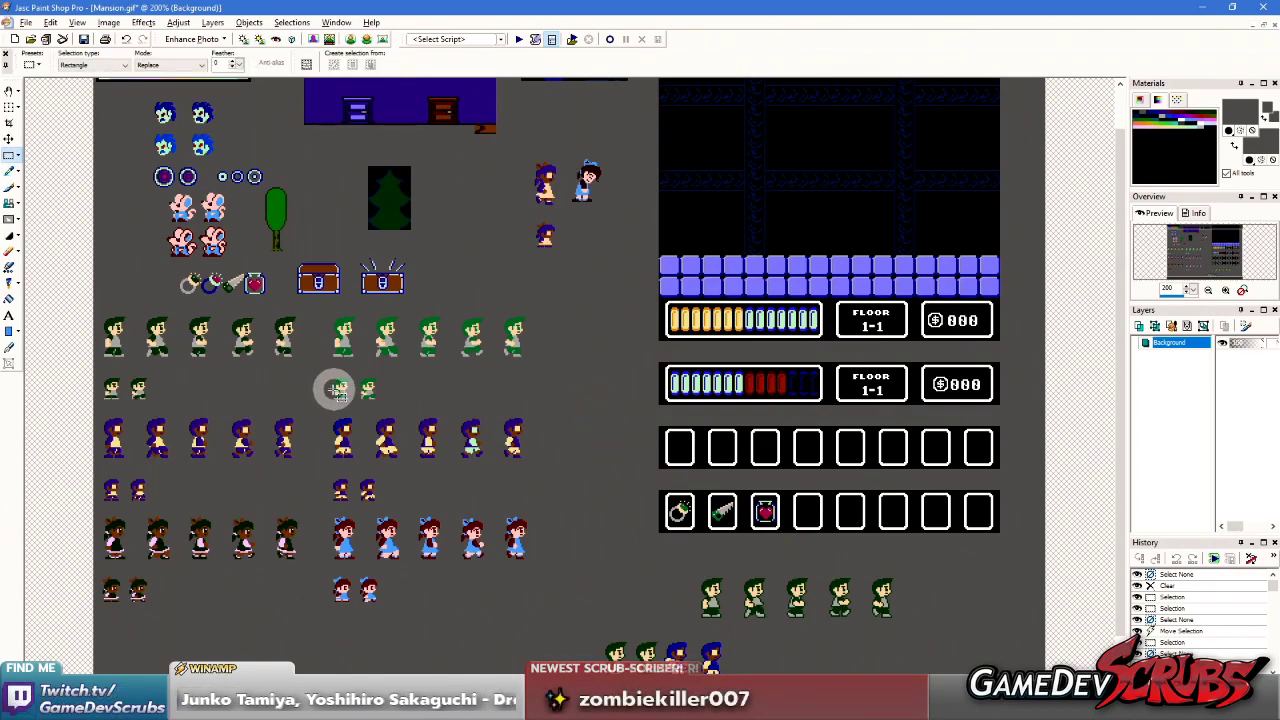
pyautogui.scroll(-2, 329, 390)
pyautogui.scroll(-3, 329, 395)
pyautogui.scroll(2, 309, 366)
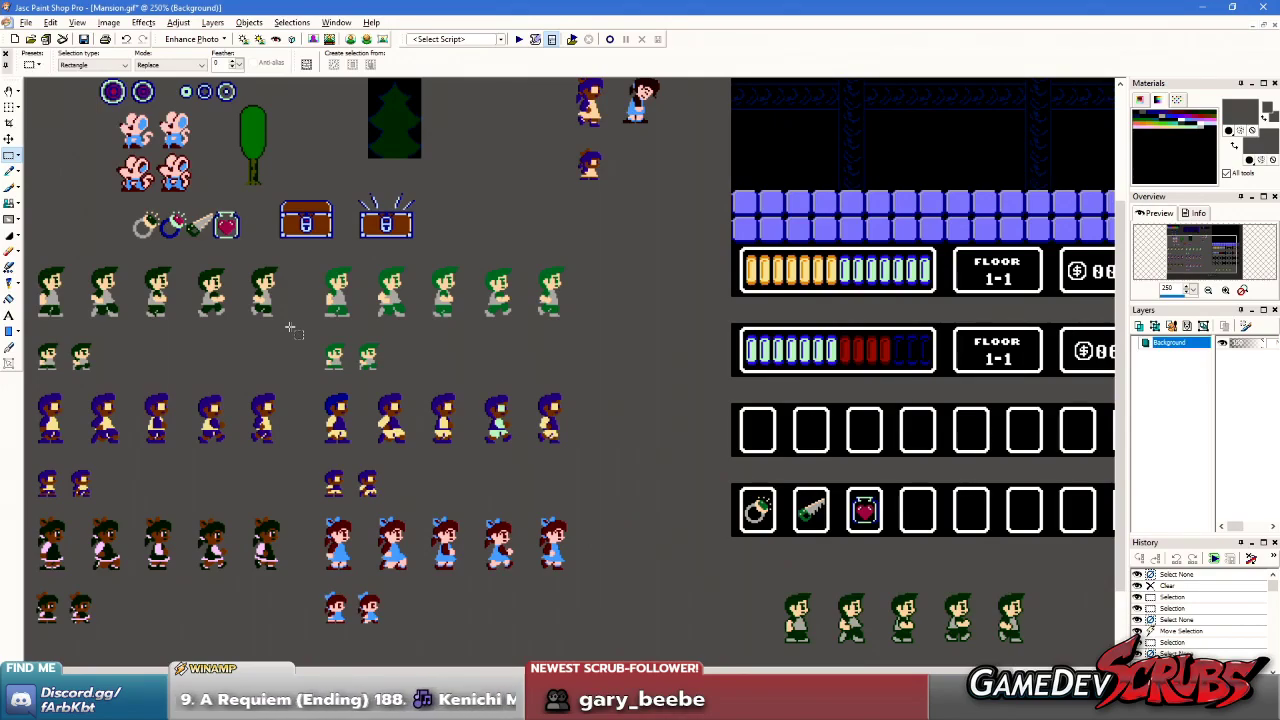
pyautogui.scroll(2, 290, 328)
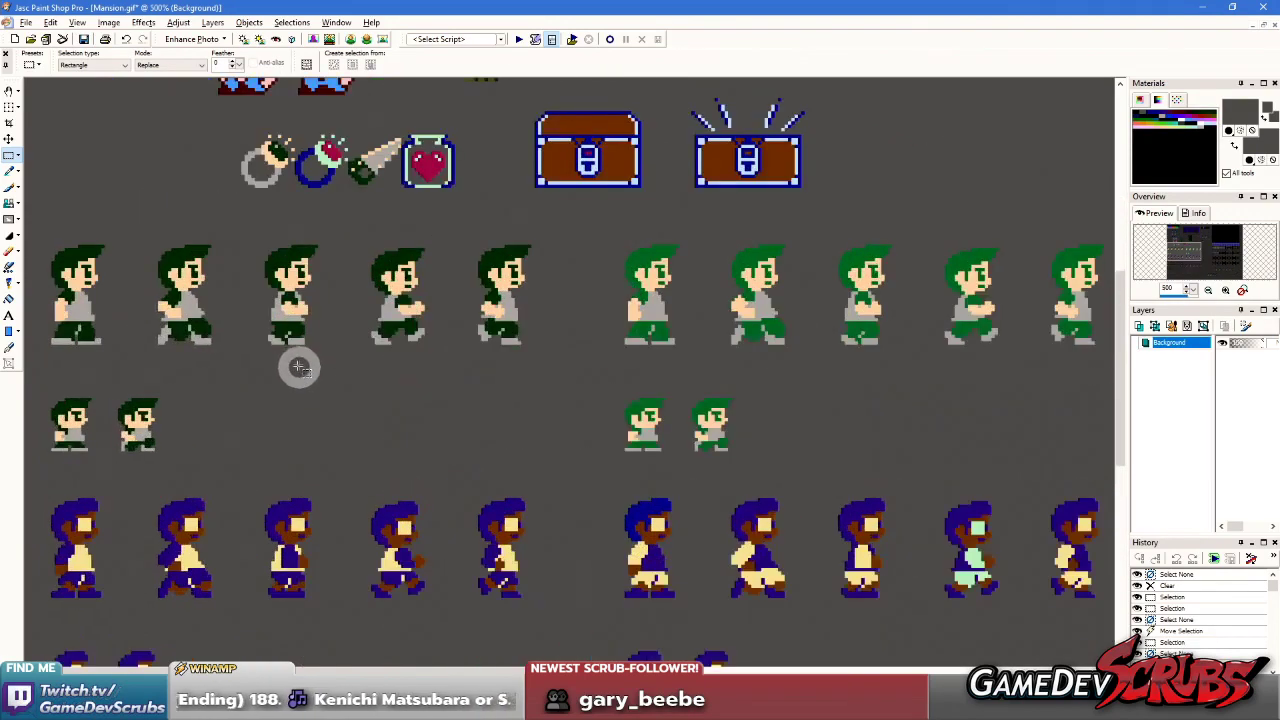
pyautogui.moveTo(557, 229); pyautogui.dragTo(10, 358)
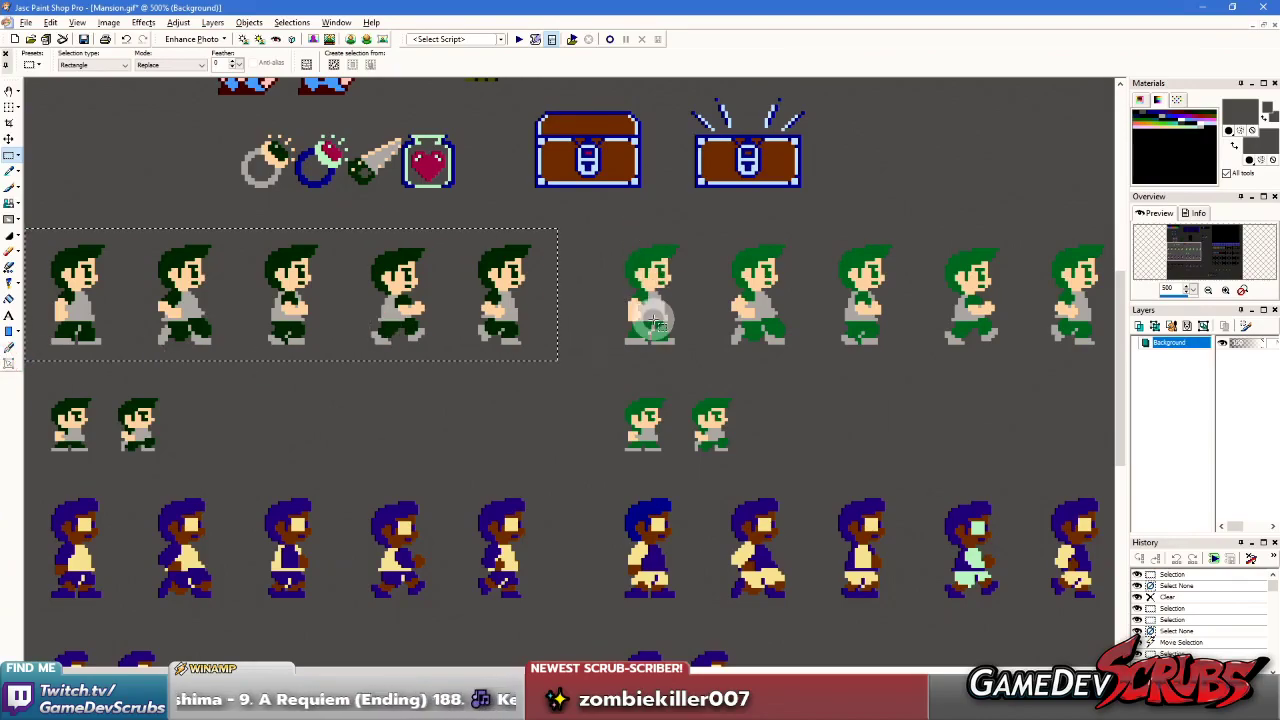
pyautogui.click(598, 309)
pyautogui.scroll(-2, 551, 314)
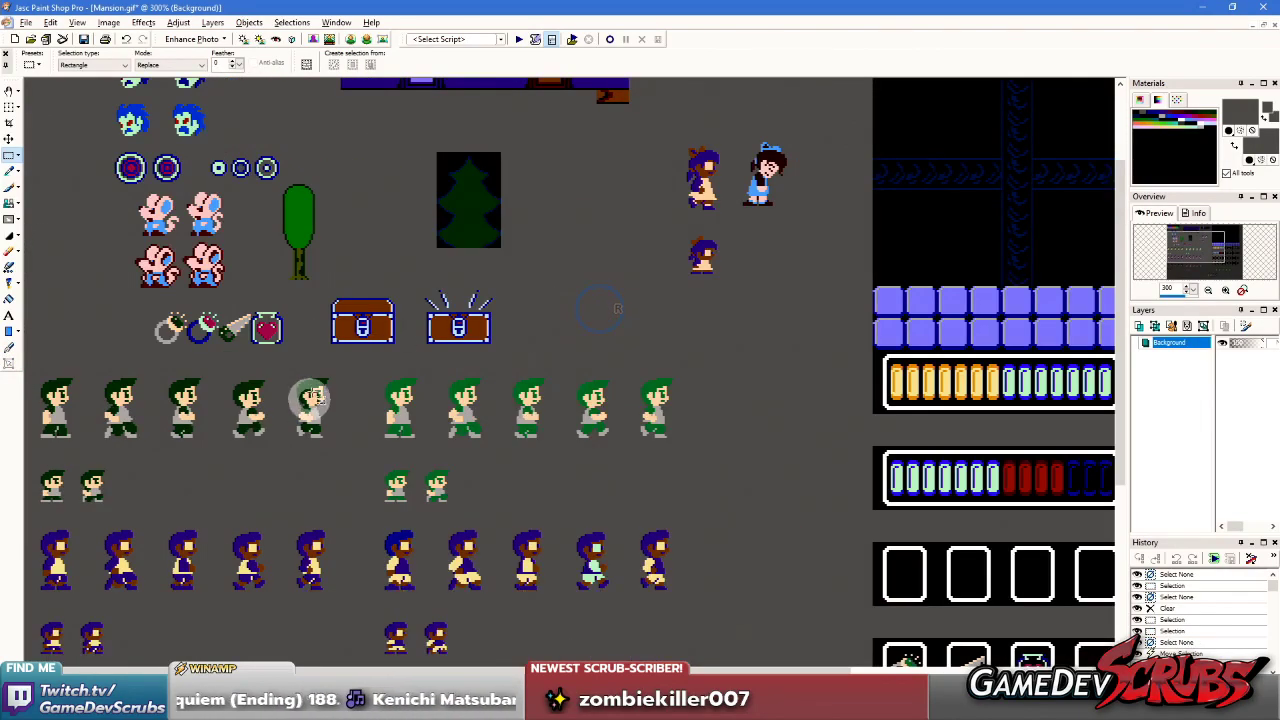
# - Examine the dark-green and bright-green boy frames, the blue-haired heads and the mouse sprites in the sprite sheet
pyautogui.scroll(3, 314, 406)
pyautogui.scroll(-1, 216, 388)
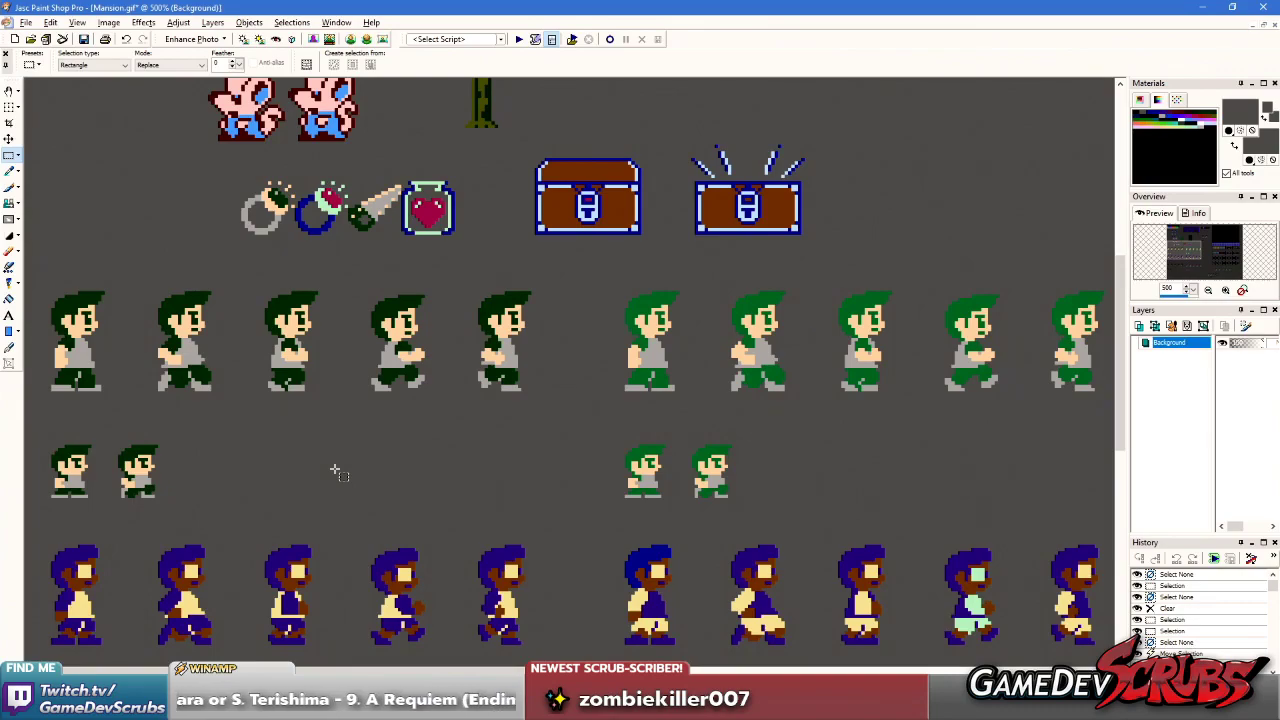
pyautogui.scroll(-2, 340, 465)
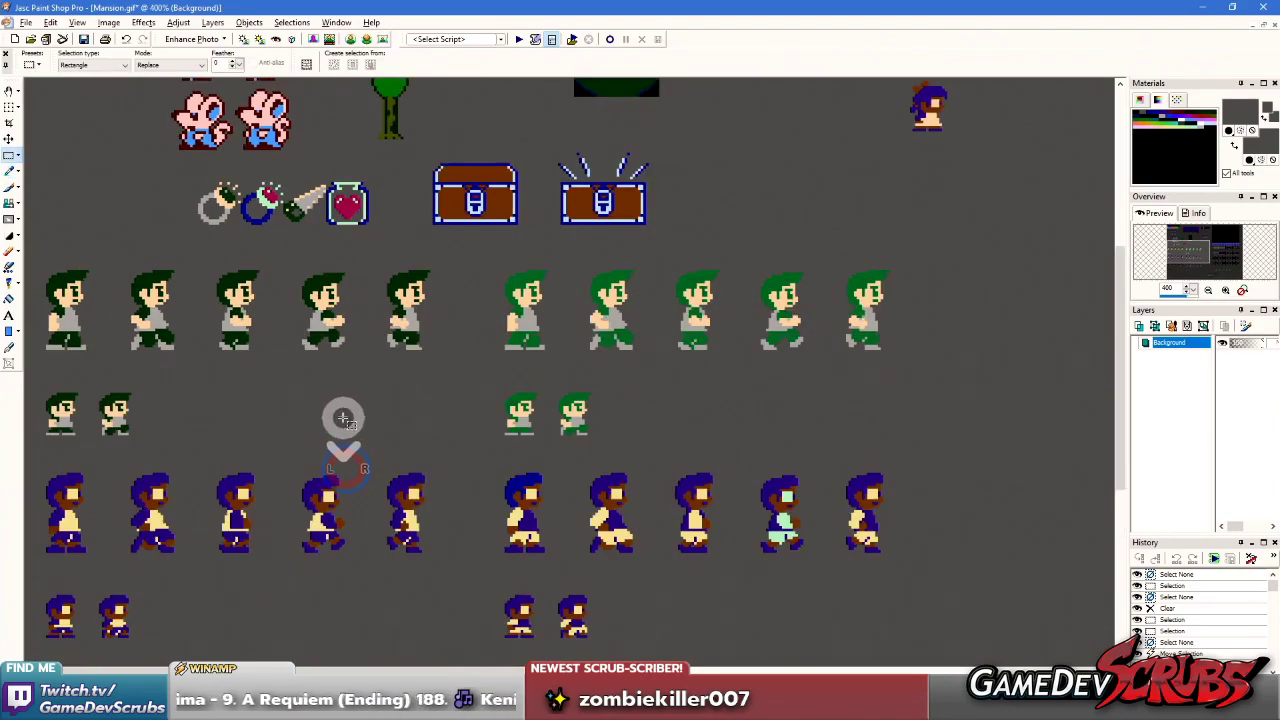
pyautogui.scroll(2, 294, 346)
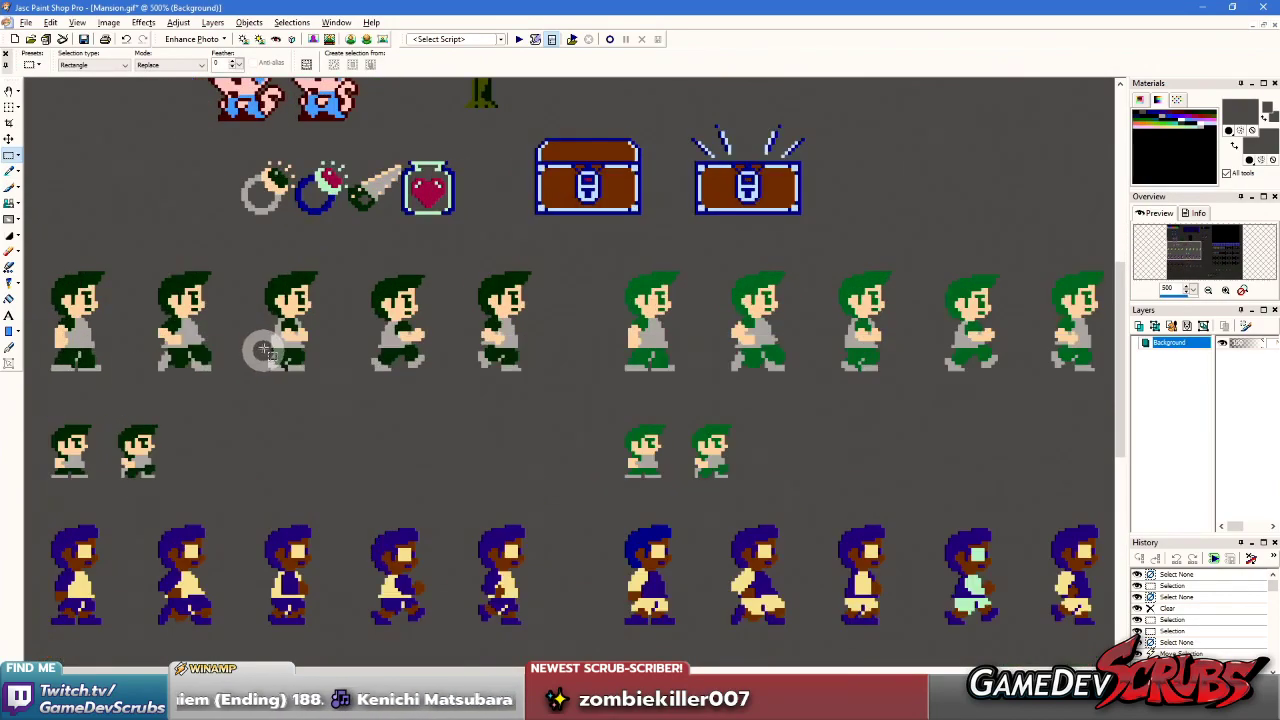
pyautogui.scroll(-2, 263, 349)
pyautogui.scroll(5, 252, 316)
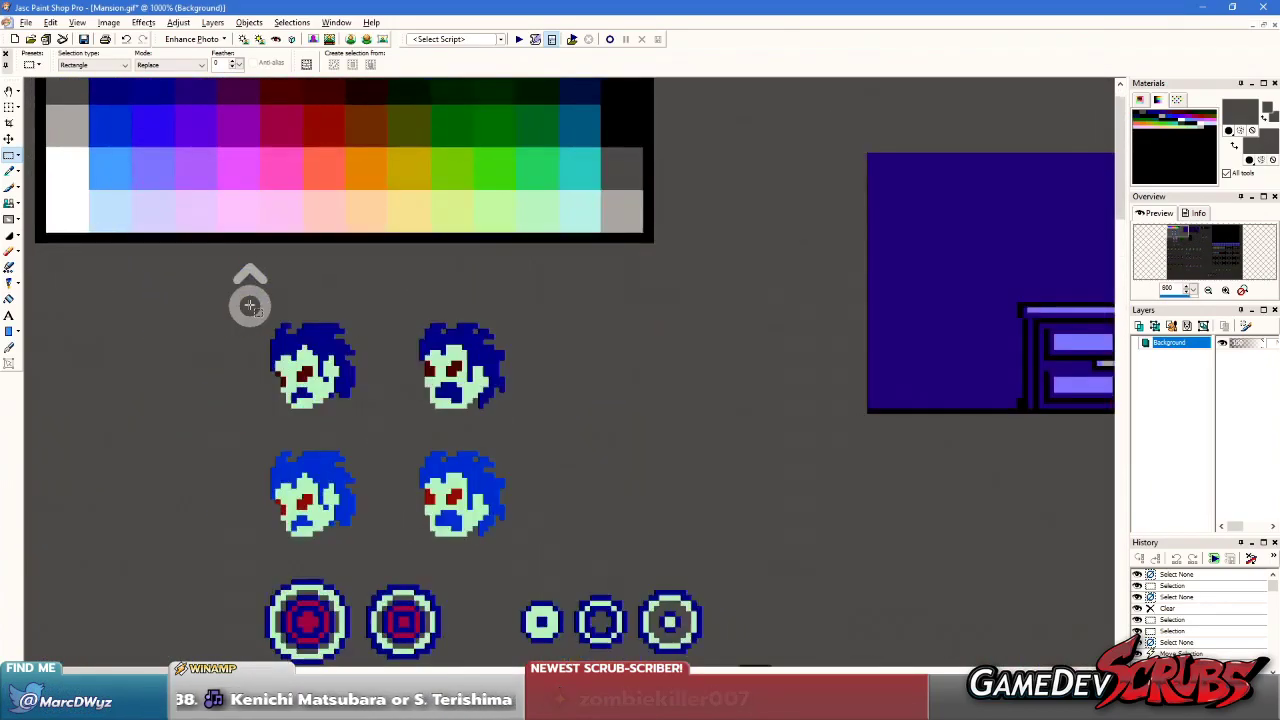
pyautogui.scroll(-2, 249, 296)
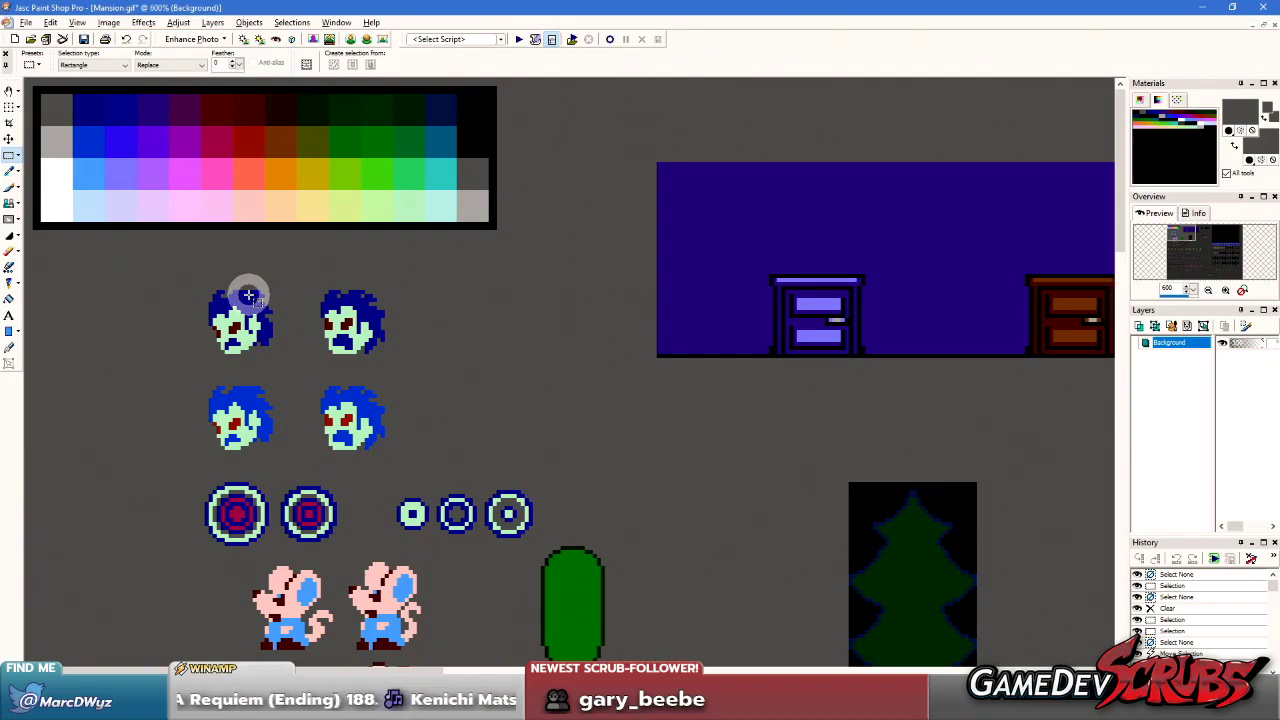
pyautogui.scroll(-3, 240, 300)
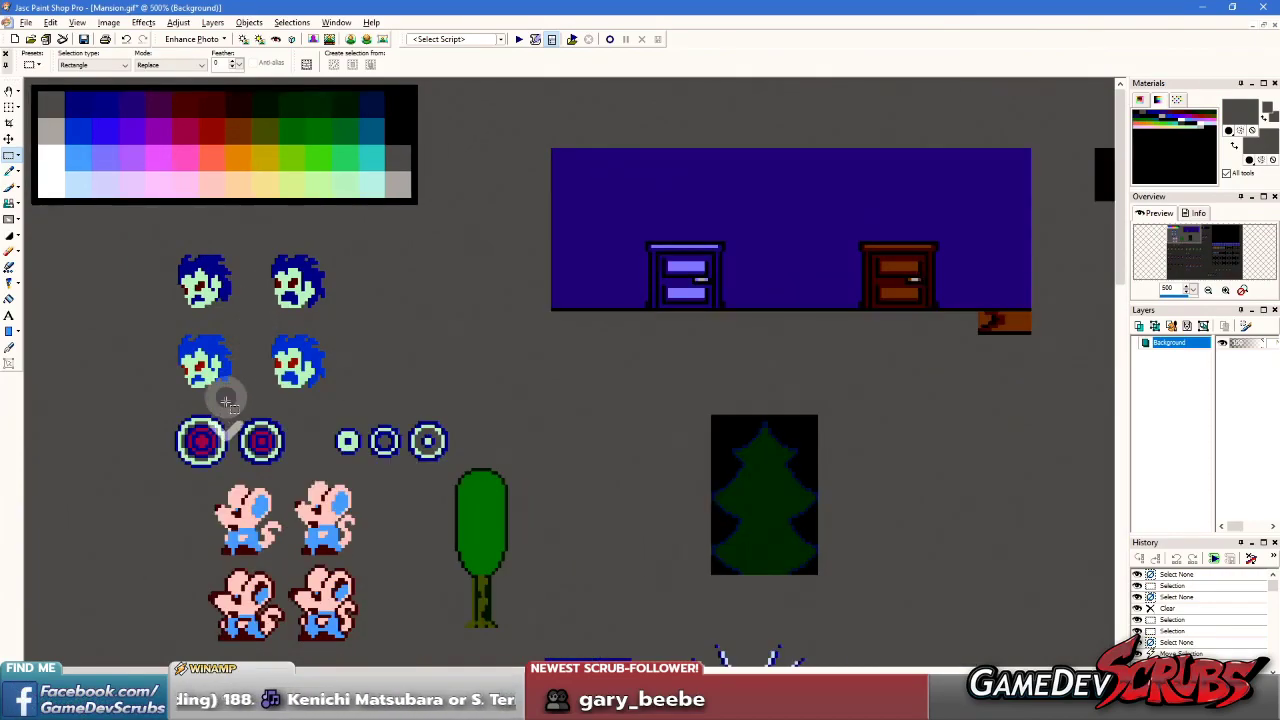
pyautogui.scroll(3, 205, 388)
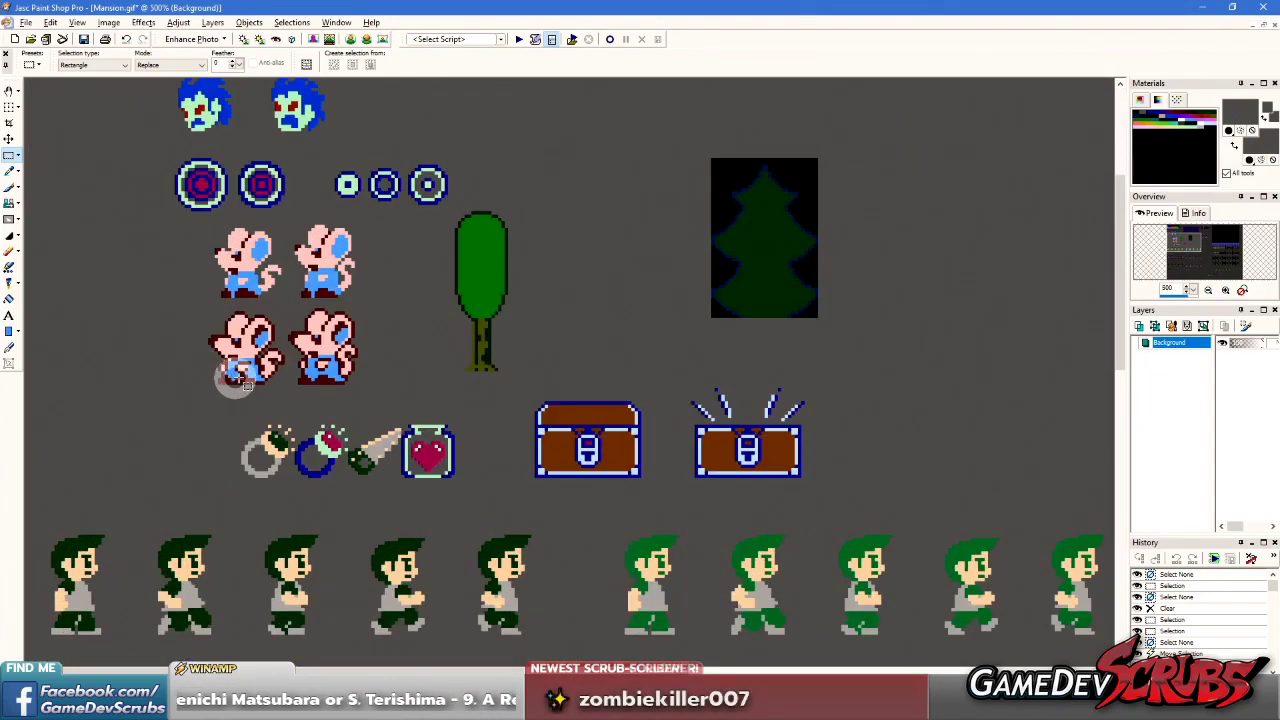
pyautogui.scroll(-1, 335, 450)
pyautogui.scroll(1, 338, 432)
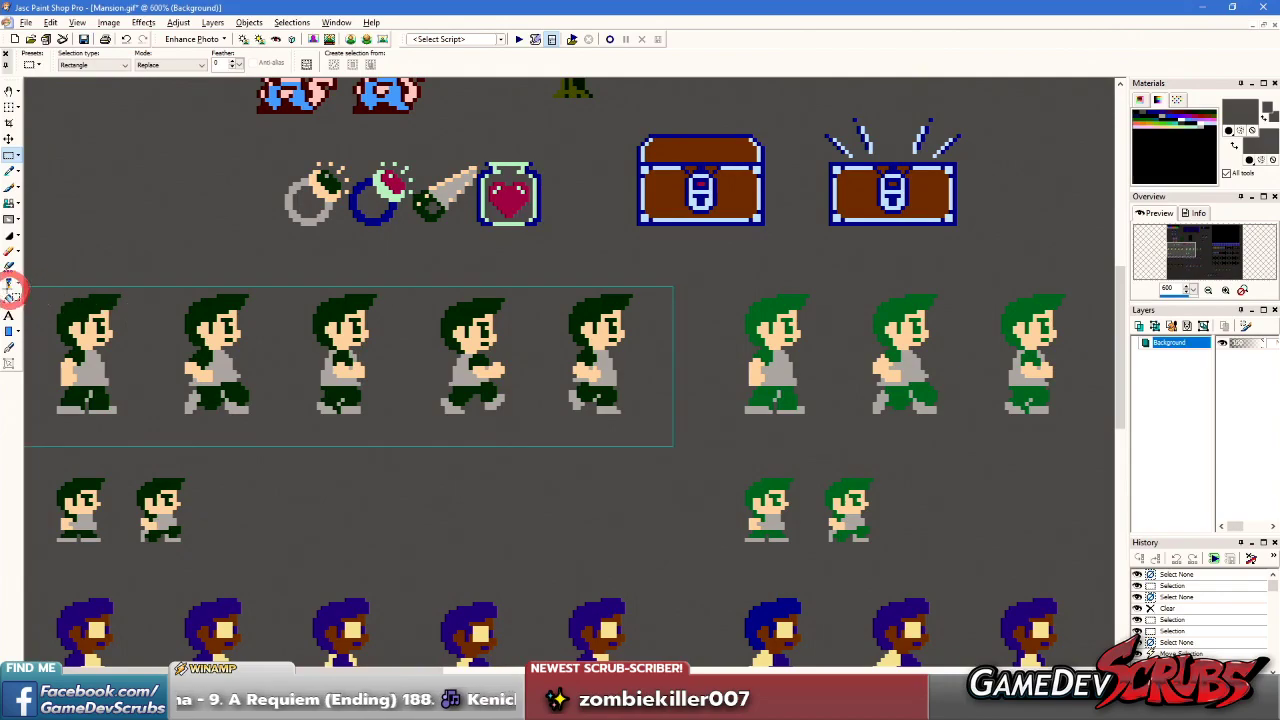
# - Marquee the row of five large dark-green-haired boy frames twice and clear the selection
pyautogui.moveTo(673, 445); pyautogui.dragTo(673, 445)
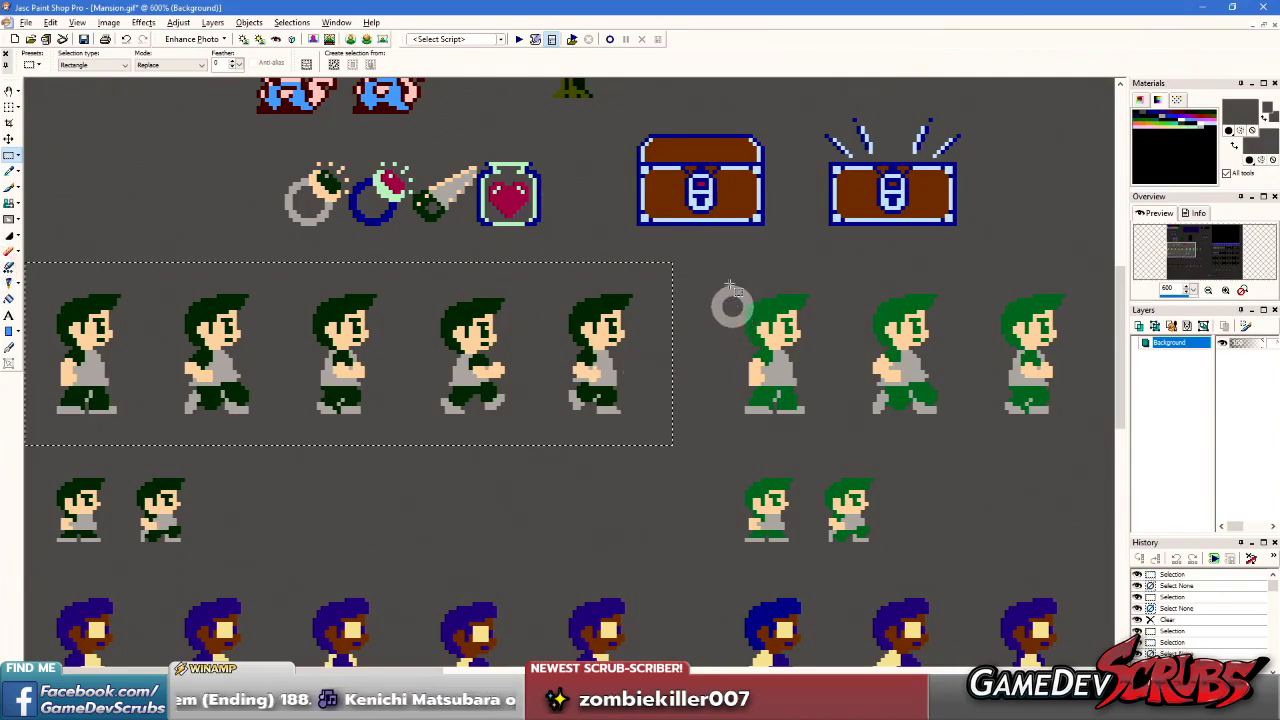
pyautogui.moveTo(677, 267); pyautogui.dragTo(5, 440)
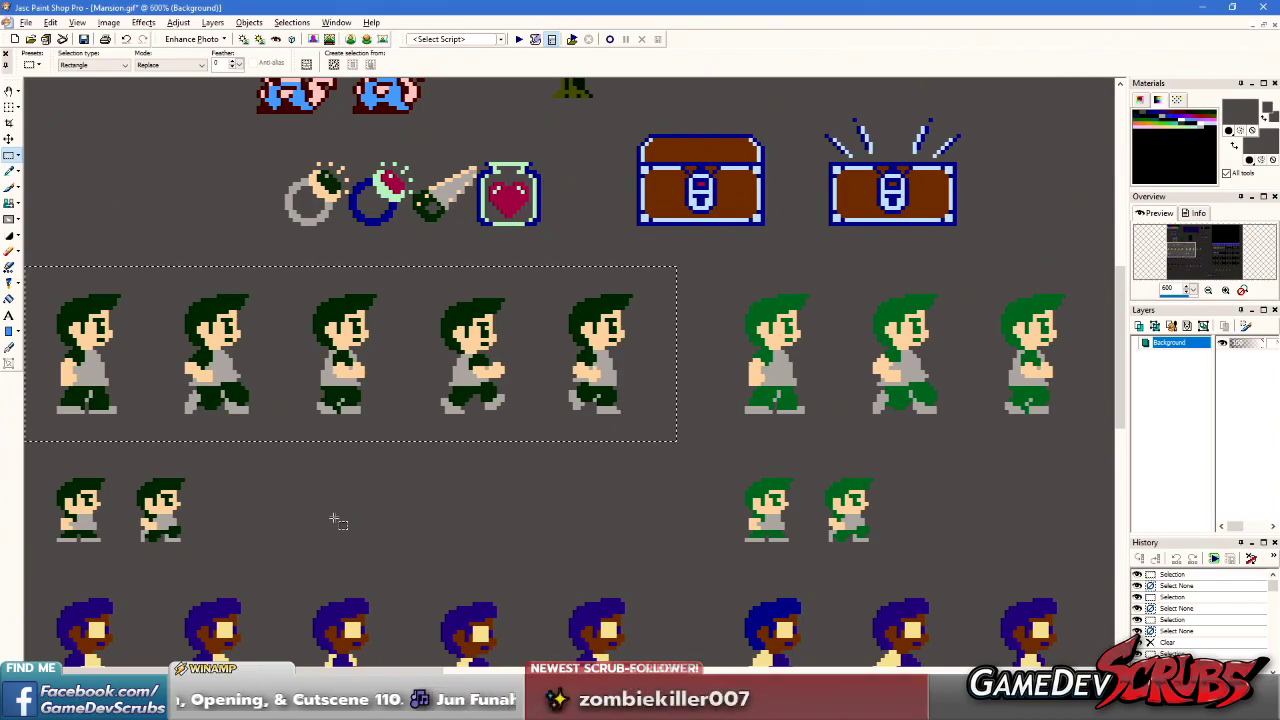
pyautogui.rightClick(370, 507)
# - Sample the light grey of the last large dark-green-haired boy's shirt as the drawing colour
pyautogui.scroll(5, 608, 358)
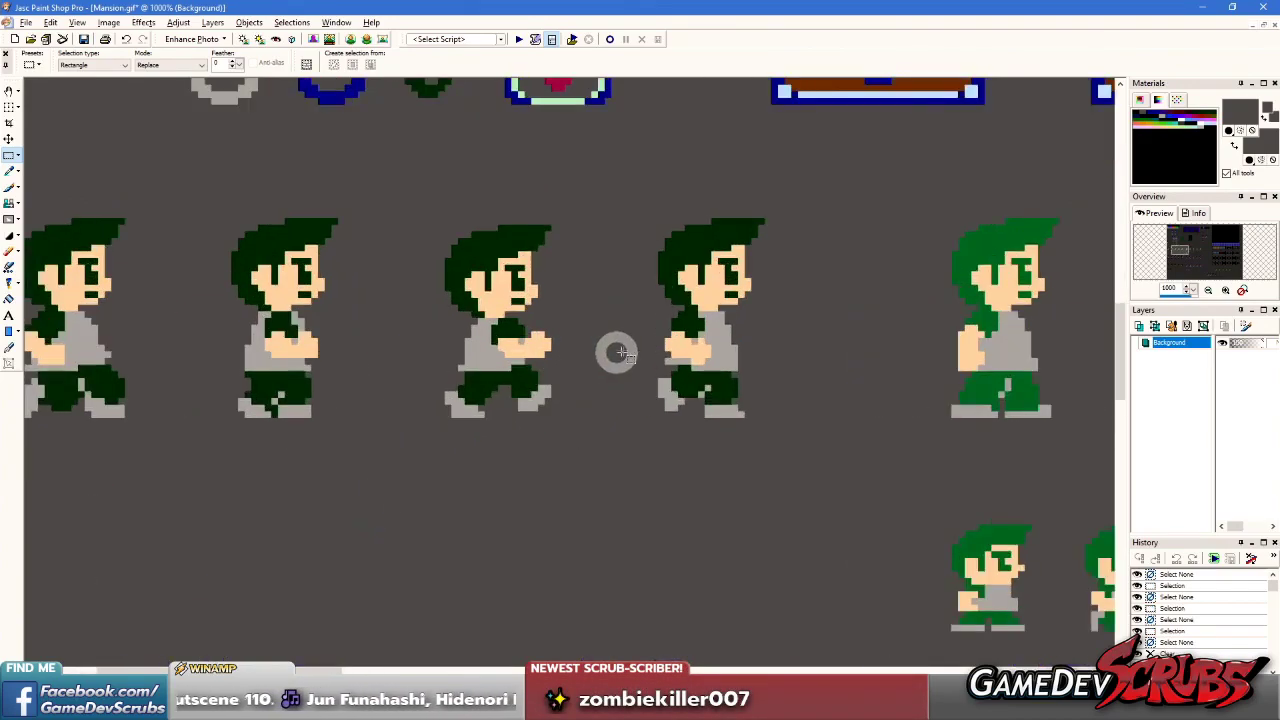
pyautogui.press('e')
pyautogui.click(608, 358)
pyautogui.press('s')
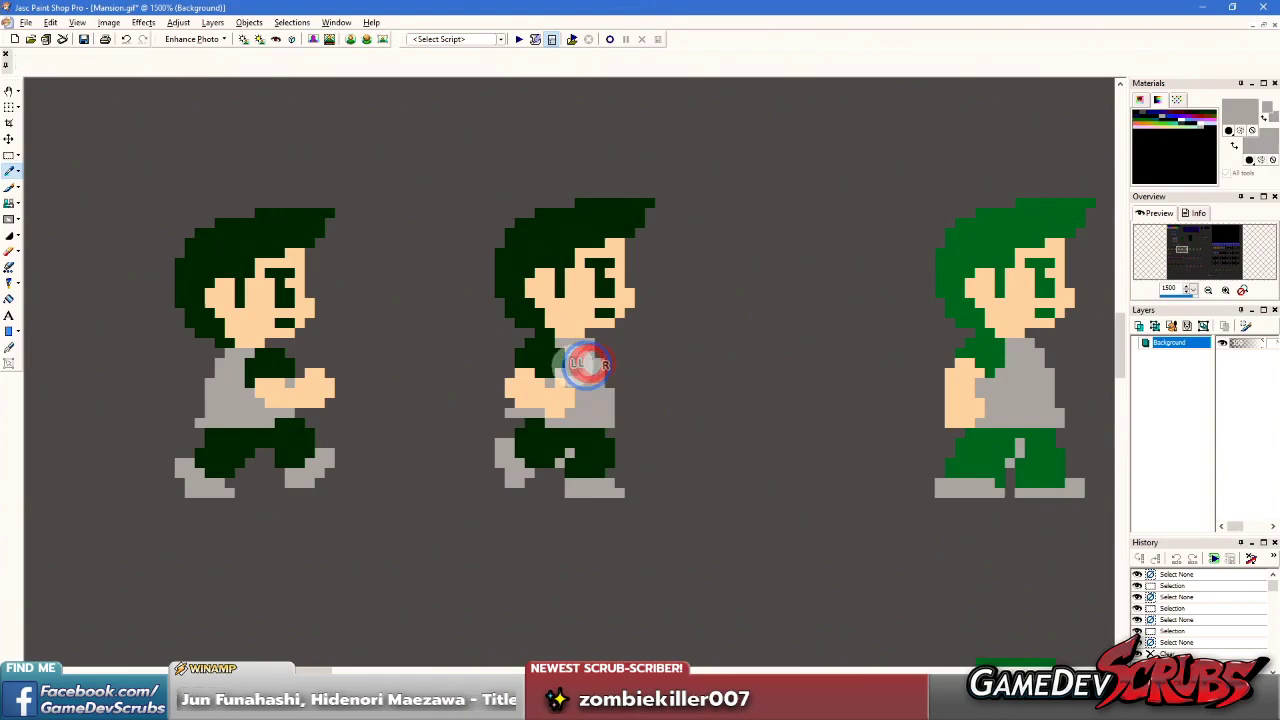
# - Sample the sheet's dark grey background as the drawing colour and return to the rectangular selection
pyautogui.scroll(-3, 687, 421)
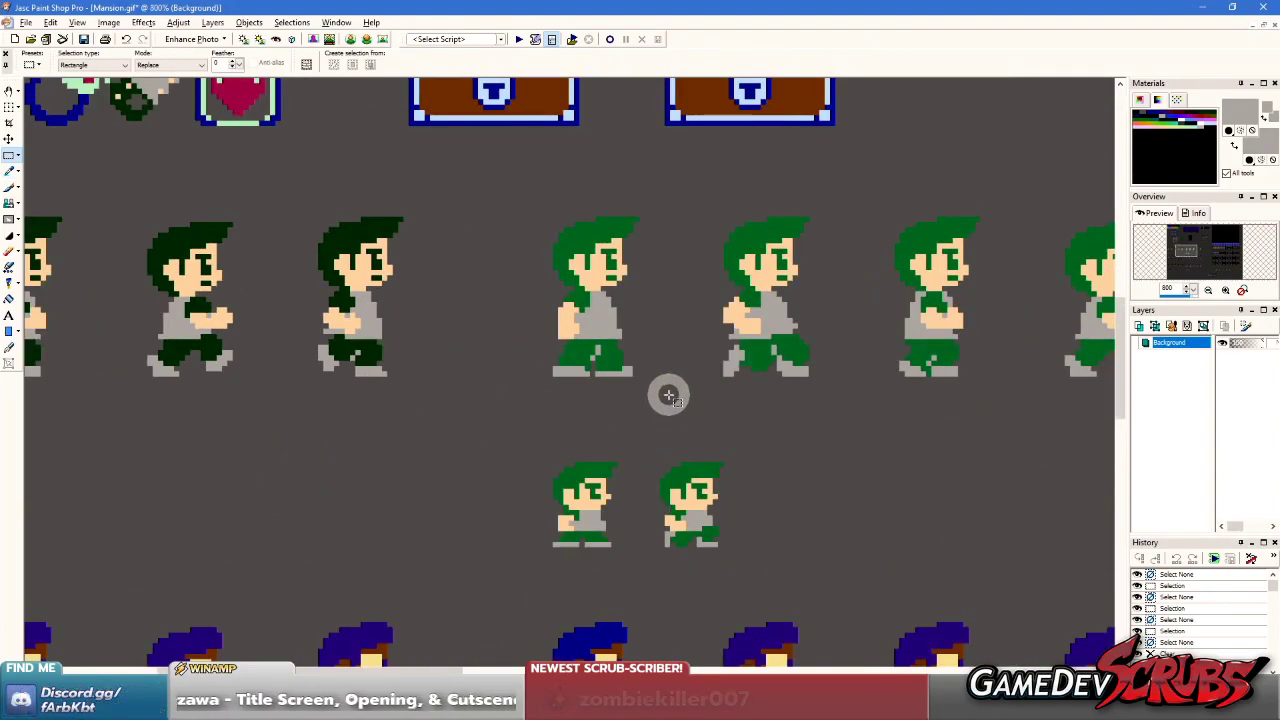
pyautogui.scroll(-3, 645, 396)
pyautogui.scroll(-1, 605, 372)
pyautogui.scroll(1, 451, 343)
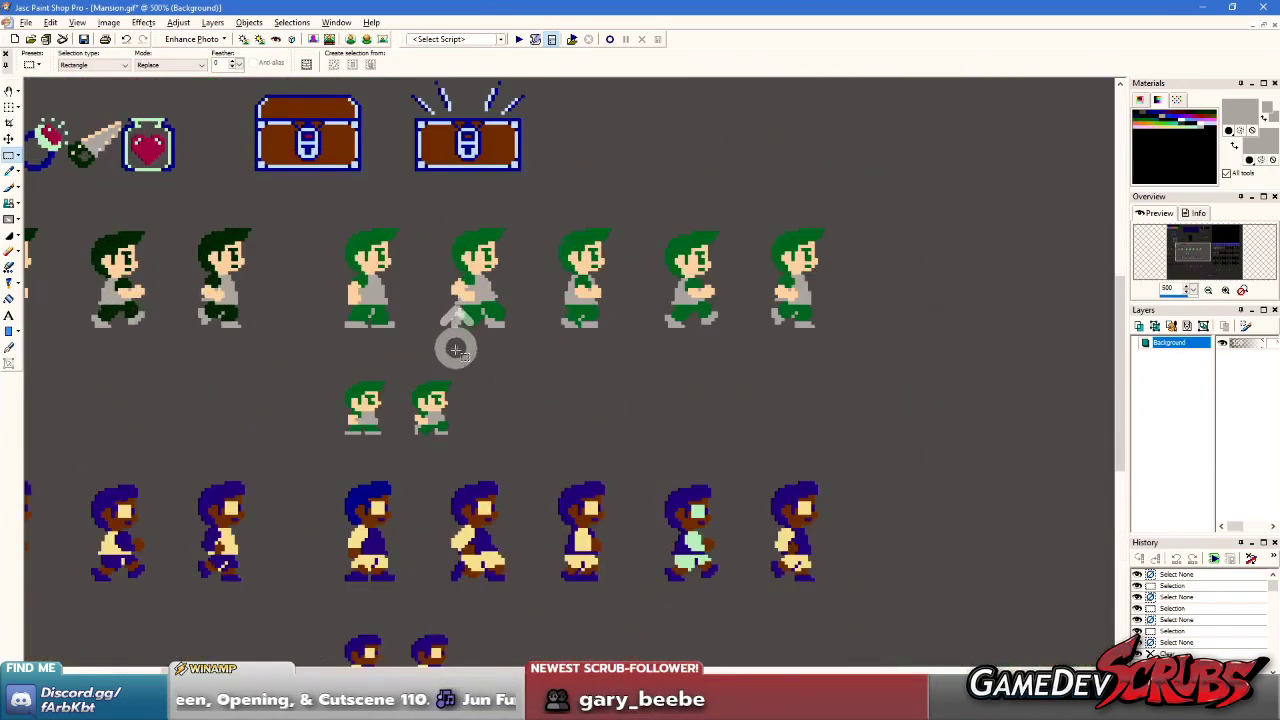
pyautogui.scroll(-3, 568, 346)
pyautogui.scroll(3, 491, 386)
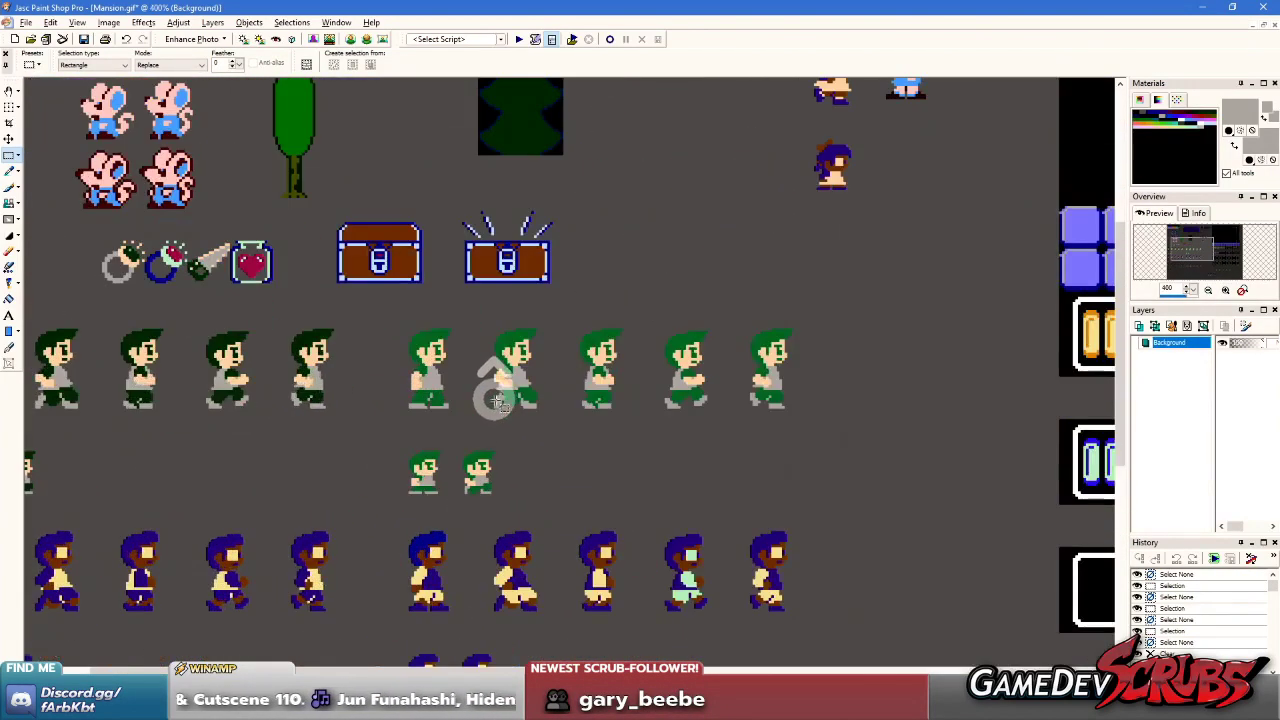
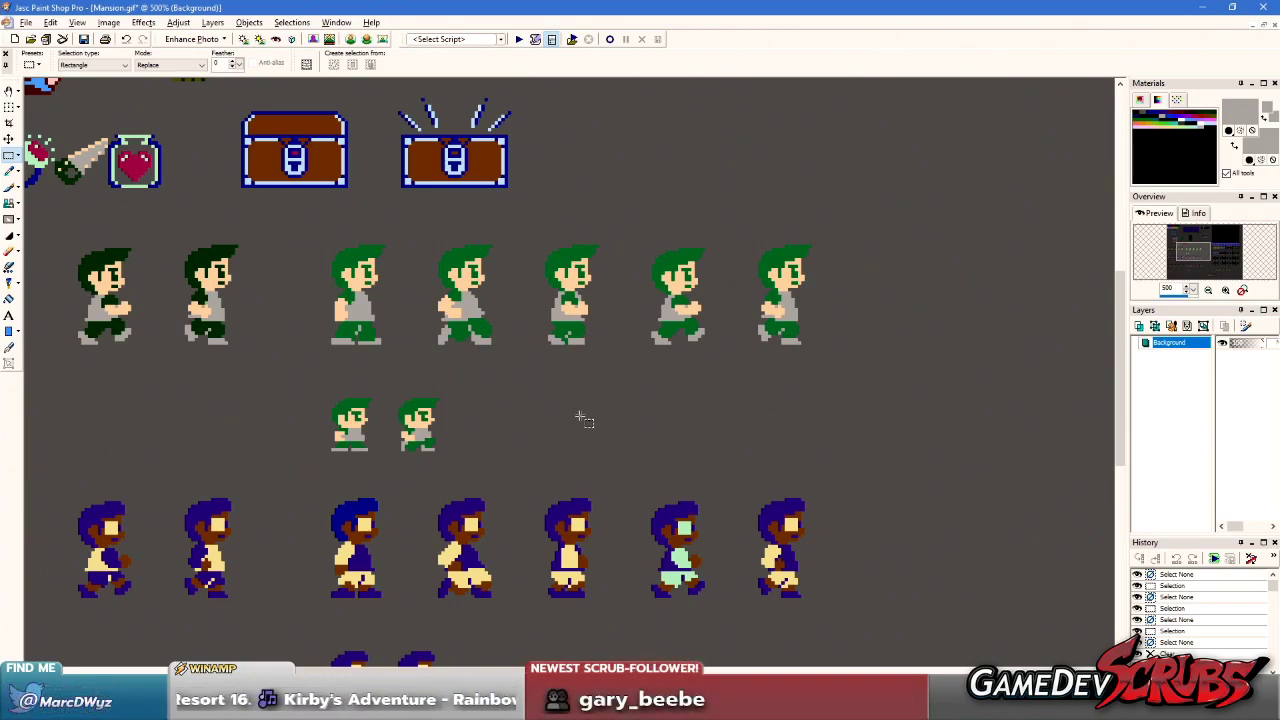
pyautogui.scroll(-3, 584, 420)
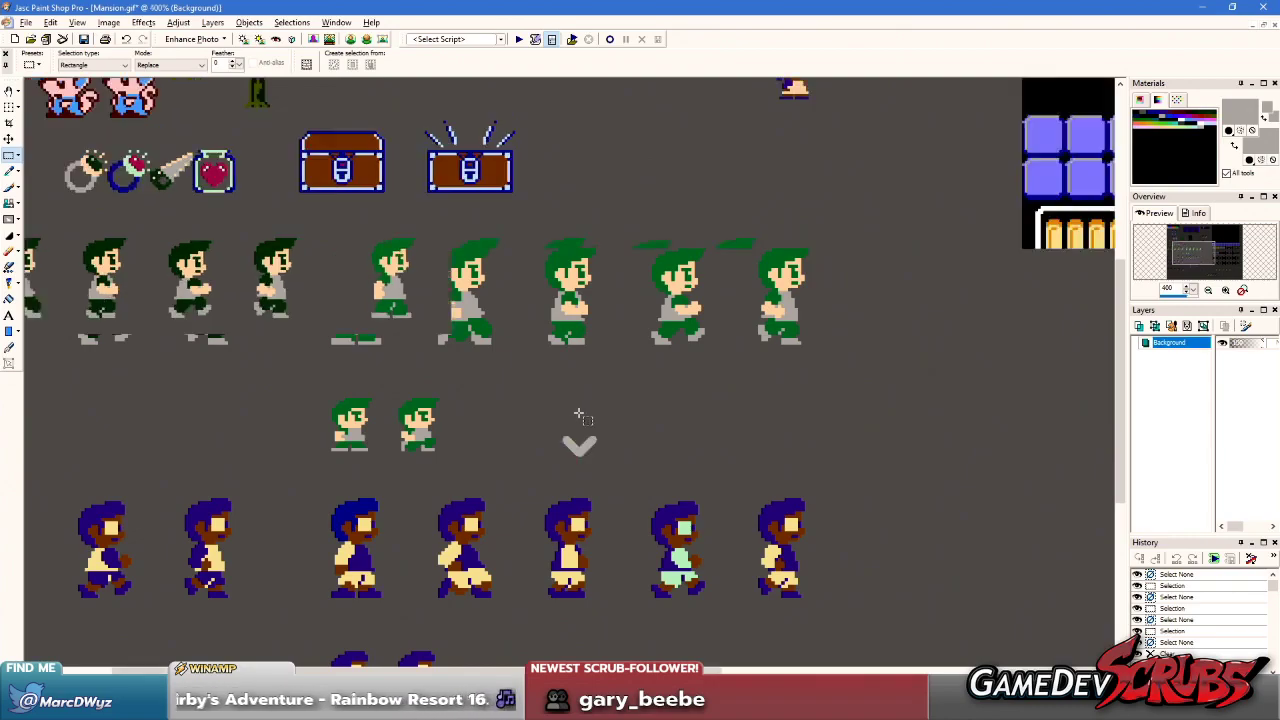
pyautogui.press('e')
pyautogui.scroll(2, 614, 420)
pyautogui.press('s')
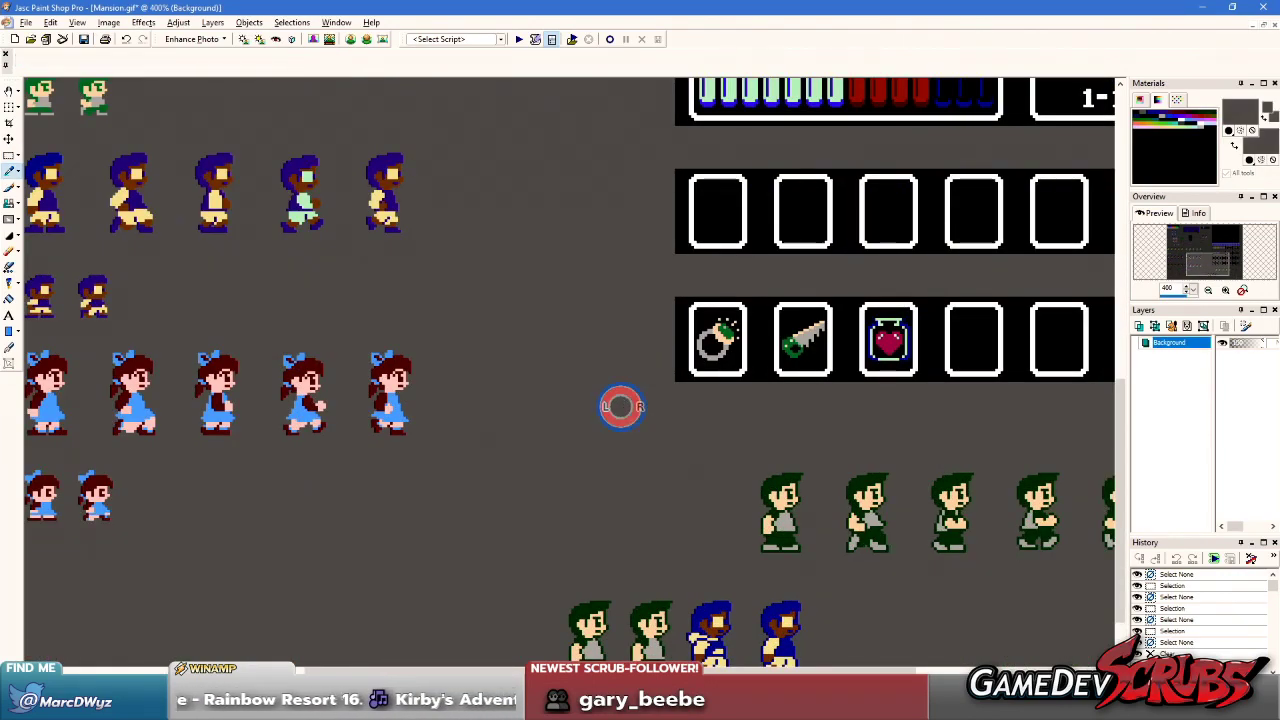
# - Compare the character frames with the status bars, marquee the whole filled item row, and clear the selection
pyautogui.scroll(1, 632, 428)
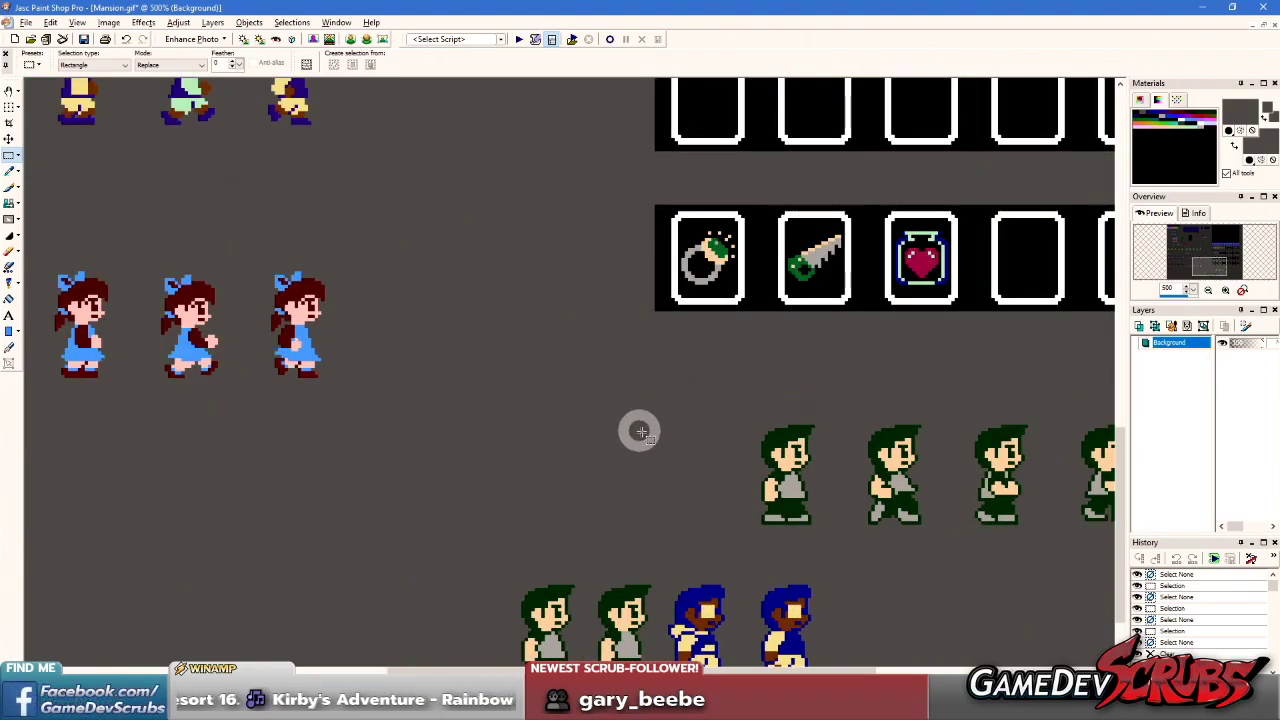
pyautogui.scroll(-3, 632, 428)
pyautogui.scroll(-1, 466, 400)
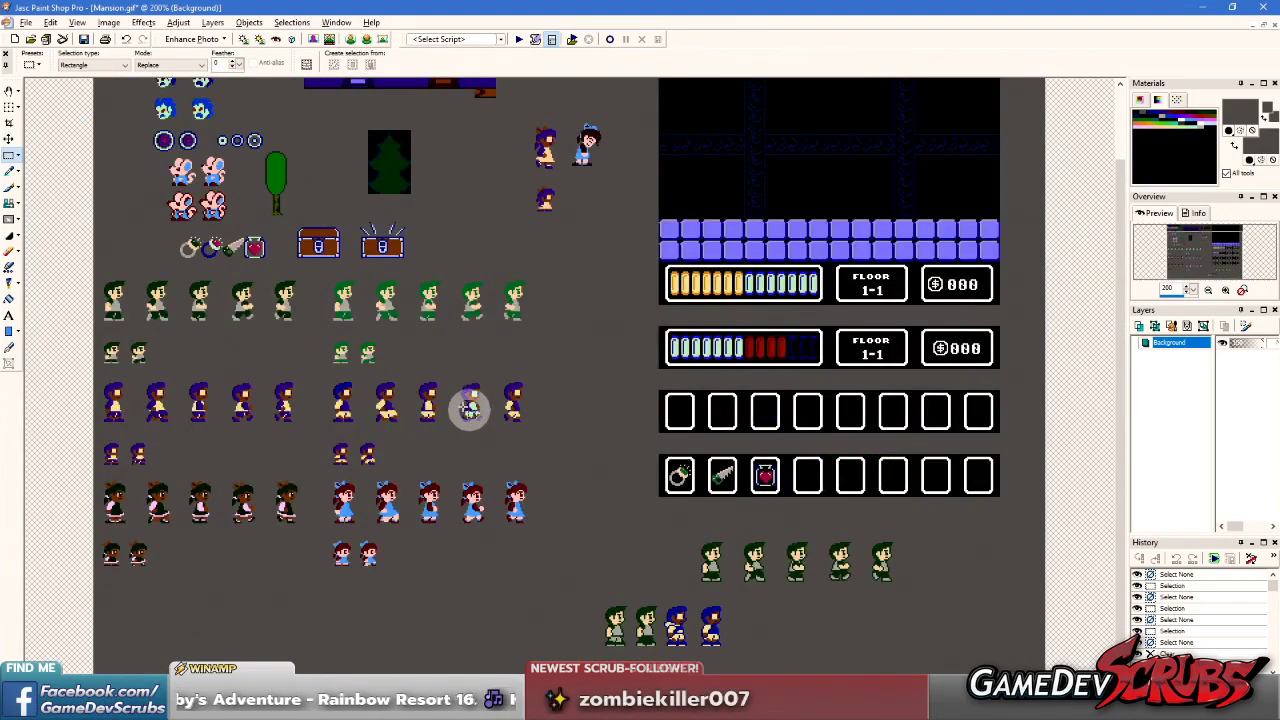
pyautogui.scroll(3, 471, 357)
pyautogui.scroll(1, 457, 331)
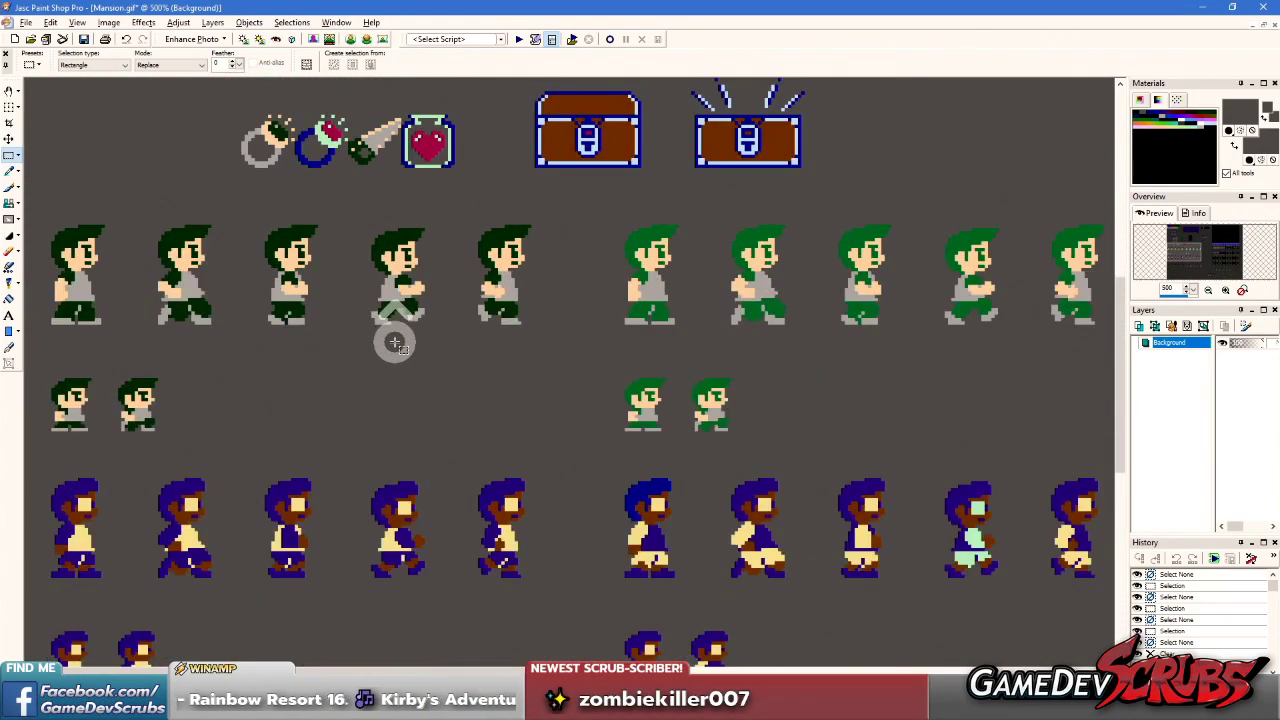
pyautogui.scroll(-2, 430, 417)
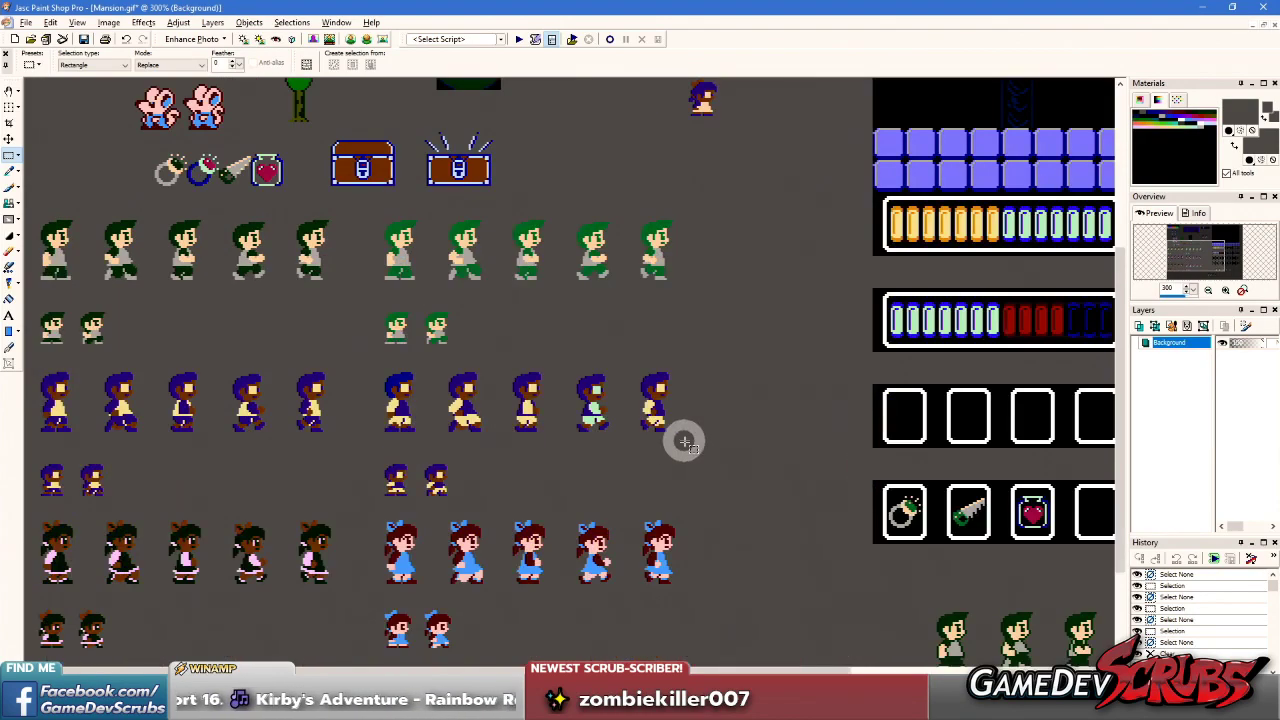
pyautogui.scroll(1, 700, 420)
pyautogui.moveTo(313, 295); pyautogui.dragTo(1052, 409)
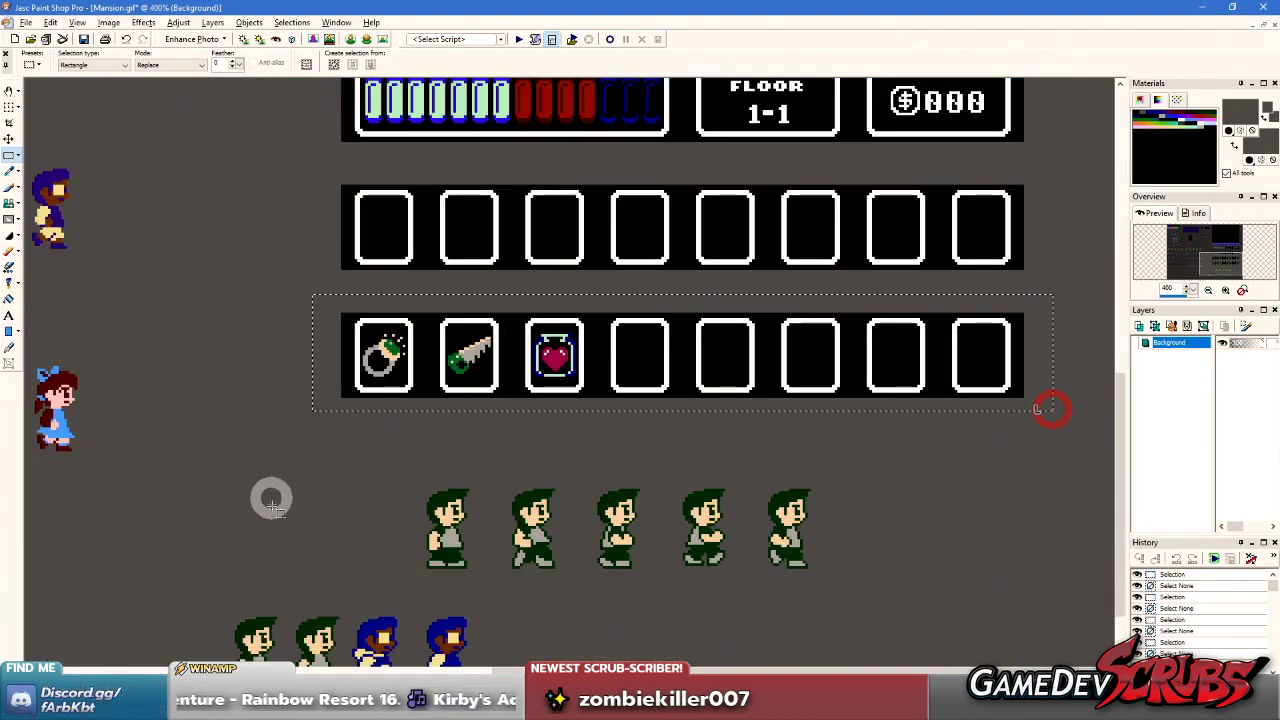
pyautogui.click(218, 391)
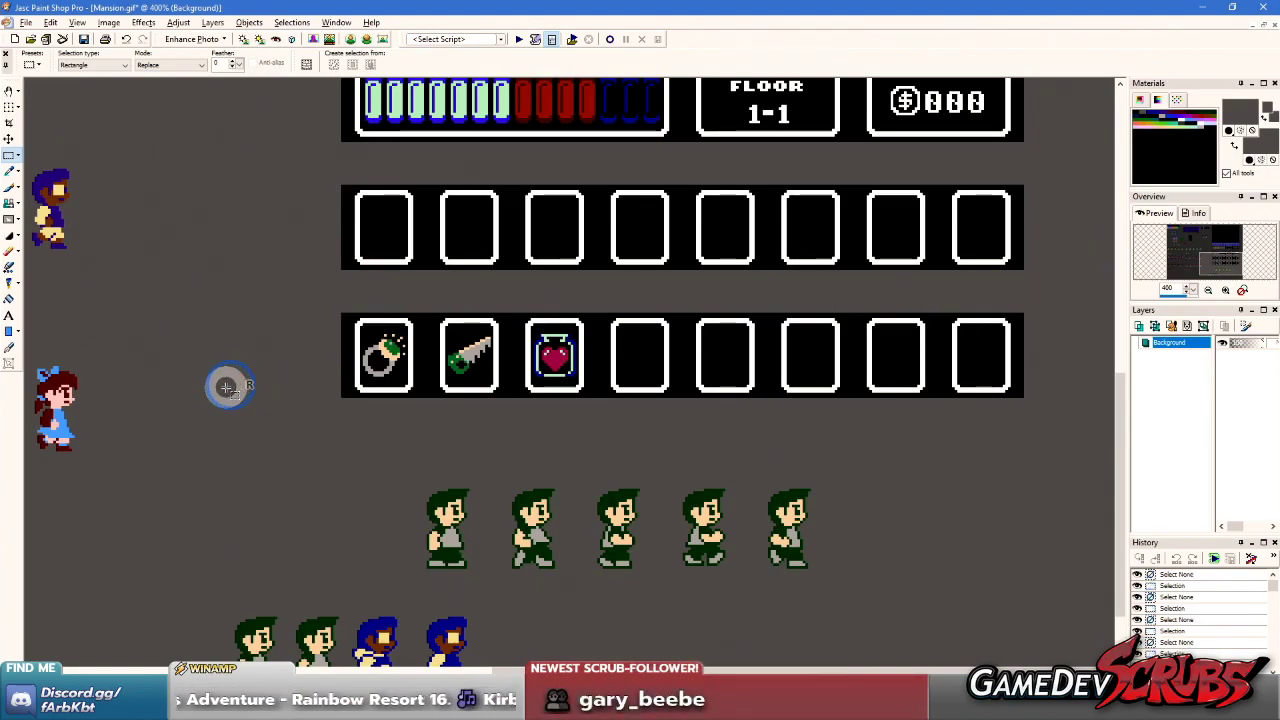
# - Marquee the ring, saw and heart jar slots repeatedly in the filled item row, clearing the selection each time
pyautogui.moveTo(309, 290); pyautogui.dragTo(595, 421)
pyautogui.rightClick(650, 410)
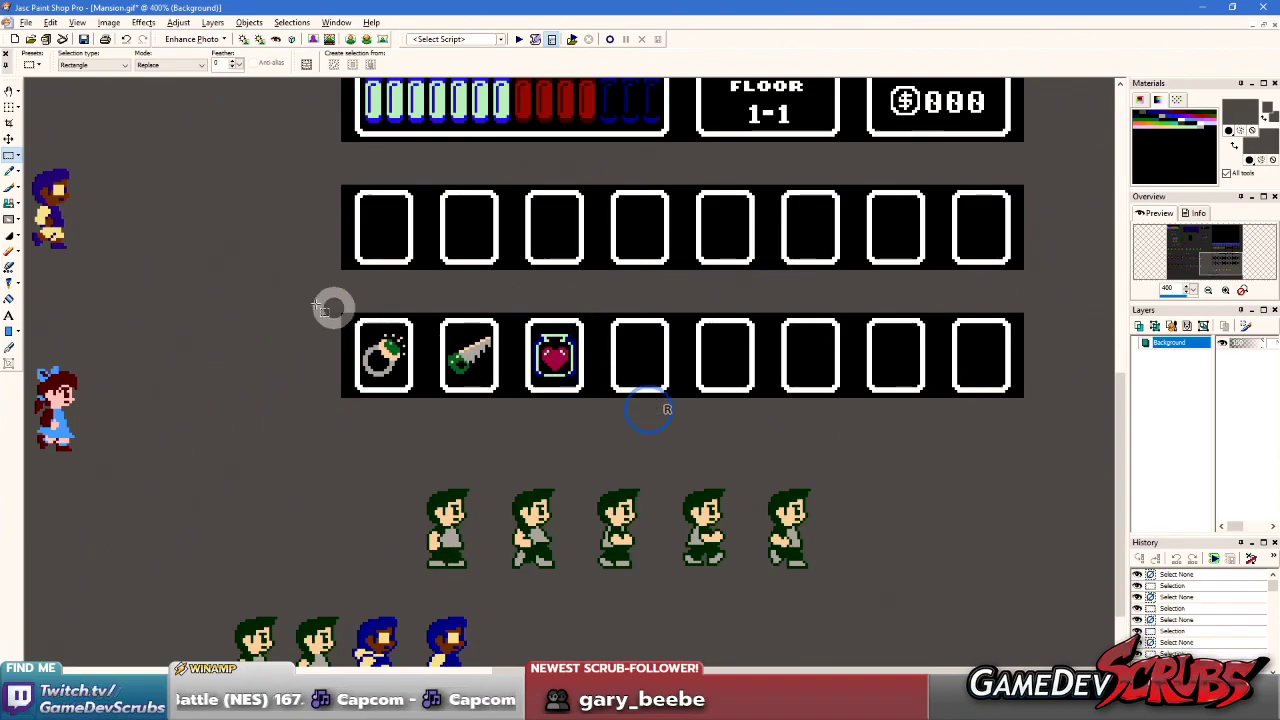
pyautogui.moveTo(309, 299); pyautogui.dragTo(596, 420)
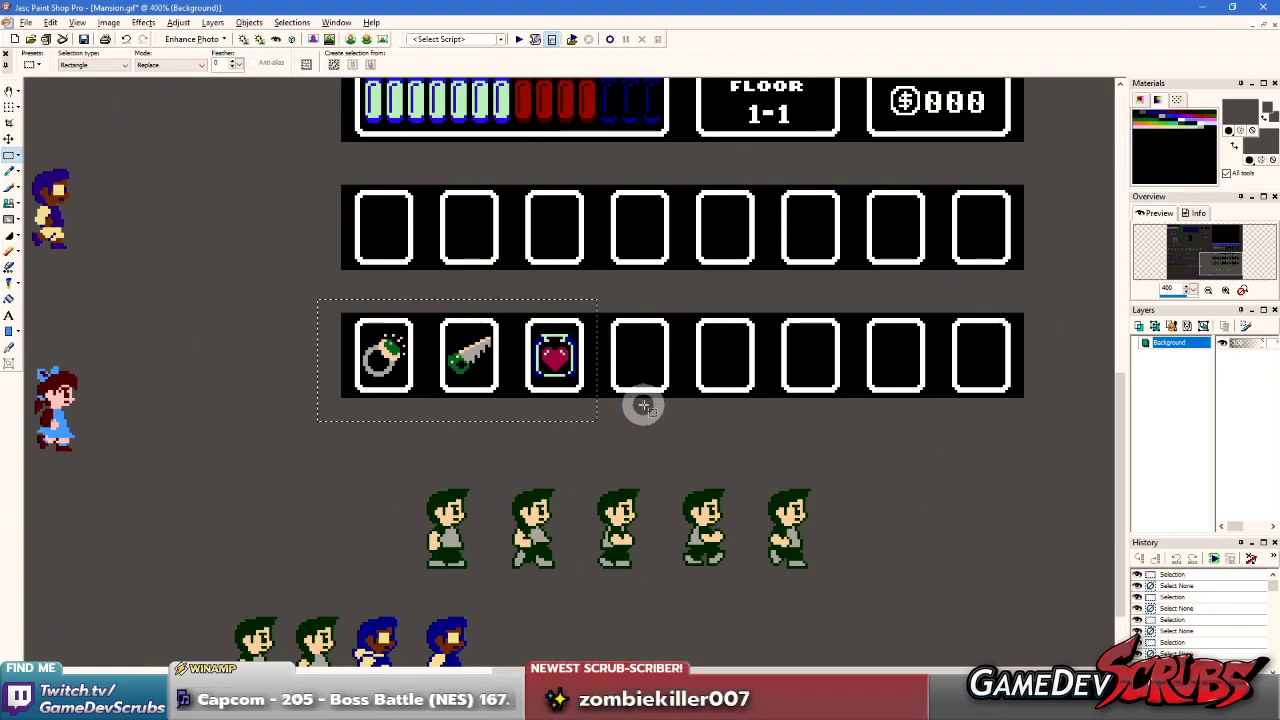
pyautogui.rightClick(323, 296)
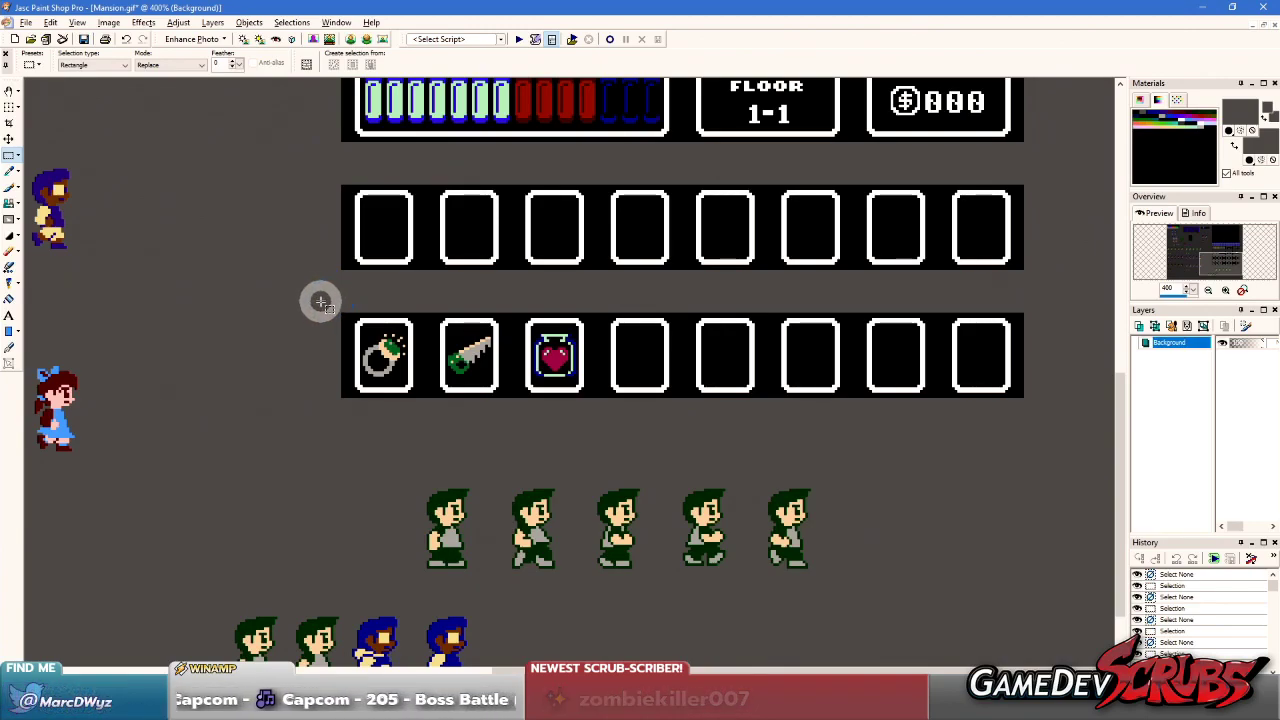
pyautogui.moveTo(316, 297); pyautogui.dragTo(595, 424)
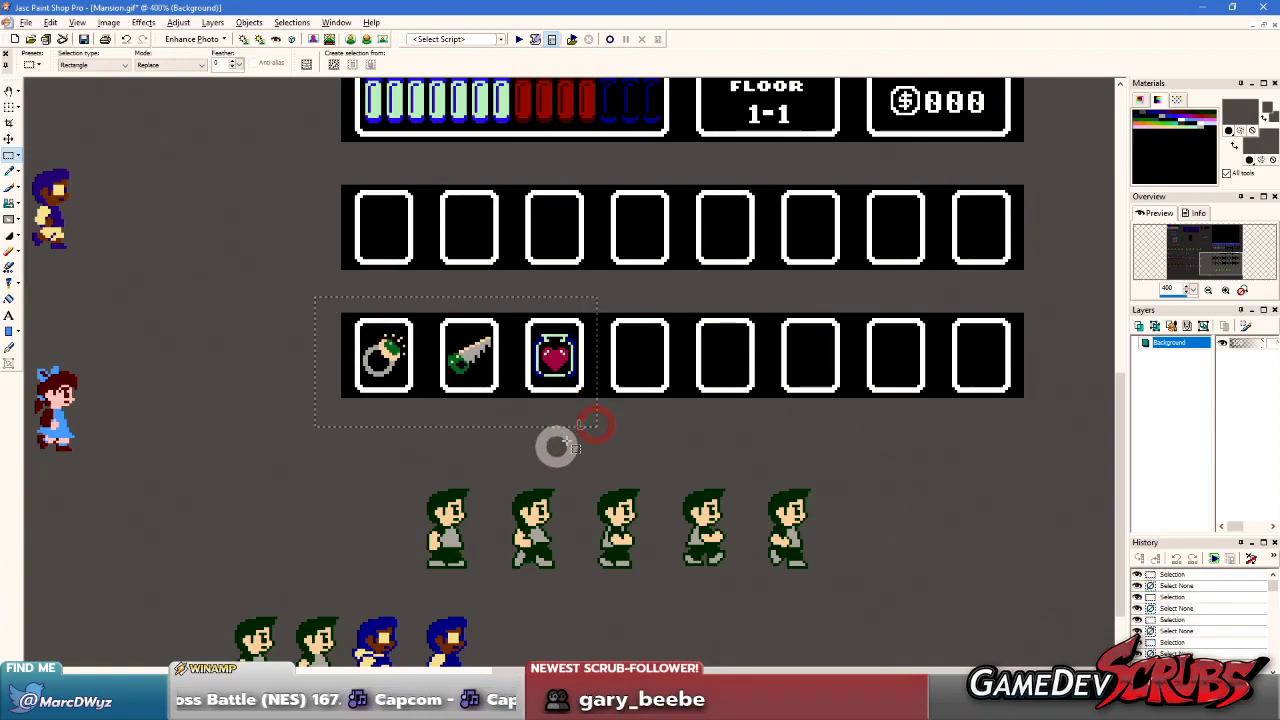
pyautogui.click(584, 460)
# - Marquee the five boy frames below the item row and the brightly coloured character block for comparison, and clear the selection
pyautogui.moveTo(344, 443); pyautogui.dragTo(897, 578)
pyautogui.scroll(-2, 400, 514)
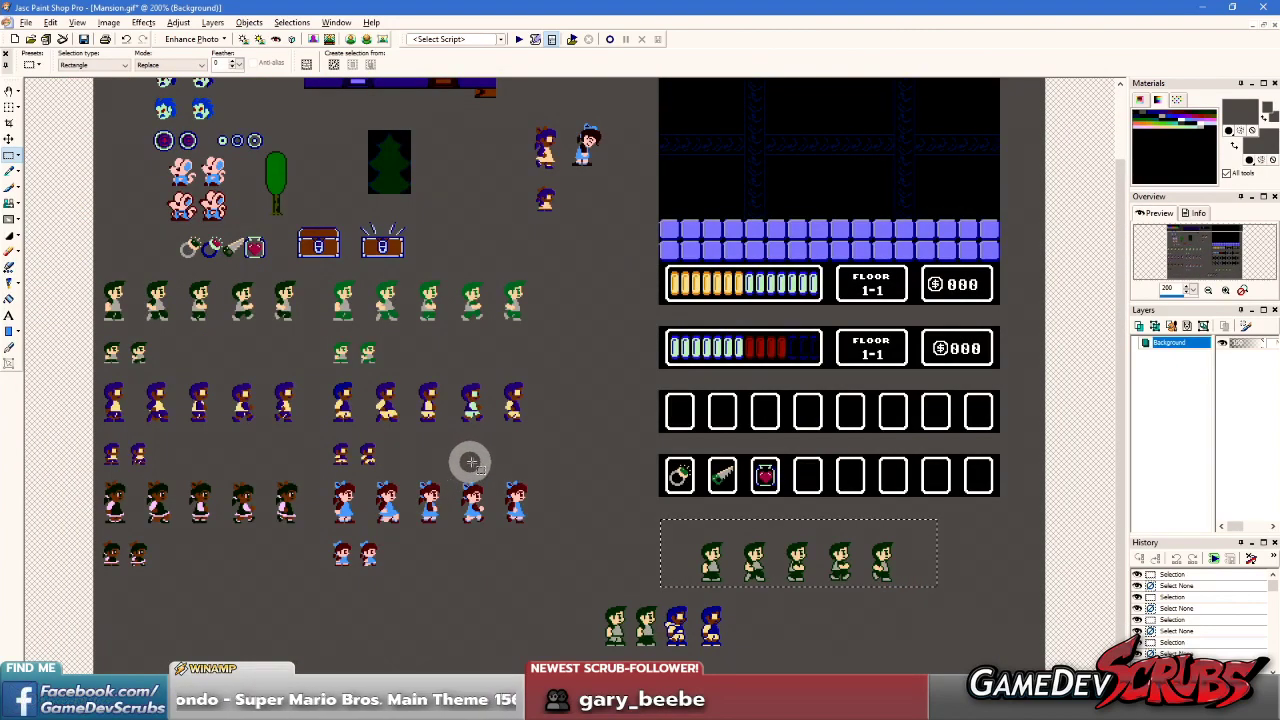
pyautogui.scroll(1, 530, 460)
pyautogui.moveTo(302, 165); pyautogui.dragTo(595, 542)
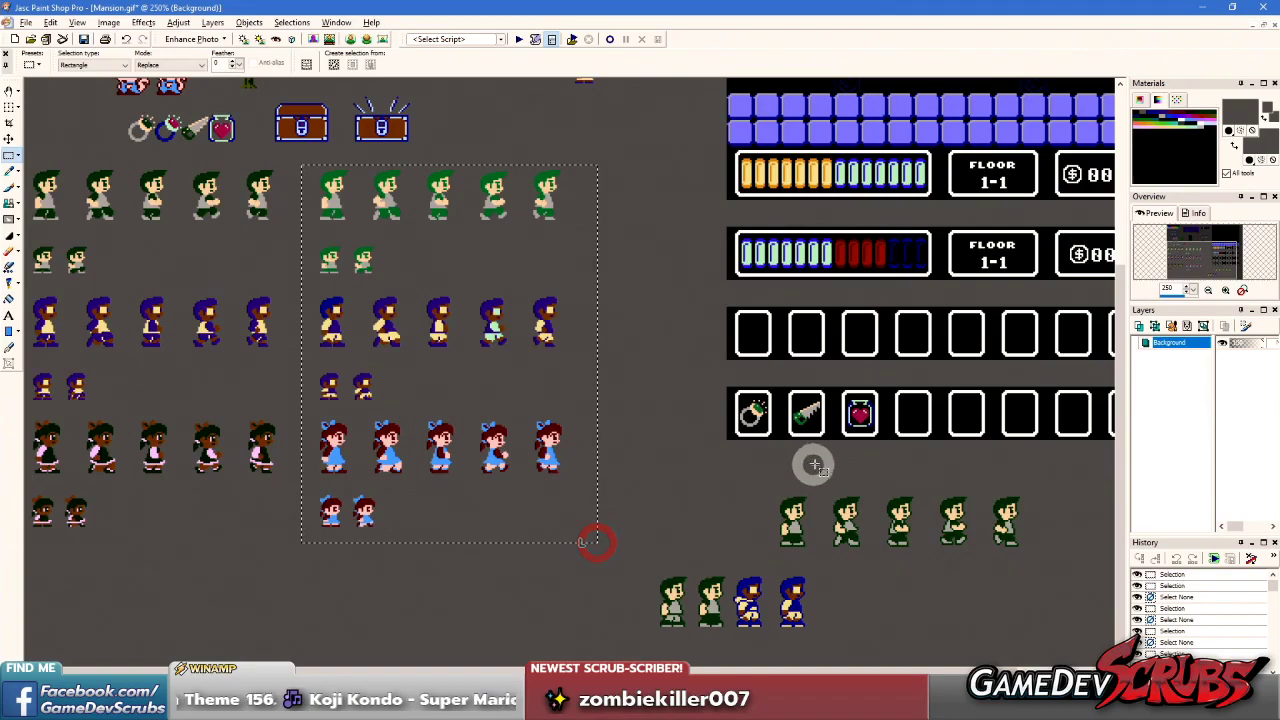
pyautogui.scroll(1, 812, 462)
pyautogui.scroll(1, 650, 388)
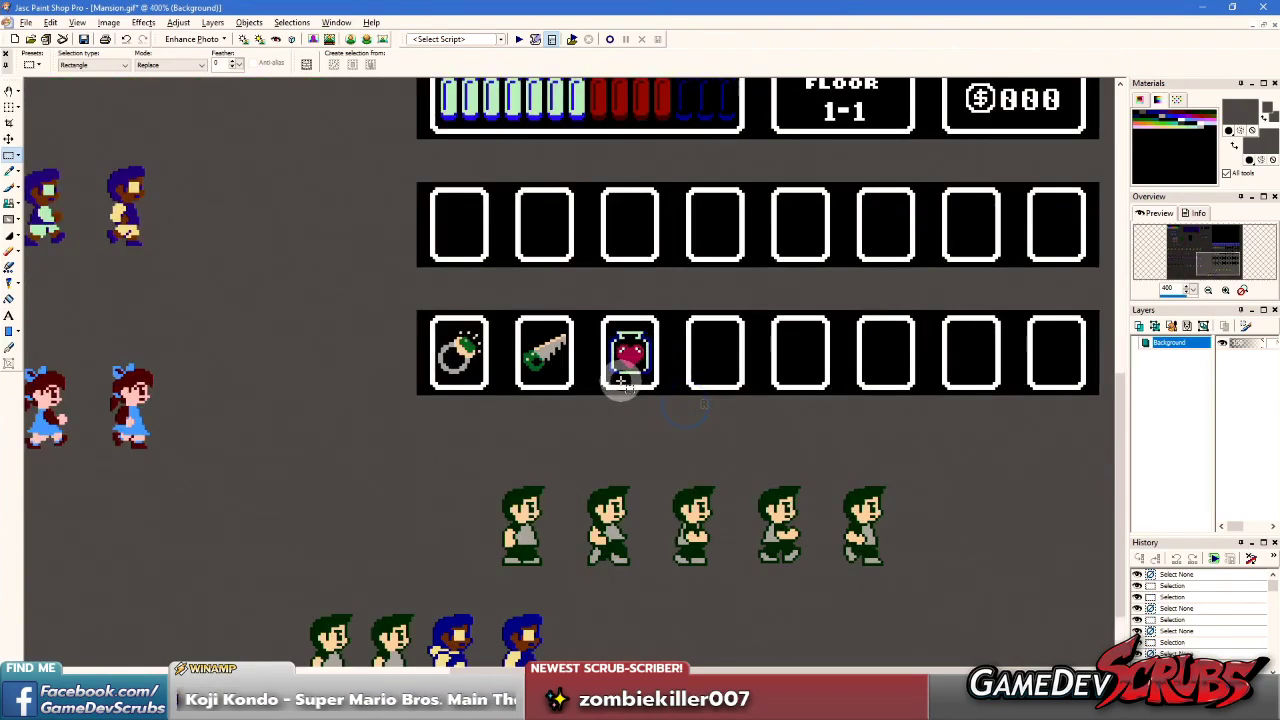
# - Marquee the three occupied slots of the filled item row around the ring, saw and heart jar
pyautogui.scroll(-2, 726, 429)
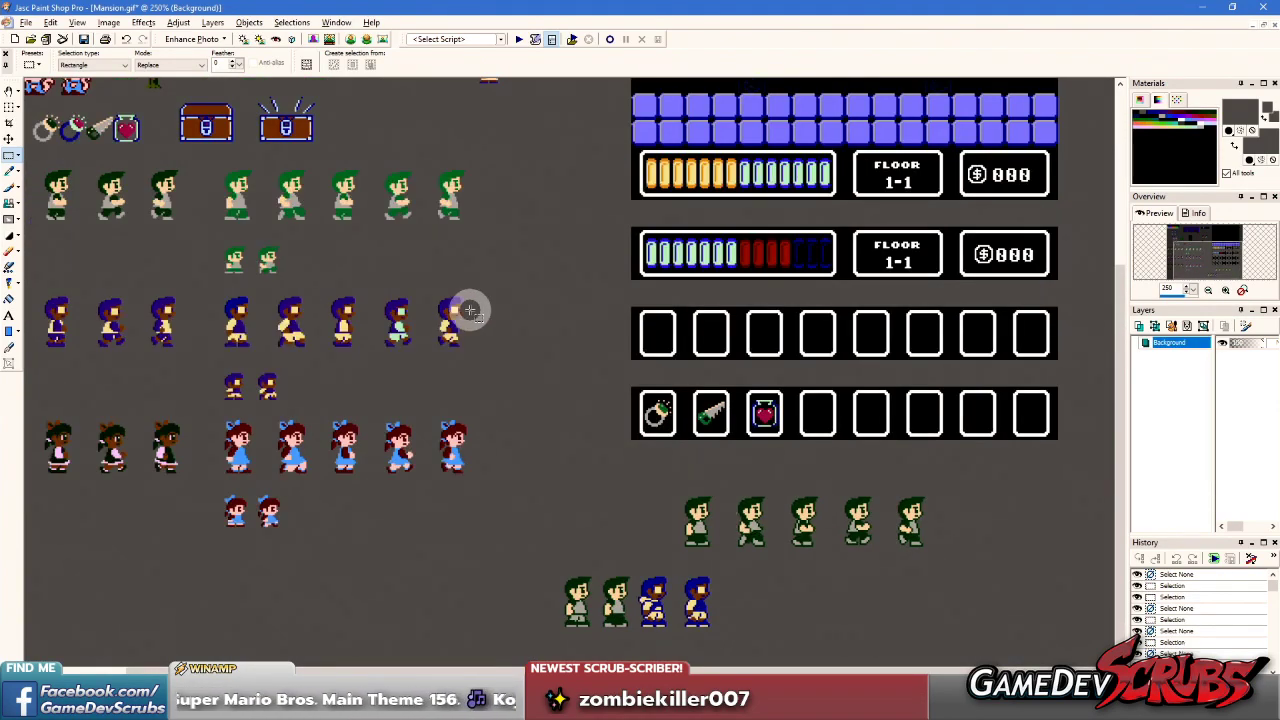
pyautogui.scroll(1, 690, 372)
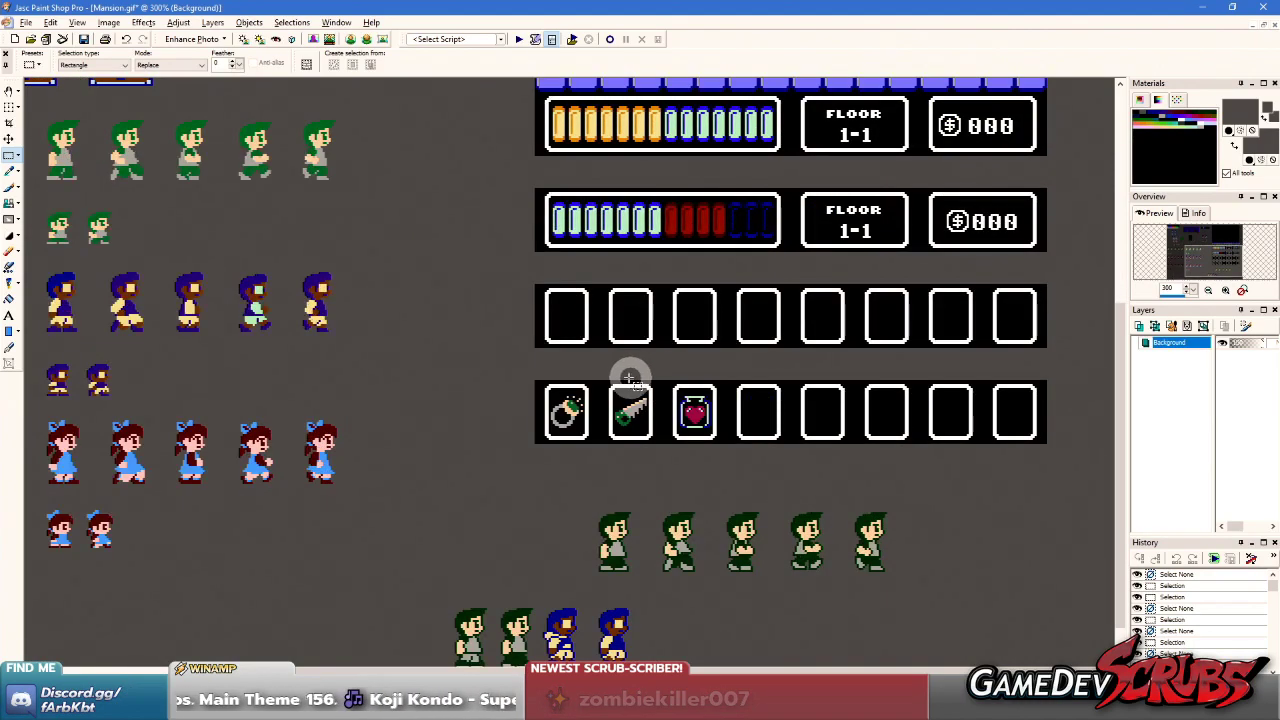
pyautogui.moveTo(516, 368); pyautogui.dragTo(726, 460)
pyautogui.scroll(1, 687, 412)
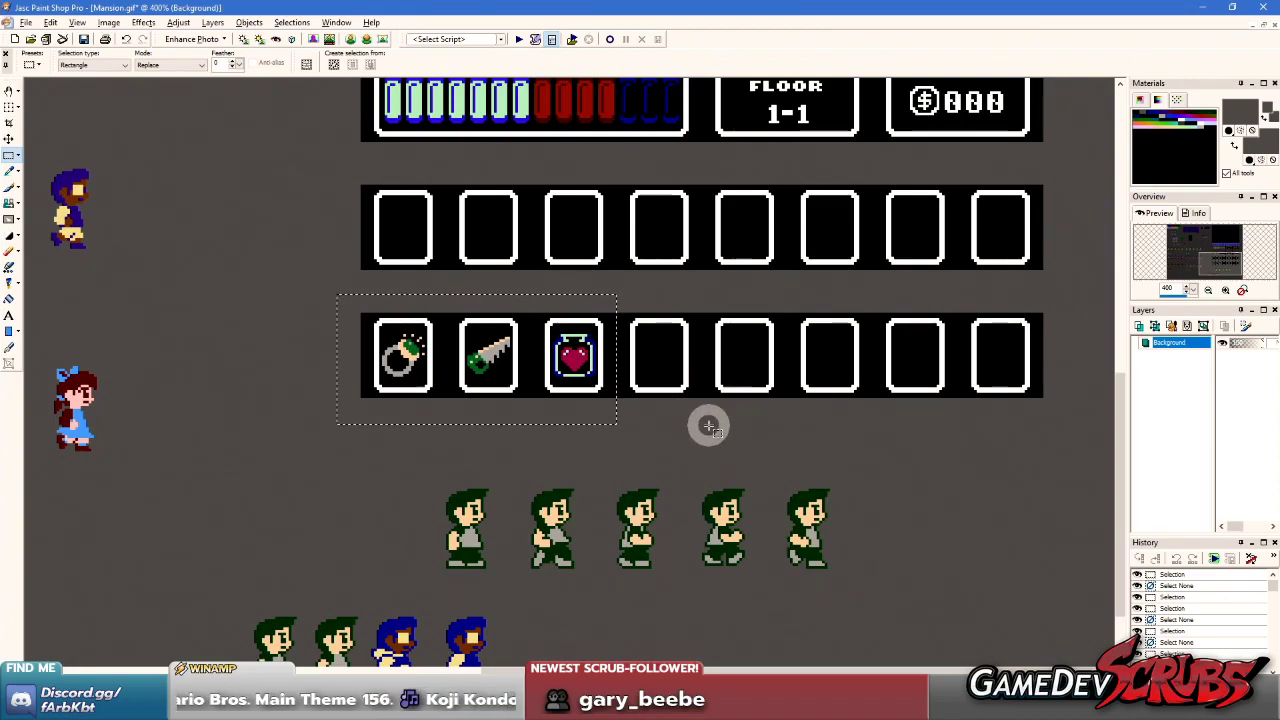
pyautogui.moveTo(345, 298); pyautogui.dragTo(614, 414)
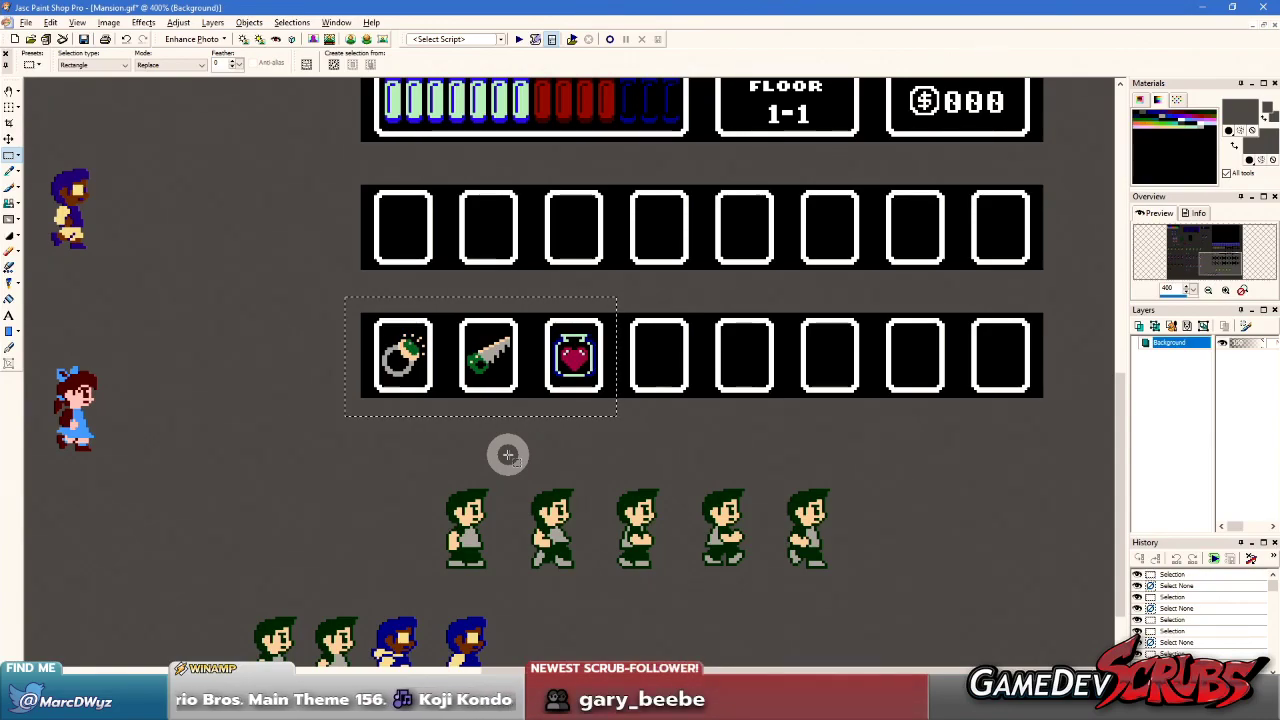
# - Marquee the five boy frames below the filled item row, clear the selection, and review the whole sprite sheet
pyautogui.moveTo(430, 478); pyautogui.dragTo(843, 572)
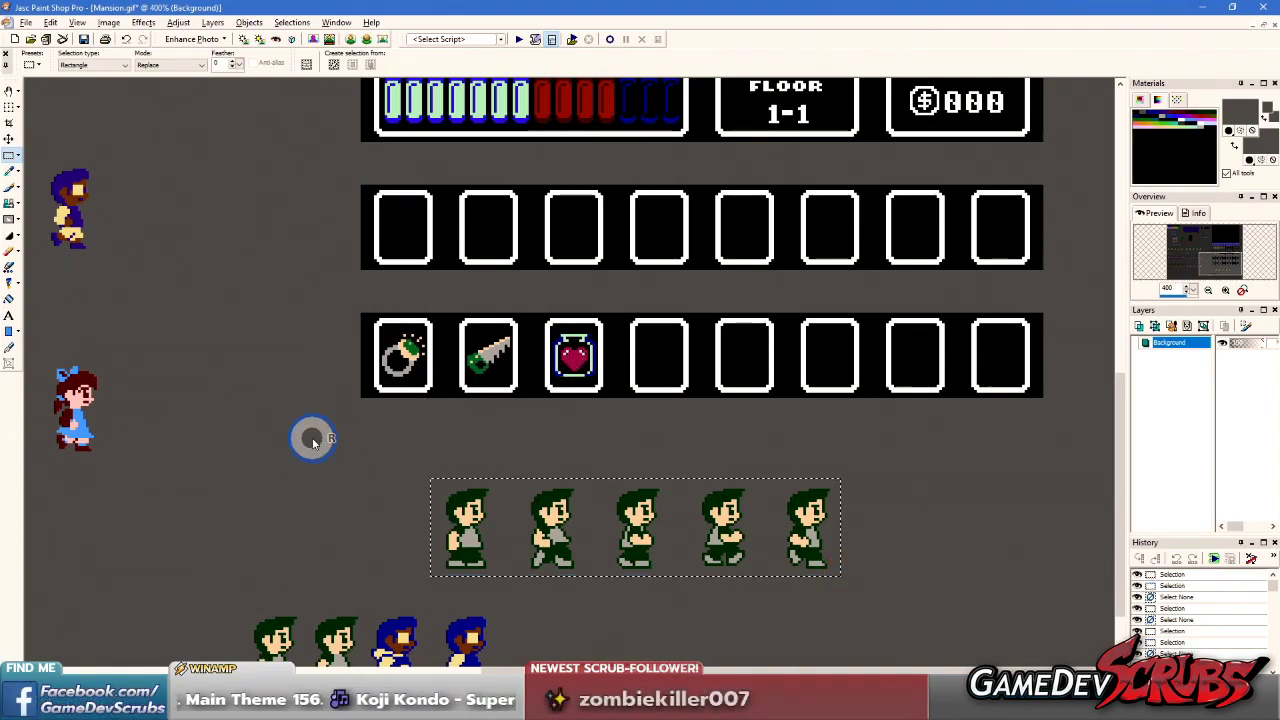
pyautogui.scroll(-1, 318, 410)
pyautogui.scroll(-2, 318, 410)
pyautogui.scroll(5, 363, 349)
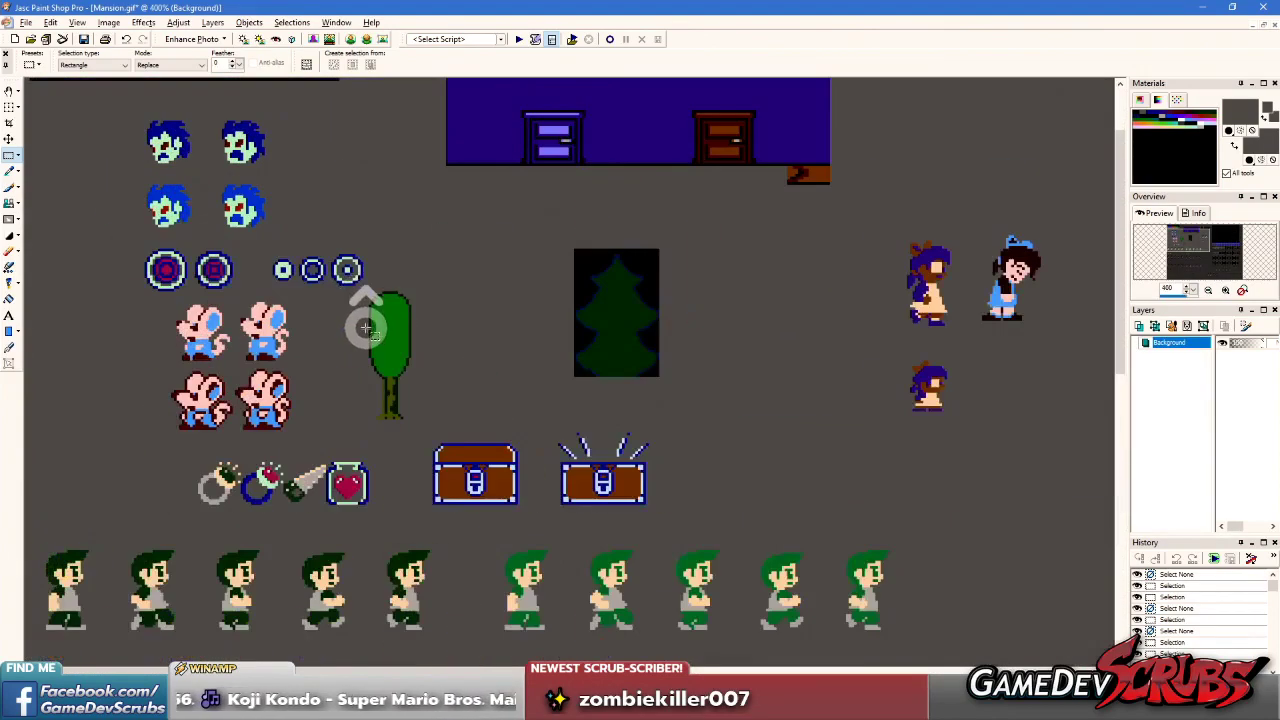
pyautogui.scroll(-4, 346, 313)
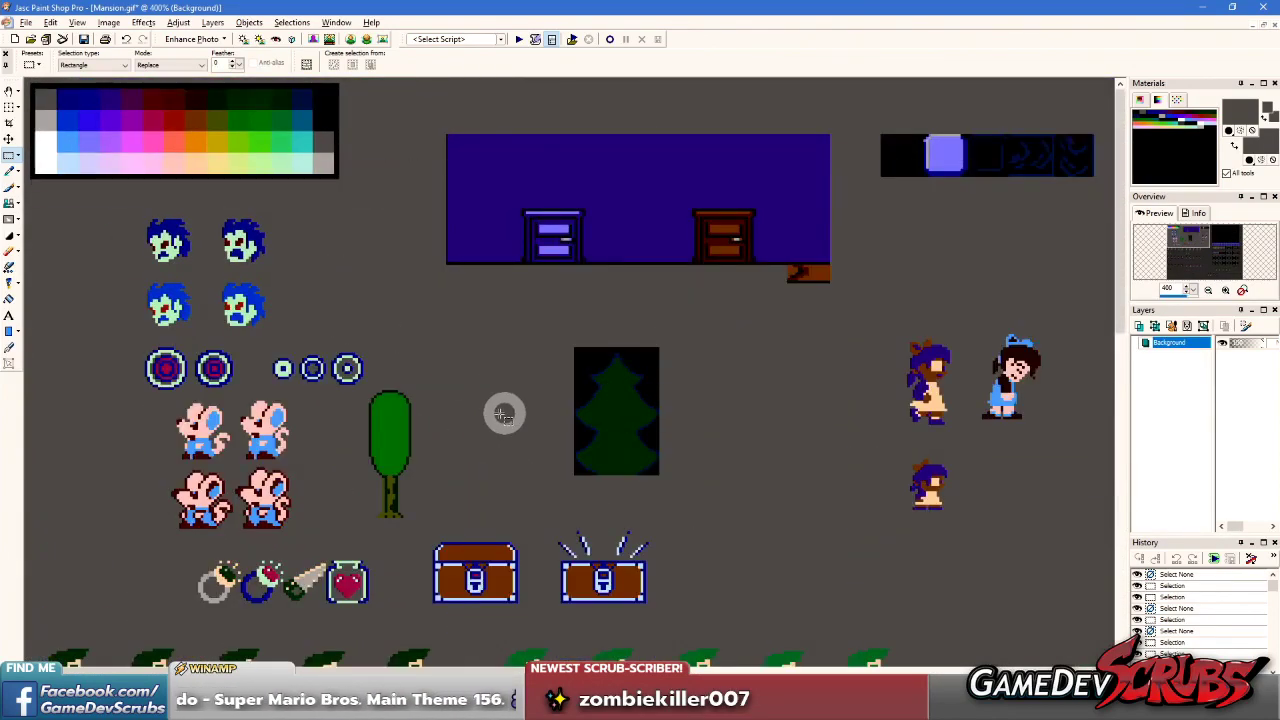
pyautogui.scroll(-1, 490, 406)
pyautogui.scroll(-1, 477, 405)
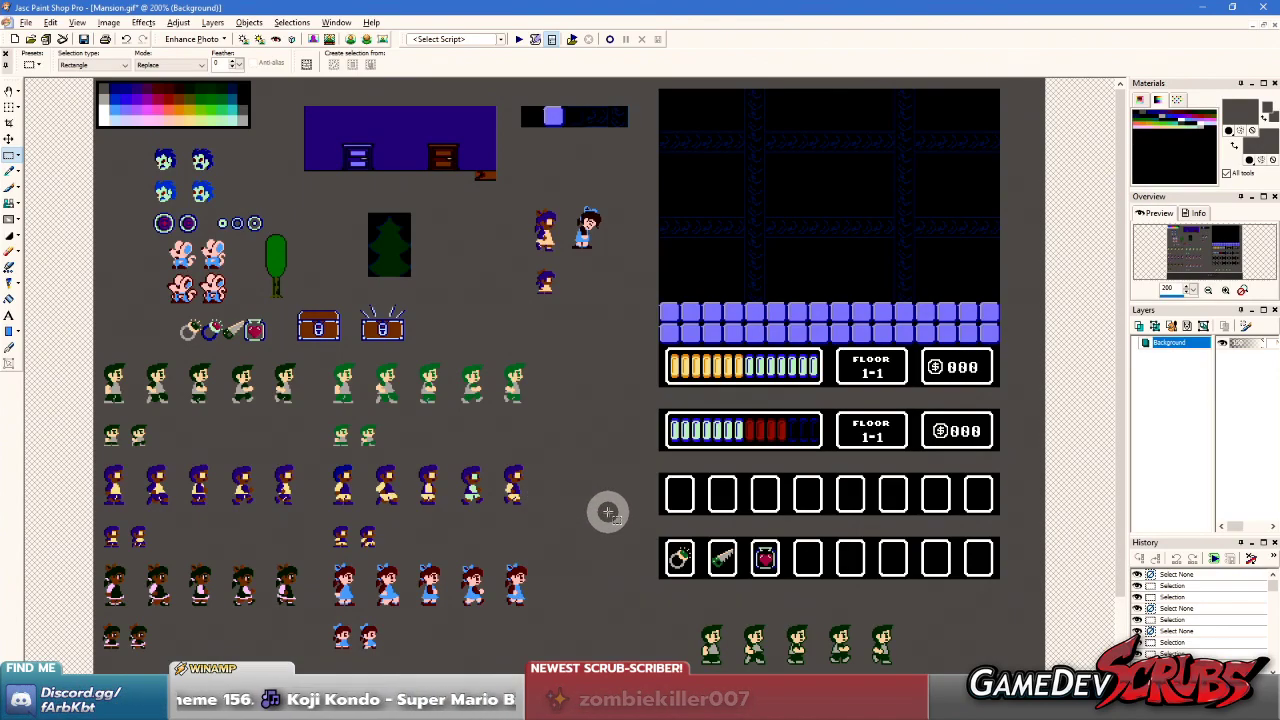
# - Marquee the ring, saw and heart jar slots again, compare them with the status bars above, and clear the selection
pyautogui.scroll(2, 608, 505)
pyautogui.scroll(1, 624, 500)
pyautogui.moveTo(495, 205); pyautogui.dragTo(772, 331)
pyautogui.scroll(1, 677, 294)
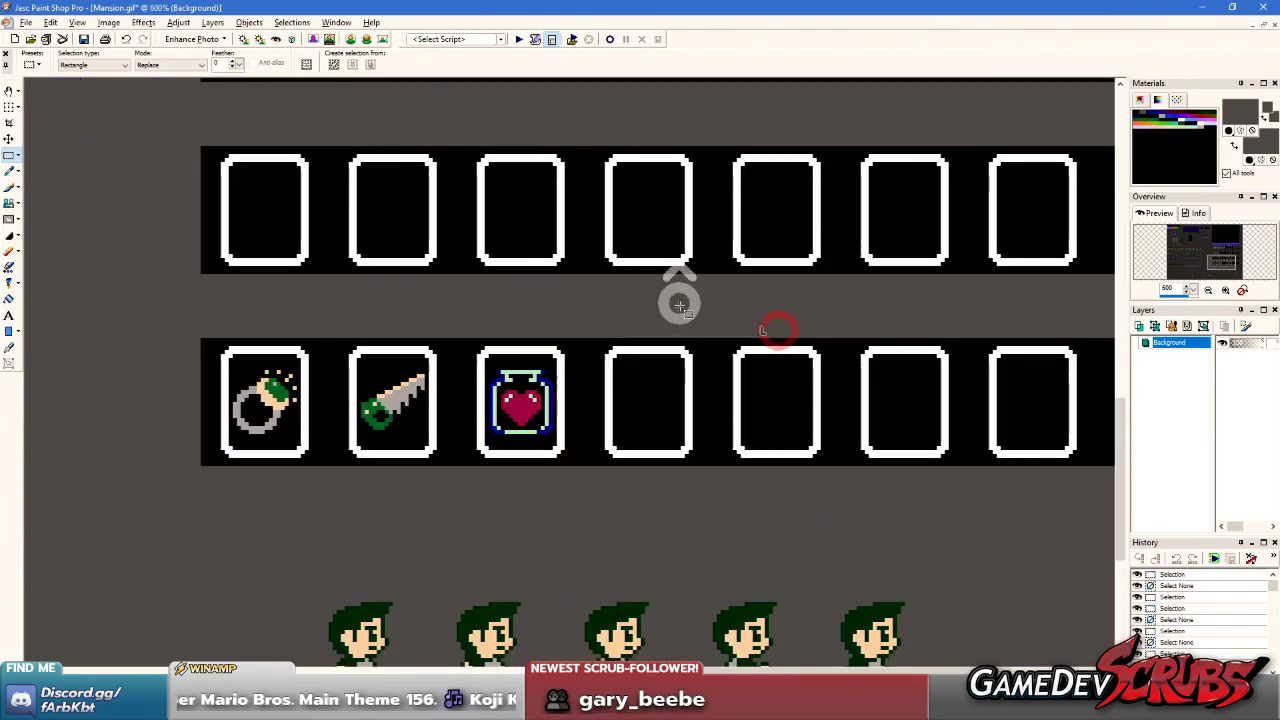
pyautogui.click(650, 428)
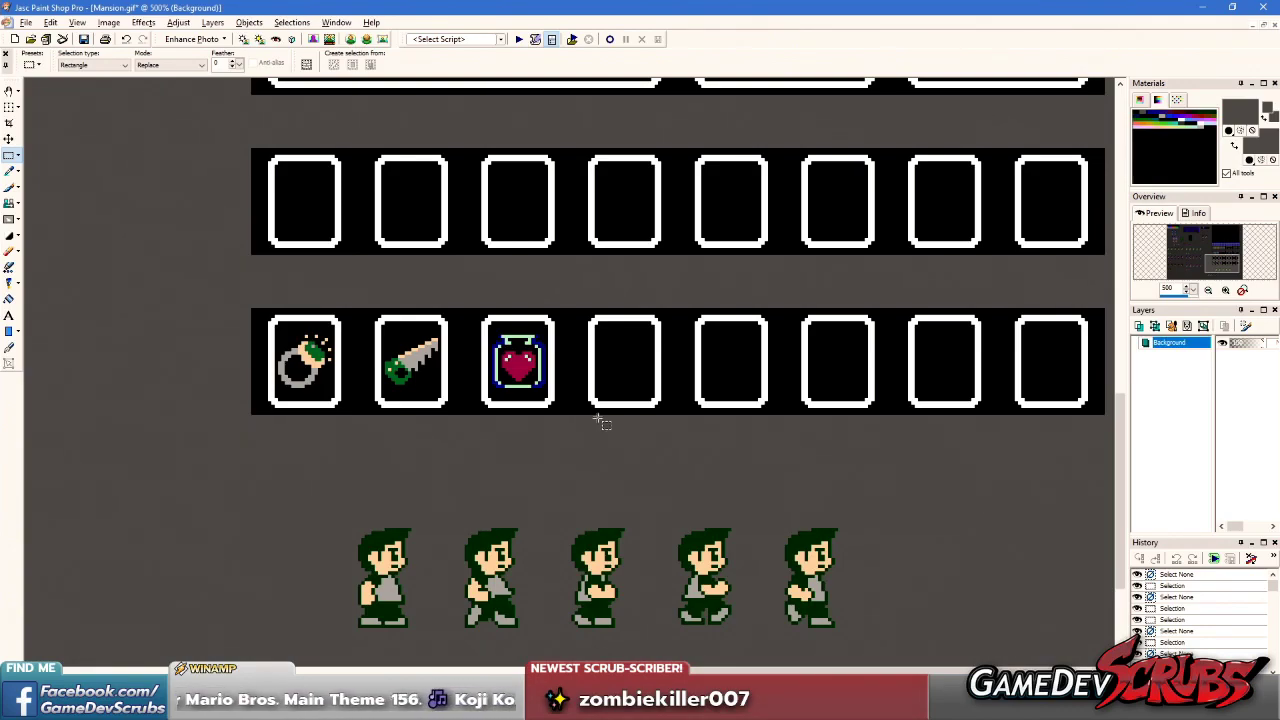
pyautogui.moveTo(226, 295); pyautogui.dragTo(566, 440)
pyautogui.scroll(-2, 657, 343)
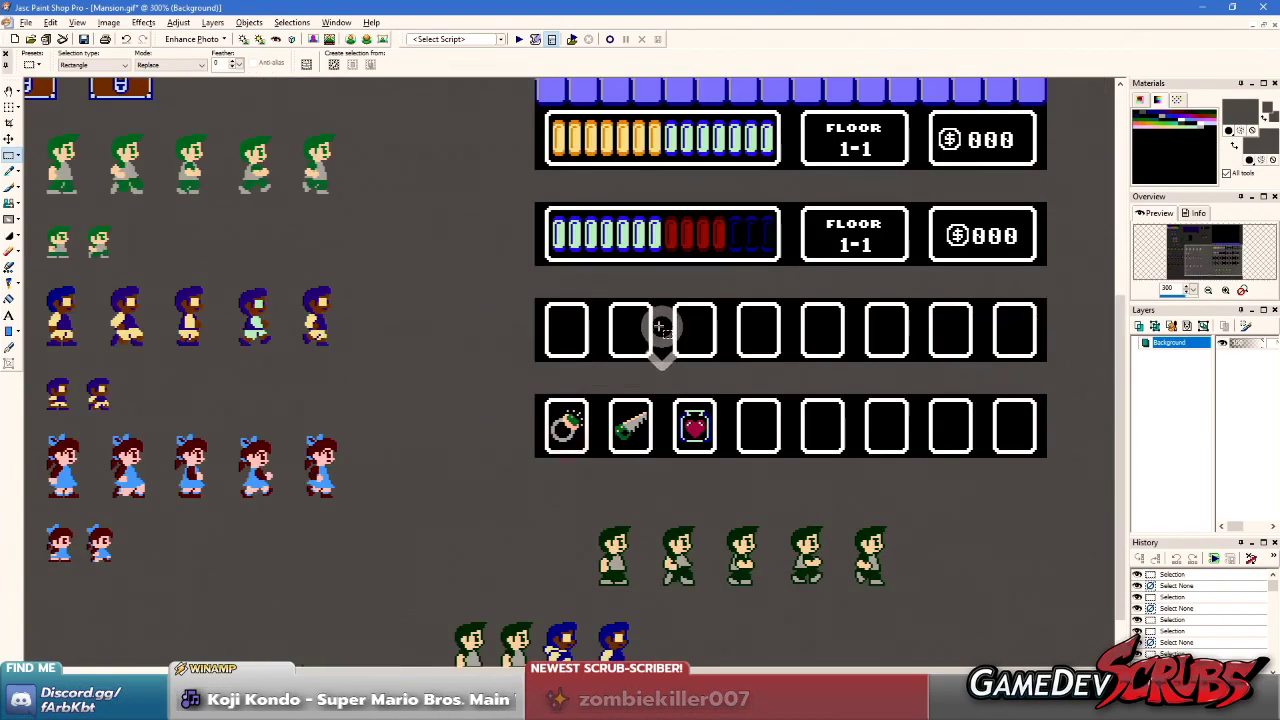
pyautogui.scroll(1, 655, 332)
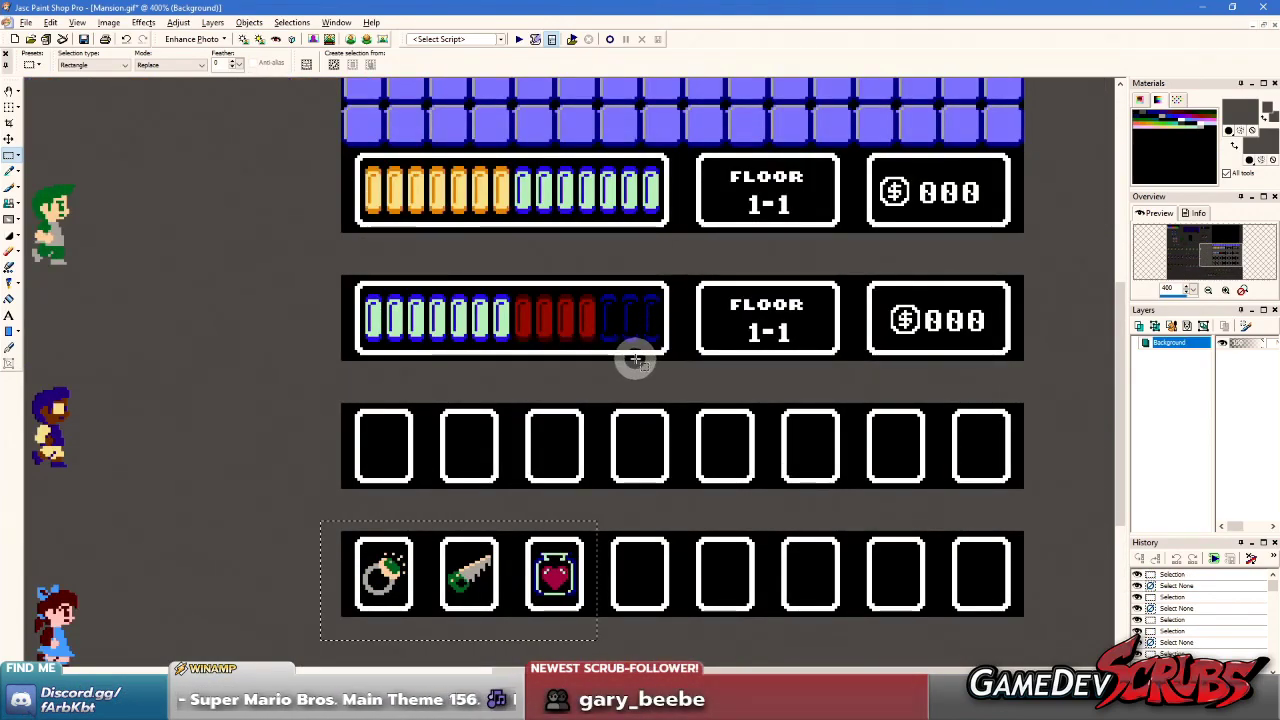
pyautogui.scroll(1, 603, 428)
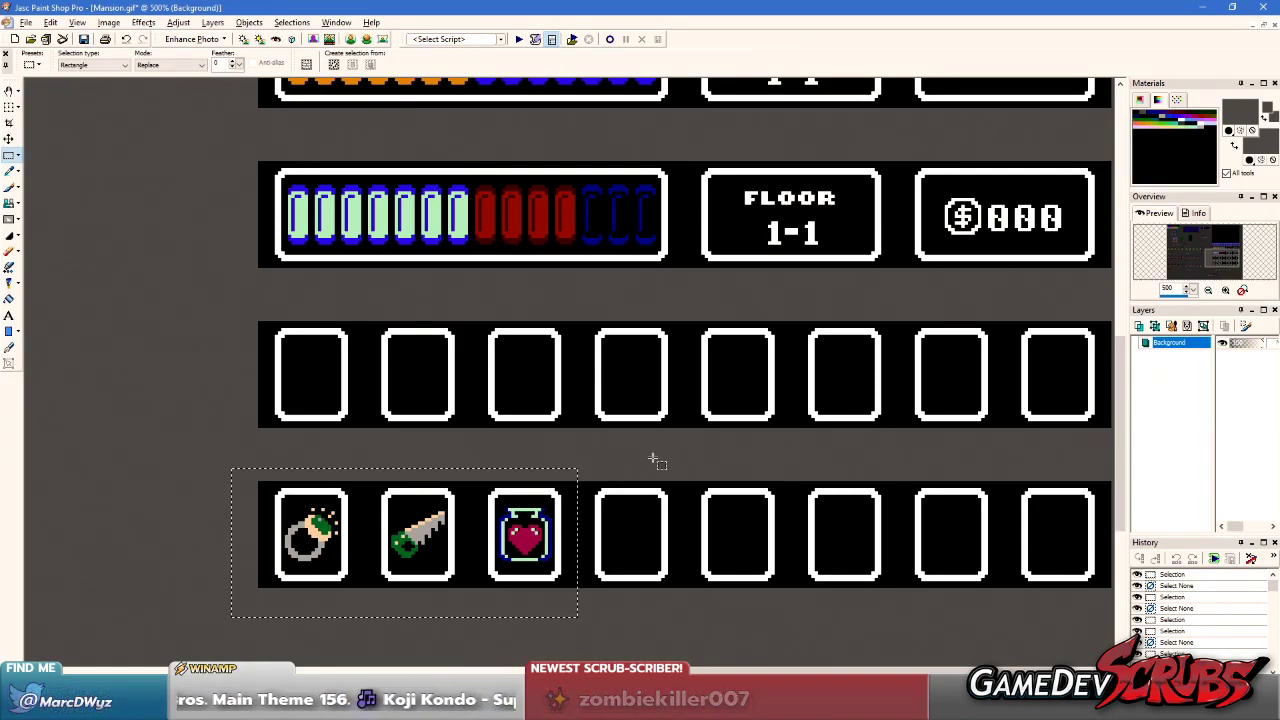
pyautogui.rightClick(220, 436)
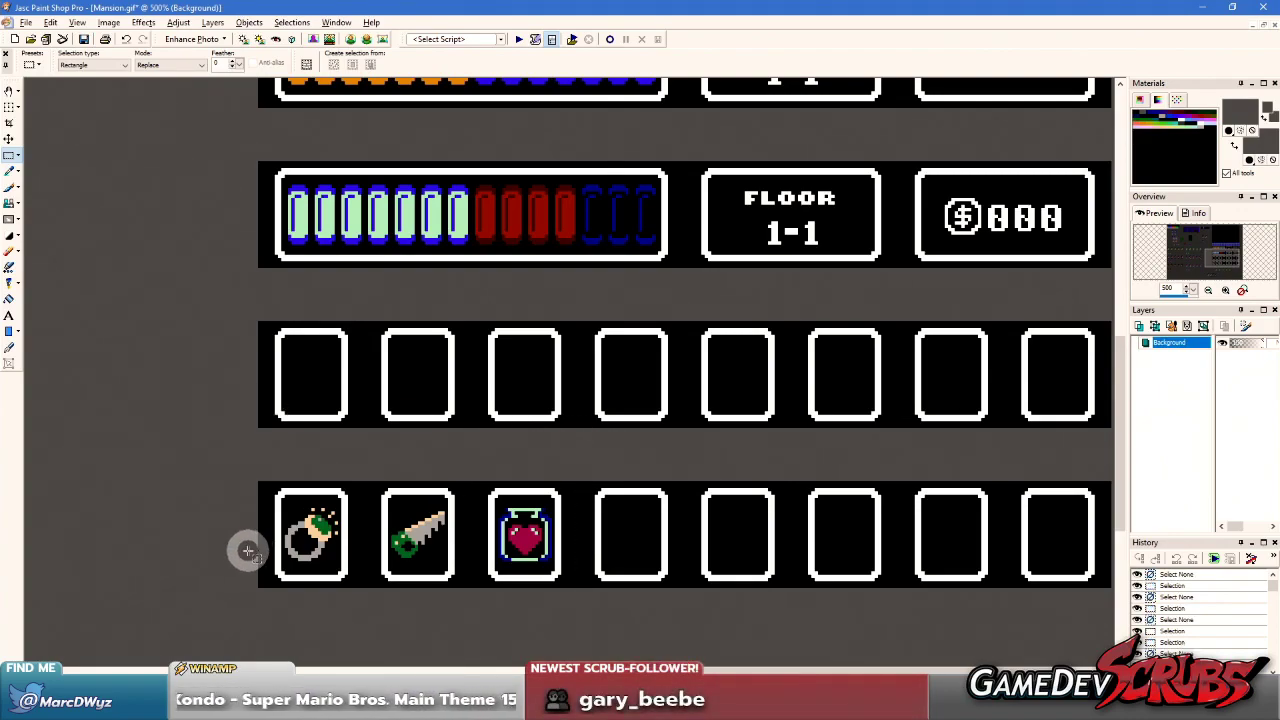
# - Switch to the browser and bring up the Google Images results for "dragon's trap nes" in a maximized window
pyautogui.moveTo(810, 705)
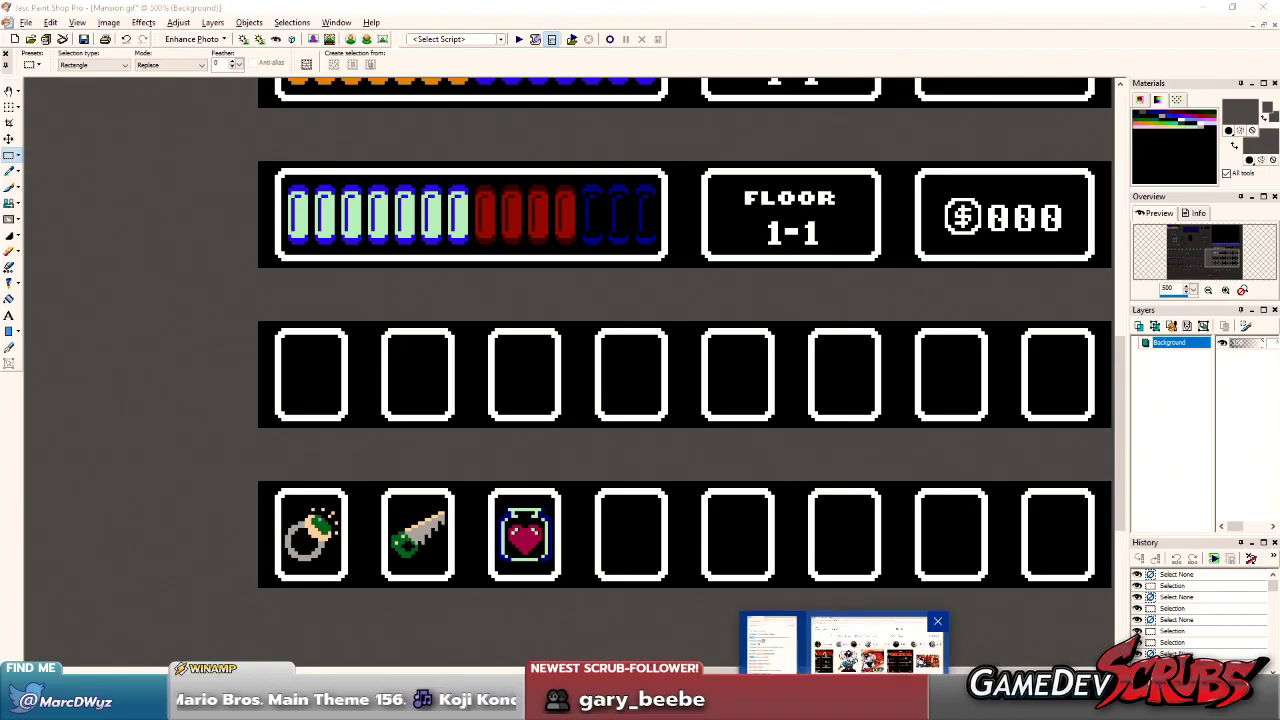
pyautogui.click(800, 640)
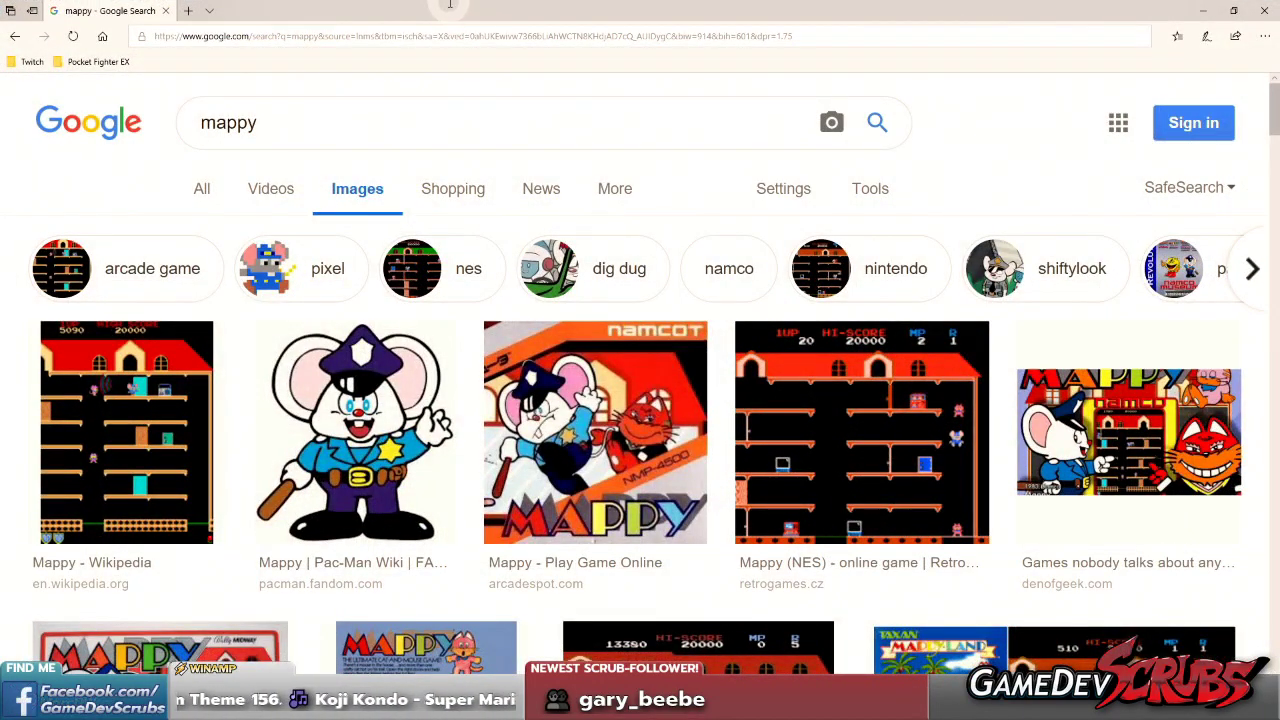
pyautogui.moveTo(465, 10); pyautogui.dragTo(962, 117)
pyautogui.click(1137, 640)
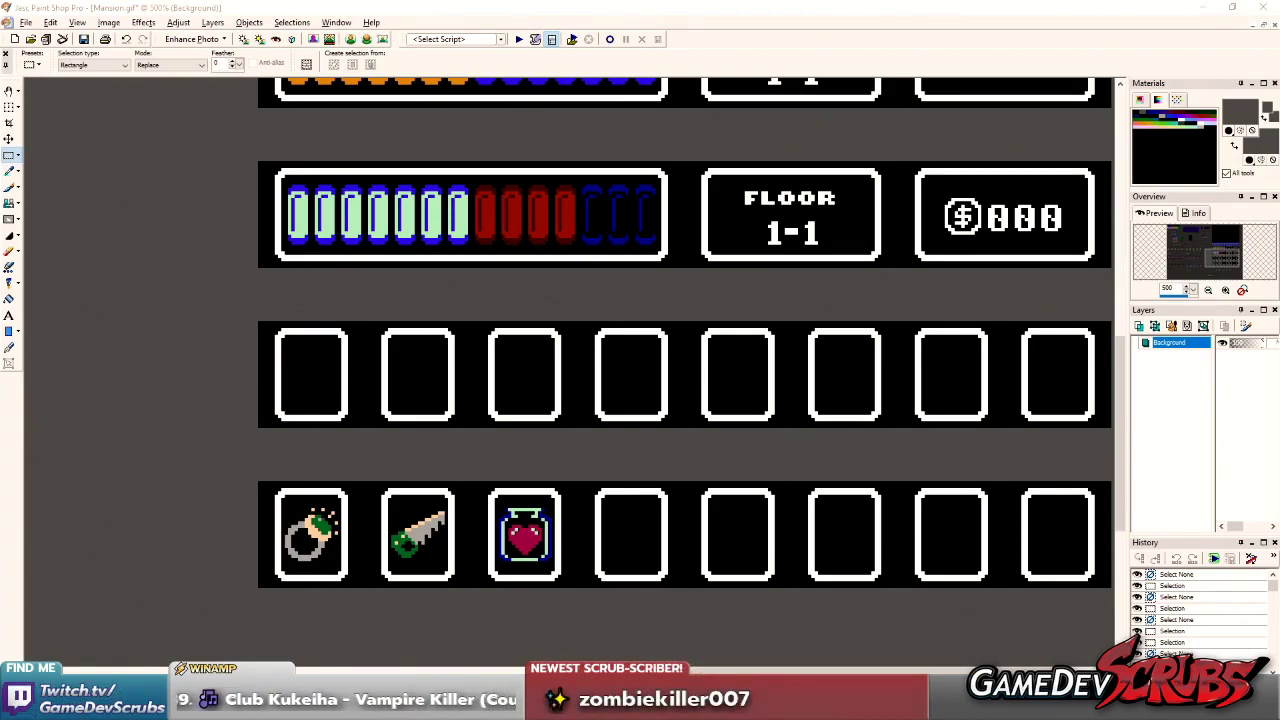
pyautogui.moveTo(1279, 140); pyautogui.dragTo(692, 108)
pyautogui.doubleClick(690, 108)
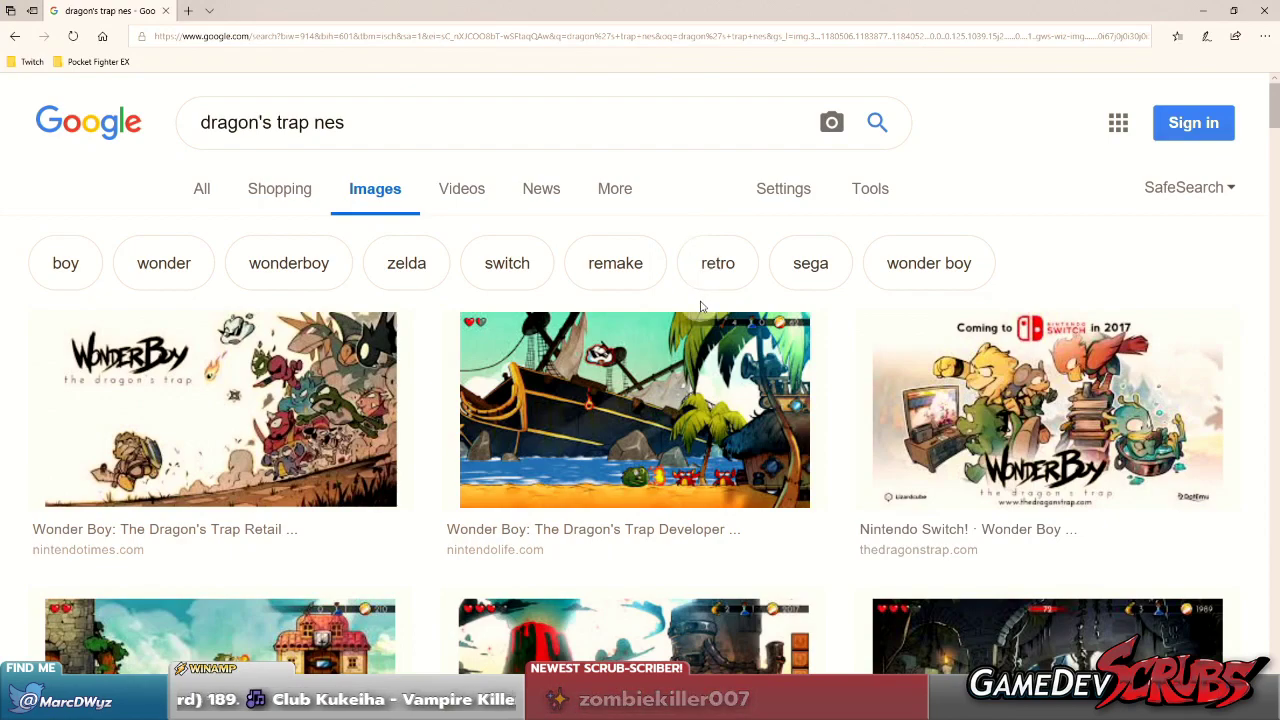
# - Browse the Dragon's Trap image results and open the preview of the Piranha Man & Lion Man screenshot
pyautogui.scroll(-1, 636, 289)
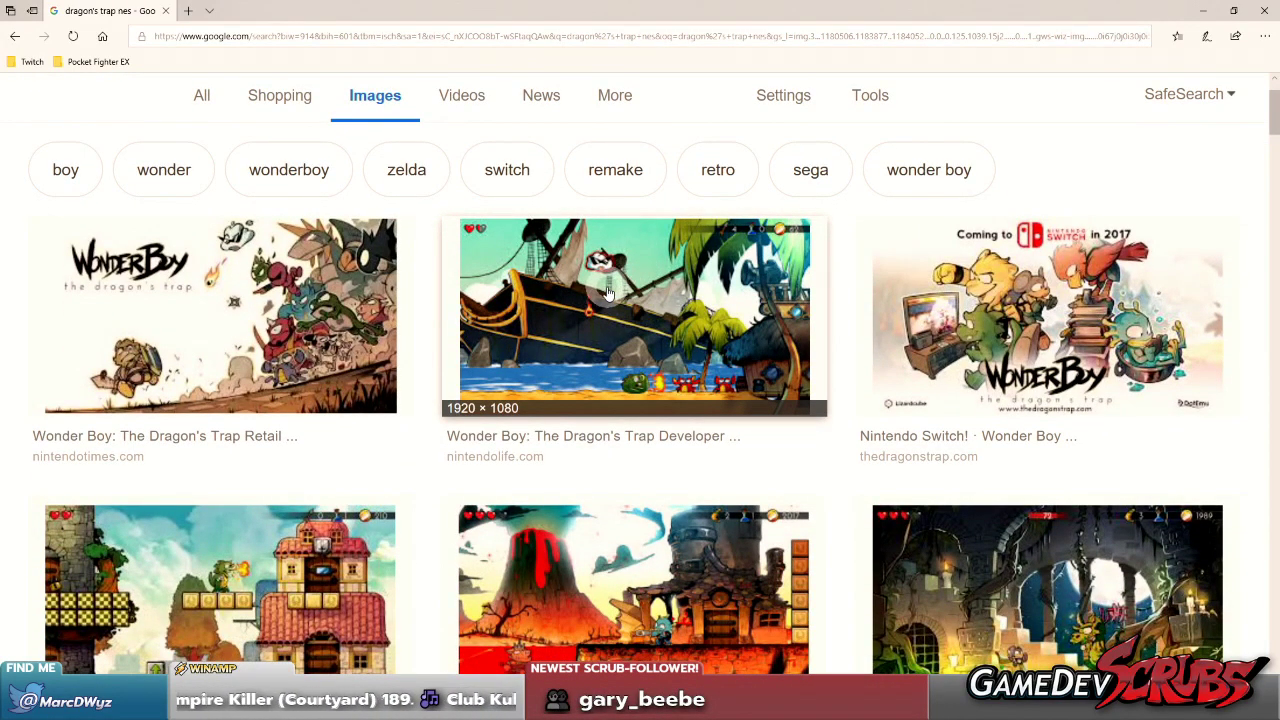
pyautogui.scroll(-1, 607, 292)
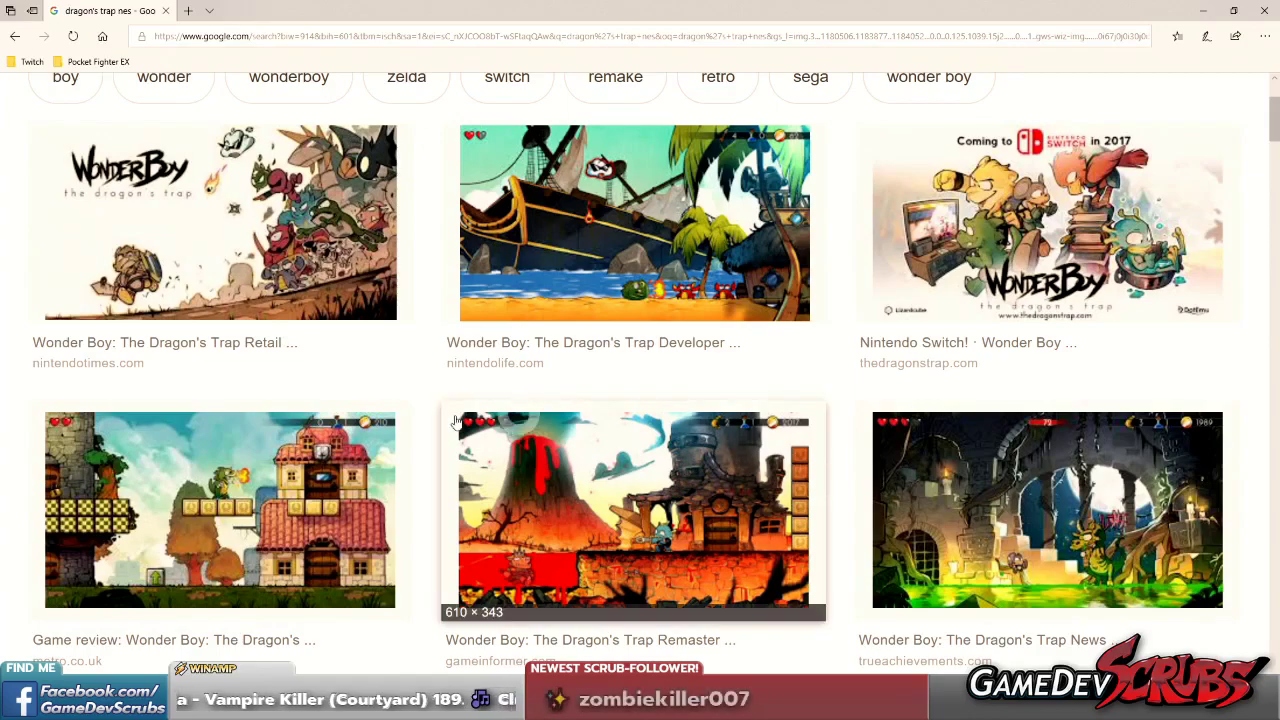
pyautogui.scroll(-4, 423, 405)
pyautogui.scroll(-2, 423, 400)
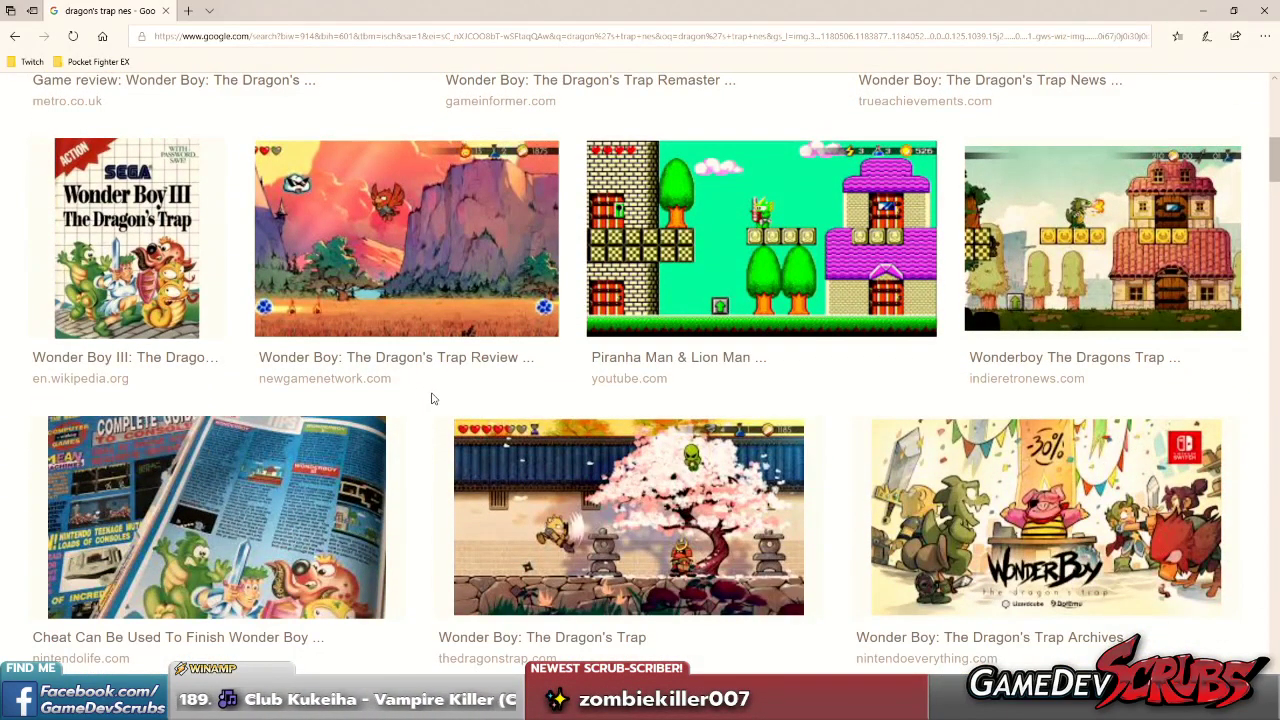
pyautogui.click(680, 240)
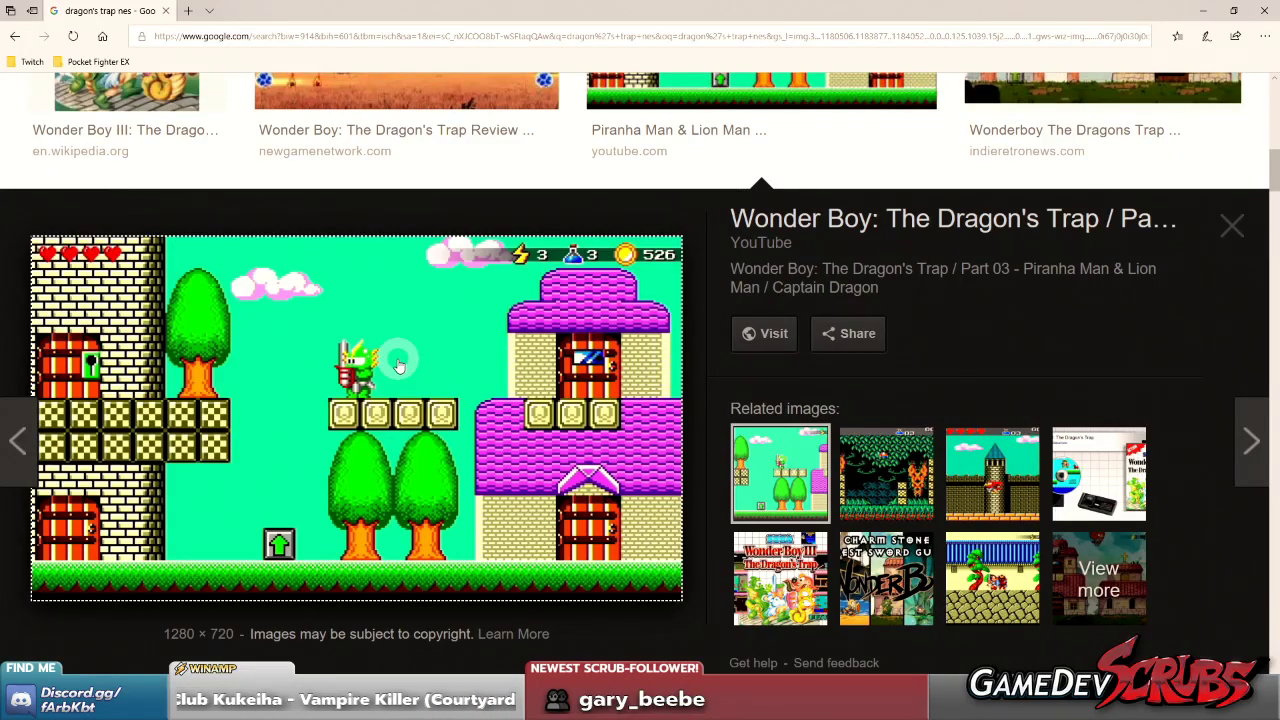
# - Change the image search to "dragon's trap genesis" and run it
pyautogui.scroll(7, 398, 365)
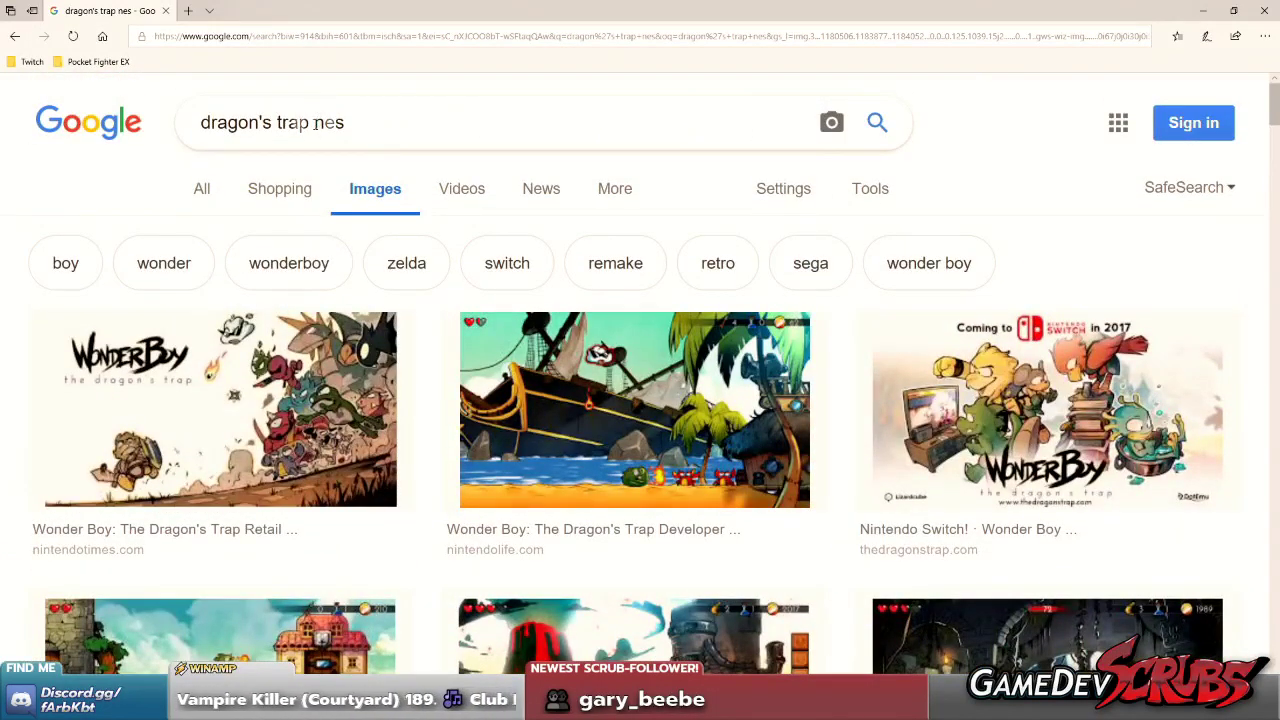
pyautogui.moveTo(316, 122); pyautogui.dragTo(438, 131)
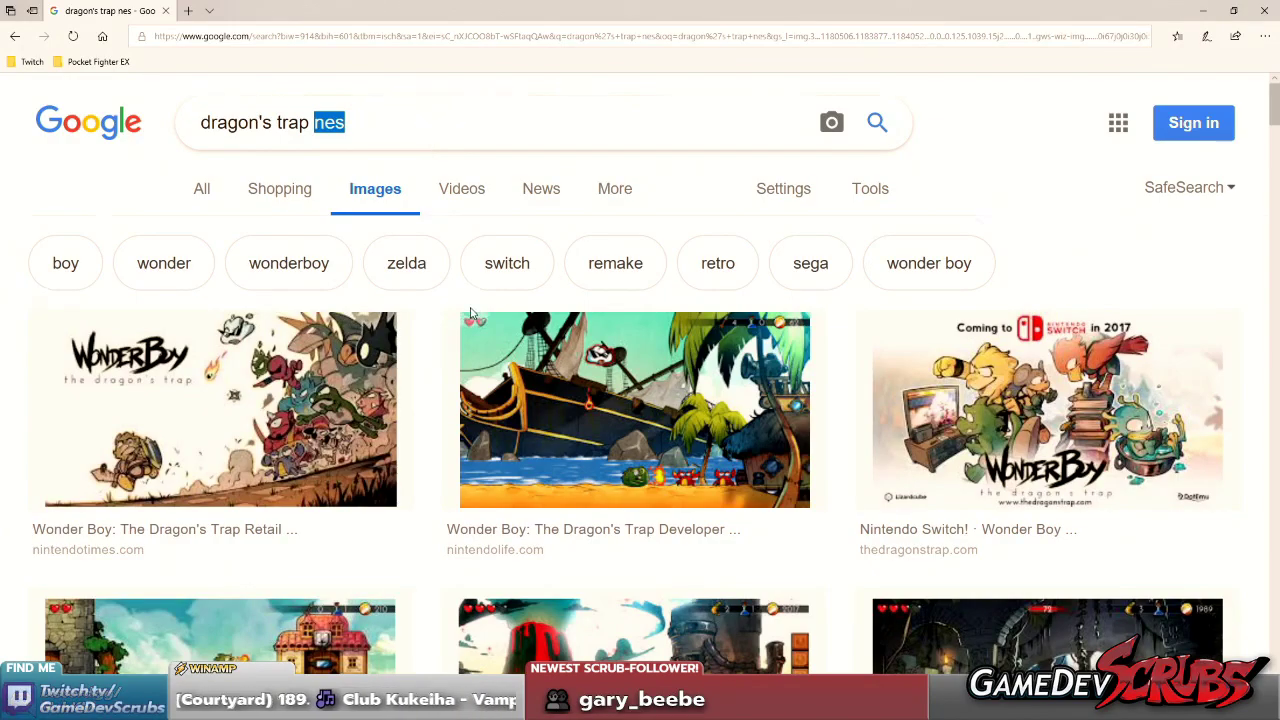
pyautogui.scroll(-6, 443, 320)
pyautogui.scroll(6, 443, 320)
pyautogui.write('genesis')
pyautogui.press('Return')
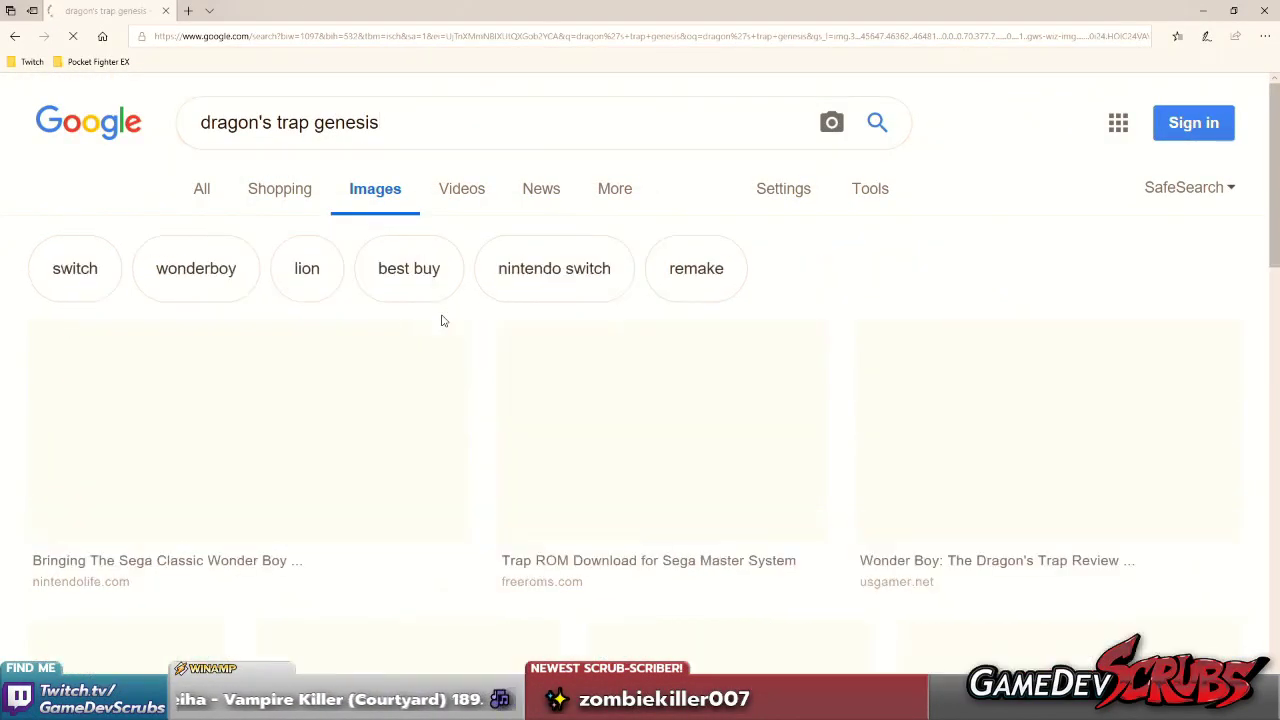
# - Open the preview of the Wonder Boy III: The Dragon's Trap box art from Wikipedia and examine it
pyautogui.scroll(-3, 511, 323)
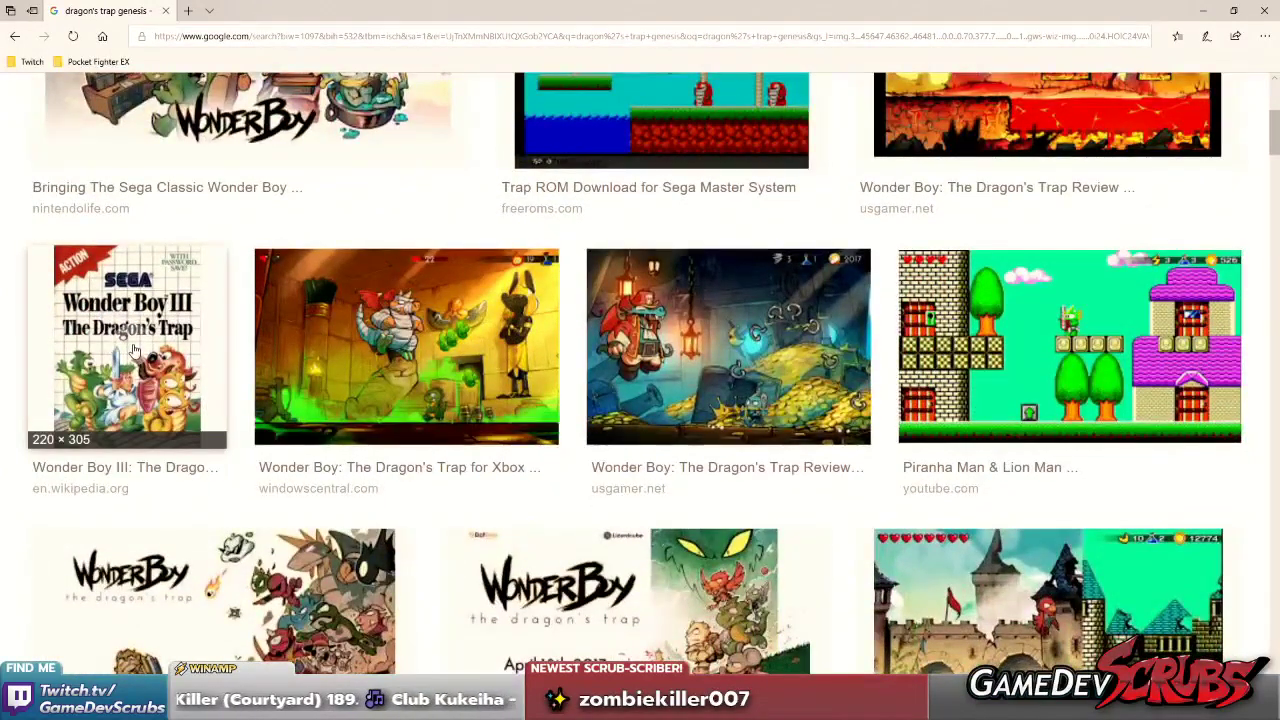
pyautogui.click(134, 350)
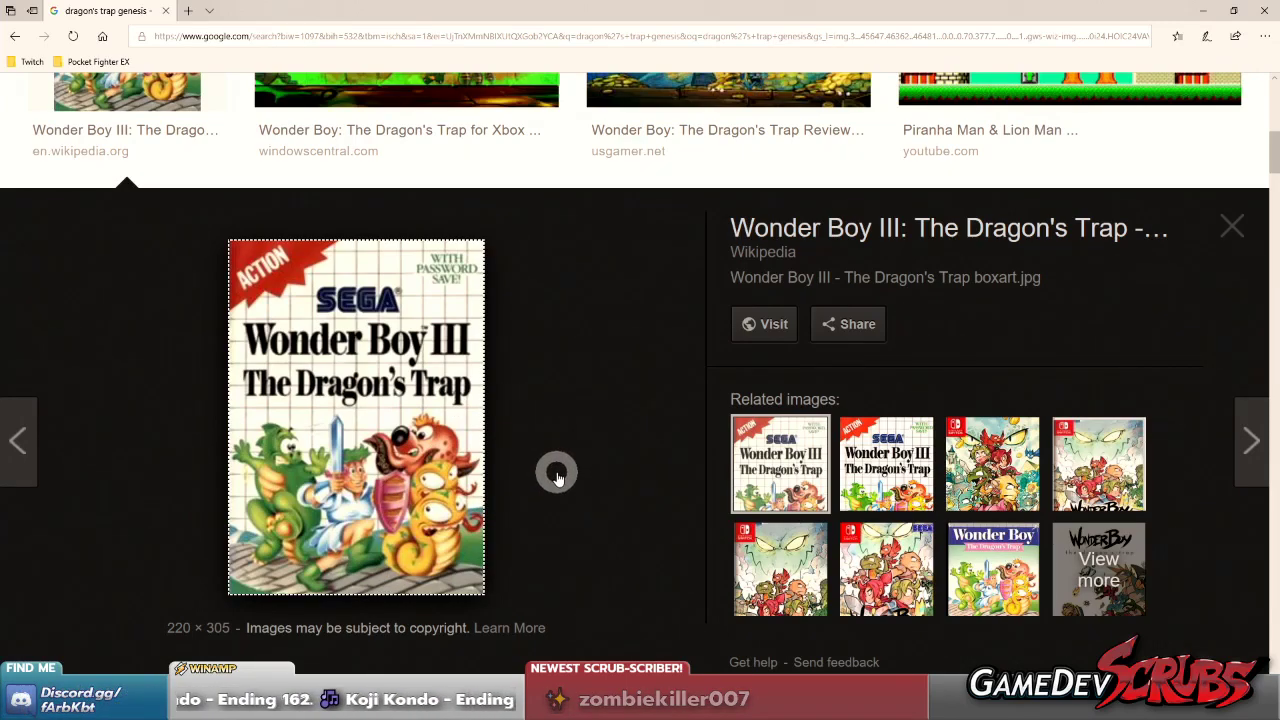
pyautogui.scroll(5, 557, 476)
pyautogui.scroll(-5, 466, 460)
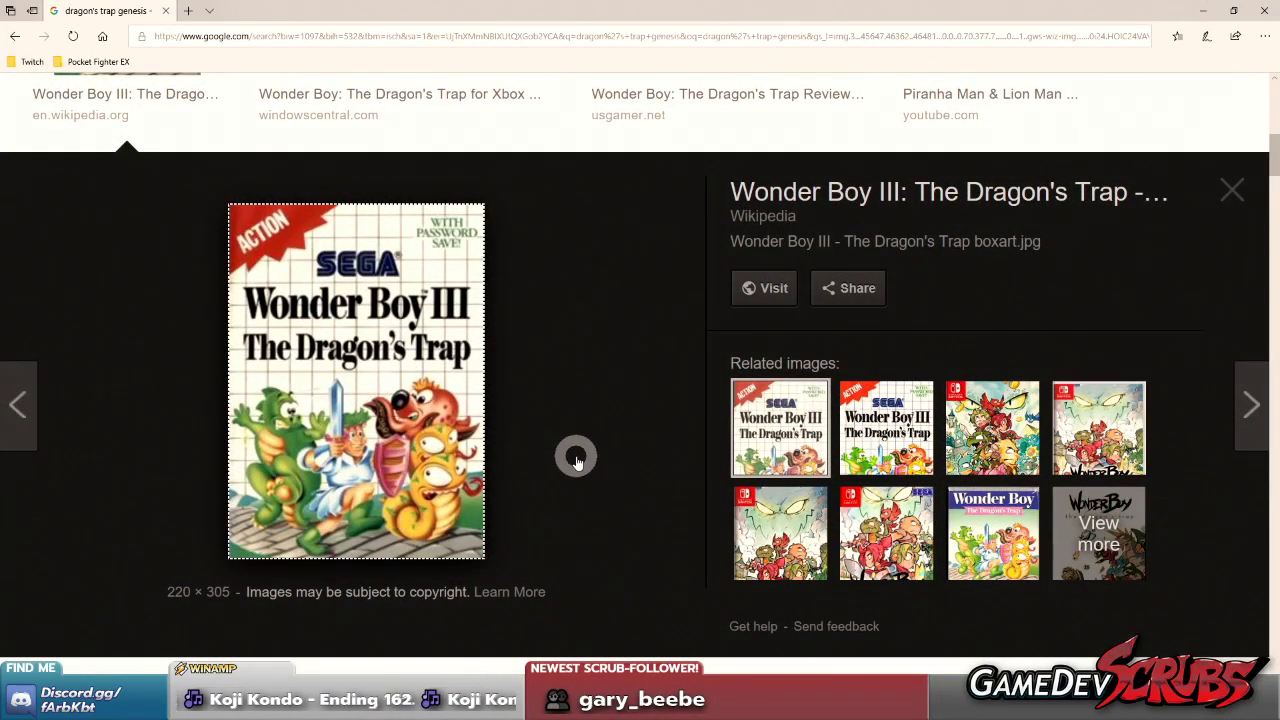
# - Change the image search to "dragon's trap master system" and bring up the matching screenshots
pyautogui.scroll(10, 576, 460)
pyautogui.doubleClick(355, 124)
pyautogui.write('master system')
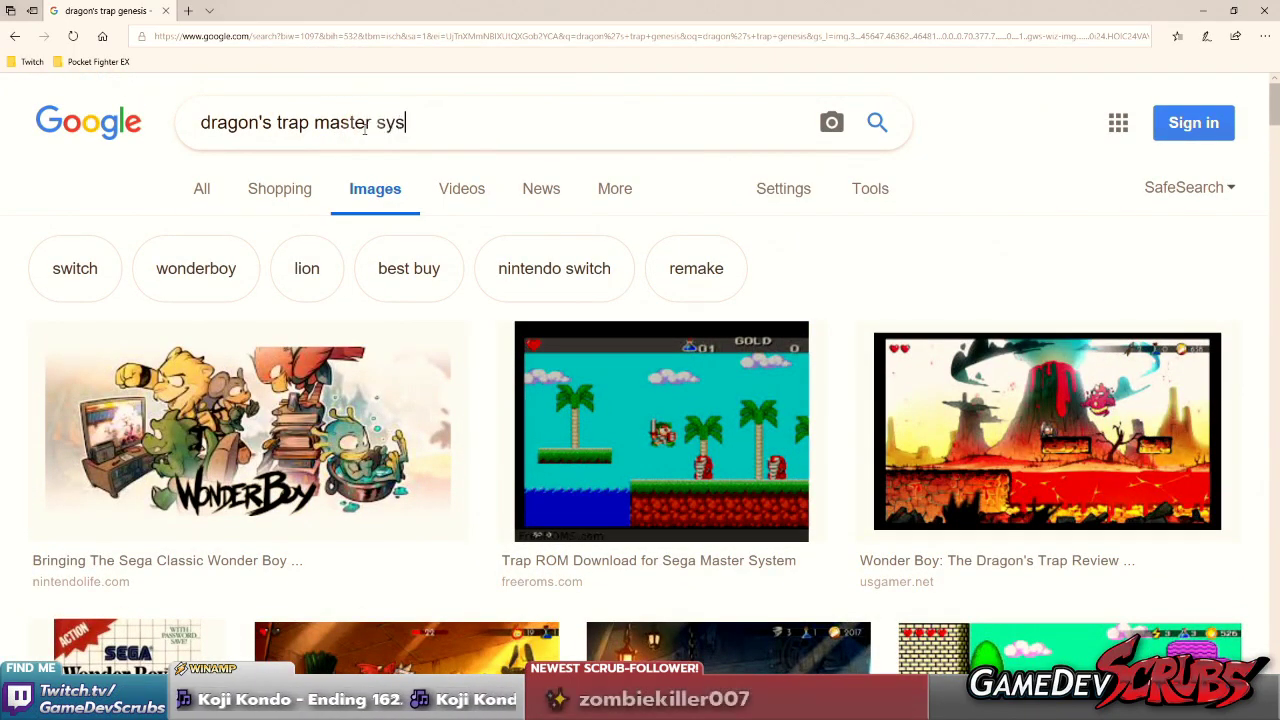
pyautogui.press('Return')
pyautogui.scroll(-2, 397, 247)
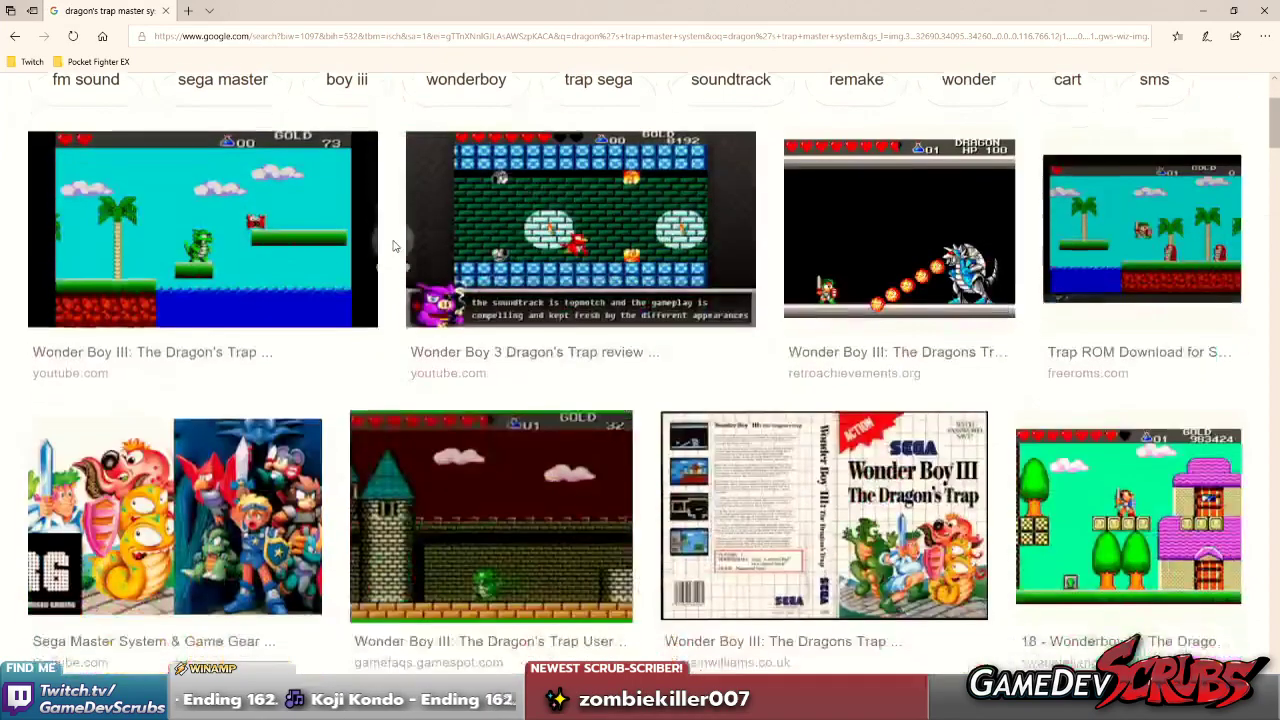
# - Preview the first three Master System results in turn: the lizard beach level, the green brick room and the dragon boss fight
pyautogui.click(240, 216)
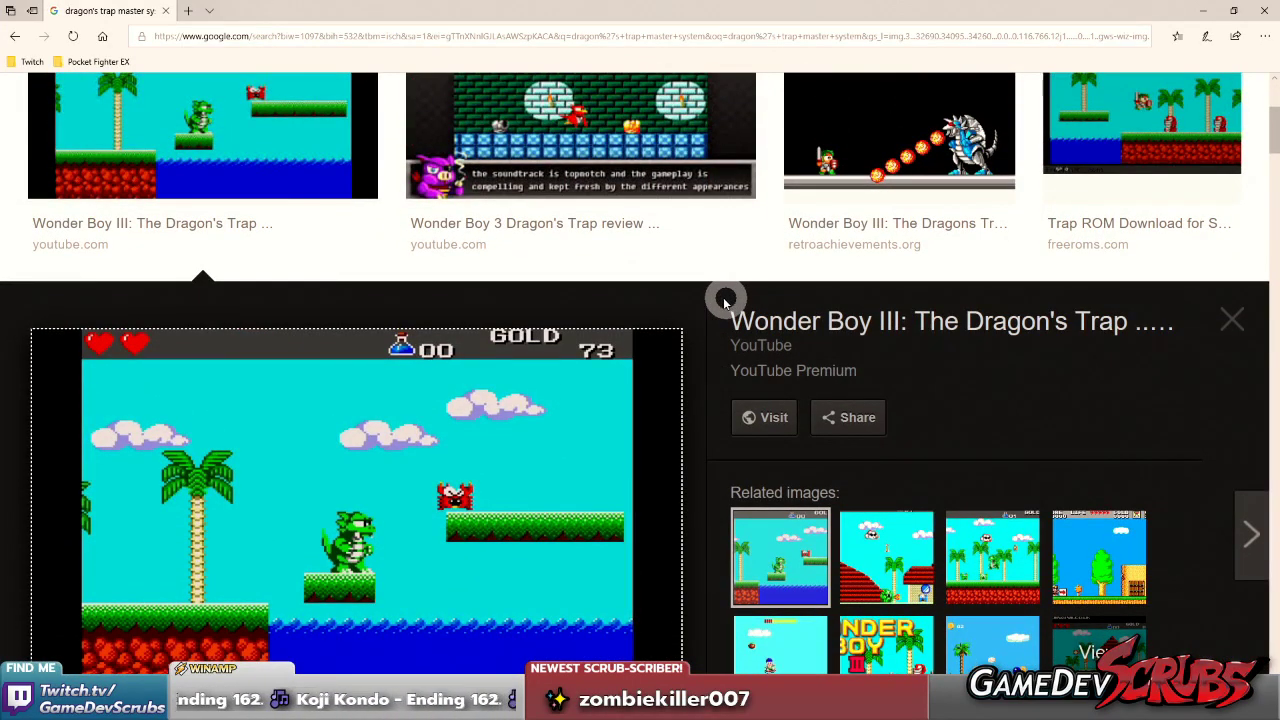
pyautogui.press('Right')
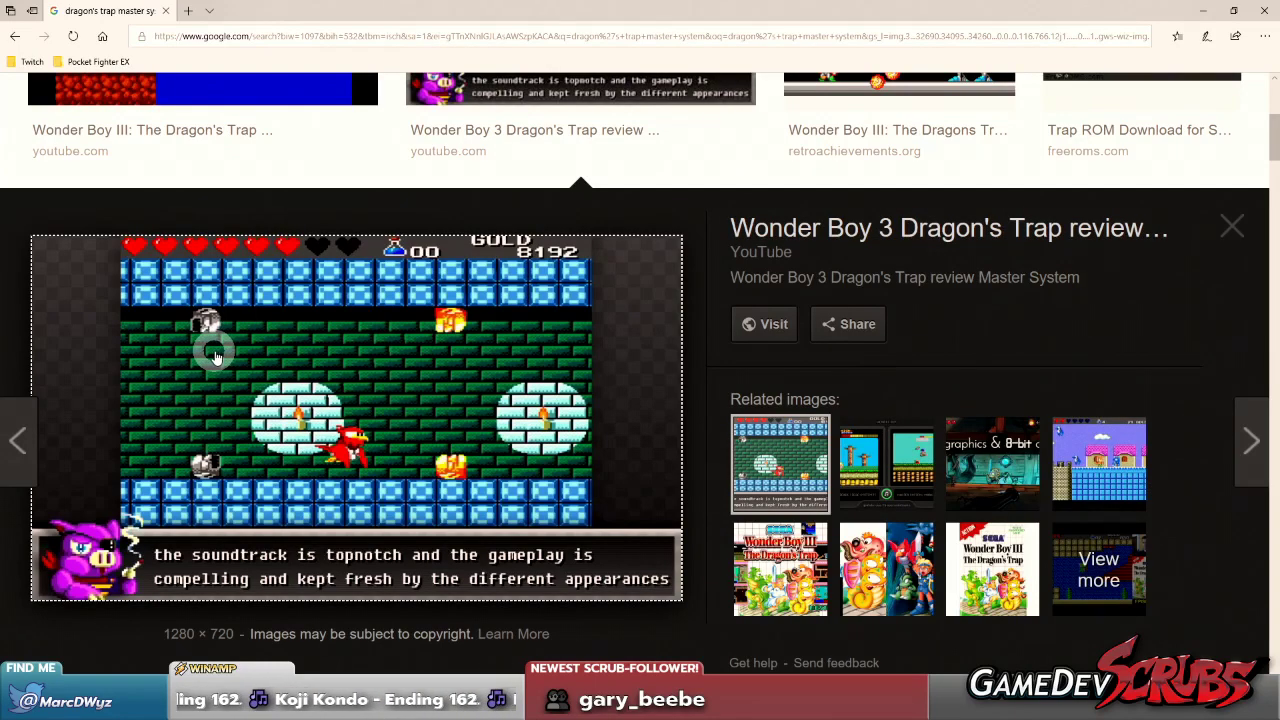
pyautogui.scroll(4, 215, 357)
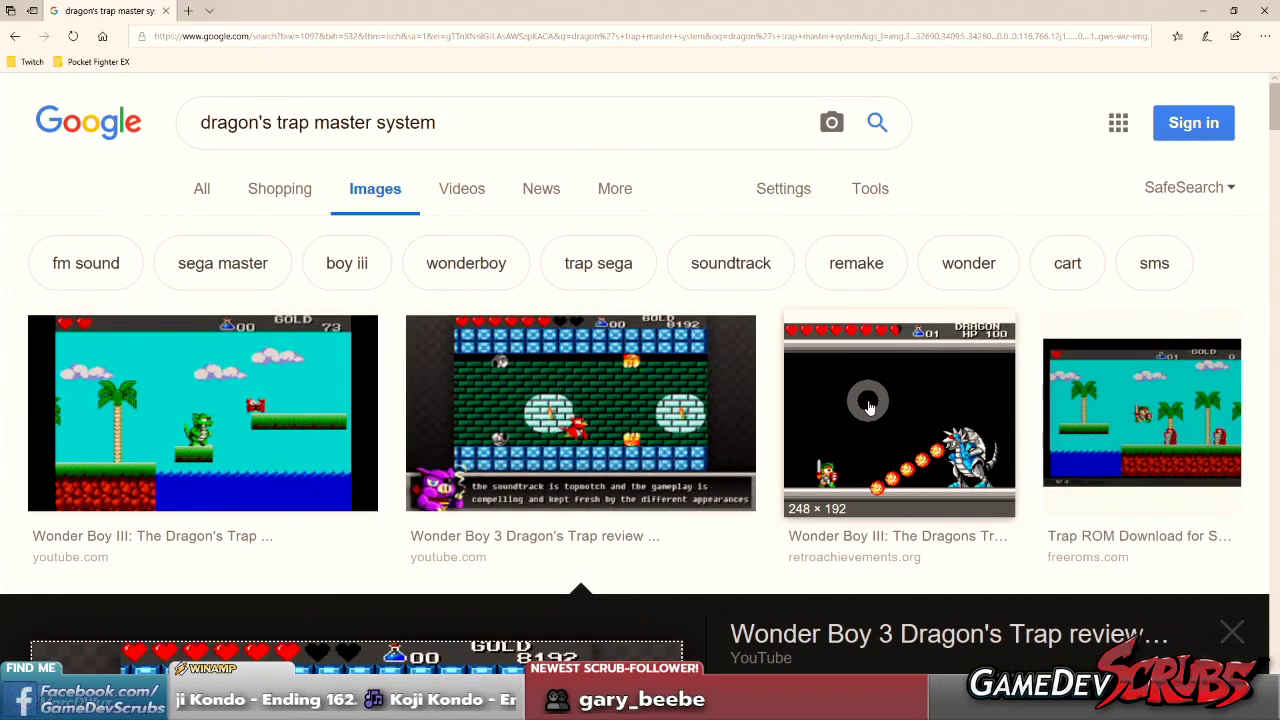
pyautogui.scroll(-4, 868, 405)
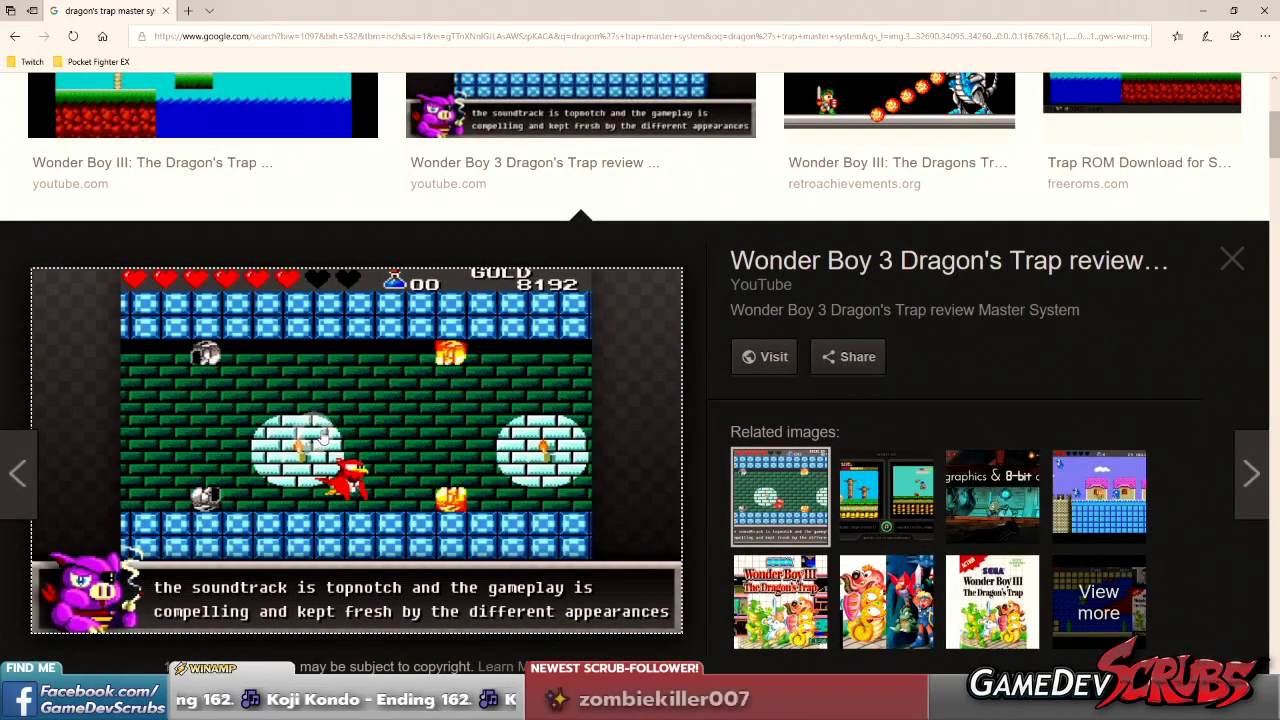
pyautogui.scroll(4, 357, 400)
pyautogui.click(925, 407)
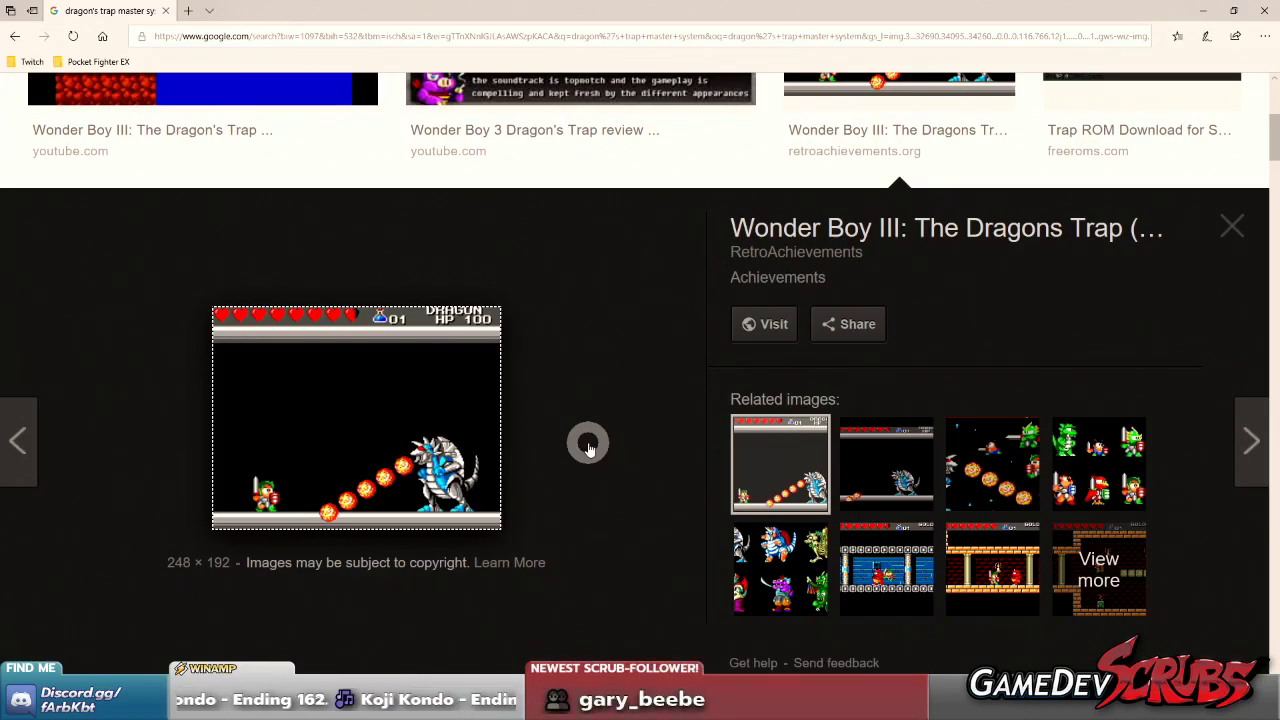
# - Browse further down the results to examine more Wonder Boy III gameplay screenshots and box art
pyautogui.scroll(4, 588, 447)
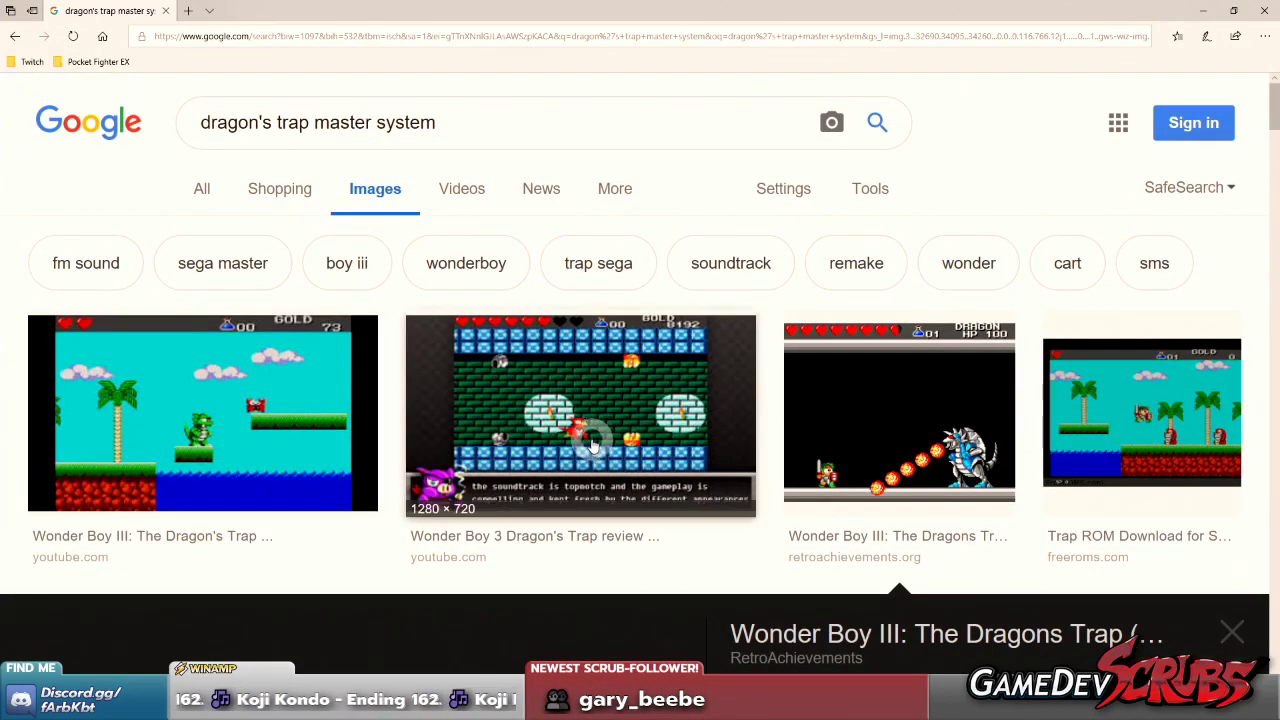
pyautogui.scroll(-4, 598, 440)
pyautogui.scroll(-2, 613, 412)
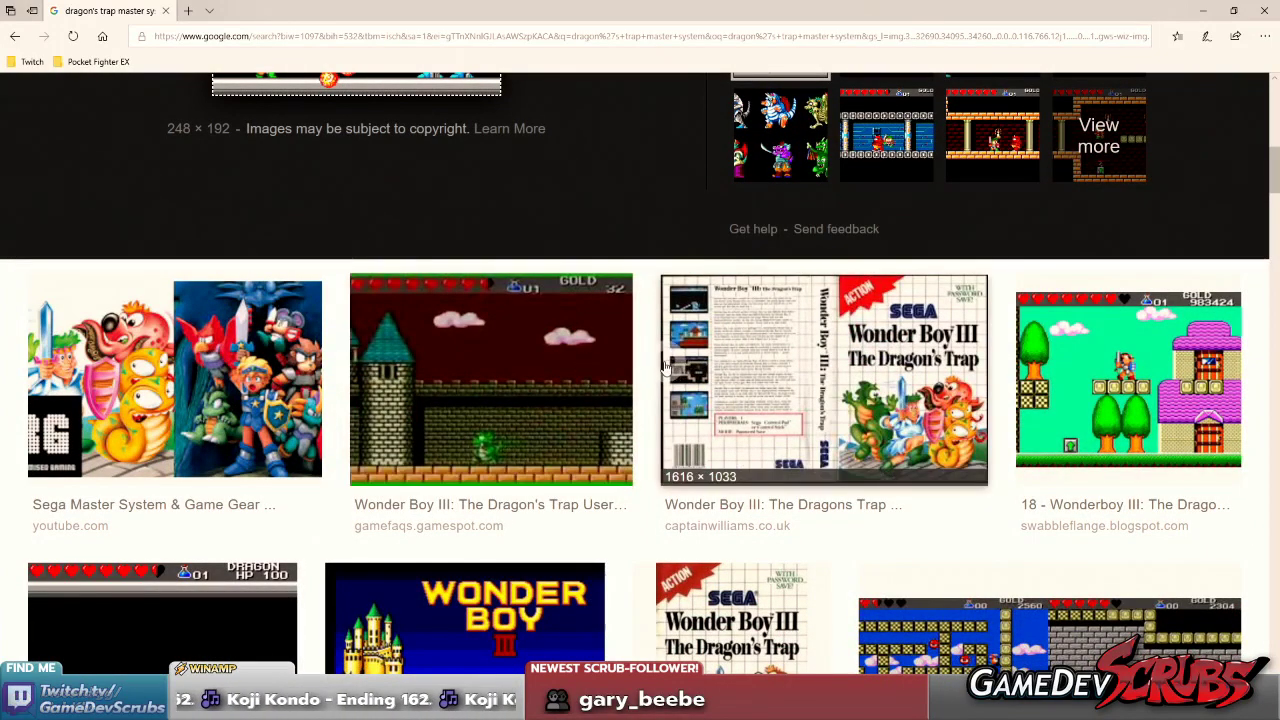
pyautogui.scroll(-2, 598, 360)
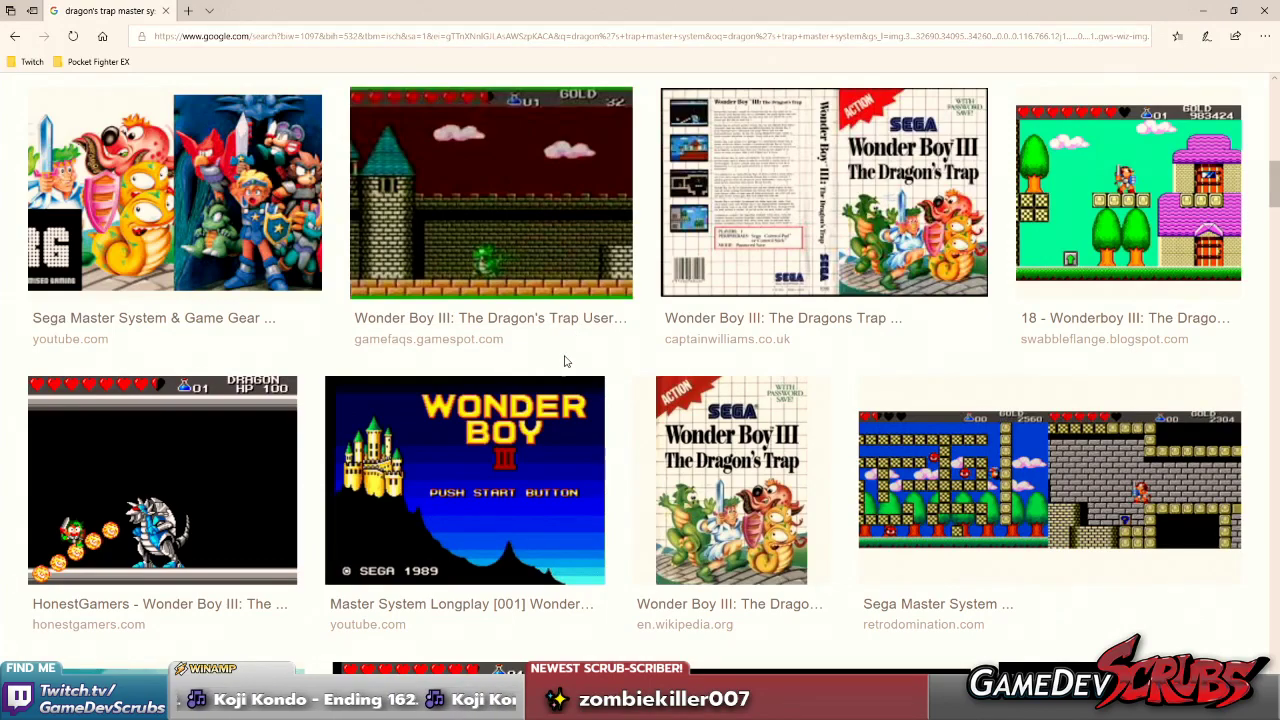
pyautogui.scroll(-3, 565, 361)
pyautogui.scroll(-1, 620, 367)
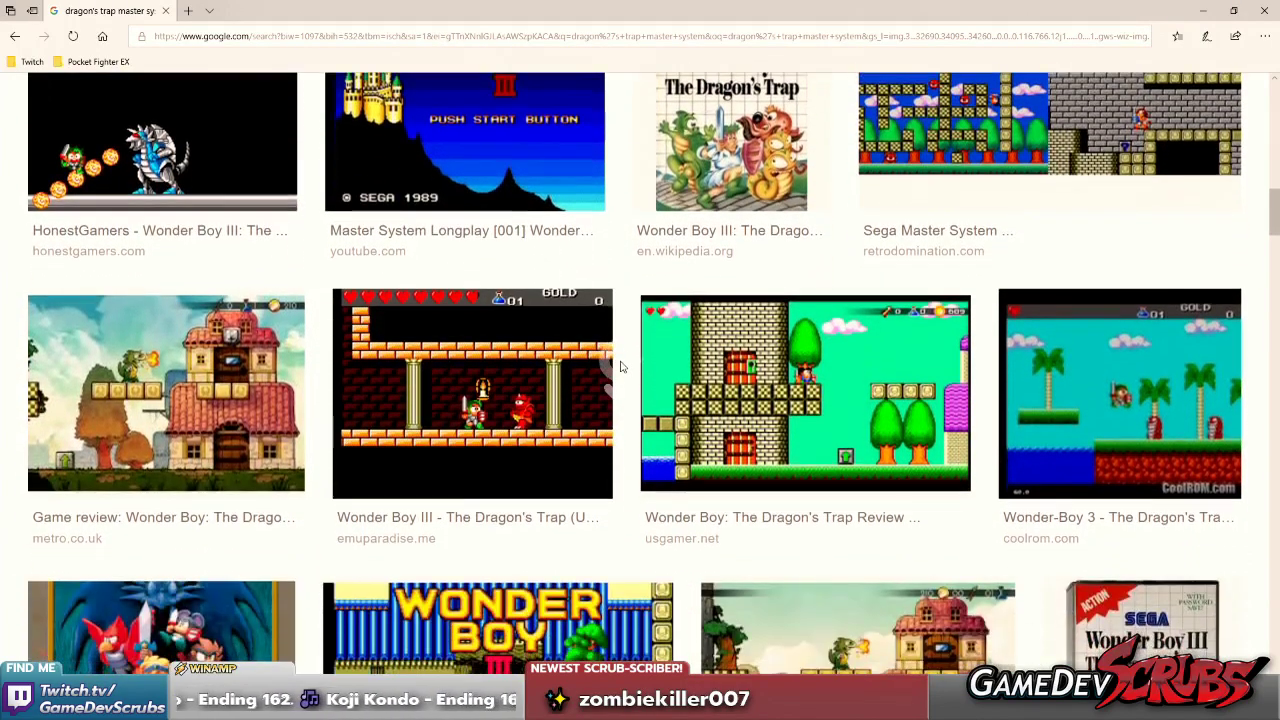
# - Look through the further "dragon's trap master system" image results for level screenshots, remake artwork, cartridge photos and the character sprite sheet
pyautogui.scroll(-1, 621, 363)
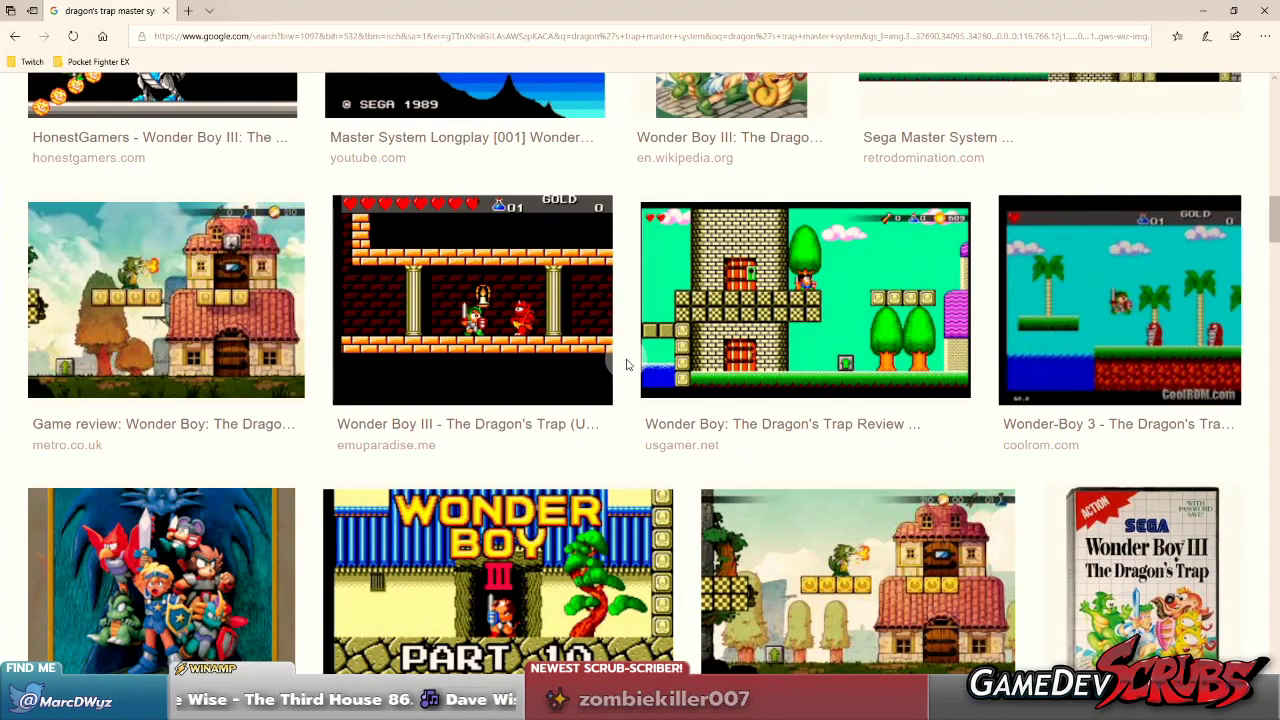
pyautogui.scroll(-4, 627, 364)
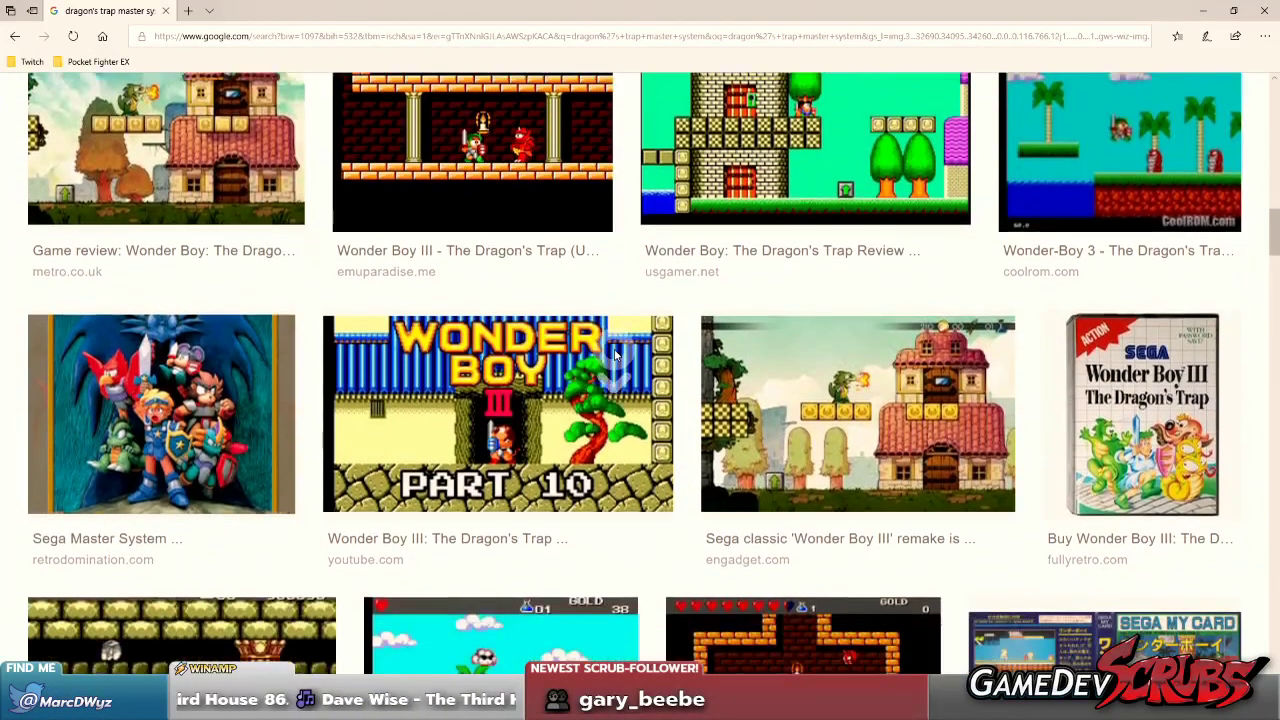
pyautogui.scroll(-1, 617, 356)
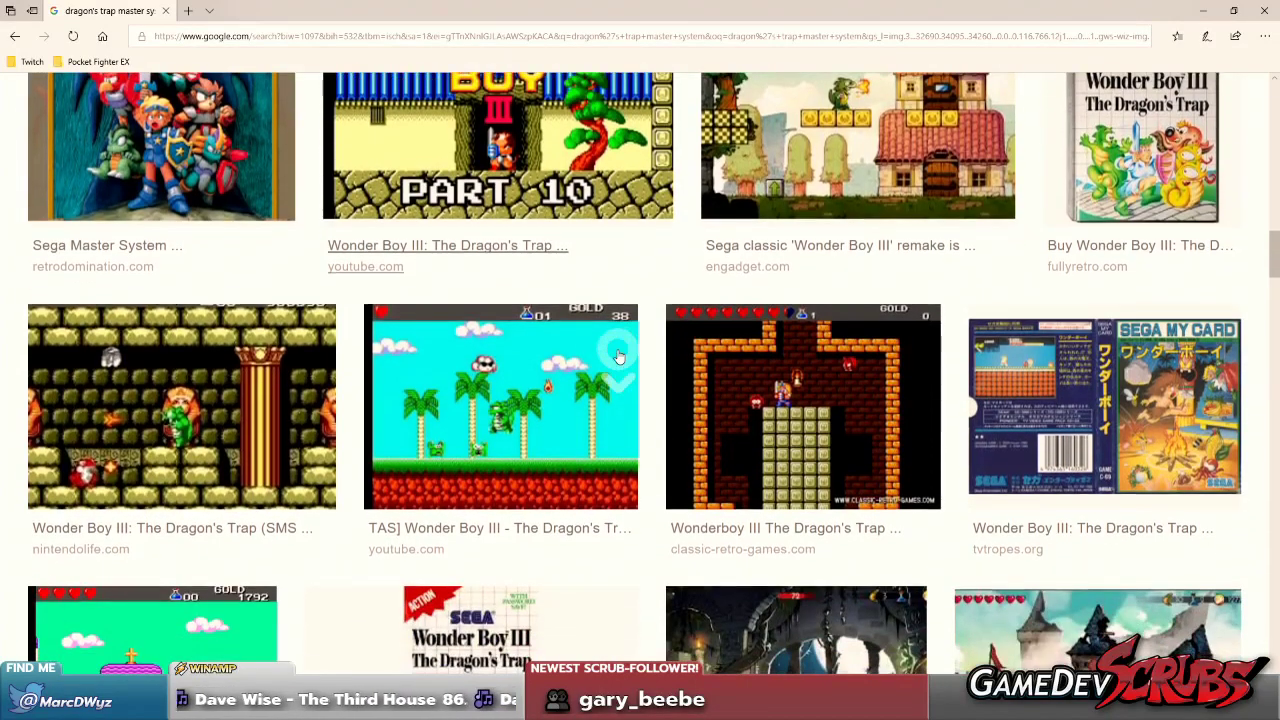
pyautogui.scroll(-3, 619, 354)
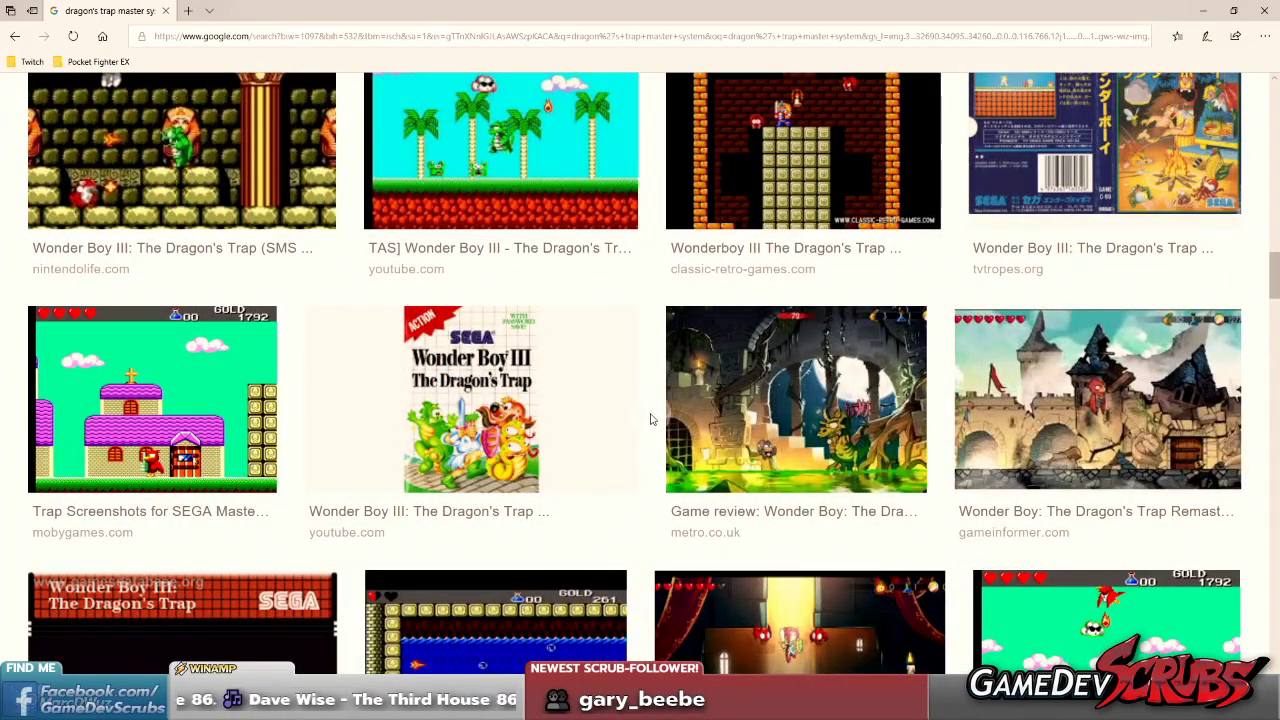
pyautogui.scroll(-2, 650, 419)
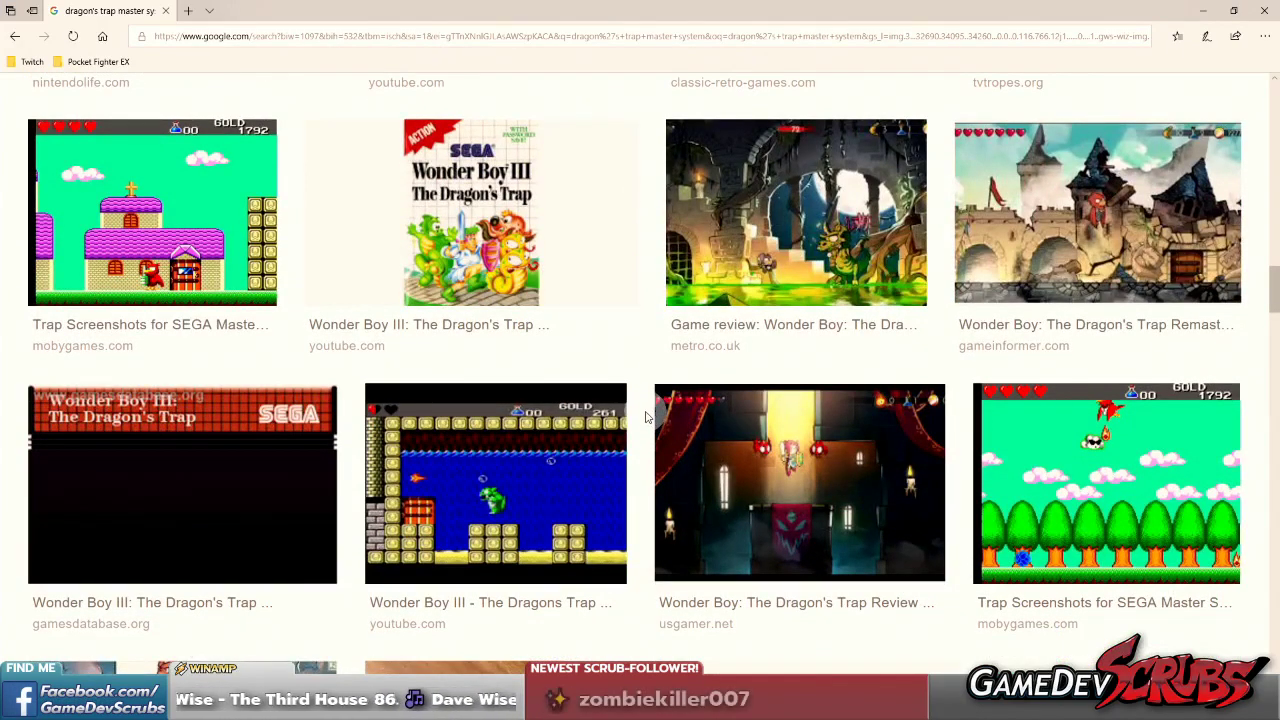
pyautogui.scroll(-1, 645, 418)
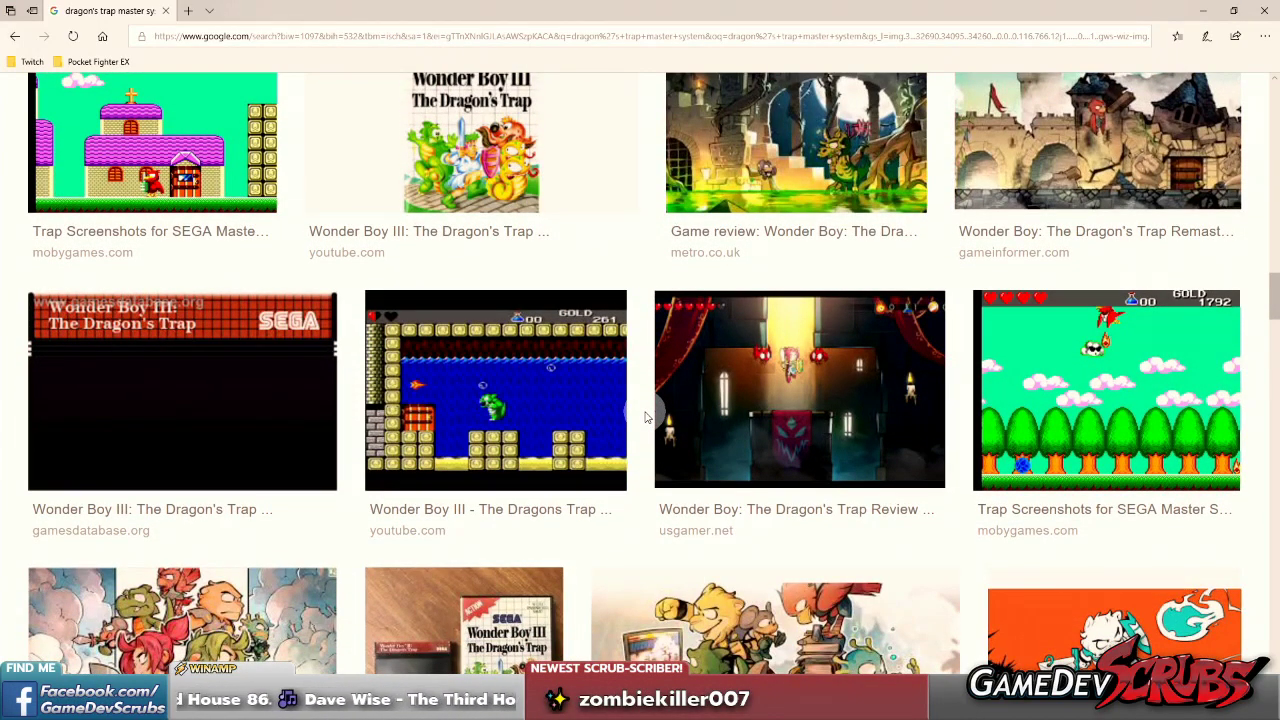
pyautogui.scroll(-1, 645, 418)
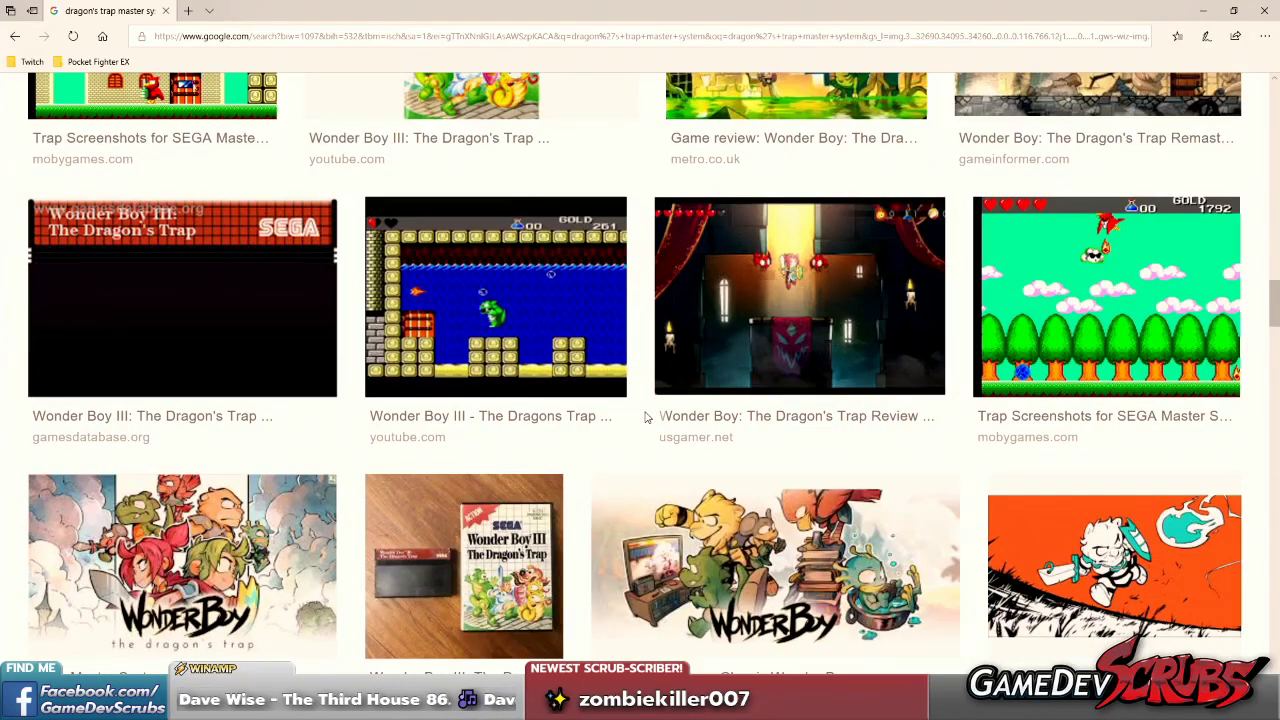
pyautogui.scroll(-3, 630, 405)
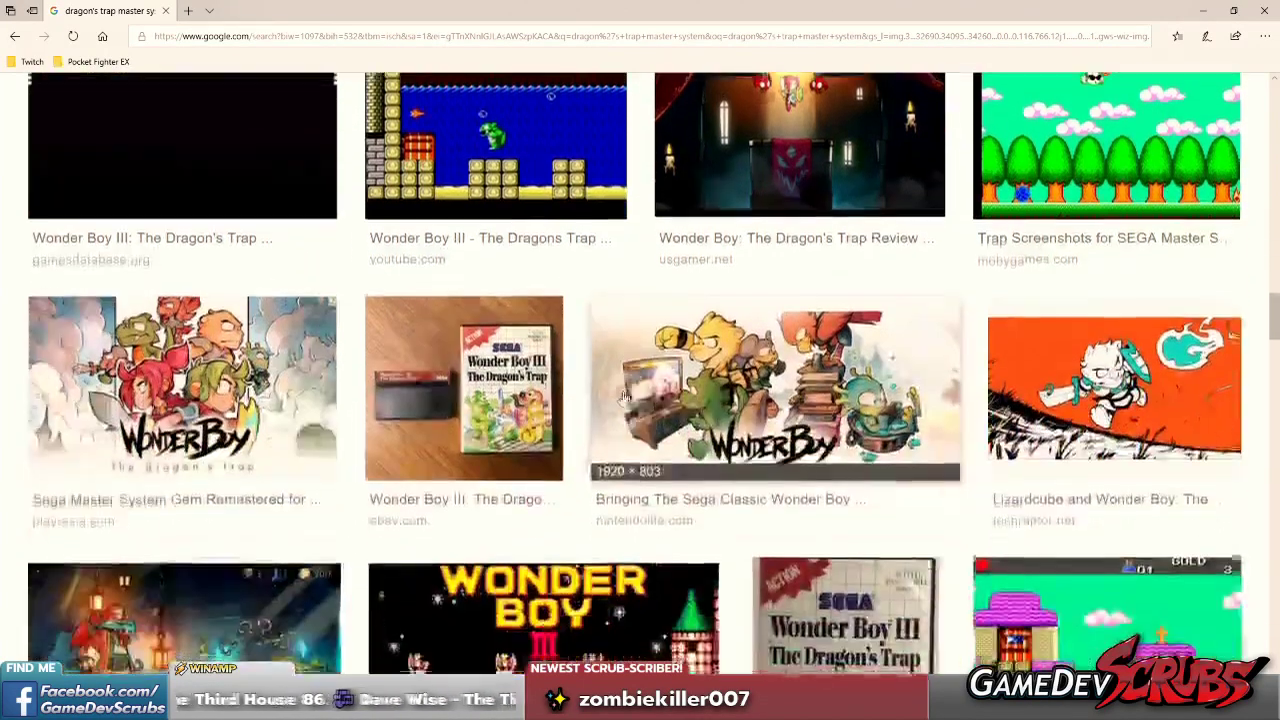
pyautogui.scroll(-4, 590, 390)
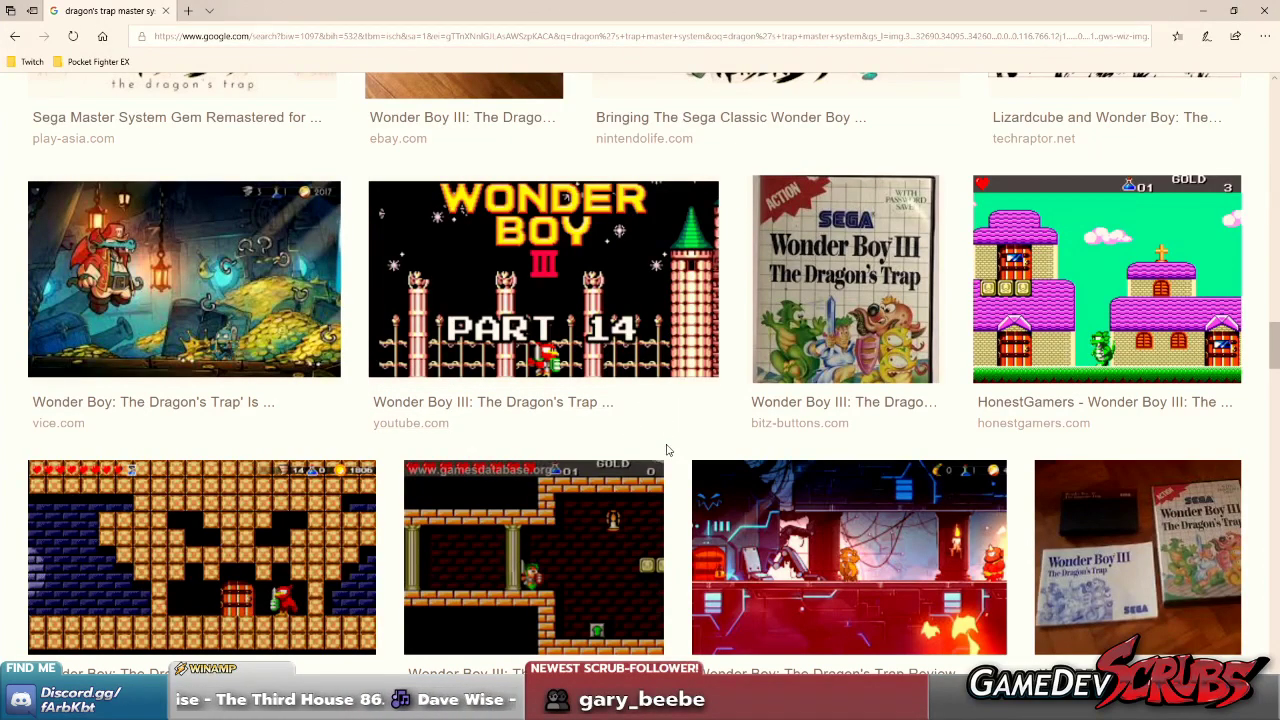
pyautogui.scroll(-2, 674, 474)
pyautogui.scroll(-1, 687, 438)
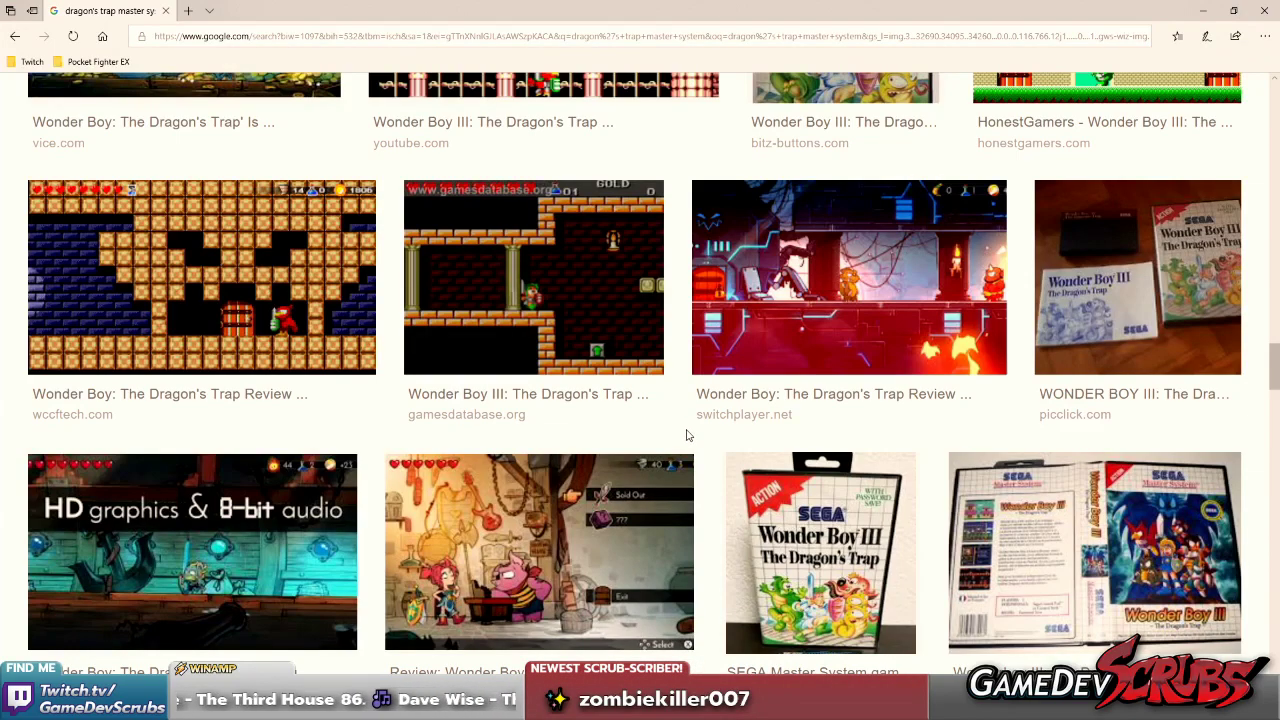
pyautogui.scroll(-2, 687, 435)
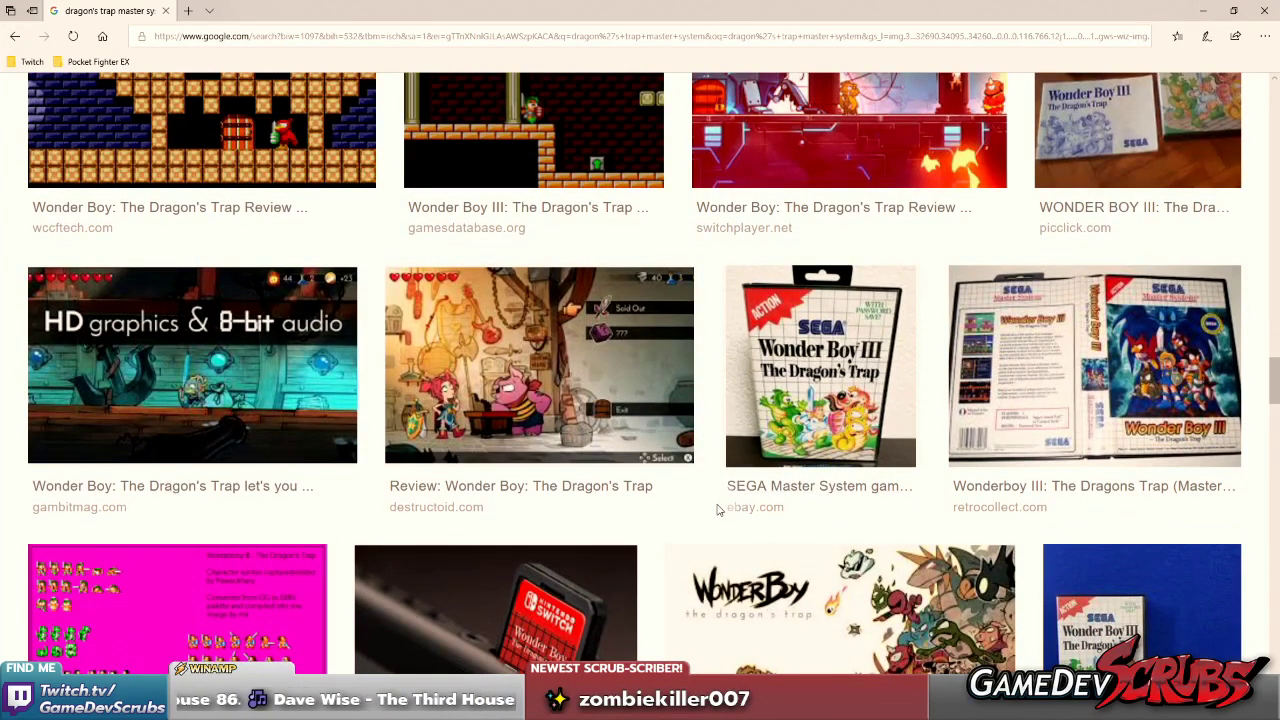
pyautogui.scroll(-4, 717, 497)
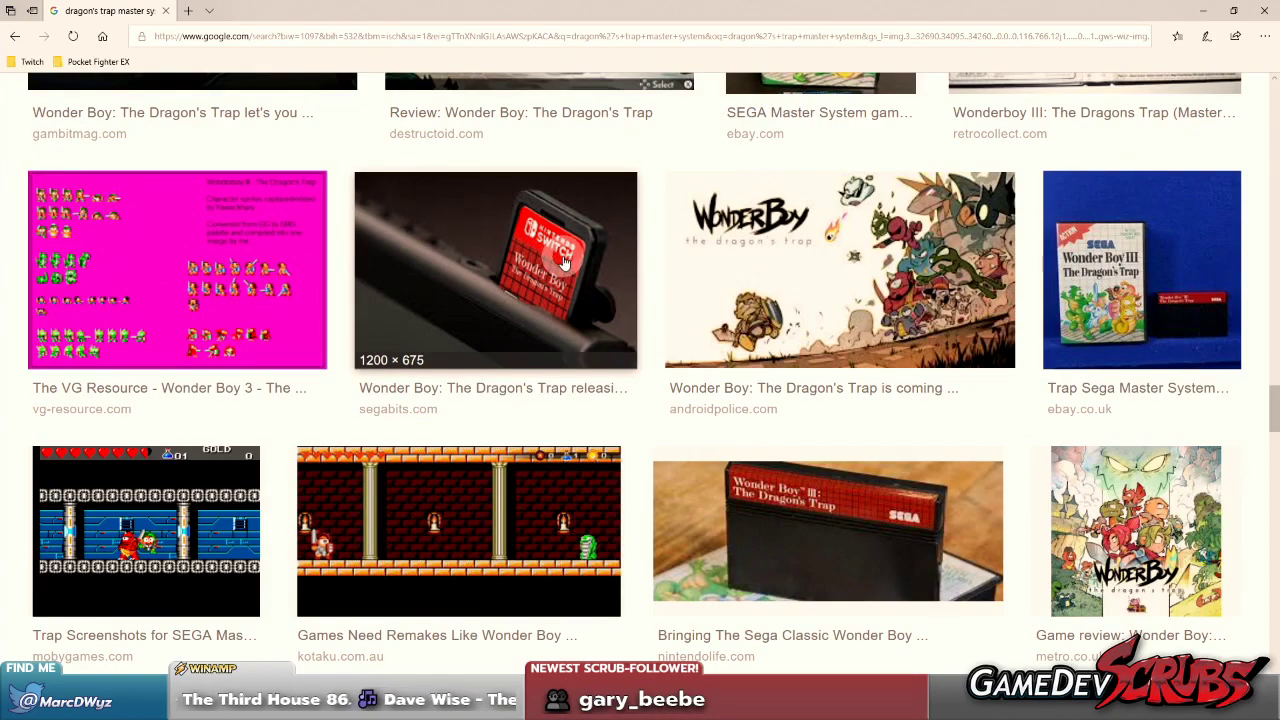
# - Look through the Dragon's Trap Master System image results, examining the sprites in the dragon boss screenshot
pyautogui.middleClick(645, 565)
pyautogui.scroll(10, 647, 566)
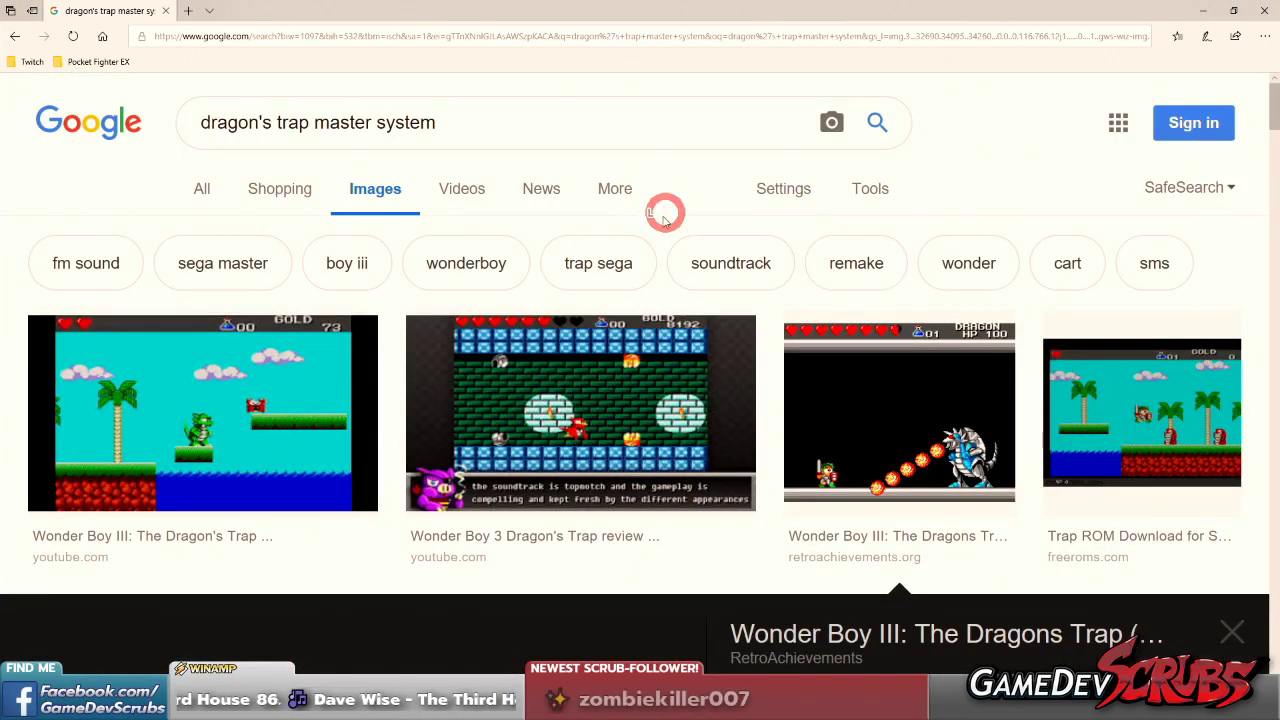
pyautogui.scroll(-3, 634, 528)
pyautogui.scroll(-3, 633, 441)
pyautogui.middleClick(623, 423)
pyautogui.scroll(2, 623, 414)
pyautogui.scroll(-2, 614, 420)
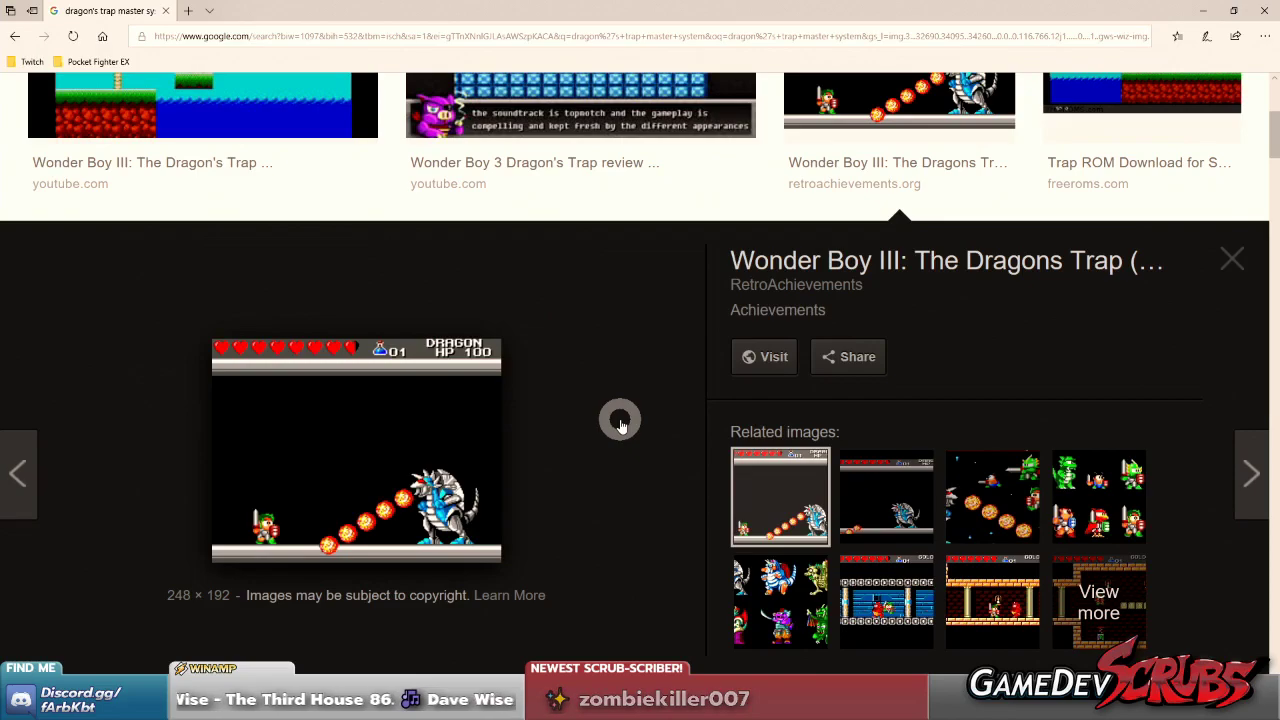
pyautogui.middleClick(620, 426)
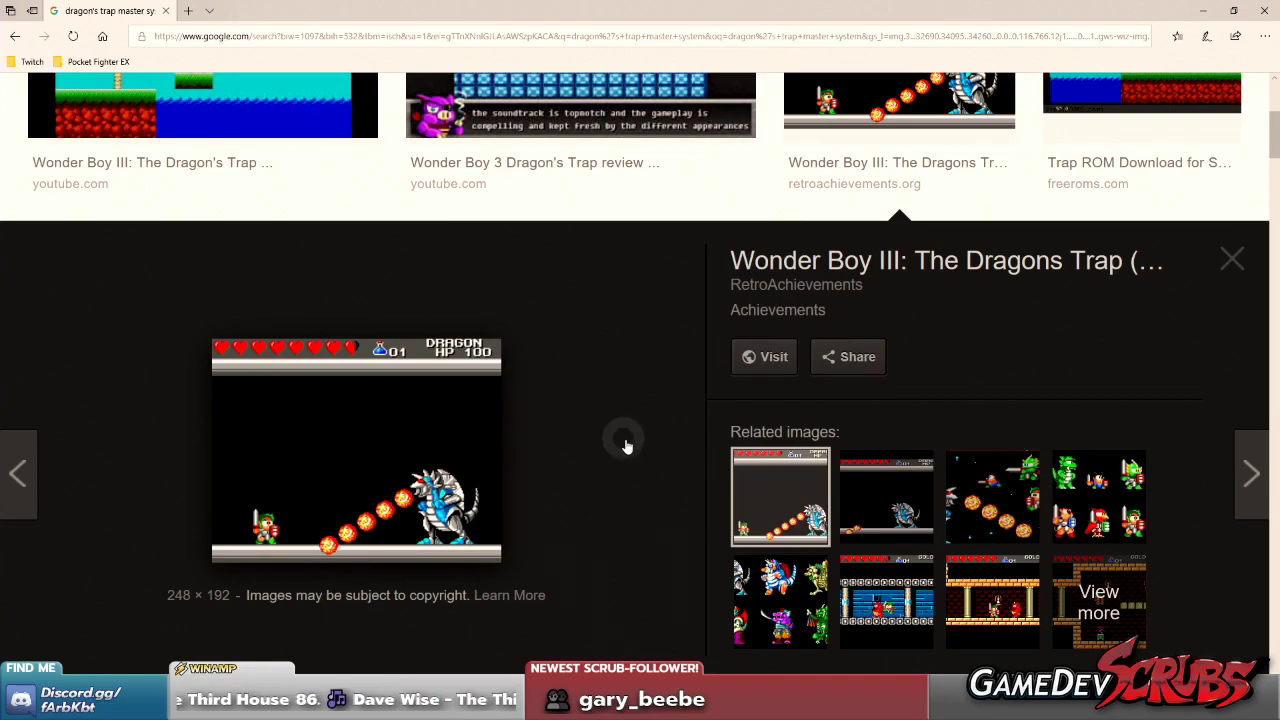
pyautogui.scroll(4, 624, 445)
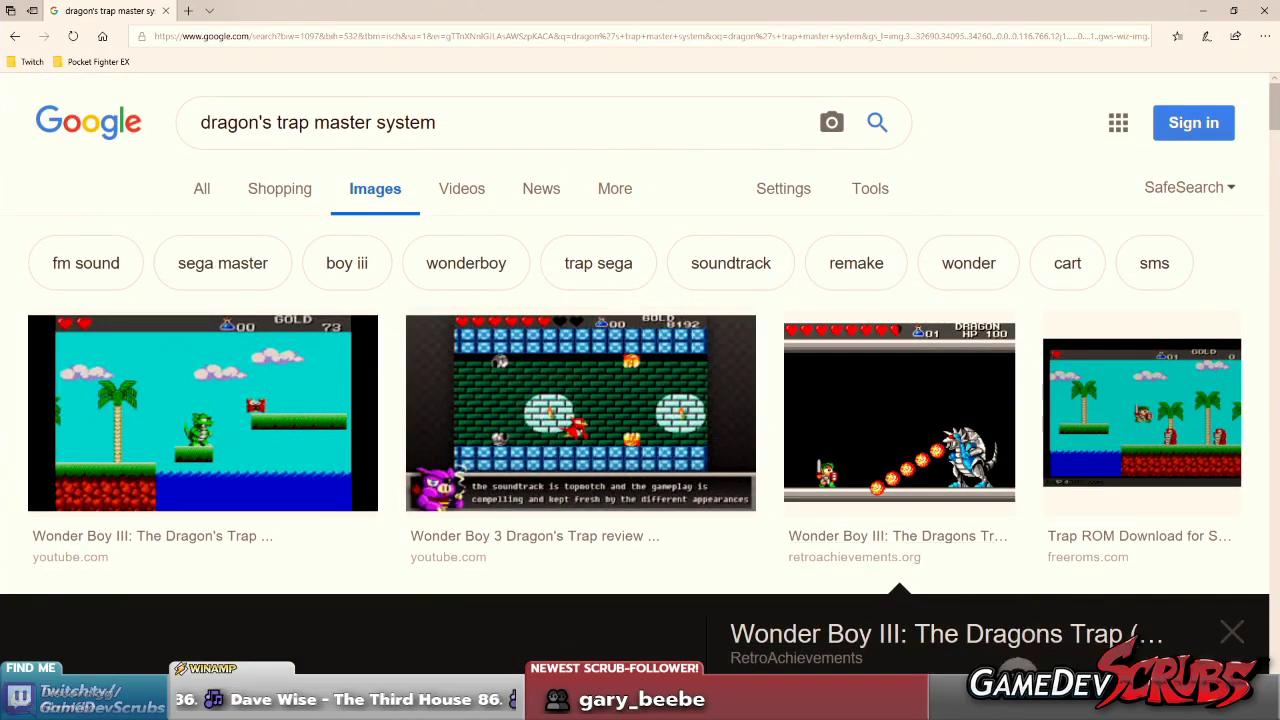
# - Switch to Paint Shop Pro and look over the character, enemy, item and status bar sprites on the Mansion.gif sheet
pyautogui.hotkey('alt', 'Tab')
pyautogui.scroll(-3, 457, 286)
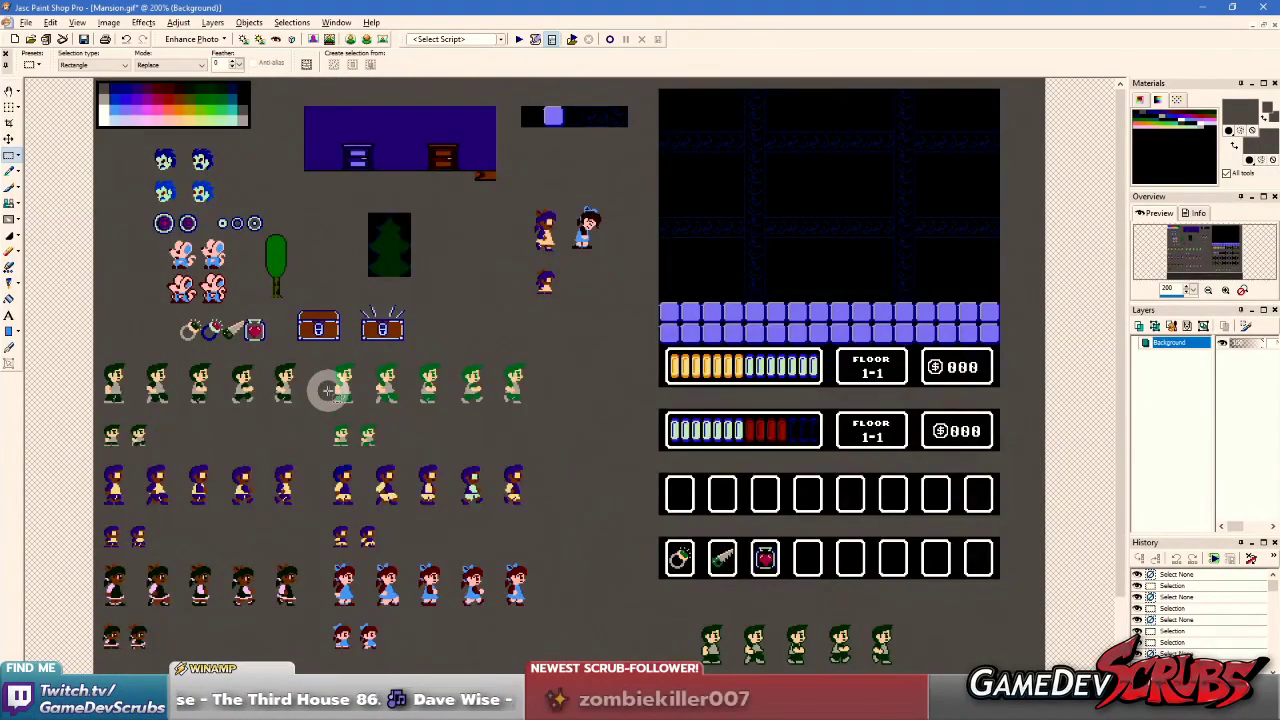
pyautogui.scroll(1, 329, 390)
pyautogui.rightClick(608, 398)
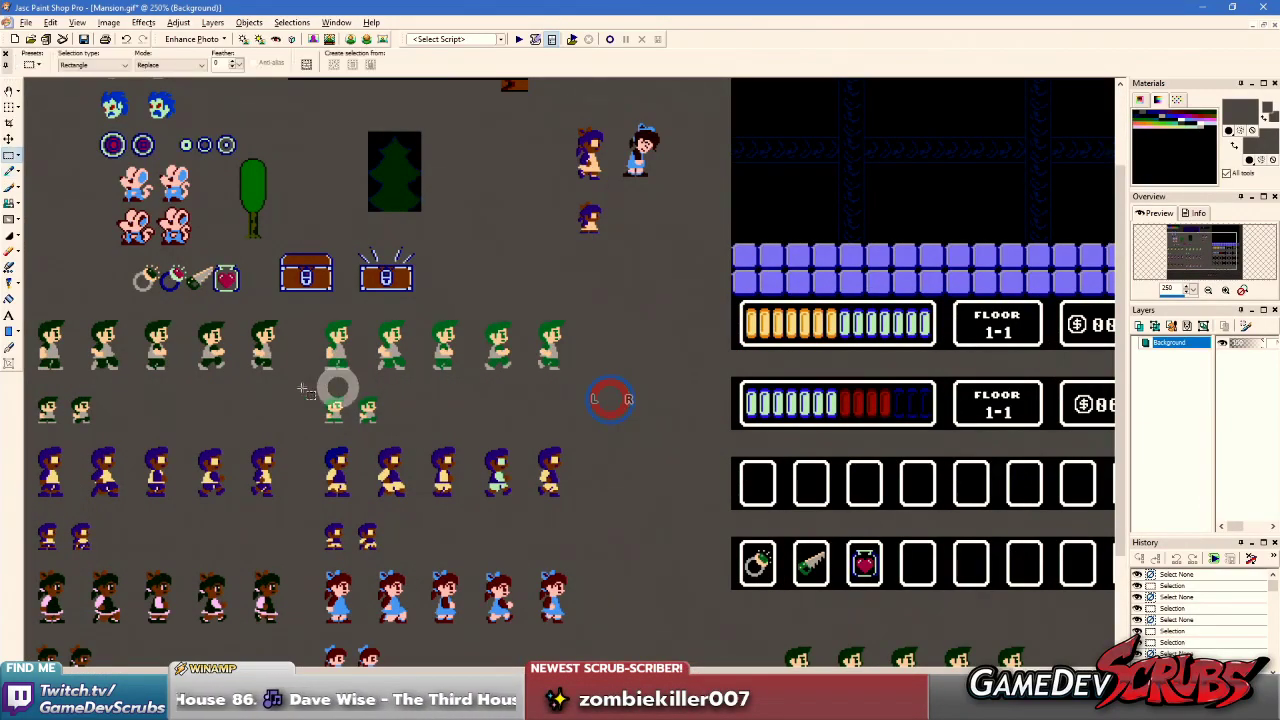
pyautogui.scroll(4, 191, 411)
pyautogui.scroll(-3, 543, 394)
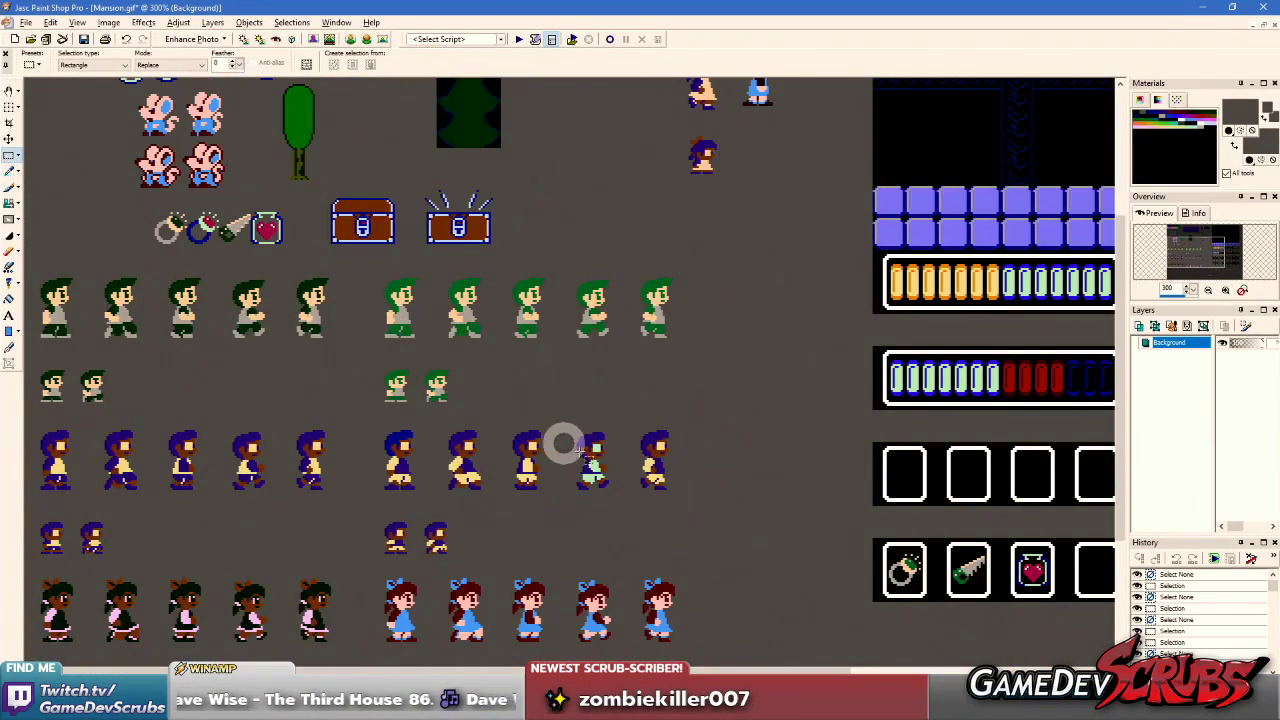
pyautogui.scroll(-1, 565, 445)
pyautogui.scroll(3, 754, 229)
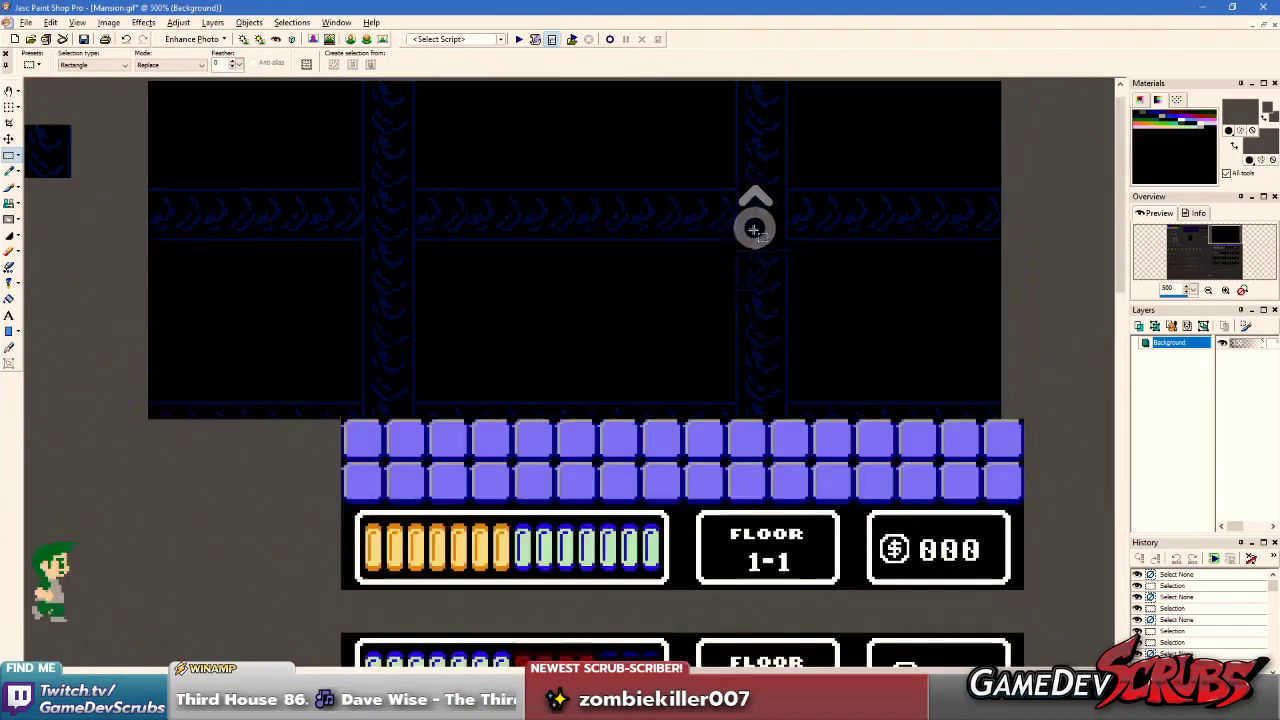
pyautogui.scroll(-3, 594, 343)
pyautogui.scroll(3, 423, 300)
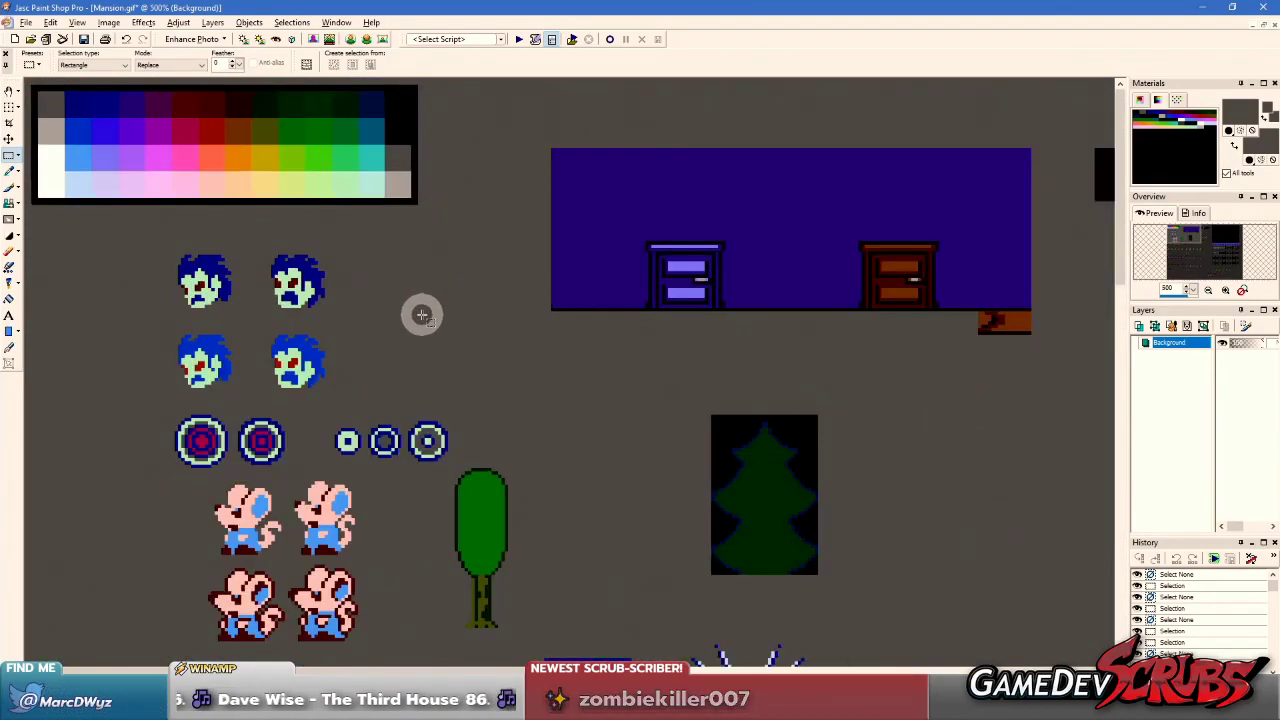
pyautogui.scroll(-2, 422, 315)
pyautogui.scroll(1, 297, 360)
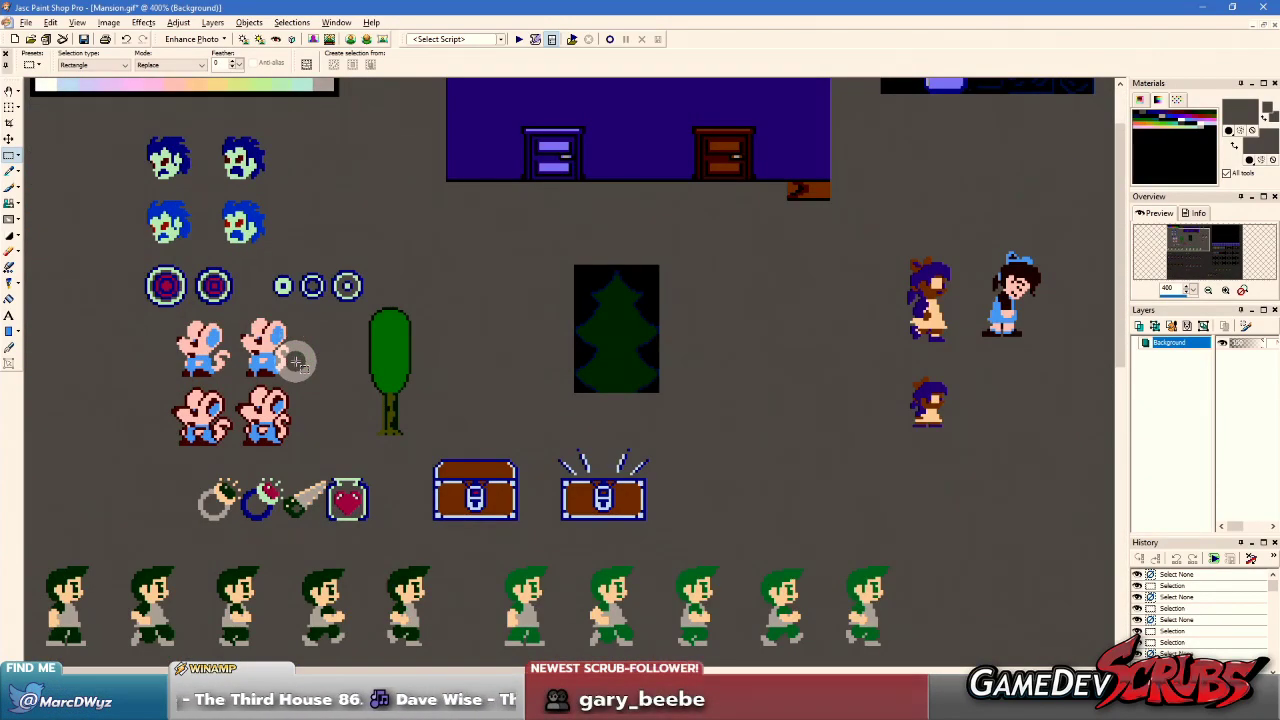
pyautogui.scroll(1, 298, 358)
pyautogui.scroll(-2, 257, 277)
pyautogui.scroll(1, 220, 266)
pyautogui.scroll(-2, 229, 257)
pyautogui.scroll(3, 683, 437)
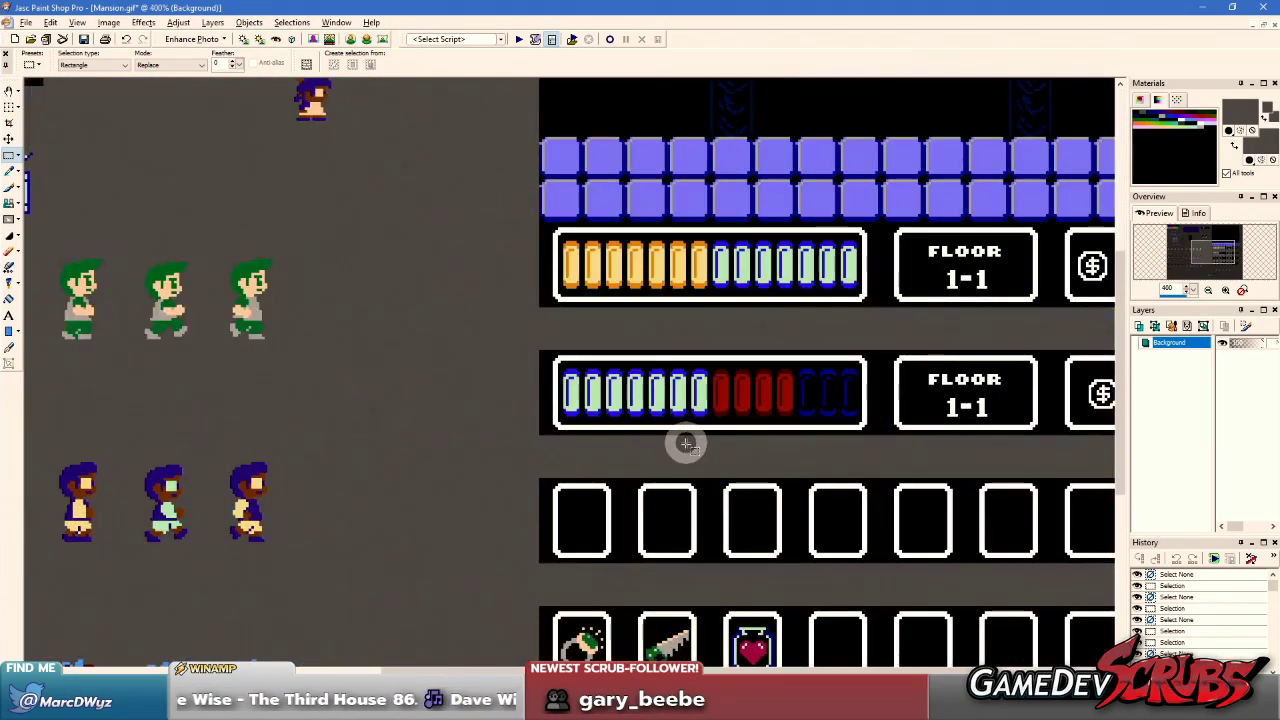
pyautogui.scroll(-3, 696, 469)
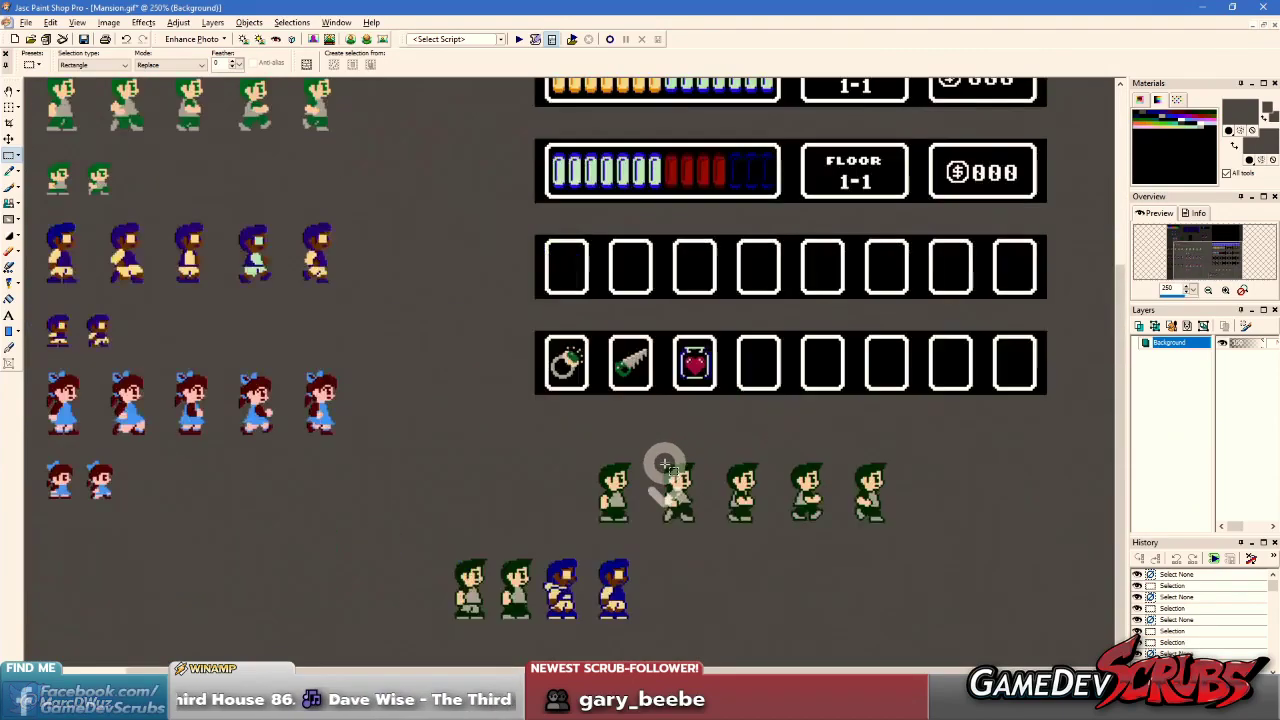
pyautogui.rightClick(543, 455)
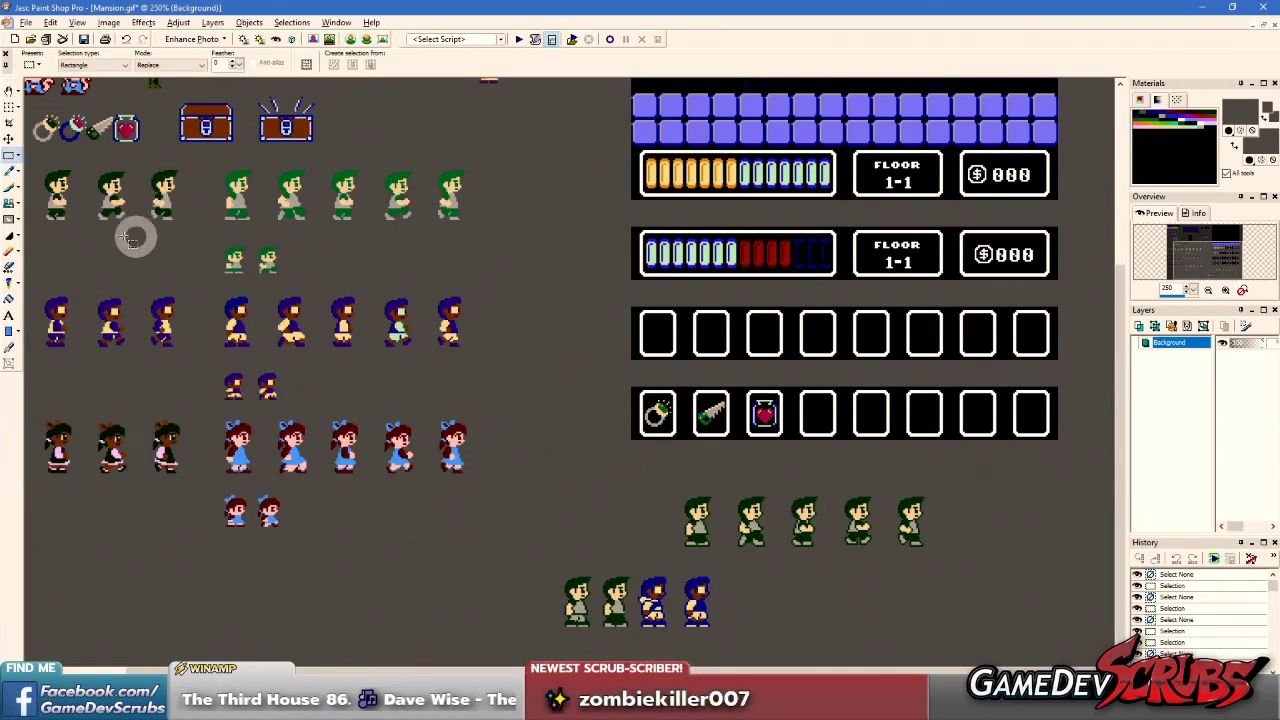
pyautogui.scroll(4, 136, 236)
pyautogui.scroll(2, 534, 300)
pyautogui.scroll(-3, 686, 271)
# - Examine the bright-green boy's walking frames, temporarily marking all five frames and the first two with rectangular selections
pyautogui.moveTo(484, 244); pyautogui.dragTo(1018, 365)
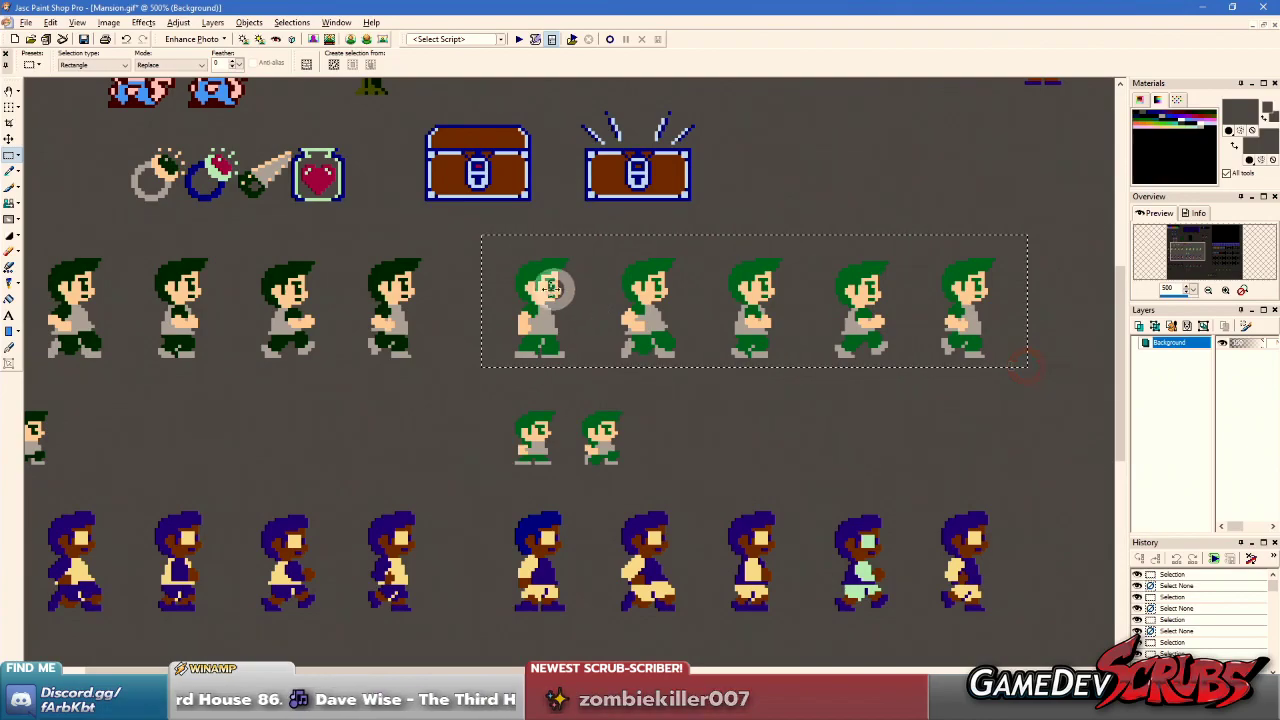
pyautogui.scroll(2, 603, 340)
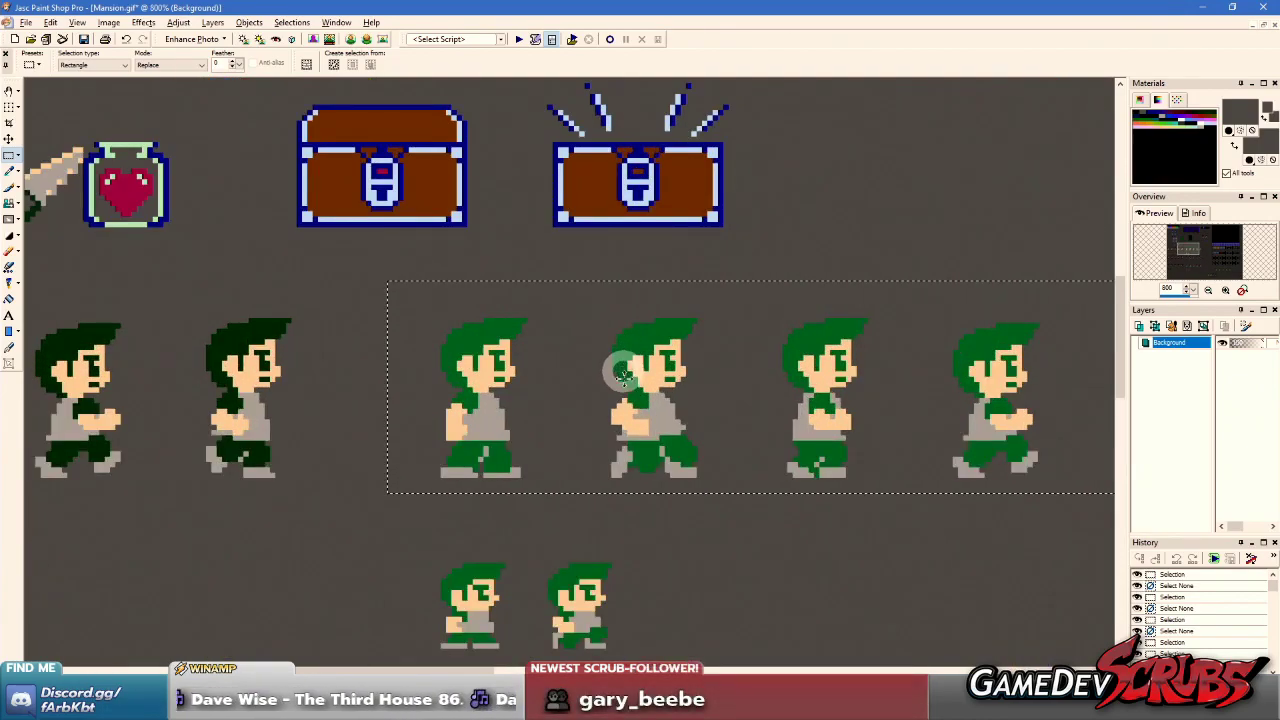
pyautogui.rightClick(340, 412)
pyautogui.scroll(-2, 420, 386)
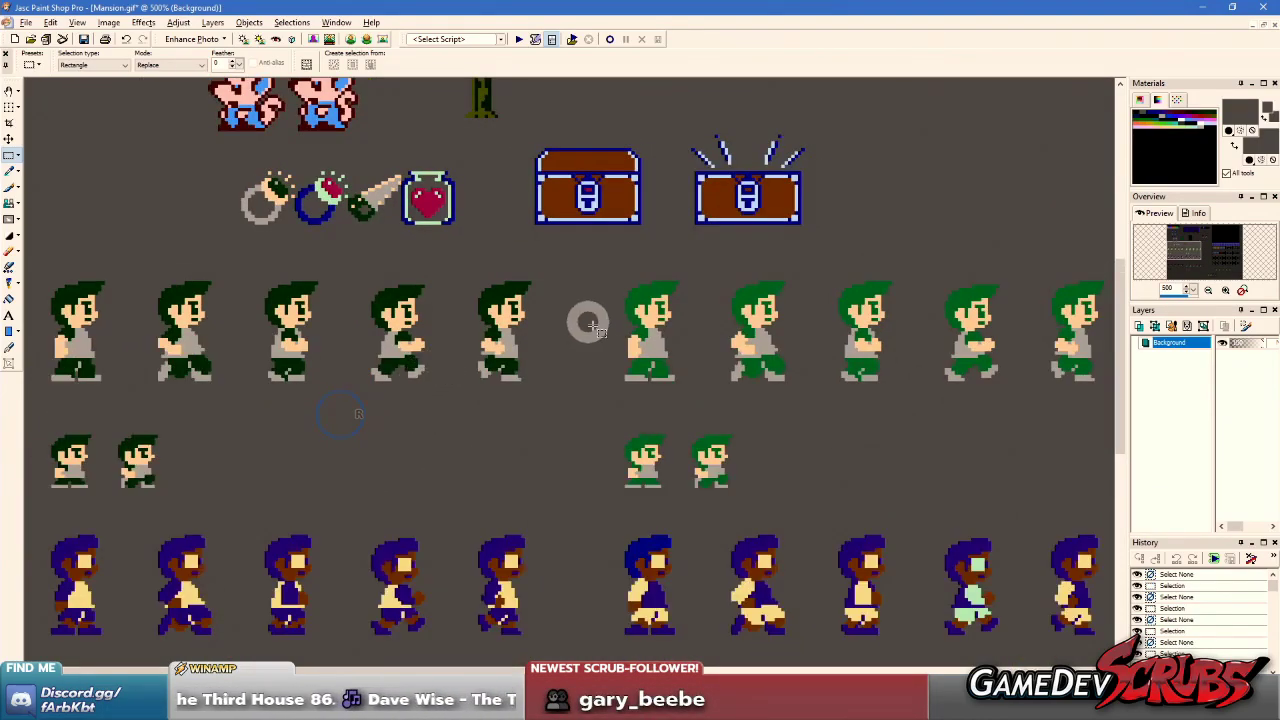
pyautogui.scroll(2, 585, 320)
pyautogui.moveTo(613, 410); pyautogui.dragTo(714, 443)
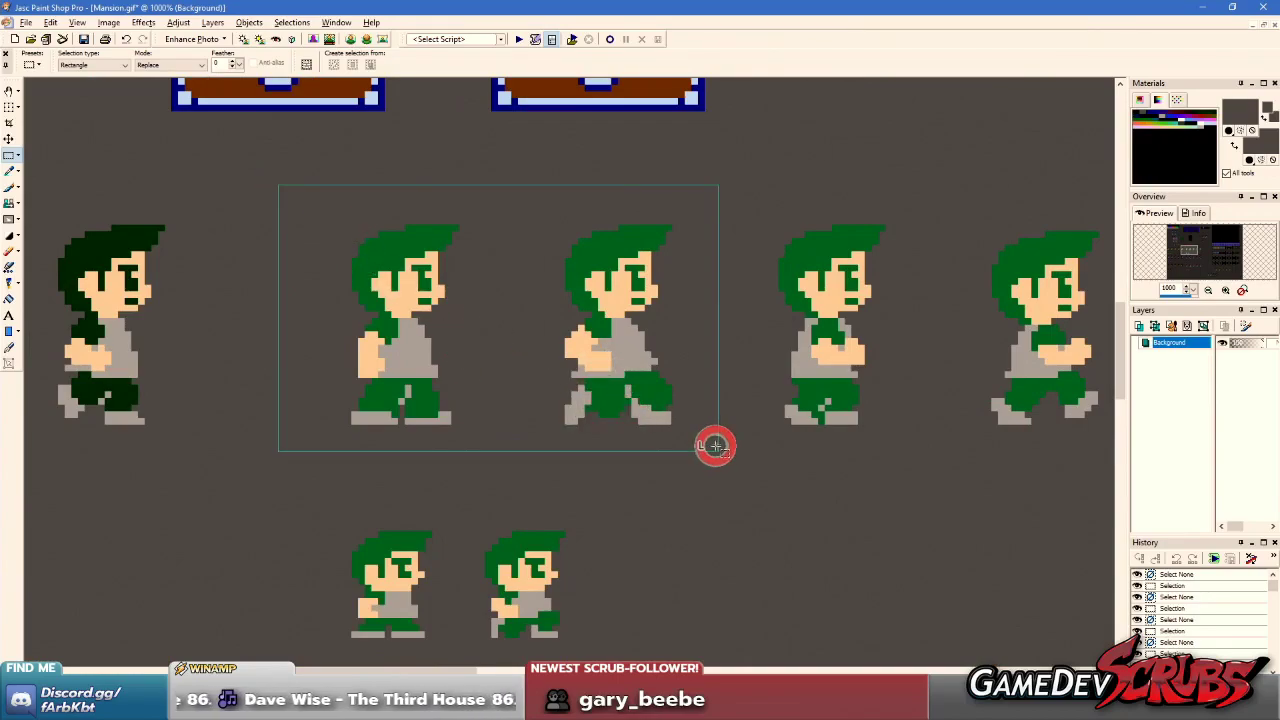
pyautogui.scroll(-1, 690, 420)
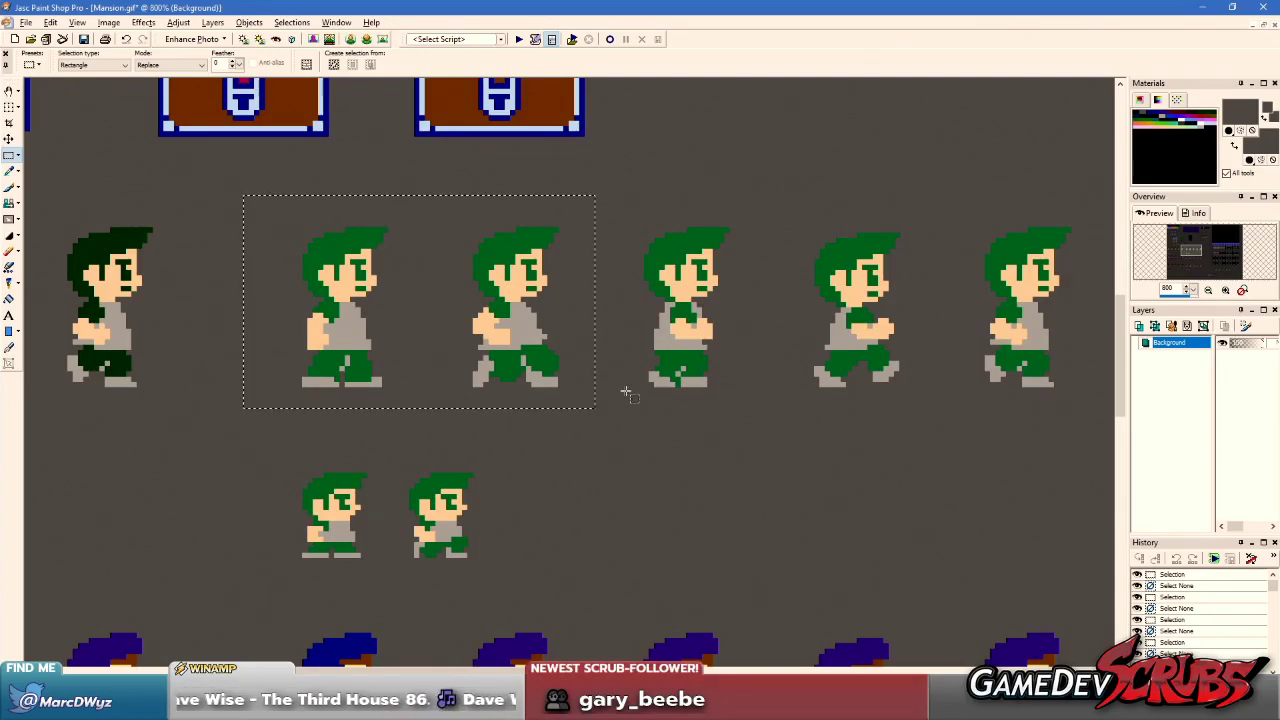
pyautogui.scroll(-2, 625, 391)
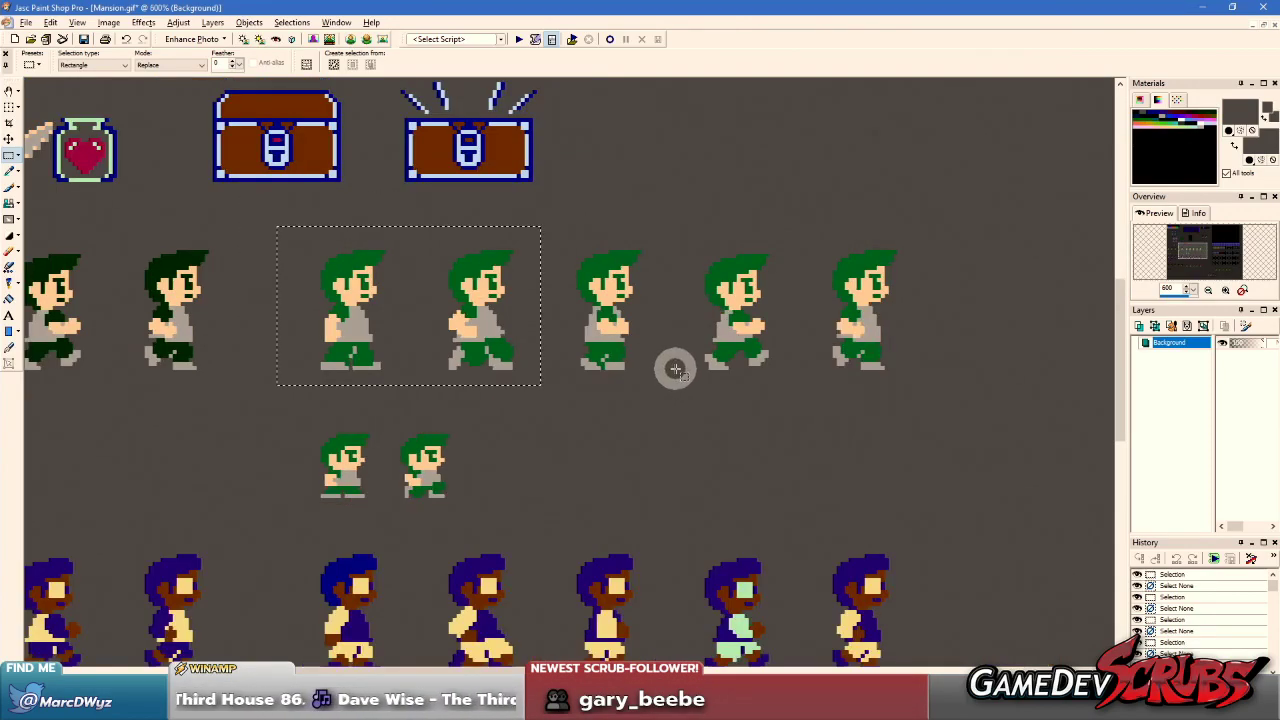
pyautogui.click(616, 380)
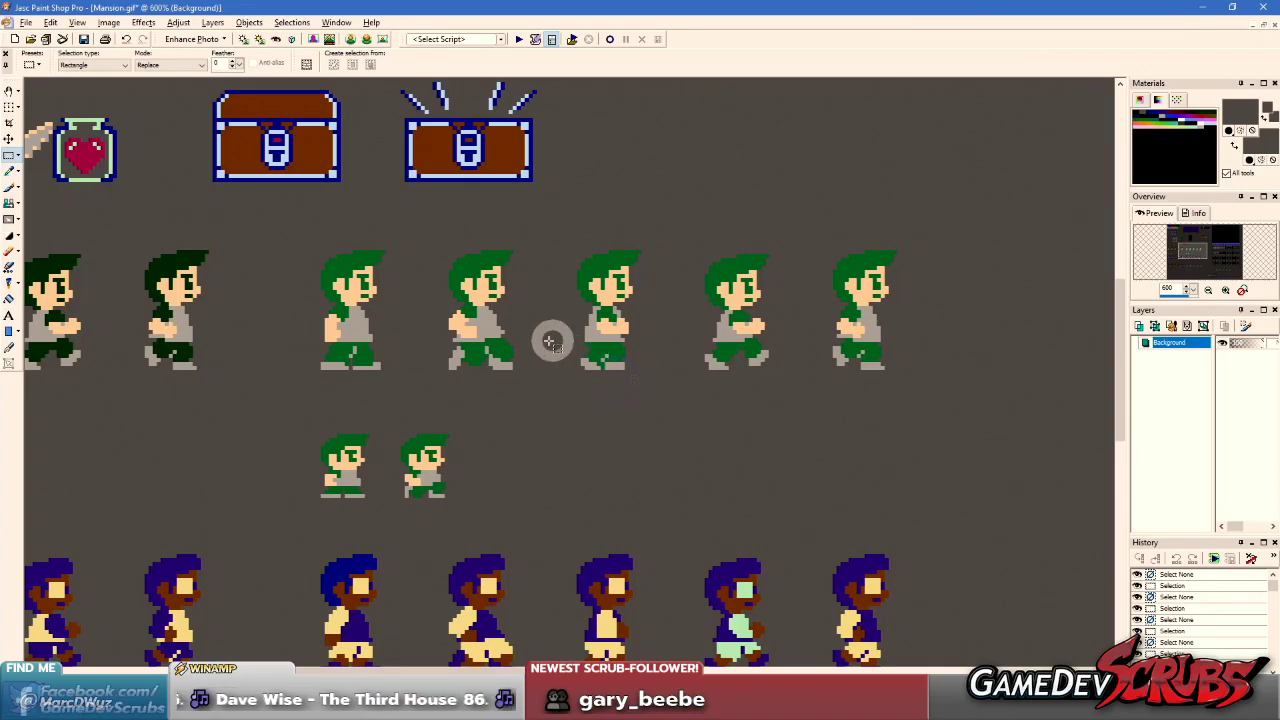
# - Inspect the first bright-green walking frame up close inside a rectangular selection, and clear the selection
pyautogui.scroll(2, 545, 350)
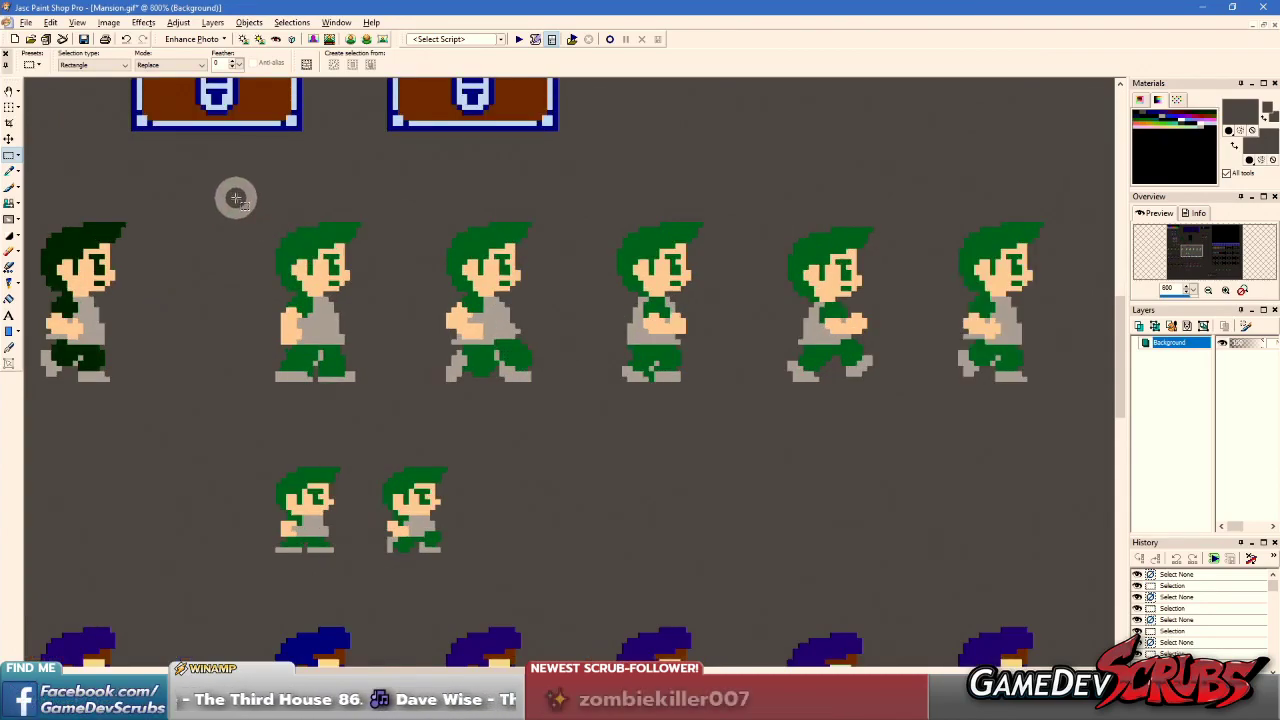
pyautogui.moveTo(211, 185); pyautogui.dragTo(406, 406)
pyautogui.scroll(-5, 406, 406)
pyautogui.scroll(3, 634, 423)
pyautogui.scroll(4, 560, 405)
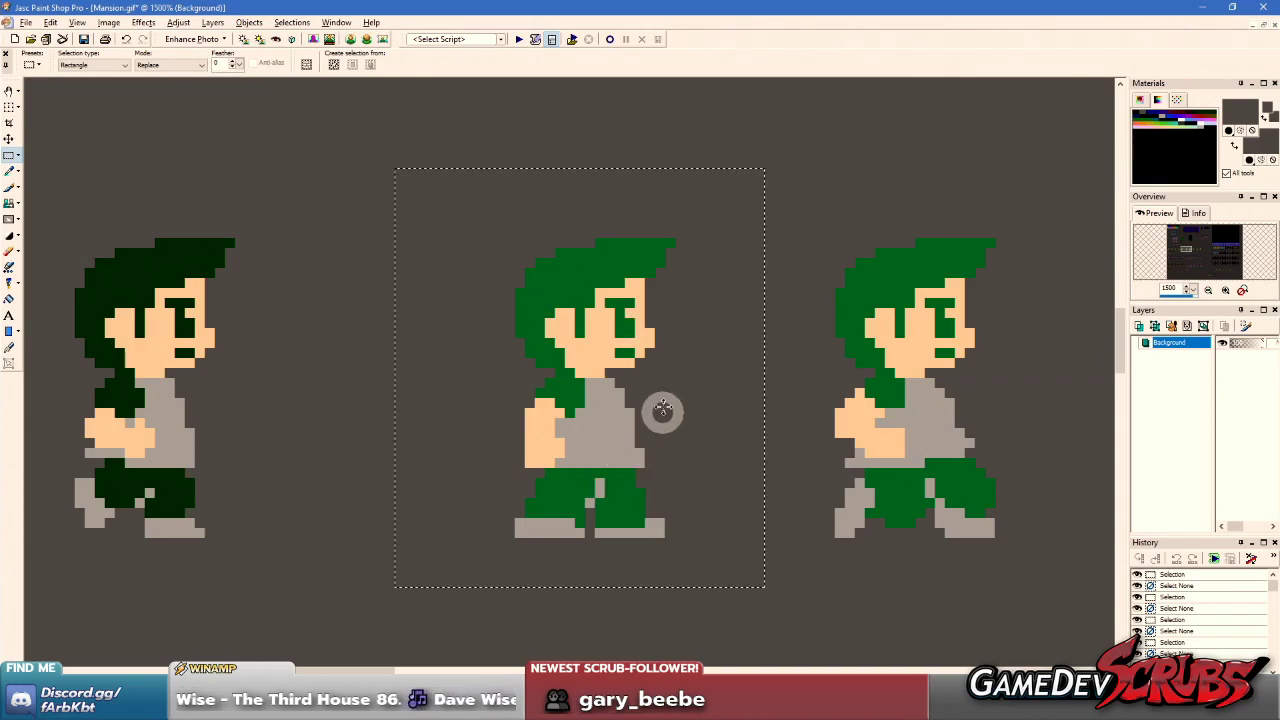
pyautogui.hotkey('ctrl', 'd')
# - Try painting the first bright-green boy's sleeve in the light grey sampled from his shirt, and undo it
pyautogui.scroll(1, 523, 366)
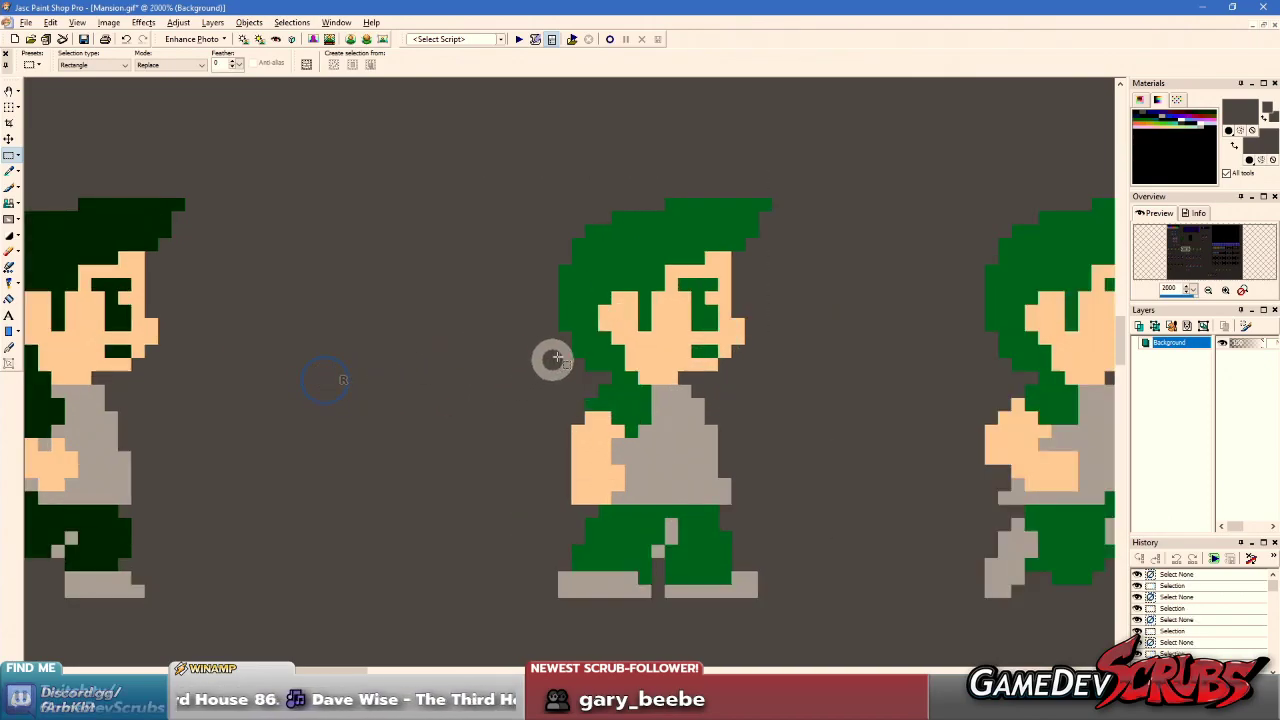
pyautogui.press('b')
pyautogui.keyDown('ctrl'); pyautogui.click(666, 335); pyautogui.keyUp('ctrl')
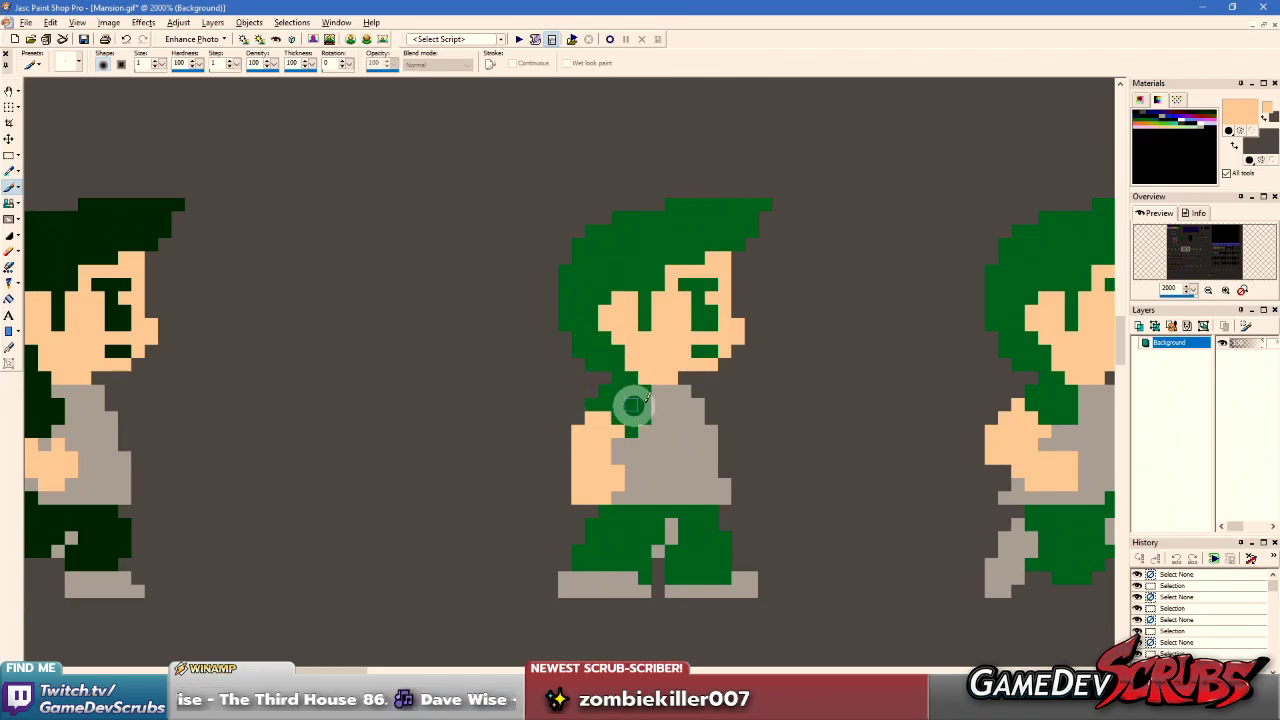
pyautogui.scroll(1, 630, 430)
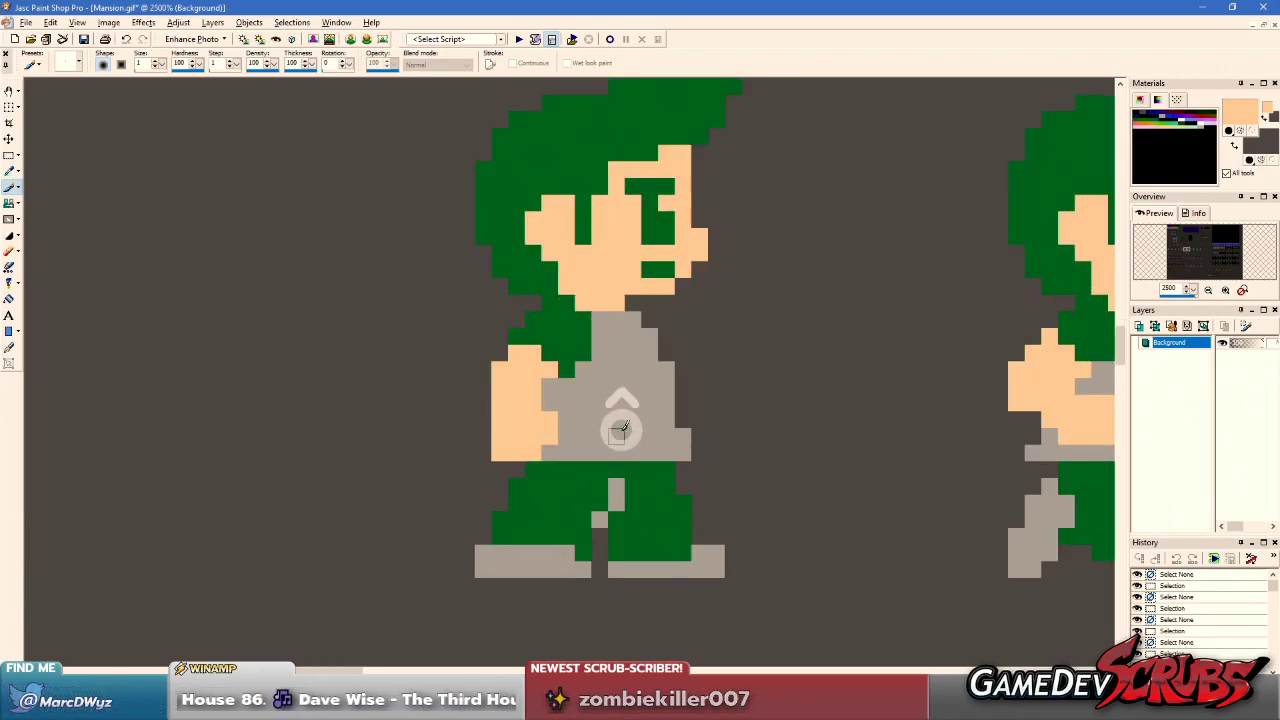
pyautogui.keyDown('ctrl'); pyautogui.click(605, 405); pyautogui.keyUp('ctrl')
pyautogui.press('f')
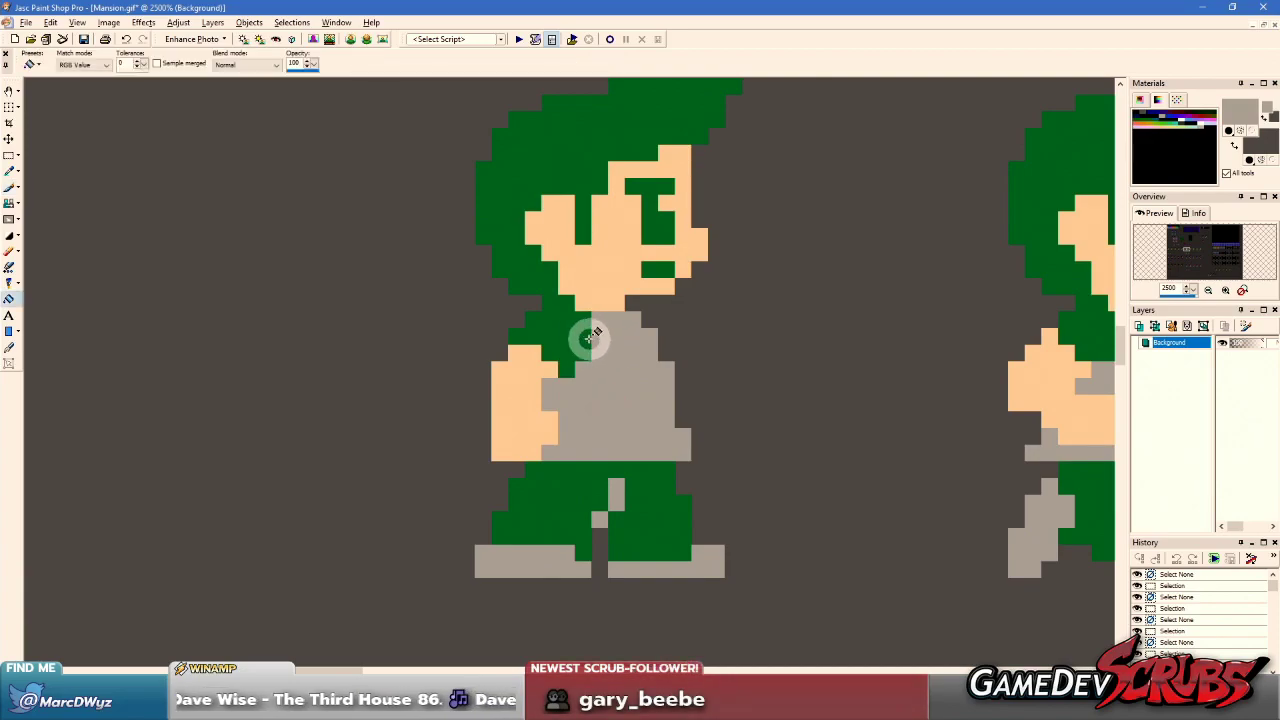
pyautogui.press('b')
pyautogui.click(552, 303)
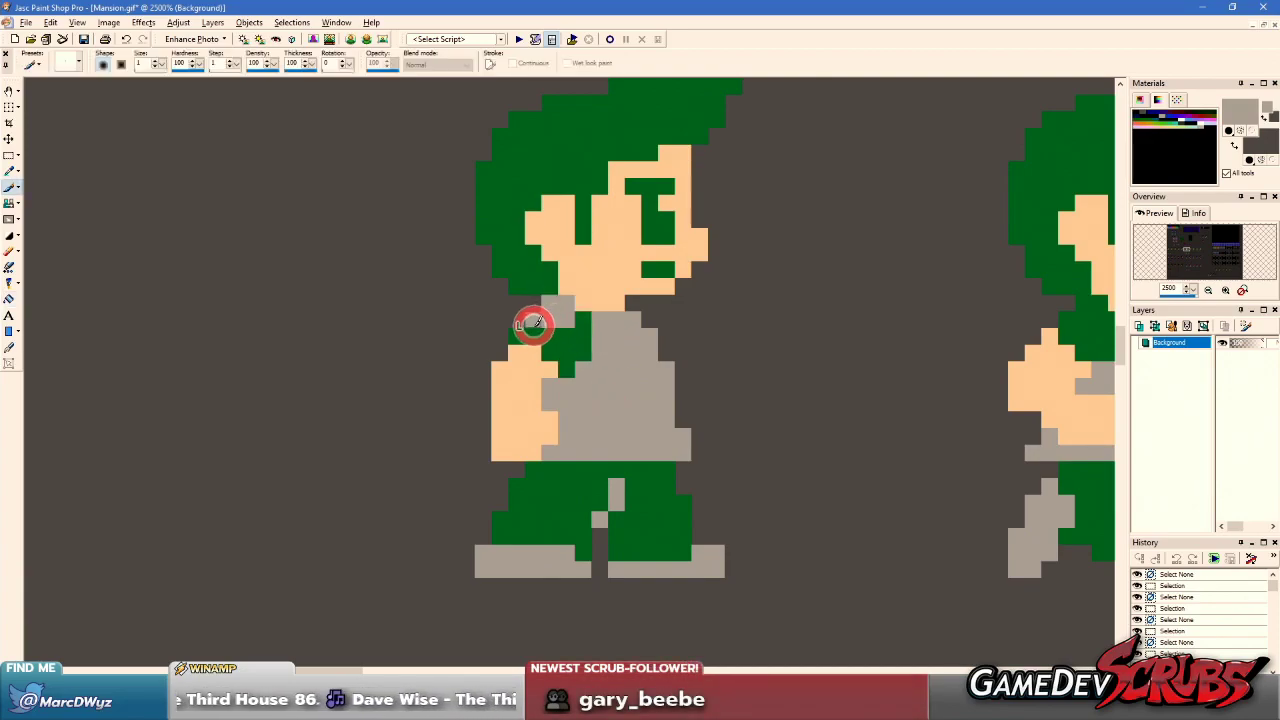
pyautogui.moveTo(561, 345); pyautogui.dragTo(585, 317)
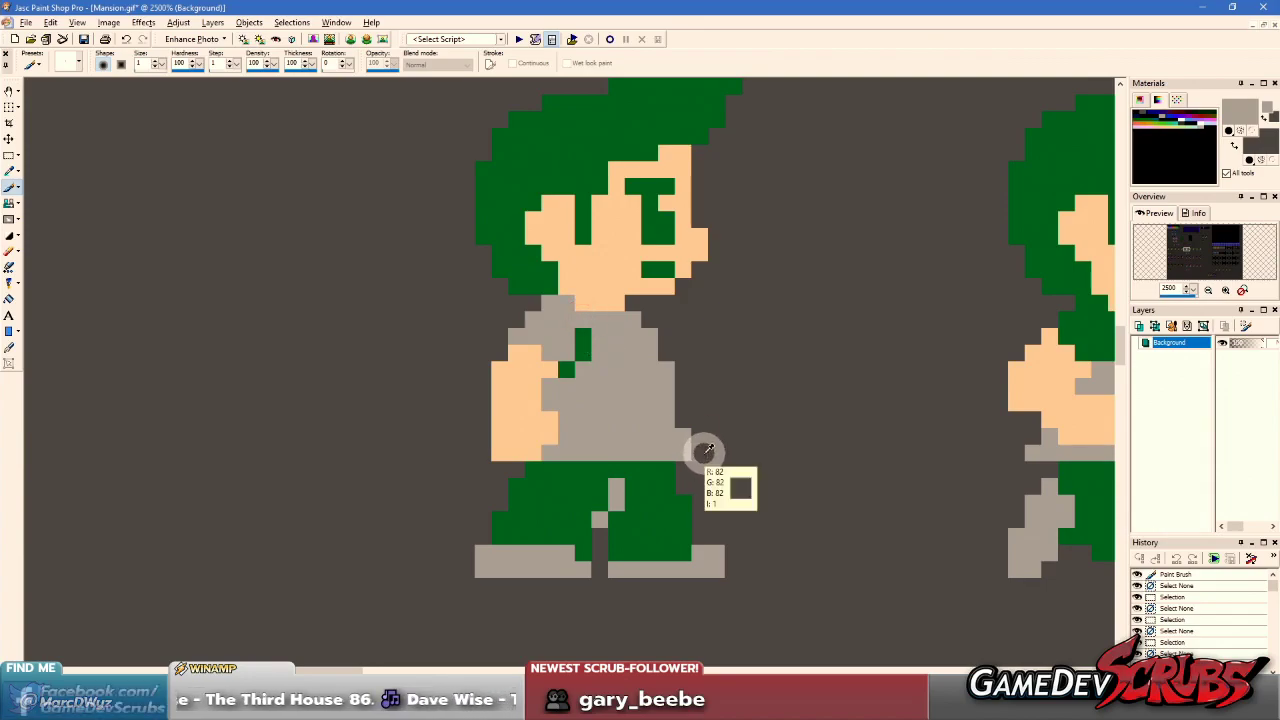
pyautogui.hotkey('ctrl', 'z')
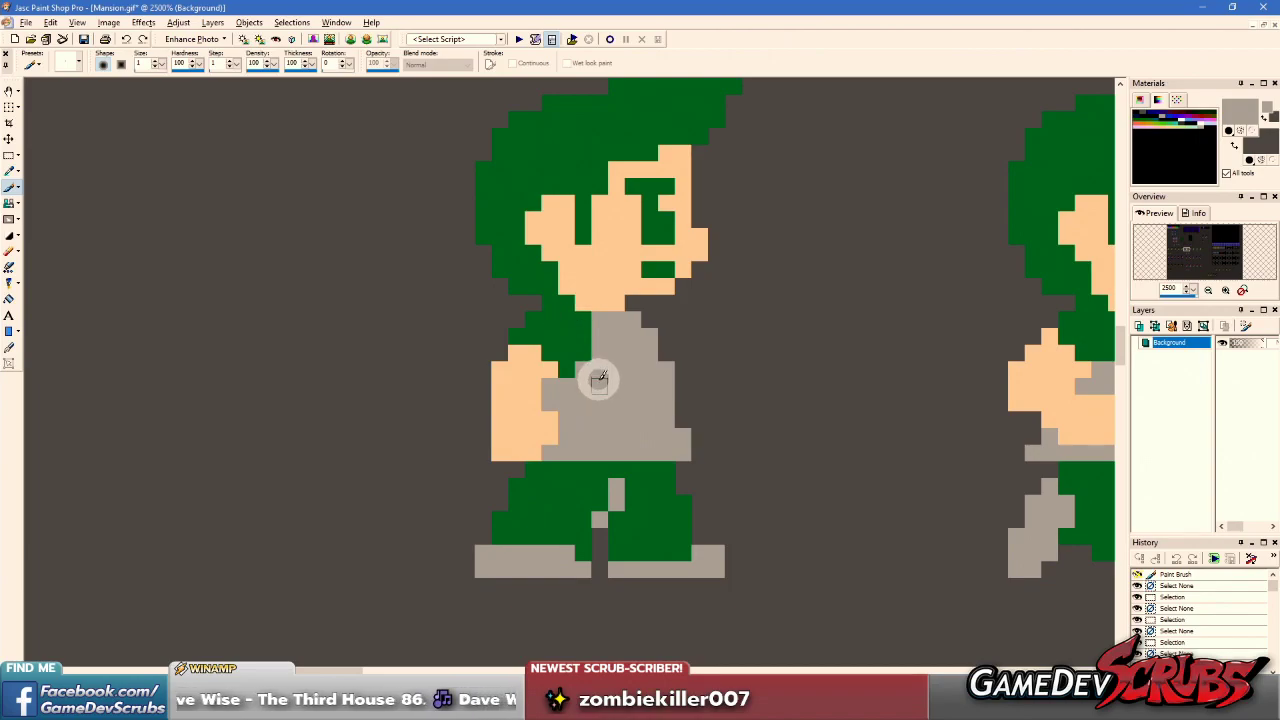
# - Paint over the green sleeve of the first bright-green boy with the skin tone sampled from his arm
pyautogui.keyDown('ctrl'); pyautogui.click(514, 409); pyautogui.keyUp('ctrl')
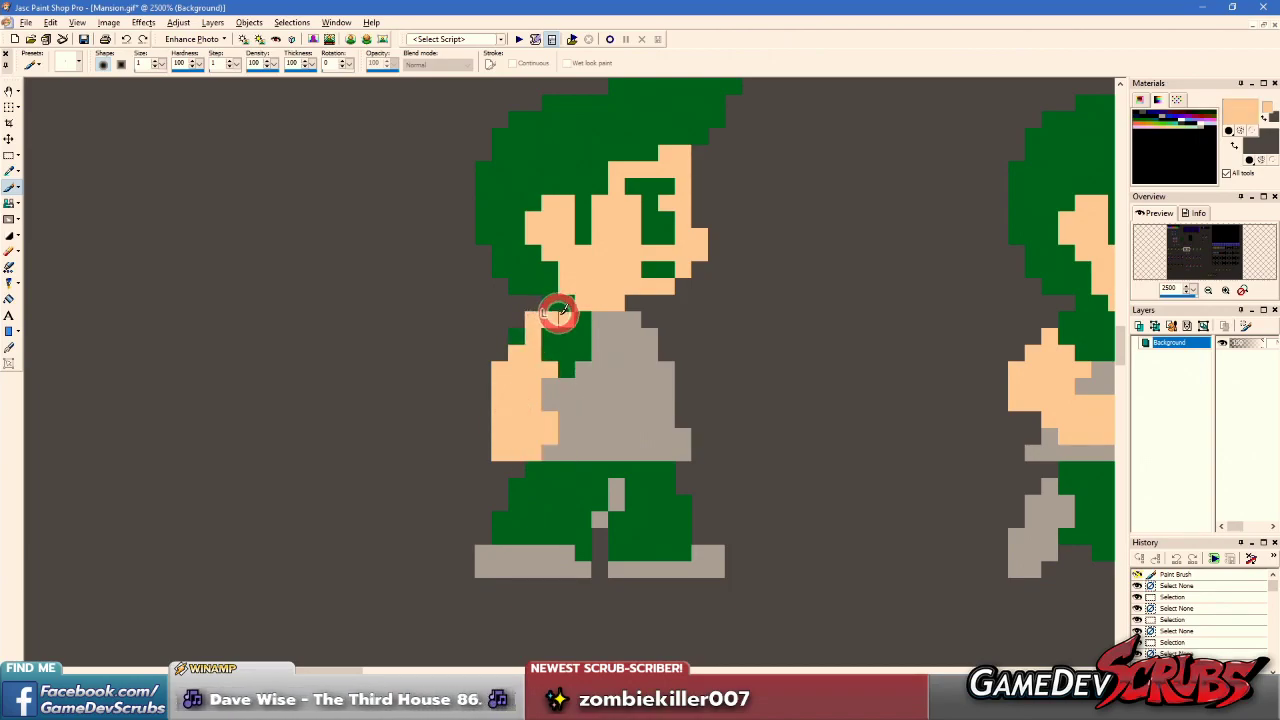
pyautogui.moveTo(582, 320)
pyautogui.mouseDown()
pyautogui.moveTo(567, 369)
pyautogui.moveTo(547, 338)
pyautogui.moveTo(520, 341)
pyautogui.moveTo(555, 312)
pyautogui.mouseUp()
pyautogui.click(555, 310)
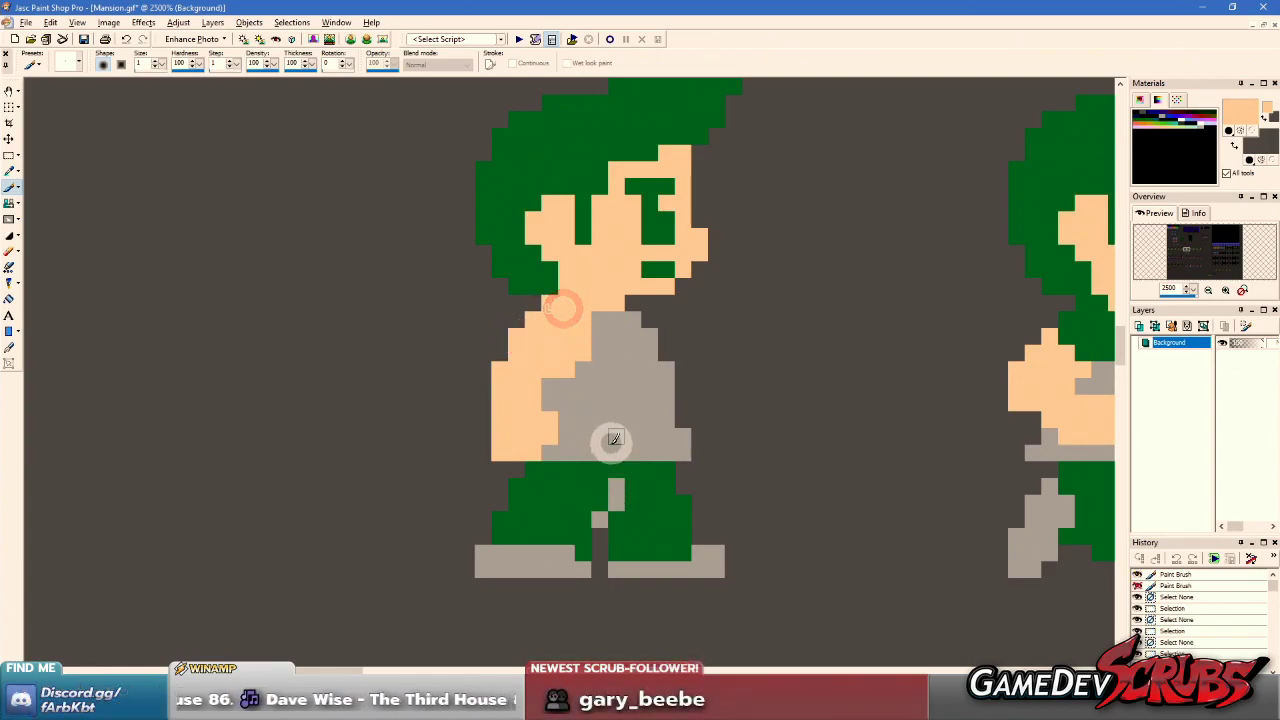
# - Paint a one-pixel-thick strap across the boy's neck and behind his shoulder in the light grey sampled from his shirt
pyautogui.keyDown('ctrl'); pyautogui.click(604, 316); pyautogui.keyUp('ctrl')
pyautogui.click(574, 297)
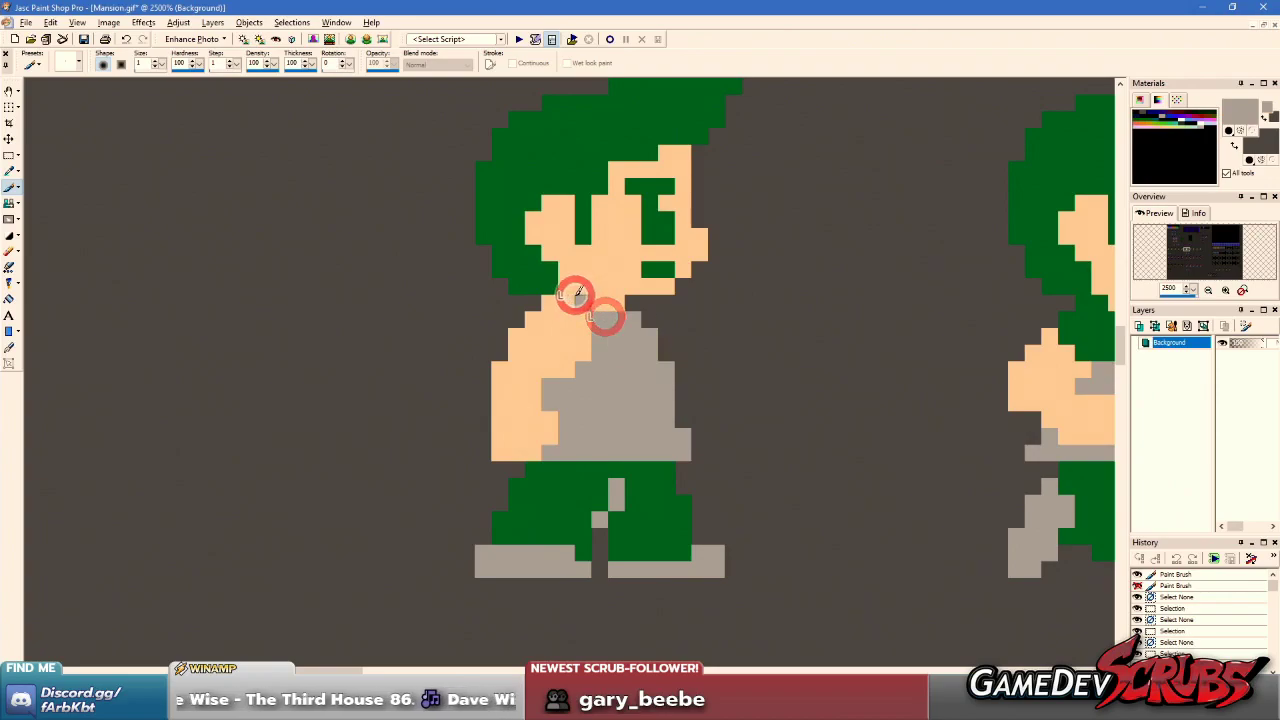
pyautogui.click(681, 434)
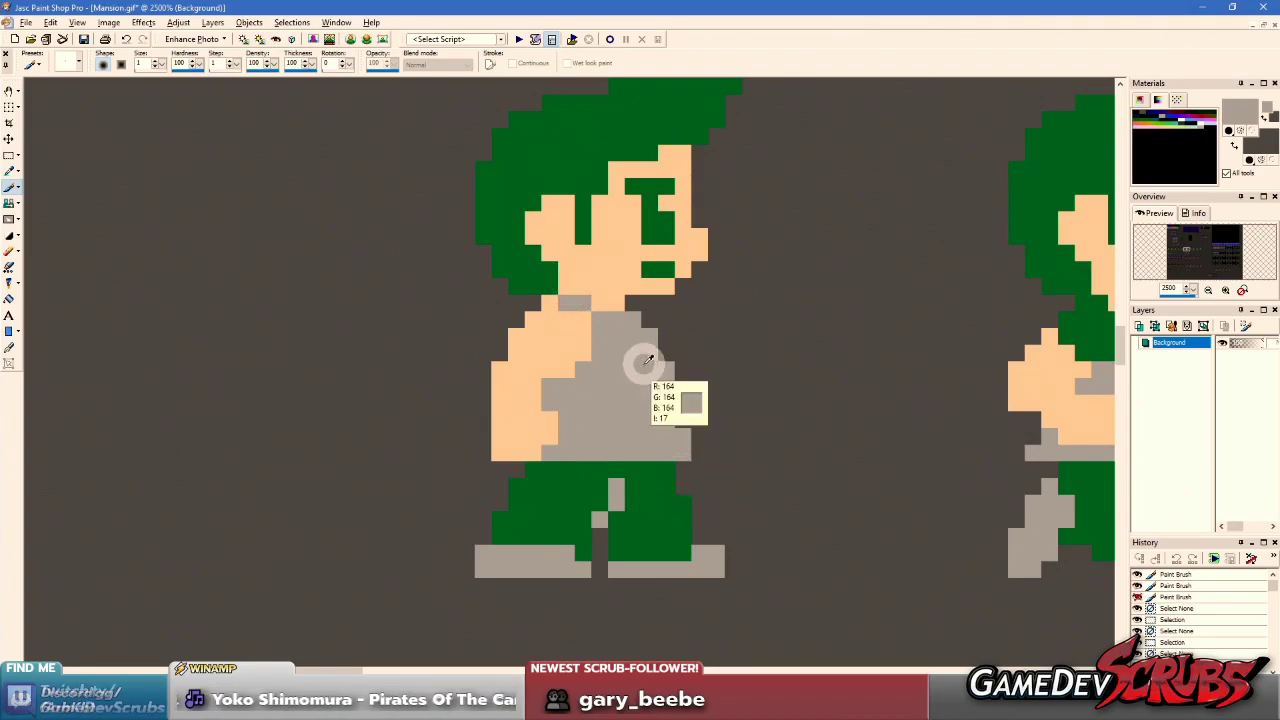
pyautogui.click(582, 300)
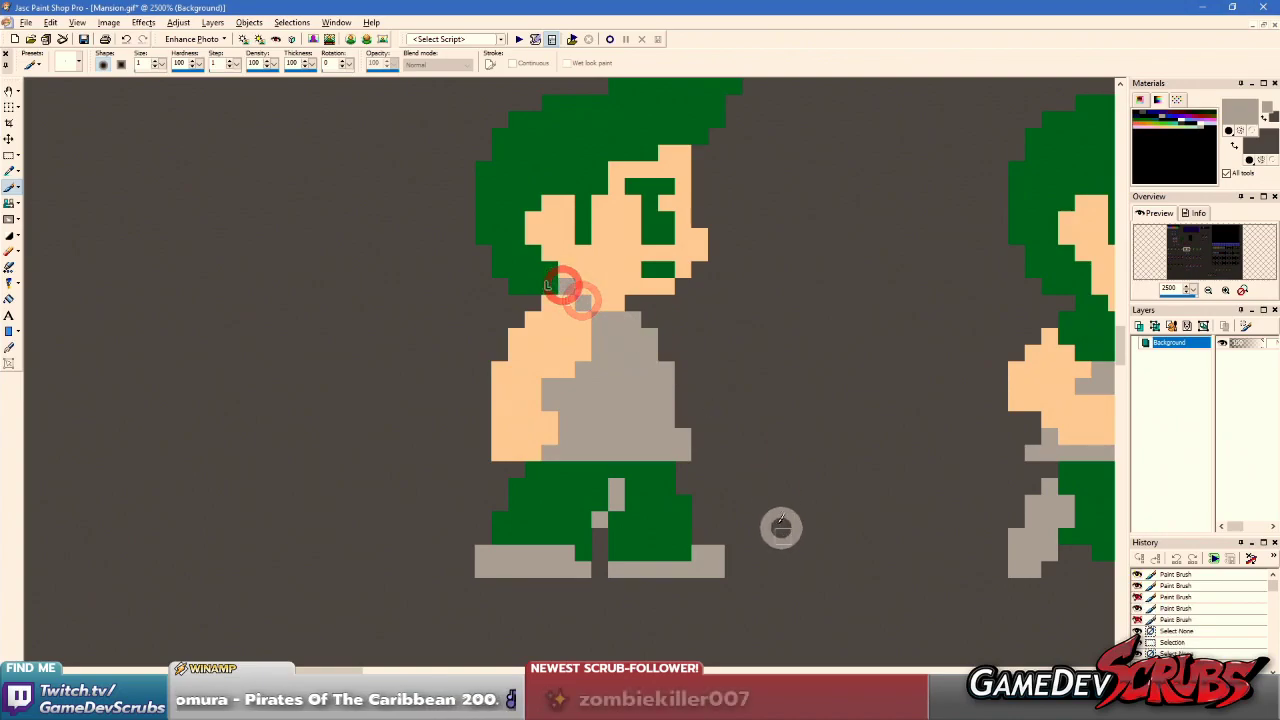
pyautogui.click(547, 284)
pyautogui.click(533, 295)
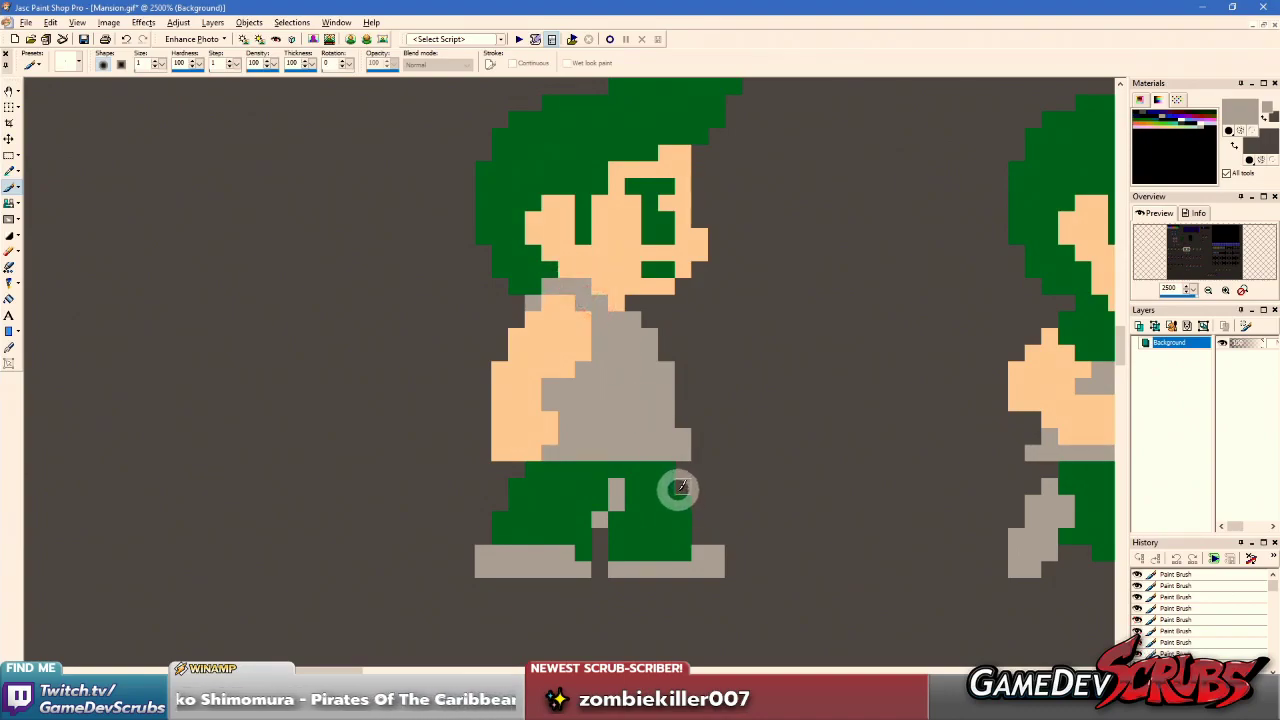
# - Undo the grey strap and the bare-skin sleeve painting on the first bright-green boy, and clear the restored selection
pyautogui.moveTo(676, 485)
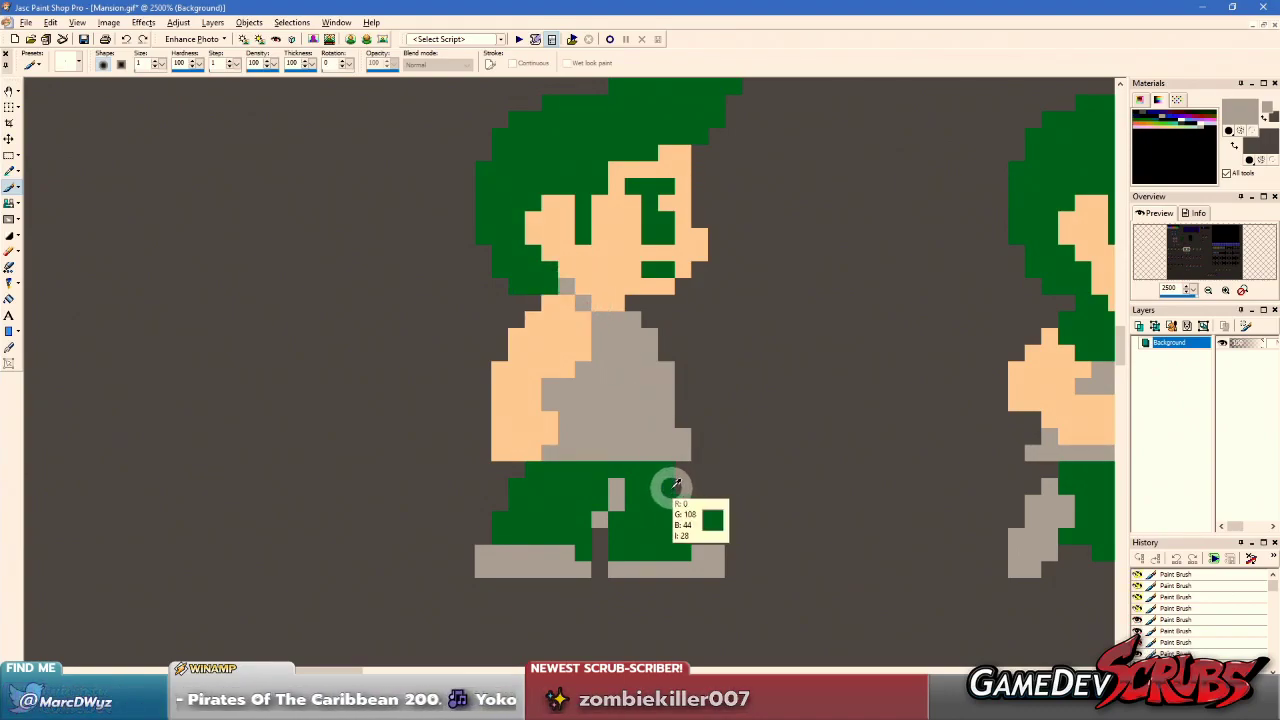
pyautogui.hotkey('ctrl', 'z')
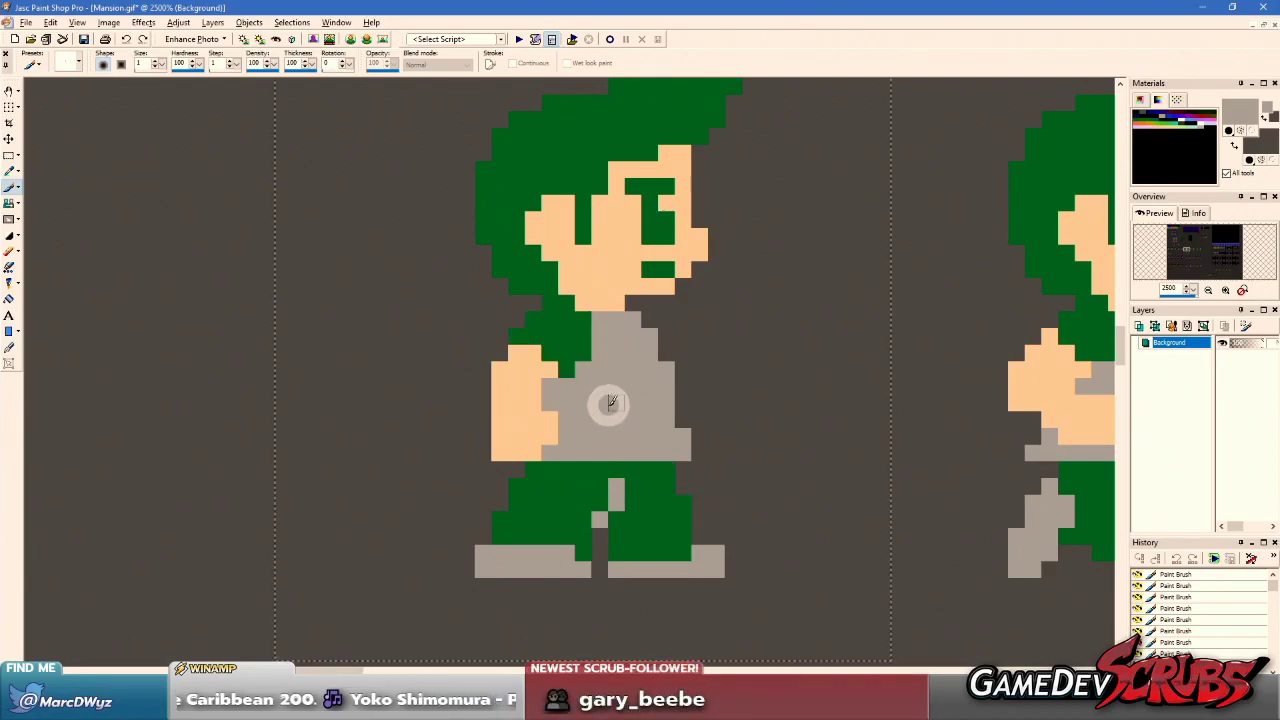
pyautogui.hotkey('ctrl', 'd')
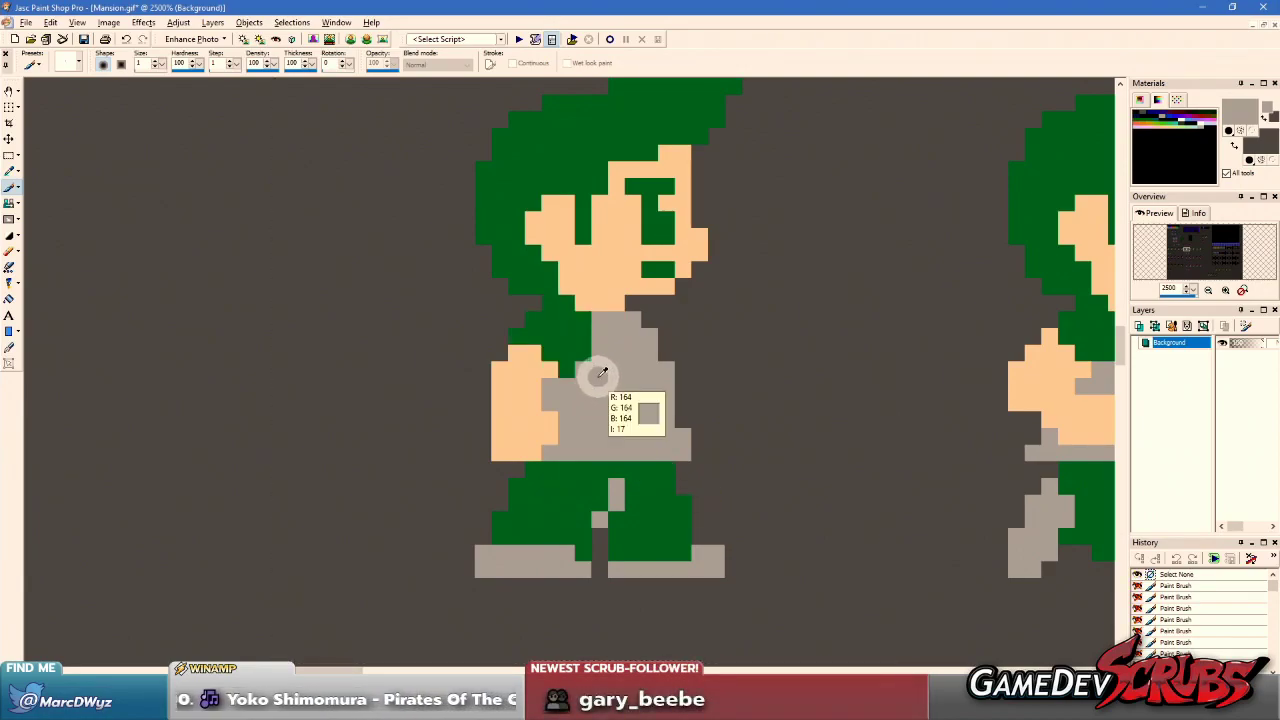
# - Sample the first bright-green boy's skin tone as the foreground colour and his sleeve green as the background colour
pyautogui.keyDown('ctrl'); pyautogui.click(532, 364); pyautogui.keyUp('ctrl')
pyautogui.rightClick(565, 331)
pyautogui.scroll(3, 566, 350)
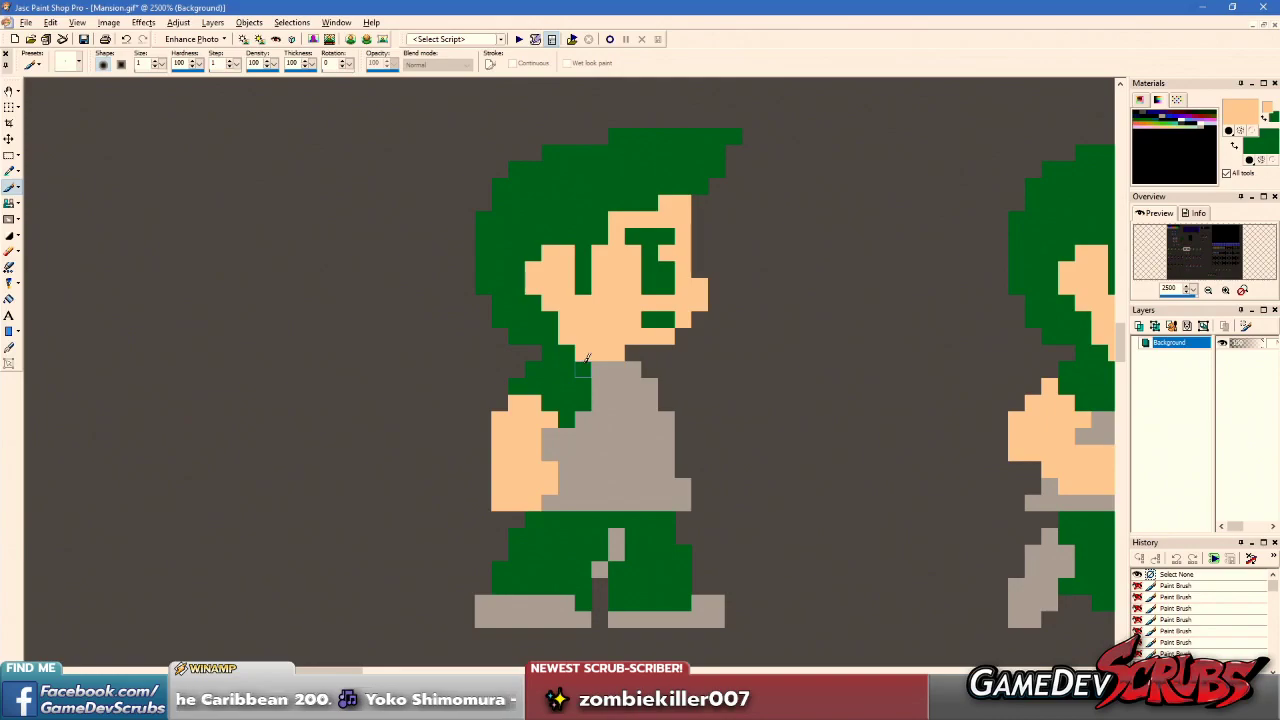
pyautogui.moveTo(591, 360); pyautogui.dragTo(604, 370)
# - Compare the ring, saw and heart-jar icons in the inventory slots with the colours of the character sprites
pyautogui.scroll(-10, 604, 370)
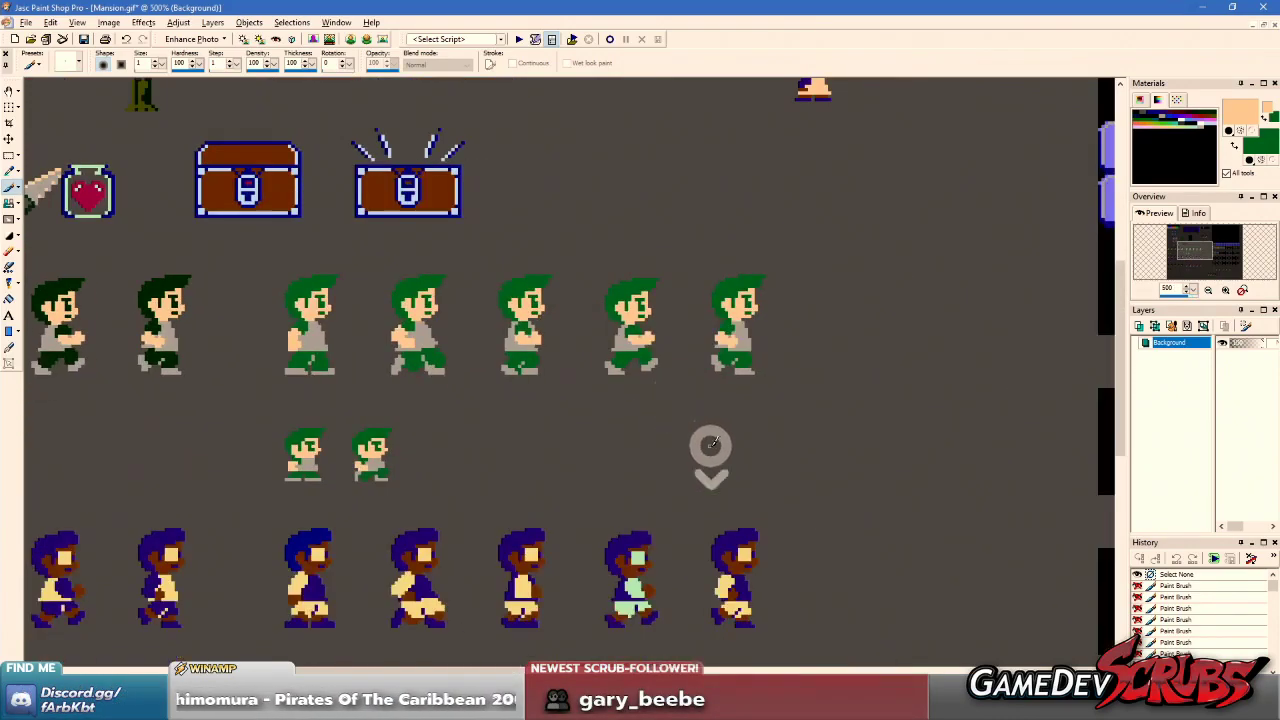
pyautogui.scroll(2, 691, 418)
pyautogui.scroll(3, 443, 334)
pyautogui.scroll(-3, 509, 329)
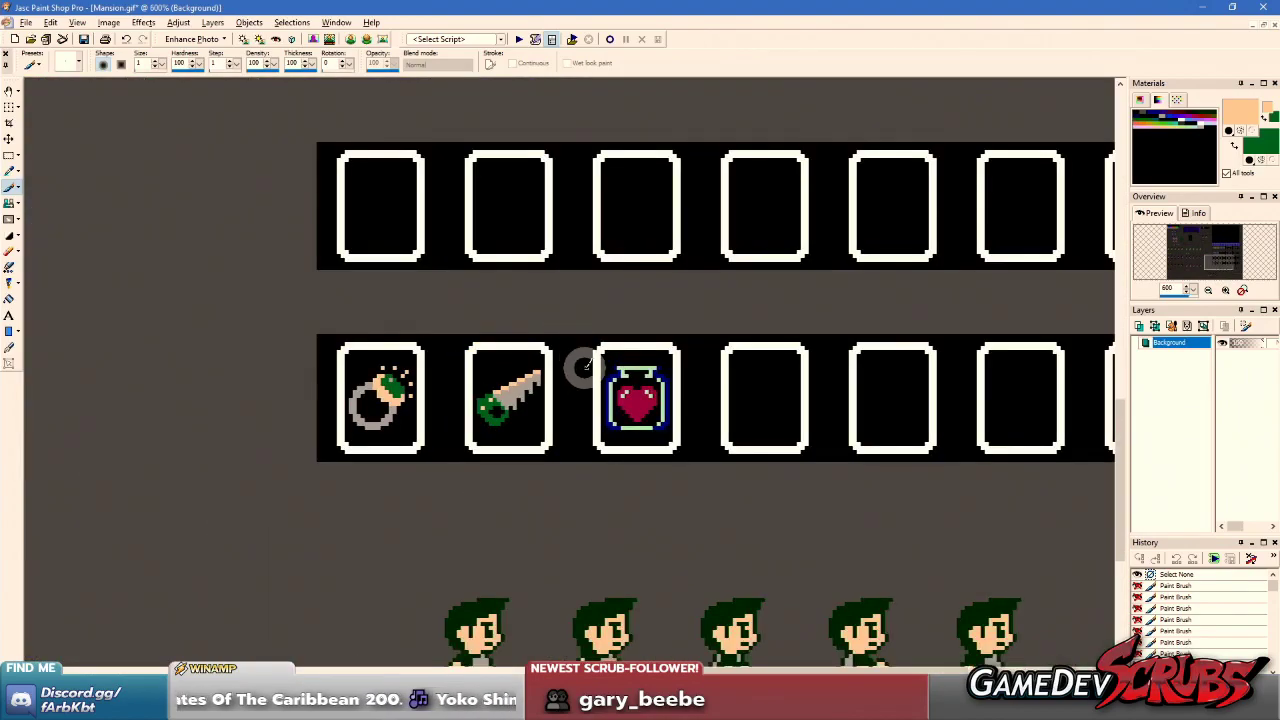
pyautogui.scroll(3, 582, 369)
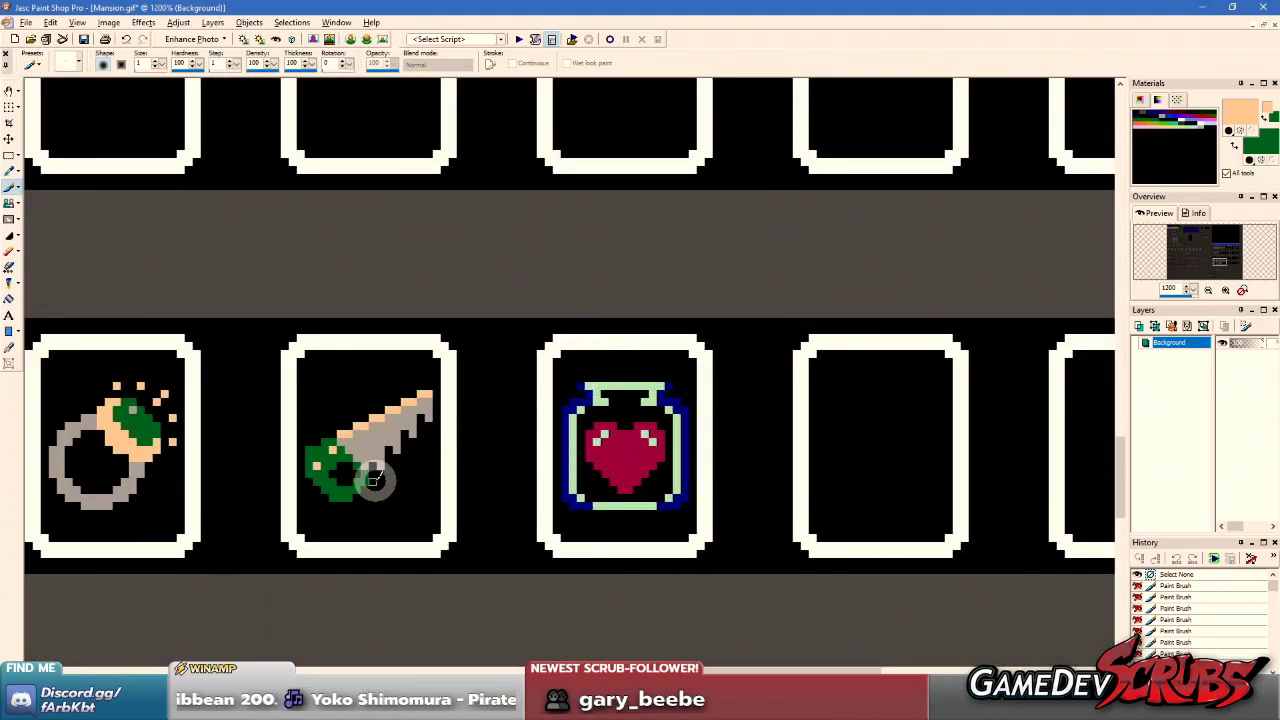
pyautogui.scroll(-4, 463, 337)
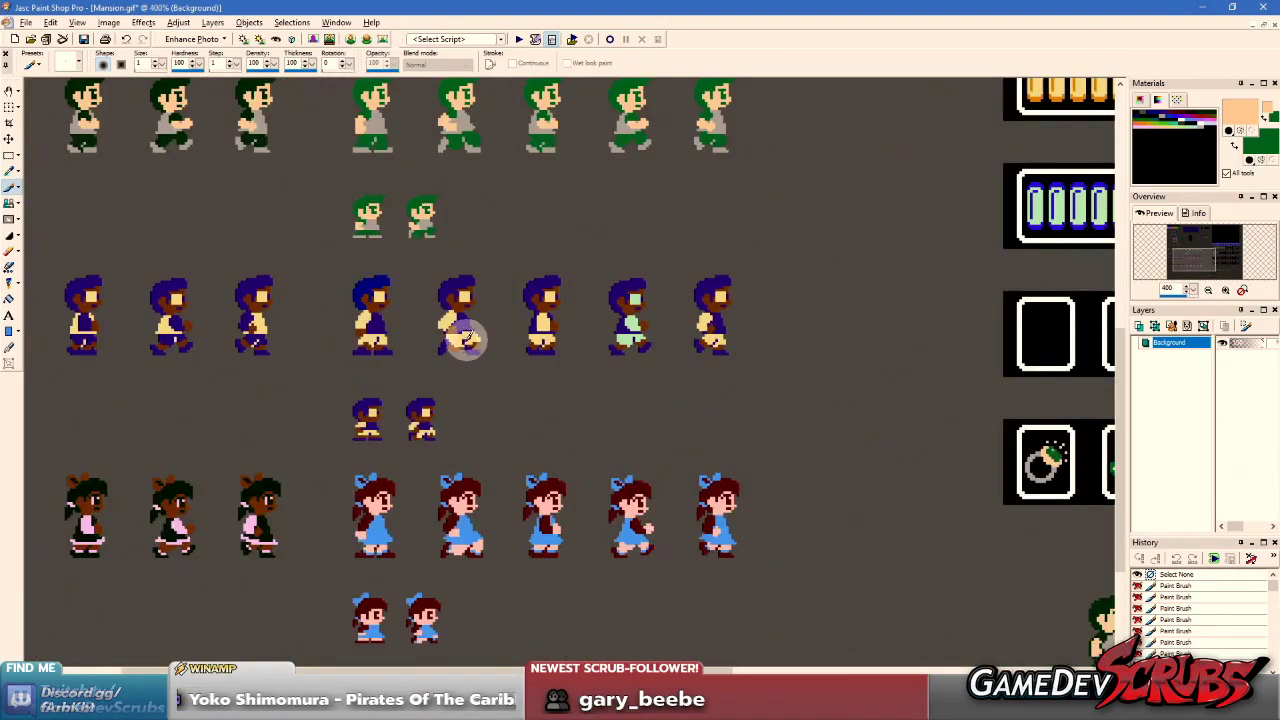
pyautogui.scroll(1, 490, 338)
pyautogui.scroll(-1, 490, 338)
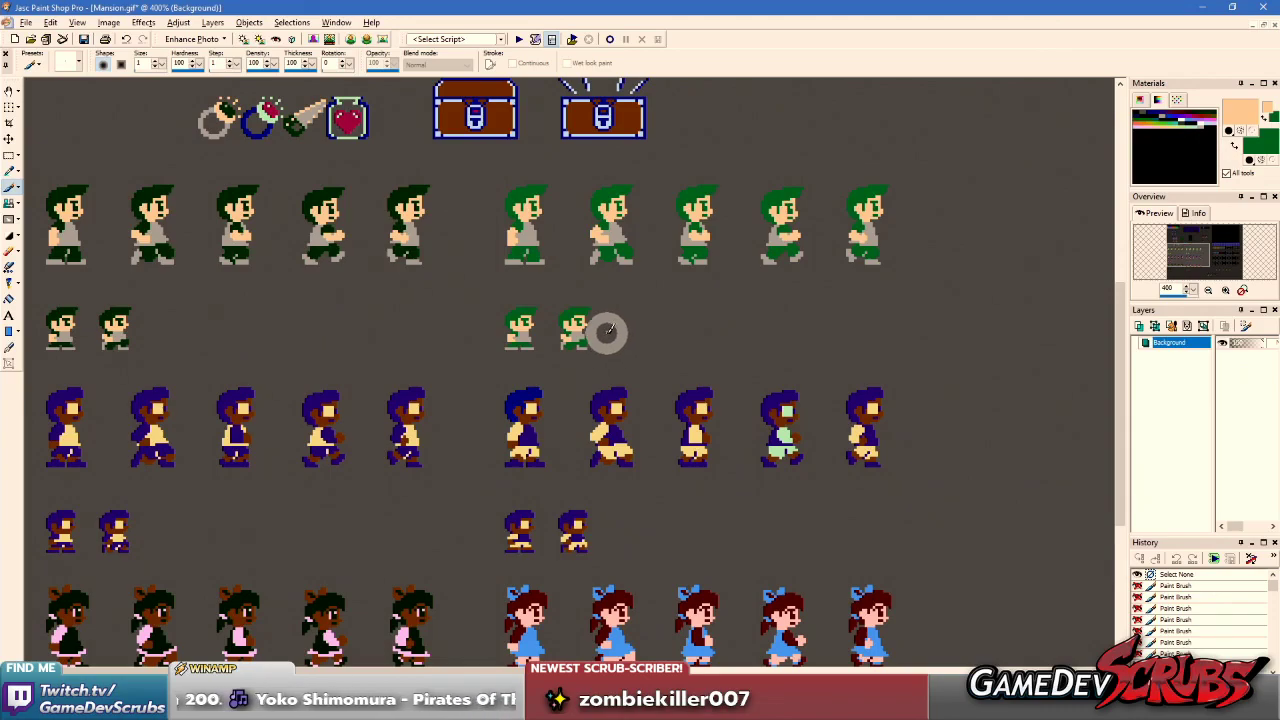
# - Examine the arms, sleeves and shirts of the bright-green boy's walking frames up close and against the whole sheet
pyautogui.scroll(2, 600, 338)
pyautogui.scroll(2, 590, 325)
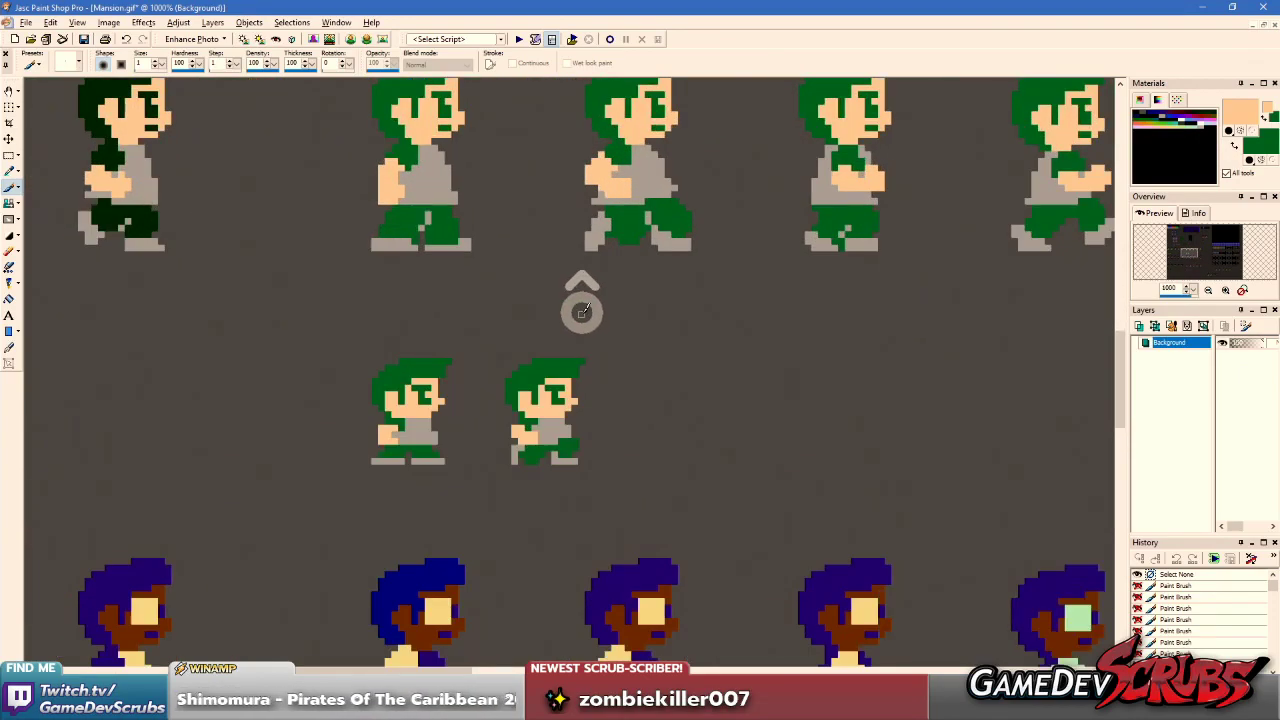
pyautogui.scroll(-1, 580, 309)
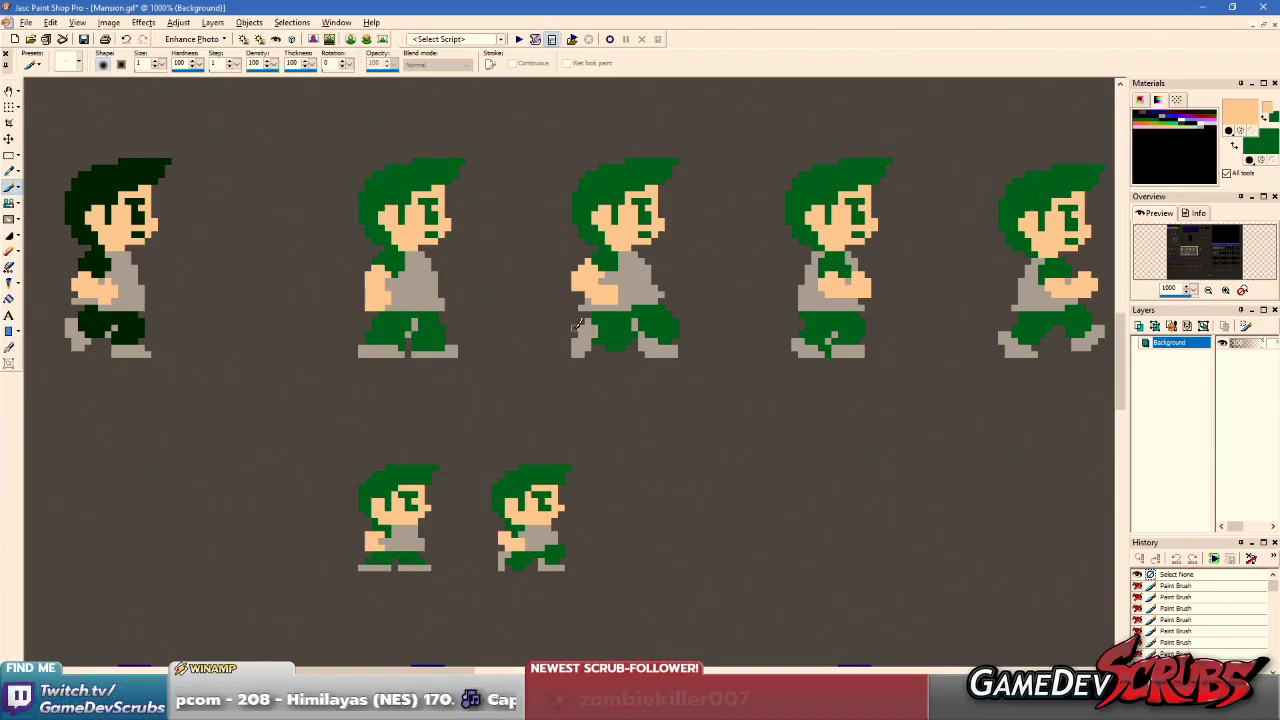
pyautogui.scroll(-3, 543, 297)
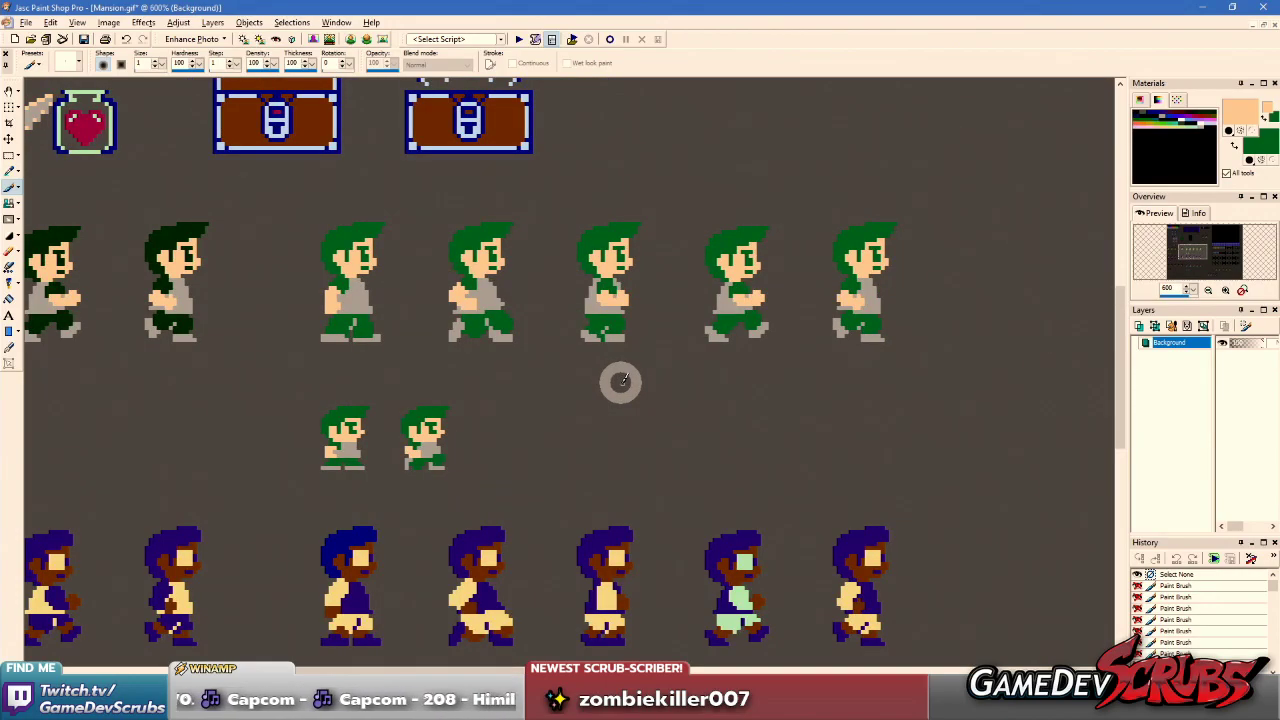
pyautogui.scroll(3, 600, 362)
pyautogui.scroll(1, 505, 350)
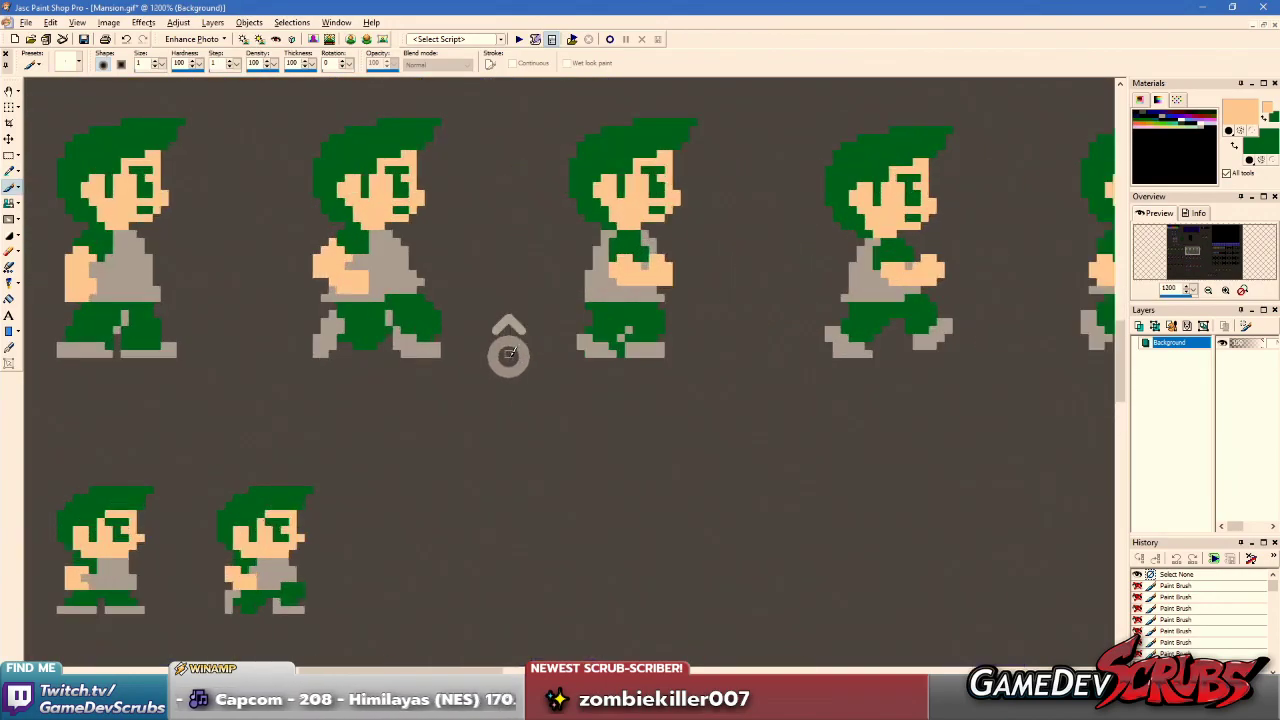
pyautogui.scroll(-1, 506, 358)
pyautogui.scroll(1, 632, 400)
pyautogui.scroll(-1, 550, 368)
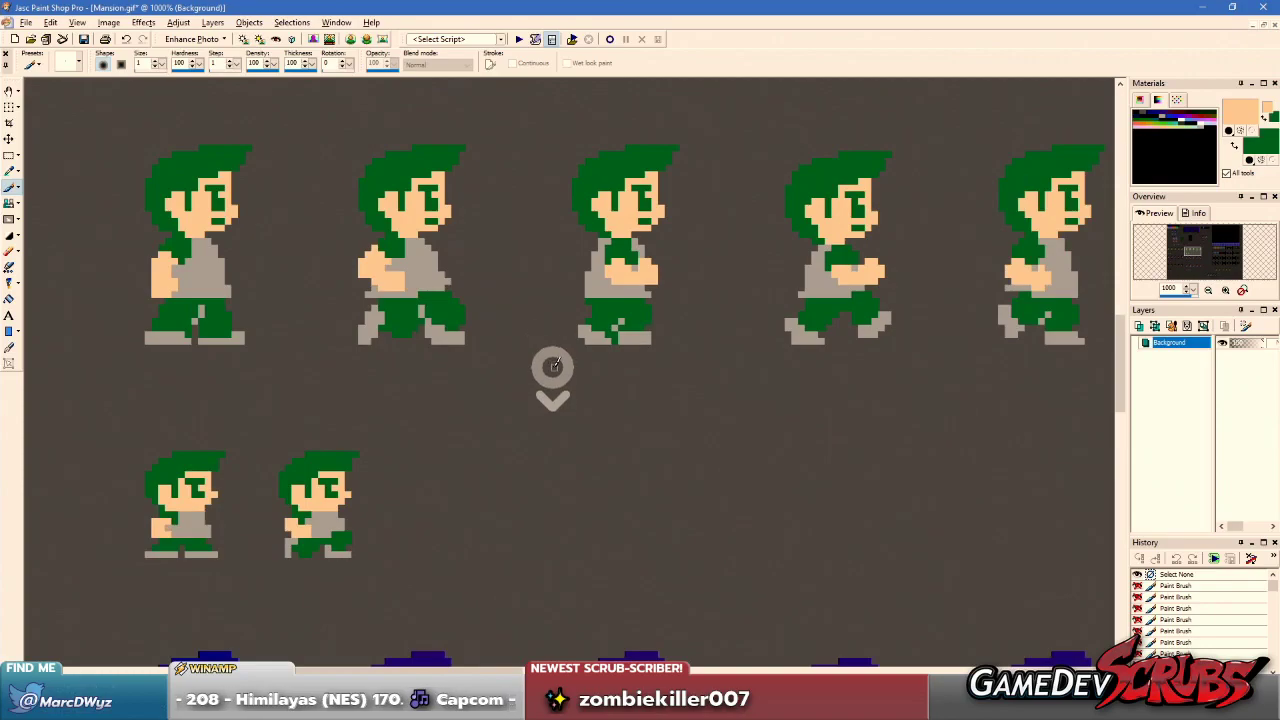
pyautogui.scroll(1, 545, 350)
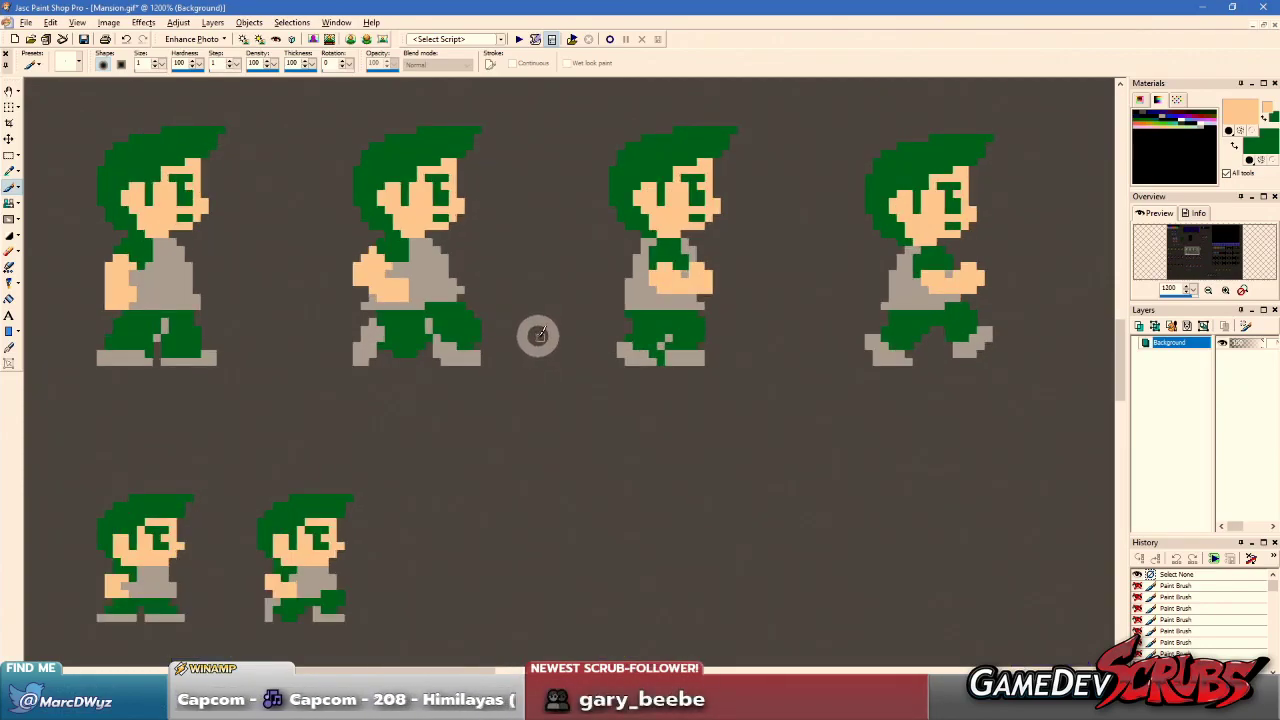
pyautogui.scroll(3, 530, 318)
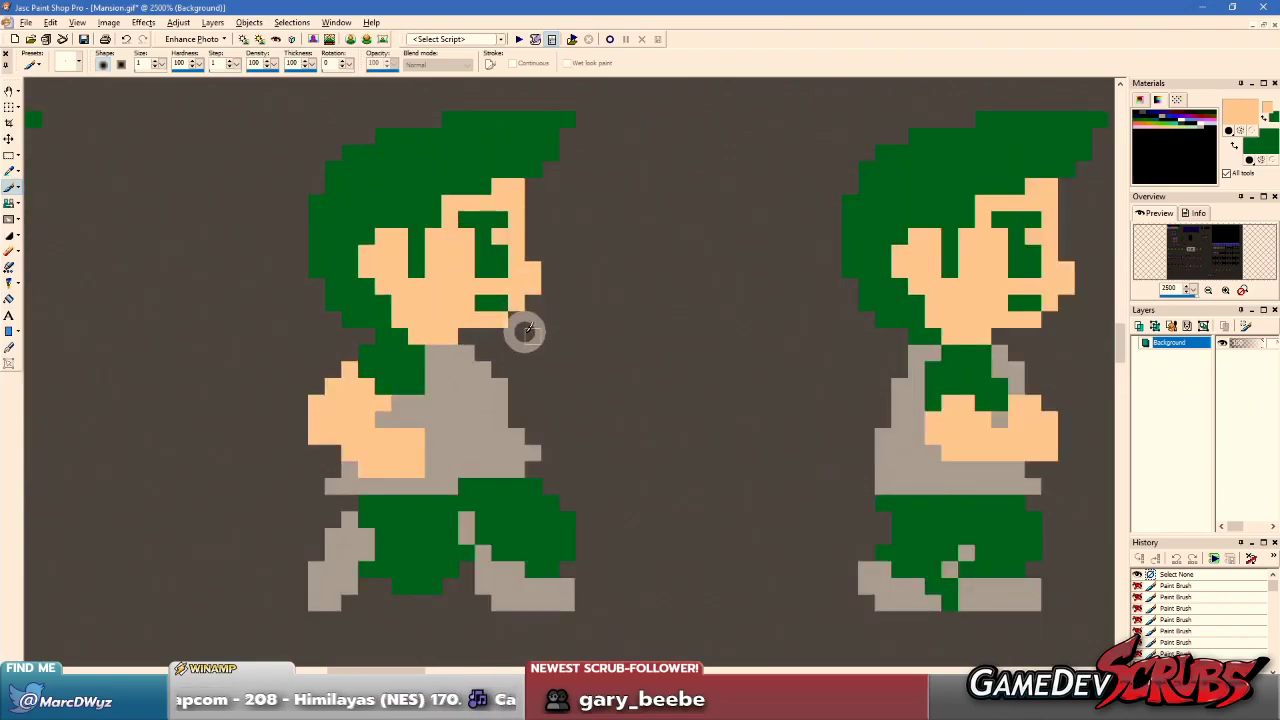
pyautogui.scroll(-6, 530, 332)
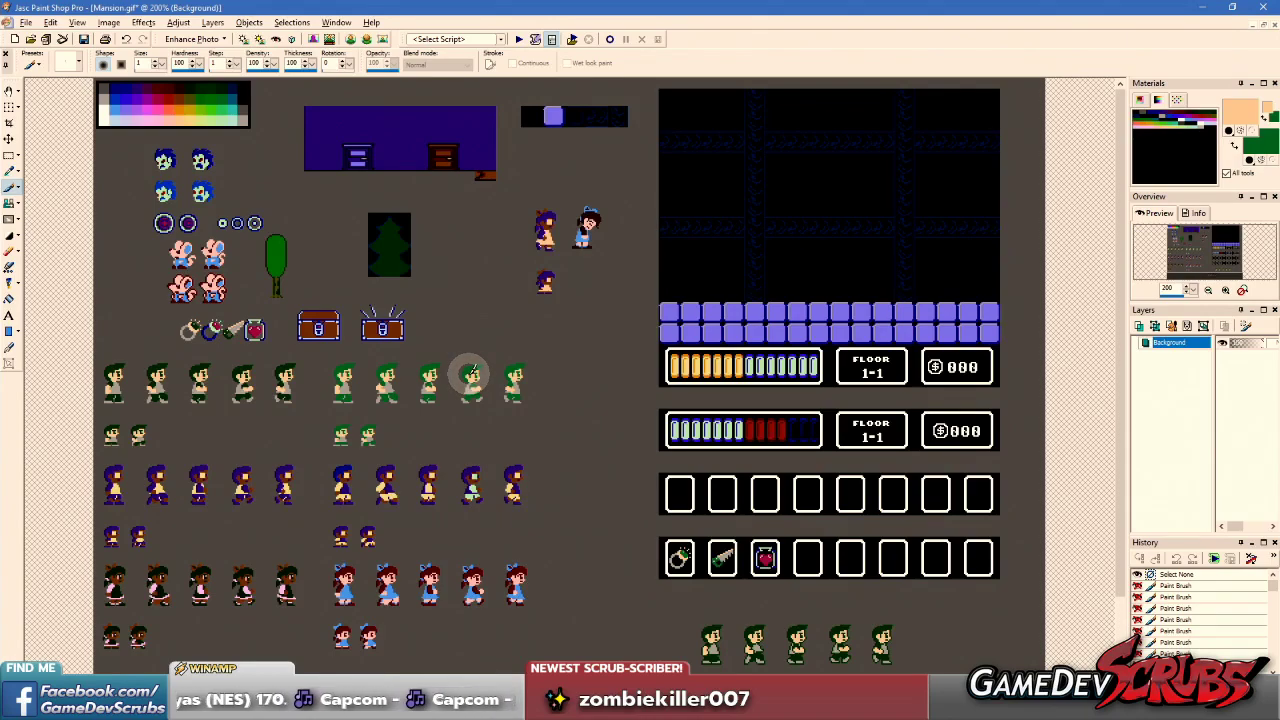
pyautogui.scroll(8, 470, 375)
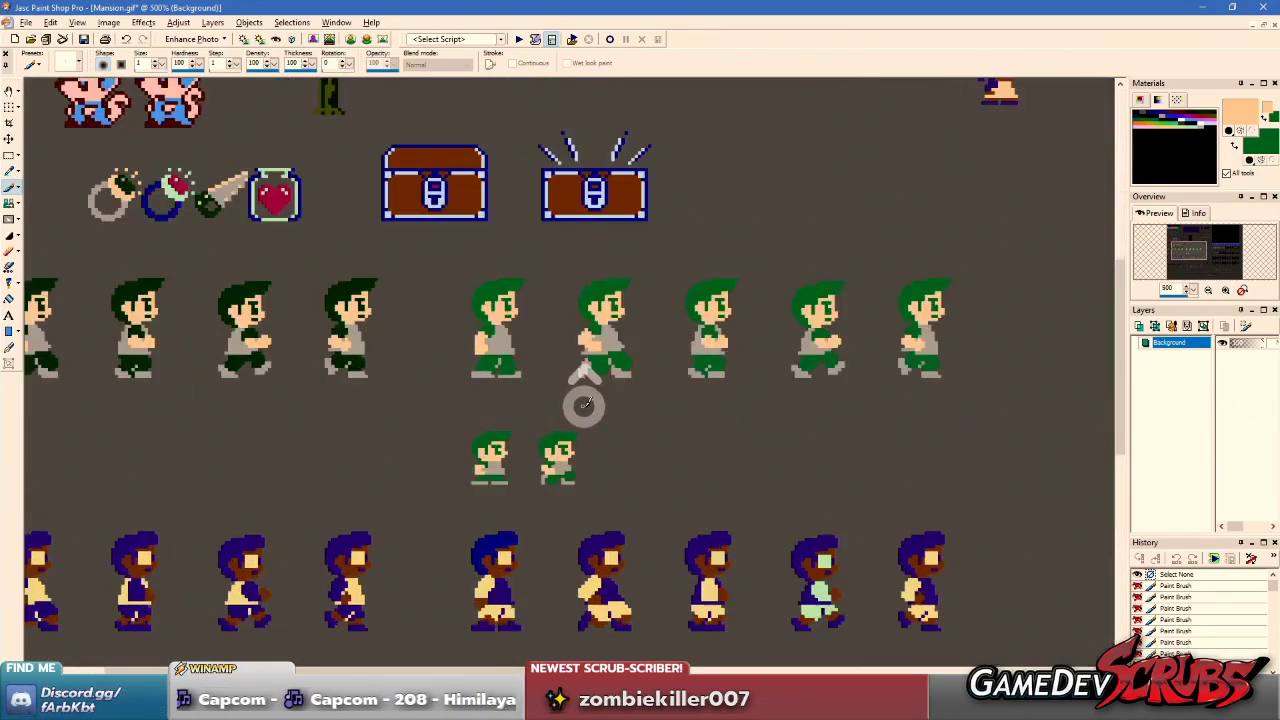
pyautogui.press('s')
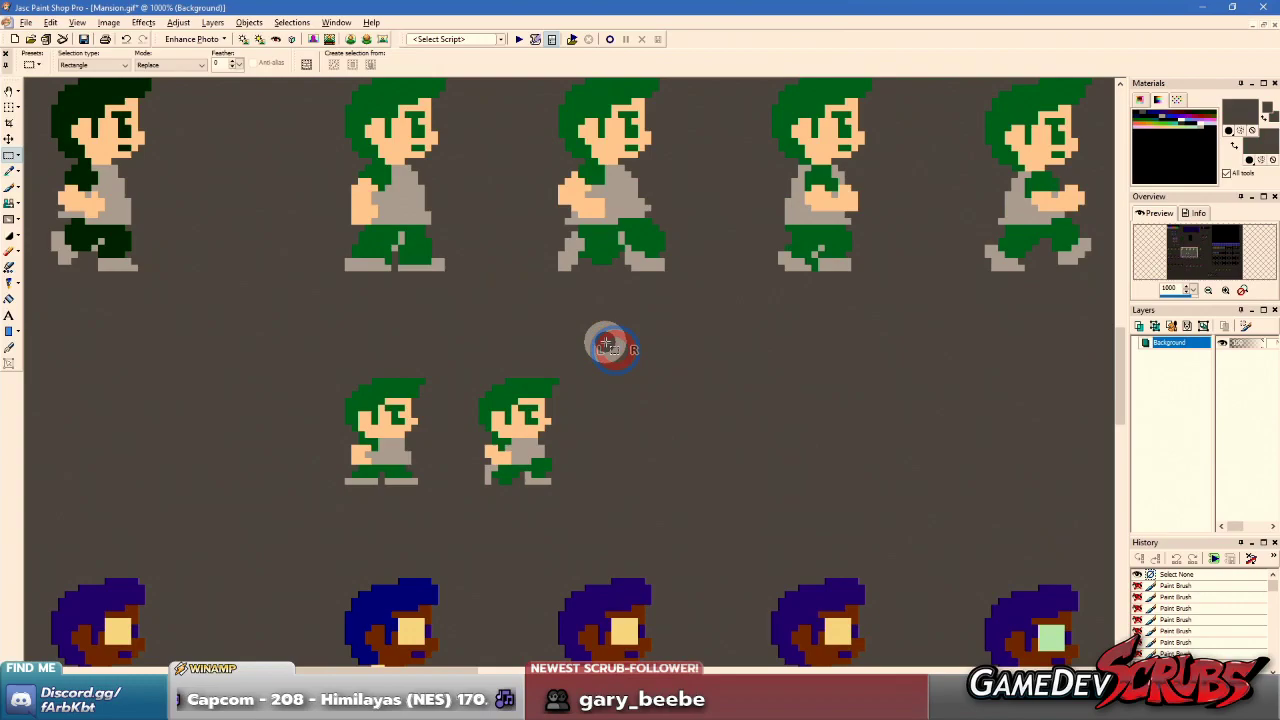
pyautogui.scroll(-1, 607, 343)
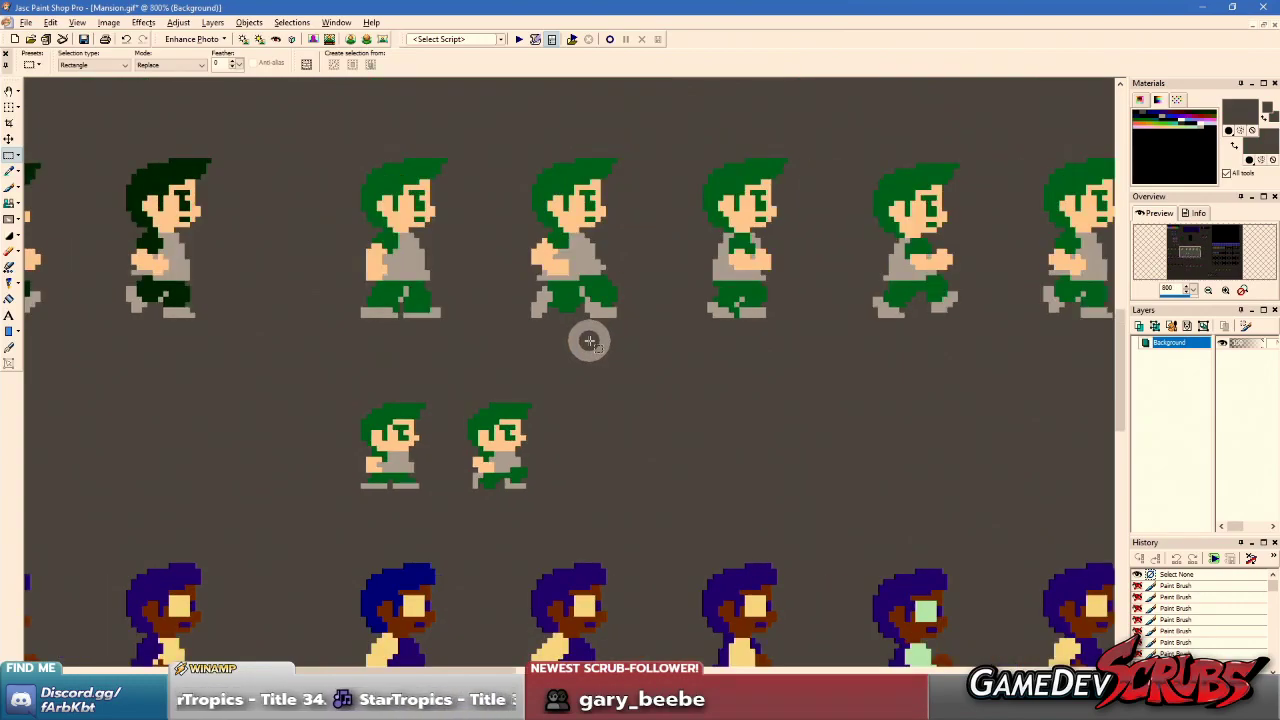
pyautogui.scroll(1, 590, 342)
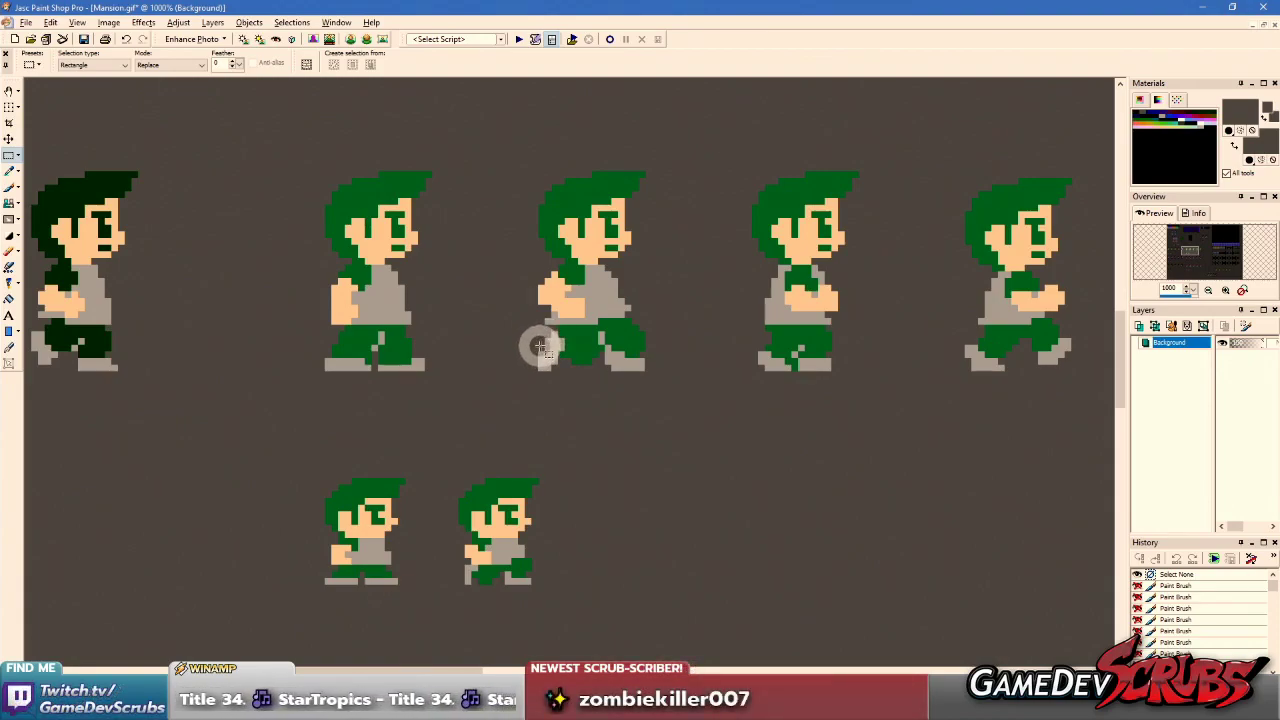
pyautogui.scroll(1, 538, 346)
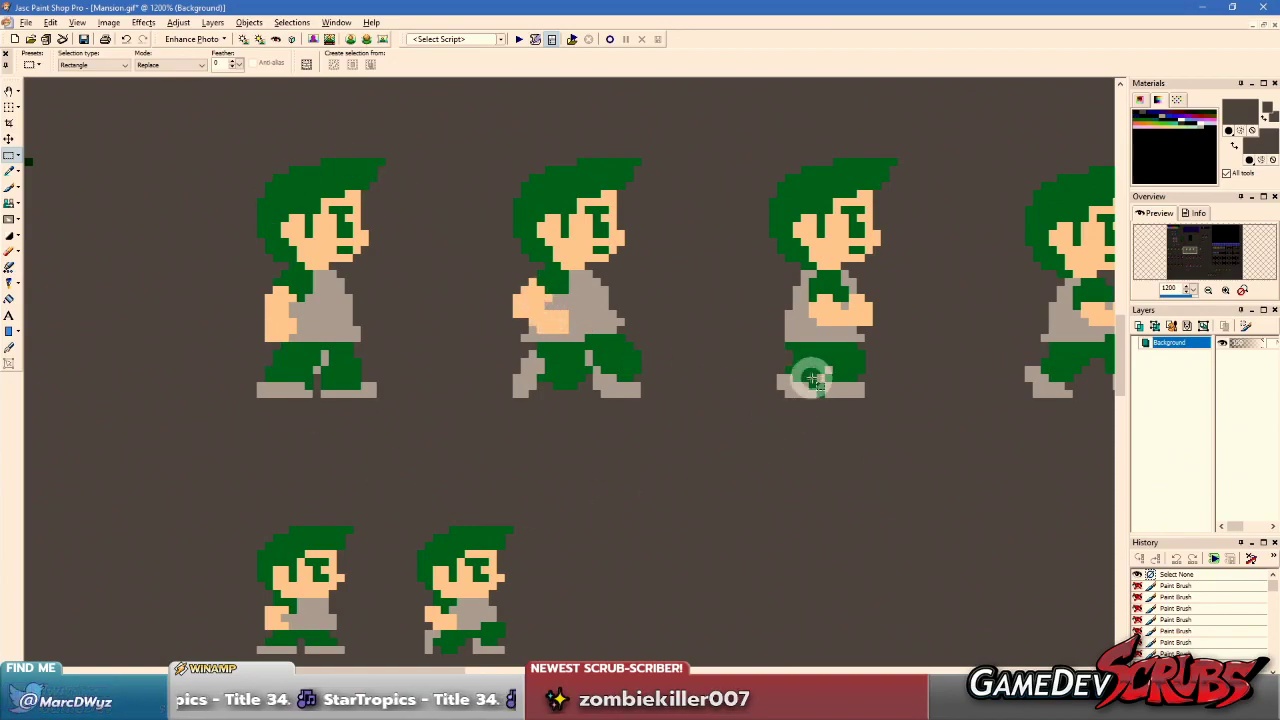
# - Disable the f.lux screen tint until sunrise and return to the sprite sheet
pyautogui.click(1090, 706)
pyautogui.rightClick(1077, 653)
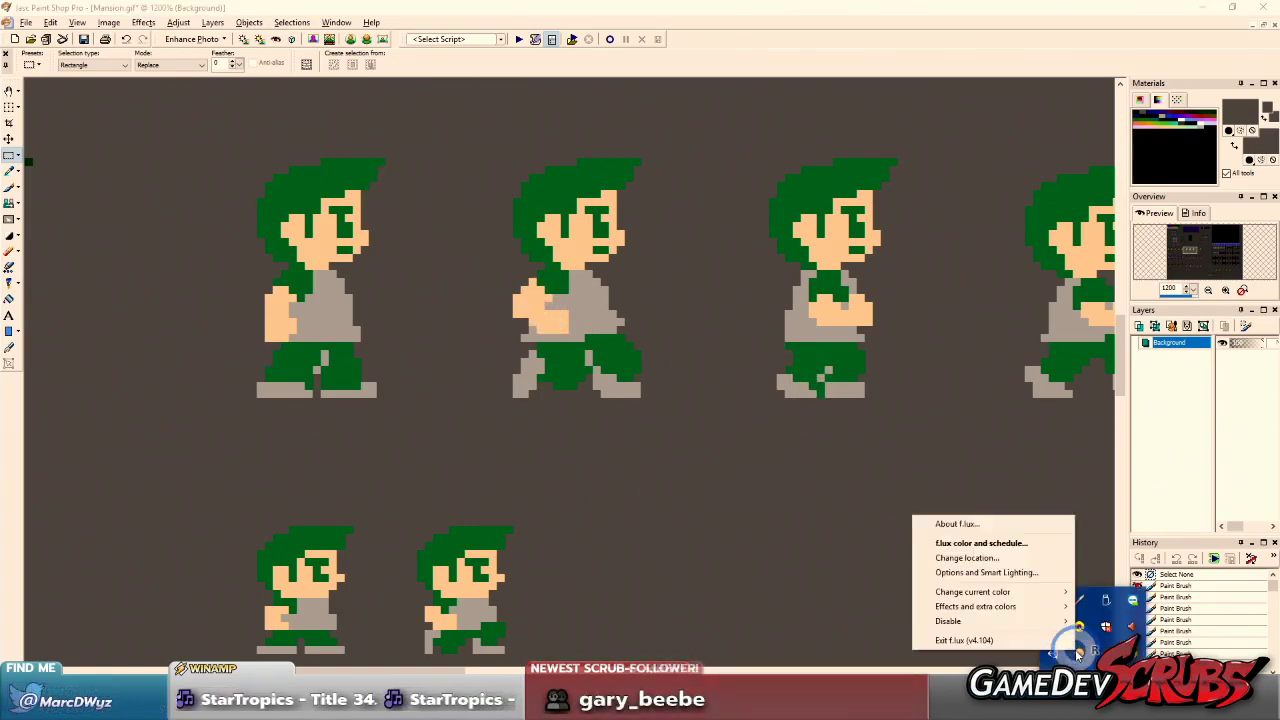
pyautogui.moveTo(1028, 614)
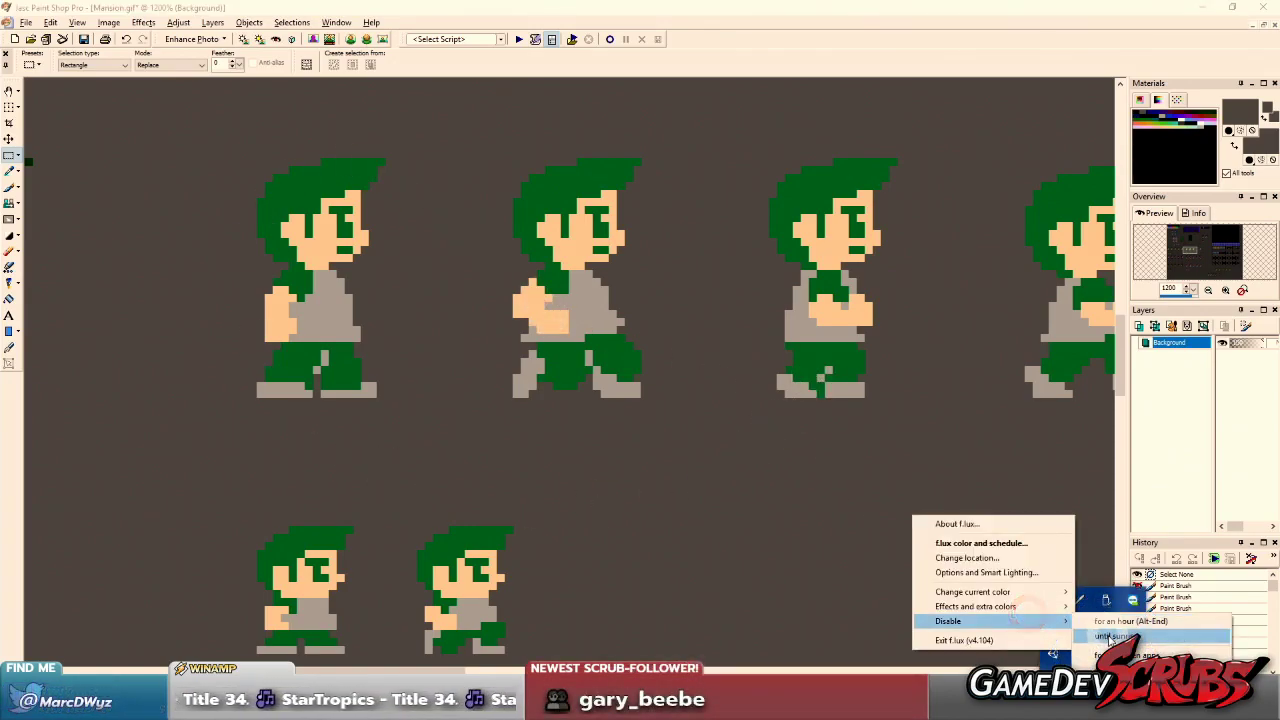
pyautogui.click(1110, 636)
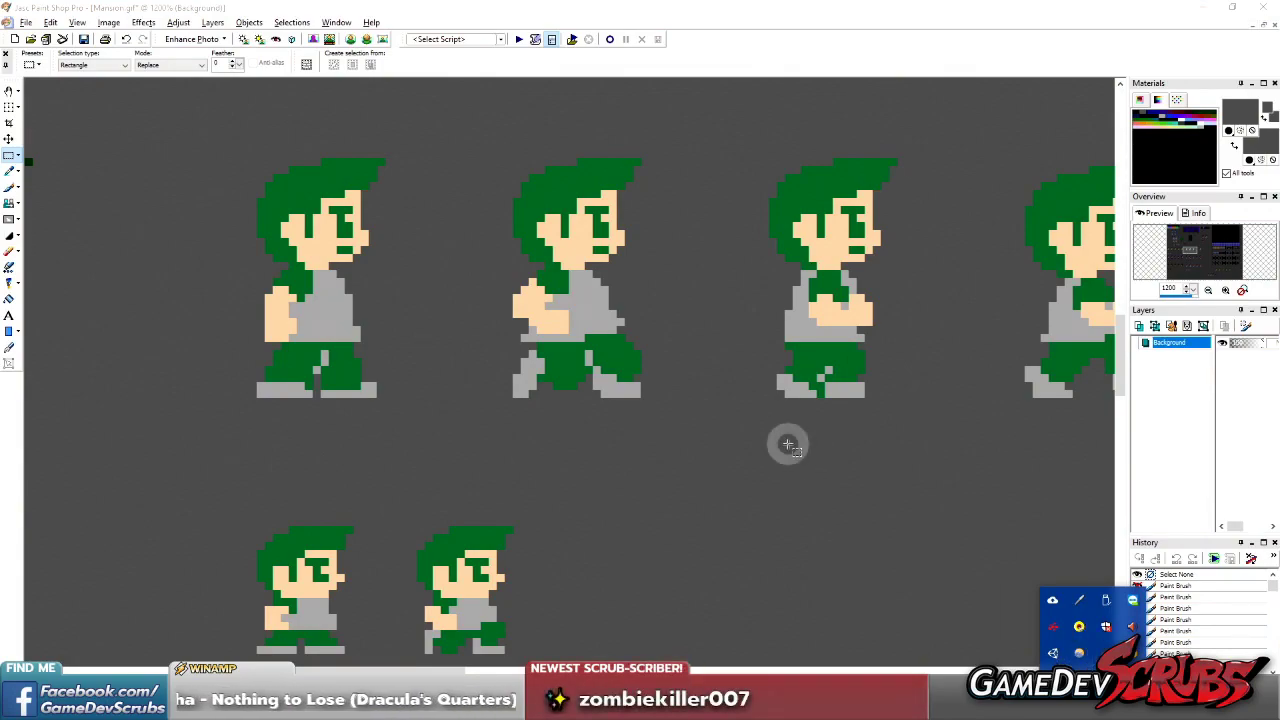
pyautogui.click(751, 431)
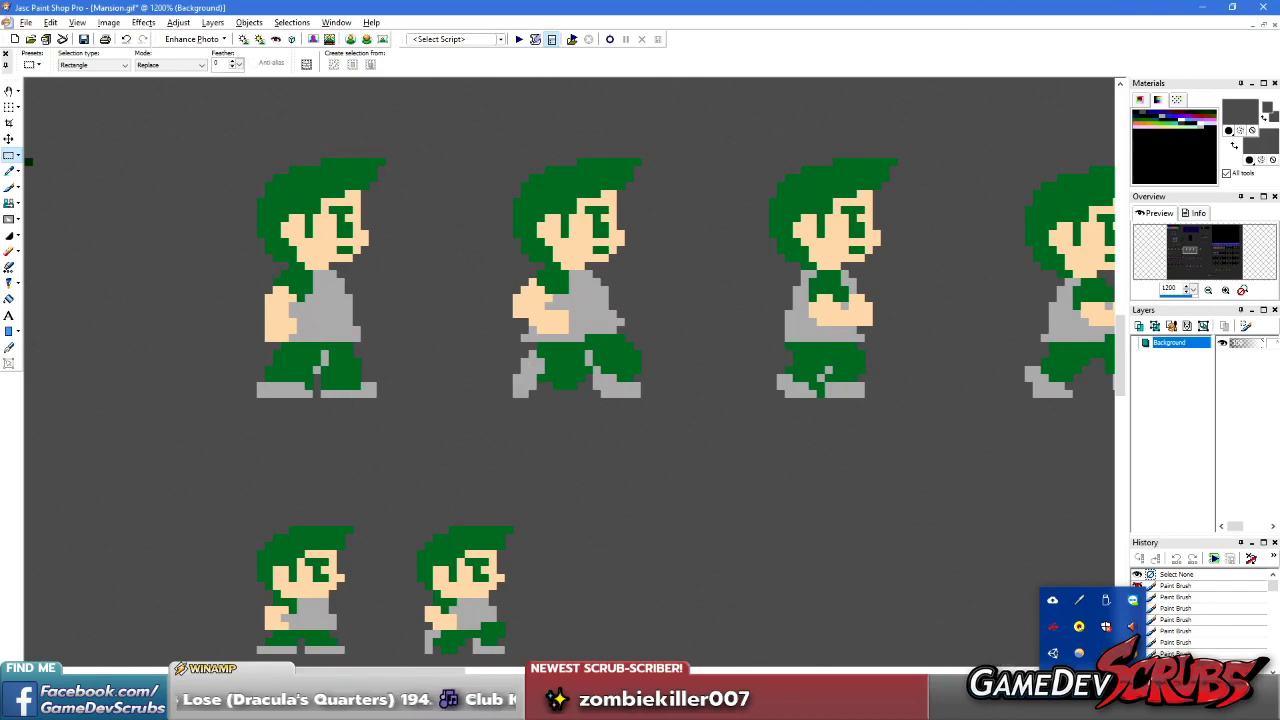
# - Examine the dark-green and bright-green boys' walking frames at several zoom levels without the screen tint
pyautogui.scroll(-1, 500, 406)
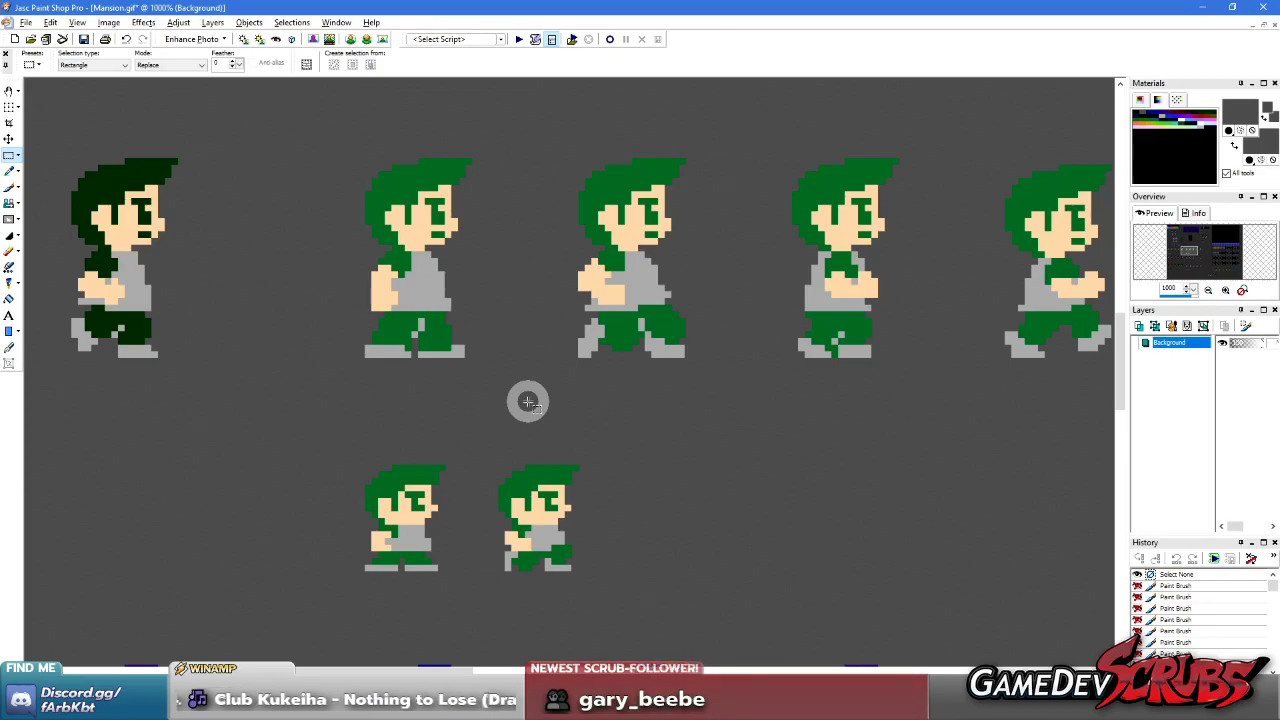
pyautogui.scroll(1, 574, 370)
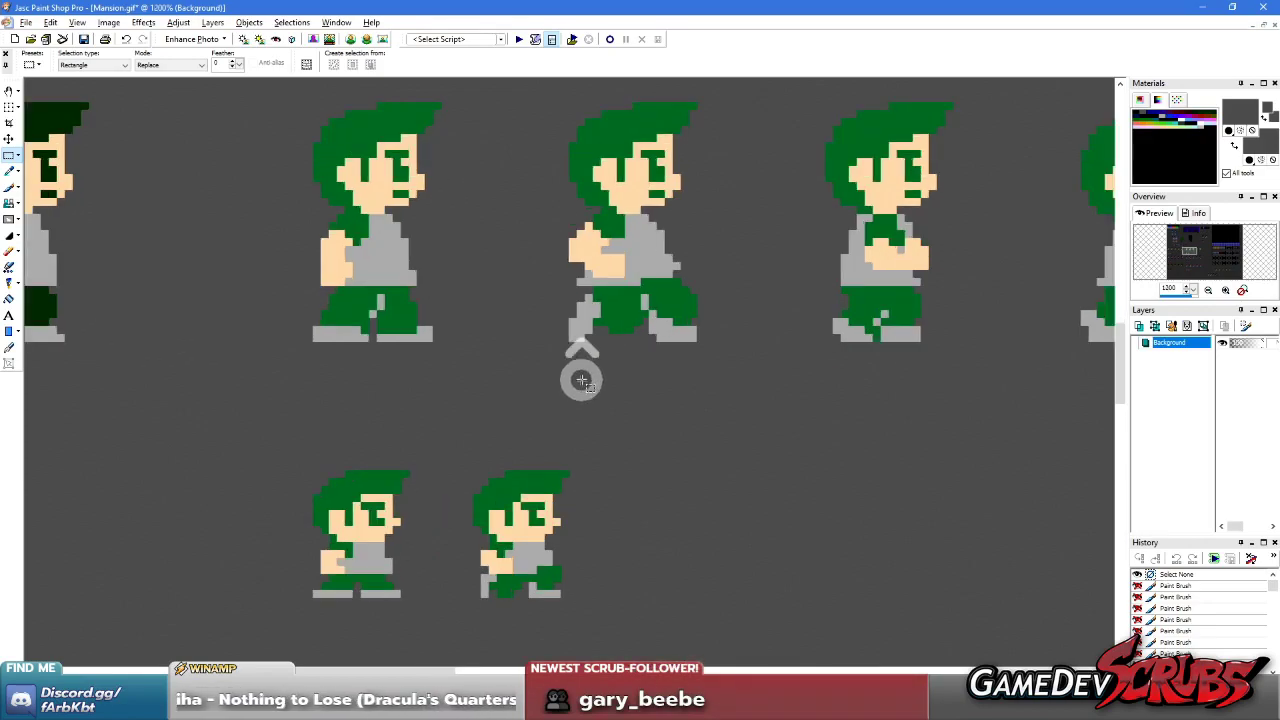
pyautogui.press('e')
pyautogui.press('s')
pyautogui.scroll(-1, 492, 372)
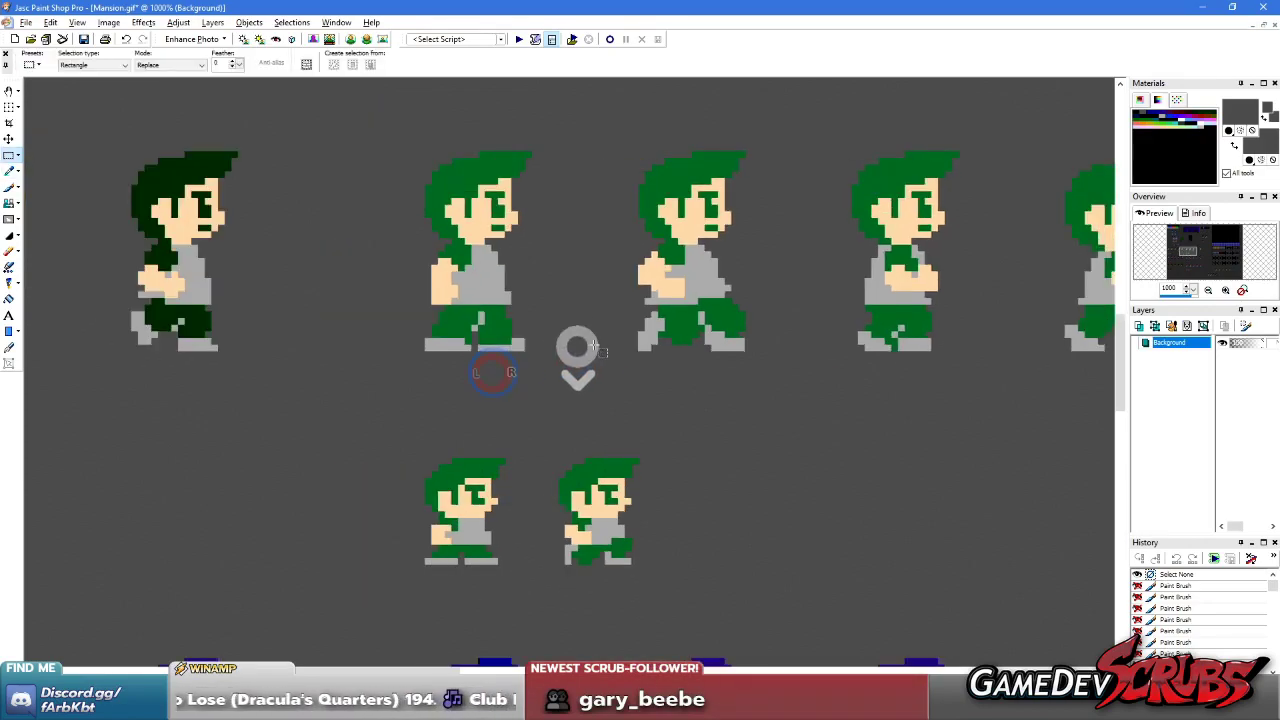
pyautogui.scroll(-3, 626, 332)
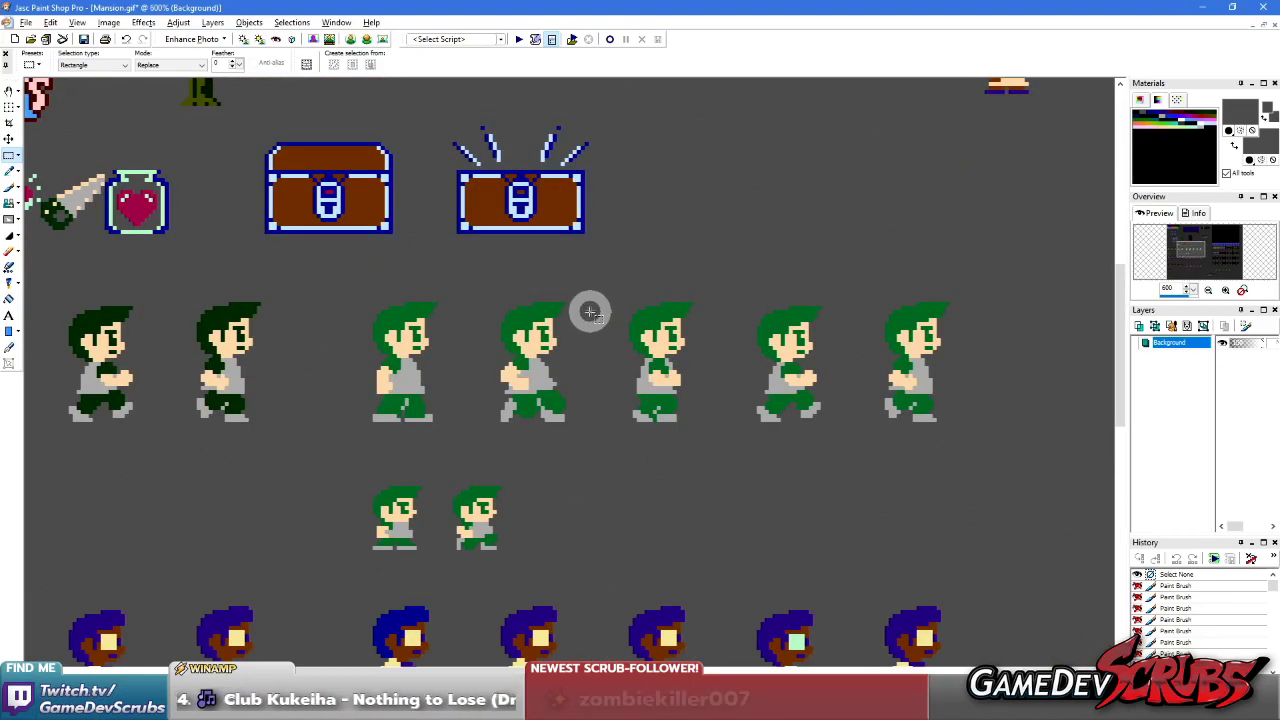
pyautogui.scroll(2, 588, 309)
pyautogui.scroll(-3, 560, 337)
pyautogui.scroll(3, 527, 414)
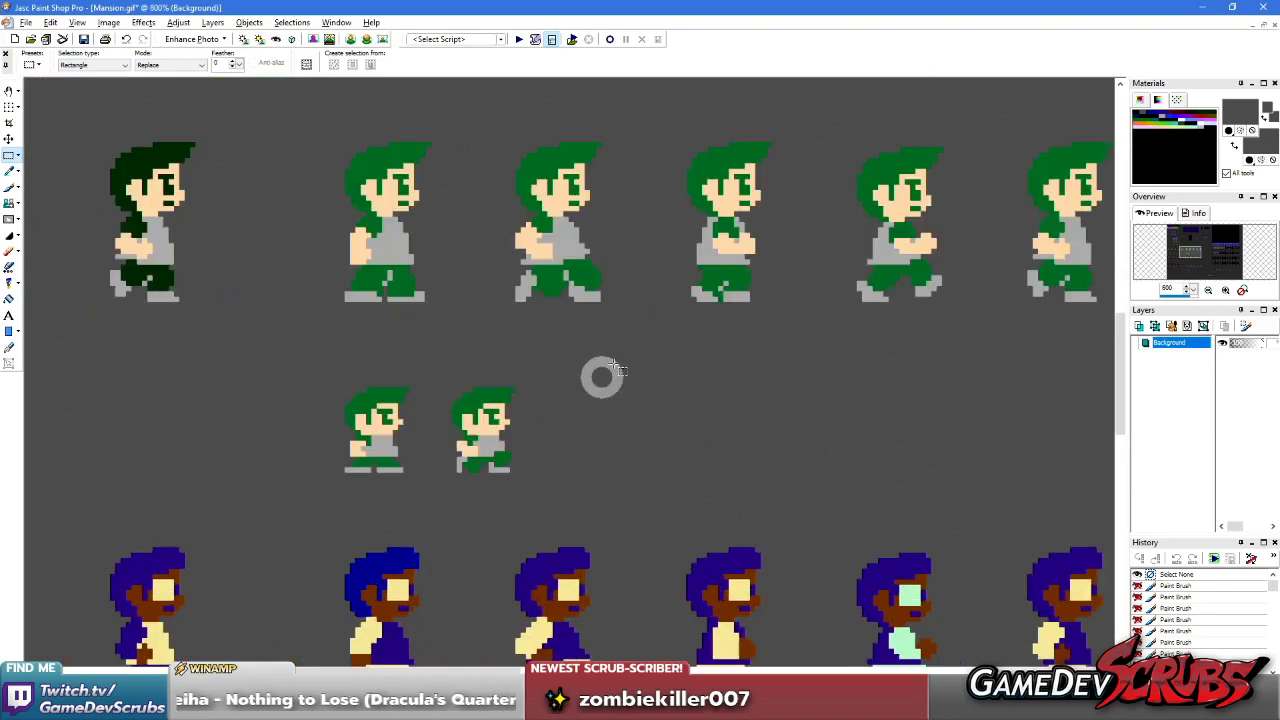
pyautogui.scroll(-3, 600, 374)
pyautogui.scroll(2, 314, 289)
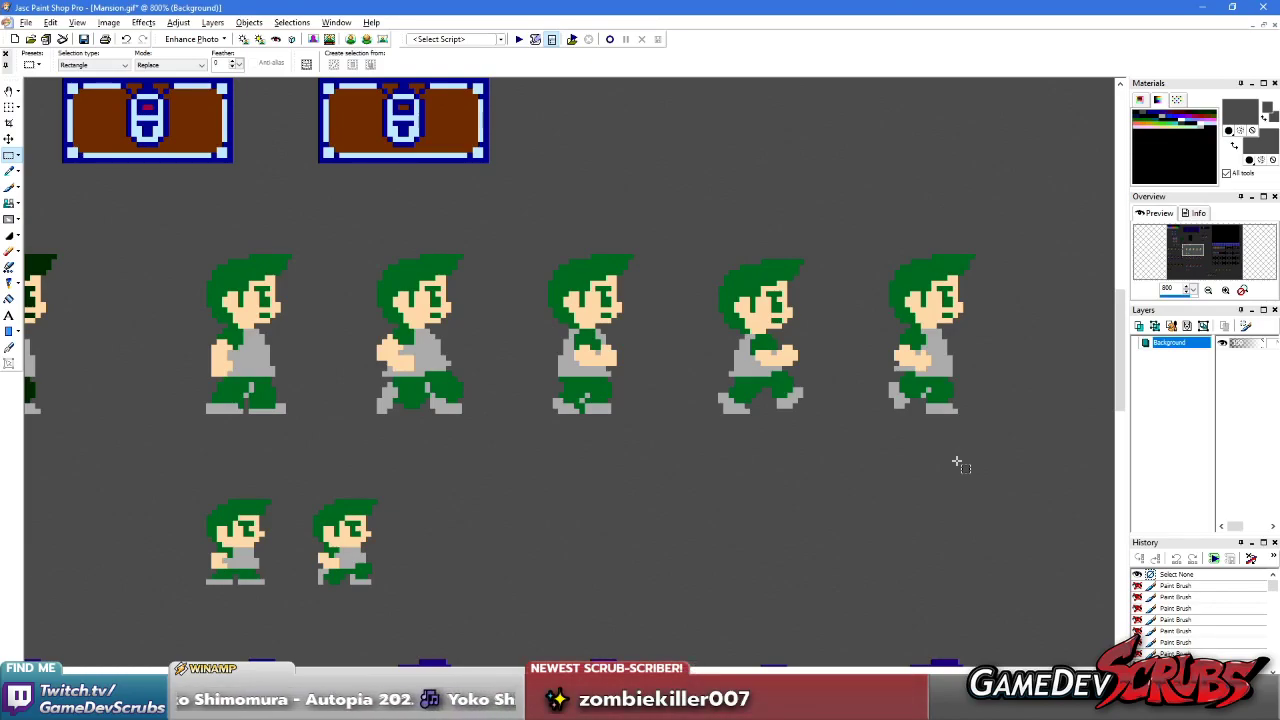
# - Mark the row of five bright-green walking frames with a rectangular selection, and clear the selection
pyautogui.click(789, 474)
pyautogui.click(585, 403)
pyautogui.scroll(-1, 586, 405)
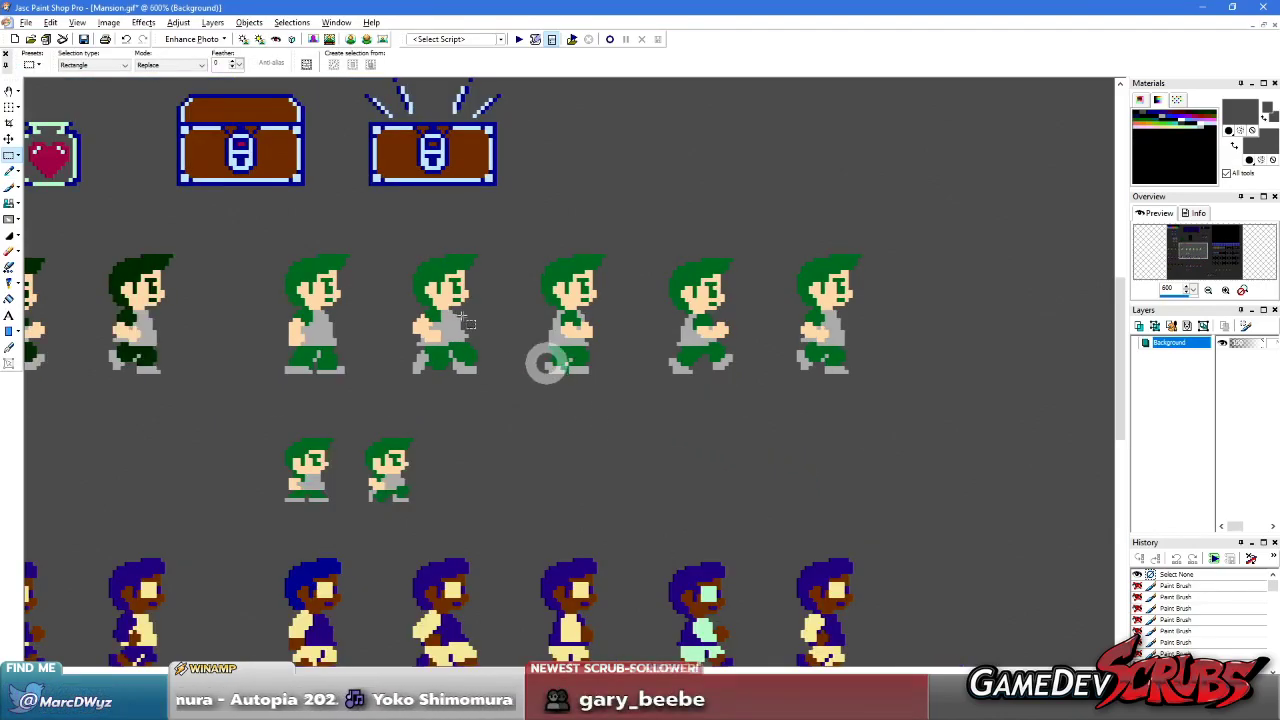
pyautogui.moveTo(253, 243); pyautogui.dragTo(895, 394)
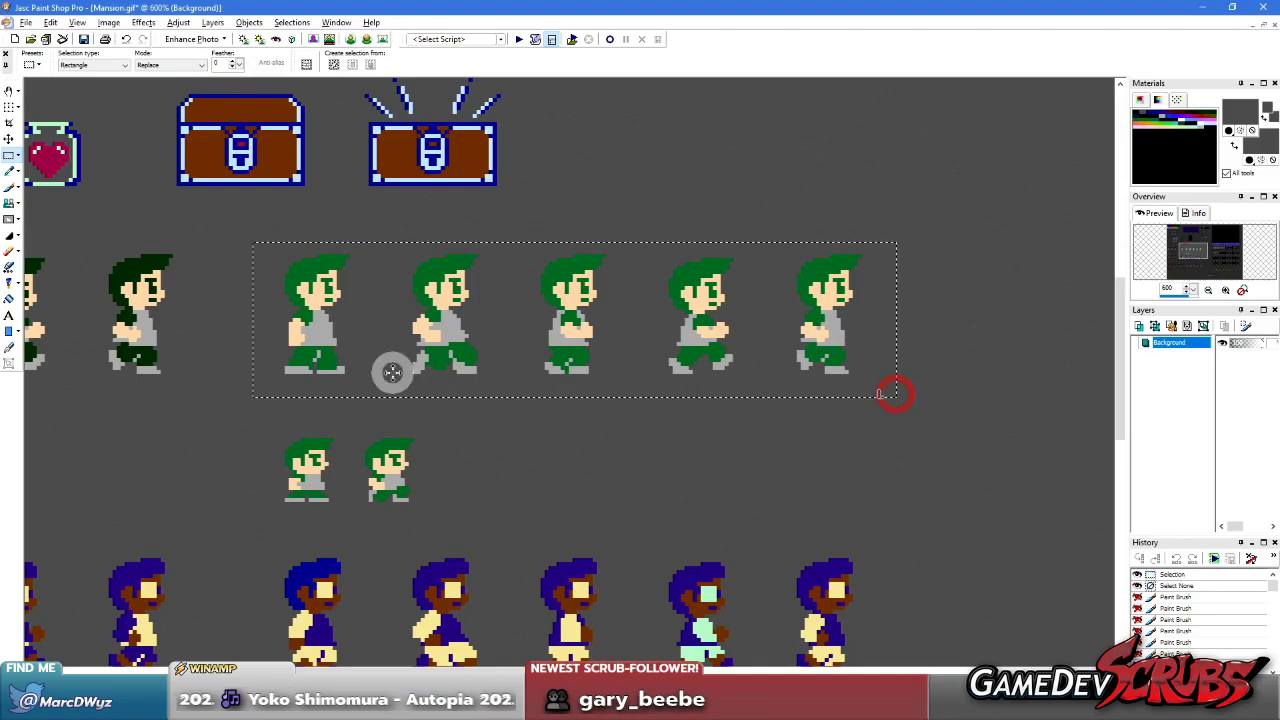
pyautogui.click(306, 238)
pyautogui.scroll(1, 484, 358)
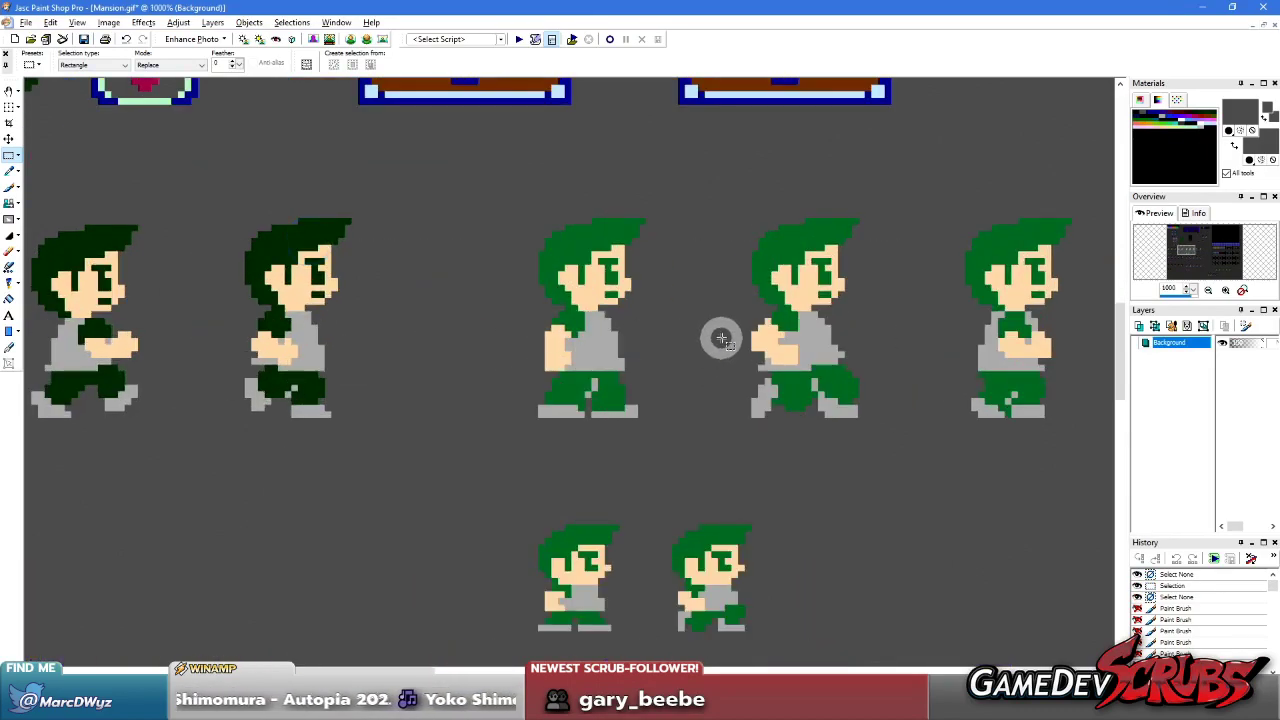
# - Try filling the gap between the bright-green standing frame's legs and shoes with the light grey of his clothes
pyautogui.scroll(2, 666, 349)
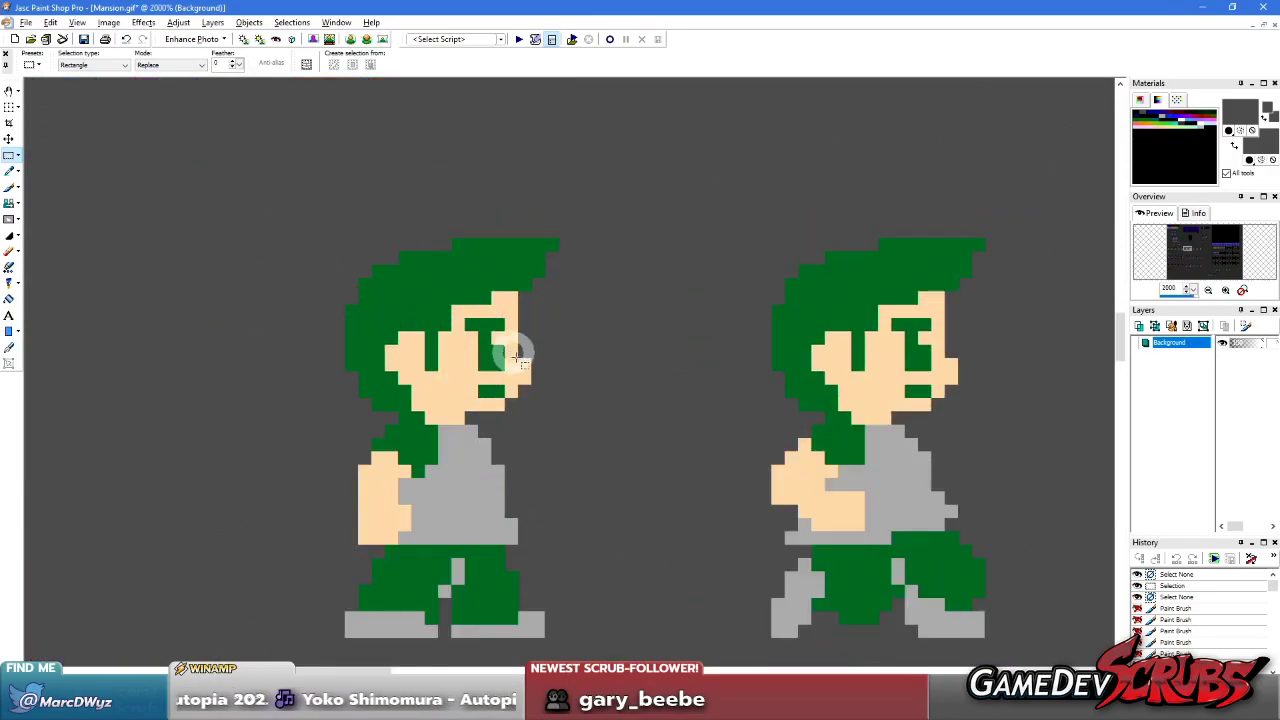
pyautogui.press('b')
pyautogui.scroll(-1, 560, 385)
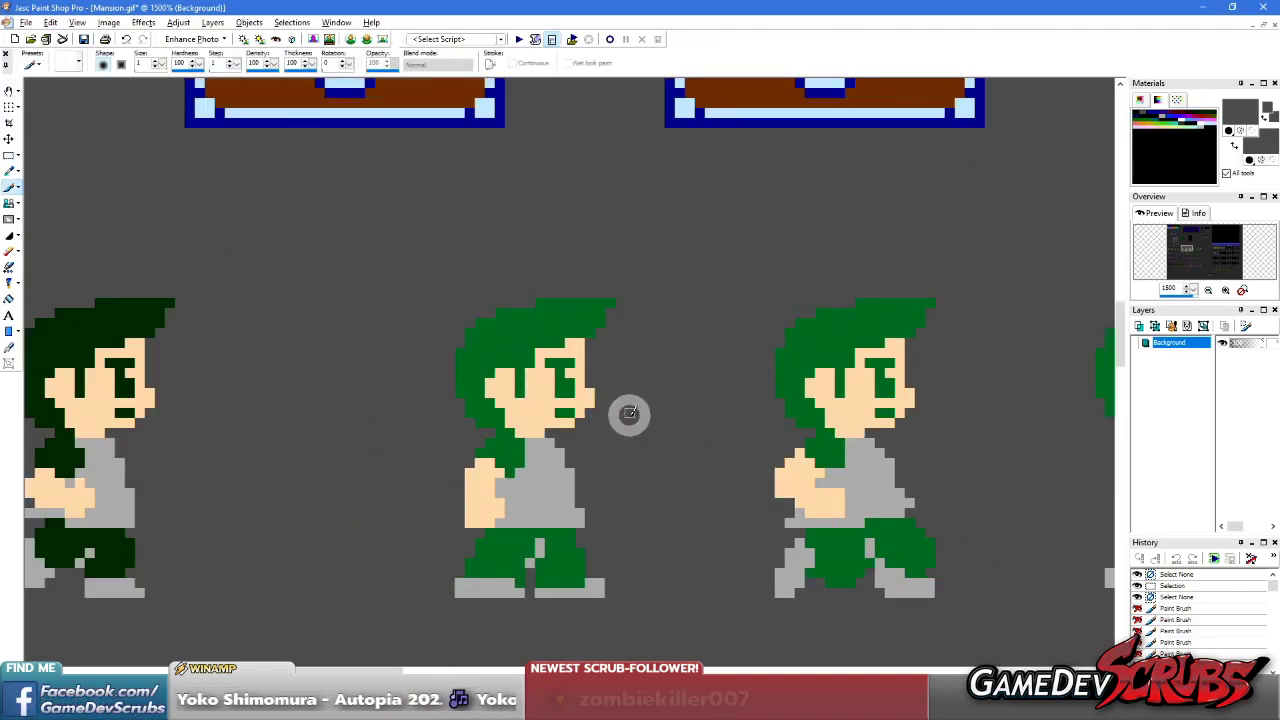
pyautogui.scroll(1, 600, 400)
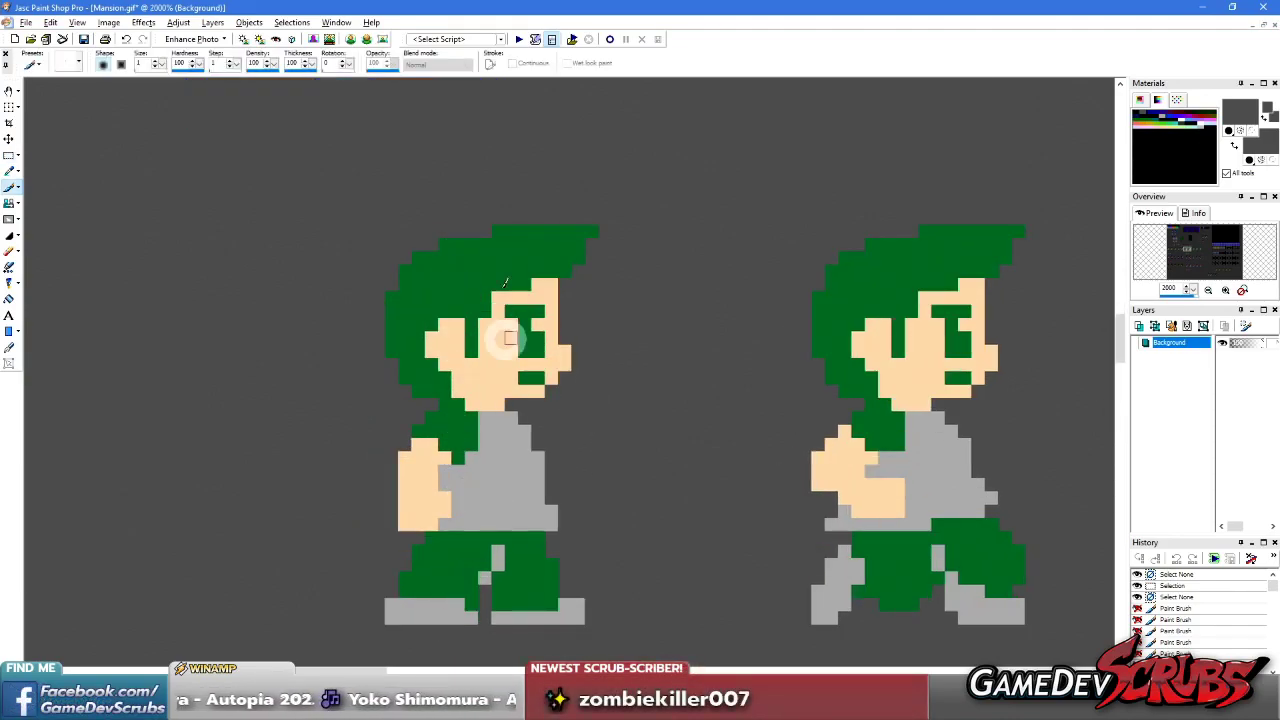
pyautogui.scroll(1, 509, 484)
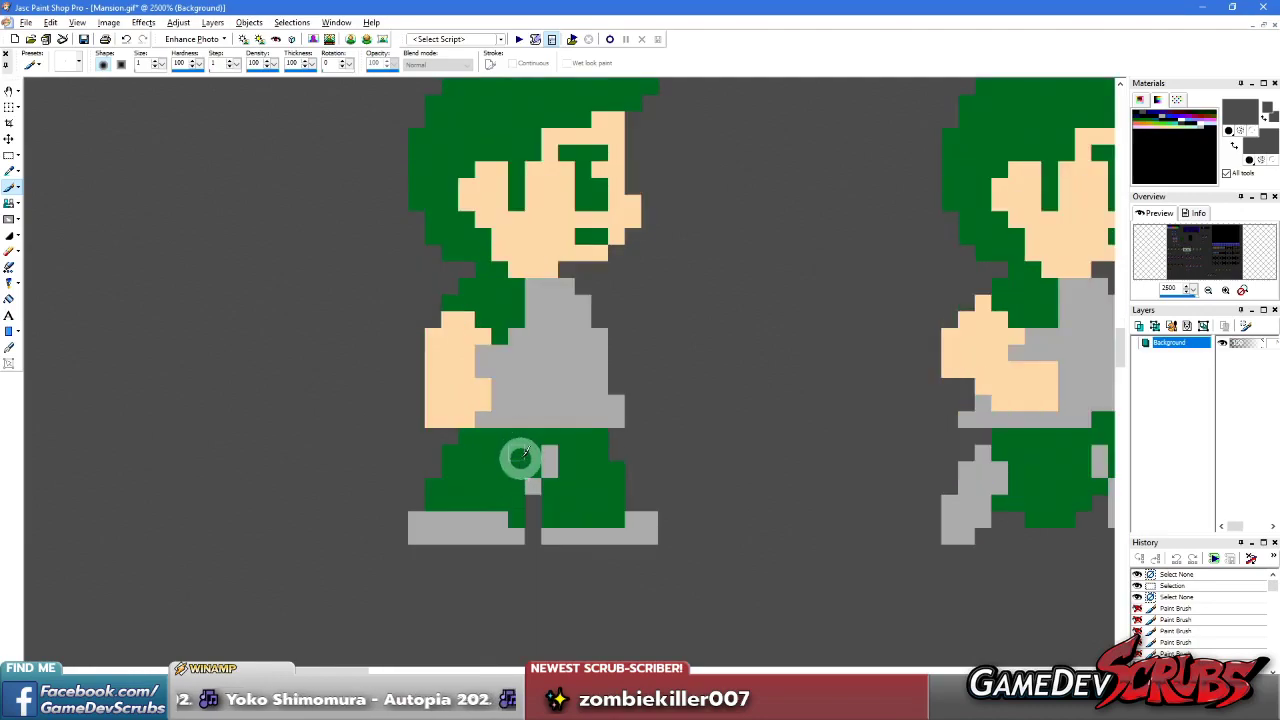
pyautogui.scroll(1, 560, 408)
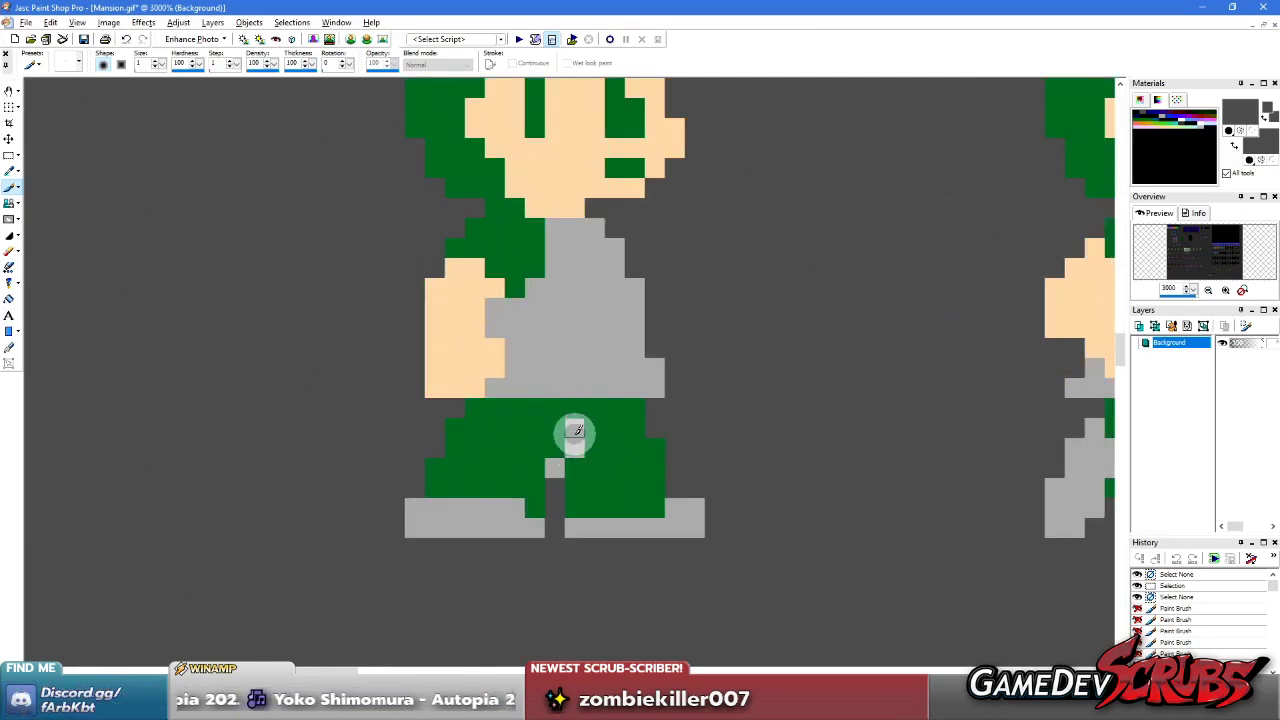
pyautogui.keyDown('ctrl'); pyautogui.click(574, 437); pyautogui.keyUp('ctrl')
pyautogui.click(557, 490)
pyautogui.click(555, 512)
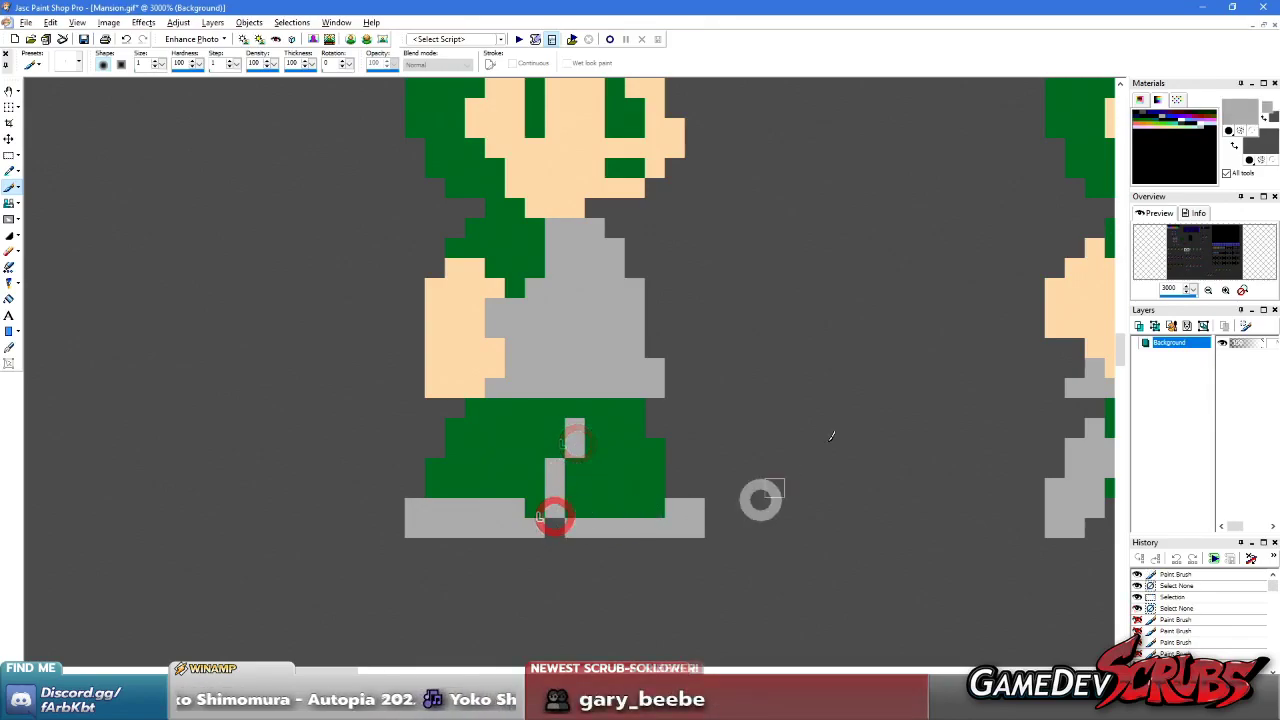
pyautogui.click(548, 527)
pyautogui.scroll(-5, 674, 389)
pyautogui.scroll(4, 547, 421)
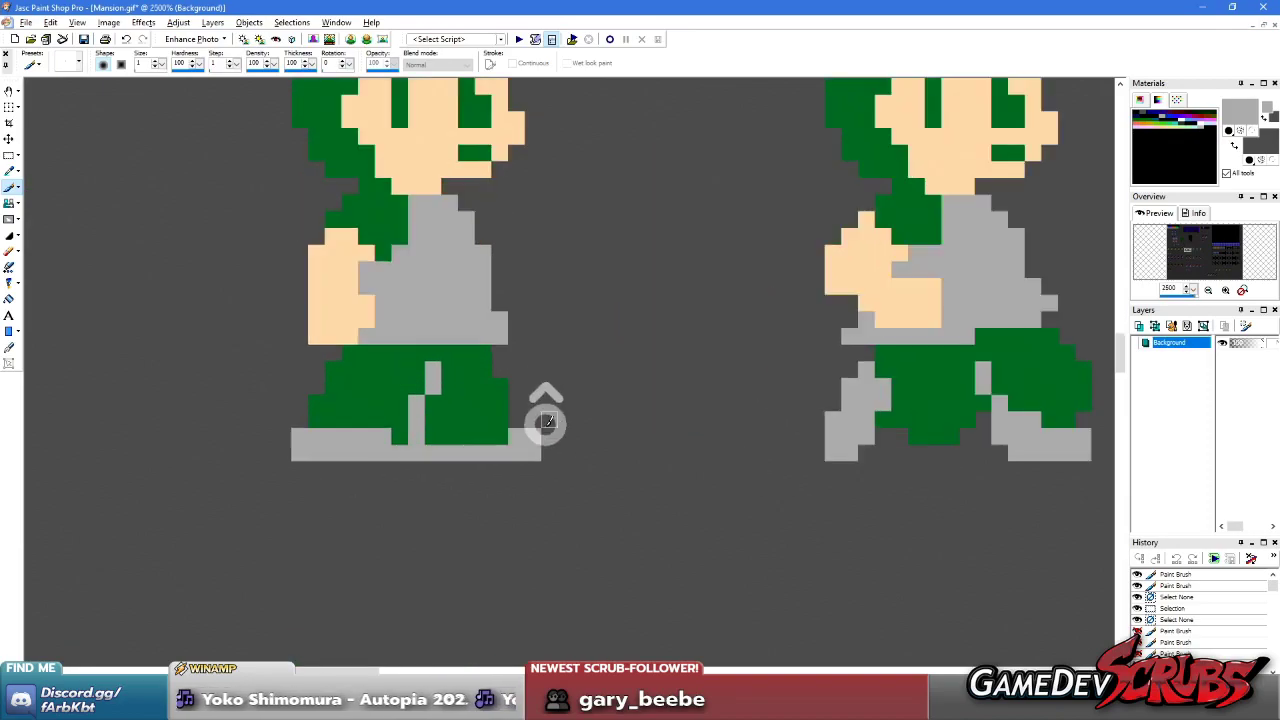
# - Undo the grey brush strokes between the standing frame's legs
pyautogui.hotkey('ctrl', 'z')
pyautogui.hotkey('ctrl', 'z')
pyautogui.hotkey('ctrl', 'z')
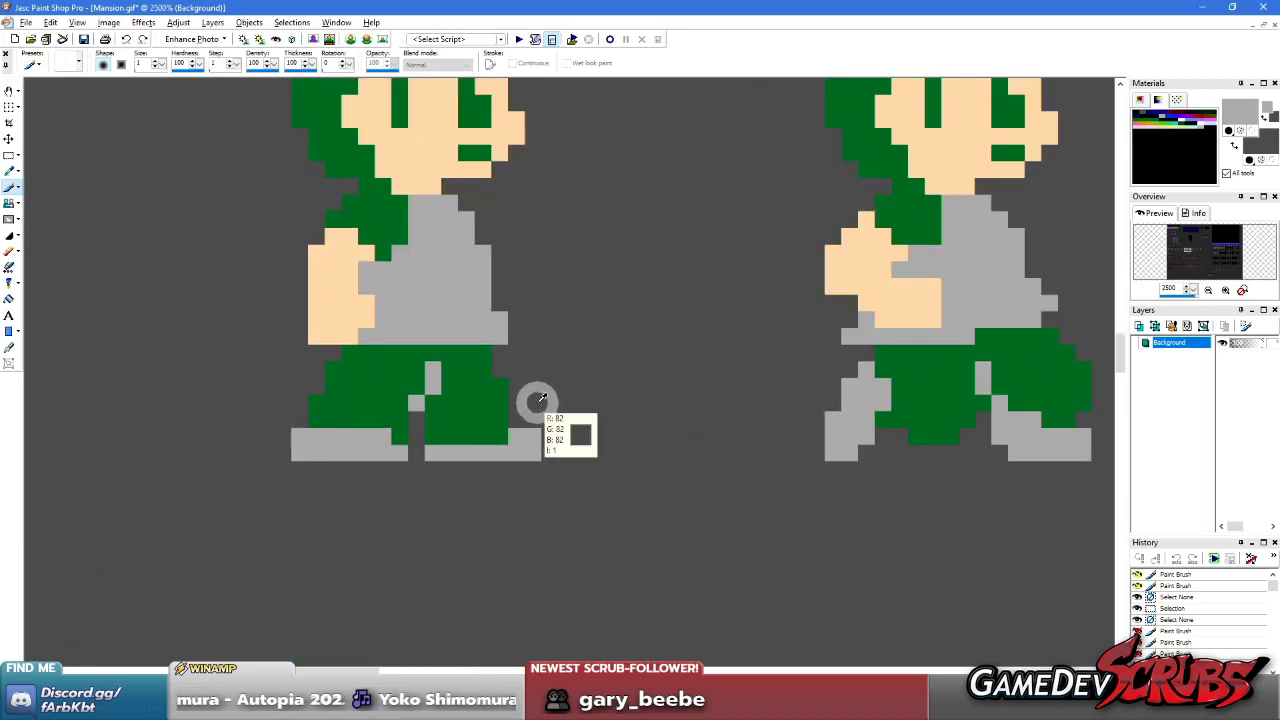
# - Try redrawing the standing frame's green trouser legs with a wider background-coloured gap between them
pyautogui.scroll(2, 542, 383)
pyautogui.keyDown('ctrl'); pyautogui.click(580, 397); pyautogui.keyUp('ctrl')
pyautogui.keyDown('ctrl'); pyautogui.rightClick(514, 429); pyautogui.keyUp('ctrl')
pyautogui.moveTo(514, 429)
pyautogui.mouseDown()
pyautogui.moveTo(500, 458)
pyautogui.moveTo(494, 371)
pyautogui.moveTo(508, 355)
pyautogui.moveTo(515, 388)
pyautogui.moveTo(524, 327)
pyautogui.moveTo(537, 487)
pyautogui.moveTo(561, 438)
pyautogui.moveTo(565, 375)
pyautogui.moveTo(567, 471)
pyautogui.moveTo(646, 297)
pyautogui.mouseUp()
pyautogui.moveTo(643, 345)
pyautogui.mouseDown()
pyautogui.moveTo(677, 358)
pyautogui.moveTo(672, 426)
pyautogui.mouseUp()
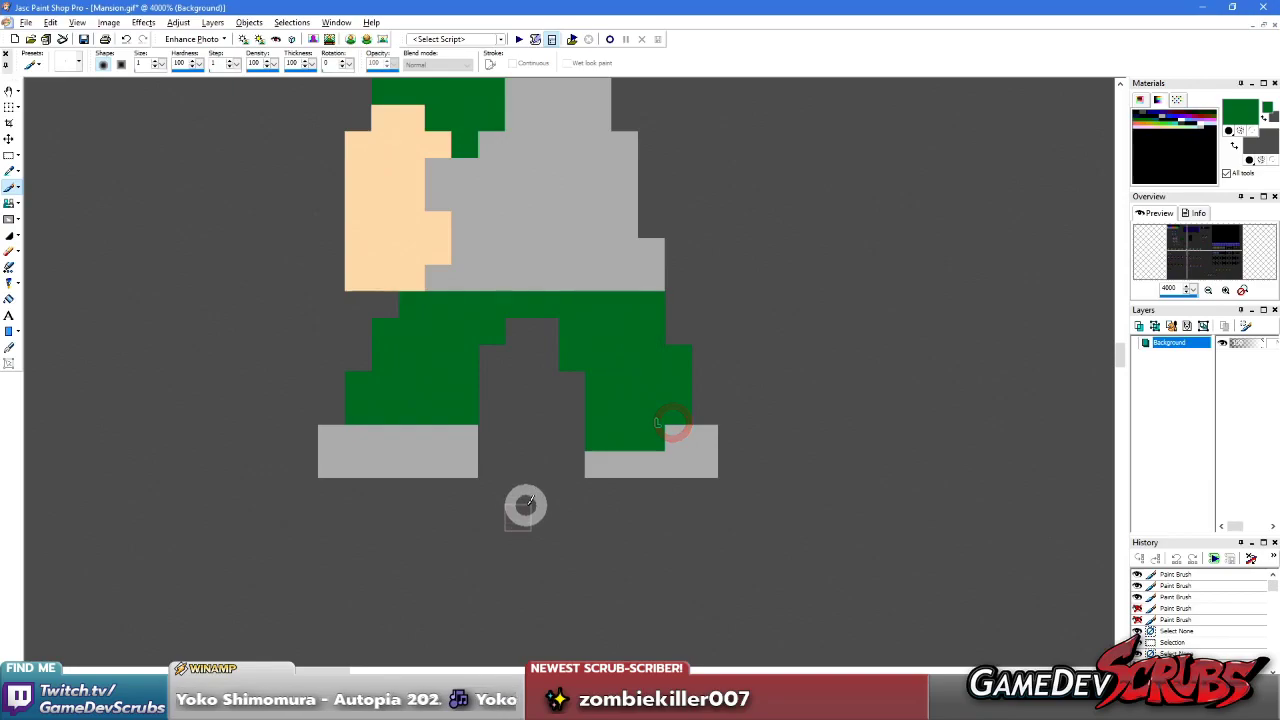
pyautogui.scroll(-2, 560, 300)
pyautogui.scroll(1, 657, 497)
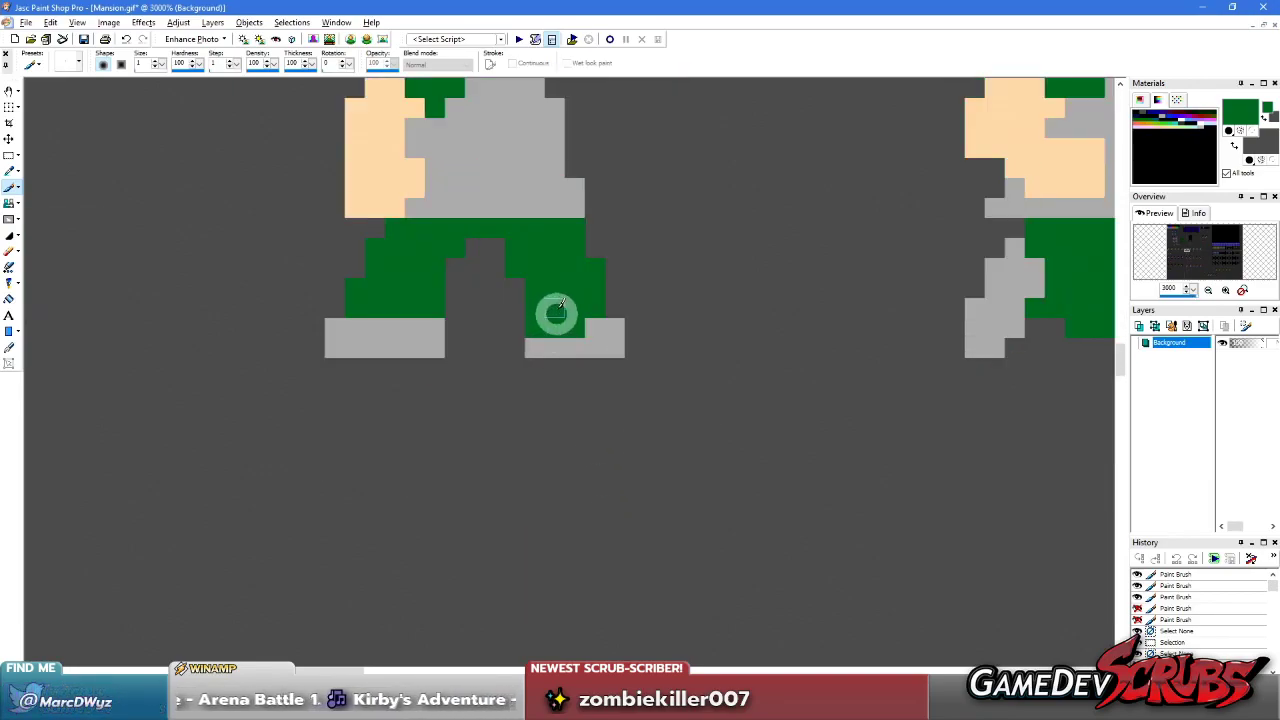
pyautogui.scroll(1, 557, 314)
pyautogui.scroll(-3, 600, 312)
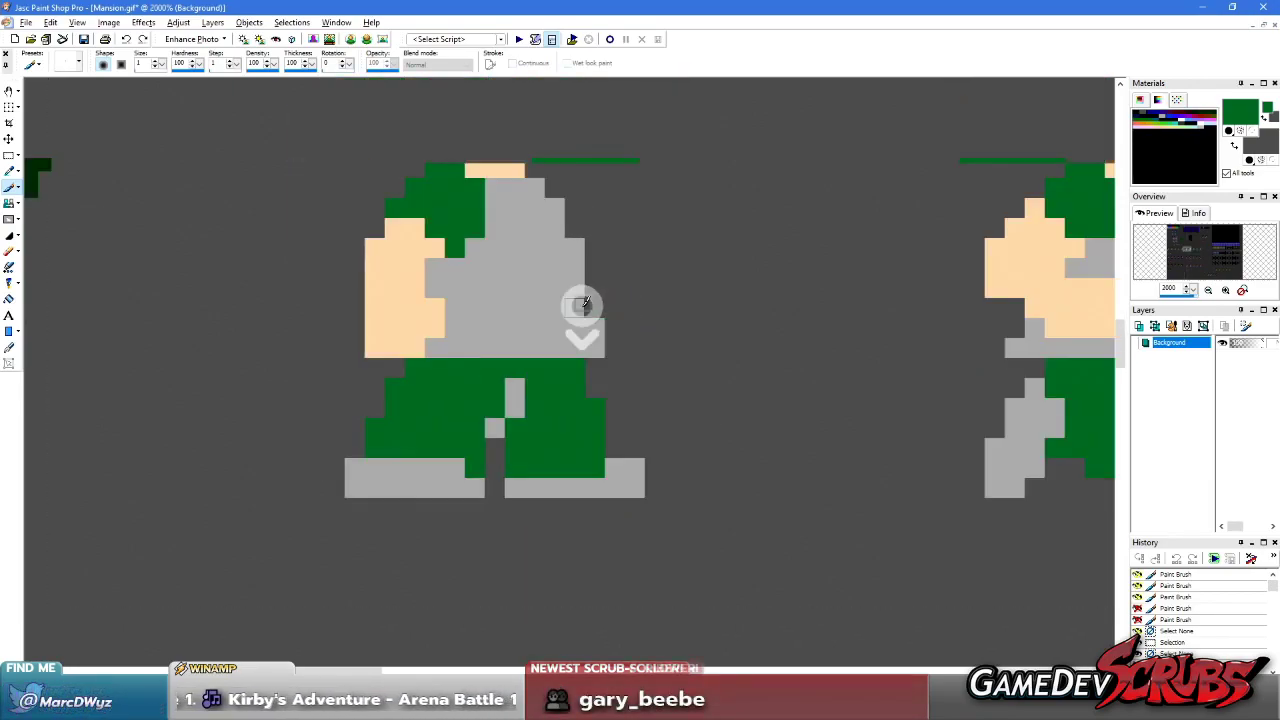
# - Copy the bright-green boy's standing frame and paste it transparently into the empty space beside the blue-haired boy's walking row
pyautogui.press('e')
pyautogui.click(405, 165)
pyautogui.press('s')
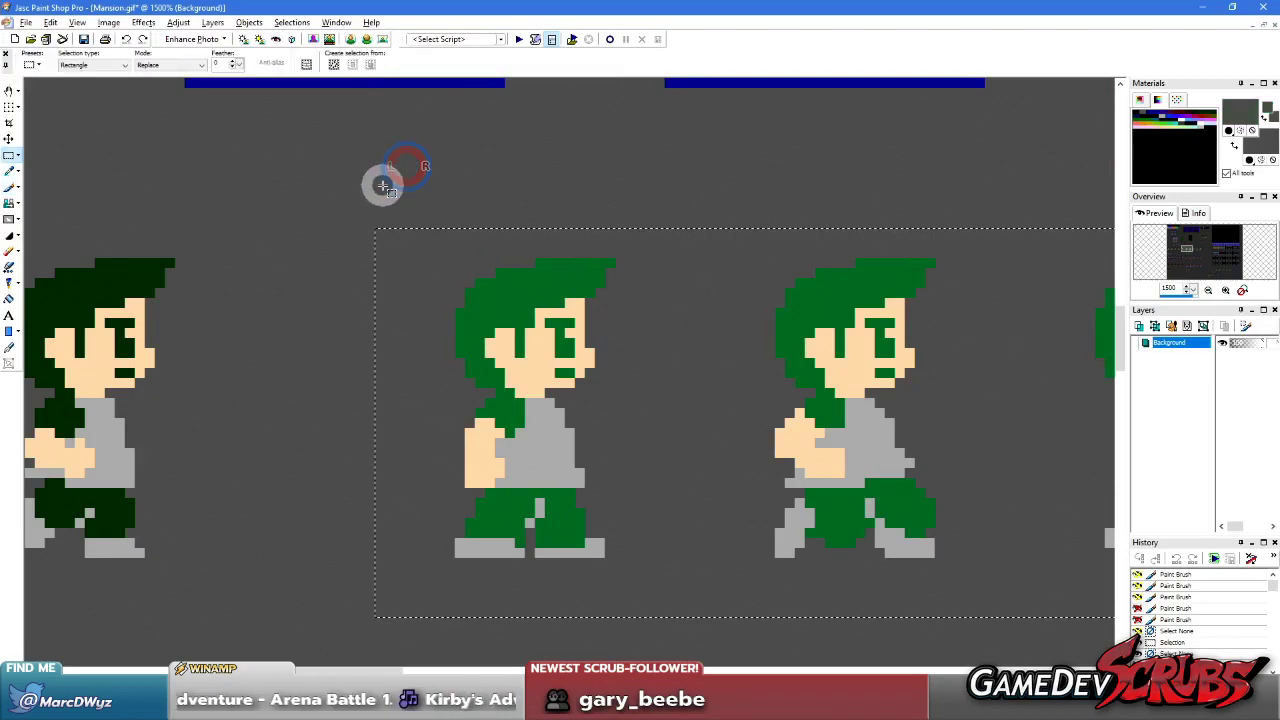
pyautogui.scroll(-4, 600, 340)
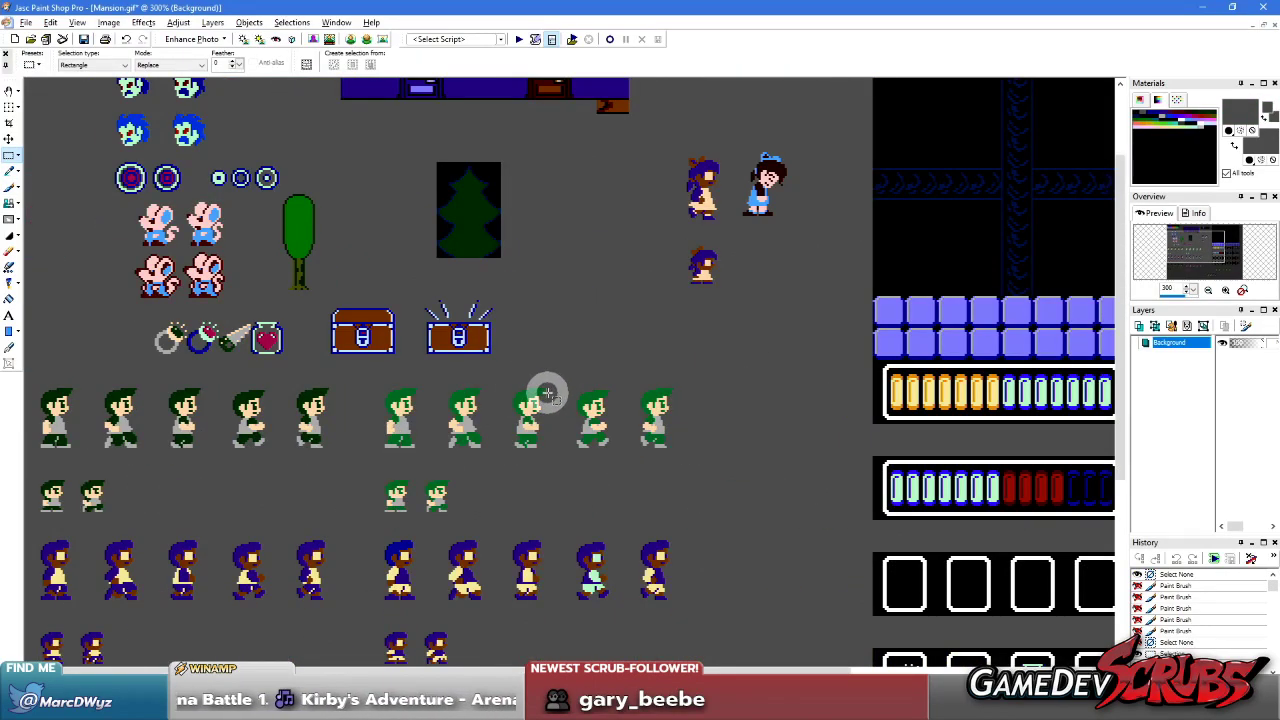
pyautogui.scroll(3, 548, 393)
pyautogui.scroll(1, 450, 396)
pyautogui.moveTo(408, 200); pyautogui.dragTo(568, 401)
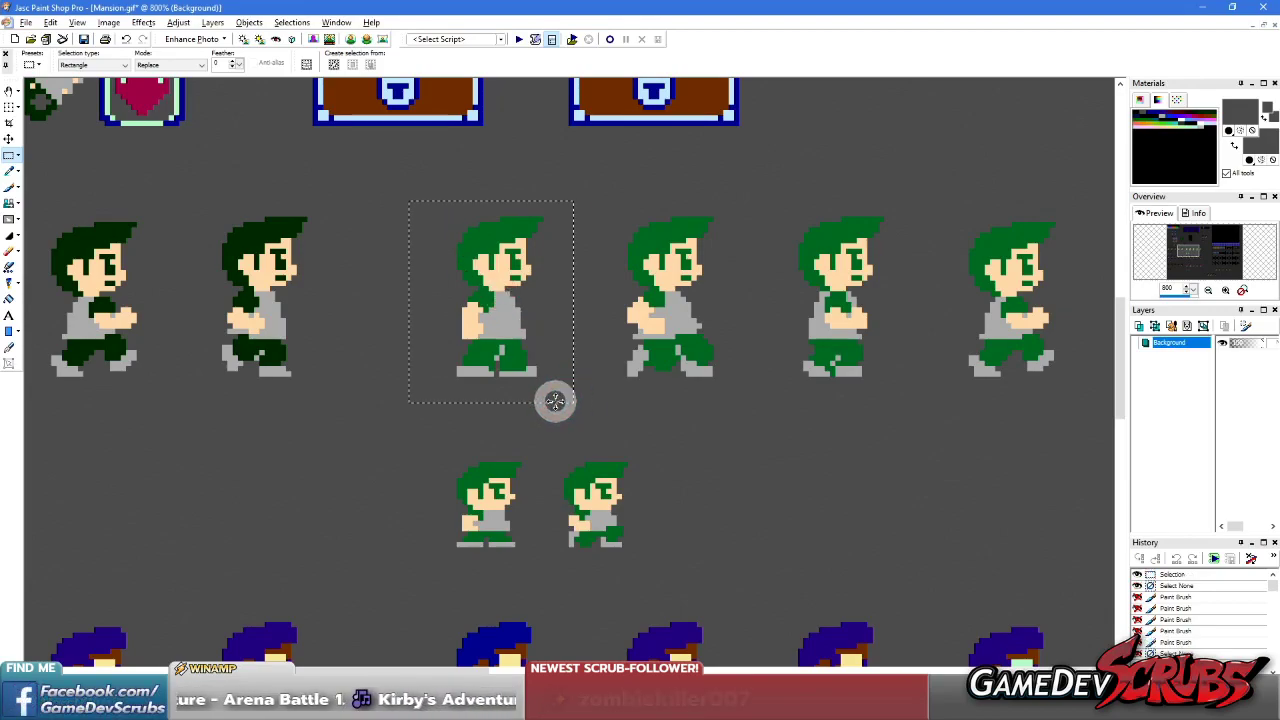
pyautogui.hotkey('ctrl', 'c')
pyautogui.scroll(-2, 648, 390)
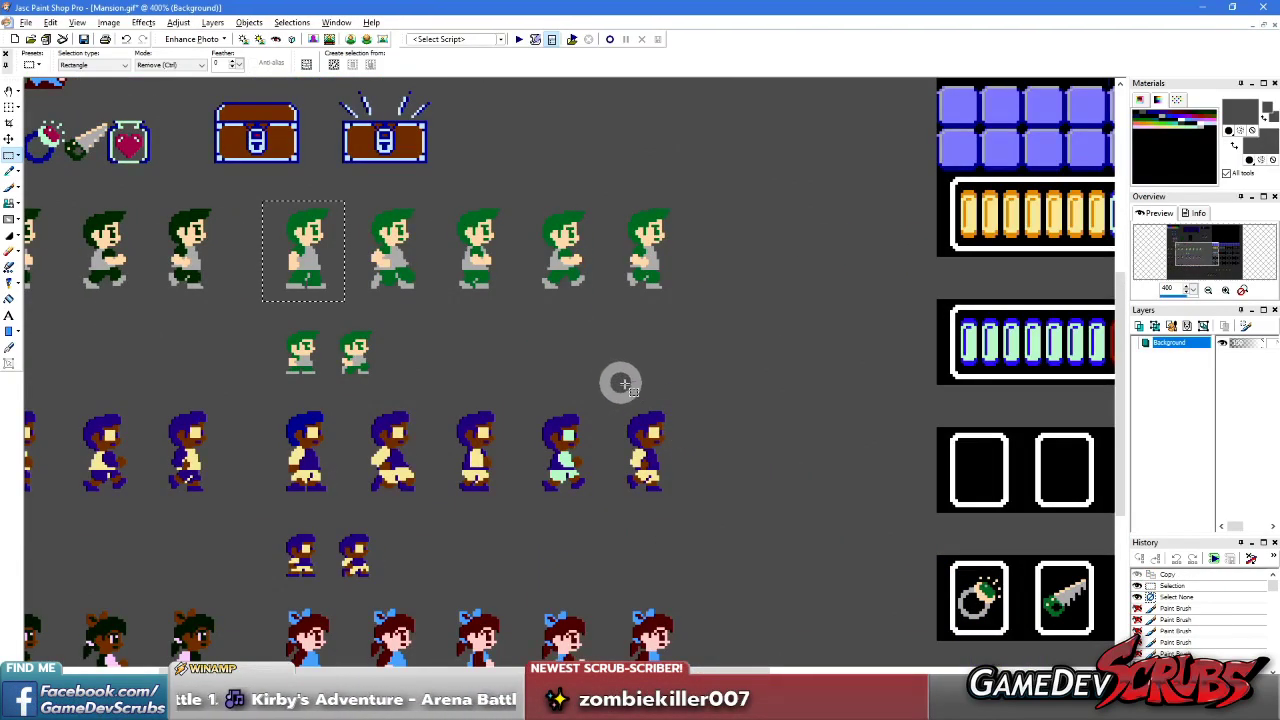
pyautogui.hotkey('ctrl', 'e')
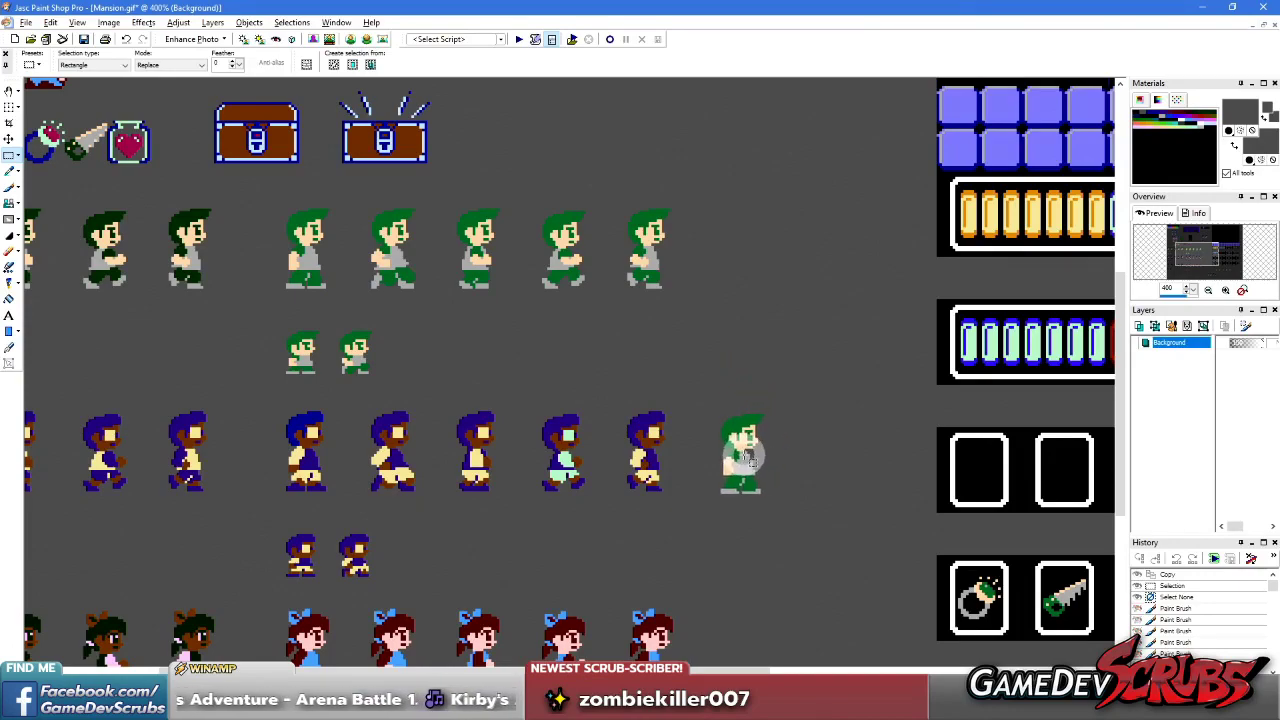
pyautogui.click(747, 445)
# - Copy the bright-blue-haired boy's standing frame and place it transparently next to the green-haired copy, level with it
pyautogui.click(339, 500)
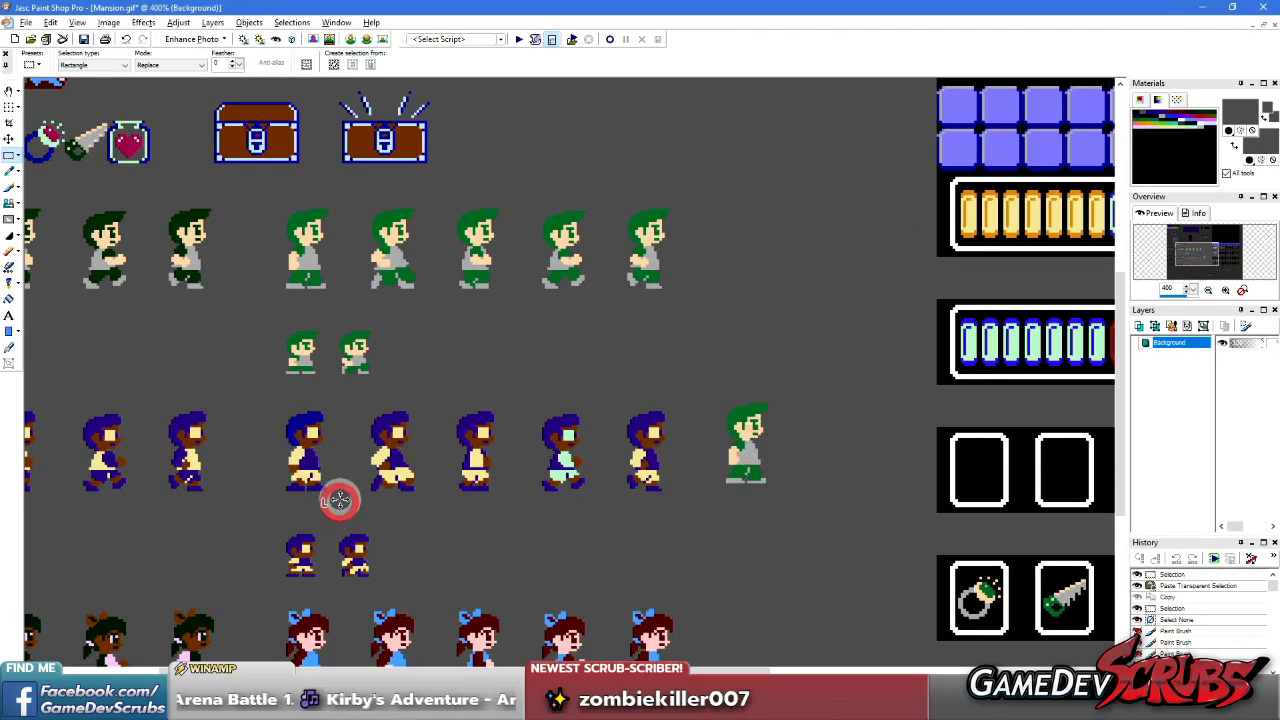
pyautogui.hotkey('ctrl', 'e')
pyautogui.click(803, 442)
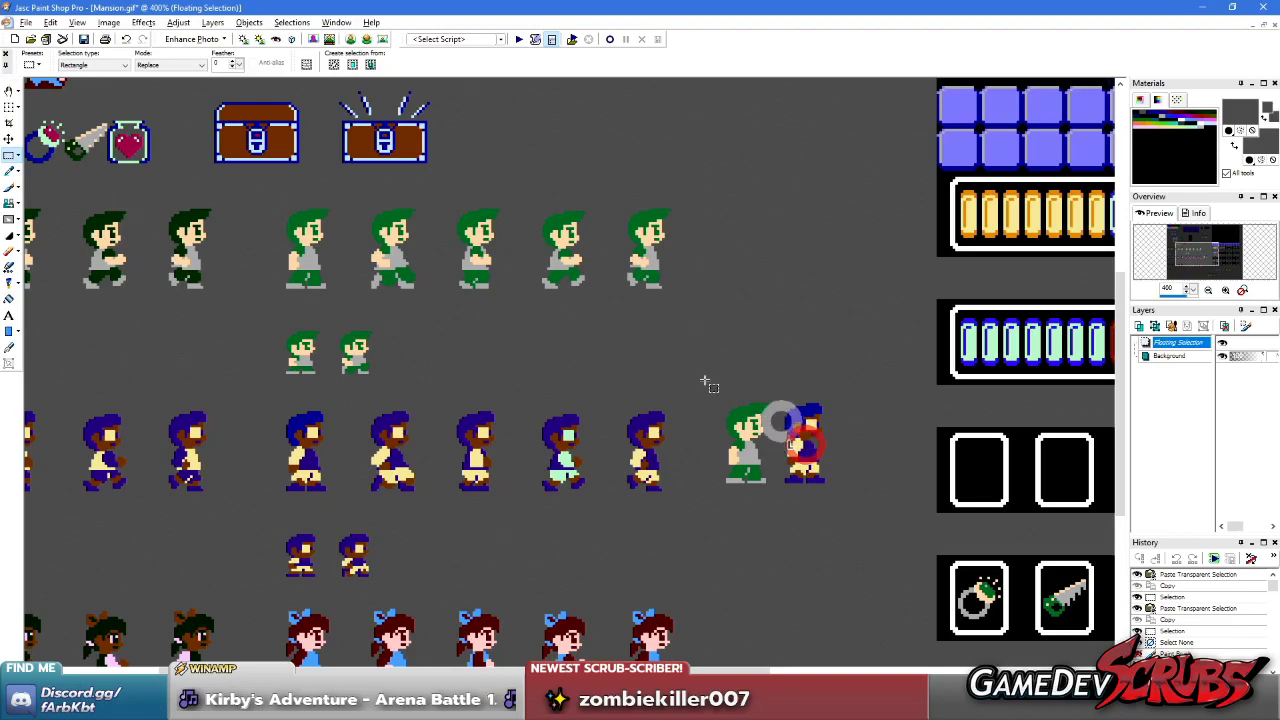
pyautogui.scroll(2, 525, 466)
pyautogui.scroll(4, 522, 466)
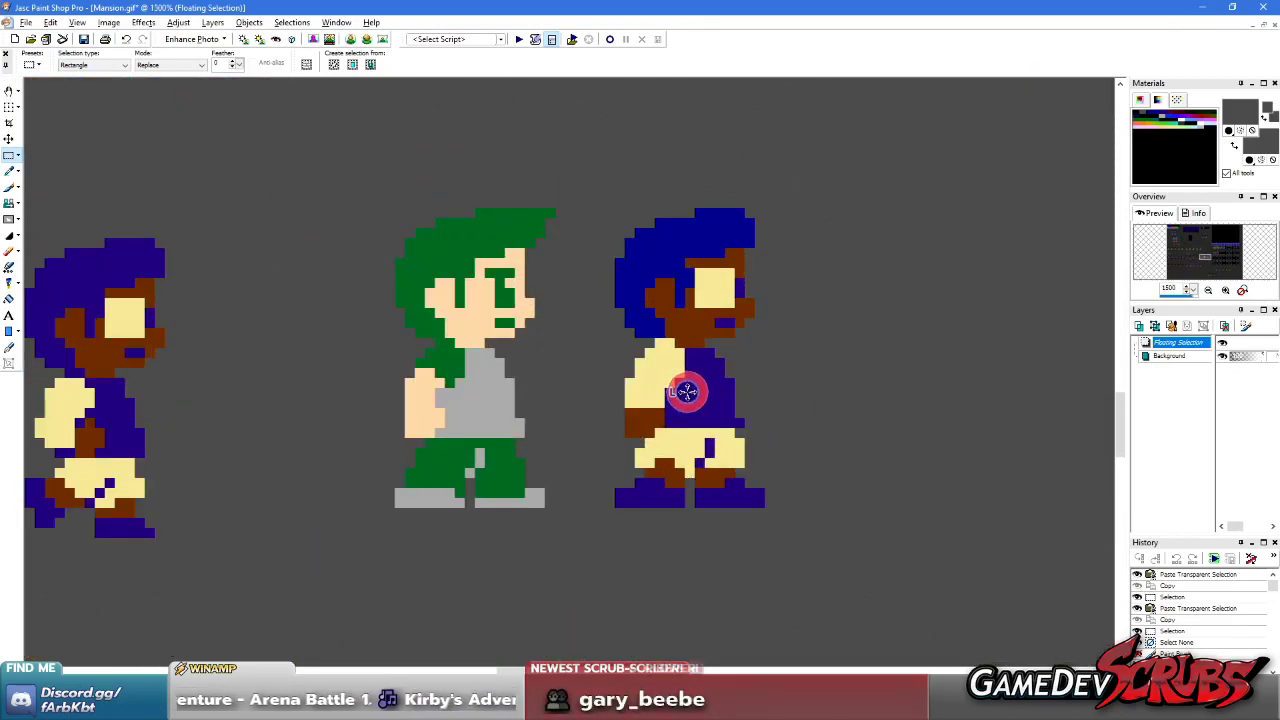
pyautogui.click(687, 391)
pyautogui.click(571, 306)
# - Mark the pasted green-haired boy with rectangular selections, and clear the selection
pyautogui.scroll(2, 594, 337)
pyautogui.scroll(-1, 483, 278)
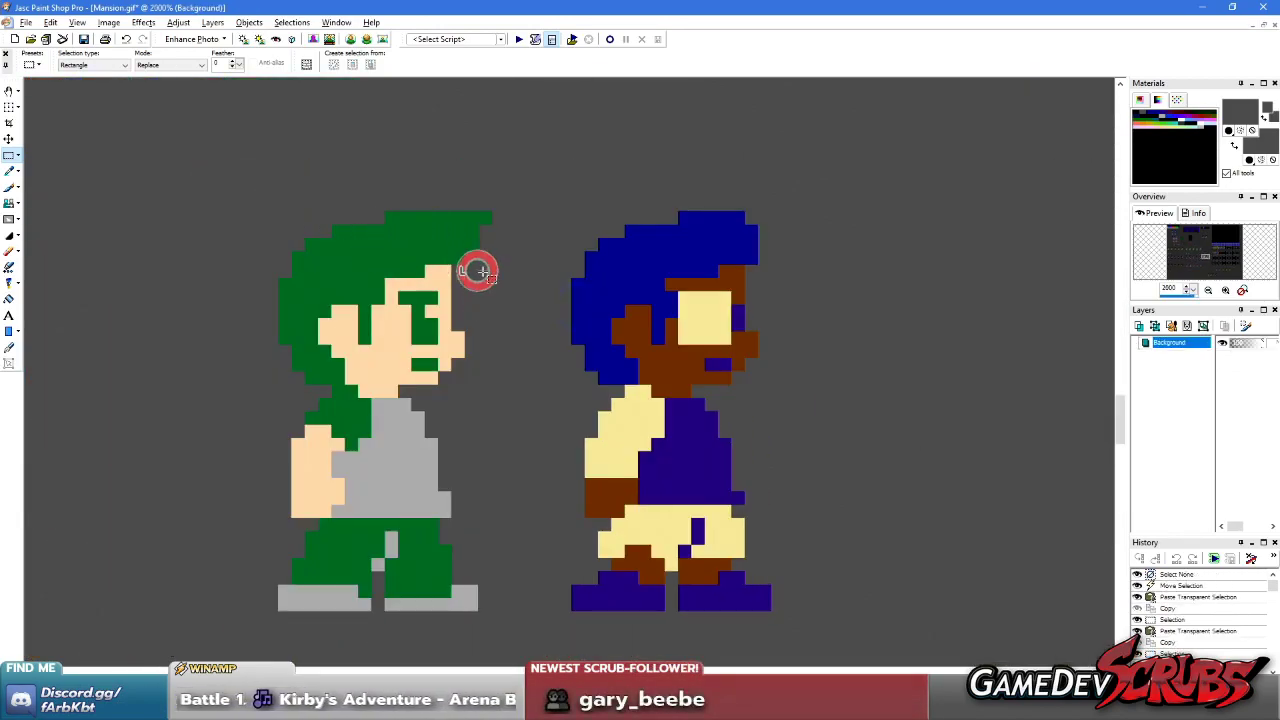
pyautogui.moveTo(478, 270); pyautogui.dragTo(486, 274)
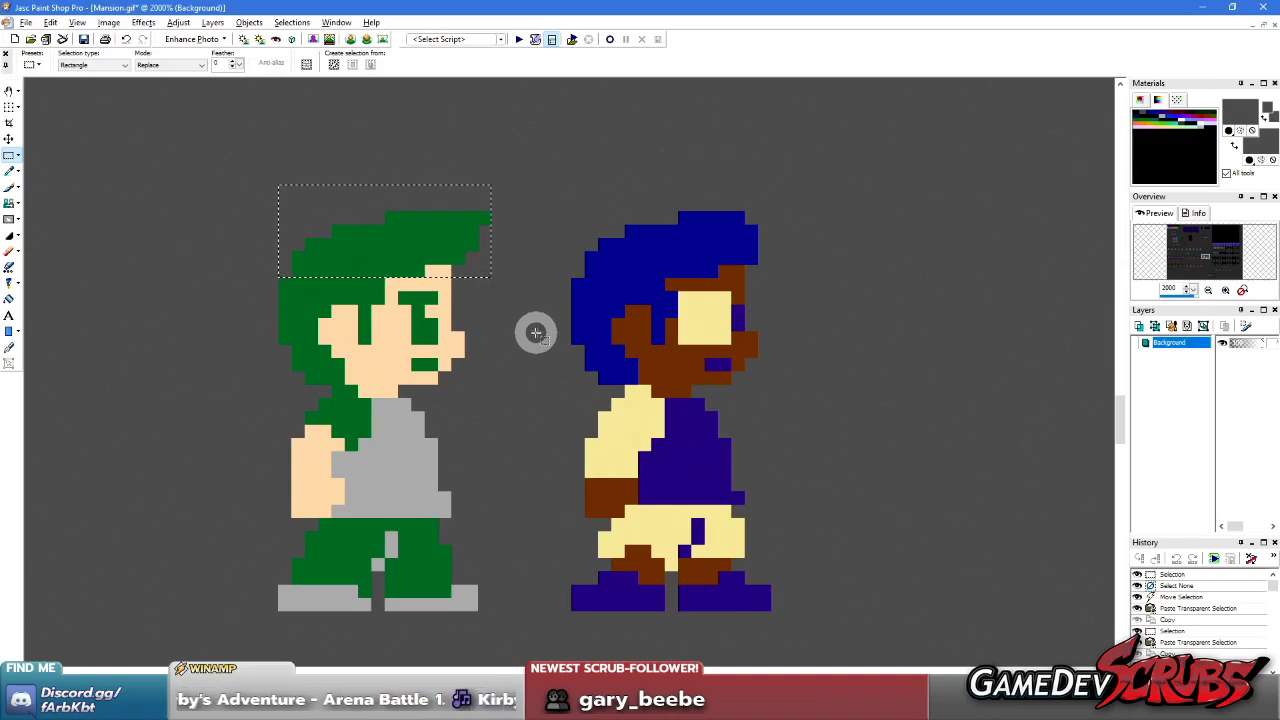
pyautogui.rightClick(536, 325)
pyautogui.moveTo(529, 609); pyautogui.dragTo(225, 185)
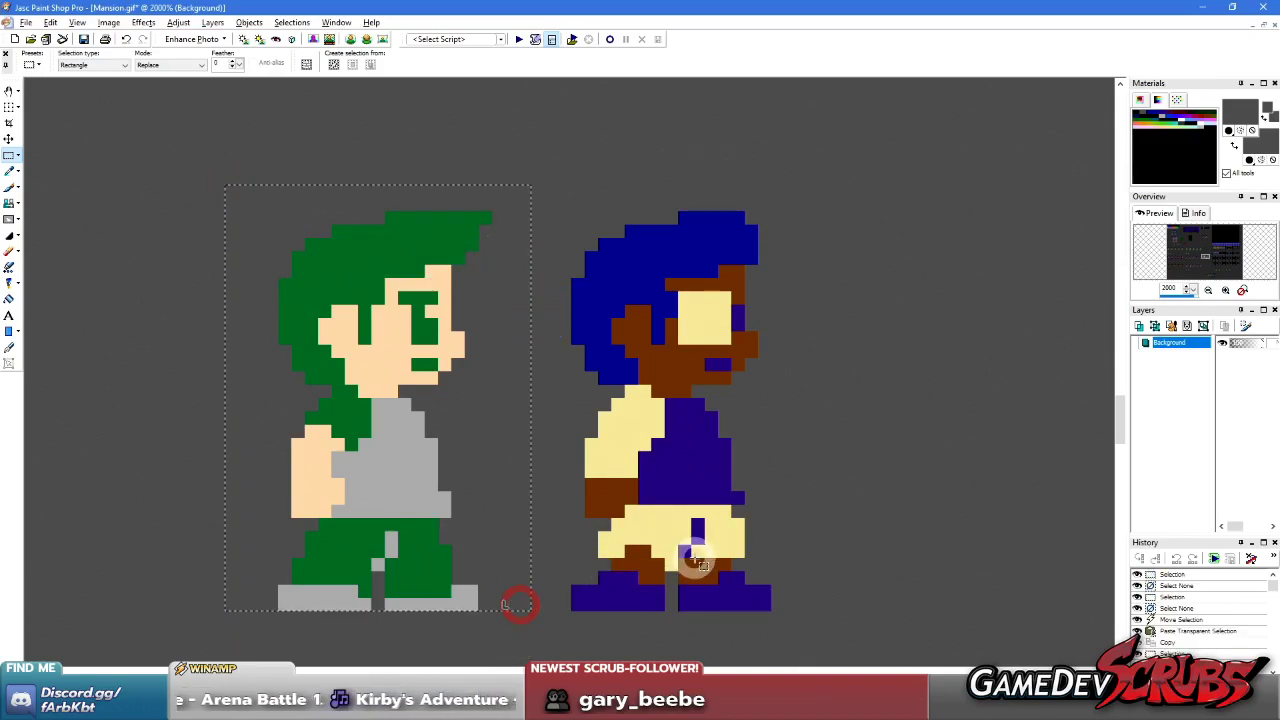
pyautogui.rightClick(672, 453)
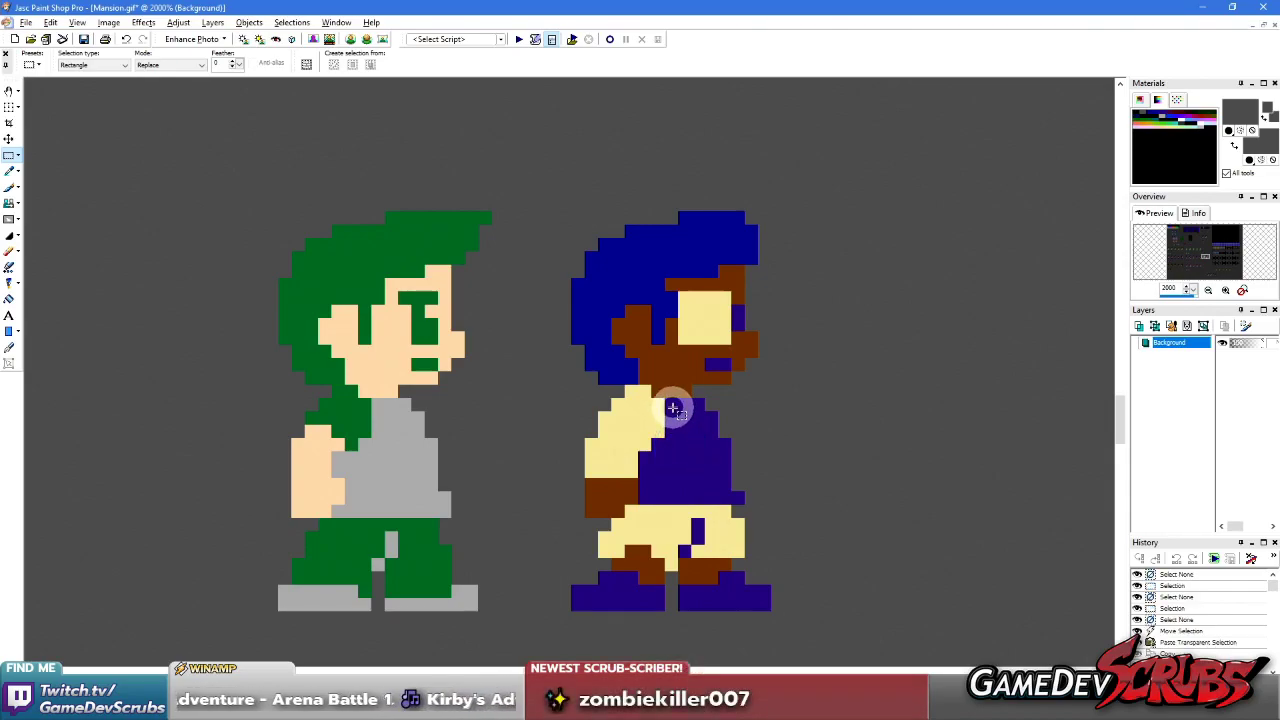
# - Paint a swatch of each boy's hair colour above his head, blue for one and green for the other
pyautogui.press('s')
pyautogui.press('b')
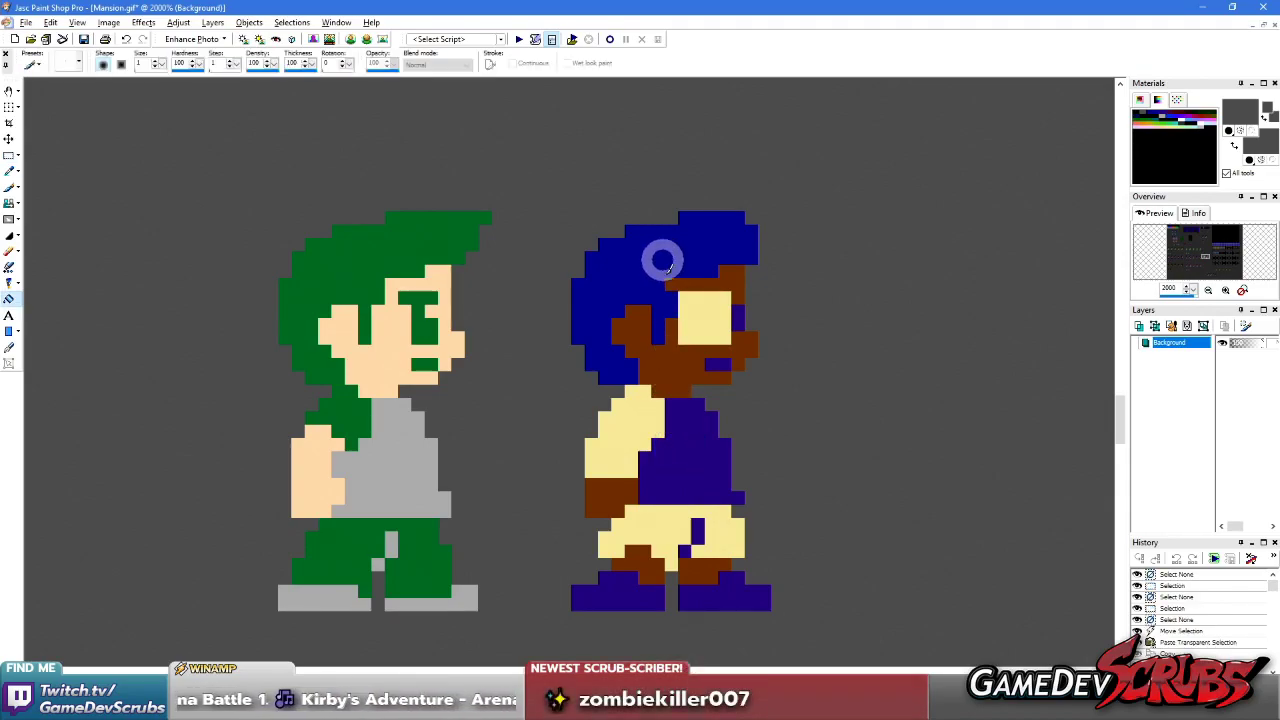
pyautogui.keyDown('ctrl'); pyautogui.click(643, 252); pyautogui.keyUp('ctrl')
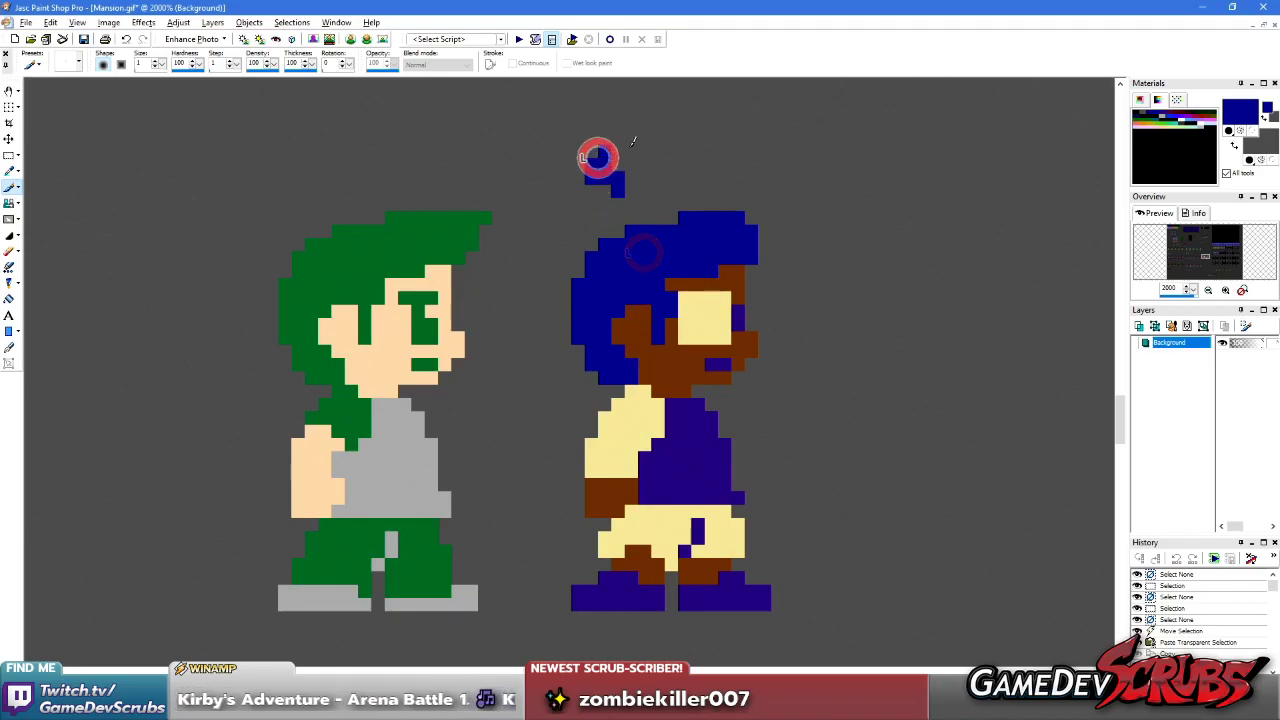
pyautogui.moveTo(600, 165); pyautogui.dragTo(660, 165)
pyautogui.keyDown('ctrl'); pyautogui.rightClick(418, 233); pyautogui.keyUp('ctrl')
pyautogui.moveTo(460, 160)
pyautogui.mouseDown()
pyautogui.moveTo(466, 143)
pyautogui.moveTo(515, 142)
pyautogui.mouseUp()
pyautogui.moveTo(600, 268); pyautogui.dragTo(633, 296)
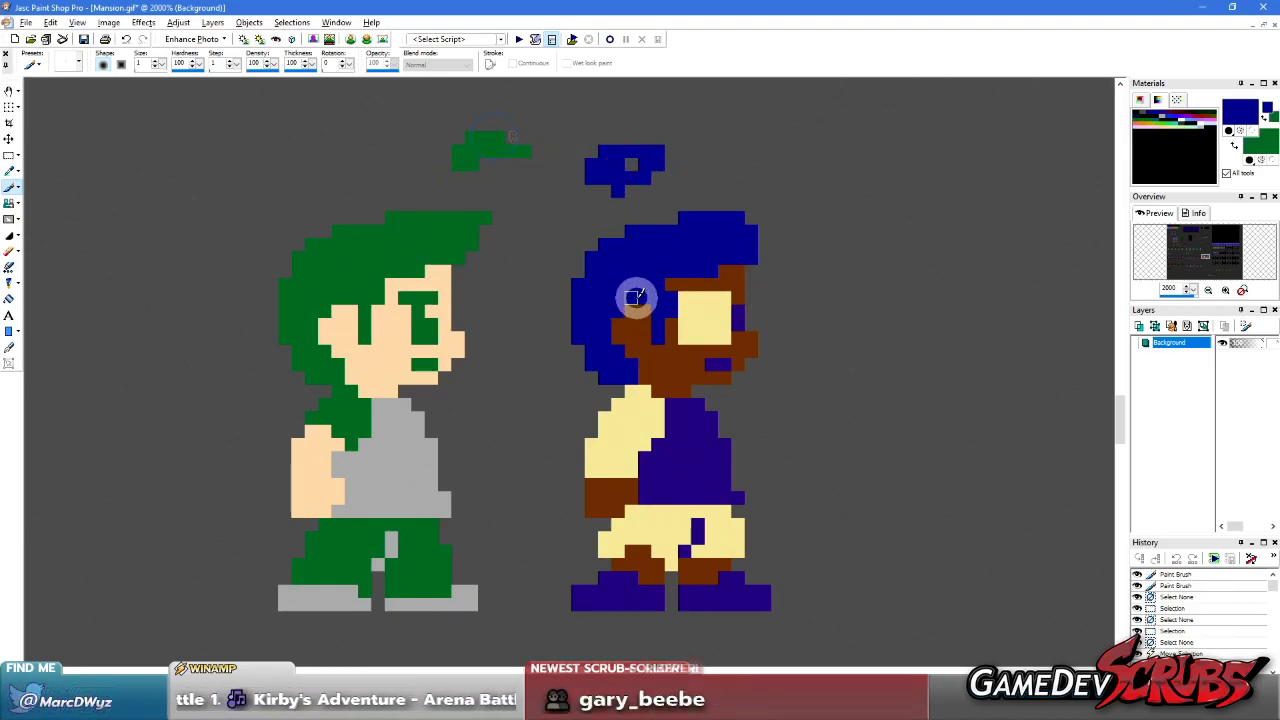
# - Paint peach and brown skin-tone swatches above the matching hair swatches, and fill the hole in the blue swatch
pyautogui.scroll(-3, 521, 373)
pyautogui.press('s')
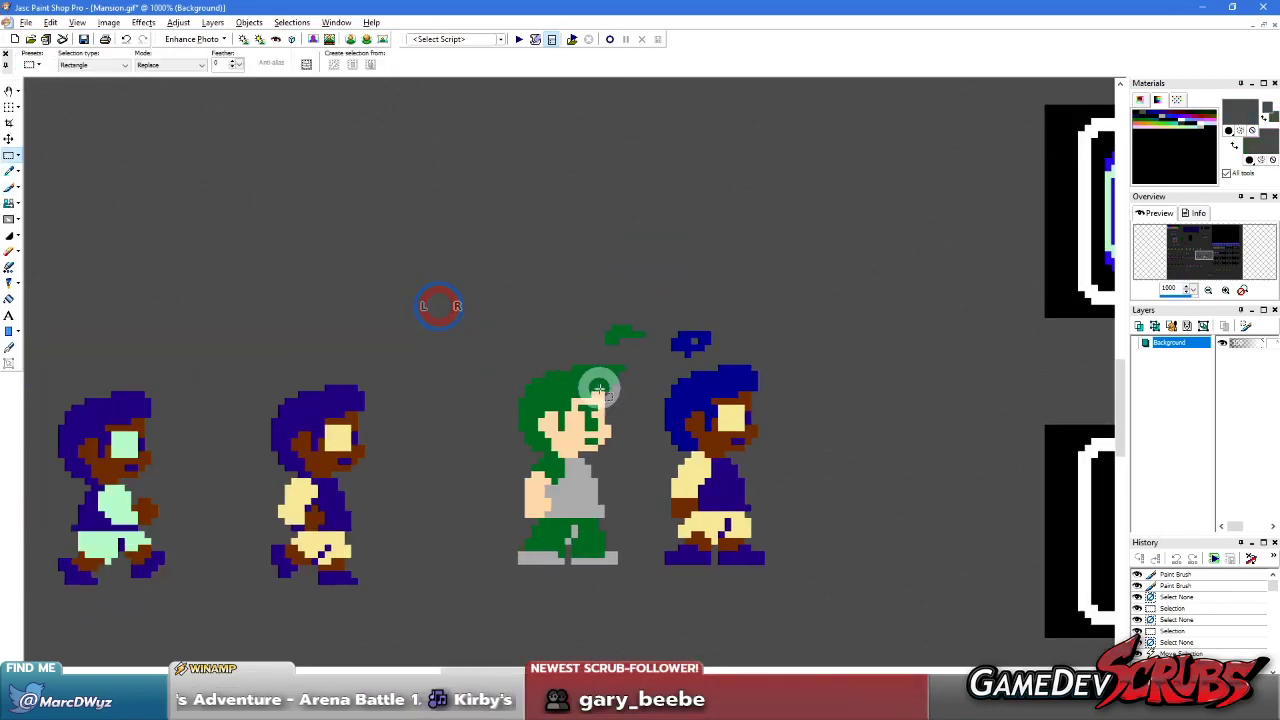
pyautogui.scroll(3, 600, 372)
pyautogui.press('e')
pyautogui.click(521, 376)
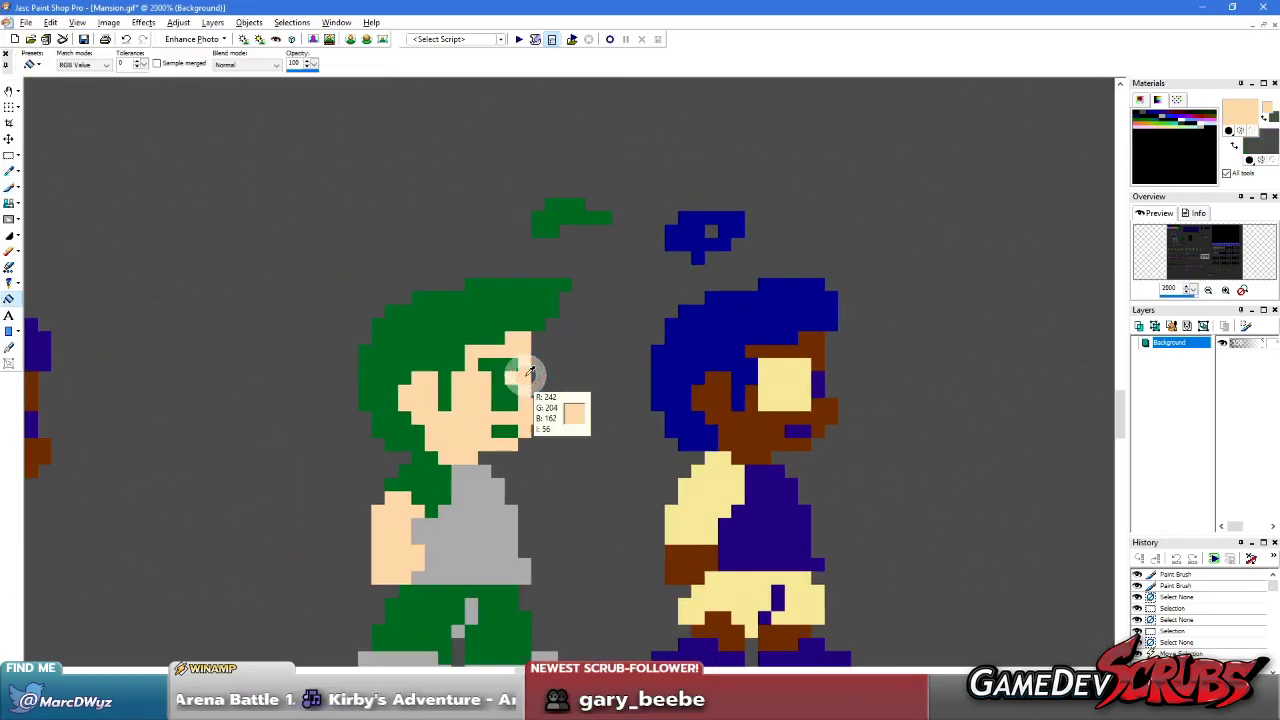
pyautogui.rightClick(812, 343)
pyautogui.press('f')
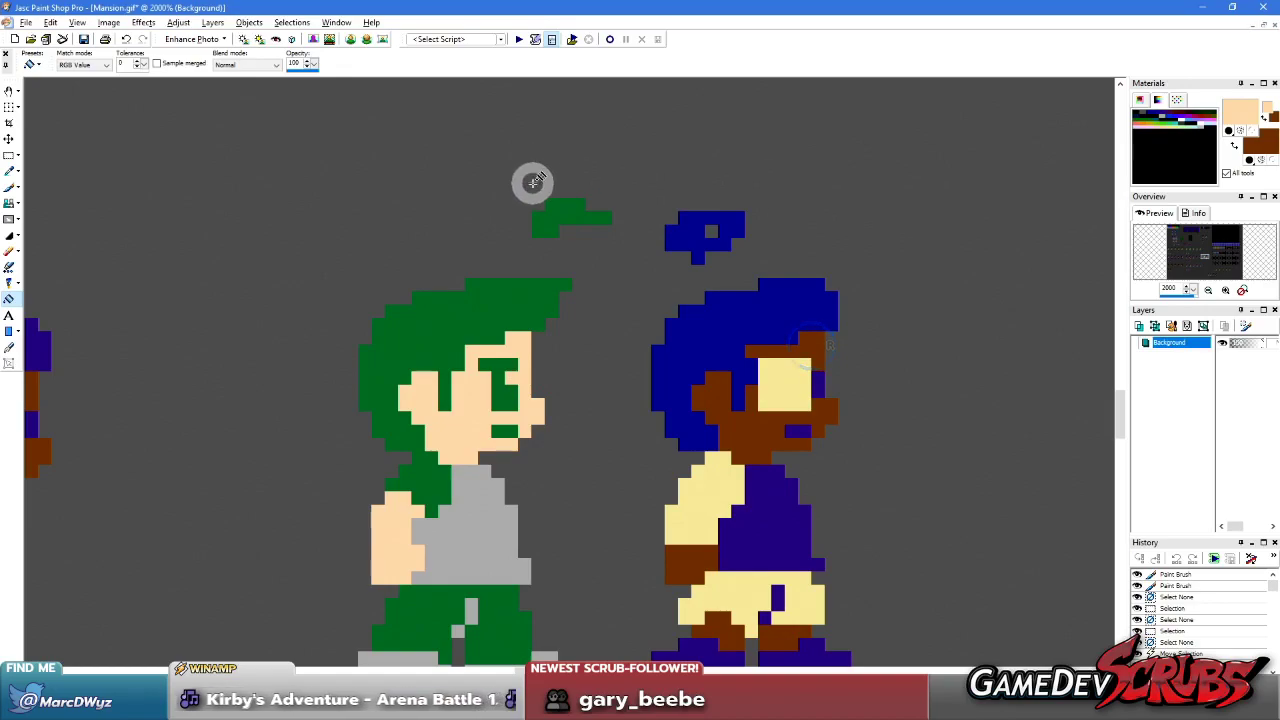
pyautogui.press('b')
pyautogui.moveTo(560, 182); pyautogui.dragTo(548, 170)
pyautogui.rightClick(727, 183)
pyautogui.moveTo(727, 183)
pyautogui.mouseDown()
pyautogui.moveTo(757, 163)
pyautogui.moveTo(726, 170)
pyautogui.mouseUp()
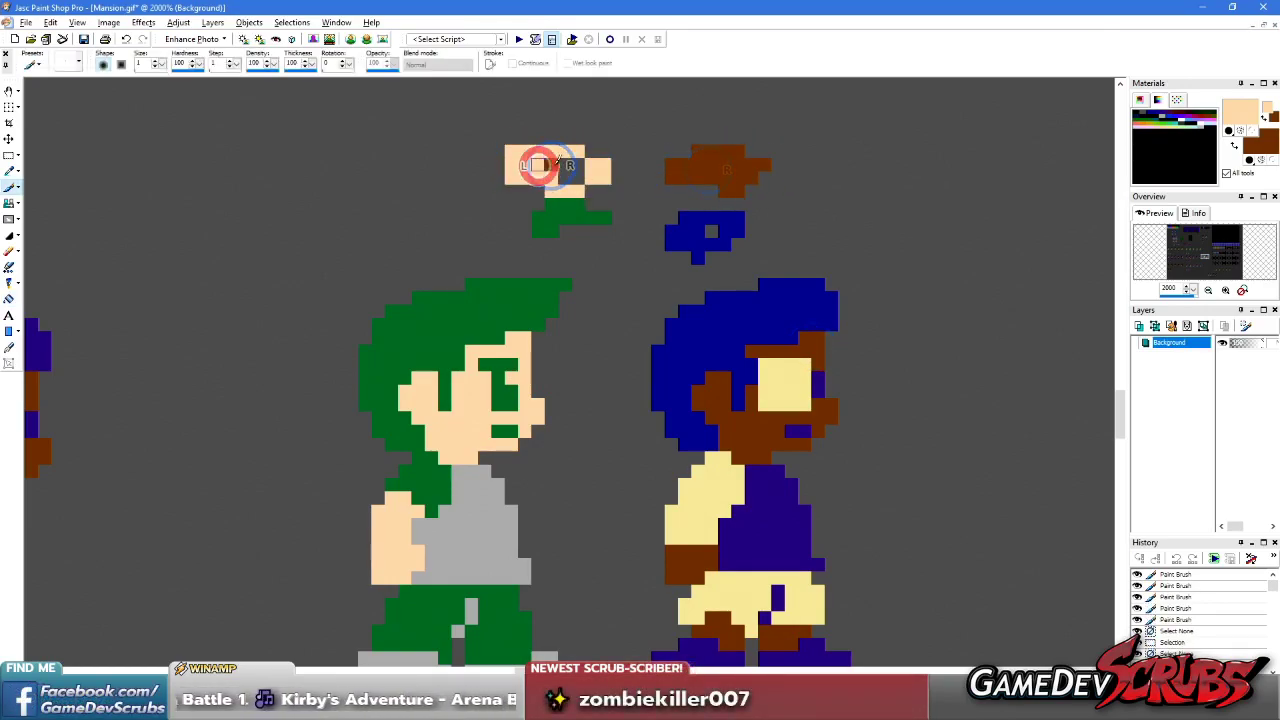
pyautogui.rightClick(711, 218)
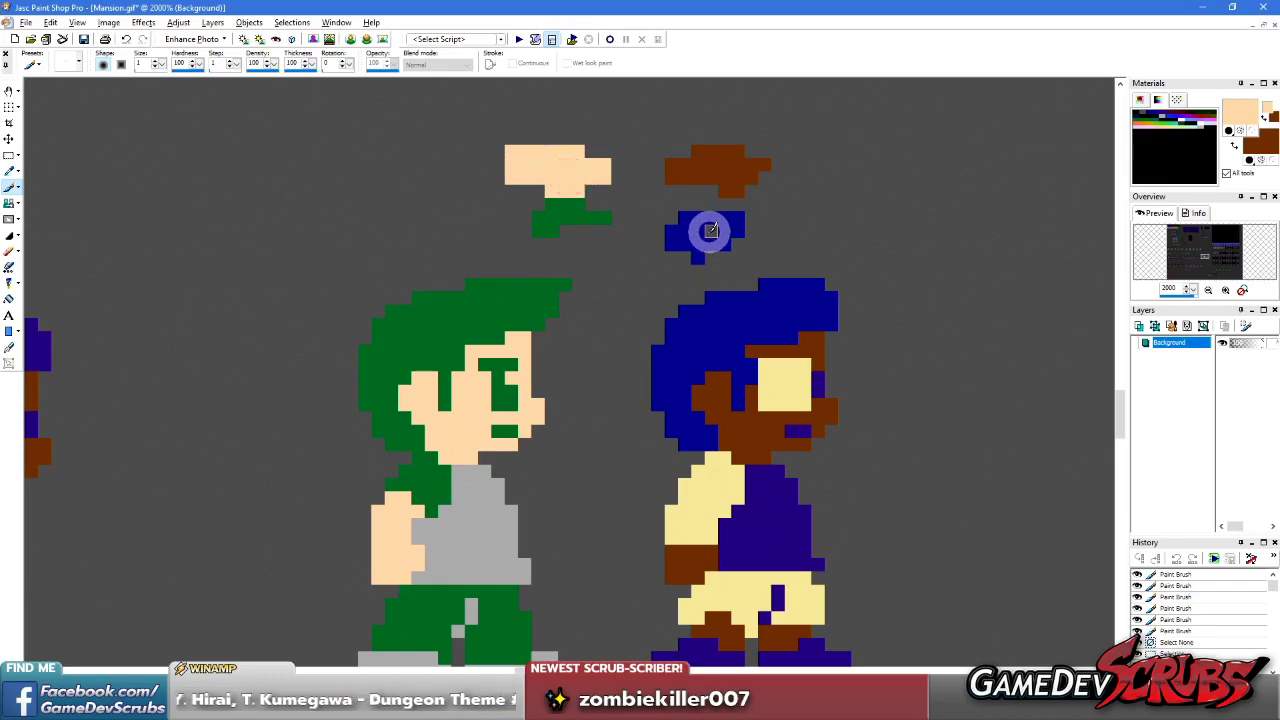
pyautogui.keyDown('ctrl'); pyautogui.rightClick(697, 236); pyautogui.keyUp('ctrl')
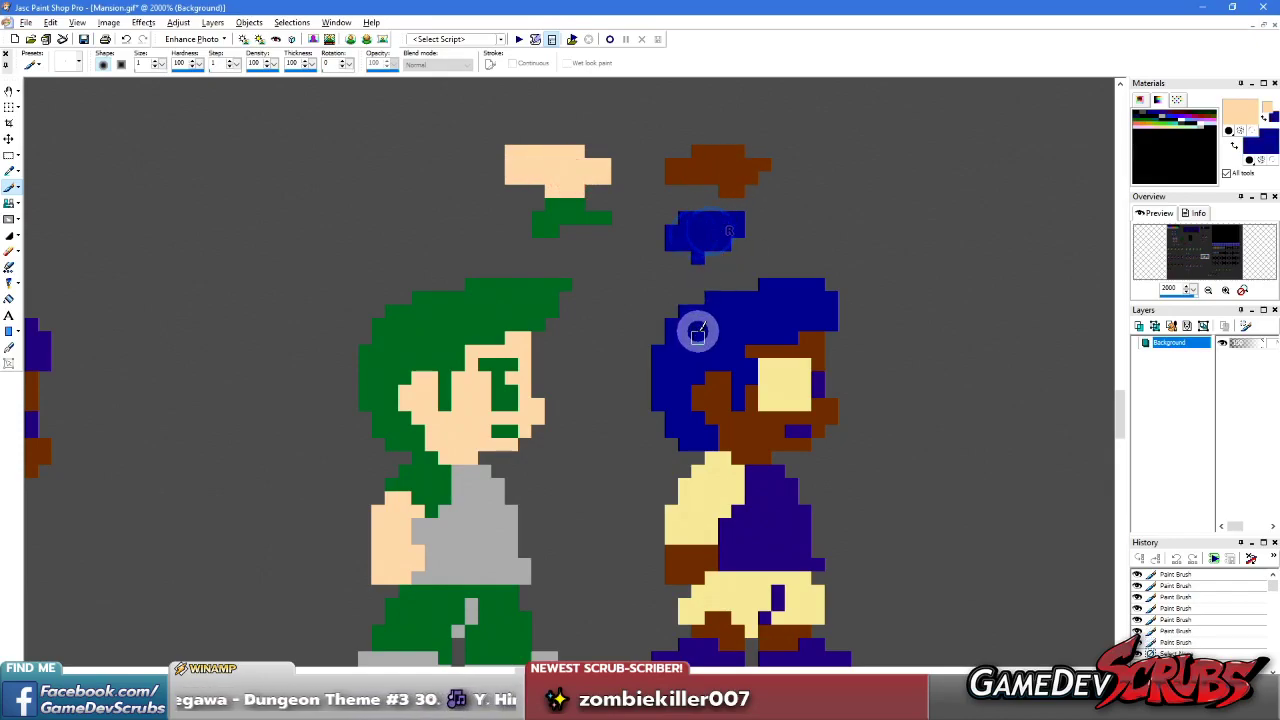
# - Paint a swatch of the sleeve's cream above the brown one and a swatch of the shirt's grey above the peach one
pyautogui.moveTo(693, 122)
pyautogui.mouseDown()
pyautogui.moveTo(683, 116)
pyautogui.moveTo(765, 118)
pyautogui.mouseUp()
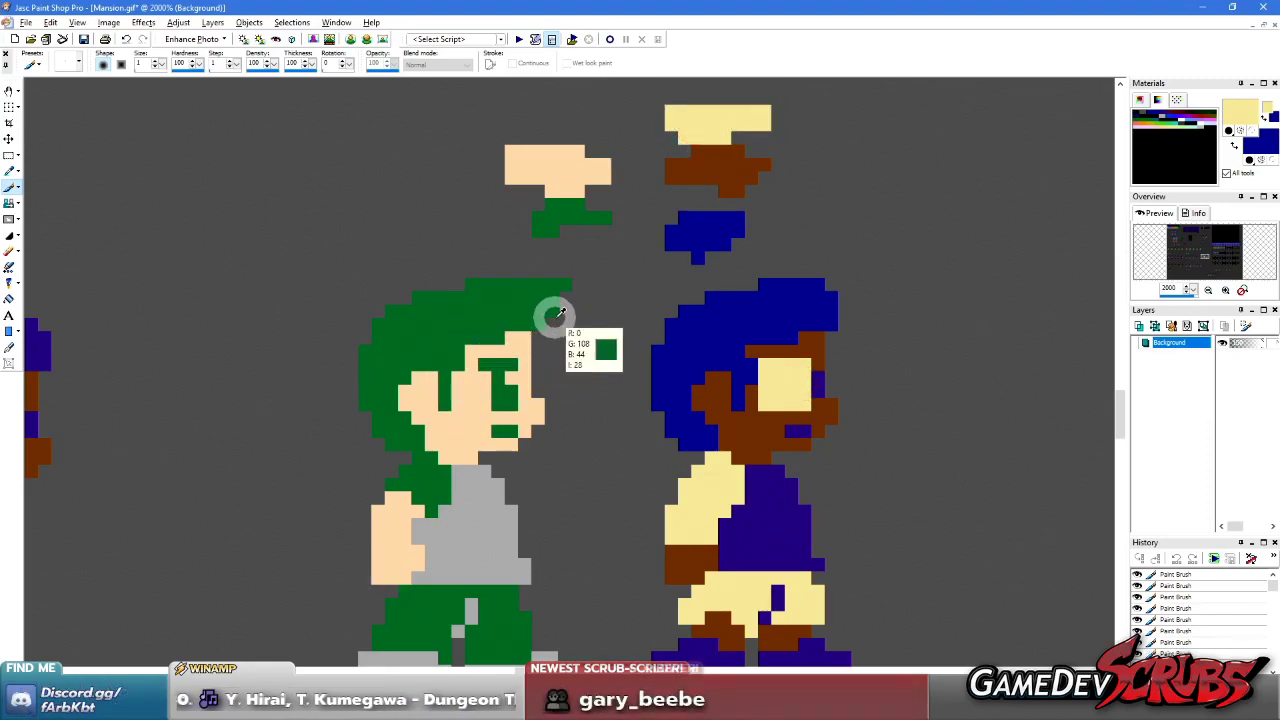
pyautogui.keyDown('ctrl'); pyautogui.click(480, 482); pyautogui.keyUp('ctrl')
pyautogui.moveTo(574, 120)
pyautogui.mouseDown()
pyautogui.moveTo(491, 118)
pyautogui.moveTo(594, 106)
pyautogui.moveTo(553, 104)
pyautogui.mouseUp()
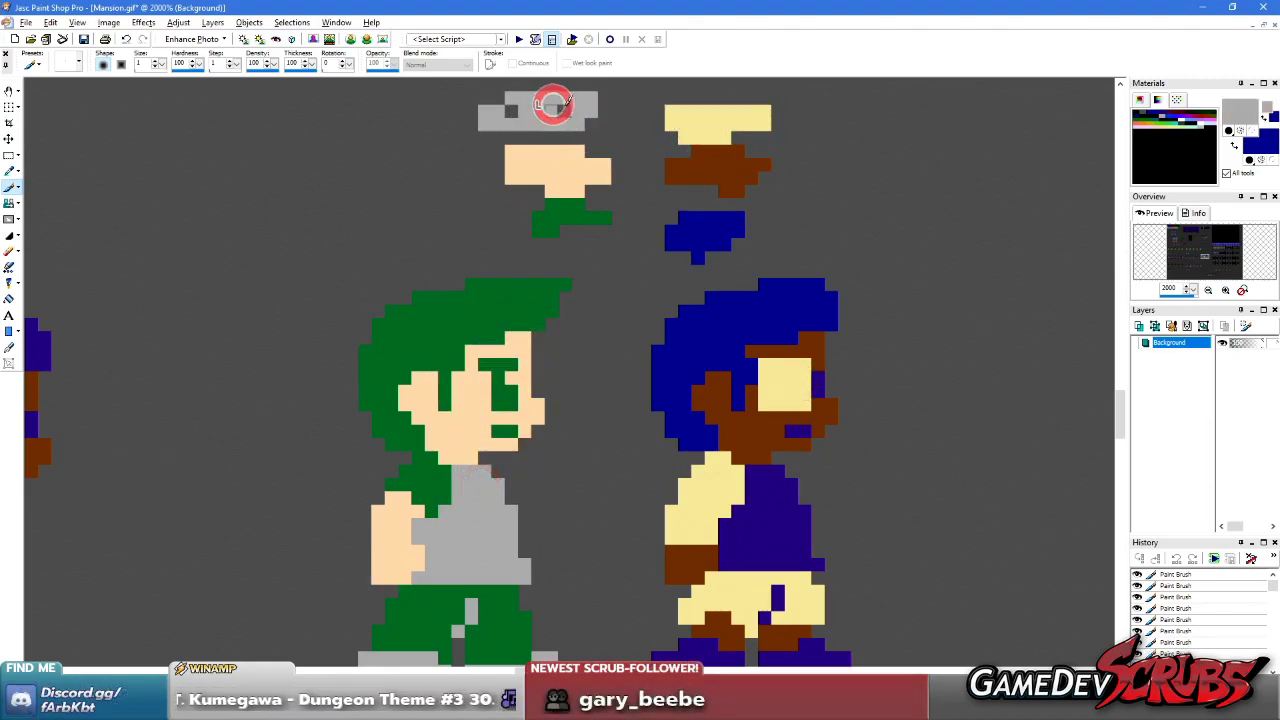
pyautogui.scroll(-10, 566, 366)
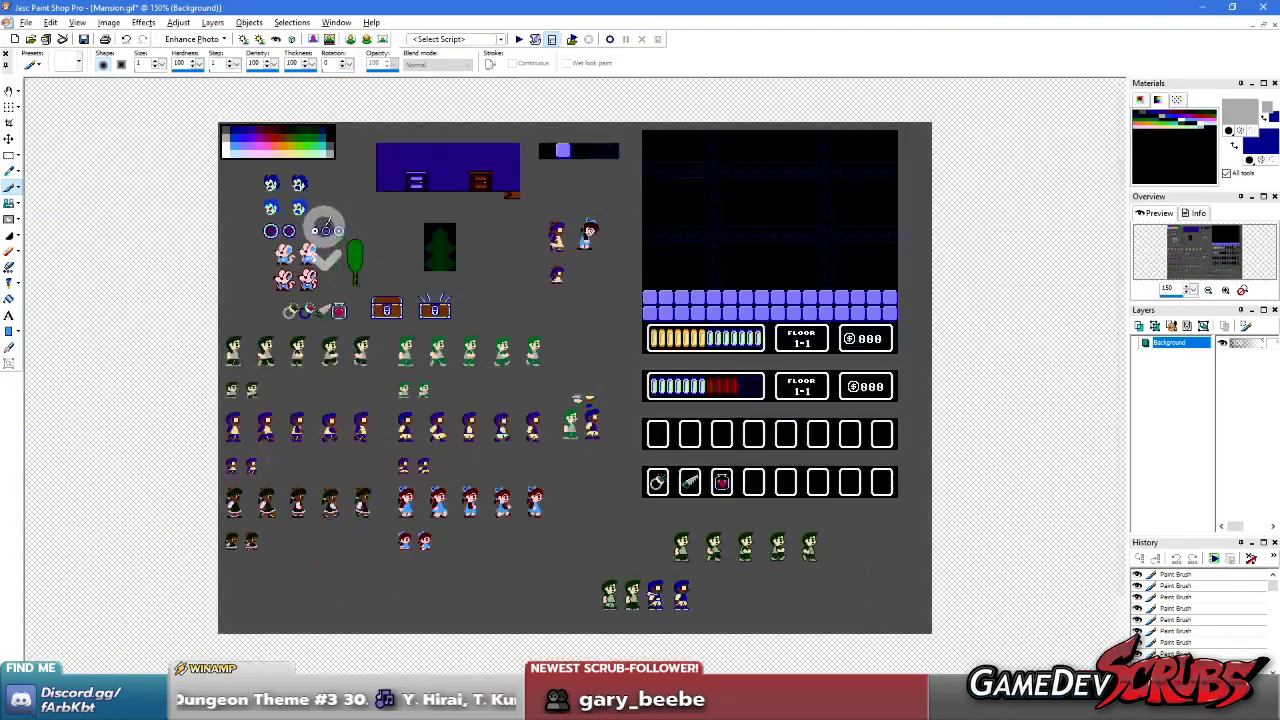
# - Copy the standing frame of the girl in the blue dress beside the copied blue-haired boy, and clear the selection
pyautogui.scroll(7, 323, 243)
pyautogui.scroll(1, 319, 222)
pyautogui.scroll(-5, 240, 191)
pyautogui.scroll(3, 457, 451)
pyautogui.scroll(-3, 509, 468)
pyautogui.scroll(6, 663, 394)
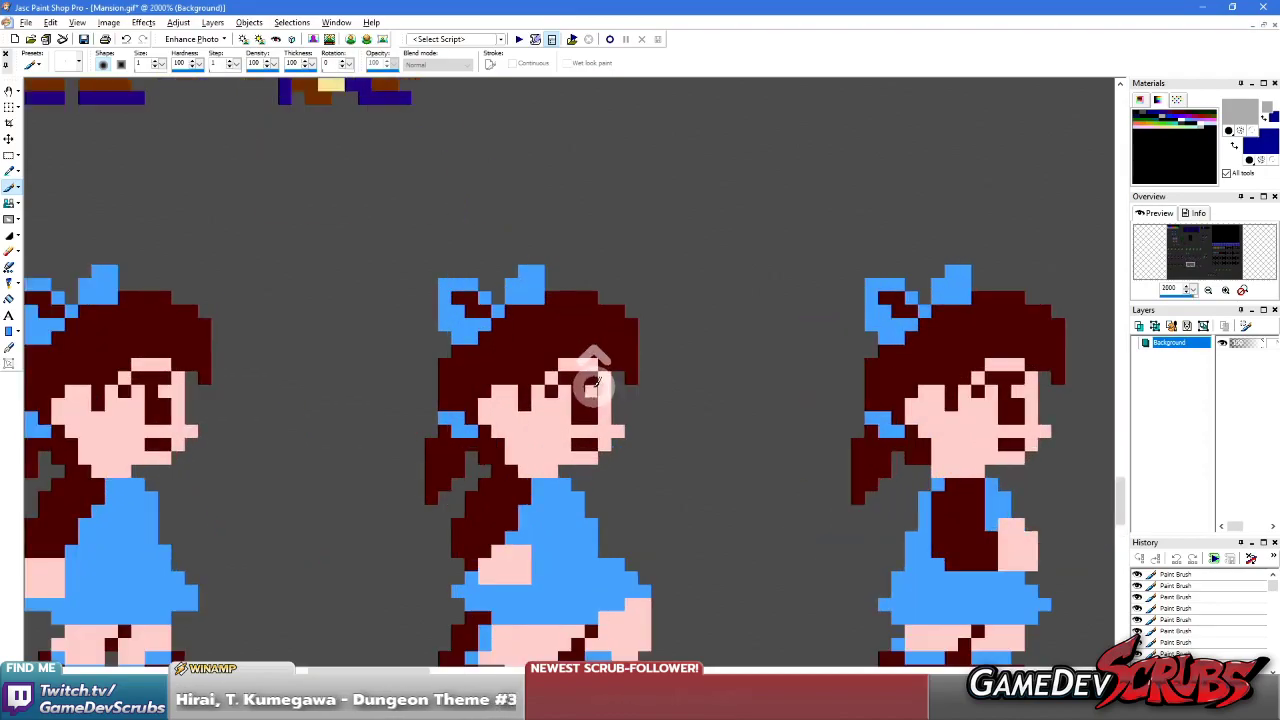
pyautogui.press('s')
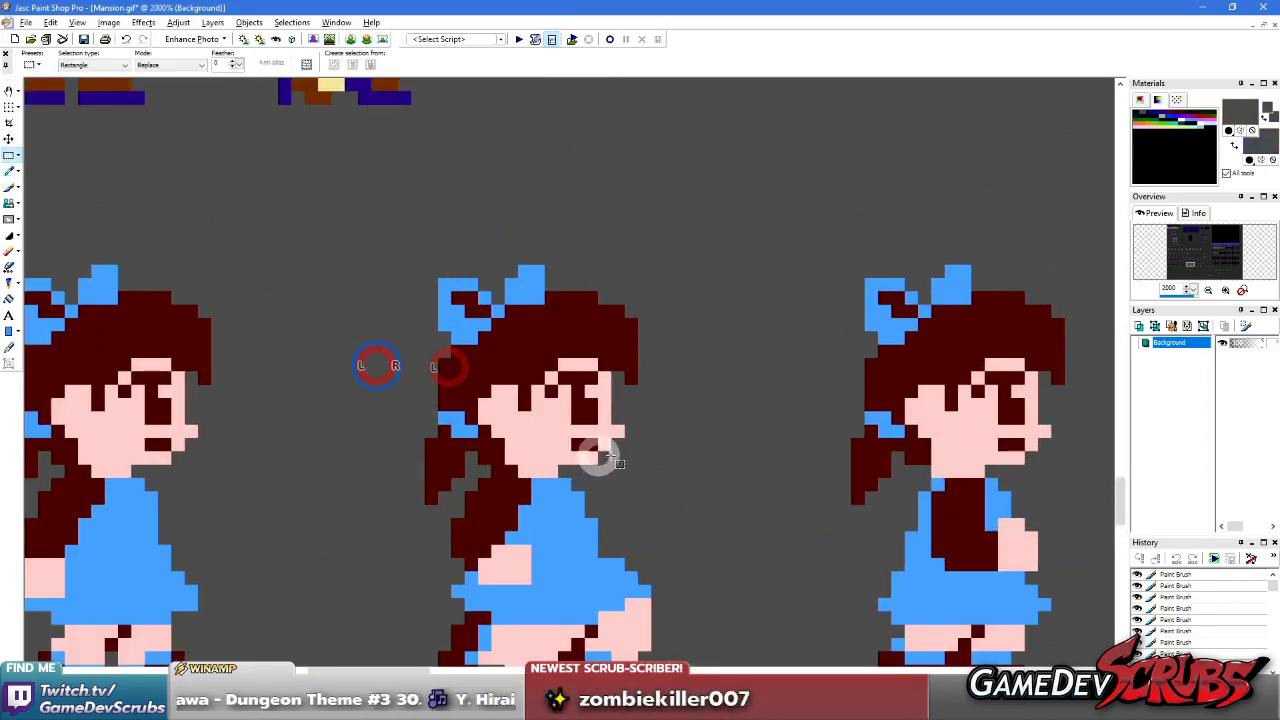
pyautogui.scroll(-3, 376, 365)
pyautogui.scroll(-1, 376, 365)
pyautogui.moveTo(227, 260); pyautogui.dragTo(388, 468)
pyautogui.scroll(-3, 591, 280)
pyautogui.scroll(2, 640, 277)
pyautogui.scroll(-1, 651, 457)
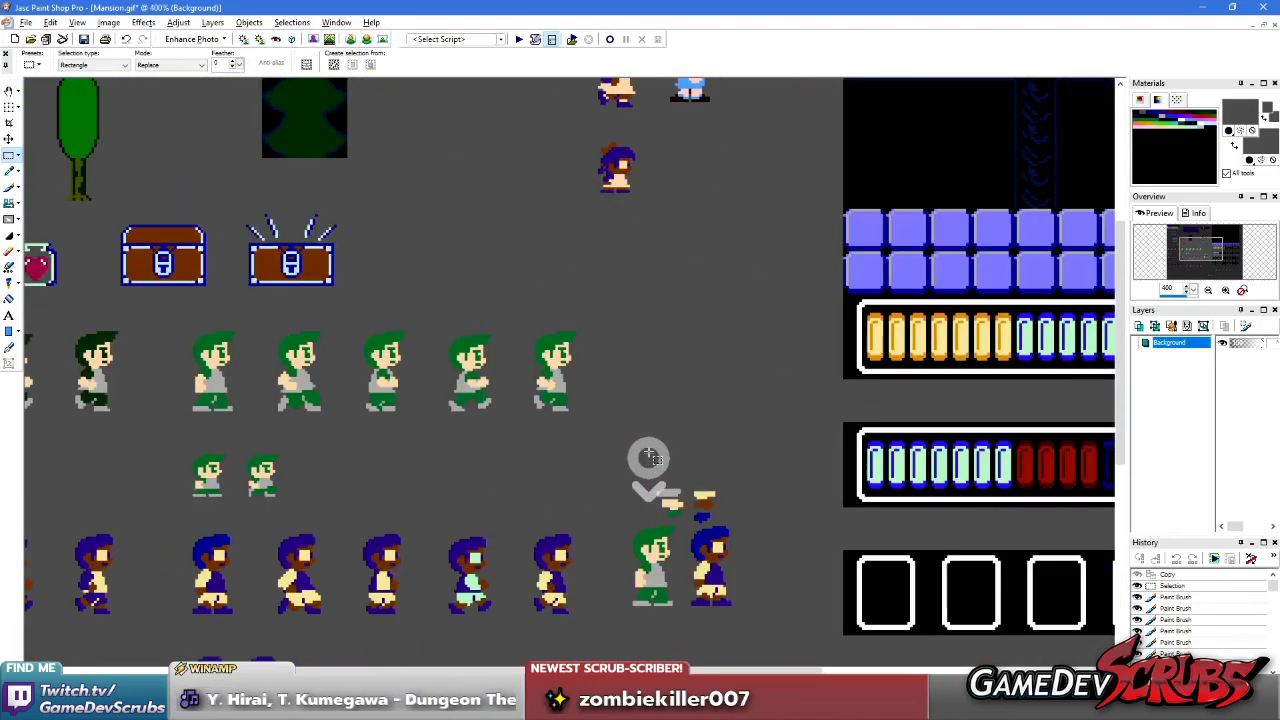
pyautogui.scroll(1, 601, 405)
pyautogui.scroll(1, 601, 405)
pyautogui.hotkey('ctrl', 'shift', 'e')
pyautogui.click(631, 443)
pyautogui.rightClick(548, 338)
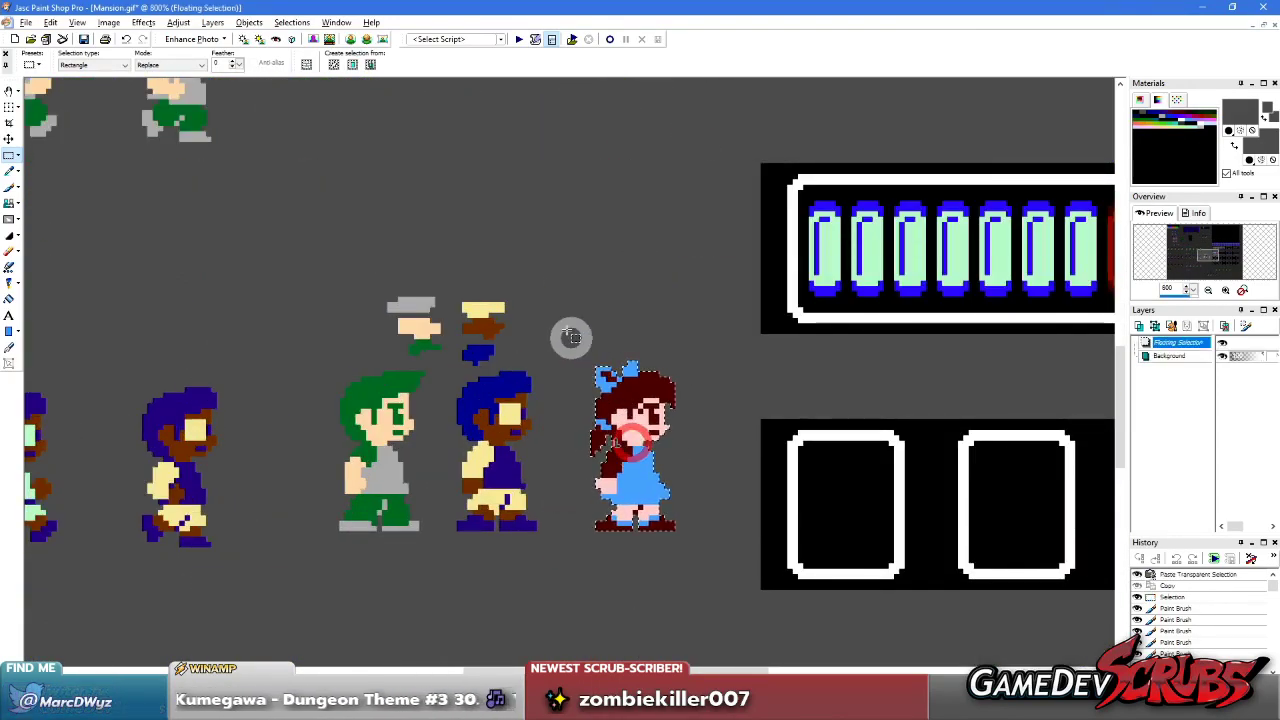
# - Paint swatches of the blue-dress girl's pink skin and dark maroon hair above her head
pyautogui.scroll(1, 531, 372)
pyautogui.press('b')
pyautogui.scroll(1, 757, 466)
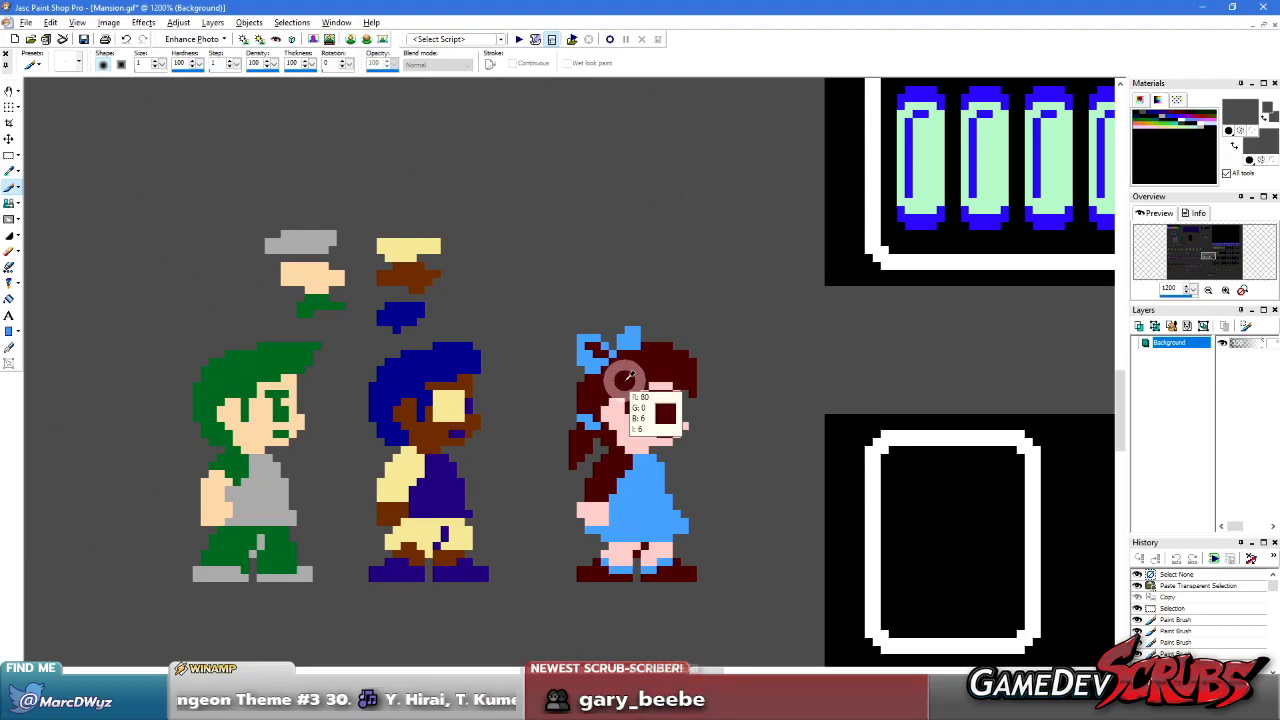
pyautogui.keyDown('ctrl'); pyautogui.click(631, 424); pyautogui.keyUp('ctrl')
pyautogui.keyDown('ctrl'); pyautogui.rightClick(637, 369); pyautogui.keyUp('ctrl')
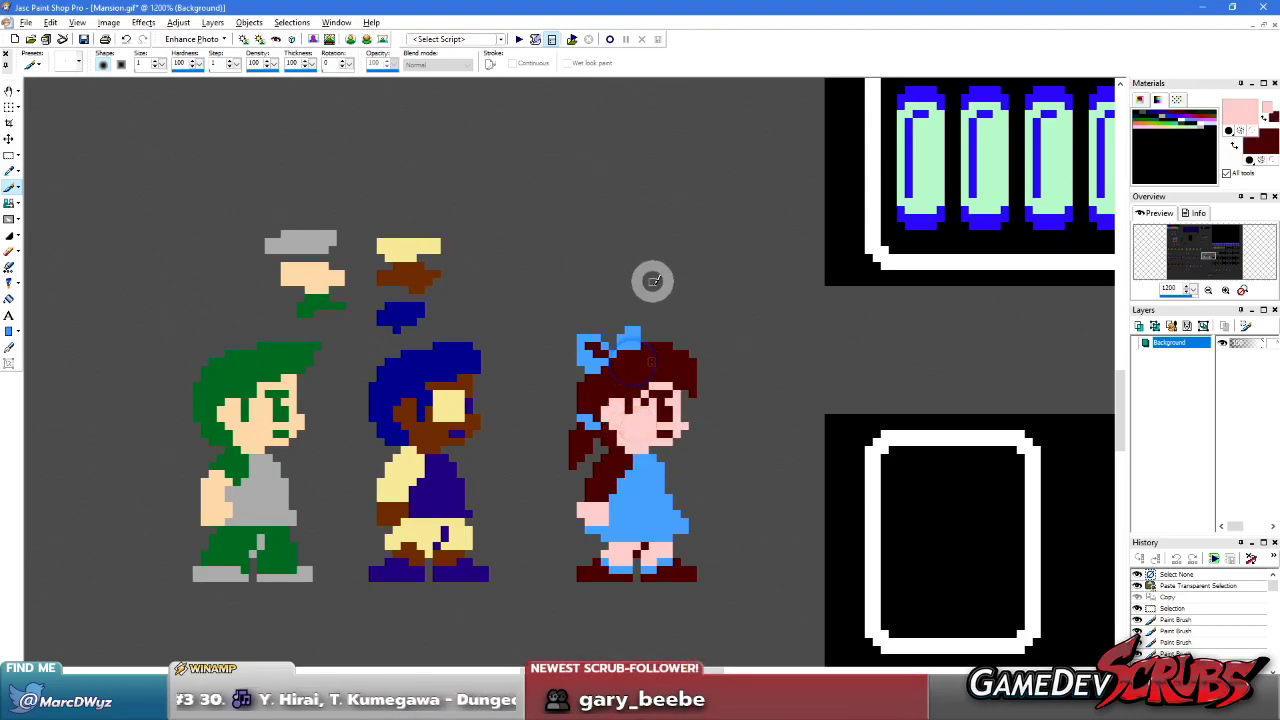
pyautogui.moveTo(613, 281); pyautogui.dragTo(594, 286)
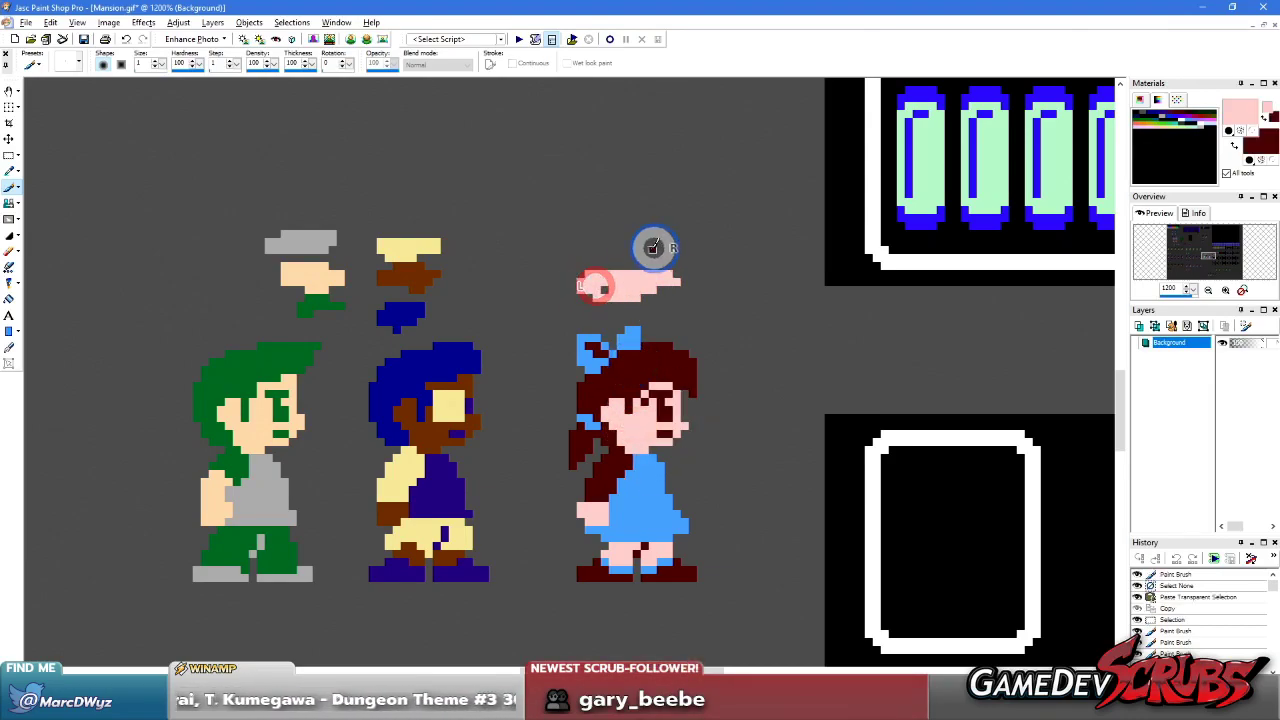
pyautogui.rightClick(627, 247)
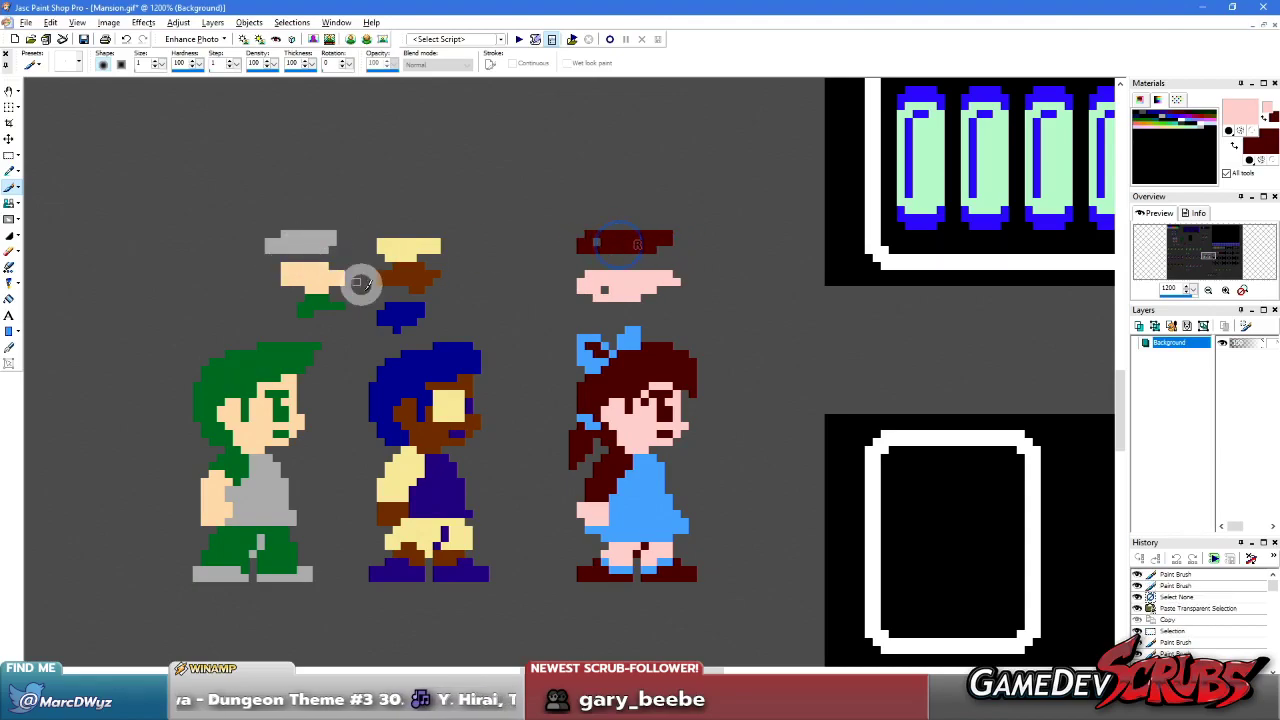
# - Paint a light blue swatch of the girl's bow colour above the maroon swatch
pyautogui.keyDown('ctrl'); pyautogui.click(583, 342); pyautogui.keyUp('ctrl')
pyautogui.moveTo(632, 197)
pyautogui.mouseDown()
pyautogui.moveTo(583, 209)
pyautogui.moveTo(664, 182)
pyautogui.moveTo(660, 195)
pyautogui.moveTo(567, 190)
pyautogui.mouseUp()
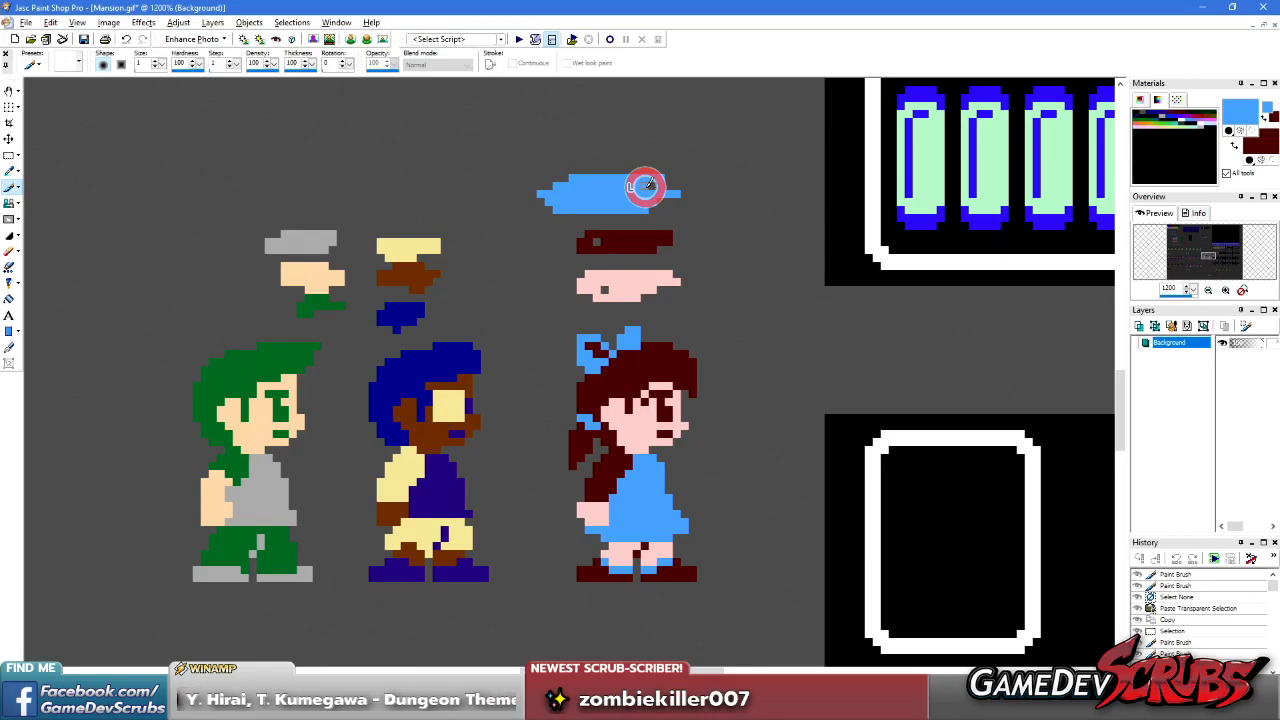
pyautogui.moveTo(655, 195); pyautogui.dragTo(650, 193)
pyautogui.scroll(1, 412, 365)
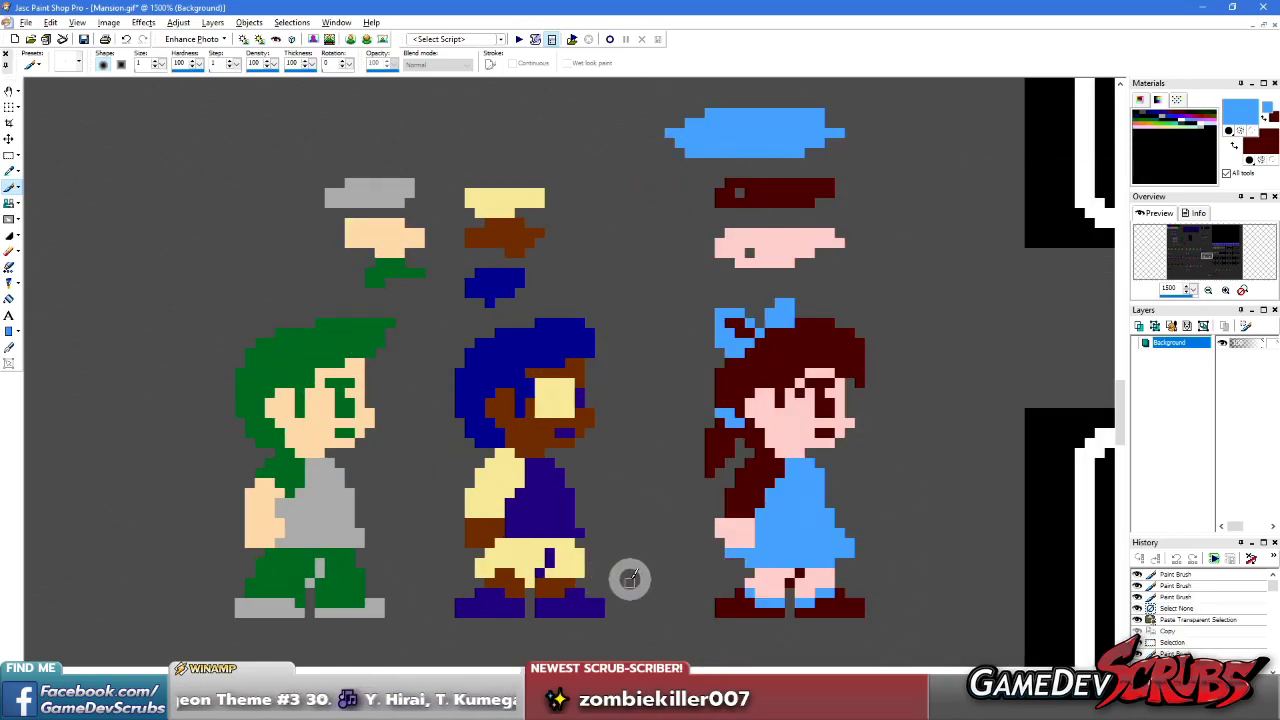
# - Copy the last walking frame of the girl in the black dress beside the copied green-haired boy, and clear the selection
pyautogui.press('s')
pyautogui.scroll(-6, 286, 480)
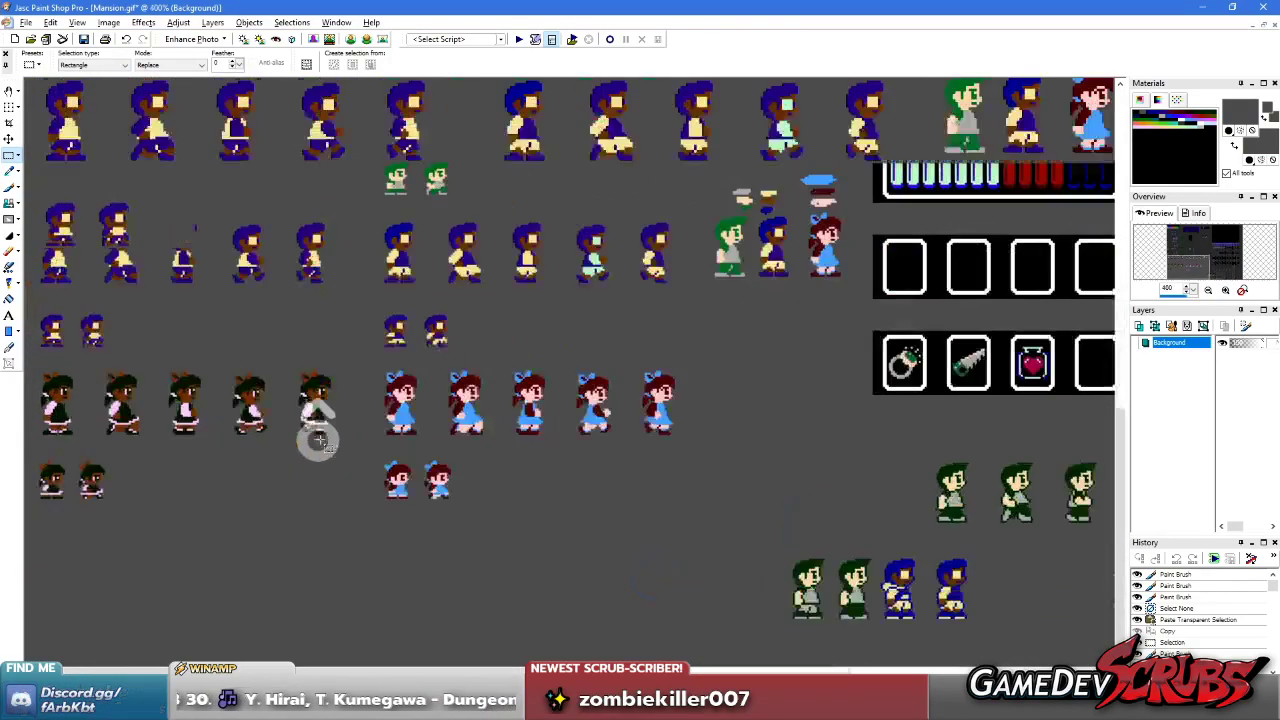
pyautogui.scroll(3, 318, 440)
pyautogui.moveTo(520, 322); pyautogui.dragTo(649, 514)
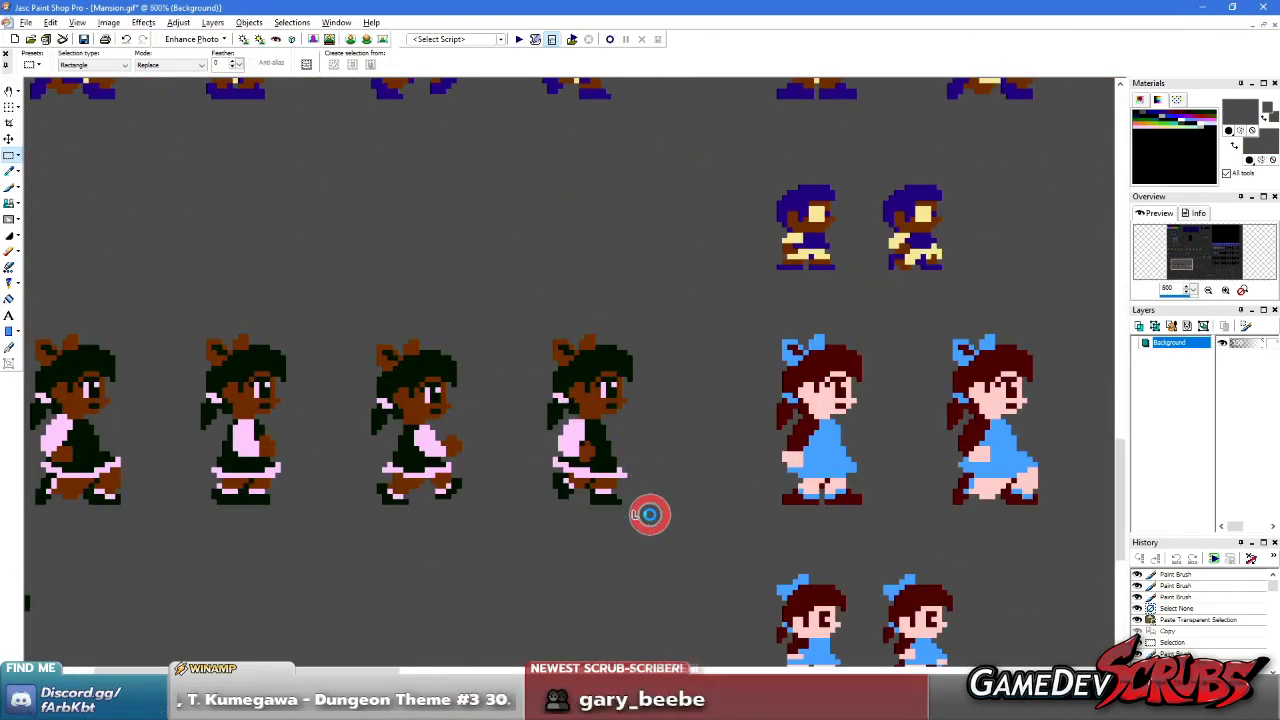
pyautogui.hotkey('ctrl', 'c')
pyautogui.scroll(-3, 645, 380)
pyautogui.scroll(3, 540, 350)
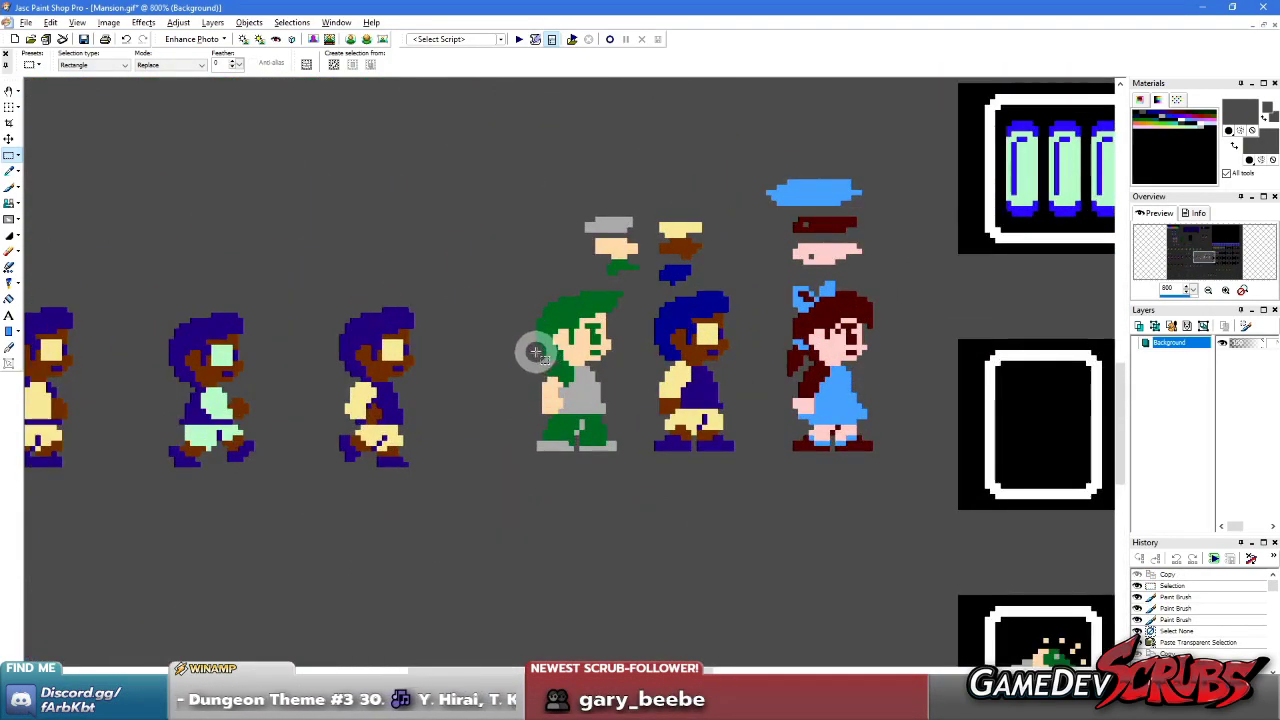
pyautogui.scroll(1, 471, 309)
pyautogui.scroll(-1, 571, 366)
pyautogui.hotkey('ctrl', 'shift', 'e')
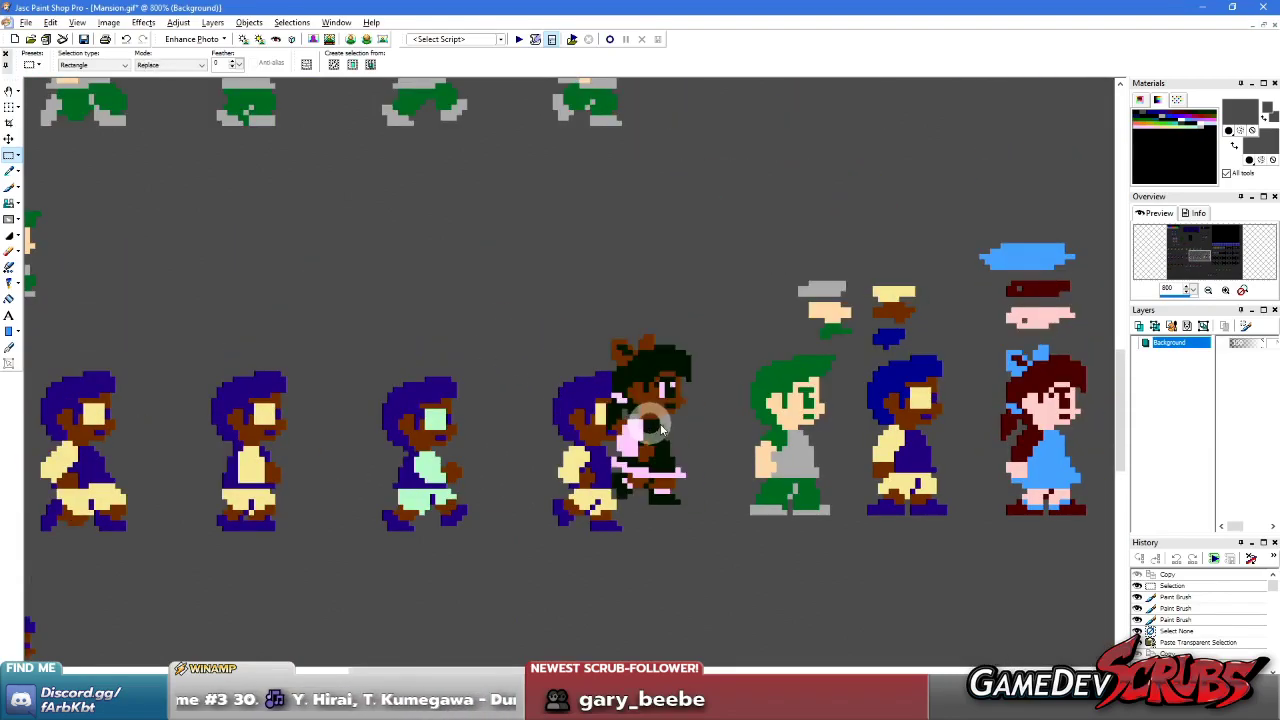
pyautogui.click(689, 433)
pyautogui.rightClick(820, 380)
# - Paint swatches of the black-dress girl's near-black hair and pink sleeve colours above her head
pyautogui.scroll(1, 656, 371)
pyautogui.press('b')
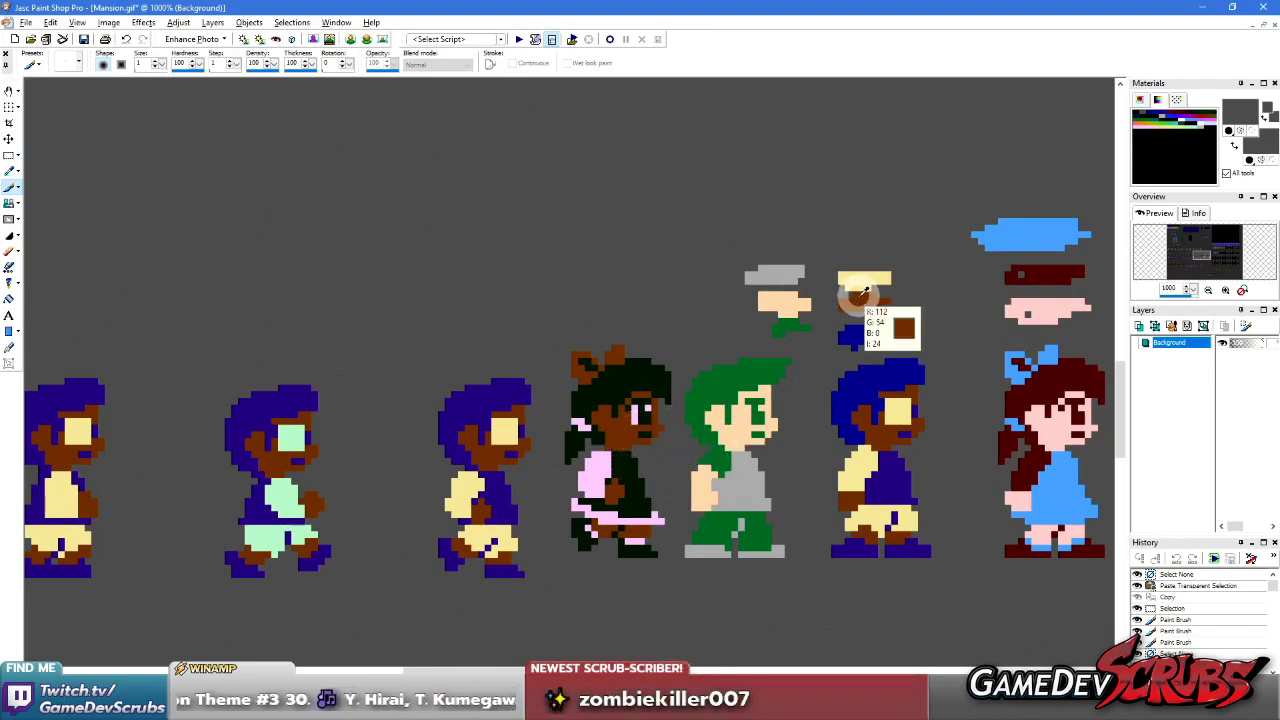
pyautogui.moveTo(506, 317); pyautogui.dragTo(617, 303)
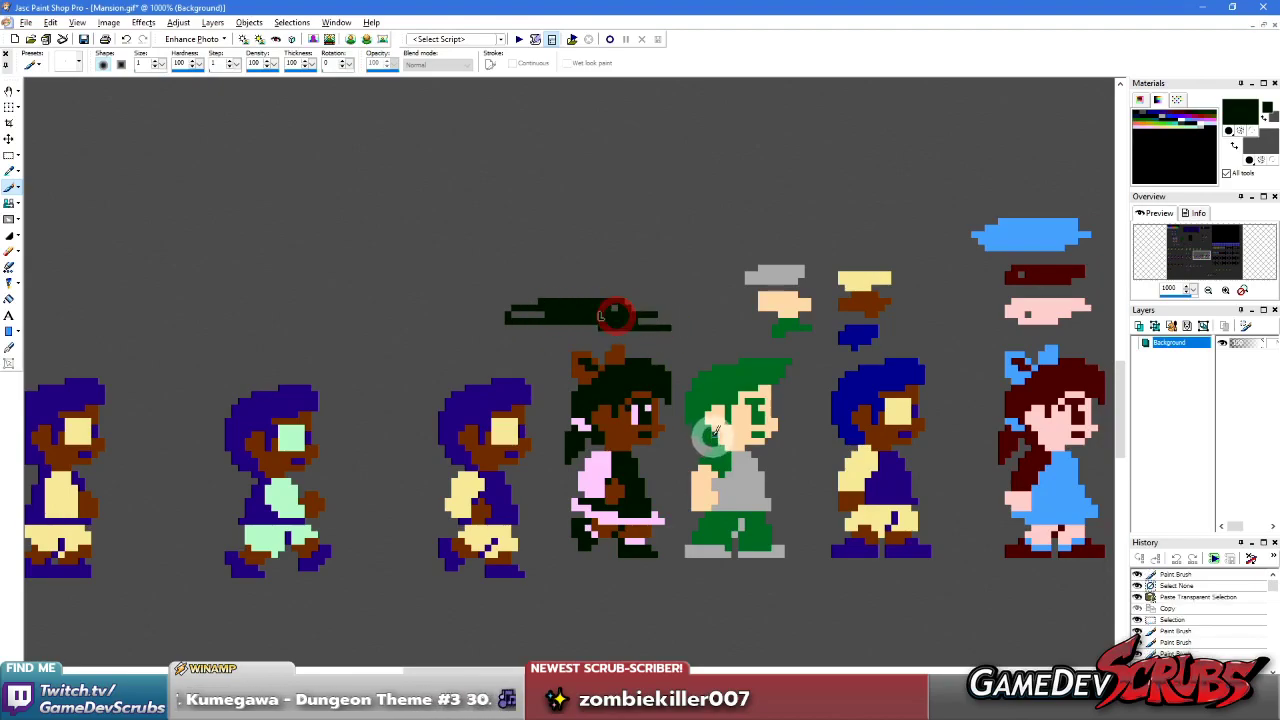
pyautogui.keyDown('ctrl'); pyautogui.rightClick(588, 374); pyautogui.keyUp('ctrl')
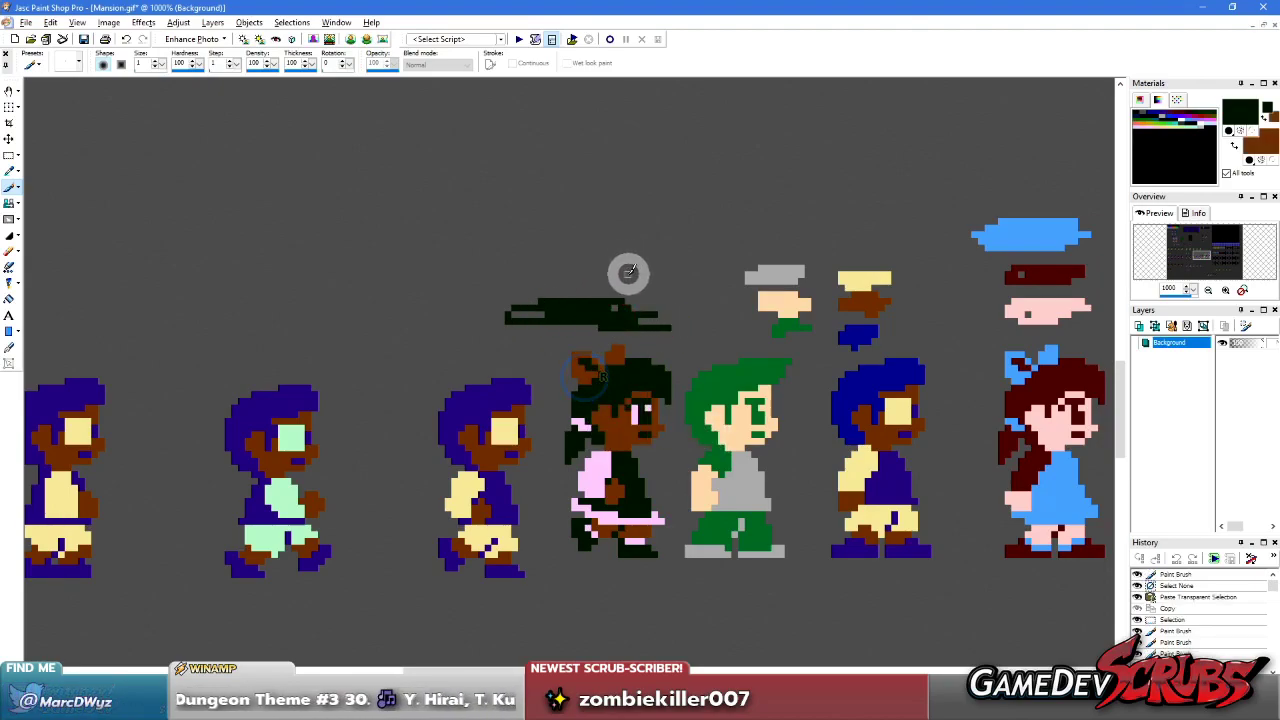
pyautogui.keyDown('ctrl'); pyautogui.click(598, 462); pyautogui.keyUp('ctrl')
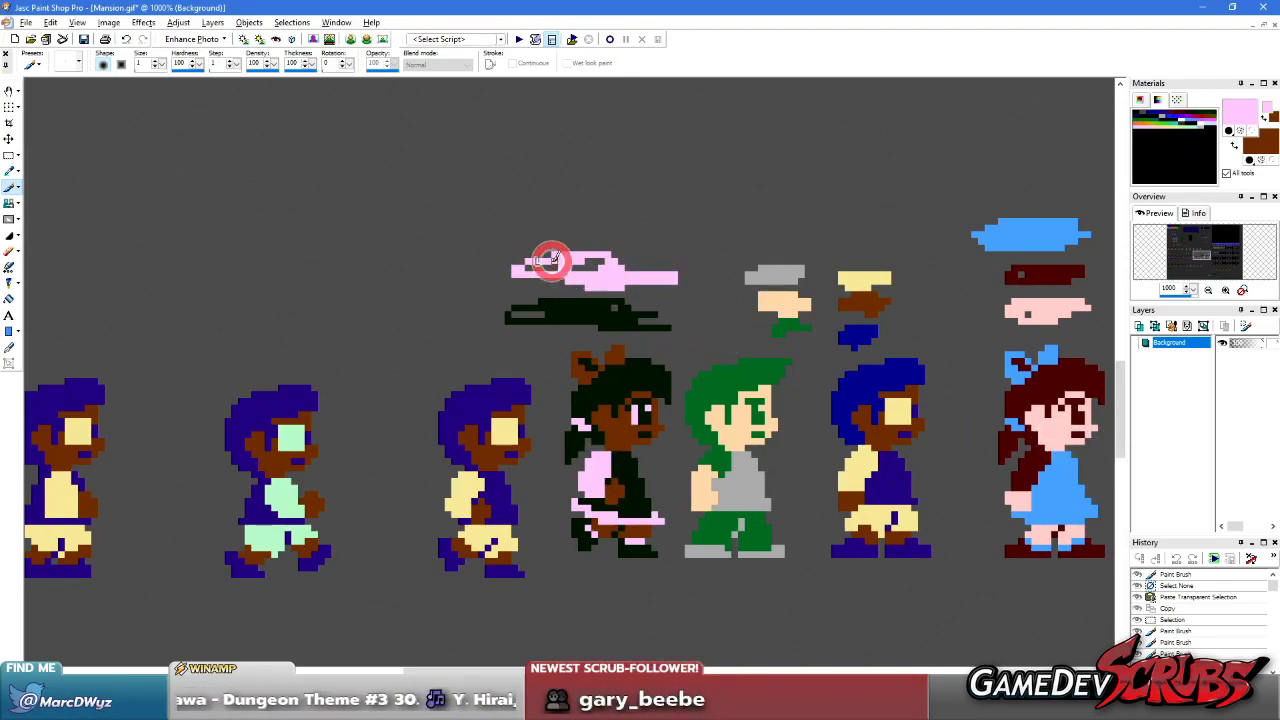
# - Compare the painted swatches with the sheet's colour palette and the characters' sprite rows
pyautogui.scroll(-1, 600, 276)
pyautogui.scroll(1, 595, 290)
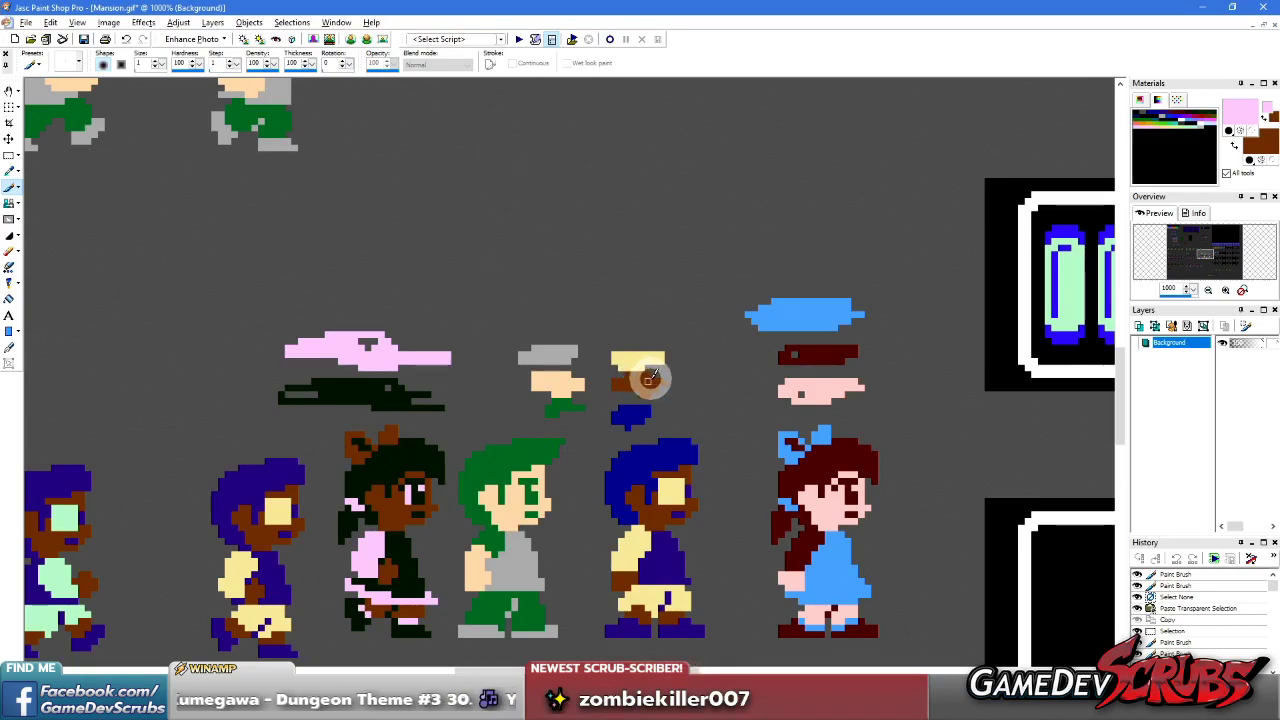
pyautogui.scroll(-3, 640, 348)
pyautogui.scroll(1, 366, 251)
pyautogui.scroll(-1, 320, 206)
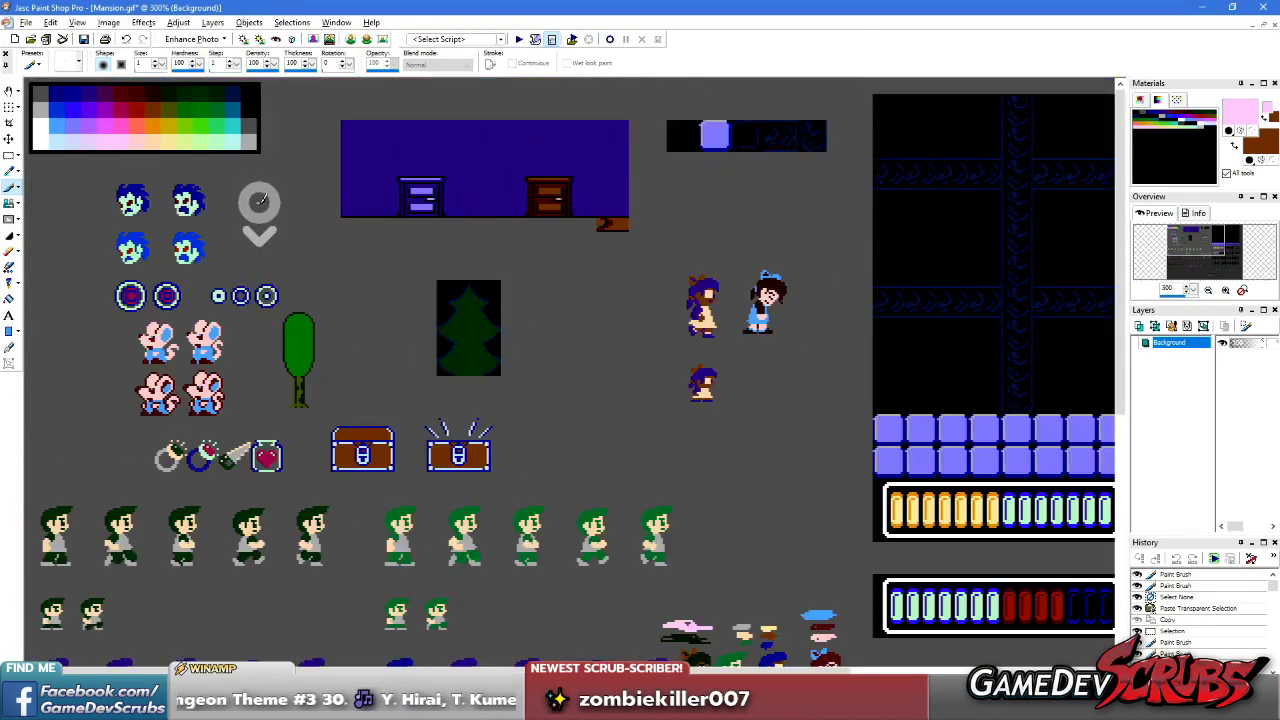
pyautogui.scroll(3, 720, 349)
pyautogui.scroll(-3, 509, 457)
pyautogui.scroll(4, 603, 349)
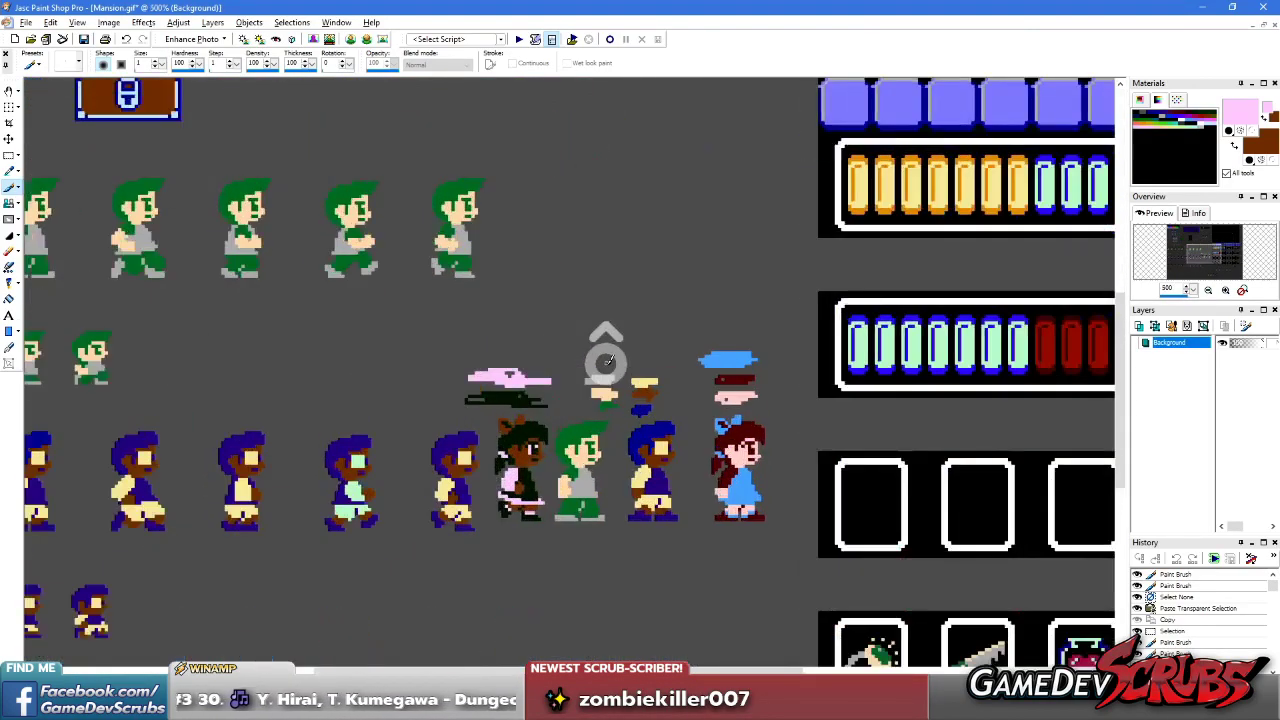
# - Clear the pink and near-black swatches above the black-dress girl
pyautogui.press('s')
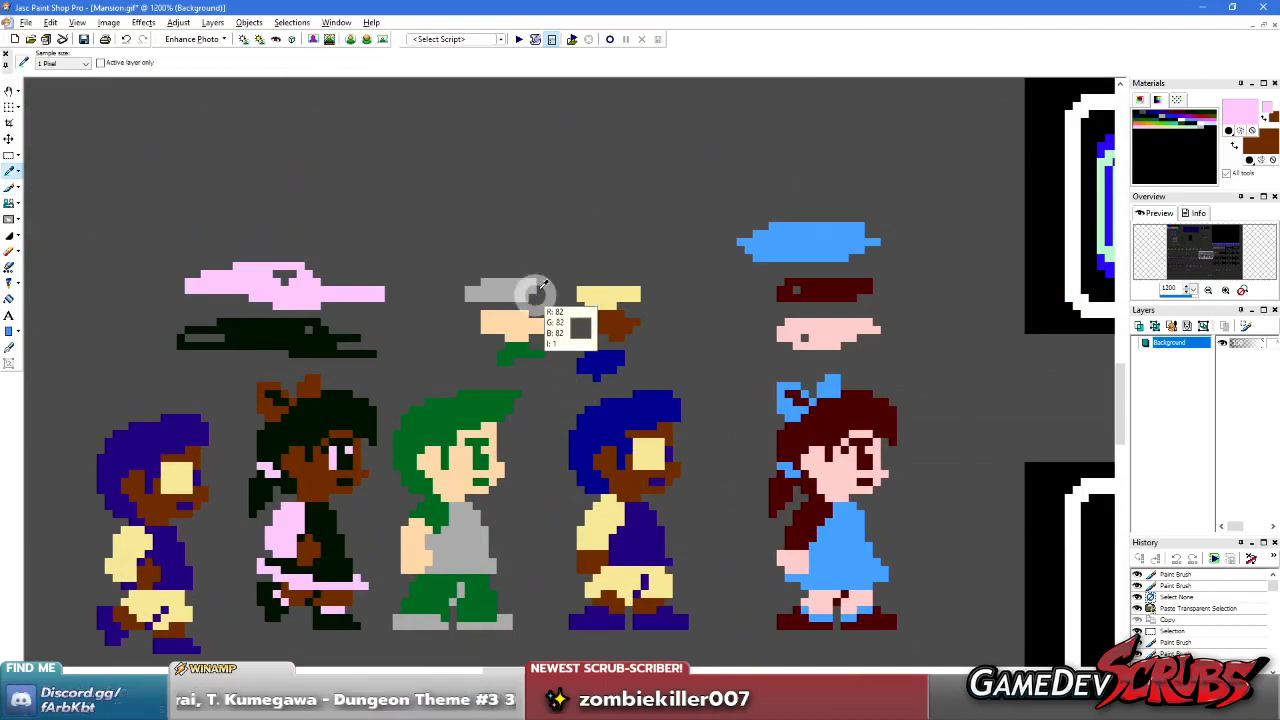
pyautogui.click(490, 212)
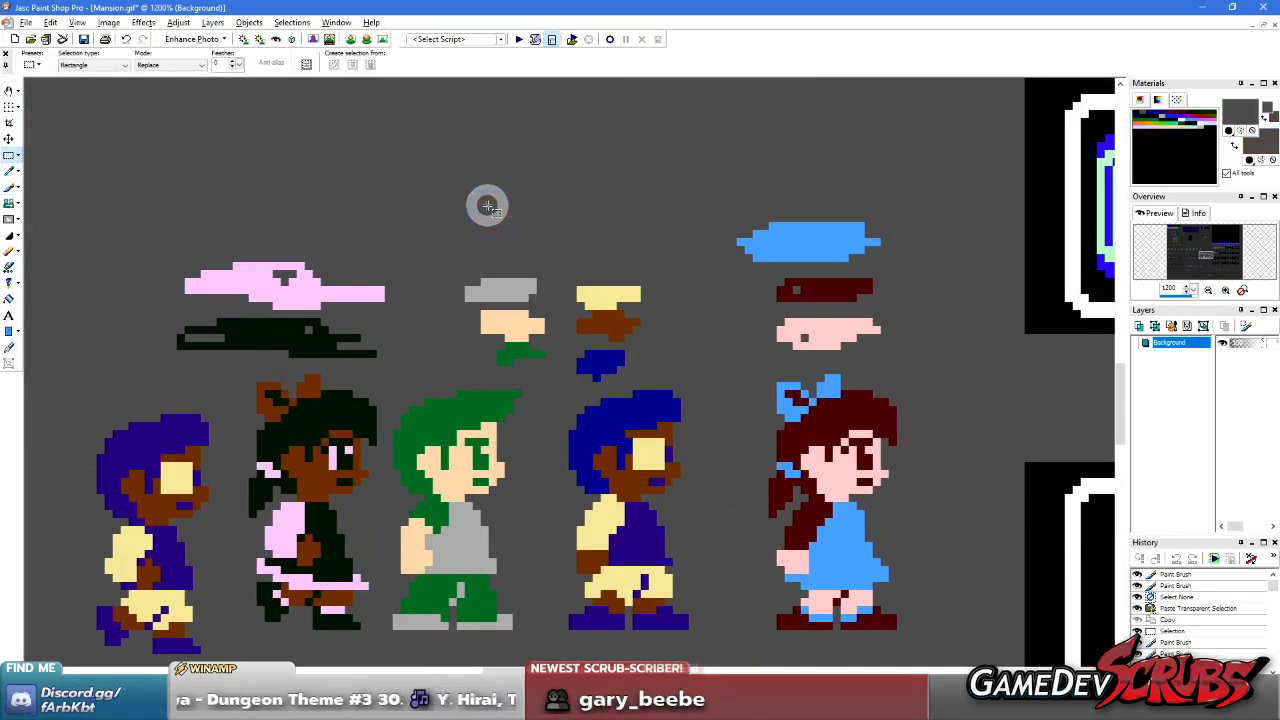
pyautogui.moveTo(683, 335); pyautogui.dragTo(660, 378)
pyautogui.rightClick(712, 358)
pyautogui.moveTo(128, 230); pyautogui.dragTo(416, 358)
pyautogui.press('Delete')
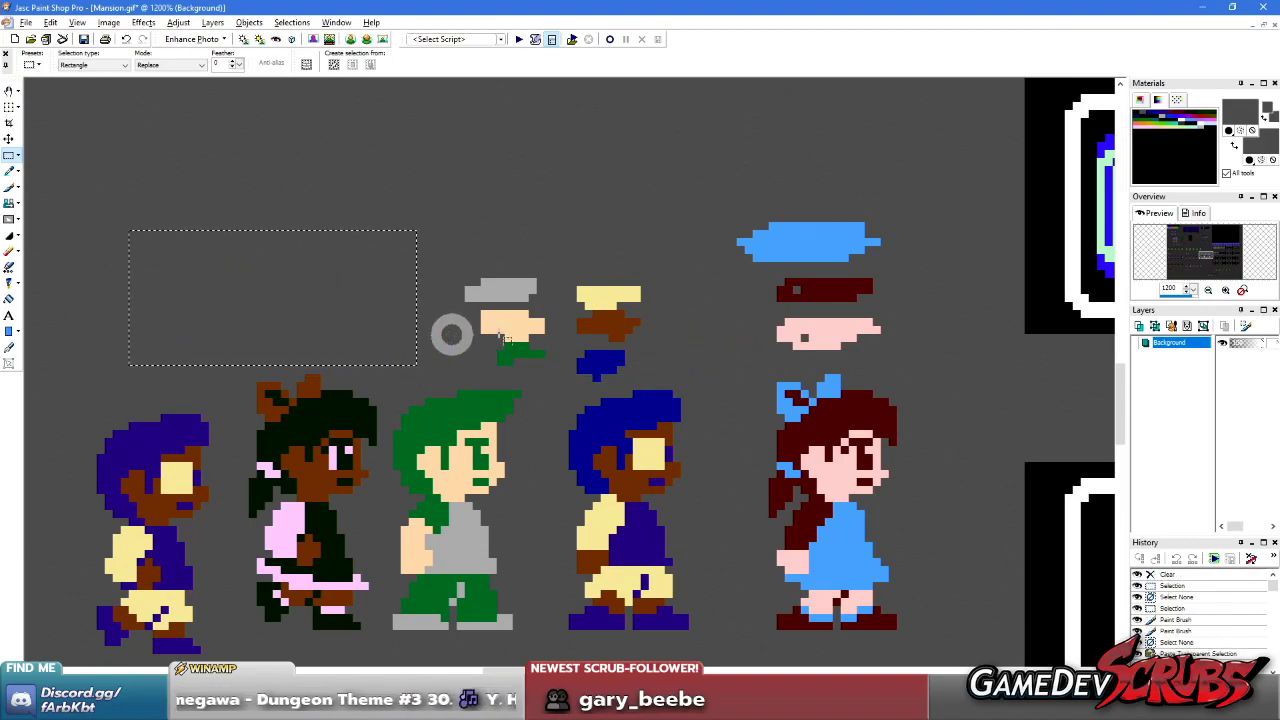
# - Clear the remaining swatches above the two boys and the blue-dress girl
pyautogui.click(516, 303)
pyautogui.moveTo(443, 257); pyautogui.dragTo(657, 371)
pyautogui.rightClick(680, 373)
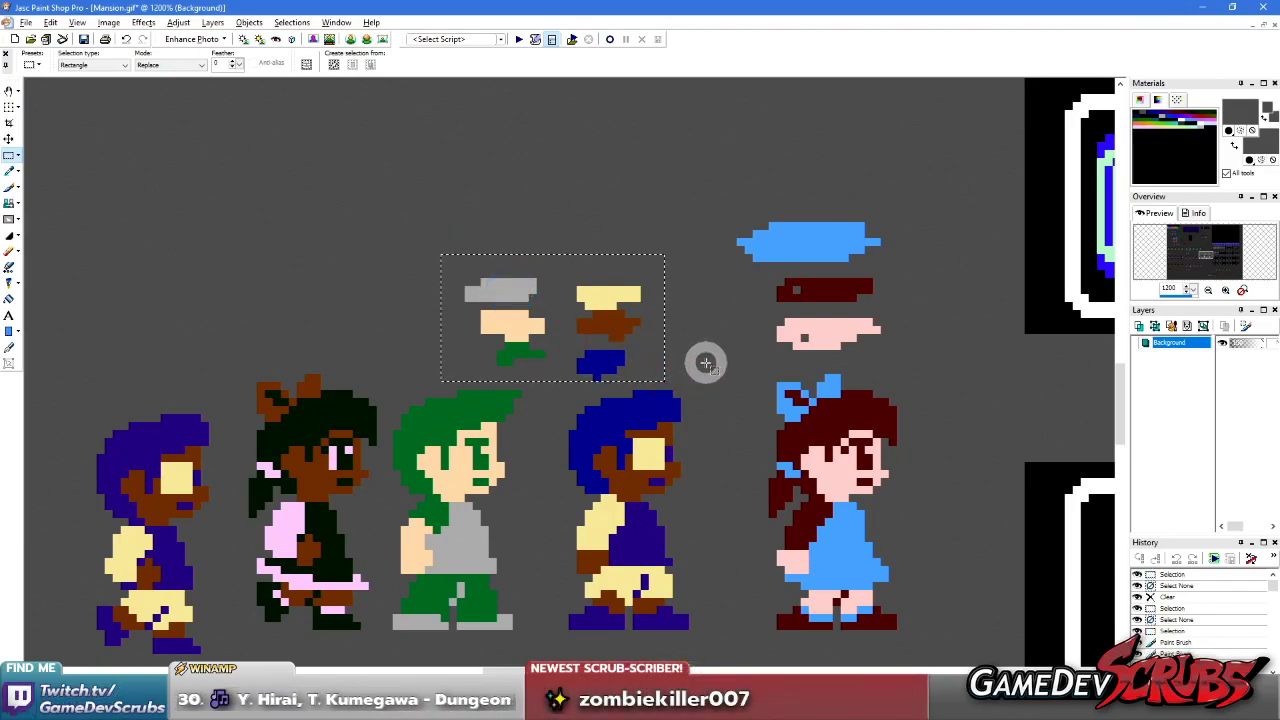
pyautogui.press('Delete')
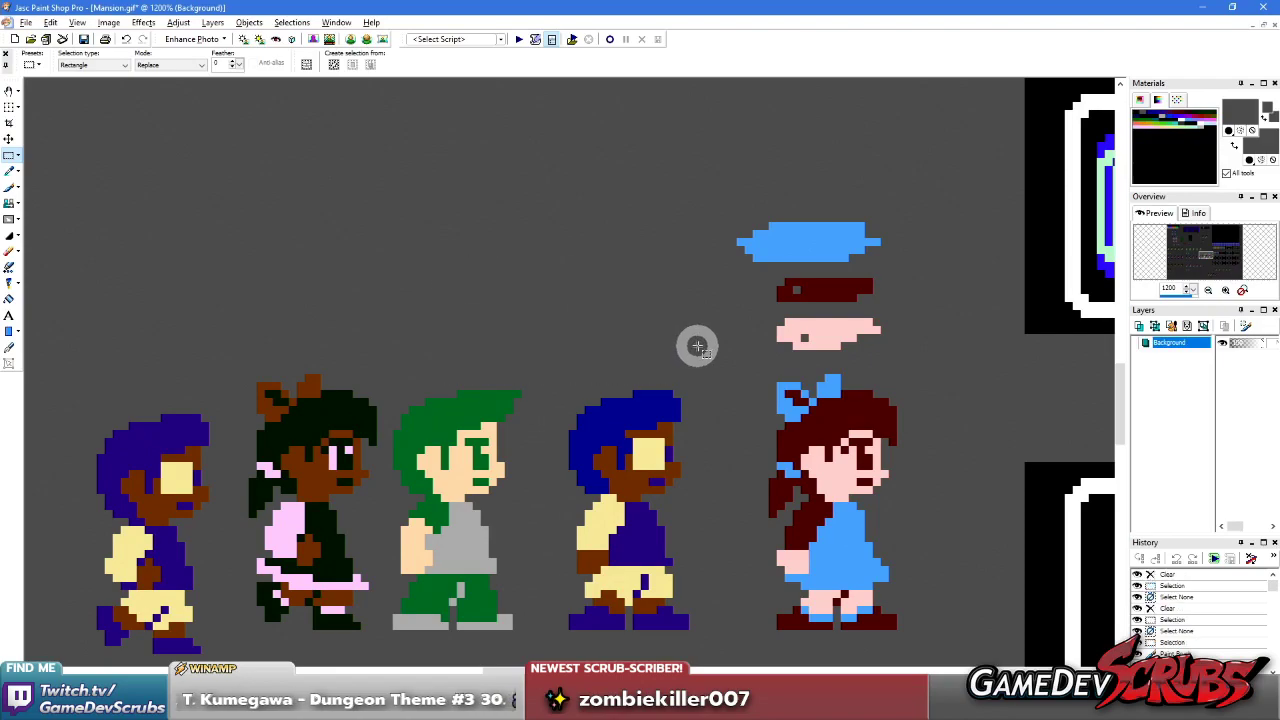
pyautogui.moveTo(712, 222); pyautogui.dragTo(914, 354)
pyautogui.rightClick(913, 356)
pyautogui.press('Delete')
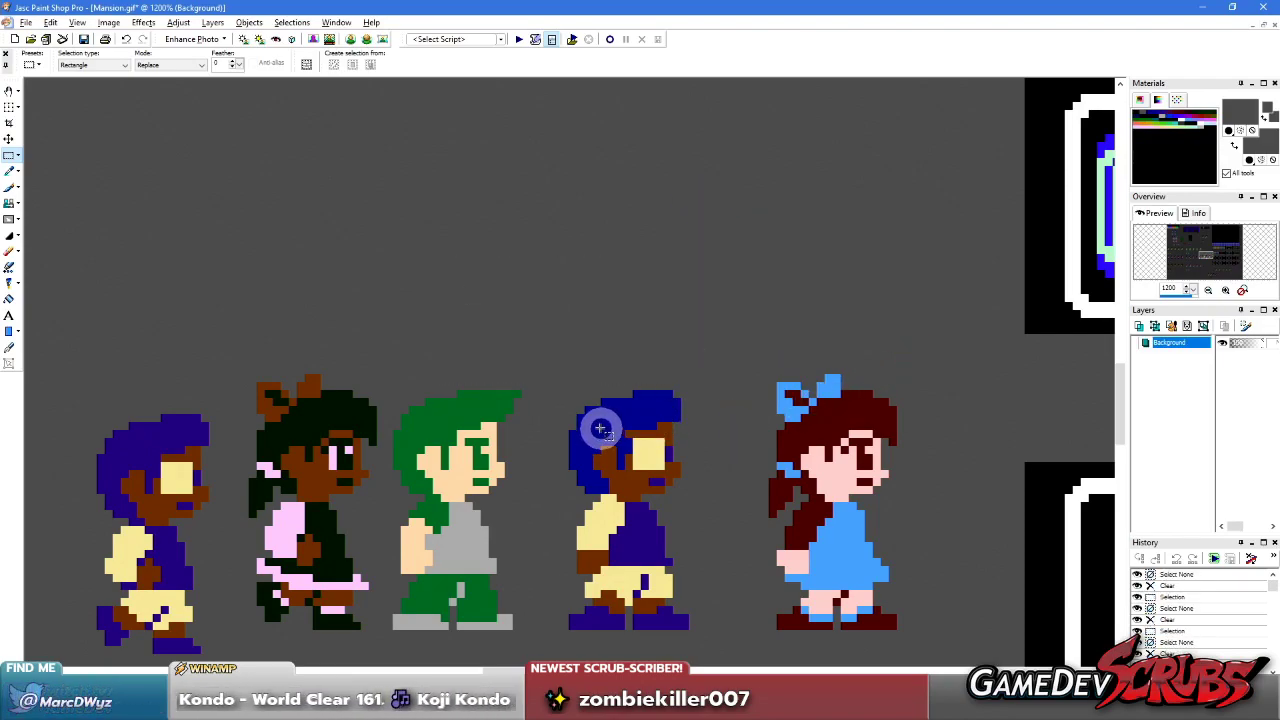
# - Compare the four copied characters' colours side by side and against the rest of the sprite sheet
pyautogui.press('b')
pyautogui.scroll(-1, 590, 410)
pyautogui.scroll(2, 572, 378)
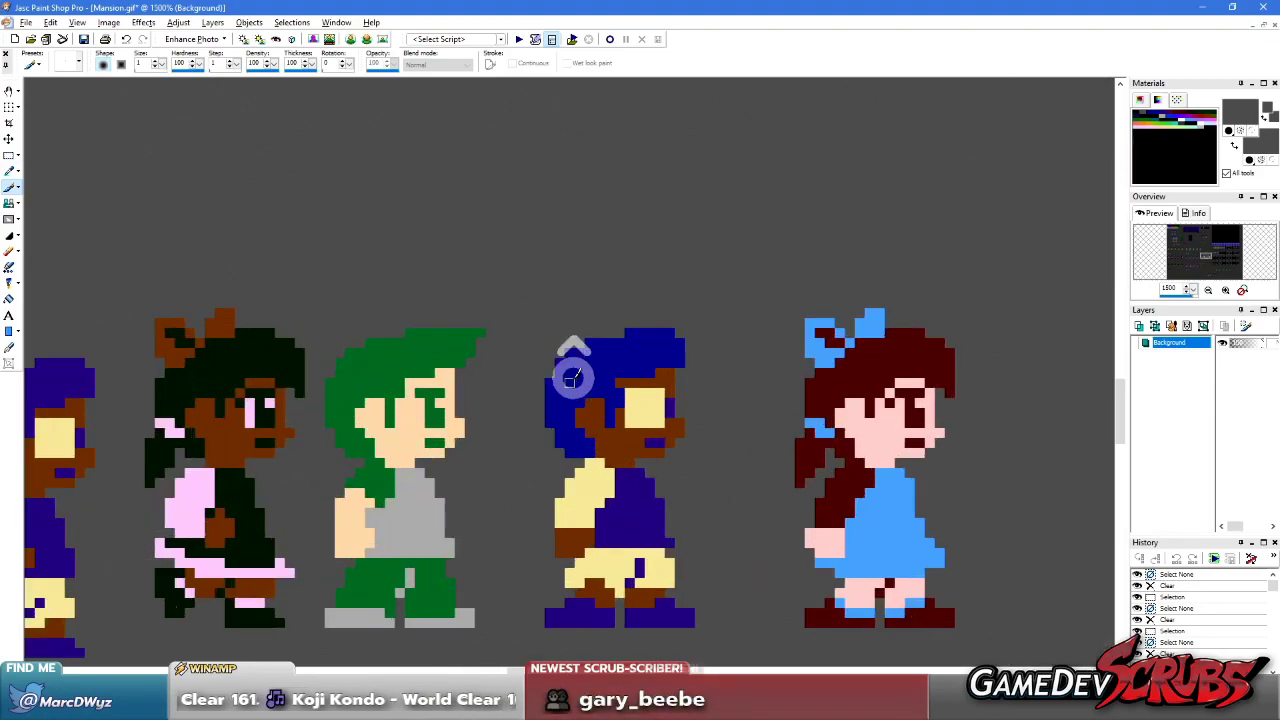
pyautogui.scroll(-4, 572, 378)
pyautogui.scroll(3, 583, 371)
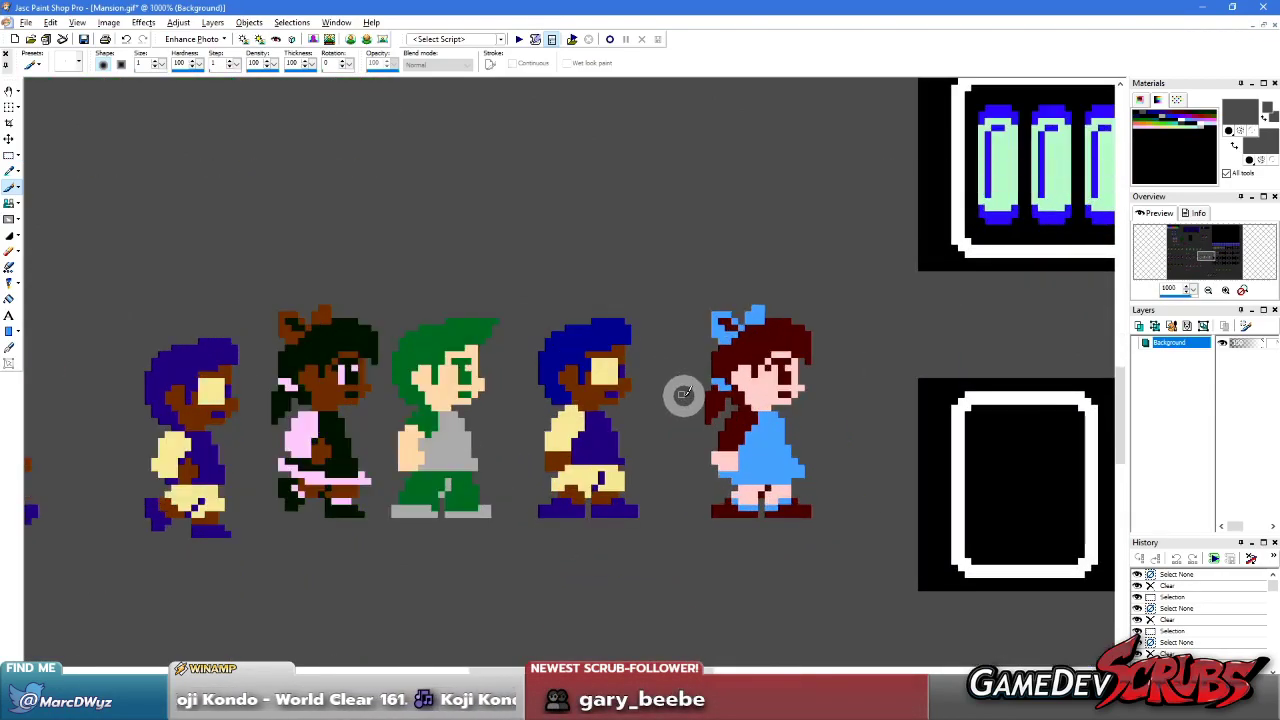
pyautogui.scroll(-3, 683, 394)
pyautogui.scroll(3, 547, 347)
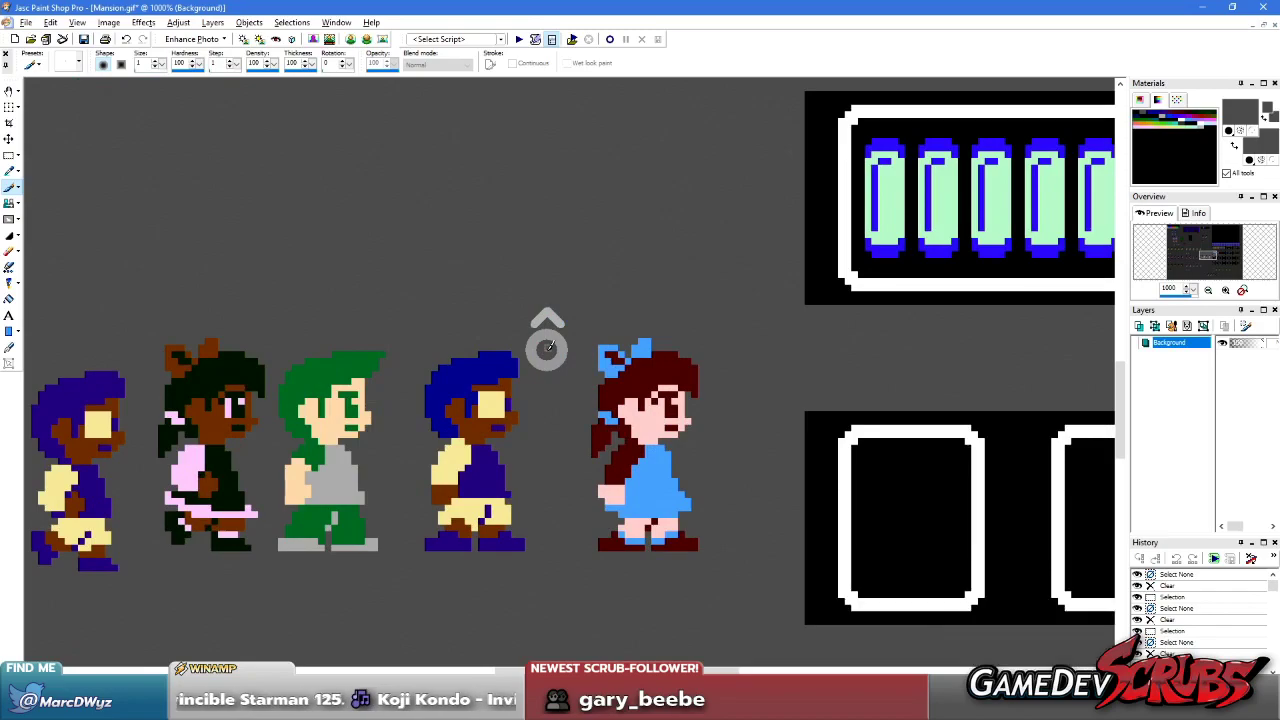
pyautogui.press('s')
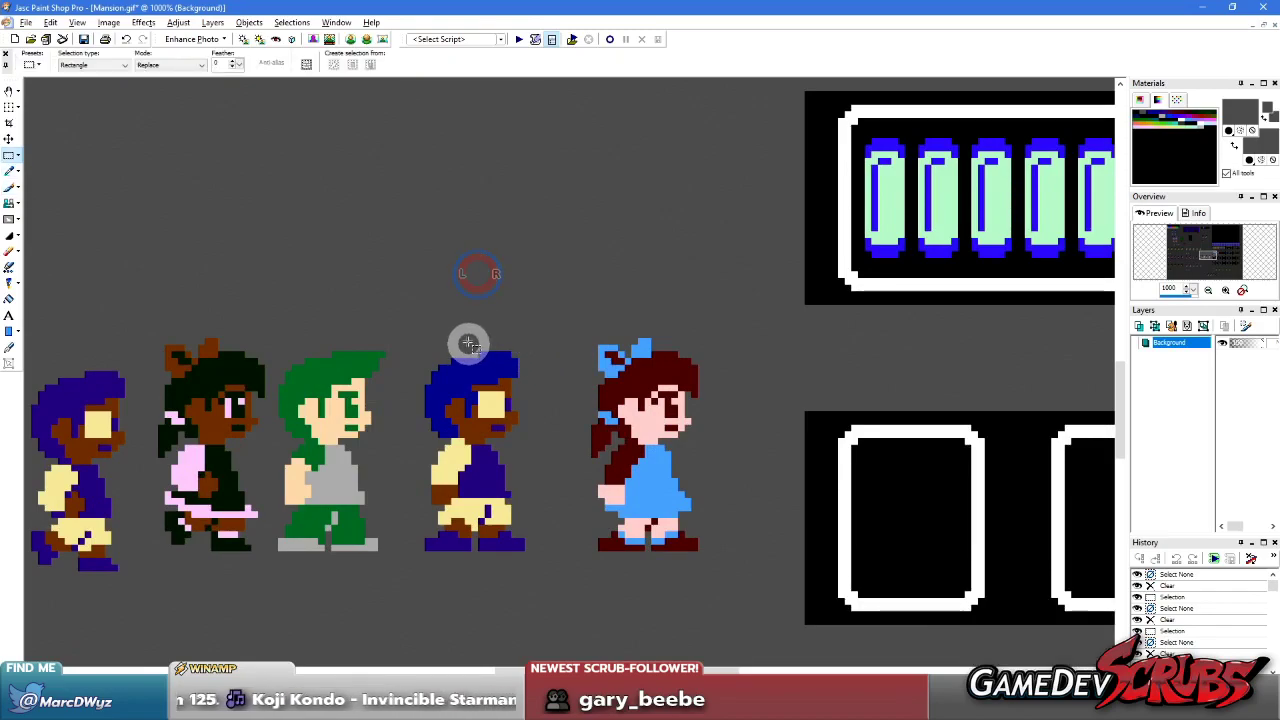
pyautogui.scroll(-2, 470, 345)
pyautogui.scroll(-1, 662, 315)
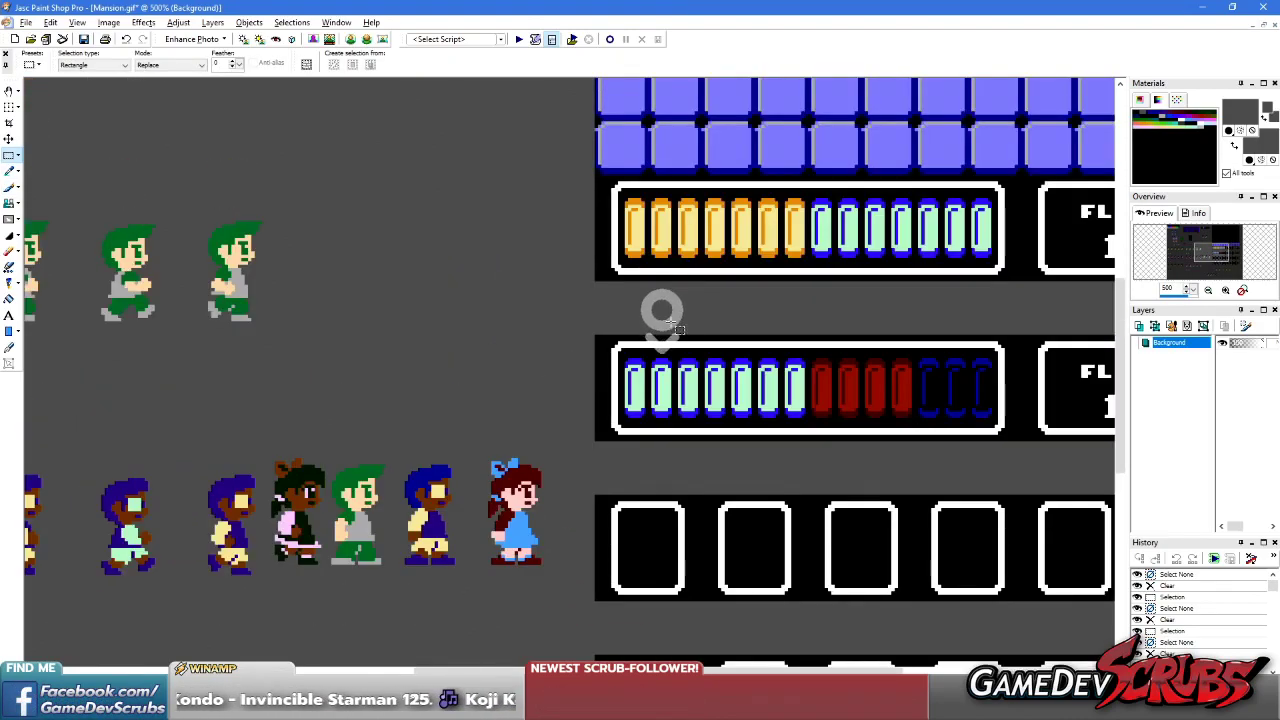
pyautogui.scroll(-1, 505, 447)
pyautogui.scroll(-1, 569, 313)
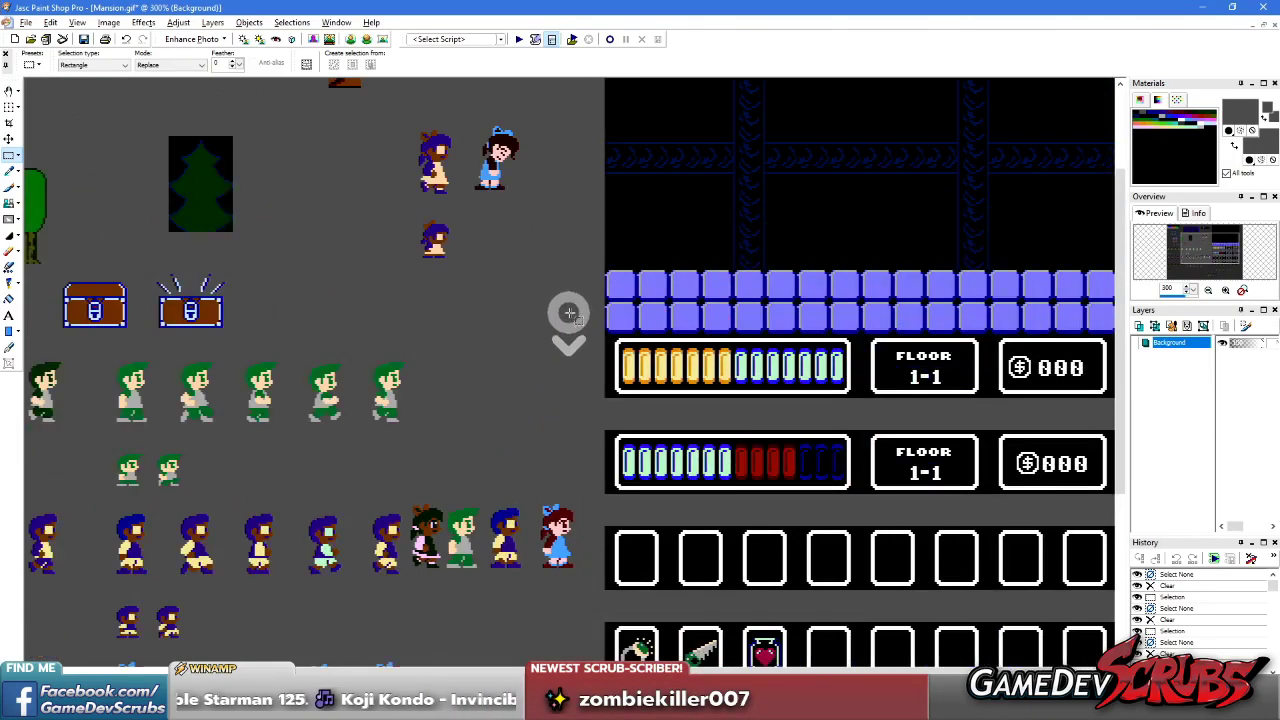
pyautogui.scroll(2, 649, 251)
pyautogui.scroll(-1, 563, 386)
pyautogui.scroll(-2, 452, 475)
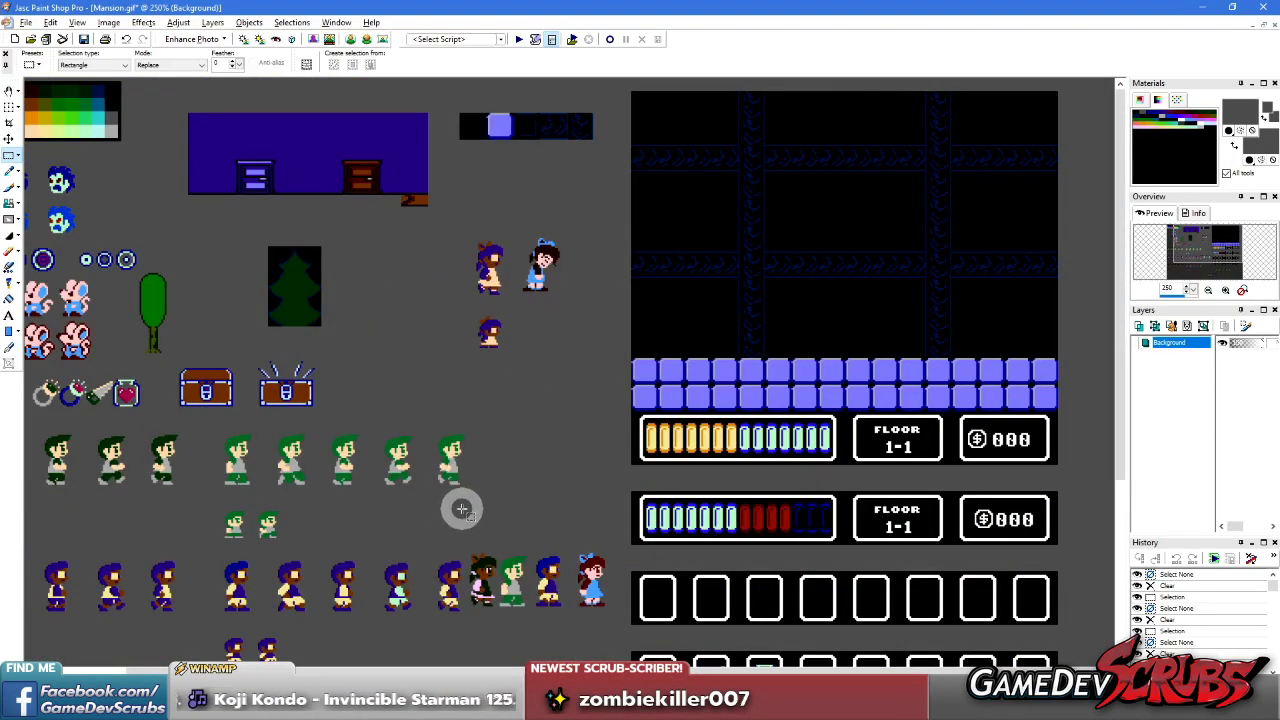
# - Fill the room scene's black wall panels and pillars with the near-black green sampled from the black-dress girl's hair
pyautogui.press('f')
pyautogui.scroll(8, 462, 509)
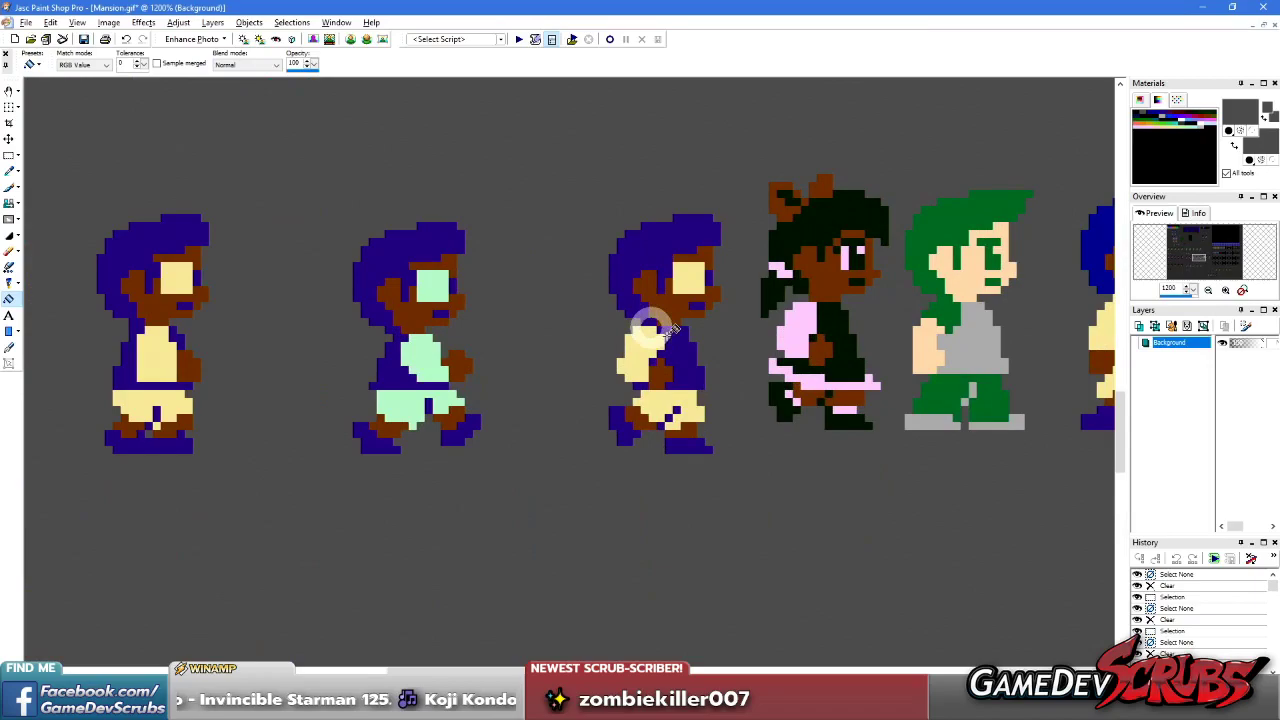
pyautogui.scroll(2, 655, 325)
pyautogui.scroll(-6, 786, 314)
pyautogui.scroll(2, 706, 308)
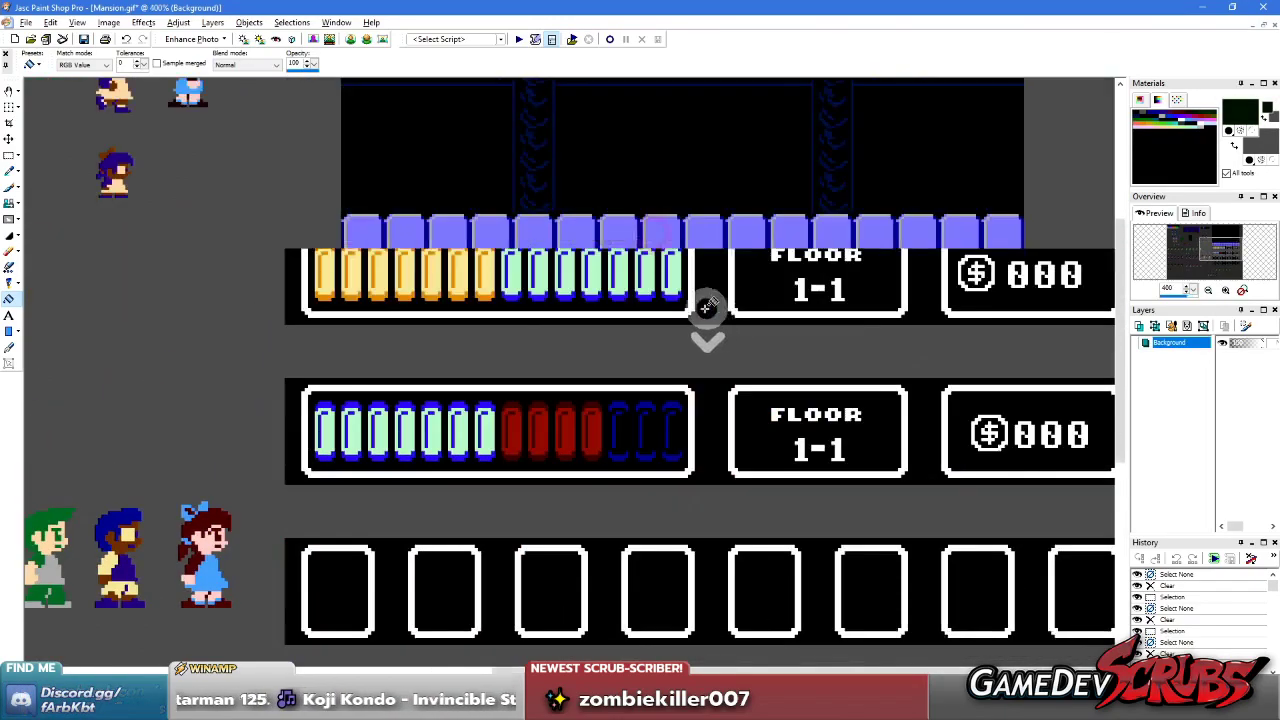
pyautogui.scroll(1, 650, 290)
pyautogui.click(606, 297)
pyautogui.scroll(-1, 600, 286)
pyautogui.scroll(1, 580, 260)
pyautogui.click(562, 238)
pyautogui.scroll(-1, 369, 326)
pyautogui.click(371, 327)
pyautogui.click(958, 322)
pyautogui.click(922, 165)
pyautogui.click(536, 164)
pyautogui.click(297, 156)
# - Copy the black-dress girl from the row of four compared characters
pyautogui.scroll(-2, 460, 490)
pyautogui.scroll(2, 505, 465)
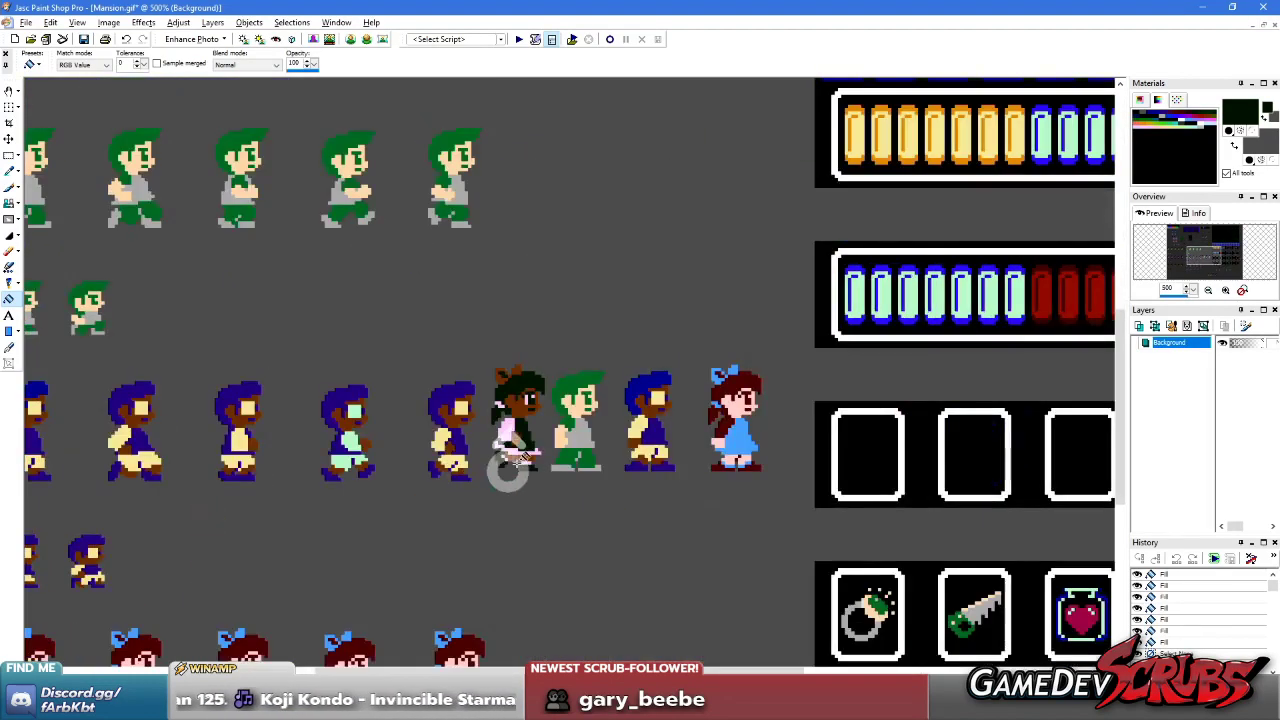
pyautogui.scroll(3, 505, 475)
pyautogui.press('s')
pyautogui.click(560, 425)
pyautogui.moveTo(467, 125); pyautogui.dragTo(597, 355)
pyautogui.hotkey('ctrl', 'c')
# - Paste the black-dress girl transparently into the dark green room scene and position her above the floor tiles
pyautogui.scroll(-3, 597, 355)
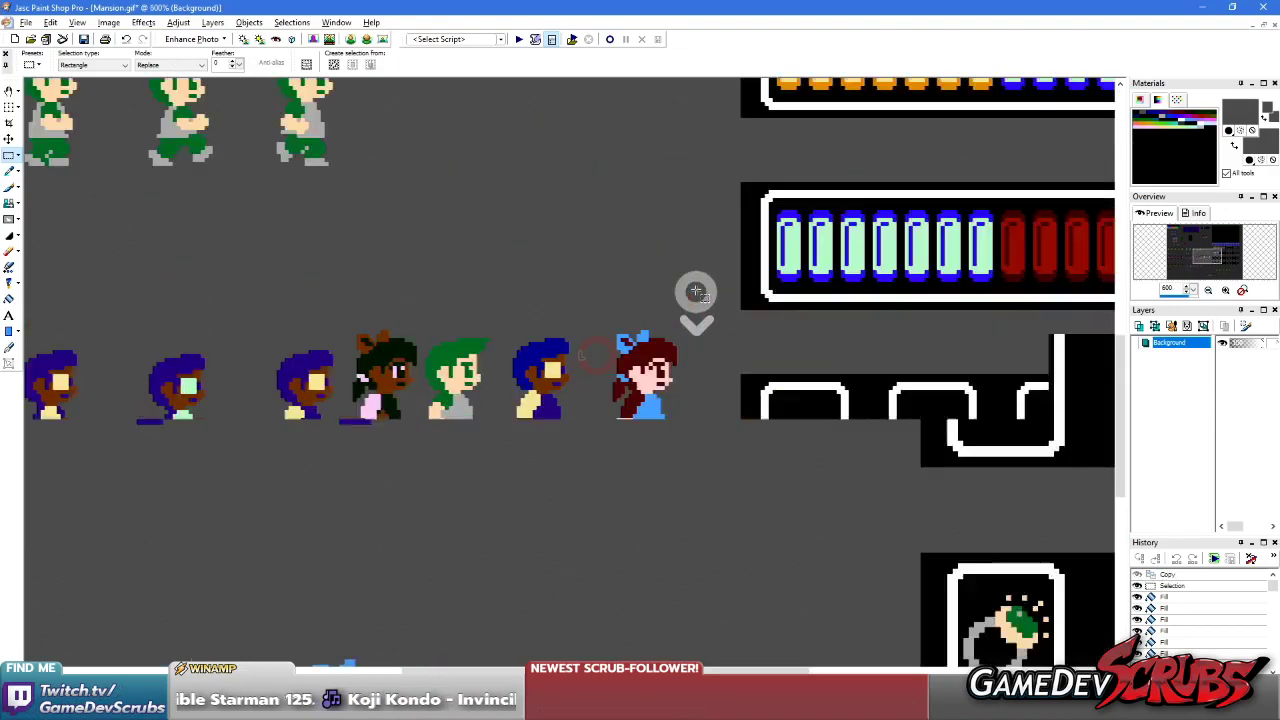
pyautogui.scroll(5, 691, 286)
pyautogui.hotkey('ctrl', 'shift', 'e')
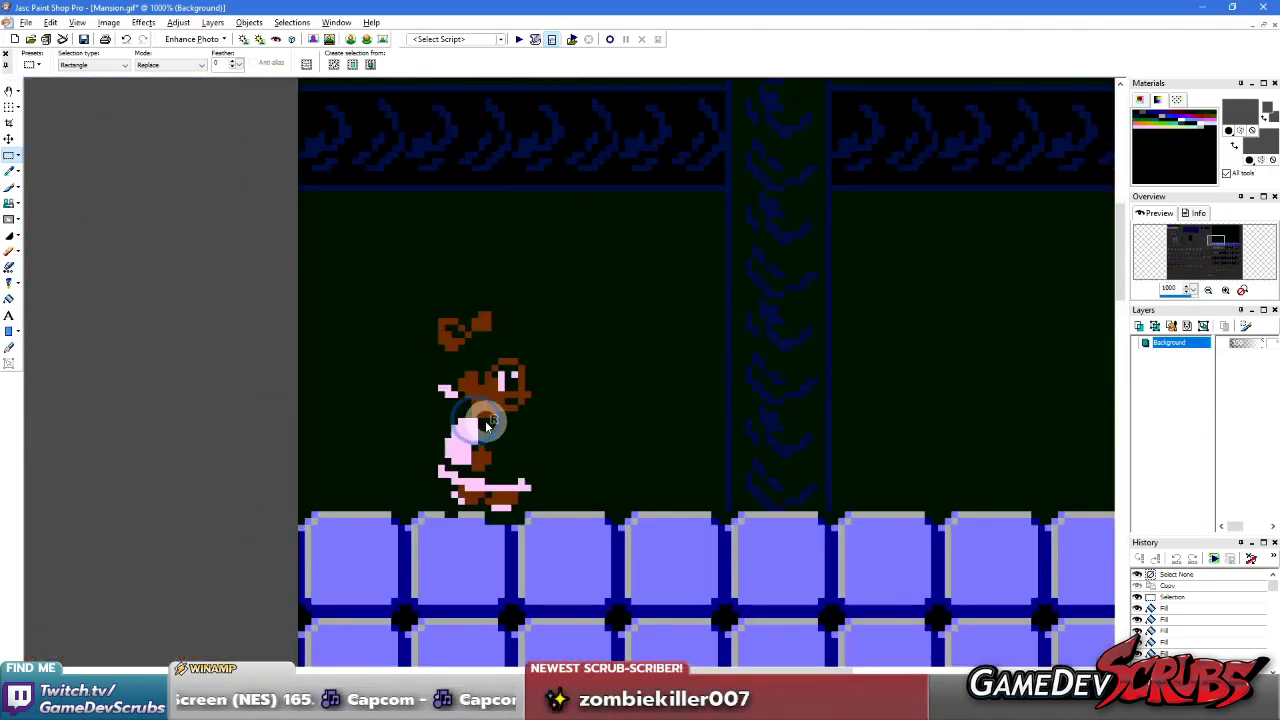
pyautogui.click(513, 405)
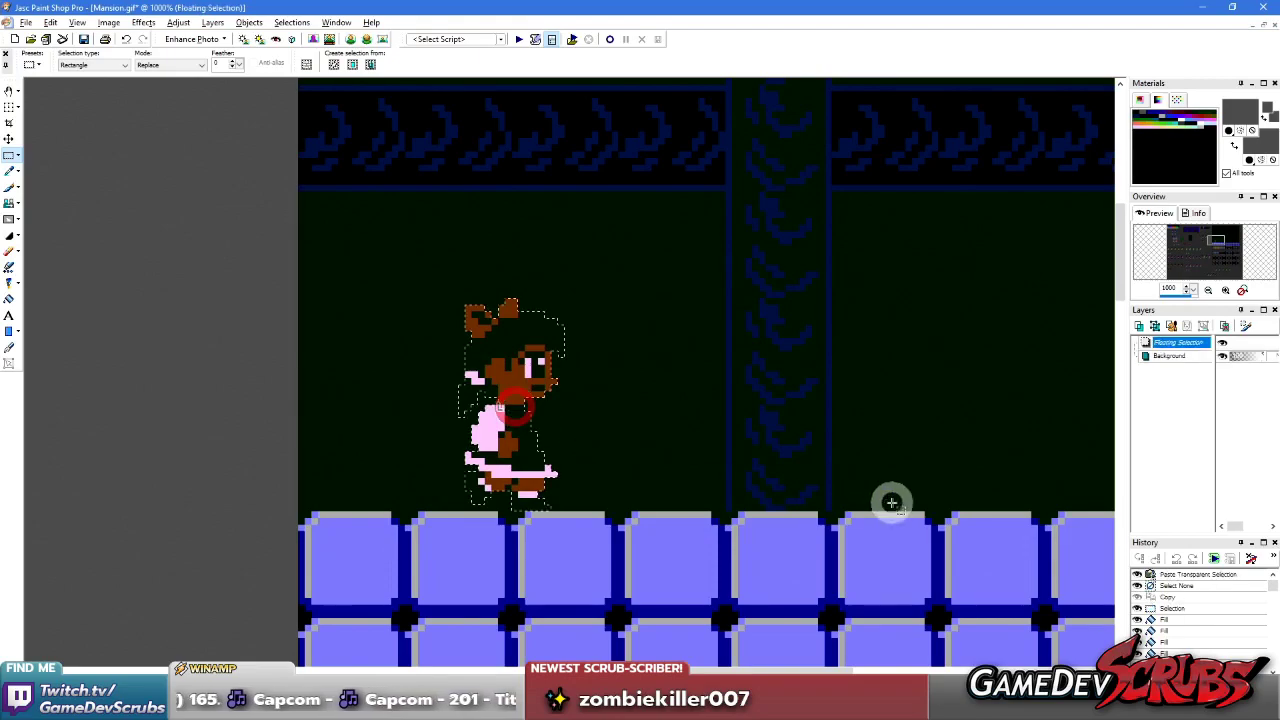
pyautogui.rightClick(695, 425)
pyautogui.moveTo(378, 270); pyautogui.dragTo(622, 506)
pyautogui.scroll(-2, 530, 387)
pyautogui.rightClick(790, 360)
# - Examine how the girl's dark hair and dress read against the dark green room background at several zoom levels
pyautogui.scroll(5, 563, 365)
pyautogui.scroll(2, 562, 362)
pyautogui.scroll(-1, 695, 437)
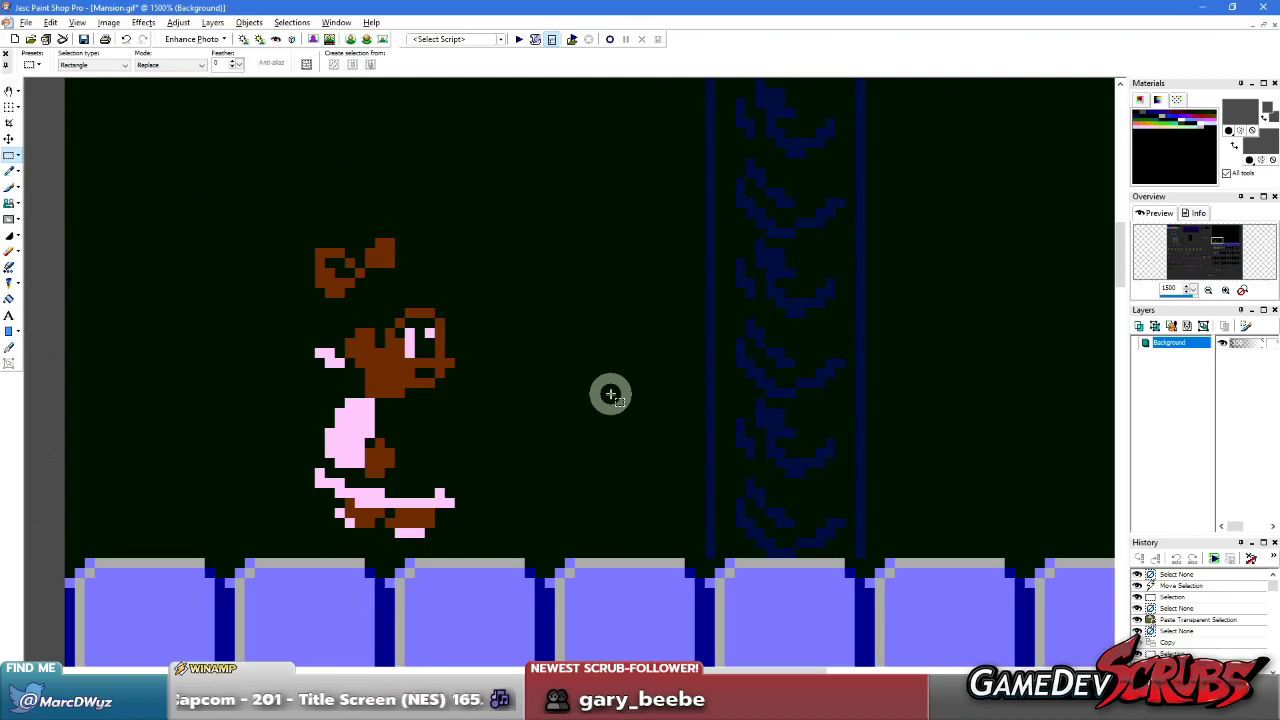
pyautogui.scroll(-3, 600, 392)
pyautogui.scroll(2, 529, 329)
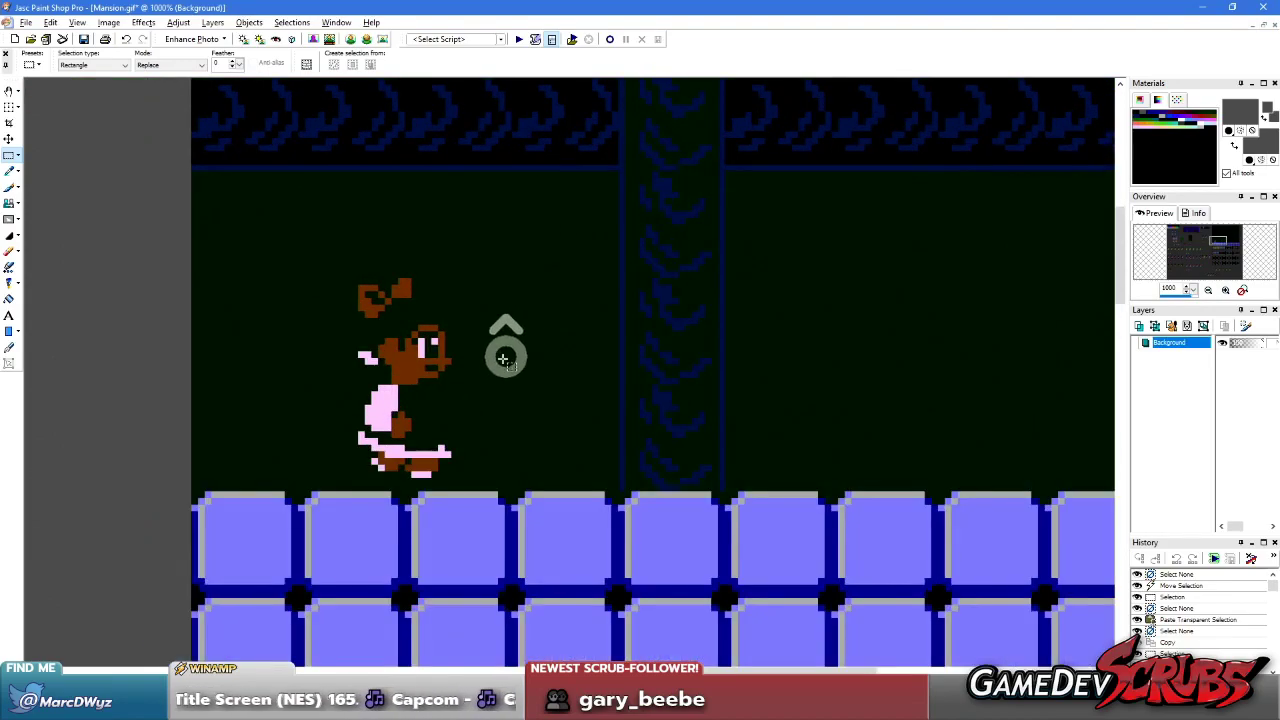
pyautogui.scroll(-4, 527, 420)
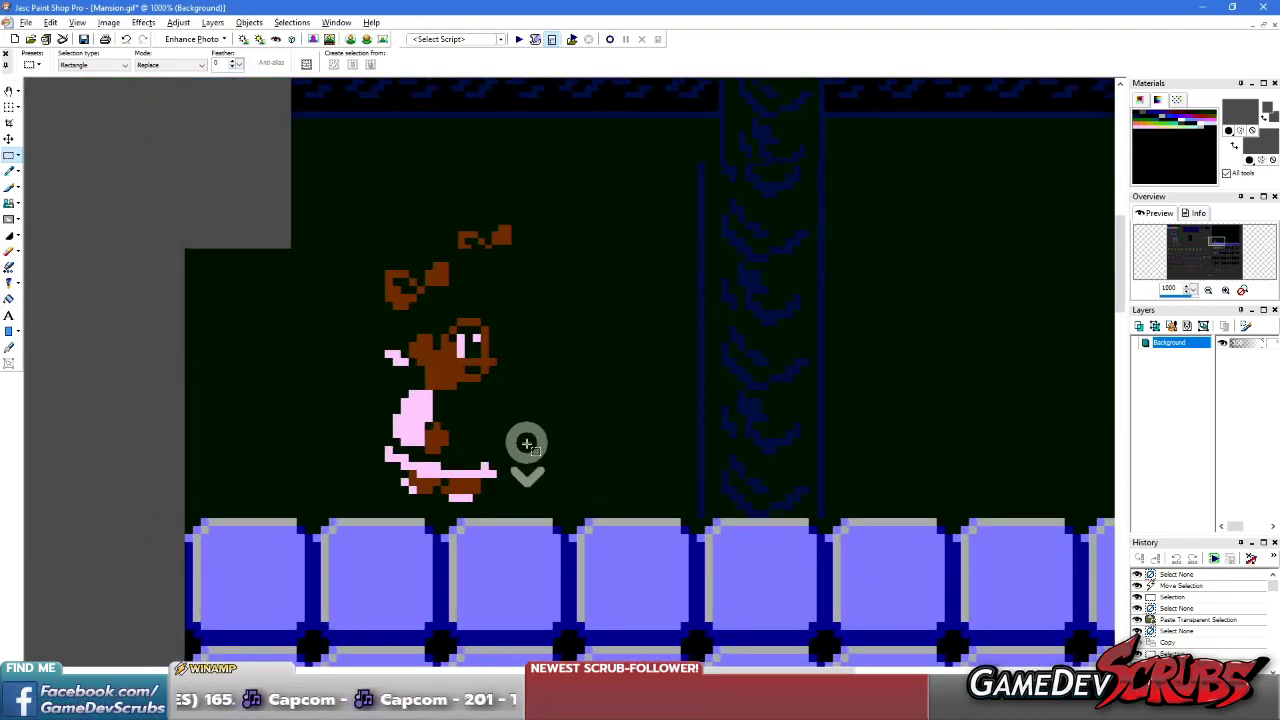
pyautogui.scroll(-3, 566, 432)
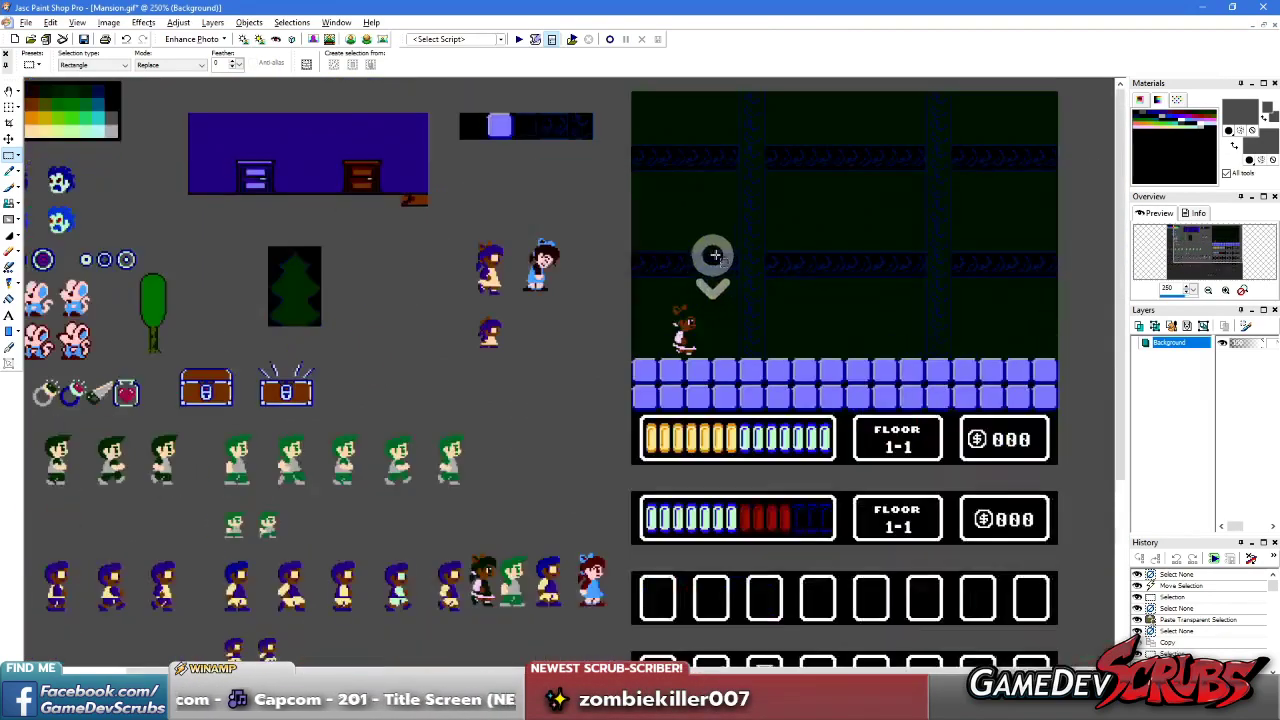
pyautogui.scroll(3, 680, 360)
# - Undo the pasted girl and the dark green fills in the room scene
pyautogui.hotkey('ctrl', 'z')
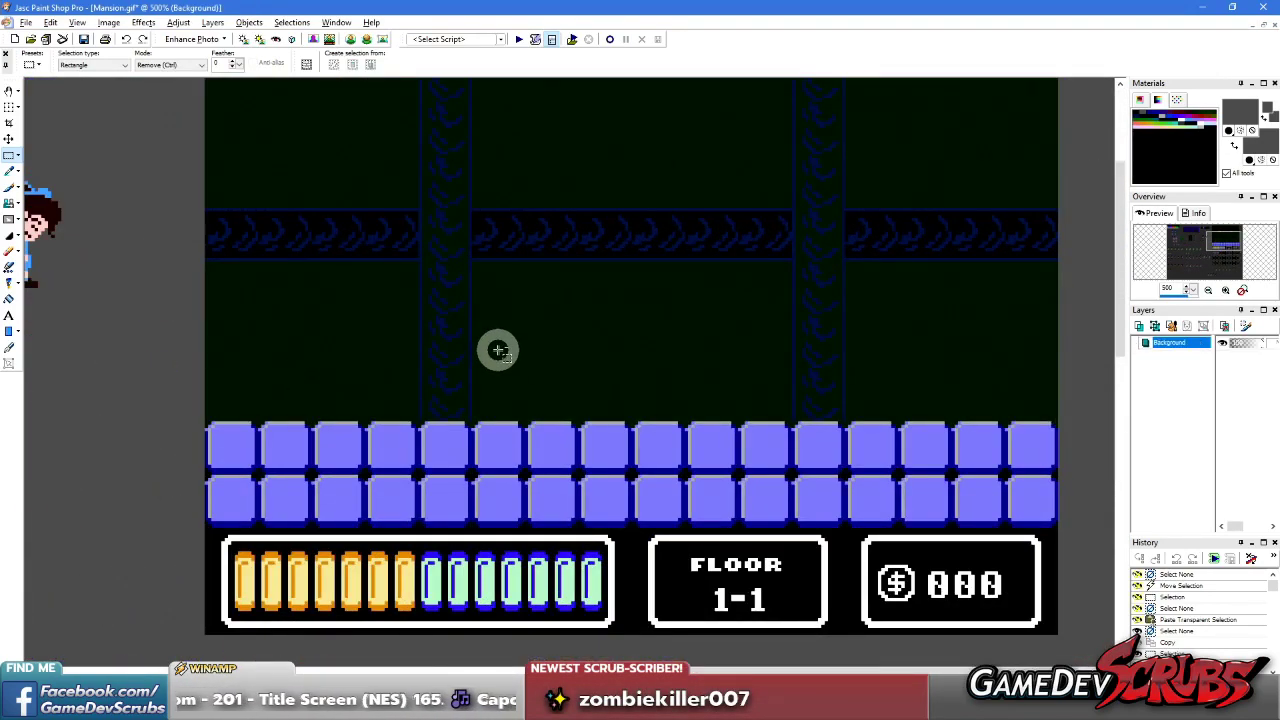
pyautogui.hotkey('ctrl', 'z')
pyautogui.hotkey('ctrl', 'z')
pyautogui.hotkey('ctrl', 'z')
pyautogui.hotkey('ctrl', 'z')
pyautogui.hotkey('ctrl', 'z')
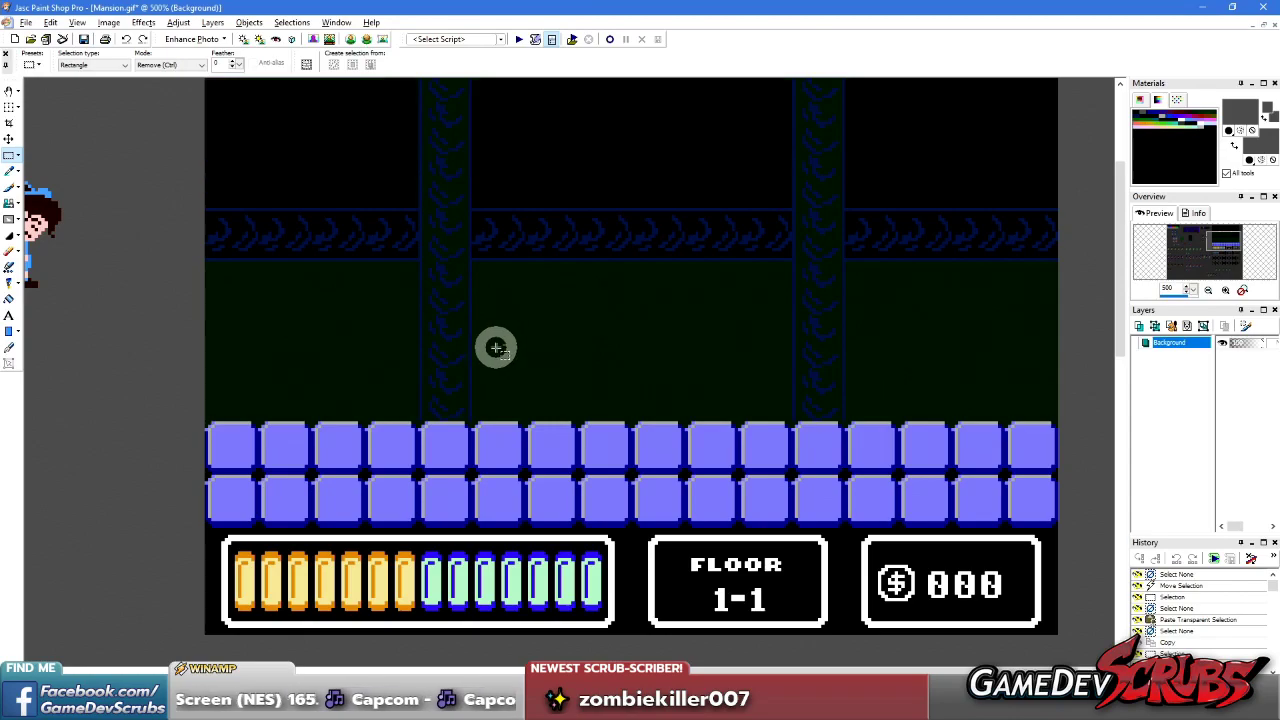
pyautogui.scroll(4, 501, 342)
# - Paste the black-dress girl transparently into the black room scene and move her down onto the floor tiles
pyautogui.hotkey('ctrl', 'shift', 'e')
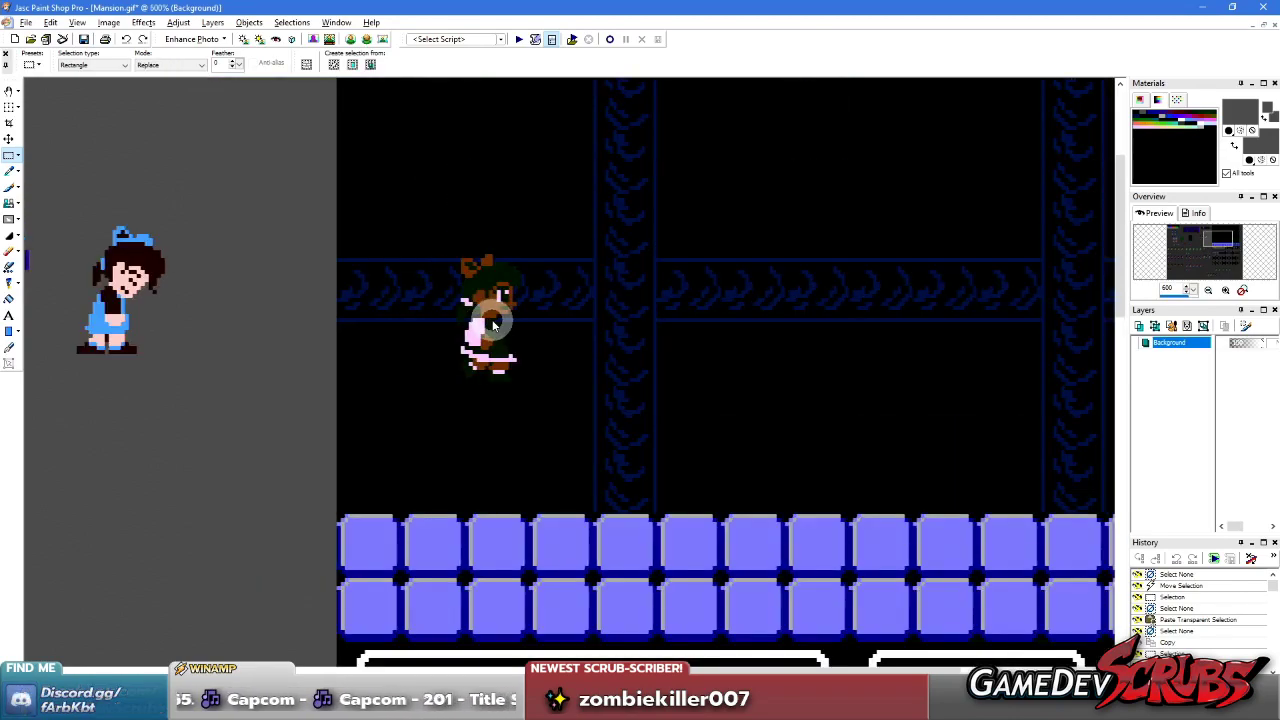
pyautogui.click(475, 432)
pyautogui.scroll(-1, 513, 418)
pyautogui.moveTo(476, 340); pyautogui.dragTo(478, 372)
pyautogui.rightClick(636, 381)
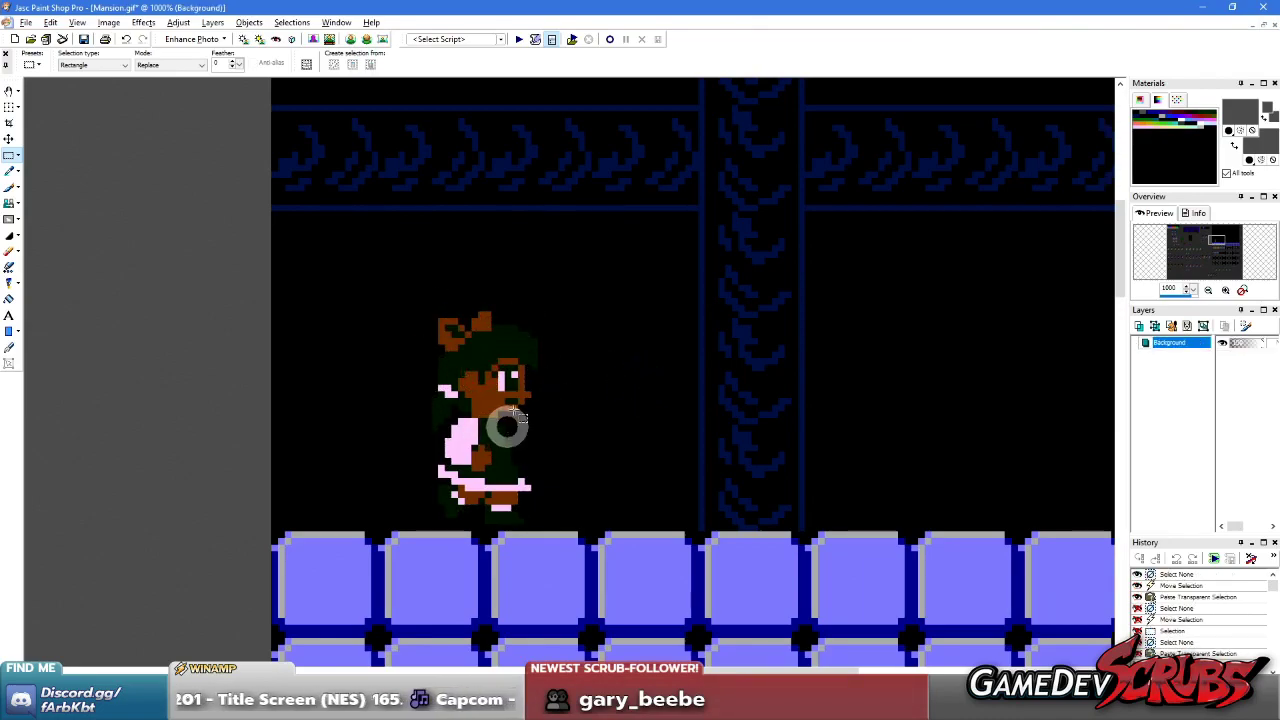
# - Reselect the pasted girl in the room scene and delete her
pyautogui.hotkey('ctrl', 'shift', 'e')
pyautogui.click(478, 351)
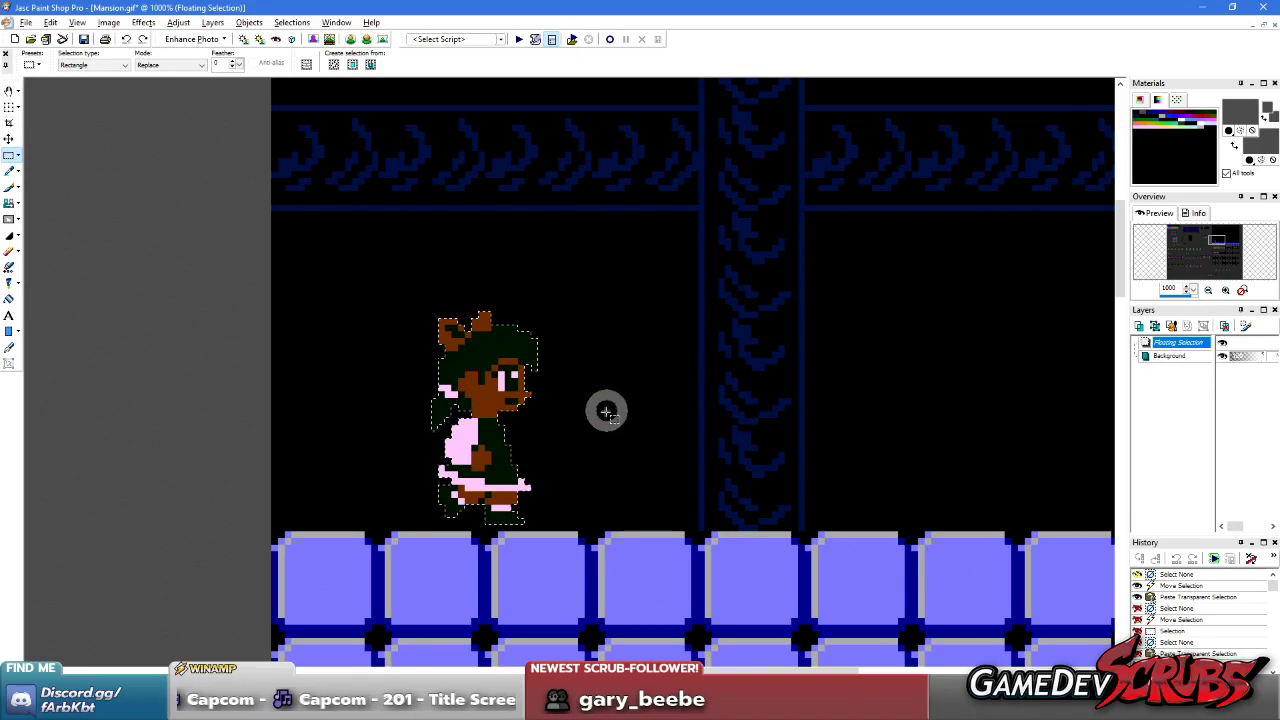
pyautogui.press('Delete')
# - Copy the four lined-up characters and paste them transparently onto the floor of the black room scene for comparison
pyautogui.scroll(-5, 477, 437)
pyautogui.scroll(2, 512, 455)
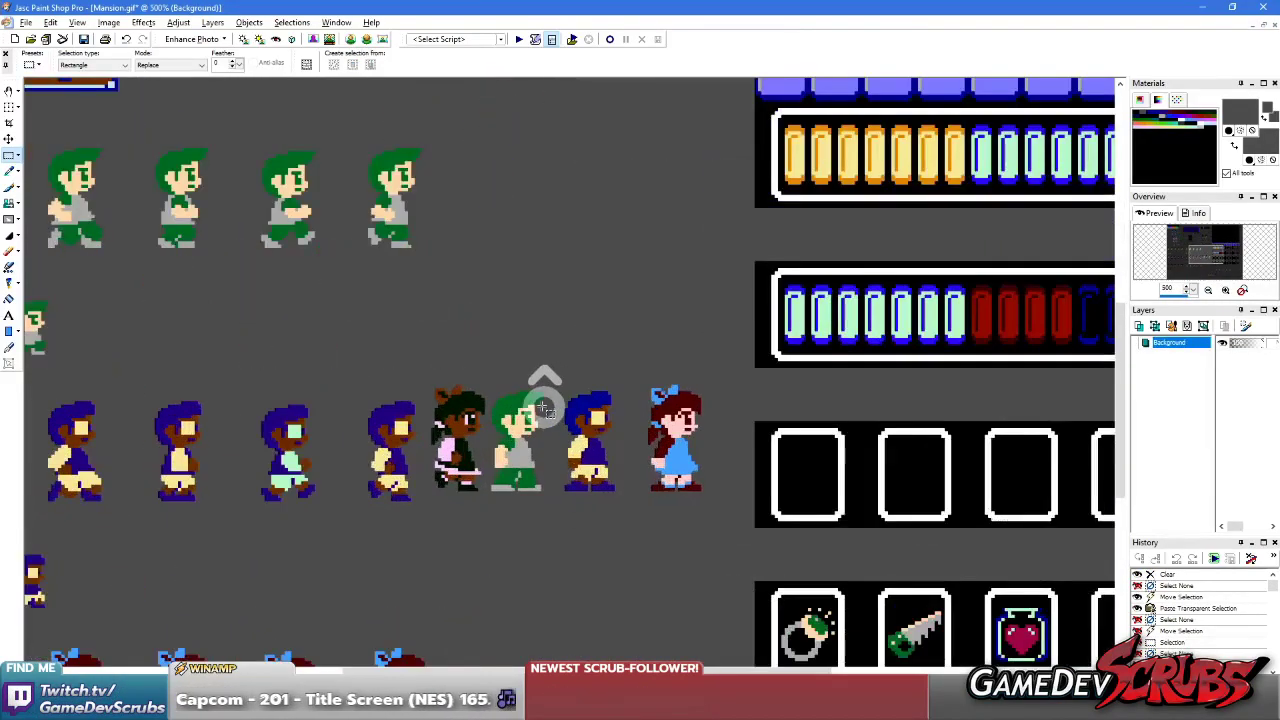
pyautogui.moveTo(420, 363); pyautogui.dragTo(712, 515)
pyautogui.hotkey('ctrl', 'c')
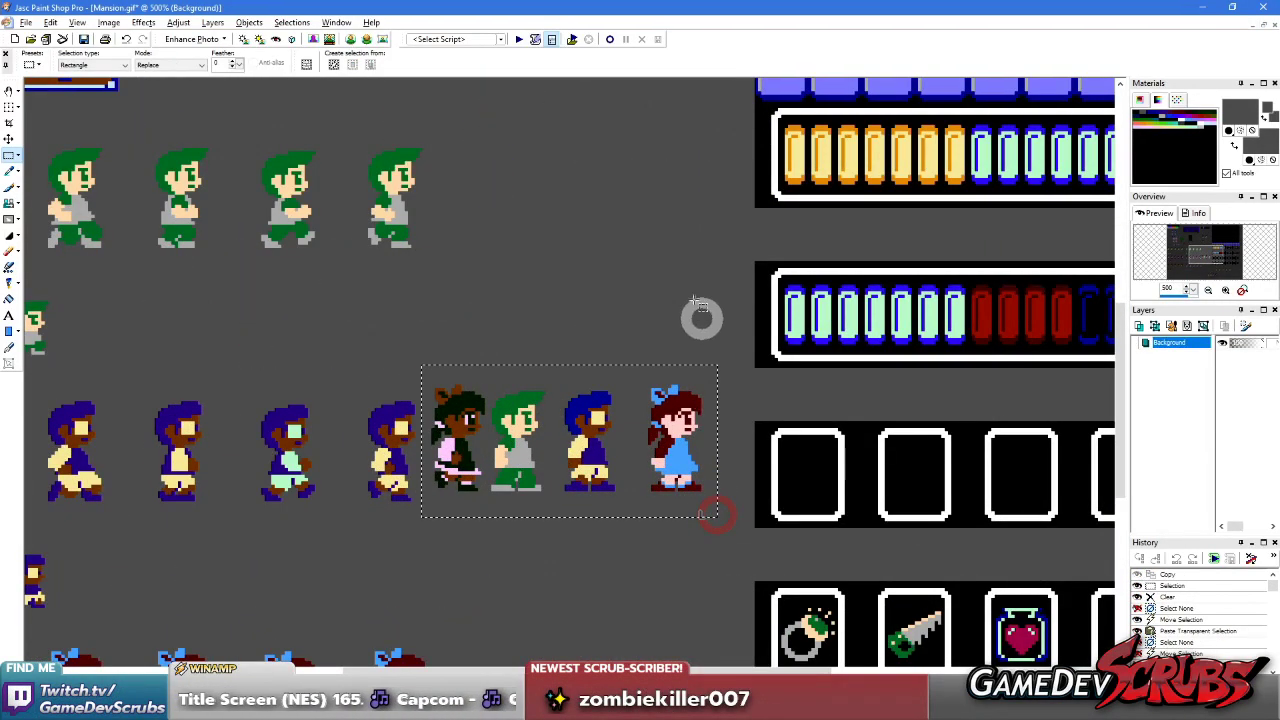
pyautogui.scroll(-2, 700, 314)
pyautogui.scroll(4, 591, 429)
pyautogui.hotkey('ctrl', 'shift', 'e')
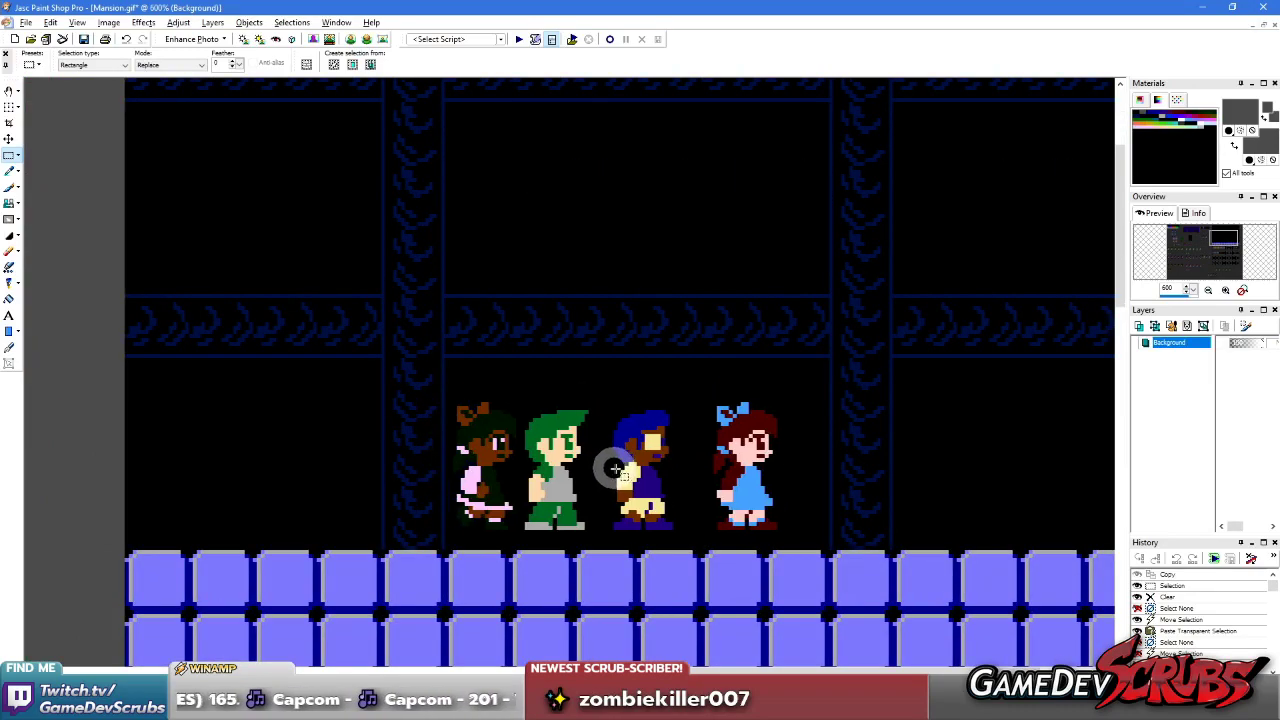
pyautogui.click(630, 487)
pyautogui.rightClick(606, 331)
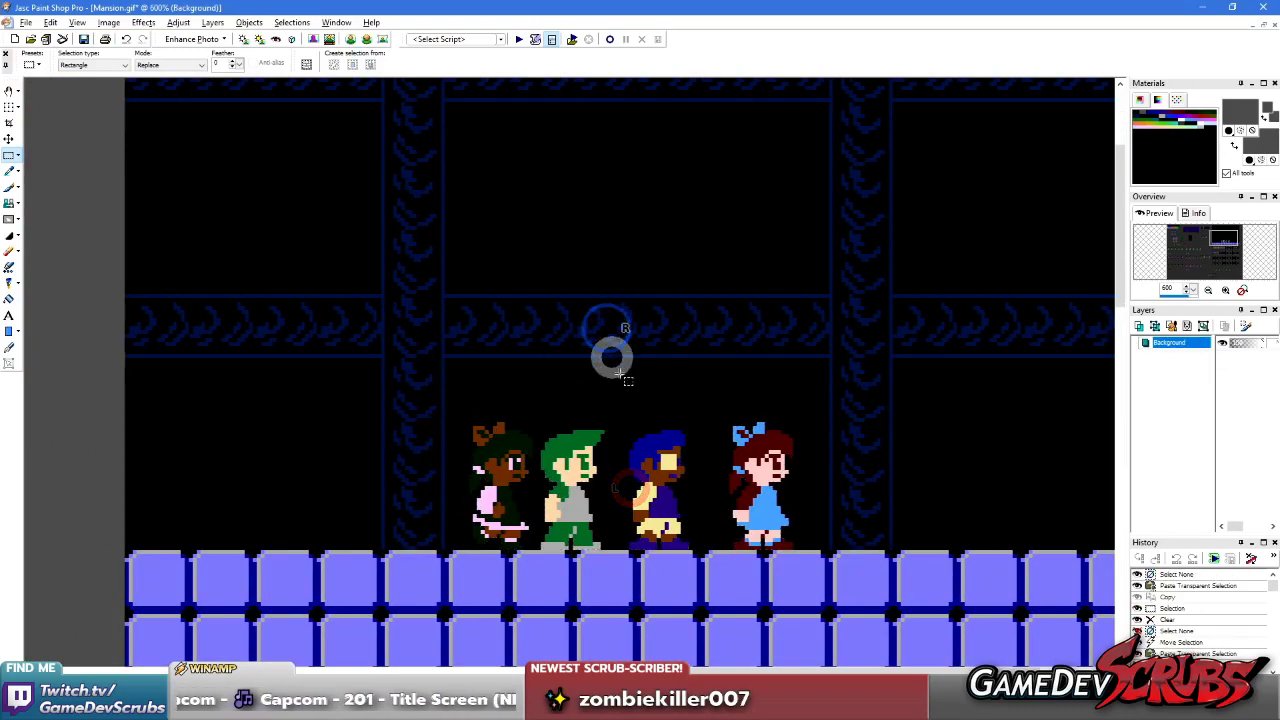
pyautogui.scroll(3, 531, 366)
pyautogui.scroll(-3, 690, 466)
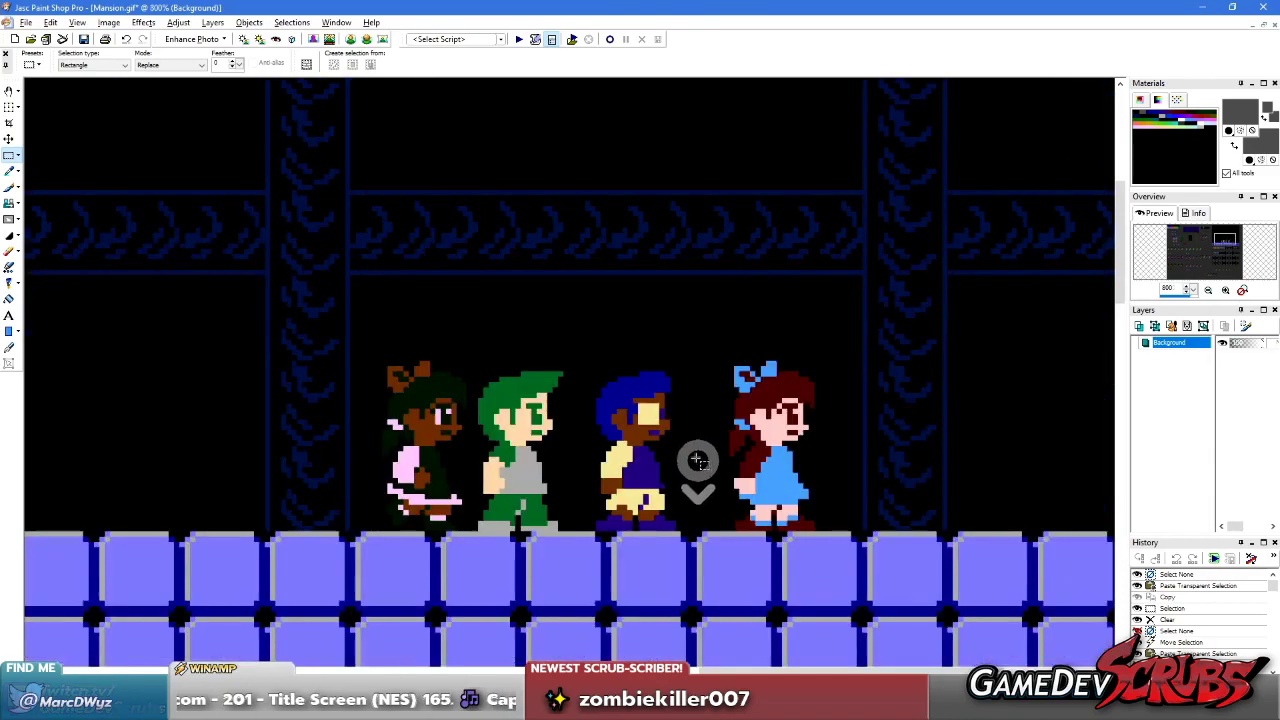
# - Restore the floating selection of the four pasted characters and delete them from the room scene
pyautogui.hotkey('ctrl', 'z')
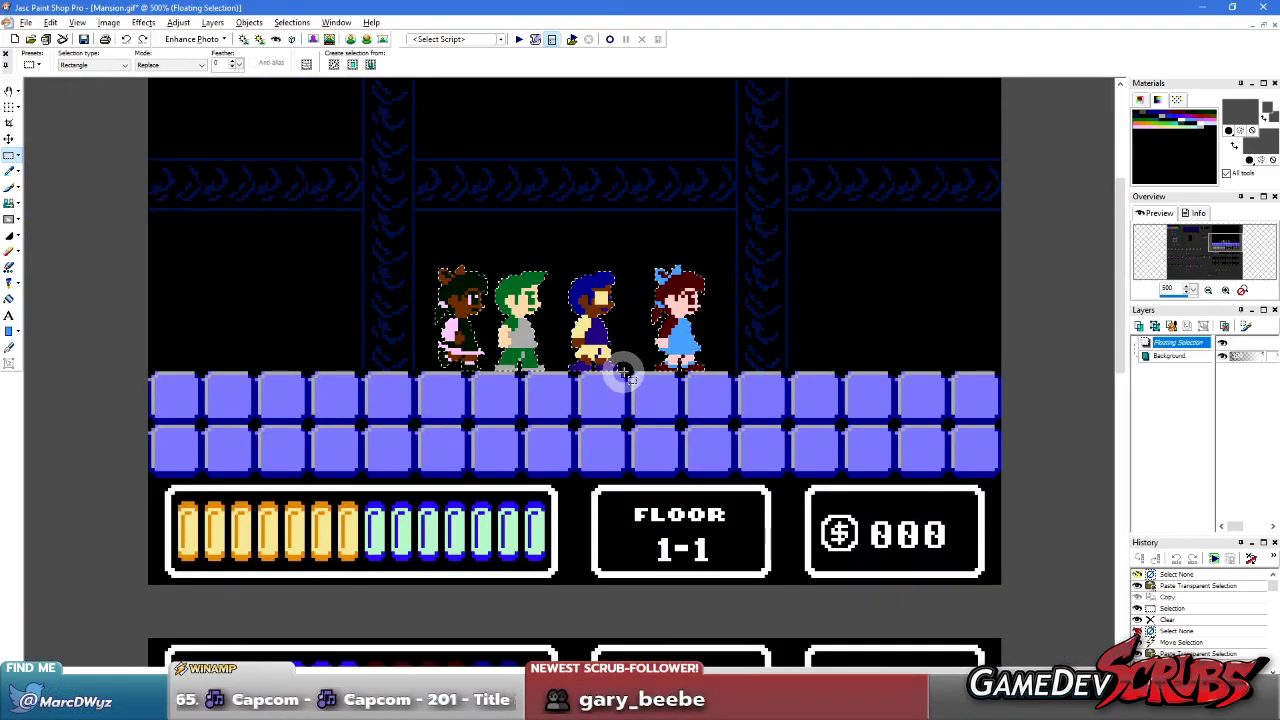
pyautogui.press('Delete')
pyautogui.scroll(-2, 380, 437)
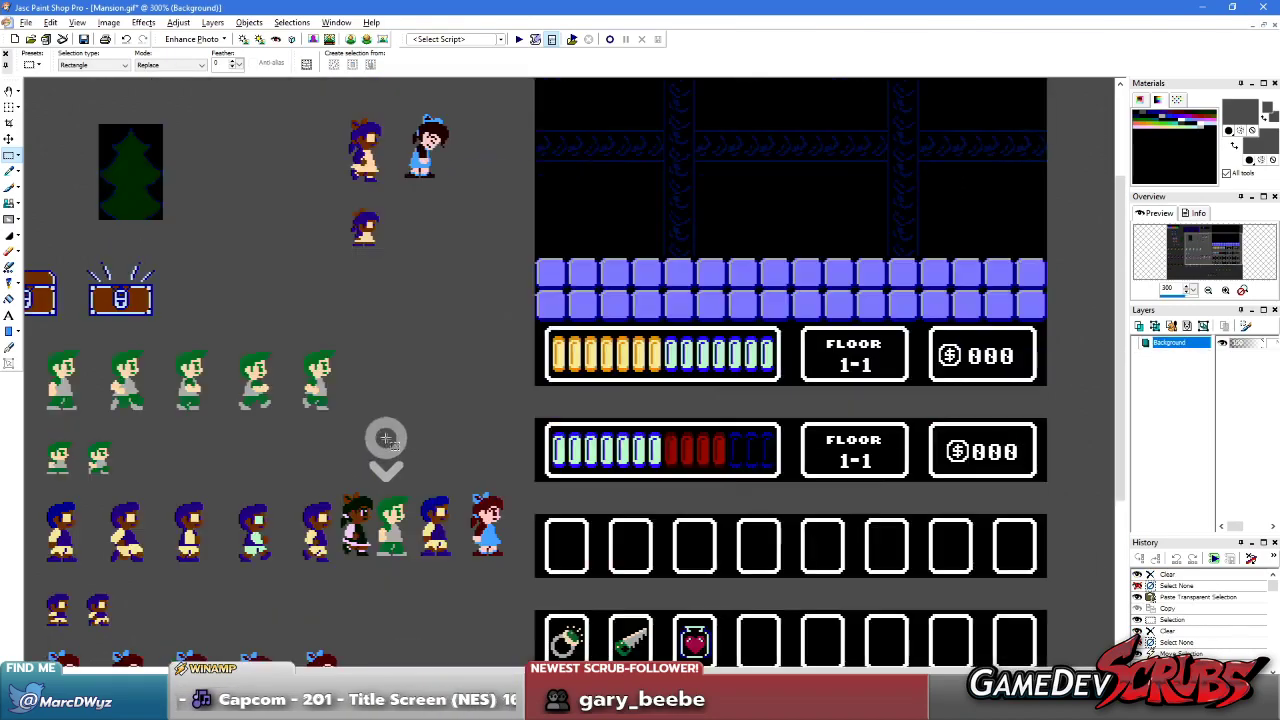
# - Copy the green-haired boy from the comparison row and paste him transparently onto the room scene's floor
pyautogui.scroll(2, 491, 434)
pyautogui.scroll(2, 546, 371)
pyautogui.moveTo(500, 410); pyautogui.dragTo(600, 606)
pyautogui.scroll(-2, 649, 314)
pyautogui.scroll(4, 655, 293)
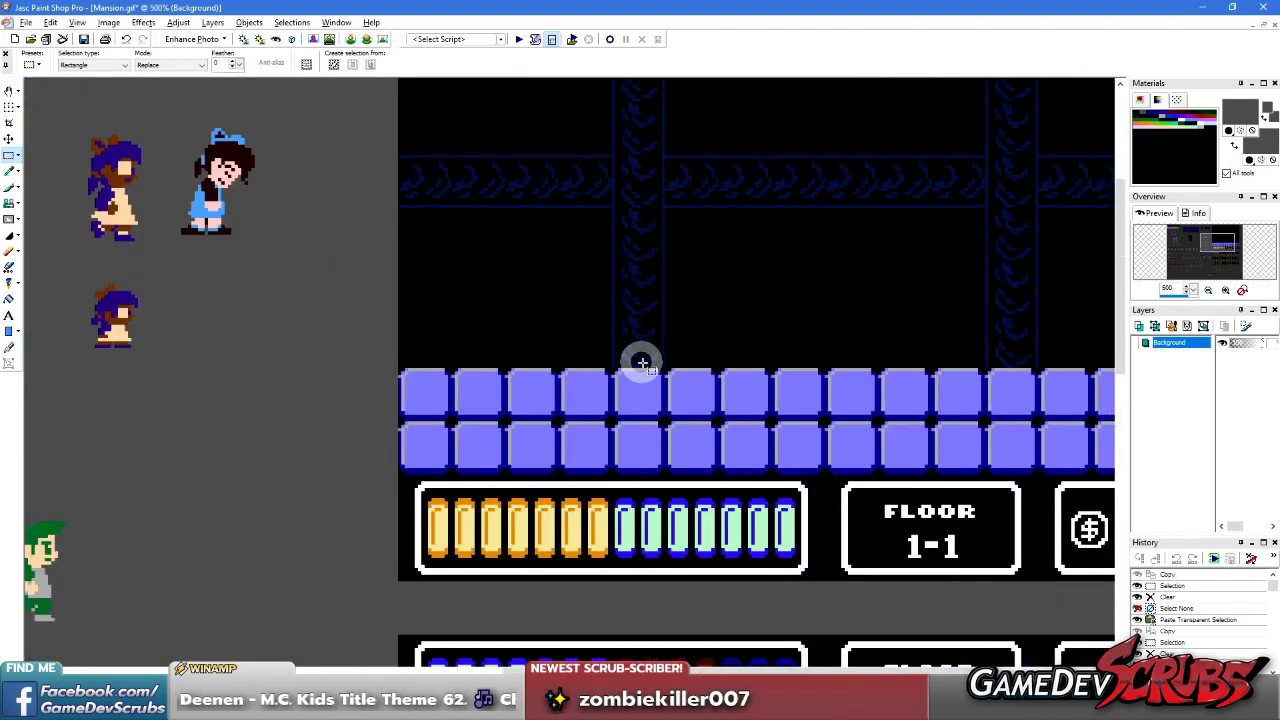
pyautogui.hotkey('ctrl', 'shift', 'e')
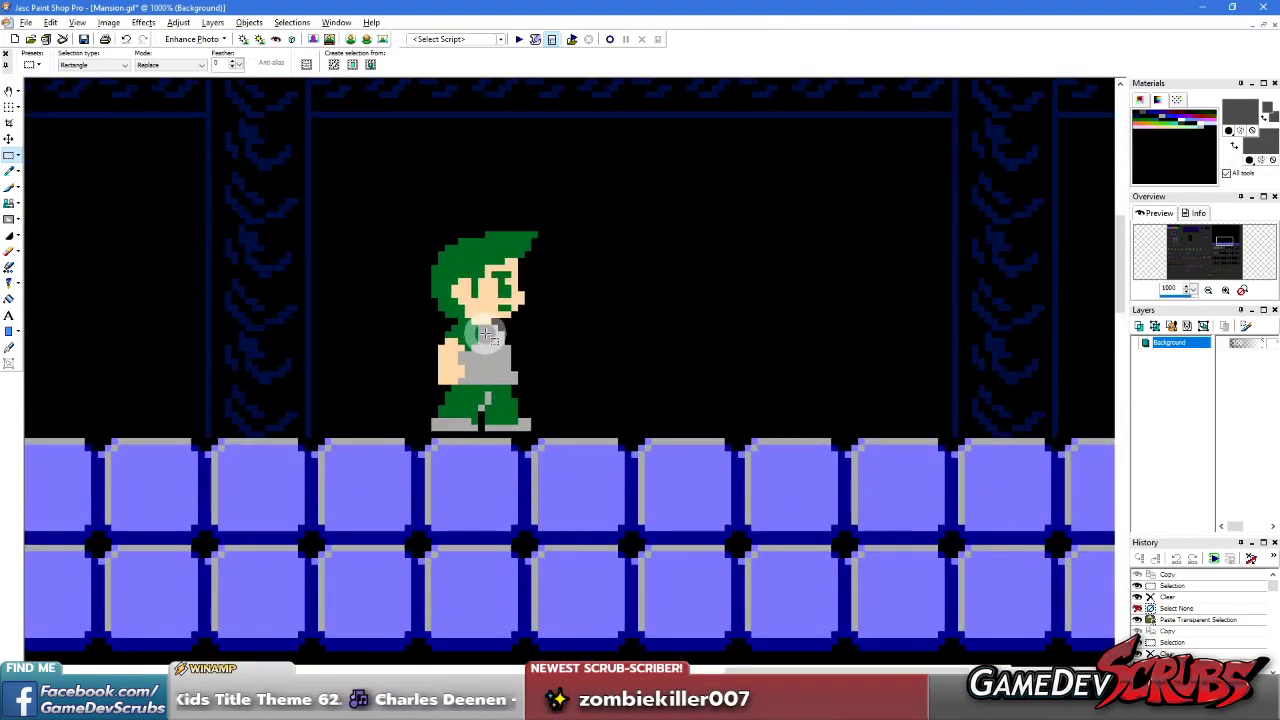
pyautogui.click(447, 339)
pyautogui.hotkey('ctrl', 'd')
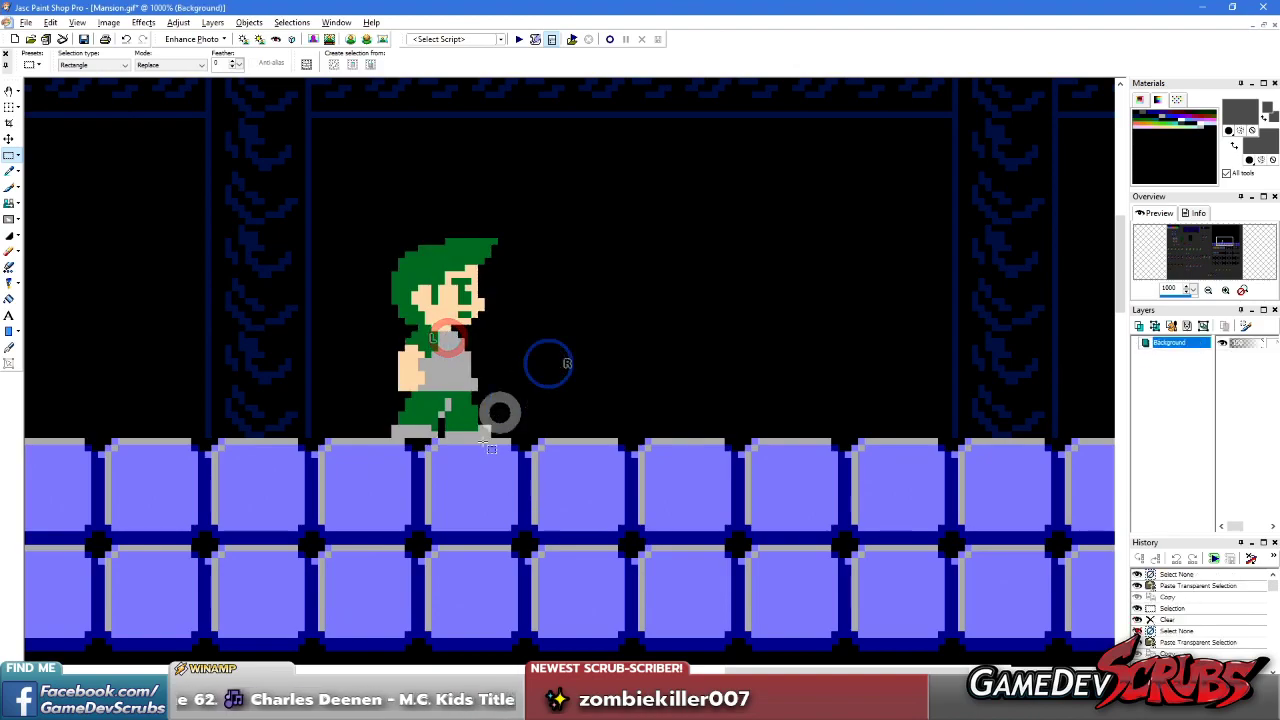
# - Copy the blue-haired boy from the comparison row and paste him beside the green-haired boy on the room floor
pyautogui.scroll(-4, 512, 360)
pyautogui.scroll(4, 491, 451)
pyautogui.moveTo(318, 304); pyautogui.dragTo(471, 544)
pyautogui.hotkey('ctrl', 'c')
pyautogui.scroll(-4, 671, 277)
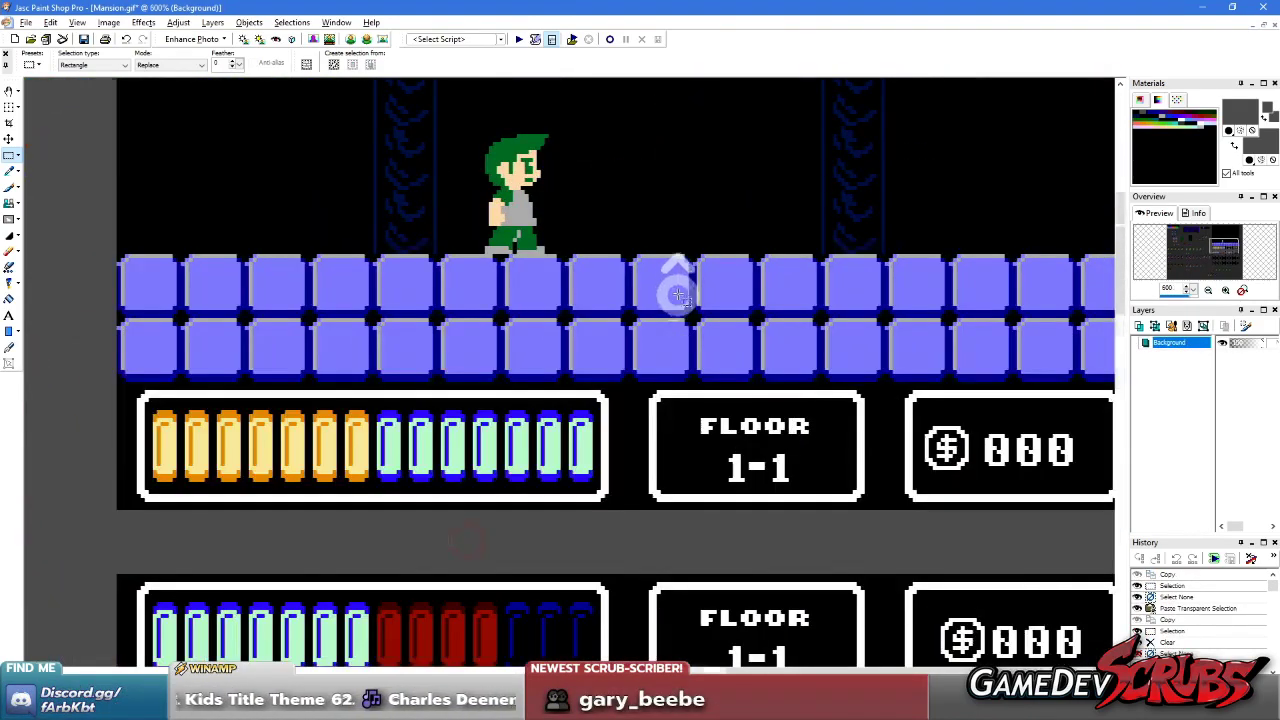
pyautogui.scroll(5, 523, 329)
pyautogui.hotkey('ctrl', 'shift', 'e')
pyautogui.click(583, 305)
# - Sample the green-haired boy's peach skin as the foreground colour and his green hair as the background colour for Flood Fill
pyautogui.press('f')
pyautogui.scroll(1, 583, 308)
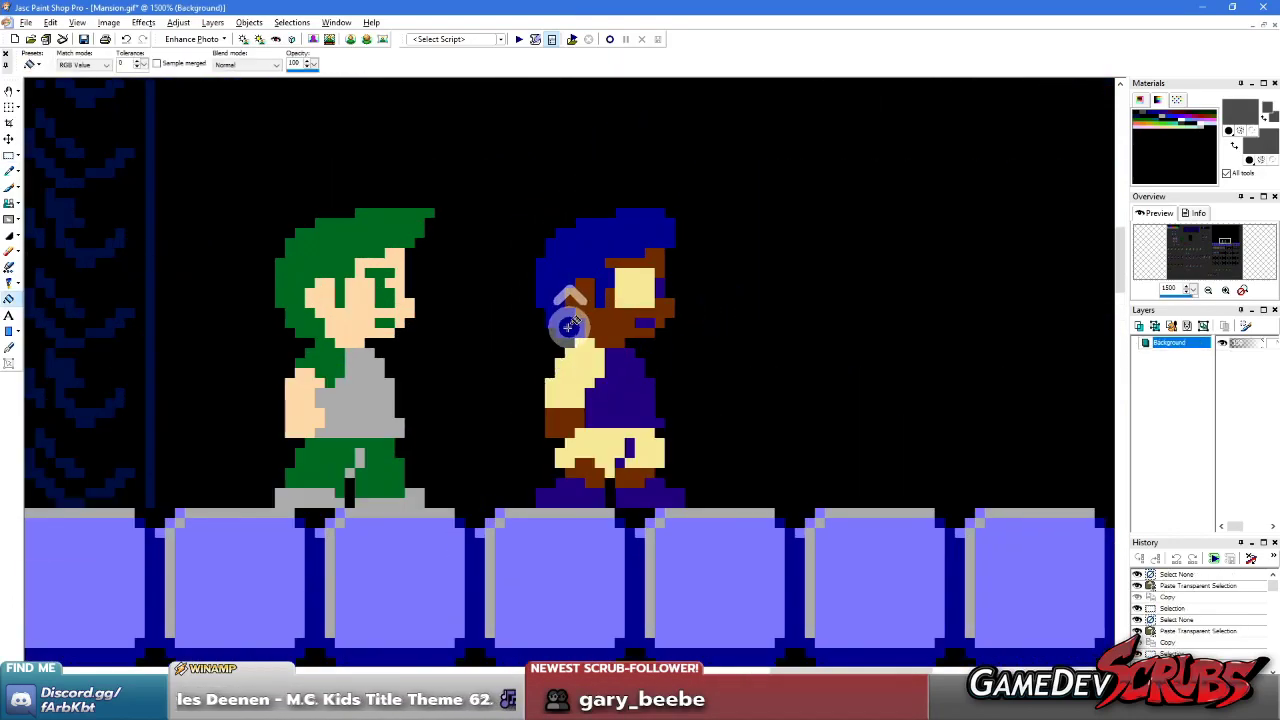
pyautogui.keyDown('ctrl'); pyautogui.click(352, 313); pyautogui.keyUp('ctrl')
pyautogui.rightClick(350, 248)
# - Try filling the blue-haired boy's brown face with the sampled peach, then undo it
pyautogui.click(655, 308)
pyautogui.click(611, 315)
pyautogui.click(630, 262)
pyautogui.click(612, 318)
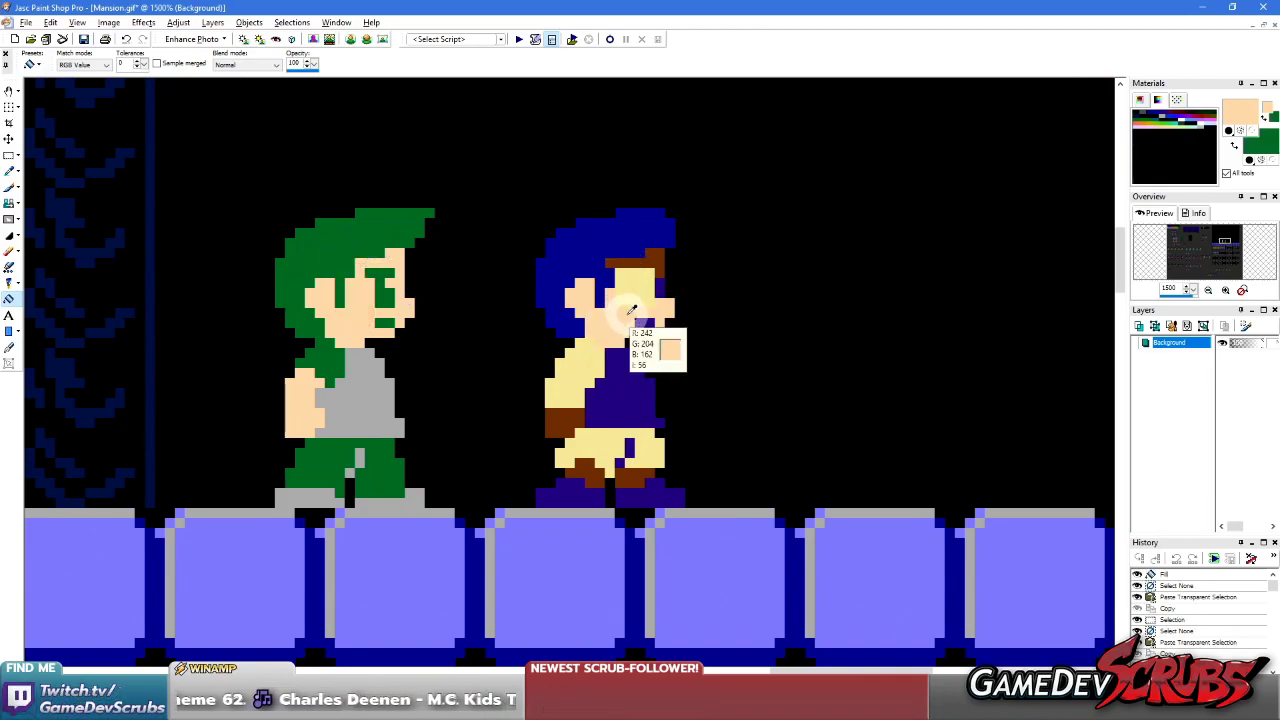
pyautogui.hotkey('ctrl', 'z')
pyautogui.hotkey('ctrl', 'z')
# - Fill the blue-haired boy's yellow eye patch, sleeve and shorts with the sampled peach
pyautogui.scroll(1, 614, 312)
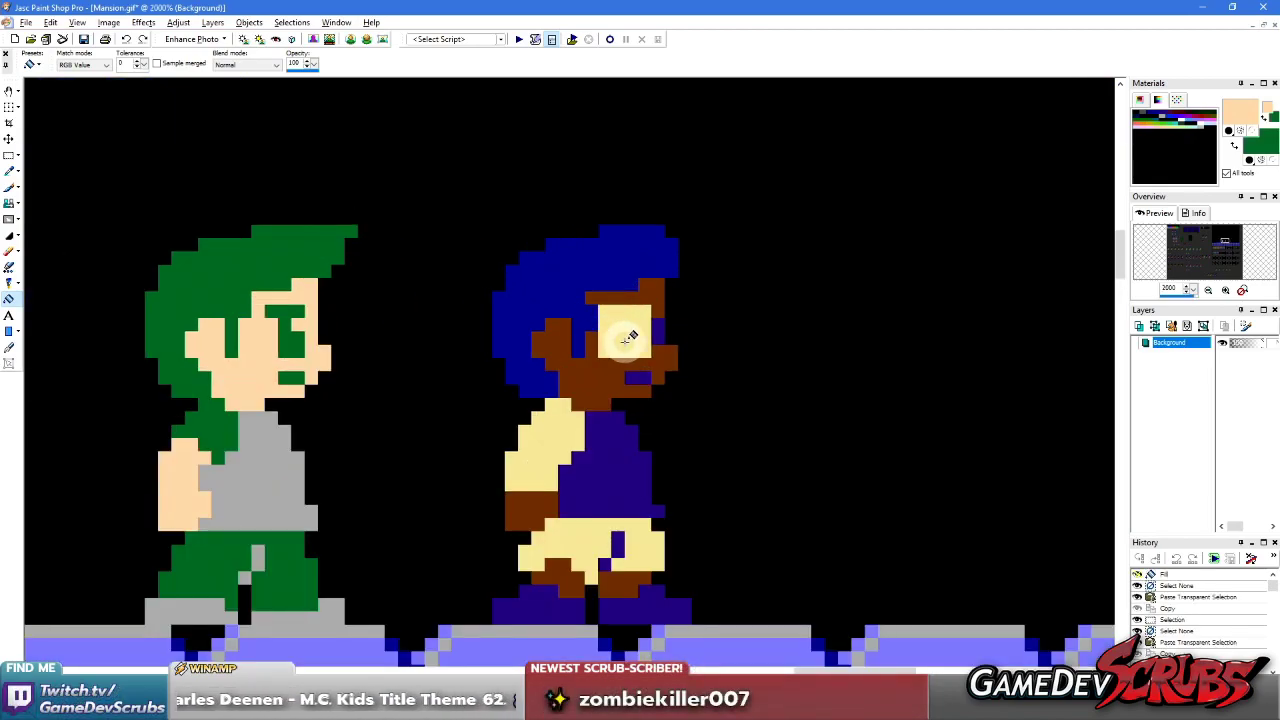
pyautogui.click(628, 328)
pyautogui.click(548, 430)
pyautogui.click(572, 531)
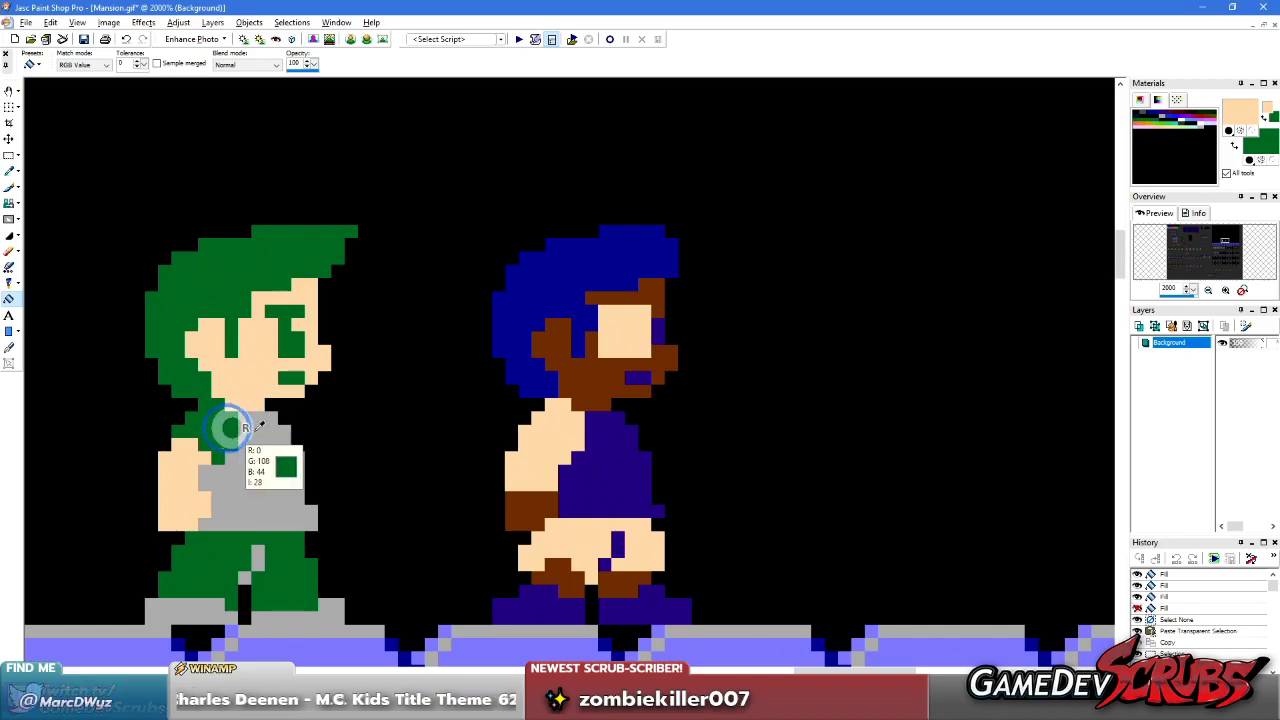
# - Fill the blue-haired boy's brown hand, face, brow and legs with the sampled green
pyautogui.rightClick(535, 510)
pyautogui.rightClick(596, 372)
pyautogui.rightClick(636, 298)
pyautogui.rightClick(562, 574)
pyautogui.rightClick(626, 580)
# - Fill the blue-haired boy's shirt, hair, eye, mouth, shoes and shorts detail with the grey of the other boy's shirt
pyautogui.keyDown('ctrl'); pyautogui.click(271, 494); pyautogui.keyUp('ctrl')
pyautogui.click(600, 482)
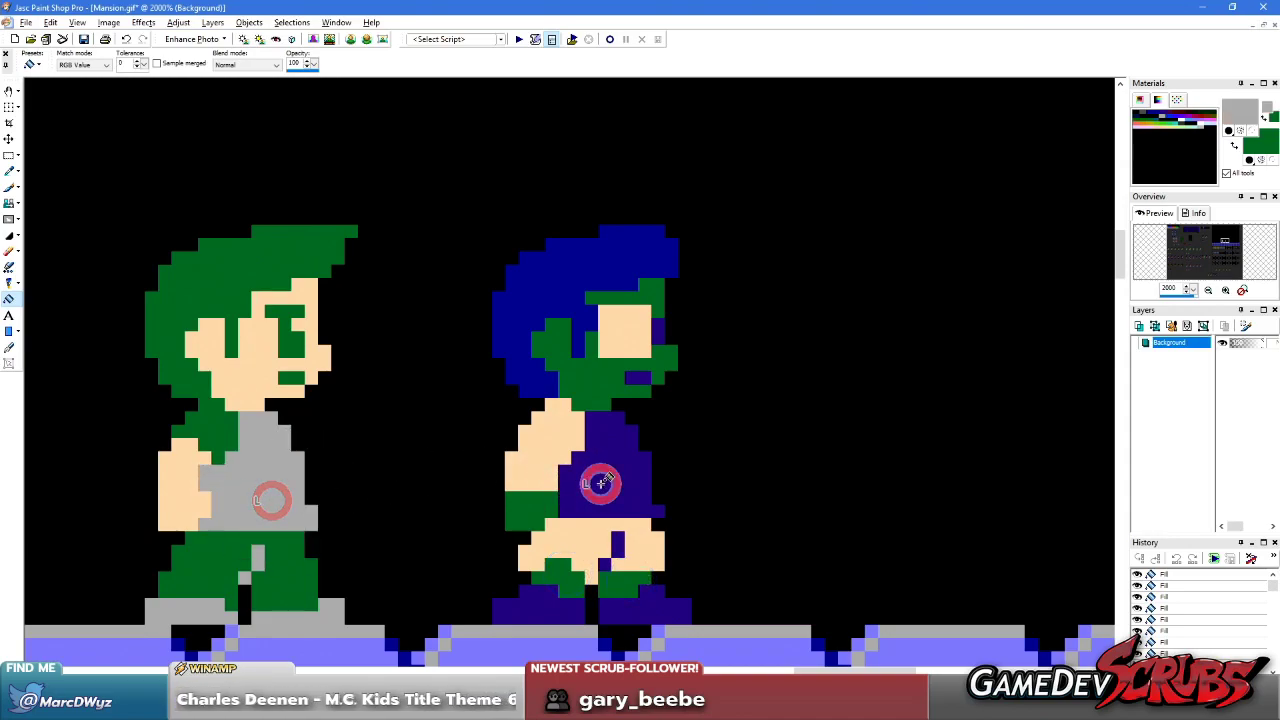
pyautogui.click(536, 300)
pyautogui.click(660, 330)
pyautogui.rightClick(637, 376)
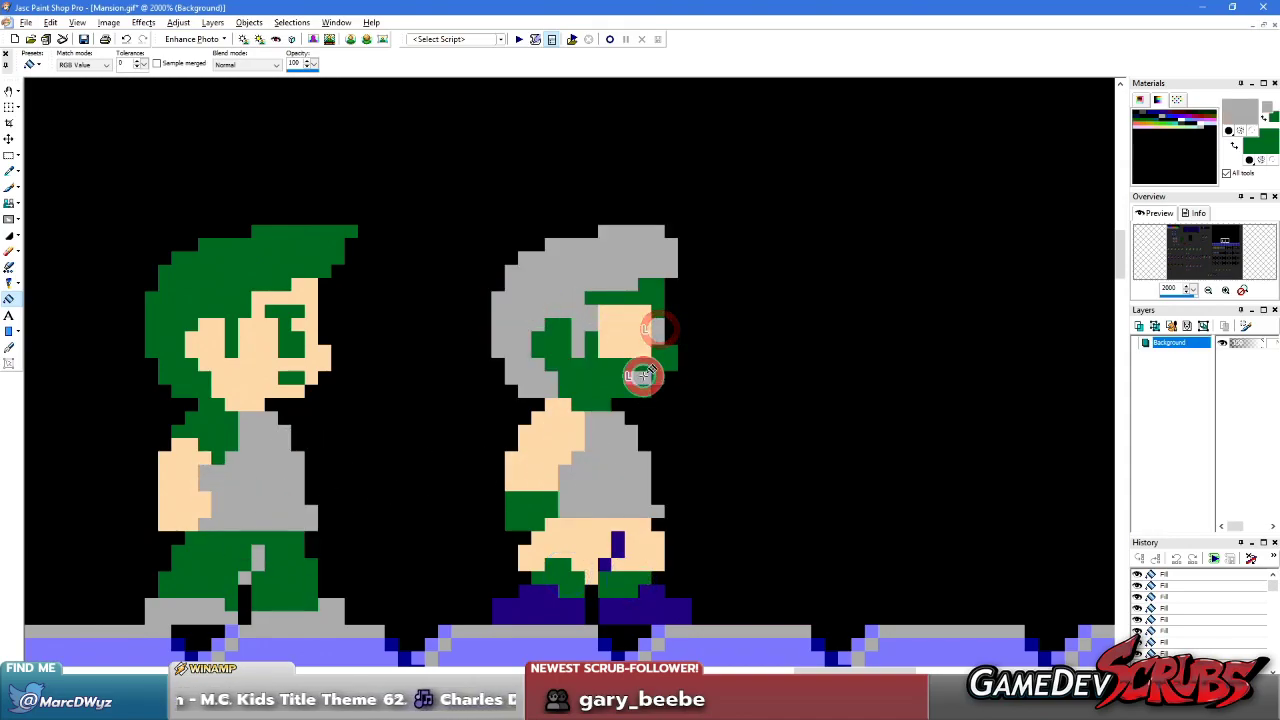
pyautogui.click(552, 600)
pyautogui.click(643, 603)
pyautogui.click(615, 545)
pyautogui.scroll(-2, 619, 364)
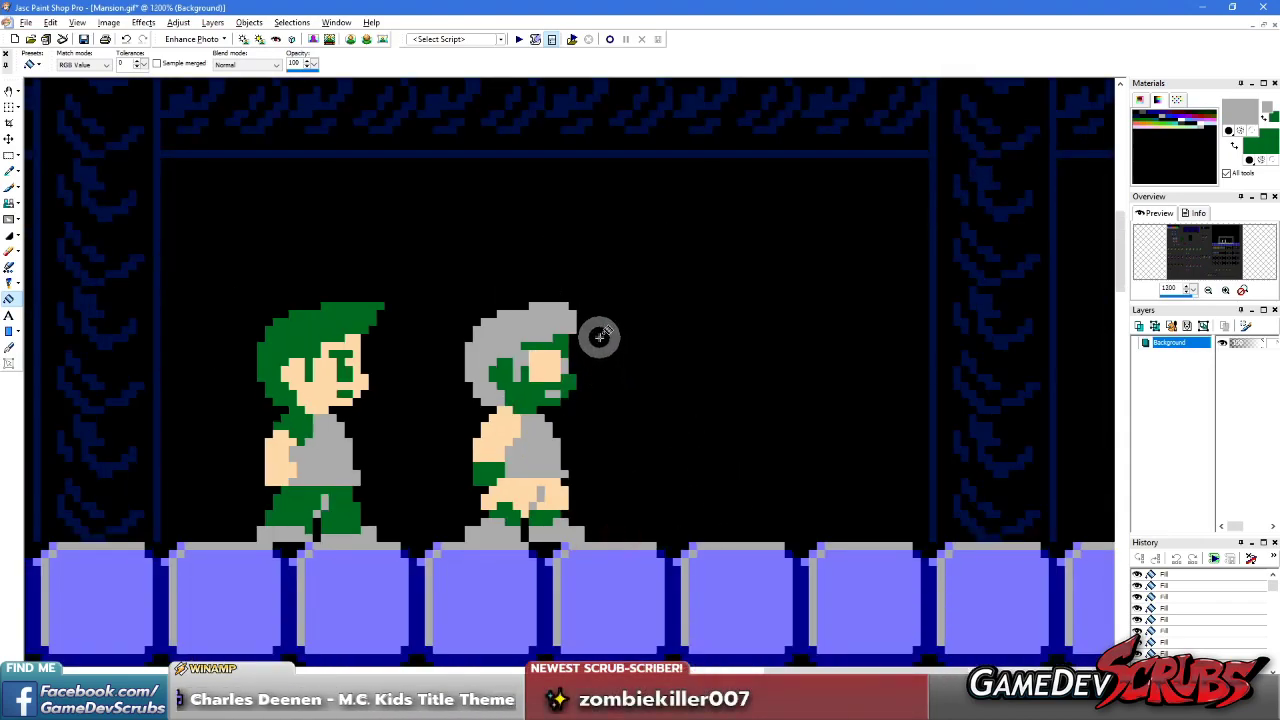
# - Sample the room's black background, then select the area around both recoloured boys, clear it to black and deselect
pyautogui.press('e')
pyautogui.click(675, 326)
pyautogui.press('s')
pyautogui.moveTo(217, 263); pyautogui.dragTo(632, 541)
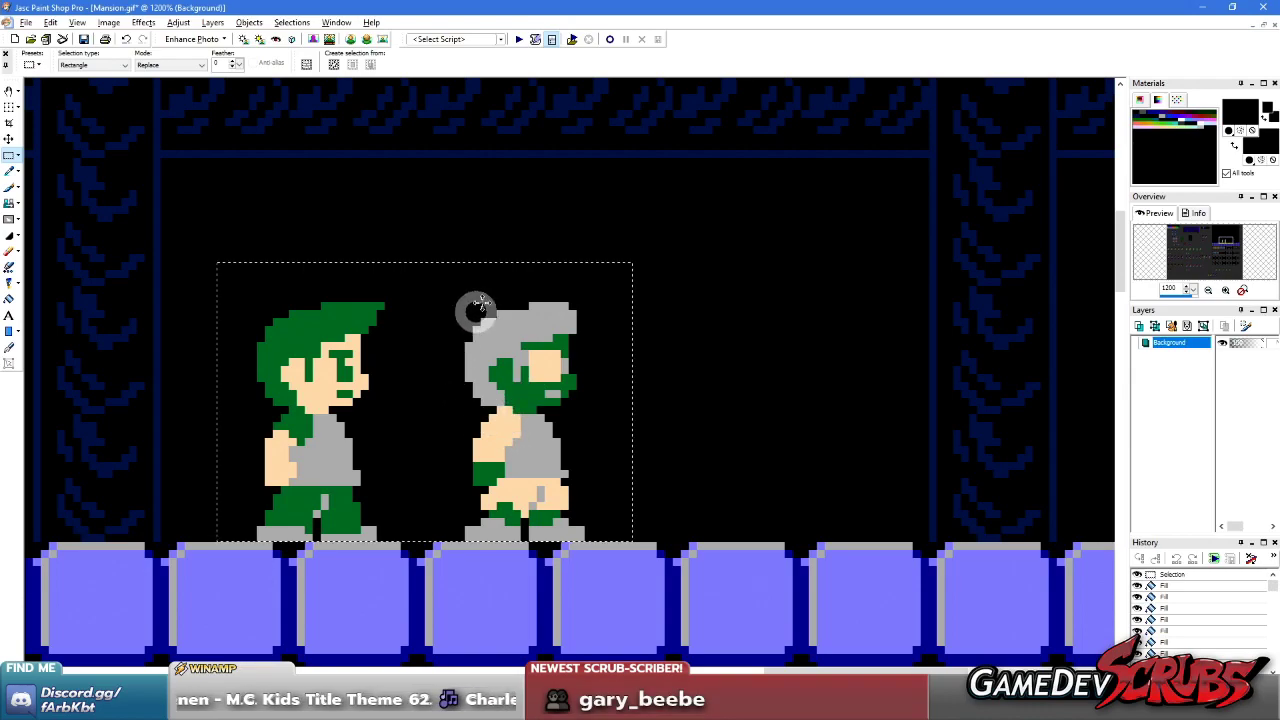
pyautogui.scroll(-1, 491, 354)
pyautogui.hscroll(-3, 585, 404)
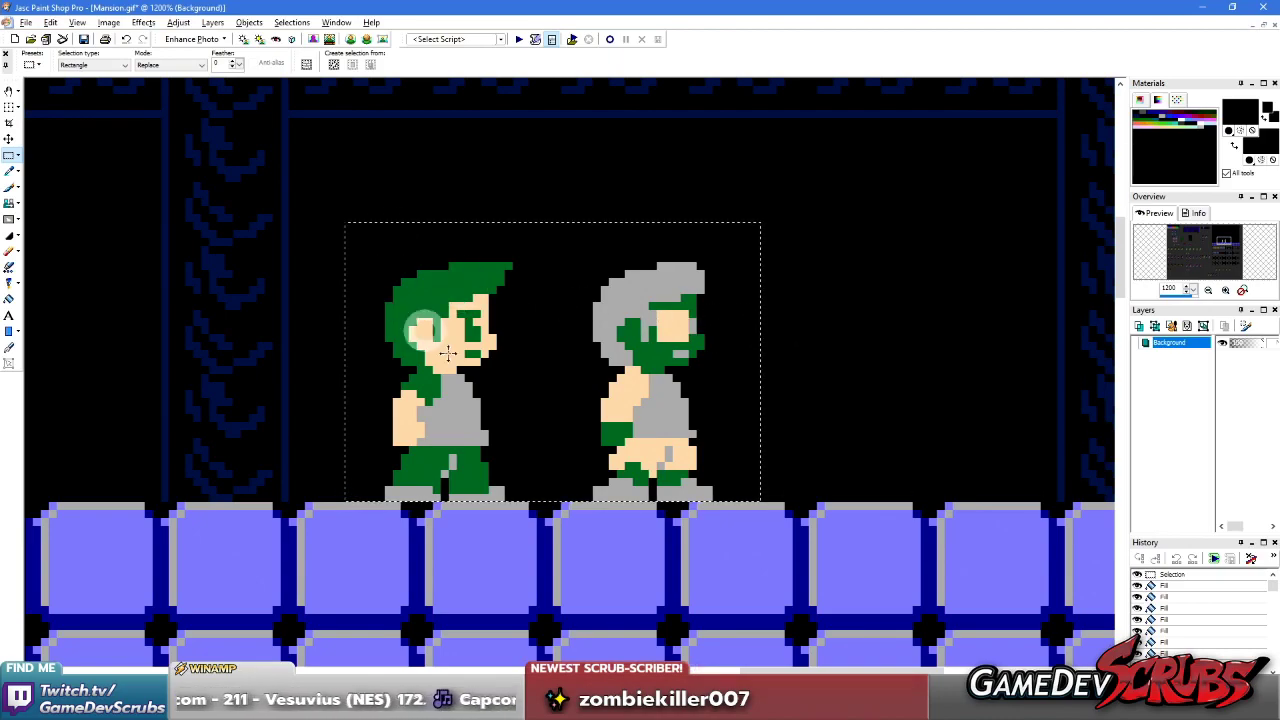
pyautogui.click(428, 440)
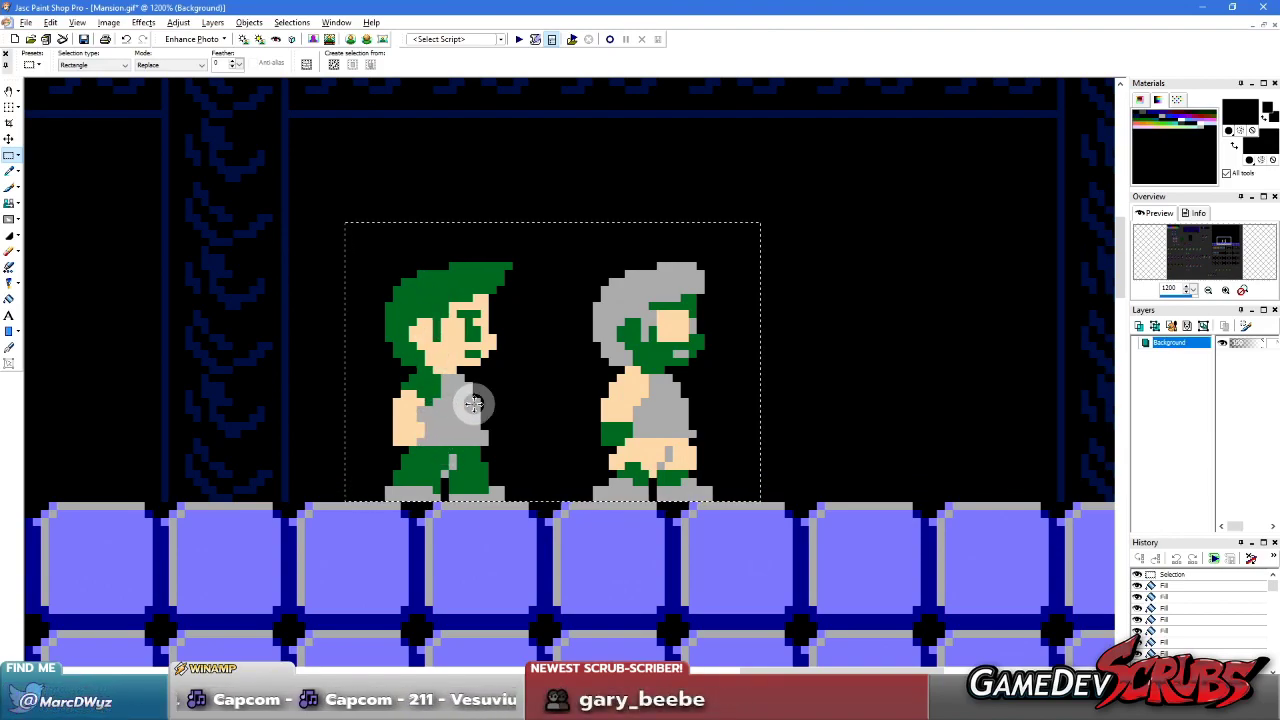
pyautogui.click(829, 336)
pyautogui.scroll(-5, 589, 357)
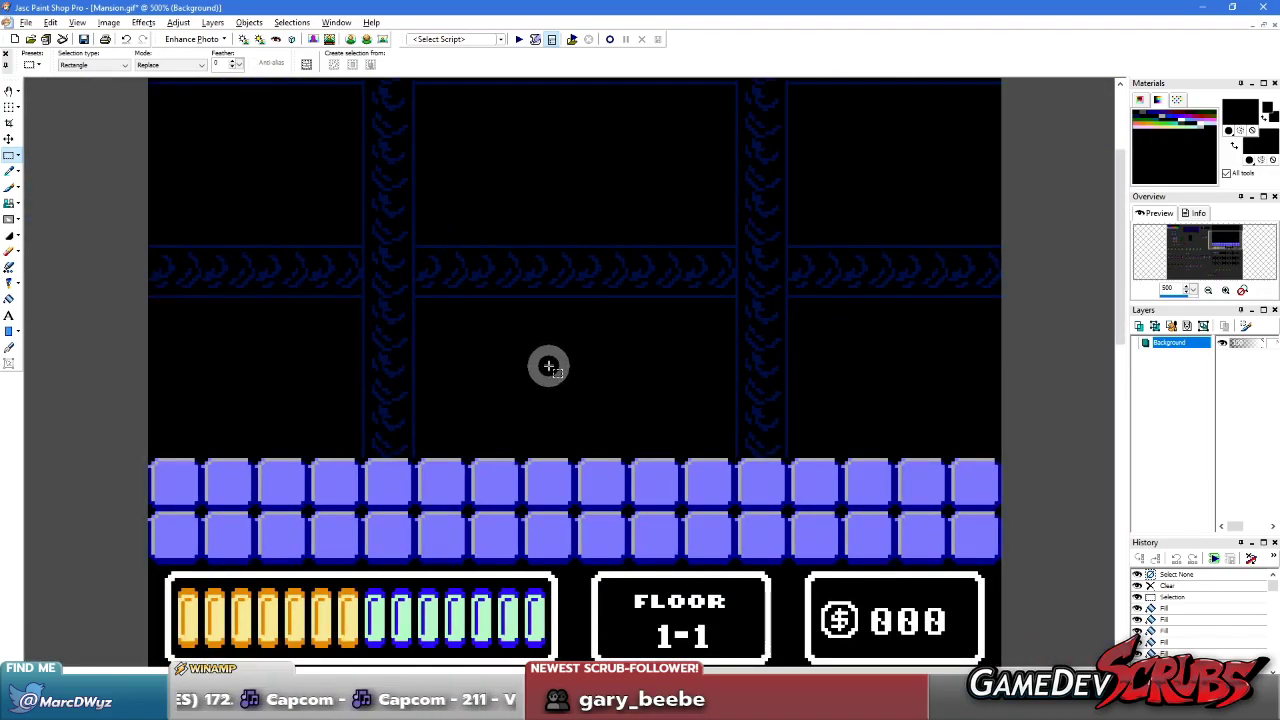
pyautogui.scroll(-1, 543, 363)
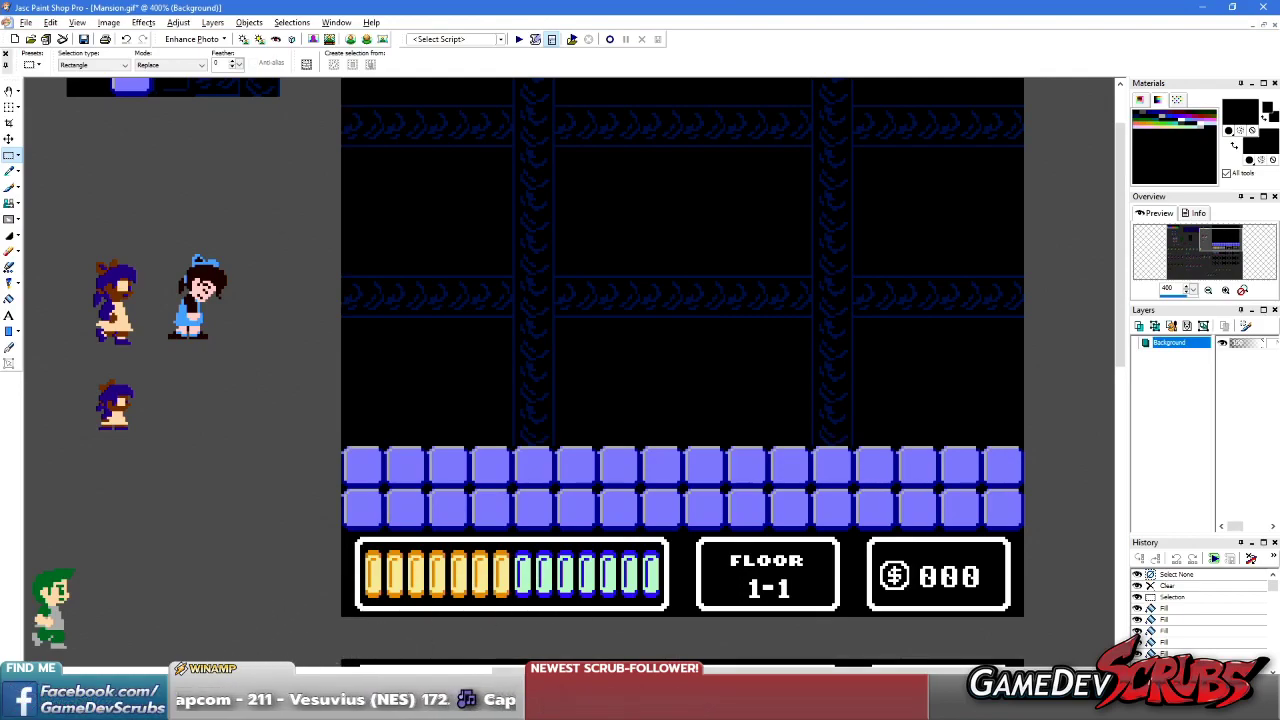
# - Switch to the web browser and run an image search for "megaman sprites"
pyautogui.hotkey('alt', 'Tab')
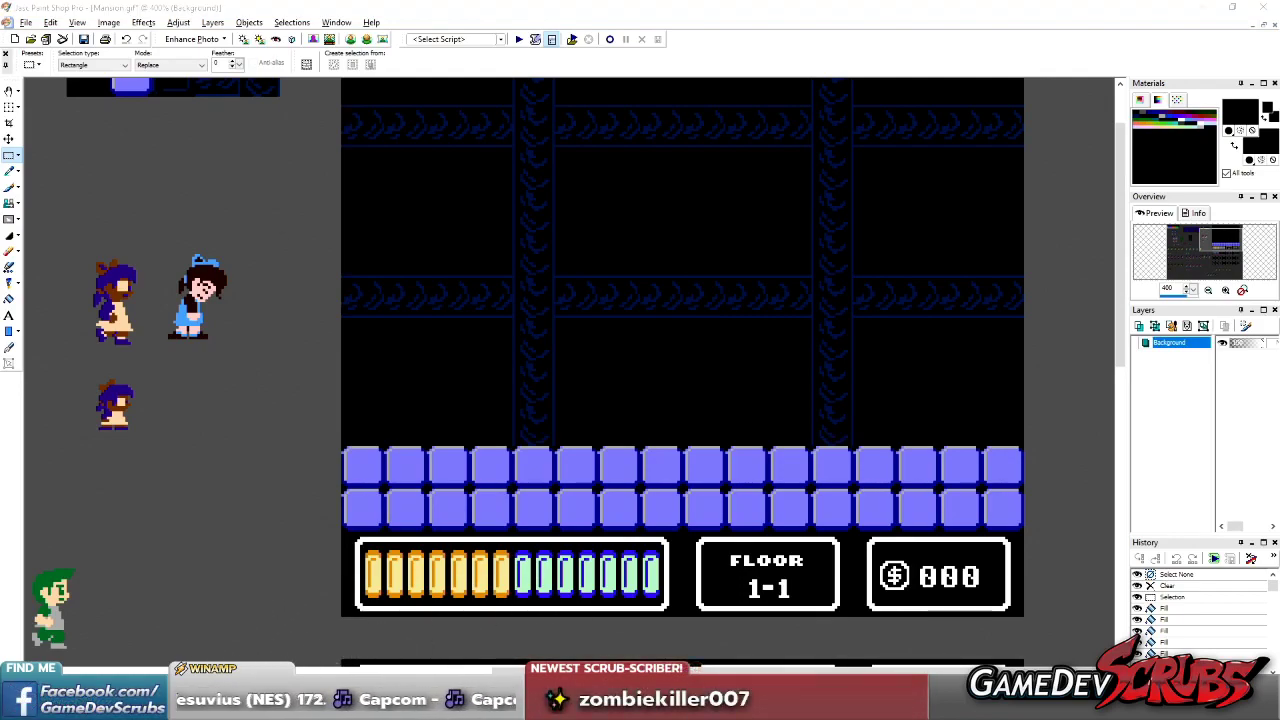
pyautogui.hotkey('ctrl', 'a')
pyautogui.write('m')
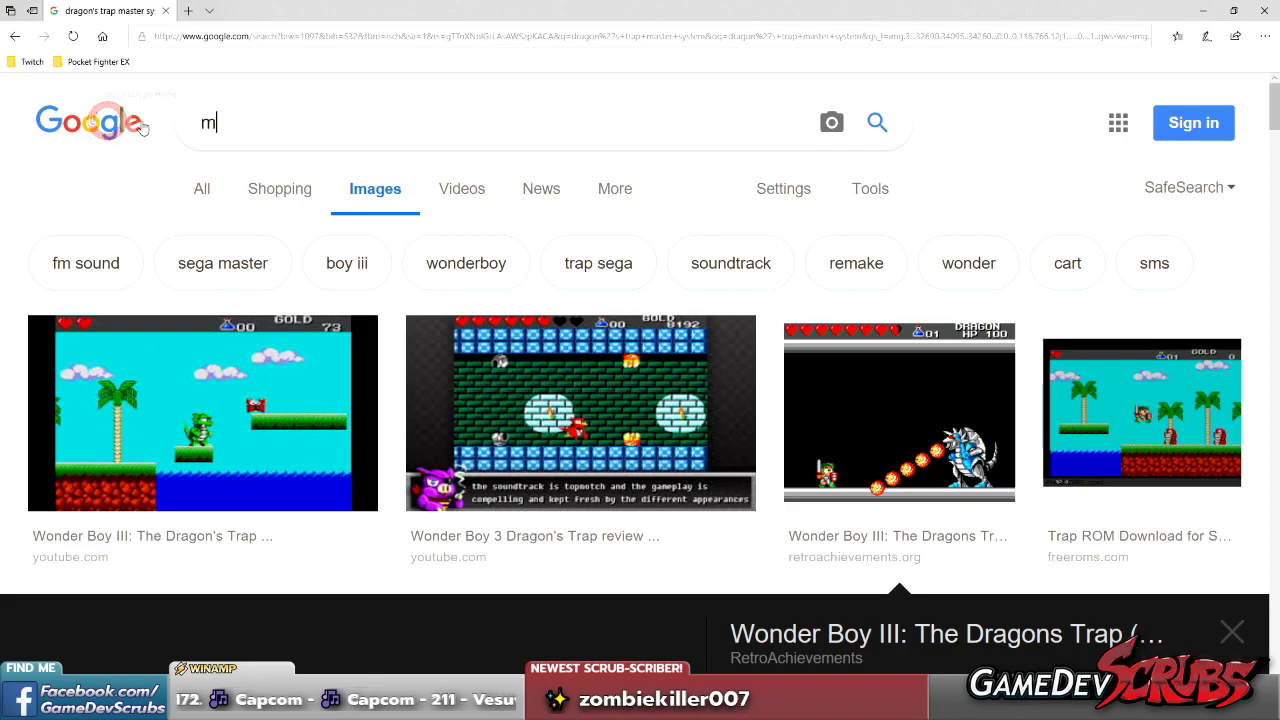
pyautogui.write('egaman sprites')
pyautogui.press('Return')
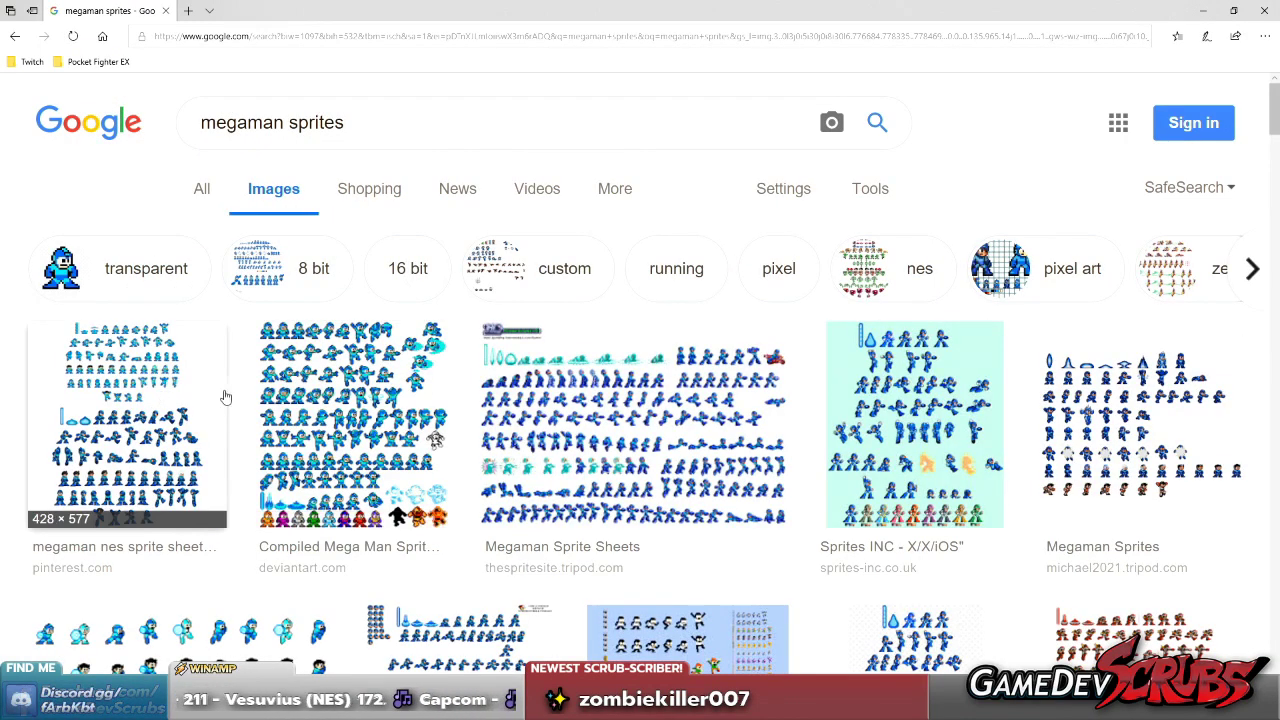
# - Open the Compiled Mega Man Sprite Sheet result and examine its sprites up close
pyautogui.click(377, 398)
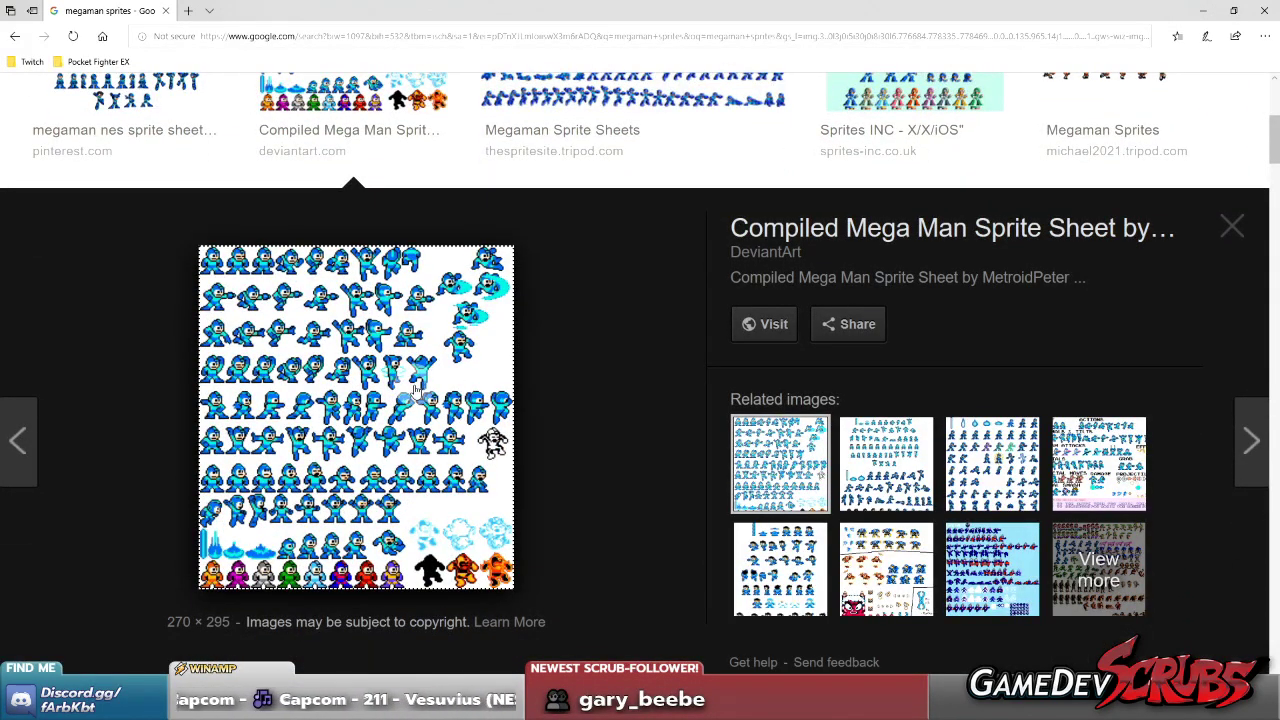
pyautogui.rightClick(431, 389)
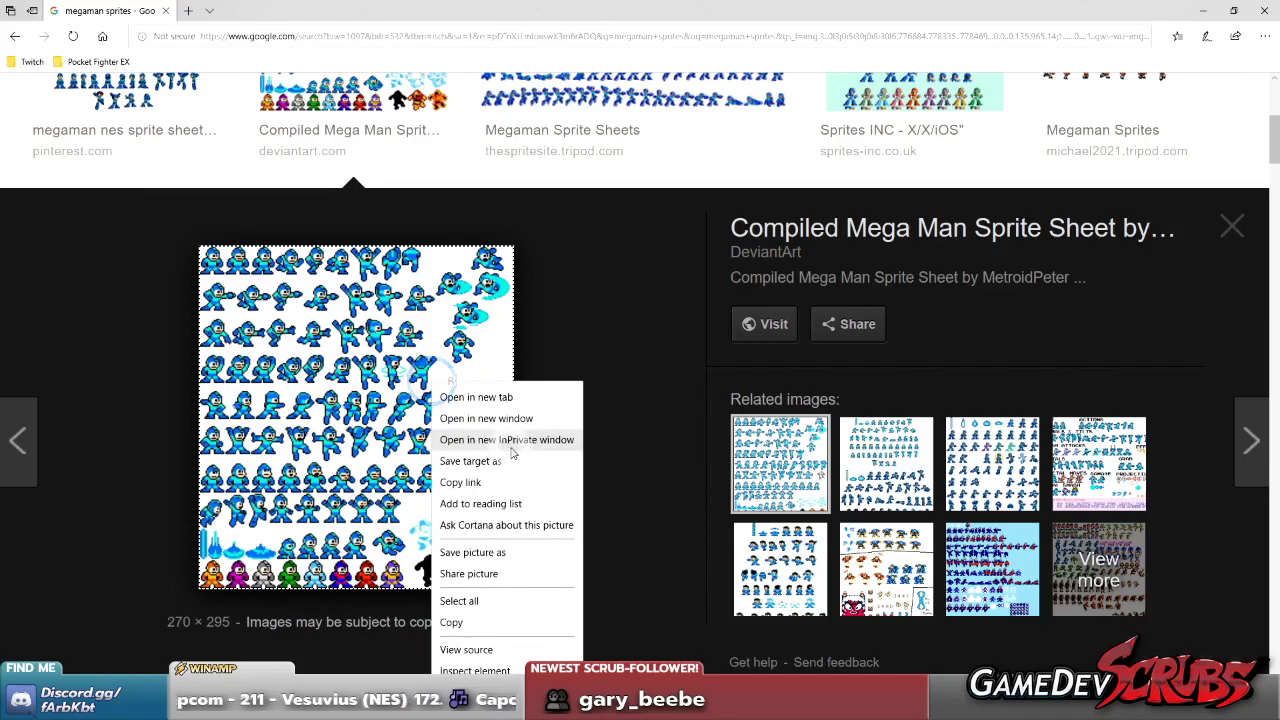
pyautogui.click(612, 303)
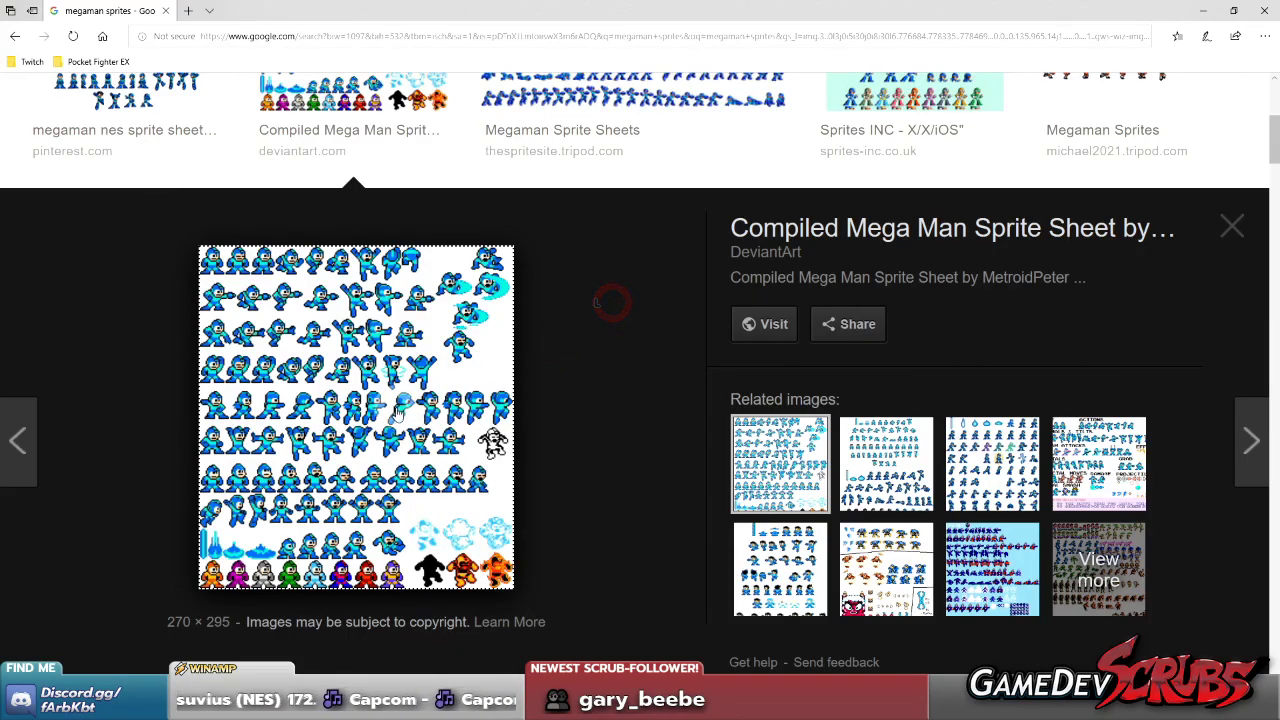
pyautogui.scroll(2, 420, 391)
pyautogui.scroll(-3, 420, 391)
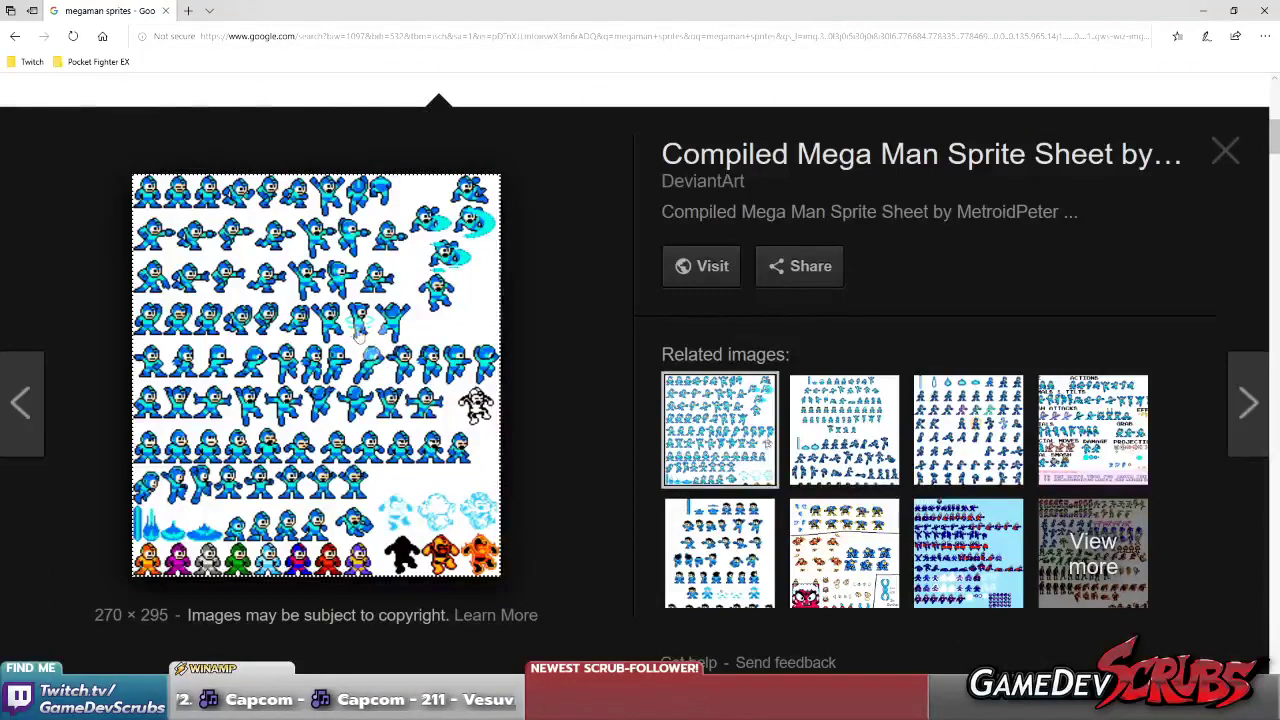
pyautogui.scroll(1, 330, 308)
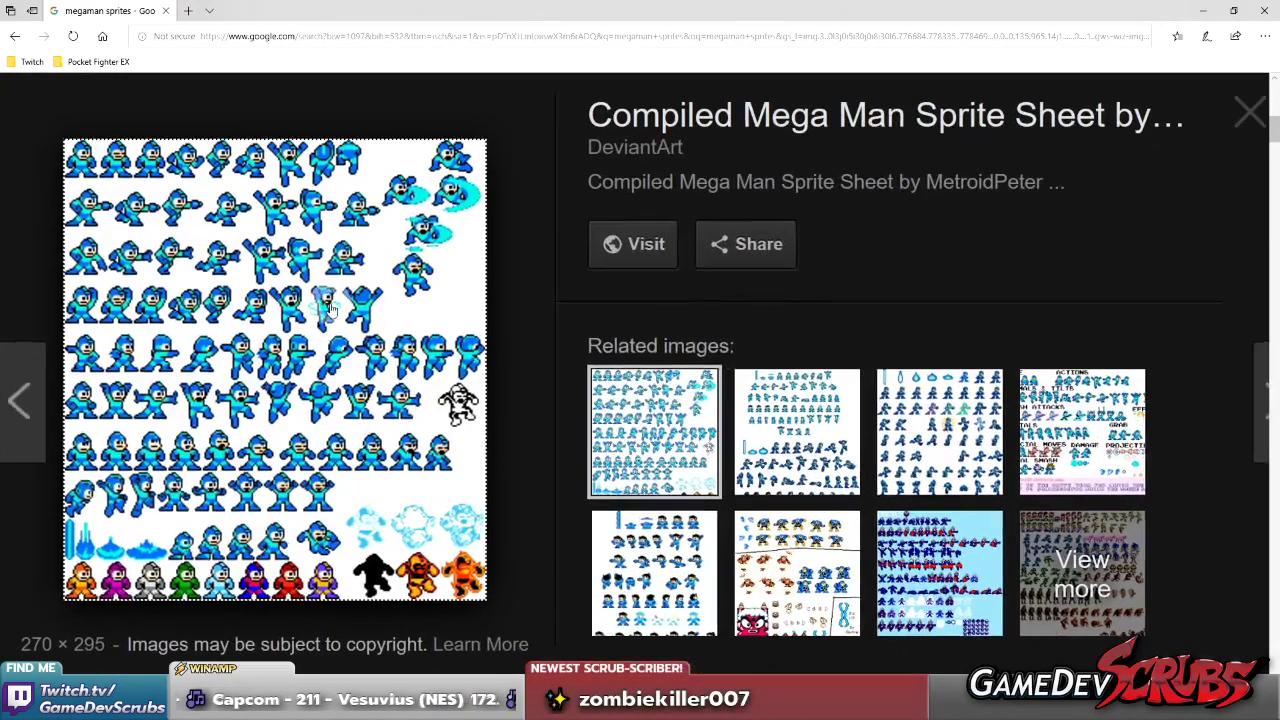
pyautogui.click(80, 152)
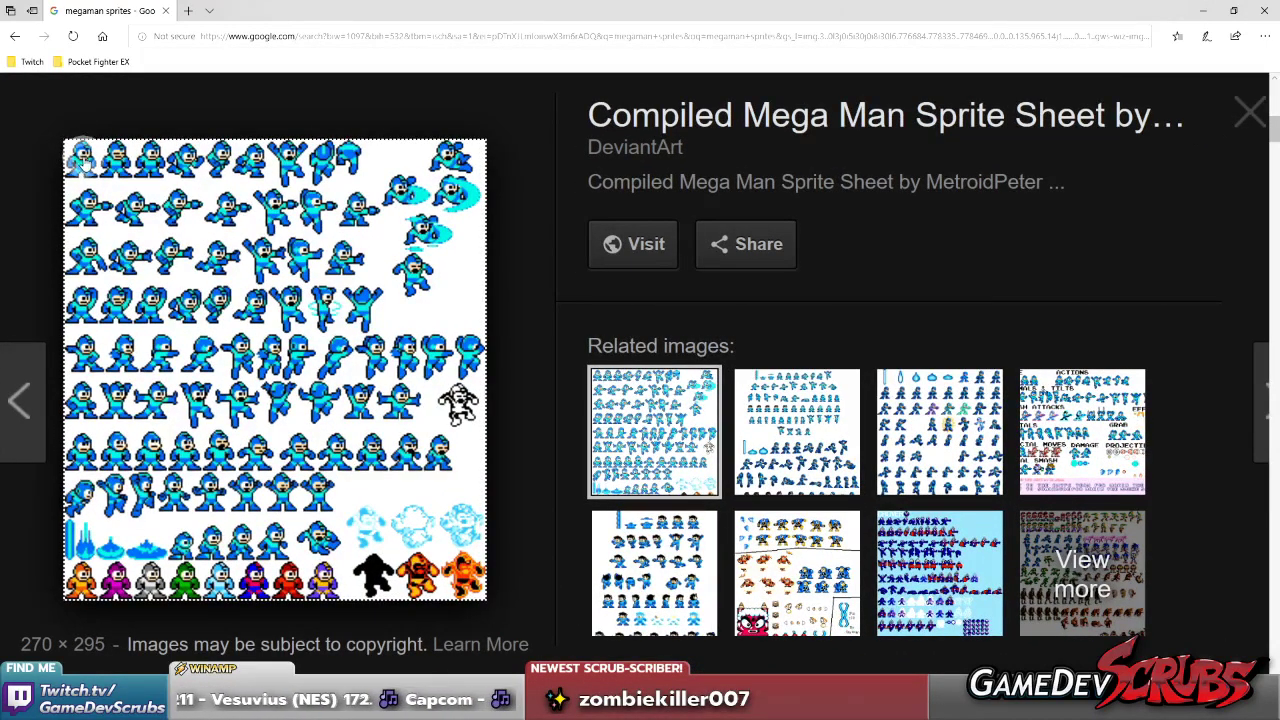
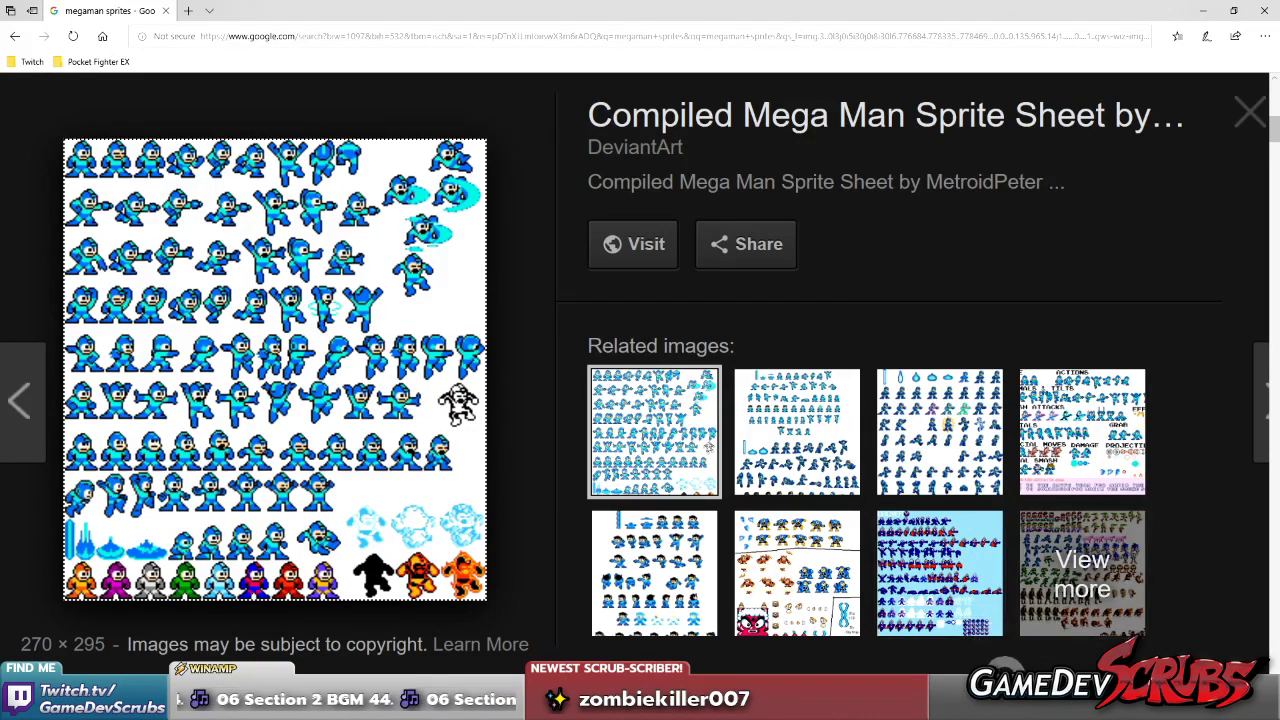
# - Switch back to Paint Shop Pro, sample the Mansion.gif sheet's grey background and inspect the green-haired boy's walking frames
pyautogui.hotkey('alt', 'Tab')
pyautogui.scroll(-2, 371, 371)
pyautogui.scroll(2, 571, 363)
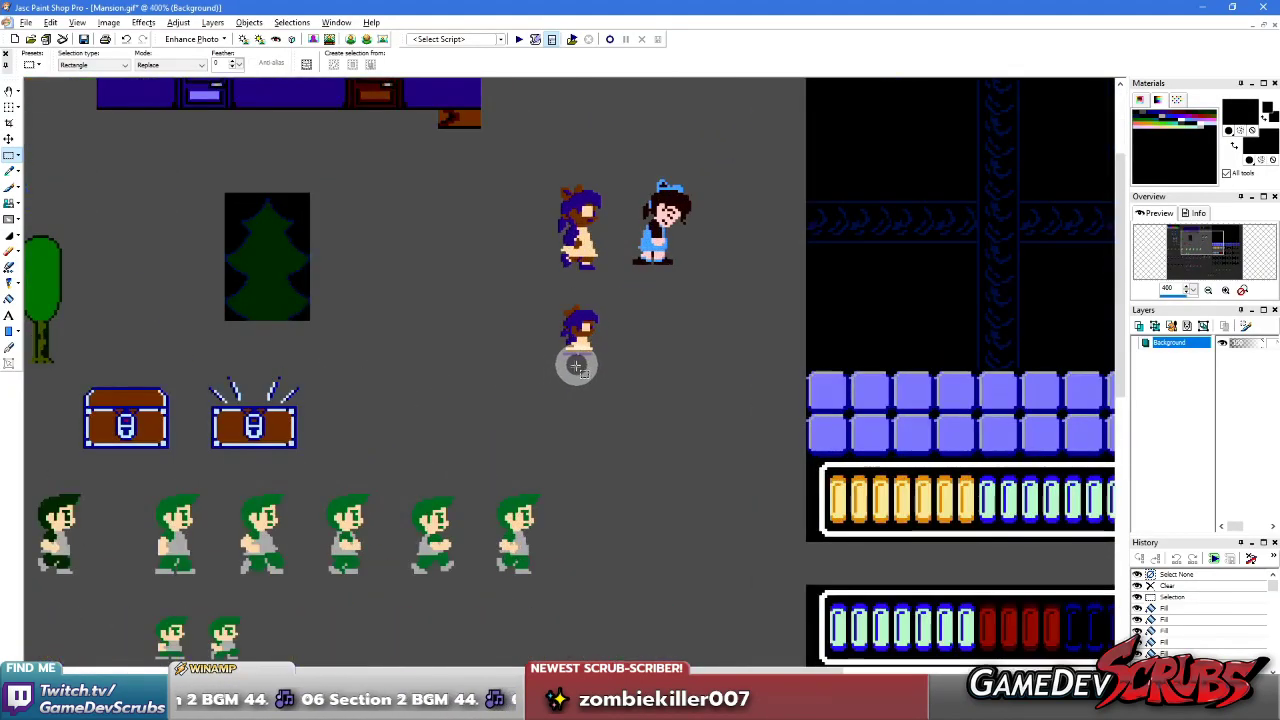
pyautogui.click(511, 334)
pyautogui.press('s')
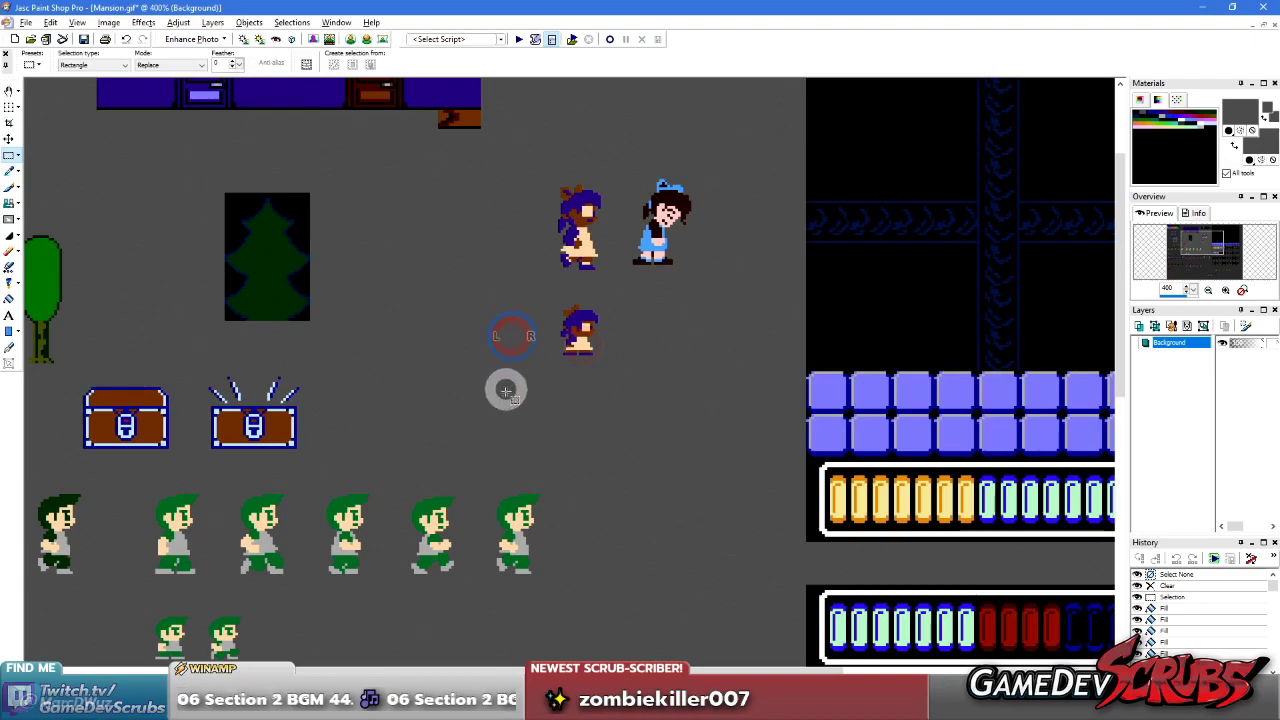
pyautogui.scroll(-2, 506, 386)
pyautogui.hscroll(-3, 506, 386)
pyautogui.scroll(5, 499, 401)
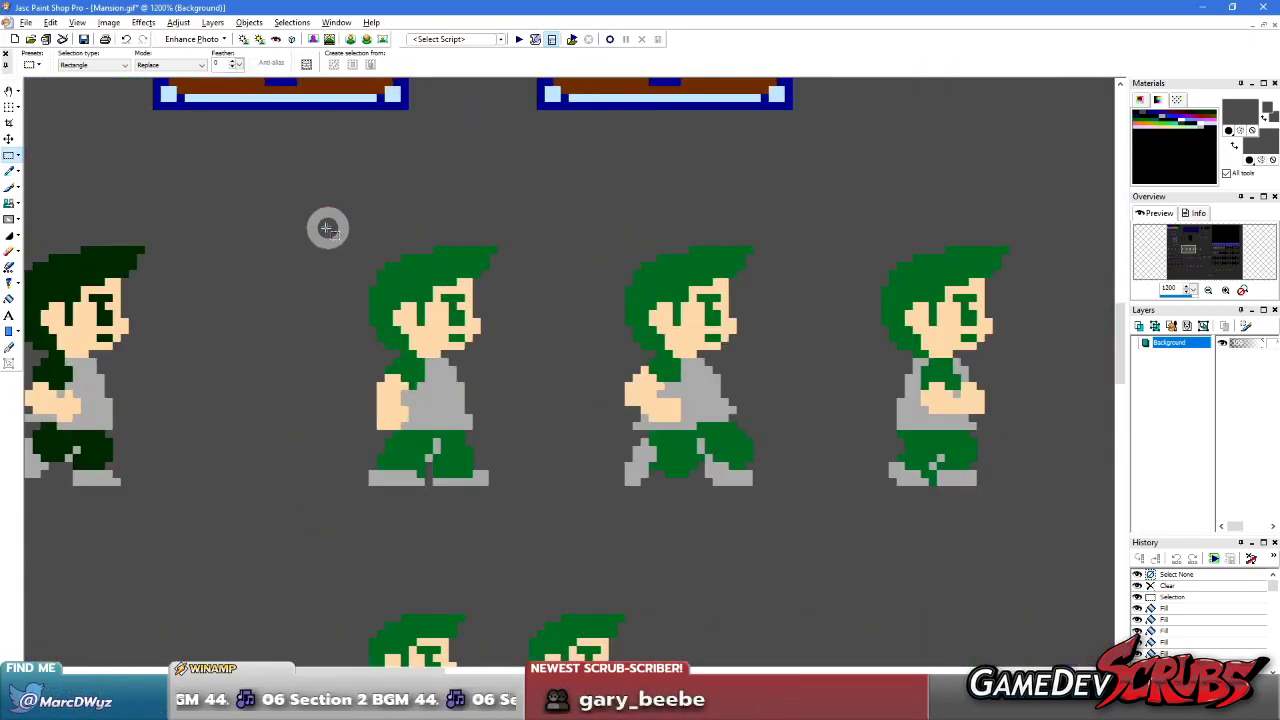
pyautogui.scroll(-6, 503, 538)
# - Examine the lineup of four differently coloured children beside the blue-haired boy's walking frames, framing it with a rectangular selection
pyautogui.moveTo(491, 249); pyautogui.dragTo(594, 371)
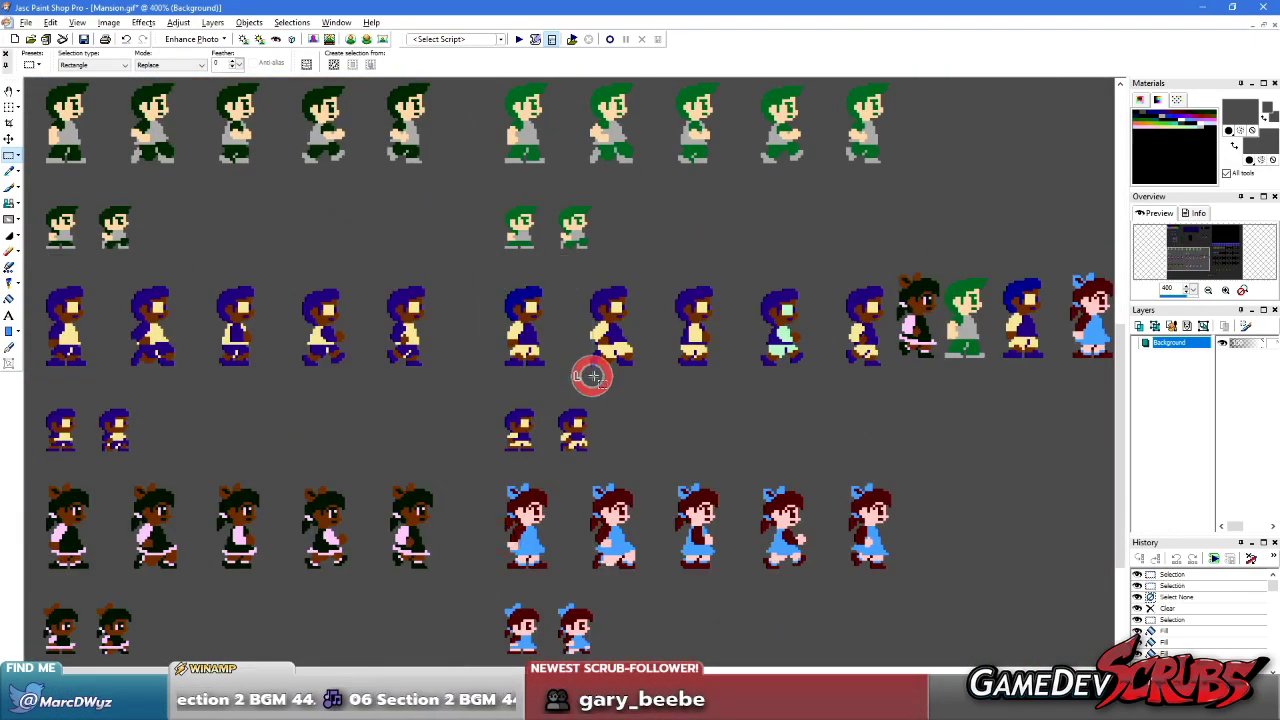
pyautogui.scroll(4, 840, 370)
pyautogui.scroll(1, 471, 400)
pyautogui.scroll(-1, 443, 414)
pyautogui.scroll(1, 394, 229)
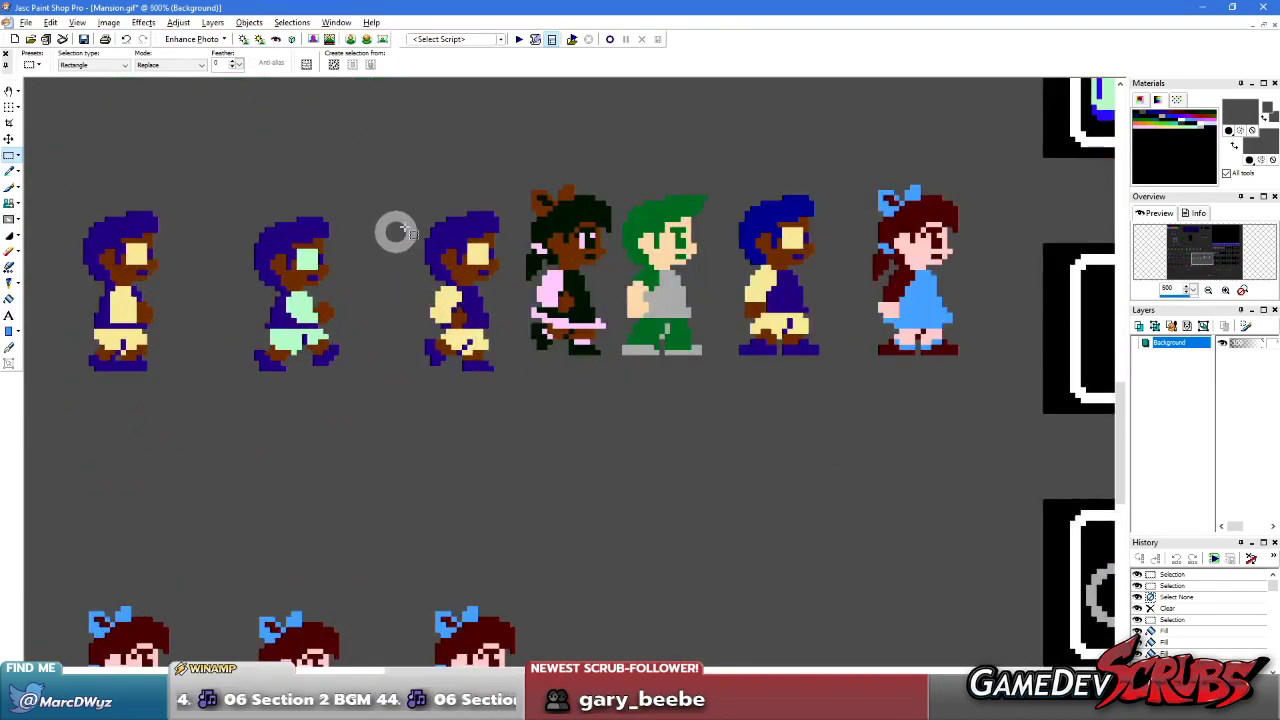
pyautogui.moveTo(515, 162); pyautogui.dragTo(967, 370)
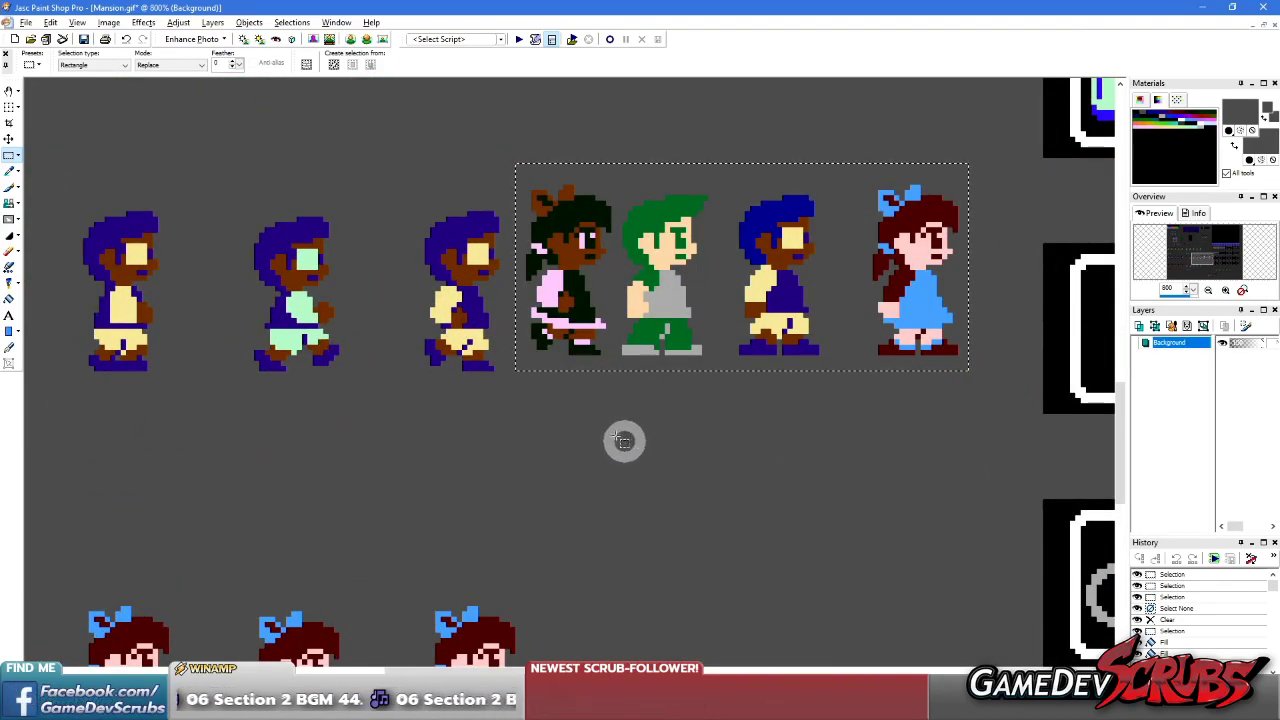
pyautogui.scroll(-1, 616, 373)
pyautogui.scroll(-1, 616, 373)
pyautogui.scroll(3, 397, 337)
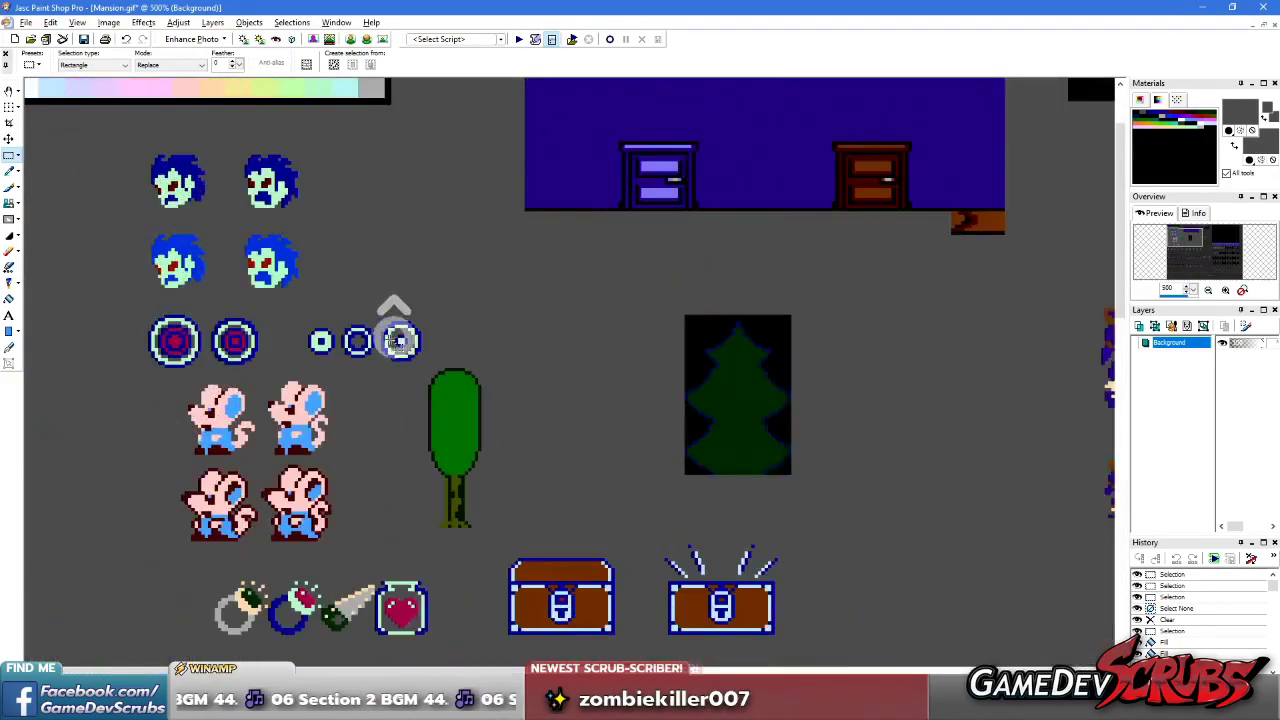
# - Compare the blue-haired heads near the colour palette with the four-child lineup, marking each with a rectangular selection
pyautogui.moveTo(286, 125); pyautogui.dragTo(464, 291)
pyautogui.scroll(-3, 414, 254)
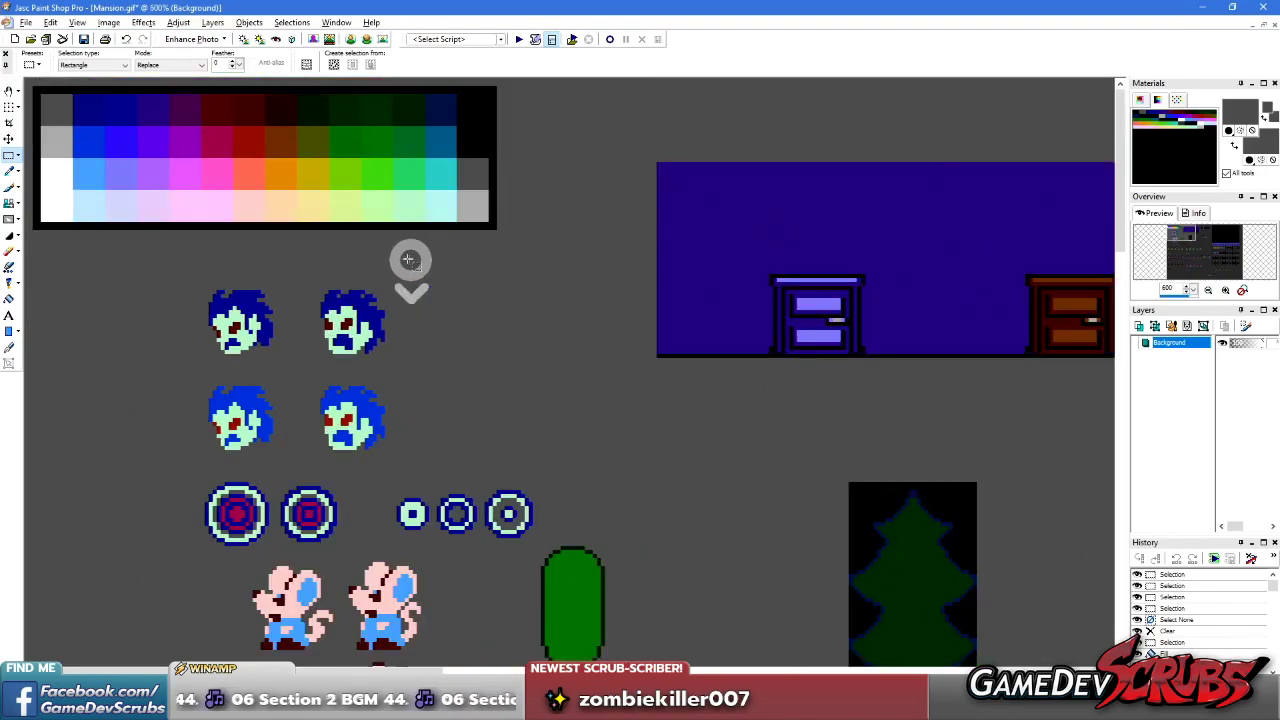
pyautogui.scroll(-2, 231, 343)
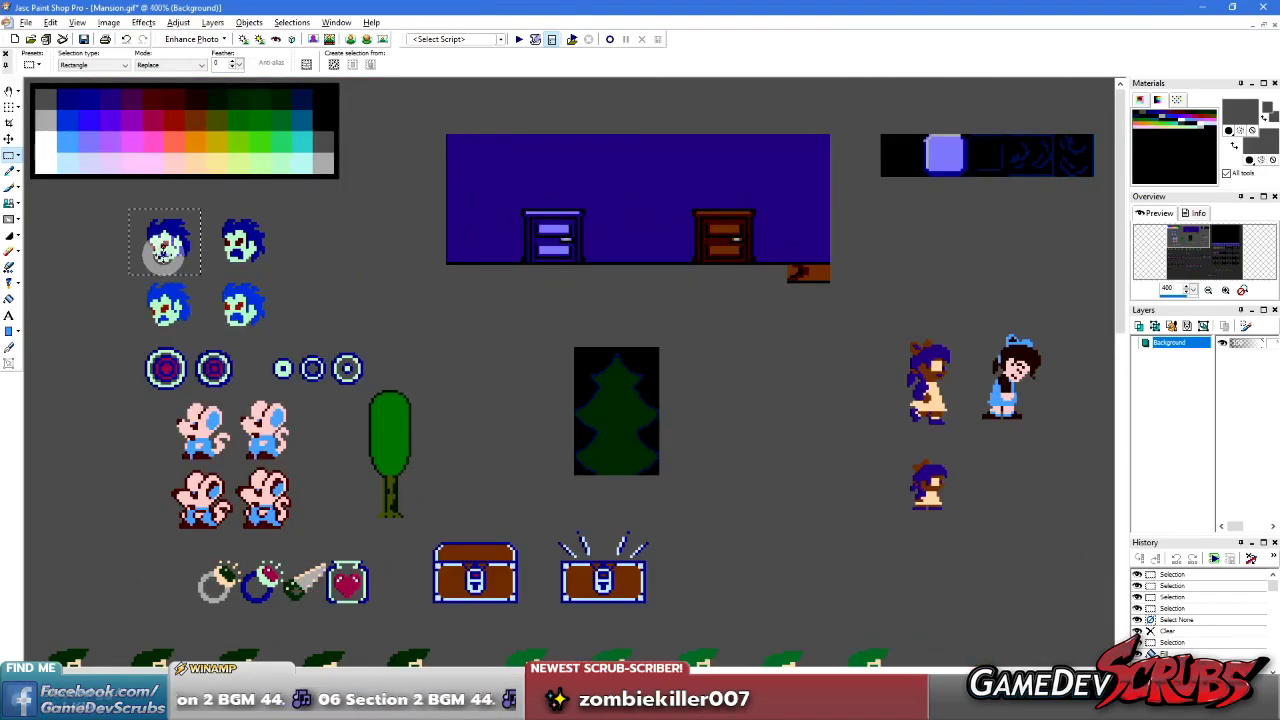
pyautogui.scroll(-1, 163, 249)
pyautogui.scroll(4, 549, 468)
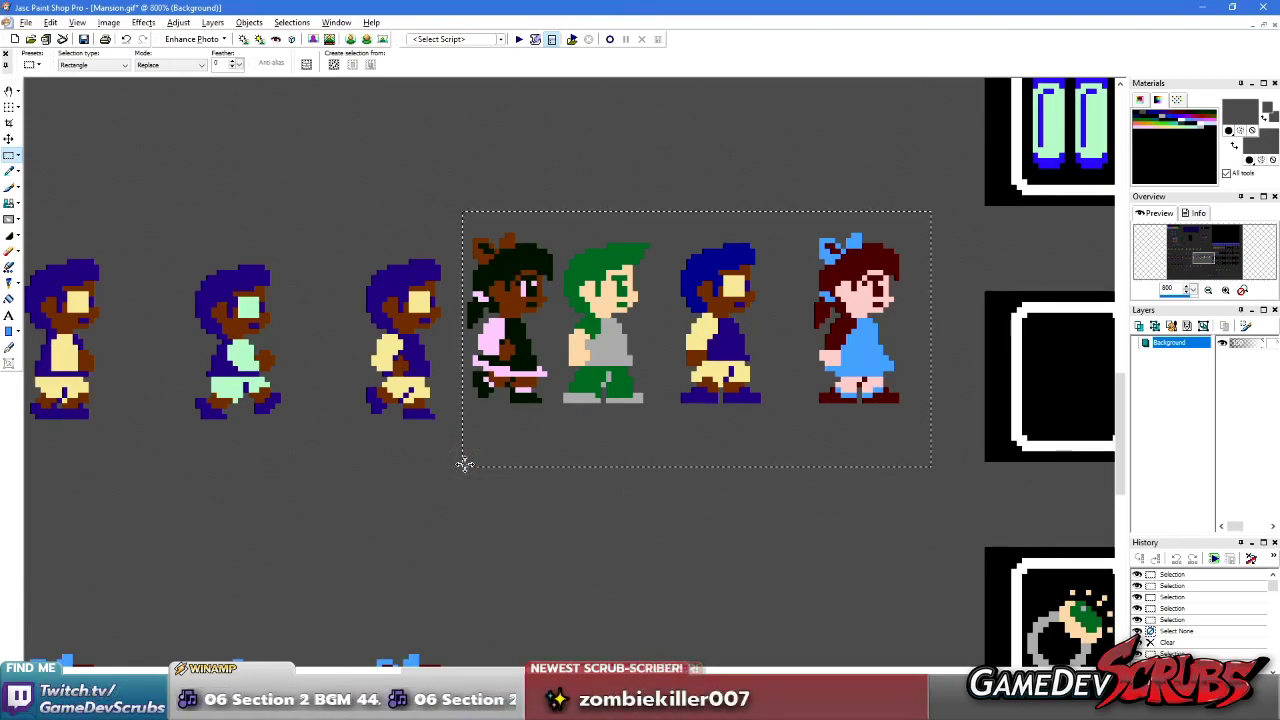
pyautogui.scroll(-5, 392, 443)
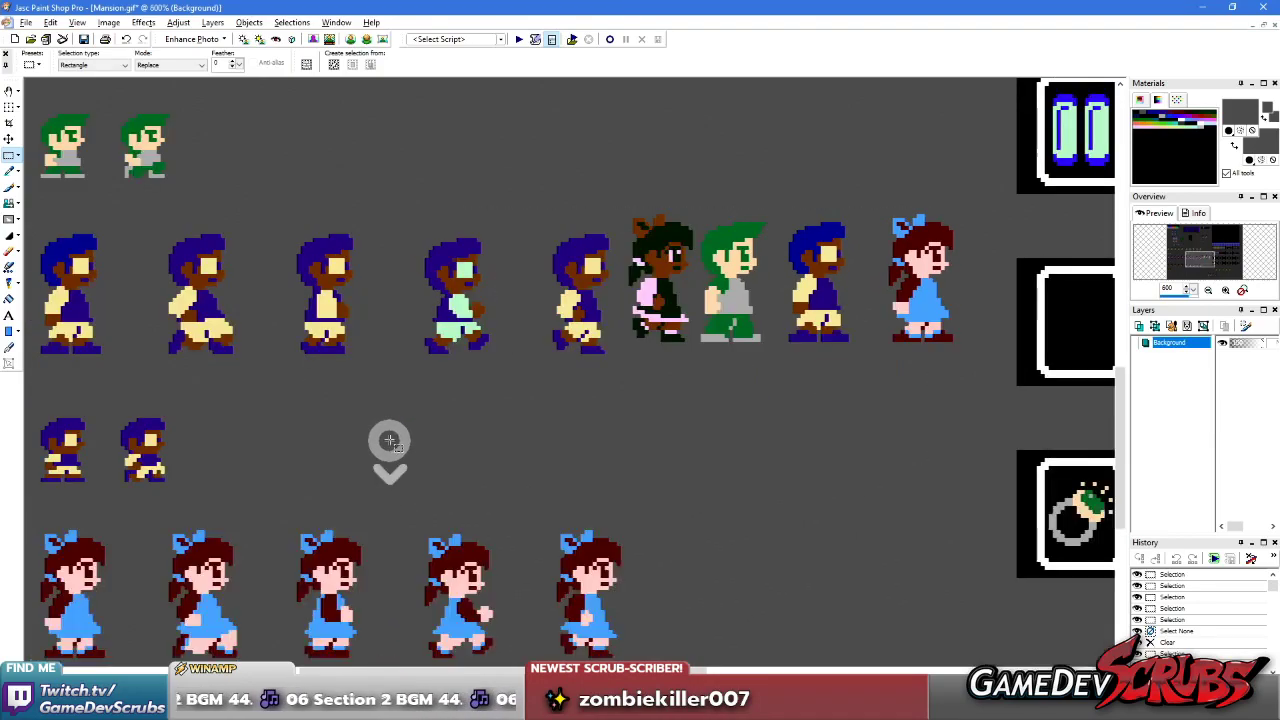
# - Restore the sheet to a smaller window, switch to Mansion Level Mock C-C2.gif and examine its two boys up close
pyautogui.click(1262, 27)
pyautogui.scroll(-3, 471, 243)
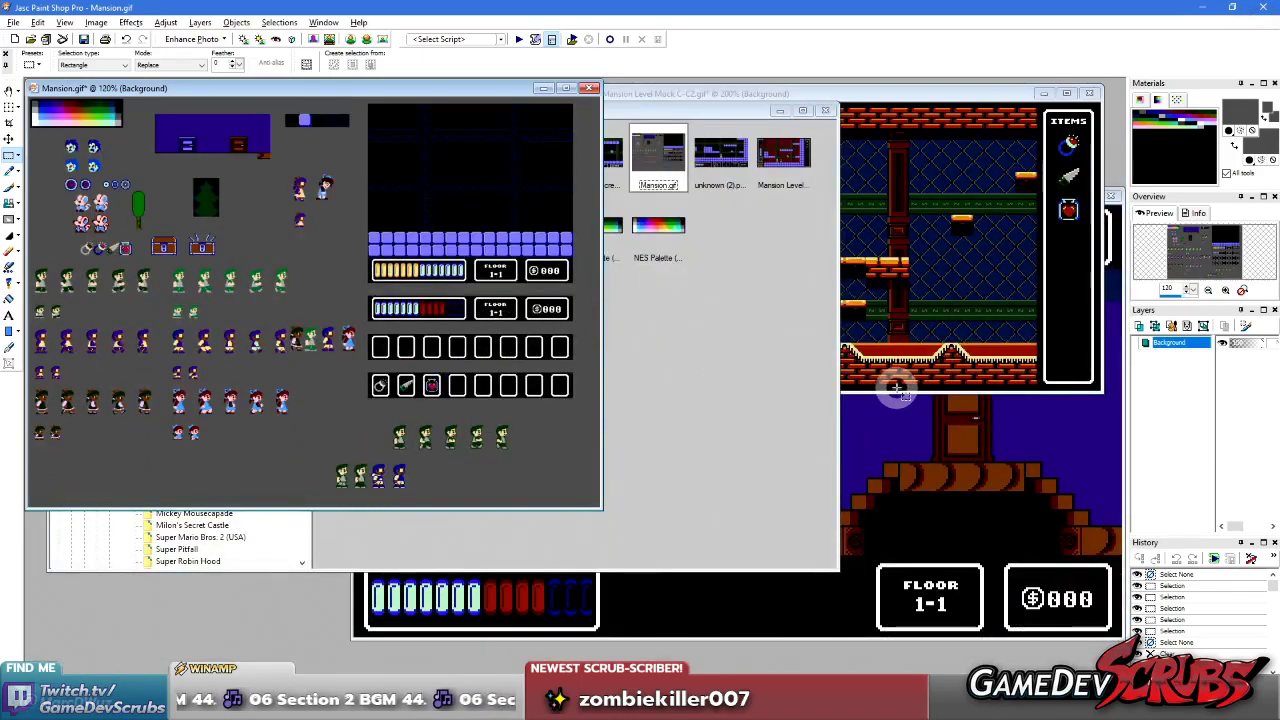
pyautogui.click(896, 388)
pyautogui.scroll(8, 929, 349)
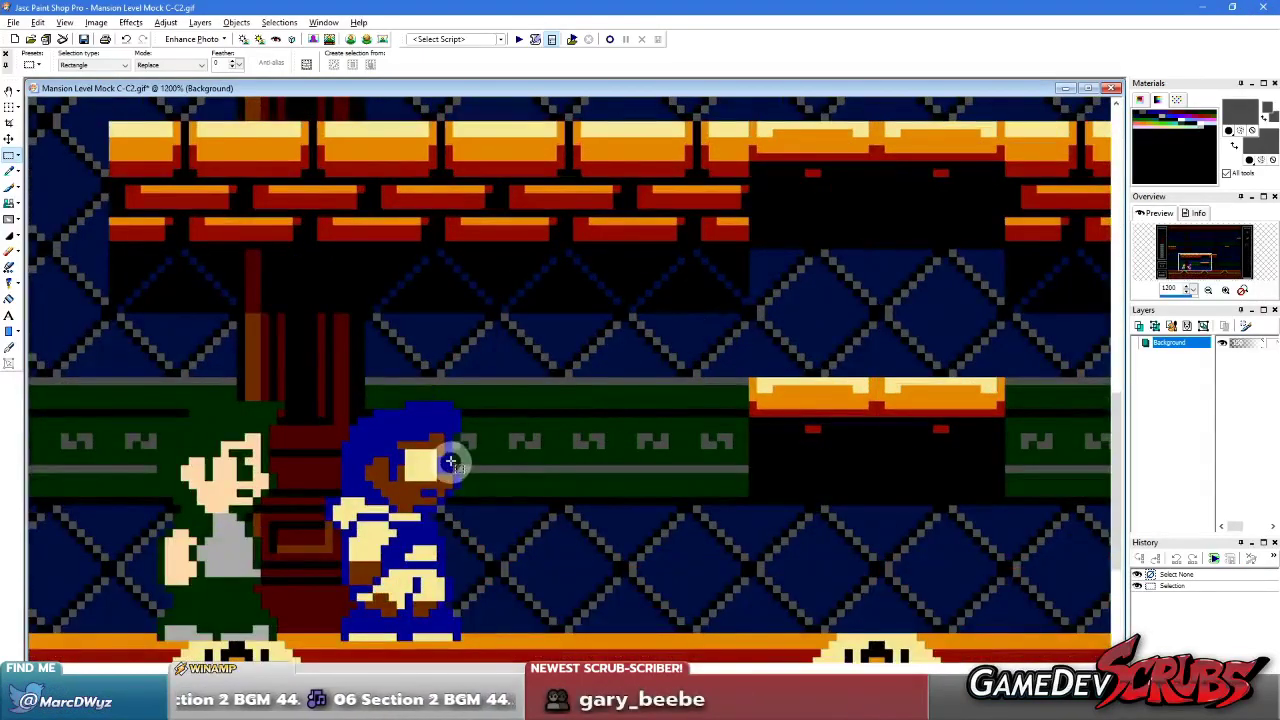
pyautogui.scroll(1, 450, 463)
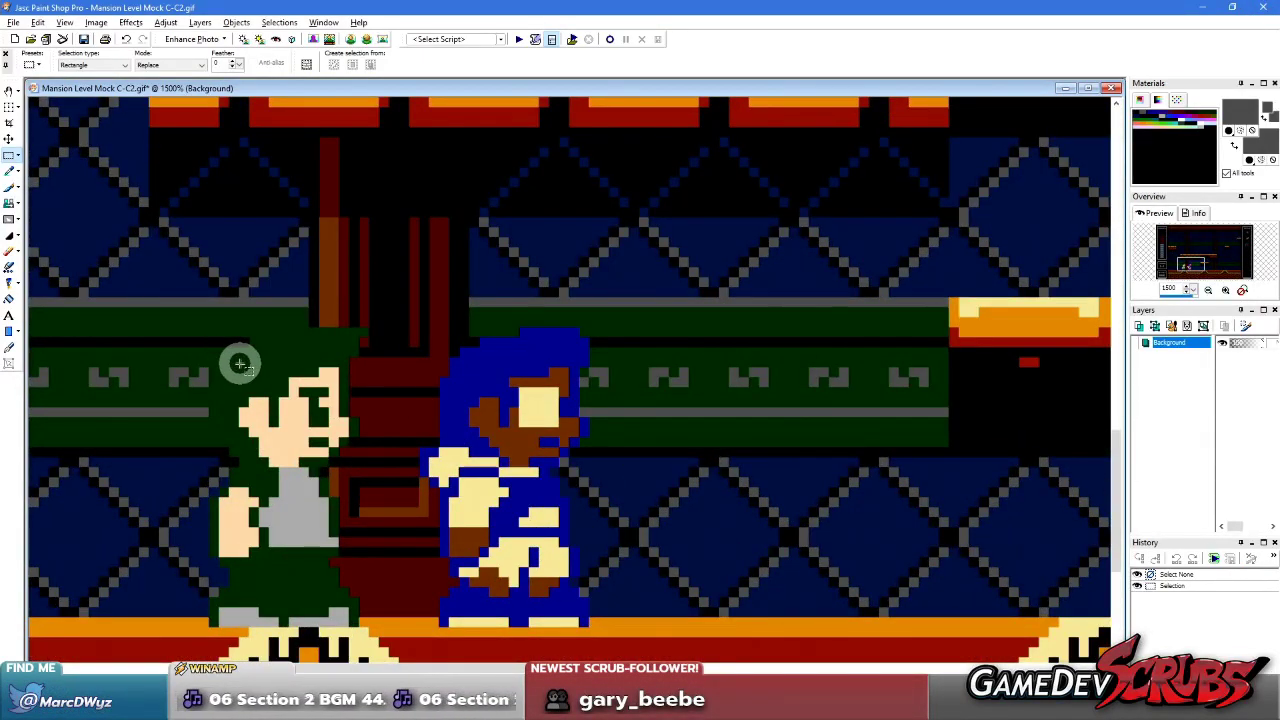
pyautogui.scroll(-2, 549, 449)
pyautogui.scroll(2, 640, 390)
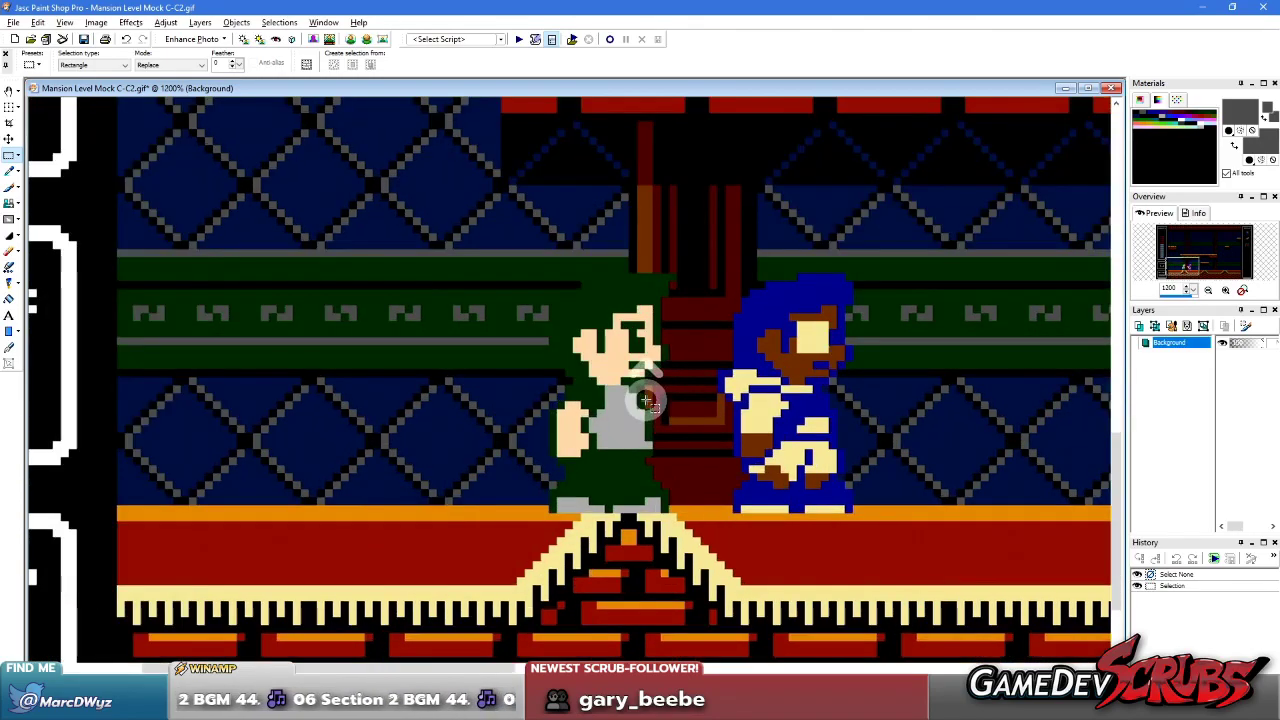
# - Examine the green-clothed boy's outline against the wall using rectangular selections around his head and torso, then deselect
pyautogui.moveTo(459, 228); pyautogui.dragTo(623, 443)
pyautogui.rightClick(408, 370)
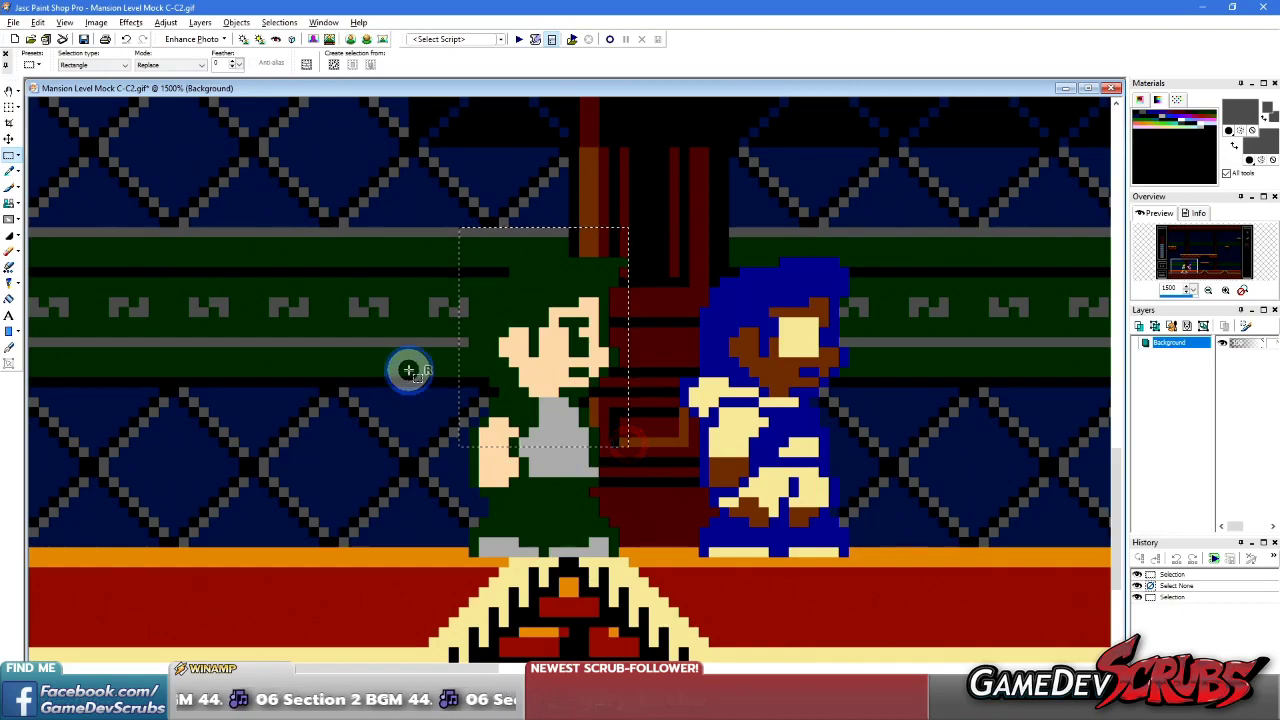
pyautogui.scroll(-1, 560, 351)
pyautogui.scroll(3, 571, 352)
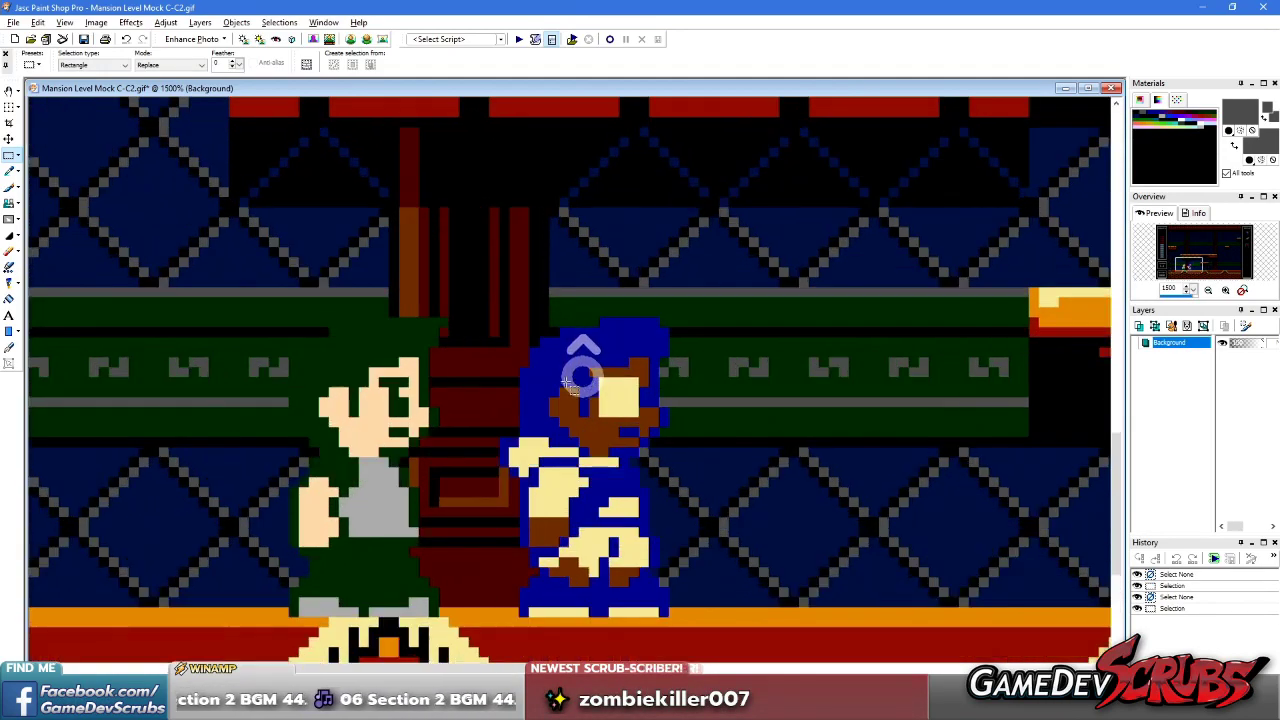
pyautogui.moveTo(383, 331); pyautogui.dragTo(449, 457)
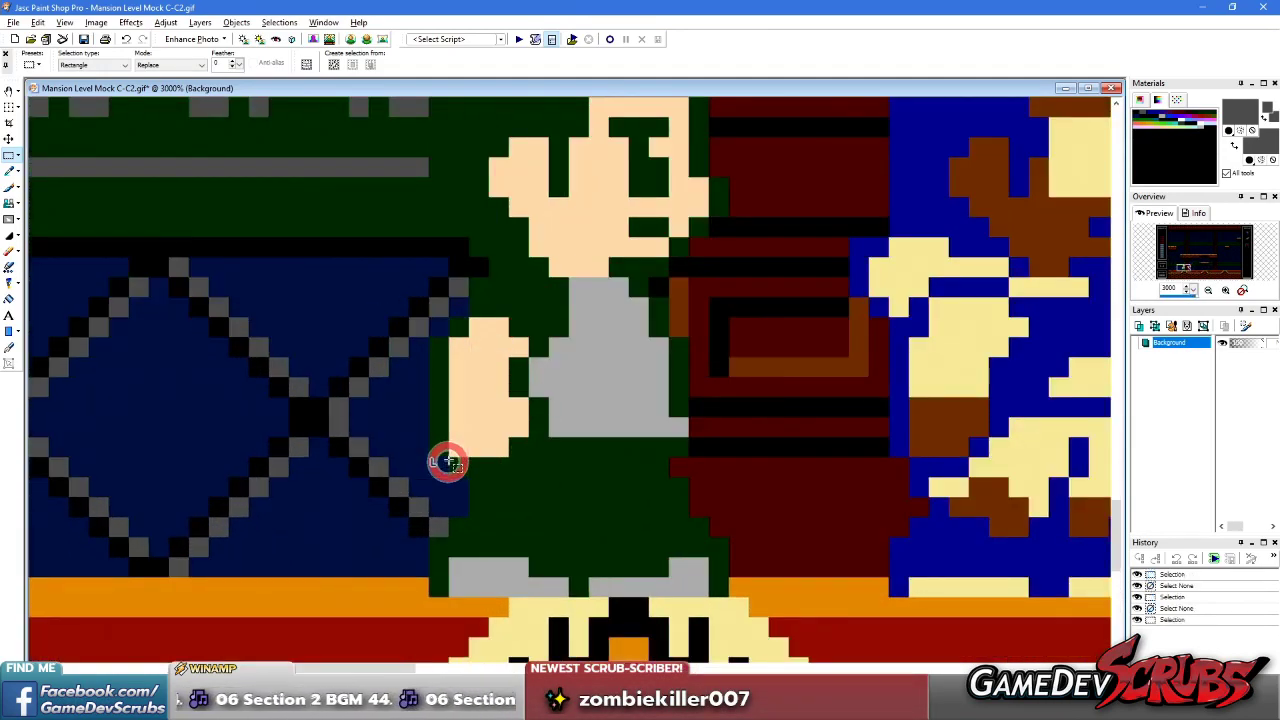
pyautogui.scroll(-1, 449, 457)
pyautogui.moveTo(488, 156); pyautogui.dragTo(612, 360)
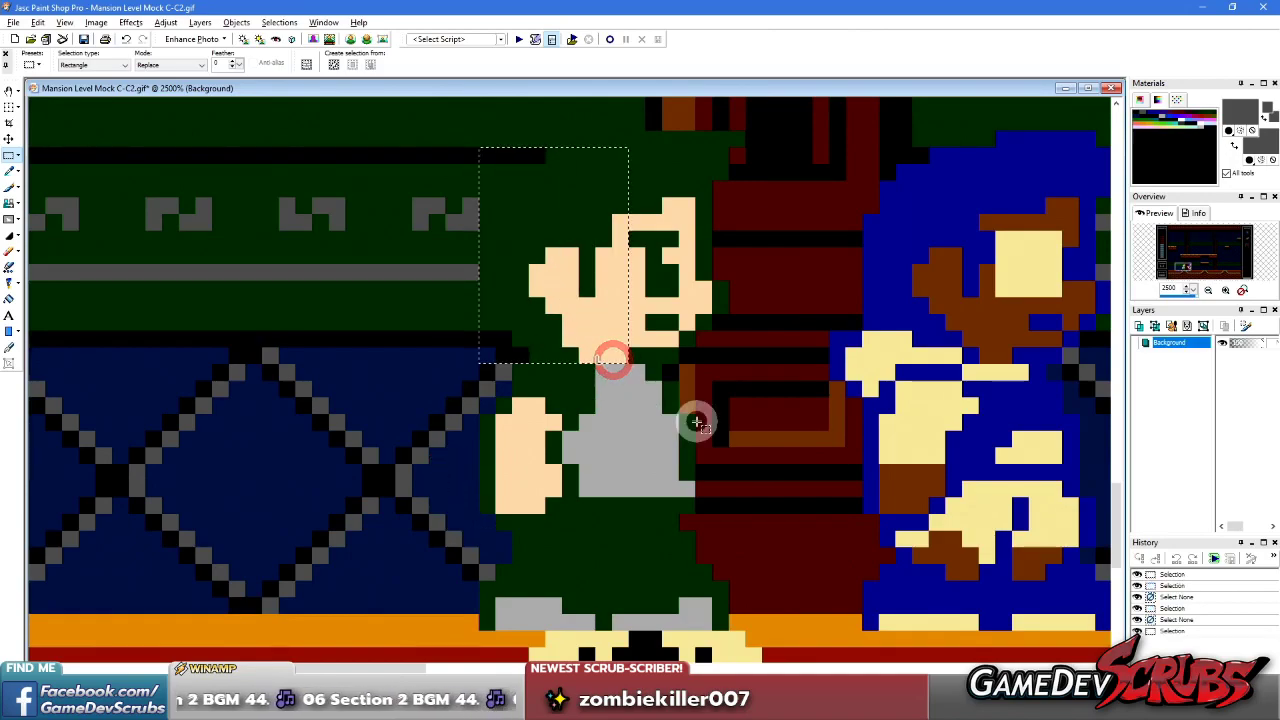
pyautogui.click(697, 421)
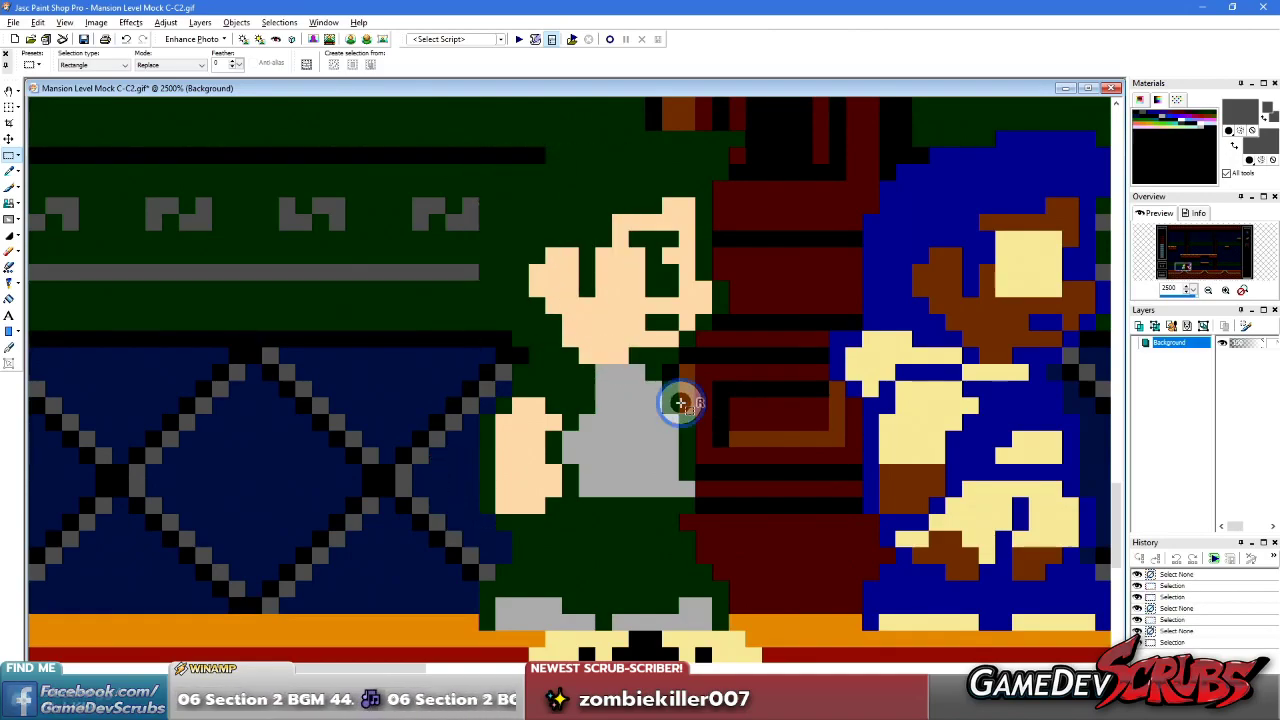
# - Switch from the level mock to Mansion.gif and examine the four-child lineup beside the blue-haired boy's walking frames
pyautogui.scroll(-5, 680, 400)
pyautogui.hotkey('ctrl', 'Tab')
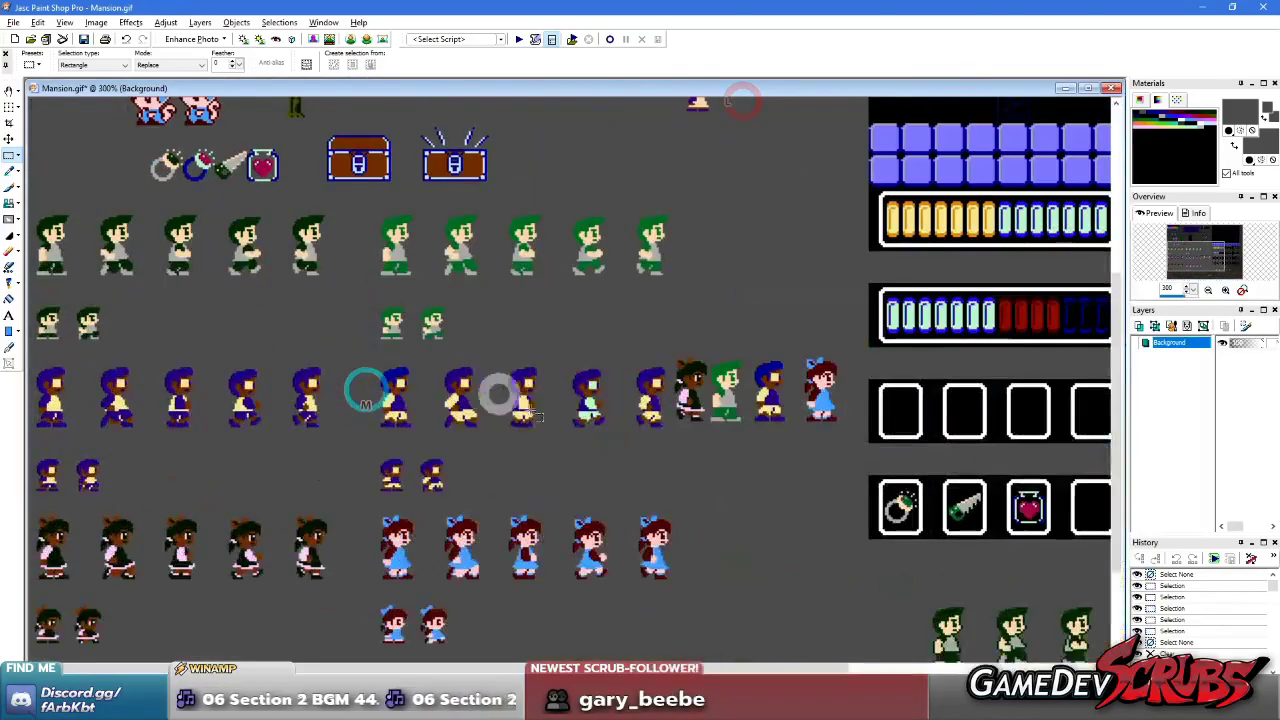
pyautogui.scroll(2, 612, 407)
pyautogui.click(543, 429)
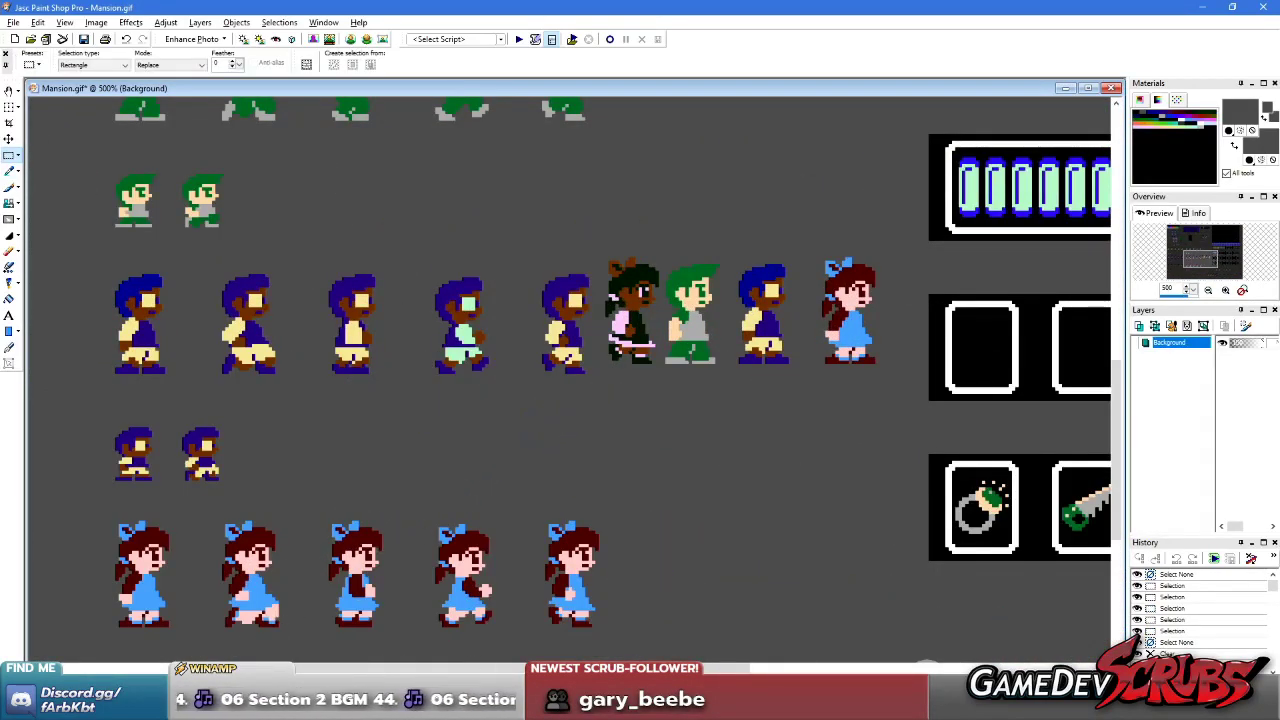
# - Switch to the web browser and search Google Images for "super mario bros 2 sprites"
pyautogui.hotkey('alt', 'Tab')
pyautogui.scroll(5, 389, 97)
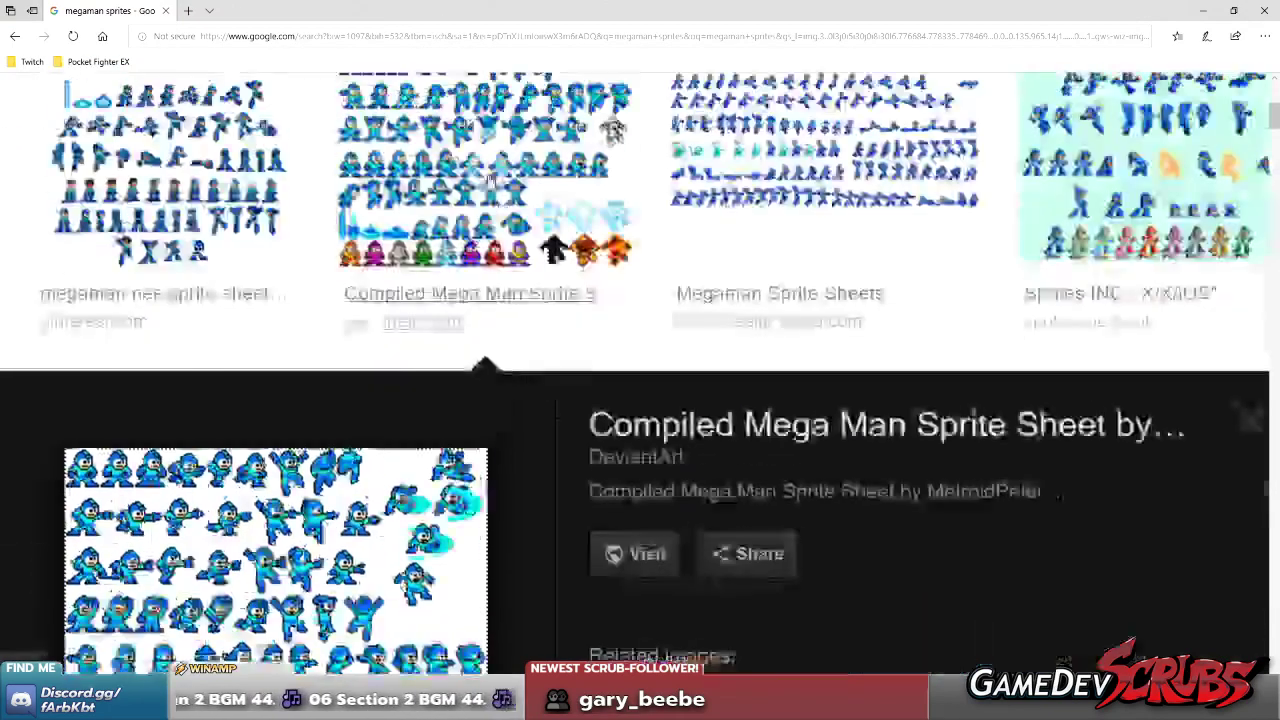
pyautogui.moveTo(497, 139); pyautogui.dragTo(193, 141)
pyautogui.write('s')
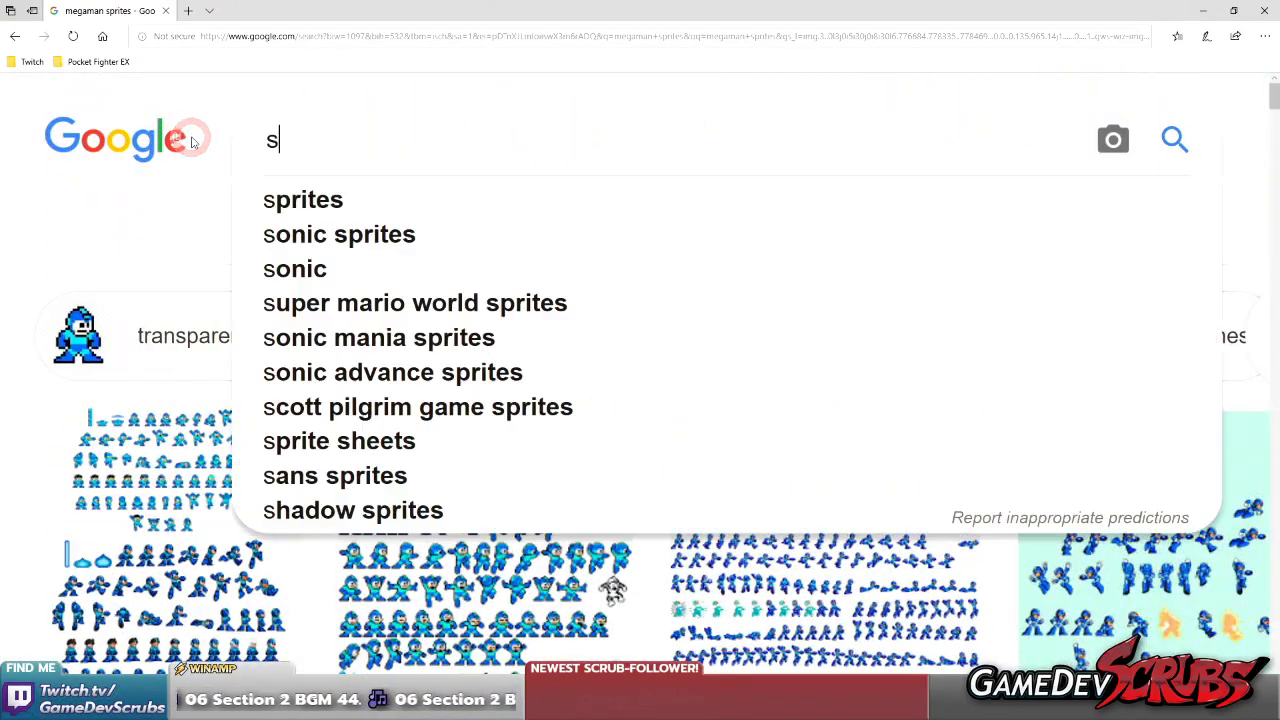
pyautogui.write('uper mario bros 2 sprites')
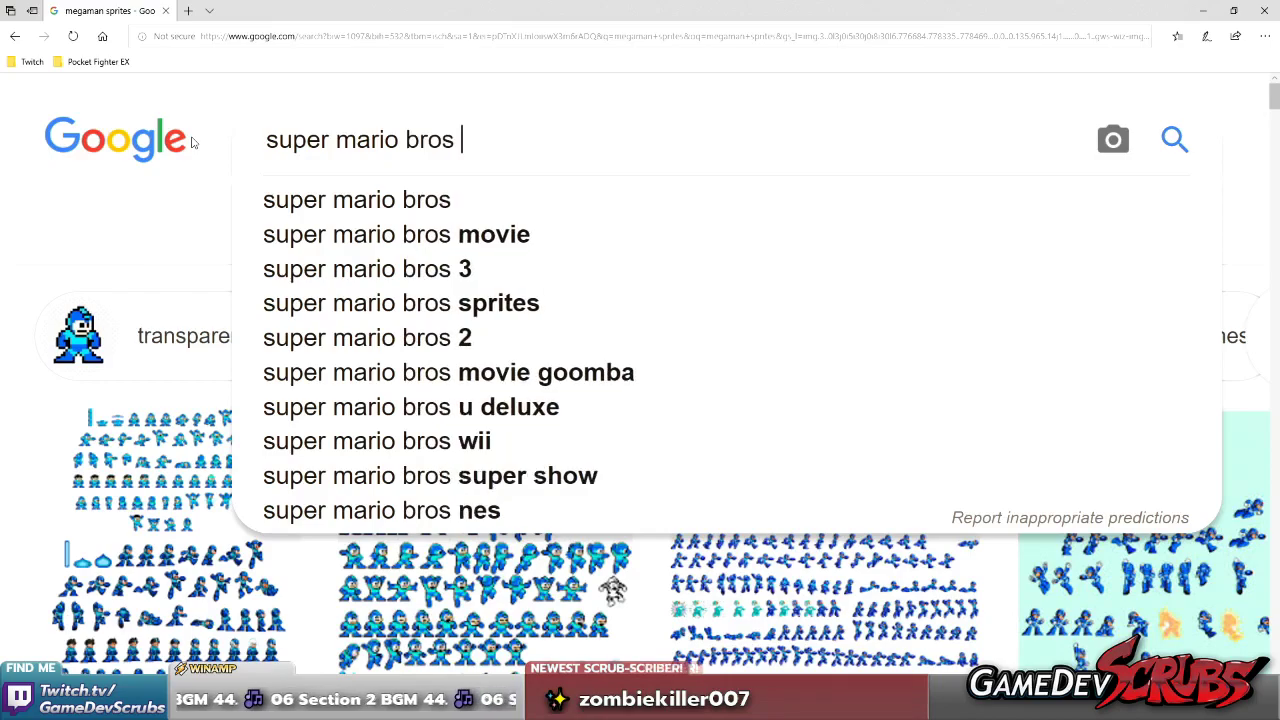
pyautogui.press('Return')
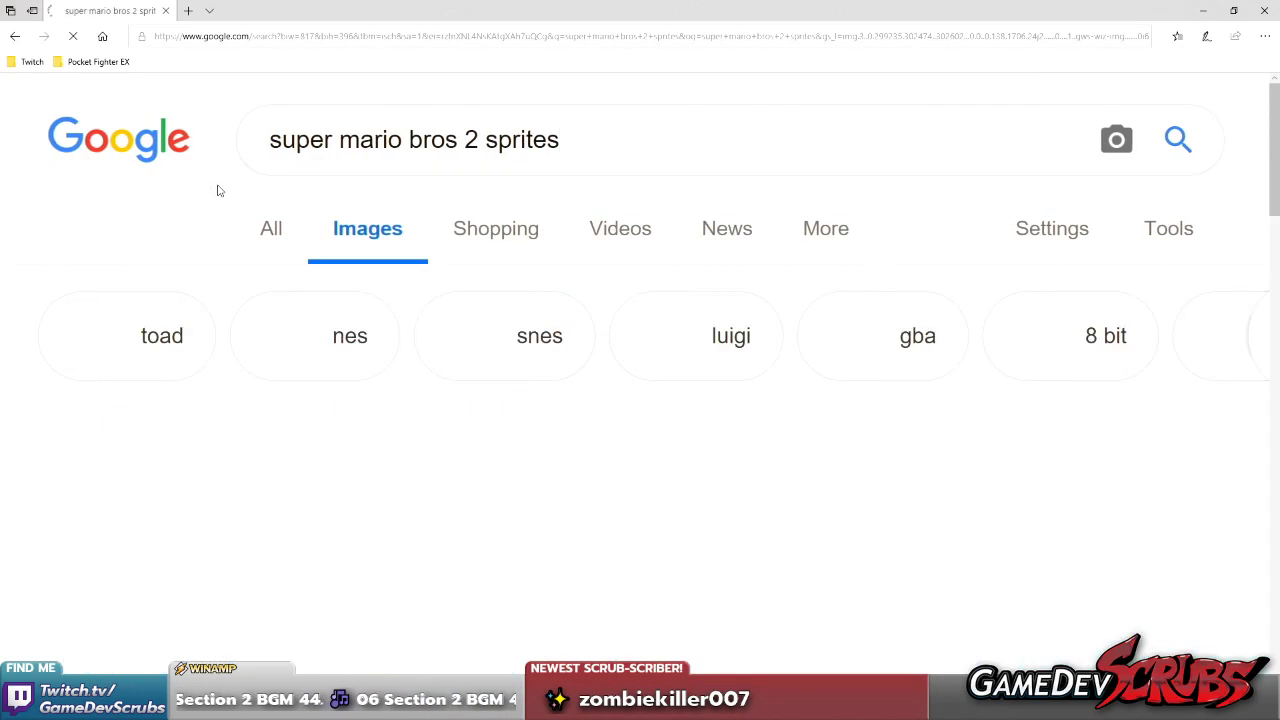
# - Preview the playable-characters sprite sheet among the image results and open its Super Mario Bros. 2 source page on Mario Universe
pyautogui.scroll(-3, 439, 334)
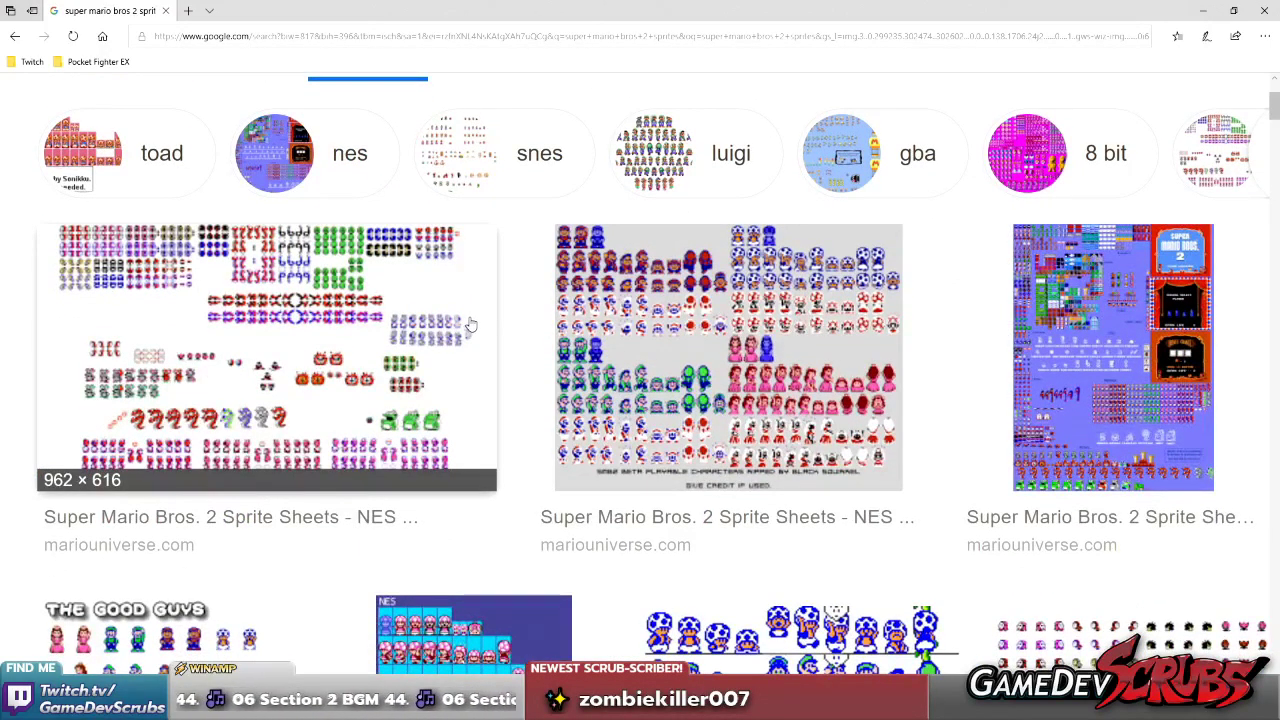
pyautogui.click(700, 320)
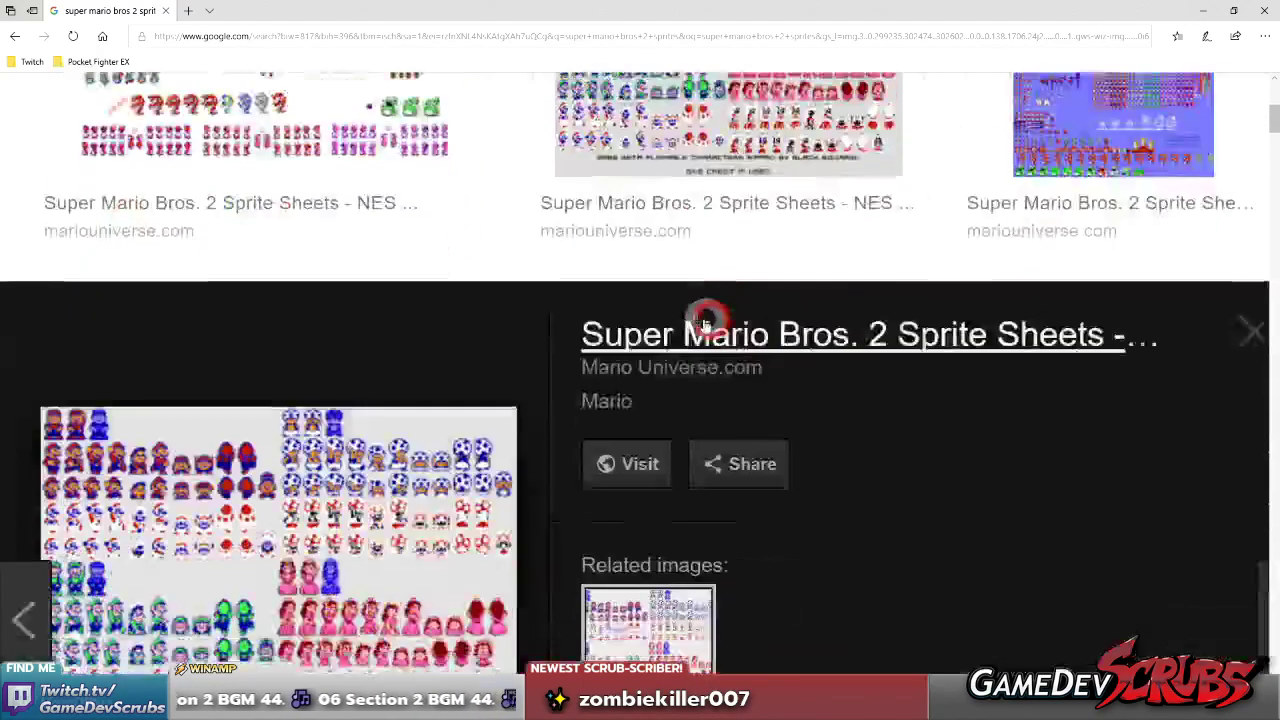
pyautogui.click(632, 257)
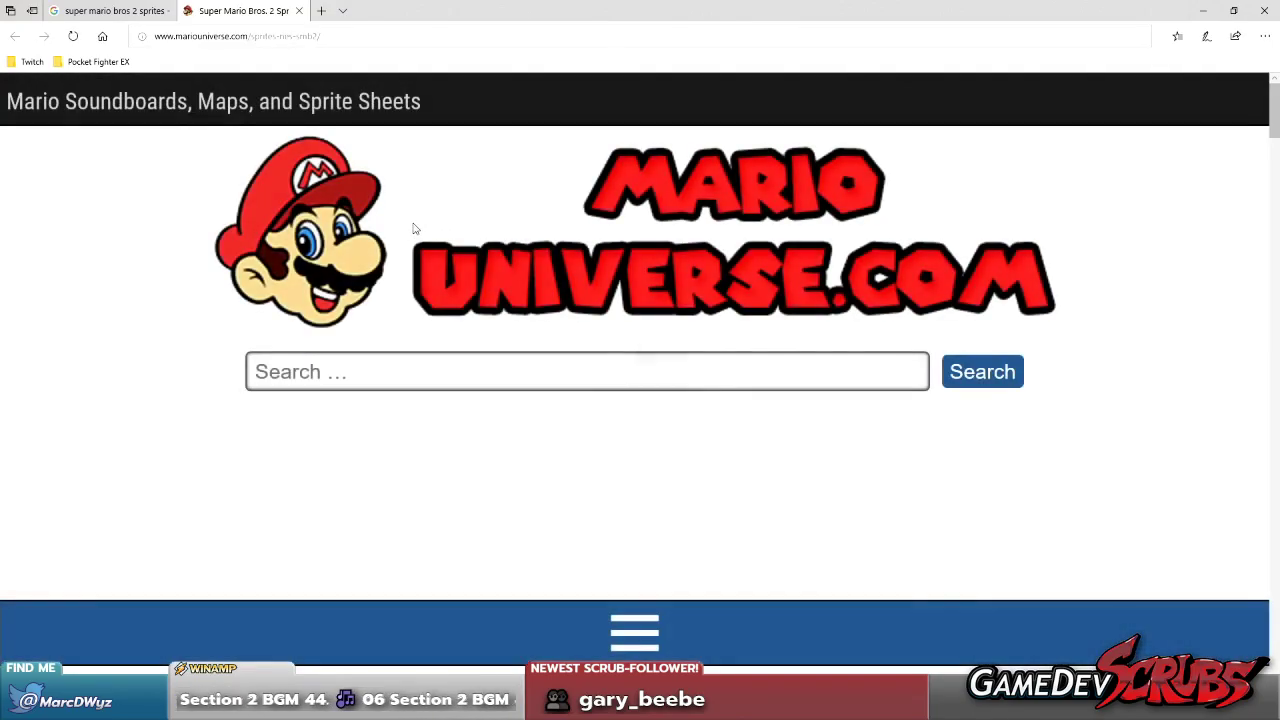
# - Open the first Mario sprite sheet from the Super Mario Bros. 2 list and examine it at an enlarged size
pyautogui.scroll(-10, 366, 277)
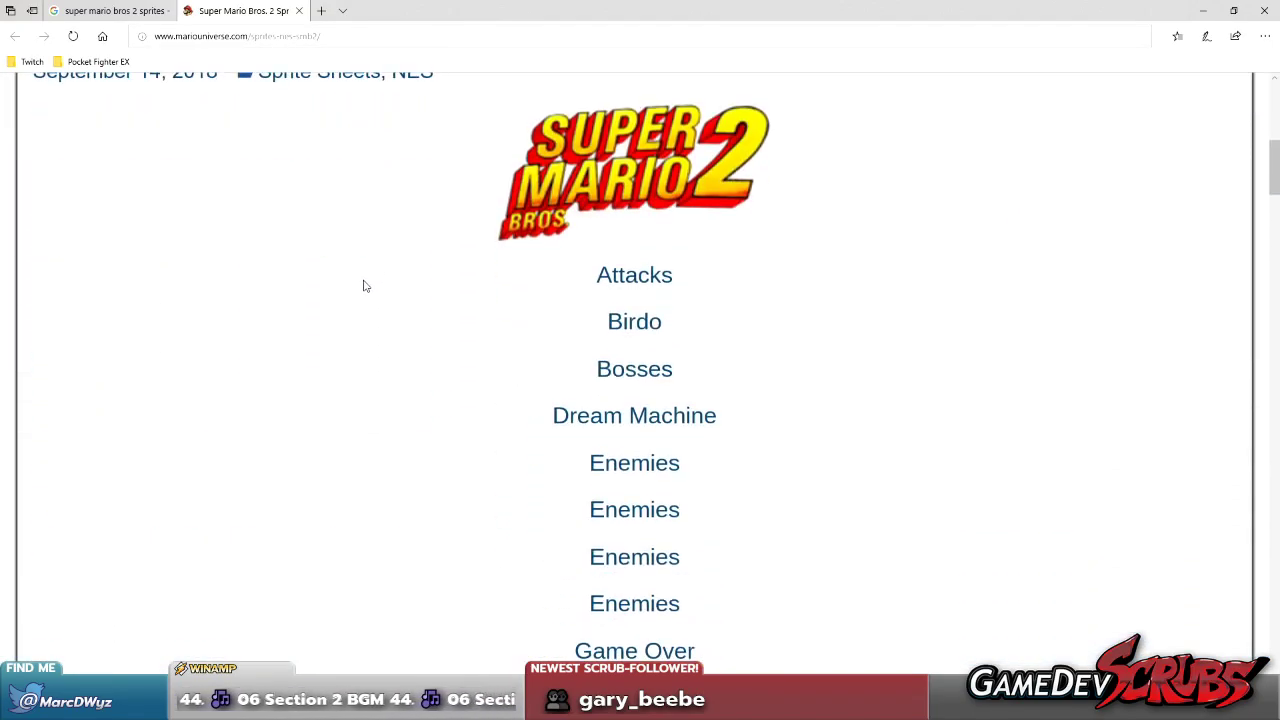
pyautogui.scroll(-5, 361, 284)
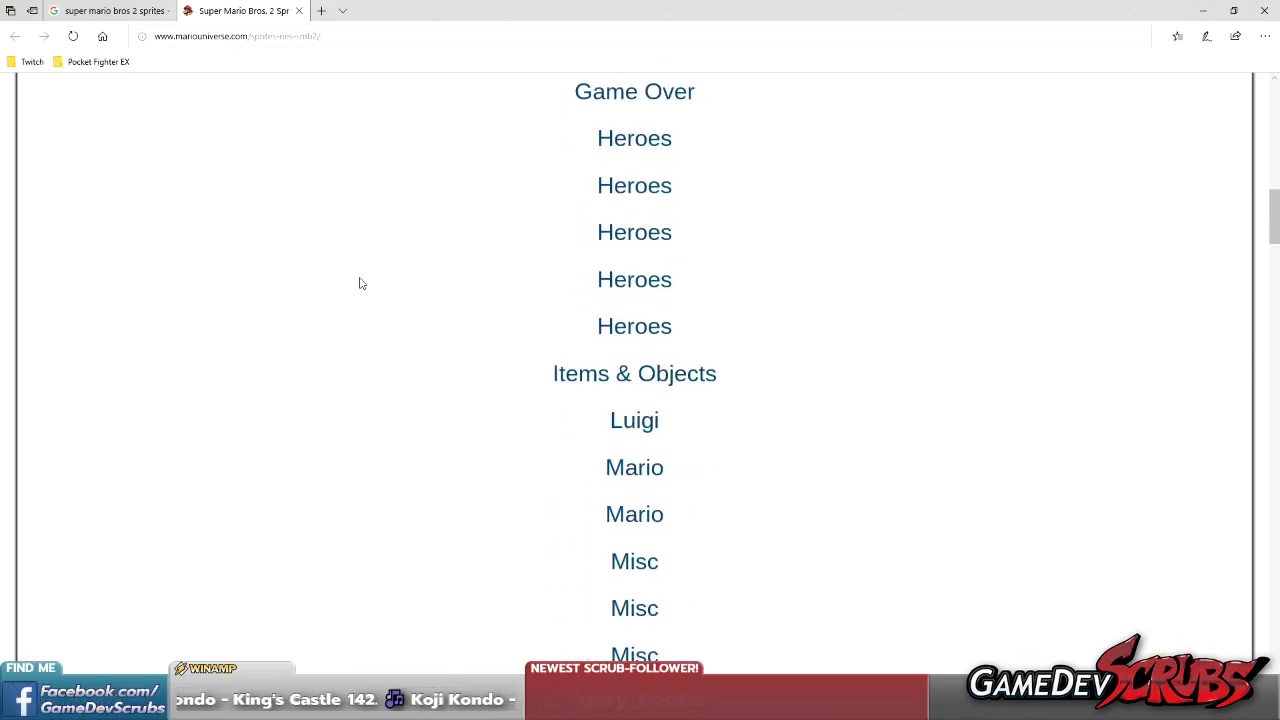
pyautogui.click(614, 373)
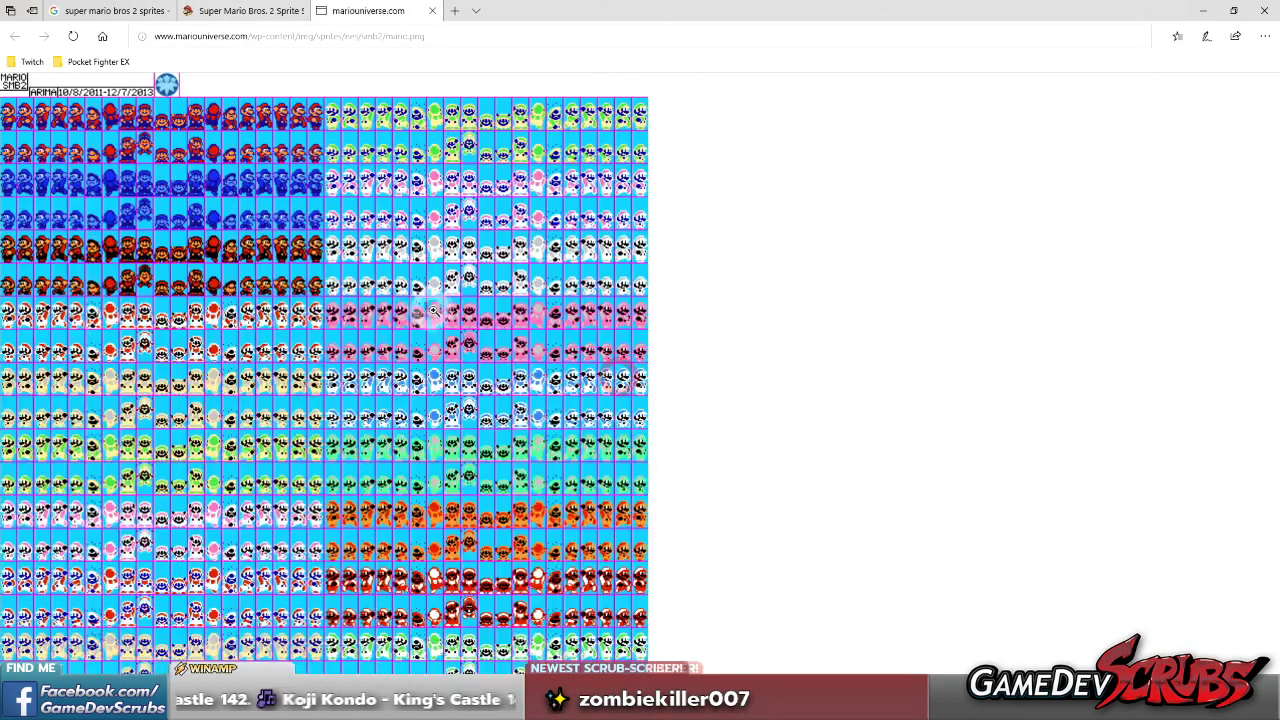
pyautogui.click(426, 303)
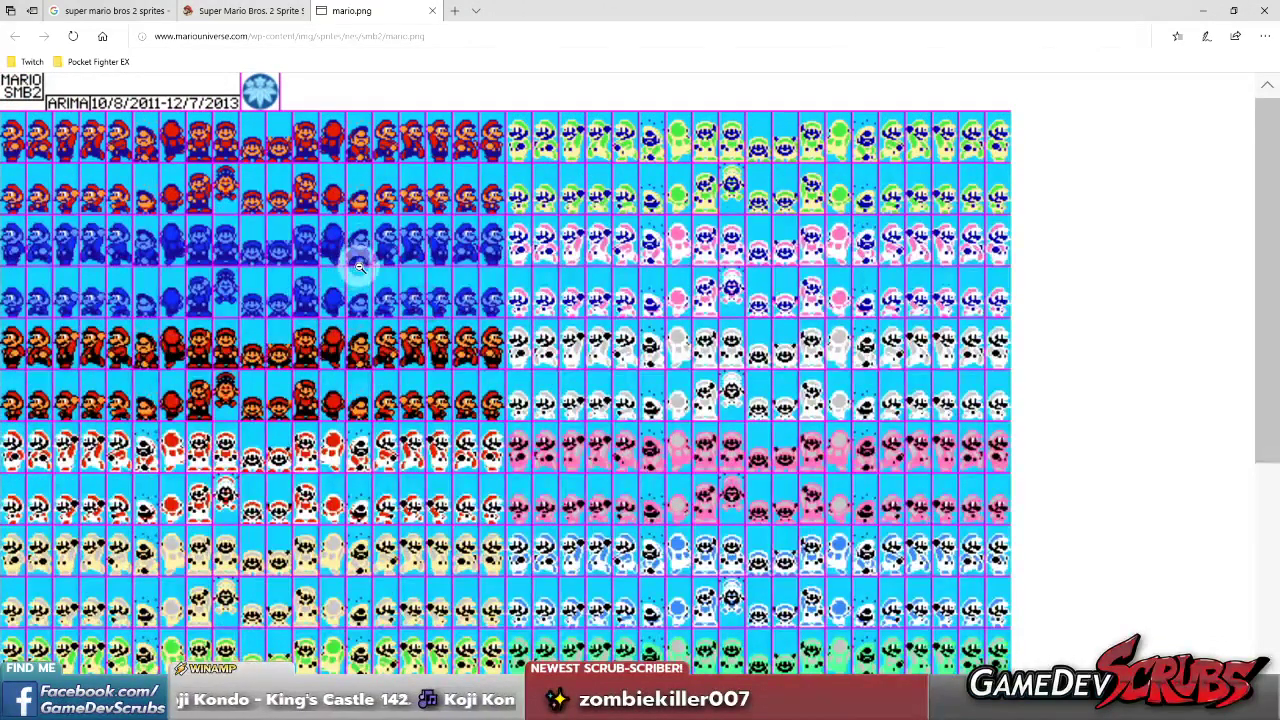
pyautogui.scroll(3, 200, 215)
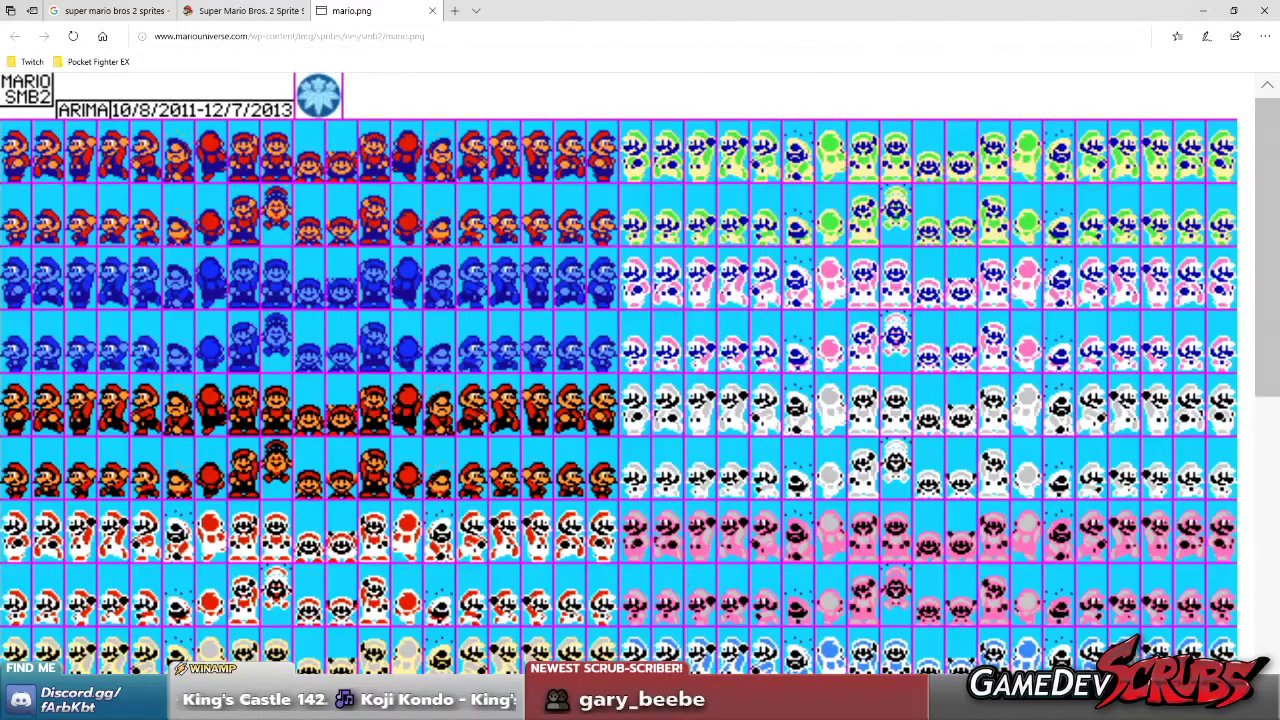
# - Switch back to Mansion.gif in Paint Shop Pro and frame the blue-haired boy of the four-child lineup with a rectangular selection
pyautogui.hotkey('alt', 'Tab')
pyautogui.scroll(3, 620, 340)
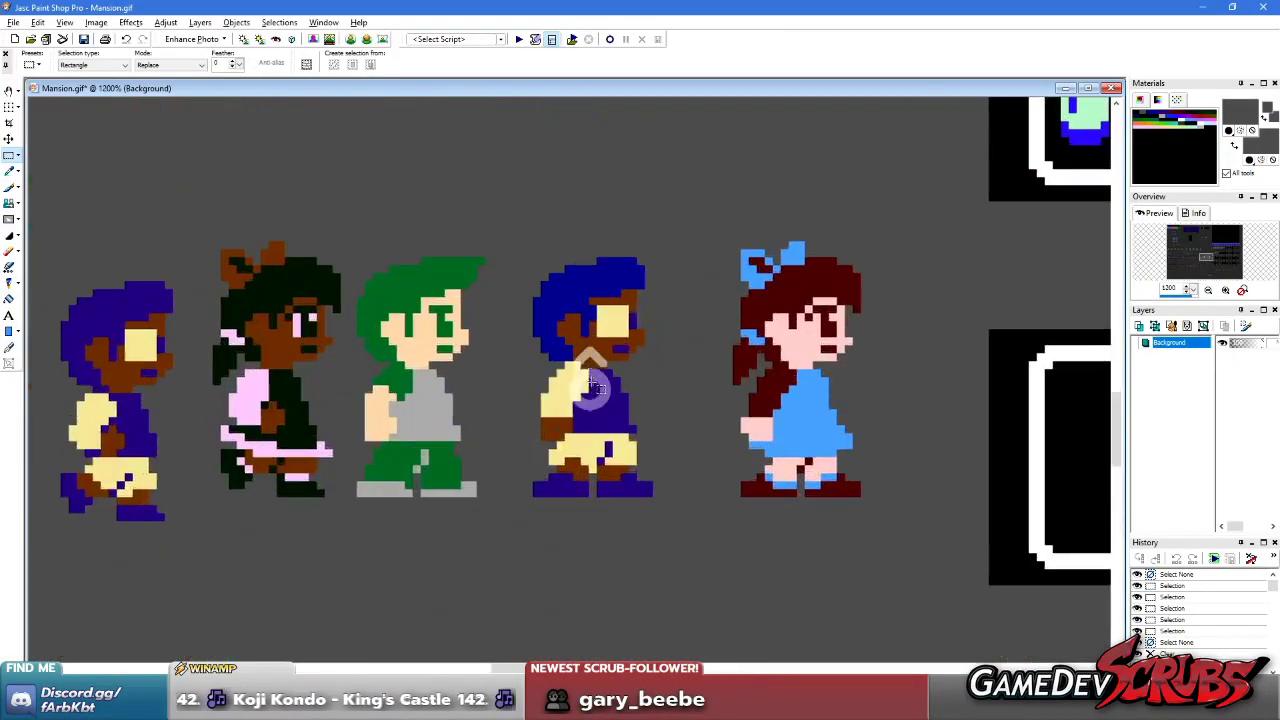
pyautogui.moveTo(502, 211); pyautogui.dragTo(675, 534)
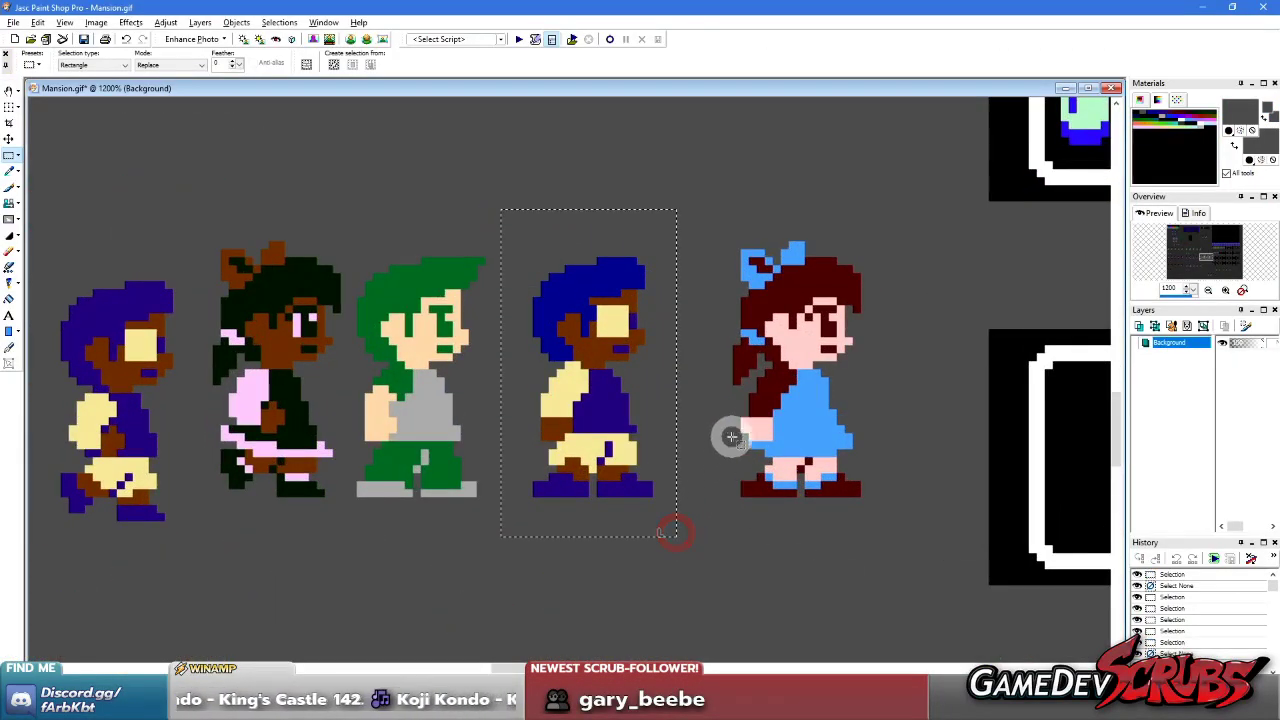
# - Frame the outlined blue-clothed boy without a scarf using a rectangular selection and compare him with the outlined green-haired boys
pyautogui.scroll(-3, 814, 491)
pyautogui.scroll(2, 457, 449)
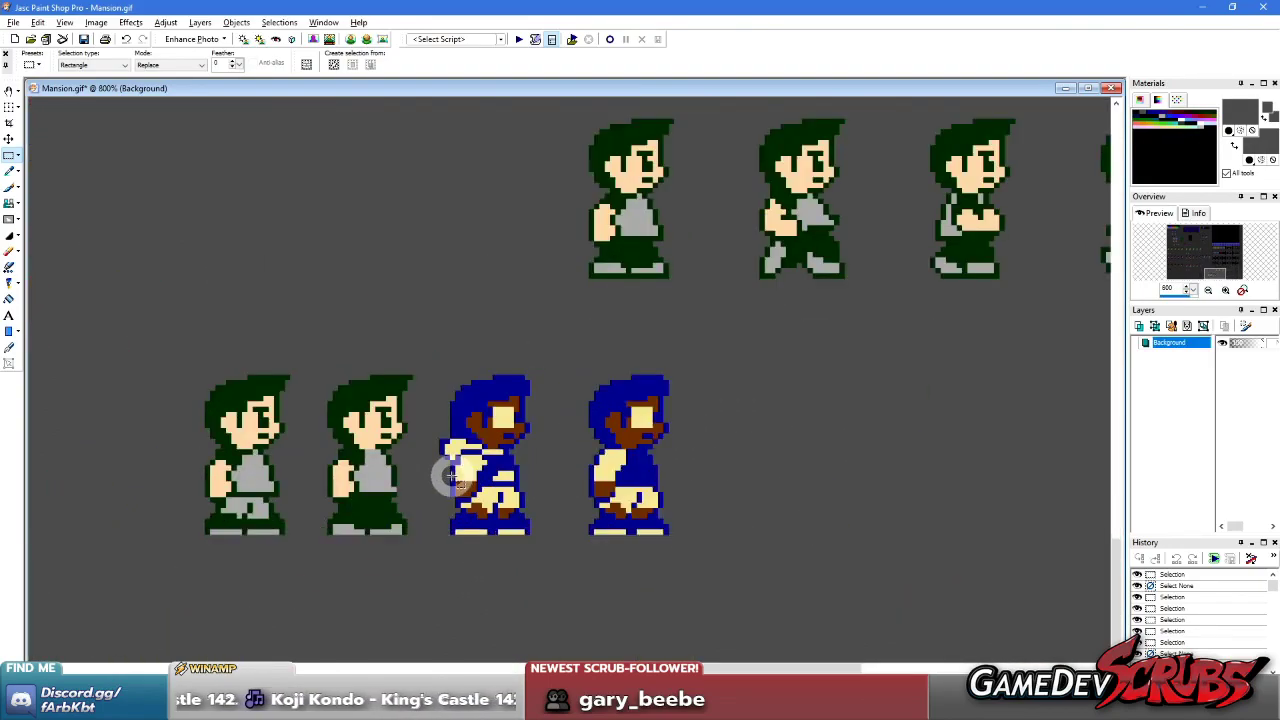
pyautogui.scroll(2, 686, 414)
pyautogui.moveTo(597, 226); pyautogui.dragTo(797, 513)
pyautogui.scroll(-2, 649, 420)
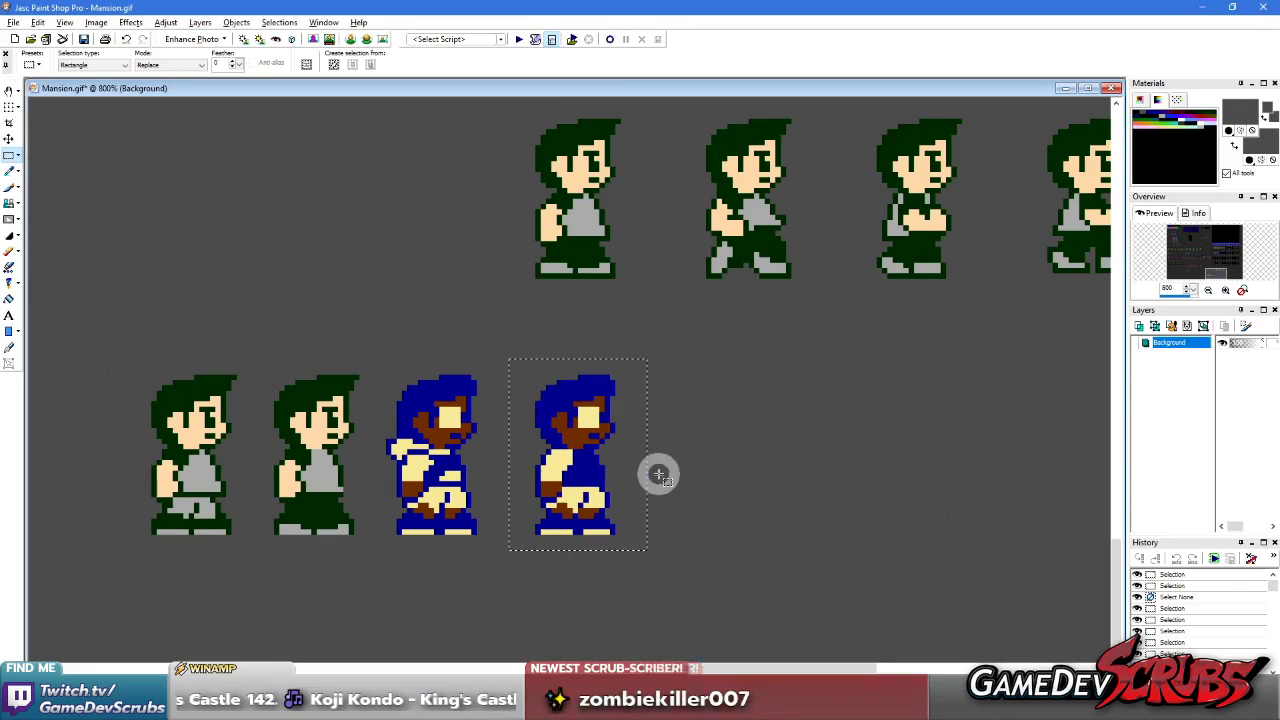
pyautogui.scroll(-5, 543, 417)
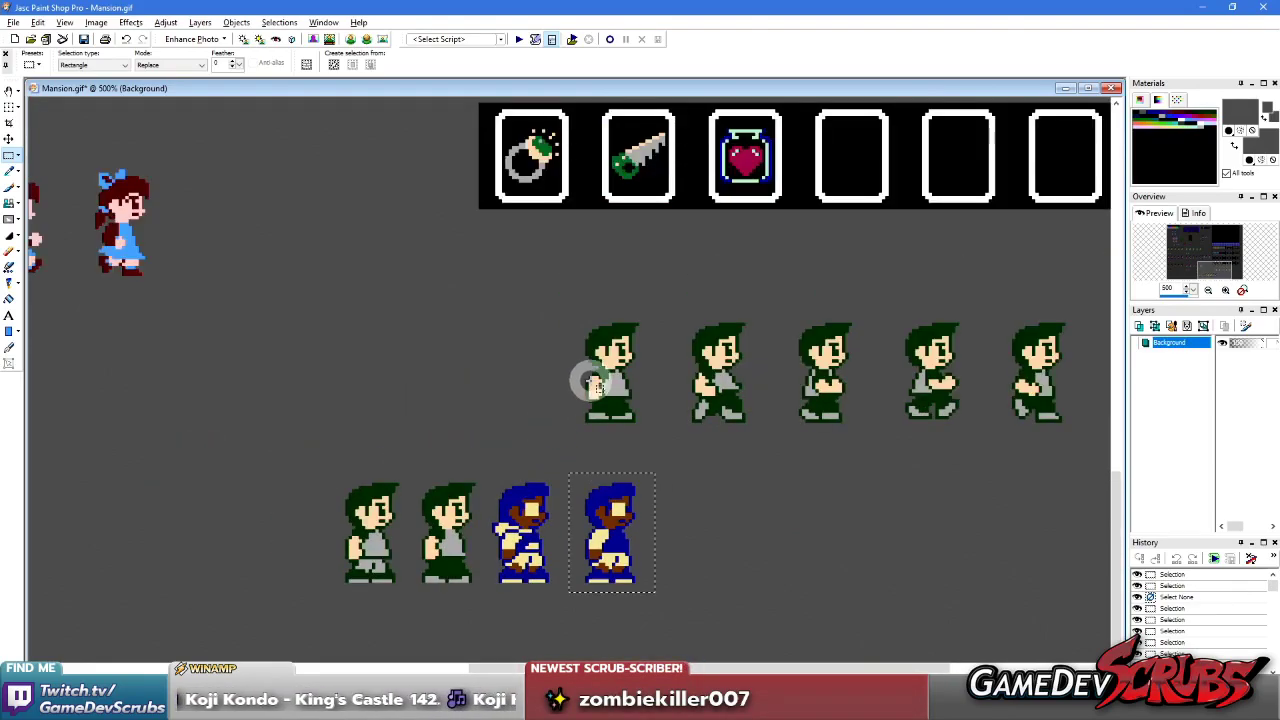
pyautogui.scroll(5, 570, 420)
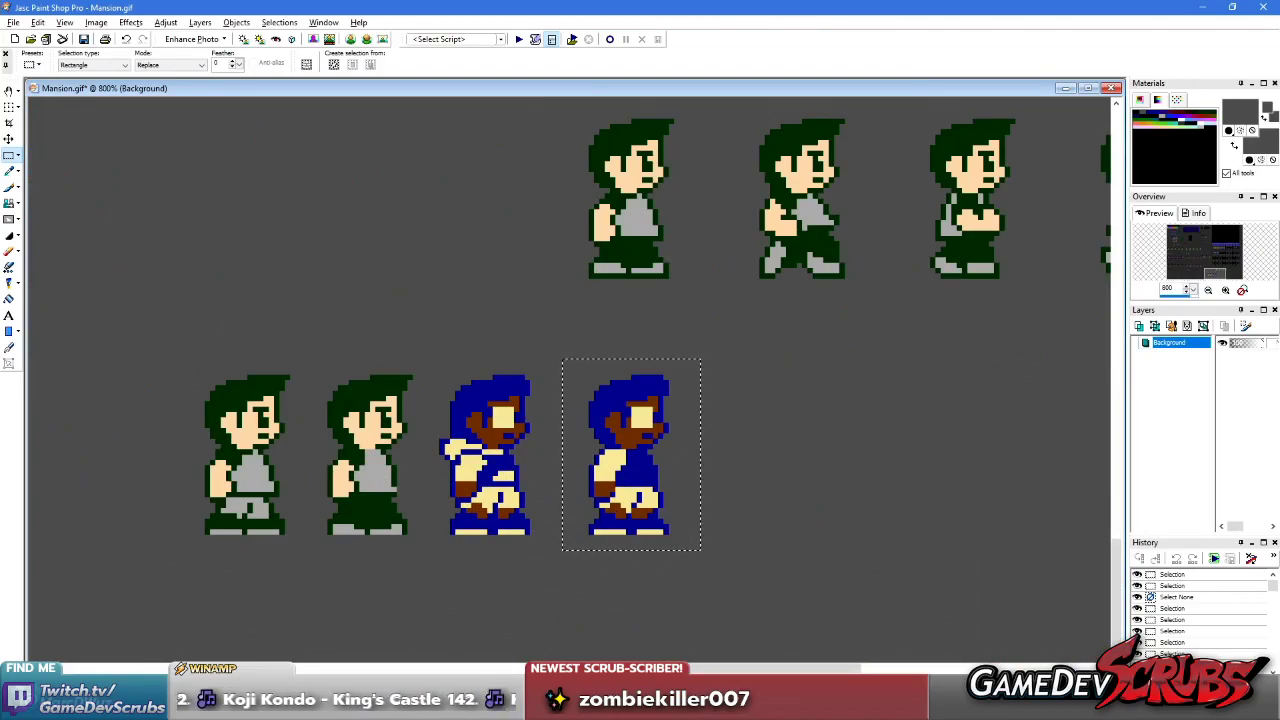
# - Return to the browser, close mario.png, view the second Mario sprite sheet from the list and close it
pyautogui.hotkey('alt', 'Tab')
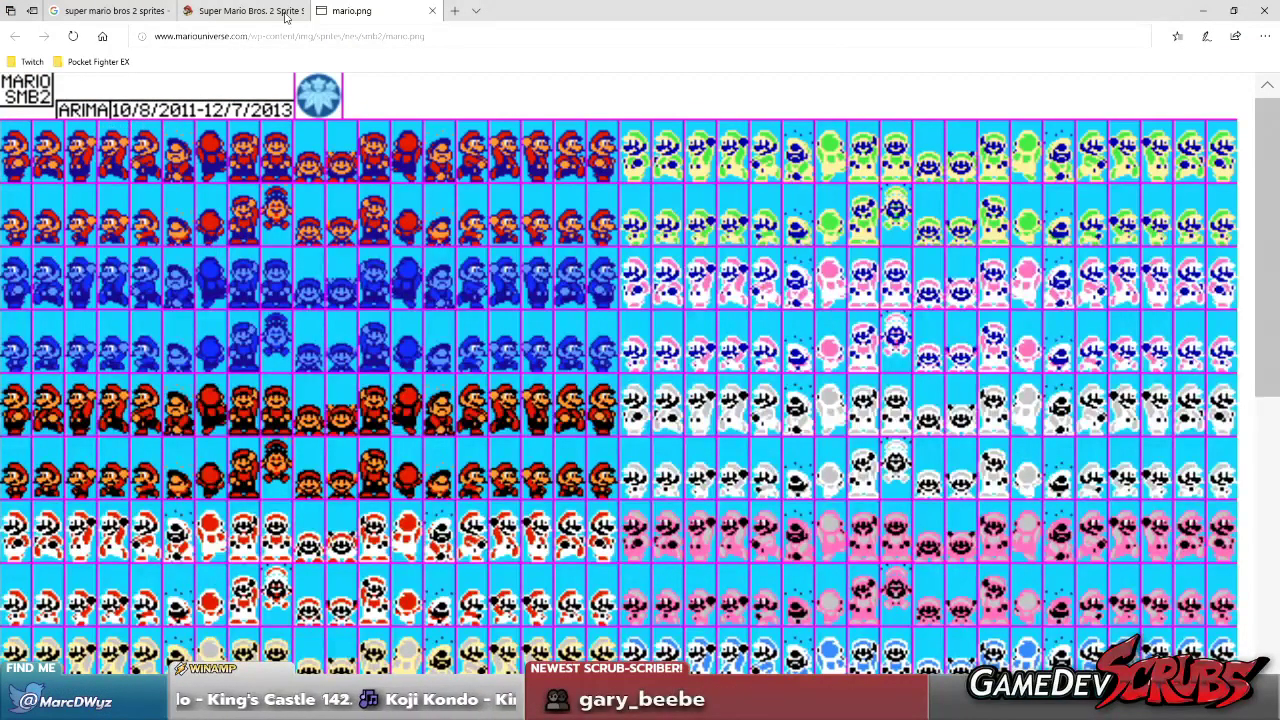
pyautogui.middleClick(340, 12)
pyautogui.scroll(-2, 610, 292)
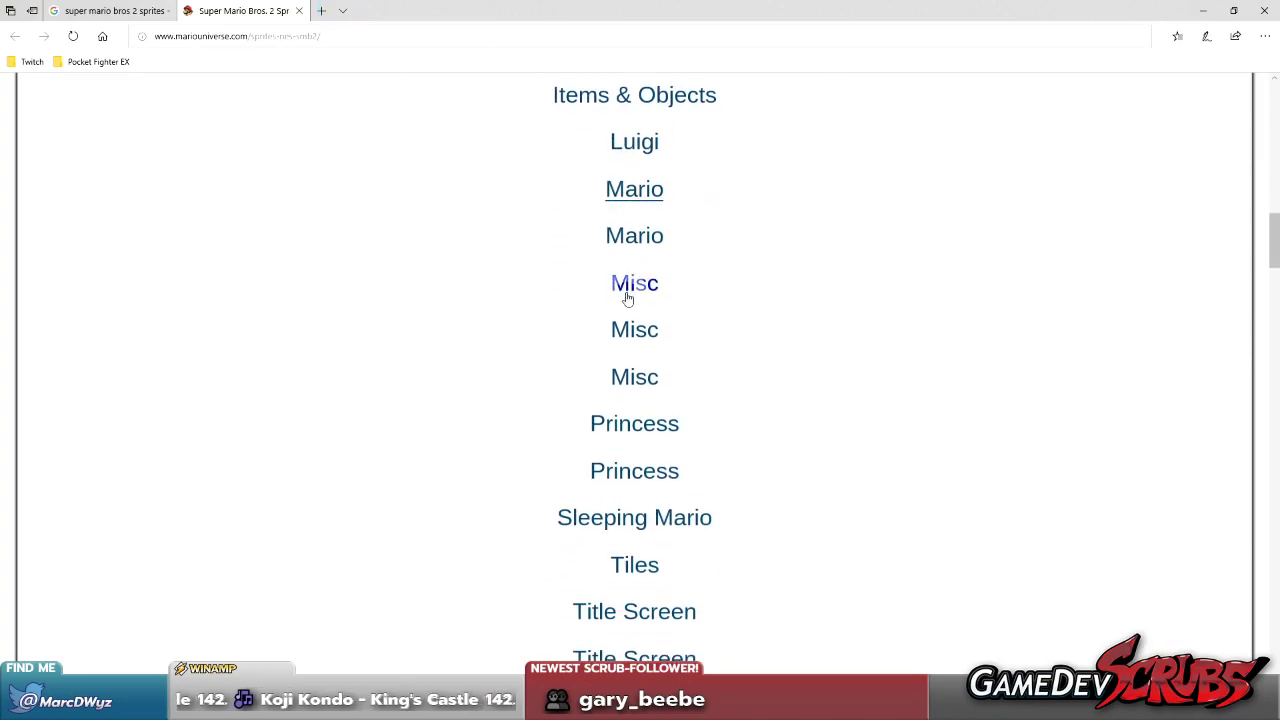
pyautogui.click(630, 243)
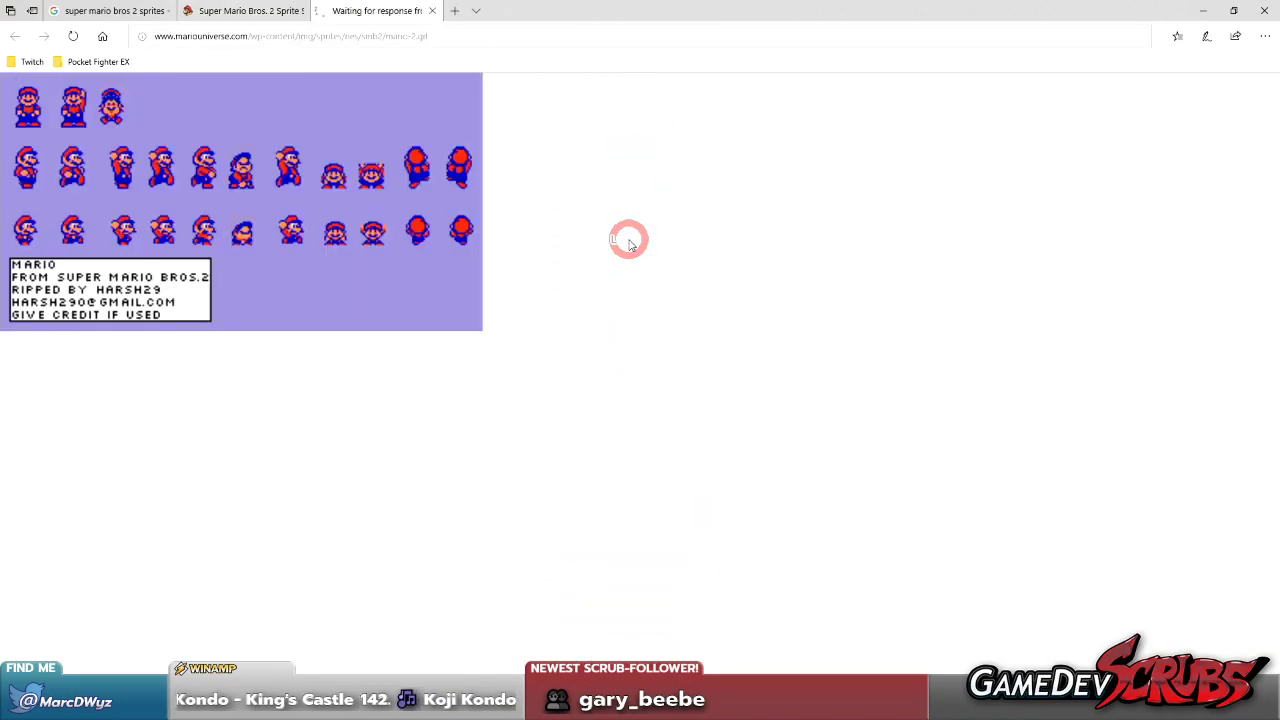
pyautogui.middleClick(363, 18)
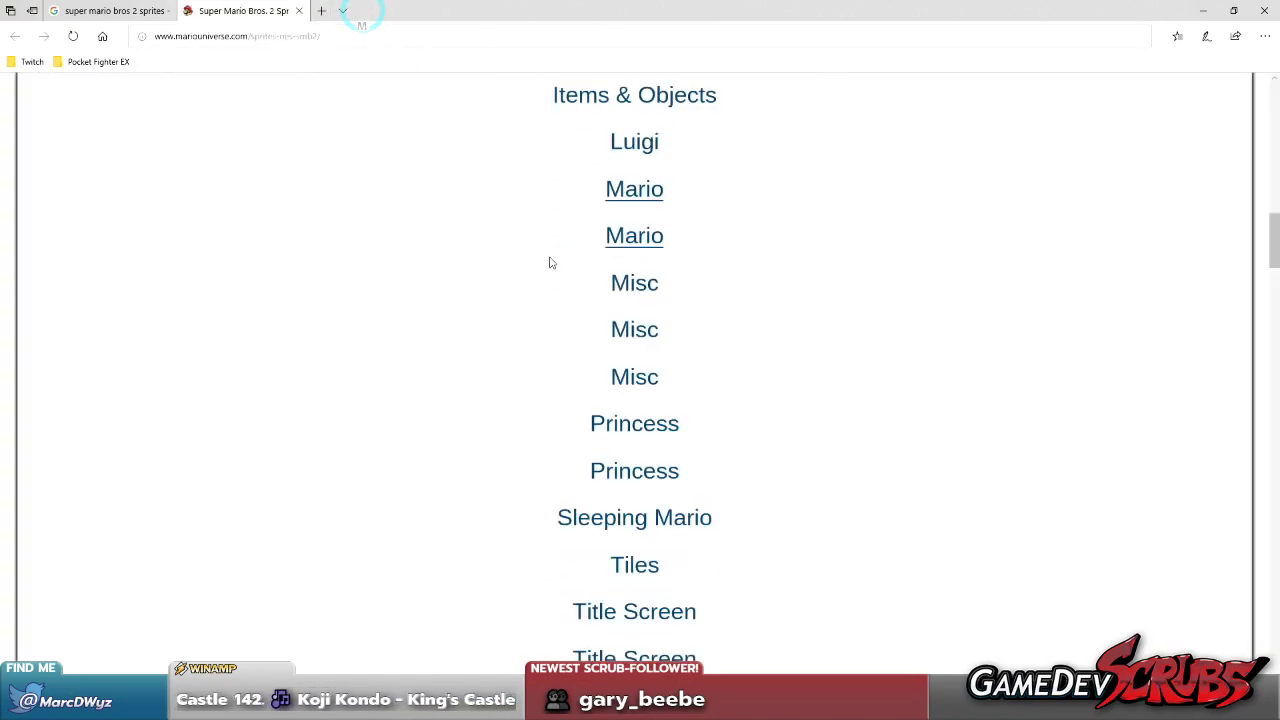
# - Look through the Super Mario Bros. 2 sheet list, open the Luigi sprite sheet and examine its palette variations enlarged
pyautogui.scroll(-3, 534, 254)
pyautogui.scroll(4, 534, 254)
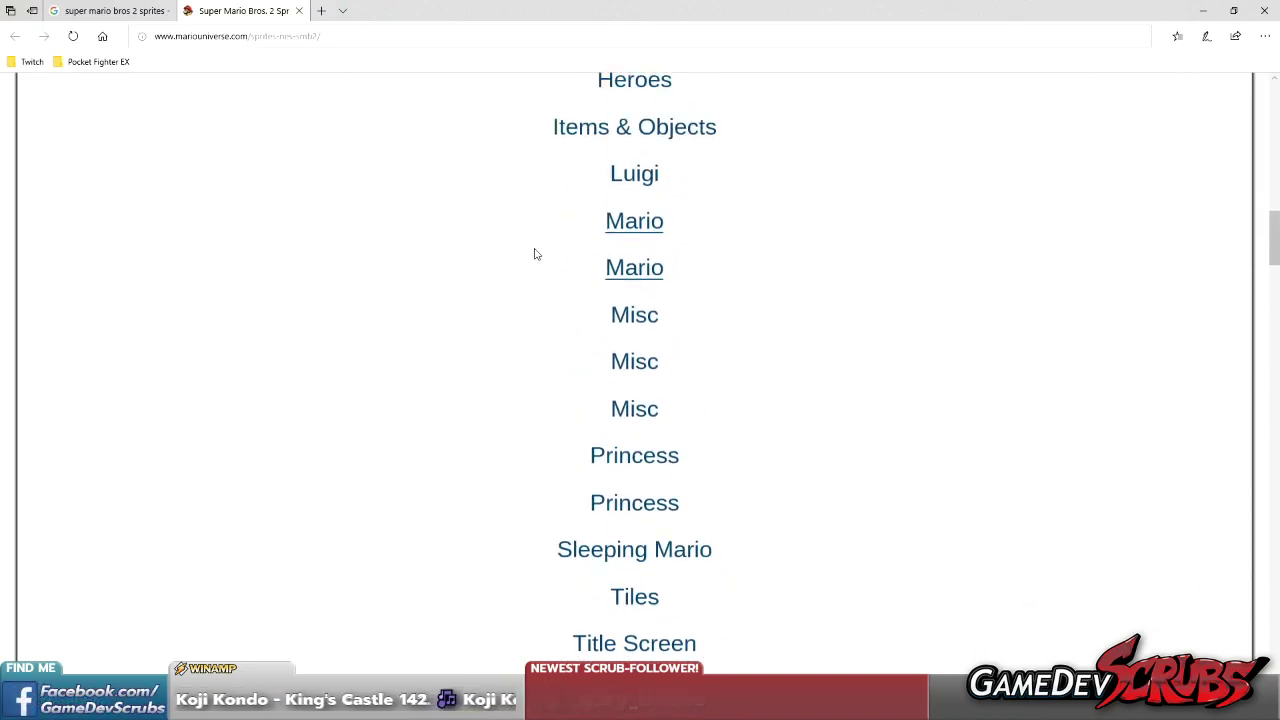
pyautogui.scroll(7, 534, 254)
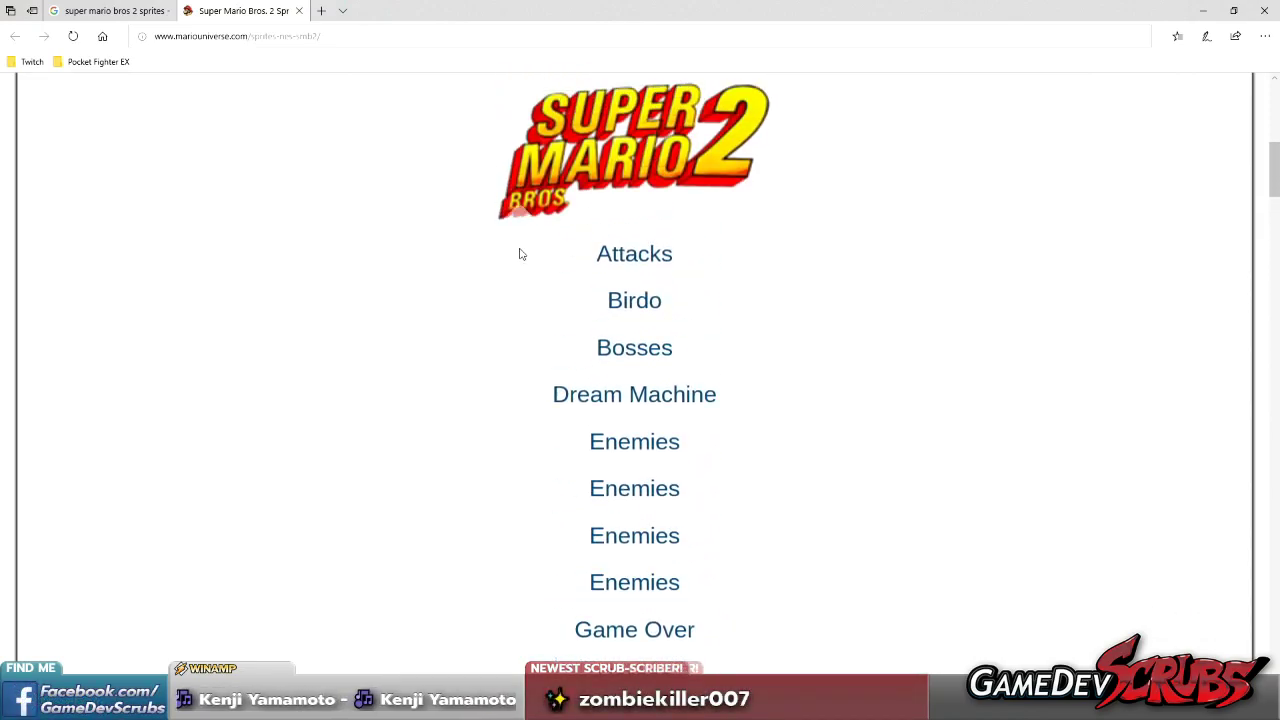
pyautogui.scroll(-7, 516, 250)
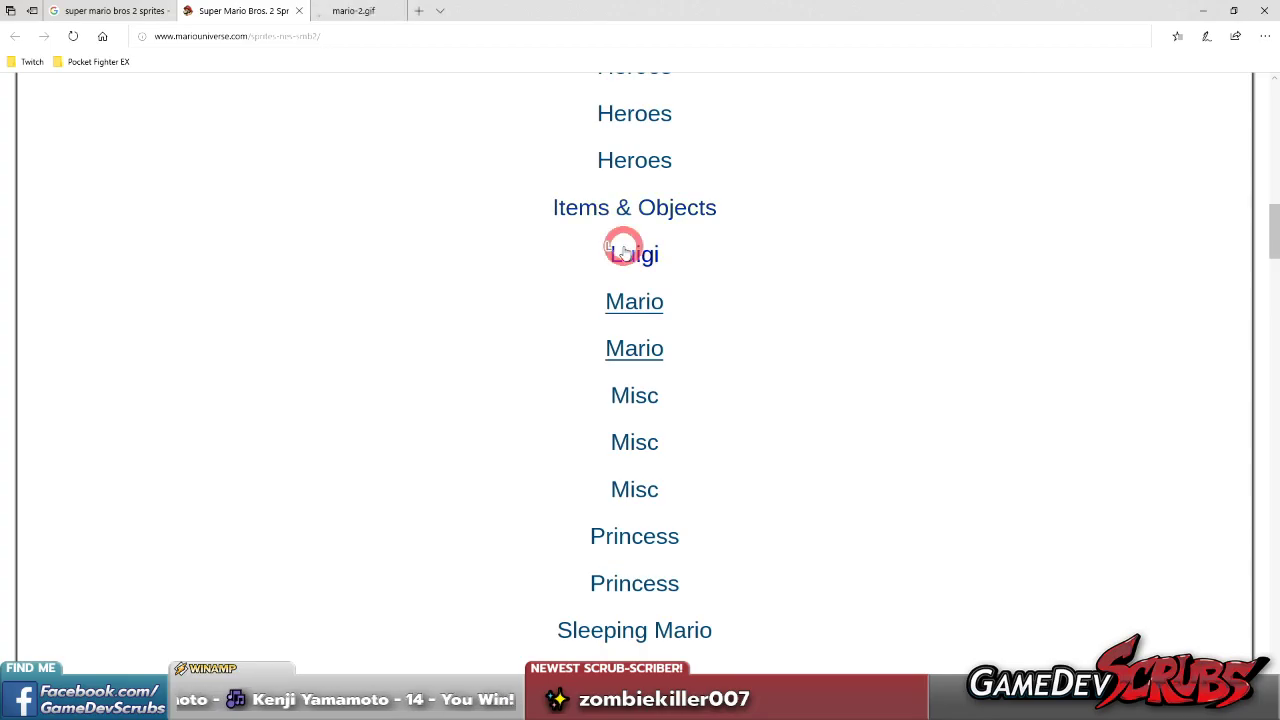
pyautogui.click(623, 250)
pyautogui.click(173, 223)
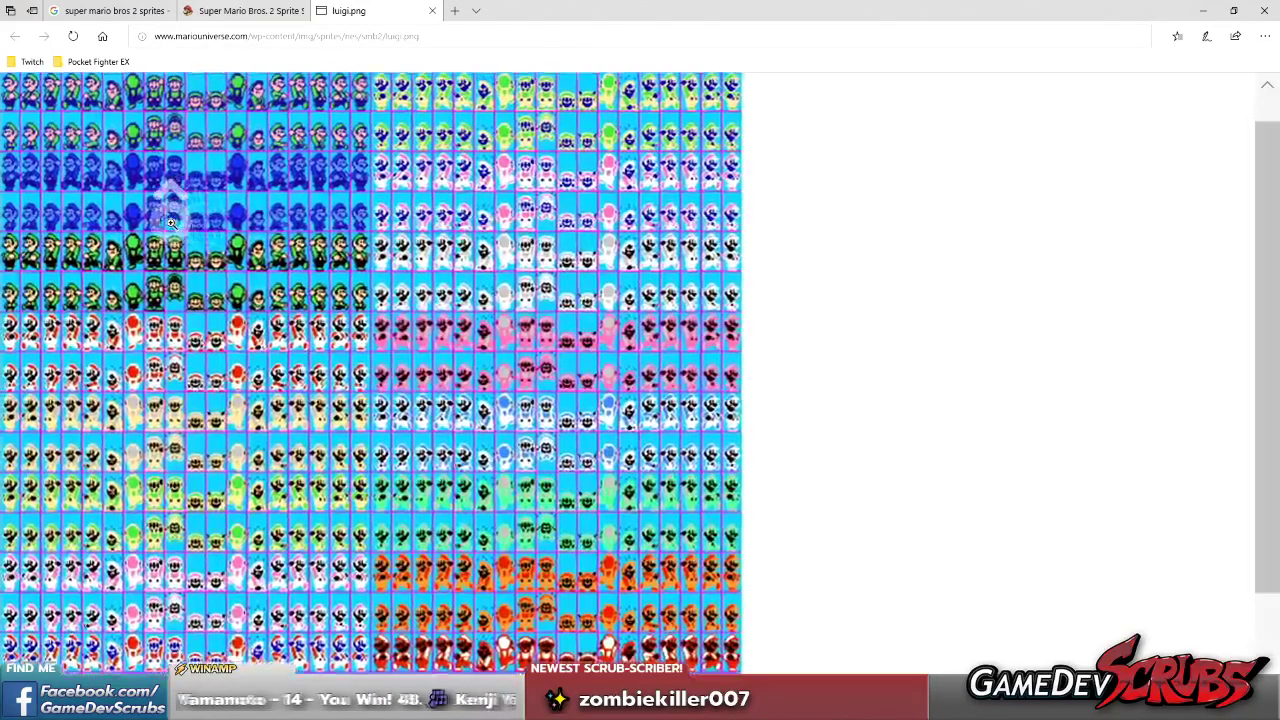
pyautogui.scroll(5, 171, 222)
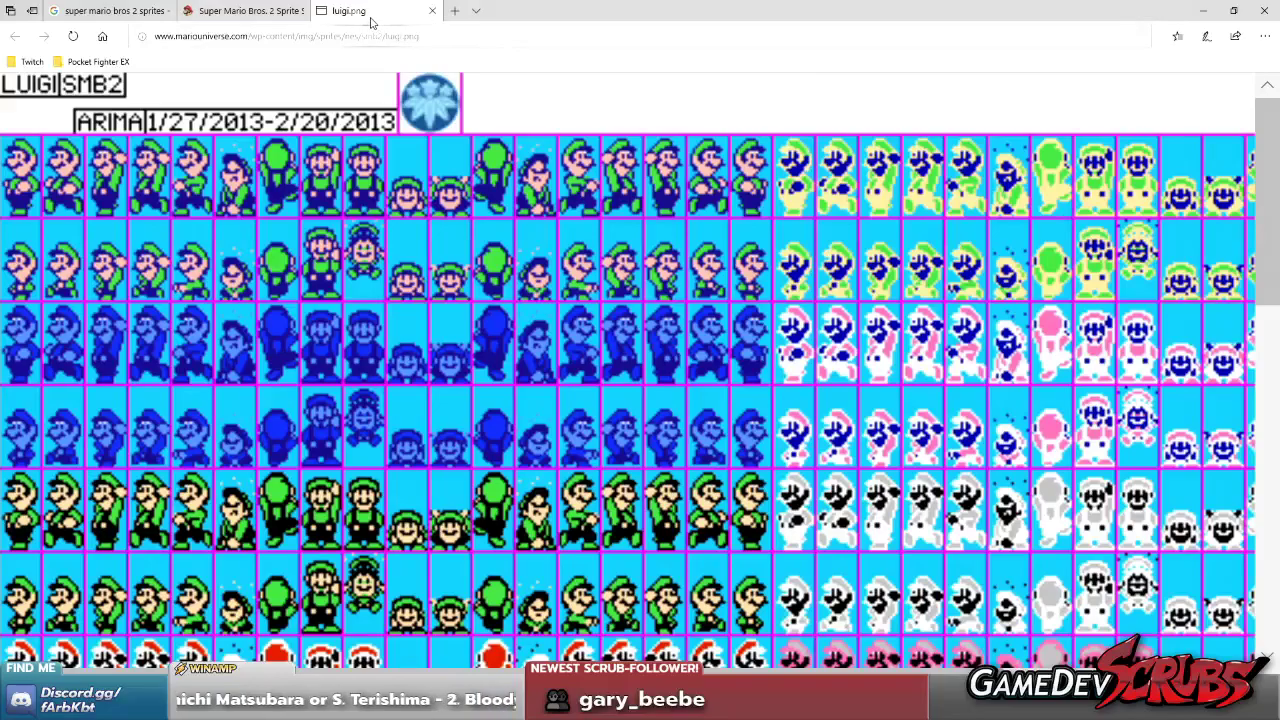
# - Close the Luigi sheet, open the first Princess sprite sheet enlarged and examine its rows across their full width
pyautogui.middleClick(370, 18)
pyautogui.scroll(-1, 638, 431)
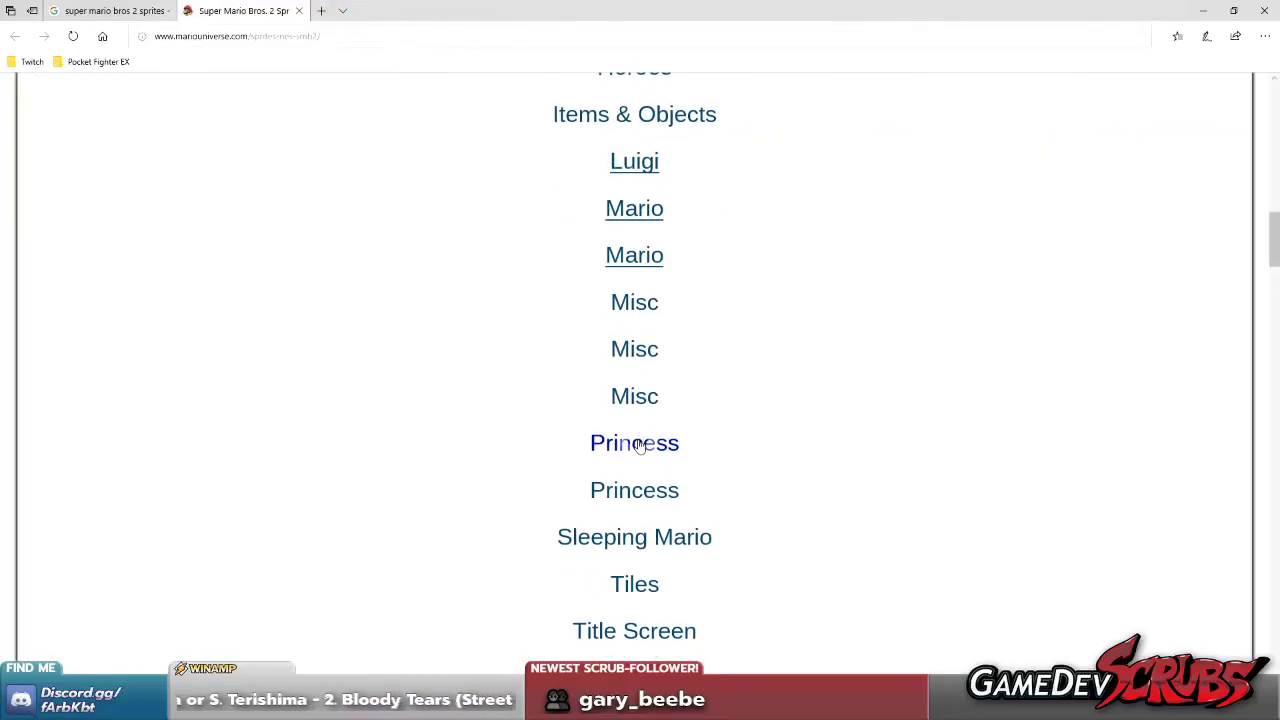
pyautogui.click(640, 445)
pyautogui.click(158, 200)
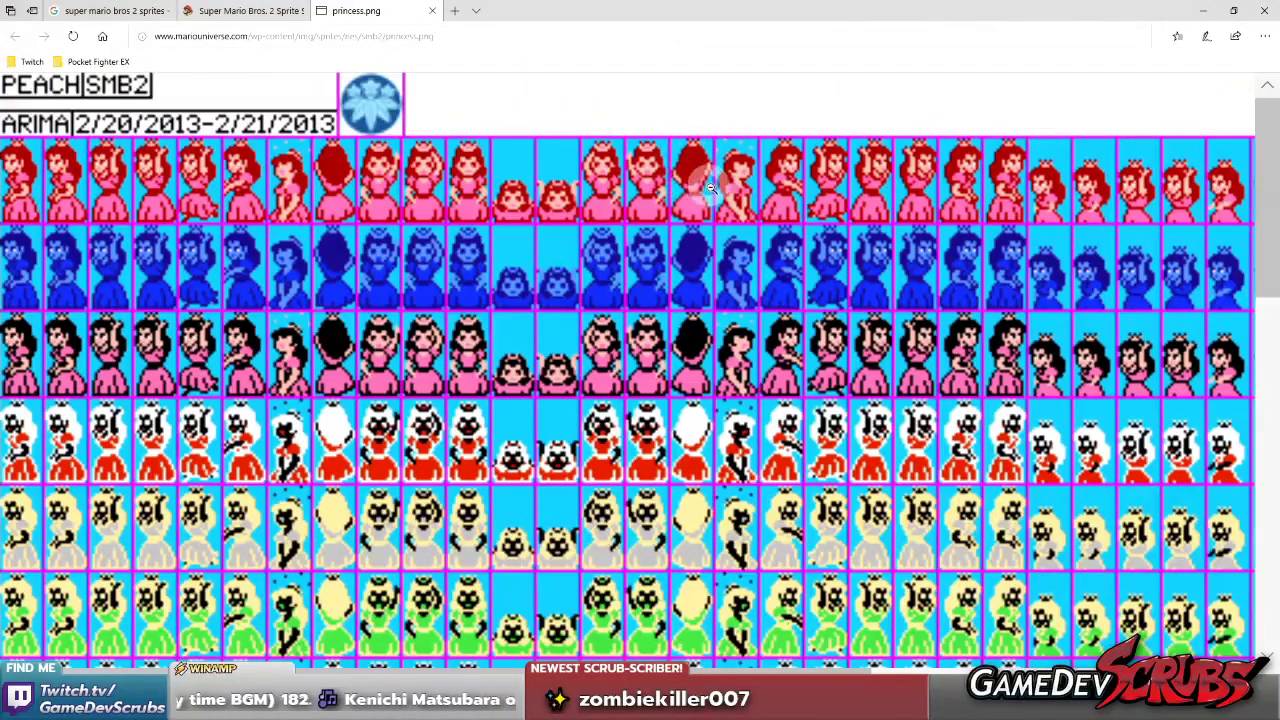
pyautogui.hscroll(5, 855, 195)
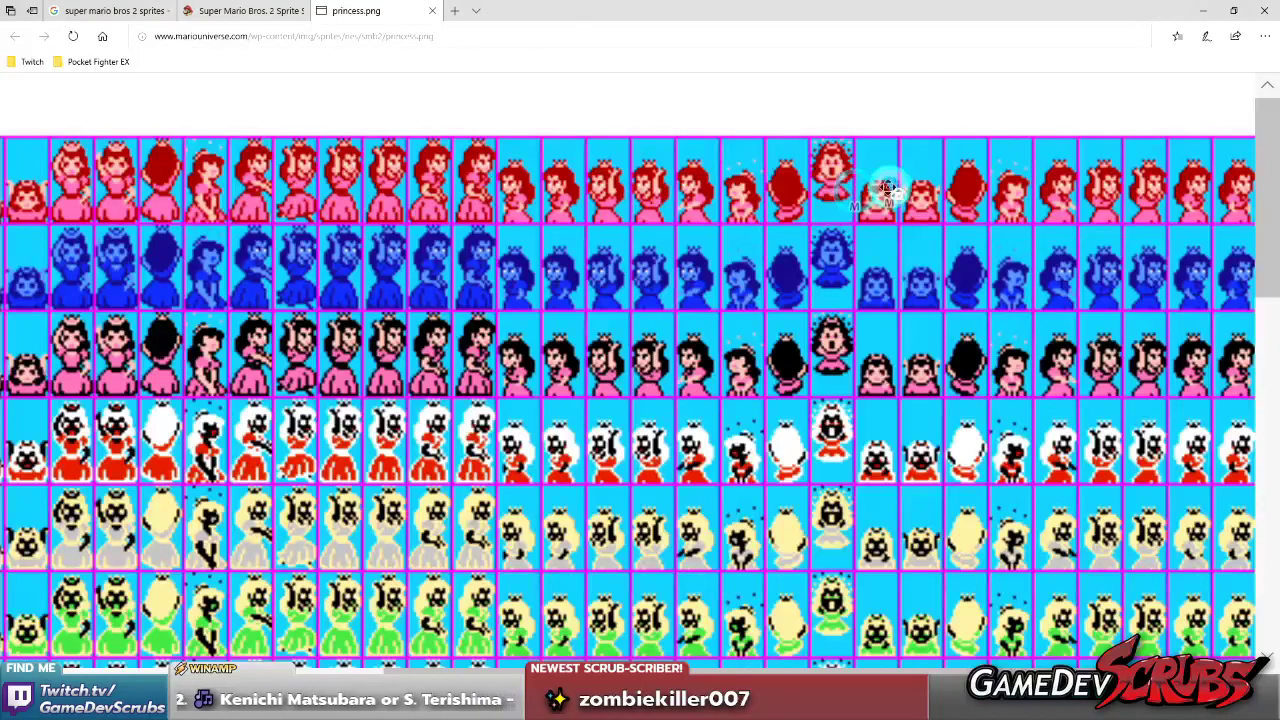
pyautogui.hscroll(-5, 889, 188)
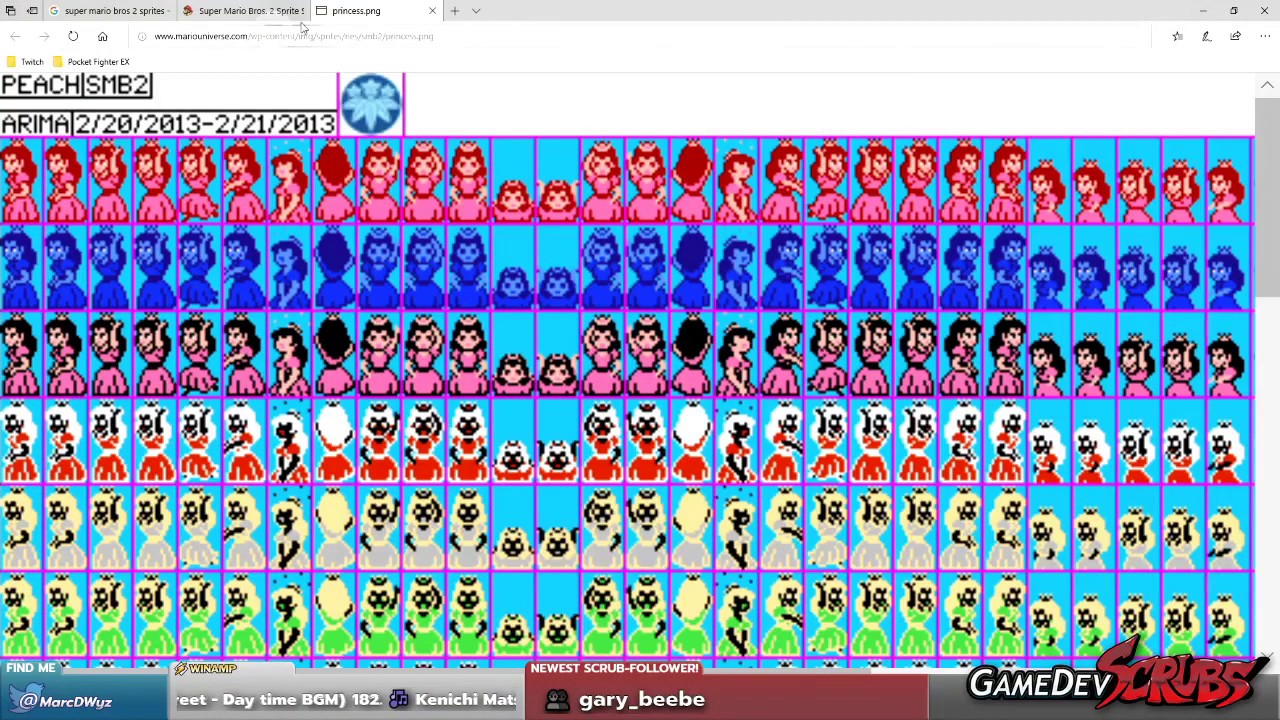
# - Close the Princess sheet, open the Toad sprite sheet toad.gif from the list and enlarge it
pyautogui.middleClick(366, 15)
pyautogui.scroll(-3, 400, 255)
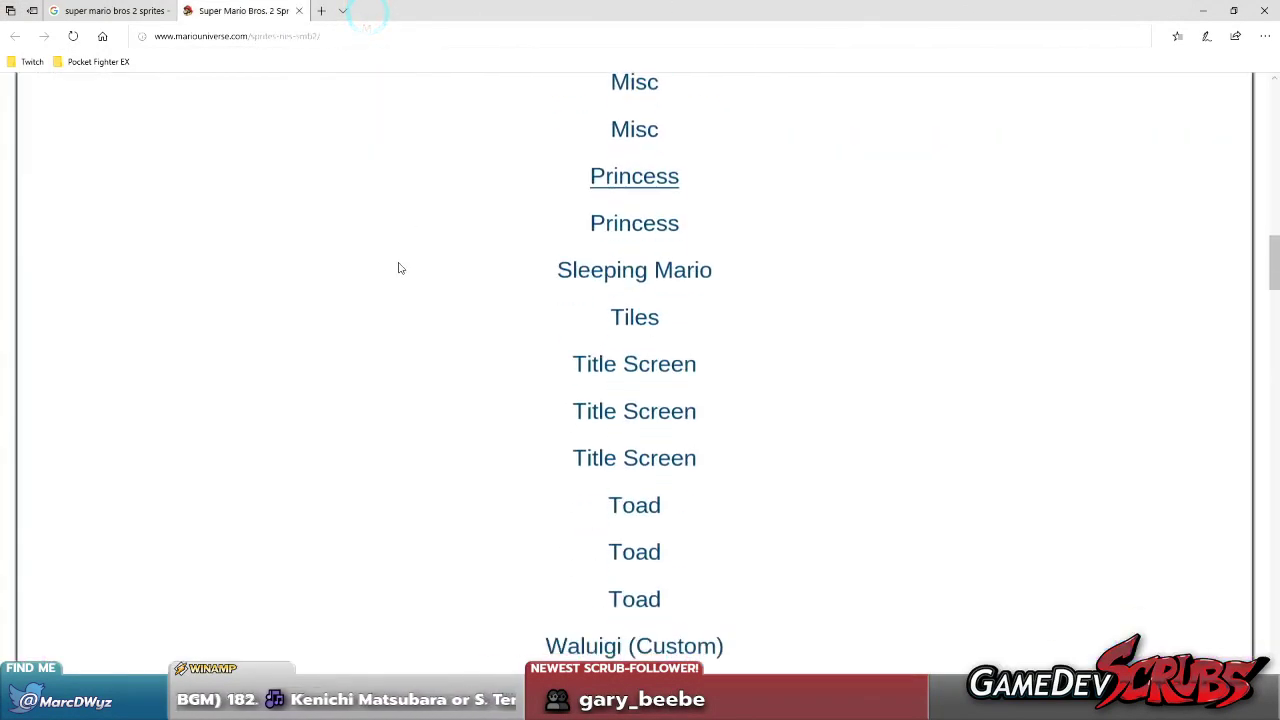
pyautogui.scroll(-2, 425, 287)
pyautogui.click(609, 349)
pyautogui.click(147, 170)
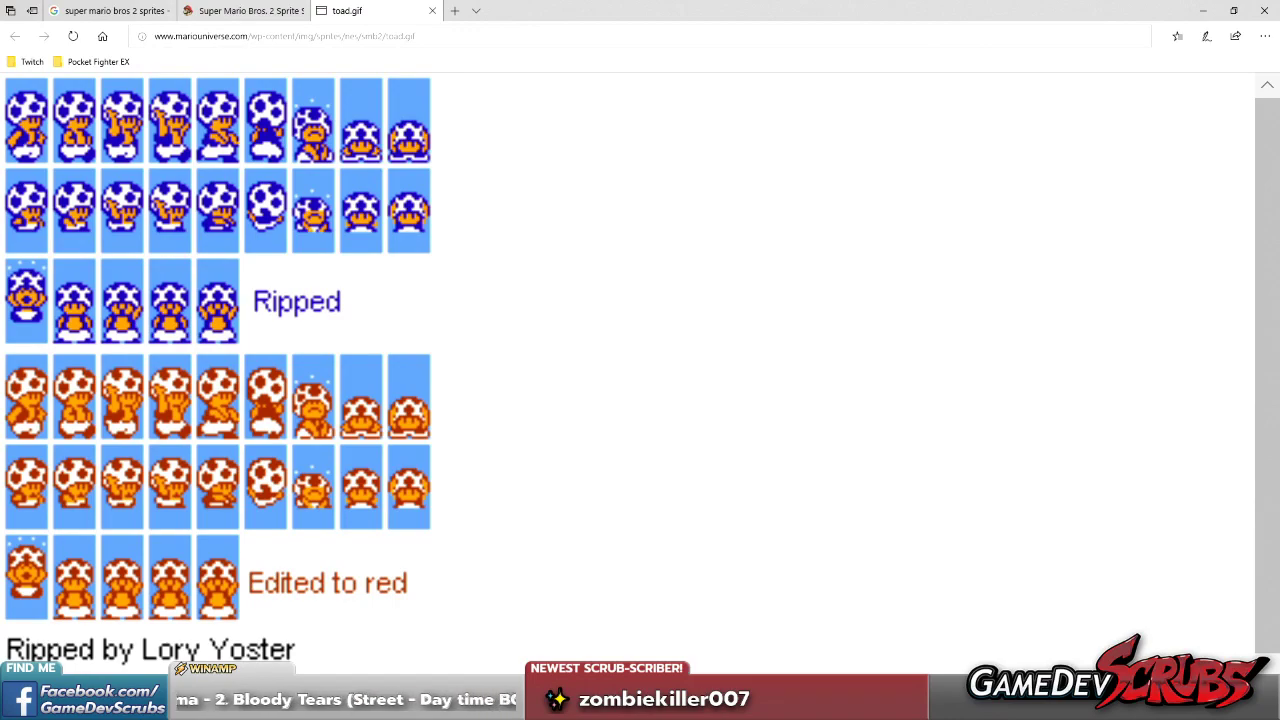
# - Switch back to Paint Shop Pro and compare the outlined green and blue boy variants in Mansion.gif, framing them with rectangular selections
pyautogui.hotkey('alt', 'Tab')
pyautogui.scroll(1, 508, 400)
pyautogui.click(540, 386)
pyautogui.scroll(1, 471, 380)
pyautogui.moveTo(133, 250); pyautogui.dragTo(317, 545)
pyautogui.moveTo(333, 258); pyautogui.dragTo(507, 558)
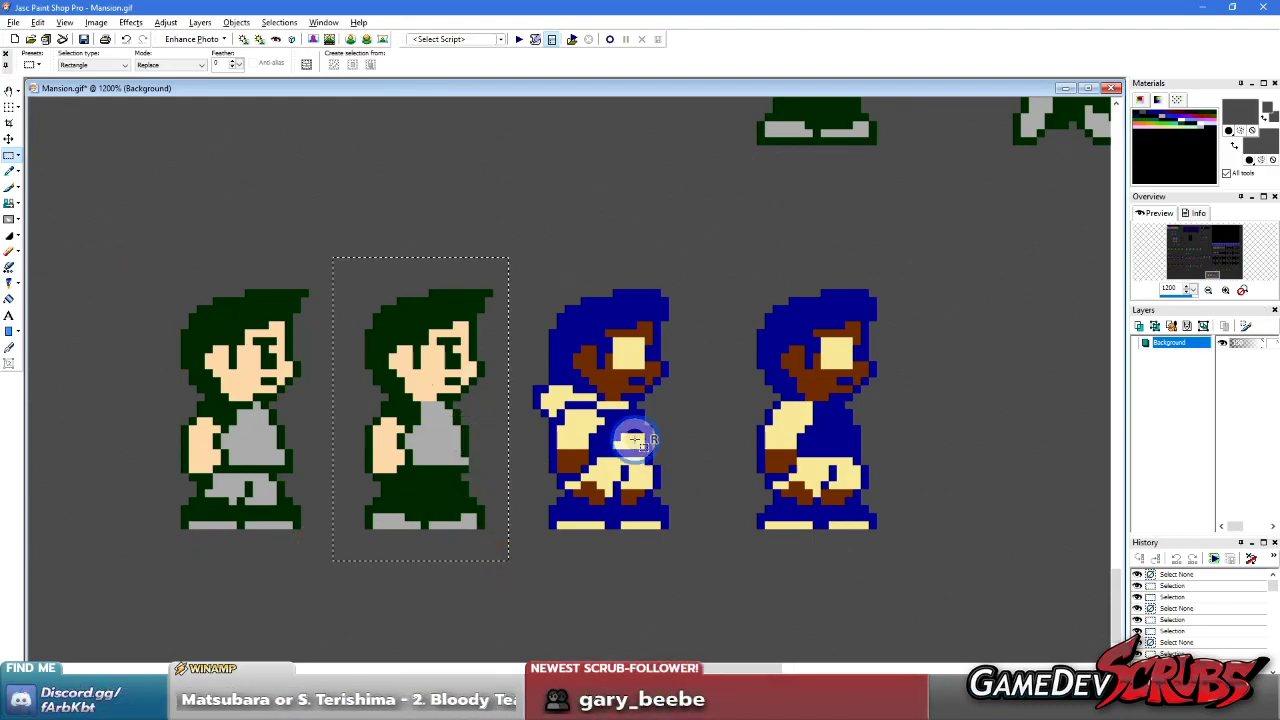
pyautogui.scroll(-2, 624, 437)
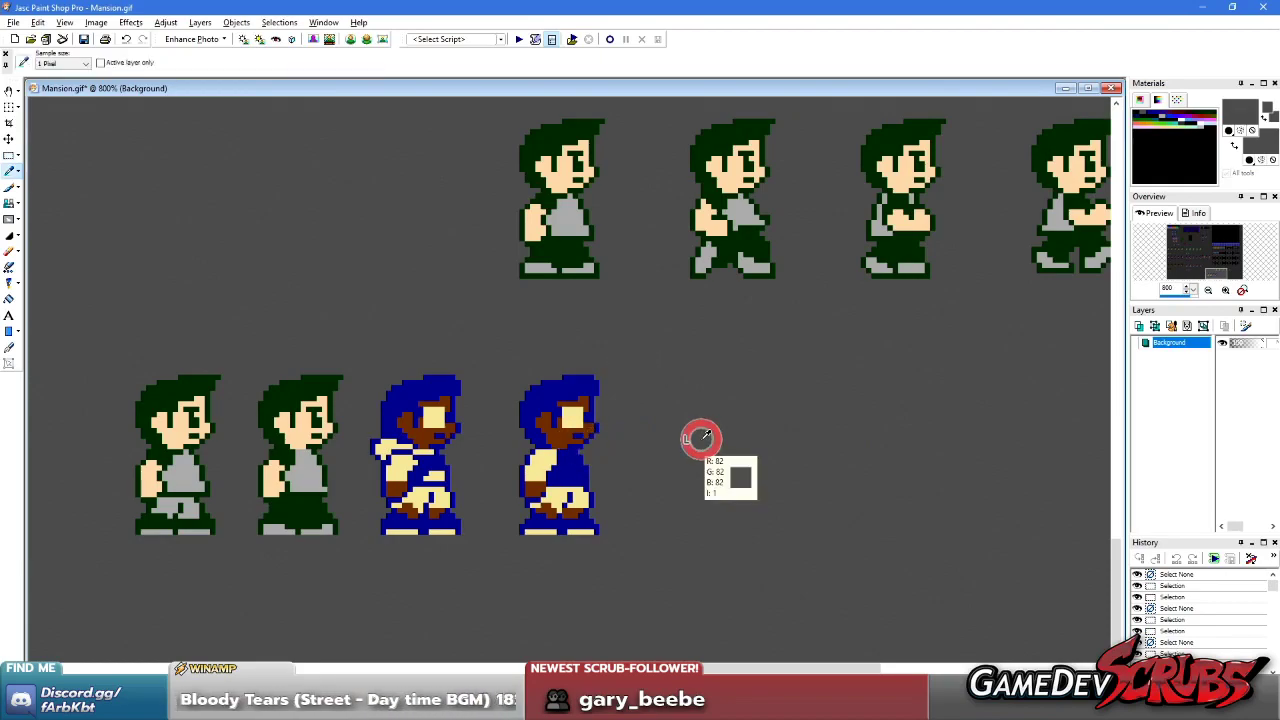
pyautogui.scroll(2, 620, 411)
pyautogui.moveTo(493, 226); pyautogui.dragTo(666, 503)
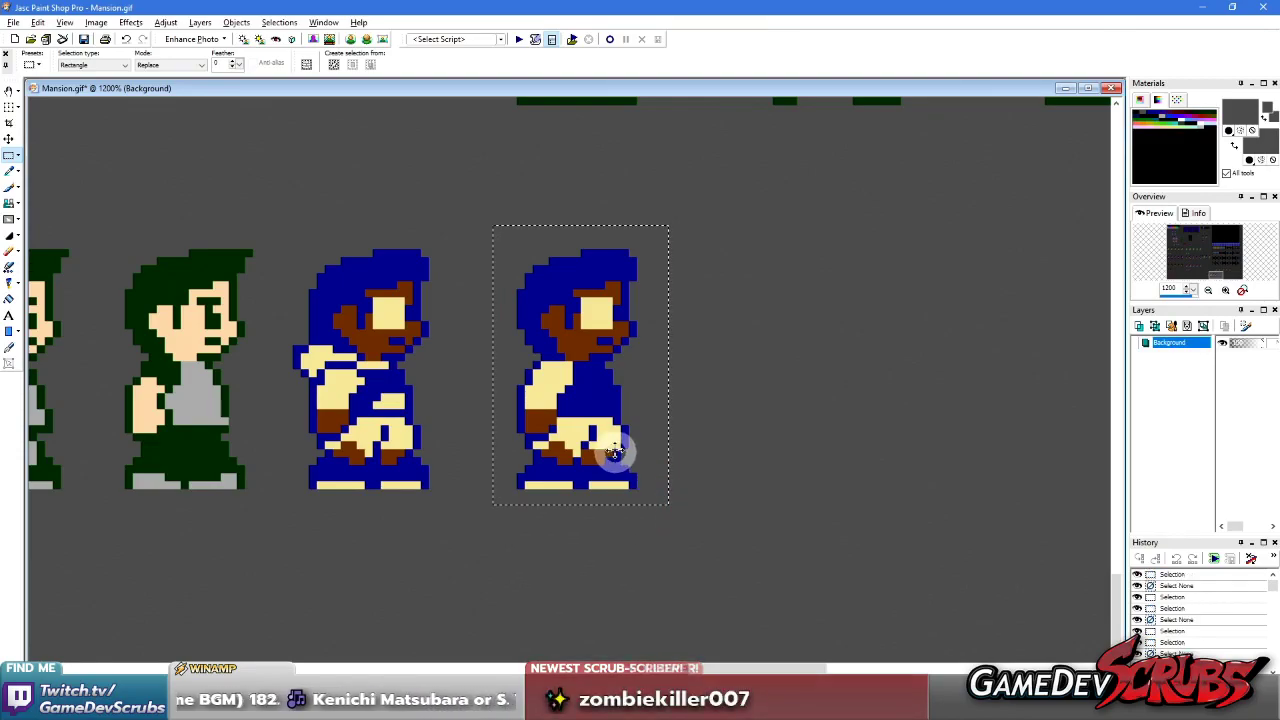
# - Survey the whole Mansion sprite sheet, framing the rows of walking characters, and return to the outlined variants
pyautogui.scroll(-5, 603, 383)
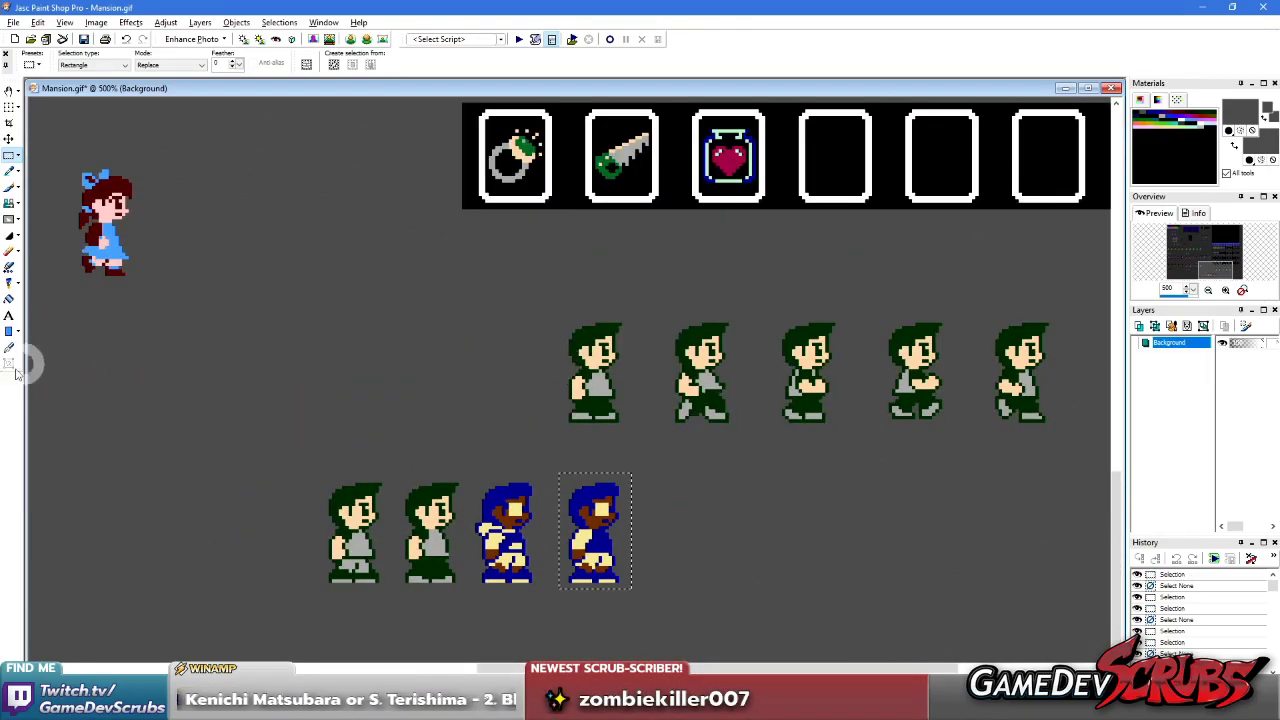
pyautogui.scroll(-3, 265, 290)
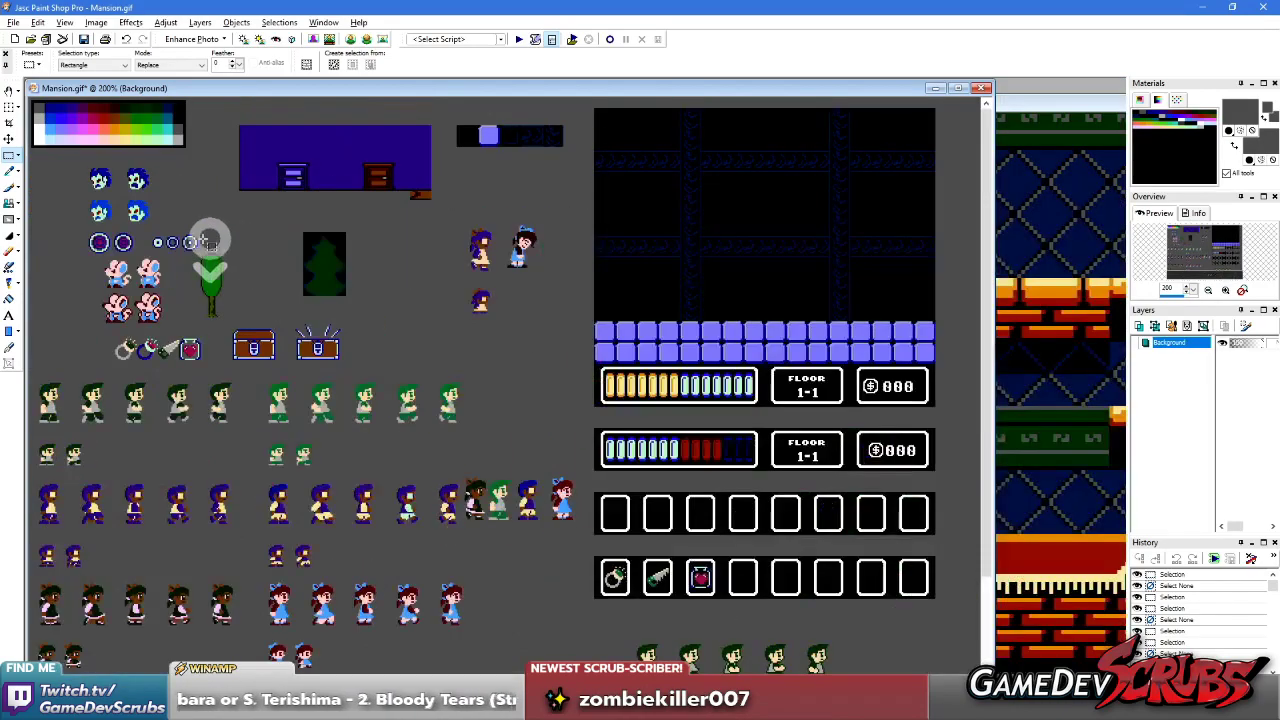
pyautogui.moveTo(66, 382); pyautogui.dragTo(414, 614)
pyautogui.scroll(-3, 414, 614)
pyautogui.rightClick(580, 572)
pyautogui.scroll(6, 612, 558)
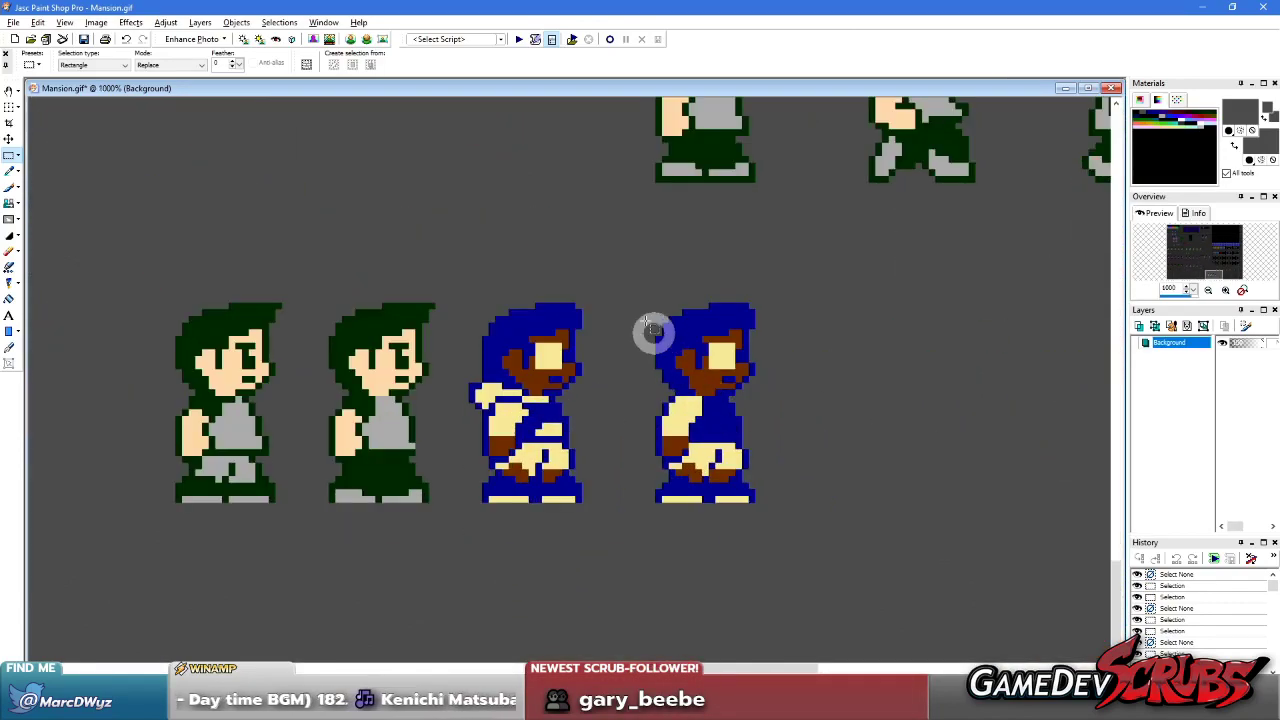
# - Examine the last outlined blue boy, the one without a scarf, enlarged and framed with rectangular selections
pyautogui.moveTo(632, 280); pyautogui.dragTo(789, 526)
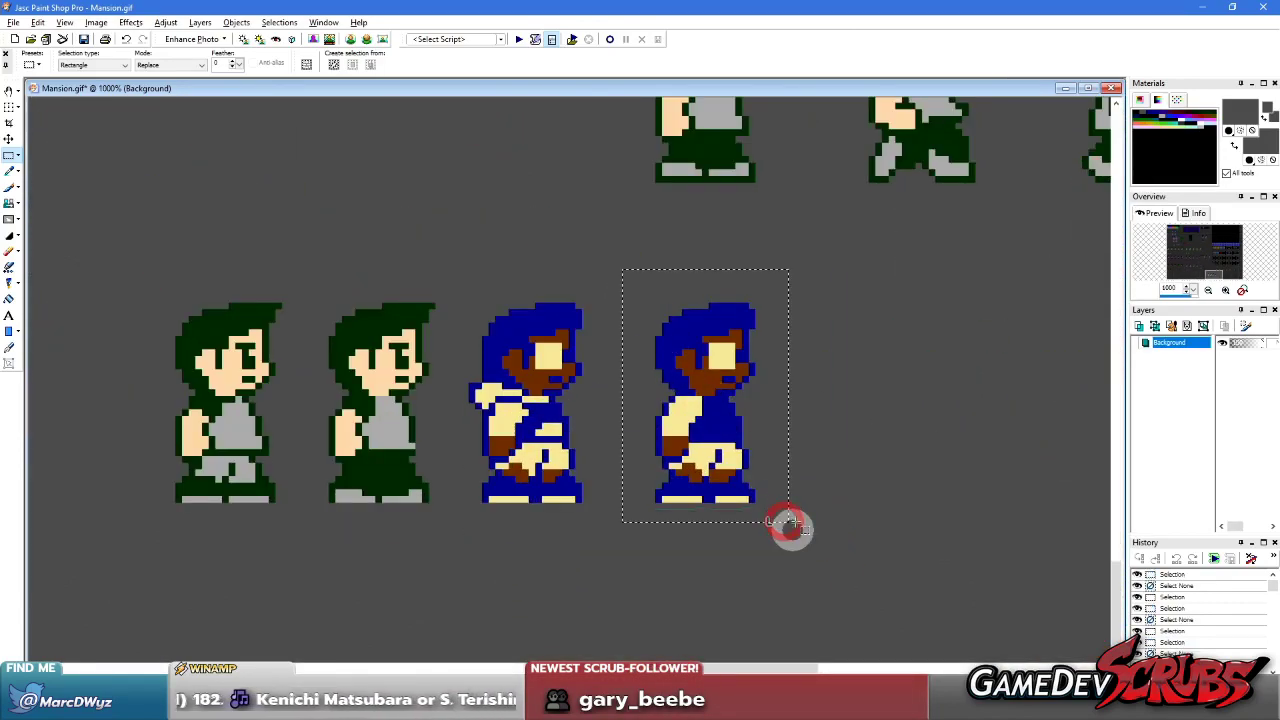
pyautogui.scroll(1, 613, 377)
pyautogui.scroll(-1, 615, 377)
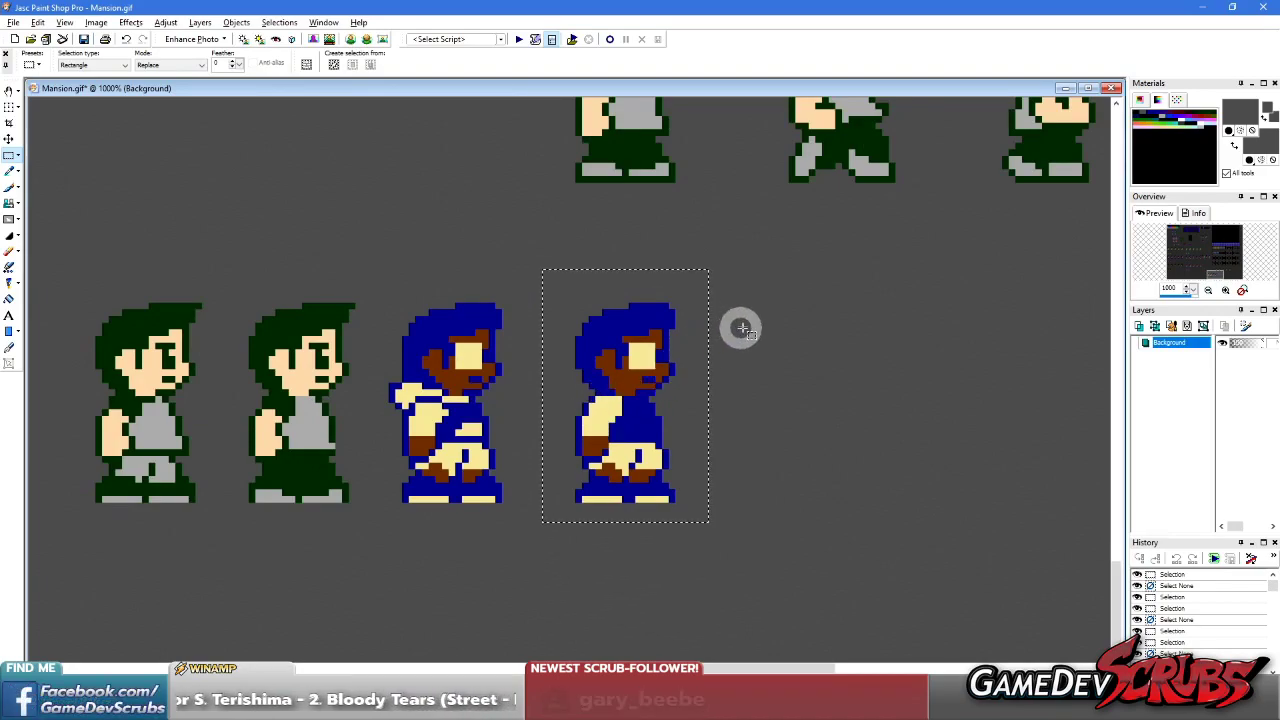
pyautogui.rightClick(530, 229)
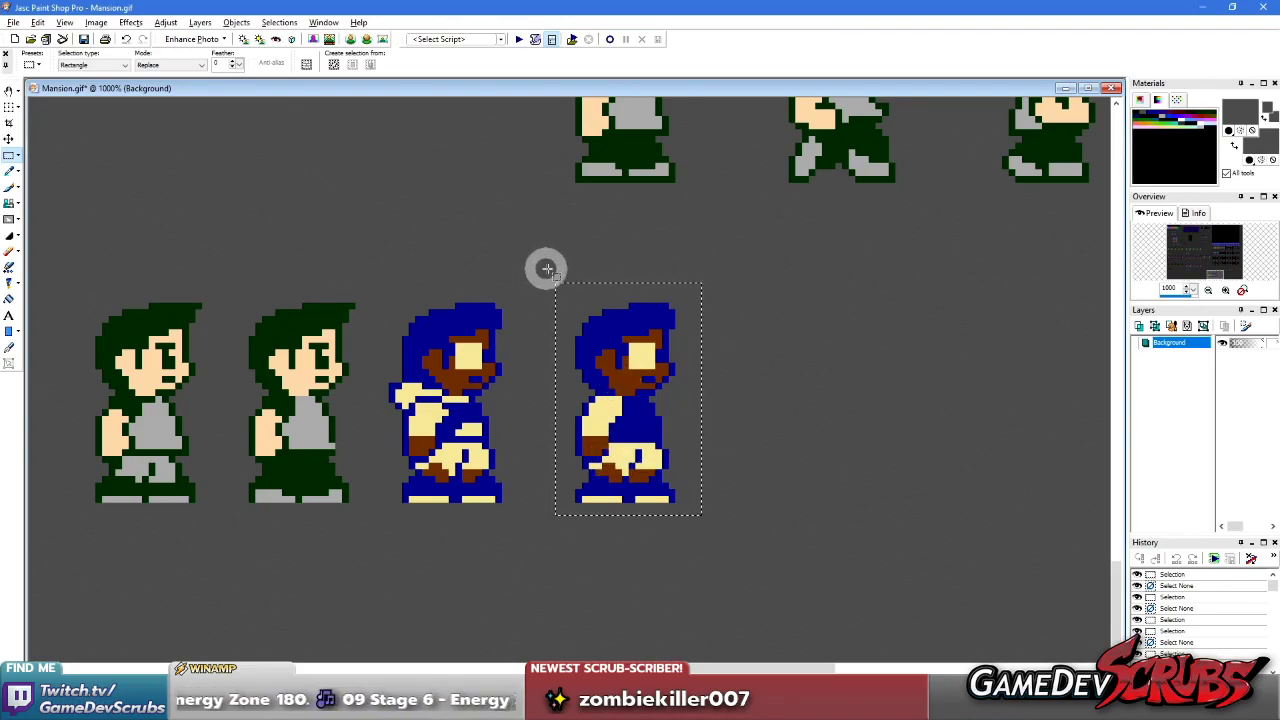
pyautogui.moveTo(549, 277); pyautogui.dragTo(699, 519)
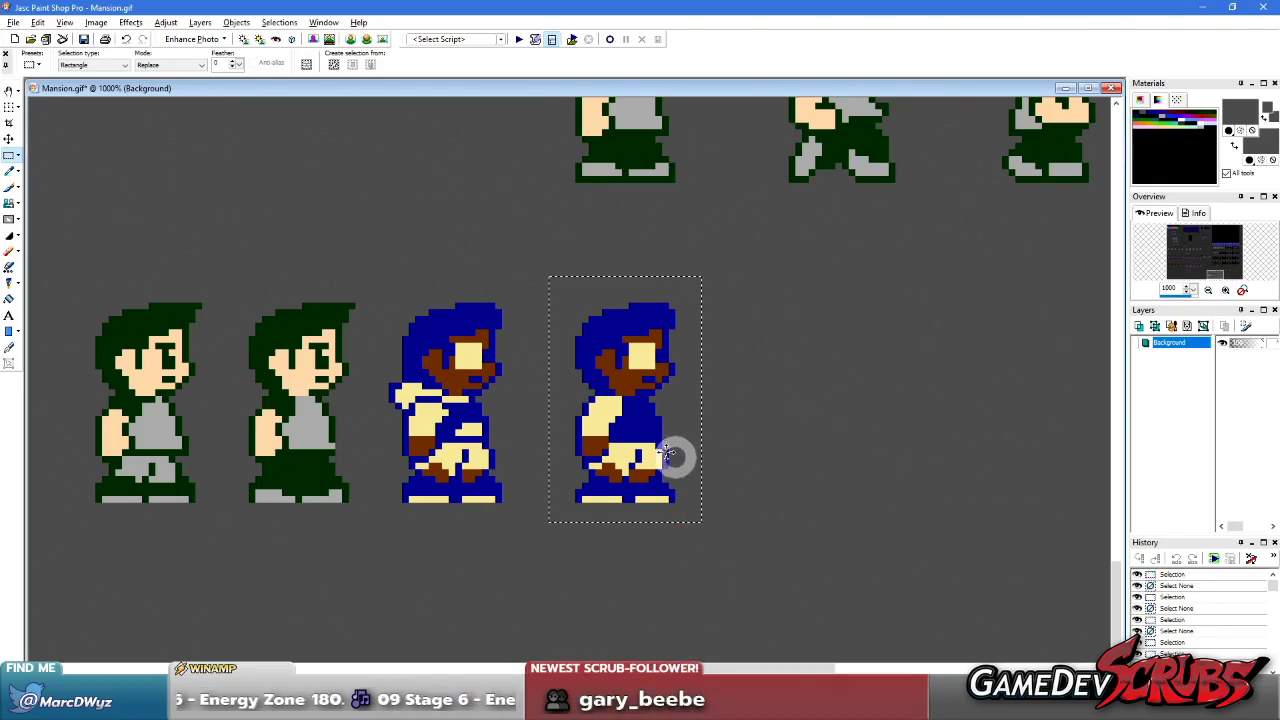
pyautogui.scroll(1, 600, 371)
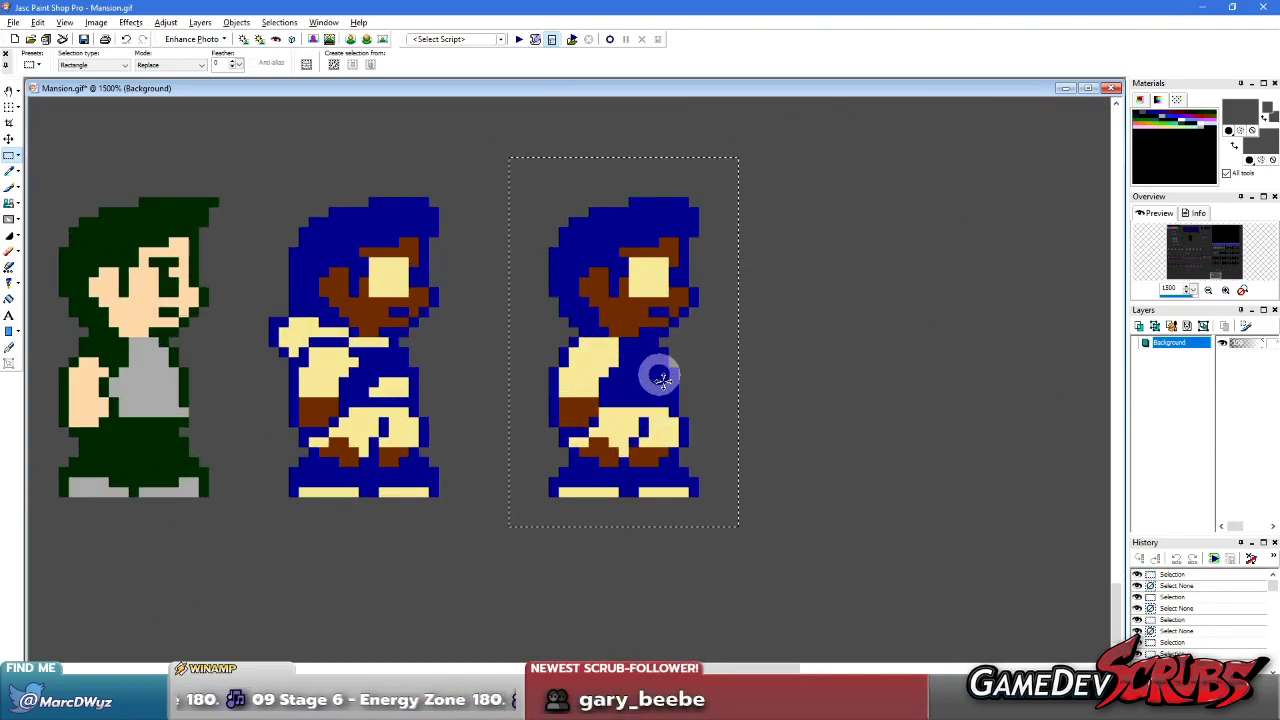
pyautogui.scroll(-1, 654, 383)
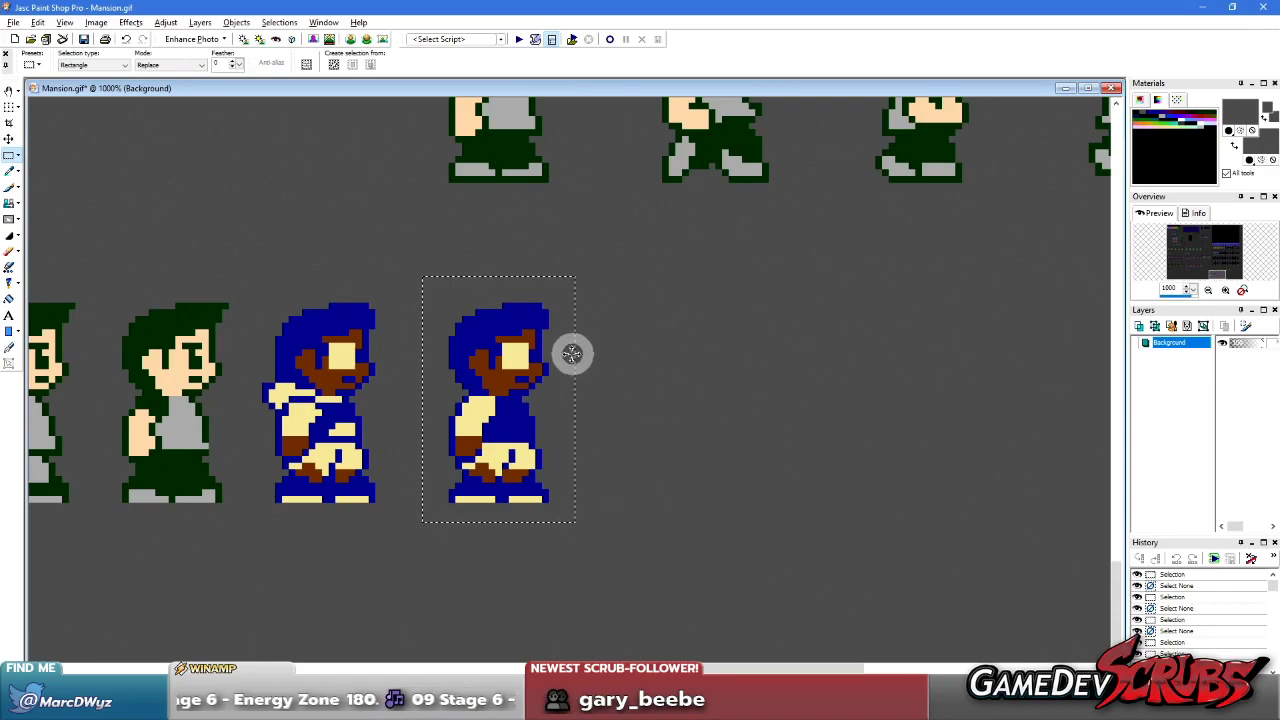
pyautogui.scroll(1, 500, 371)
pyautogui.rightClick(449, 220)
pyautogui.moveTo(473, 262); pyautogui.dragTo(642, 514)
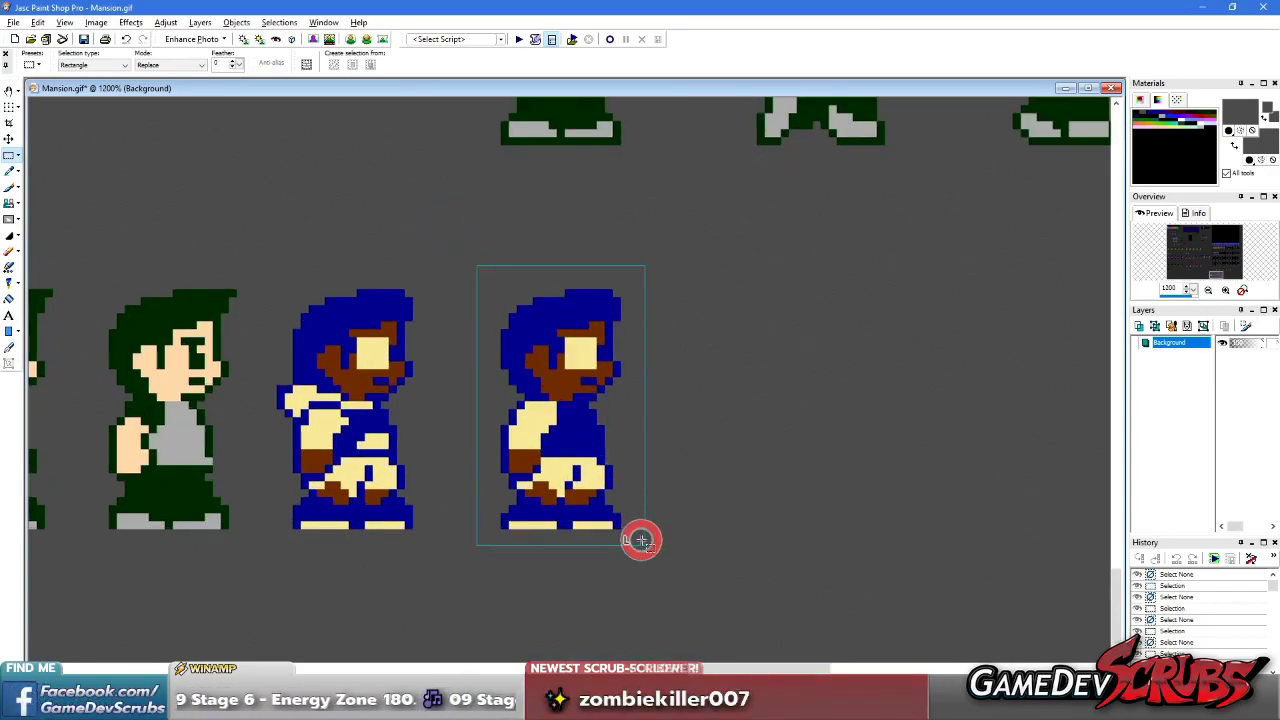
pyautogui.rightClick(642, 540)
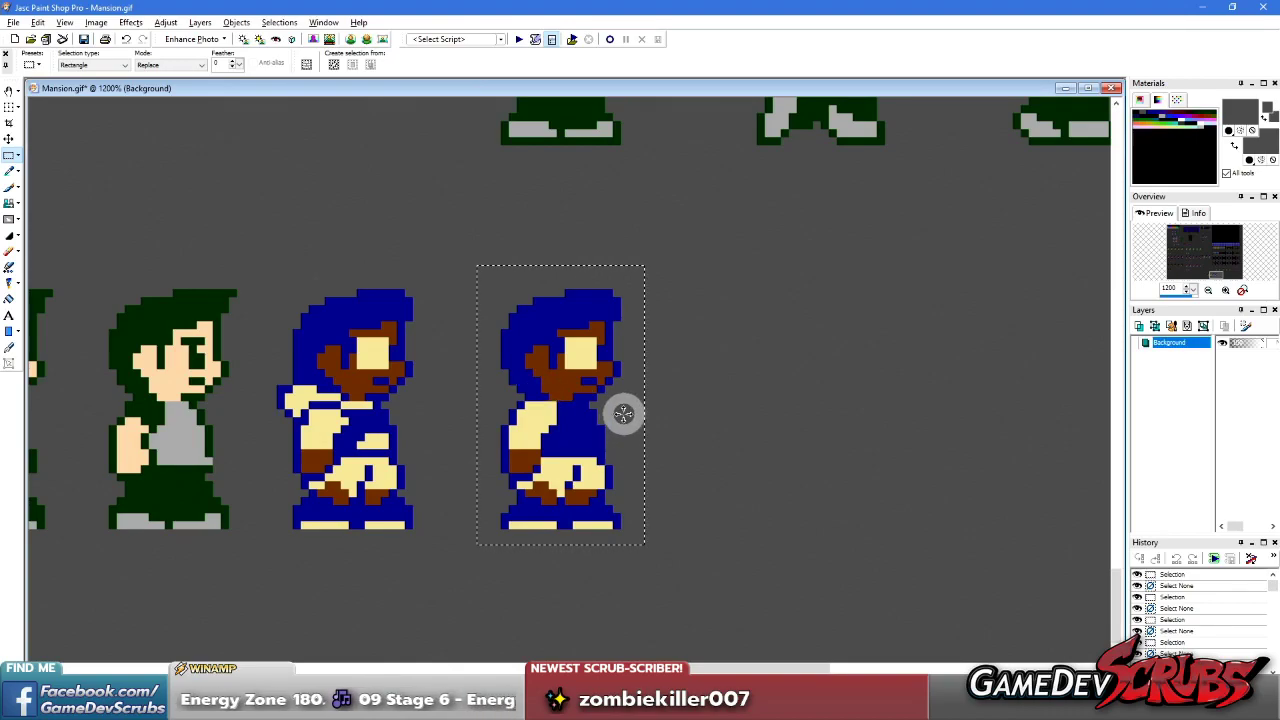
# - Review the outlined variants and the original green and blue boys' walk-cycle rows on the sheet
pyautogui.scroll(-2, 600, 415)
pyautogui.rightClick(445, 400)
pyautogui.moveTo(157, 354)
pyautogui.mouseDown()
pyautogui.moveTo(287, 628)
pyautogui.moveTo(274, 563)
pyautogui.mouseUp()
pyautogui.scroll(-3, 389, 357)
pyautogui.scroll(2, 520, 355)
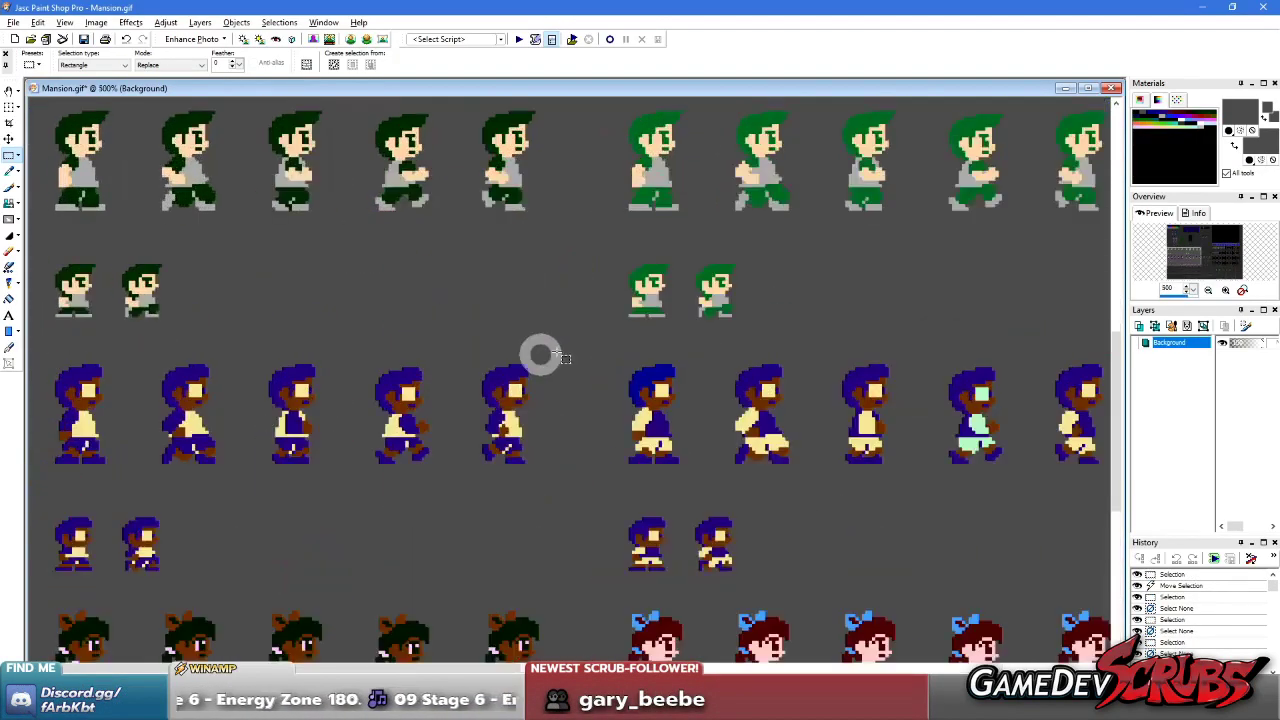
pyautogui.scroll(-3, 929, 429)
pyautogui.scroll(3, 789, 400)
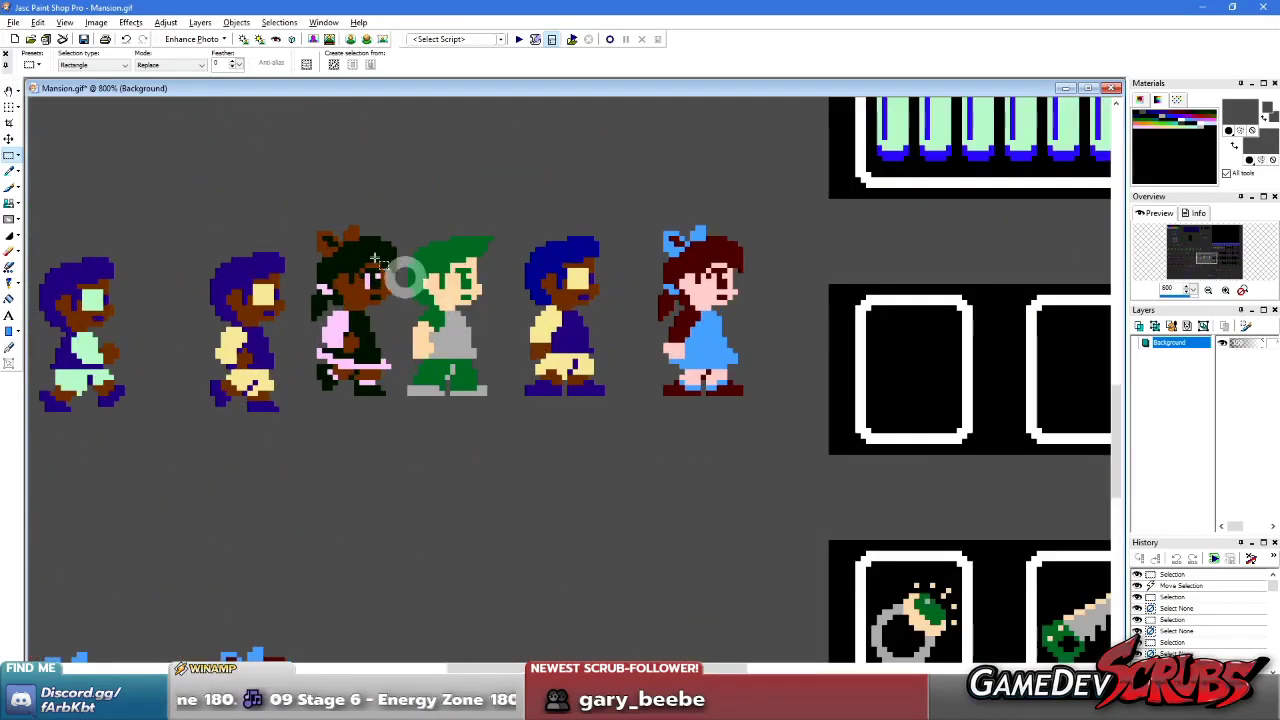
# - Examine the lineup of two girls and two boys beside the blue boy's walk cycle, framed and enlarged
pyautogui.moveTo(294, 203); pyautogui.dragTo(753, 427)
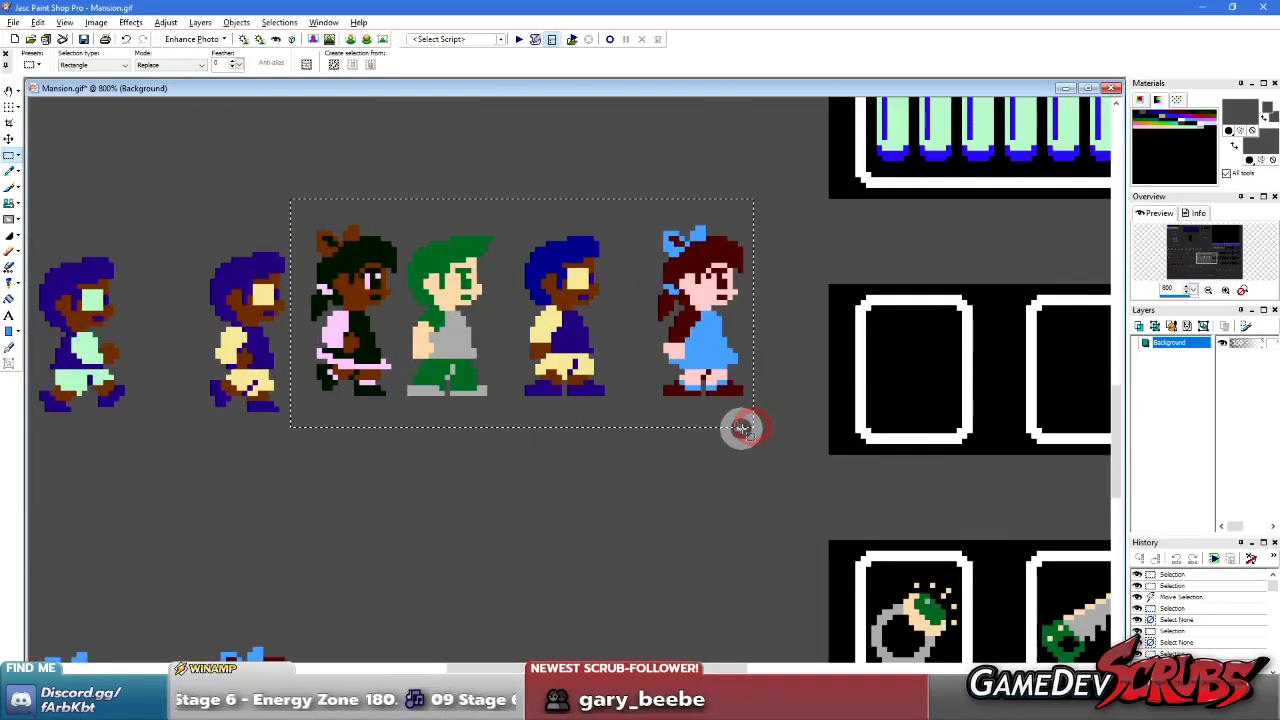
pyautogui.click(704, 494)
pyautogui.scroll(1, 550, 330)
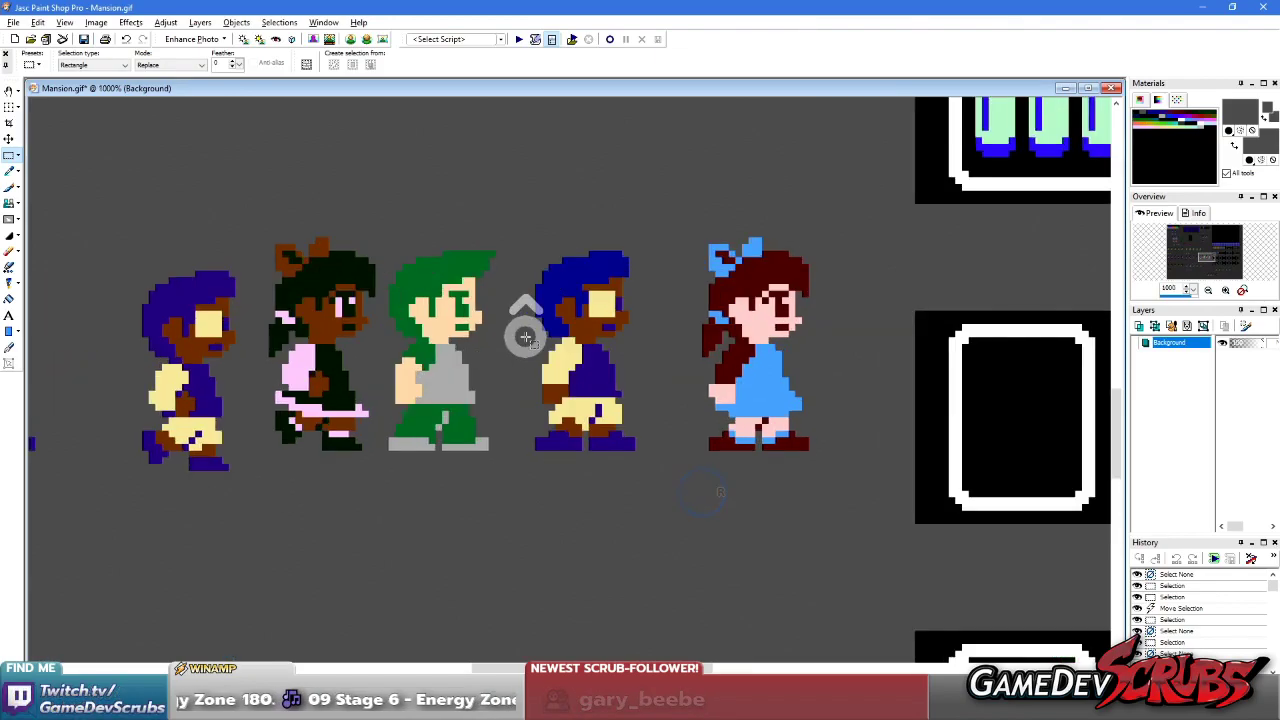
pyautogui.scroll(1, 482, 366)
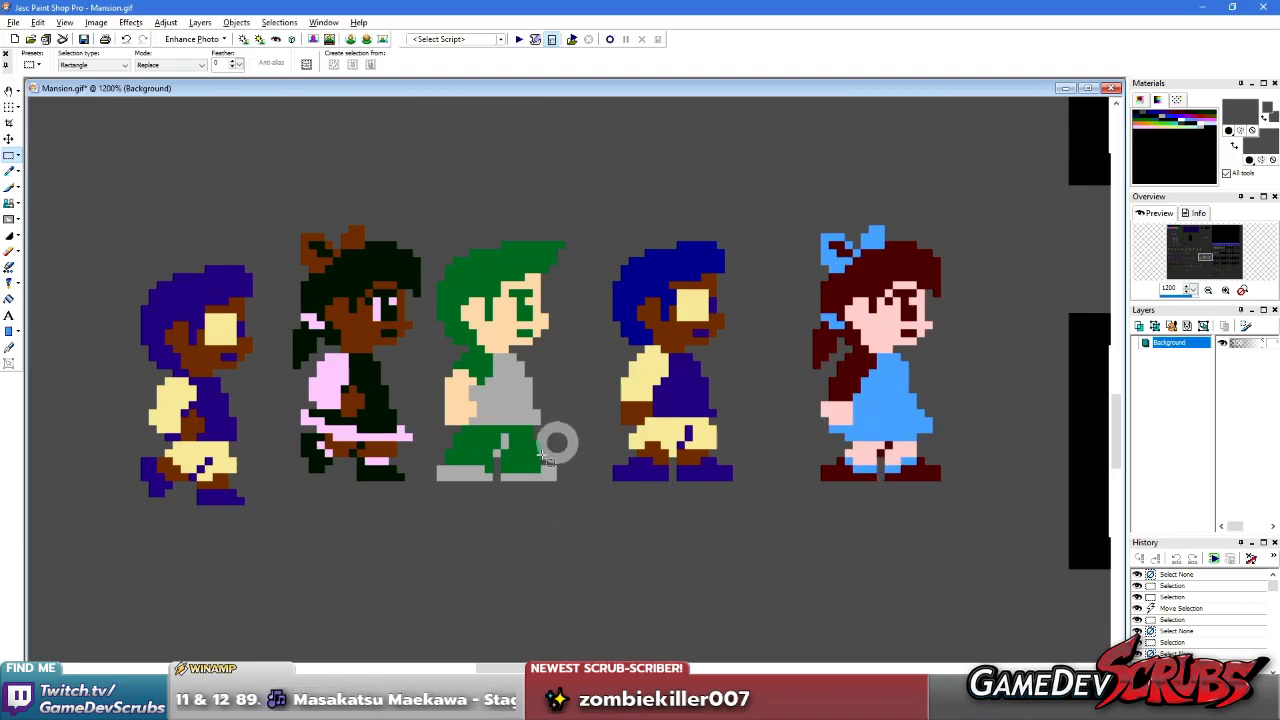
# - Move the black-dressed girl and the blue-dressed girl out of the lineup, side by side in the empty space below the boys
pyautogui.moveTo(281, 204); pyautogui.dragTo(423, 531)
pyautogui.scroll(-3, 549, 322)
pyautogui.scroll(-3, 470, 310)
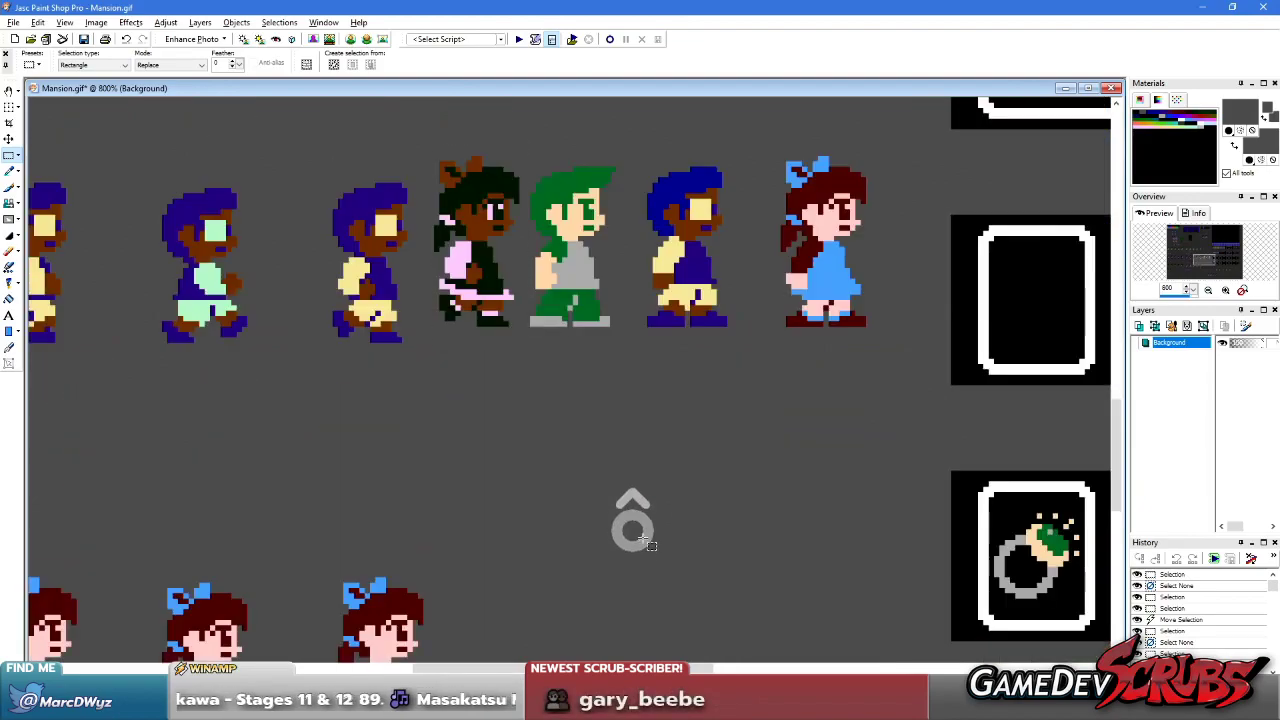
pyautogui.moveTo(464, 308); pyautogui.dragTo(645, 520)
pyautogui.moveTo(782, 172); pyautogui.dragTo(891, 346)
pyautogui.moveTo(827, 285)
pyautogui.mouseDown()
pyautogui.moveTo(827, 605)
pyautogui.moveTo(782, 533)
pyautogui.mouseUp()
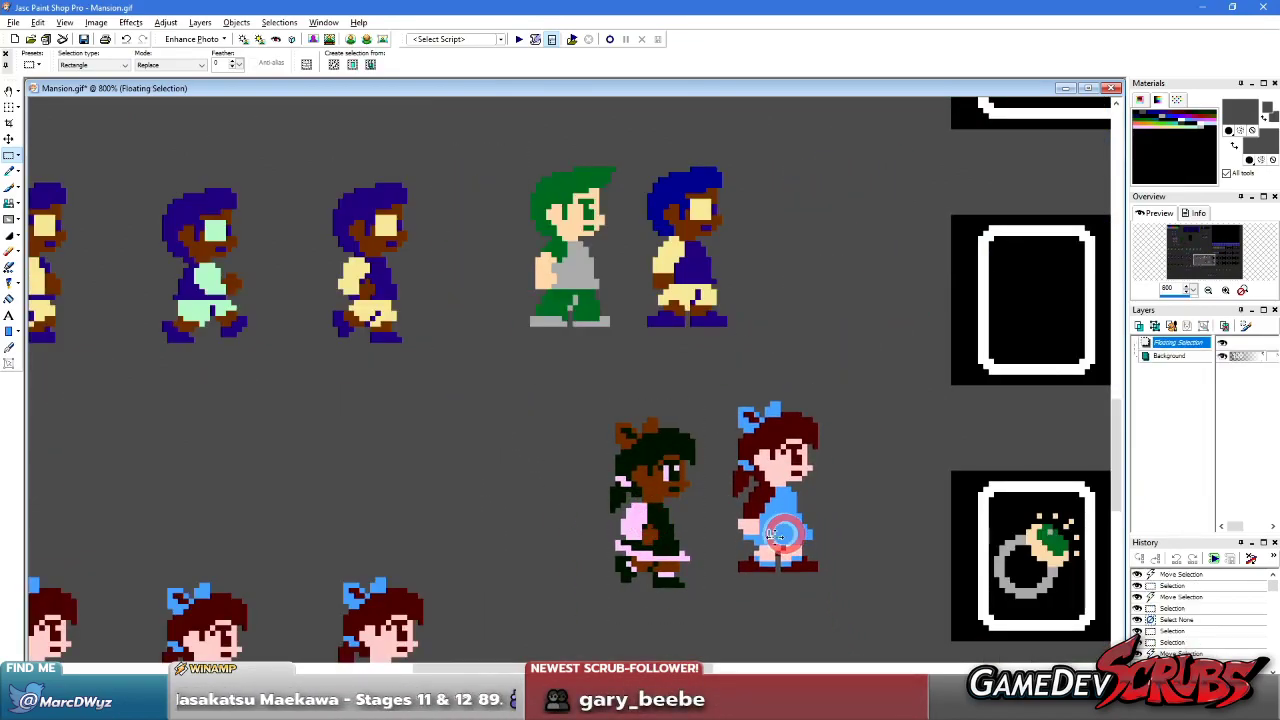
pyautogui.scroll(2, 686, 414)
pyautogui.moveTo(600, 452); pyautogui.dragTo(600, 485)
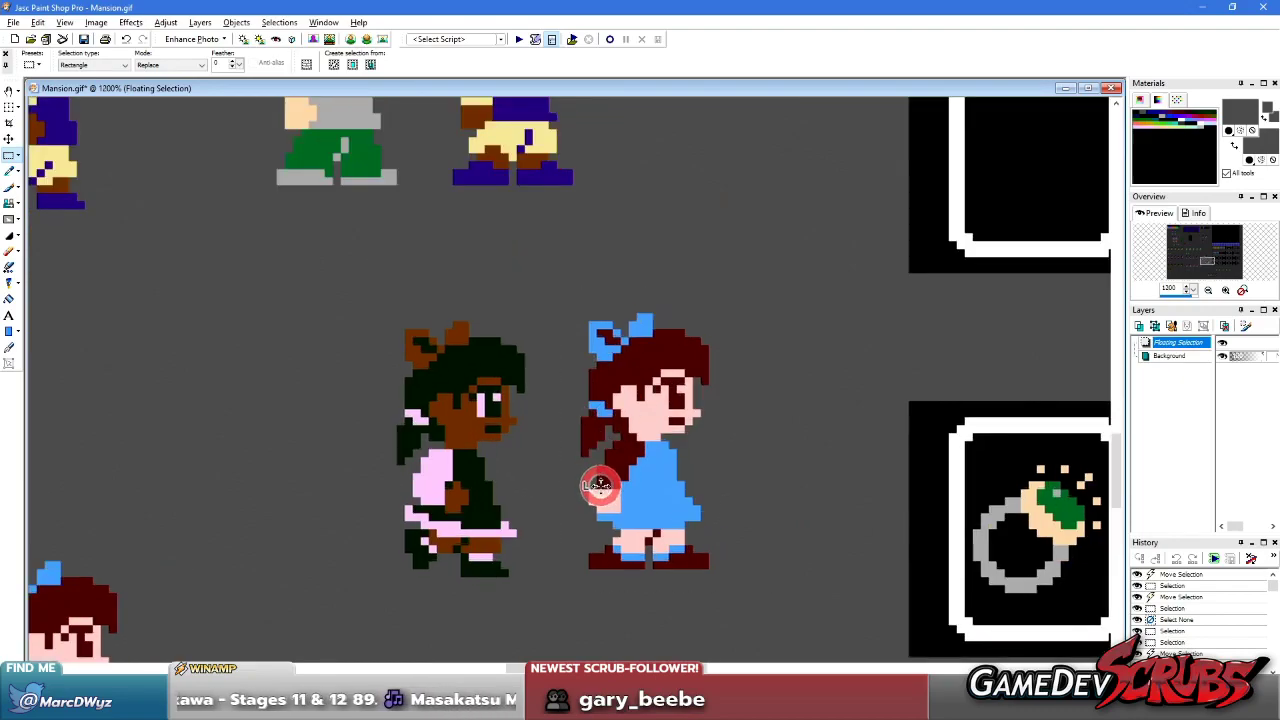
pyautogui.click(386, 509)
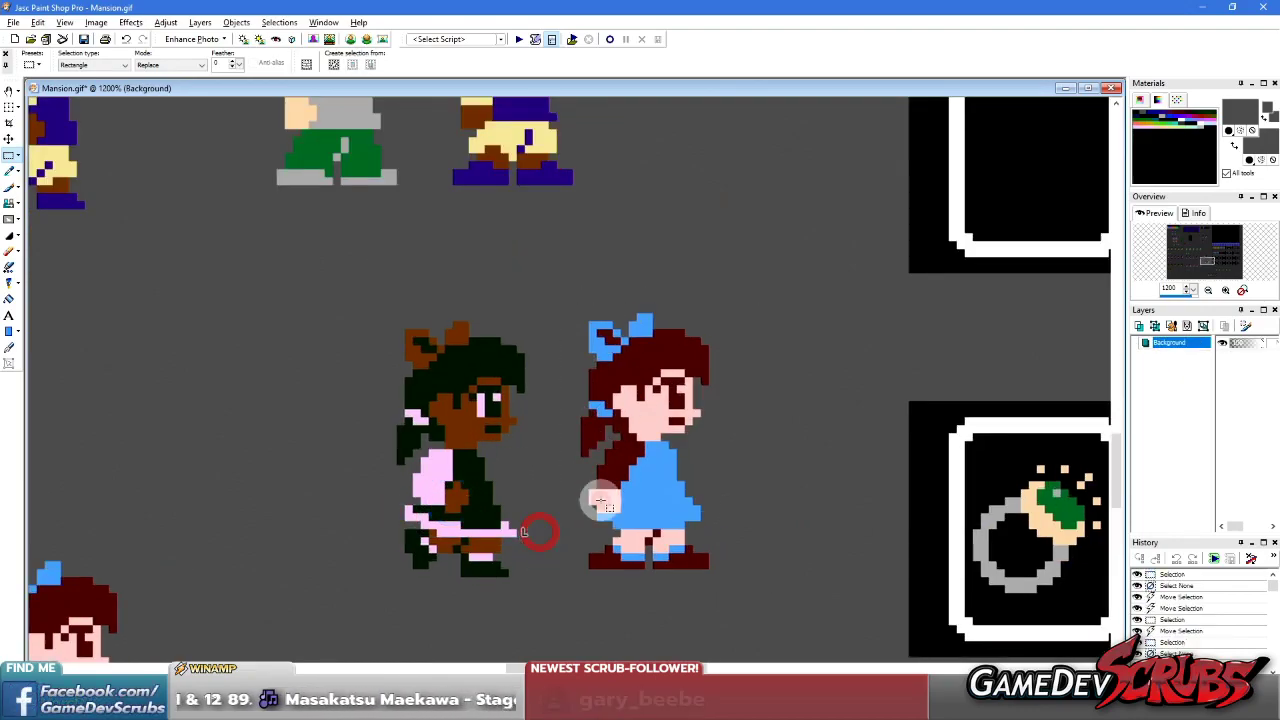
# - Nudge the blue-dressed girl down one pixel and check her alignment with the black-dressed girl
pyautogui.moveTo(739, 516); pyautogui.dragTo(766, 520)
pyautogui.moveTo(357, 291); pyautogui.dragTo(775, 541)
pyautogui.click(768, 581)
pyautogui.rightClick(777, 641)
pyautogui.moveTo(560, 270); pyautogui.dragTo(785, 595)
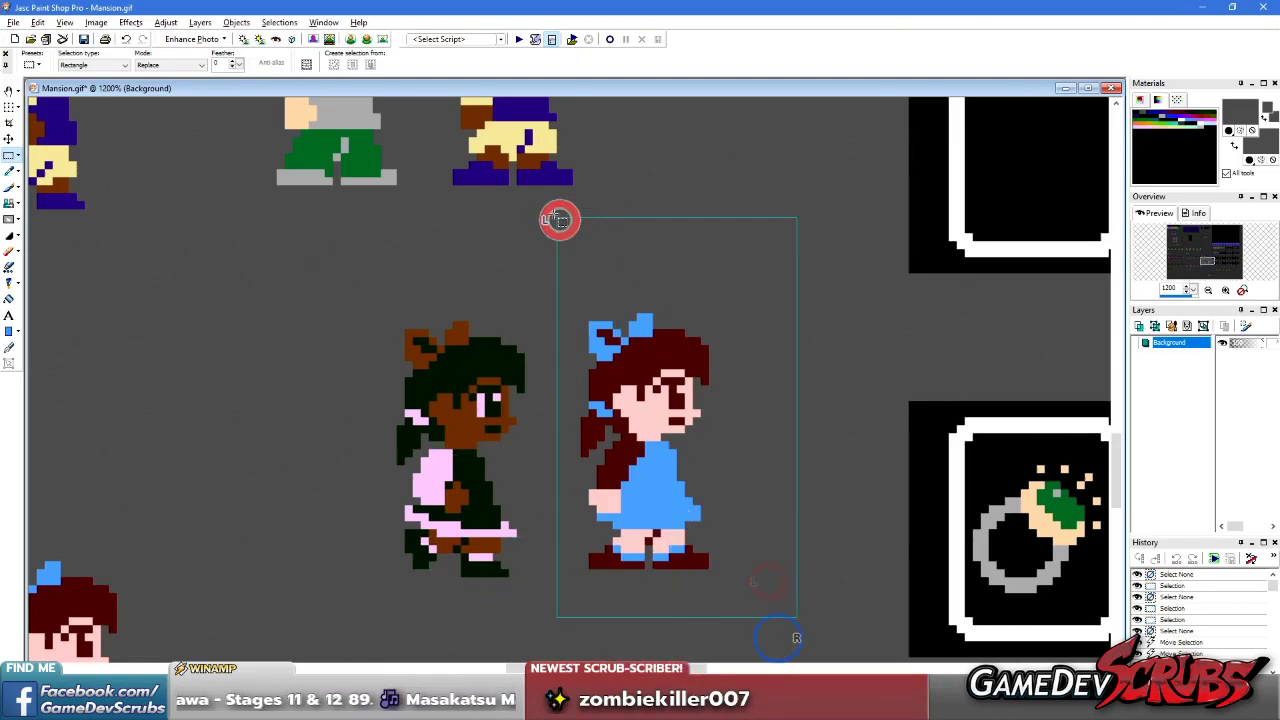
pyautogui.moveTo(606, 350); pyautogui.dragTo(606, 358)
pyautogui.rightClick(420, 405)
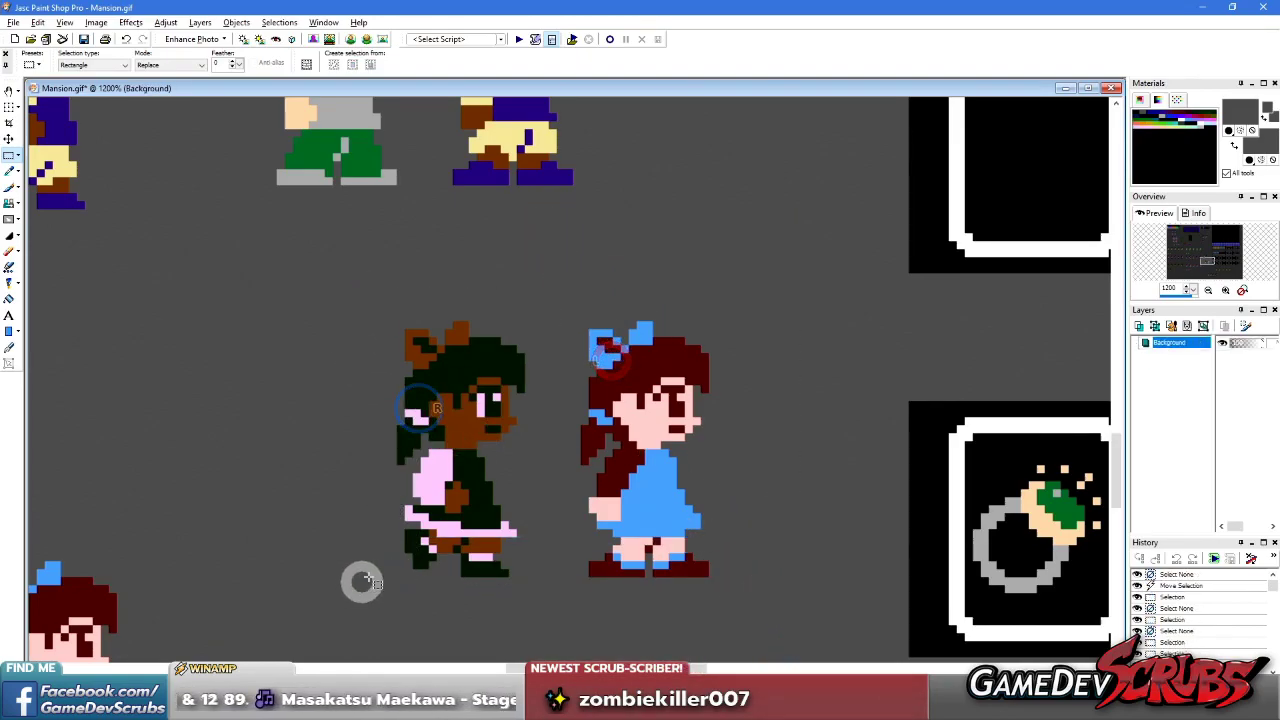
pyautogui.moveTo(359, 627); pyautogui.dragTo(767, 580)
pyautogui.rightClick(787, 511)
# - Frame the regrouped boys and girls with a selection and view them beside the outlined sprites
pyautogui.scroll(-5, 787, 511)
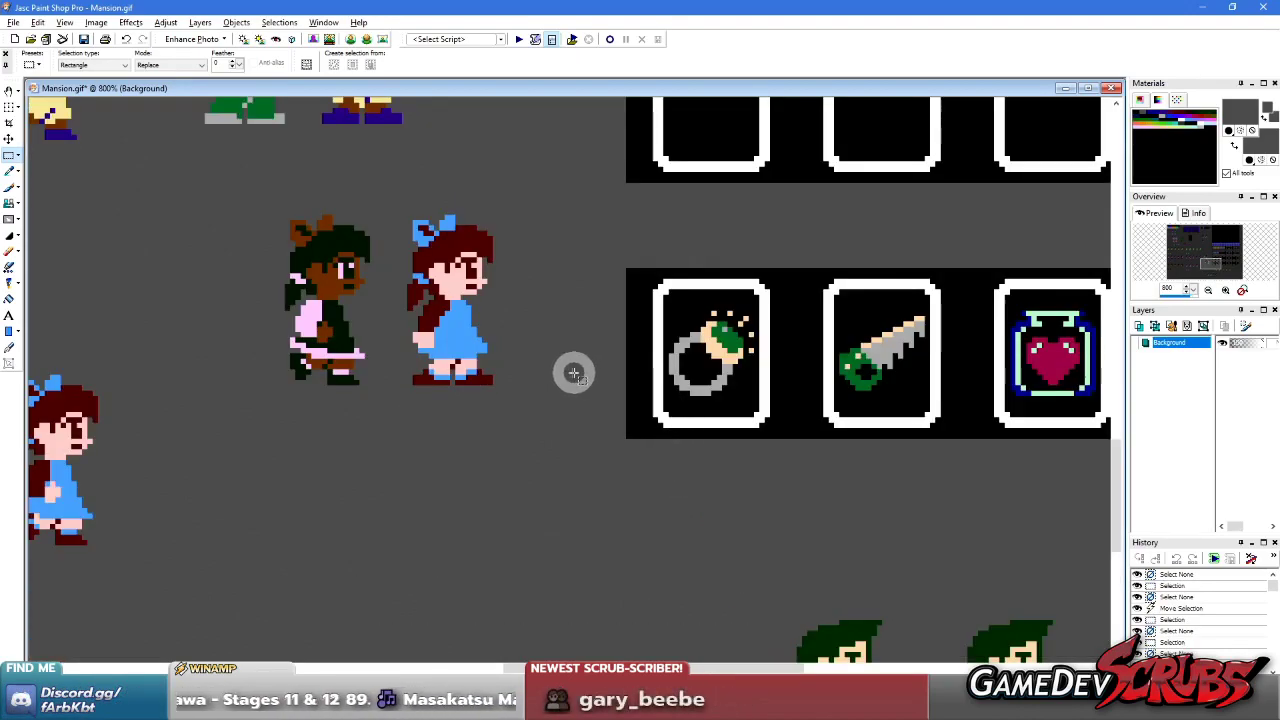
pyautogui.moveTo(553, 396); pyautogui.dragTo(586, 434)
pyautogui.scroll(-1, 590, 436)
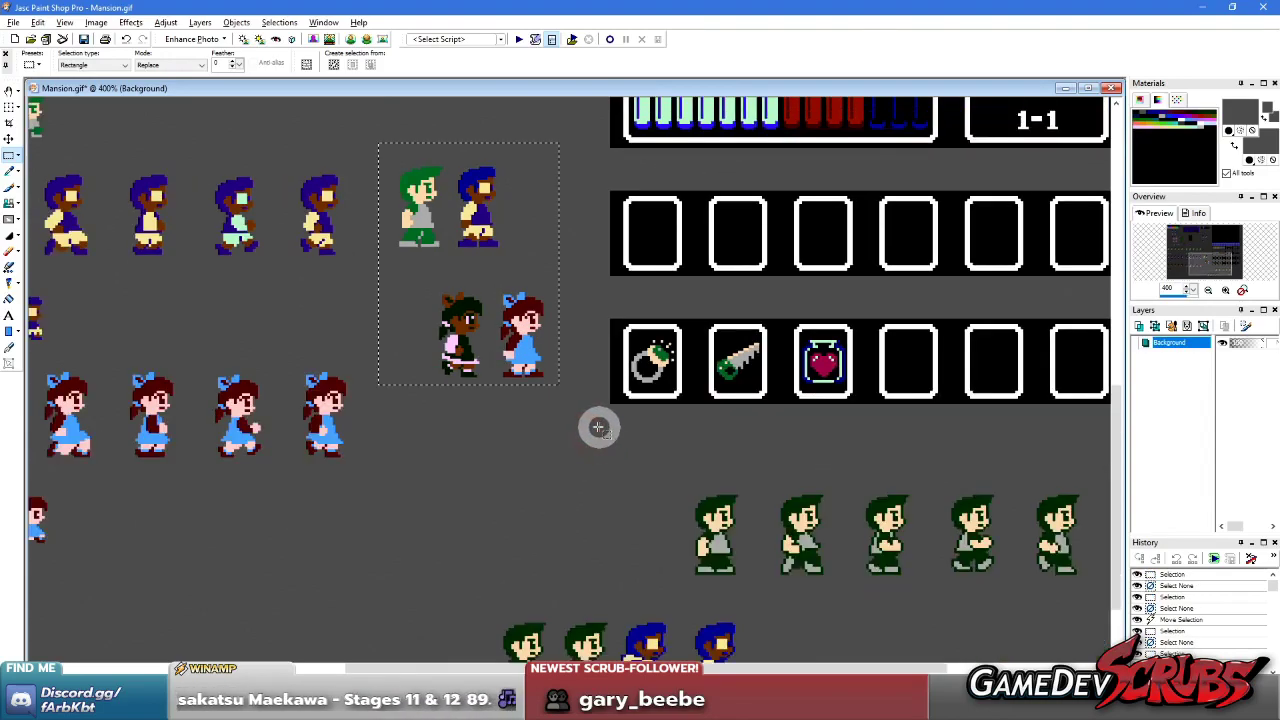
pyautogui.scroll(3, 590, 426)
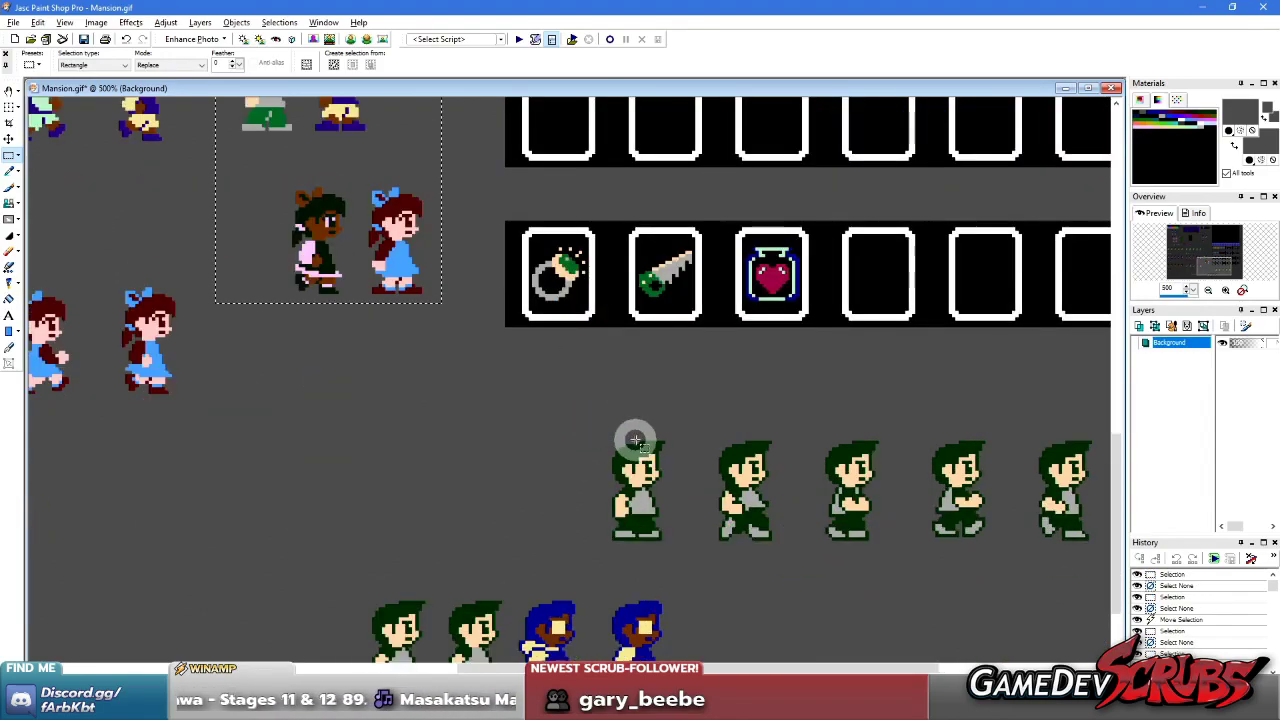
# - Examine the outlined green boy's five walking frames and the four outlined variants below them, framing each row
pyautogui.scroll(-2, 609, 431)
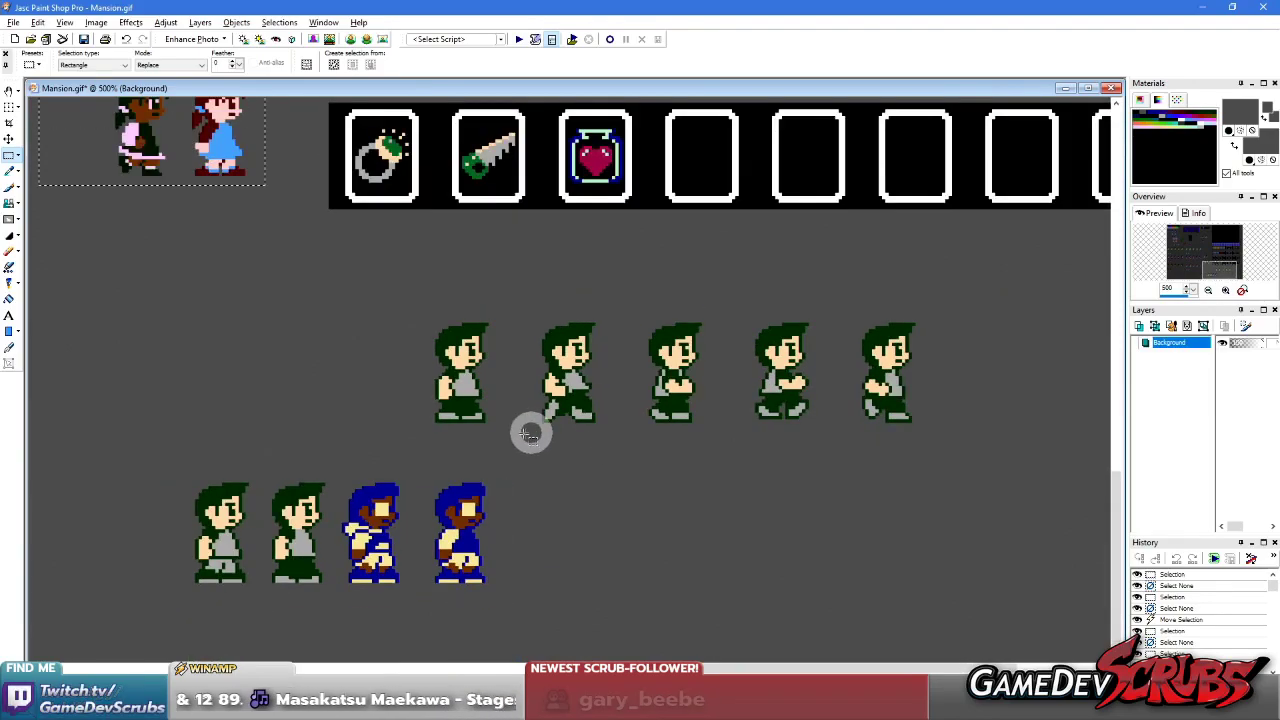
pyautogui.scroll(1, 512, 416)
pyautogui.scroll(2, 526, 400)
pyautogui.scroll(-2, 620, 366)
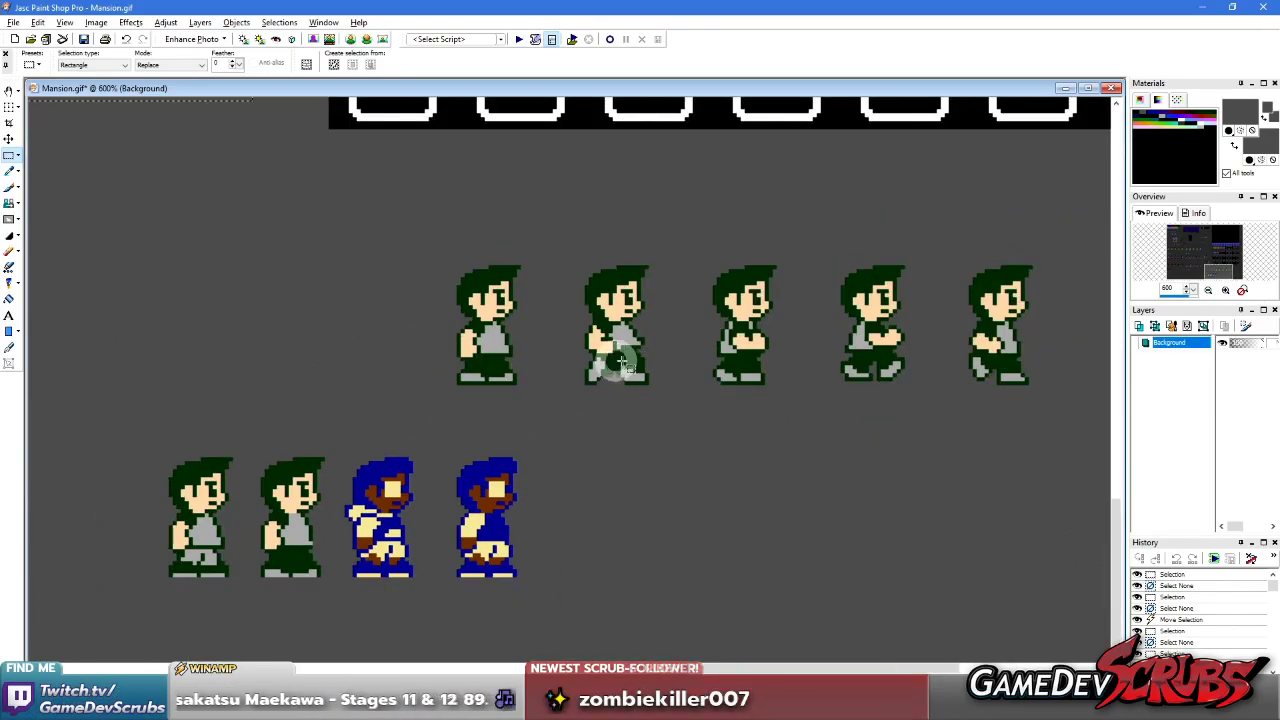
pyautogui.moveTo(429, 250); pyautogui.dragTo(1062, 396)
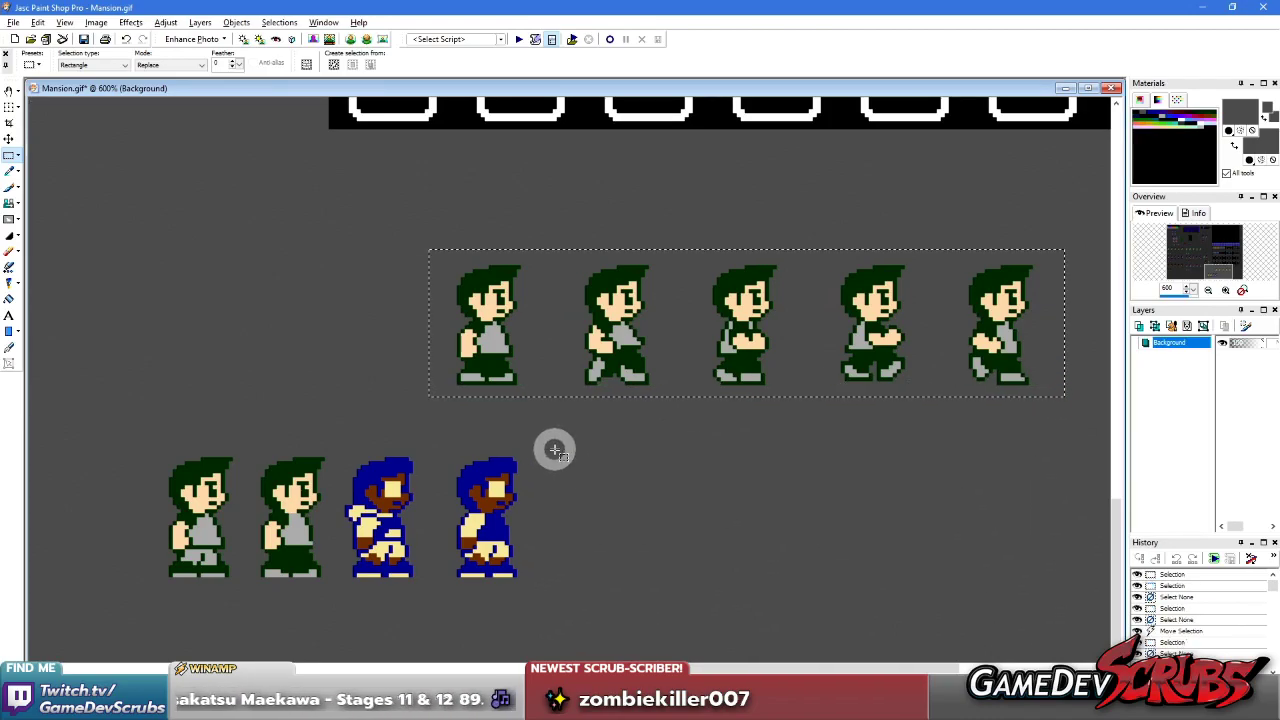
pyautogui.scroll(1, 510, 435)
pyautogui.scroll(-1, 528, 437)
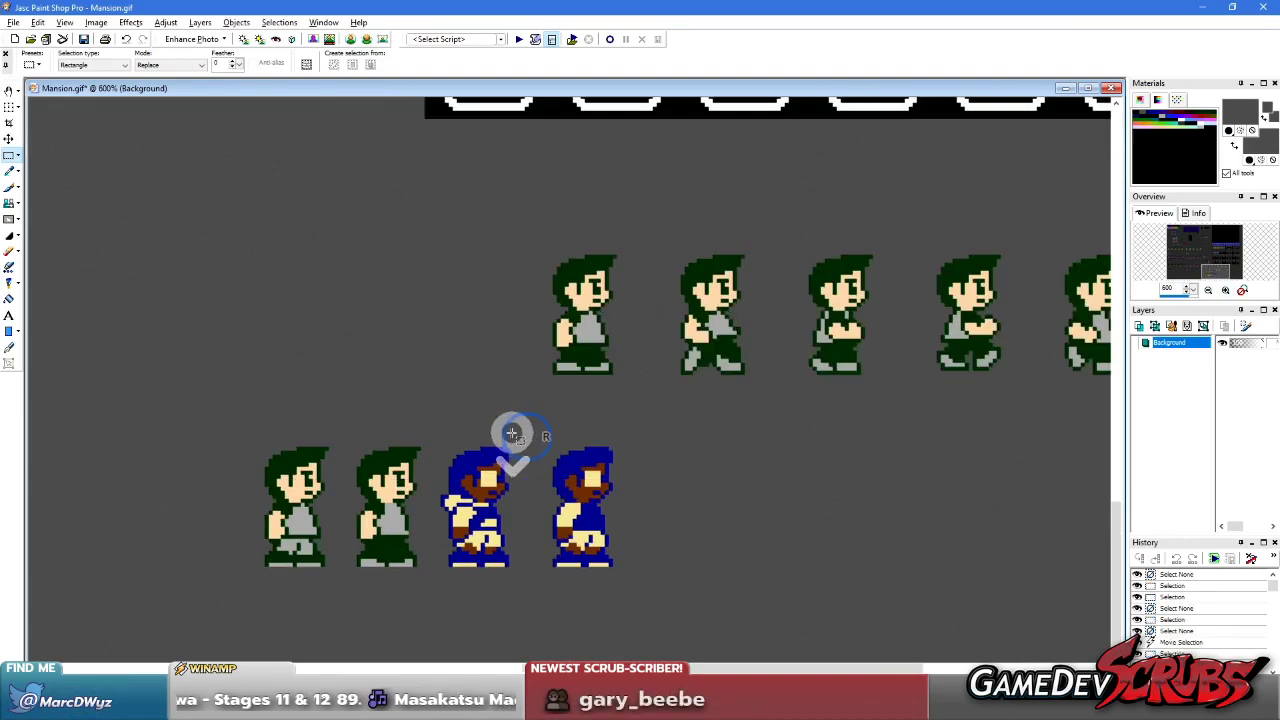
pyautogui.moveTo(230, 428); pyautogui.dragTo(645, 584)
pyautogui.scroll(-2, 471, 434)
pyautogui.scroll(-1, 480, 410)
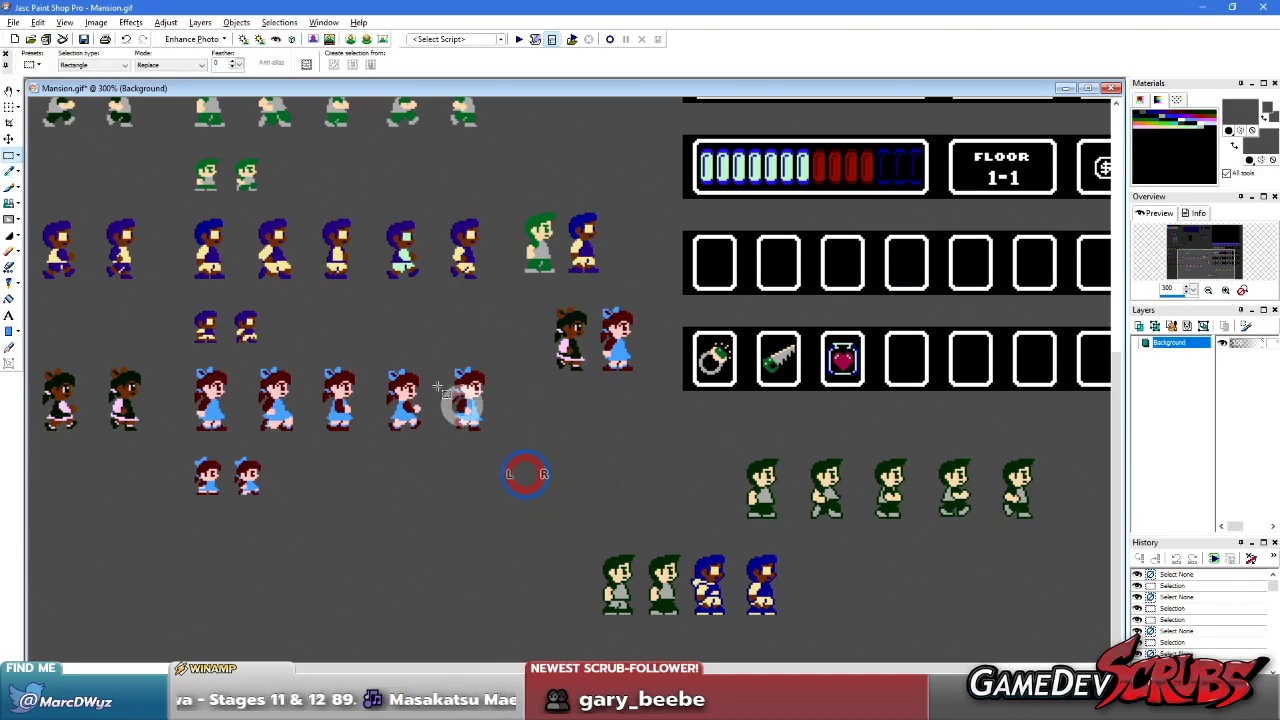
# - Examine the original dark green boy's five walking frames without outlines, enlarged and framed with selections
pyautogui.scroll(1, 523, 471)
pyautogui.scroll(1, 392, 304)
pyautogui.scroll(1, 188, 256)
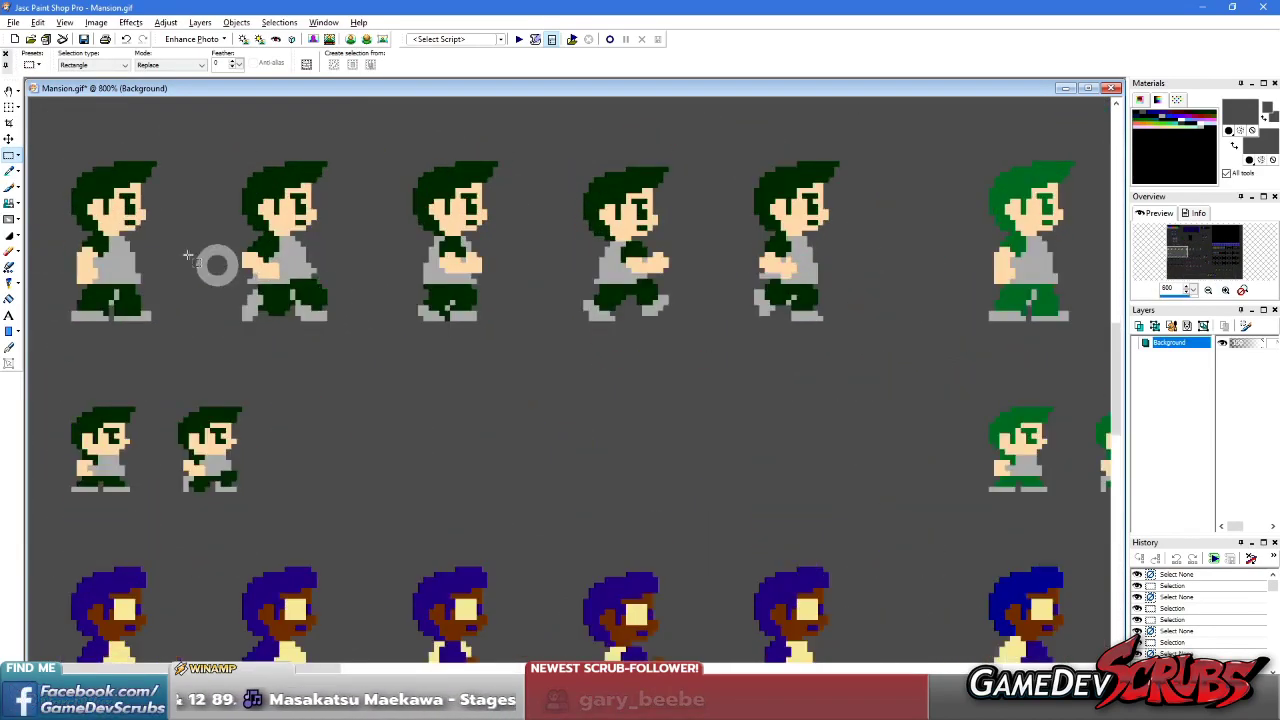
pyautogui.scroll(-1, 275, 307)
pyautogui.moveTo(44, 204); pyautogui.dragTo(663, 376)
pyautogui.scroll(1, 403, 426)
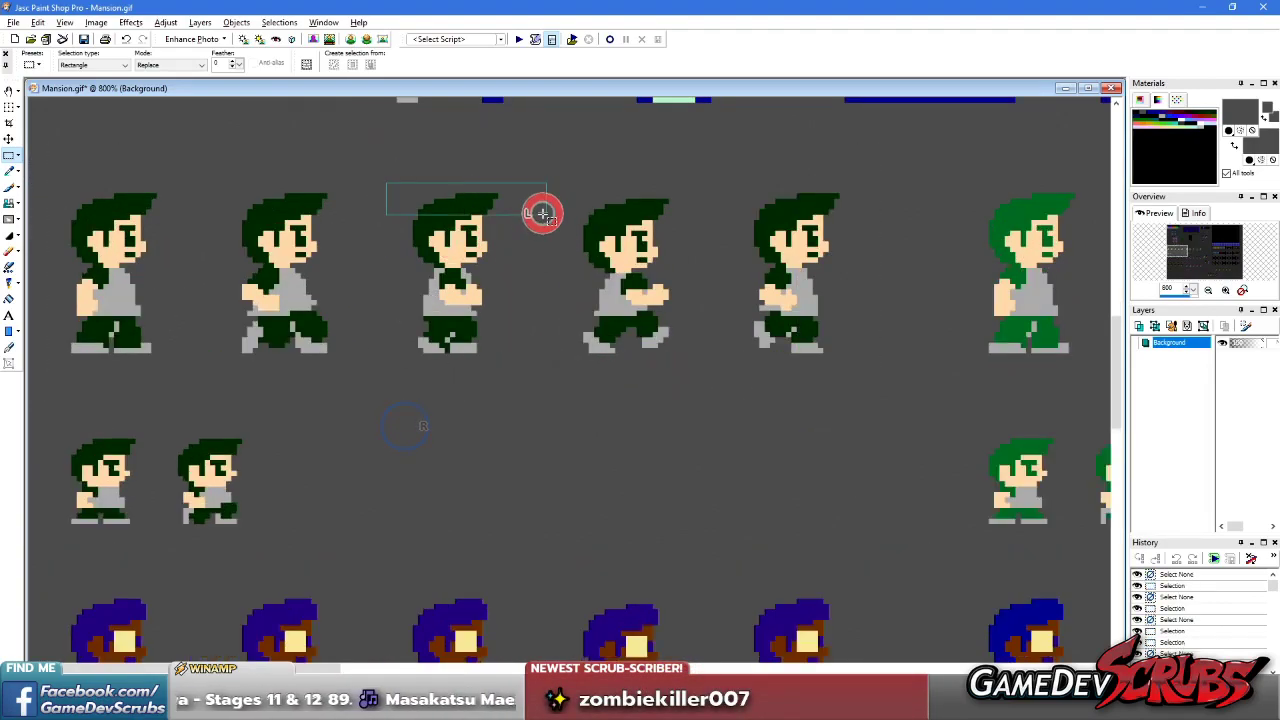
# - Examine the original dark green boy's walking frames and the two small variants below them at several magnifications, framing the small pair
pyautogui.scroll(1, 525, 222)
pyautogui.scroll(1, 629, 434)
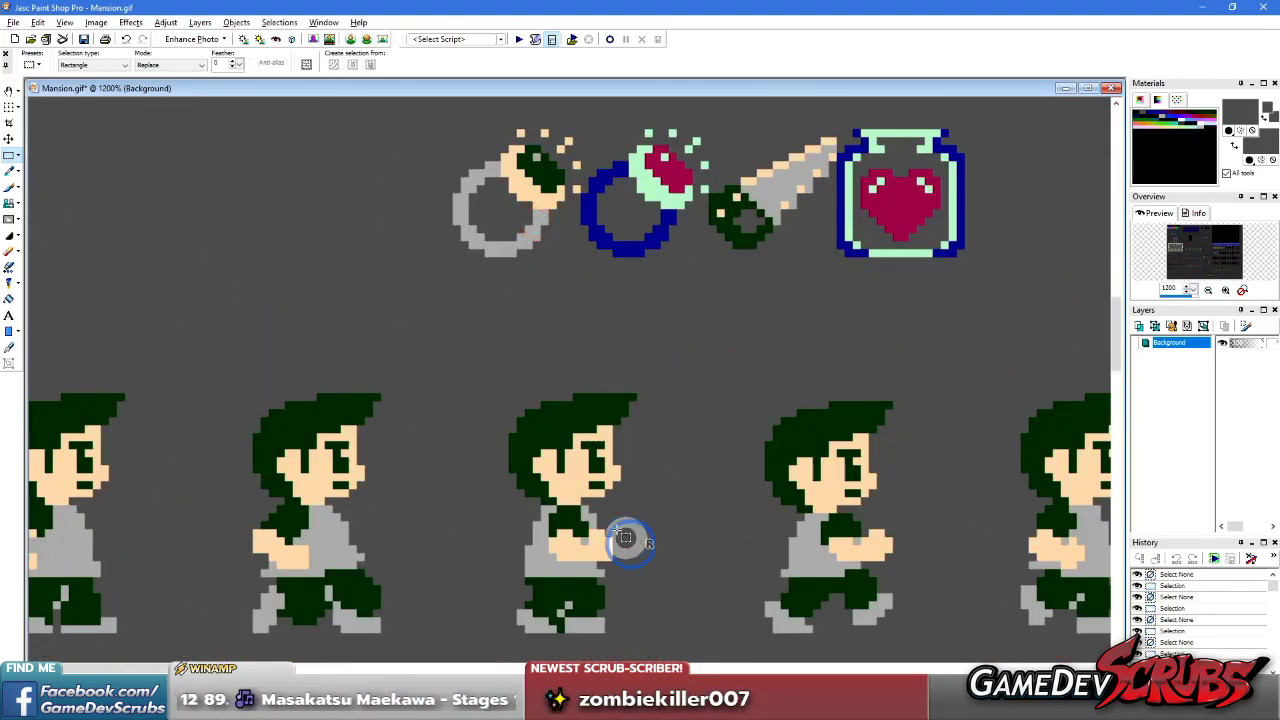
pyautogui.scroll(-1, 627, 540)
pyautogui.scroll(-2, 448, 430)
pyautogui.scroll(-1, 424, 416)
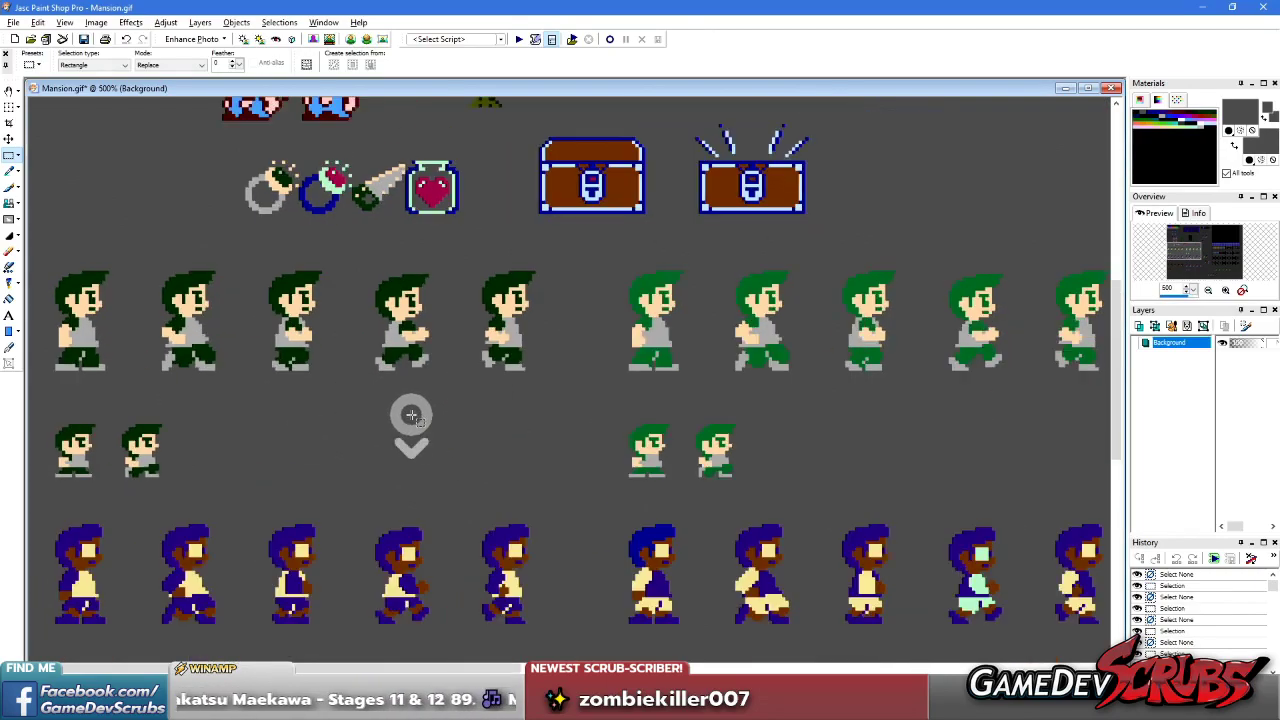
pyautogui.moveTo(203, 414); pyautogui.dragTo(38, 474)
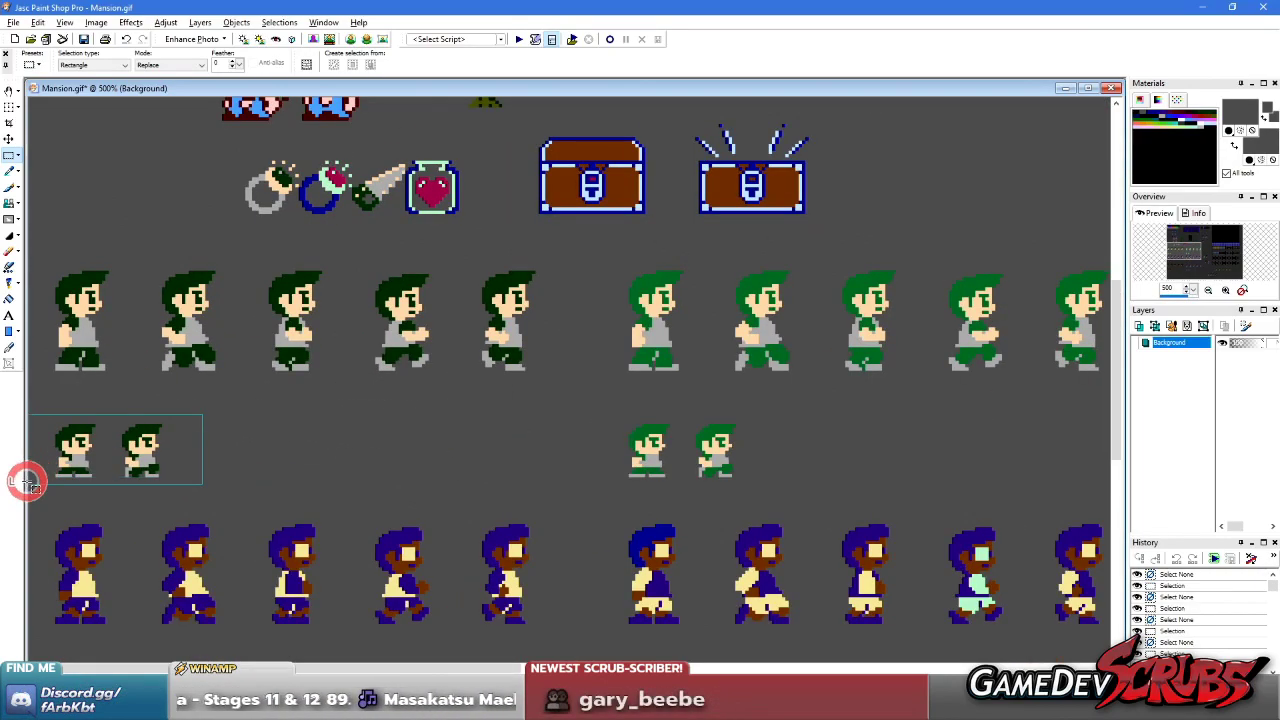
pyautogui.scroll(-1, 275, 462)
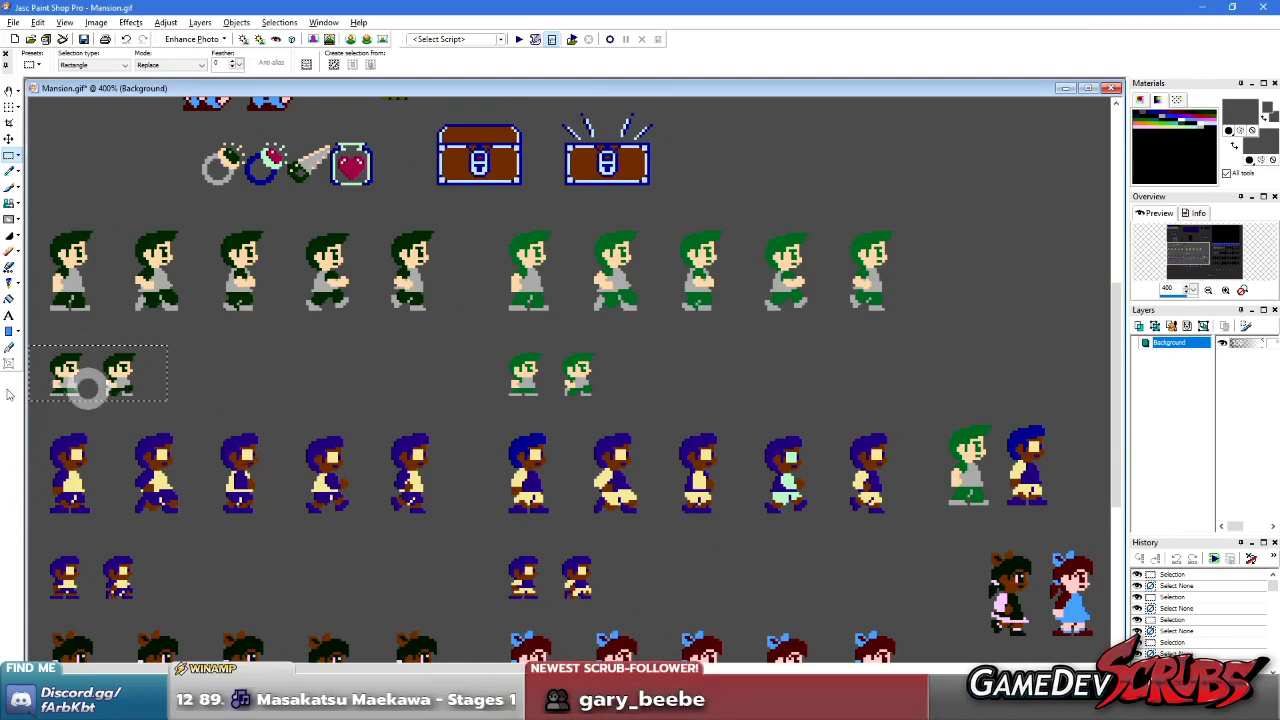
pyautogui.scroll(-1, 222, 362)
pyautogui.scroll(5, 232, 350)
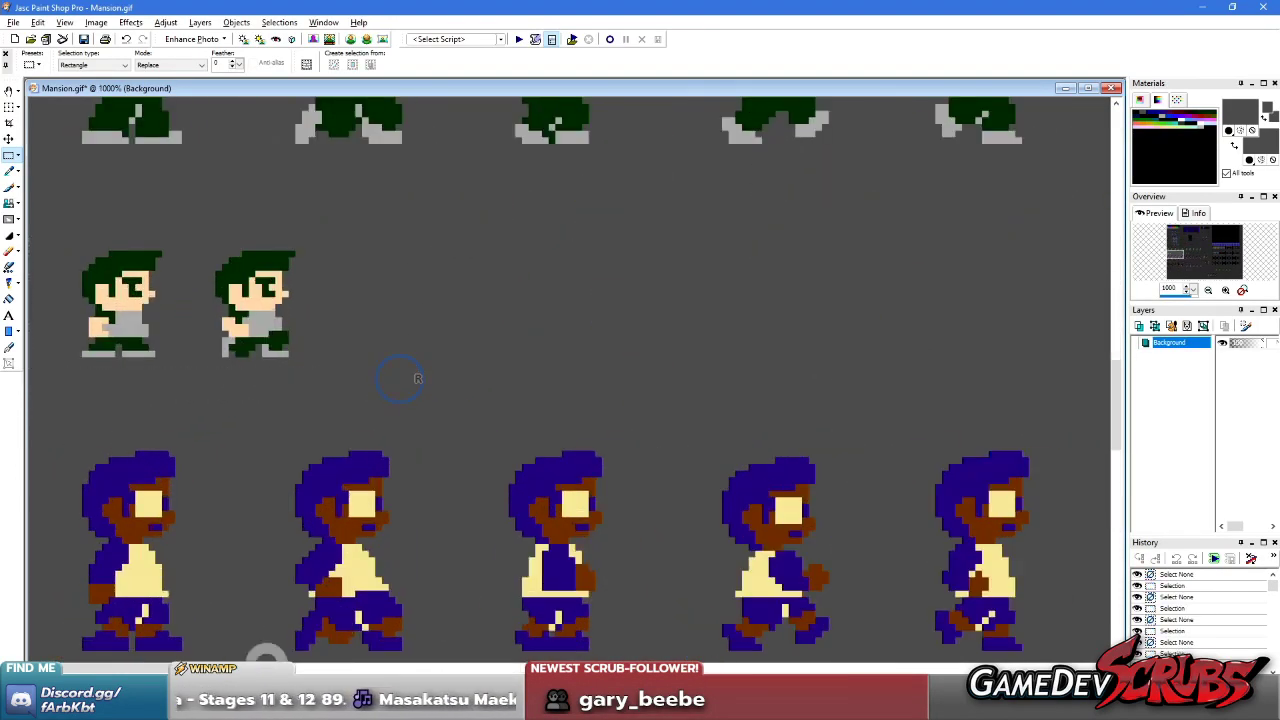
# - Switch to the web browser and load youtube.com in place of the Toad sprite sheet
pyautogui.hotkey('alt', 'Tab')
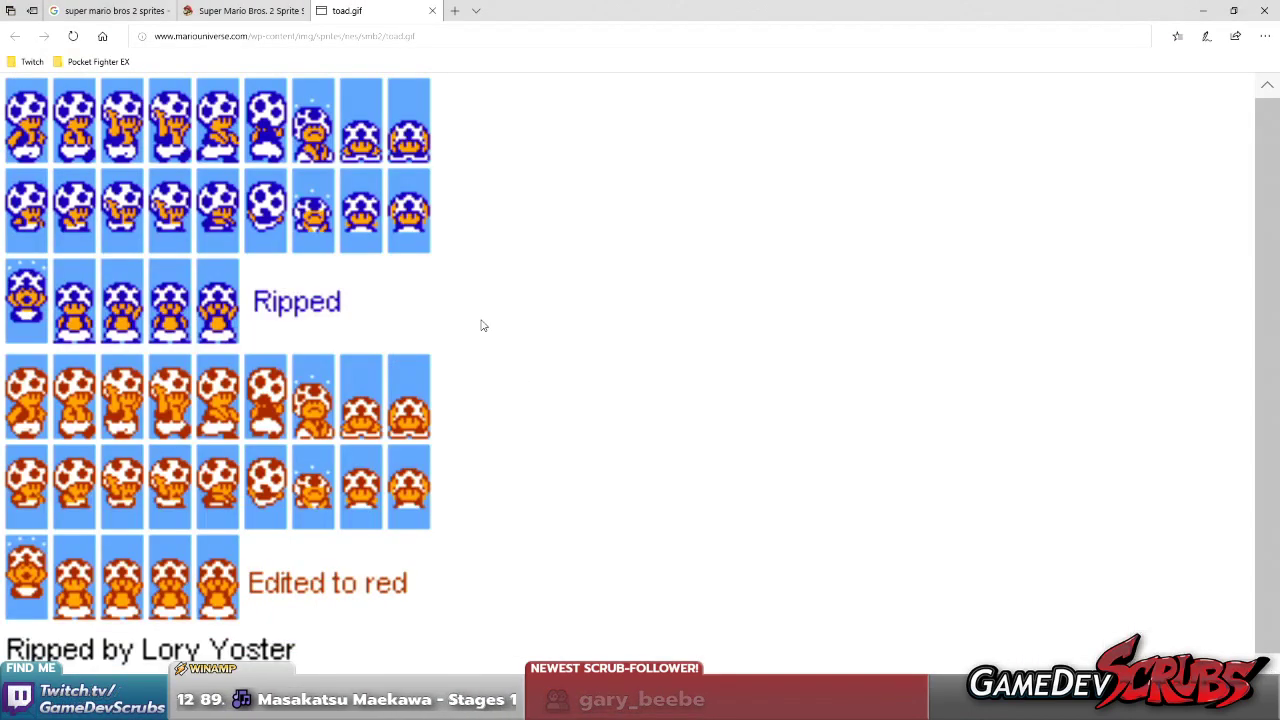
pyautogui.click(370, 36)
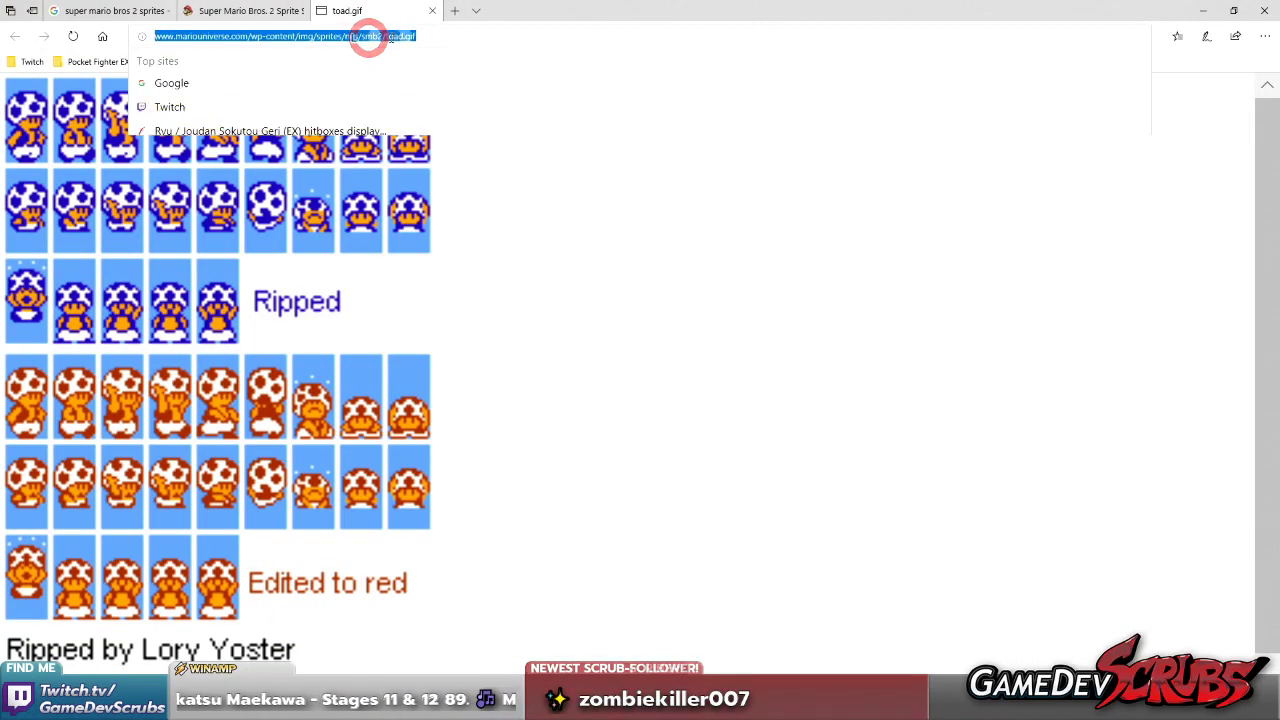
pyautogui.write('youtube.co')
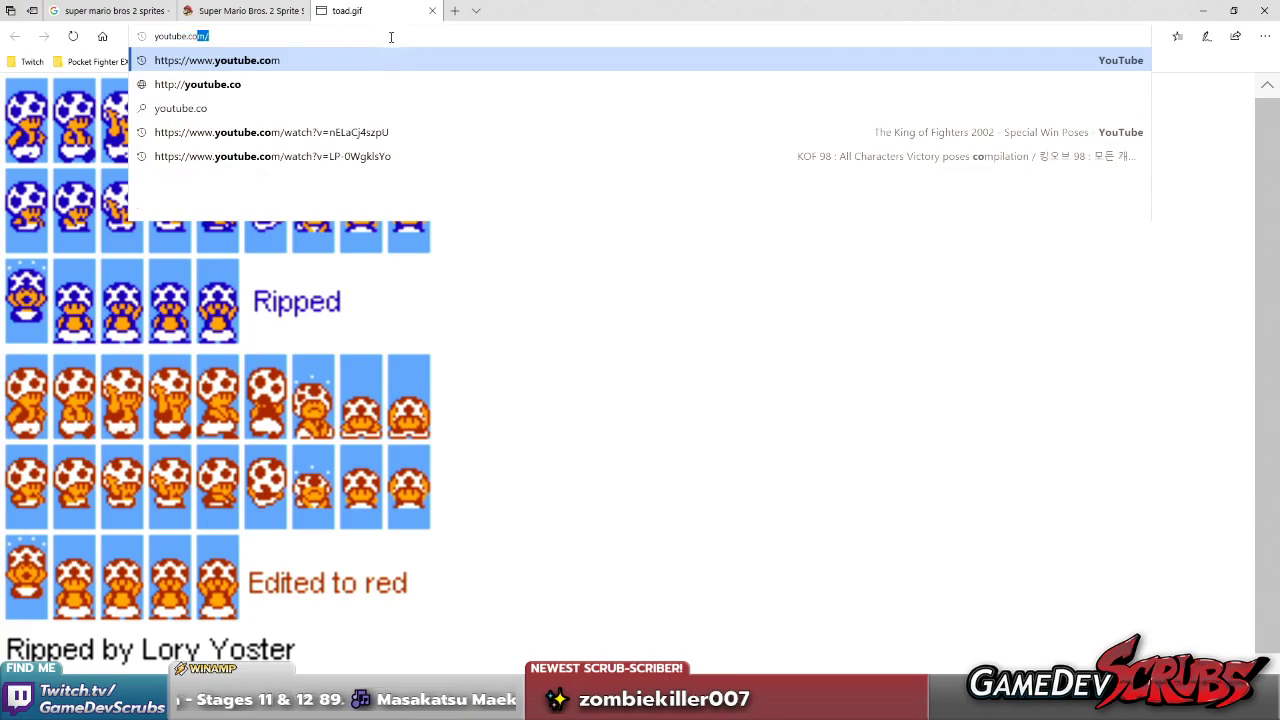
pyautogui.press('Return')
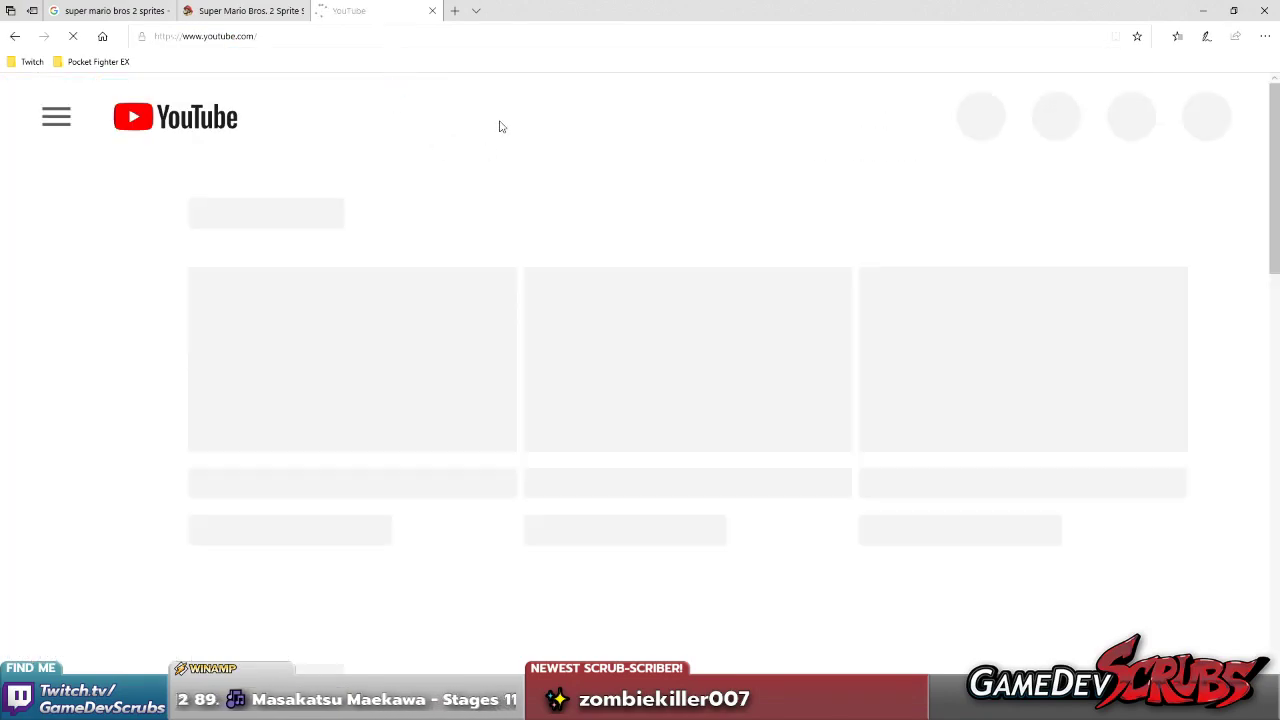
# - Search YouTube for "milon's secret castle" and open the NES Longplay [394] video with the page zoom reset
pyautogui.click(504, 116)
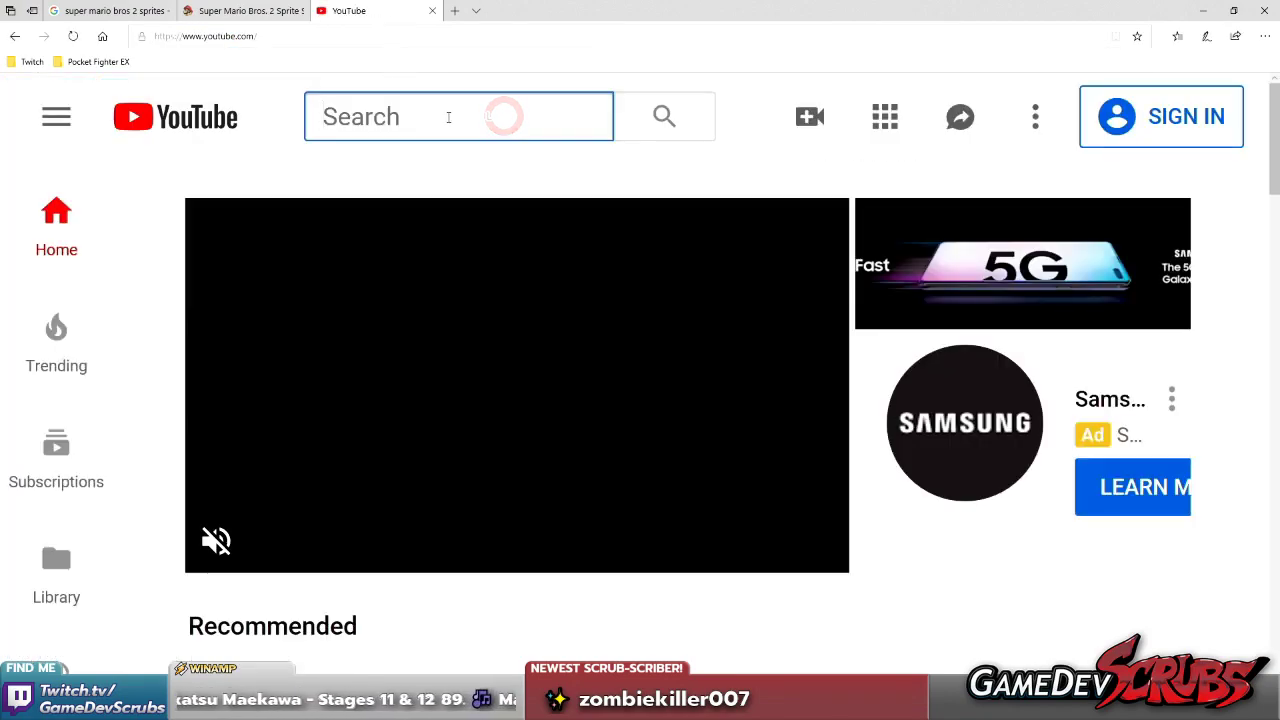
pyautogui.write("milon's se")
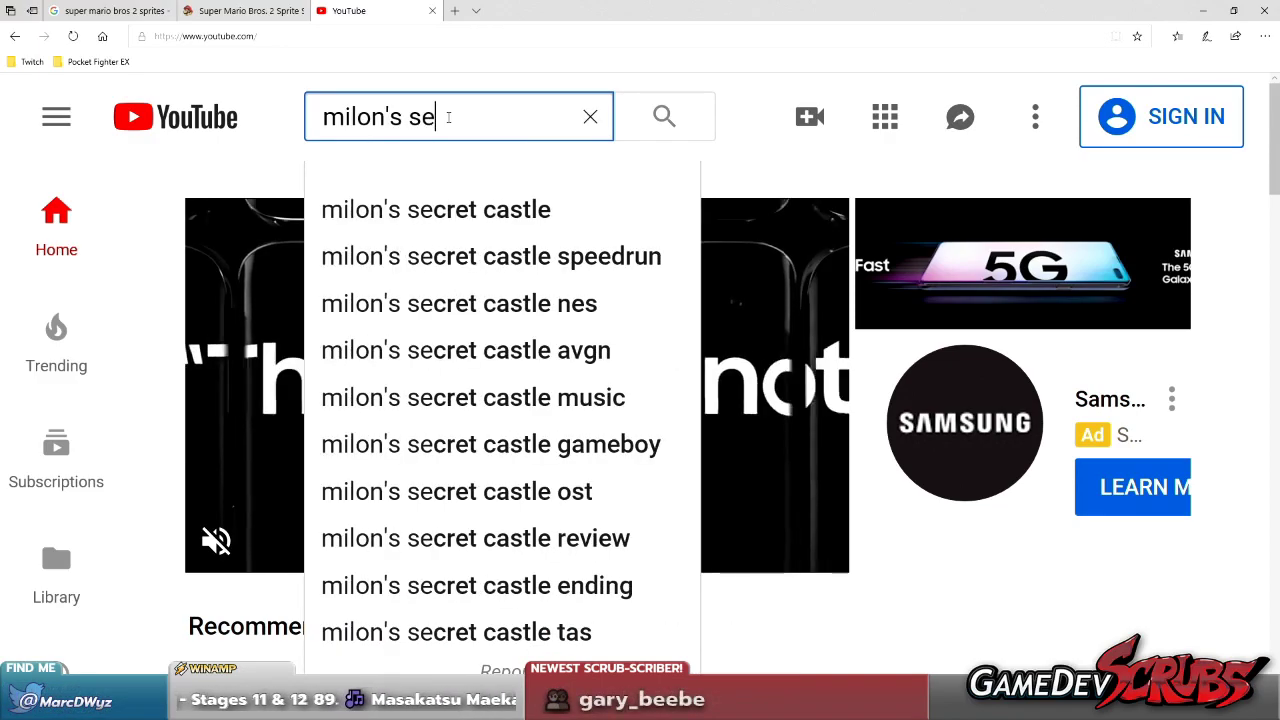
pyautogui.write('cret castle')
pyautogui.press('Return')
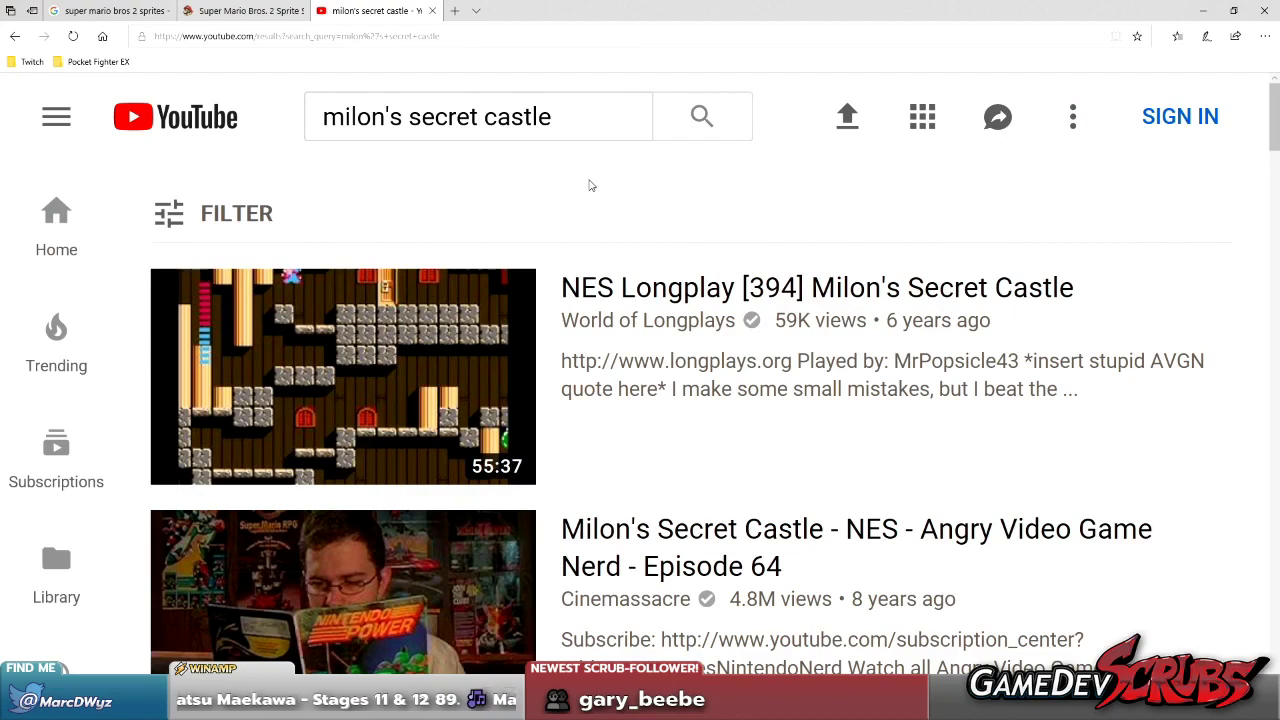
pyautogui.click(636, 287)
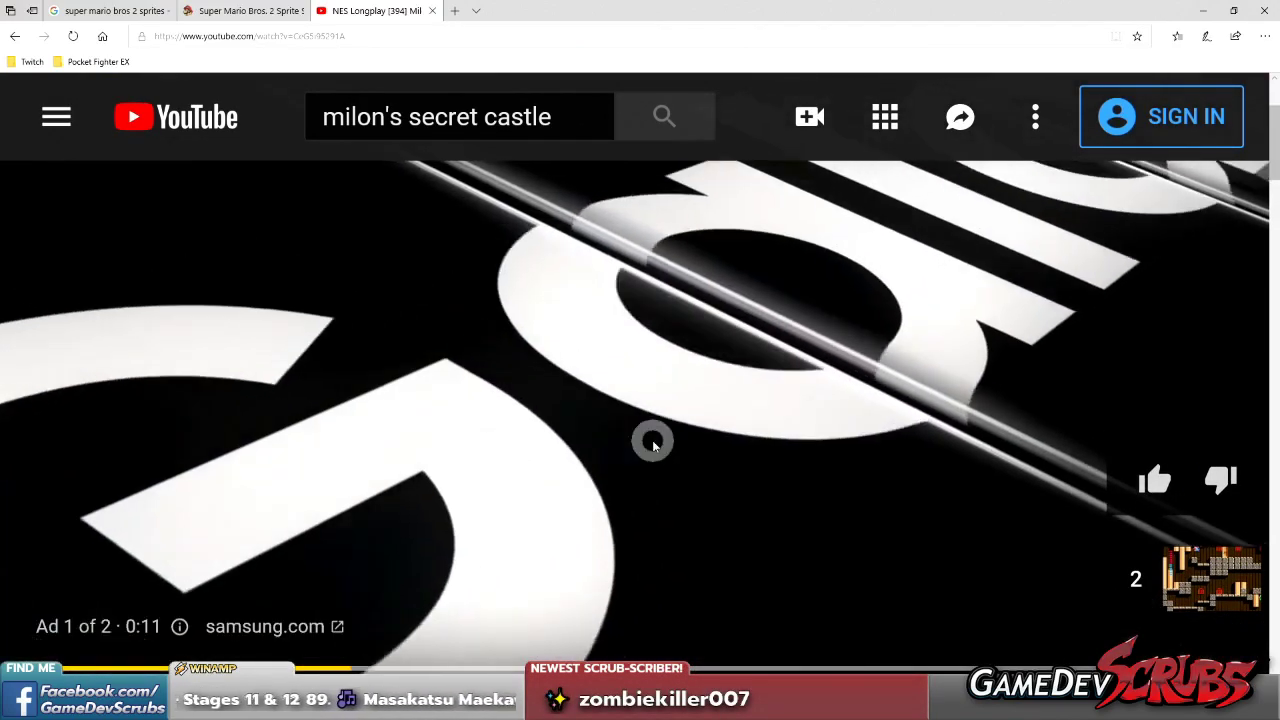
pyautogui.hotkey('ctrl', '0')
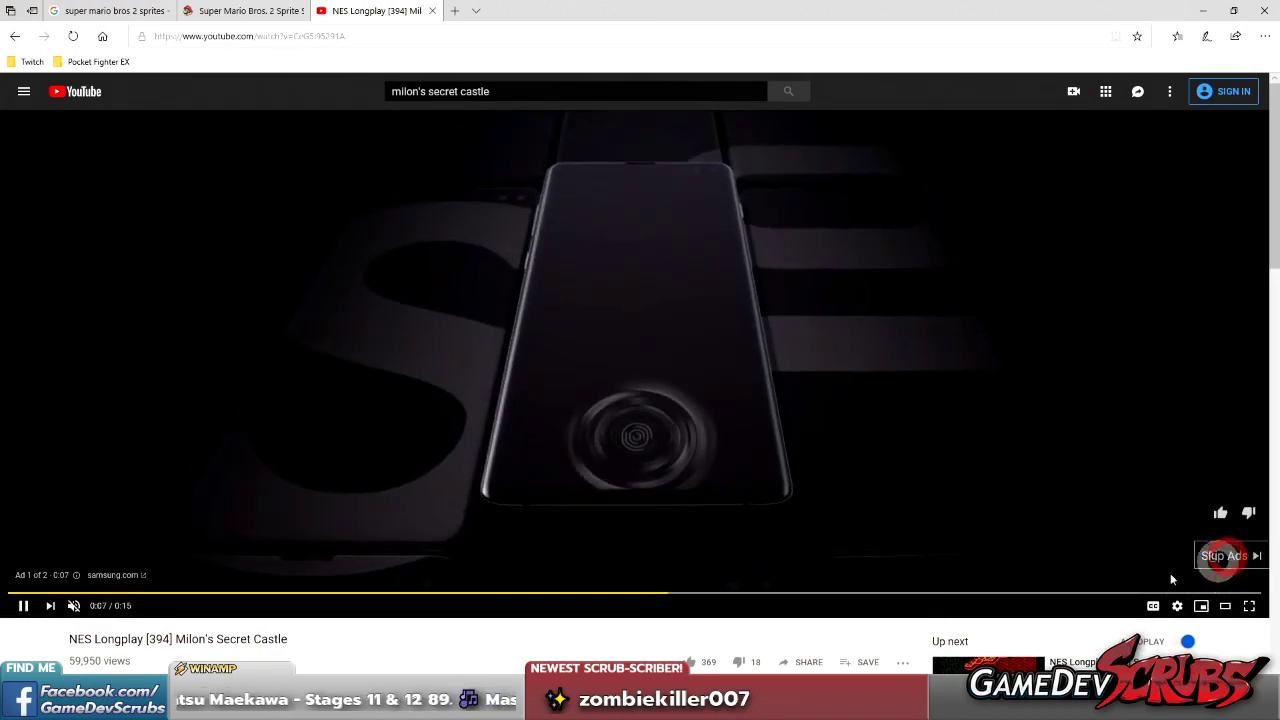
# - Skip the ad on the Milon's Secret Castle longplay, pause it at the castle door, and resume playback
pyautogui.click(1224, 556)
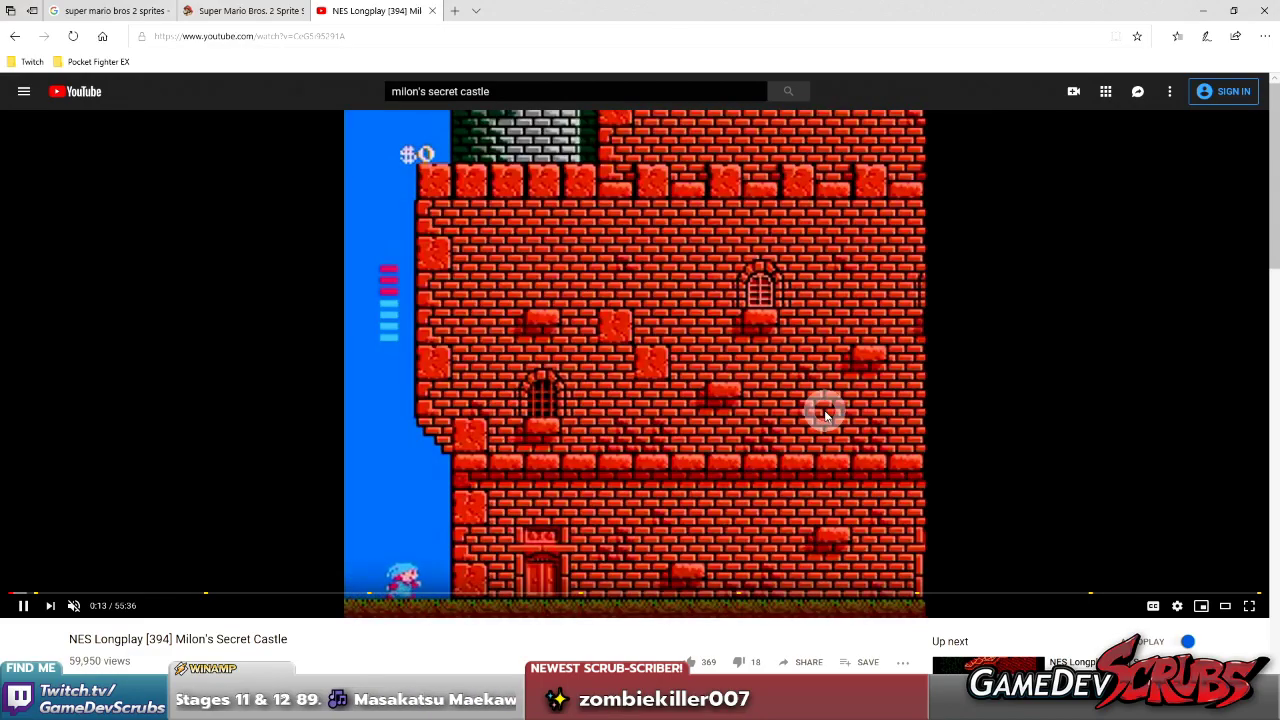
pyautogui.click(543, 577)
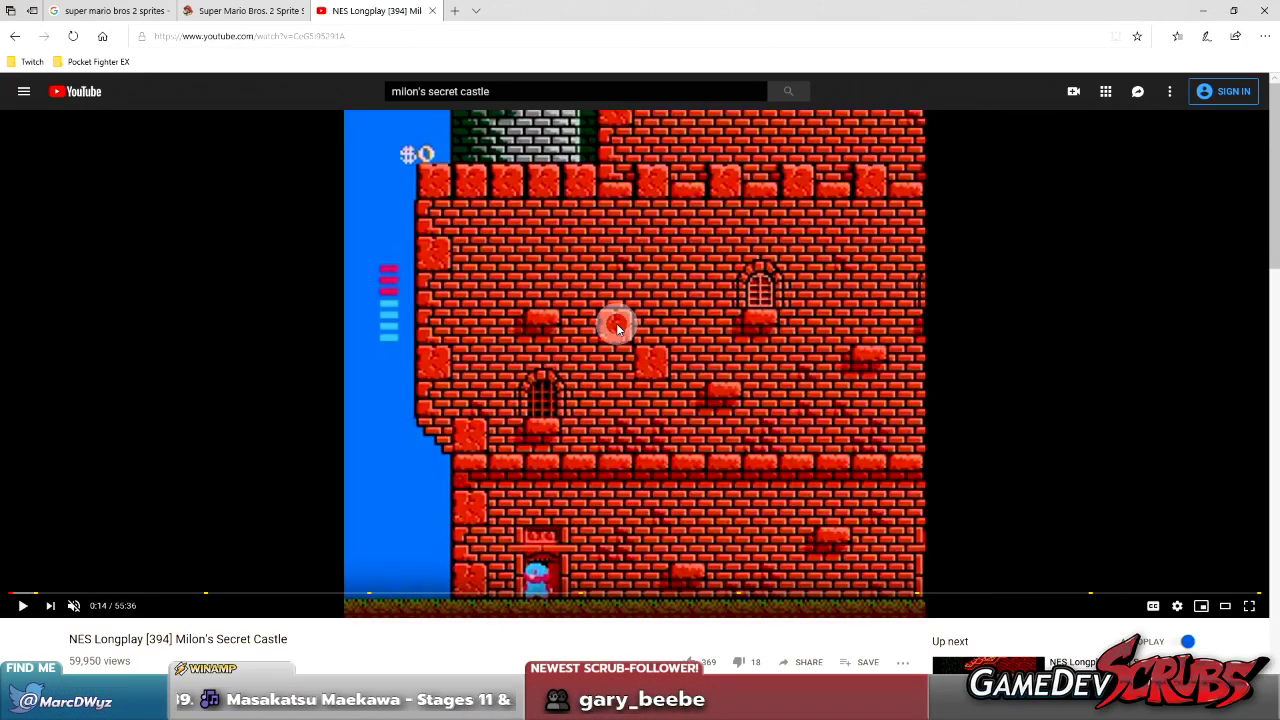
pyautogui.click(1089, 463)
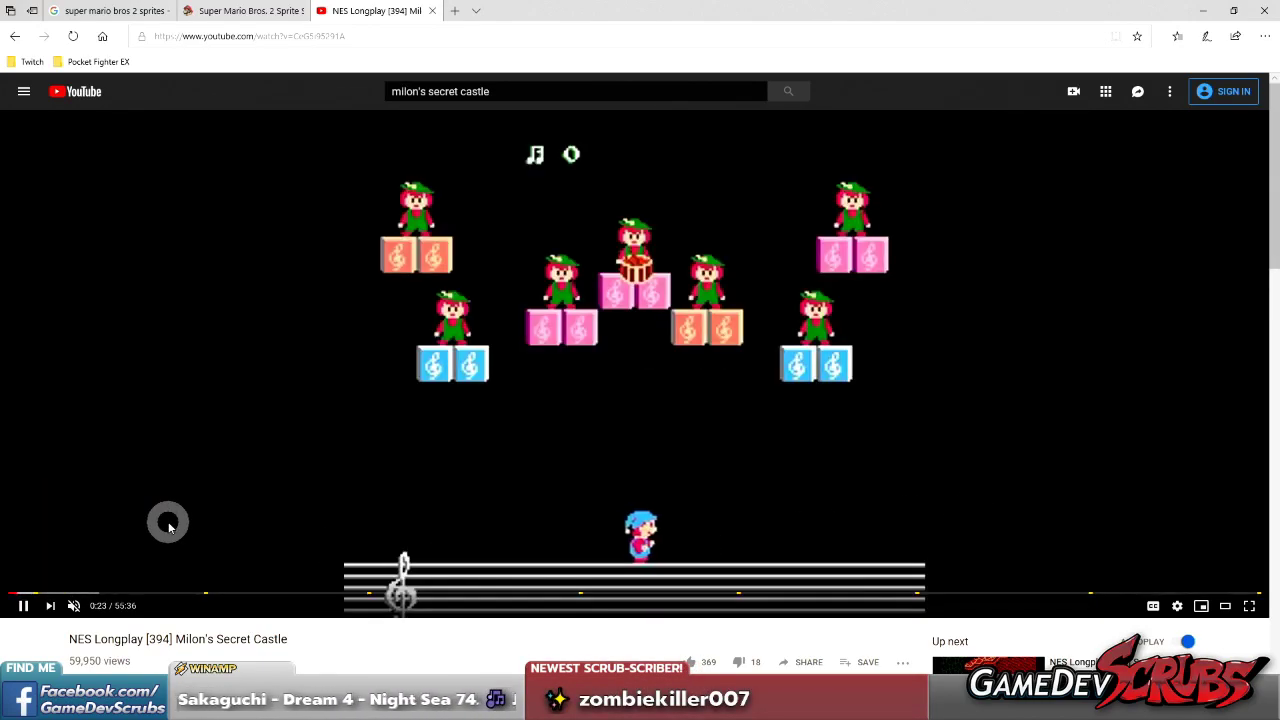
# - Skip the longplay ahead to the indoor castle level, dismissing the banner ad, and pause it at 1:29
pyautogui.press('Right')
pyautogui.press('Right')
pyautogui.press('Right')
pyautogui.press('Right')
pyautogui.press('Right')
pyautogui.press('Right')
pyautogui.press('Right')
pyautogui.press('Right')
pyautogui.press('Right')
pyautogui.press('Right')
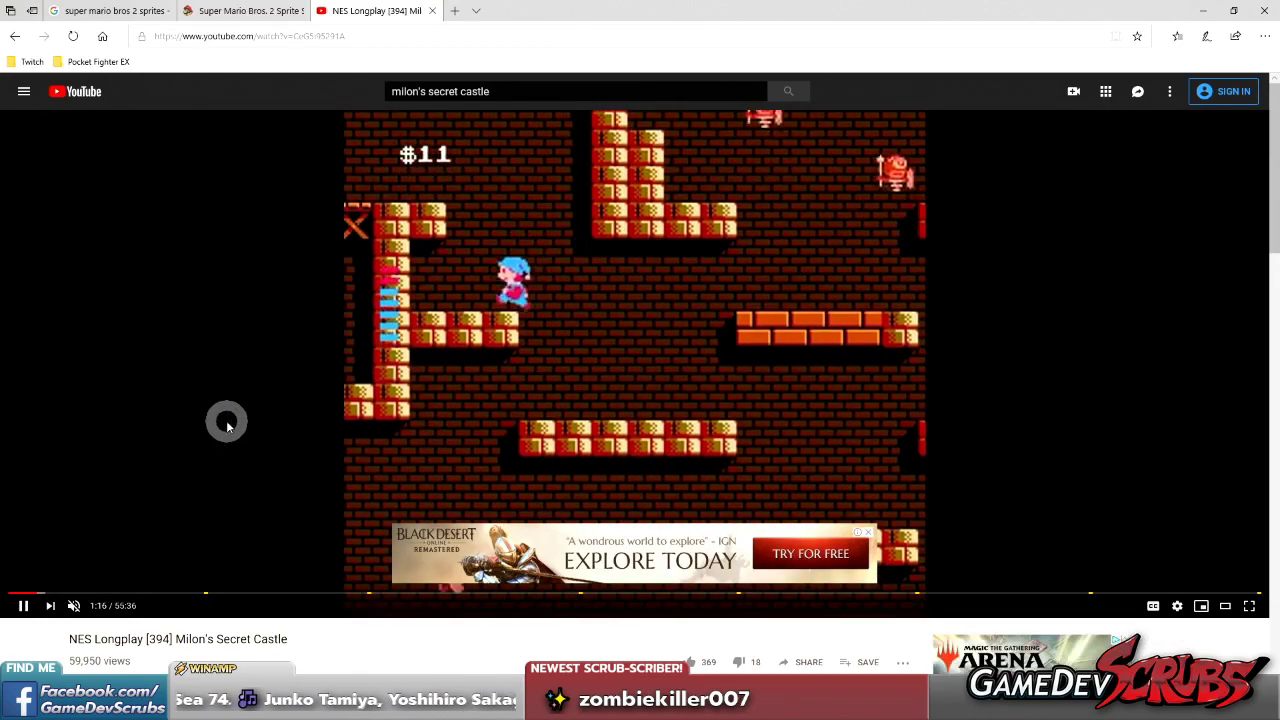
pyautogui.click(869, 532)
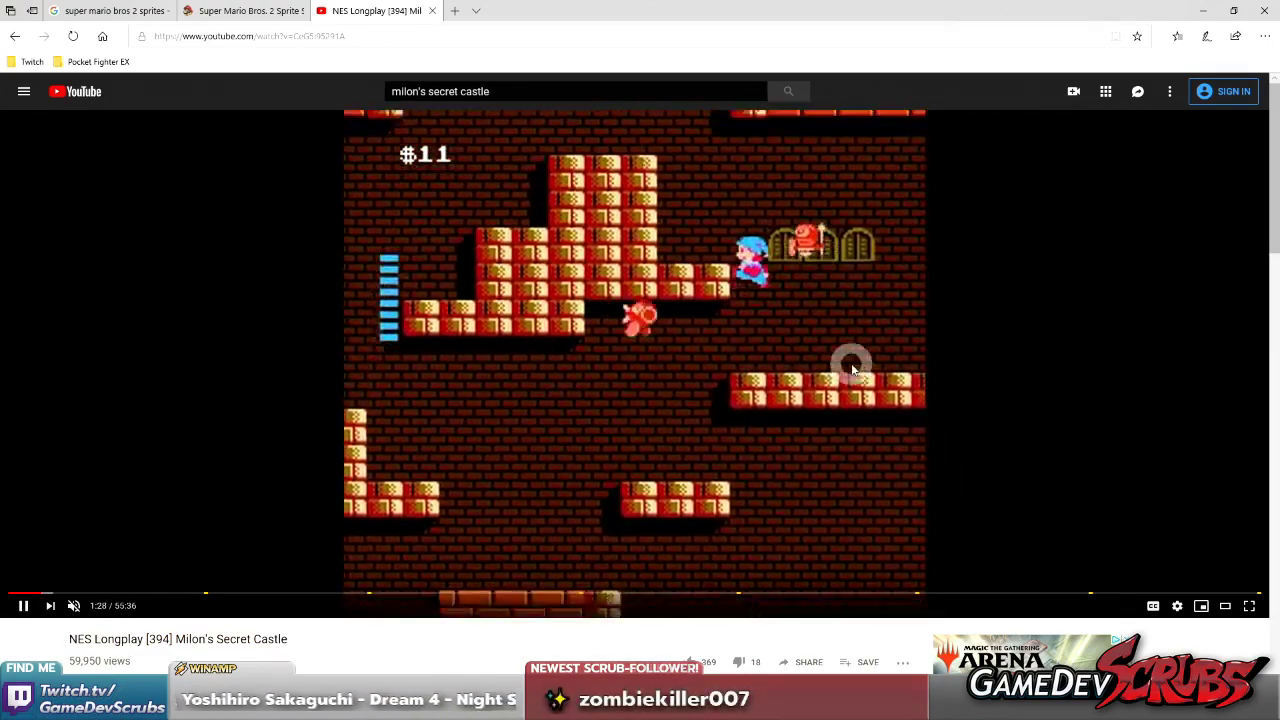
pyautogui.click(755, 360)
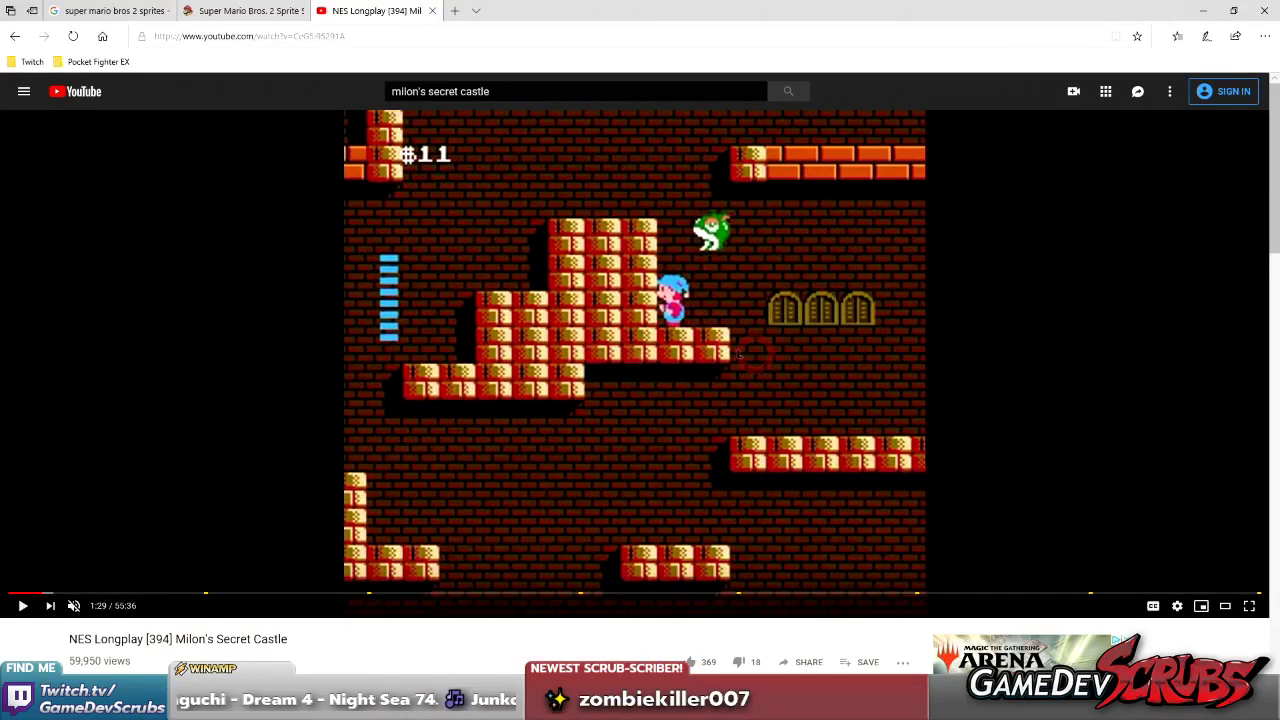
# - Switch to Paint Shop Pro and outline the two small green-haired sprites in Mansion.gif with a rectangular selection
pyautogui.hotkey('alt', 'Tab')
pyautogui.moveTo(52, 220); pyautogui.dragTo(354, 380)
pyautogui.scroll(-10, 374, 362)
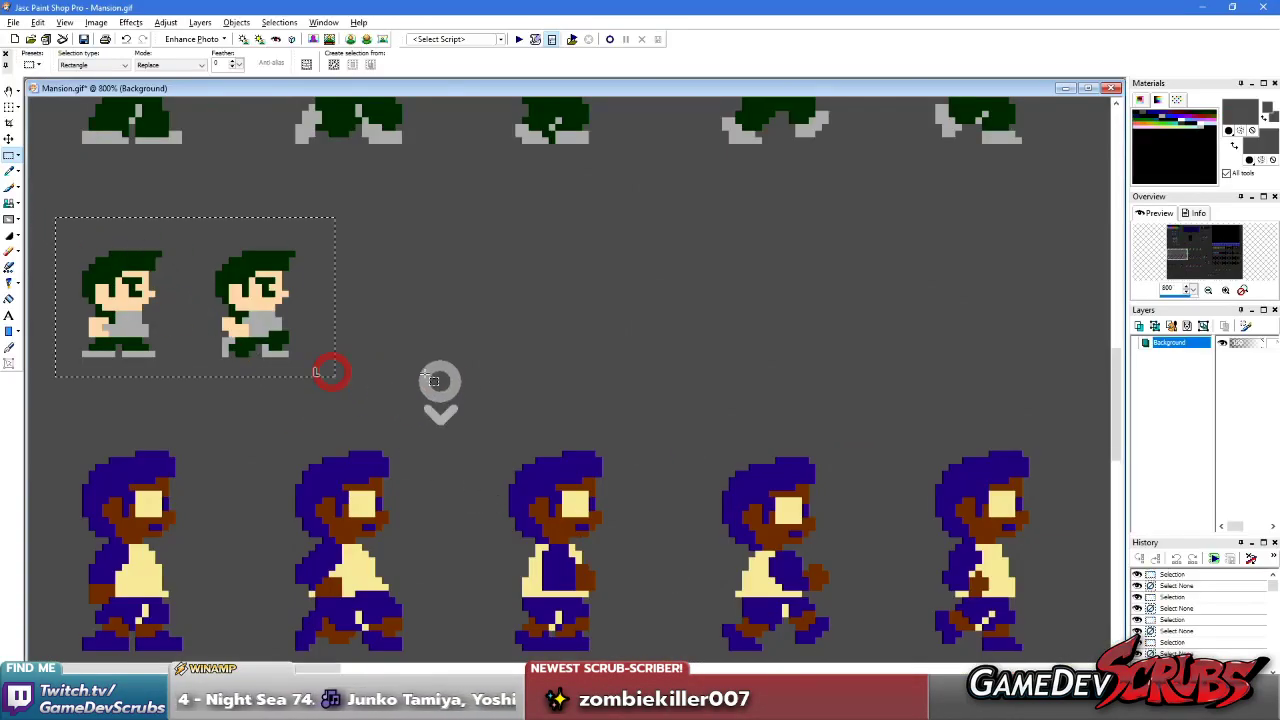
# - Browse the Raw Resources images and open Mansion Mock Overworld A.gif
pyautogui.hotkey('ctrl', 'b')
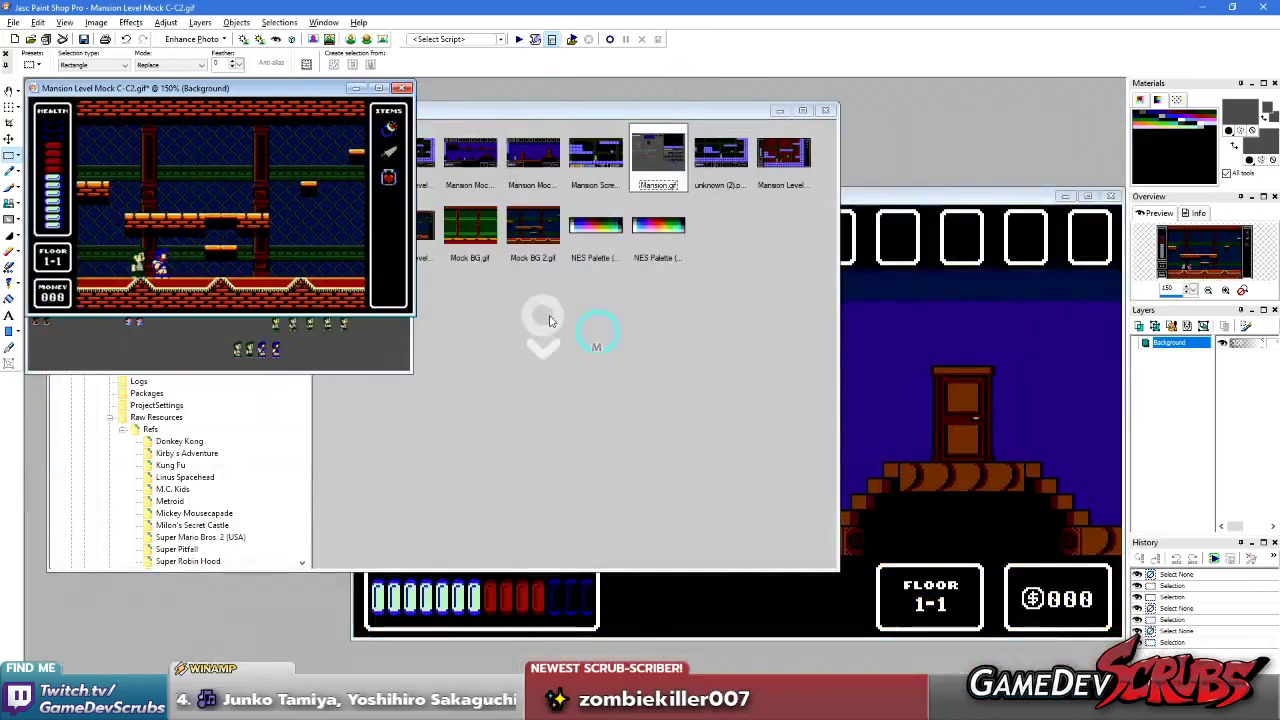
pyautogui.doubleClick(450, 160)
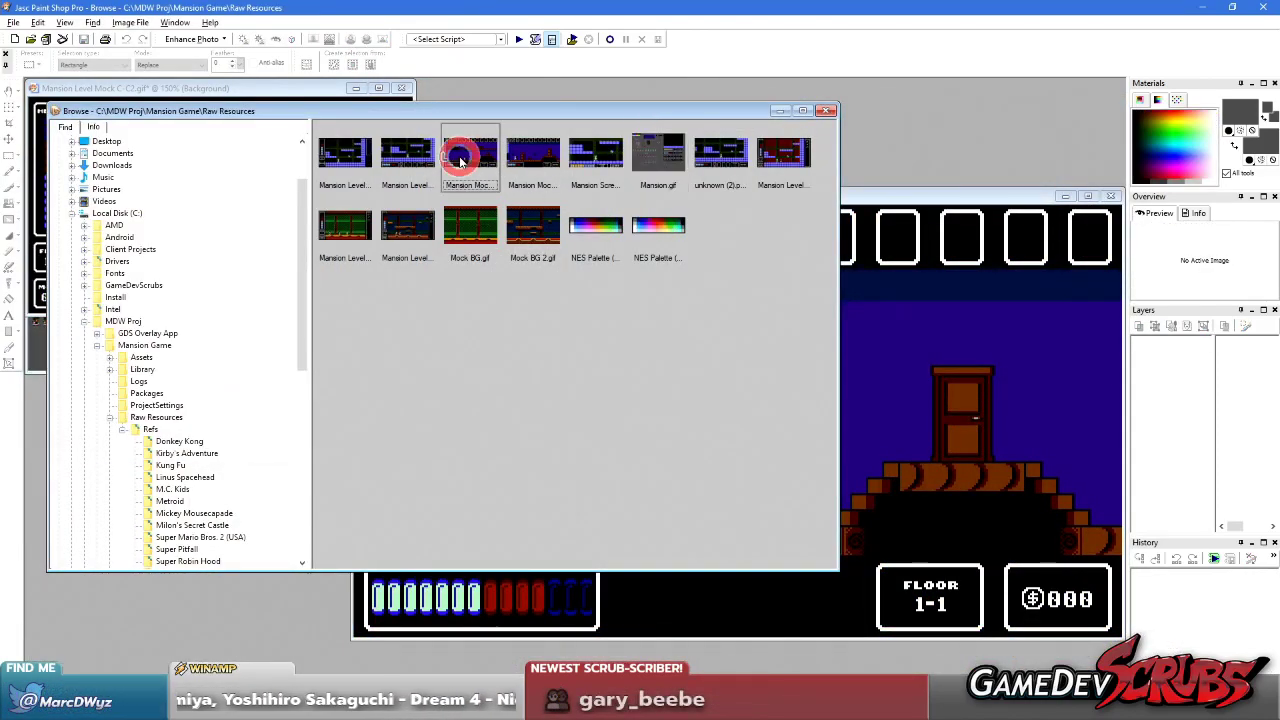
pyautogui.scroll(5, 413, 348)
pyautogui.scroll(-1, 445, 349)
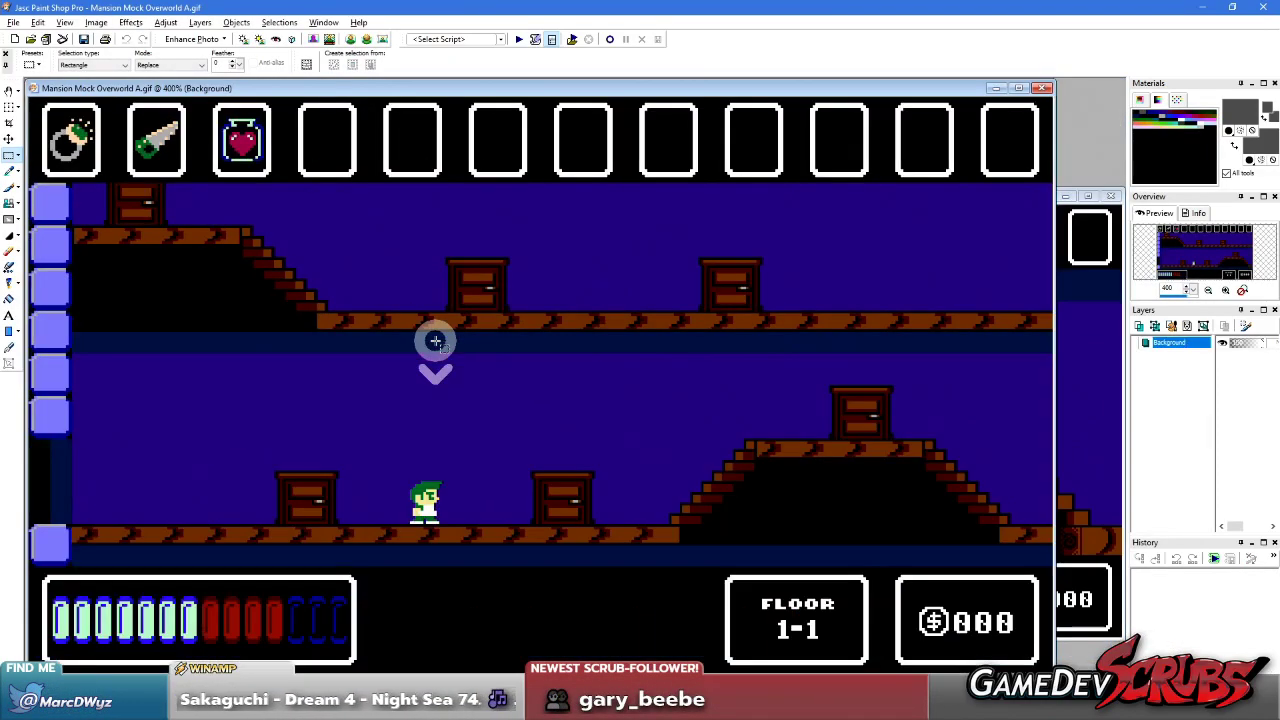
# - Outline the upper floor and parts of the lower floor of the Overworld A mockup with temporary rectangular selections
pyautogui.moveTo(77, 194); pyautogui.dragTo(1043, 329)
pyautogui.click(905, 327)
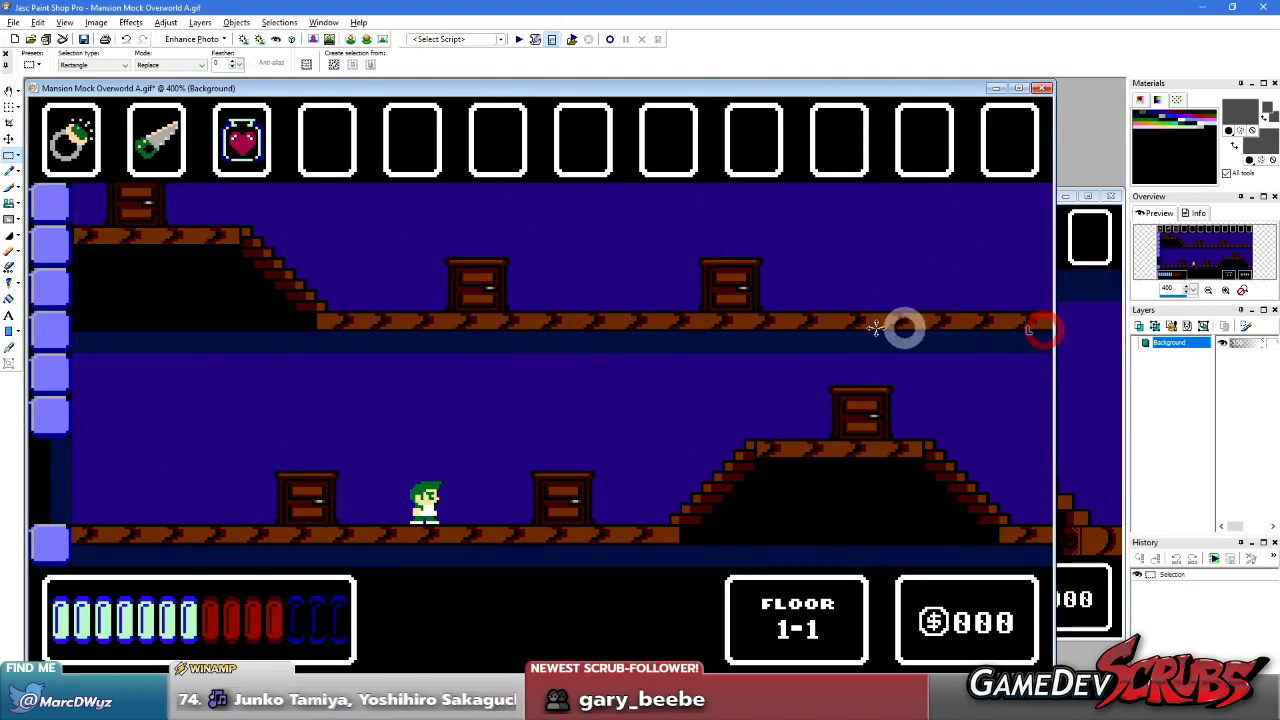
pyautogui.rightClick(447, 402)
pyautogui.scroll(1, 400, 428)
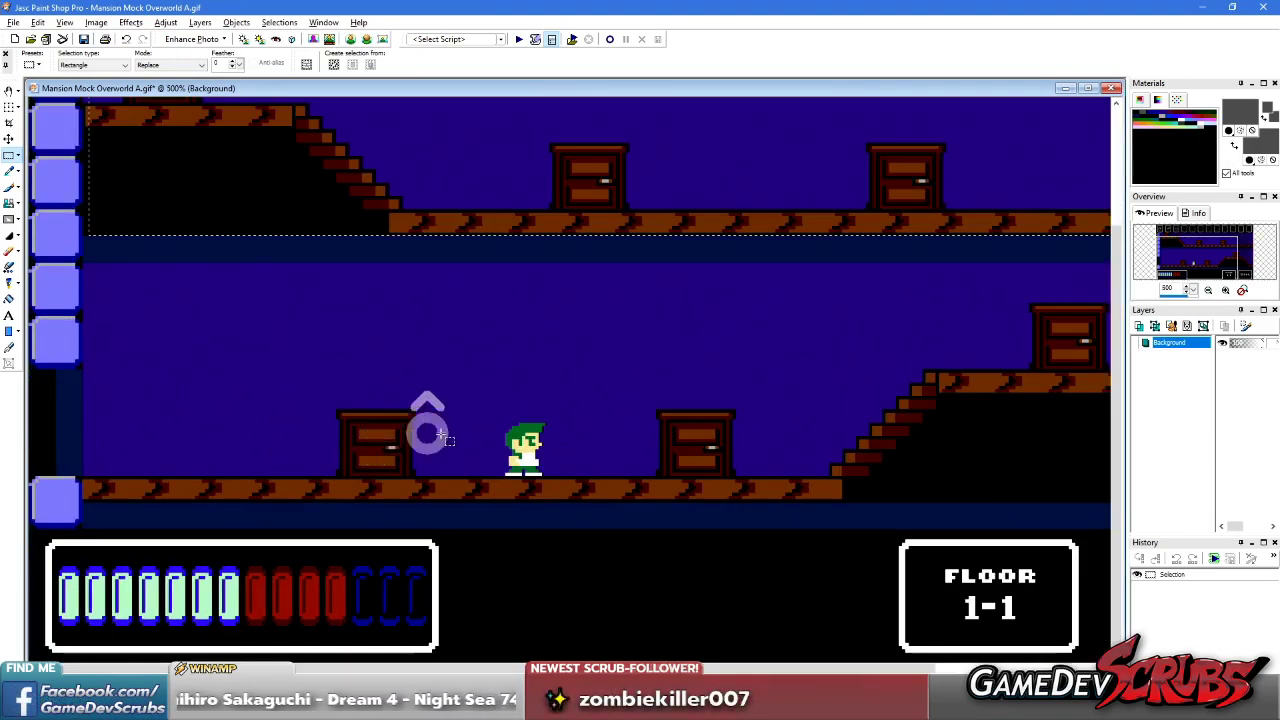
pyautogui.scroll(-1, 306, 342)
pyautogui.moveTo(221, 365); pyautogui.dragTo(878, 543)
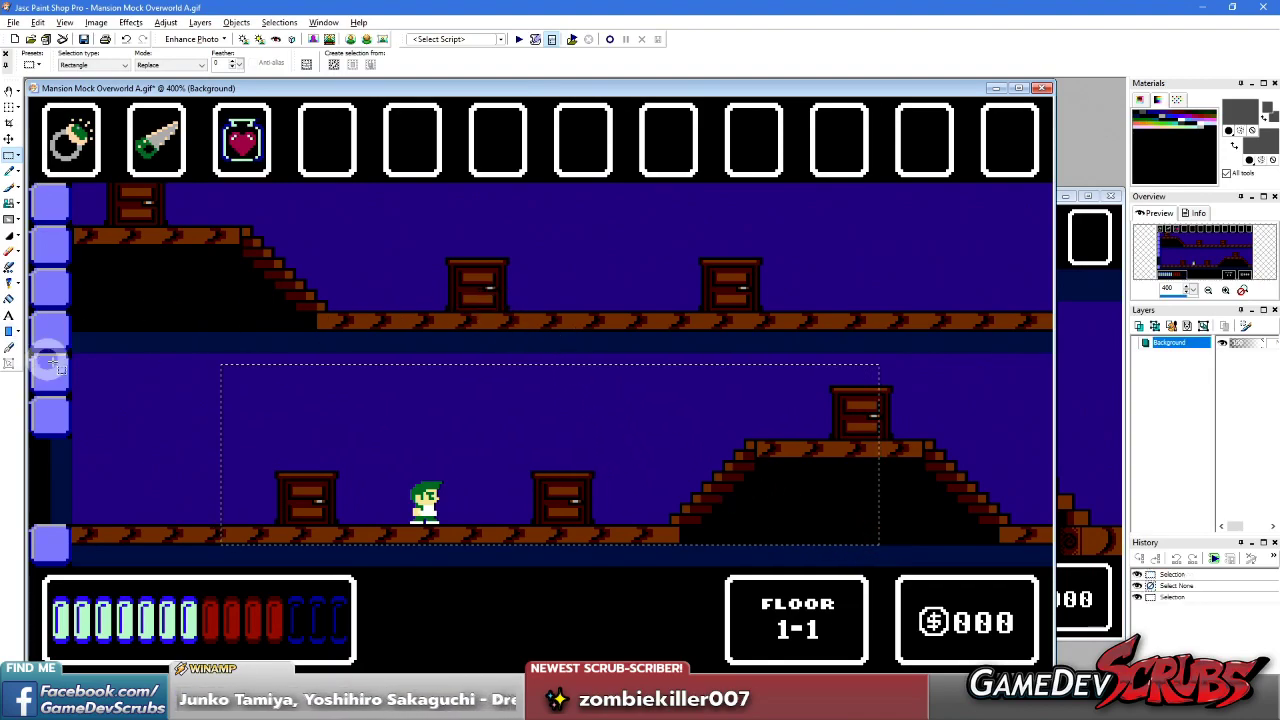
pyautogui.moveTo(178, 353); pyautogui.dragTo(728, 545)
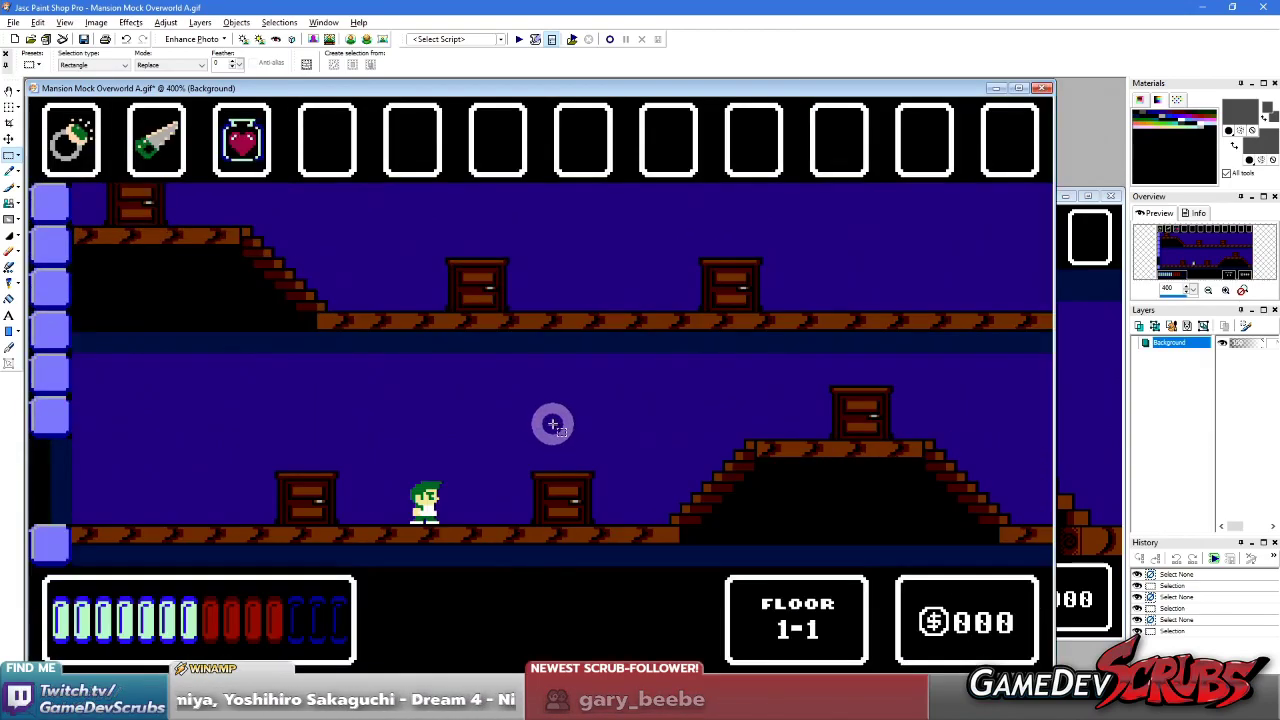
# - Close Mansion Mock Overworld A.gif without saving and bring Mansion Mock Overworld B.gif to the front
pyautogui.click(1042, 88)
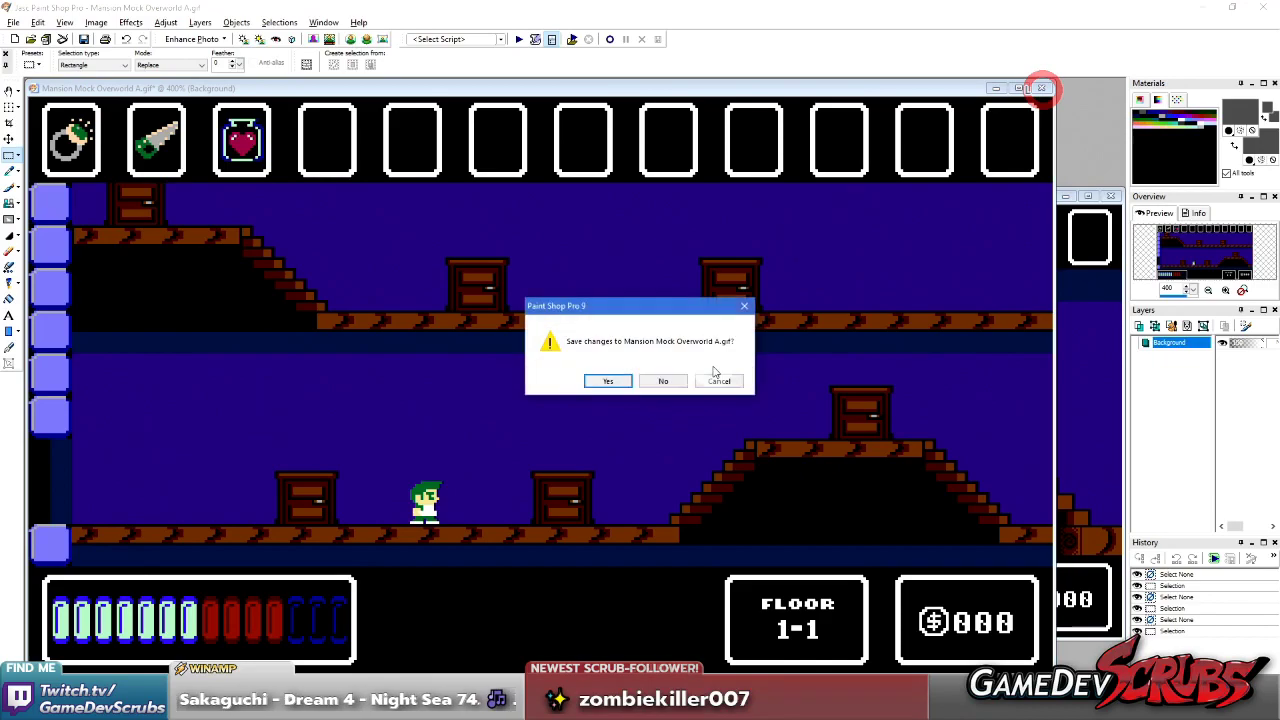
pyautogui.click(672, 384)
pyautogui.click(857, 391)
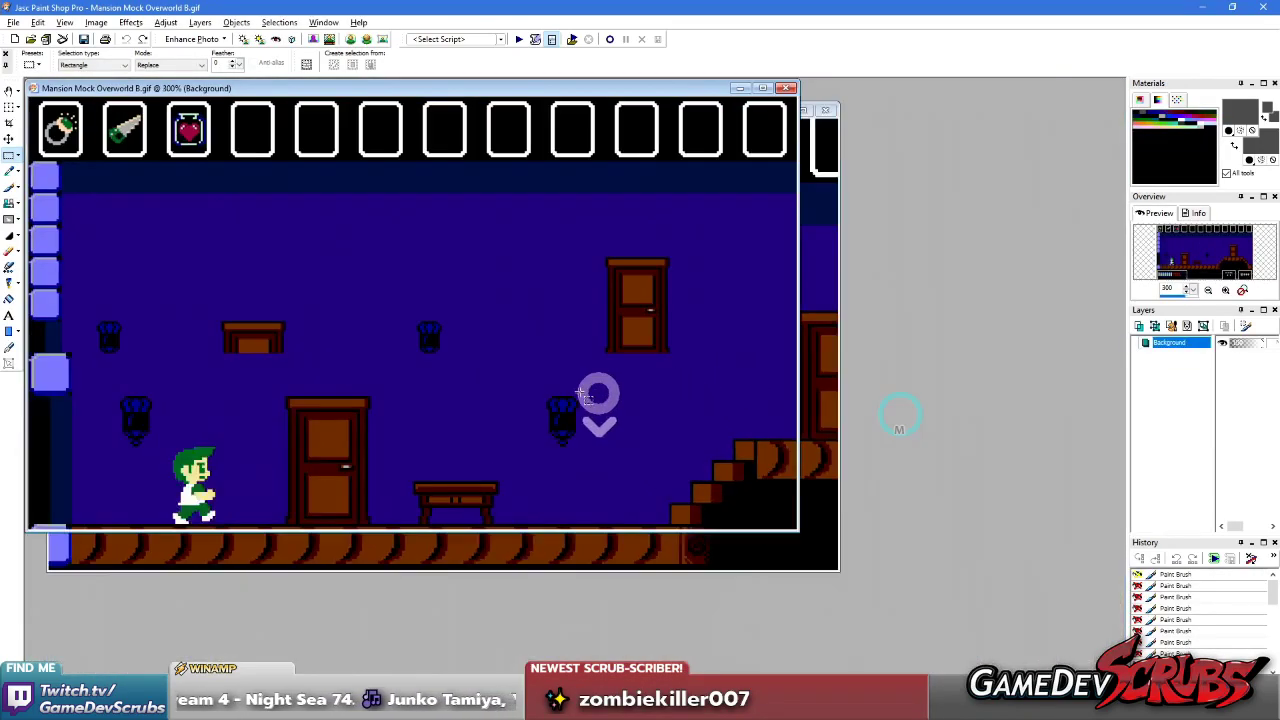
# - Outline the Overworld B hallway, and select the green-haired character to examine the sprite up close
pyautogui.scroll(2, 282, 342)
pyautogui.scroll(-1, 420, 394)
pyautogui.moveTo(109, 184); pyautogui.dragTo(680, 556)
pyautogui.click(737, 543)
pyautogui.moveTo(162, 433); pyautogui.dragTo(231, 520)
pyautogui.scroll(3, 383, 440)
pyautogui.scroll(3, 594, 266)
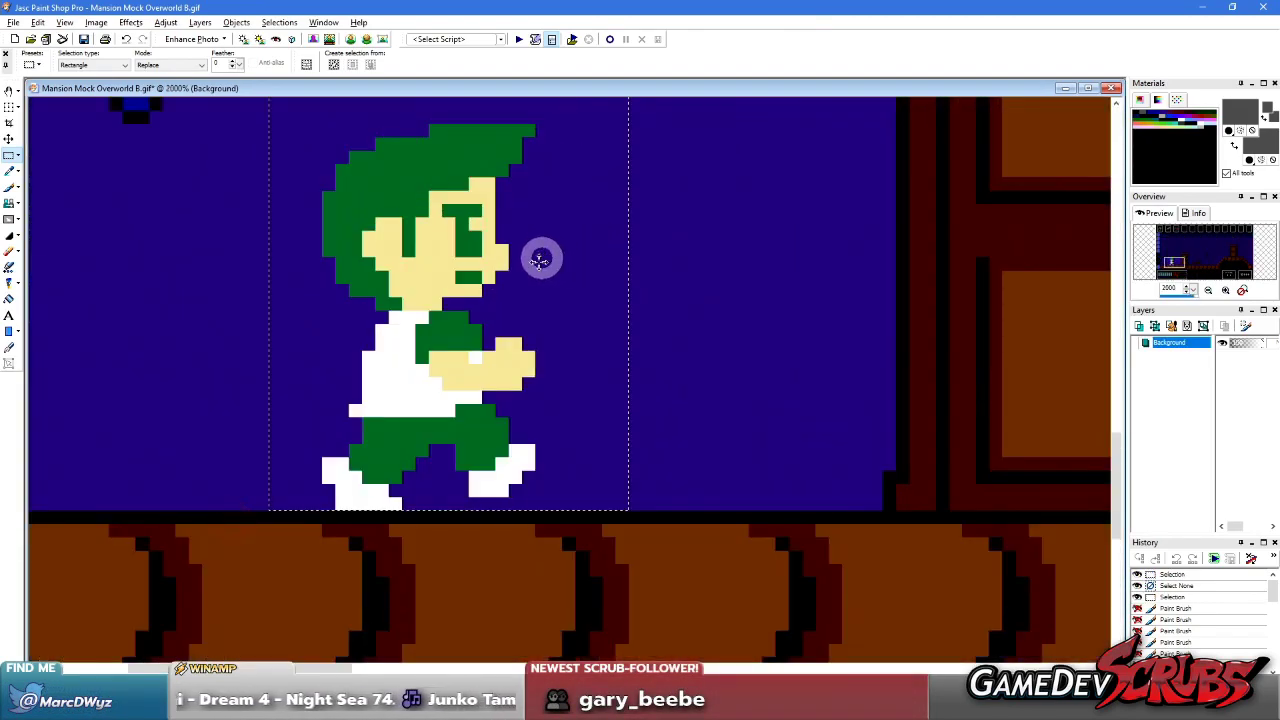
pyautogui.scroll(-3, 470, 358)
pyautogui.scroll(-2, 422, 364)
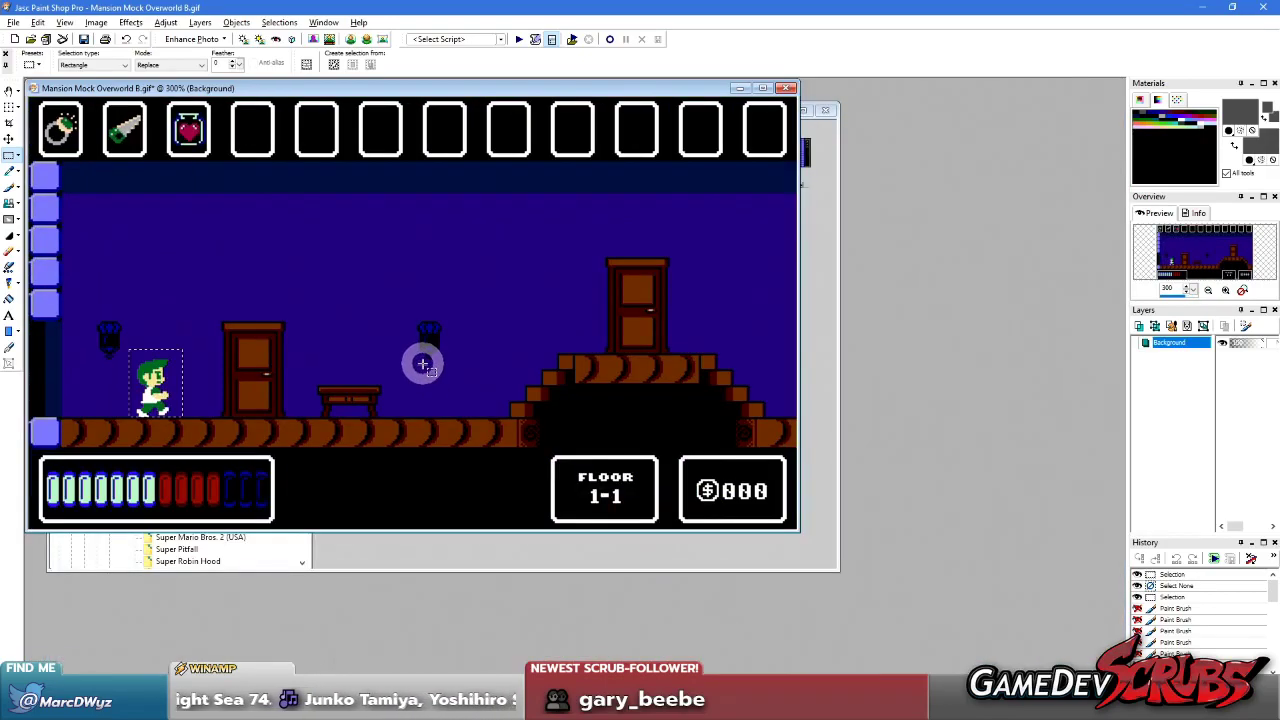
# - Outline the lower door and wider stretches of the Overworld B hallway with temporary rectangular selections
pyautogui.scroll(1, 422, 364)
pyautogui.moveTo(271, 375); pyautogui.dragTo(390, 522)
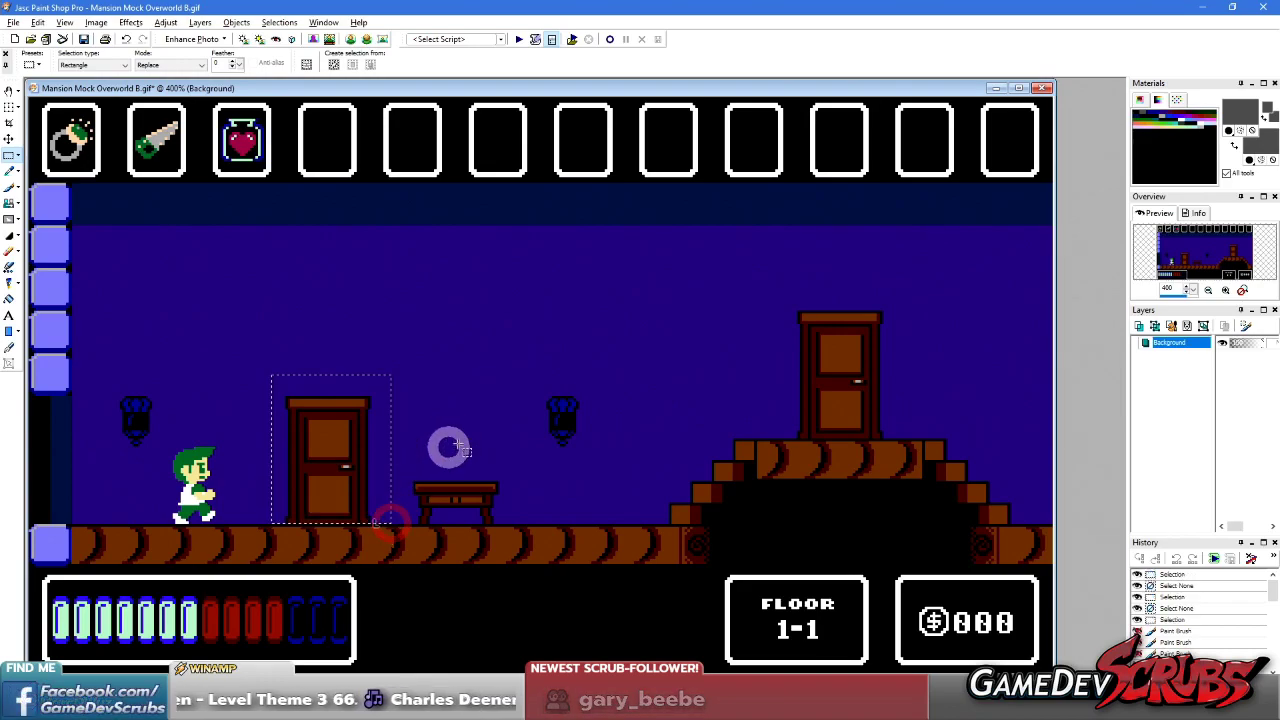
pyautogui.rightClick(476, 393)
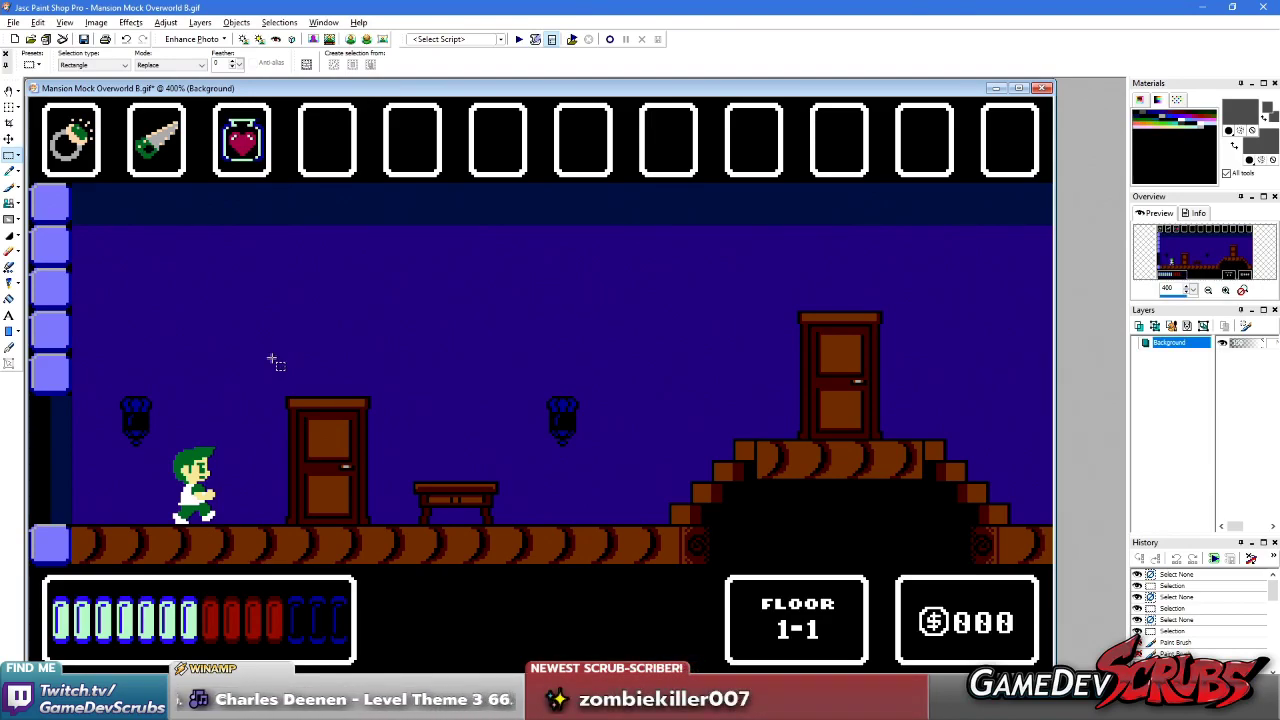
pyautogui.moveTo(318, 278); pyautogui.dragTo(857, 531)
pyautogui.rightClick(912, 532)
pyautogui.moveTo(237, 298); pyautogui.dragTo(663, 557)
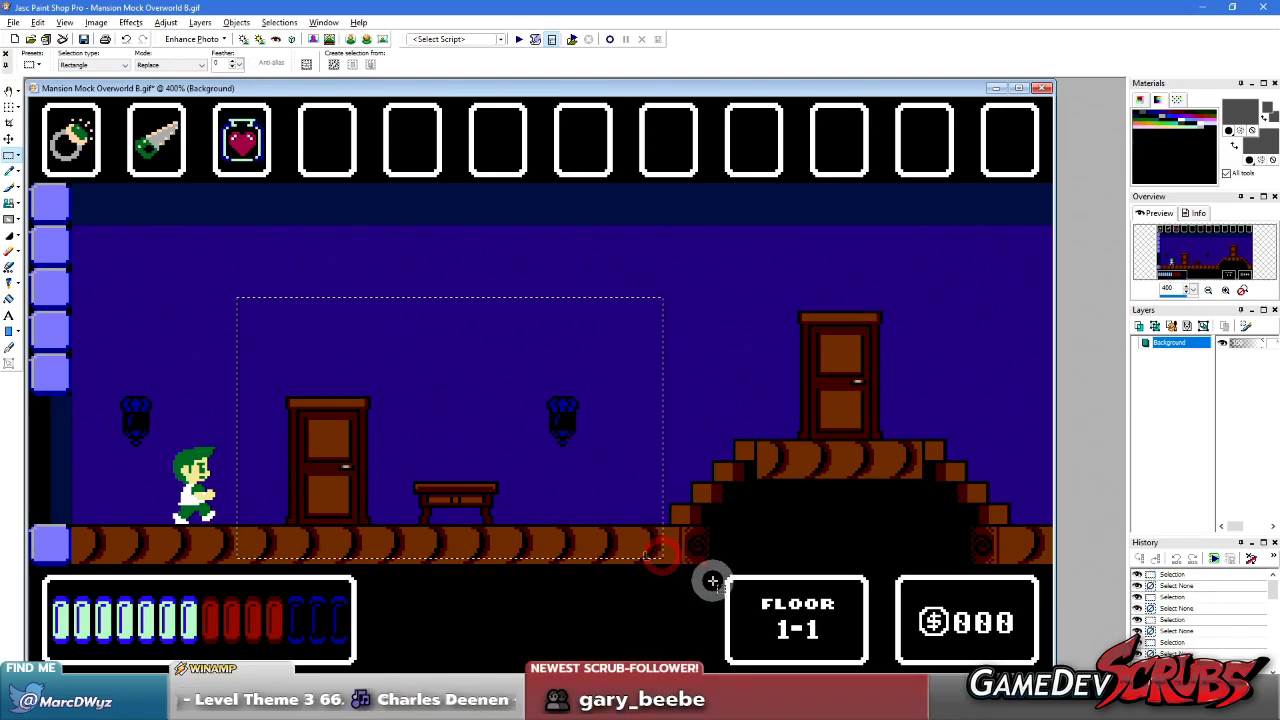
pyautogui.click(674, 591)
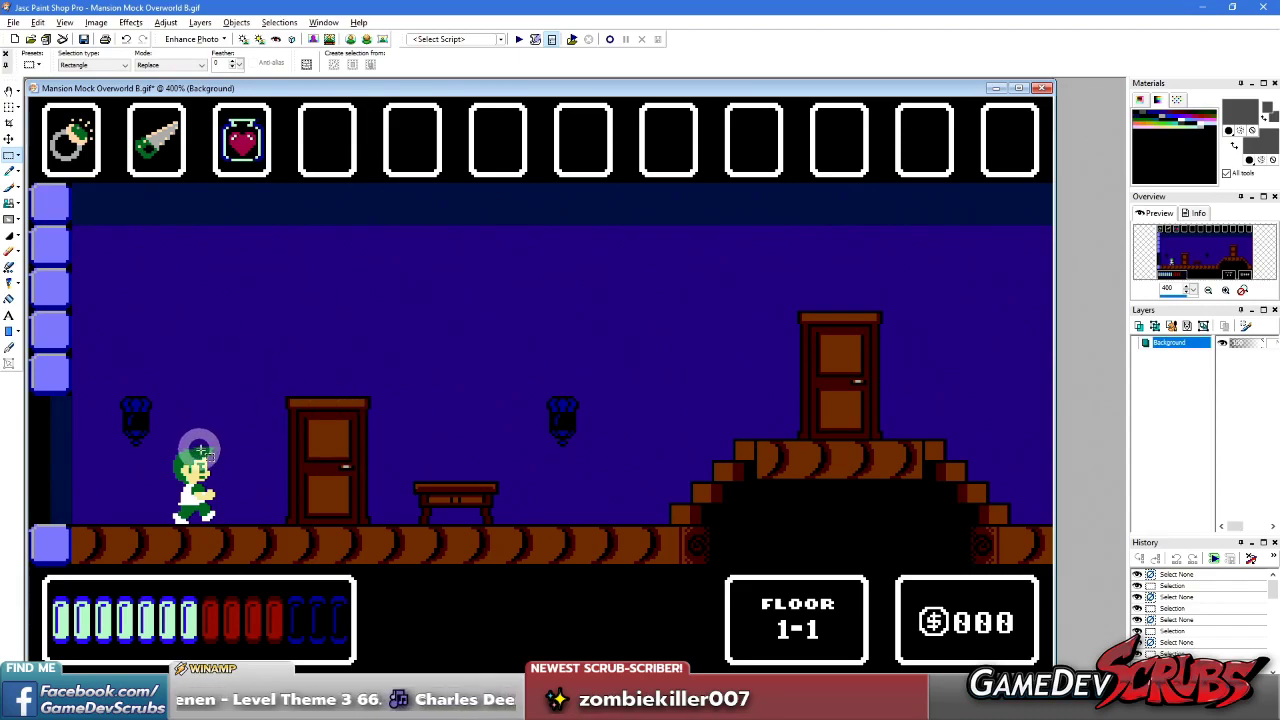
# - Outline the lower hallway door again to examine it up close, and clear the selection
pyautogui.moveTo(266, 375); pyautogui.dragTo(391, 523)
pyautogui.scroll(1, 449, 437)
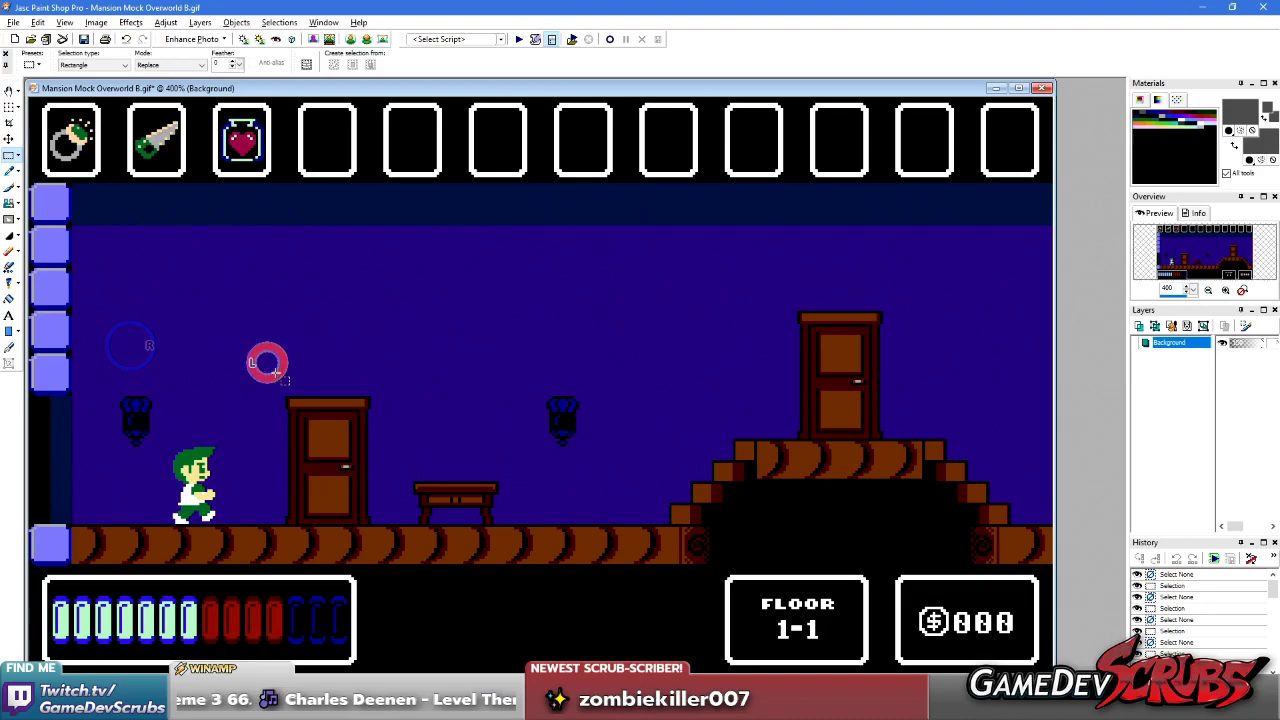
pyautogui.moveTo(390, 522); pyautogui.dragTo(390, 522)
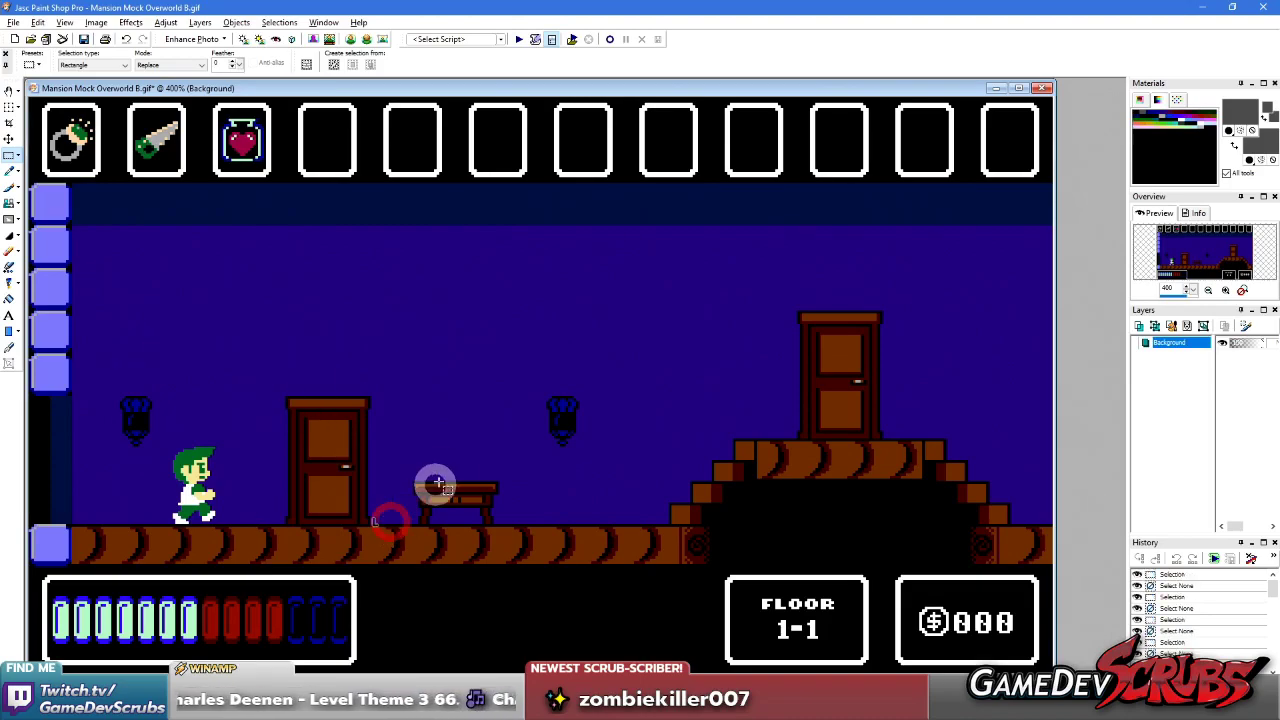
pyautogui.scroll(3, 480, 428)
pyautogui.scroll(1, 590, 295)
pyautogui.scroll(-2, 590, 295)
pyautogui.rightClick(637, 403)
pyautogui.scroll(-1, 523, 414)
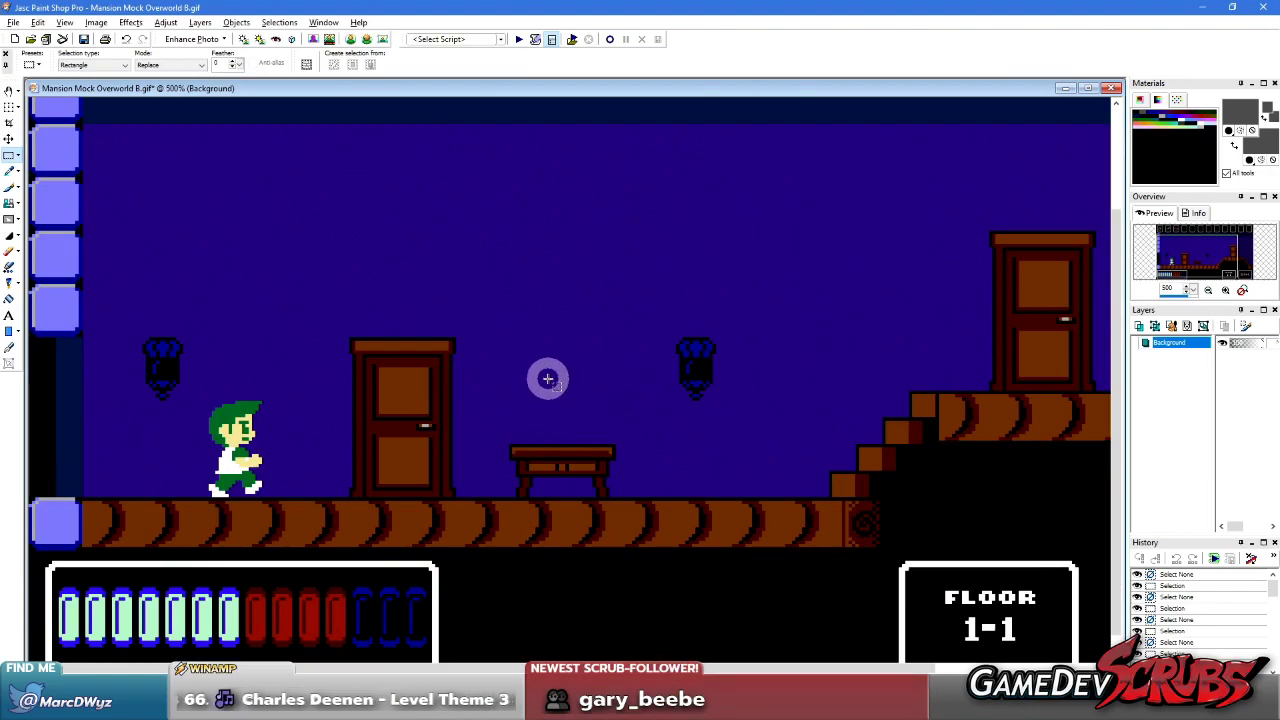
# - Outline the small table and a large area spanning both doors, and clear the selection
pyautogui.moveTo(492, 424); pyautogui.dragTo(632, 494)
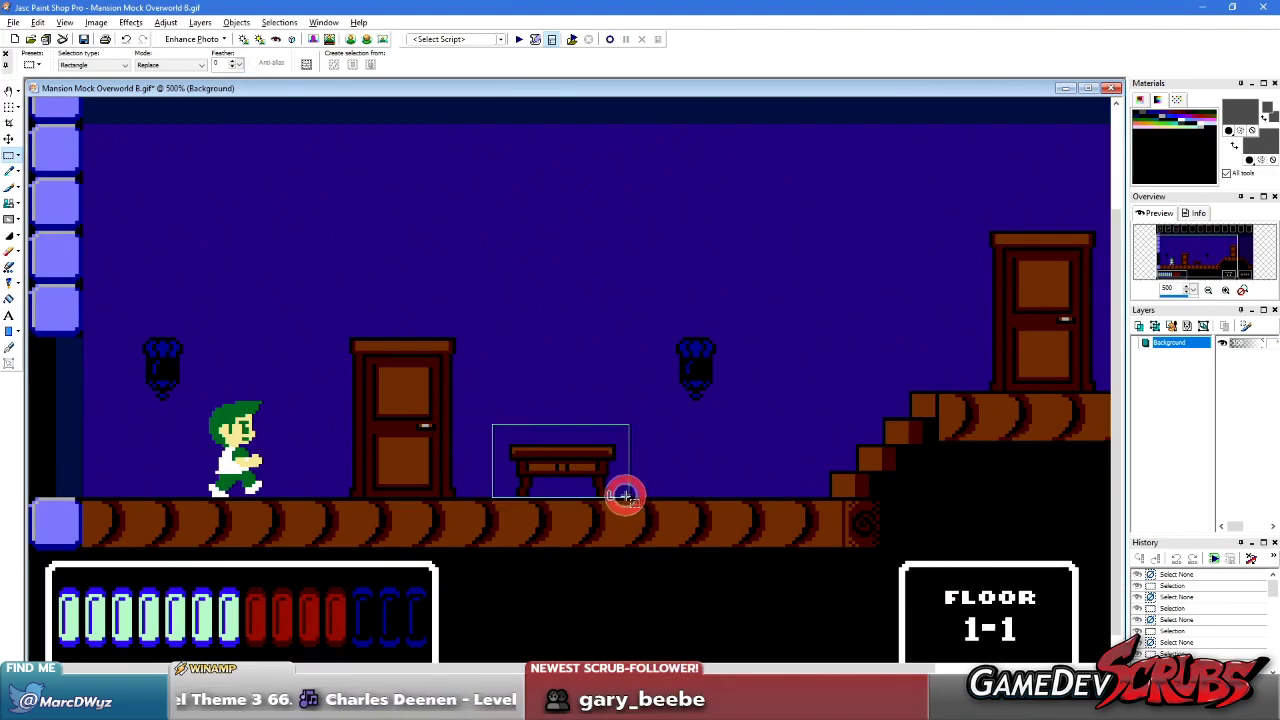
pyautogui.moveTo(628, 496); pyautogui.dragTo(628, 496)
pyautogui.scroll(-1, 403, 360)
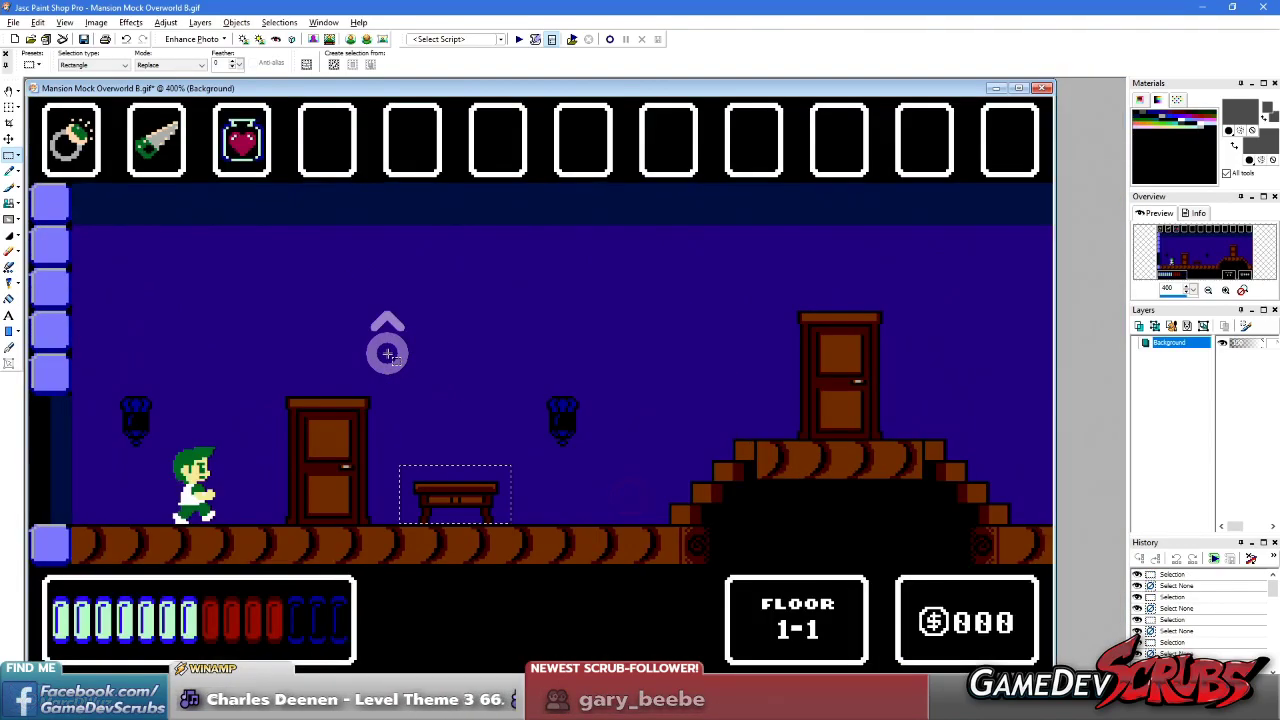
pyautogui.moveTo(257, 263); pyautogui.dragTo(912, 588)
pyautogui.click(610, 640)
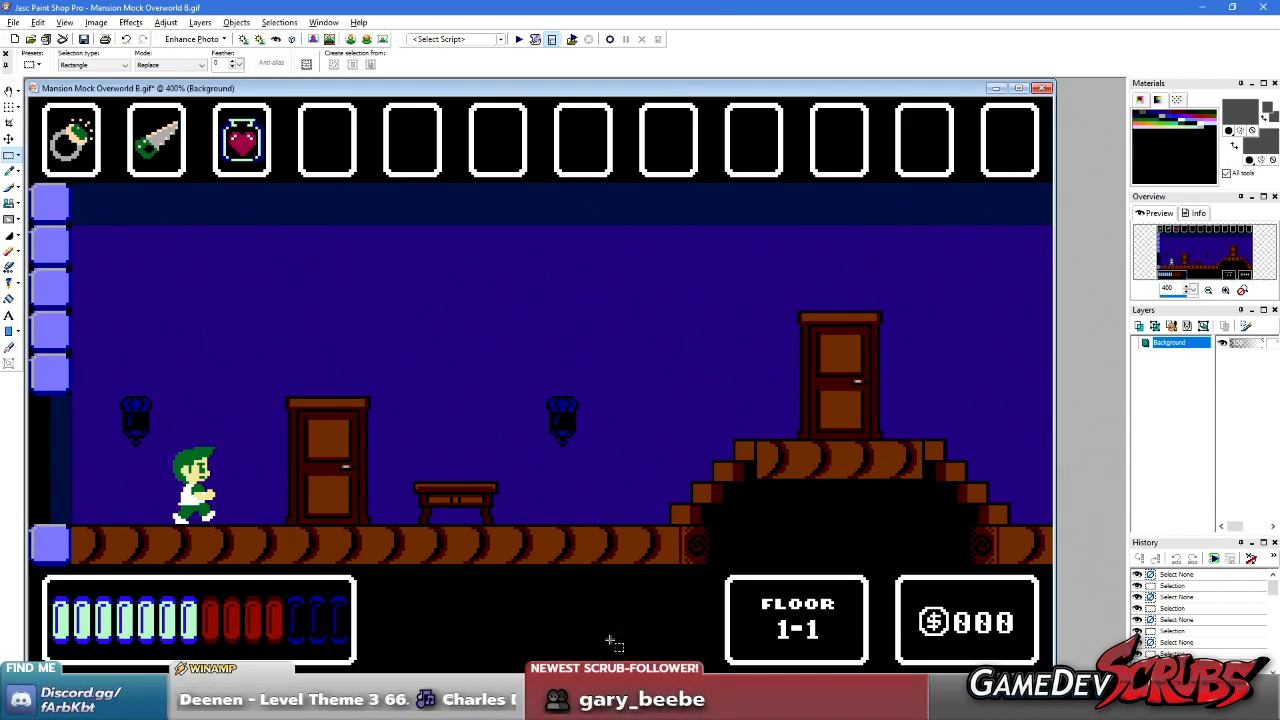
# - Outline the door atop the stairs, and the lower door together with the table, clearing each selection
pyautogui.moveTo(741, 289); pyautogui.dragTo(918, 435)
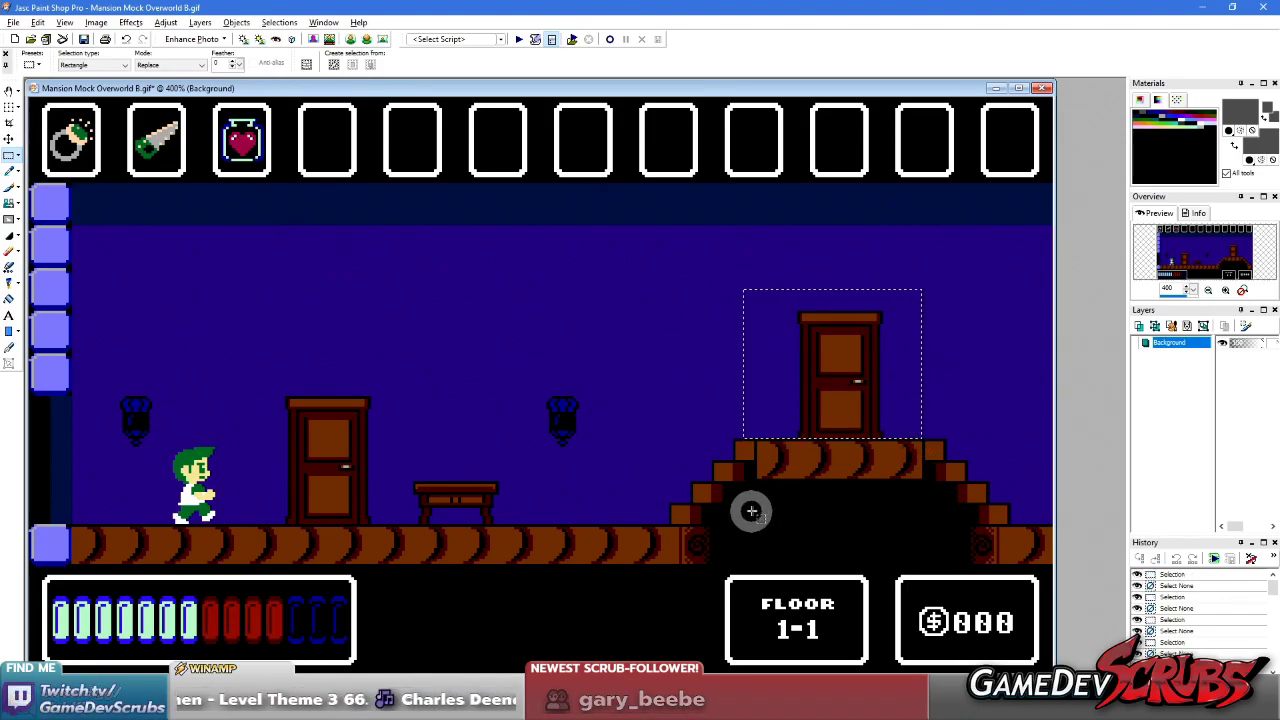
pyautogui.rightClick(573, 539)
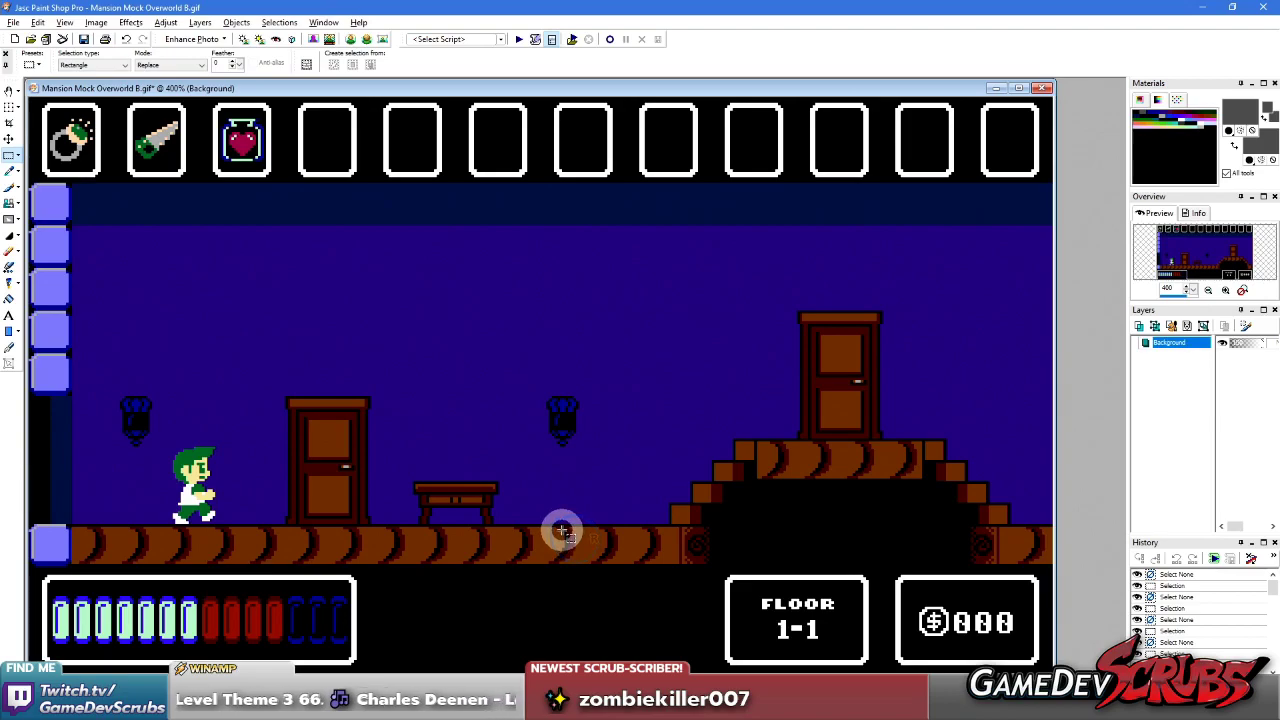
pyautogui.scroll(2, 555, 510)
pyautogui.moveTo(365, 207); pyautogui.dragTo(716, 436)
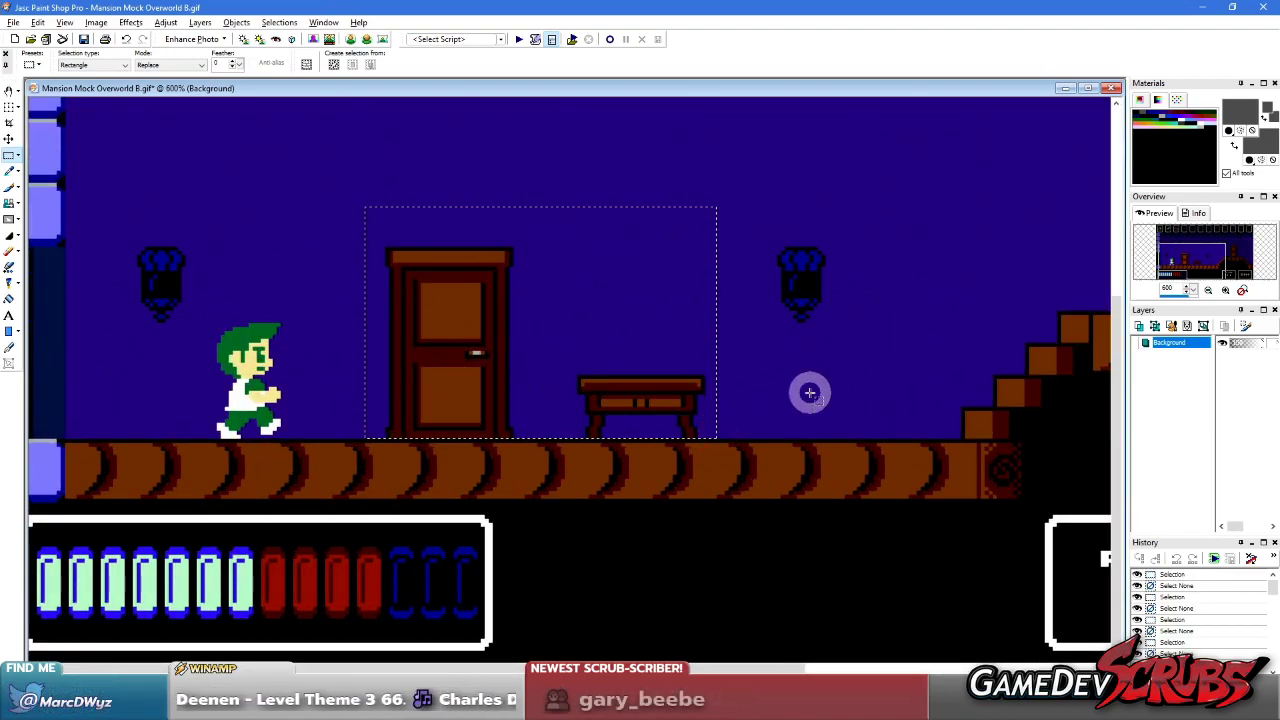
pyautogui.hotkey('ctrl', 'd')
# - Move the Overworld B window aside and bring Mansion Level Mock C-C2.gif to the front to examine it
pyautogui.scroll(-3, 371, 360)
pyautogui.moveTo(528, 90); pyautogui.dragTo(809, 228)
pyautogui.click(35, 280)
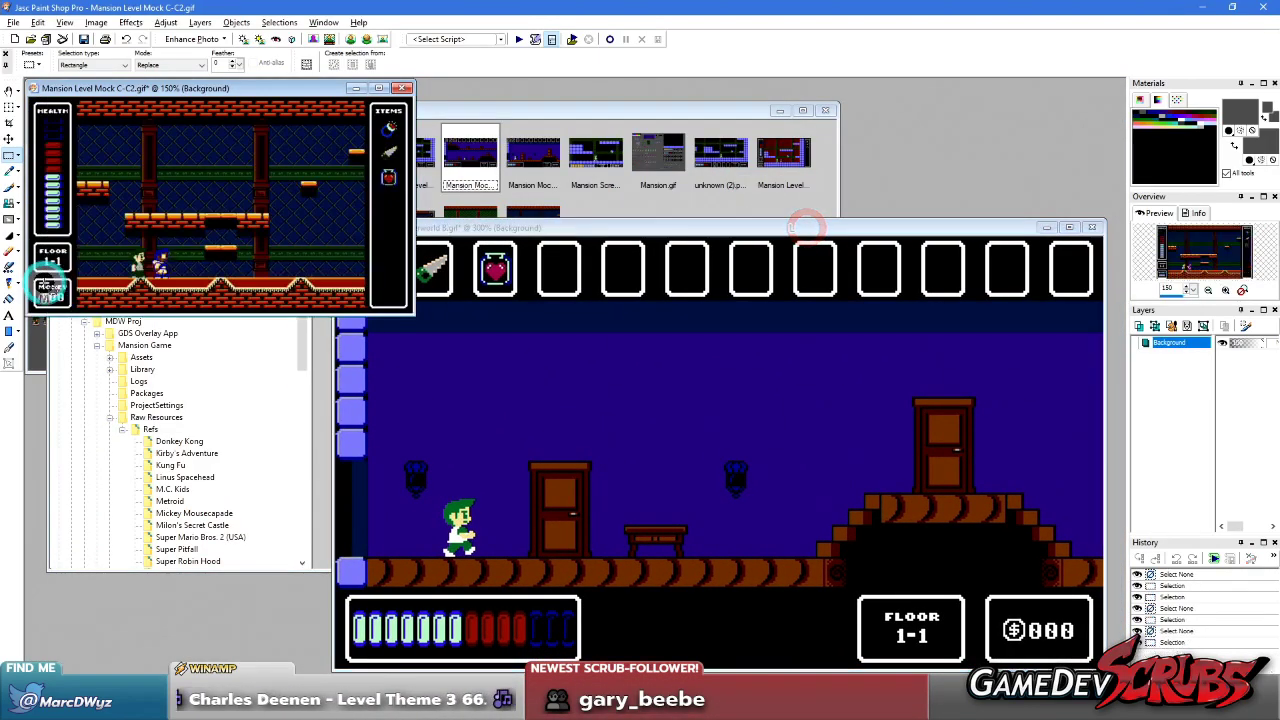
pyautogui.scroll(2, 214, 303)
pyautogui.scroll(-2, 238, 292)
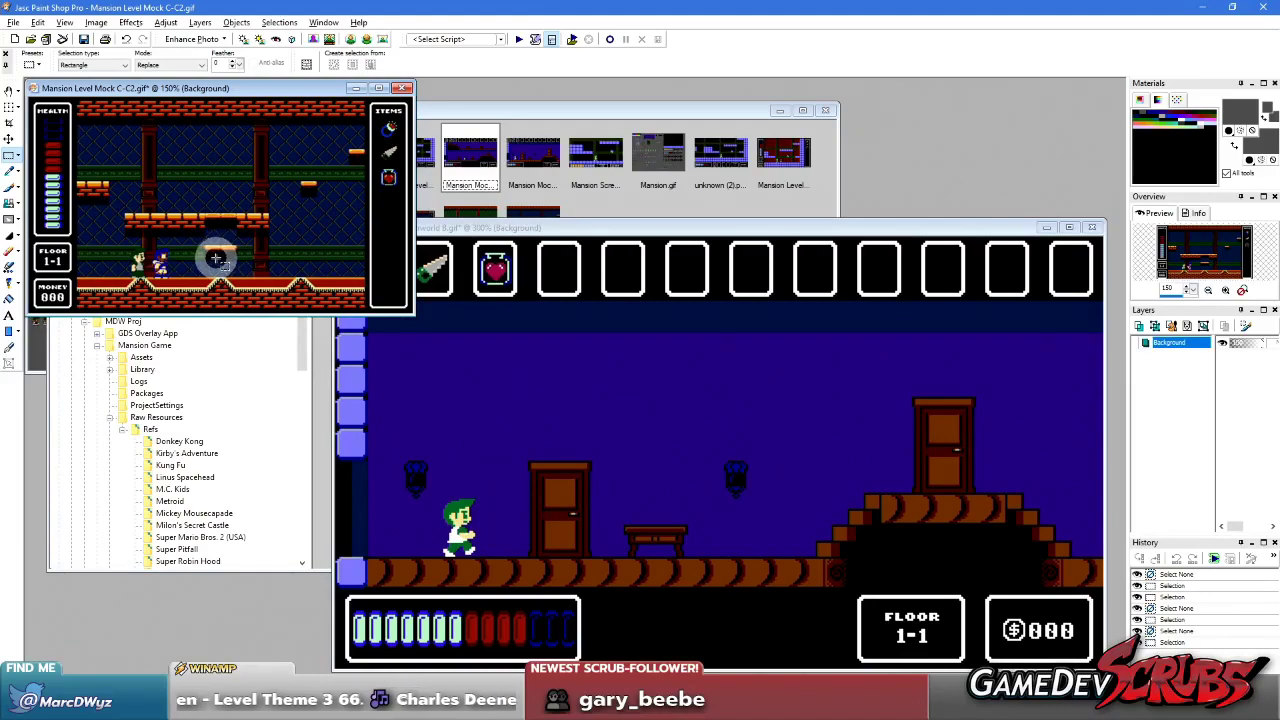
pyautogui.scroll(1, 215, 258)
# - Switch back to the browser and resume the Milon's Secret Castle longplay from the paused indoor level
pyautogui.hotkey('alt', 'Tab')
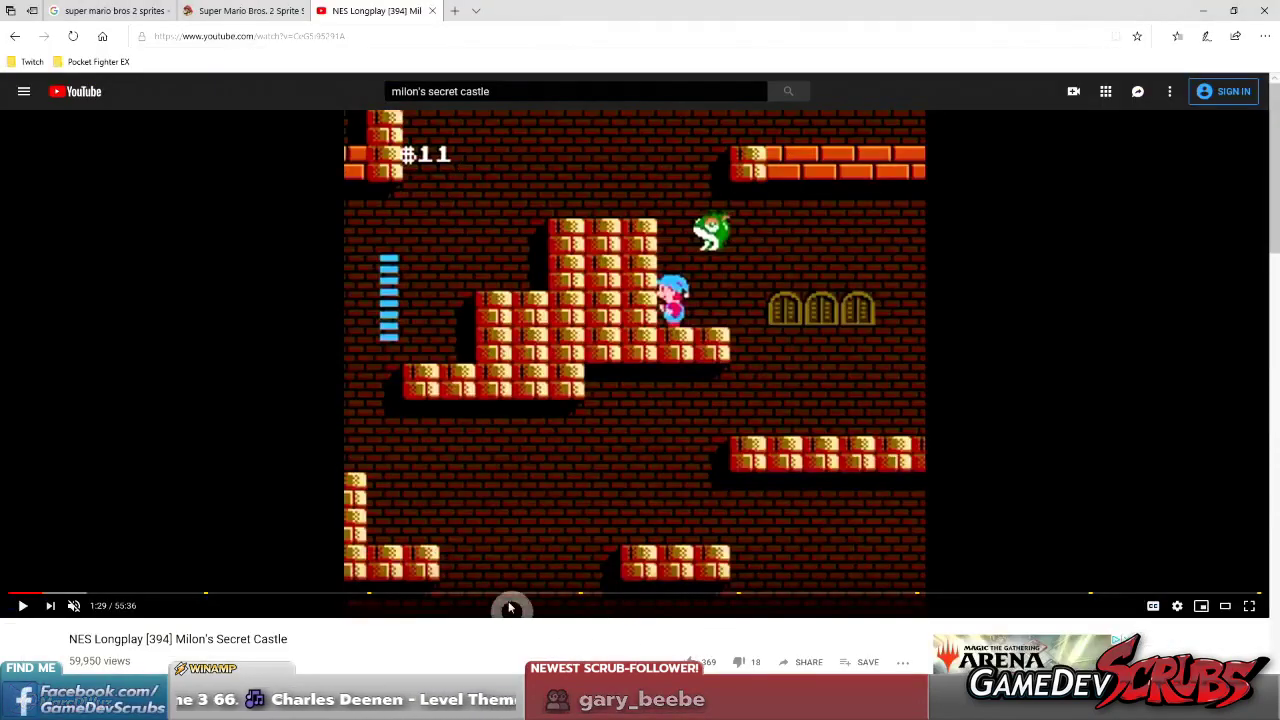
pyautogui.click(657, 313)
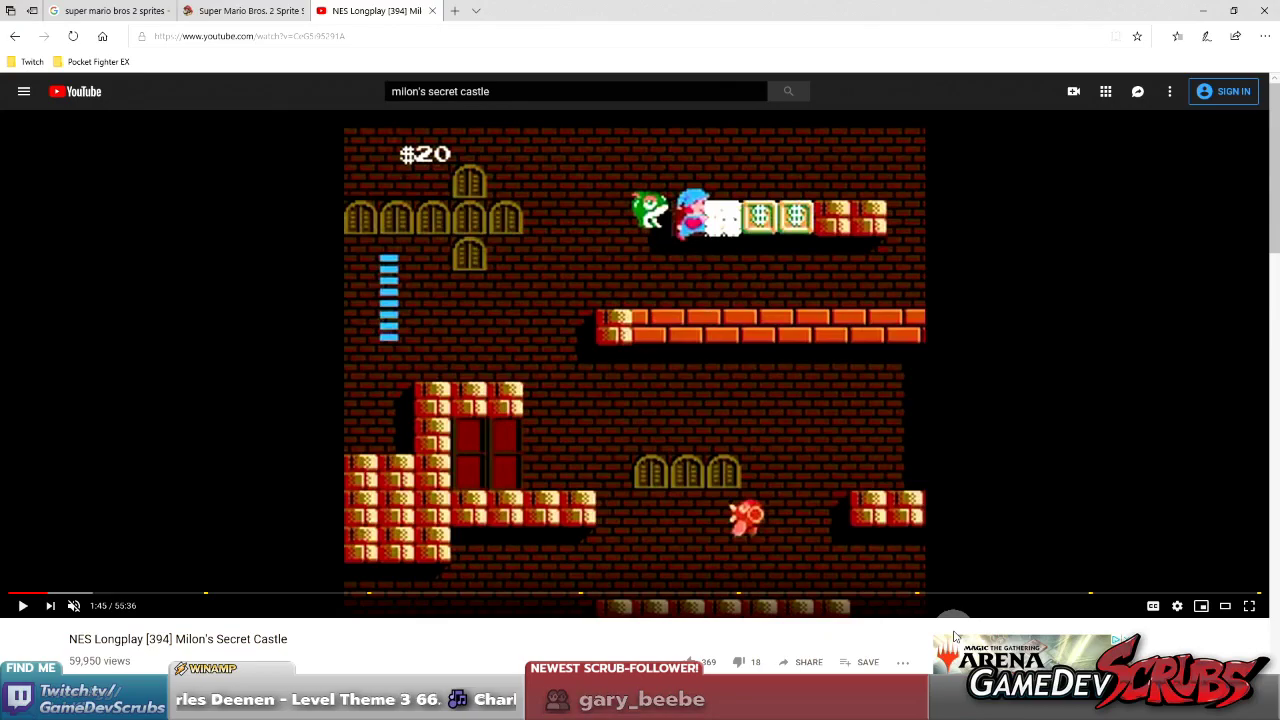
# - Switch to Paint Shop Pro, move the Mansion Level Mock C-C2.gif window aside, and maximize Mansion.gif at the character sprites
pyautogui.hotkey('alt', 'Tab')
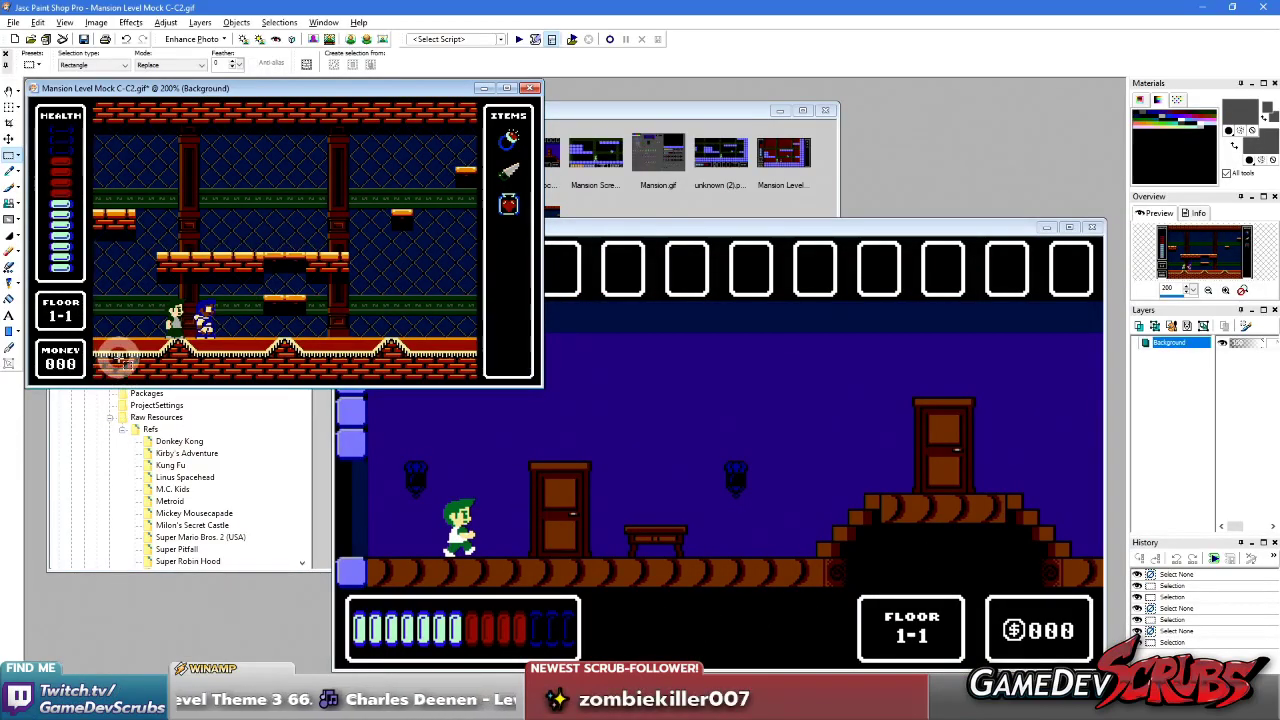
pyautogui.moveTo(460, 91); pyautogui.dragTo(920, 170)
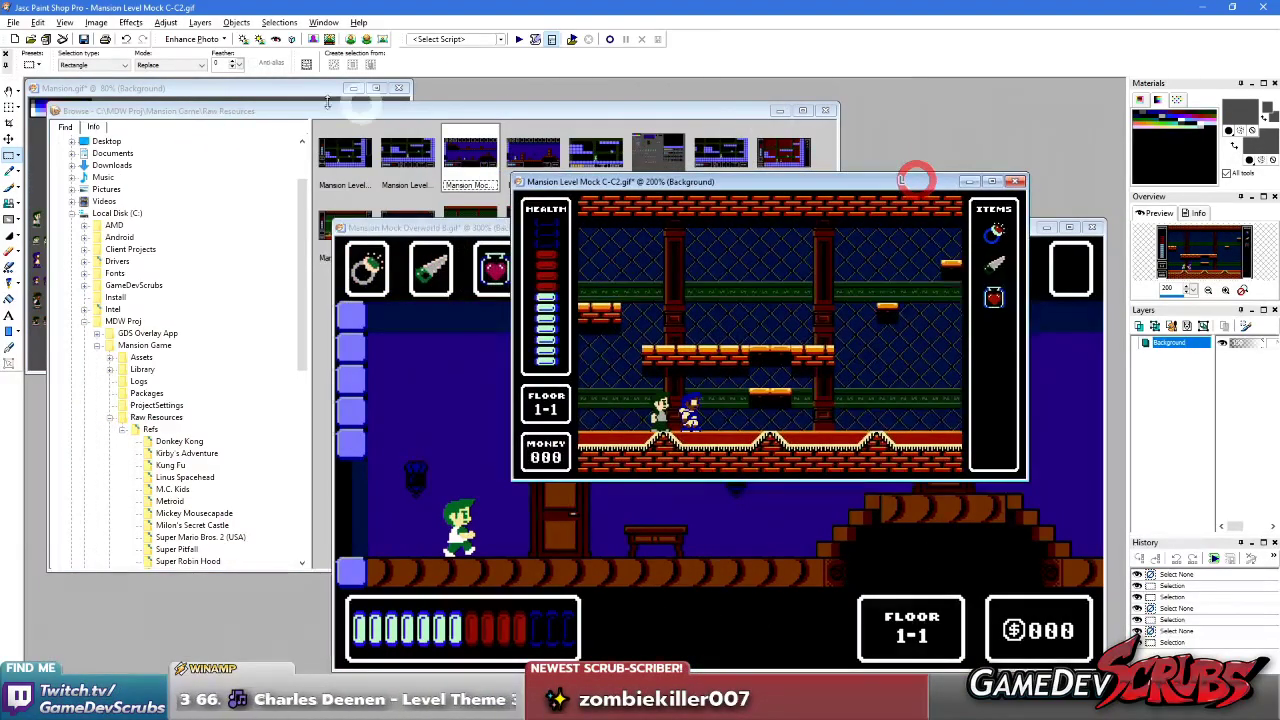
pyautogui.doubleClick(166, 86)
pyautogui.scroll(2, 365, 390)
pyautogui.scroll(7, 365, 390)
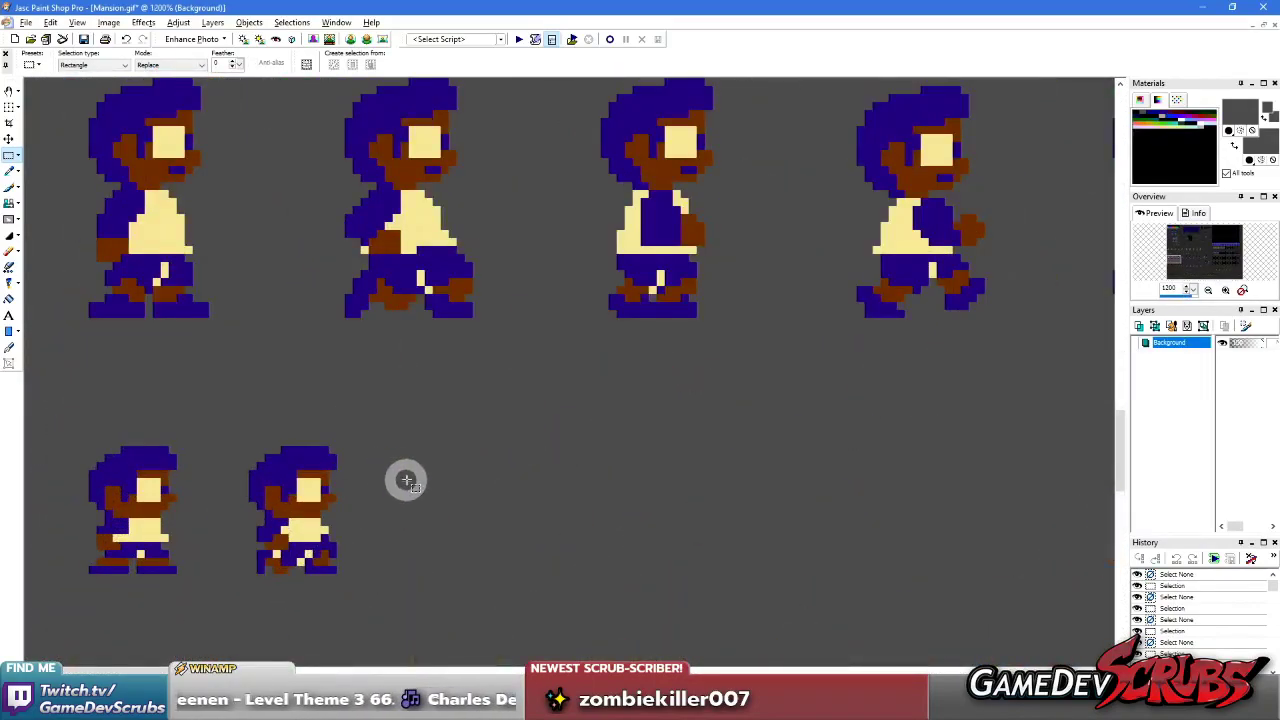
# - Outline the two small blue-haired sprites in cream shorts and examine them closely
pyautogui.rightClick(491, 506)
pyautogui.scroll(-7, 366, 417)
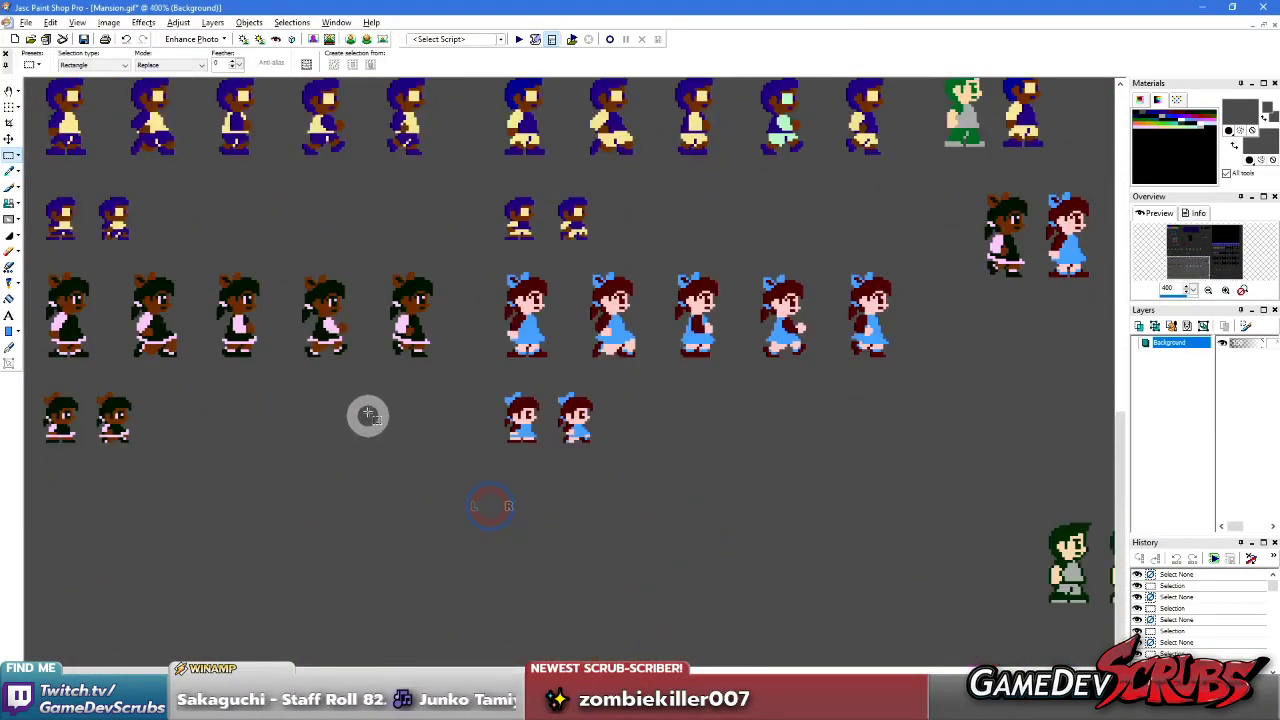
pyautogui.scroll(4, 485, 345)
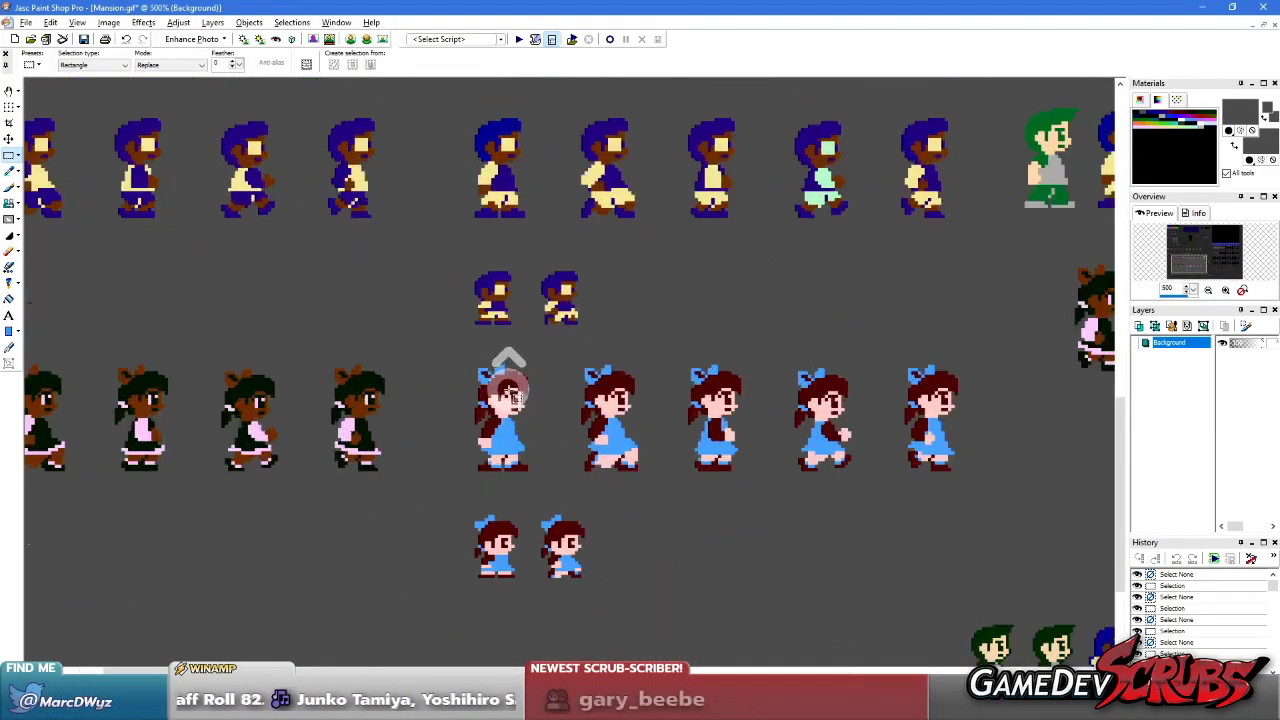
pyautogui.scroll(2, 506, 257)
pyautogui.moveTo(314, 222); pyautogui.dragTo(712, 420)
pyautogui.scroll(-2, 567, 352)
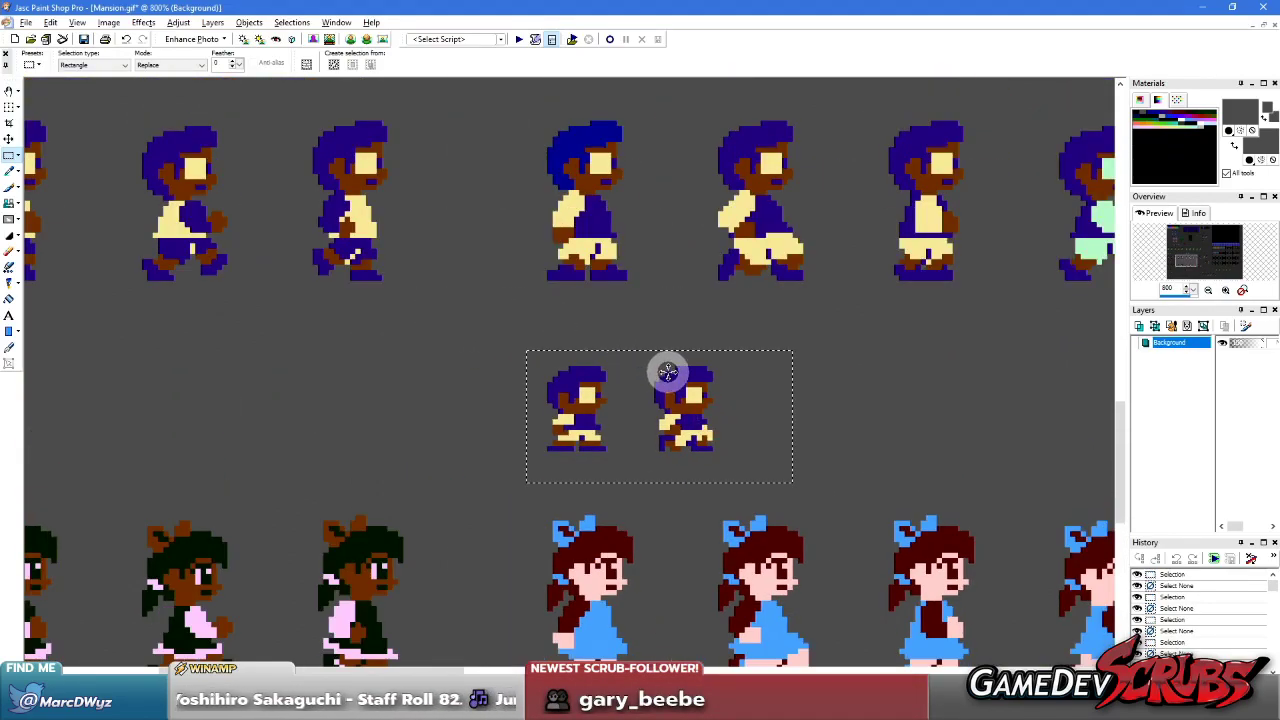
pyautogui.scroll(3, 627, 393)
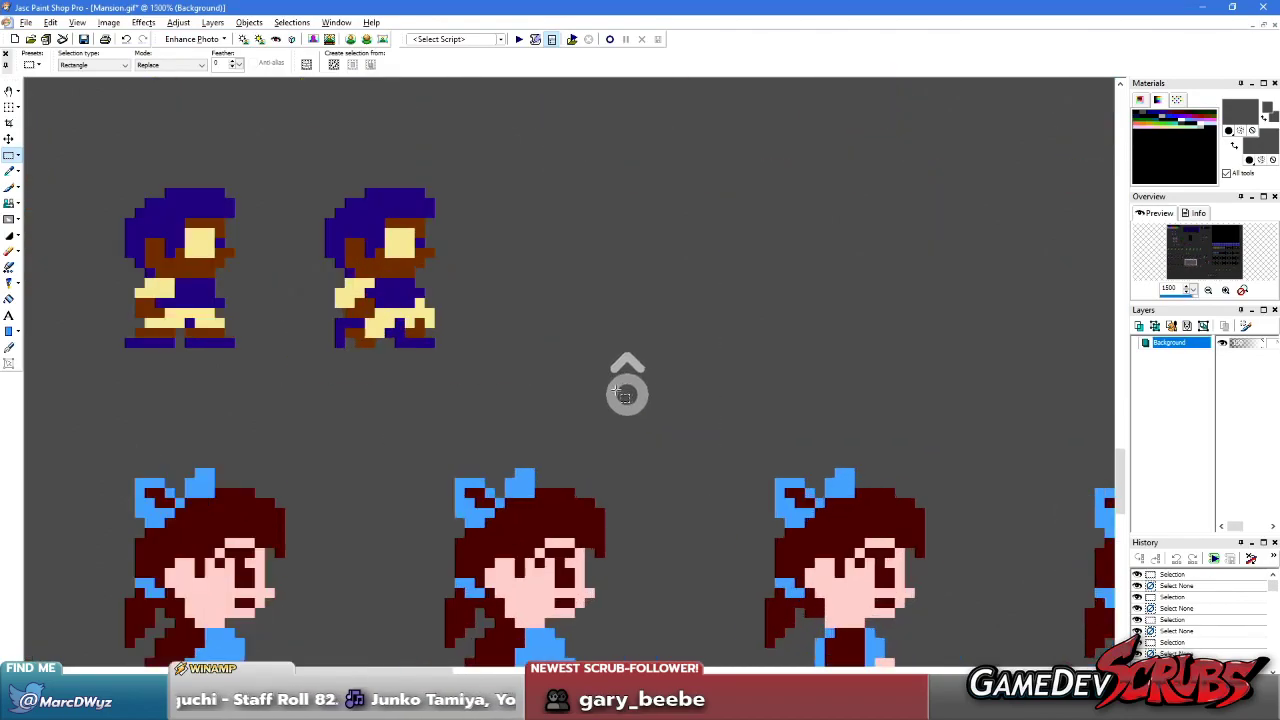
pyautogui.scroll(5, 408, 334)
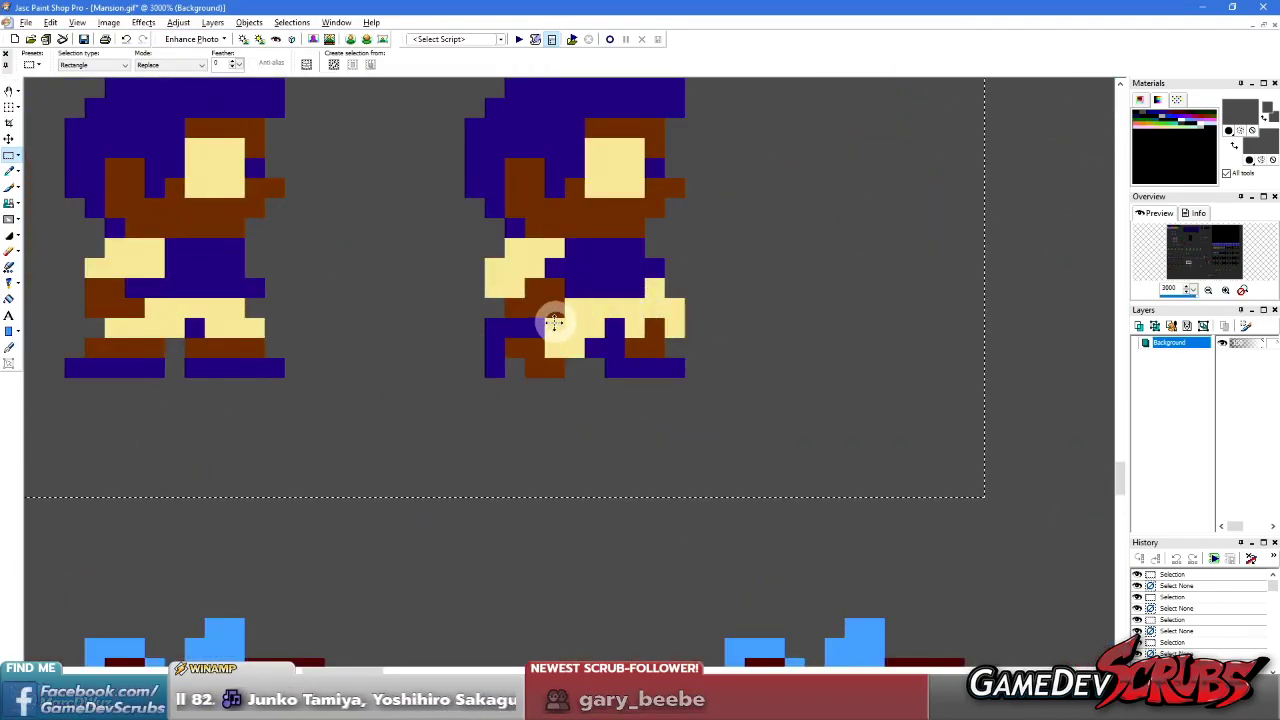
pyautogui.scroll(-5, 560, 322)
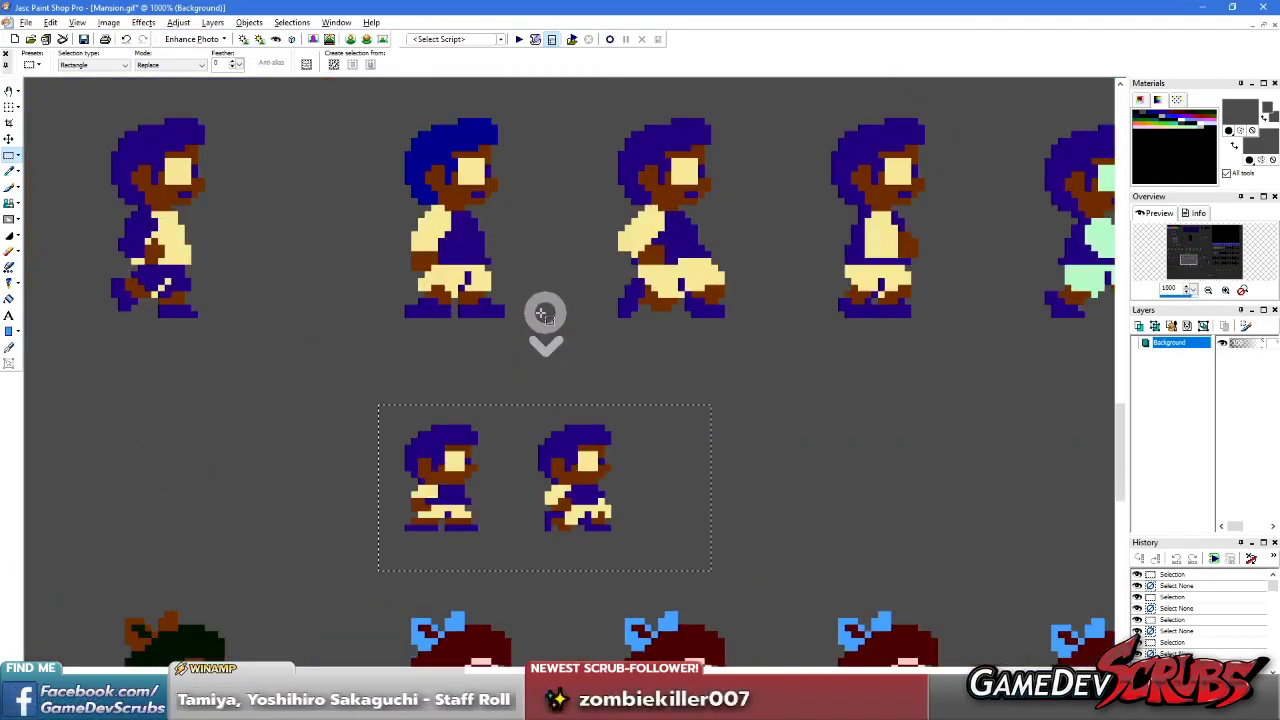
# - Outline the two small blue-haired sprites in navy shorts, compare them with the larger walking frames, and clear the selection
pyautogui.scroll(3, 296, 430)
pyautogui.scroll(-3, 250, 360)
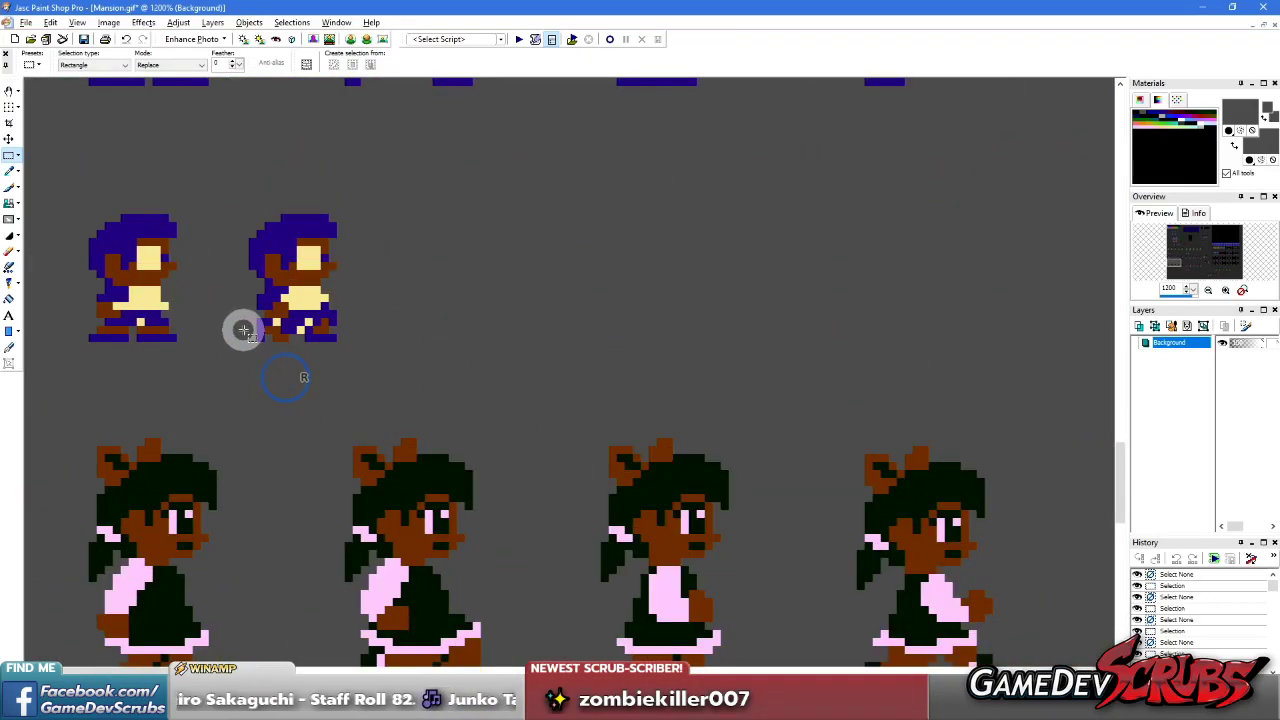
pyautogui.scroll(3, 89, 200)
pyautogui.click(147, 270)
pyautogui.moveTo(74, 191); pyautogui.dragTo(454, 397)
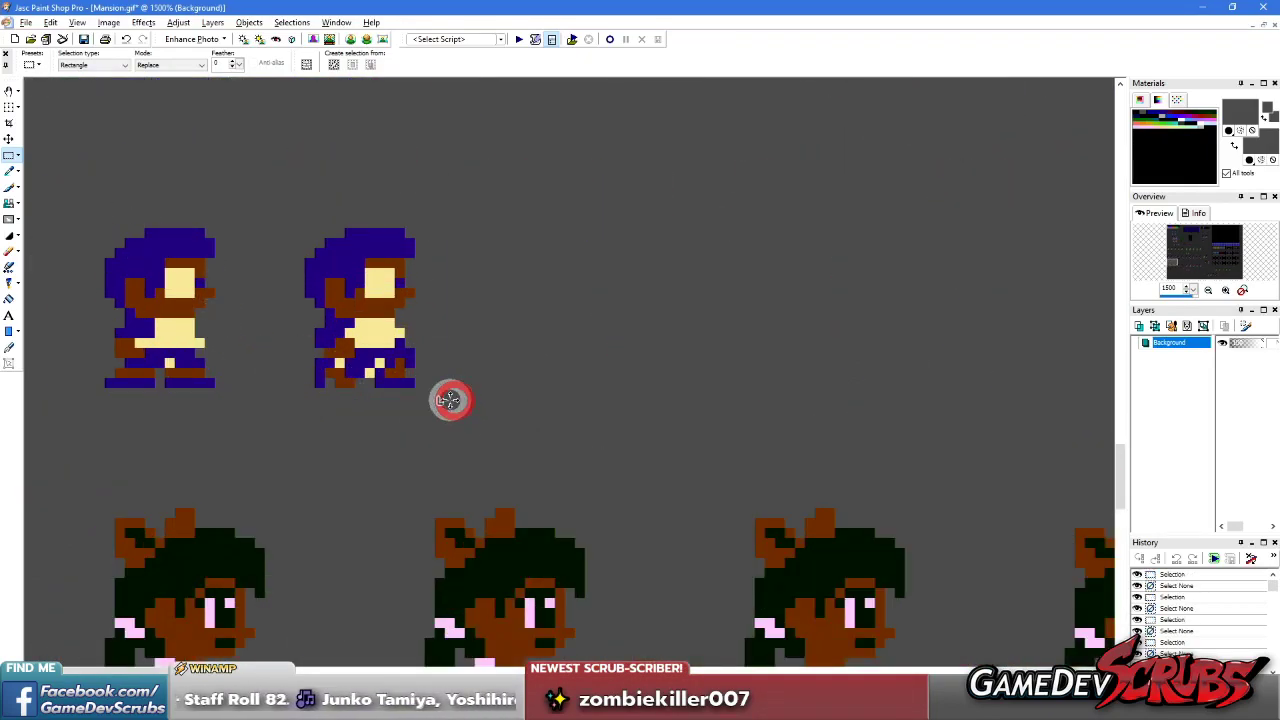
pyautogui.scroll(-3, 486, 409)
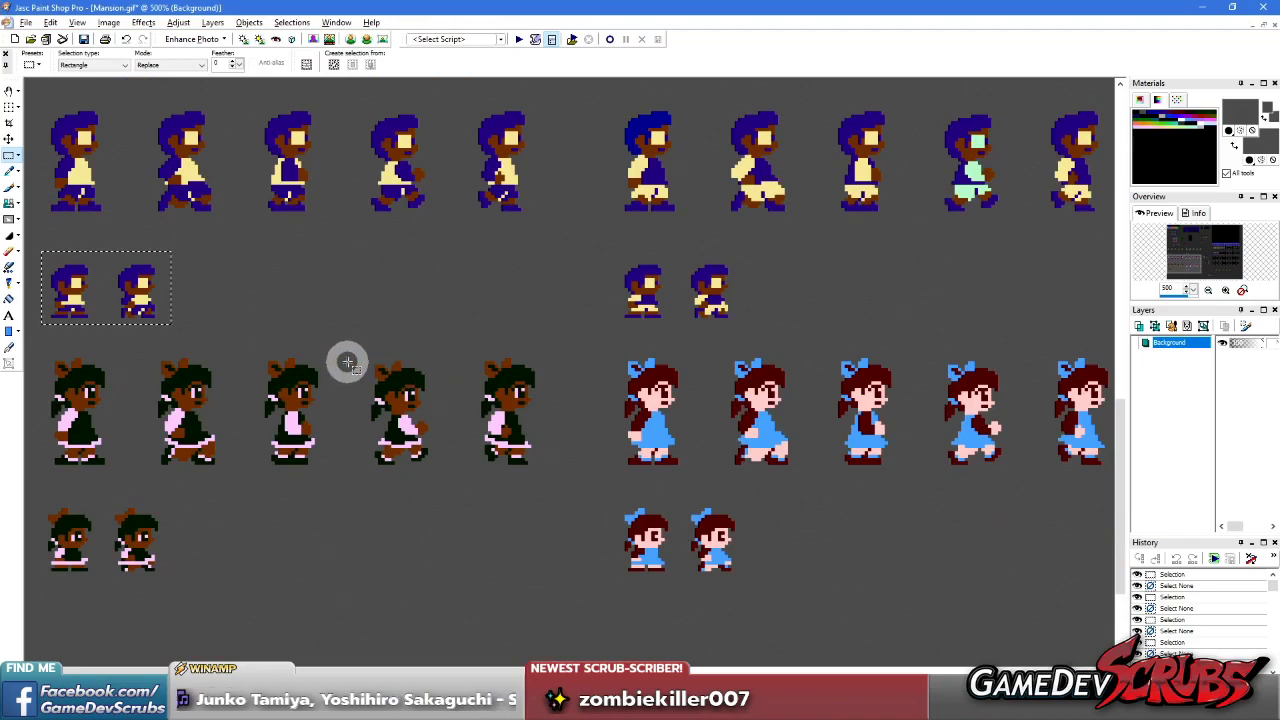
pyautogui.scroll(2, 300, 320)
pyautogui.scroll(2, 220, 240)
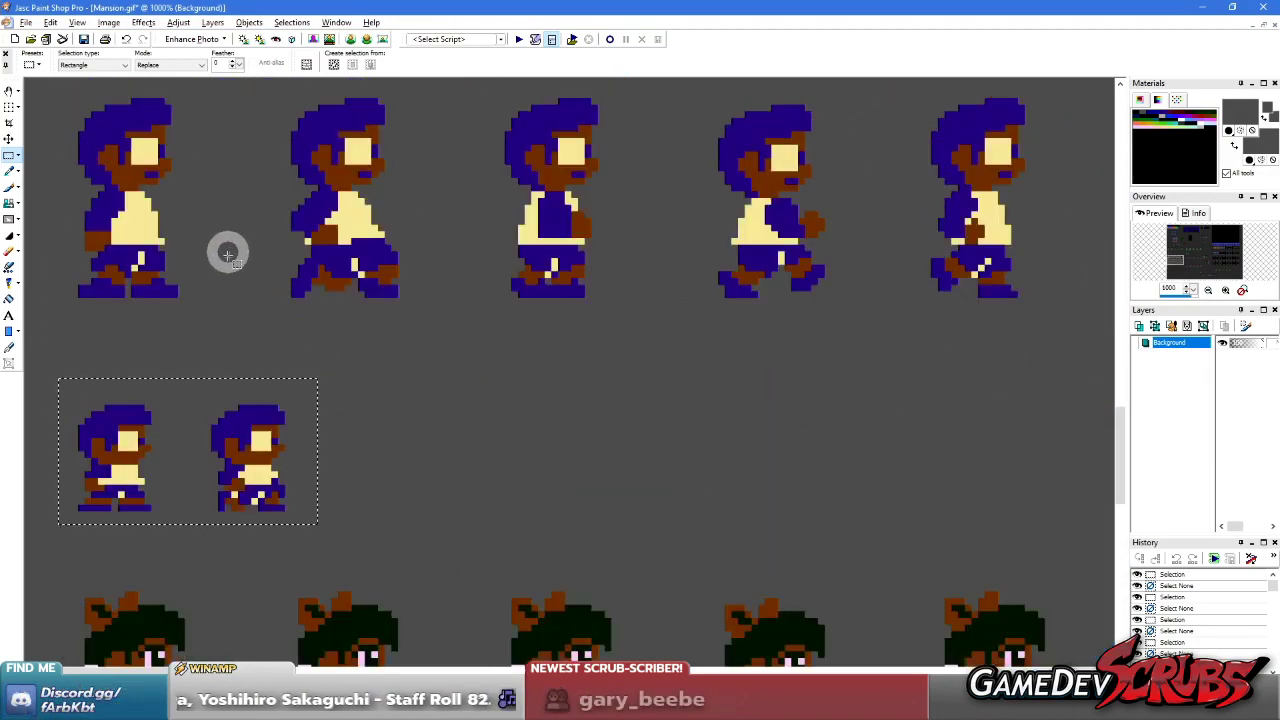
pyautogui.rightClick(225, 285)
# - Examine the shorts detail on the large blue-haired sprites, and outline the small version for comparison before clearing the selection
pyautogui.scroll(3, 150, 290)
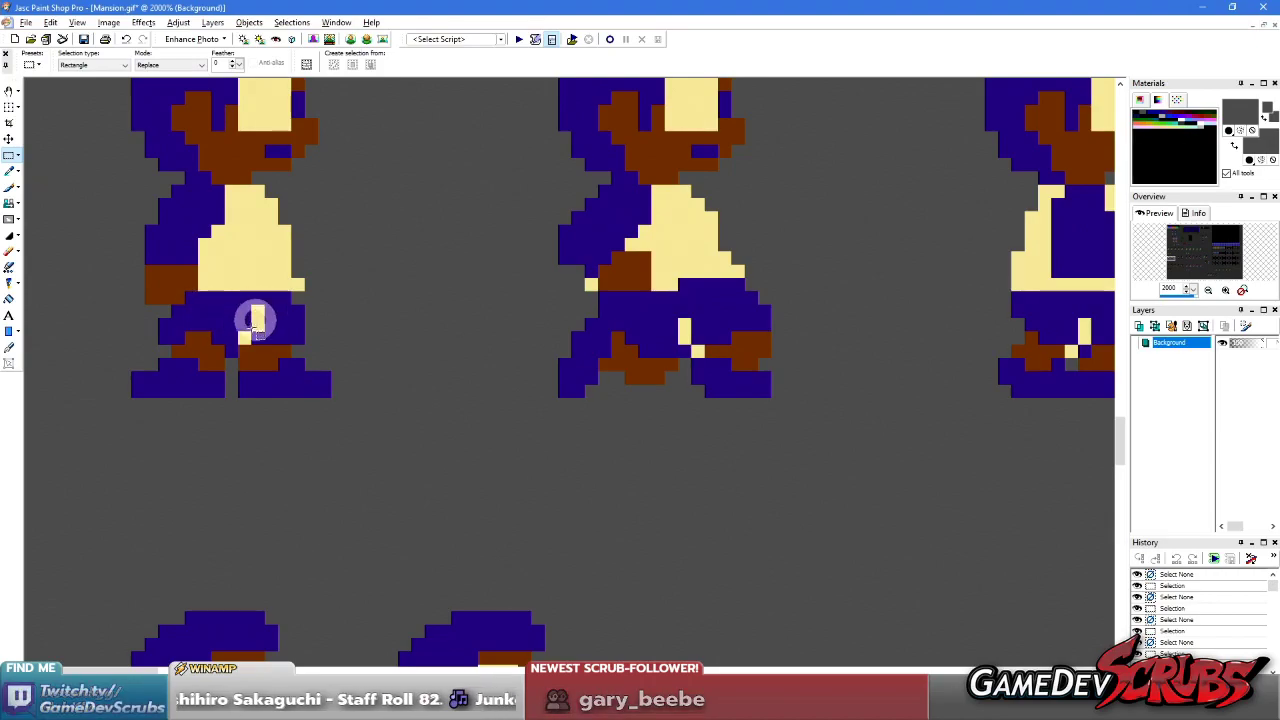
pyautogui.scroll(-2, 270, 347)
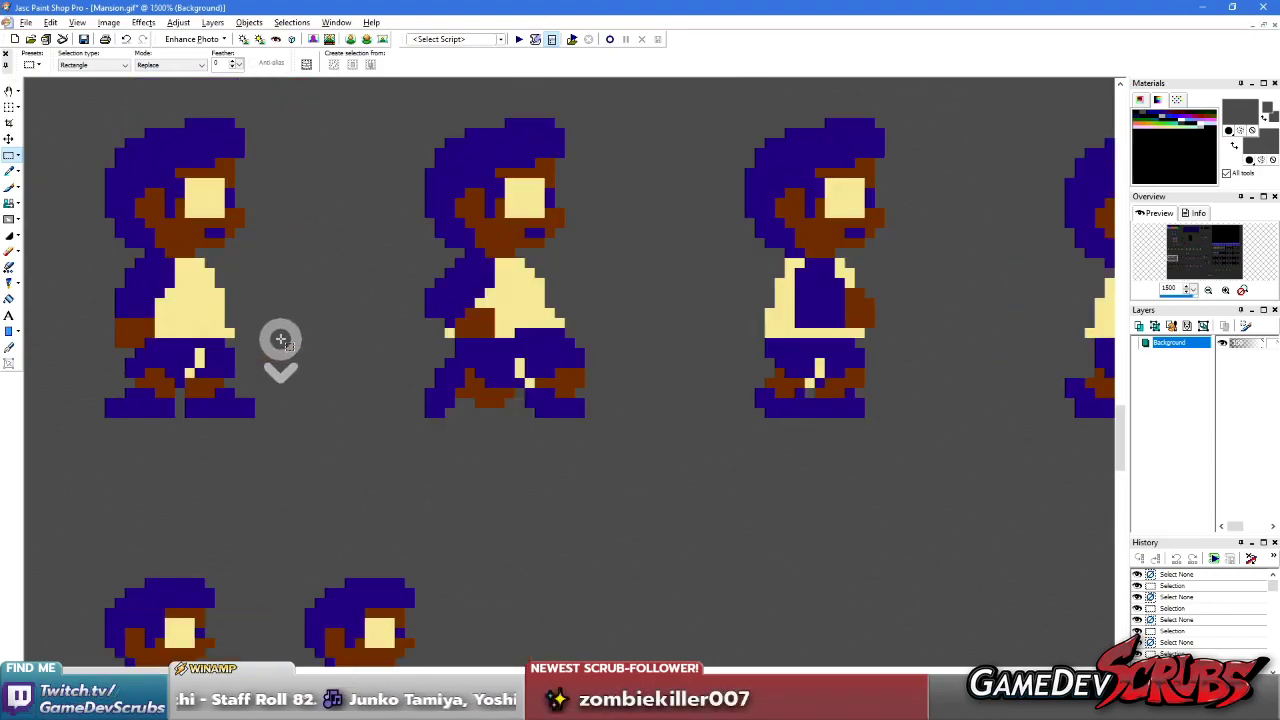
pyautogui.scroll(1, 571, 371)
pyautogui.scroll(-3, 254, 406)
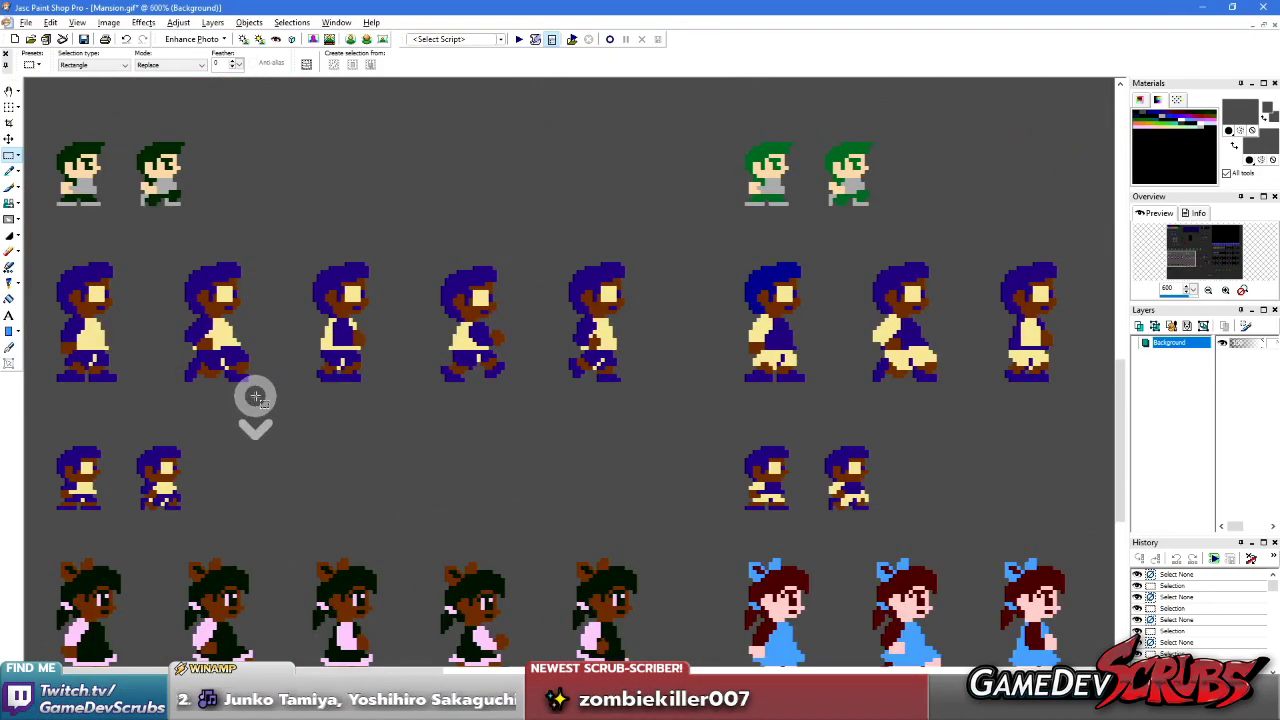
pyautogui.scroll(4, 266, 406)
pyautogui.moveTo(378, 236); pyautogui.dragTo(612, 455)
pyautogui.click(323, 407)
# - Paint the light pixel by the back leg of the second small navy-shorts sprite grey, and repaint it with the sampled cream
pyautogui.scroll(2, 322, 402)
pyautogui.scroll(1, 536, 372)
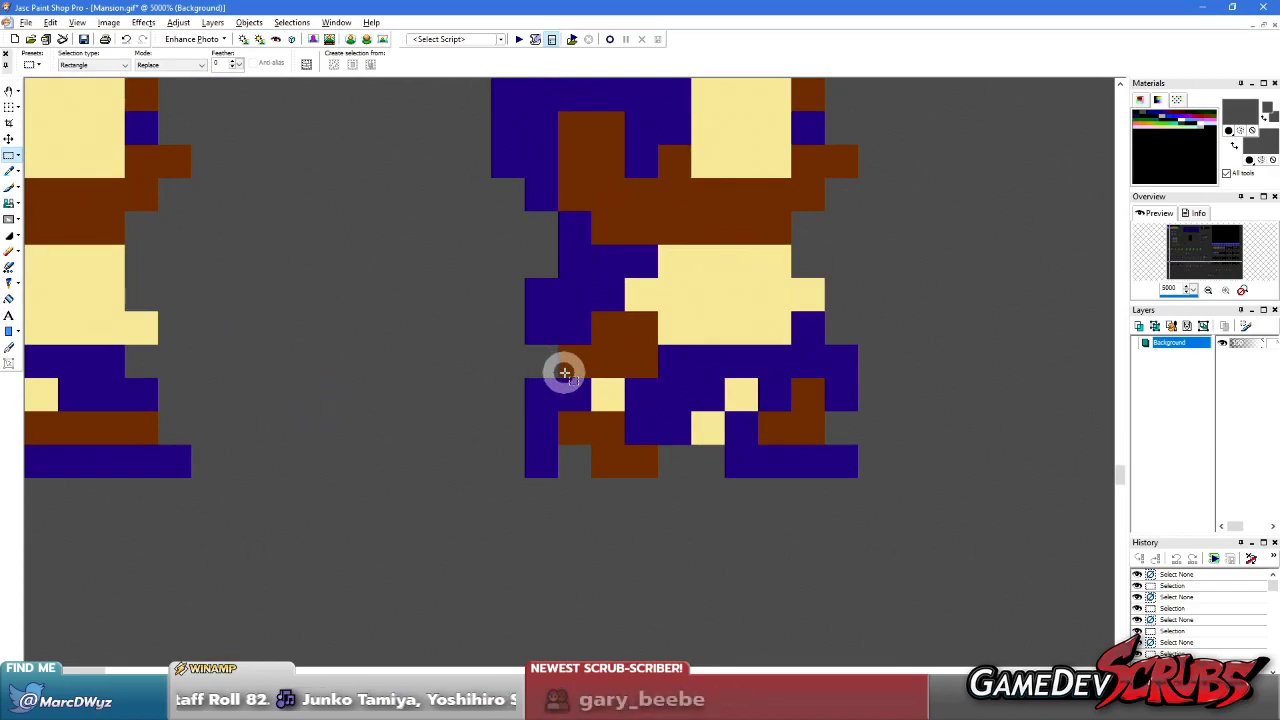
pyautogui.press('b')
pyautogui.click(610, 391)
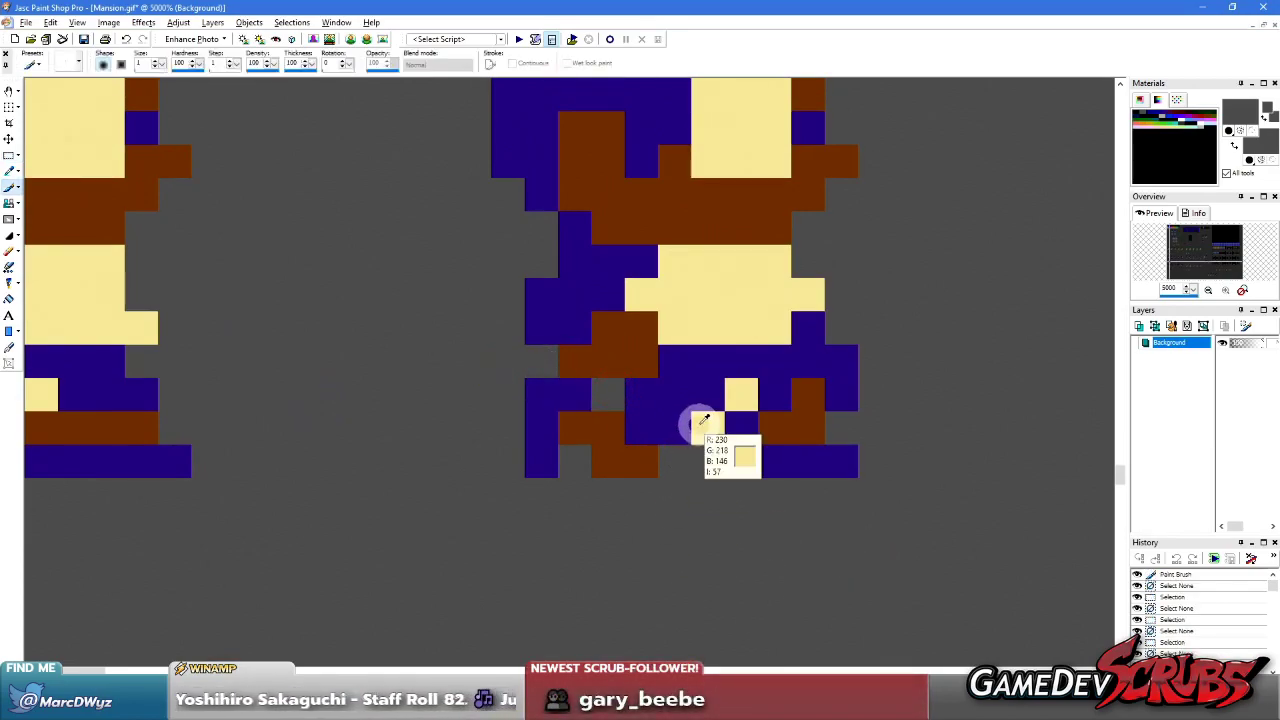
pyautogui.keyDown('ctrl'); pyautogui.click(703, 428); pyautogui.keyUp('ctrl')
pyautogui.click(612, 392)
pyautogui.press('s')
# - Outline the shoes of the large girl in the black and pink dress, and the two small sprites below her, for comparison
pyautogui.scroll(-8, 371, 368)
pyautogui.scroll(-2, 300, 380)
pyautogui.scroll(6, 223, 394)
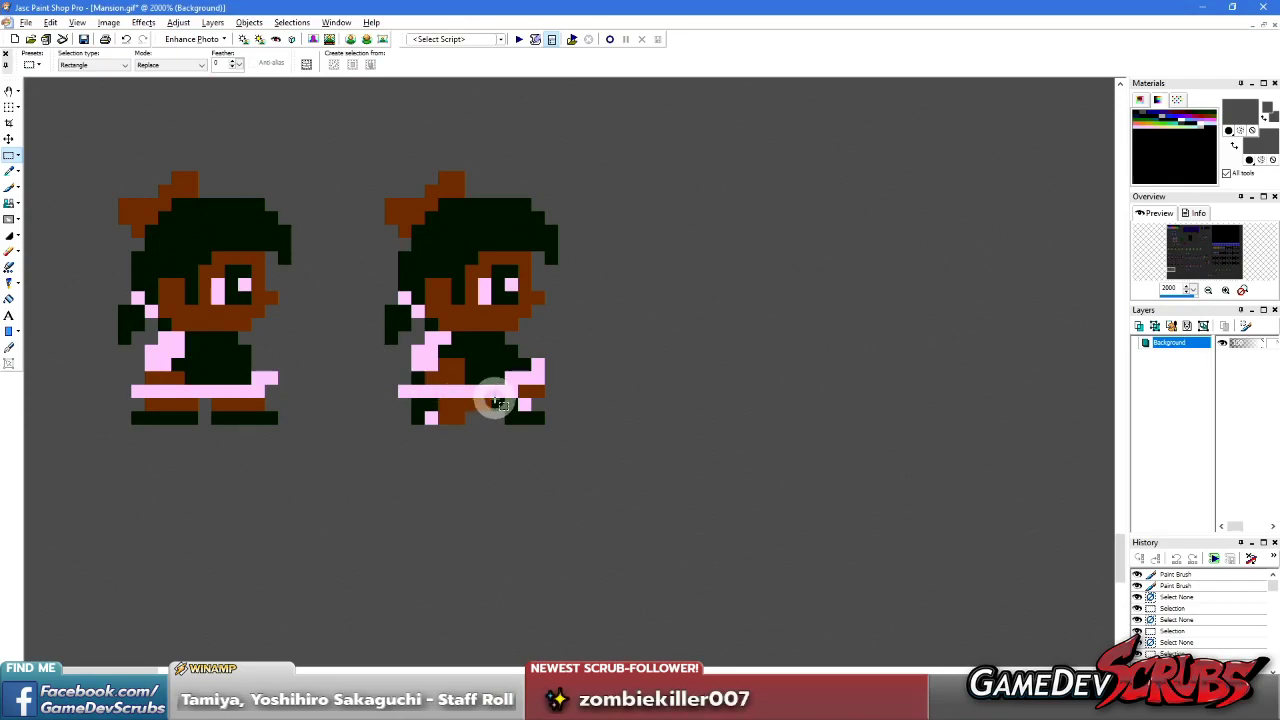
pyautogui.scroll(-3, 371, 349)
pyautogui.scroll(1, 211, 343)
pyautogui.scroll(1, 211, 343)
pyautogui.moveTo(135, 232); pyautogui.dragTo(244, 255)
pyautogui.rightClick(416, 490)
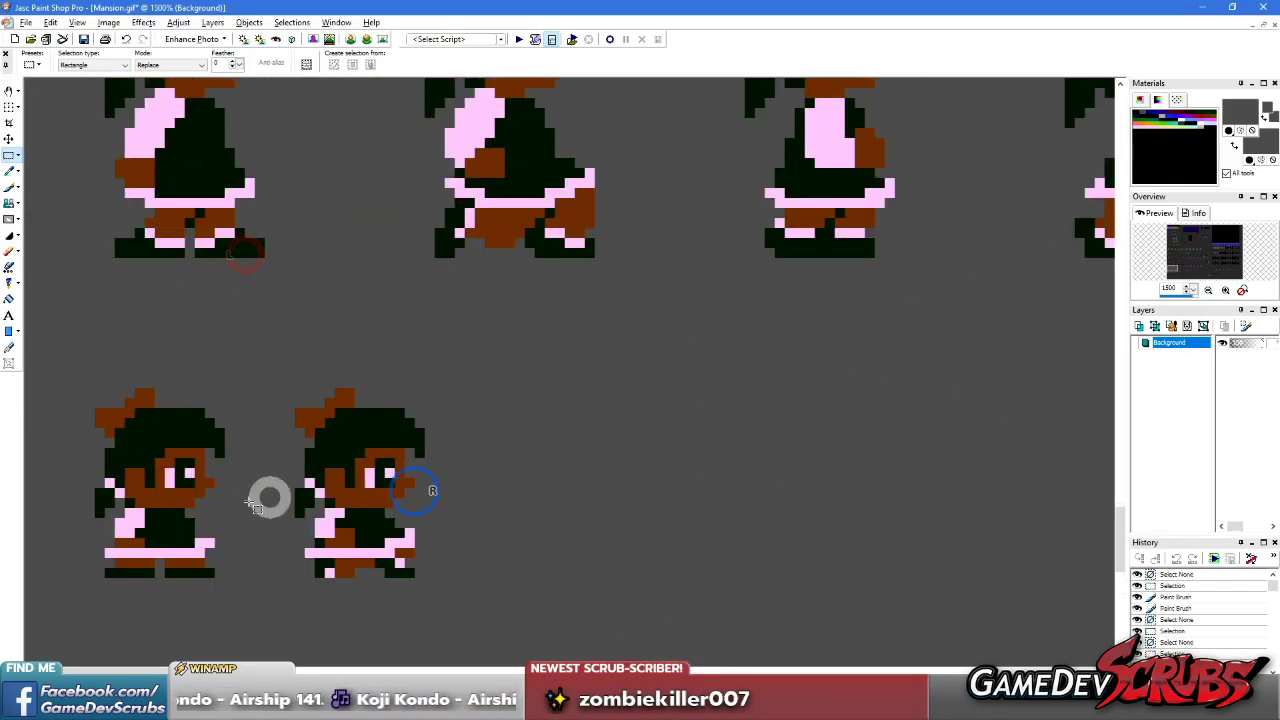
pyautogui.moveTo(73, 381); pyautogui.dragTo(543, 597)
# - Compare the blue-dress girl's large and small sprites, outlining areas around them and clearing the selections
pyautogui.scroll(-2, 726, 383)
pyautogui.scroll(1, 712, 340)
pyautogui.scroll(1, 700, 340)
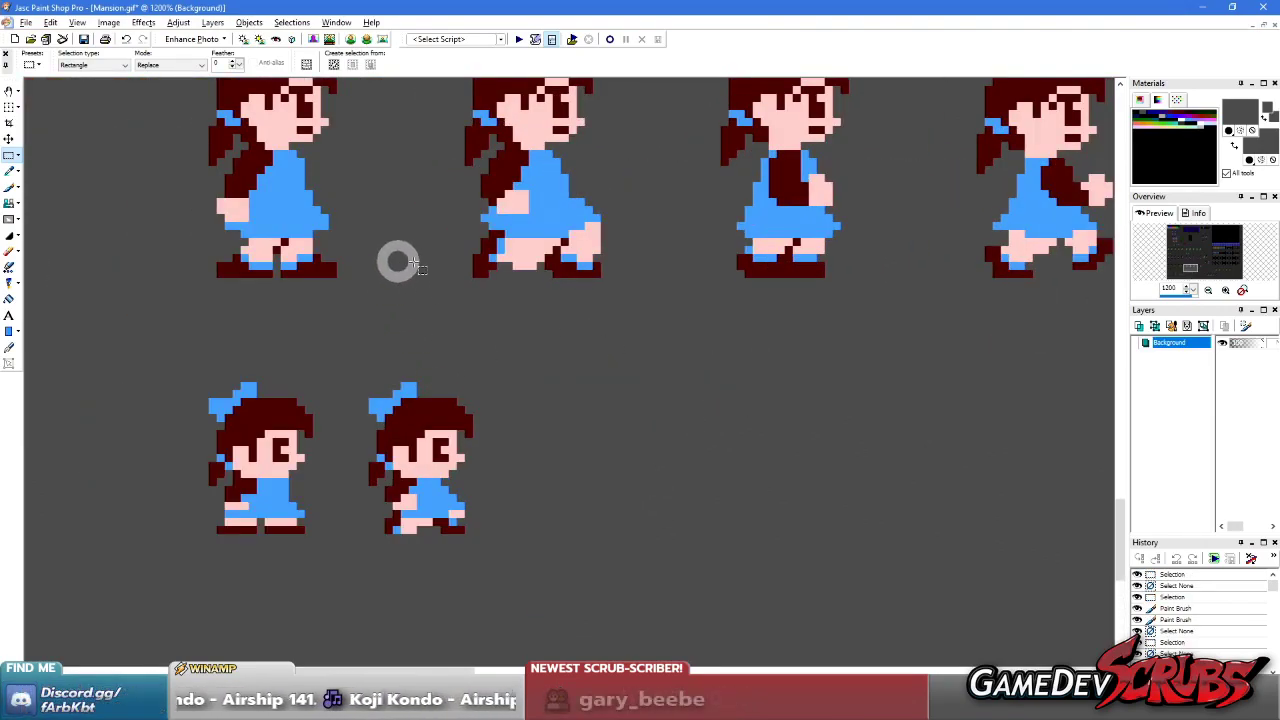
pyautogui.scroll(-1, 440, 275)
pyautogui.moveTo(353, 163); pyautogui.dragTo(566, 380)
pyautogui.rightClick(569, 403)
pyautogui.scroll(-1, 609, 443)
pyautogui.moveTo(410, 387); pyautogui.dragTo(714, 511)
pyautogui.scroll(-1, 251, 466)
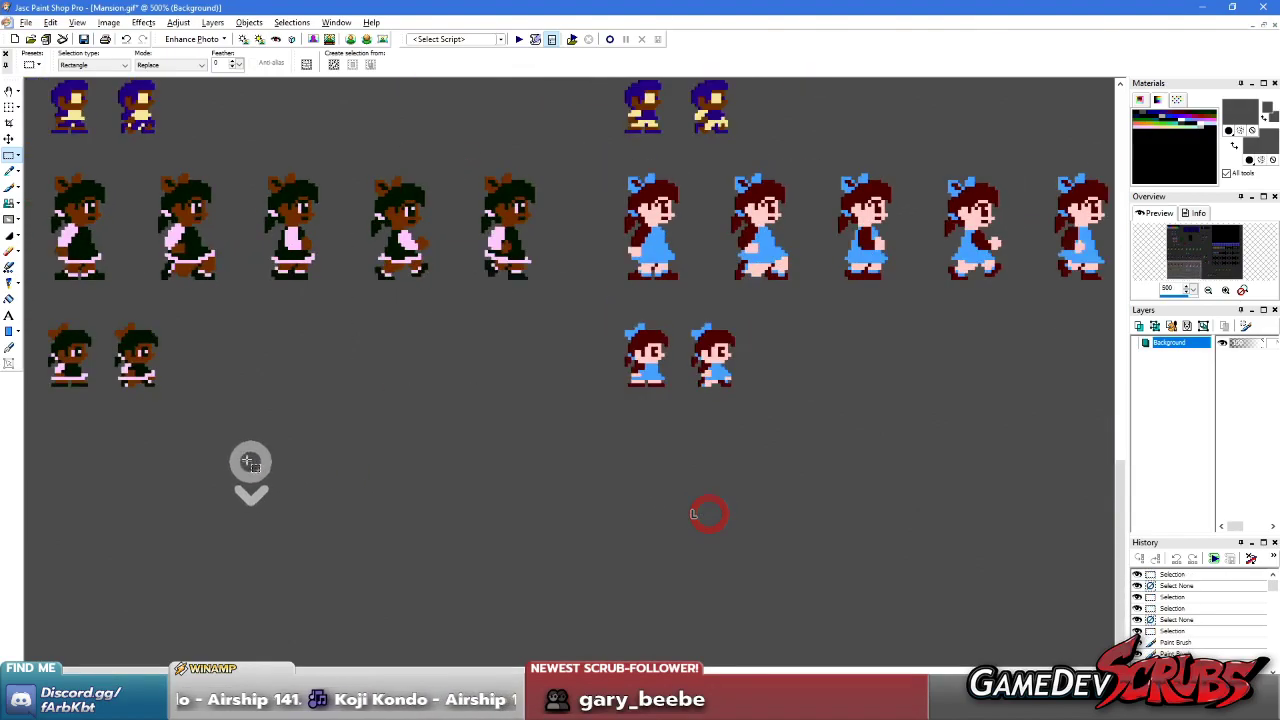
pyautogui.scroll(1, 286, 366)
pyautogui.scroll(-3, 409, 337)
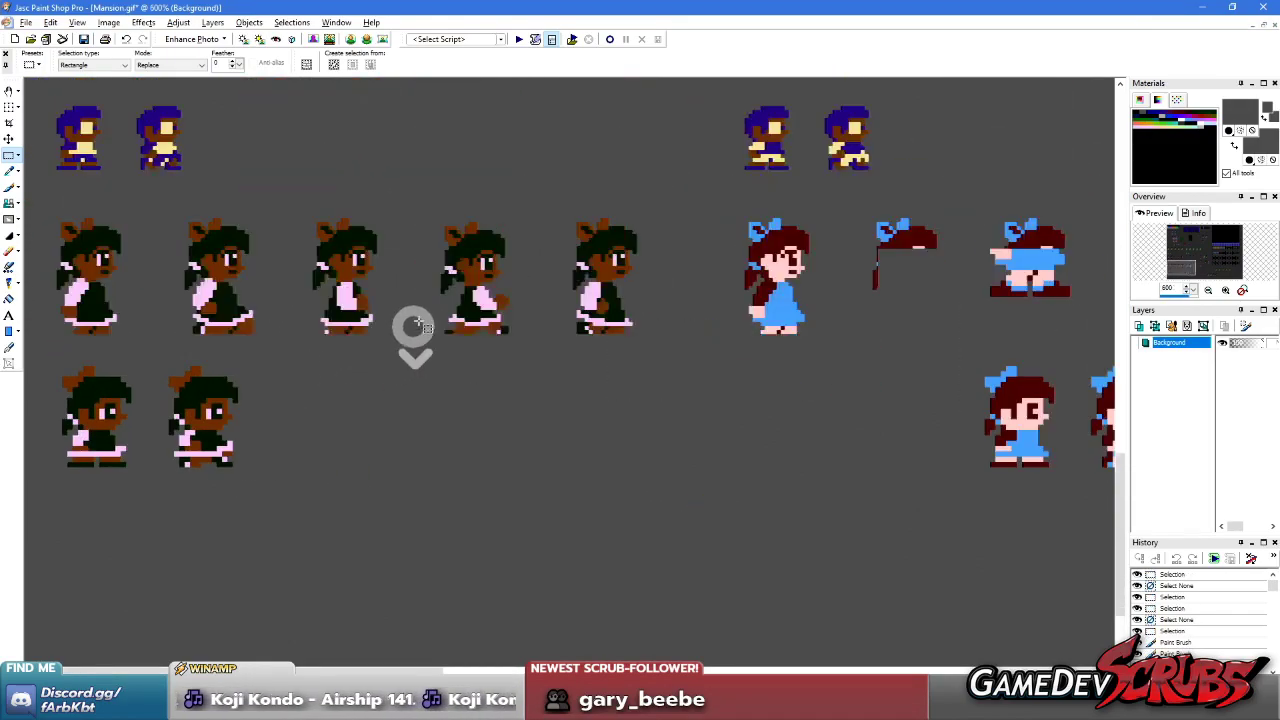
pyautogui.rightClick(418, 318)
pyautogui.scroll(-2, 491, 429)
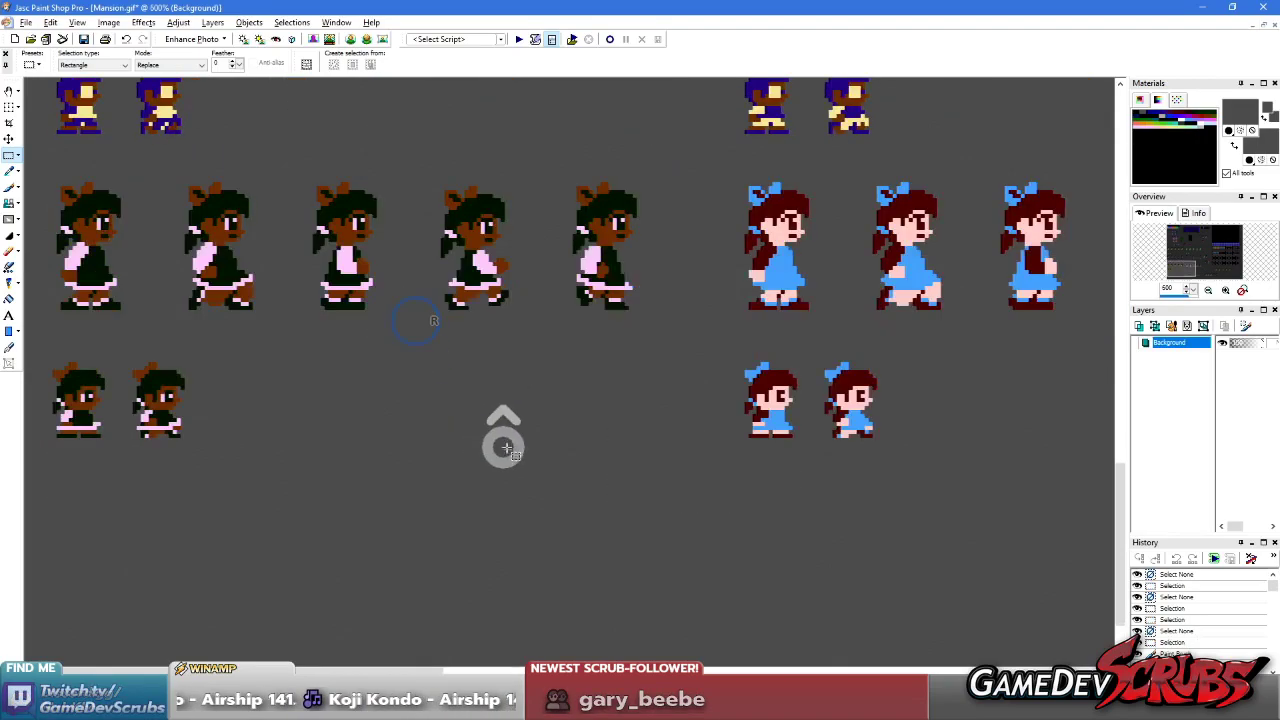
# - Sample the sprite sheet's dark grey background colour
pyautogui.press('e')
pyautogui.click(520, 435)
pyautogui.scroll(-2, 530, 445)
pyautogui.scroll(-1, 560, 457)
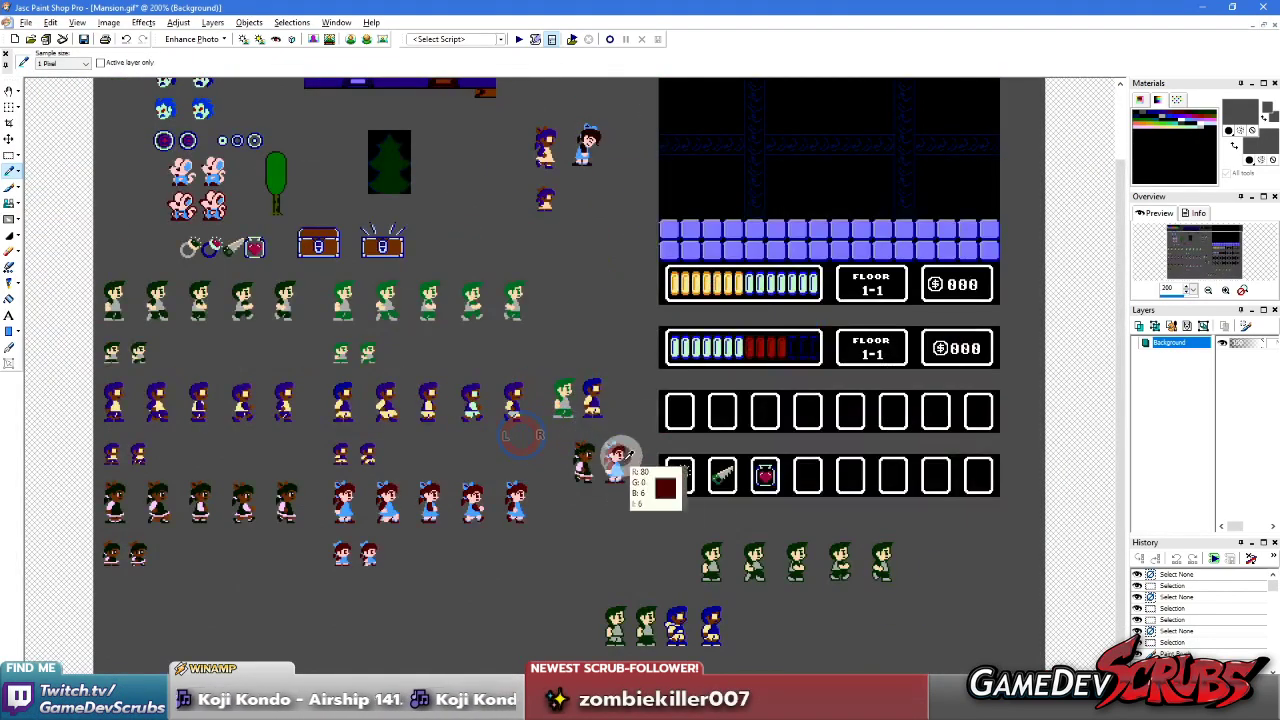
pyautogui.scroll(1, 620, 460)
pyautogui.scroll(3, 441, 366)
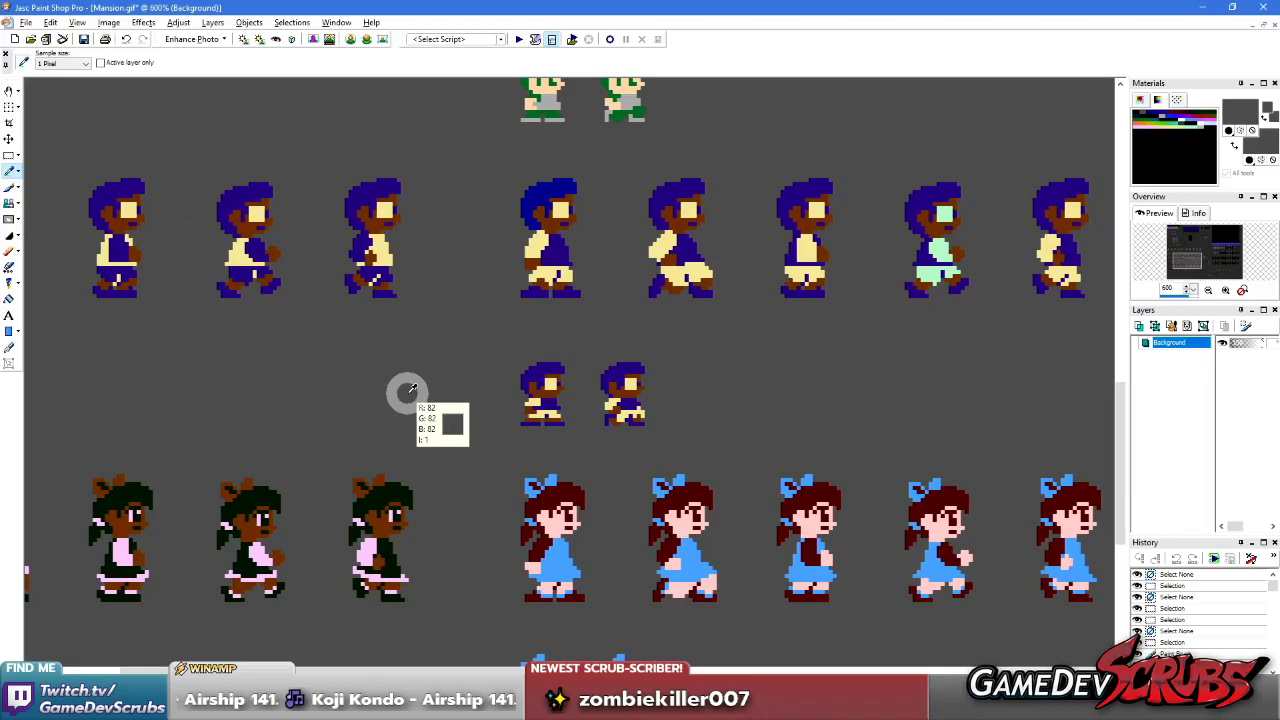
# - Outline the small cream-shorts pair repeatedly to compare it with the surrounding character rows, clearing each selection
pyautogui.press('s')
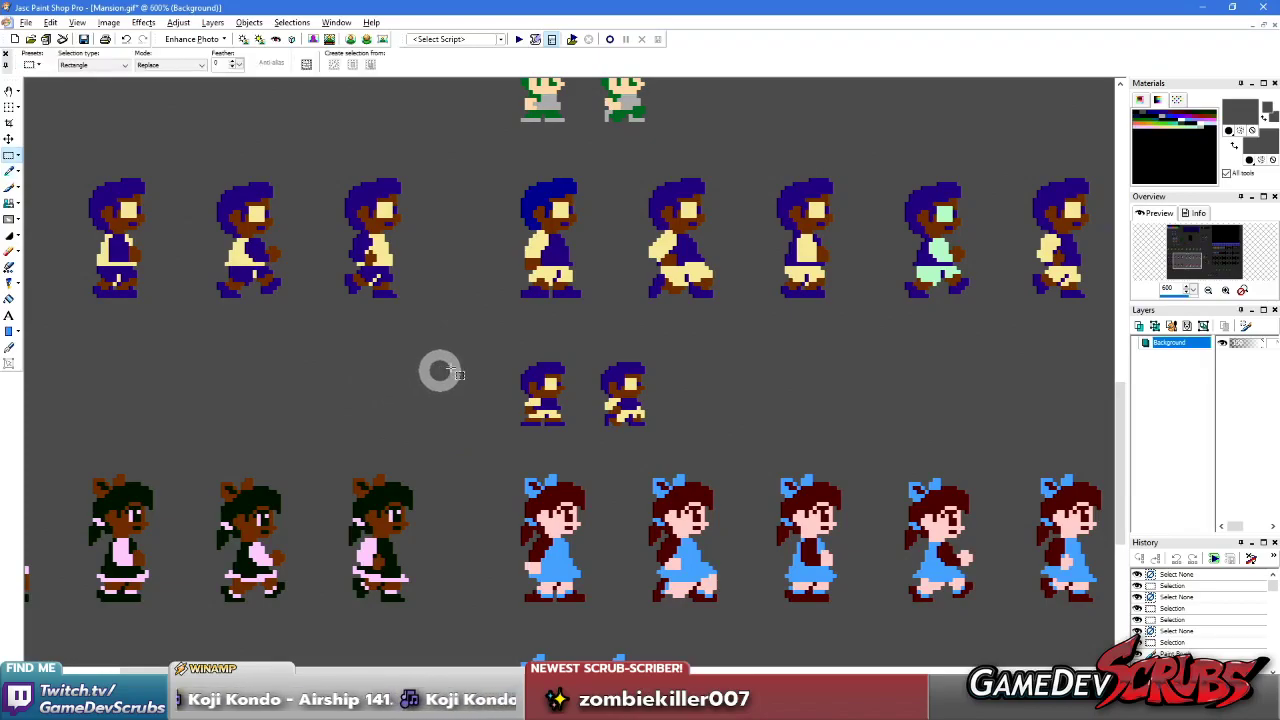
pyautogui.moveTo(507, 348); pyautogui.dragTo(674, 432)
pyautogui.click(792, 413)
pyautogui.moveTo(491, 338); pyautogui.dragTo(664, 430)
pyautogui.click(697, 417)
pyautogui.scroll(-3, 629, 378)
pyautogui.scroll(5, 551, 386)
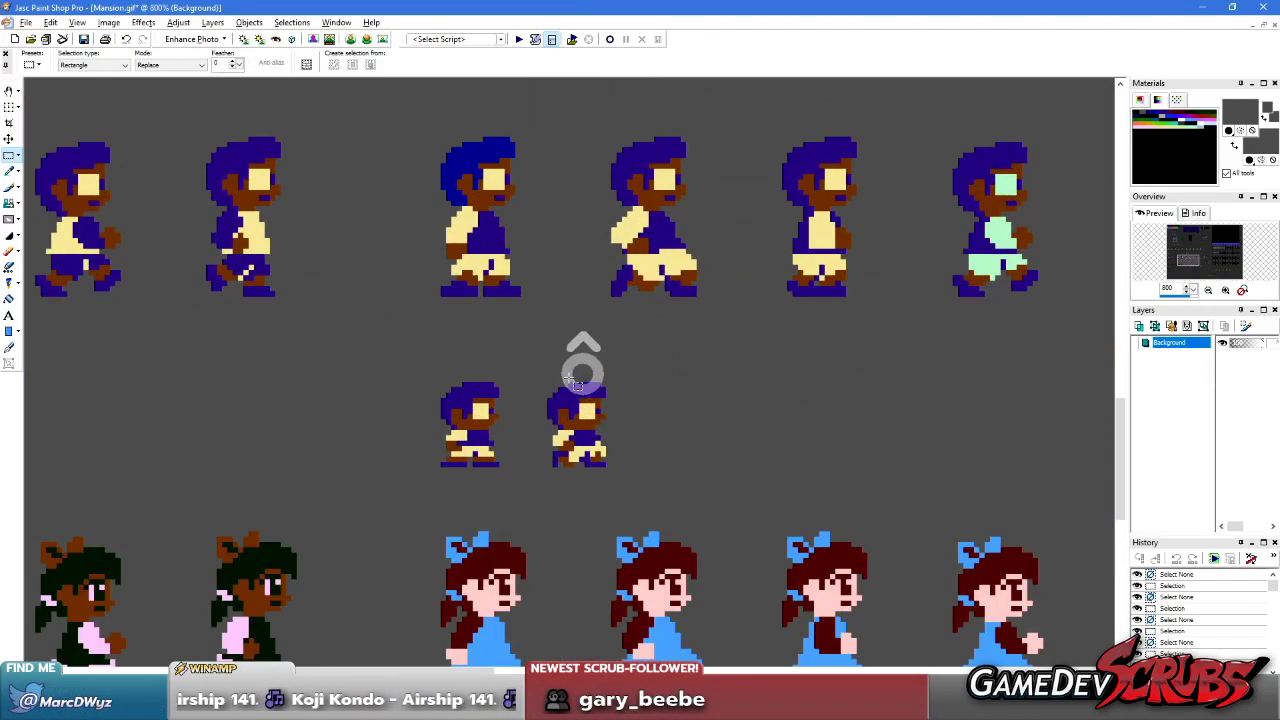
pyautogui.moveTo(645, 505); pyautogui.dragTo(383, 356)
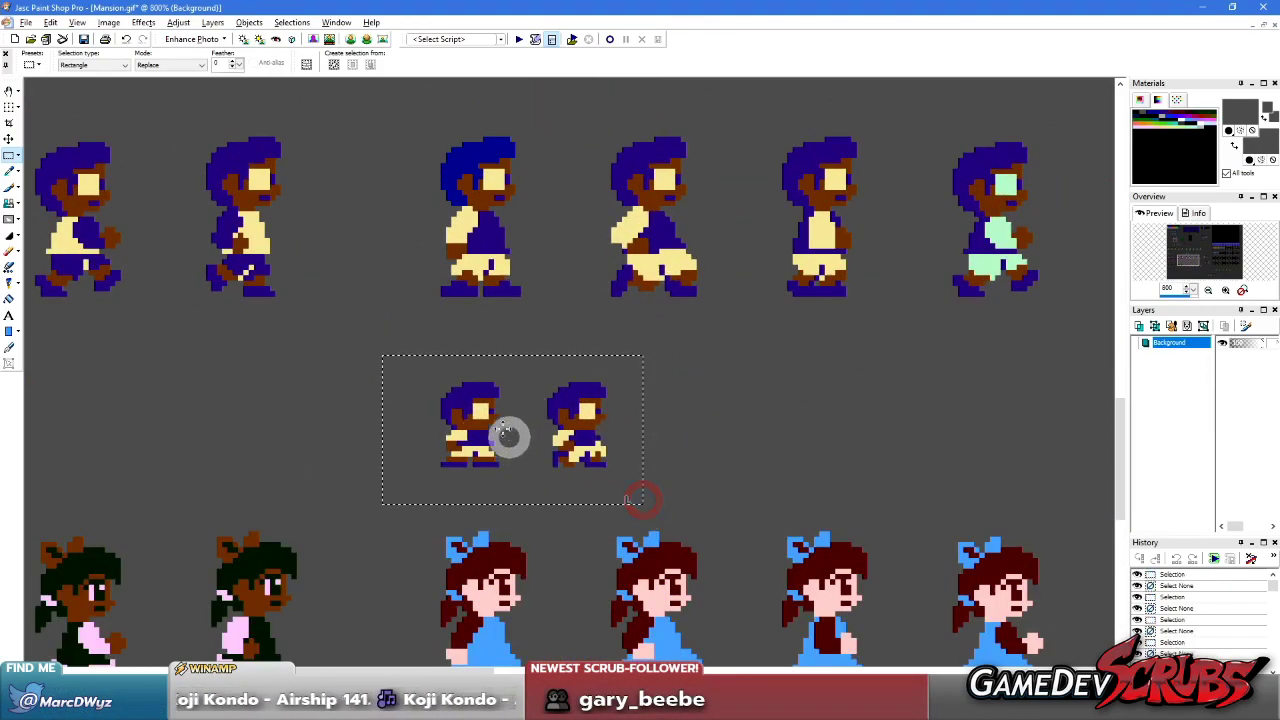
pyautogui.scroll(-2, 509, 438)
pyautogui.scroll(-2, 592, 340)
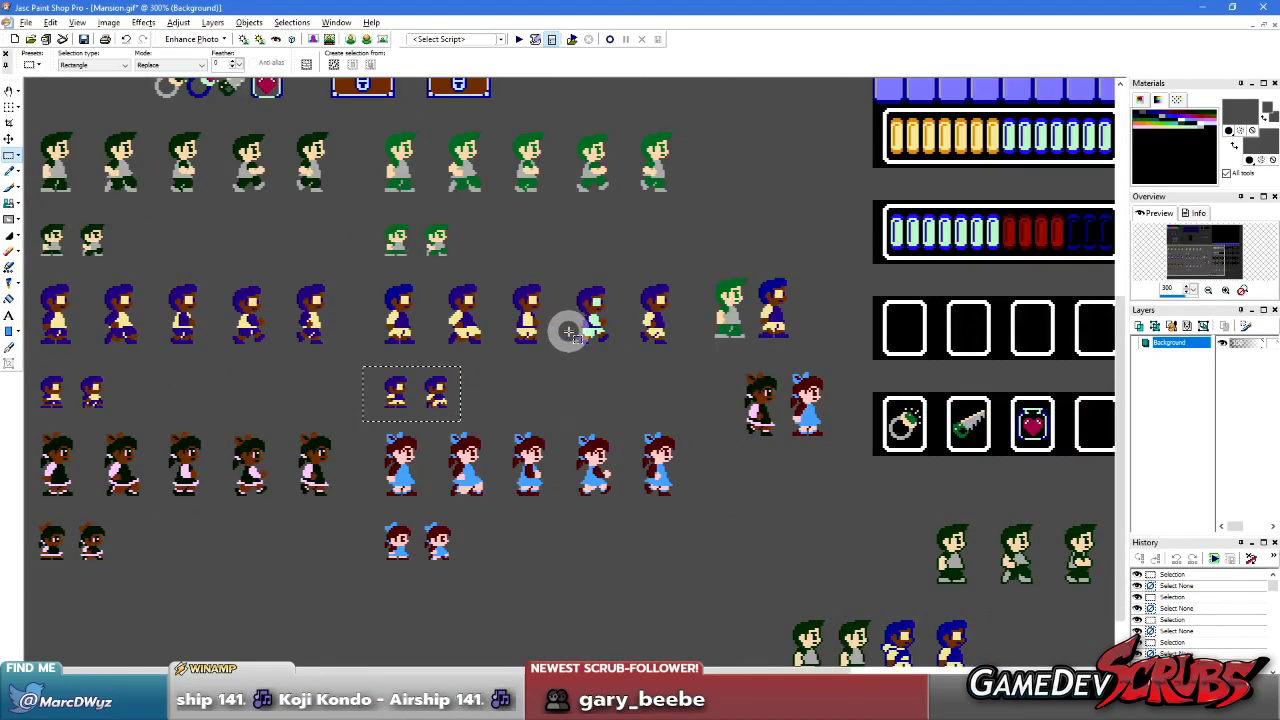
pyautogui.rightClick(749, 477)
# - Show the grid over Mansion.gif and check the small cream-shorts sprites against its cells
pyautogui.scroll(4, 720, 490)
pyautogui.scroll(2, 562, 337)
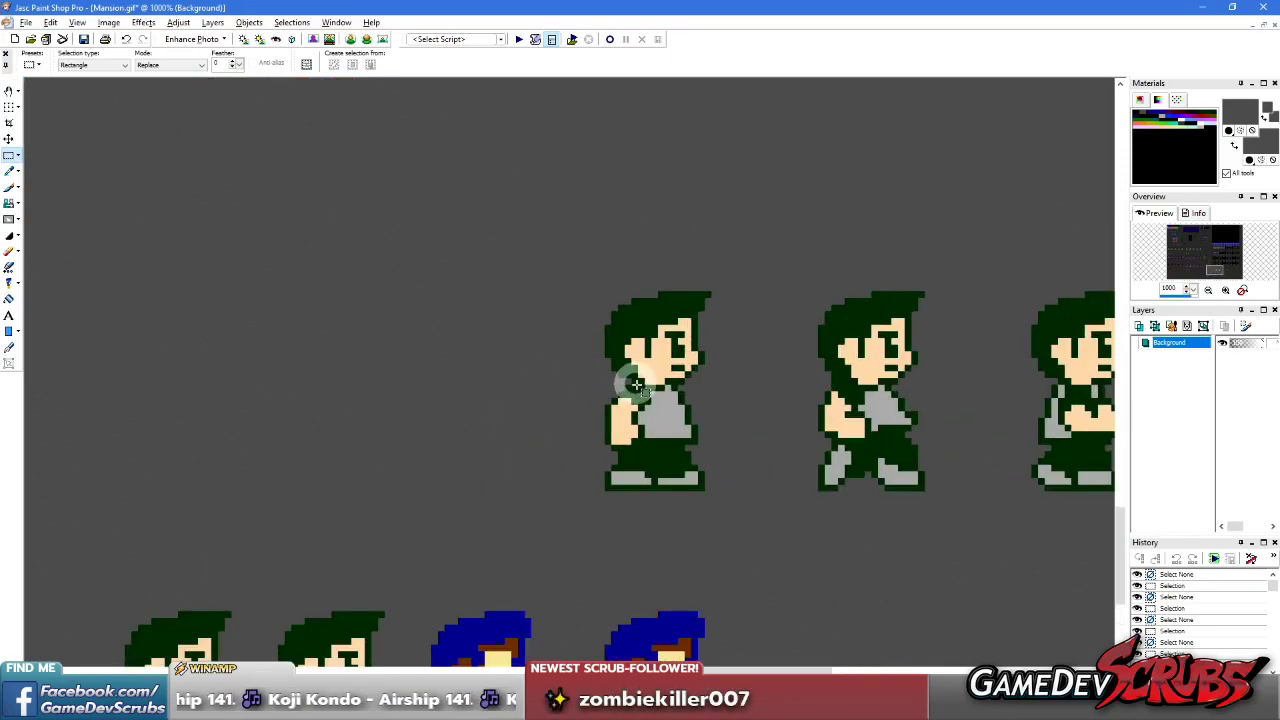
pyautogui.scroll(-6, 637, 408)
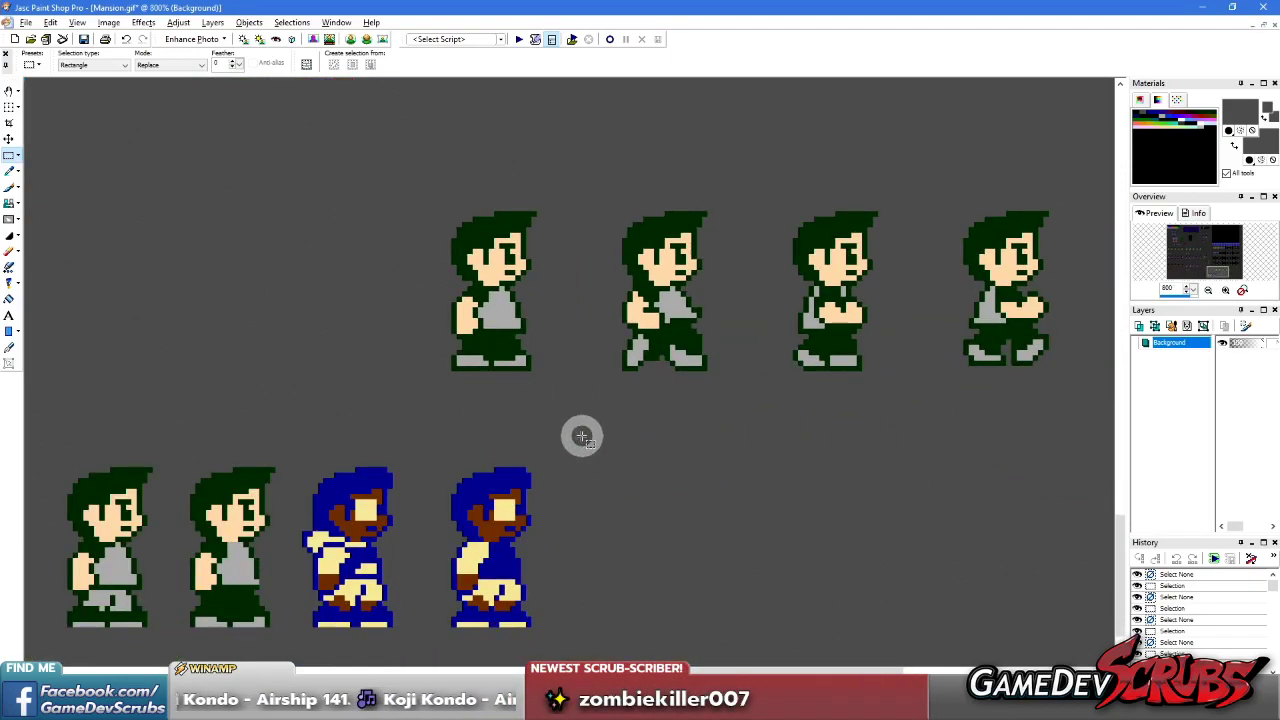
pyautogui.scroll(2, 574, 429)
pyautogui.scroll(4, 455, 330)
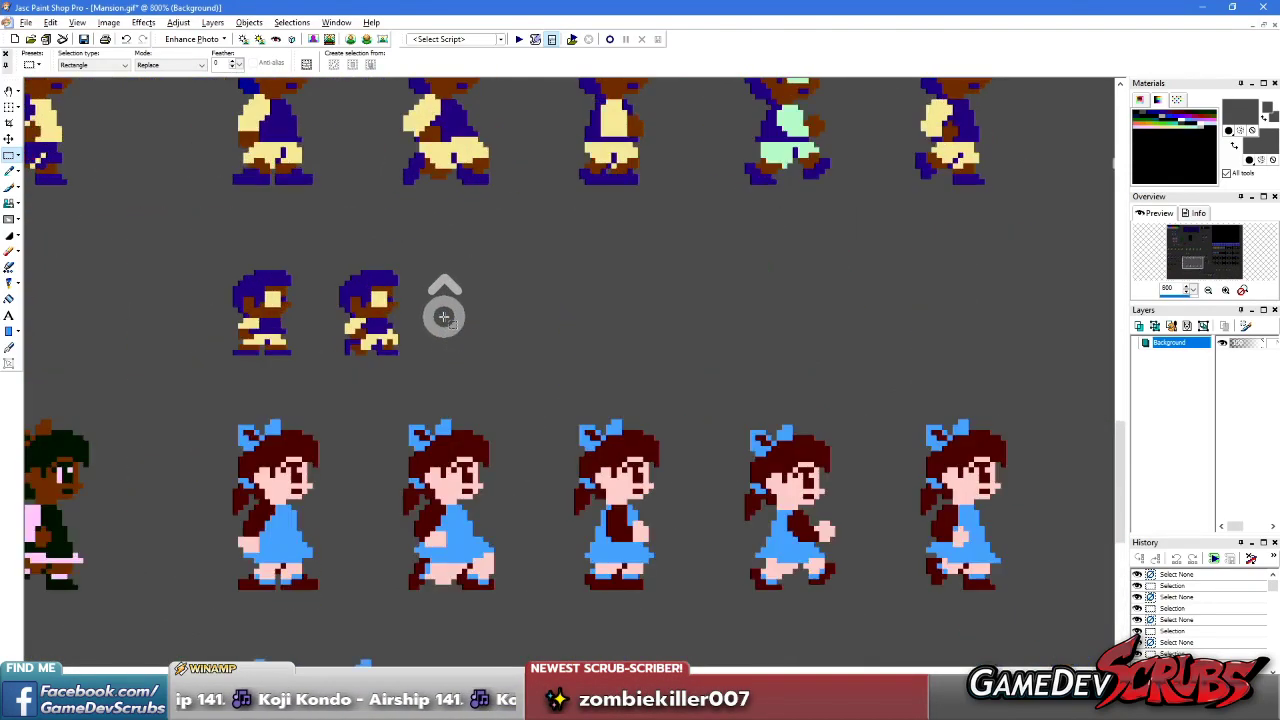
pyautogui.click(78, 21)
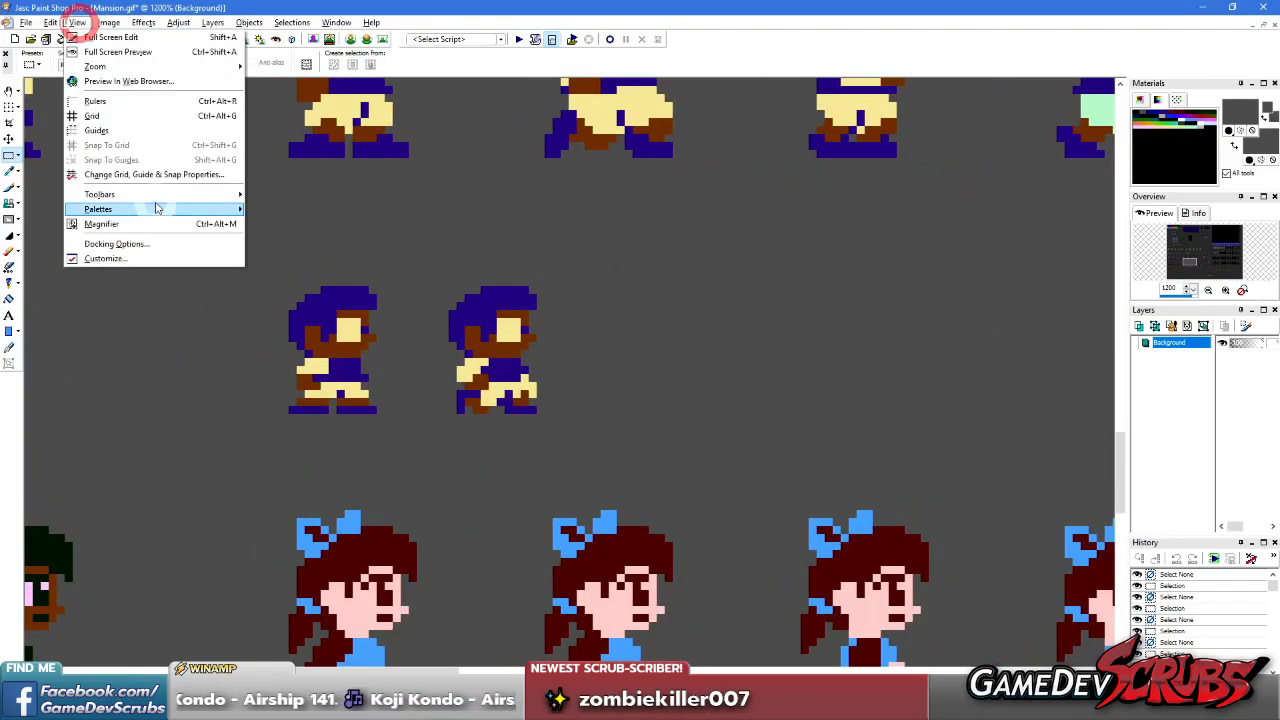
pyautogui.click(125, 120)
pyautogui.scroll(4, 530, 366)
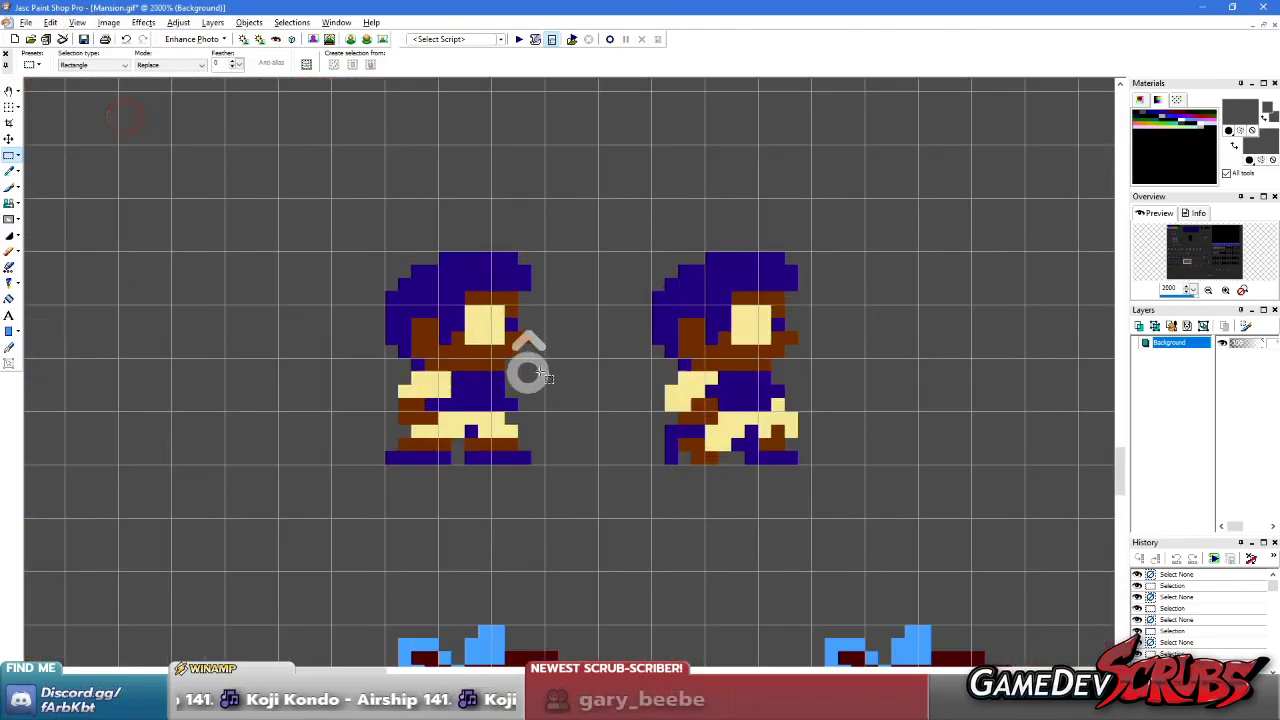
# - Sample the navy of the standing small cream-shorts sprite and paint outline pixels along its forehead, nose and chin
pyautogui.moveTo(343, 231); pyautogui.dragTo(530, 488)
pyautogui.rightClick(630, 390)
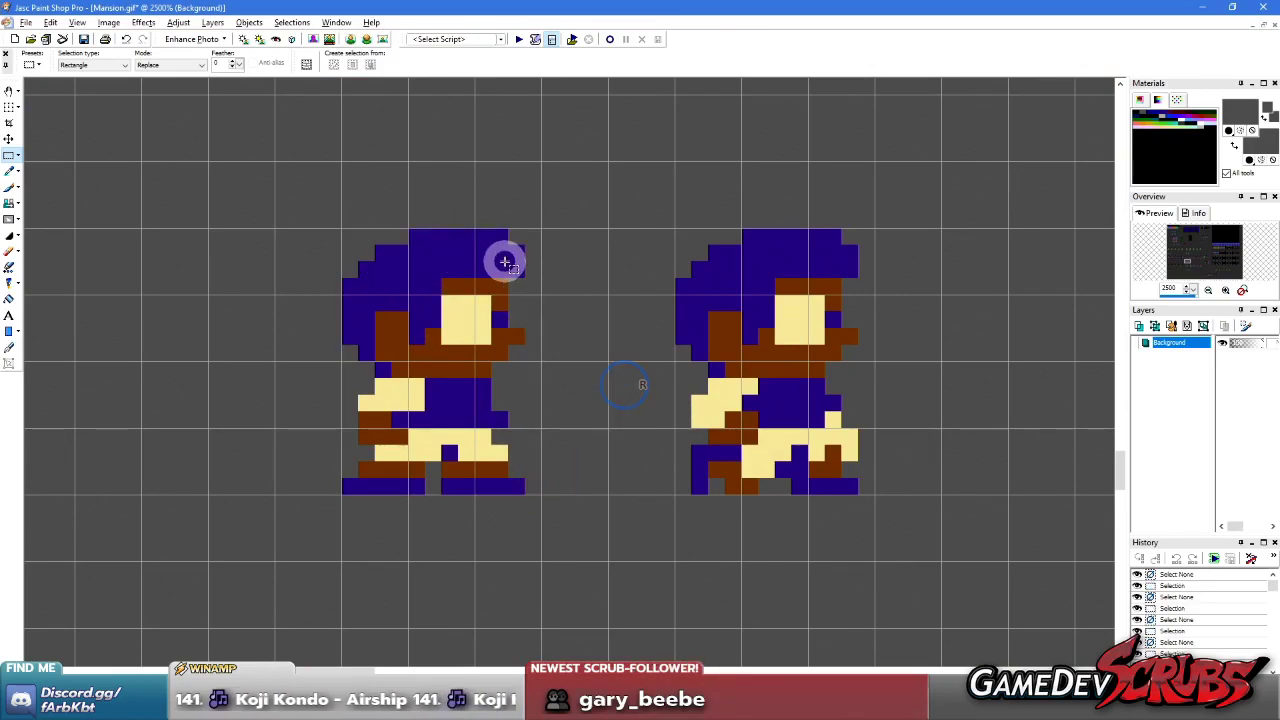
pyautogui.press('b')
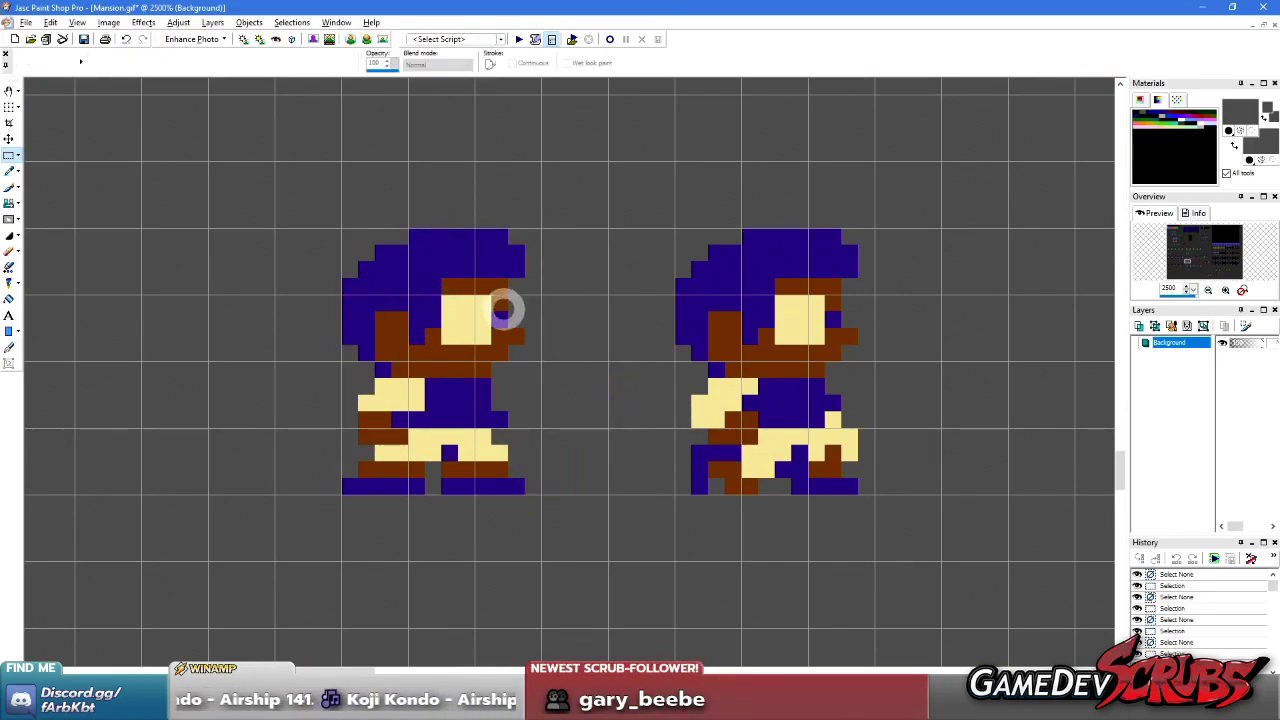
pyautogui.scroll(1, 506, 300)
pyautogui.keyDown('ctrl'); pyautogui.click(565, 289); pyautogui.keyUp('ctrl')
pyautogui.click(593, 363)
pyautogui.click(614, 386)
pyautogui.click(606, 406)
pyautogui.click(575, 430)
pyautogui.click(596, 277)
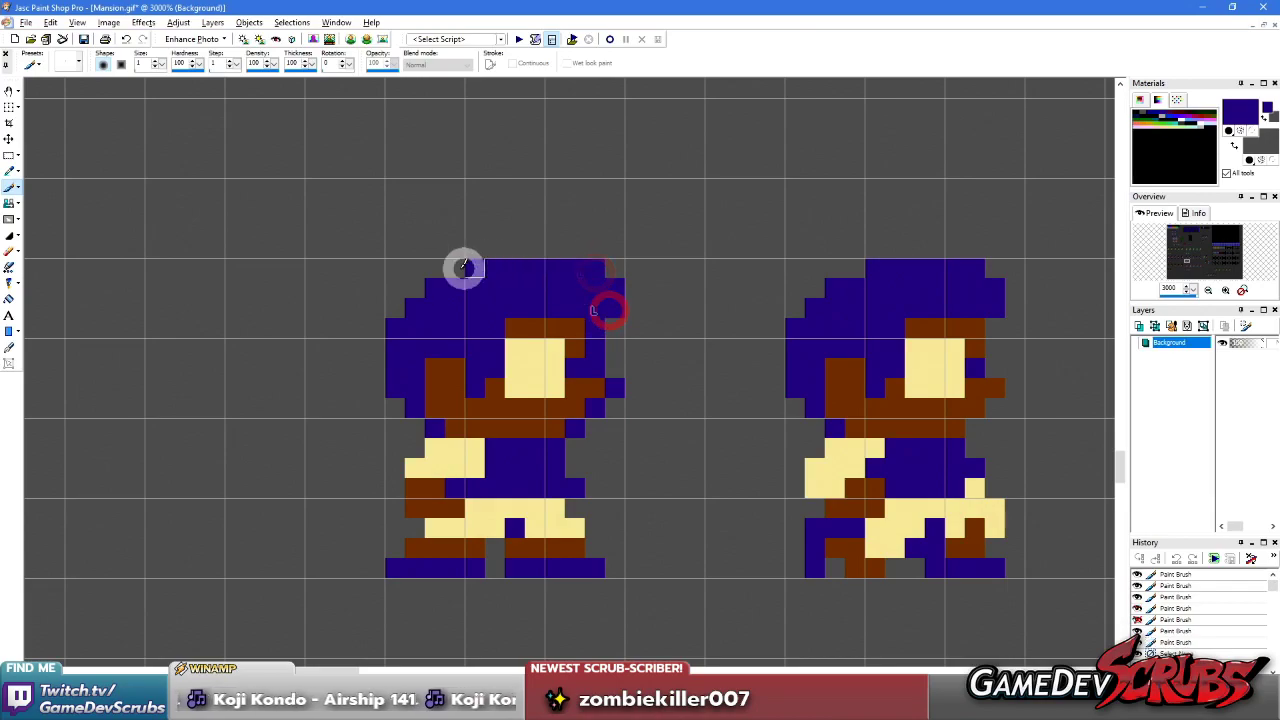
# - Continue the navy outline around the sprite's arm, torso and legs, and paint a full row beneath its feet
pyautogui.click(570, 462)
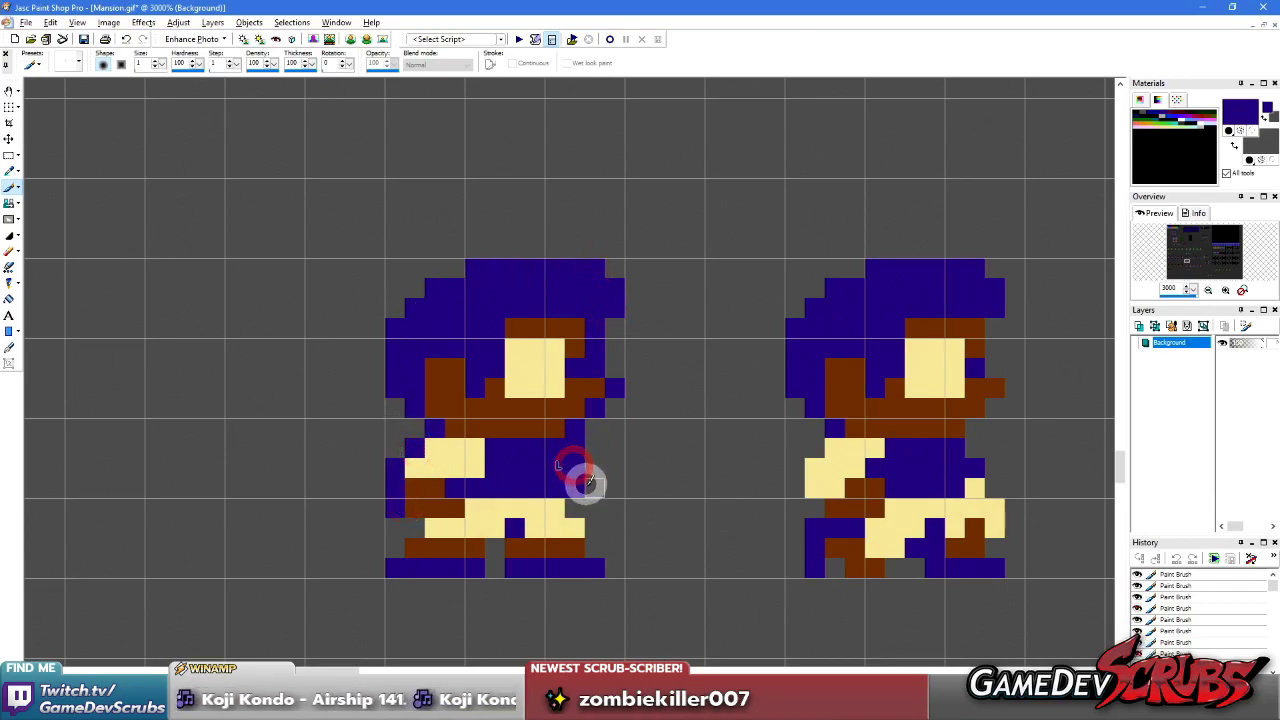
pyautogui.click(600, 532)
pyautogui.click(610, 566)
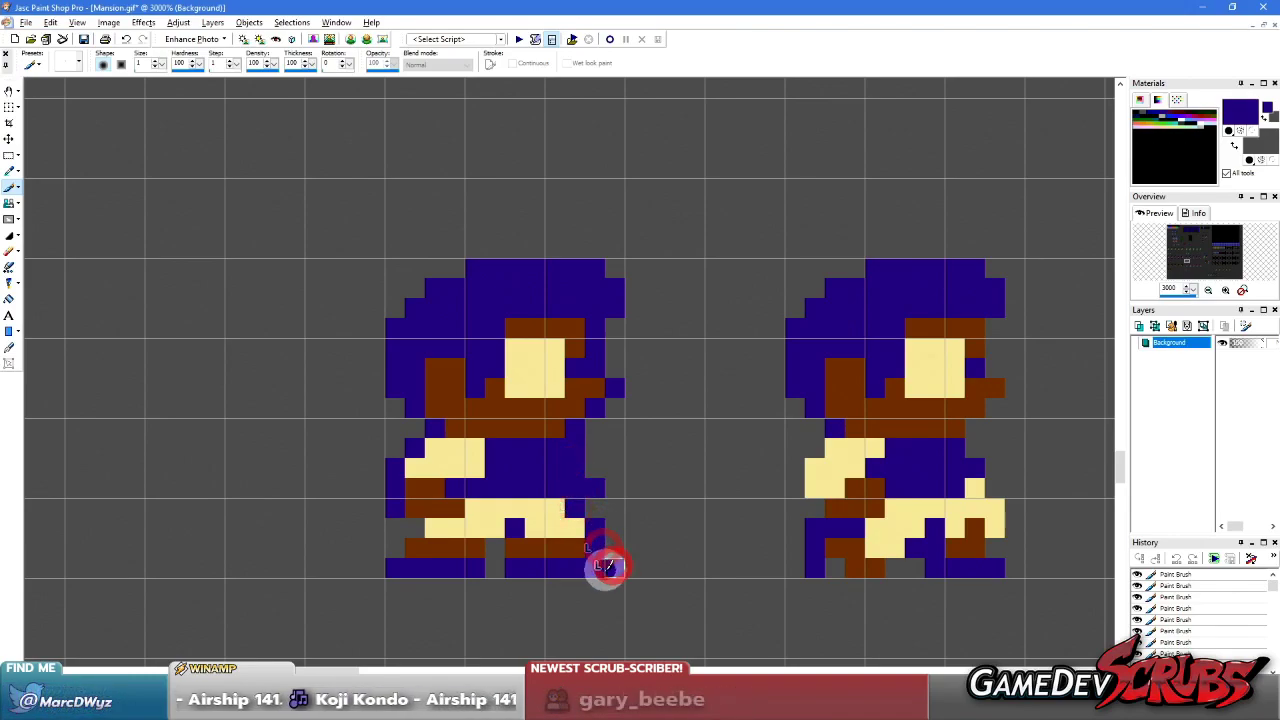
pyautogui.moveTo(608, 586); pyautogui.dragTo(418, 586)
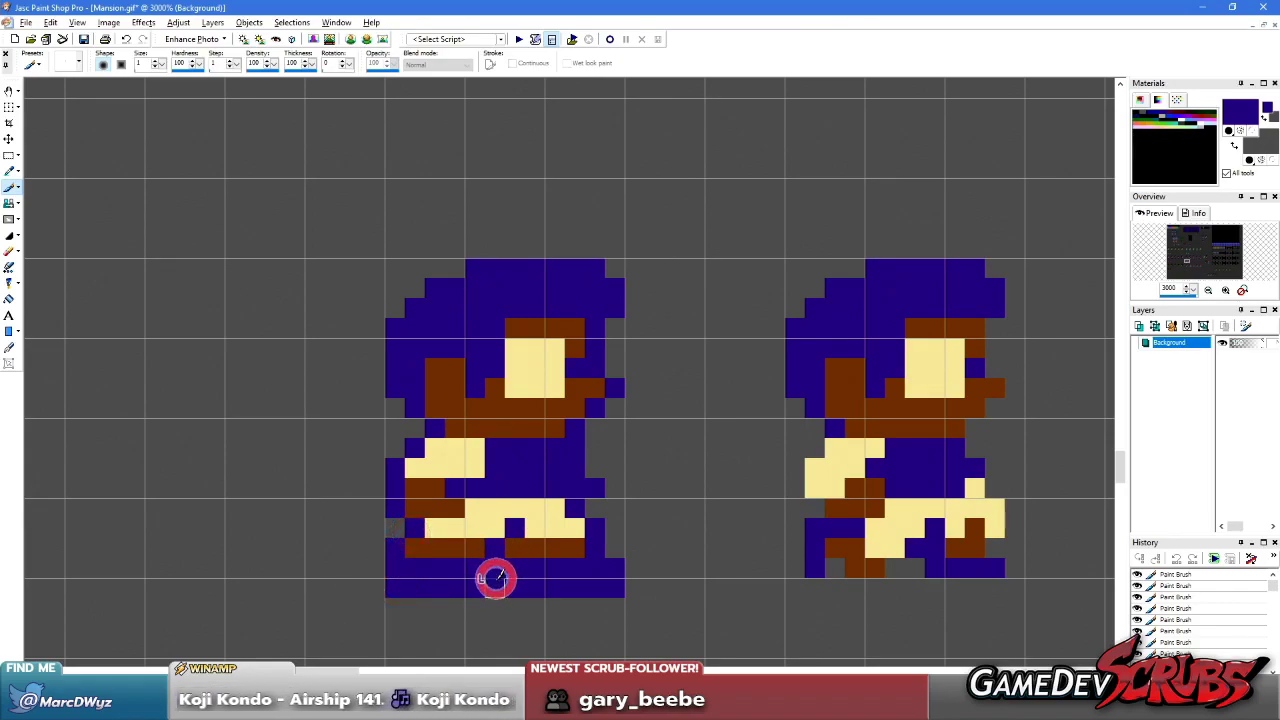
pyautogui.scroll(-2, 543, 380)
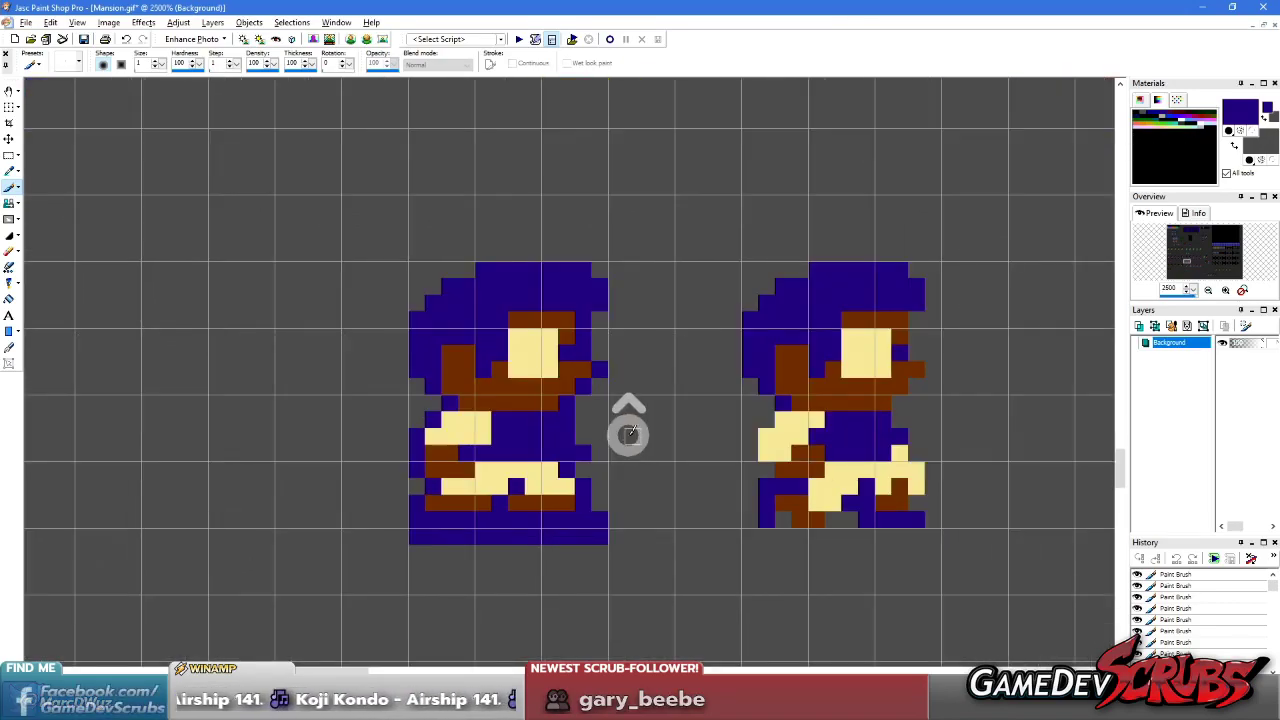
# - Try to paint over the added navy row beneath the feet with the sampled dark grey background colour
pyautogui.press('e')
pyautogui.click(543, 596)
pyautogui.click(422, 532)
pyautogui.click(371, 531)
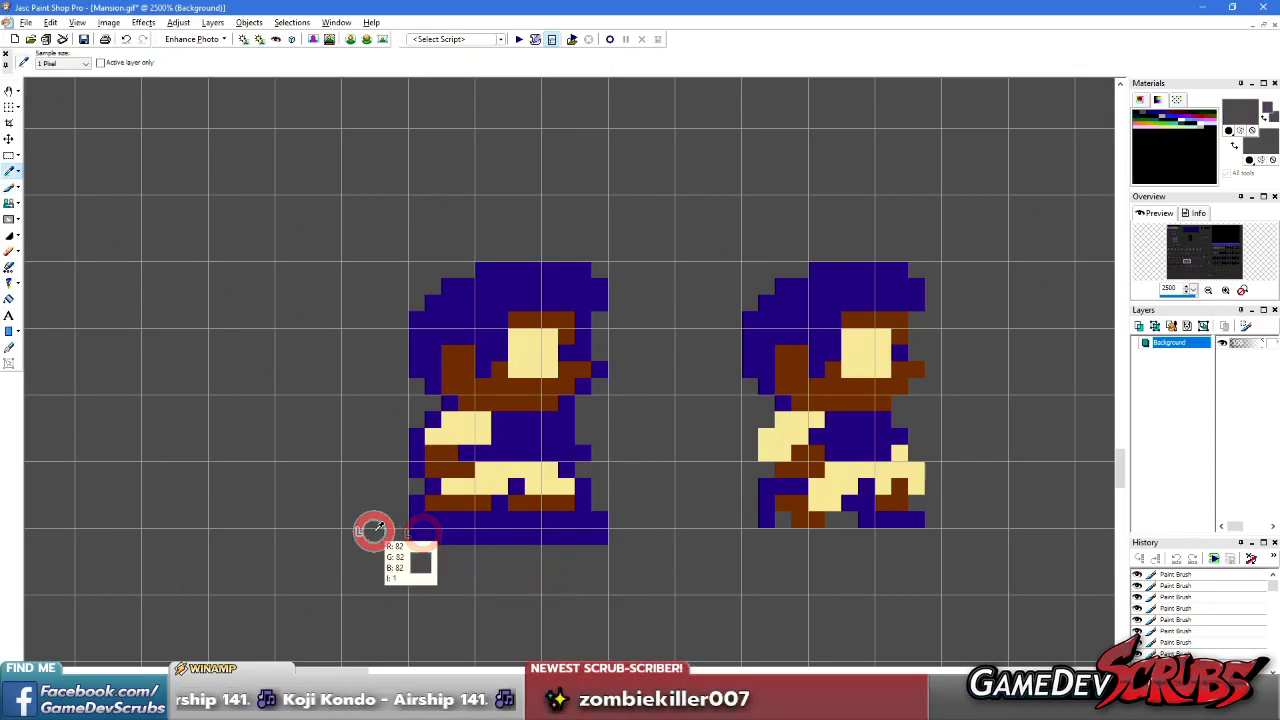
pyautogui.press('b')
pyautogui.moveTo(370, 537); pyautogui.dragTo(485, 537)
pyautogui.click(597, 545)
pyautogui.moveTo(620, 531); pyautogui.dragTo(468, 531)
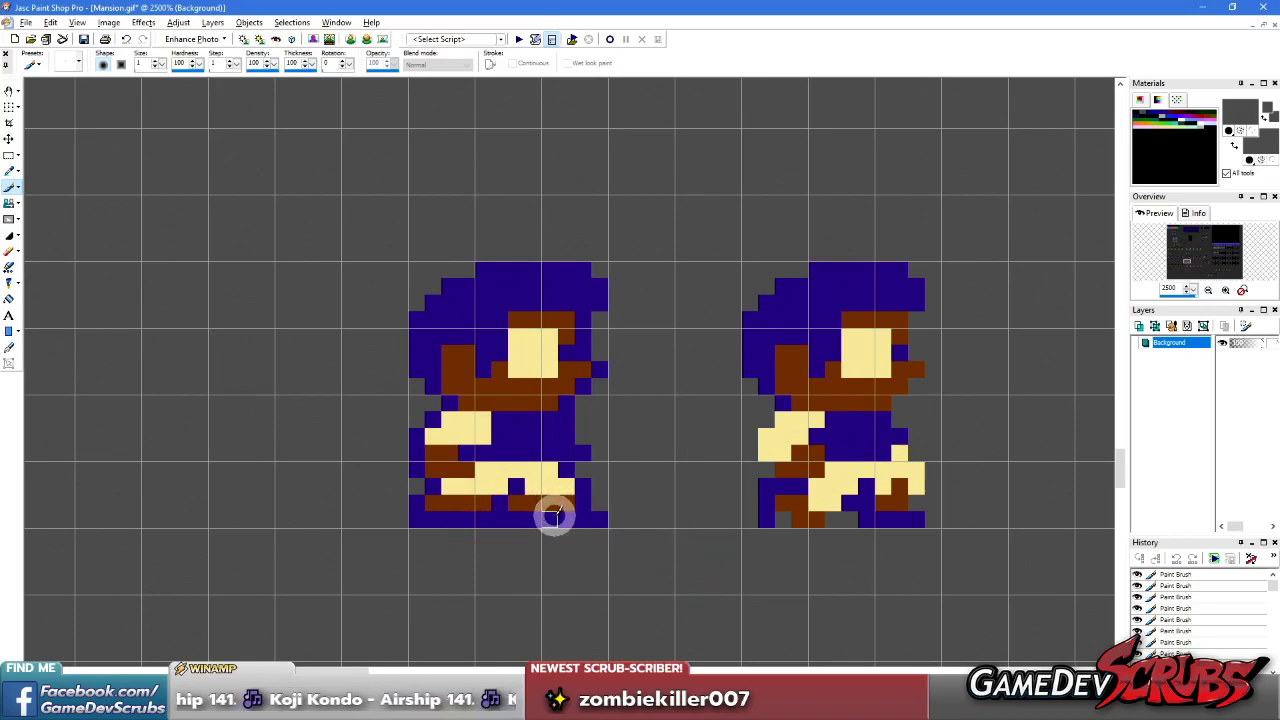
pyautogui.hotkey('ctrl', 'z')
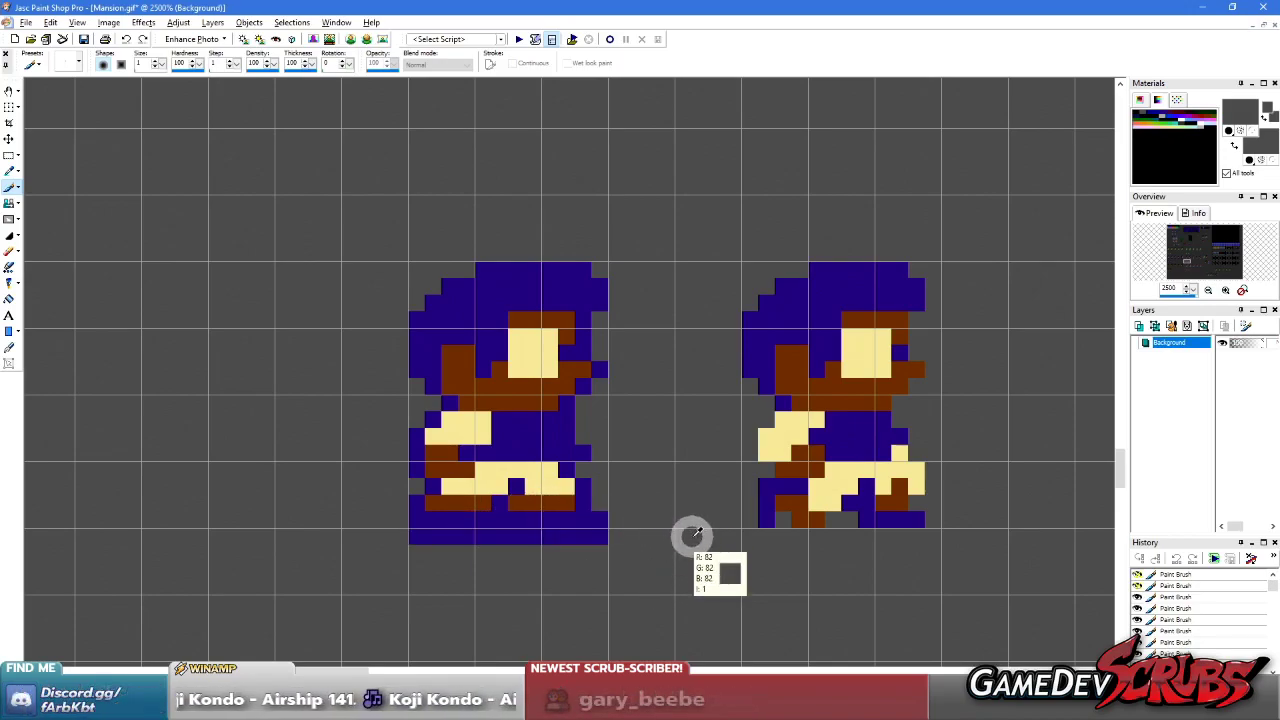
# - Move the outlined small sprite up one pixel so its base rests on the grid line, and deselect it
pyautogui.press('s')
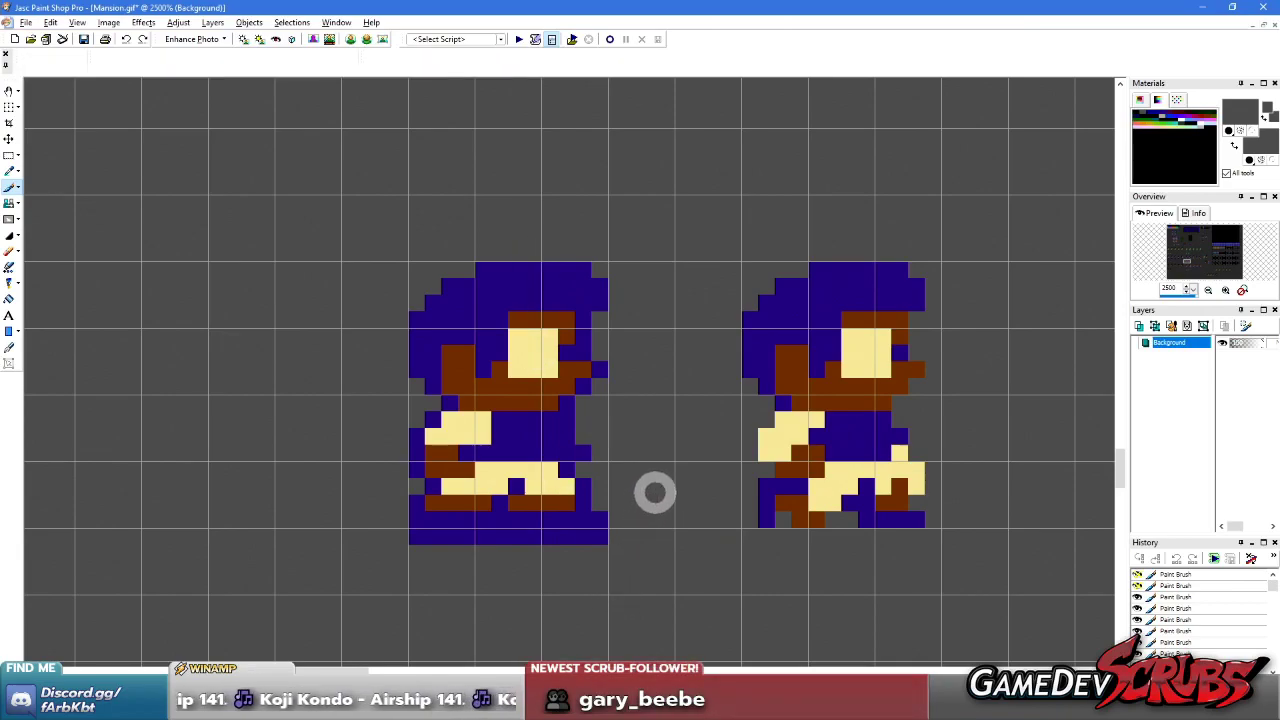
pyautogui.moveTo(376, 246)
pyautogui.mouseDown()
pyautogui.moveTo(560, 495)
pyautogui.moveTo(641, 577)
pyautogui.mouseUp()
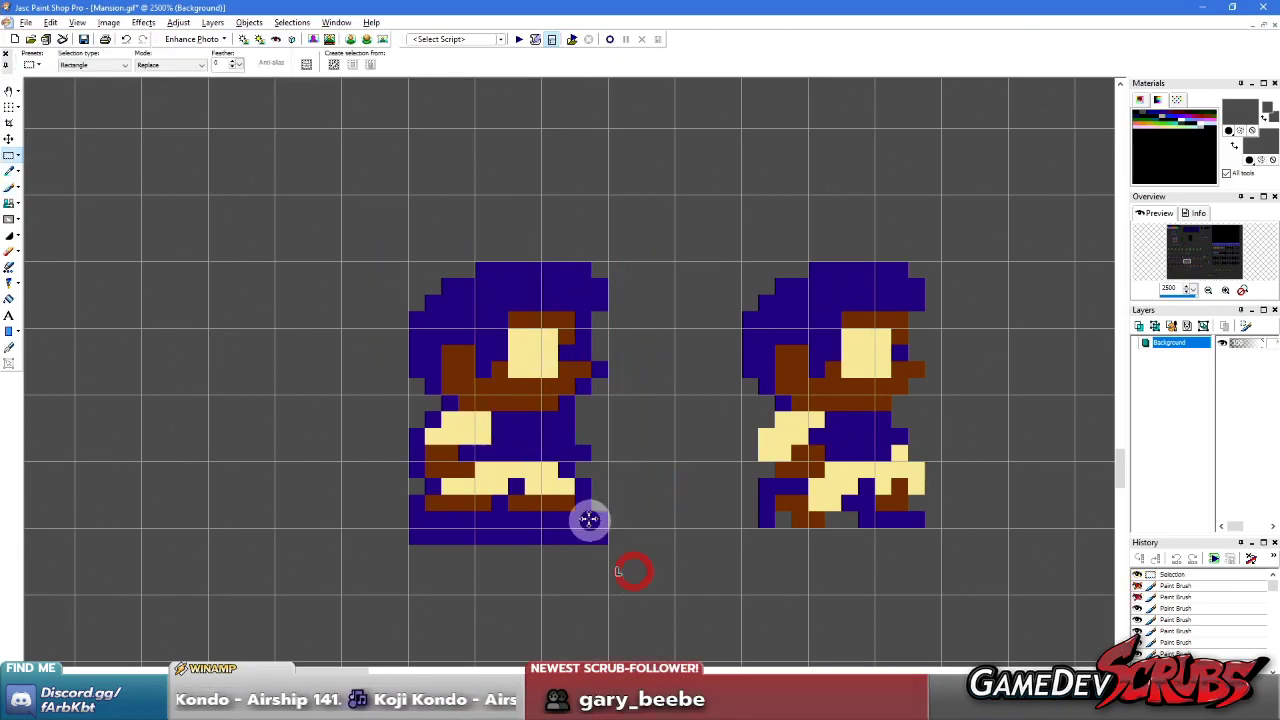
pyautogui.moveTo(591, 523); pyautogui.dragTo(590, 506)
pyautogui.moveTo(557, 394); pyautogui.dragTo(529, 443)
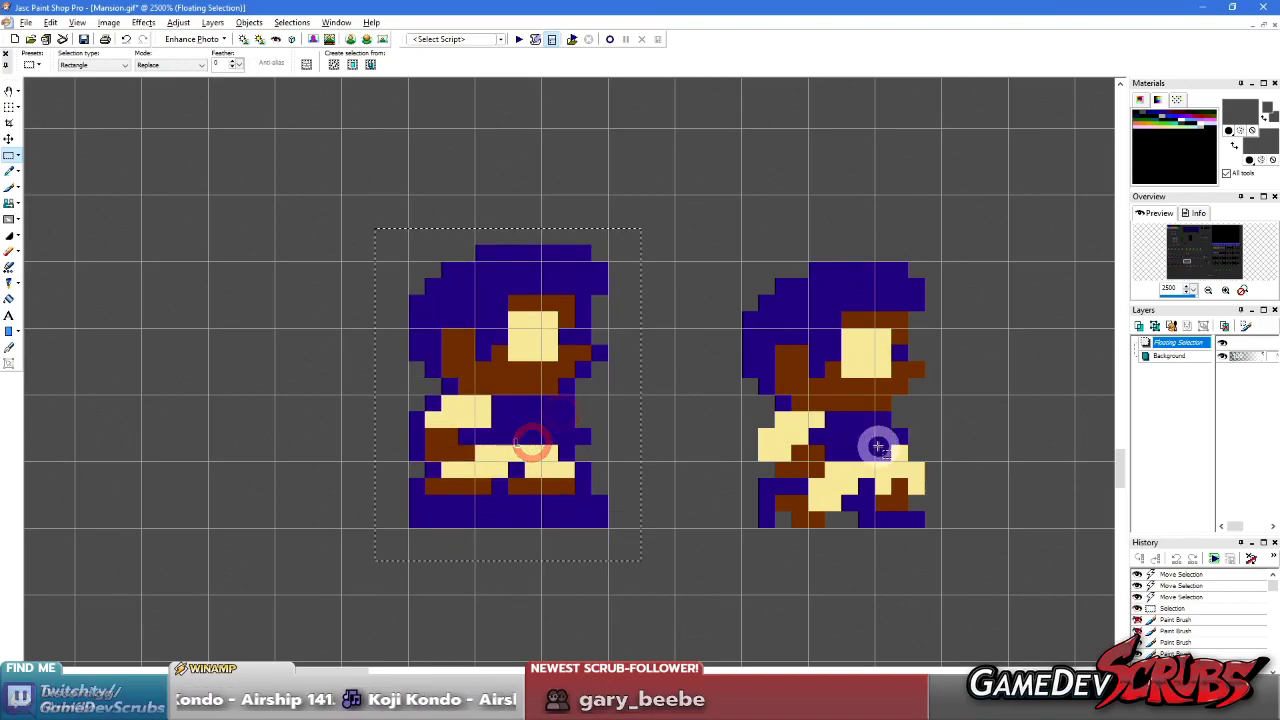
pyautogui.hotkey('ctrl', 'd')
pyautogui.moveTo(358, 212); pyautogui.dragTo(570, 495)
pyautogui.click(614, 574)
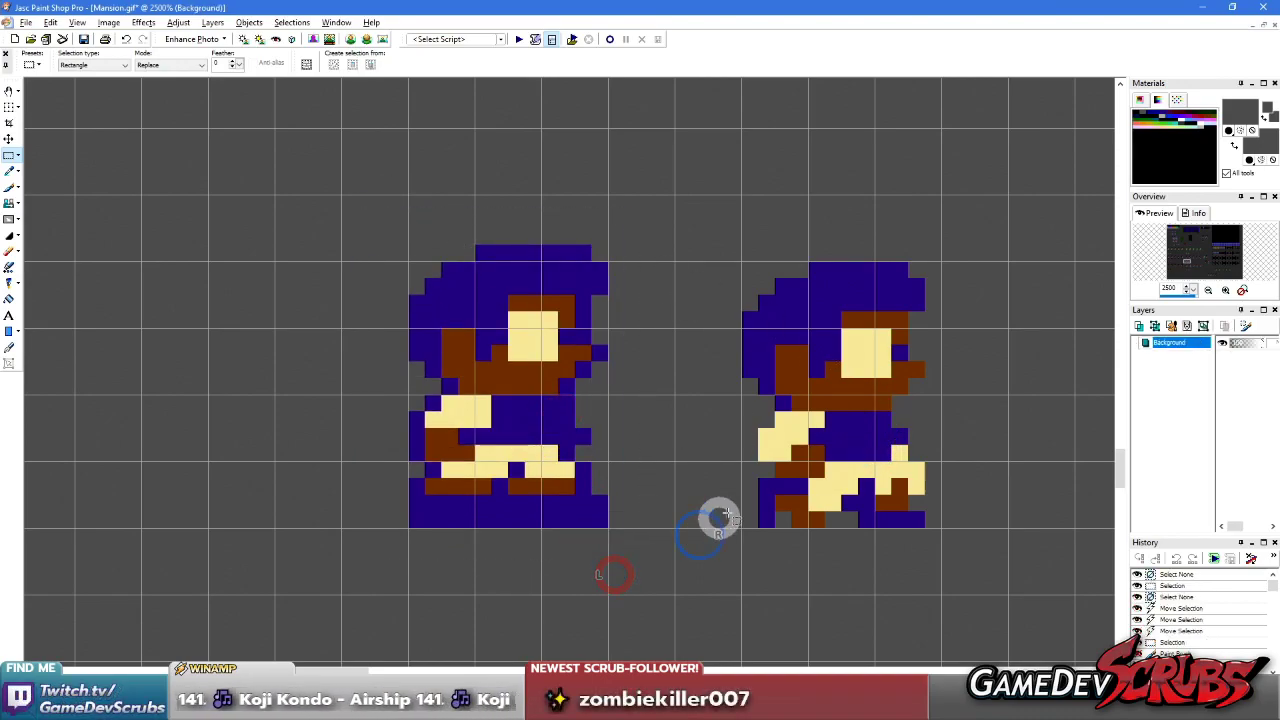
# - Outline the large blue-haired cream-shorts sprite along the grid cells to check its size, and clear the selection
pyautogui.scroll(-1, 688, 425)
pyautogui.scroll(-5, 530, 345)
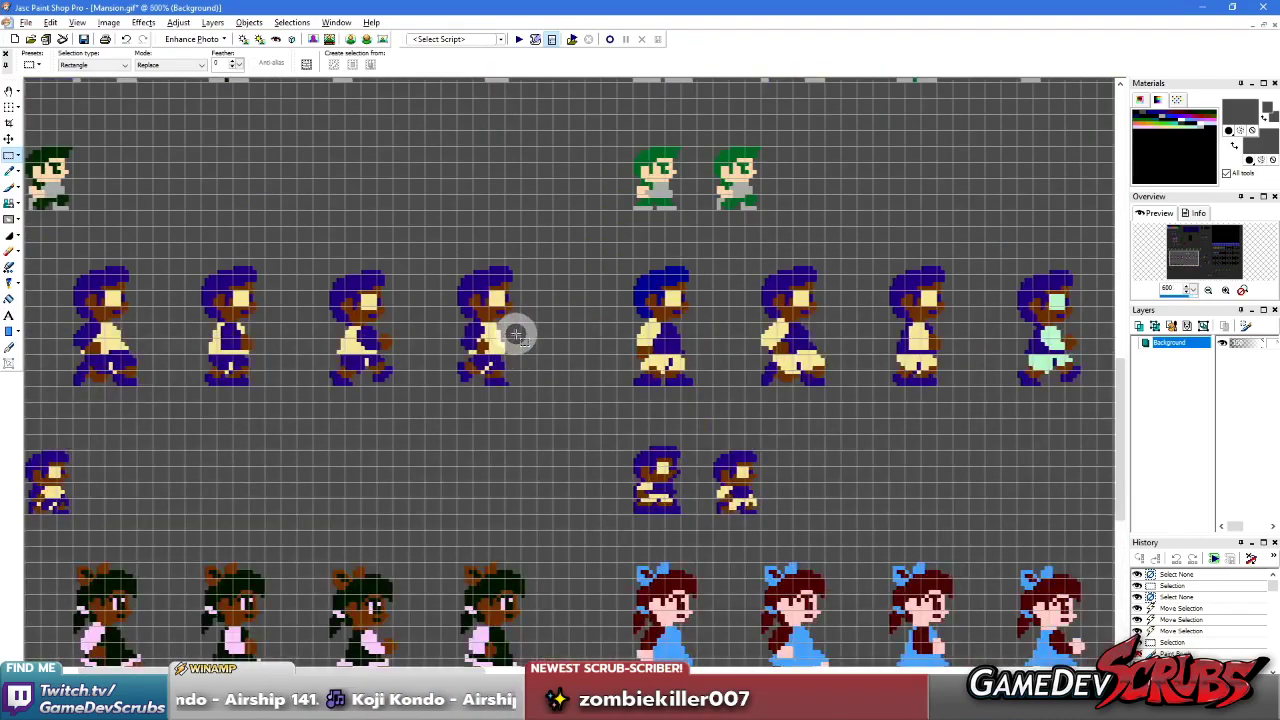
pyautogui.scroll(3, 640, 345)
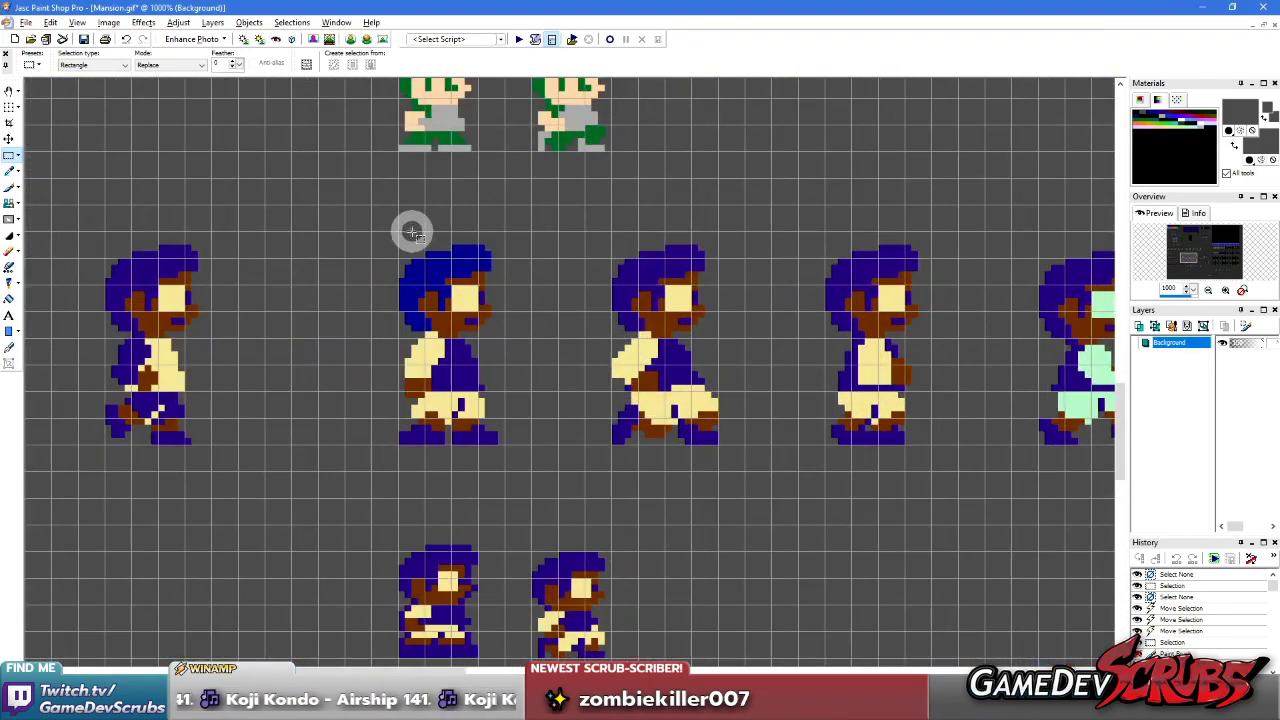
pyautogui.moveTo(398, 233); pyautogui.dragTo(503, 440)
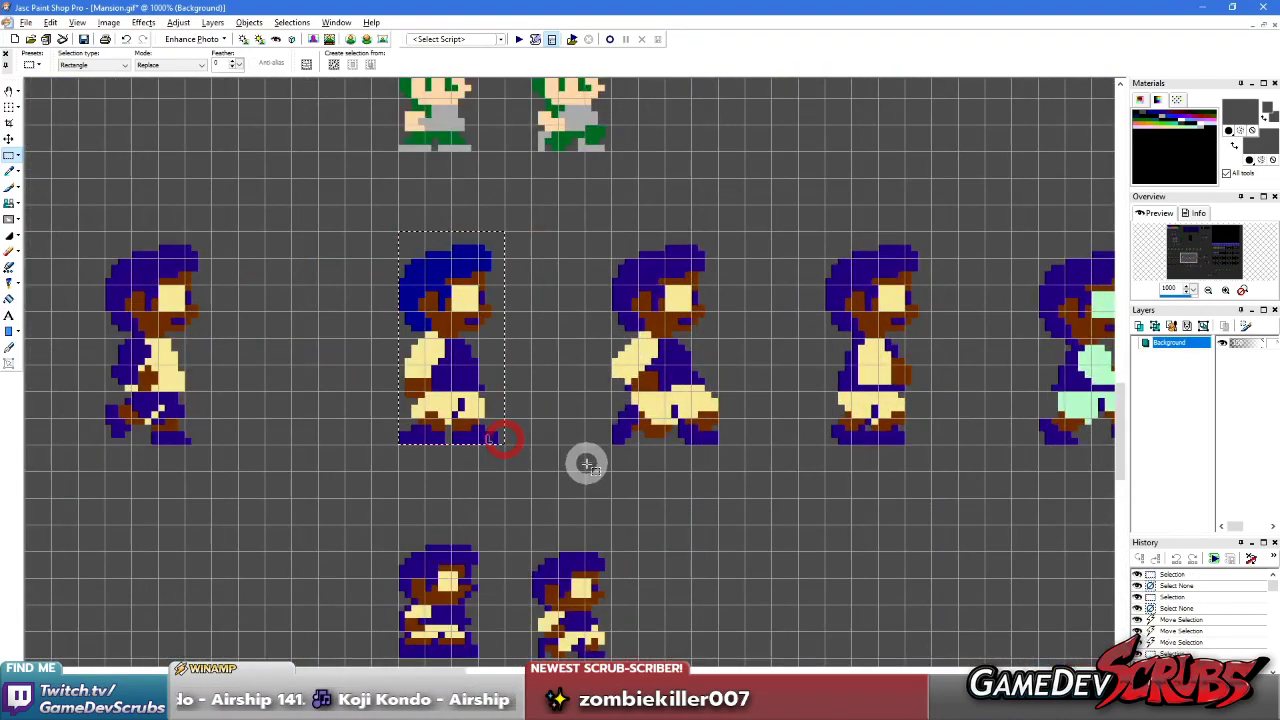
pyautogui.scroll(3, 575, 366)
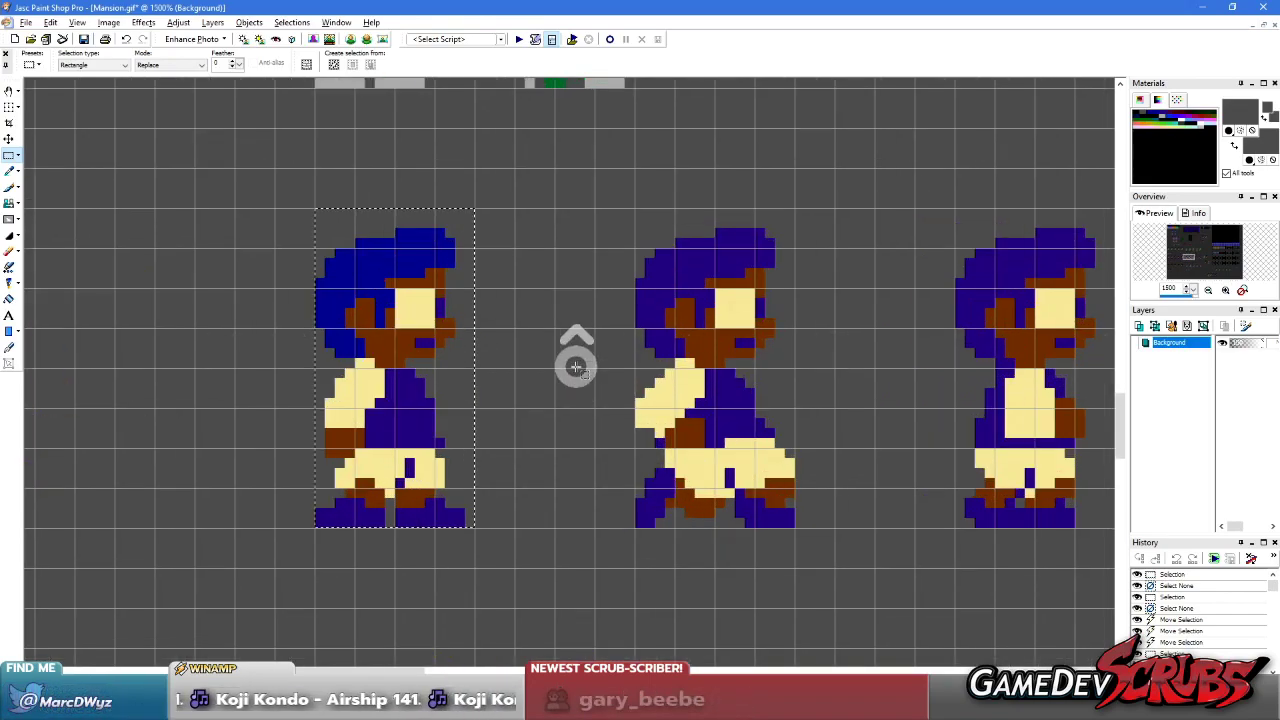
pyautogui.scroll(-1, 578, 355)
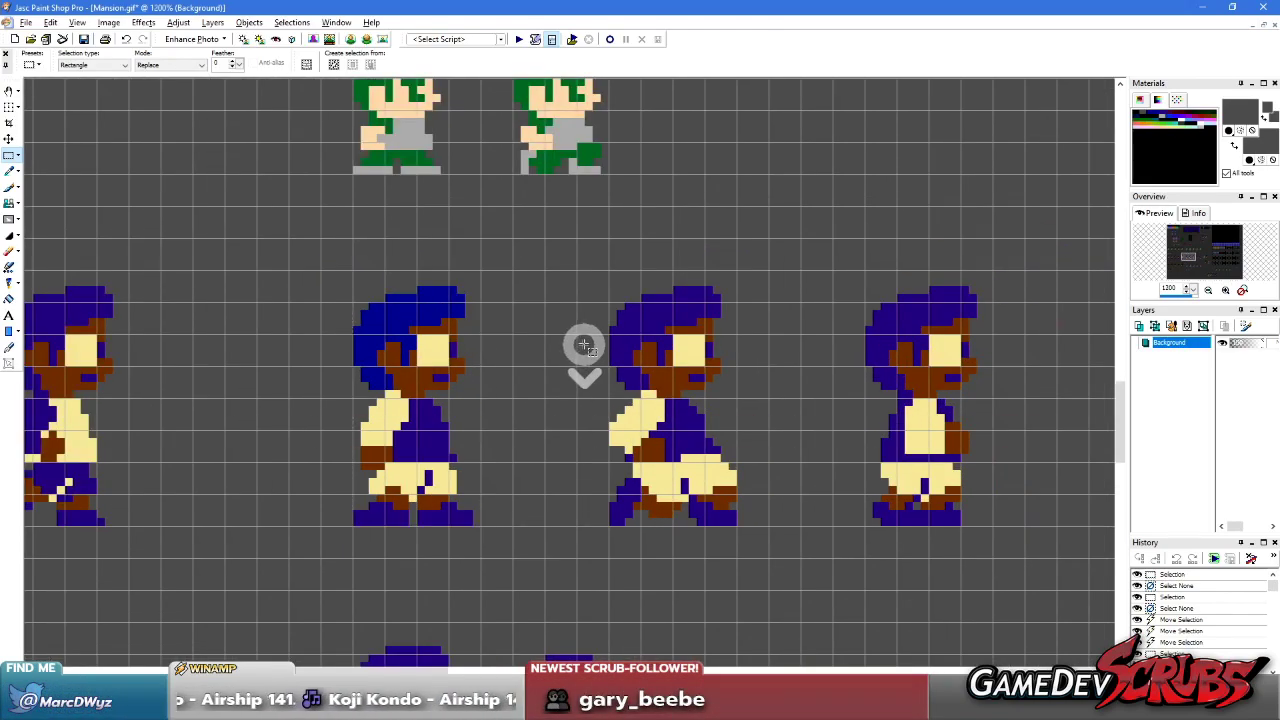
pyautogui.scroll(-6, 500, 340)
# - Outline one grid cell at the top of the first large dark-green-haired sprite's hair, and clear the selection
pyautogui.scroll(7, 340, 363)
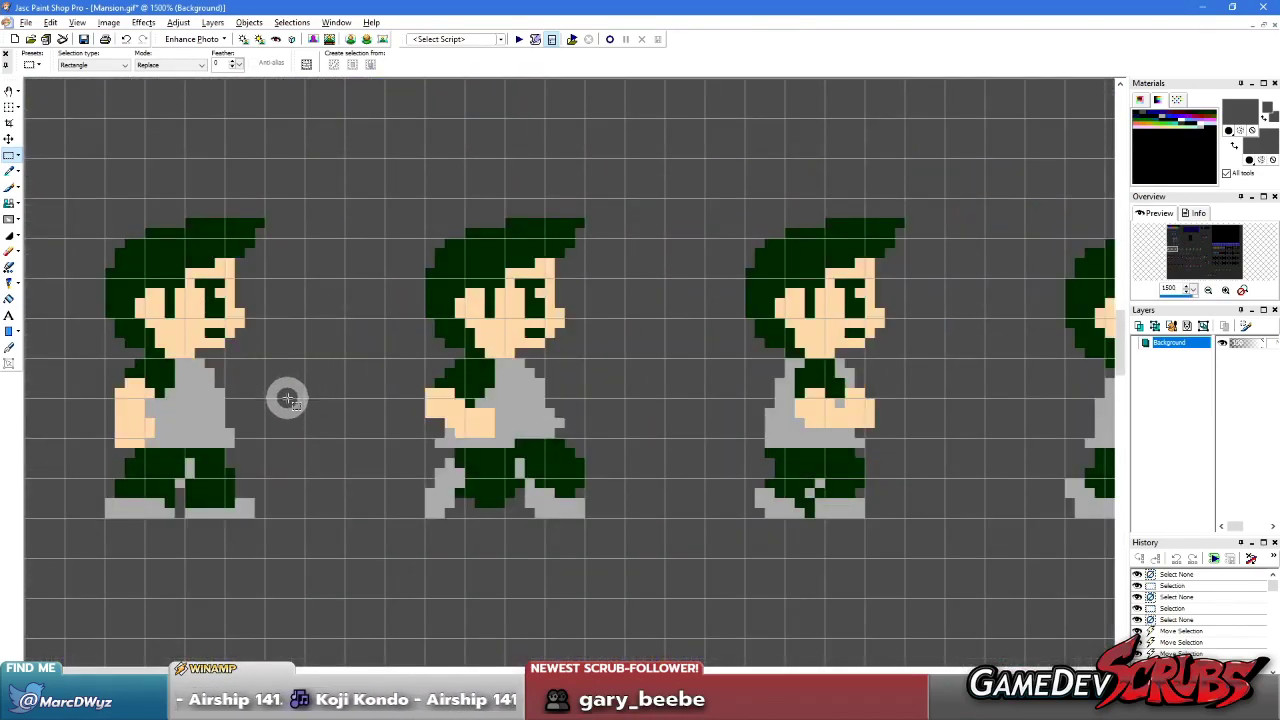
pyautogui.scroll(1, 200, 330)
pyautogui.scroll(-1, 243, 400)
pyautogui.scroll(1, 191, 123)
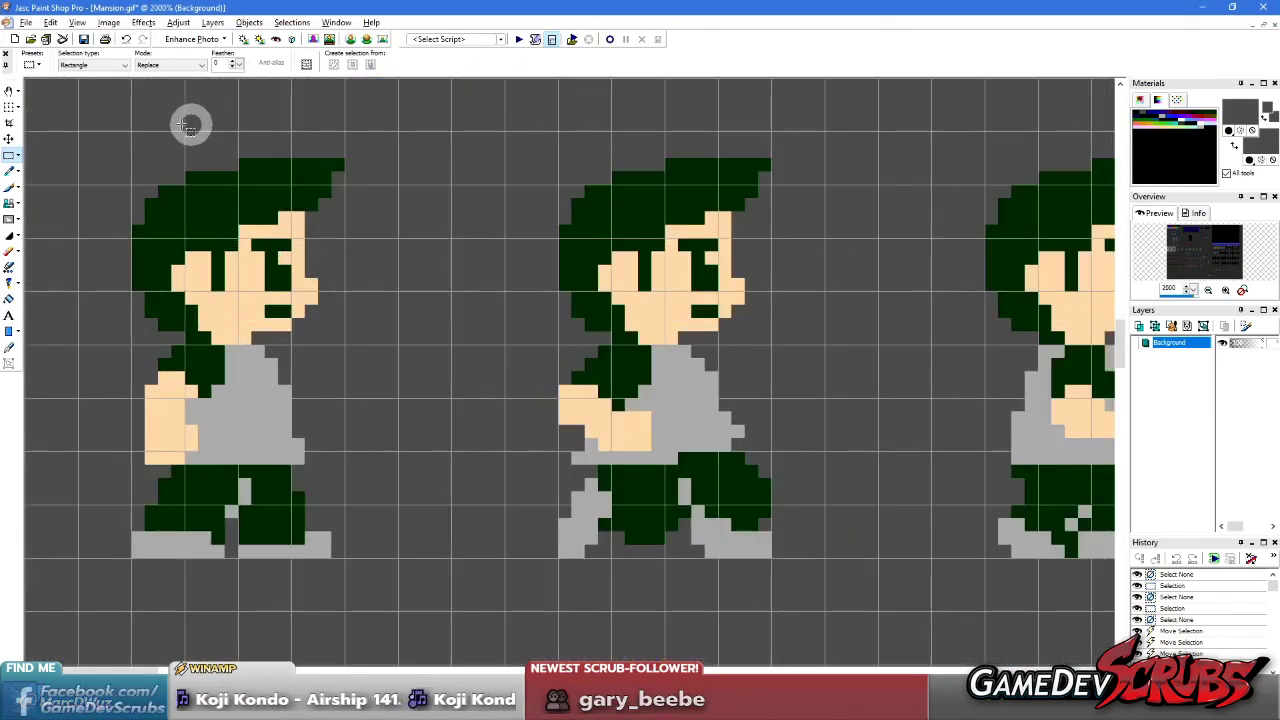
pyautogui.moveTo(185, 133); pyautogui.dragTo(237, 178)
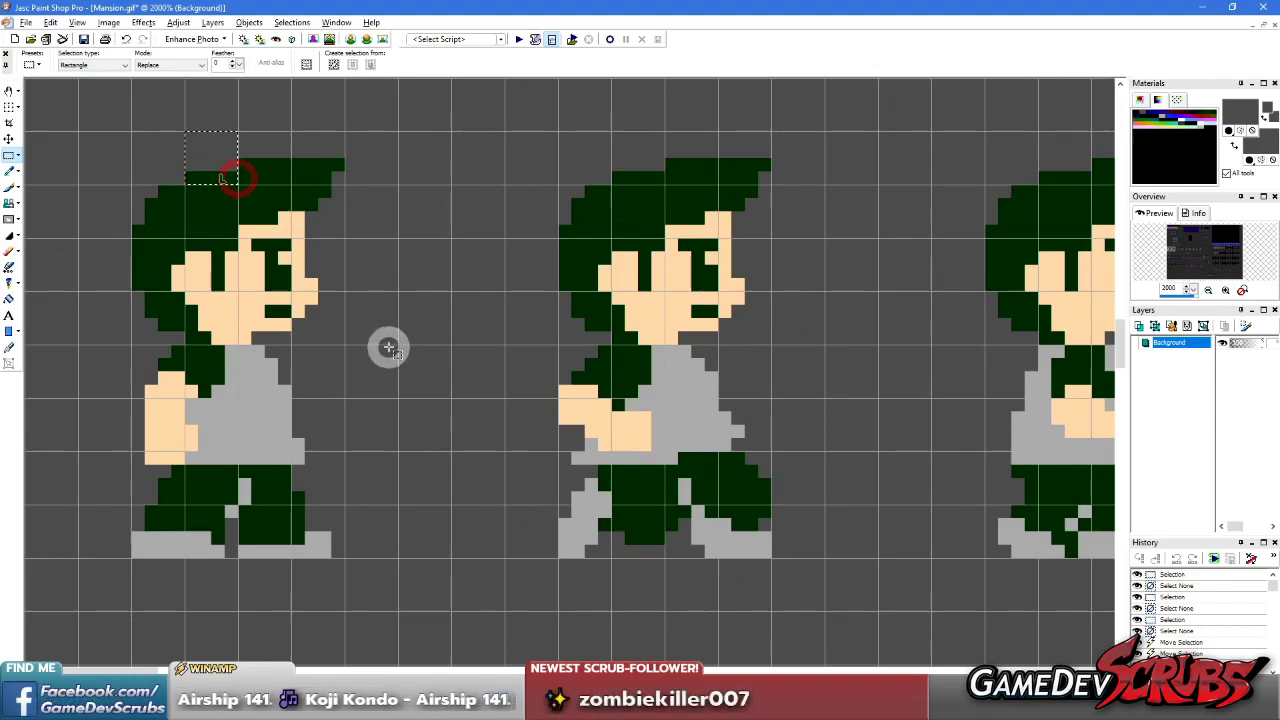
pyautogui.click(277, 172)
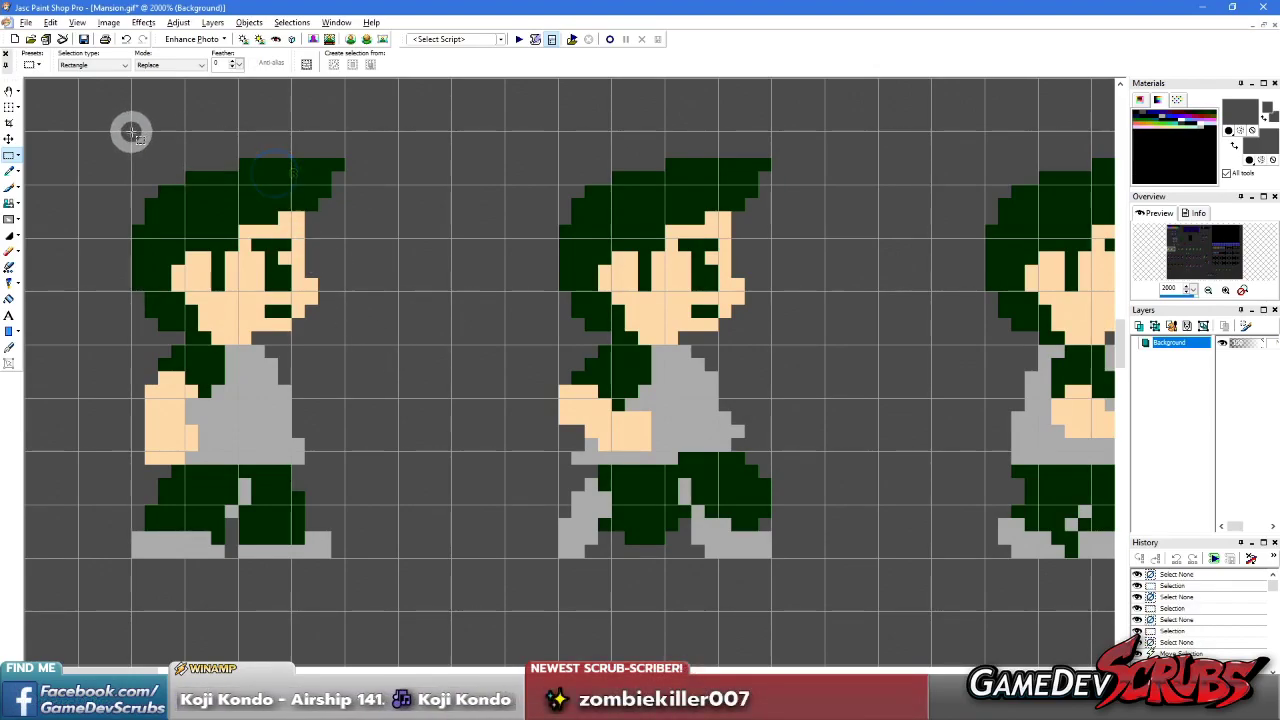
# - Check the nearly empty grid cells in front of the dark-green-haired sprite's torso and waist by outlining them individually
pyautogui.rightClick(342, 387)
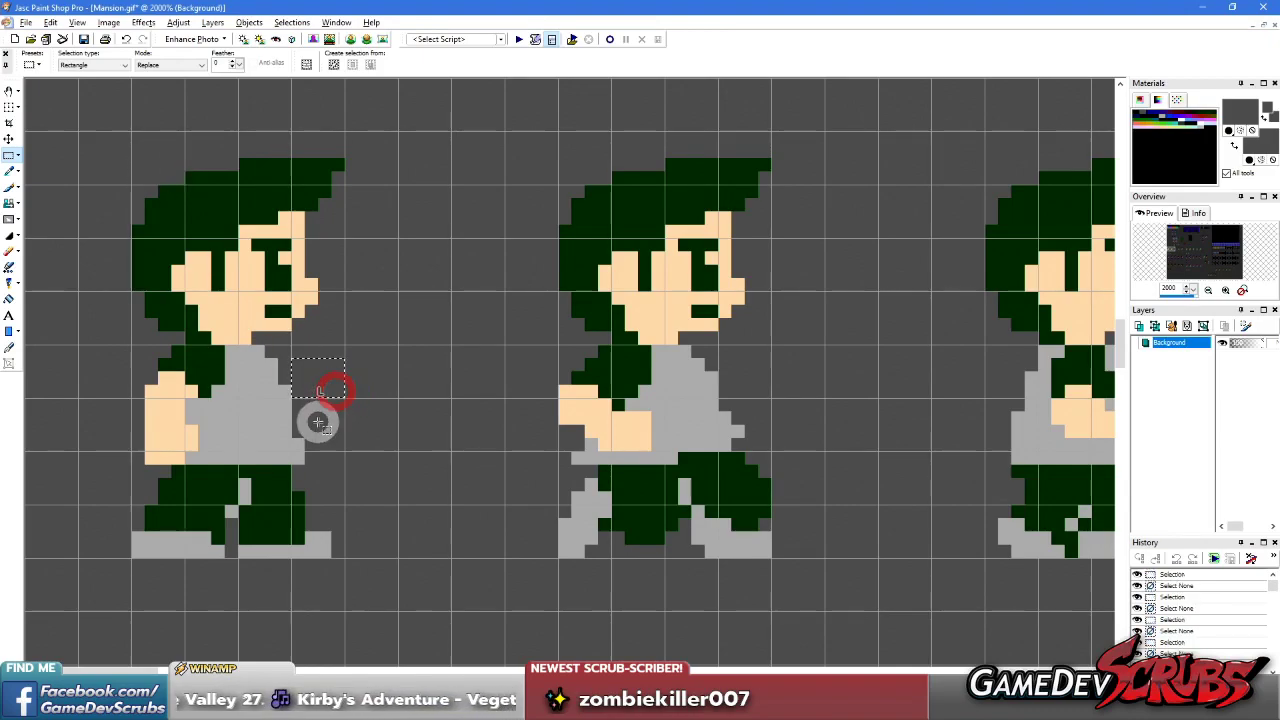
pyautogui.click(337, 446)
pyautogui.rightClick(297, 390)
pyautogui.click(312, 415)
pyautogui.click(341, 441)
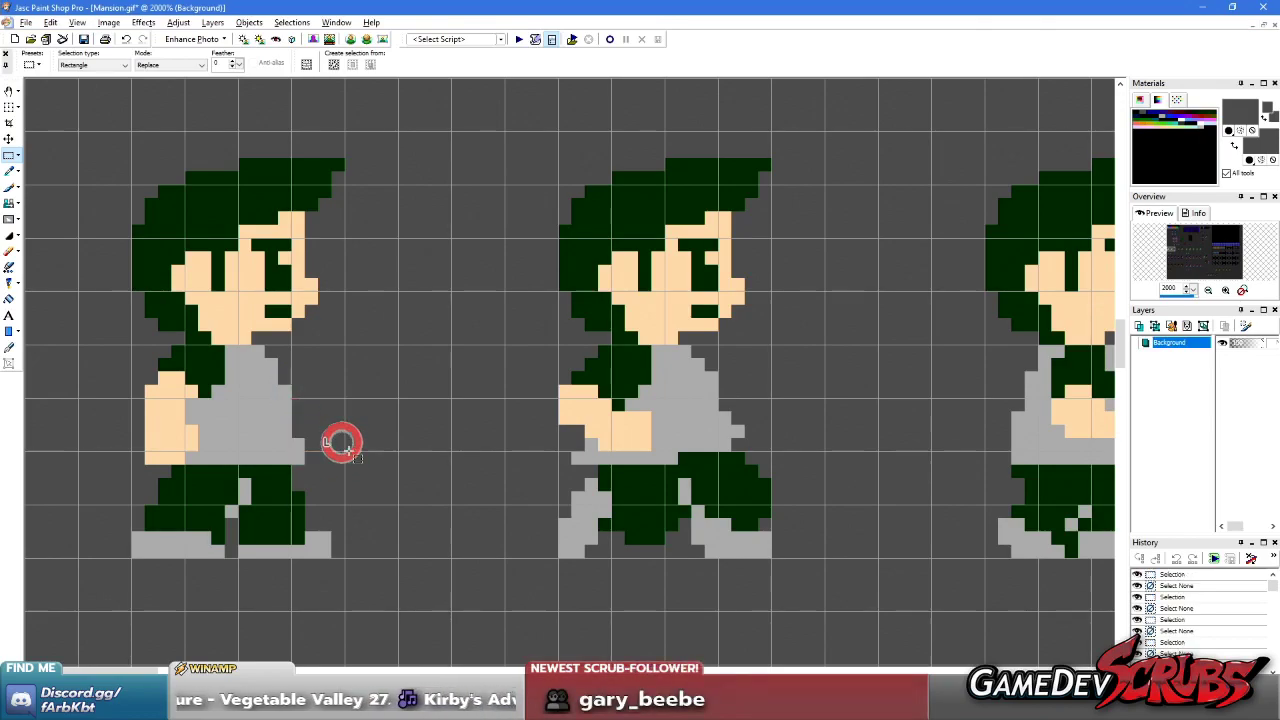
pyautogui.scroll(1, 427, 421)
pyautogui.click(434, 363)
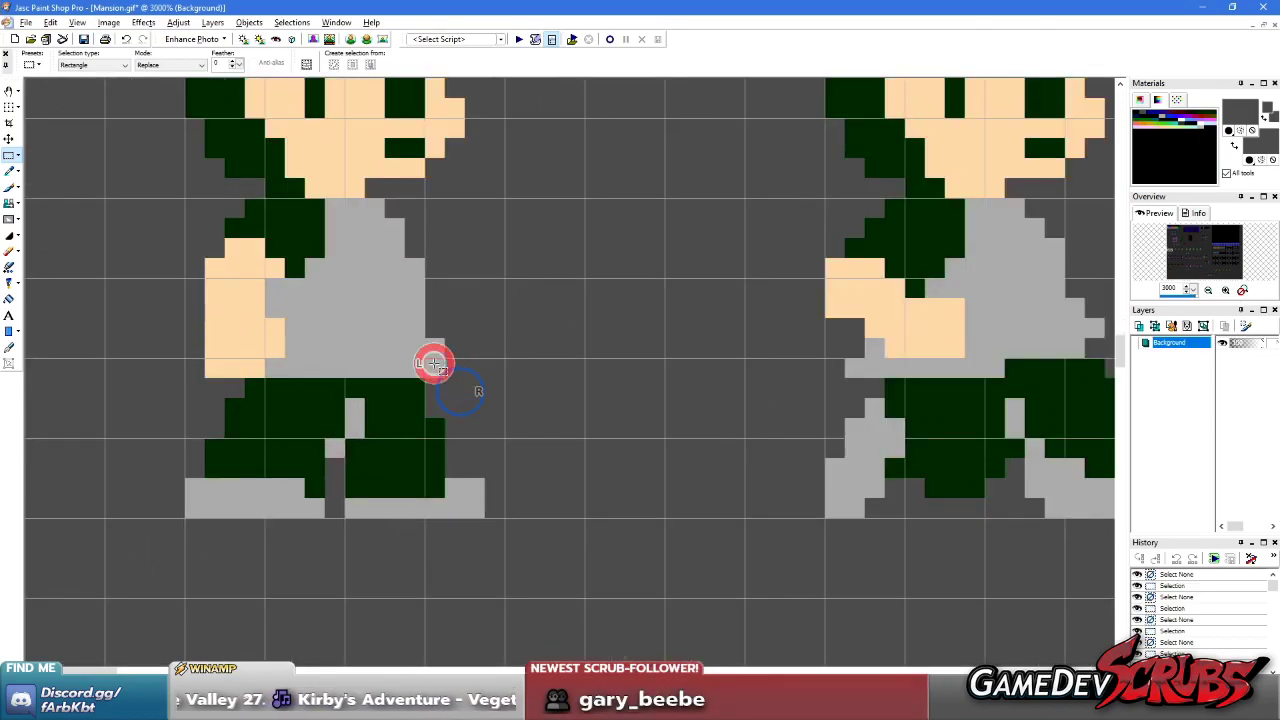
# - Select the whole first large dark-green-haired standing sprite along the grid cells
pyautogui.scroll(-2, 497, 500)
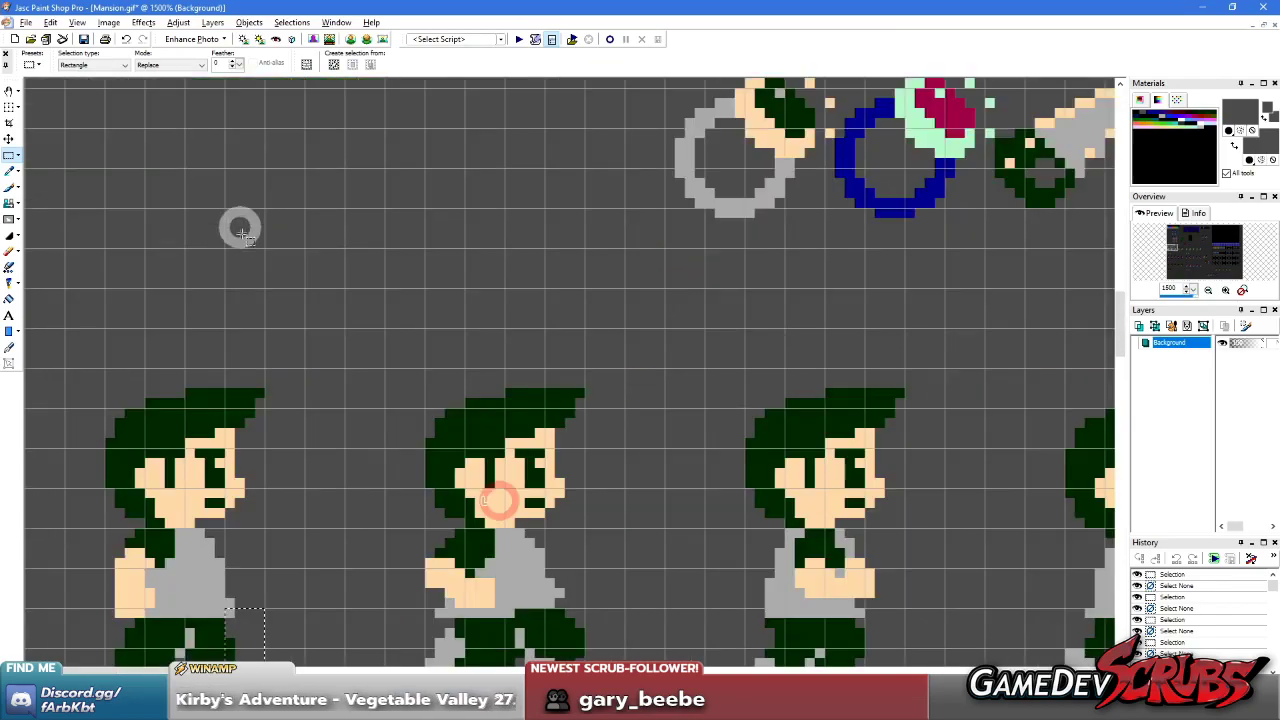
pyautogui.scroll(-1, 259, 485)
pyautogui.scroll(1, 180, 345)
pyautogui.moveTo(103, 157); pyautogui.dragTo(265, 477)
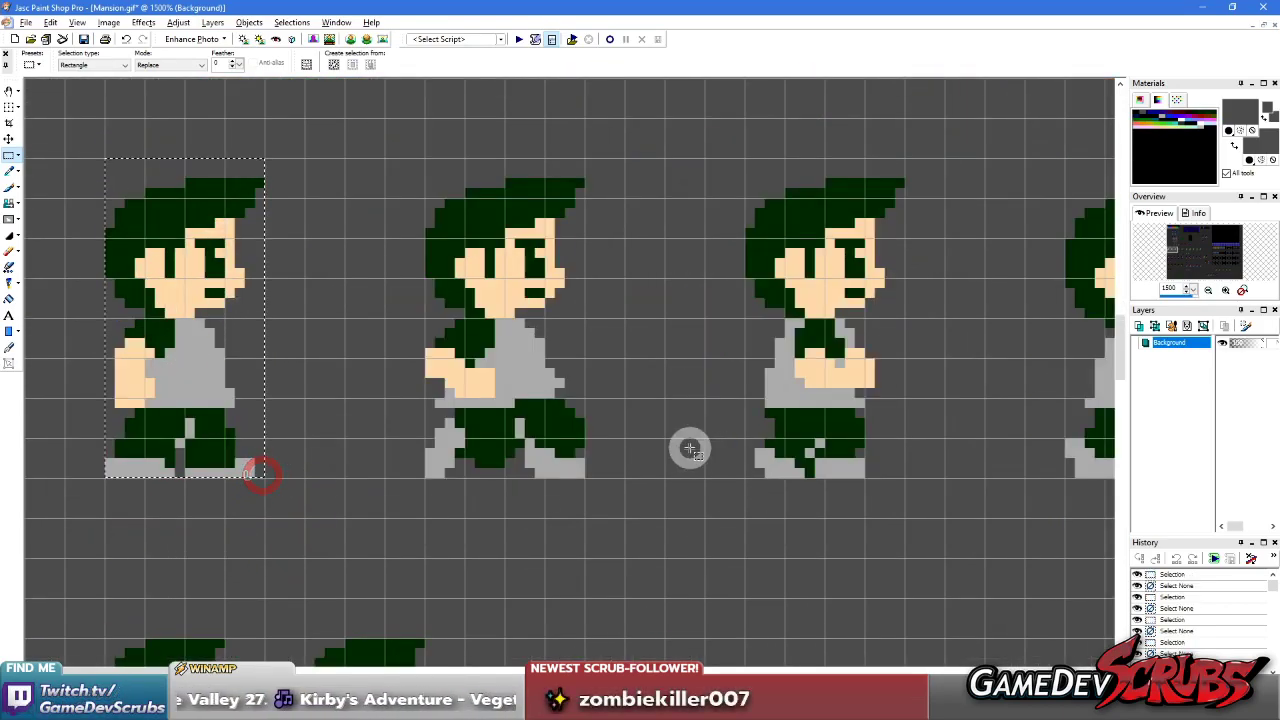
pyautogui.scroll(-2, 617, 422)
pyautogui.scroll(3, 506, 376)
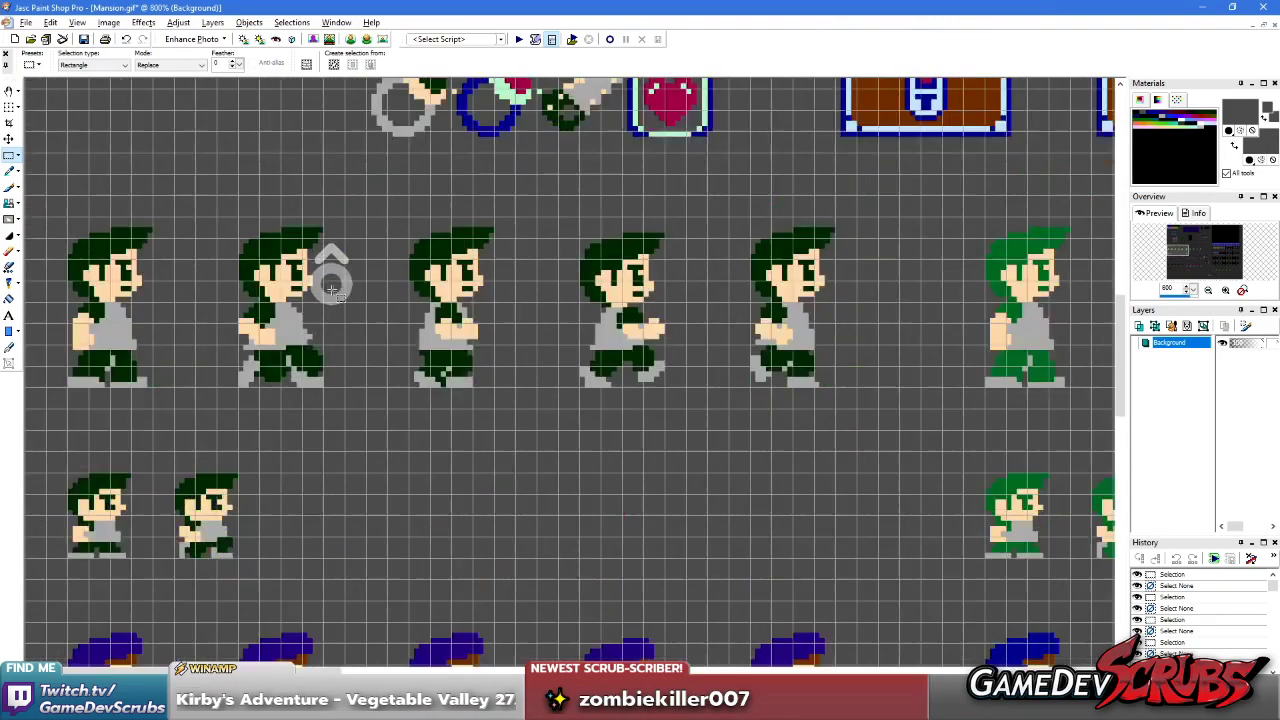
# - Set the current image's horizontal and vertical grid spacing to 16 pixels
pyautogui.click(77, 22)
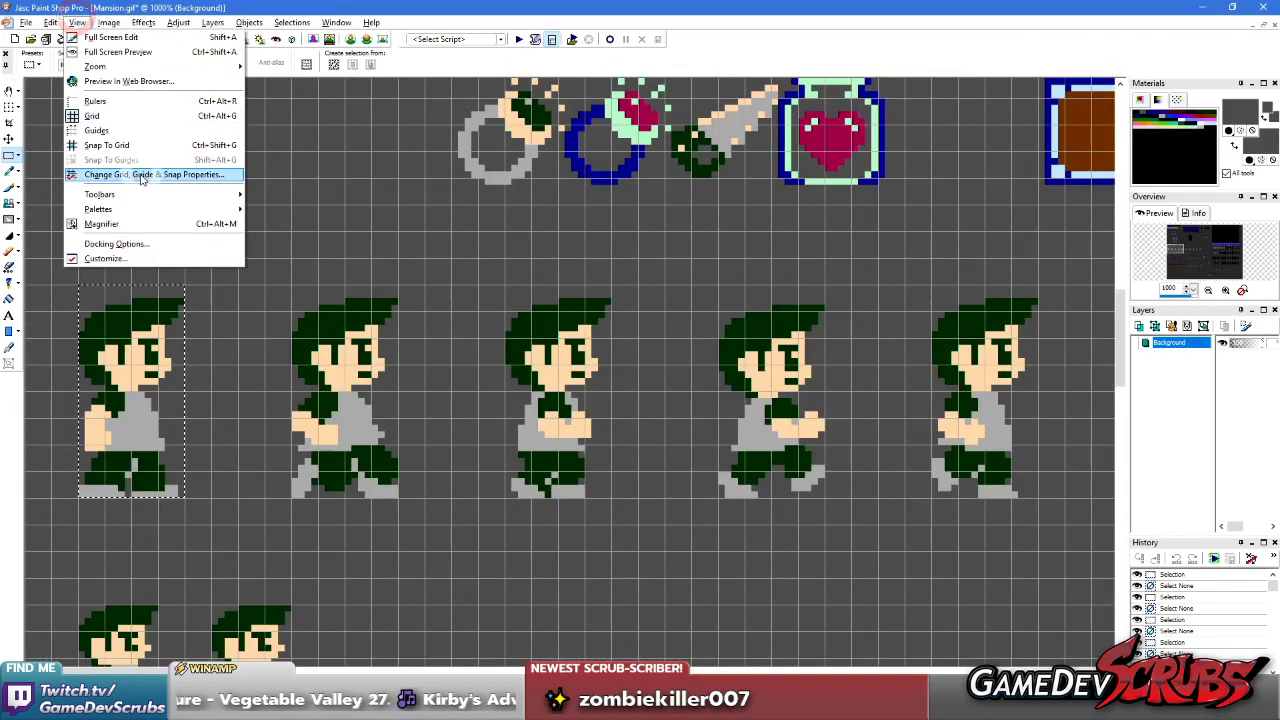
pyautogui.click(139, 175)
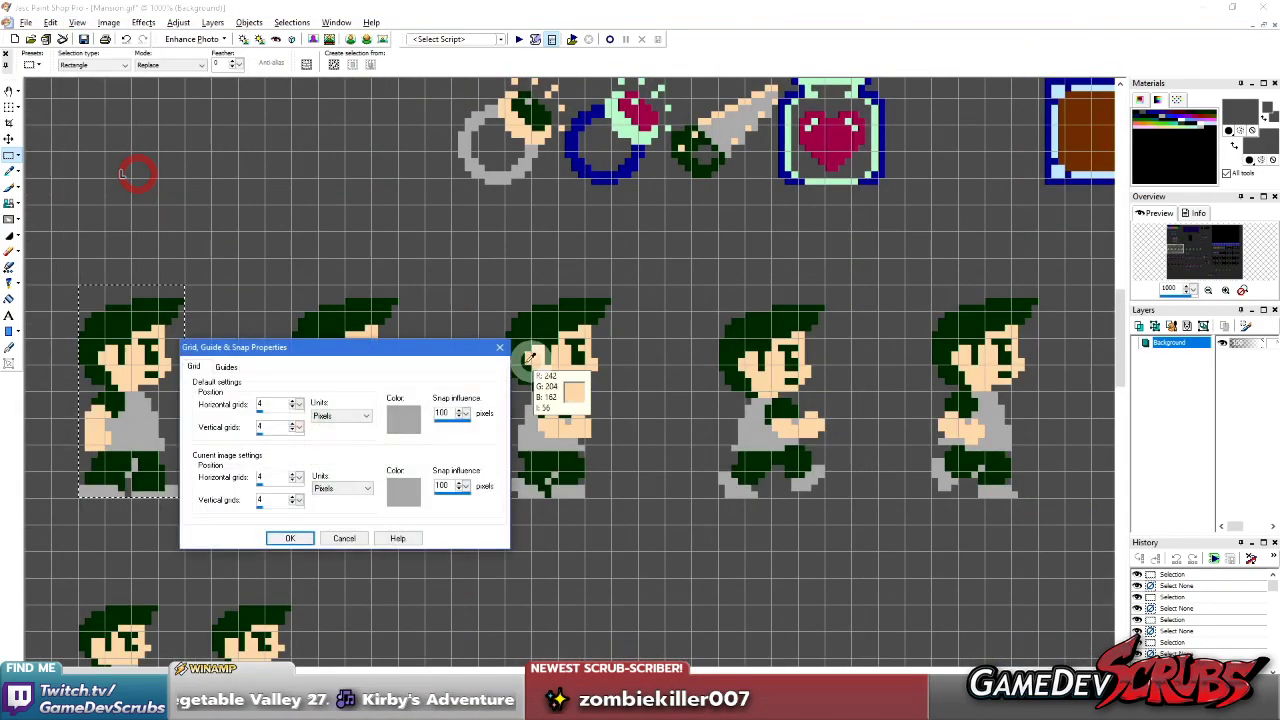
pyautogui.write('16')
pyautogui.click(258, 498)
pyautogui.write('16')
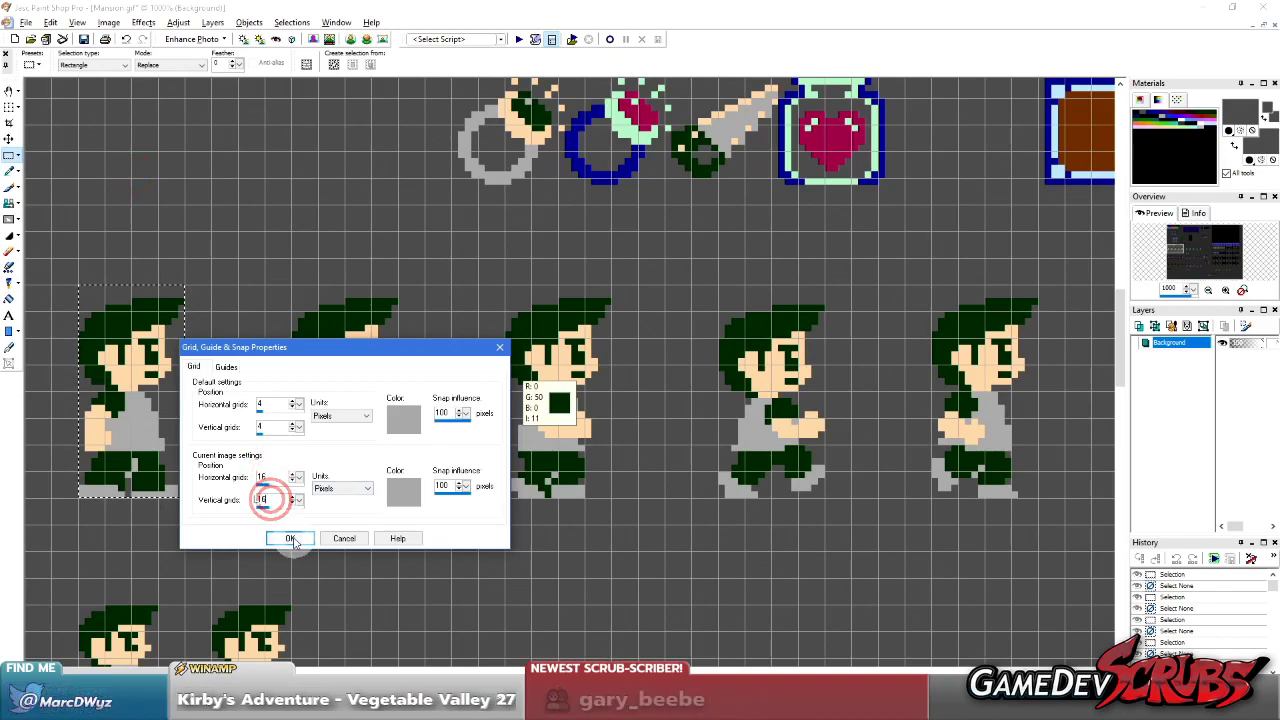
pyautogui.click(290, 538)
# - Move the selected standing sprite about 8 pixels right and 4 up onto the grid, deselect it and outline it there
pyautogui.moveTo(145, 415); pyautogui.dragTo(195, 390)
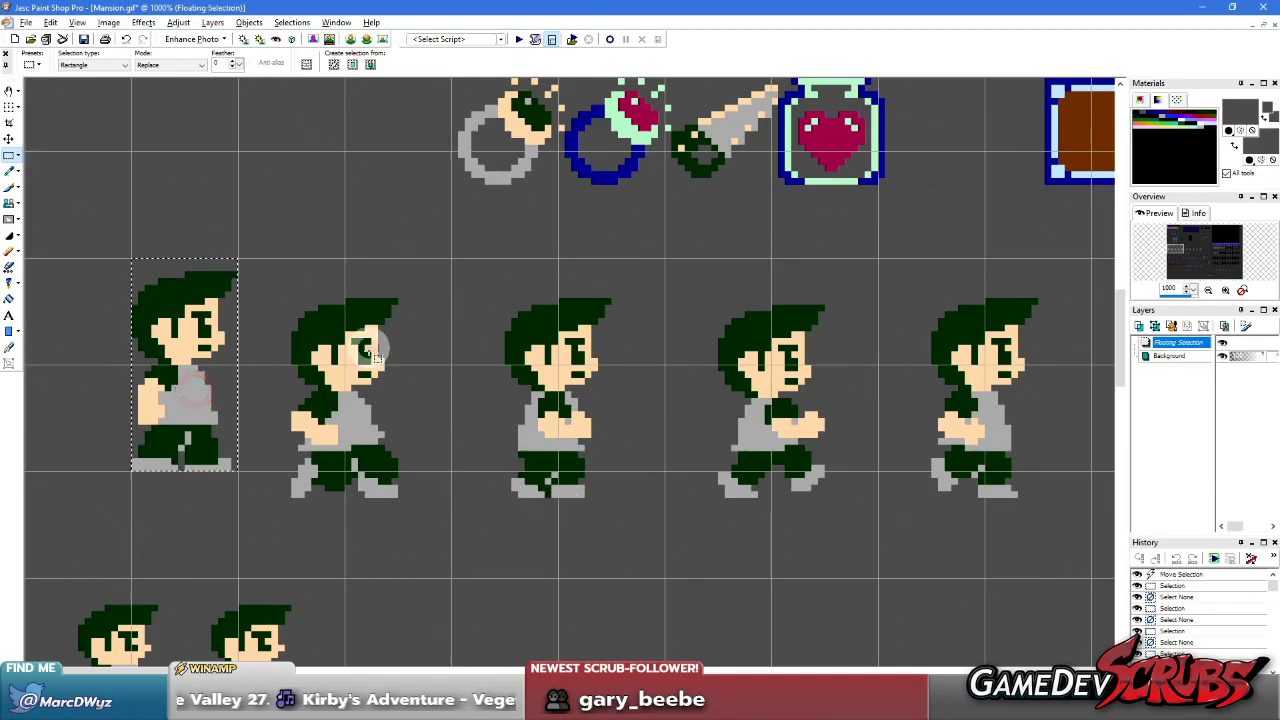
pyautogui.hotkey('ctrl', 'd')
pyautogui.scroll(2, 372, 352)
pyautogui.scroll(-1, 443, 371)
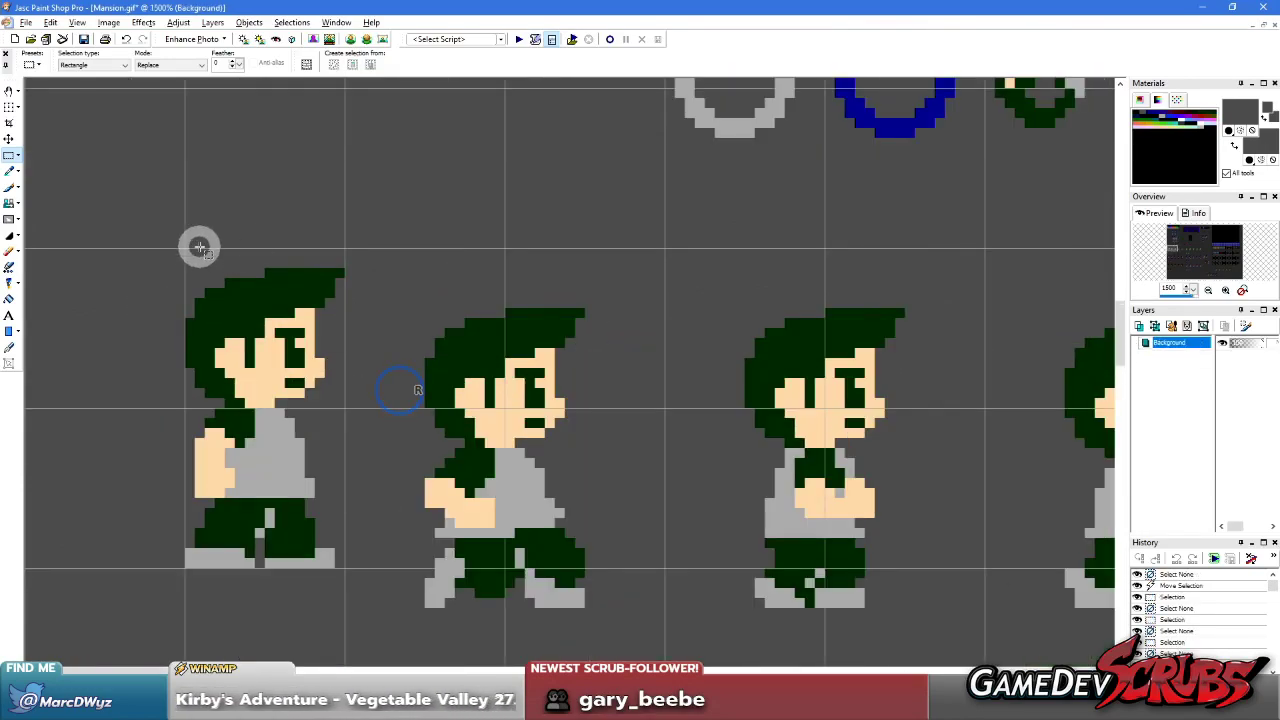
pyautogui.moveTo(258, 398); pyautogui.dragTo(334, 543)
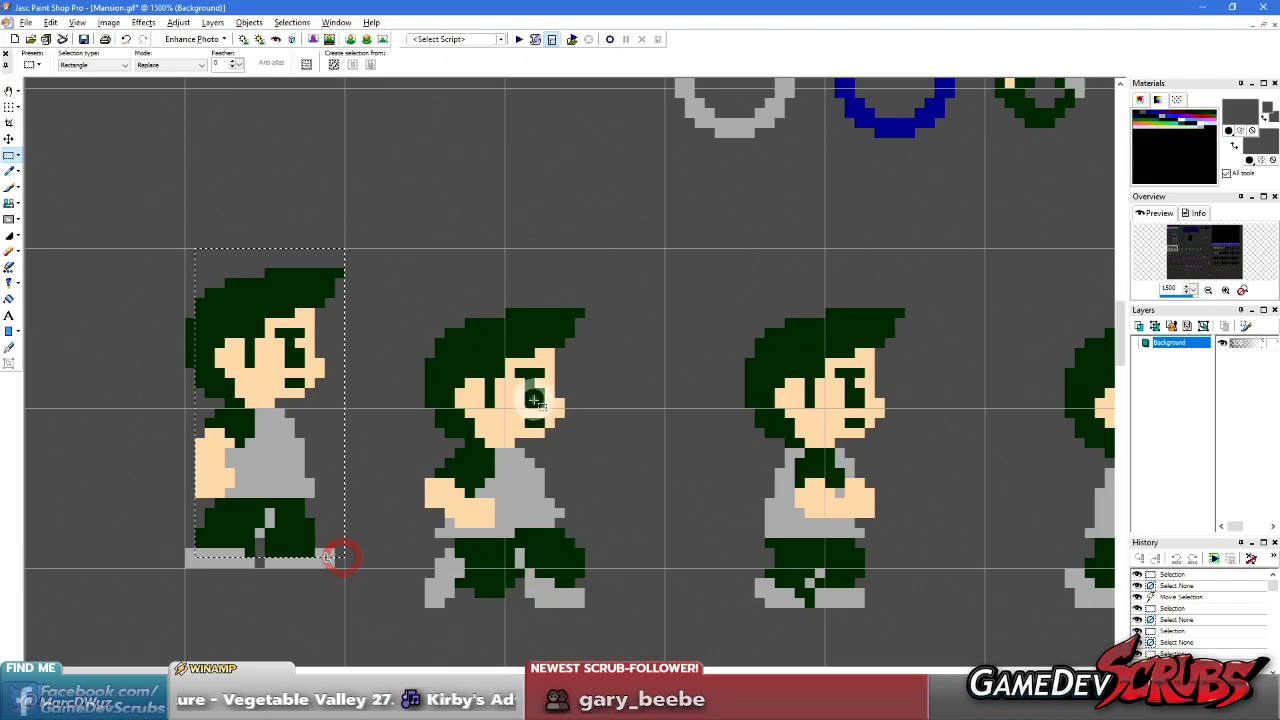
# - Undo the standing sprite's move and the outlining made after it
pyautogui.keyDown('ctrl'); pyautogui.click(533, 398); pyautogui.keyUp('ctrl')
pyautogui.hotkey('ctrl', 'z')
pyautogui.hotkey('ctrl', 'z')
pyautogui.hotkey('ctrl', 'z')
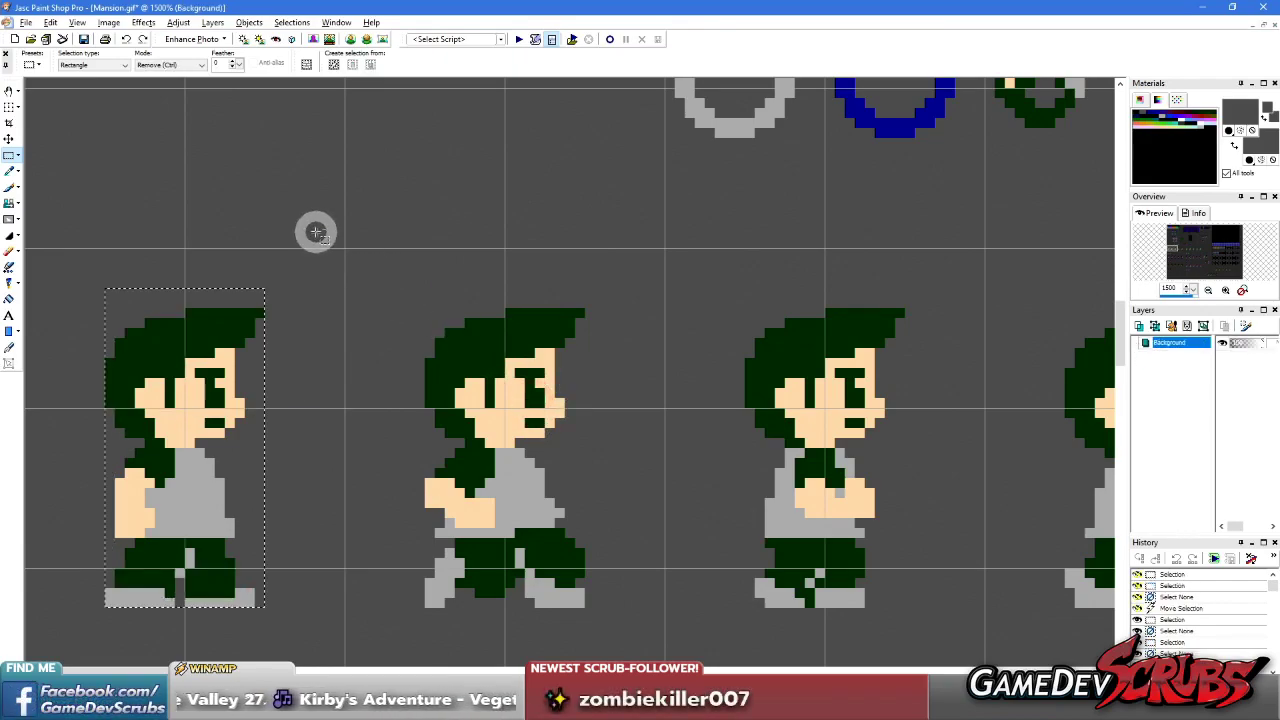
# - Set the current image's horizontal and vertical grid spacing to 4 pixels
pyautogui.click(77, 22)
pyautogui.click(128, 171)
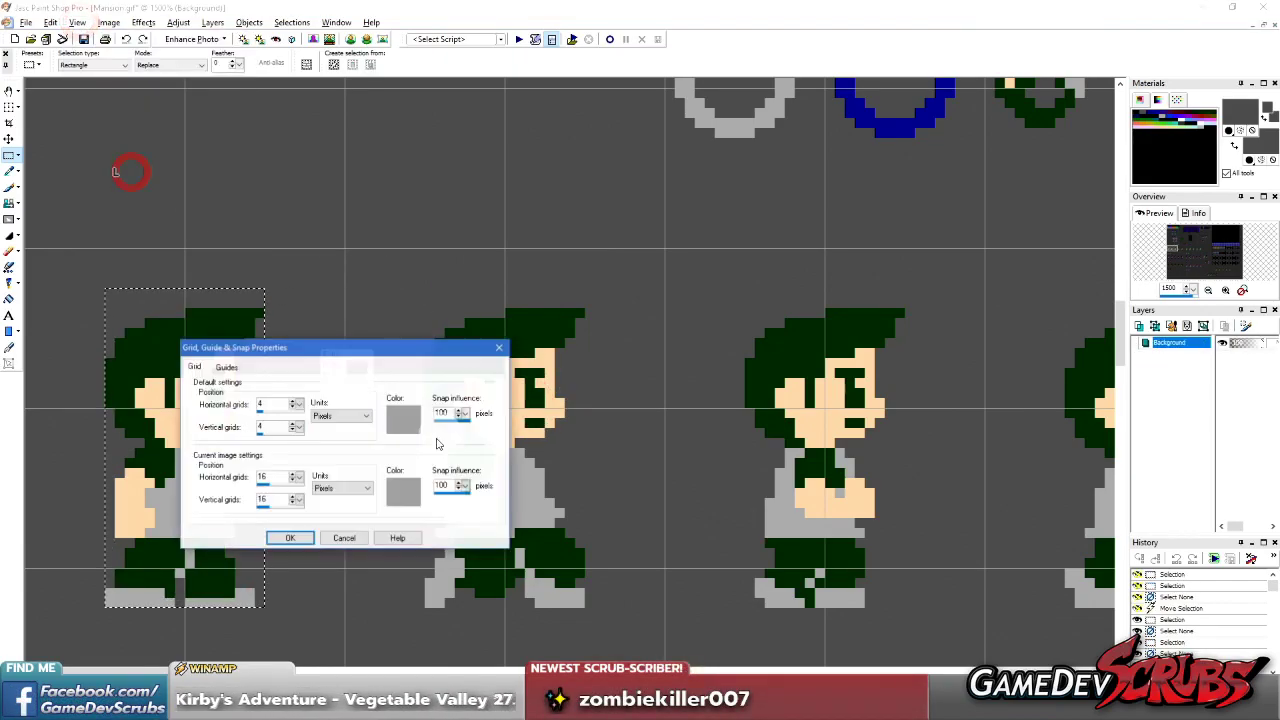
pyautogui.click(290, 537)
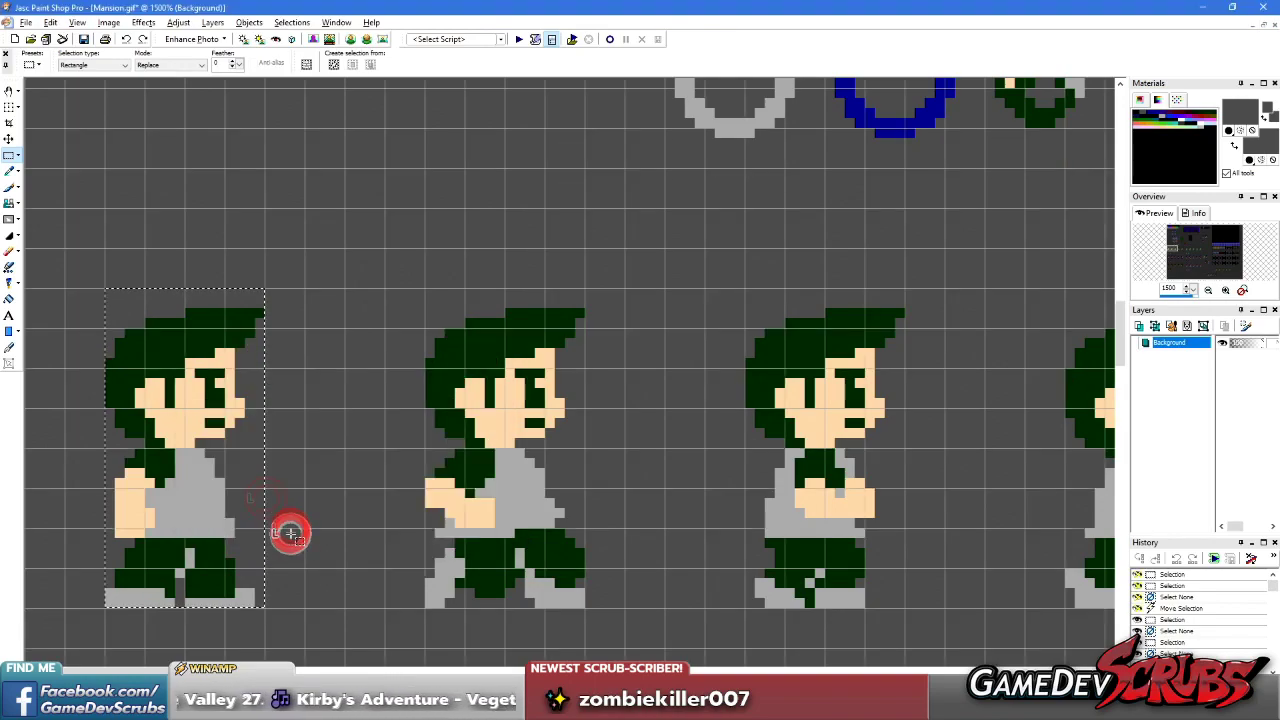
# - Check the first two large dark-green-haired sprites against the grid, outlining the standing one tightly and the walking one with spare space around it
pyautogui.scroll(1, 380, 400)
pyautogui.moveTo(131, 91); pyautogui.dragTo(337, 514)
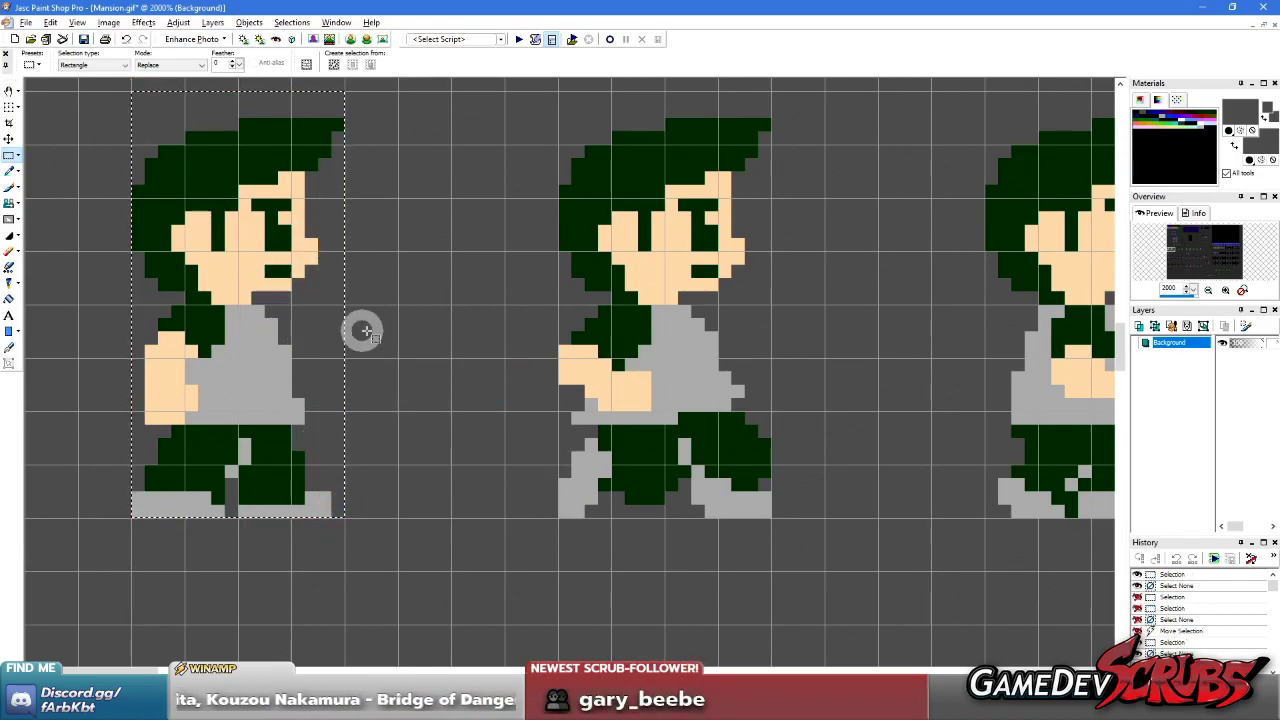
pyautogui.scroll(-5, 364, 331)
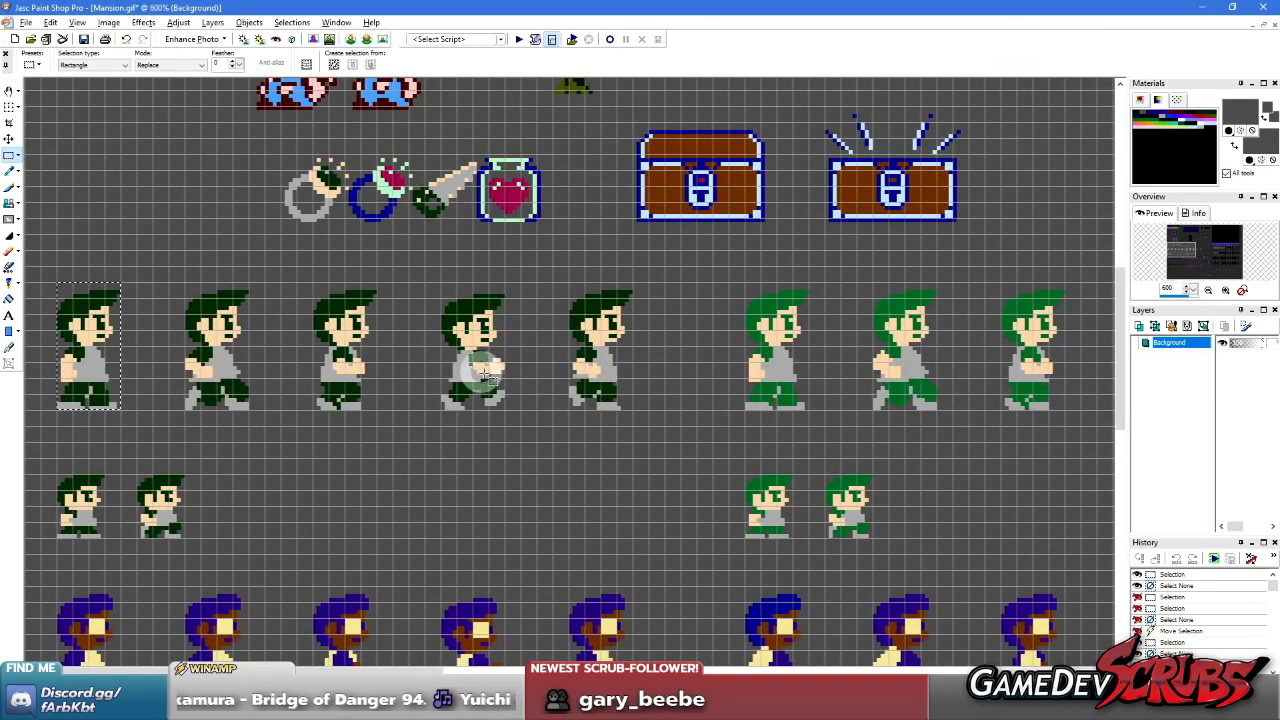
pyautogui.scroll(1, 476, 360)
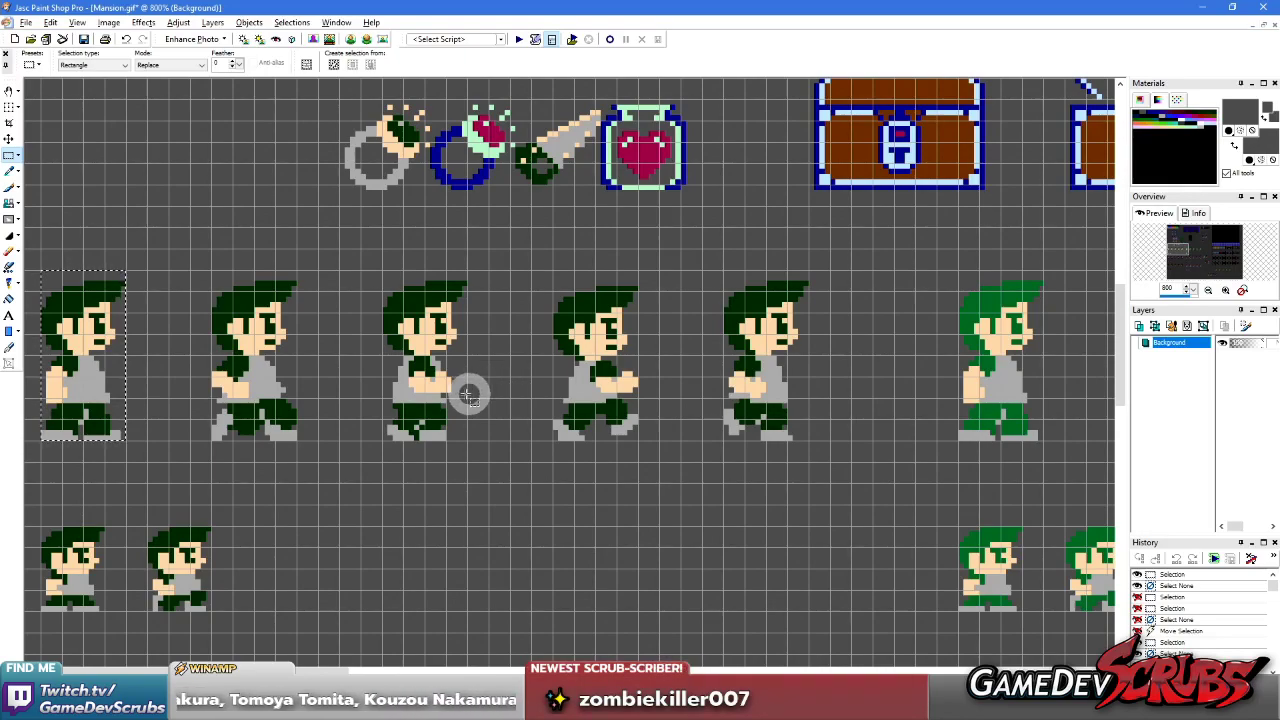
pyautogui.scroll(1, 471, 397)
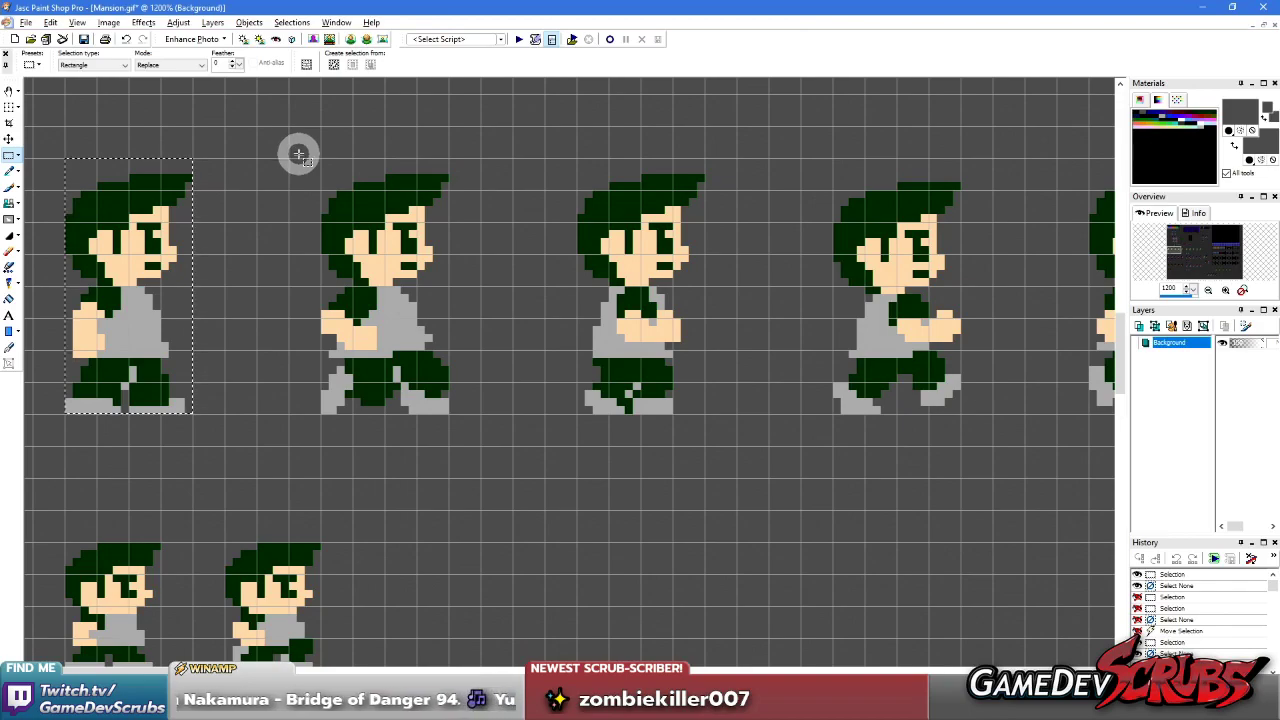
pyautogui.moveTo(321, 186); pyautogui.dragTo(496, 426)
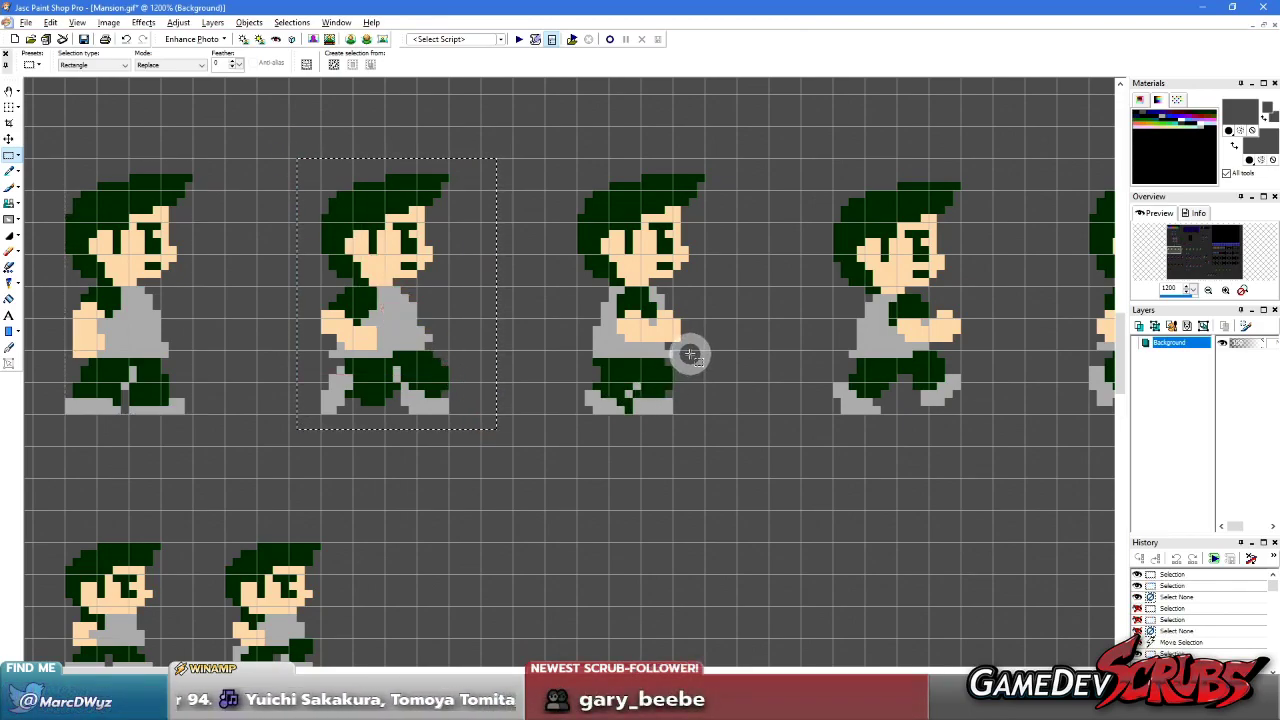
# - Outline the first large light-green-haired standing sprite with spare space around it to check its fit
pyautogui.scroll(-4, 690, 355)
pyautogui.scroll(4, 623, 380)
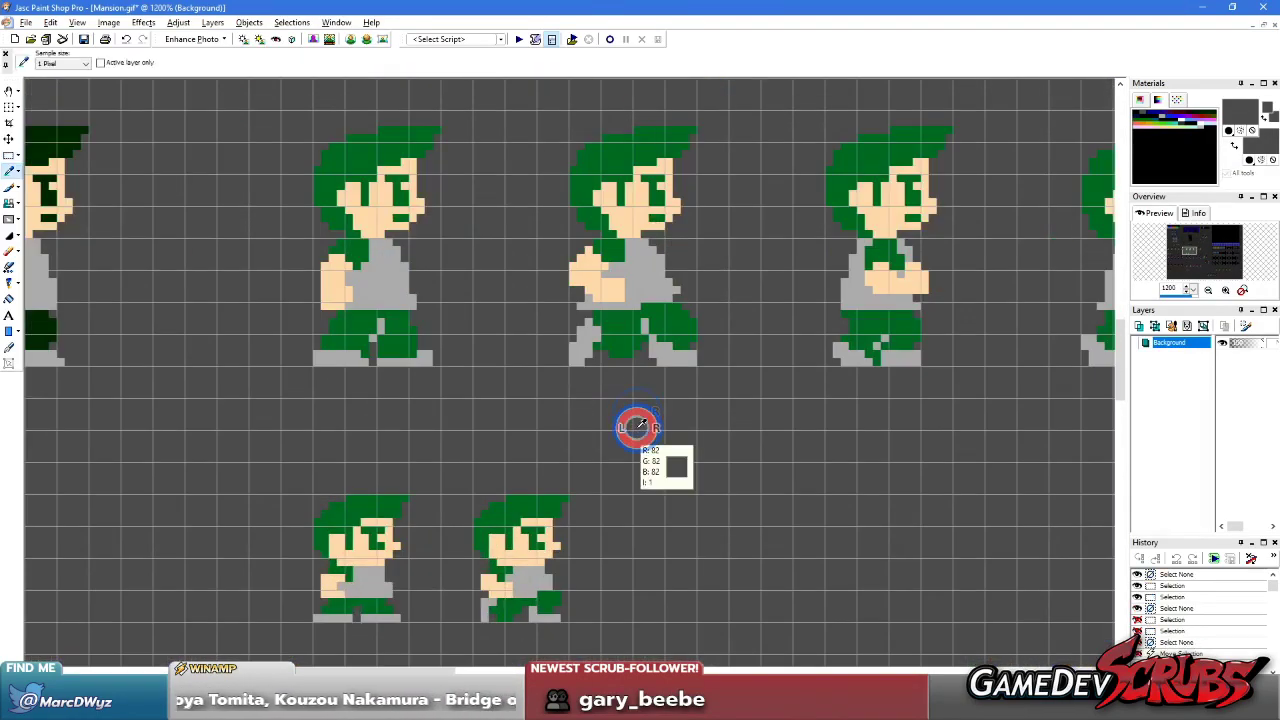
pyautogui.scroll(-1, 533, 375)
pyautogui.moveTo(487, 334); pyautogui.dragTo(513, 375)
pyautogui.scroll(-2, 570, 380)
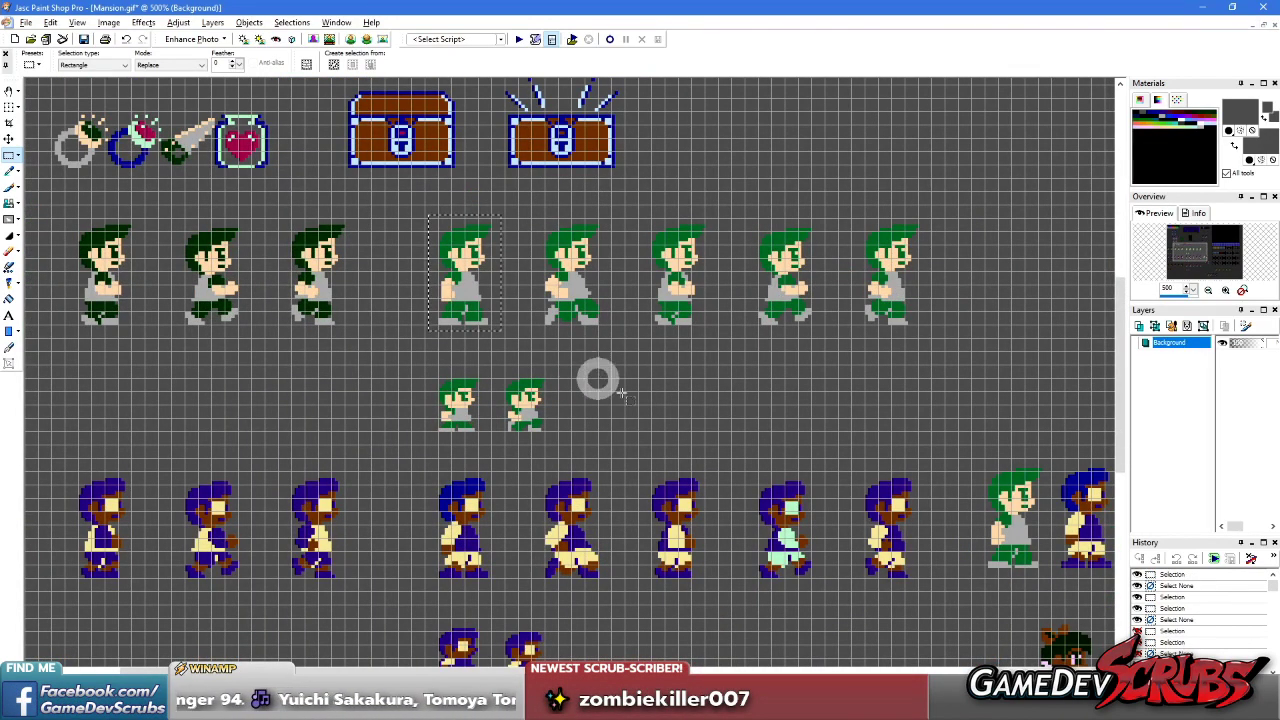
# - Find the row of large sprites with full dark green outlines and hide the grid
pyautogui.scroll(2, 760, 417)
pyautogui.scroll(-2, 663, 414)
pyautogui.scroll(2, 601, 323)
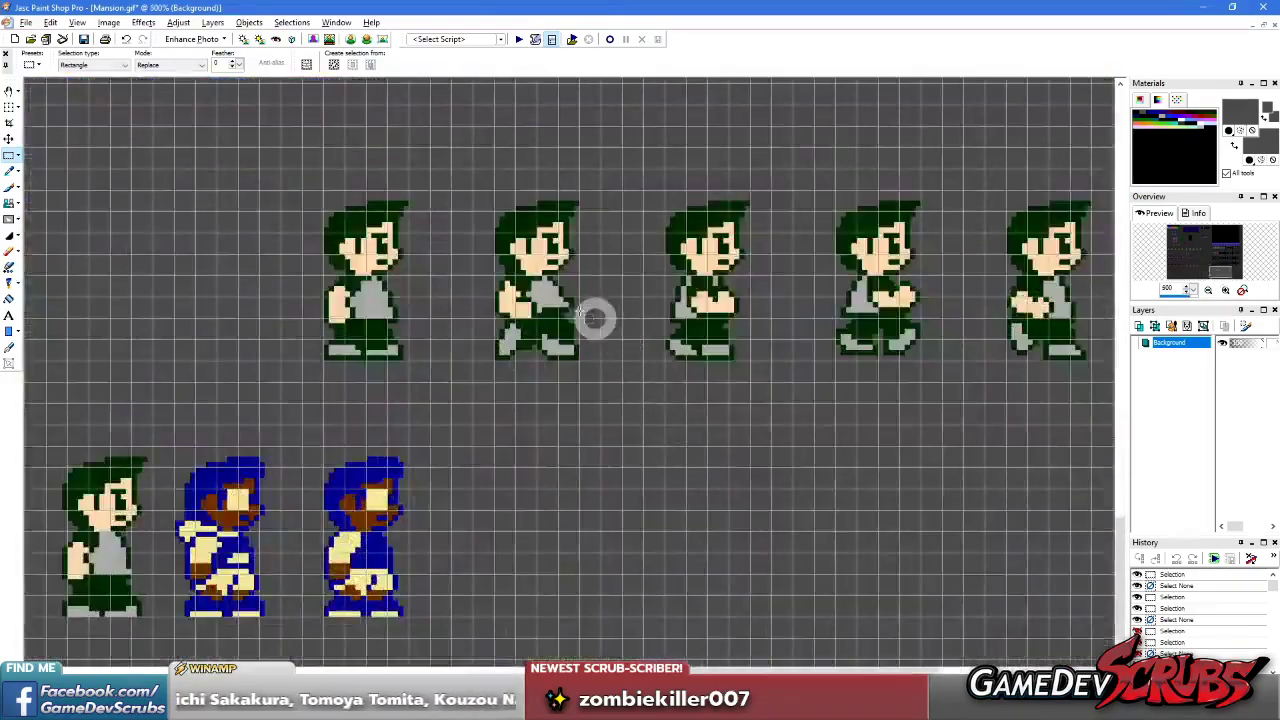
pyautogui.scroll(2, 600, 323)
pyautogui.click(72, 22)
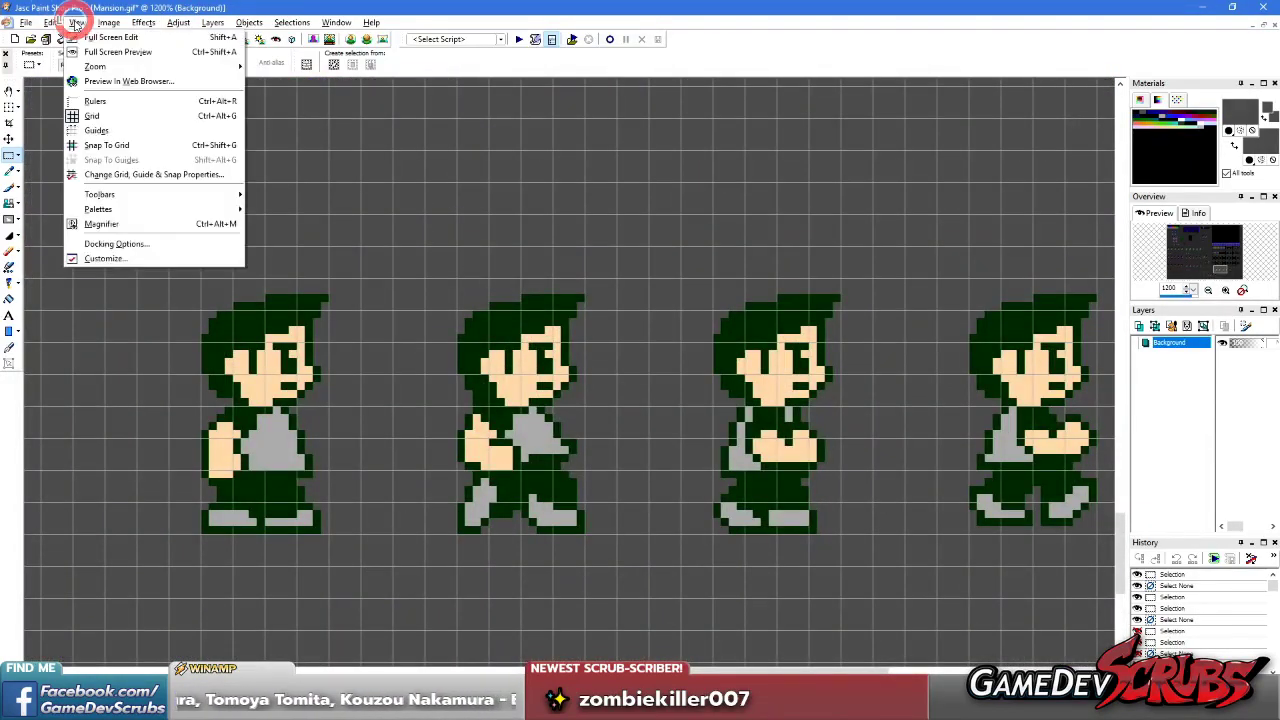
pyautogui.click(113, 114)
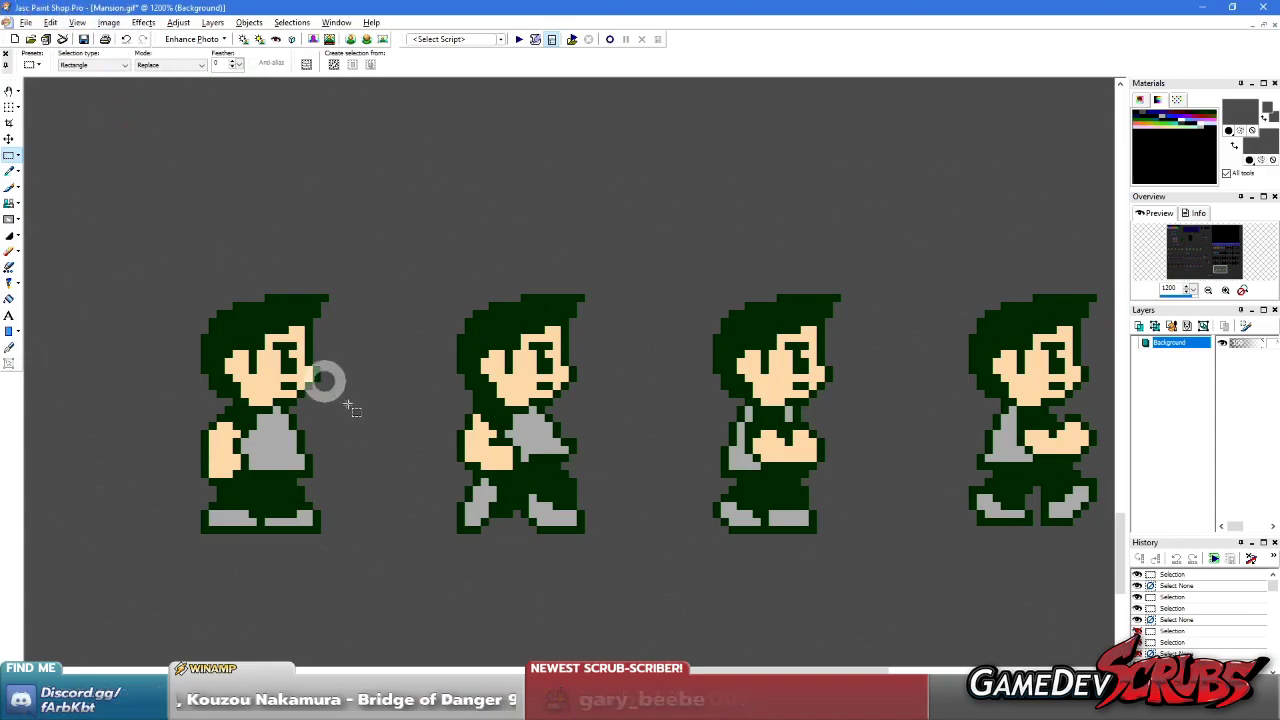
# - Copy the first fully outlined standing sprite, paste it as a transparent selection to the left of the original, and deselect it
pyautogui.scroll(1, 390, 400)
pyautogui.moveTo(331, 180); pyautogui.dragTo(563, 546)
pyautogui.scroll(-1, 546, 549)
pyautogui.hotkey('ctrl', 'c')
pyautogui.hotkey('ctrl', 'shift', 'e')
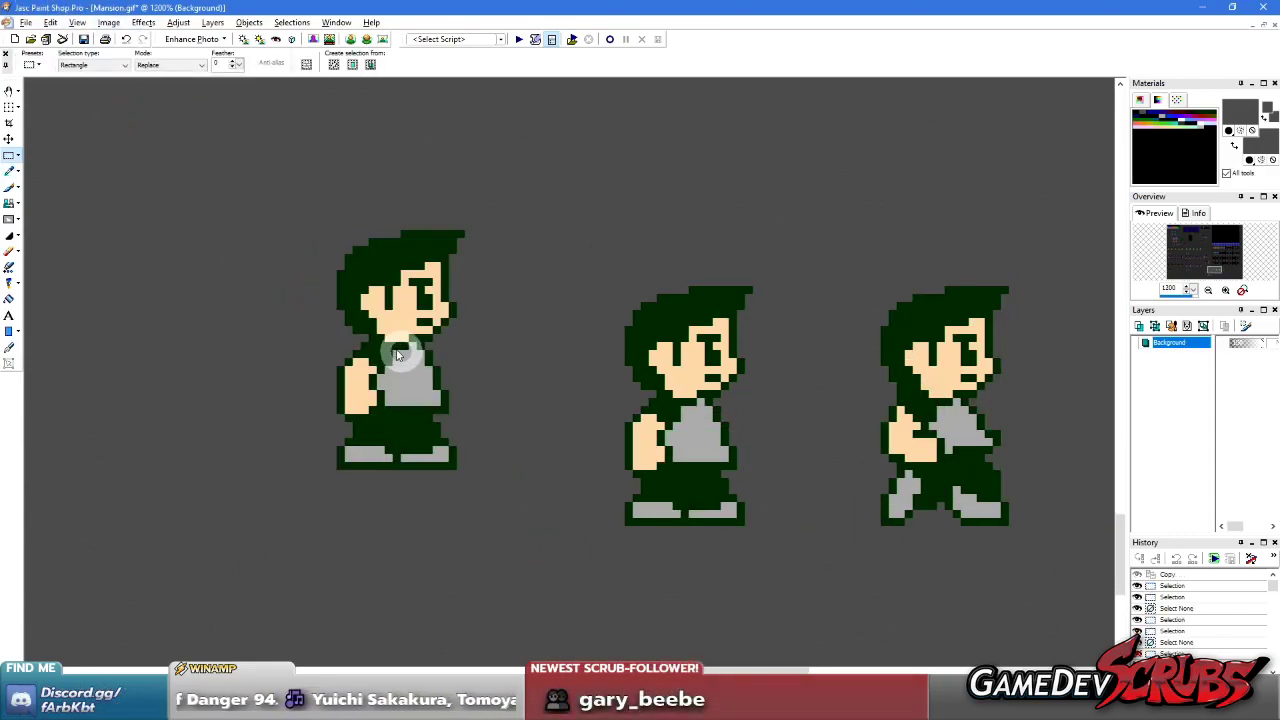
pyautogui.click(400, 422)
pyautogui.rightClick(537, 337)
# - Paint the outline along the back of the pasted sprite's head black with the Paint Brush
pyautogui.scroll(1, 517, 412)
pyautogui.scroll(2, 545, 370)
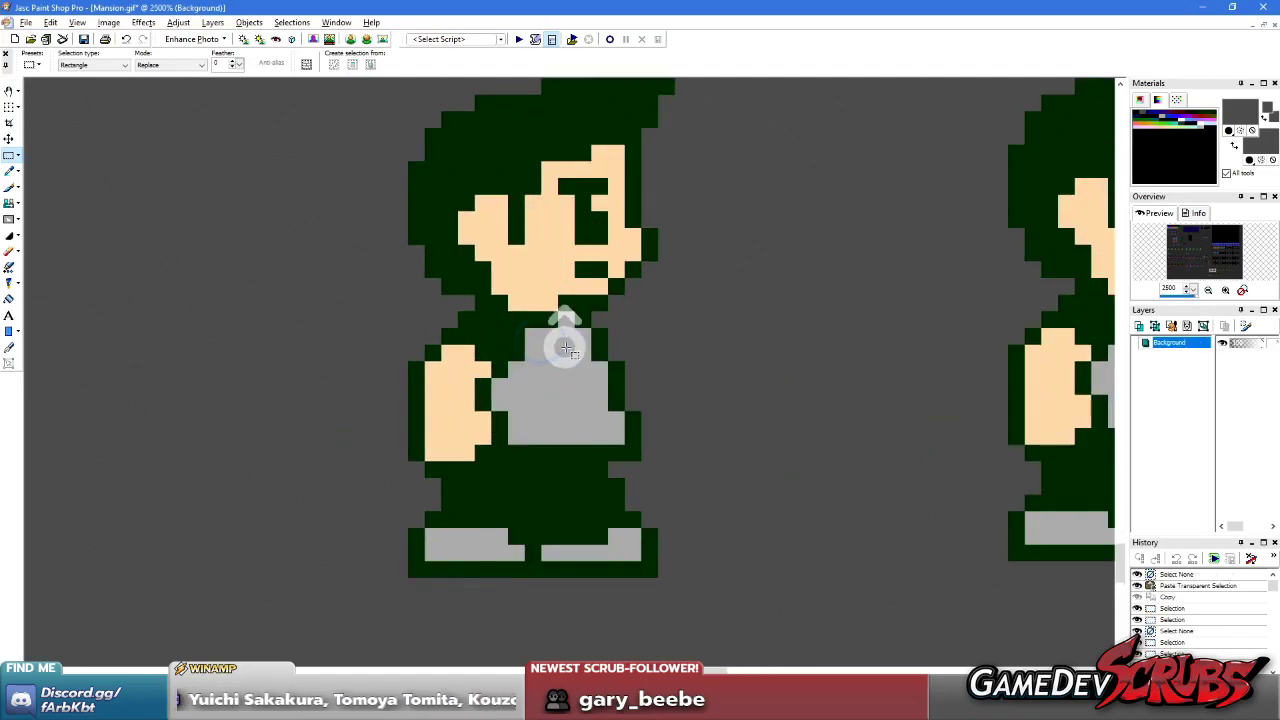
pyautogui.scroll(-1, 570, 332)
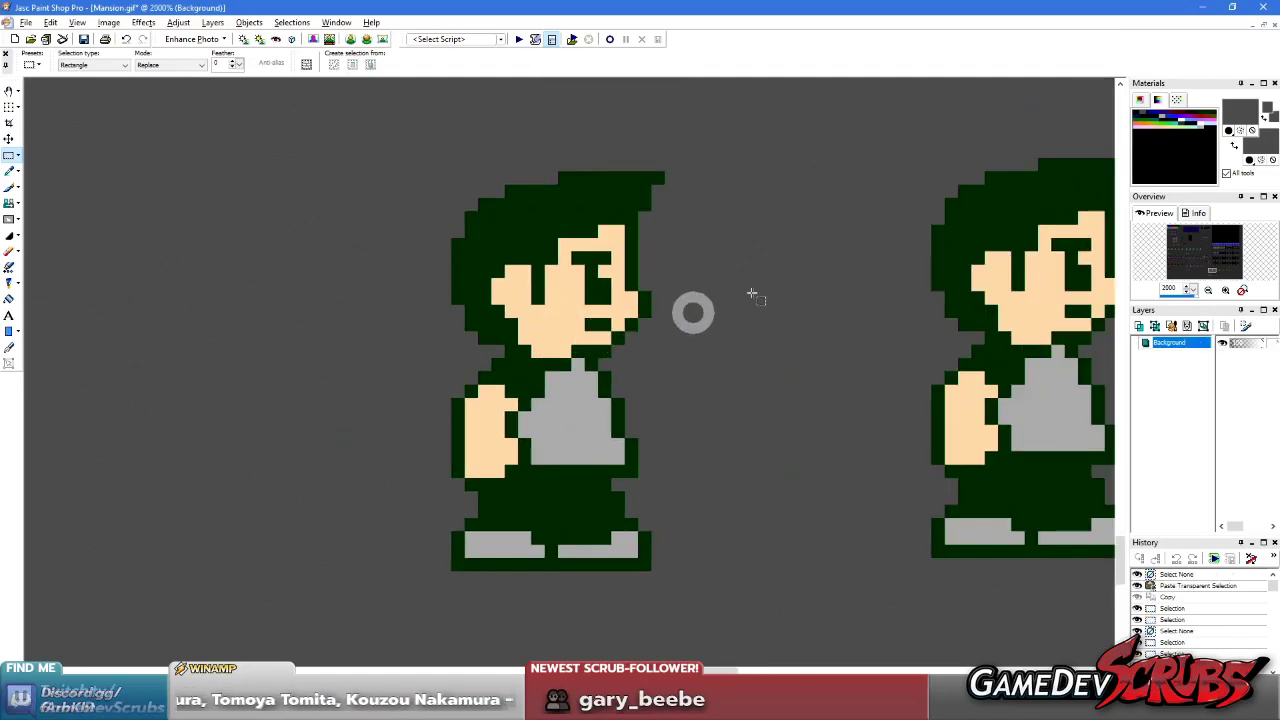
pyautogui.click(1208, 124)
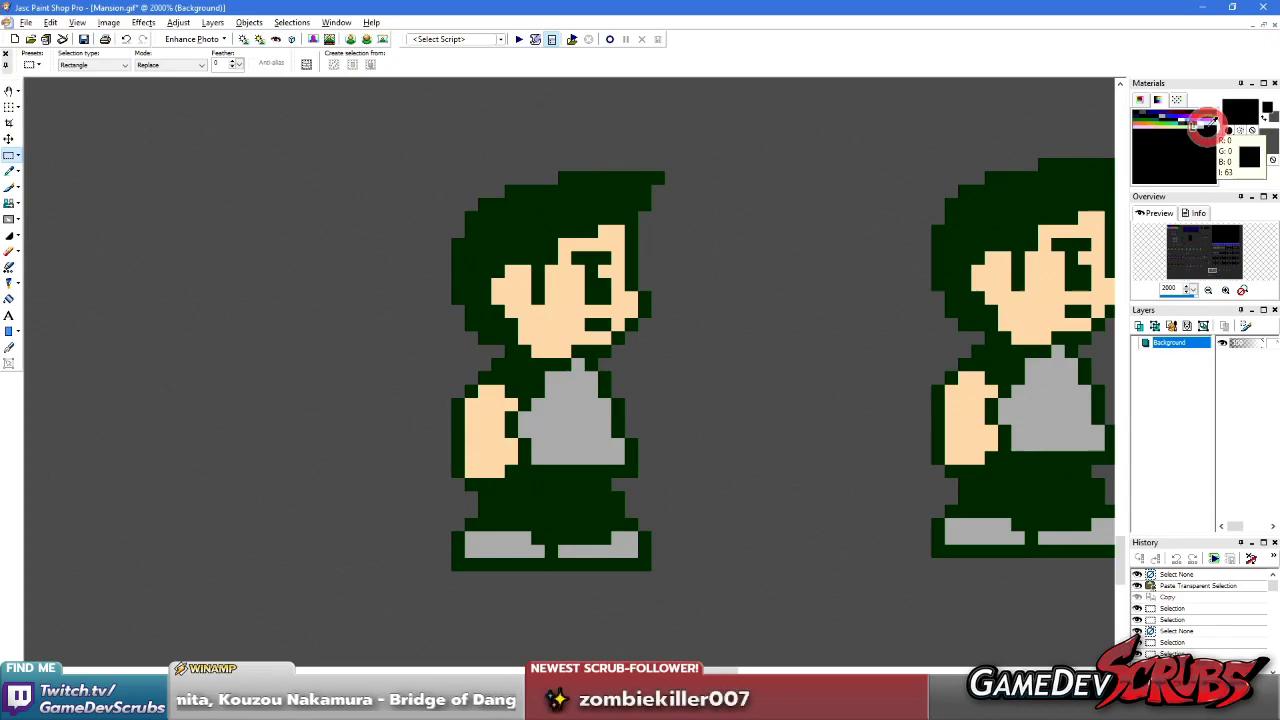
pyautogui.press('b')
pyautogui.scroll(1, 425, 400)
pyautogui.moveTo(683, 163); pyautogui.dragTo(683, 245)
pyautogui.scroll(-2, 709, 274)
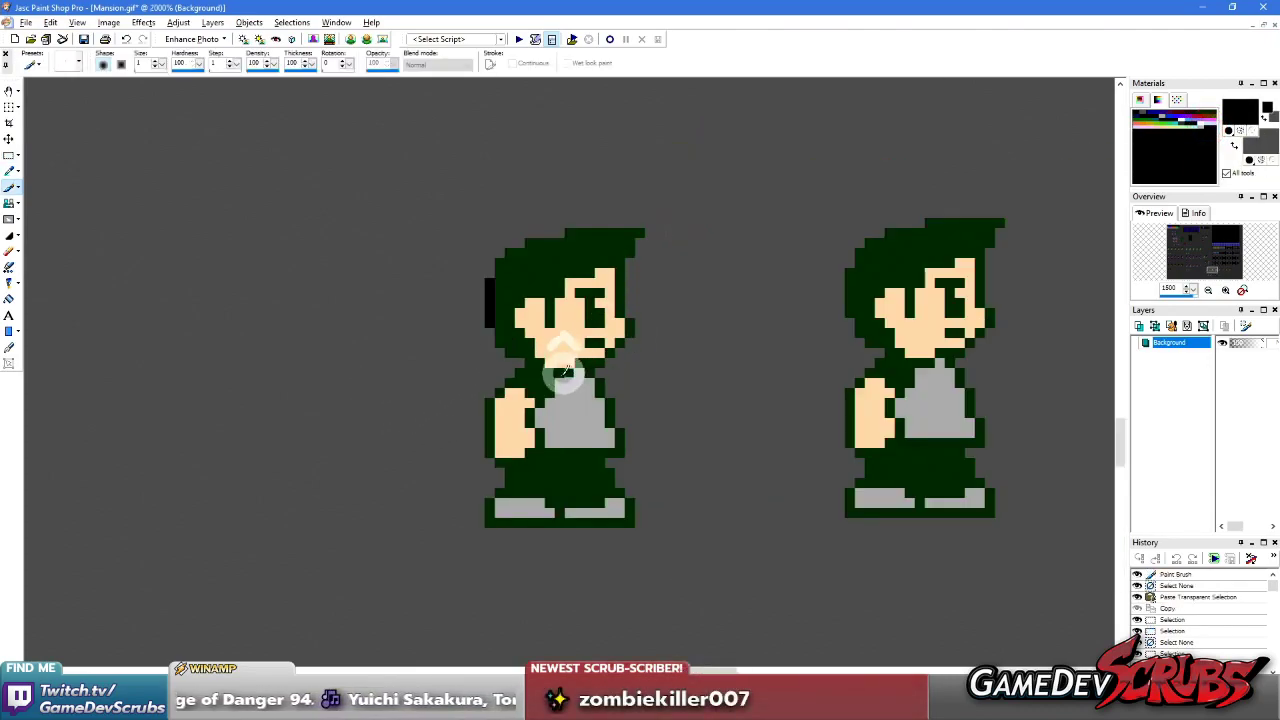
pyautogui.scroll(2, 565, 368)
pyautogui.moveTo(500, 318); pyautogui.dragTo(514, 334)
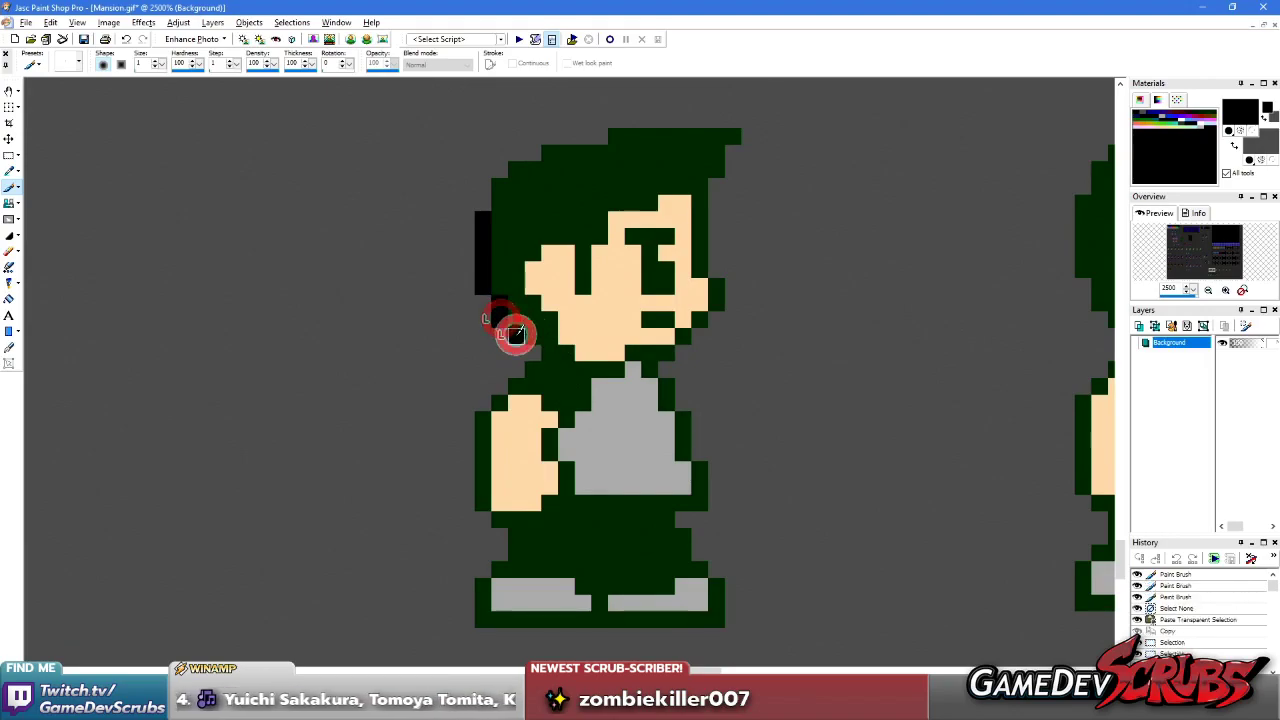
pyautogui.click(499, 304)
# - Paint square swatches of the sprite's black, dark green, light gray and skin colors above its head
pyautogui.scroll(-1, 574, 289)
pyautogui.scroll(1, 491, 243)
pyautogui.scroll(1, 668, 420)
pyautogui.scroll(1, 506, 323)
pyautogui.moveTo(506, 305)
pyautogui.mouseDown()
pyautogui.moveTo(487, 330)
pyautogui.moveTo(522, 322)
pyautogui.moveTo(483, 331)
pyautogui.moveTo(517, 344)
pyautogui.moveTo(686, 517)
pyautogui.moveTo(537, 343)
pyautogui.moveTo(541, 304)
pyautogui.mouseUp()
pyautogui.keyDown('ctrl'); pyautogui.click(686, 517); pyautogui.keyUp('ctrl')
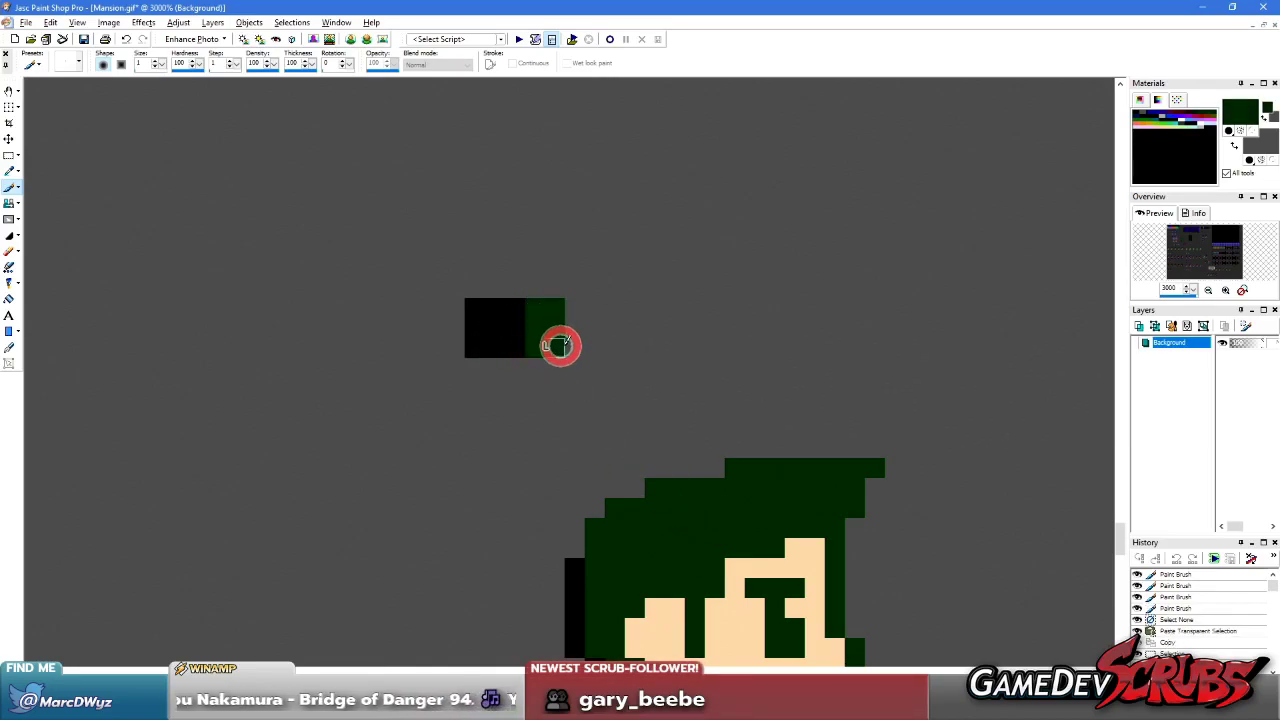
pyautogui.scroll(-1, 574, 508)
pyautogui.keyDown('ctrl'); pyautogui.click(688, 590); pyautogui.keyUp('ctrl')
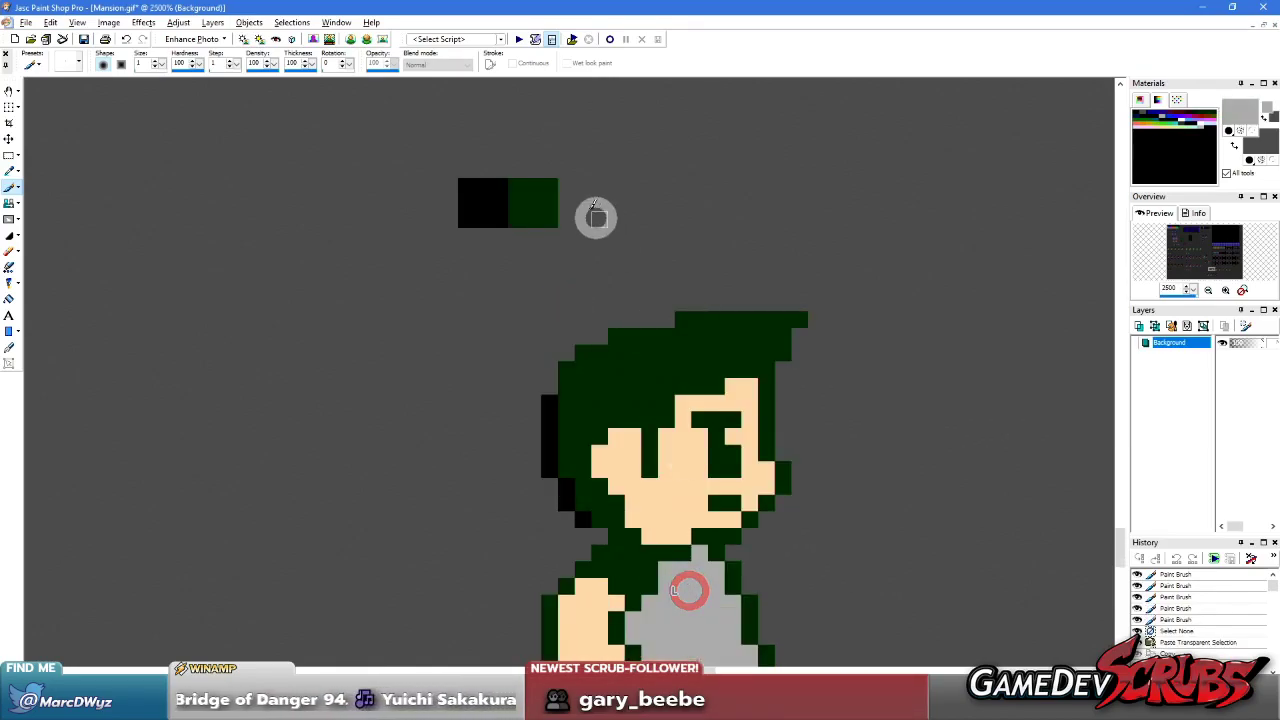
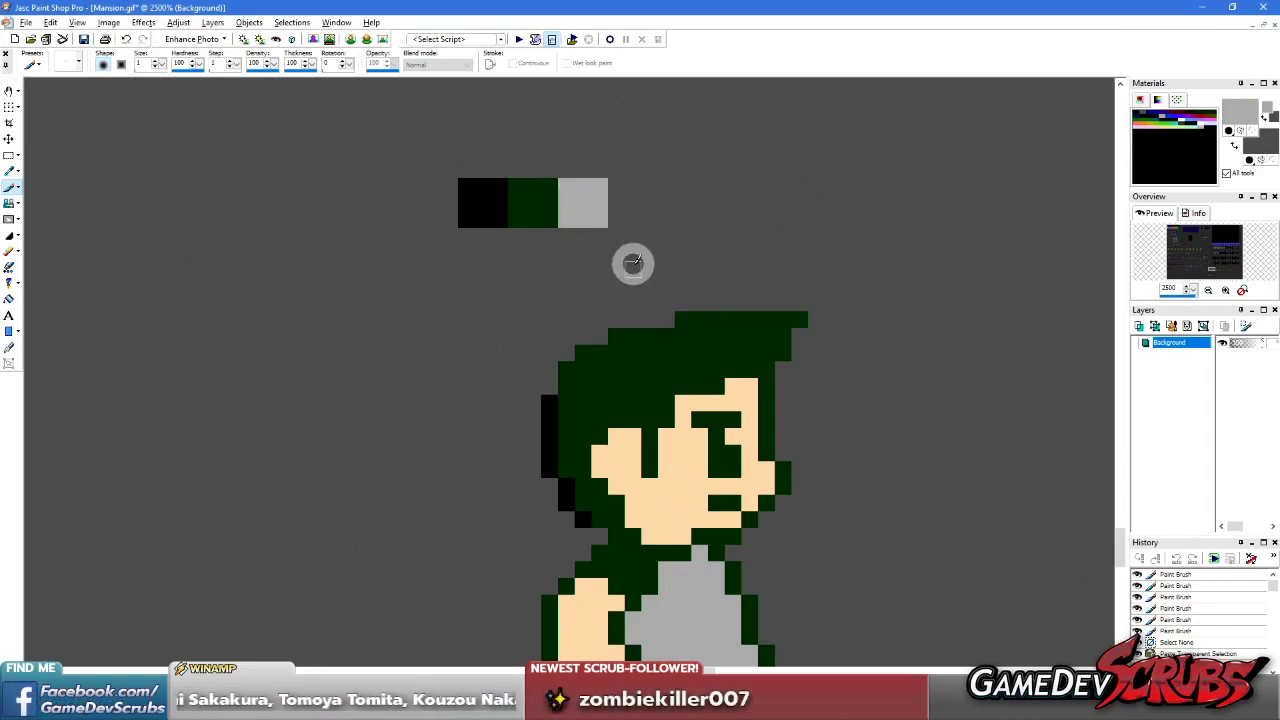
pyautogui.keyDown('ctrl'); pyautogui.click(686, 491); pyautogui.keyUp('ctrl')
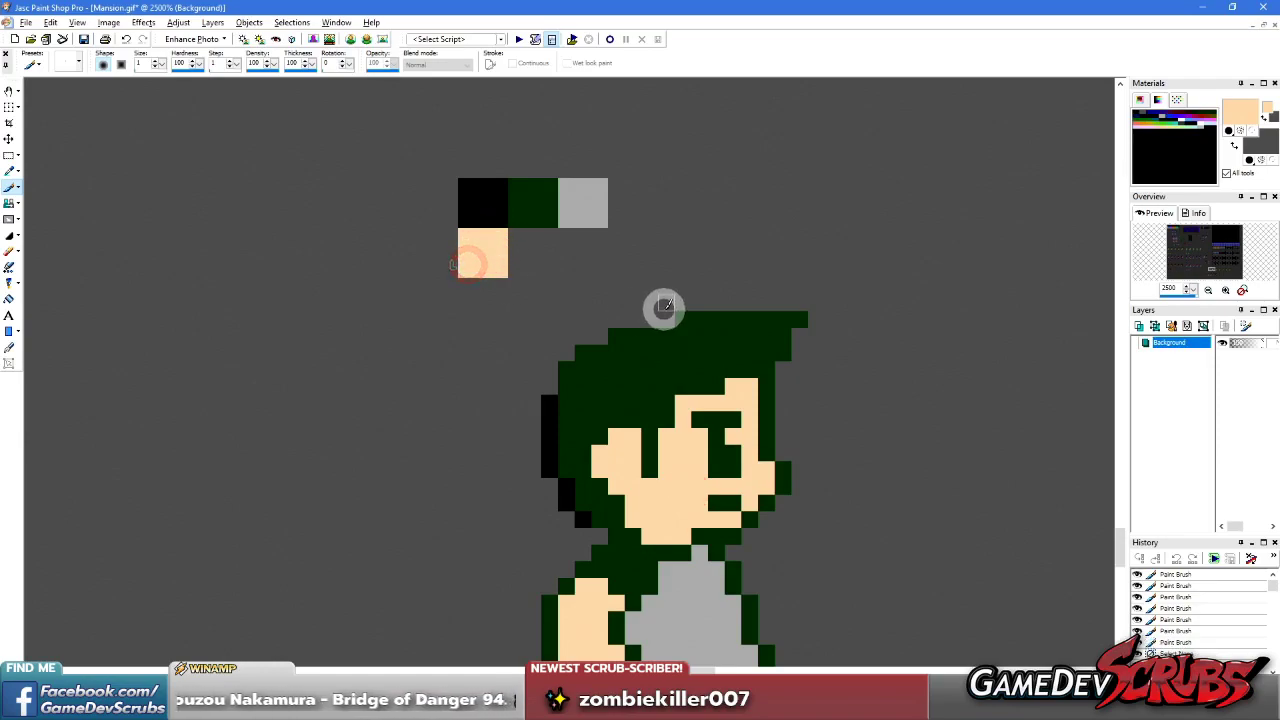
# - Trace the pasted sprite's outline in black over the top of the hair and down the face to the chin
pyautogui.keyDown('ctrl'); pyautogui.click(546, 431); pyautogui.keyUp('ctrl')
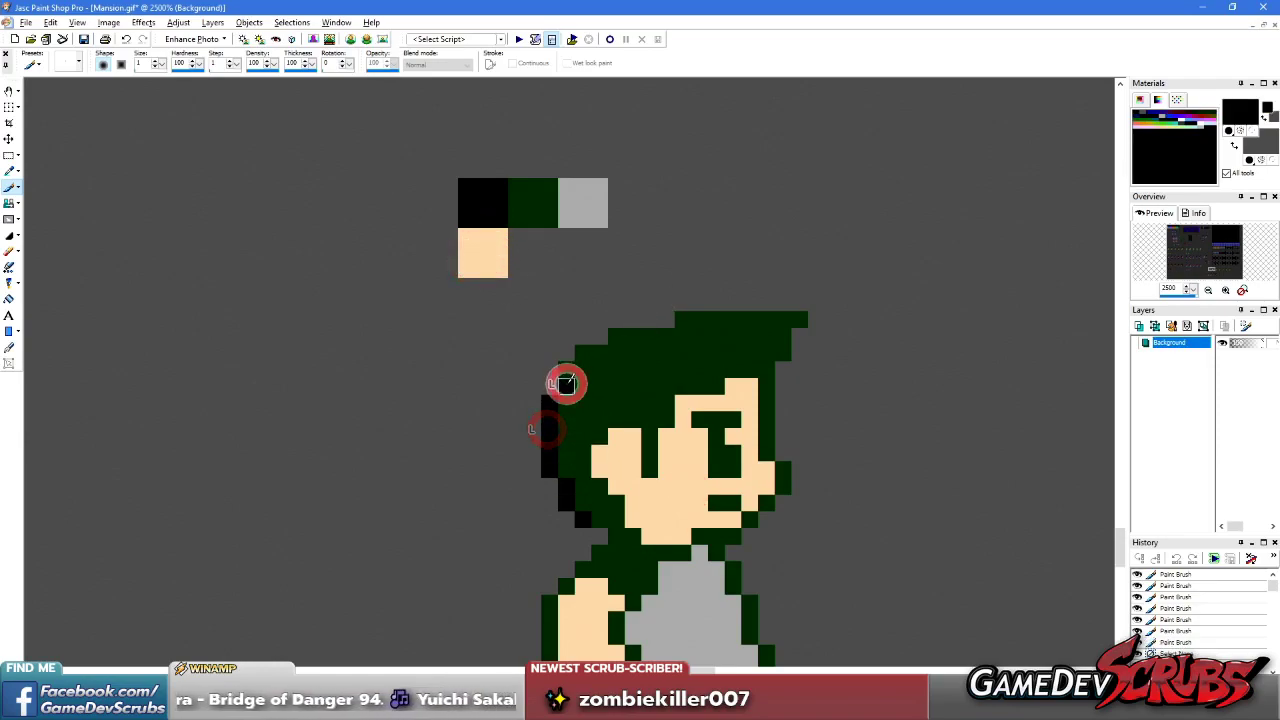
pyautogui.moveTo(584, 352)
pyautogui.mouseDown()
pyautogui.moveTo(692, 320)
pyautogui.moveTo(798, 320)
pyautogui.moveTo(669, 313)
pyautogui.mouseUp()
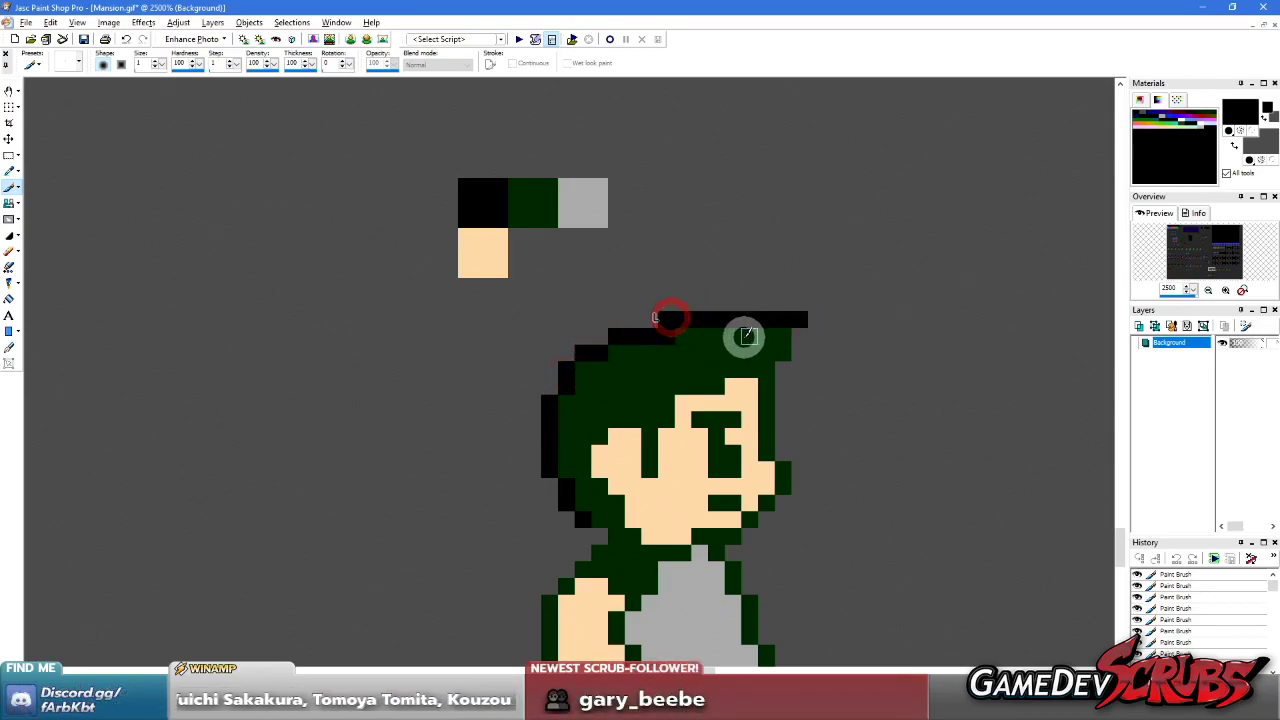
pyautogui.hotkey('ctrl', 'z')
pyautogui.moveTo(685, 317); pyautogui.dragTo(801, 318)
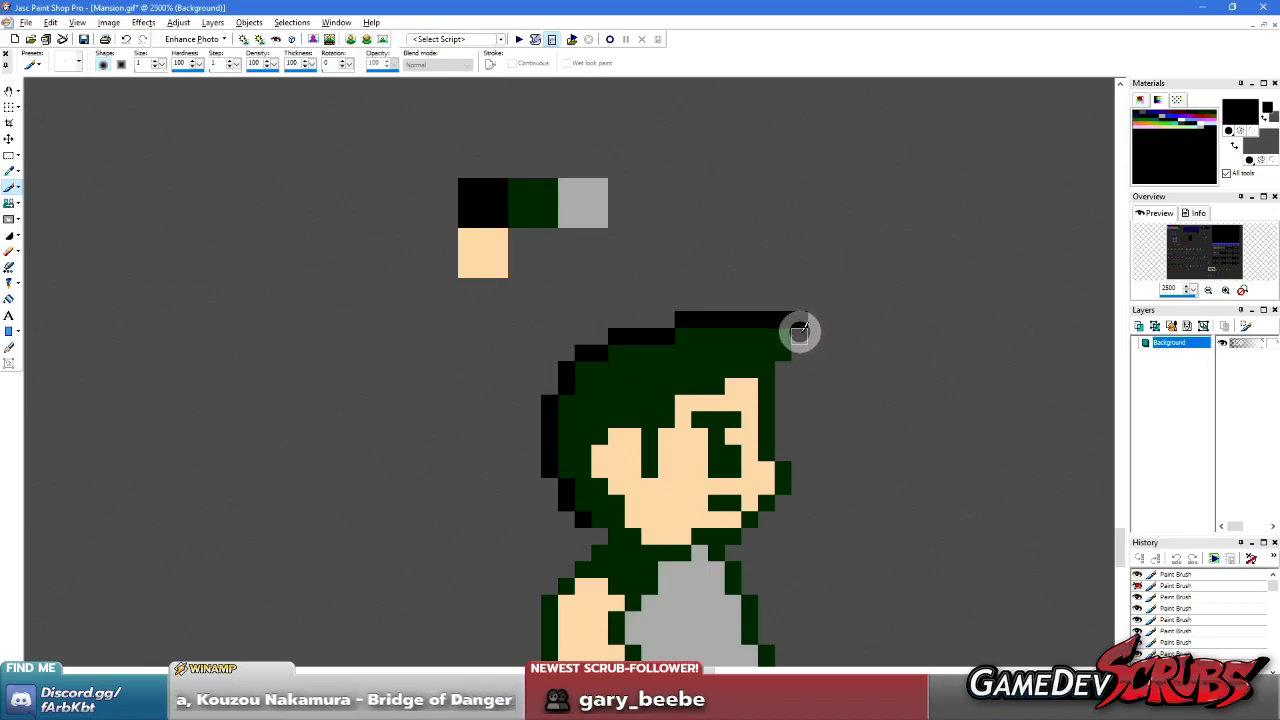
pyautogui.moveTo(787, 368)
pyautogui.mouseDown()
pyautogui.moveTo(766, 391)
pyautogui.moveTo(767, 445)
pyautogui.mouseUp()
pyautogui.click(785, 473)
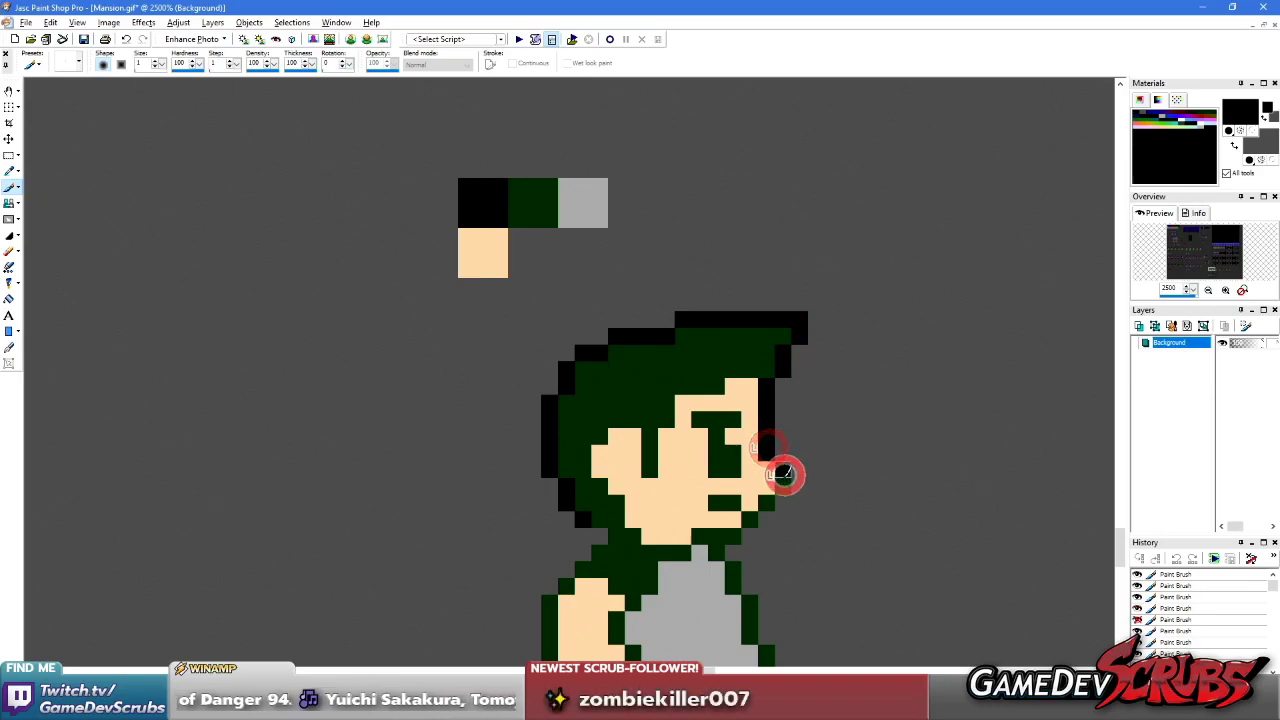
pyautogui.click(763, 507)
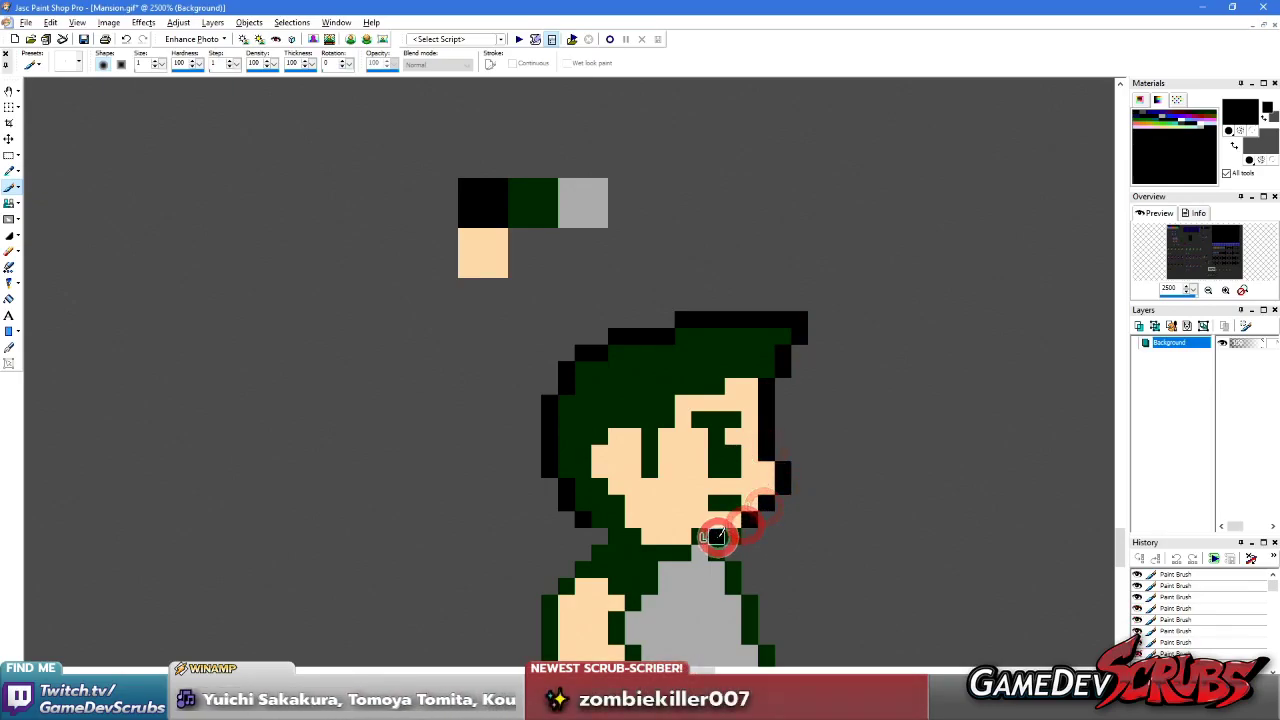
# - Paint the shirt's front edge and bottom hem outline black
pyautogui.scroll(1, 690, 530)
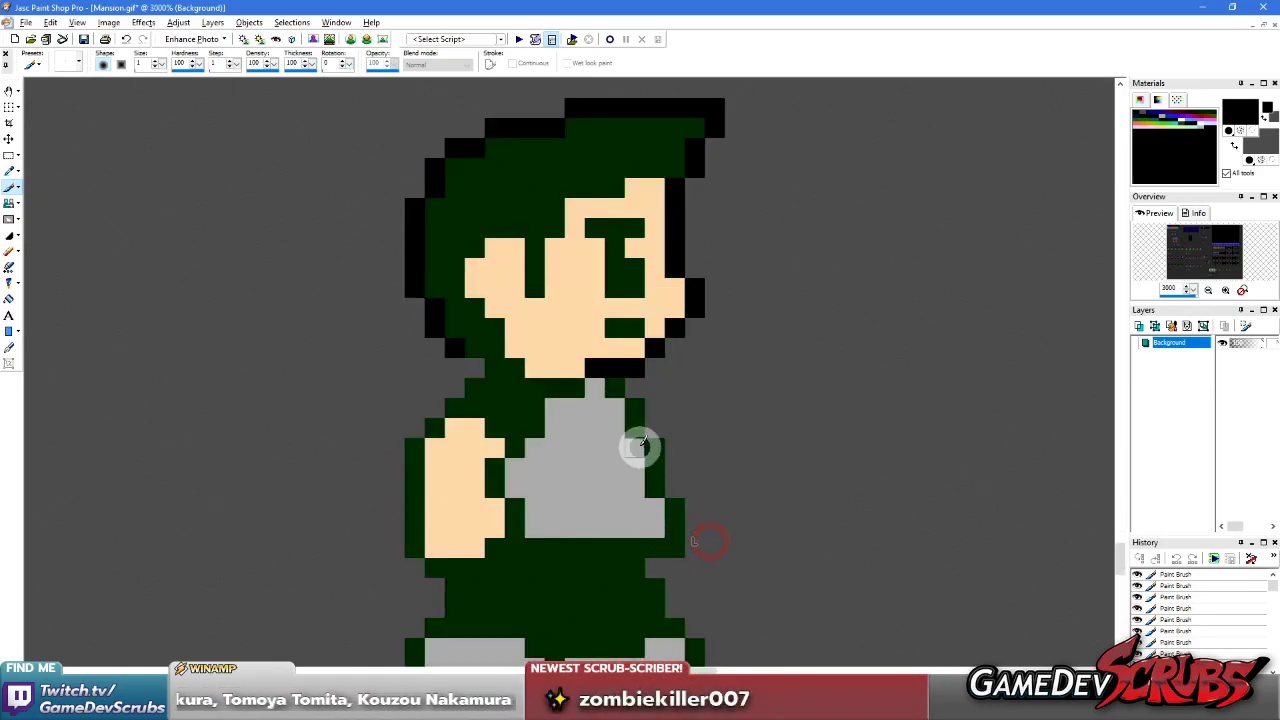
pyautogui.scroll(1, 632, 430)
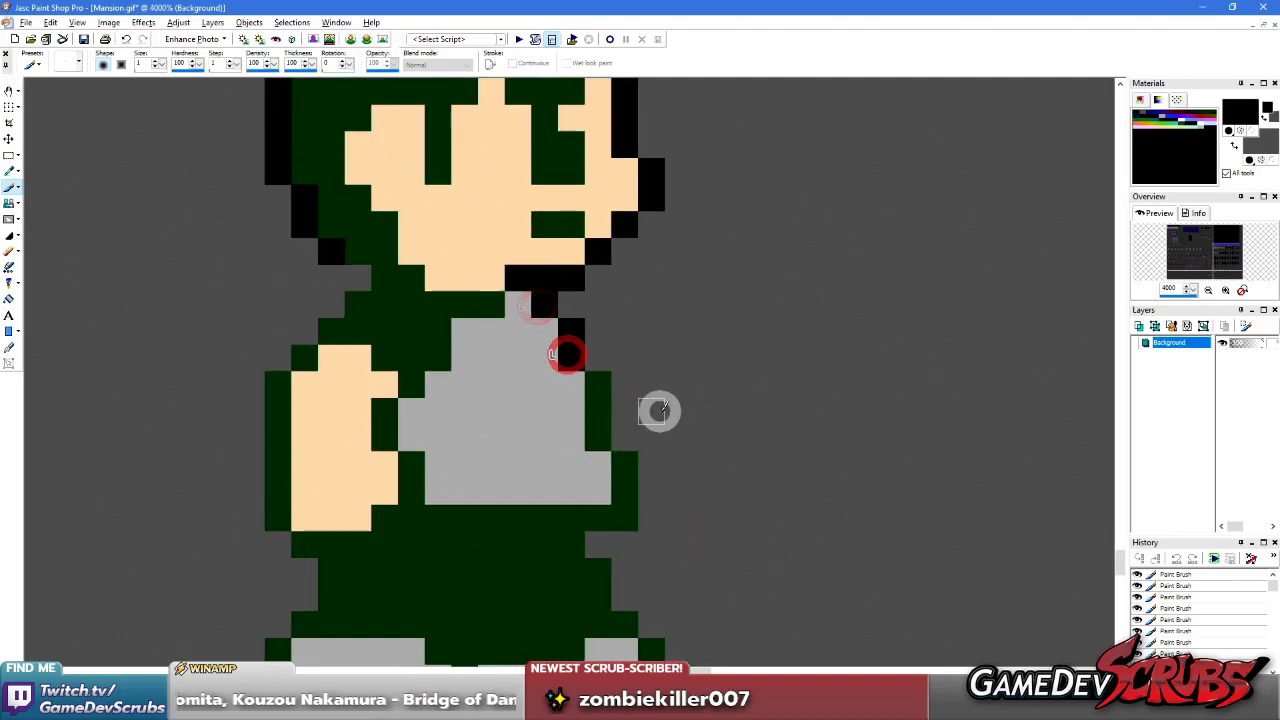
pyautogui.moveTo(600, 384); pyautogui.dragTo(620, 495)
pyautogui.moveTo(405, 510); pyautogui.dragTo(615, 514)
# - Paint black outlines along the arm's inner edge, the sleeve and the back of the shoulder
pyautogui.scroll(-1, 506, 380)
pyautogui.scroll(1, 548, 382)
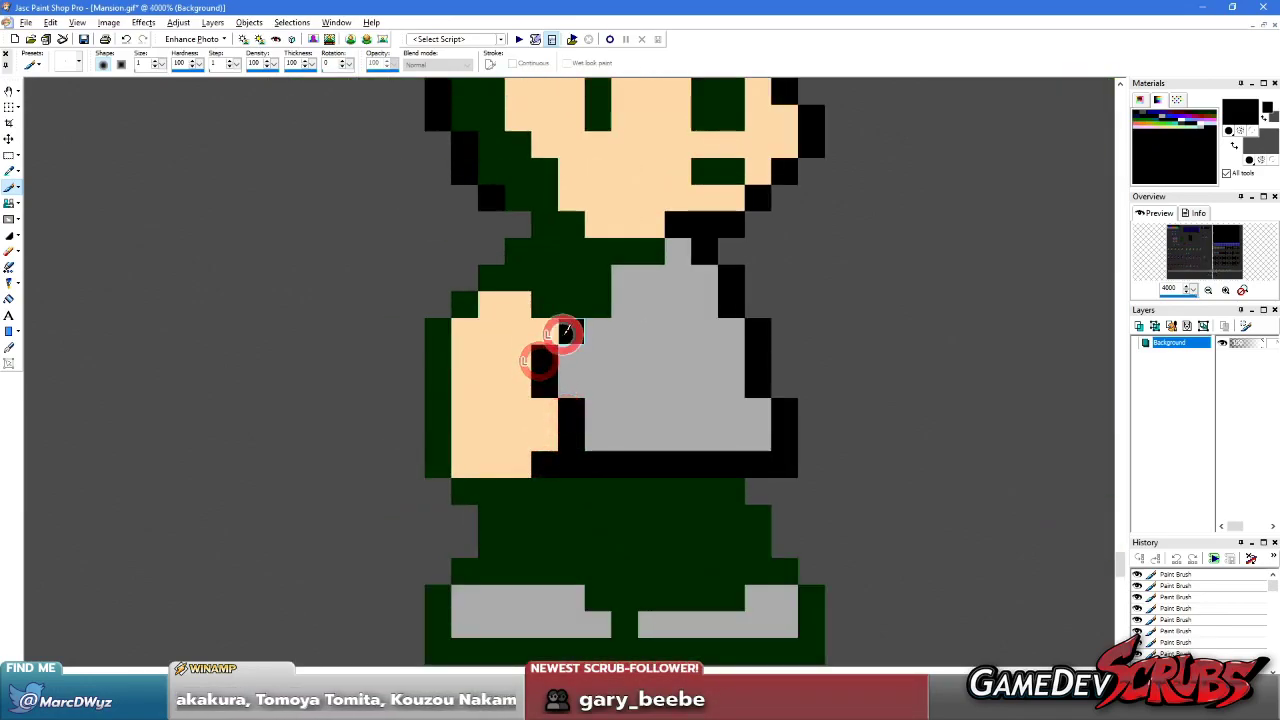
pyautogui.click(517, 251)
pyautogui.click(491, 277)
pyautogui.click(517, 277)
pyautogui.click(545, 303)
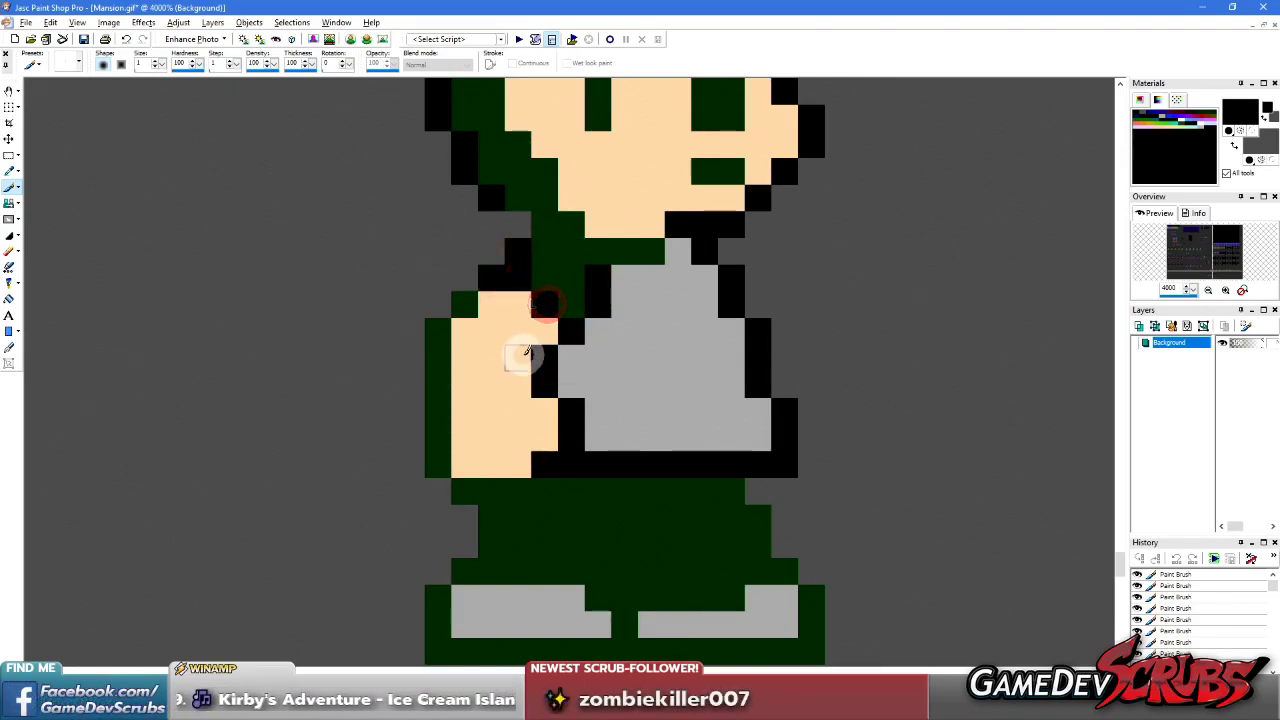
# - Refine the shoulder outline with black pixels at the nape and sleeve edge, restoring dark green inside the sleeve
pyautogui.scroll(1, 541, 305)
pyautogui.click(541, 327)
pyautogui.click(541, 295)
pyautogui.click(541, 262)
pyautogui.click(514, 292)
pyautogui.keyDown('ctrl'); pyautogui.click(570, 300); pyautogui.keyUp('ctrl')
pyautogui.click(540, 297)
pyautogui.keyDown('ctrl'); pyautogui.click(571, 360); pyautogui.keyUp('ctrl')
pyautogui.click(537, 322)
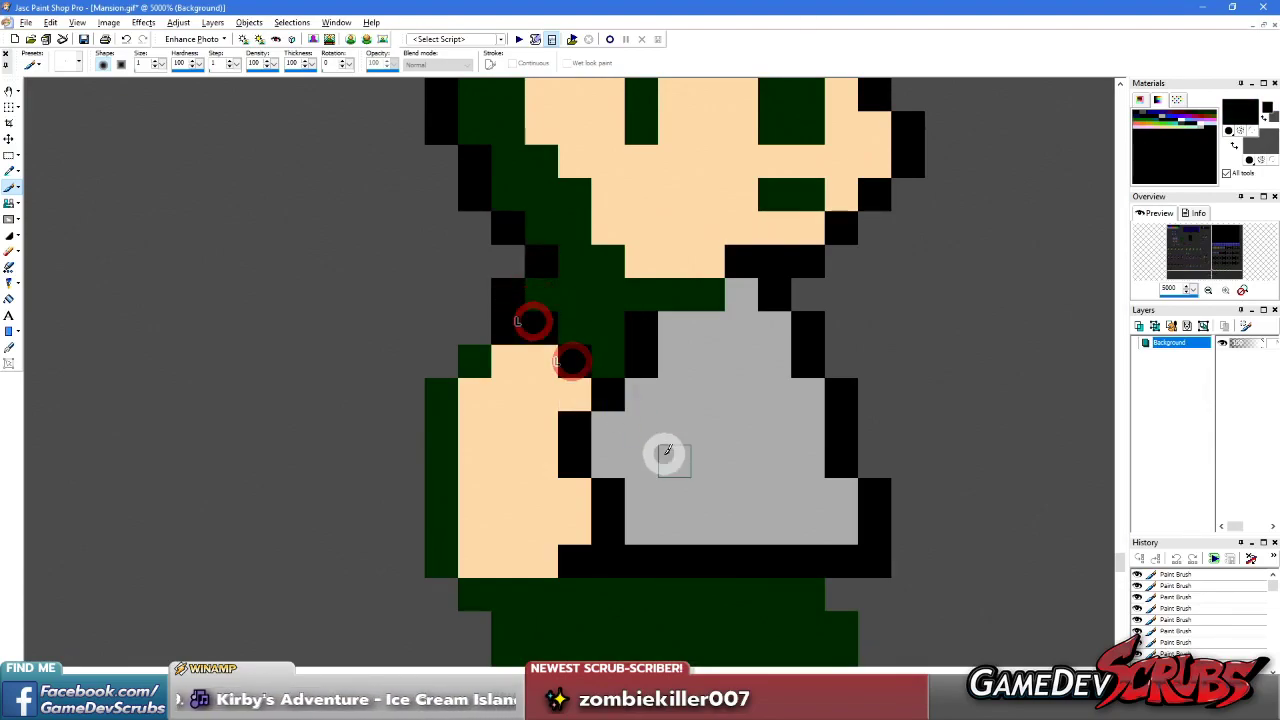
# - Paint the arm's back edge and the underside of the hand black
pyautogui.click(476, 360)
pyautogui.moveTo(450, 393); pyautogui.dragTo(449, 560)
pyautogui.click(471, 590)
pyautogui.click(508, 594)
pyautogui.click(552, 586)
pyautogui.scroll(-2, 634, 449)
pyautogui.scroll(1, 543, 371)
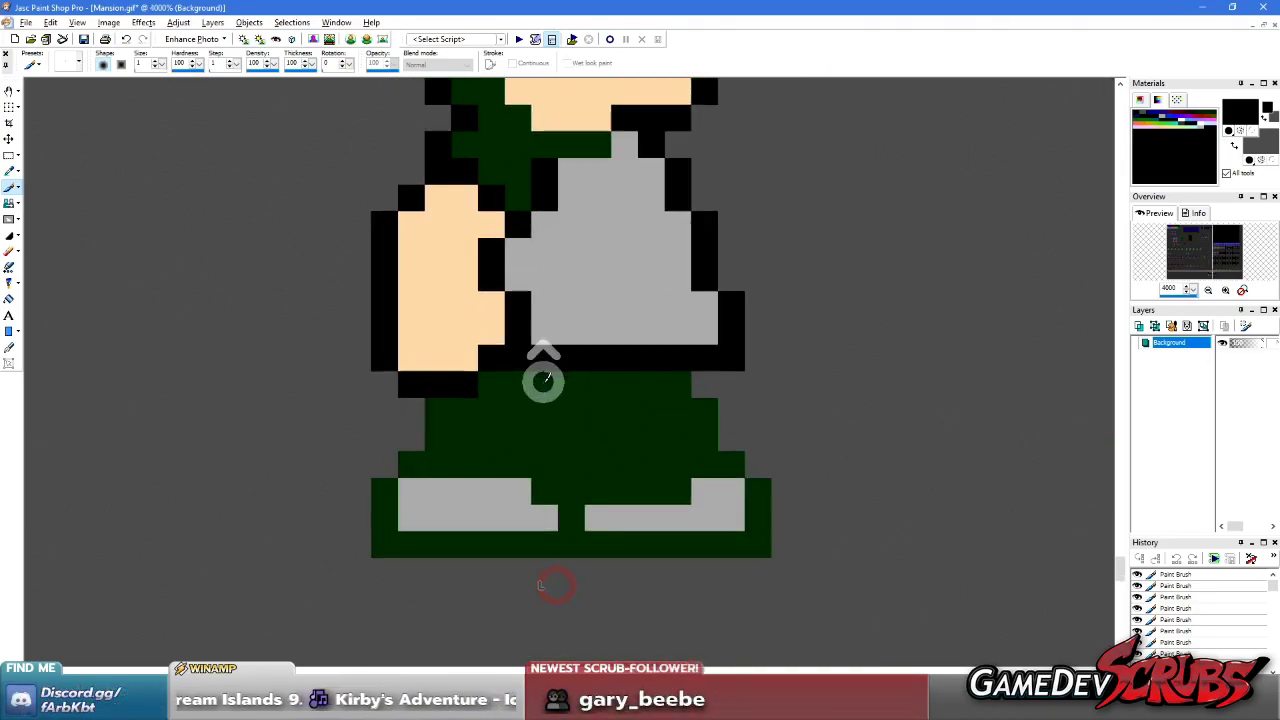
pyautogui.click(534, 360)
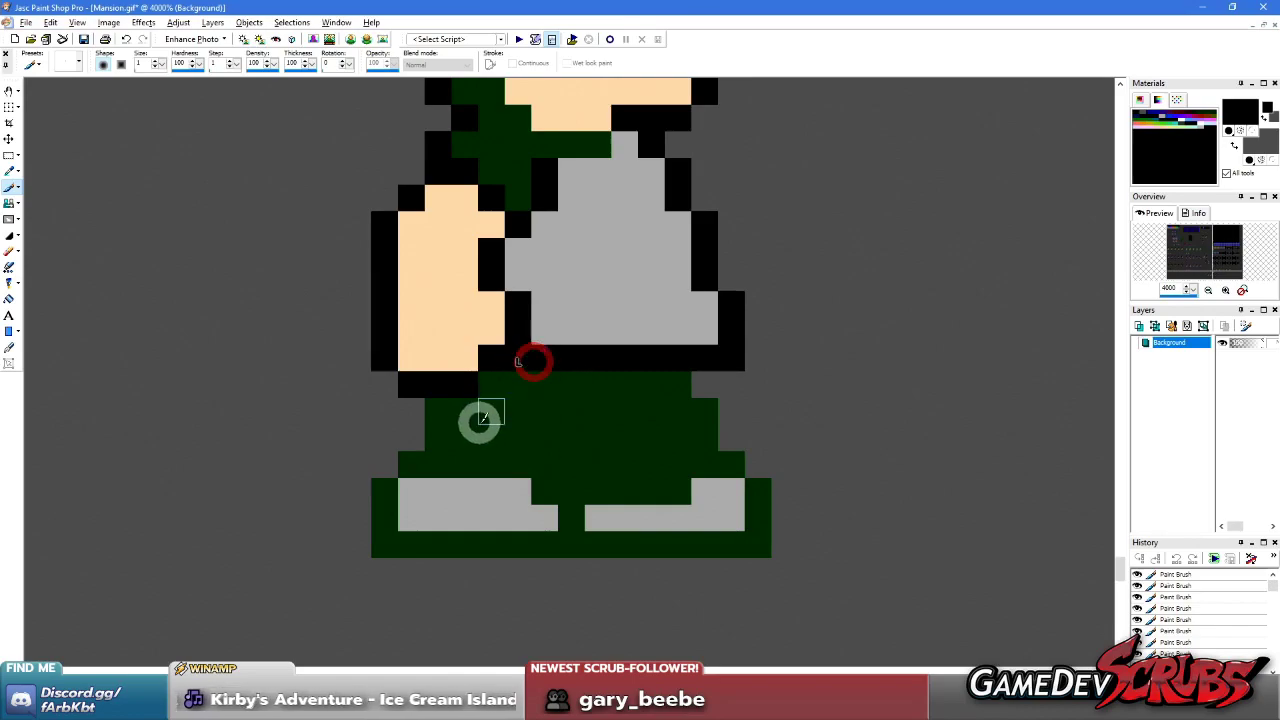
# - Paint the rear trouser leg's back edge and cuff, the rear shoe's outline and the front shoe's top edge black
pyautogui.click(412, 463)
pyautogui.moveTo(412, 463); pyautogui.dragTo(522, 463)
pyautogui.moveTo(429, 409); pyautogui.dragTo(432, 443)
pyautogui.moveTo(391, 494)
pyautogui.mouseDown()
pyautogui.moveTo(390, 543)
pyautogui.moveTo(551, 548)
pyautogui.moveTo(572, 537)
pyautogui.moveTo(551, 493)
pyautogui.moveTo(666, 489)
pyautogui.mouseUp()
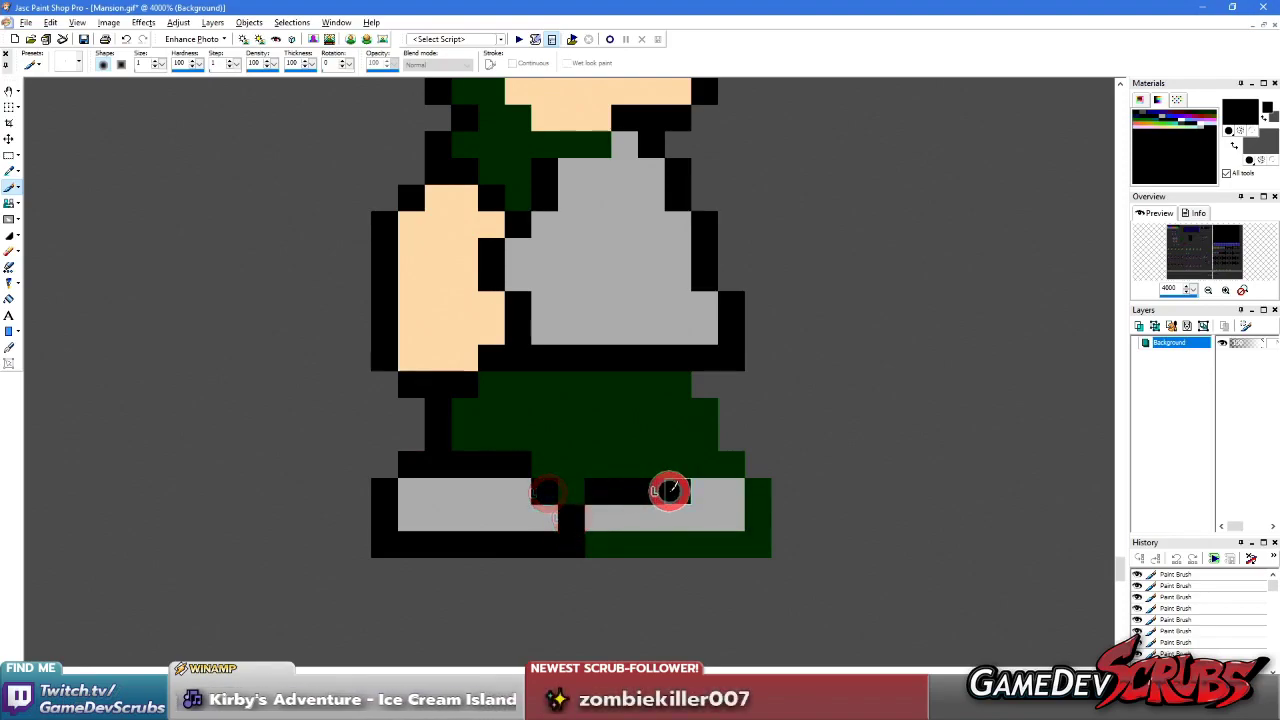
# - Paint the front shoe's remaining outline, the front trouser leg's edge and the dividing line between the legs black
pyautogui.moveTo(709, 451)
pyautogui.mouseDown()
pyautogui.moveTo(725, 458)
pyautogui.moveTo(757, 537)
pyautogui.moveTo(592, 543)
pyautogui.mouseUp()
pyautogui.click(683, 380)
pyautogui.moveTo(697, 417); pyautogui.dragTo(703, 437)
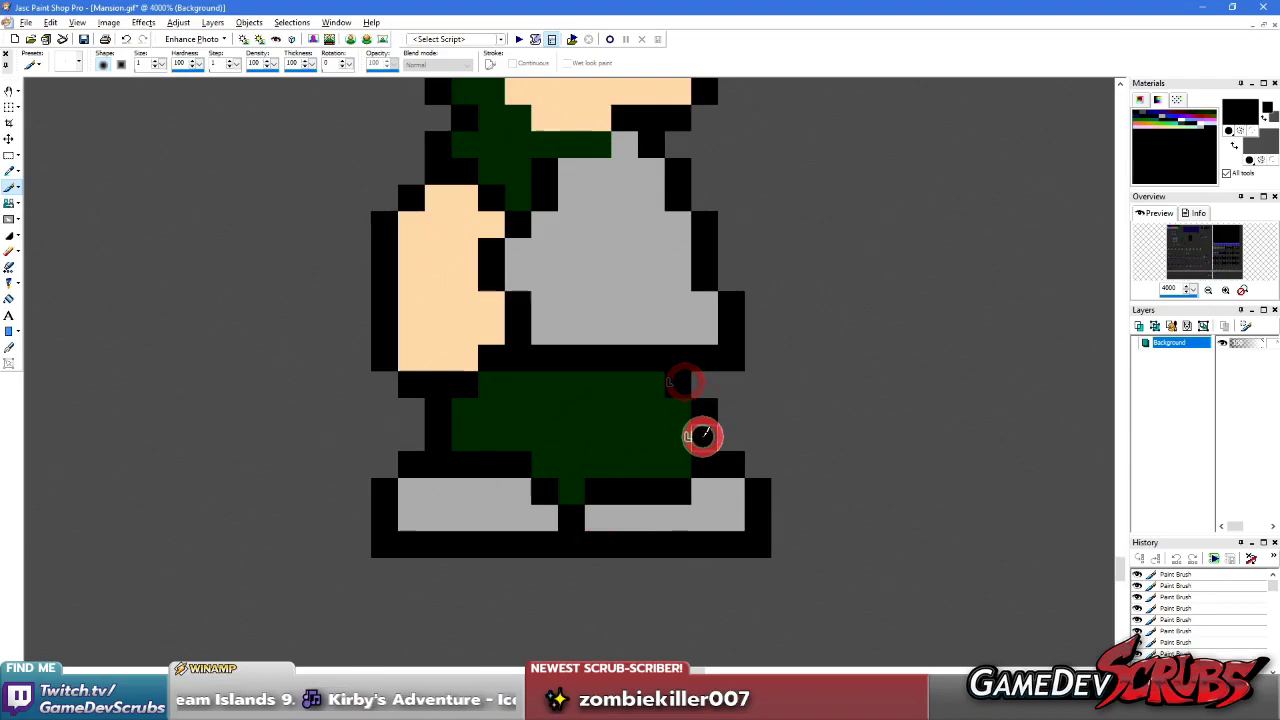
pyautogui.click(591, 388)
pyautogui.moveTo(591, 388); pyautogui.dragTo(578, 485)
pyautogui.scroll(-2, 580, 371)
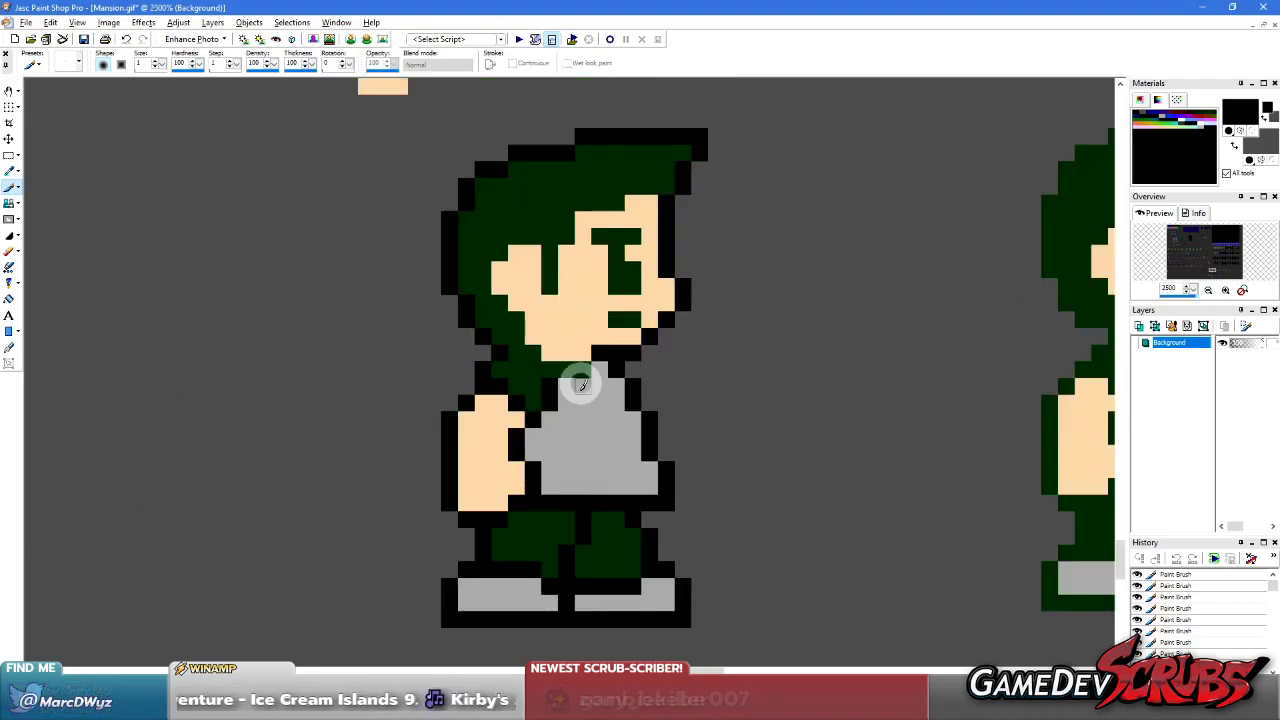
# - Paint the shirt's neckline and the nape below the hair black
pyautogui.scroll(1, 586, 371)
pyautogui.scroll(2, 586, 350)
pyautogui.moveTo(563, 451)
pyautogui.mouseDown()
pyautogui.moveTo(518, 458)
pyautogui.moveTo(449, 429)
pyautogui.moveTo(457, 414)
pyautogui.mouseUp()
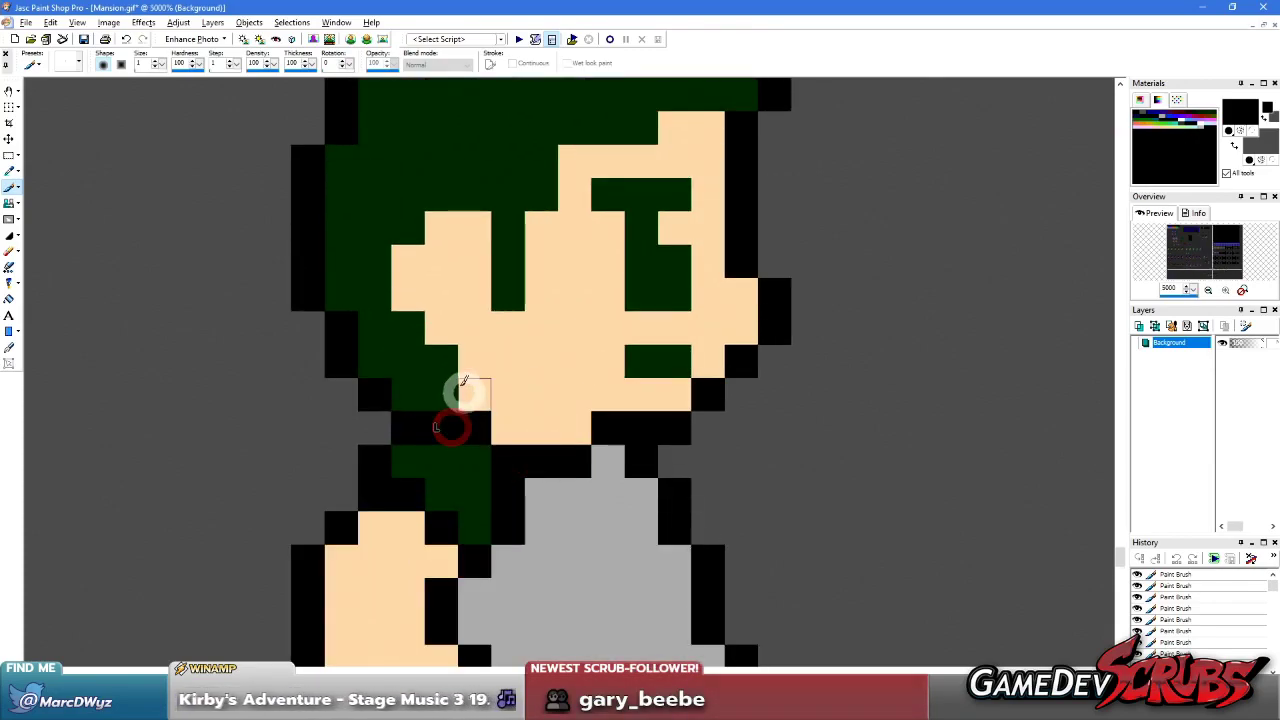
pyautogui.scroll(-1, 470, 390)
pyautogui.scroll(1, 486, 366)
pyautogui.click(540, 330)
pyautogui.scroll(-1, 645, 364)
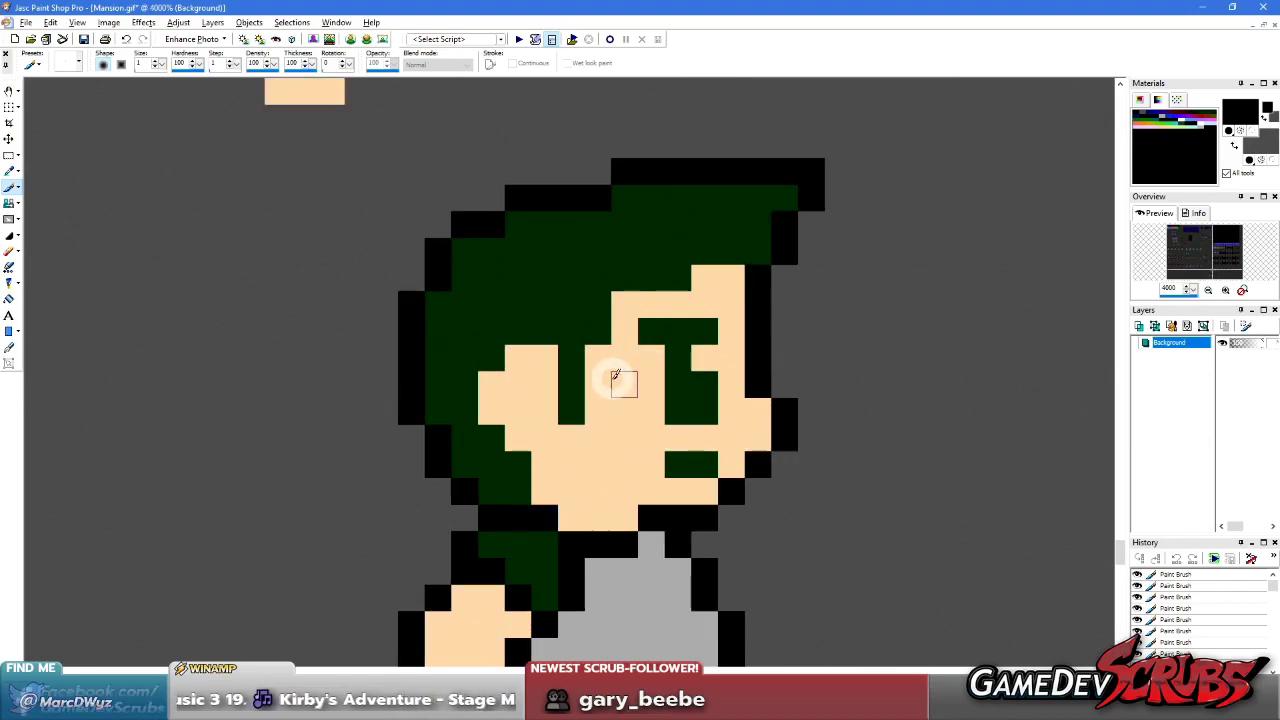
# - Paint the outlined sprite's eyebrow, eye and mouth black
pyautogui.moveTo(649, 329)
pyautogui.mouseDown()
pyautogui.moveTo(700, 323)
pyautogui.moveTo(686, 400)
pyautogui.moveTo(703, 390)
pyautogui.mouseUp()
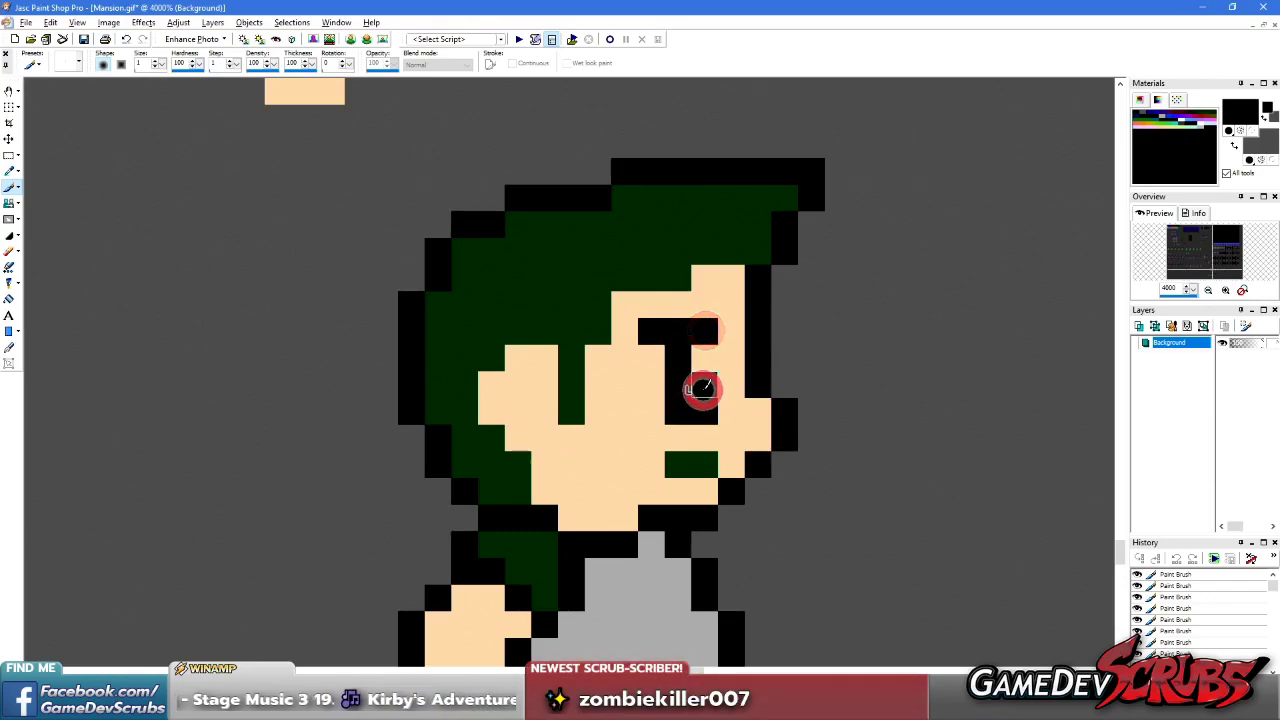
pyautogui.moveTo(678, 465); pyautogui.dragTo(705, 465)
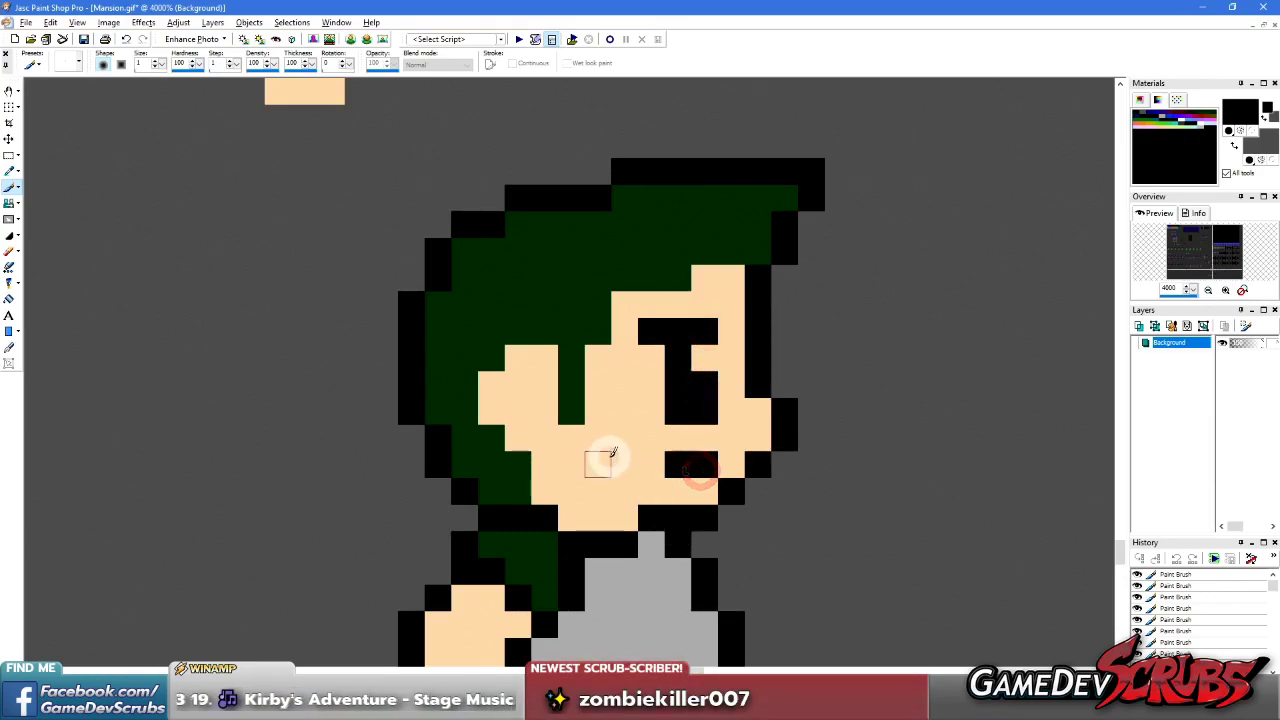
pyautogui.scroll(-1, 604, 455)
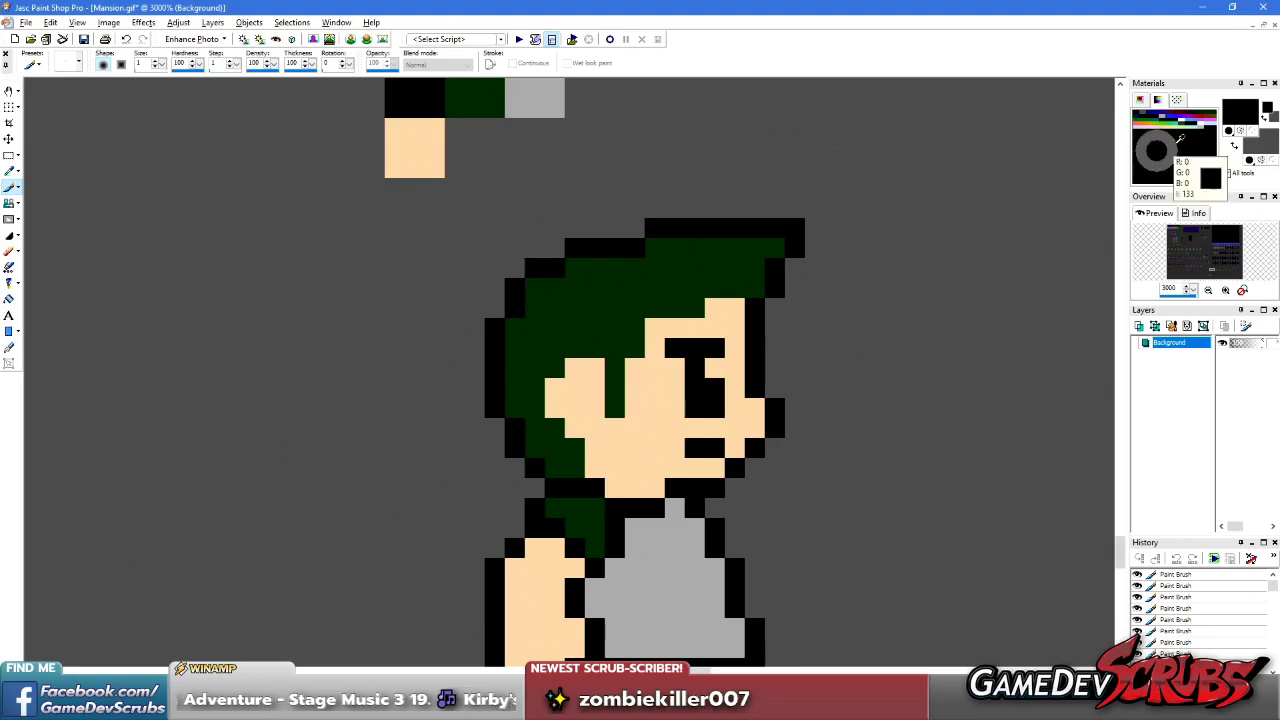
# - Add a white swatch beside the skin swatch and paint the outlined sprite's eye white and eye highlight in white
pyautogui.moveTo(474, 126)
pyautogui.mouseDown()
pyautogui.moveTo(486, 166)
pyautogui.moveTo(466, 129)
pyautogui.moveTo(492, 147)
pyautogui.mouseUp()
pyautogui.moveTo(674, 360); pyautogui.dragTo(677, 397)
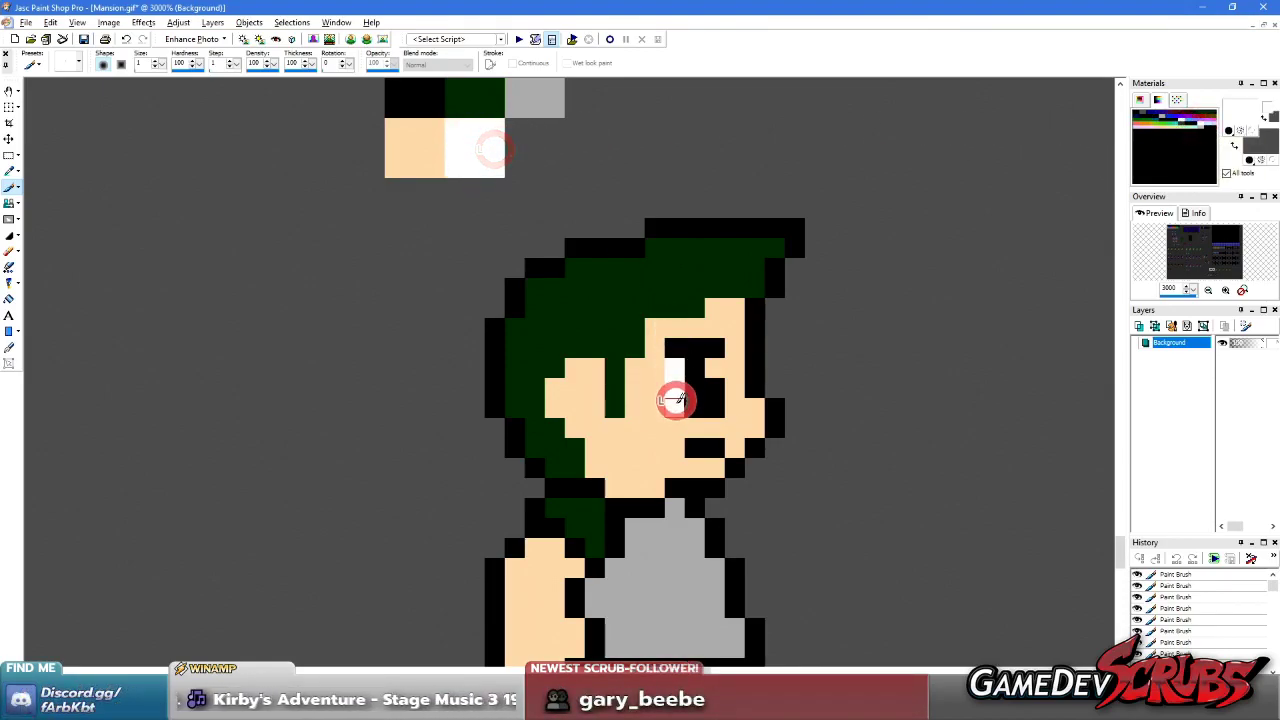
pyautogui.scroll(-4, 794, 449)
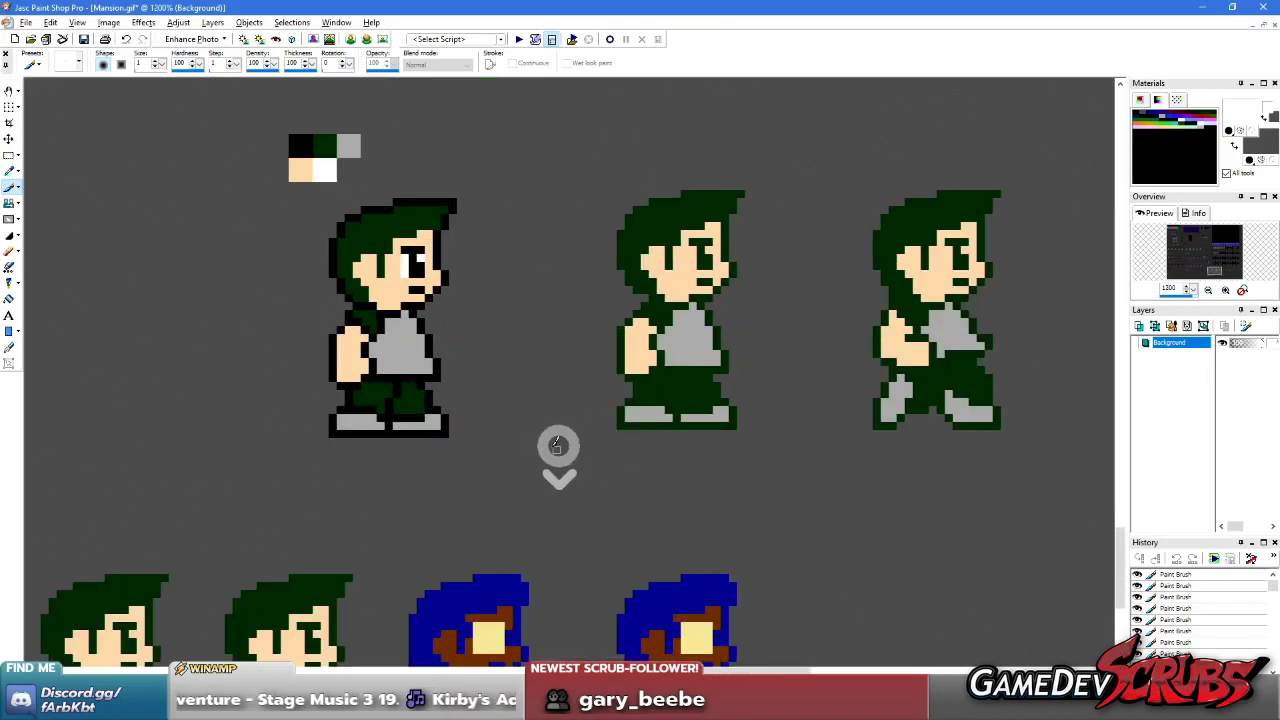
pyautogui.scroll(1, 529, 340)
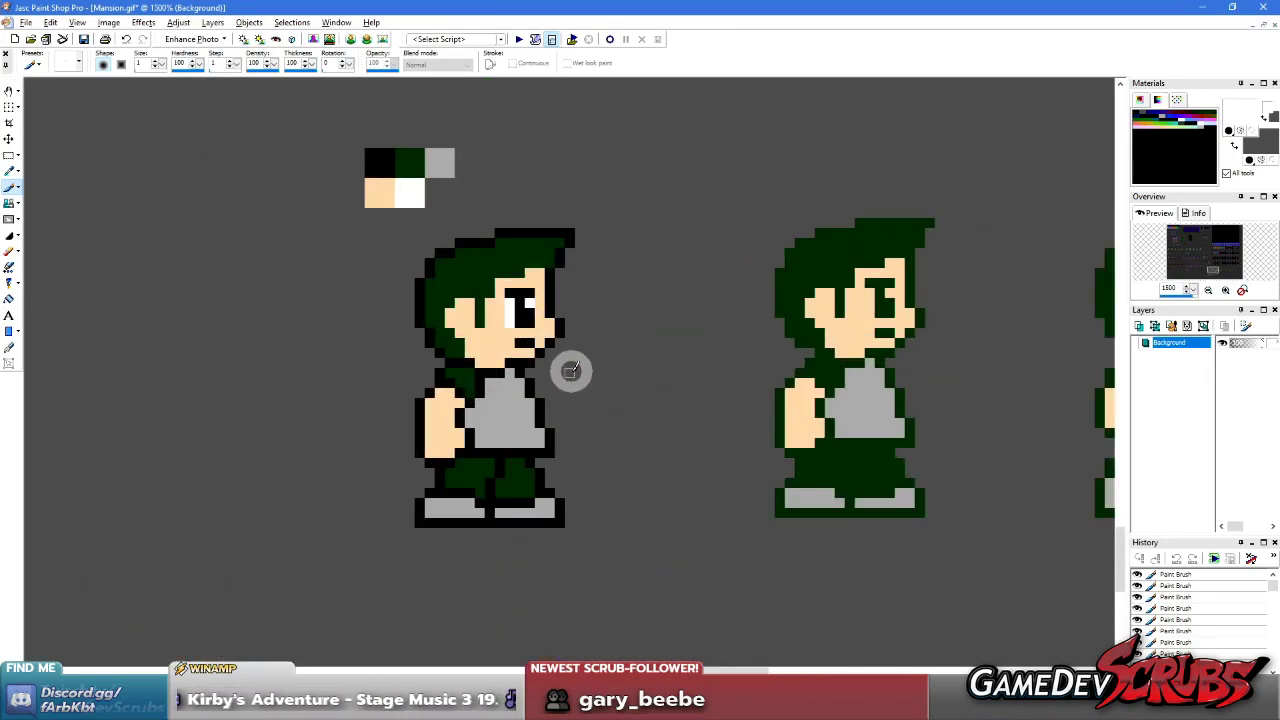
pyautogui.scroll(2, 566, 395)
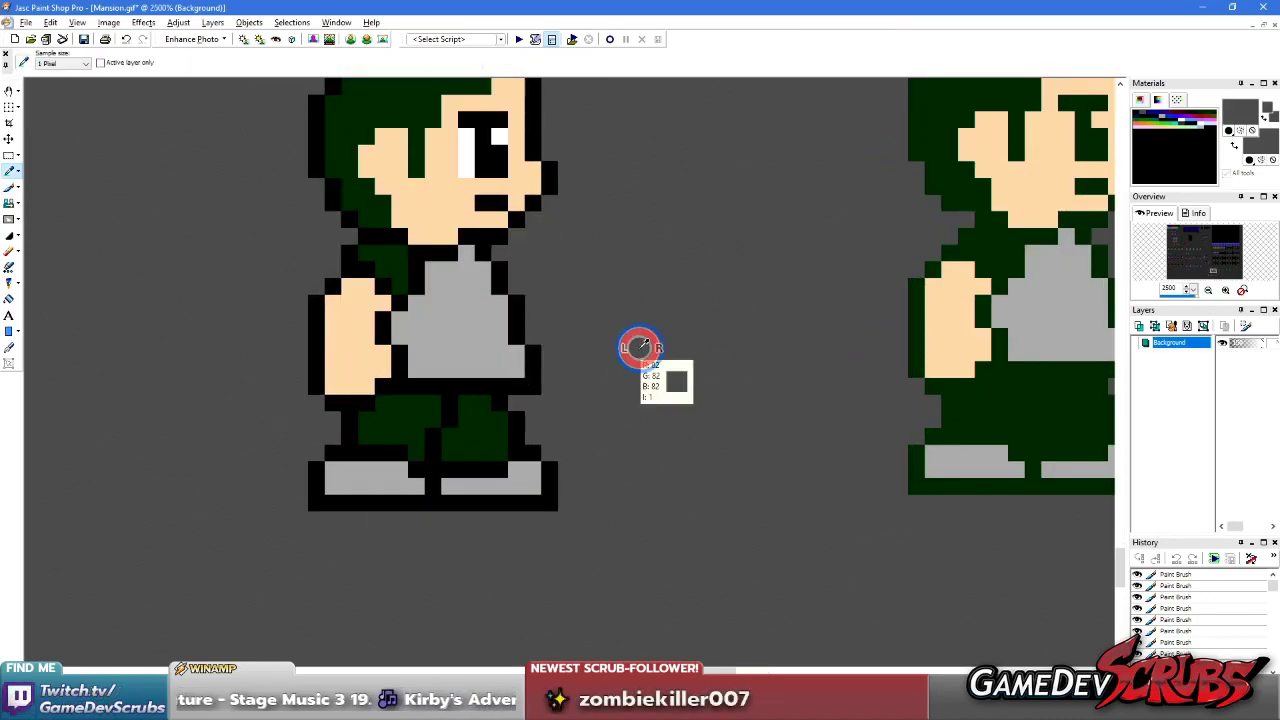
pyautogui.press('s')
pyautogui.scroll(-2, 620, 350)
pyautogui.scroll(3, 576, 408)
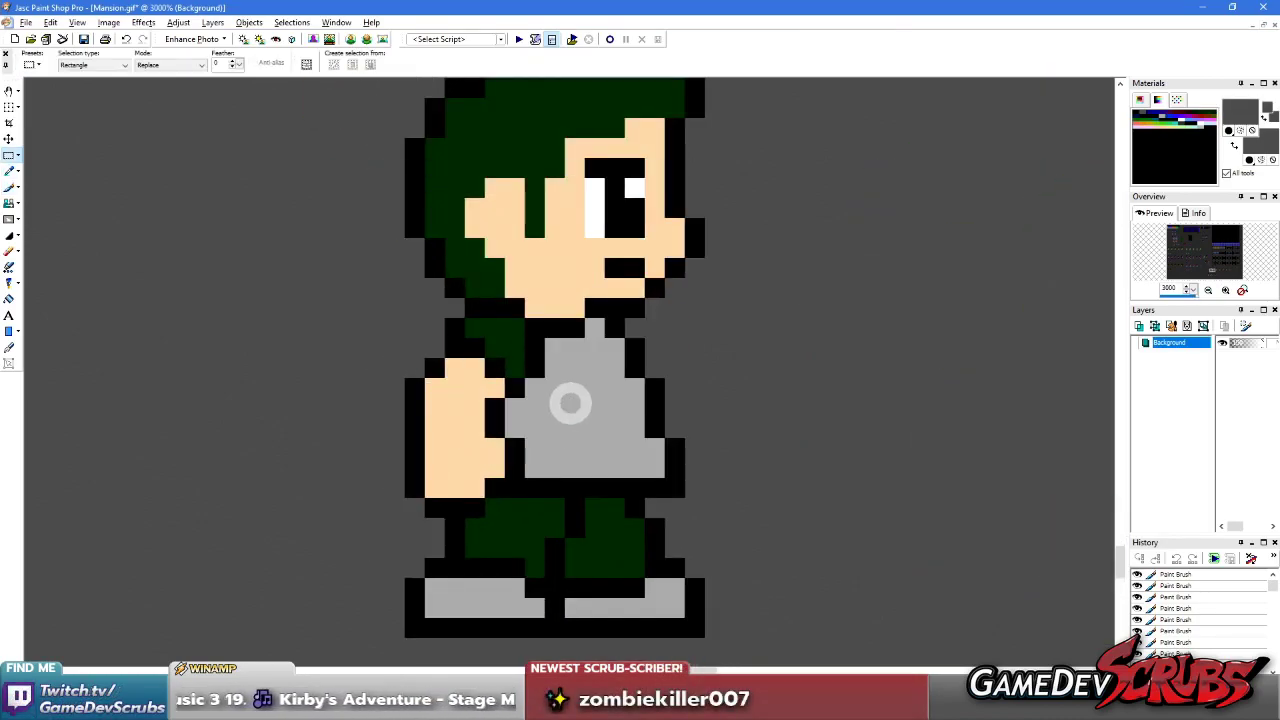
# - Paint two dark green horizontal stripes, each two pixels high, across the outlined sprite's grey shirt
pyautogui.press('b')
pyautogui.scroll(1, 570, 403)
pyautogui.keyDown('ctrl'); pyautogui.click(512, 324); pyautogui.keyUp('ctrl')
pyautogui.rightClick(541, 326)
pyautogui.moveTo(573, 357); pyautogui.dragTo(650, 358)
pyautogui.moveTo(541, 408)
pyautogui.mouseDown()
pyautogui.moveTo(677, 411)
pyautogui.moveTo(669, 432)
pyautogui.moveTo(527, 428)
pyautogui.moveTo(535, 444)
pyautogui.moveTo(682, 443)
pyautogui.moveTo(682, 468)
pyautogui.moveTo(548, 465)
pyautogui.mouseUp()
pyautogui.hotkey('ctrl', 'z')
pyautogui.hotkey('ctrl', 'z')
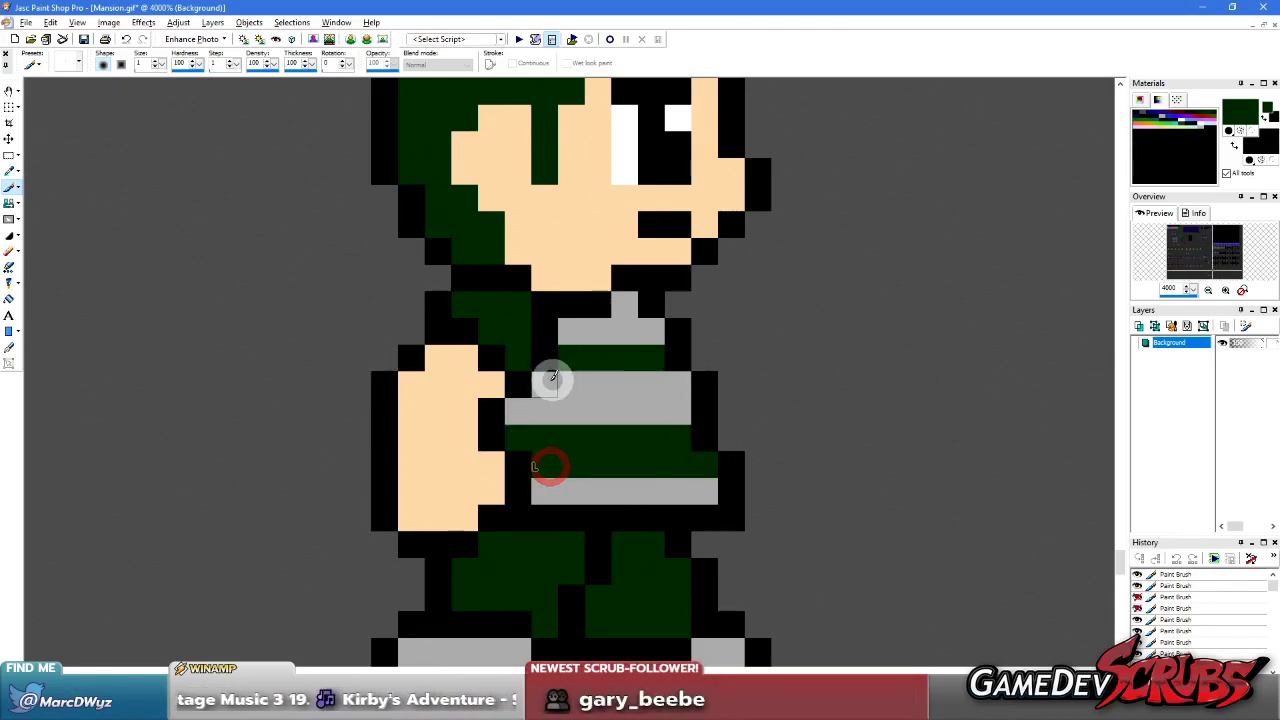
pyautogui.moveTo(555, 376); pyautogui.dragTo(686, 381)
pyautogui.scroll(-5, 737, 495)
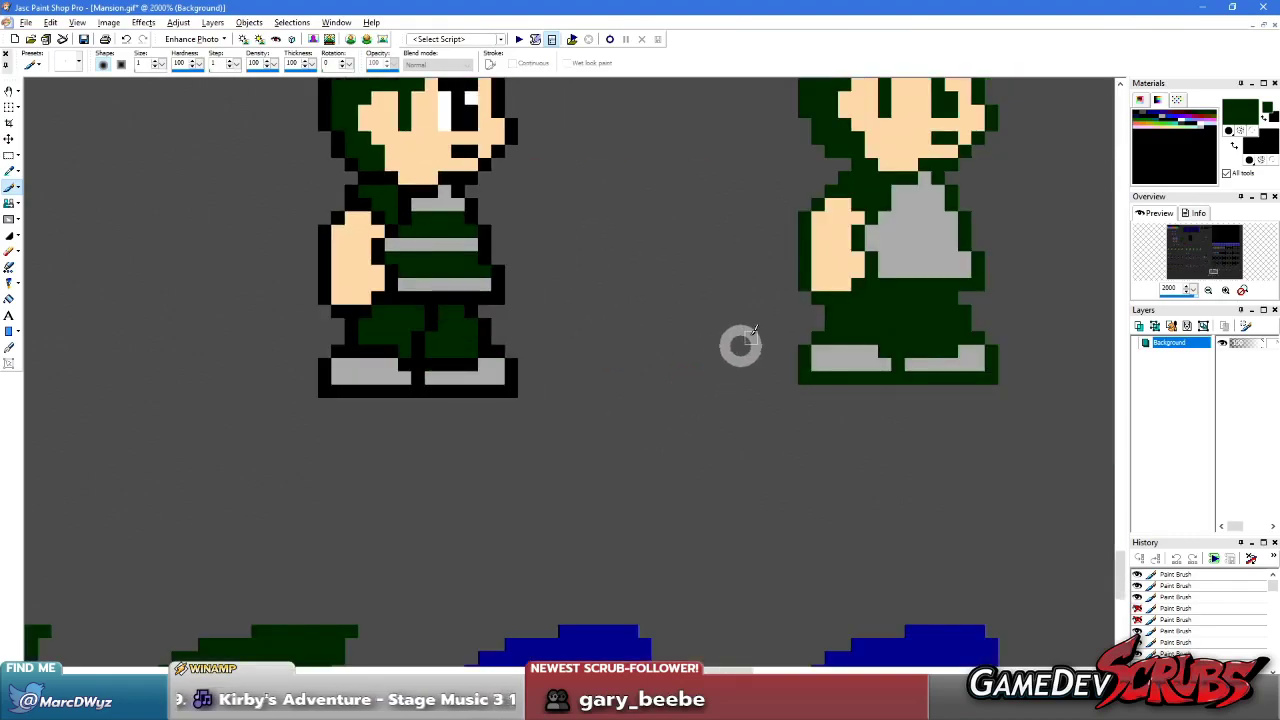
# - Paint matching dark green horizontal stripes across the grey shirt of the green-outlined standing sprite
pyautogui.scroll(6, 726, 363)
pyautogui.moveTo(559, 398)
pyautogui.mouseDown()
pyautogui.moveTo(649, 397)
pyautogui.moveTo(543, 415)
pyautogui.moveTo(666, 425)
pyautogui.mouseUp()
pyautogui.moveTo(521, 497)
pyautogui.mouseDown()
pyautogui.moveTo(485, 497)
pyautogui.moveTo(636, 502)
pyautogui.moveTo(707, 523)
pyautogui.moveTo(505, 520)
pyautogui.mouseUp()
pyautogui.scroll(-2, 513, 355)
pyautogui.scroll(-2, 513, 355)
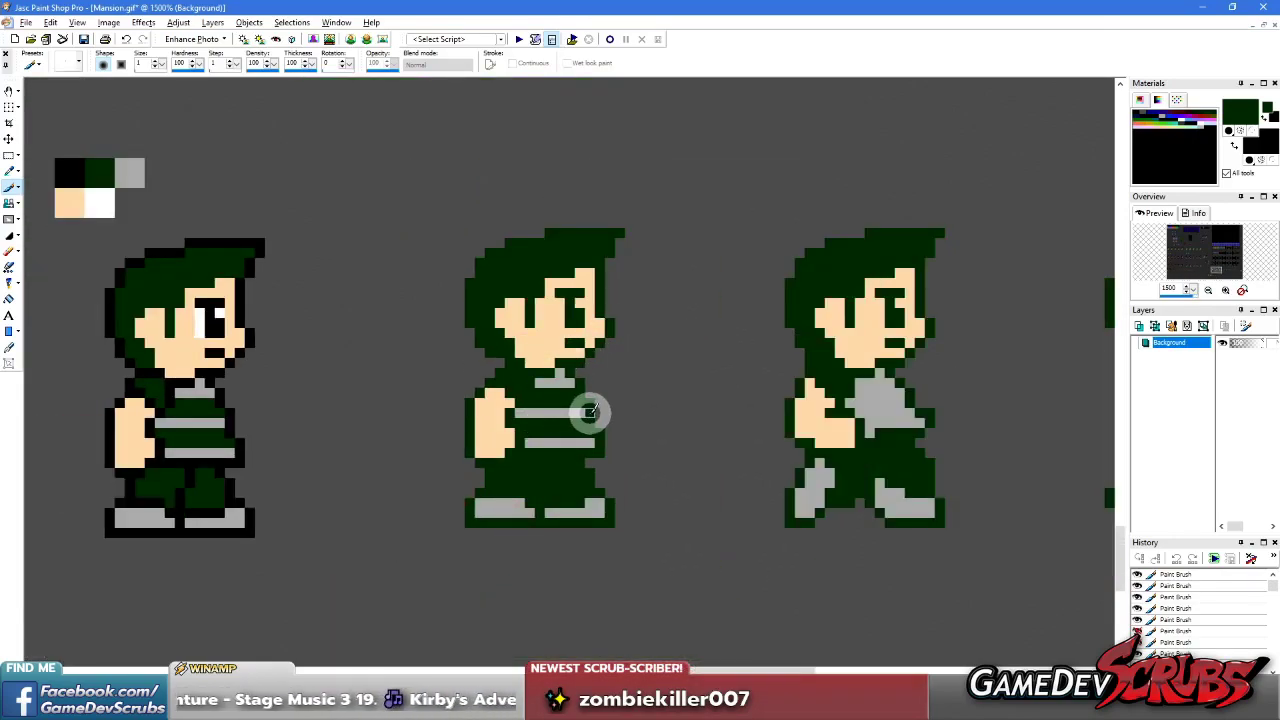
pyautogui.scroll(2, 434, 414)
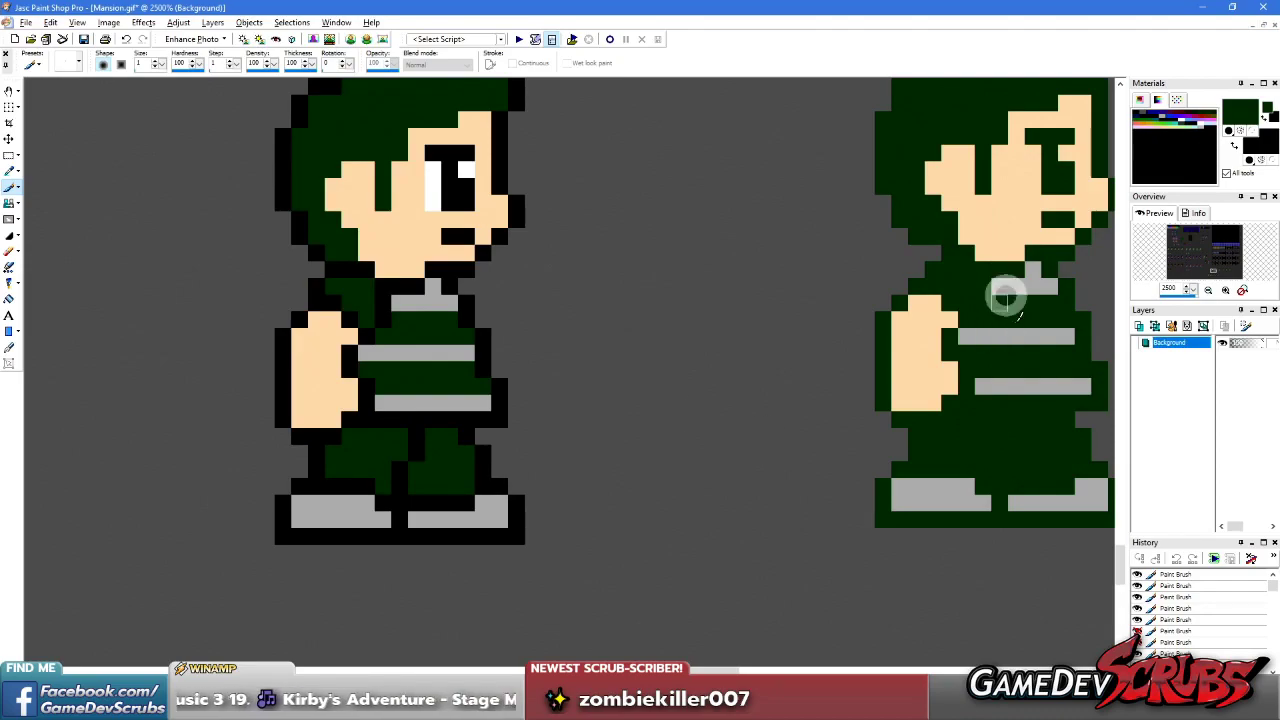
pyautogui.scroll(-3, 529, 414)
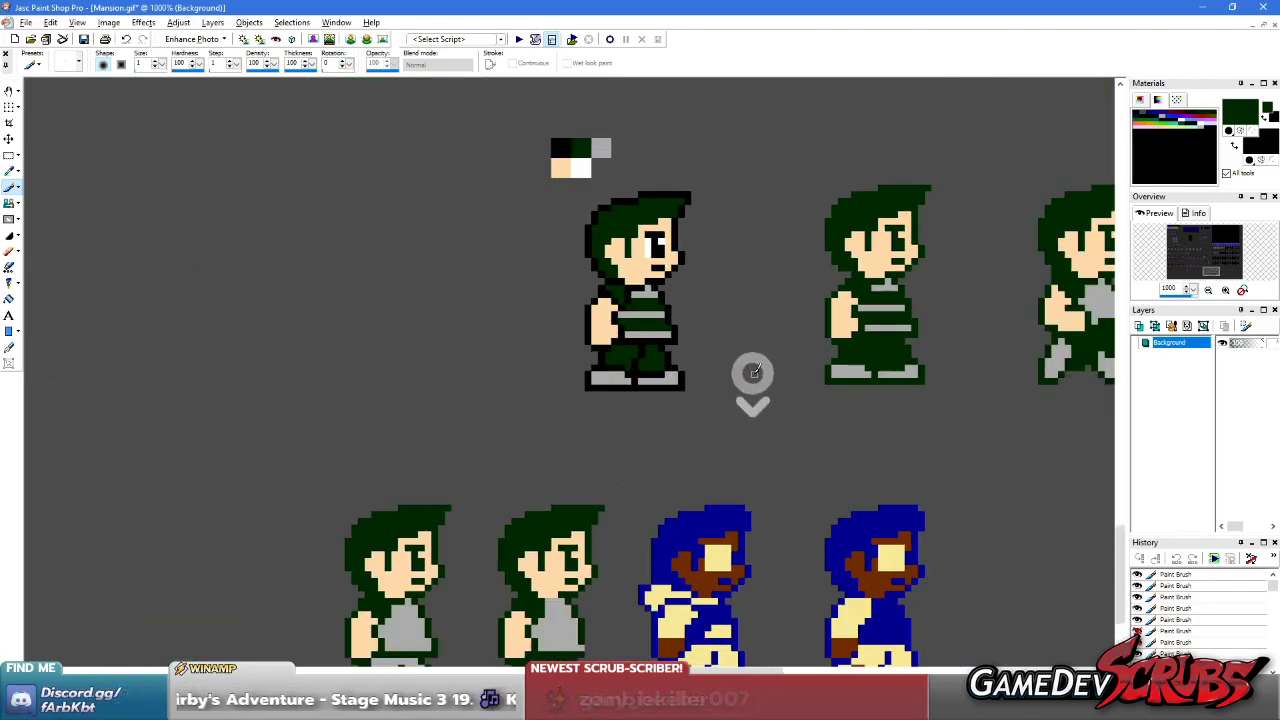
# - Paint slanted dark green stripes across the grey shirt of the first walking sprite beside the standing one
pyautogui.scroll(1, 749, 380)
pyautogui.scroll(3, 731, 345)
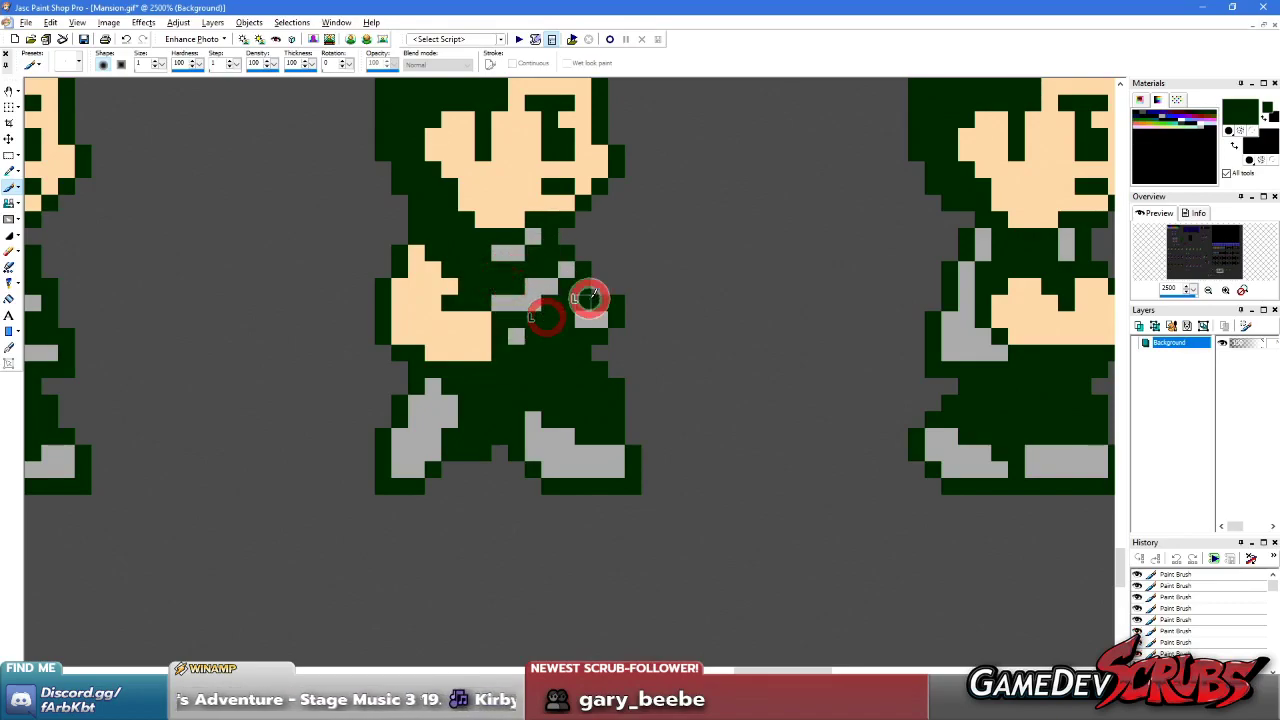
pyautogui.scroll(-2, 650, 390)
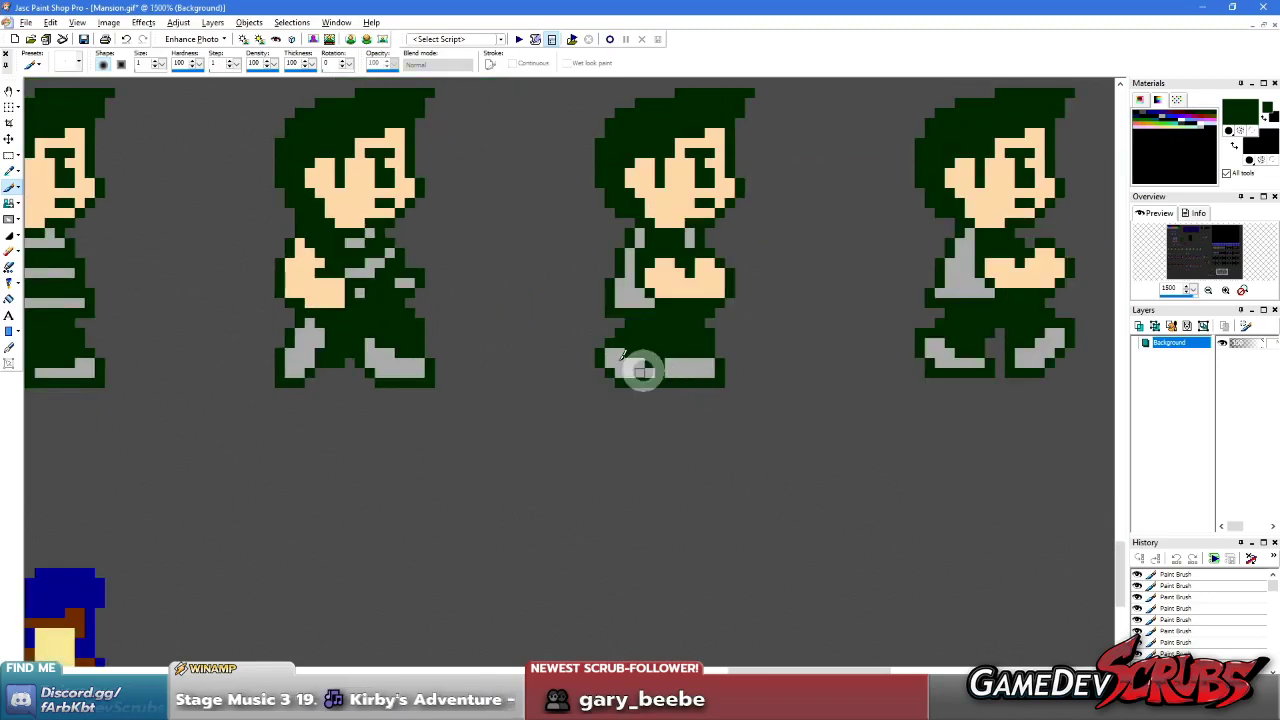
# - Refine the first walking sprite's slanted shirt stripes with grey and dark green pixels
pyautogui.scroll(4, 460, 371)
pyautogui.keyDown('ctrl'); pyautogui.click(598, 255); pyautogui.keyUp('ctrl')
pyautogui.moveTo(512, 278)
pyautogui.mouseDown()
pyautogui.moveTo(582, 278)
pyautogui.moveTo(502, 295)
pyautogui.moveTo(570, 298)
pyautogui.moveTo(539, 240)
pyautogui.moveTo(490, 275)
pyautogui.mouseUp()
pyautogui.keyDown('ctrl'); pyautogui.click(531, 243); pyautogui.keyUp('ctrl')
pyautogui.click(557, 309)
pyautogui.scroll(-3, 652, 368)
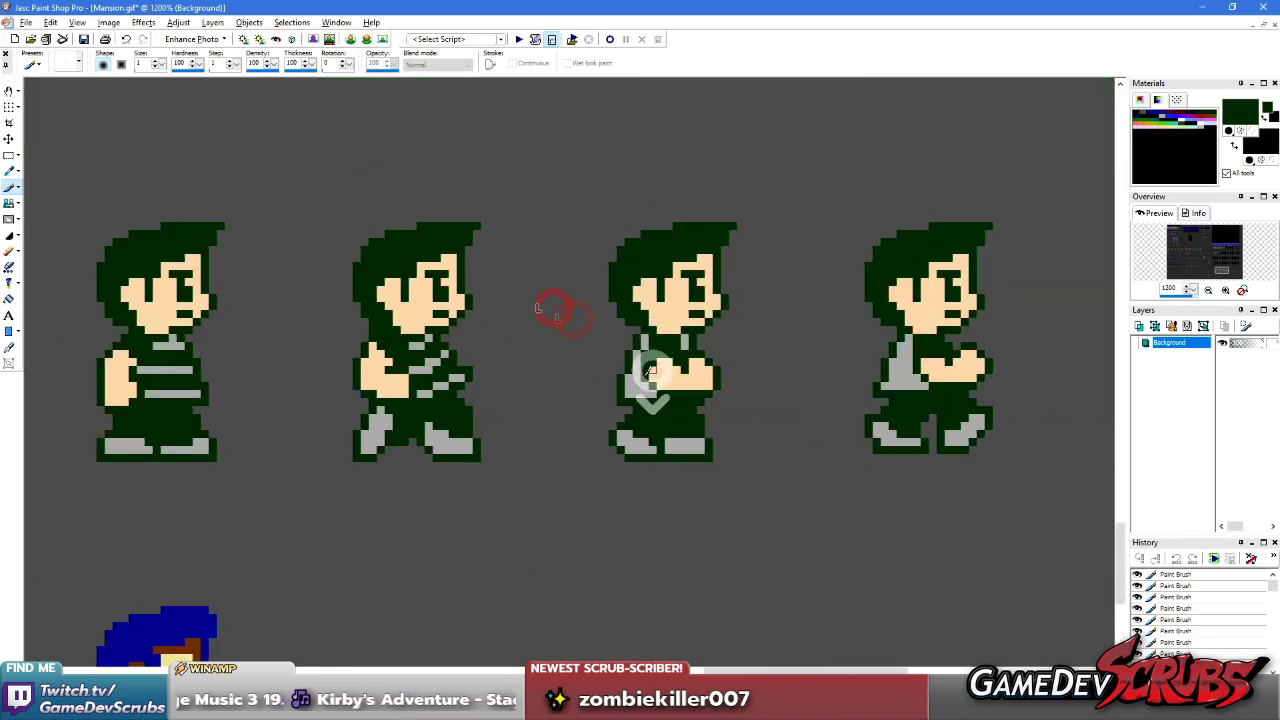
pyautogui.scroll(-1, 636, 376)
# - Paint dark green stripes over the grey shirt back of the second walking sprite
pyautogui.scroll(4, 583, 372)
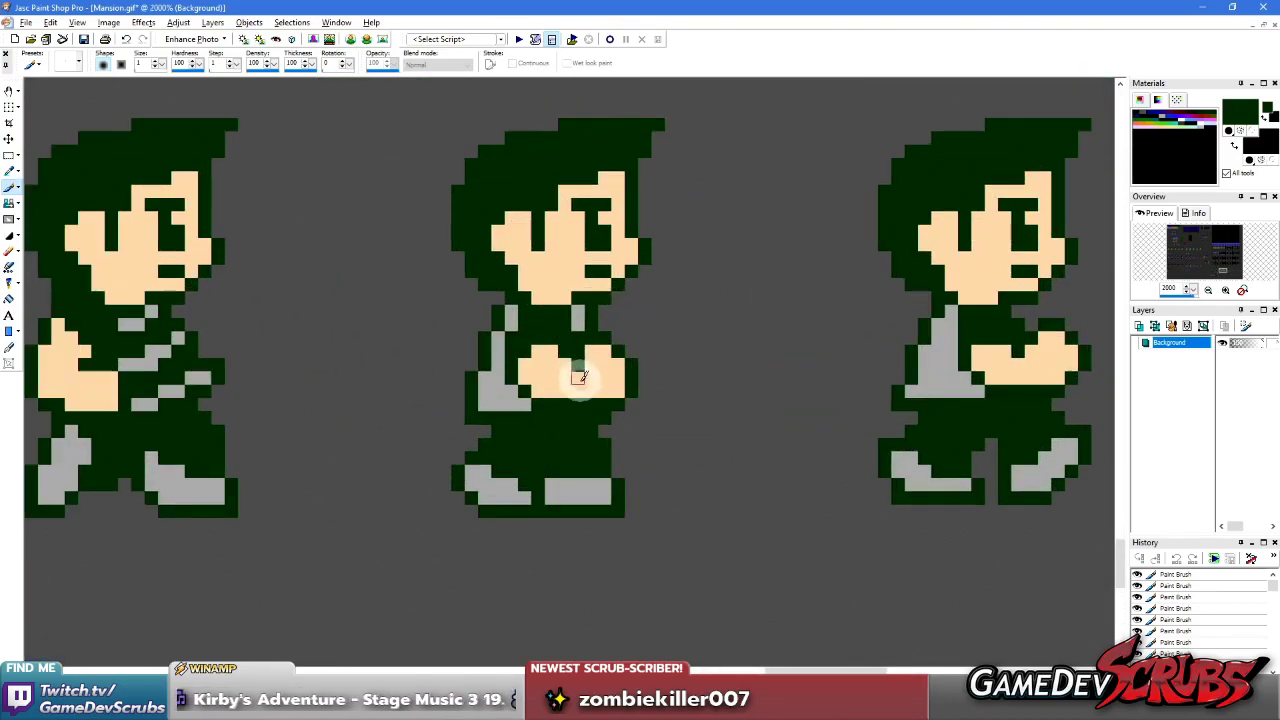
pyautogui.keyDown('ctrl'); pyautogui.click(523, 294); pyautogui.keyUp('ctrl')
pyautogui.click(485, 287)
pyautogui.click(466, 336)
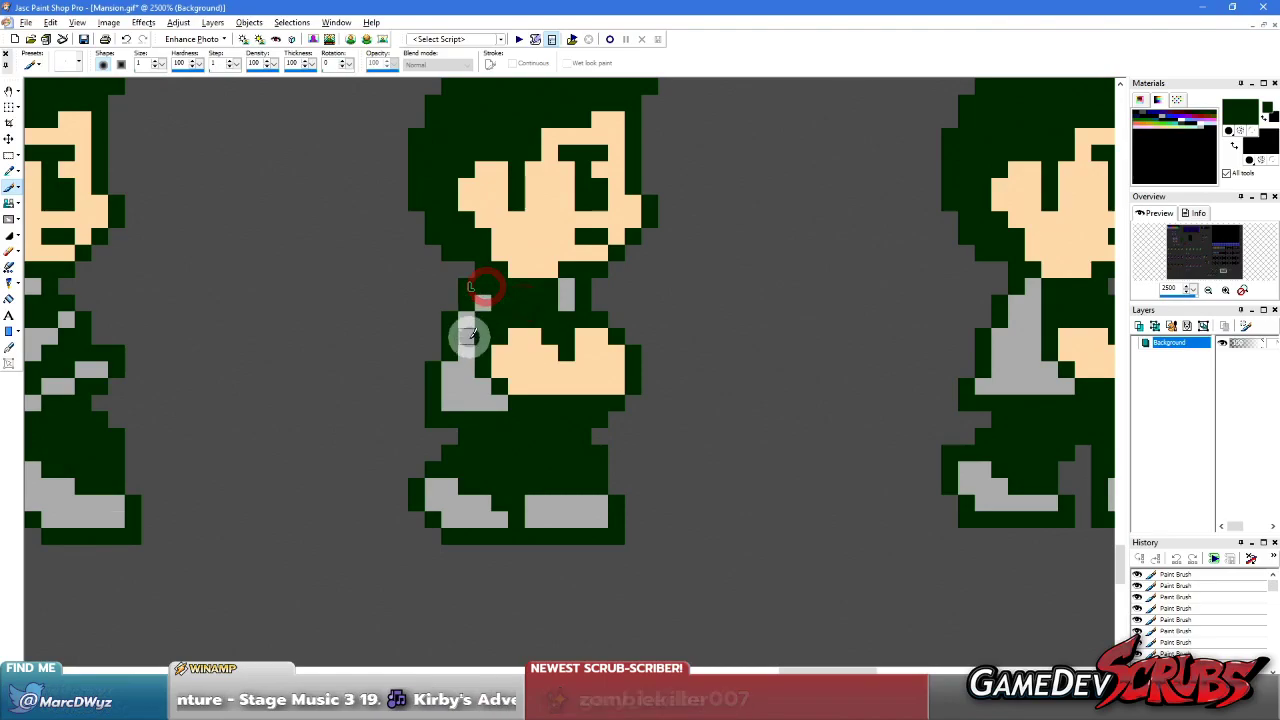
pyautogui.click(449, 371)
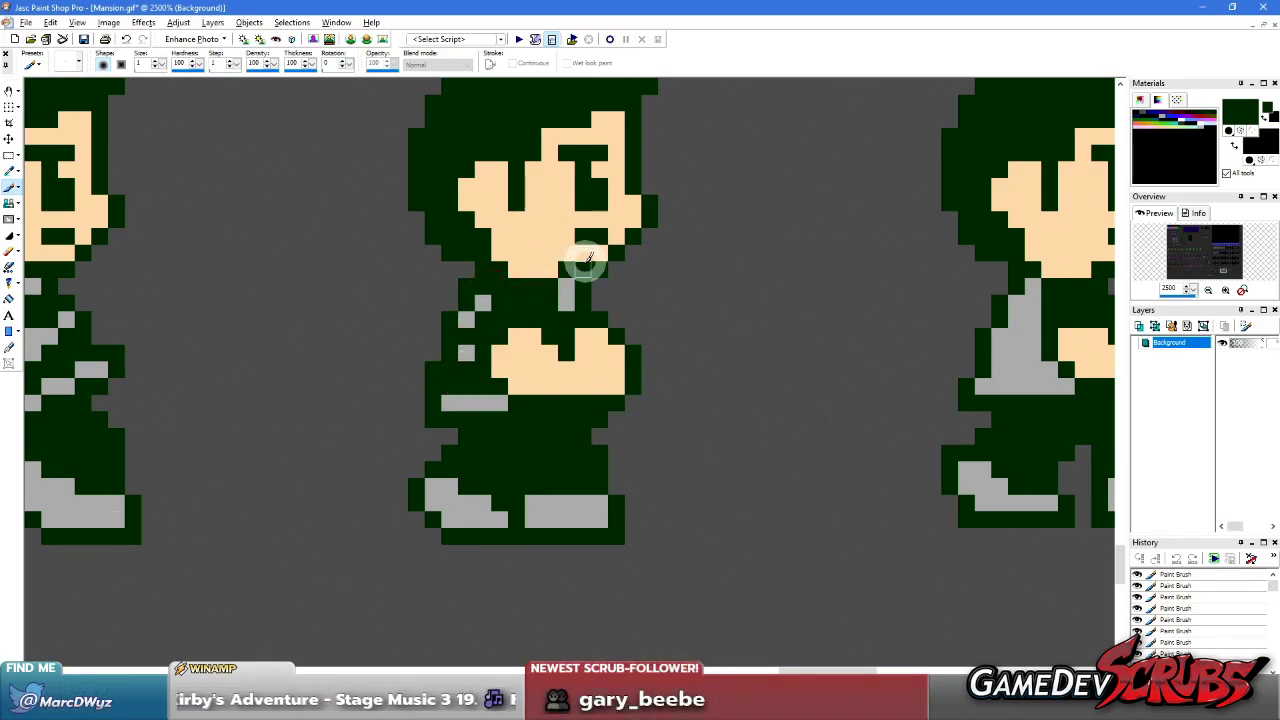
pyautogui.scroll(-2, 588, 262)
pyautogui.scroll(1, 588, 378)
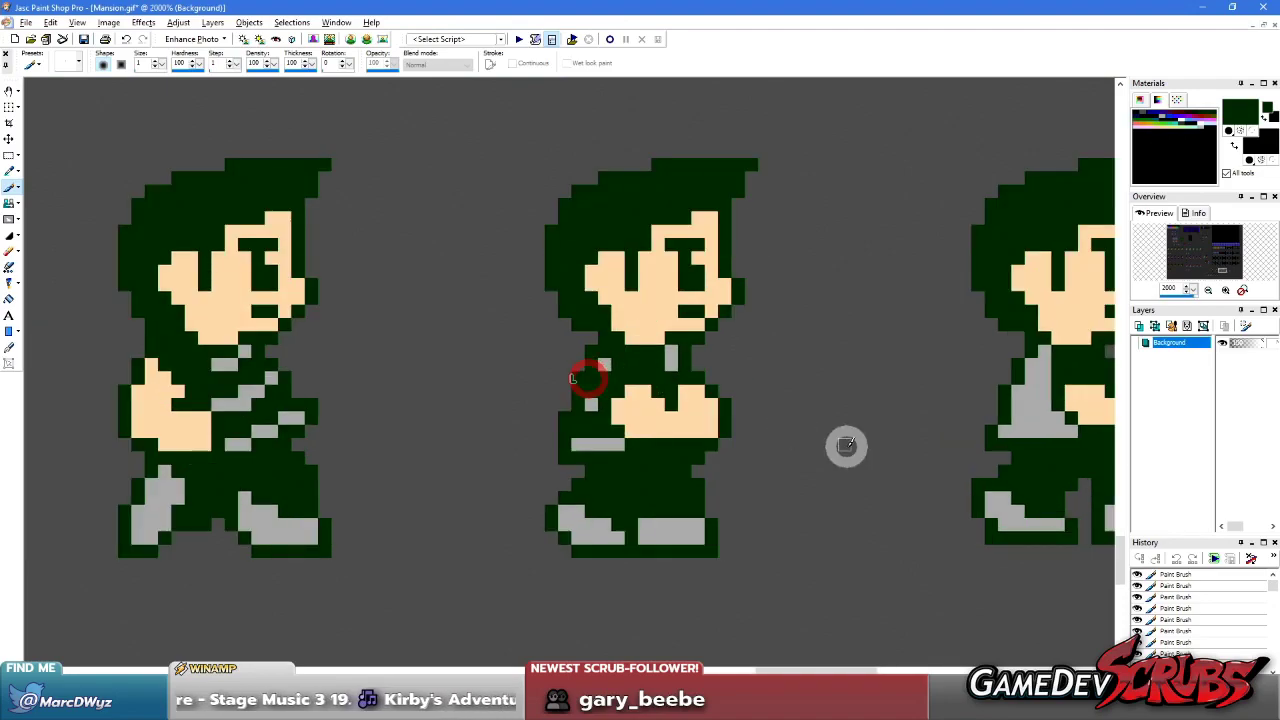
# - Paint dark green horizontal stripes over the grey shirt back of the third walking sprite
pyautogui.scroll(-2, 754, 393)
pyautogui.scroll(2, 589, 360)
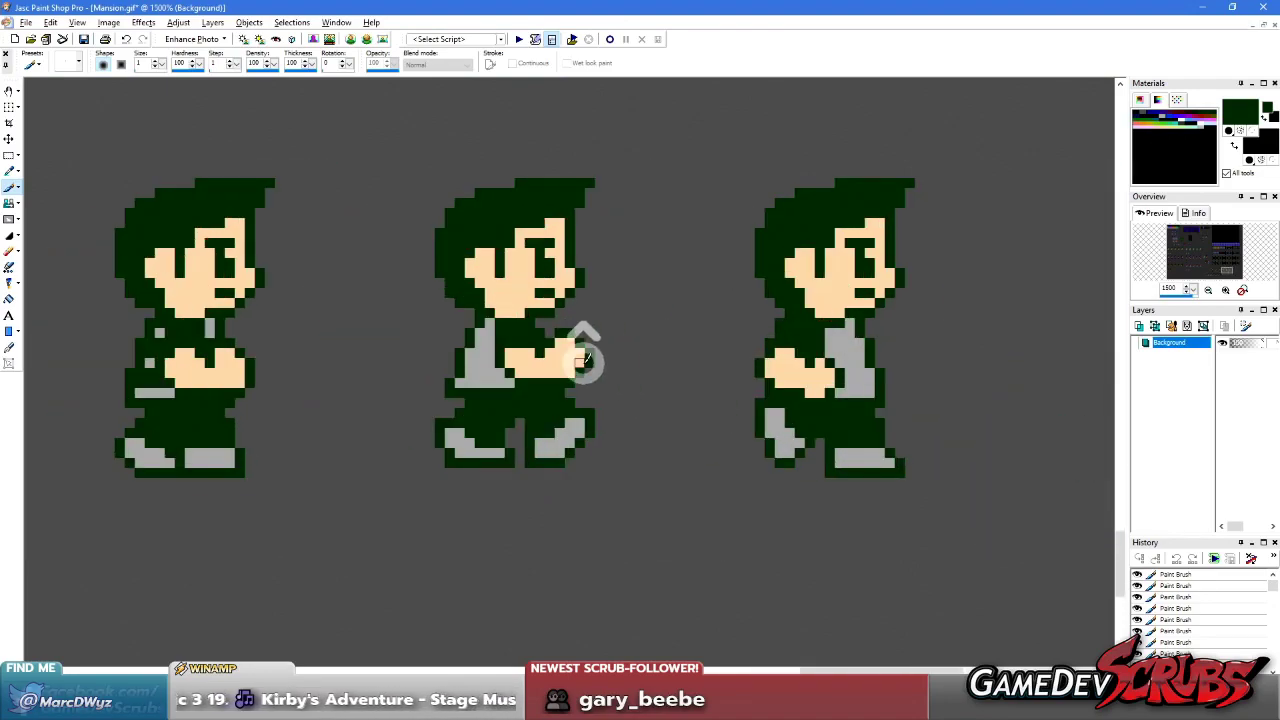
pyautogui.click(524, 343)
pyautogui.click(533, 358)
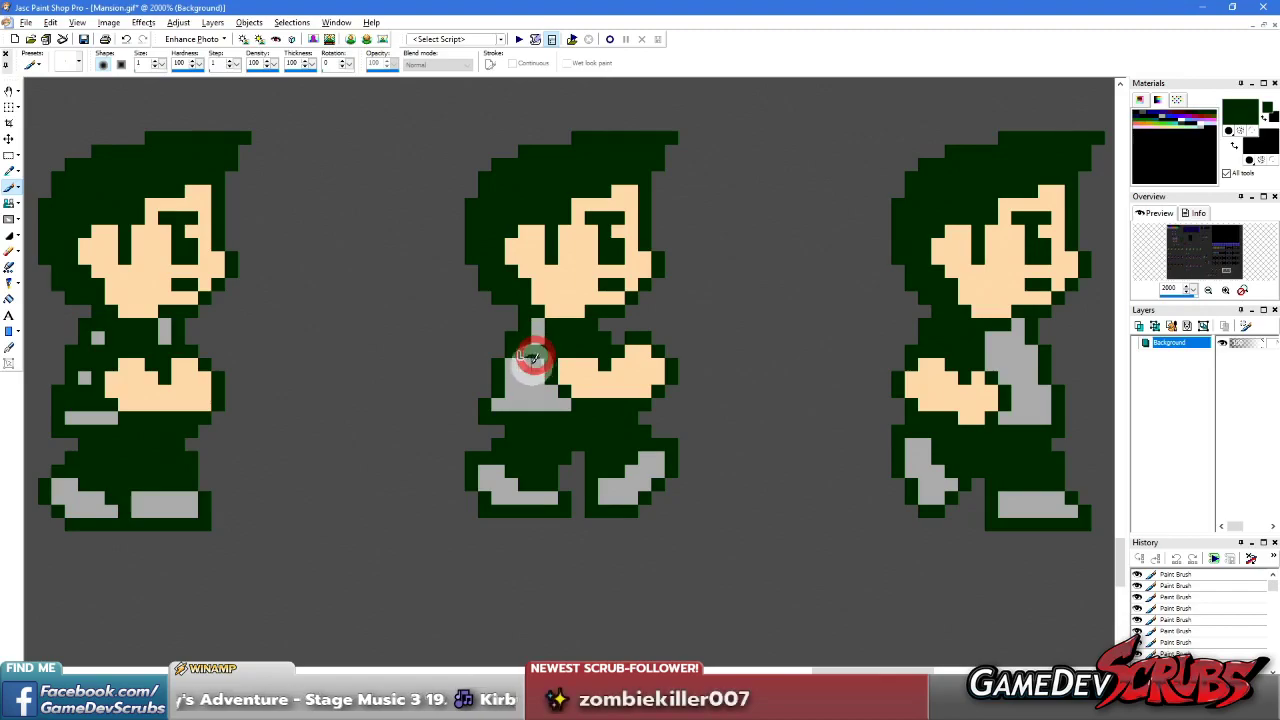
pyautogui.click(536, 338)
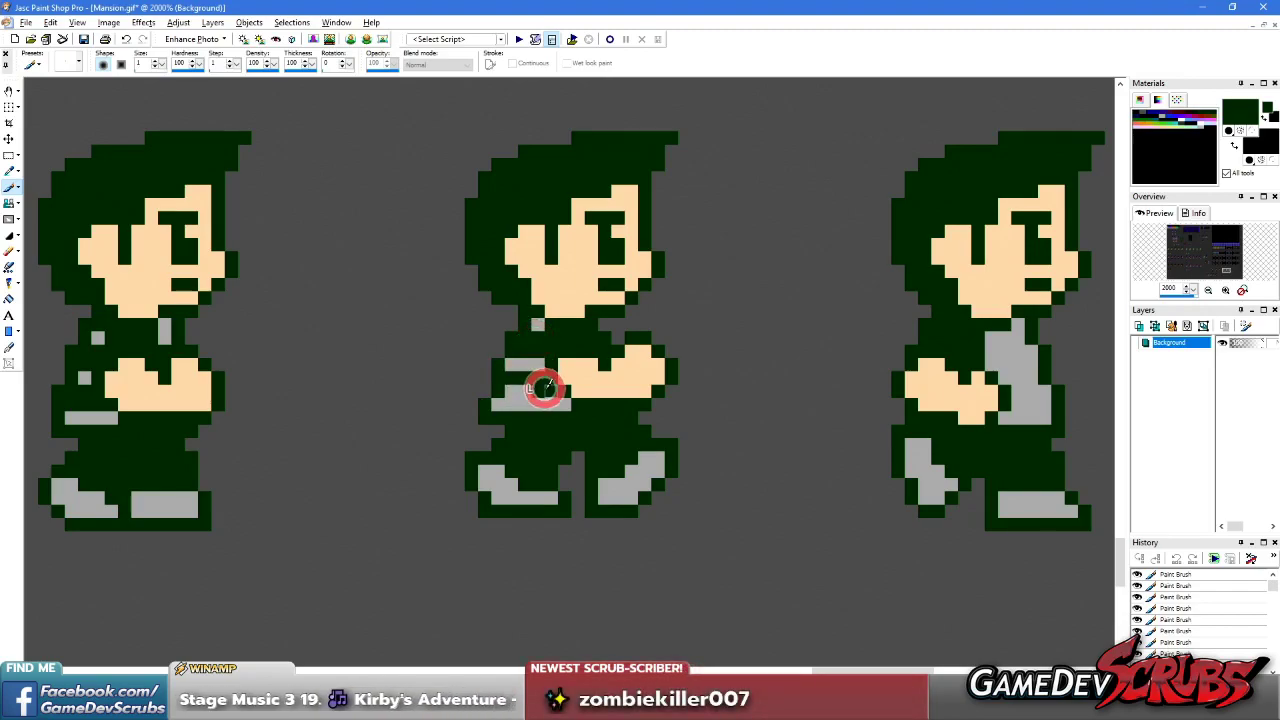
pyautogui.scroll(-3, 512, 388)
pyautogui.scroll(2, 534, 386)
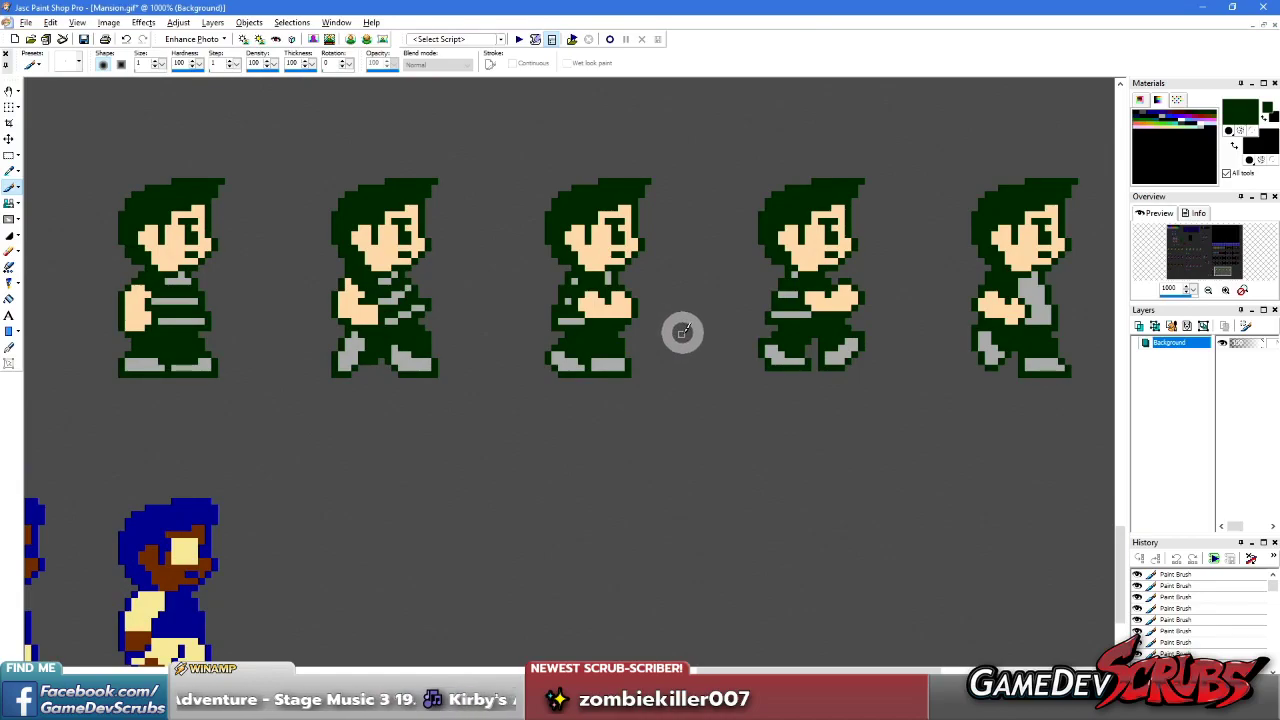
# - Fill the missing lower inner corner of the green-outlined standing sprite's hand with the skin color
pyautogui.scroll(4, 514, 350)
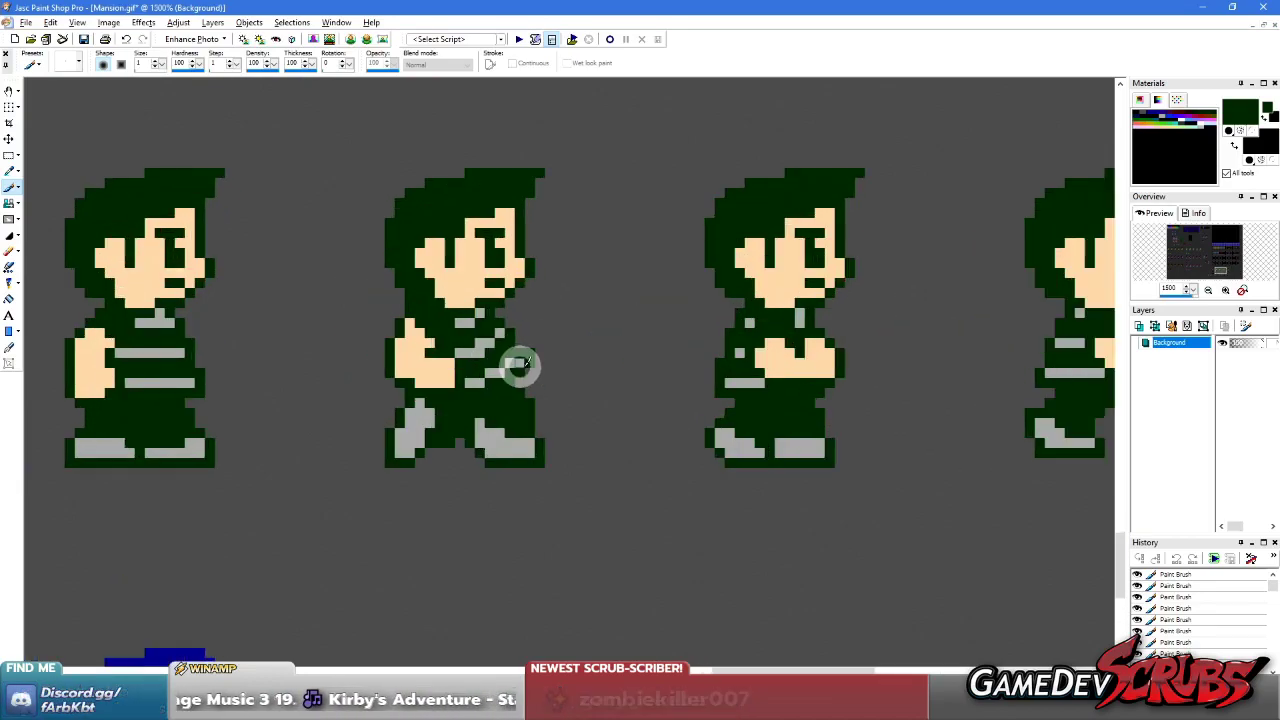
pyautogui.scroll(1, 400, 390)
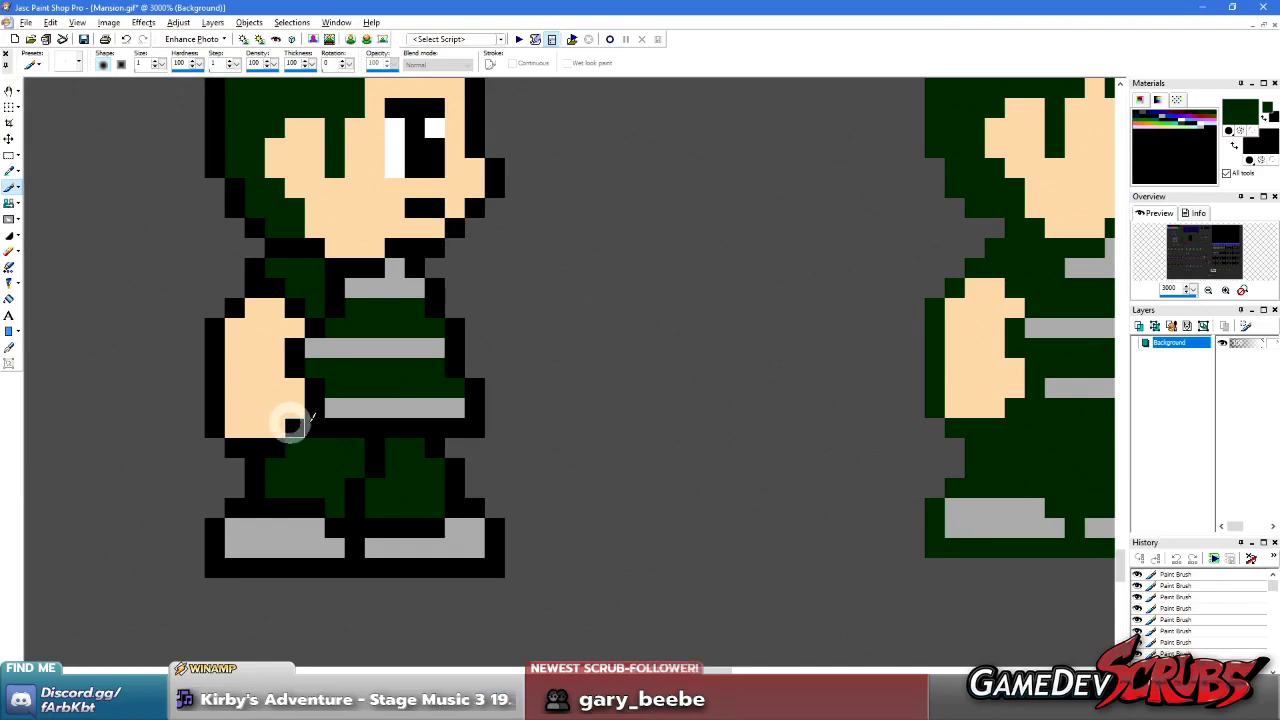
pyautogui.scroll(-1, 246, 386)
pyautogui.scroll(2, 800, 339)
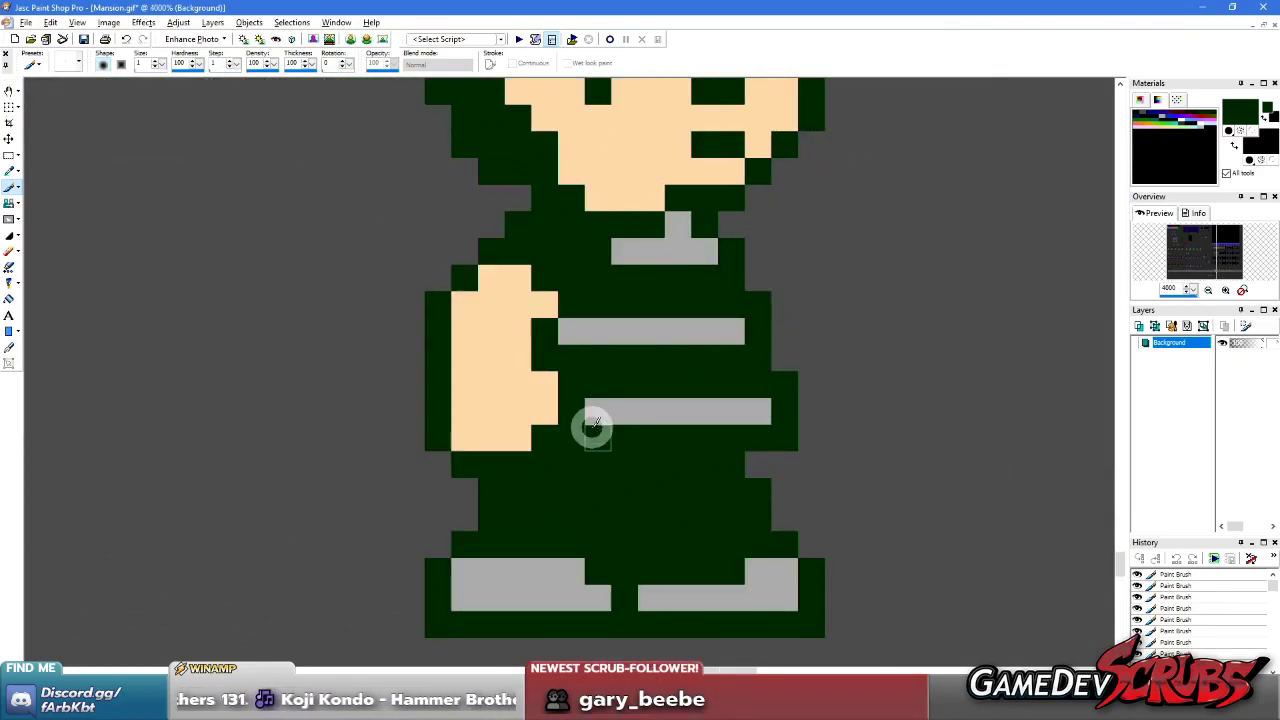
pyautogui.keyDown('ctrl'); pyautogui.click(604, 476); pyautogui.keyUp('ctrl')
pyautogui.keyDown('ctrl'); pyautogui.click(513, 412); pyautogui.keyUp('ctrl')
pyautogui.click(537, 434)
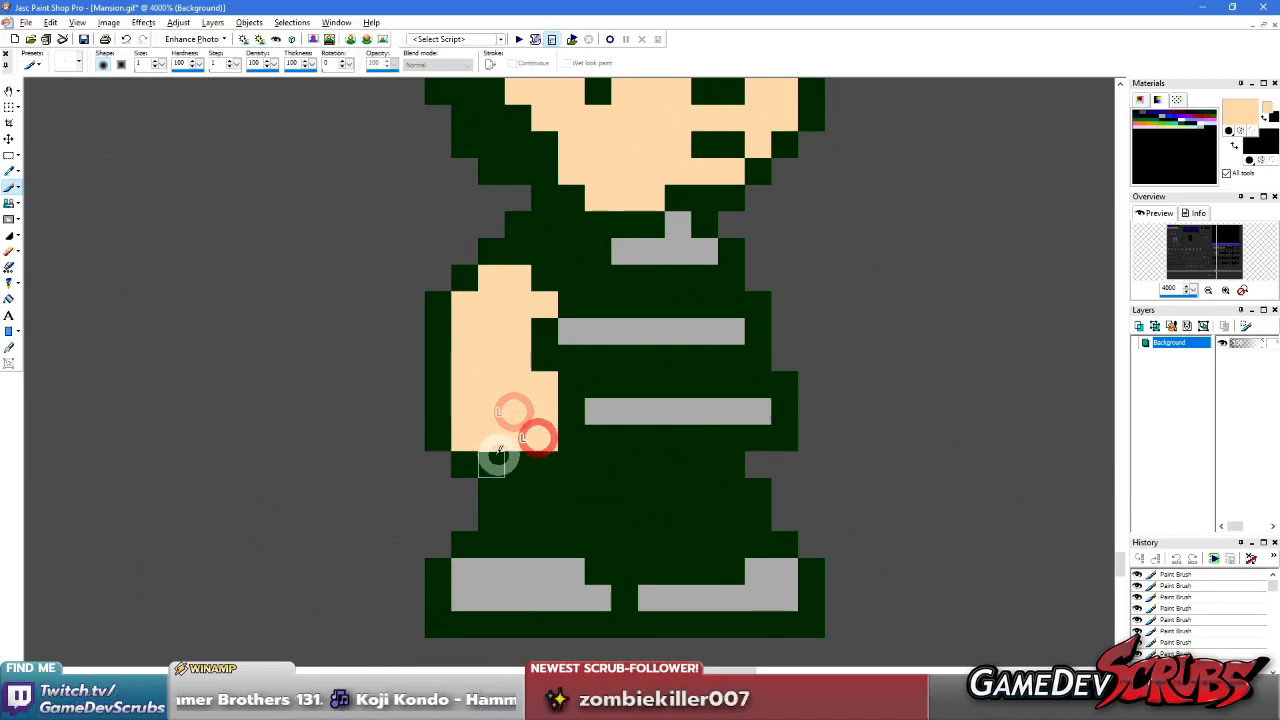
pyautogui.moveTo(474, 455); pyautogui.dragTo(520, 457)
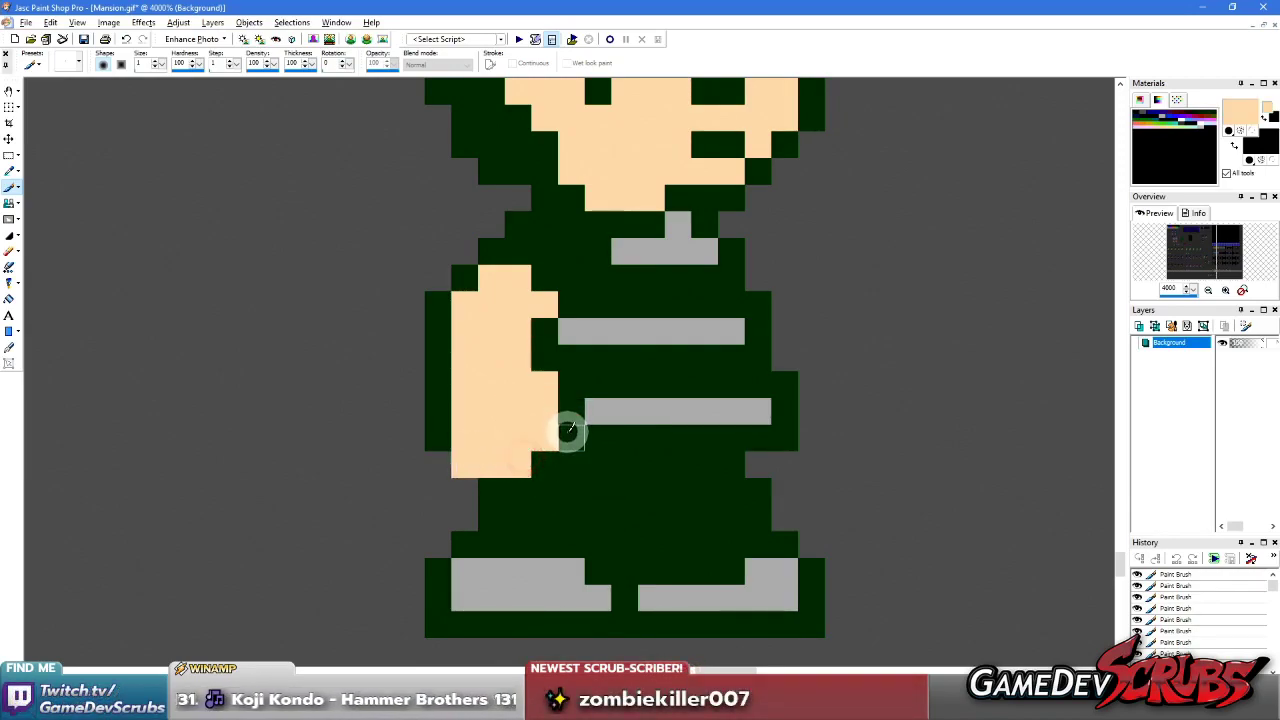
pyautogui.hotkey('ctrl', 'z')
pyautogui.hotkey('ctrl', 'z')
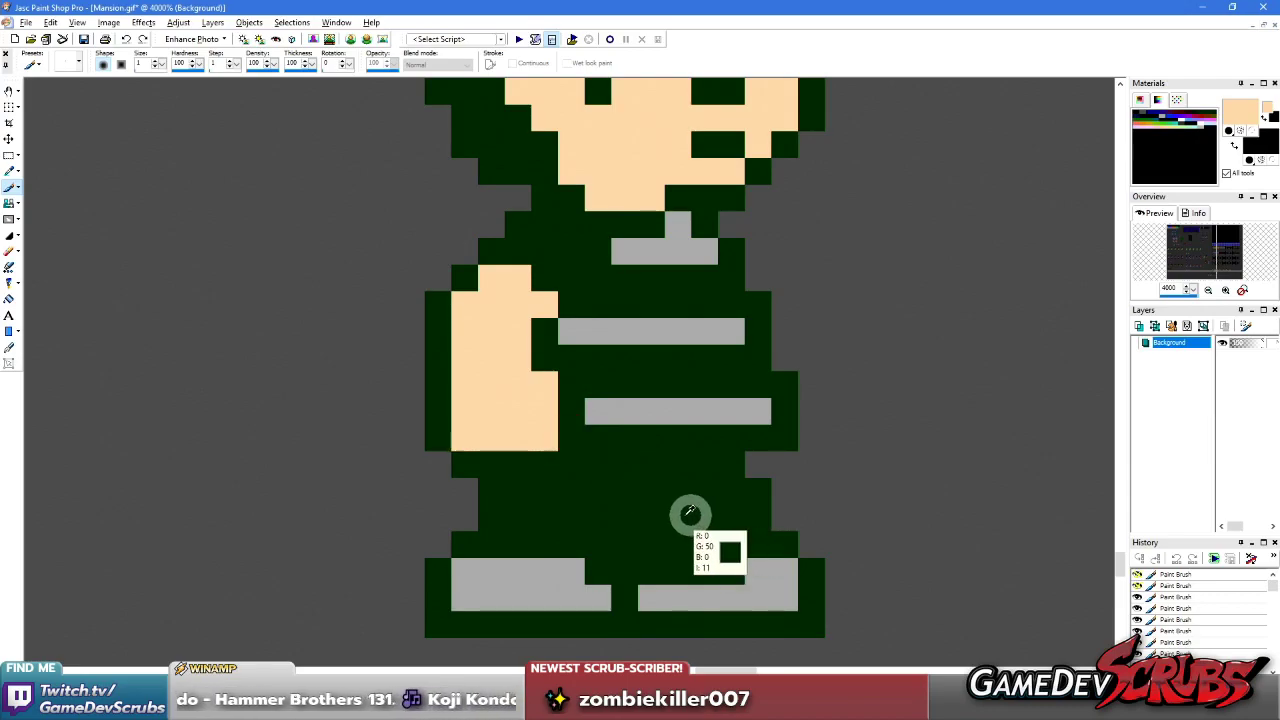
# - Restore the dark green pixel at the lower inner corner of the green-outlined standing sprite's hand
pyautogui.keyDown('ctrl'); pyautogui.click(576, 472); pyautogui.keyUp('ctrl')
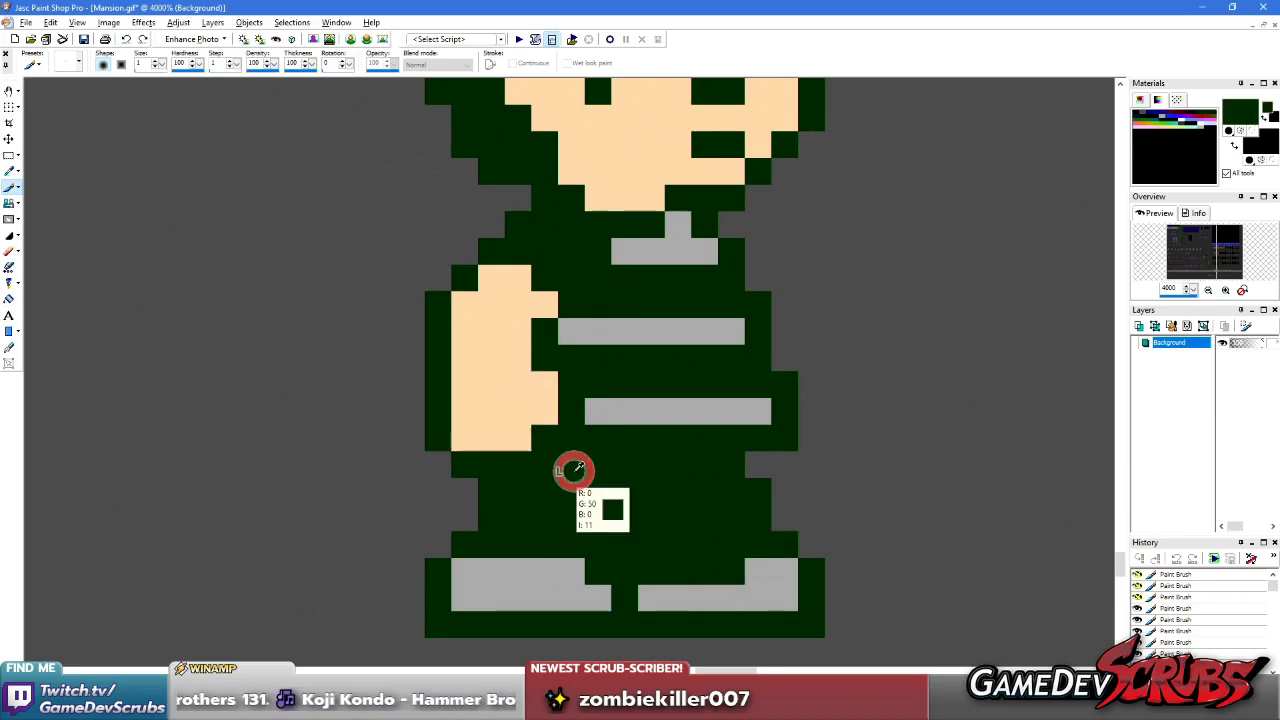
pyautogui.moveTo(565, 455)
pyautogui.mouseDown()
pyautogui.moveTo(497, 492)
pyautogui.moveTo(619, 455)
pyautogui.moveTo(707, 458)
pyautogui.moveTo(696, 522)
pyautogui.moveTo(563, 487)
pyautogui.moveTo(674, 503)
pyautogui.mouseUp()
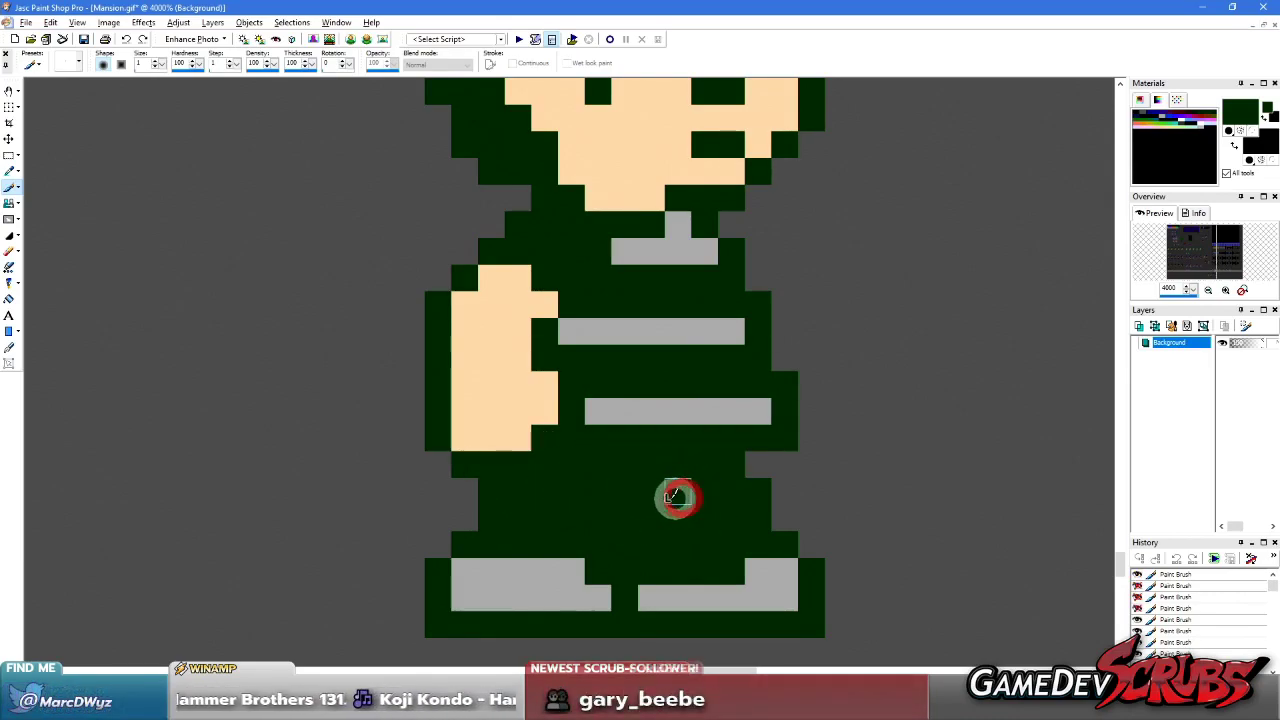
pyautogui.scroll(-2, 606, 423)
pyautogui.scroll(2, 566, 333)
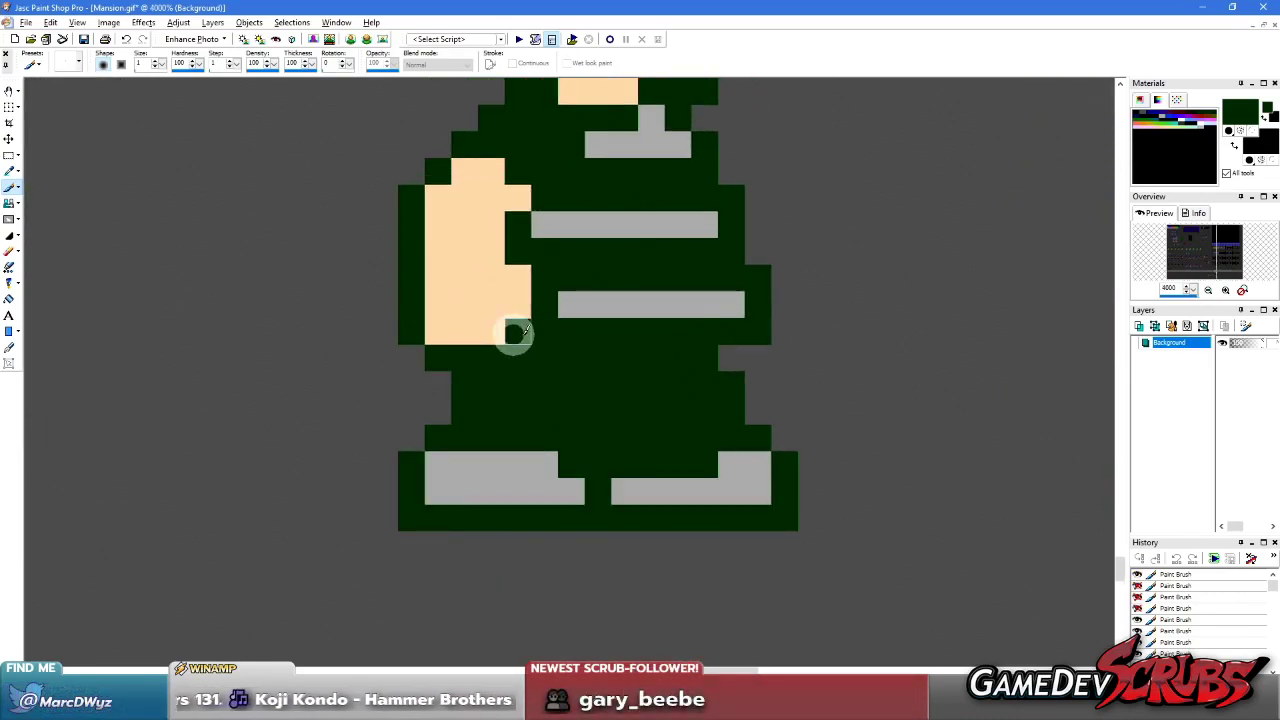
# - Compare the striped shirts of the standing sprites with those of the walking frames
pyautogui.scroll(-2, 578, 200)
pyautogui.scroll(-3, 612, 332)
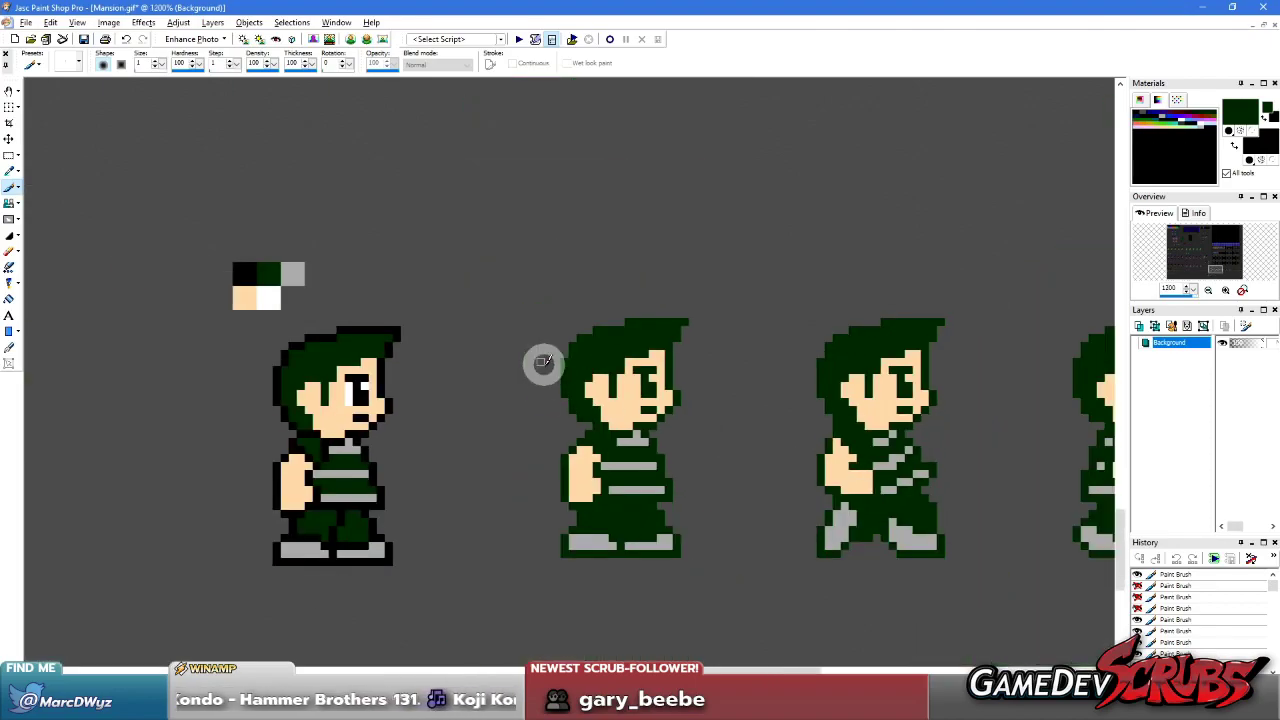
pyautogui.scroll(-4, 544, 364)
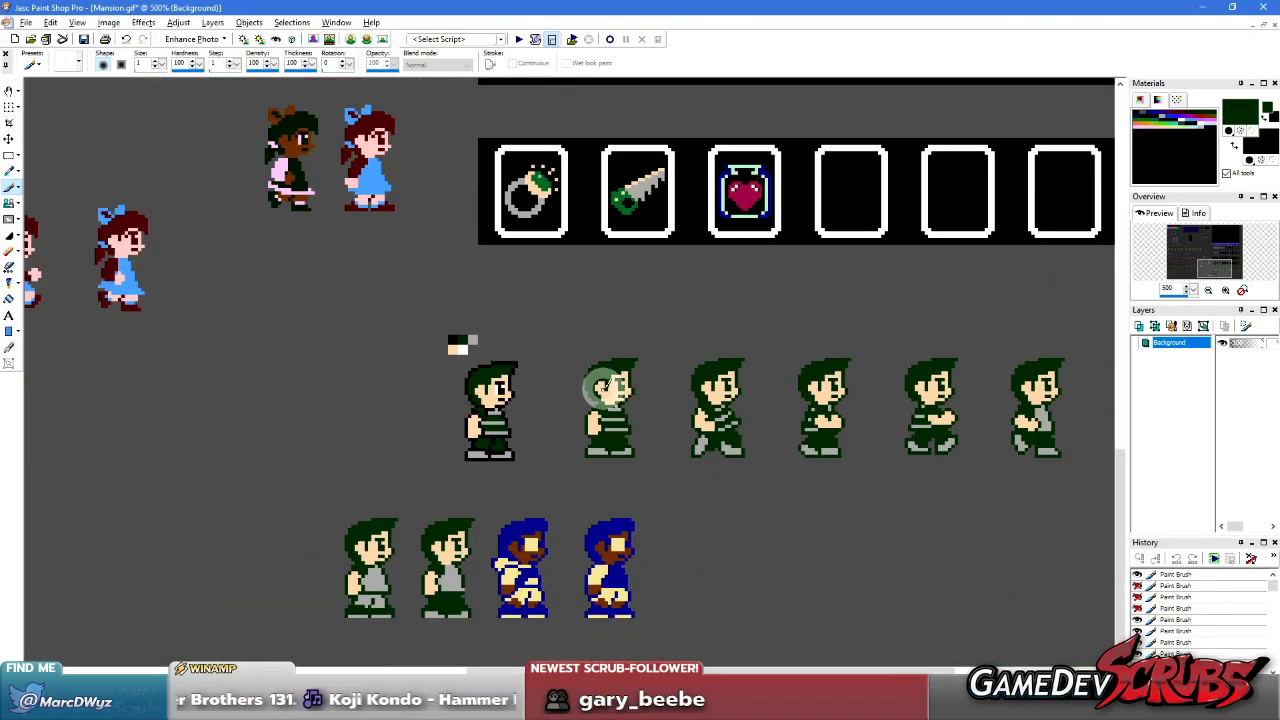
pyautogui.scroll(7, 608, 388)
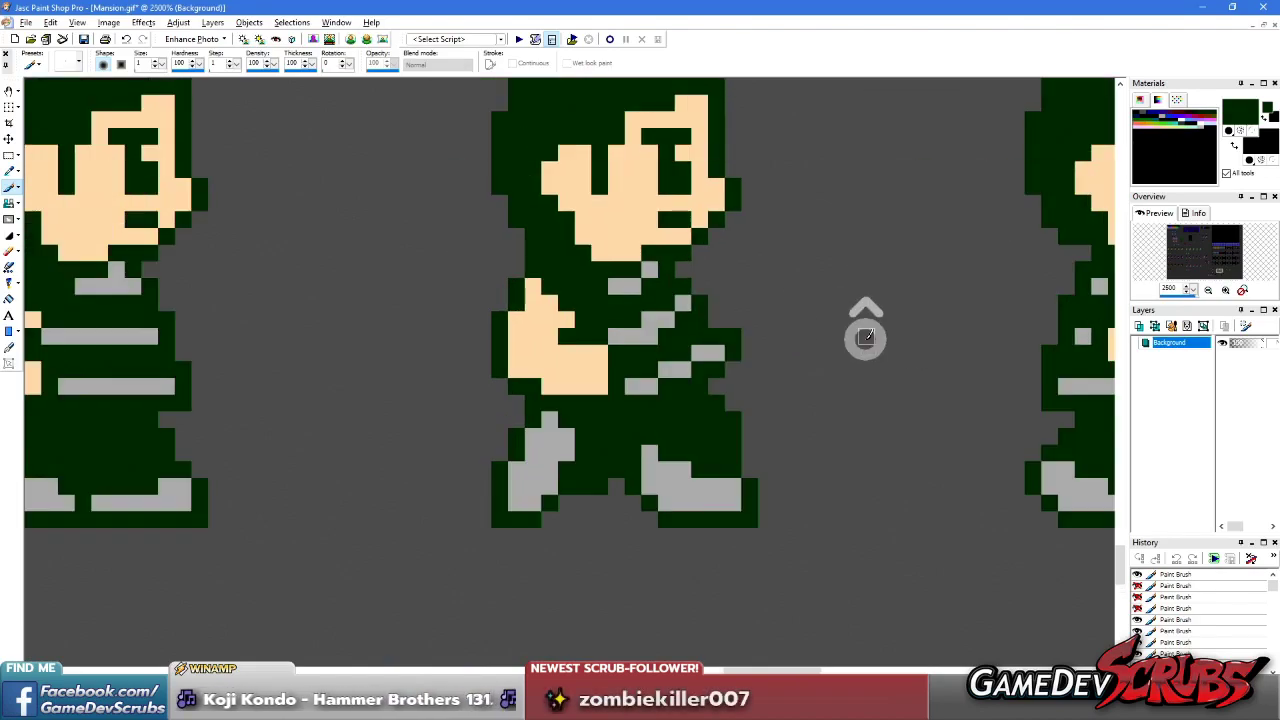
pyautogui.scroll(-5, 799, 341)
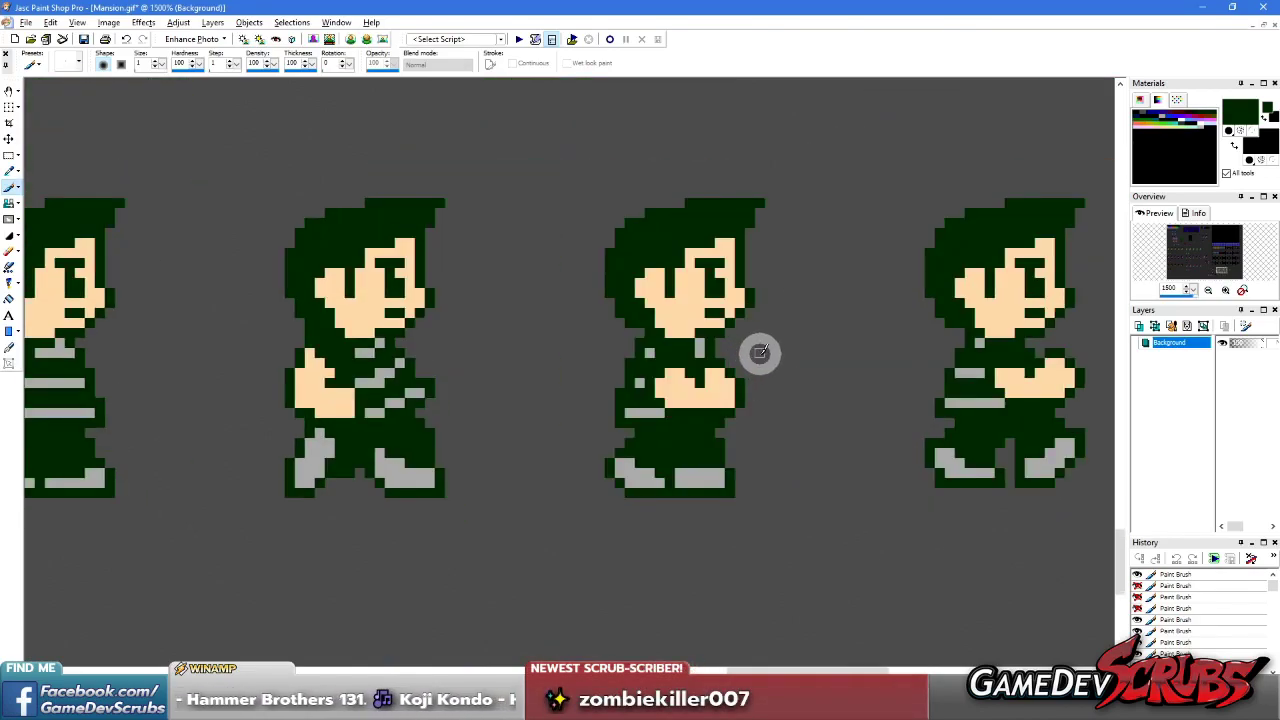
pyautogui.scroll(4, 600, 390)
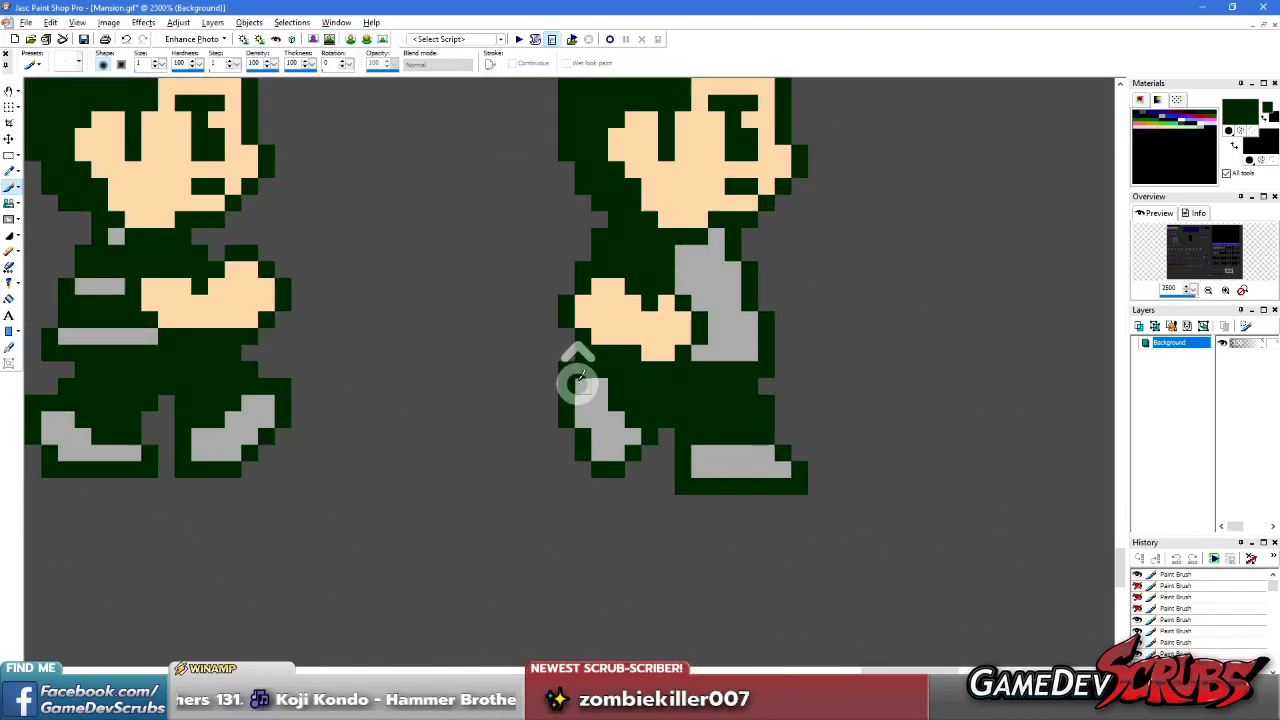
pyautogui.keyDown('ctrl'); pyautogui.click(105, 288); pyautogui.keyUp('ctrl')
pyautogui.scroll(-5, 309, 337)
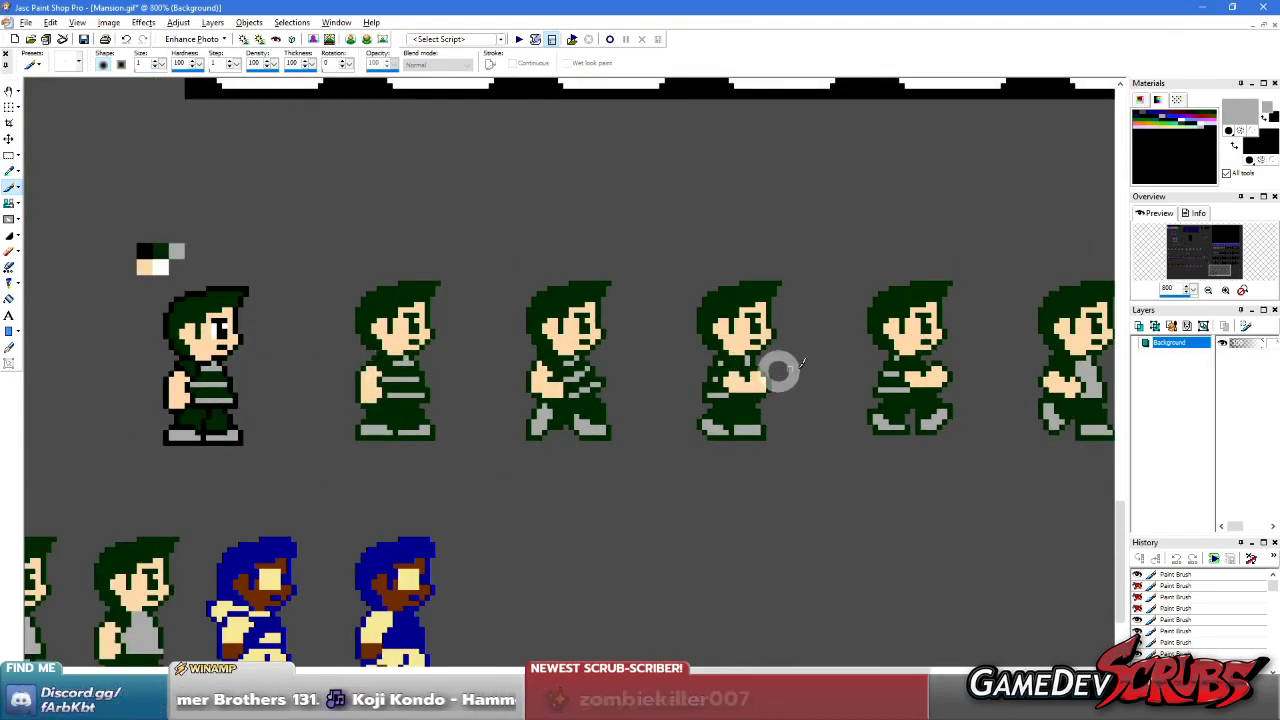
pyautogui.scroll(1, 888, 378)
pyautogui.scroll(5, 888, 378)
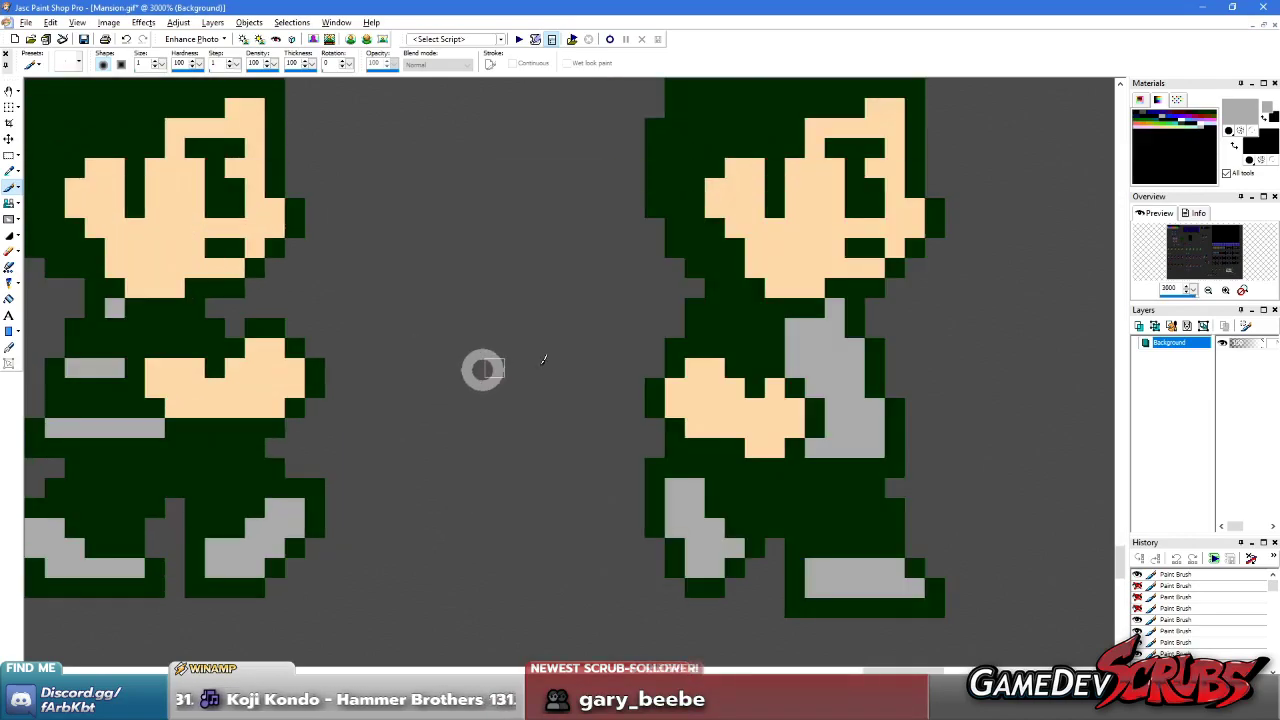
# - Paint dark green stripes over the grey shirt front and collar of the fourth walking sprite
pyautogui.keyDown('ctrl'); pyautogui.click(745, 332); pyautogui.keyUp('ctrl')
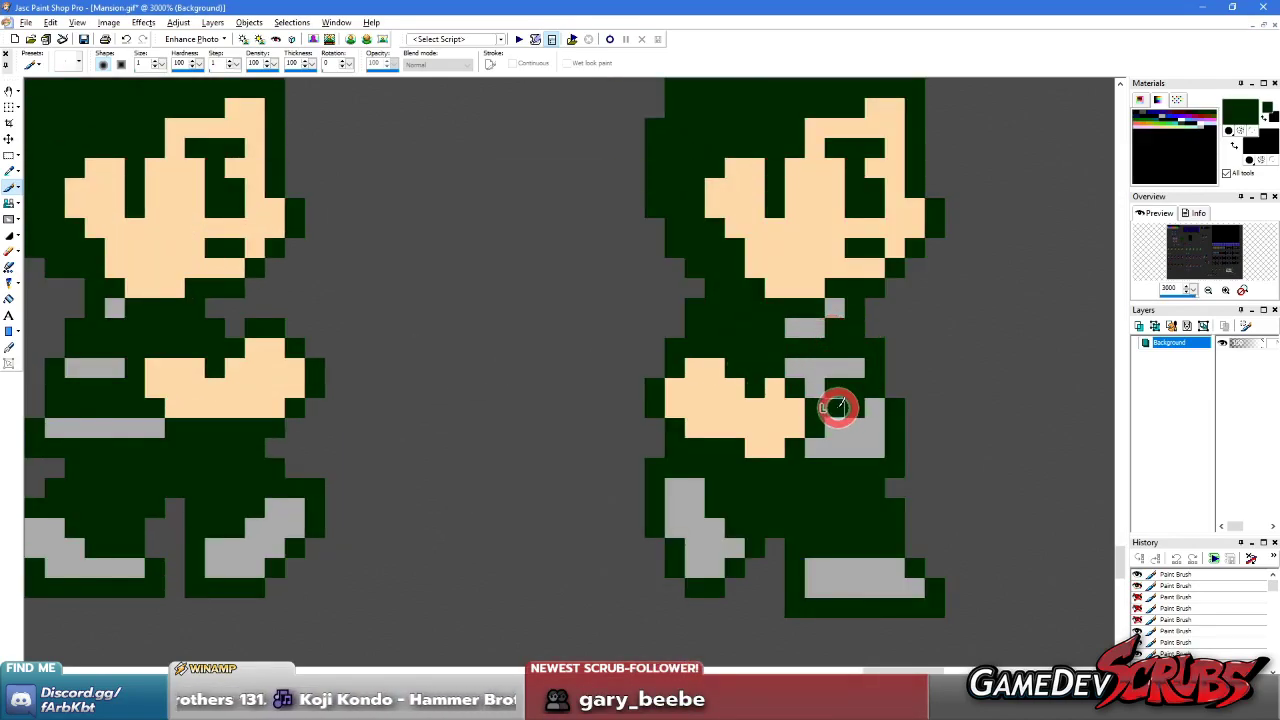
pyautogui.keyDown('ctrl'); pyautogui.click(829, 372); pyautogui.keyUp('ctrl')
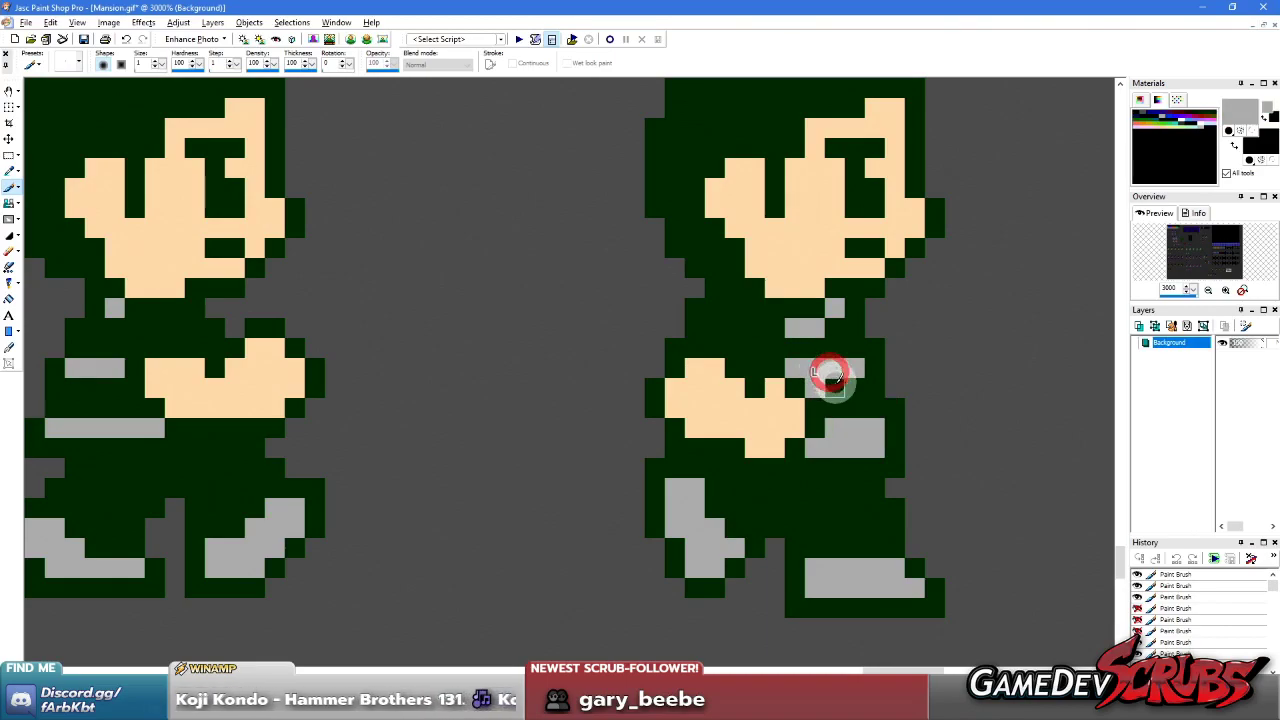
pyautogui.keyDown('ctrl'); pyautogui.click(843, 388); pyautogui.keyUp('ctrl')
pyautogui.click(835, 427)
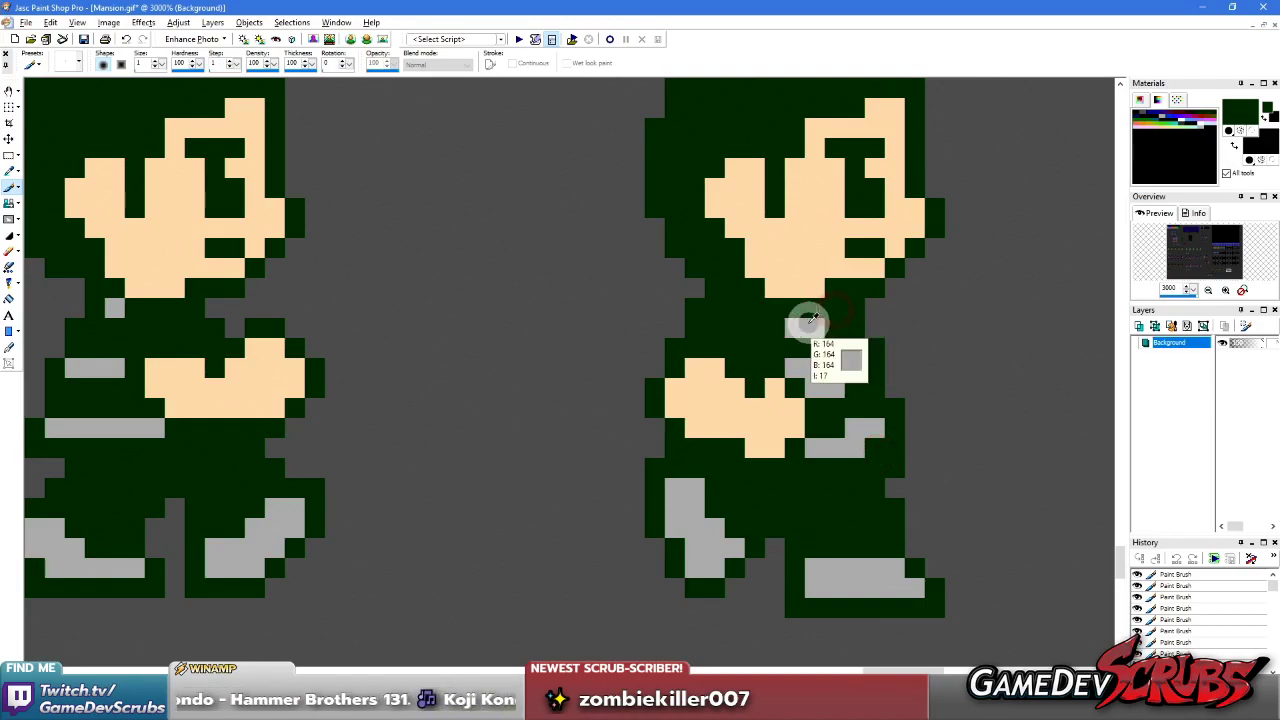
# - Extend the fourth walking sprite's top stripe forward by one grey pixel and trim the back ends of its top and middle stripes with dark green
pyautogui.keyDown('ctrl'); pyautogui.click(805, 326); pyautogui.keyUp('ctrl')
pyautogui.click(835, 326)
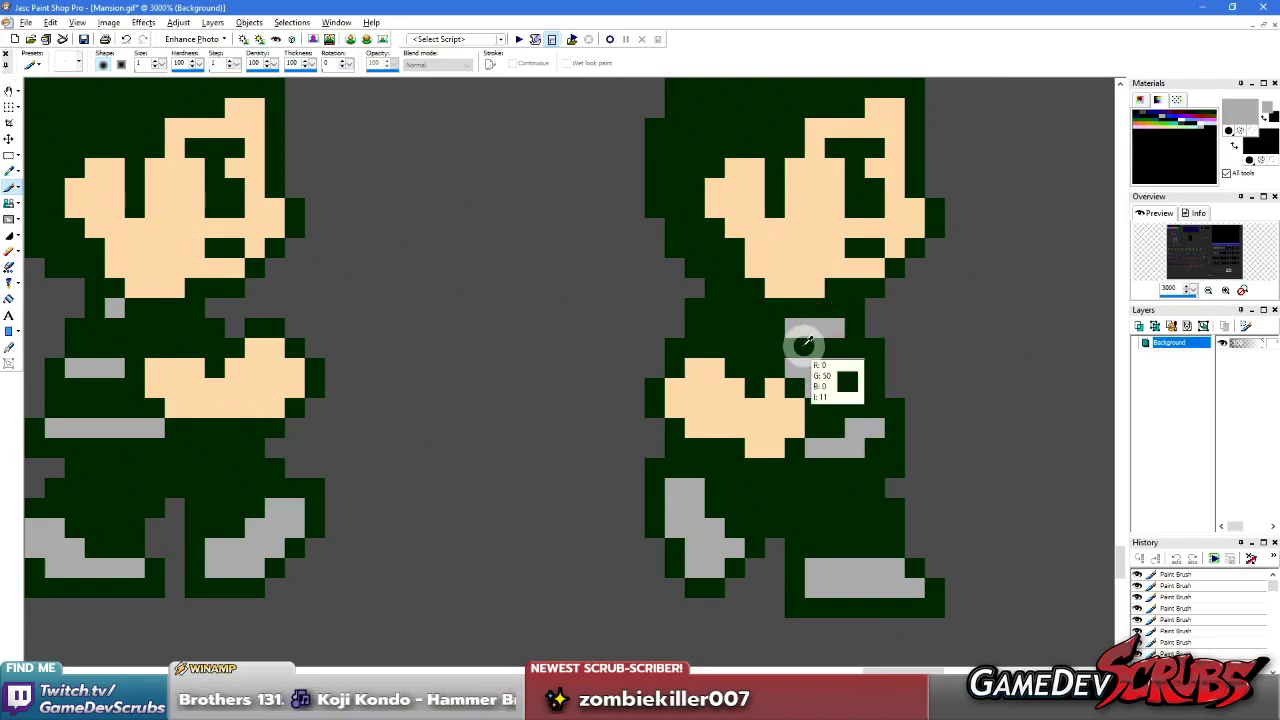
pyautogui.keyDown('ctrl'); pyautogui.click(797, 345); pyautogui.keyUp('ctrl')
pyautogui.click(792, 359)
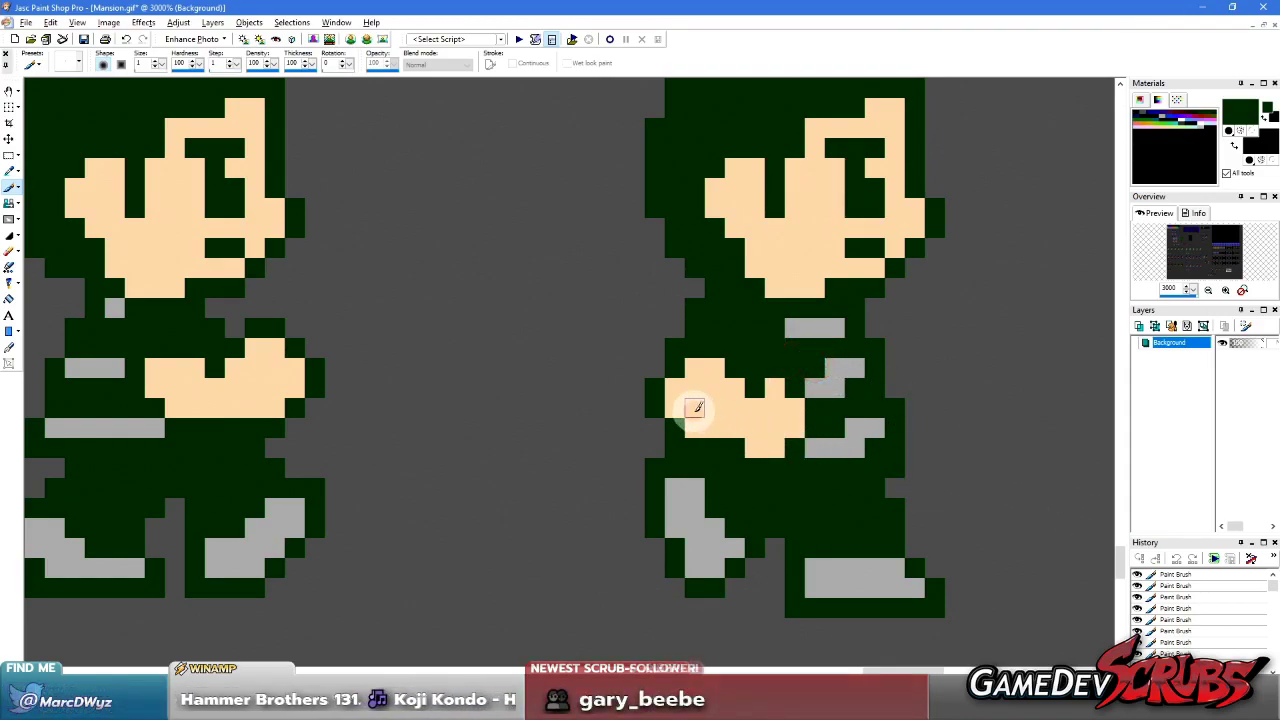
pyautogui.click(795, 326)
pyautogui.scroll(-3, 625, 430)
pyautogui.hotkey('ctrl', 'z')
pyautogui.scroll(3, 621, 253)
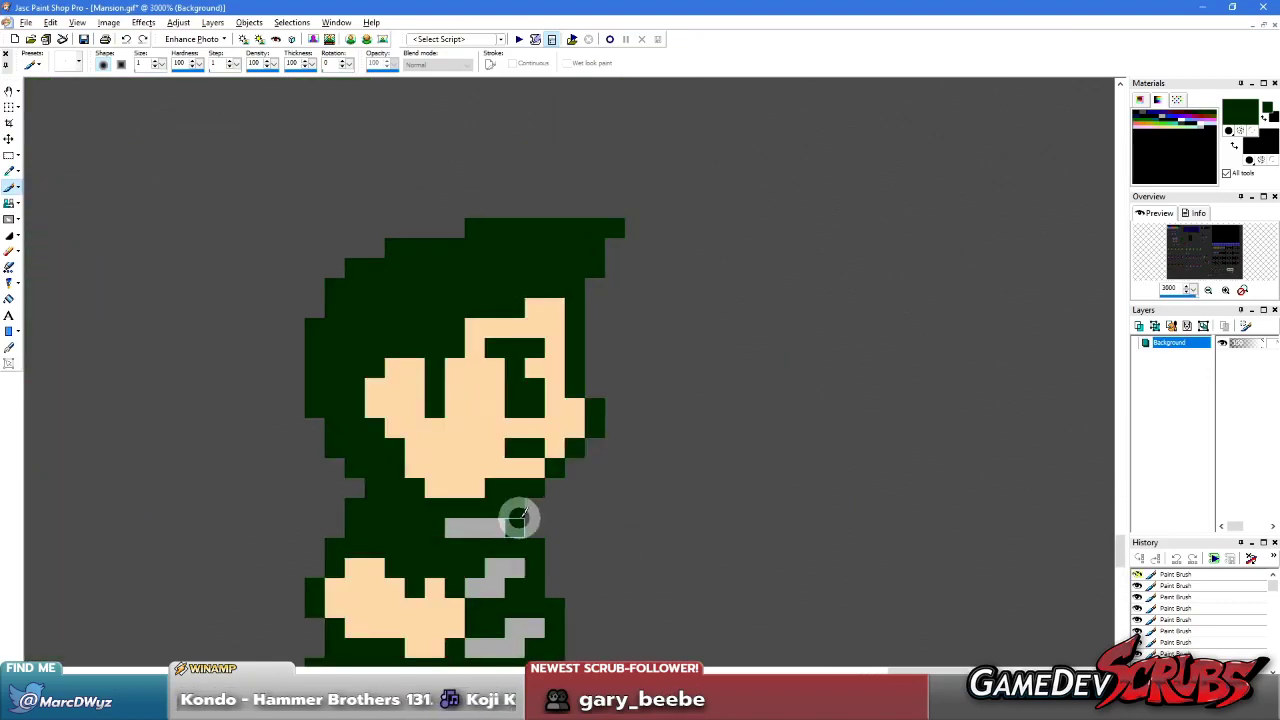
pyautogui.click(428, 520)
pyautogui.click(463, 527)
pyautogui.scroll(-4, 600, 475)
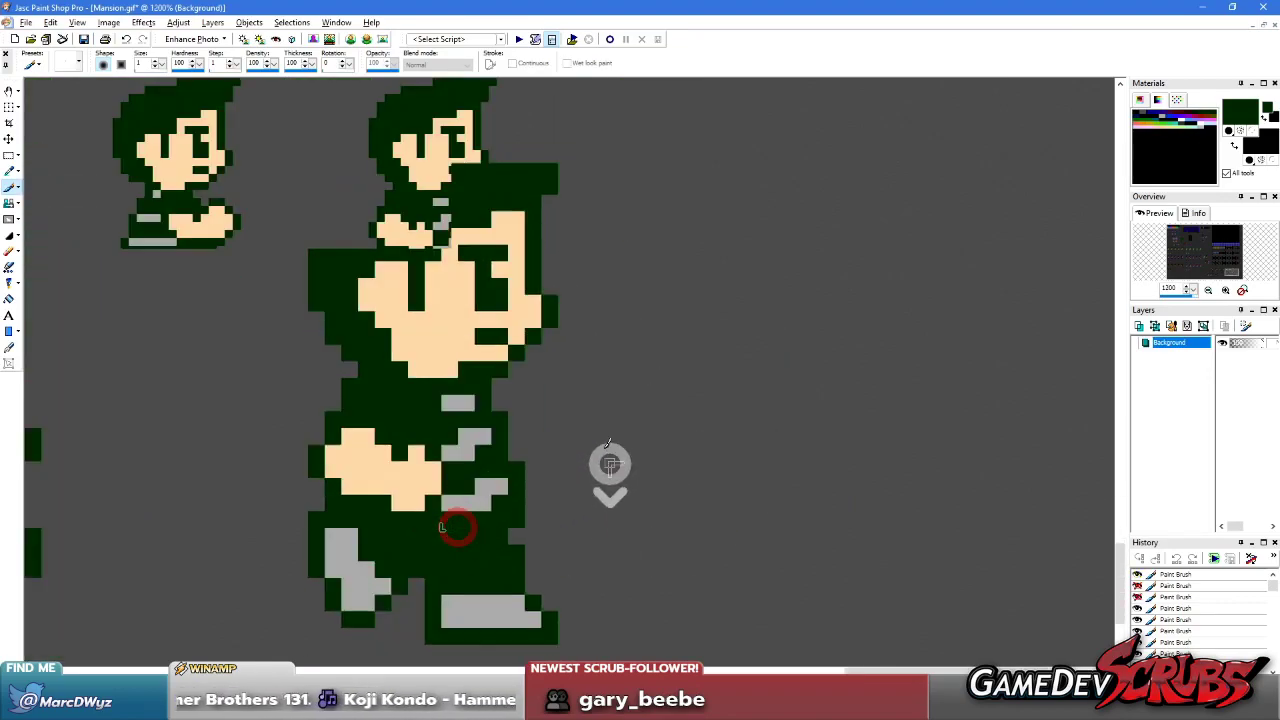
pyautogui.scroll(1, 468, 312)
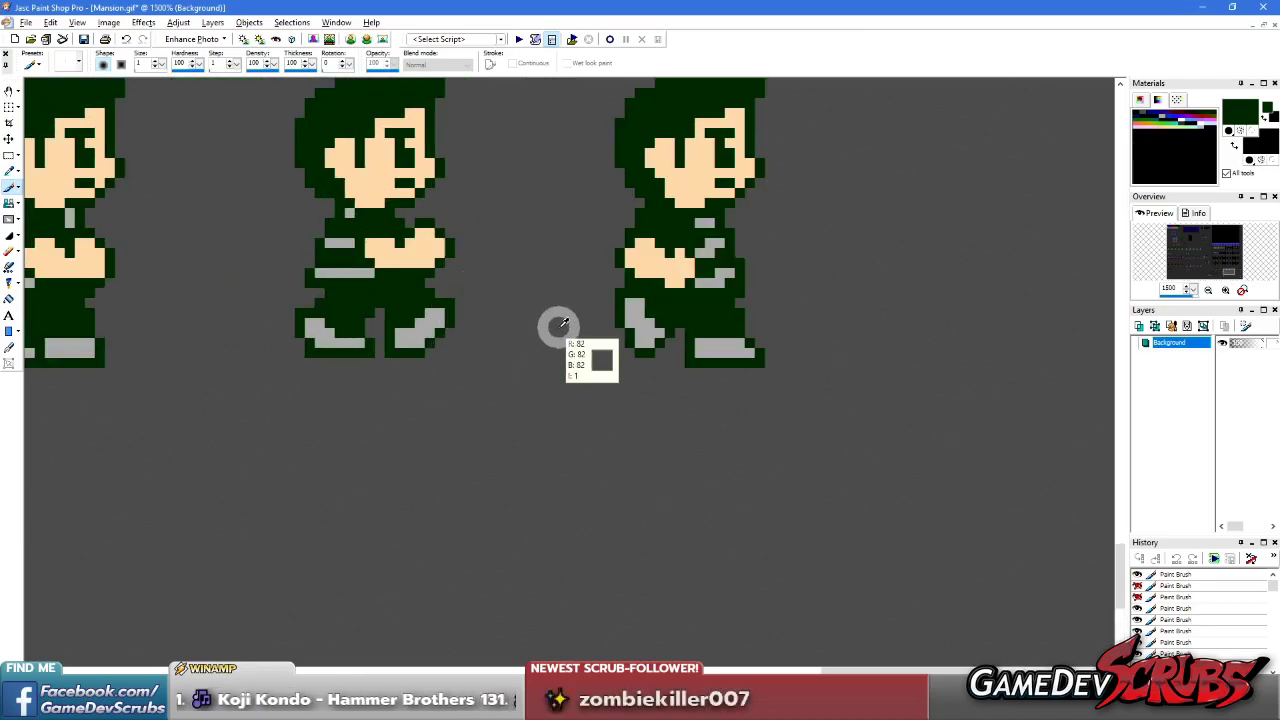
# - Cut the whole row of striped sprites with its color swatches and paste it as a new image
pyautogui.scroll(-5, 560, 325)
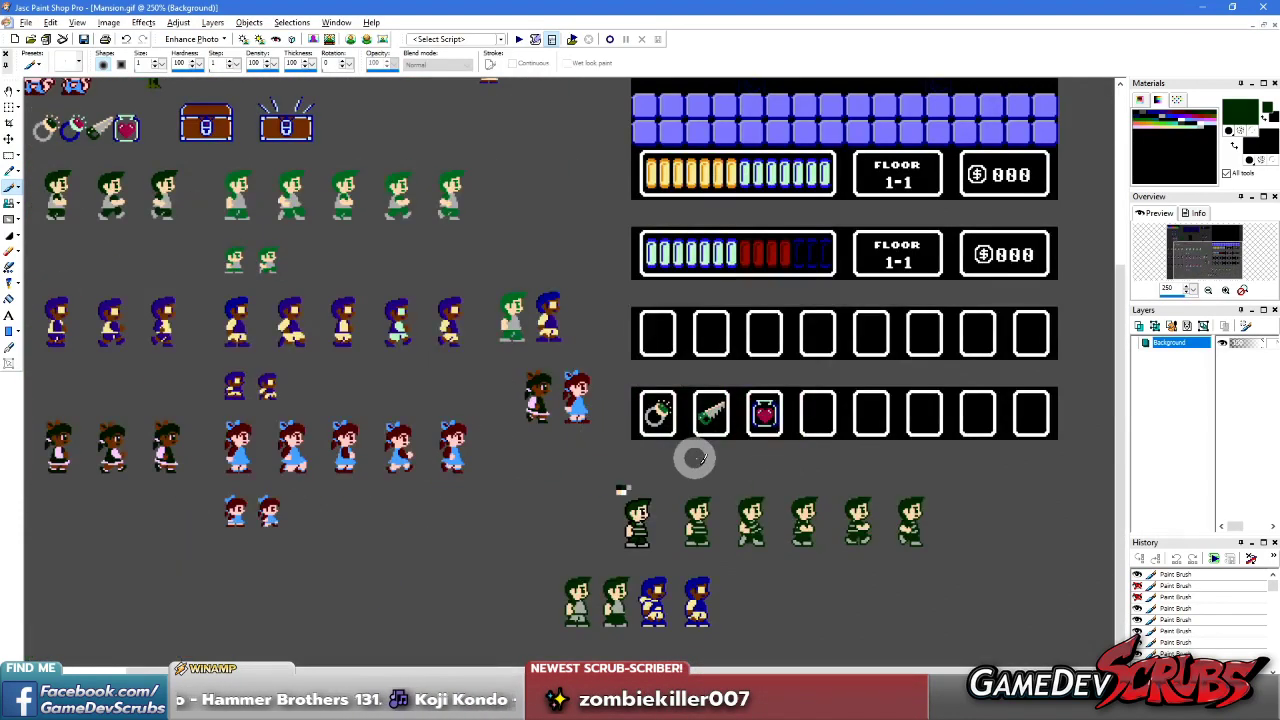
pyautogui.scroll(1, 680, 460)
pyautogui.scroll(-1, 600, 462)
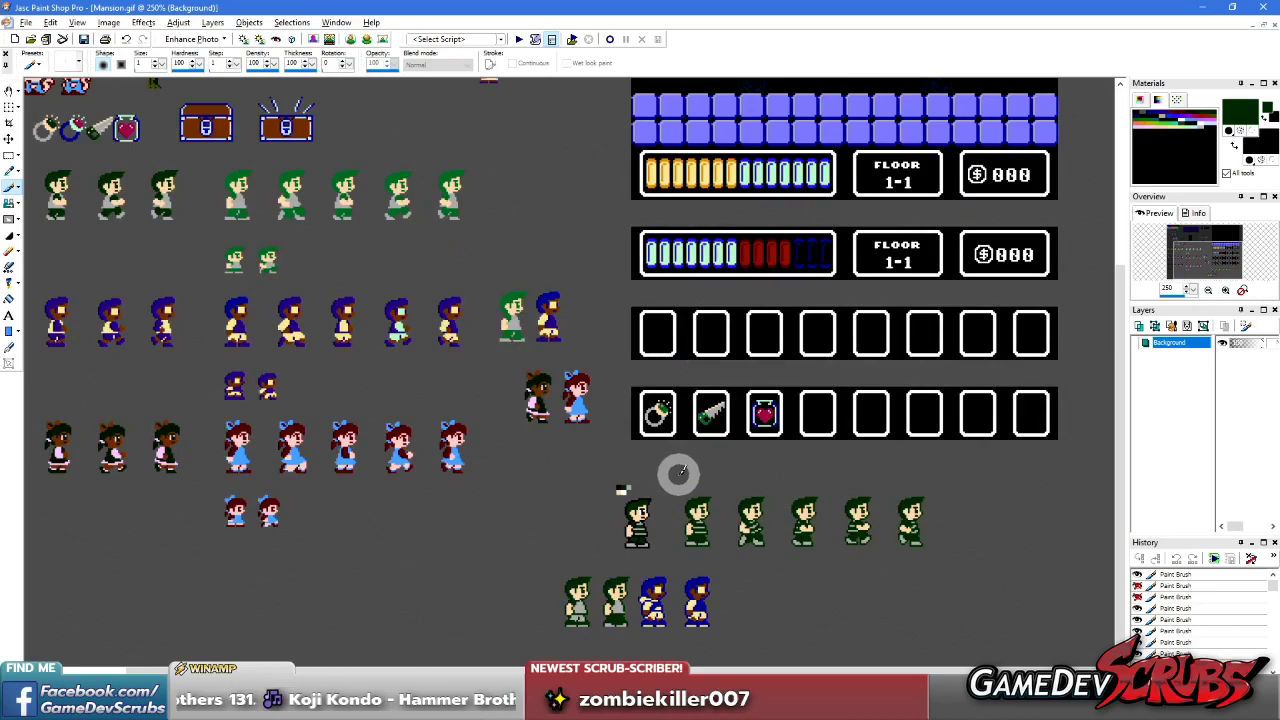
pyautogui.scroll(3, 679, 473)
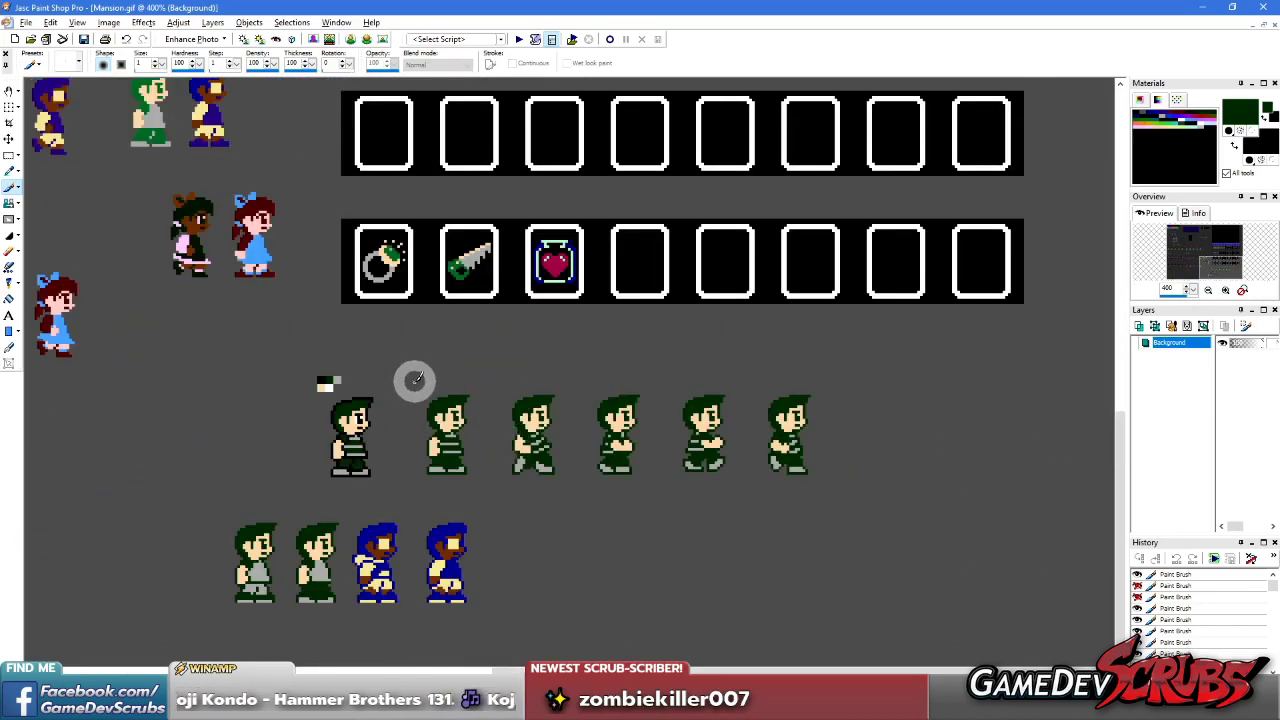
pyautogui.press('s')
pyautogui.moveTo(291, 355)
pyautogui.mouseDown()
pyautogui.moveTo(840, 531)
pyautogui.moveTo(885, 490)
pyautogui.mouseUp()
pyautogui.hotkey('ctrl', 'x')
pyautogui.hotkey('ctrl', 'v')
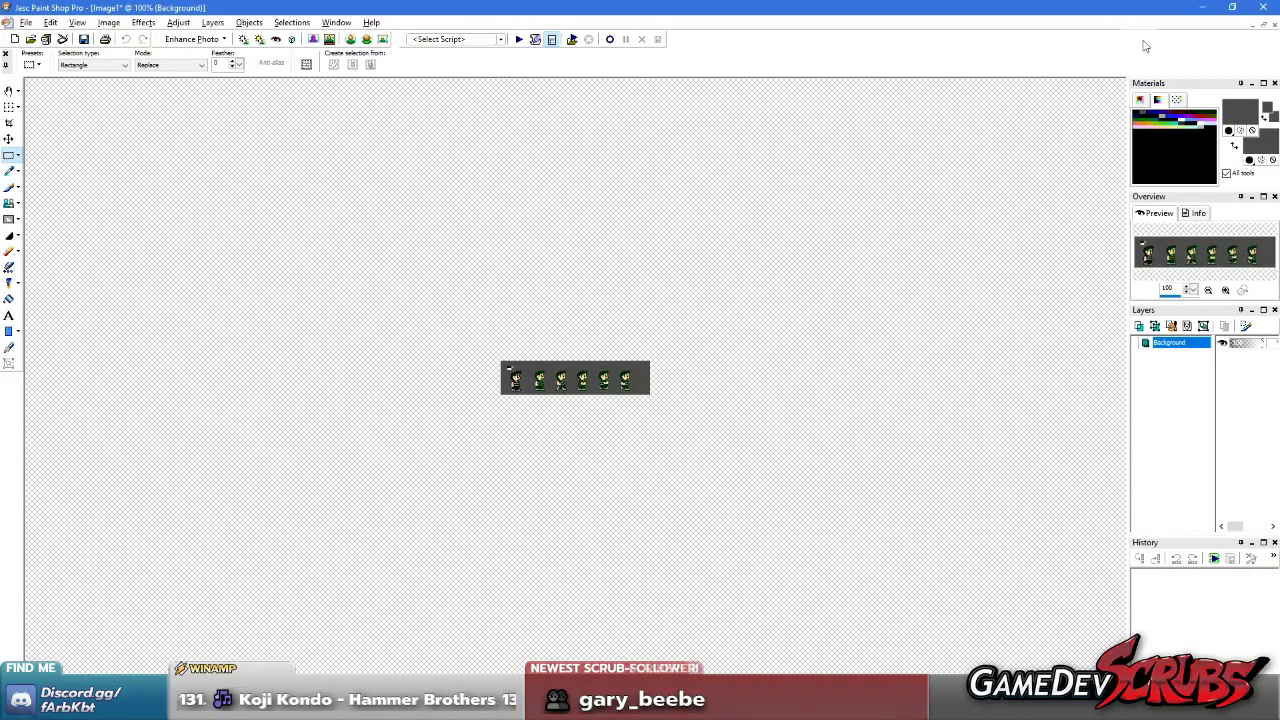
# - Return to Mansion.gif and undo the cut and the shirt edits back to the plain grey-shirted row
pyautogui.click(1263, 20)
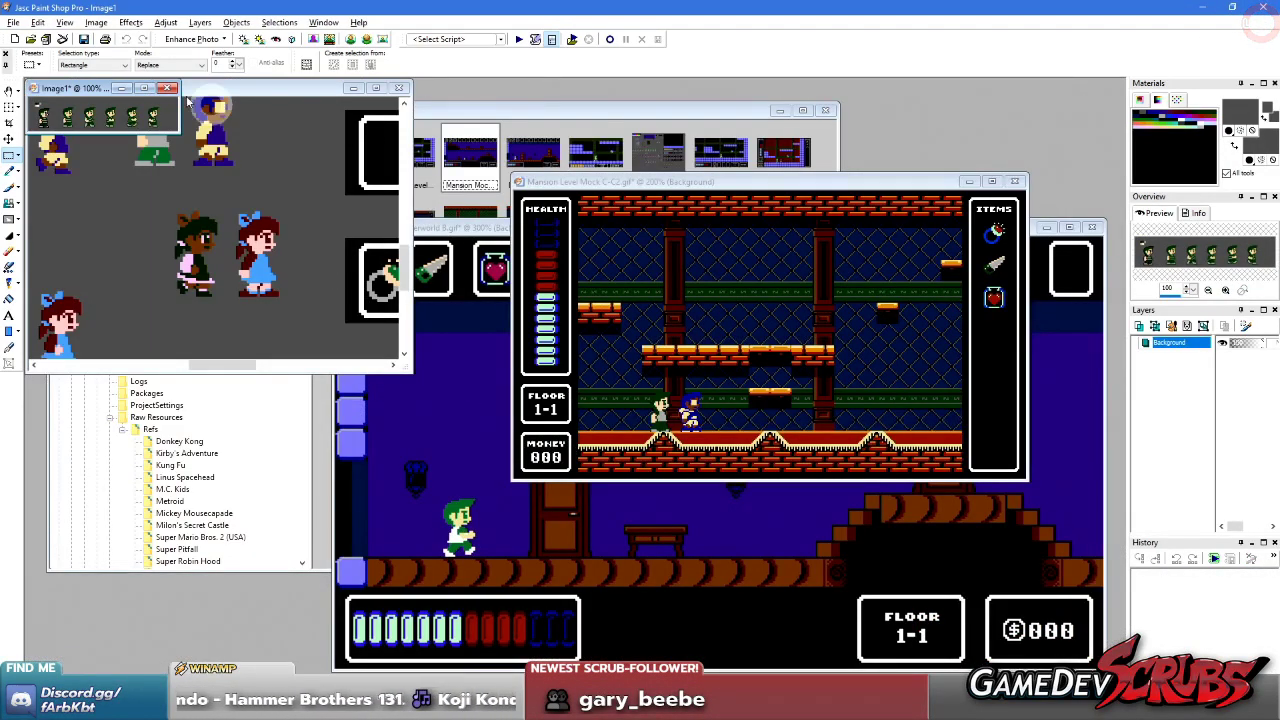
pyautogui.click(168, 88)
pyautogui.click(375, 88)
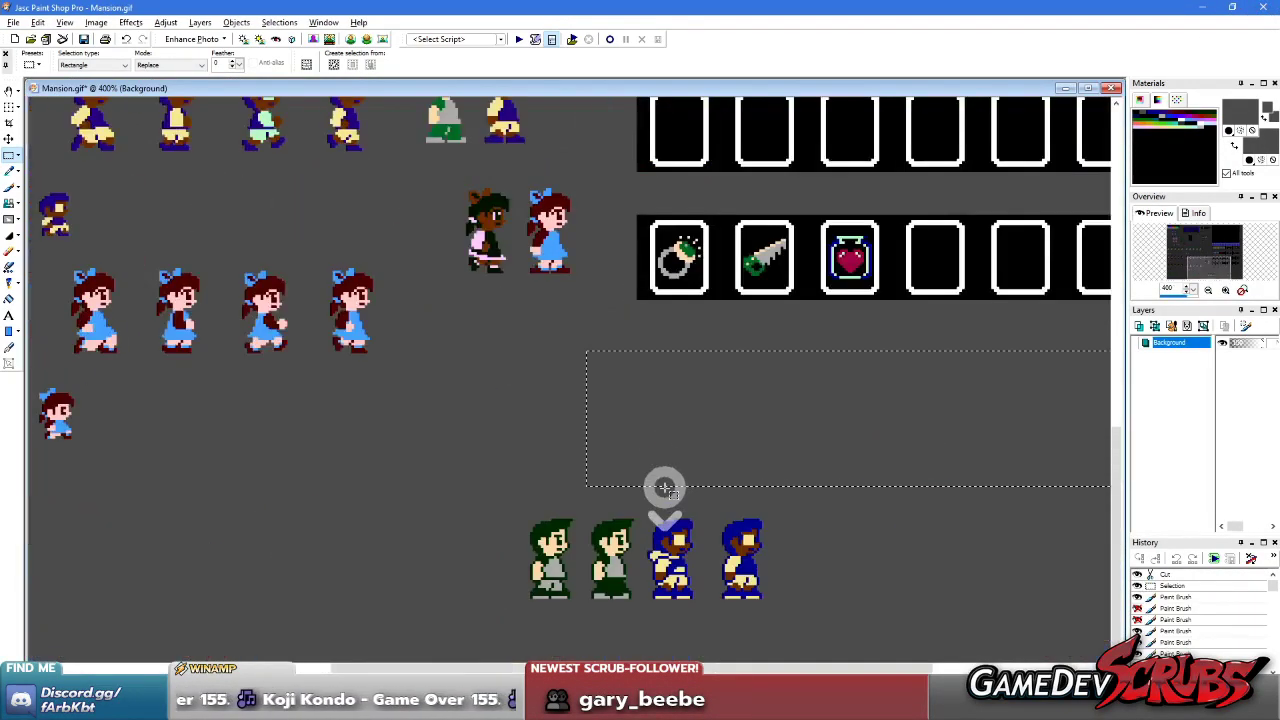
pyautogui.hscroll(5, 665, 487)
pyautogui.hscroll(-8, 665, 487)
pyautogui.hotkey('ctrl', 'z')
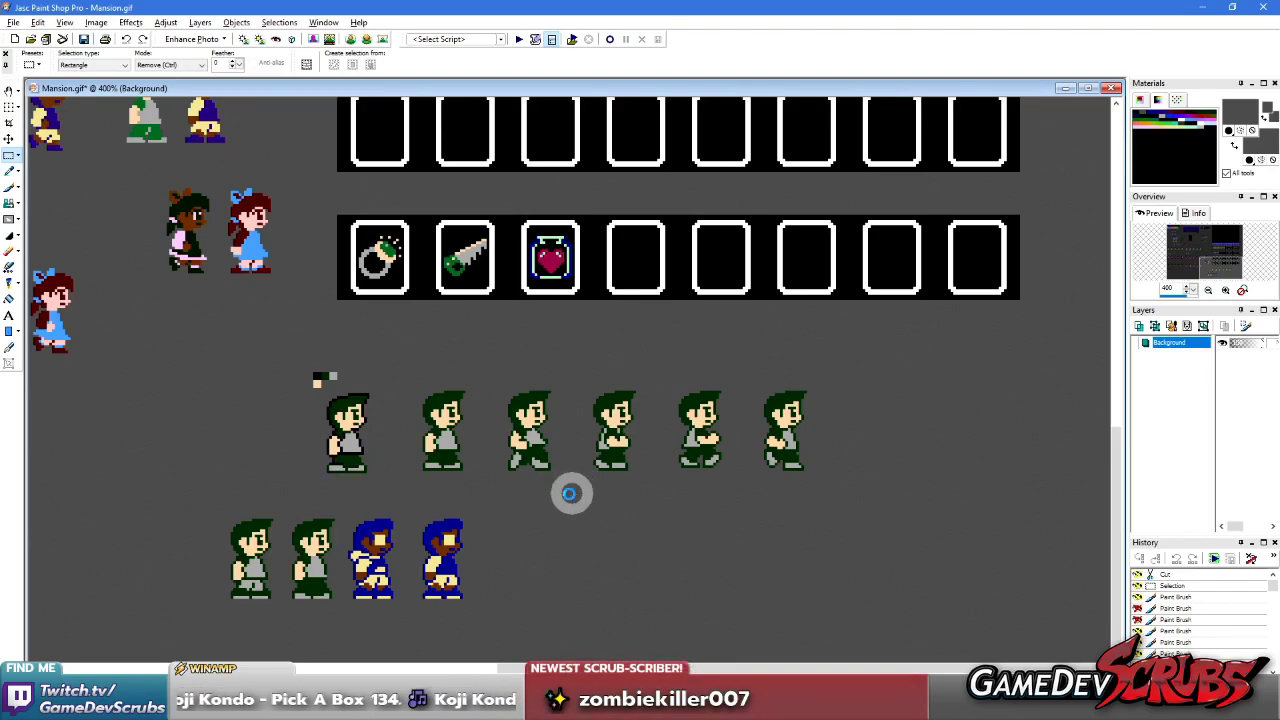
# - Delete the black-outlined sprite and its color swatches from the start of the grey-shirted row
pyautogui.moveTo(310, 368); pyautogui.dragTo(392, 487)
pyautogui.press('Delete')
pyautogui.rightClick(480, 494)
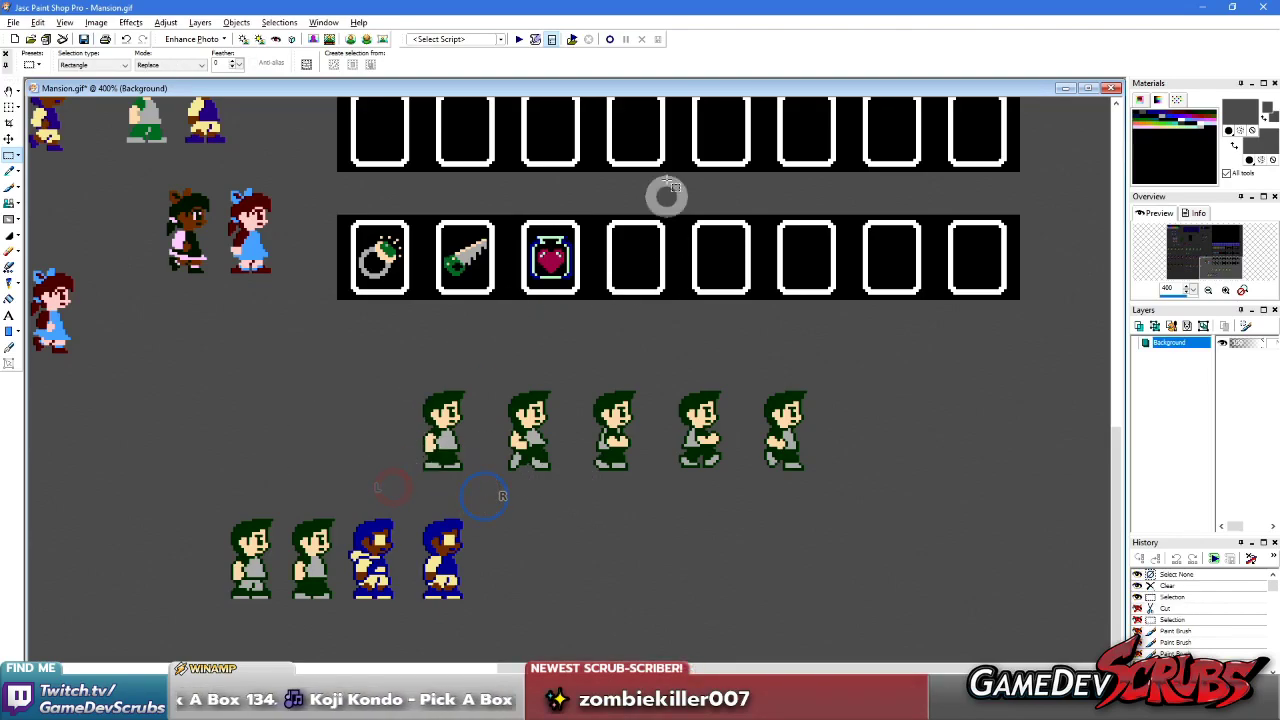
# - Move the grey-shirted row up just beneath the item bar and paste the striped row from Image1 below it, aligned by column
pyautogui.moveTo(511, 90); pyautogui.dragTo(688, 100)
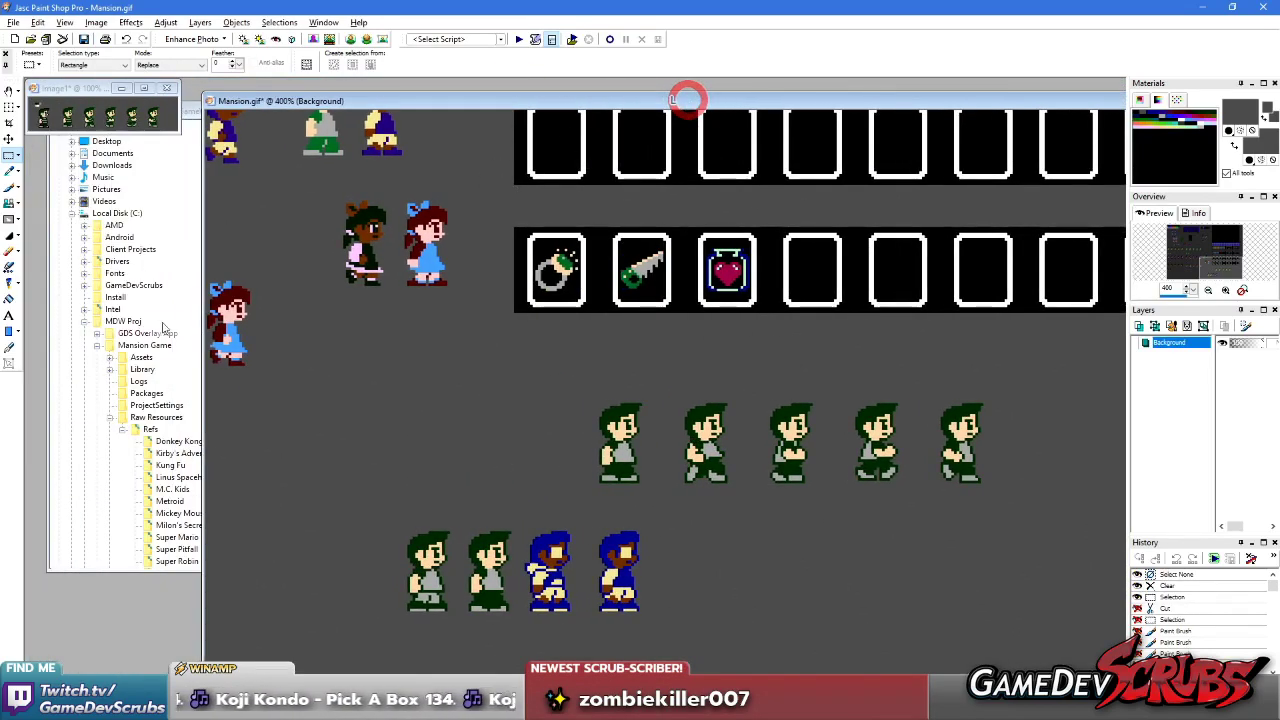
pyautogui.click(115, 120)
pyautogui.scroll(1, 796, 470)
pyautogui.moveTo(459, 314); pyautogui.dragTo(1017, 440)
pyautogui.moveTo(860, 406); pyautogui.dragTo(780, 314)
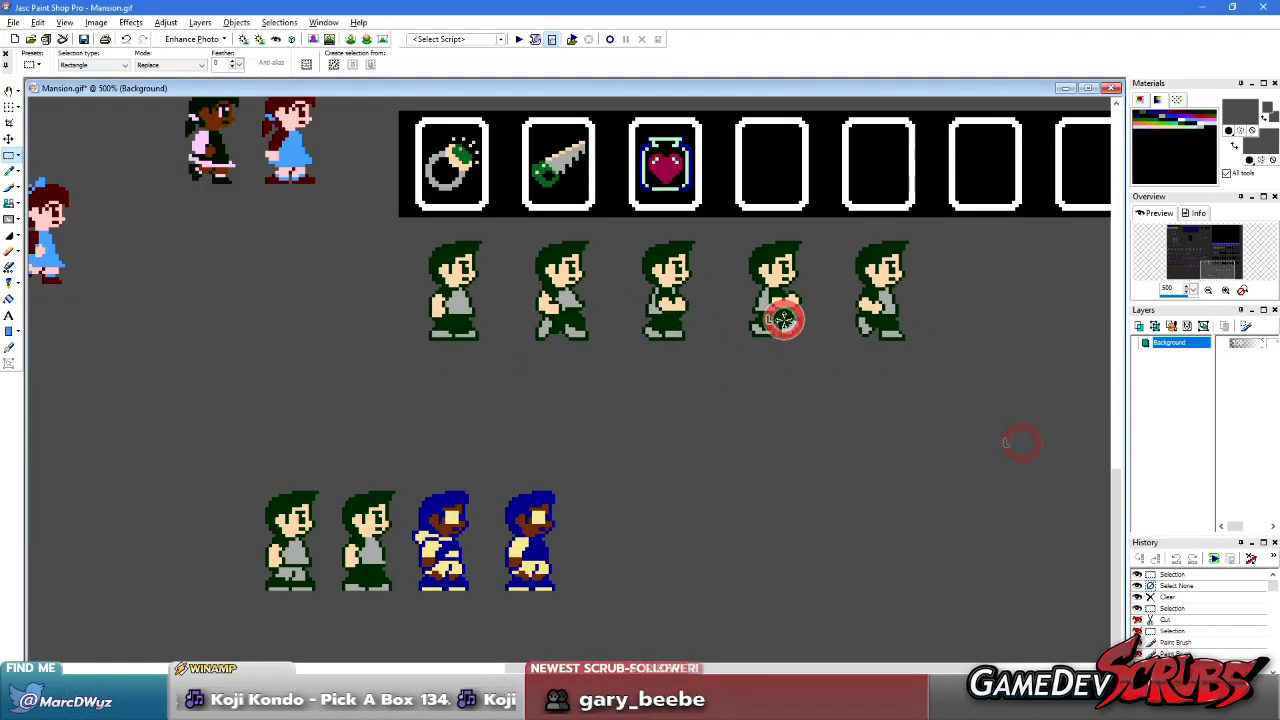
pyautogui.rightClick(726, 431)
pyautogui.moveTo(697, 417); pyautogui.dragTo(604, 408)
pyautogui.rightClick(640, 506)
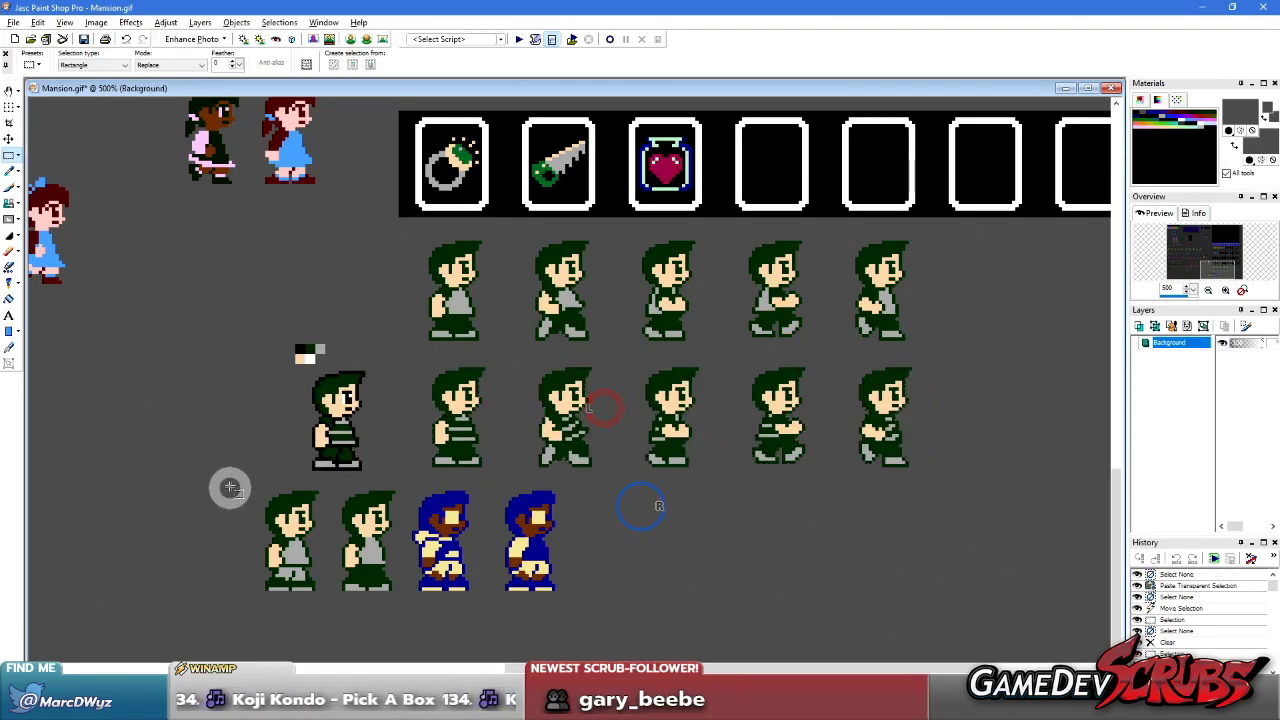
# - Move the group of four sprites in the bottom row over and slightly down, clear of the striped row
pyautogui.moveTo(587, 621); pyautogui.dragTo(692, 591)
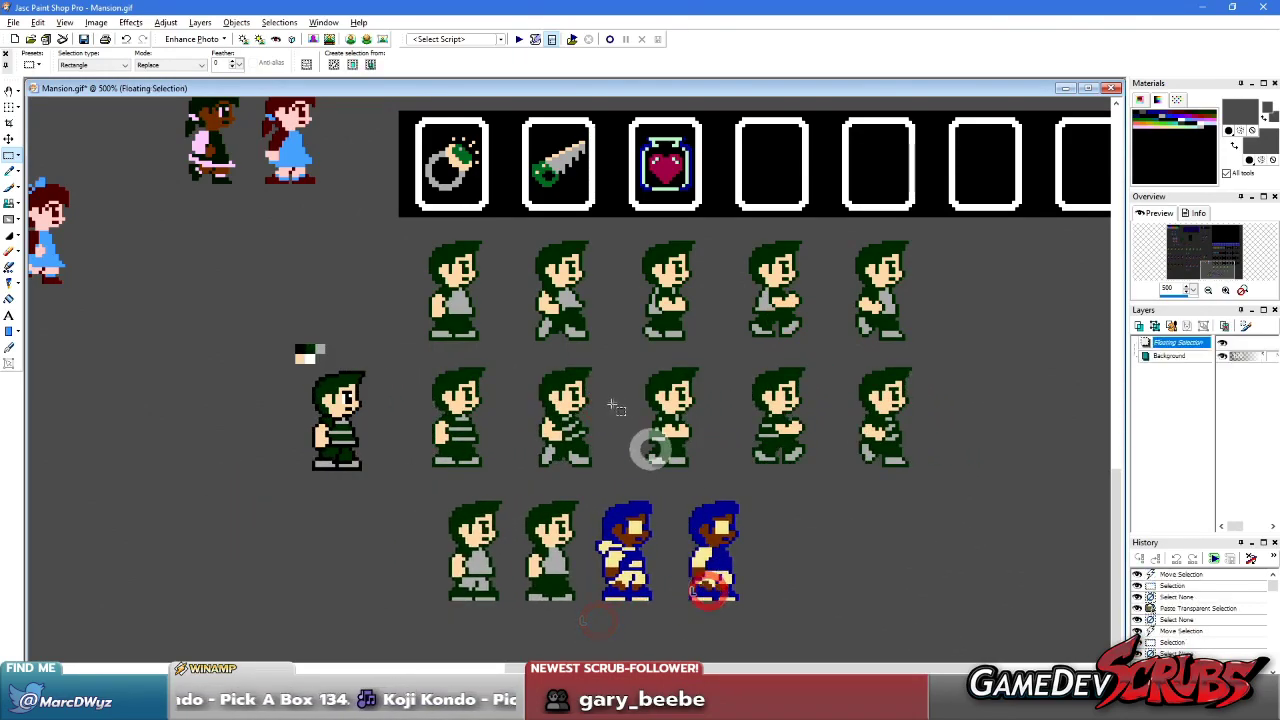
pyautogui.scroll(1, 600, 400)
pyautogui.rightClick(570, 370)
# - Fill the black-outlined sprite's hair and sleeve with the brighter green sampled from the smaller green-haired standing sprite above
pyautogui.scroll(5, 570, 370)
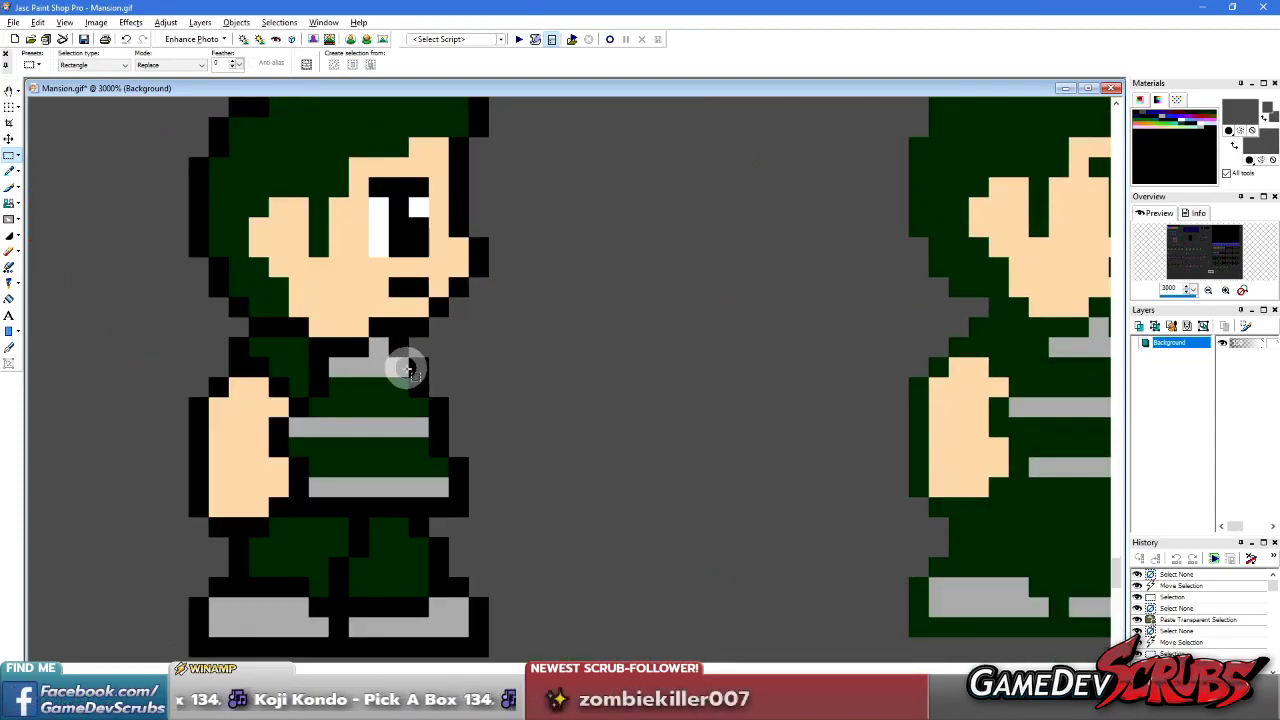
pyautogui.scroll(-5, 432, 369)
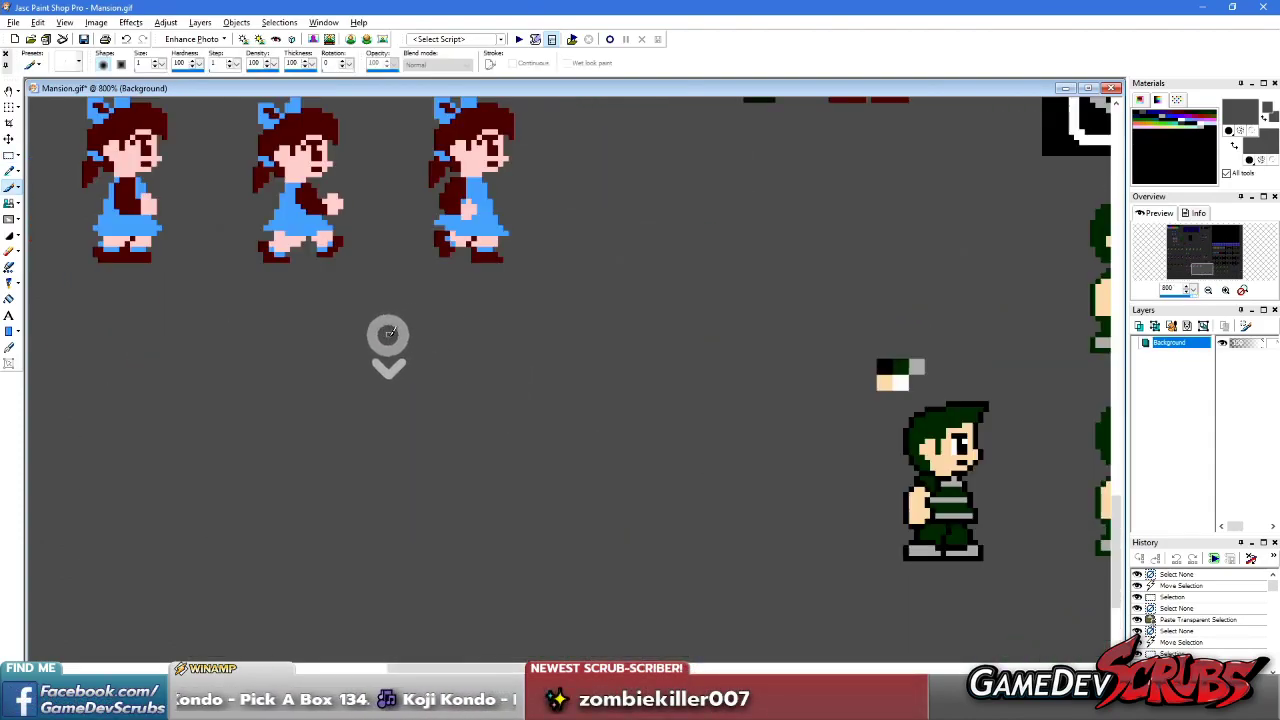
pyautogui.press('b')
pyautogui.press('f')
pyautogui.scroll(-2, 300, 306)
pyautogui.scroll(5, 277, 286)
pyautogui.scroll(3, 534, 423)
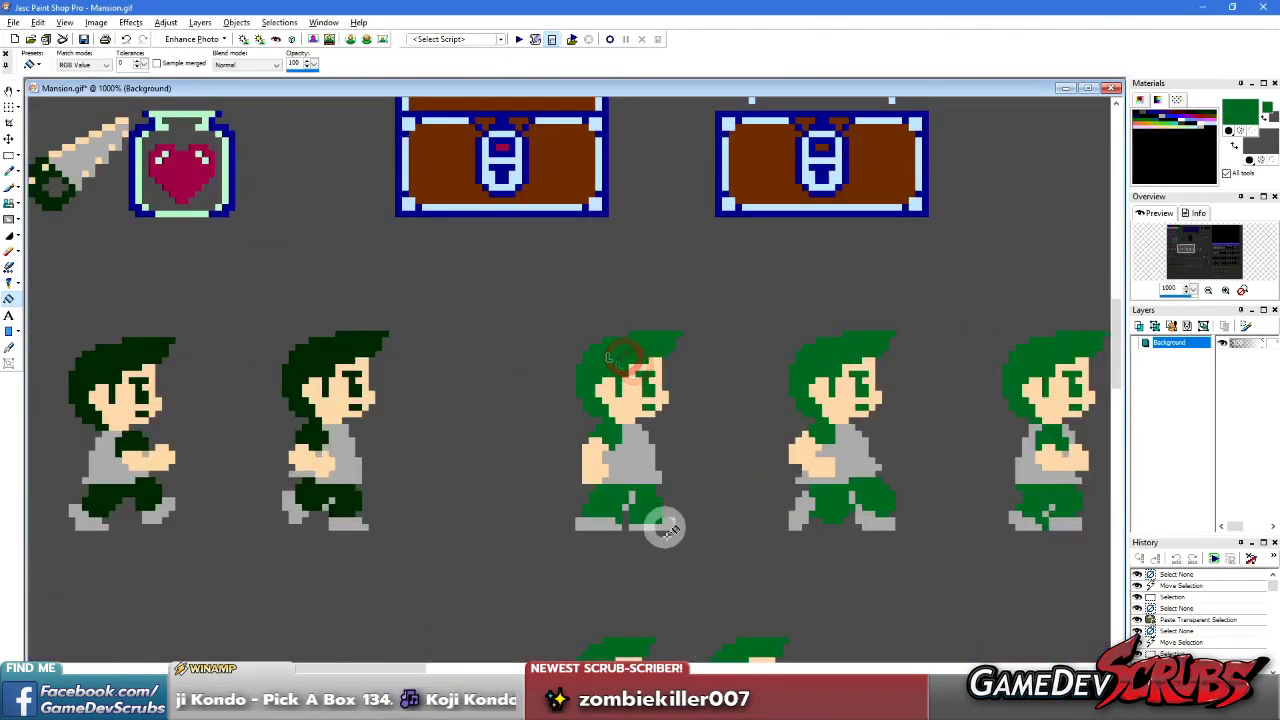
pyautogui.scroll(-2, 590, 483)
pyautogui.scroll(6, 700, 386)
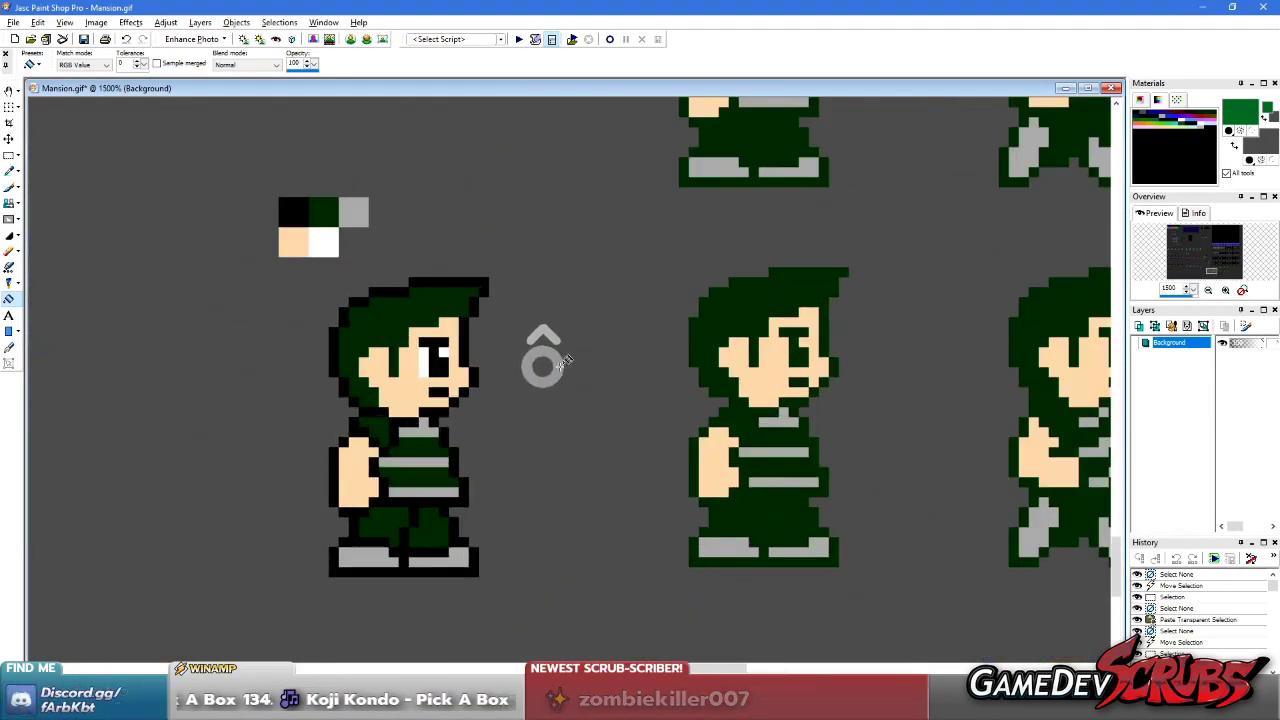
pyautogui.click(350, 340)
pyautogui.scroll(1, 440, 455)
pyautogui.click(398, 386)
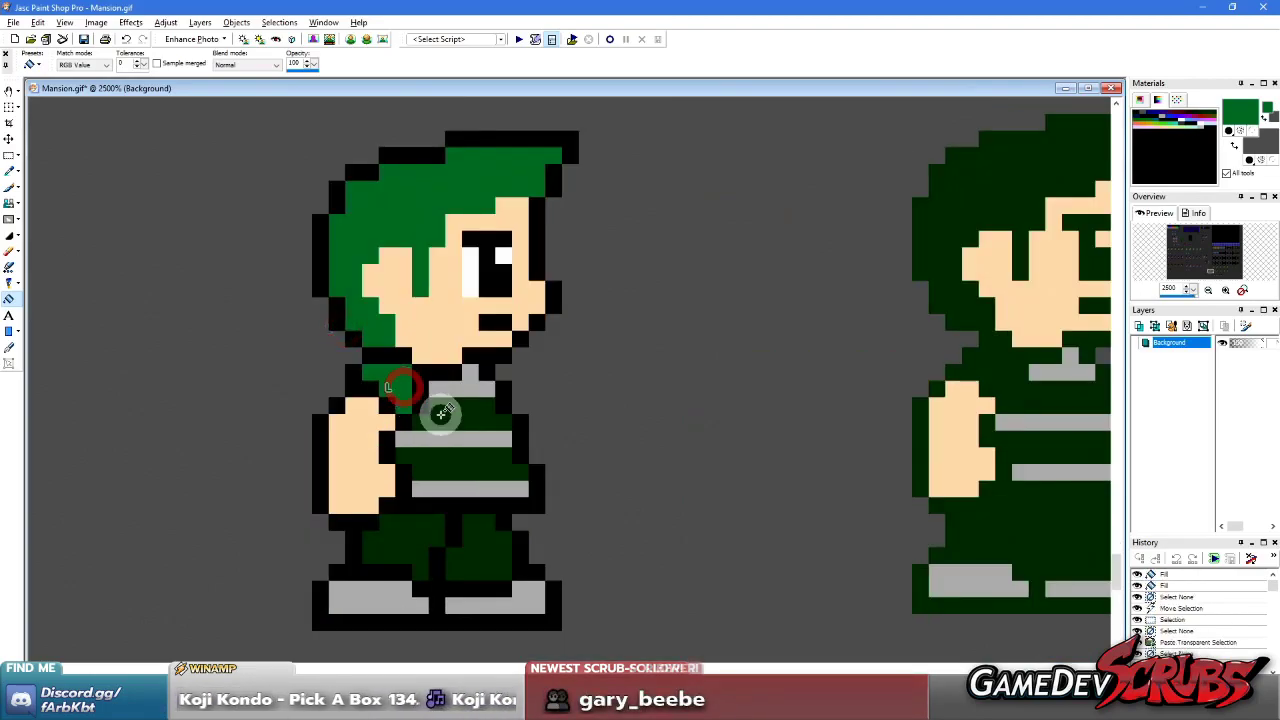
# - Fill the green shirt bands and both trouser legs of the black-outlined sprite with the brighter green
pyautogui.click(440, 413)
pyautogui.click(441, 467)
pyautogui.click(393, 518)
pyautogui.click(490, 550)
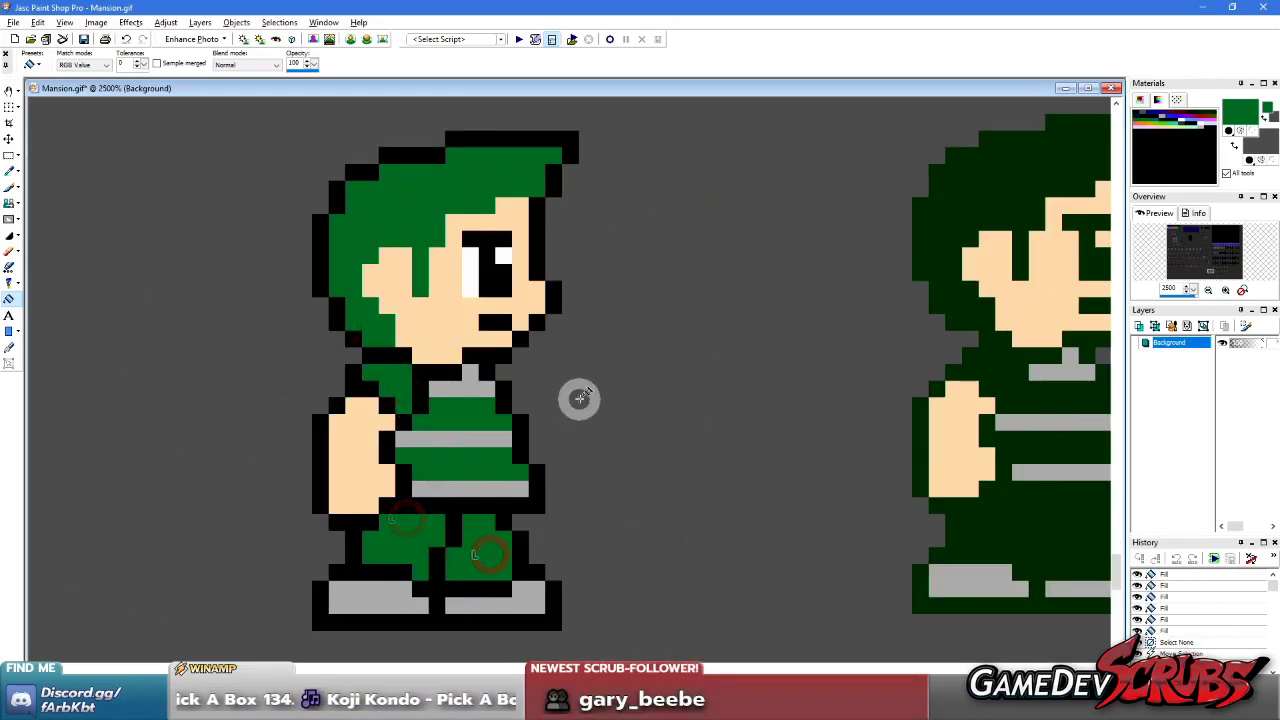
pyautogui.scroll(-1, 578, 399)
pyautogui.scroll(-3, 541, 376)
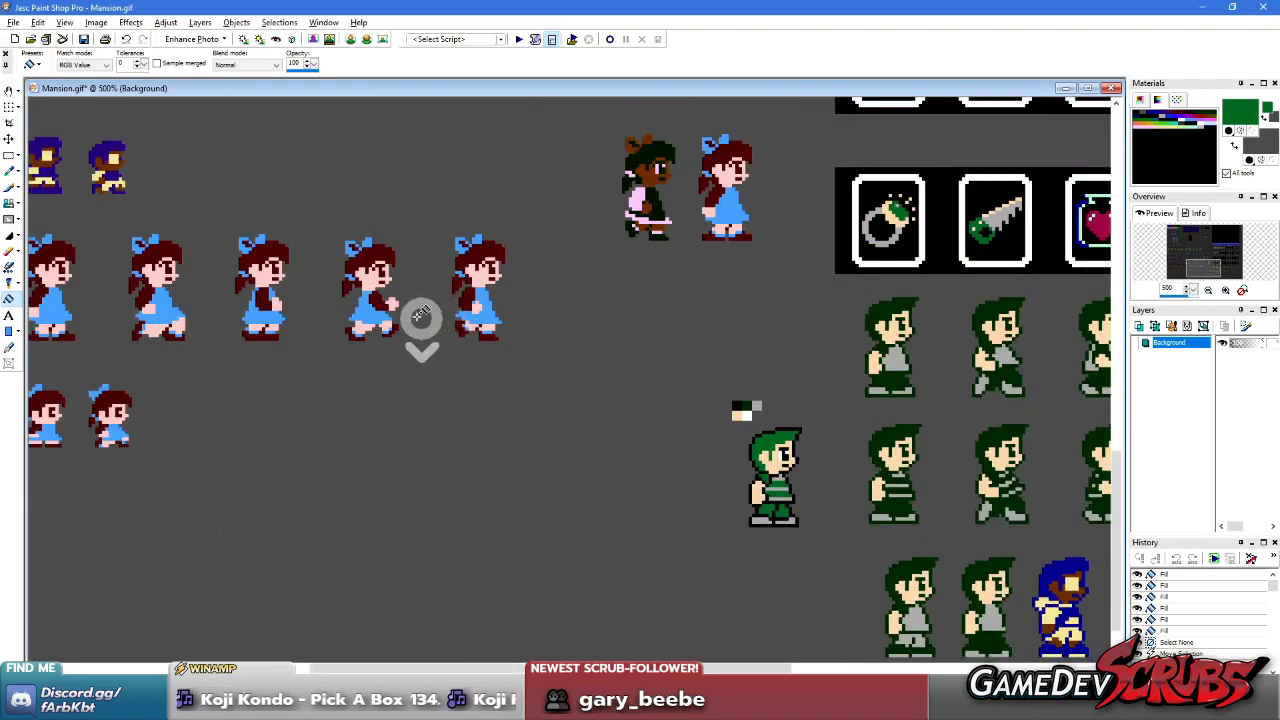
# - Fill the black-outlined sprite's collar, shirt stripes and shoes with the white sampled from its eye
pyautogui.scroll(5, 423, 323)
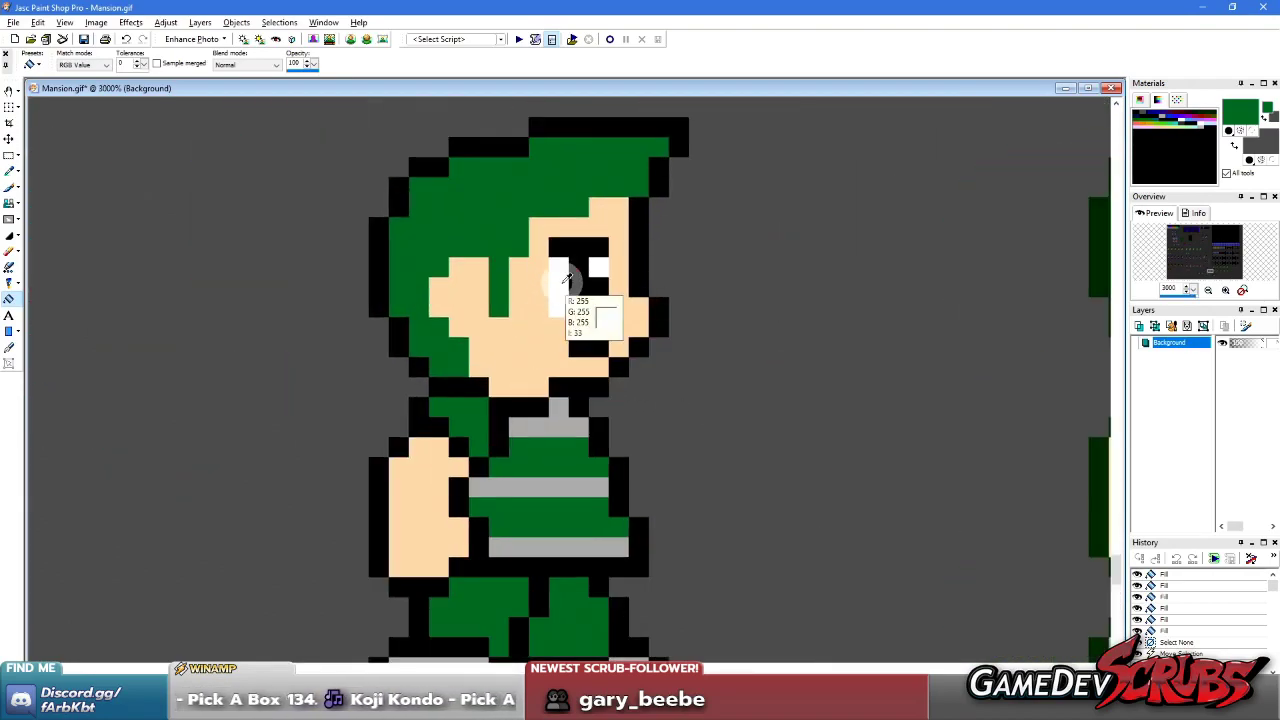
pyautogui.keyDown('ctrl'); pyautogui.click(557, 277); pyautogui.keyUp('ctrl')
pyautogui.click(543, 427)
pyautogui.click(545, 485)
pyautogui.click(550, 535)
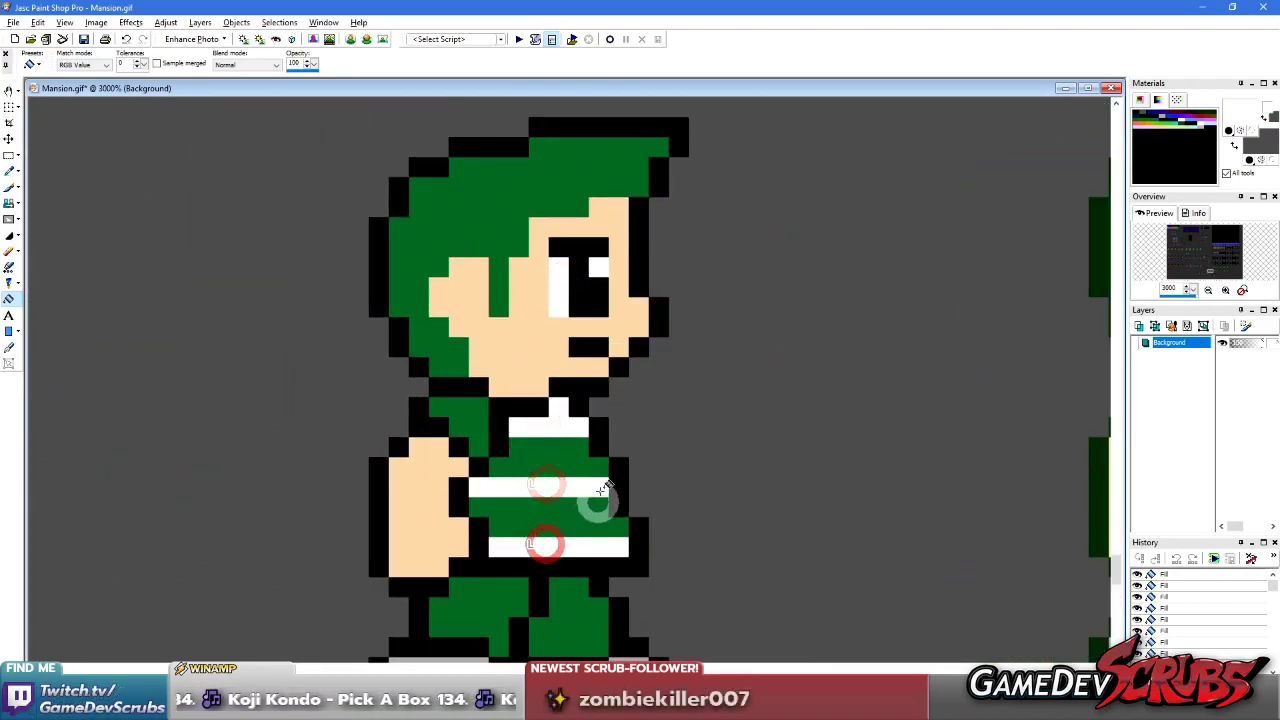
pyautogui.scroll(-2, 548, 530)
pyautogui.scroll(2, 570, 345)
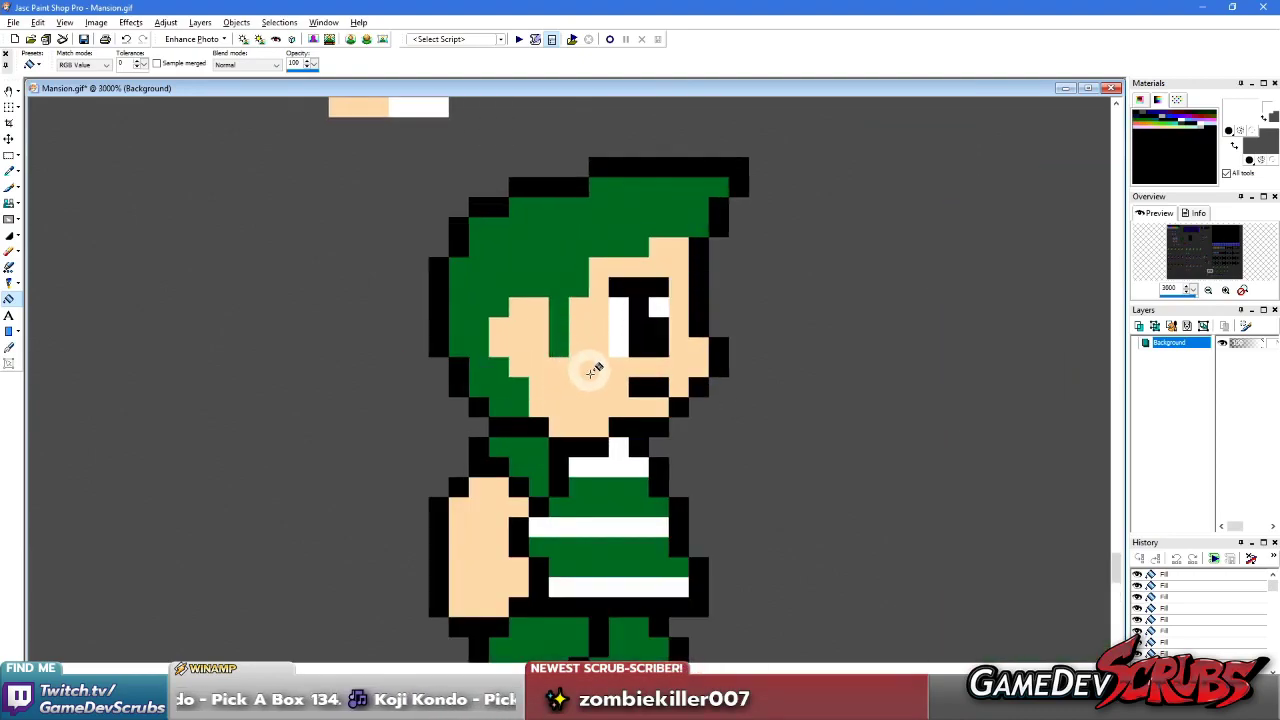
pyautogui.scroll(-3, 572, 350)
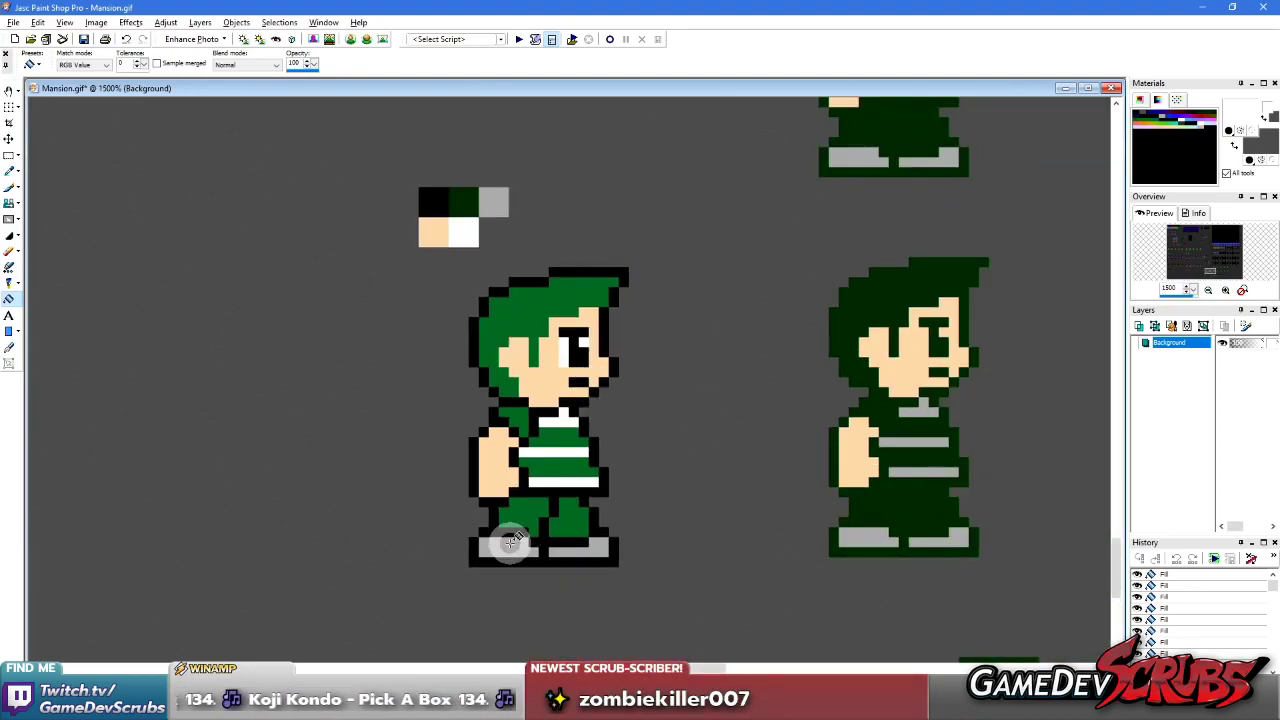
pyautogui.scroll(-1, 567, 347)
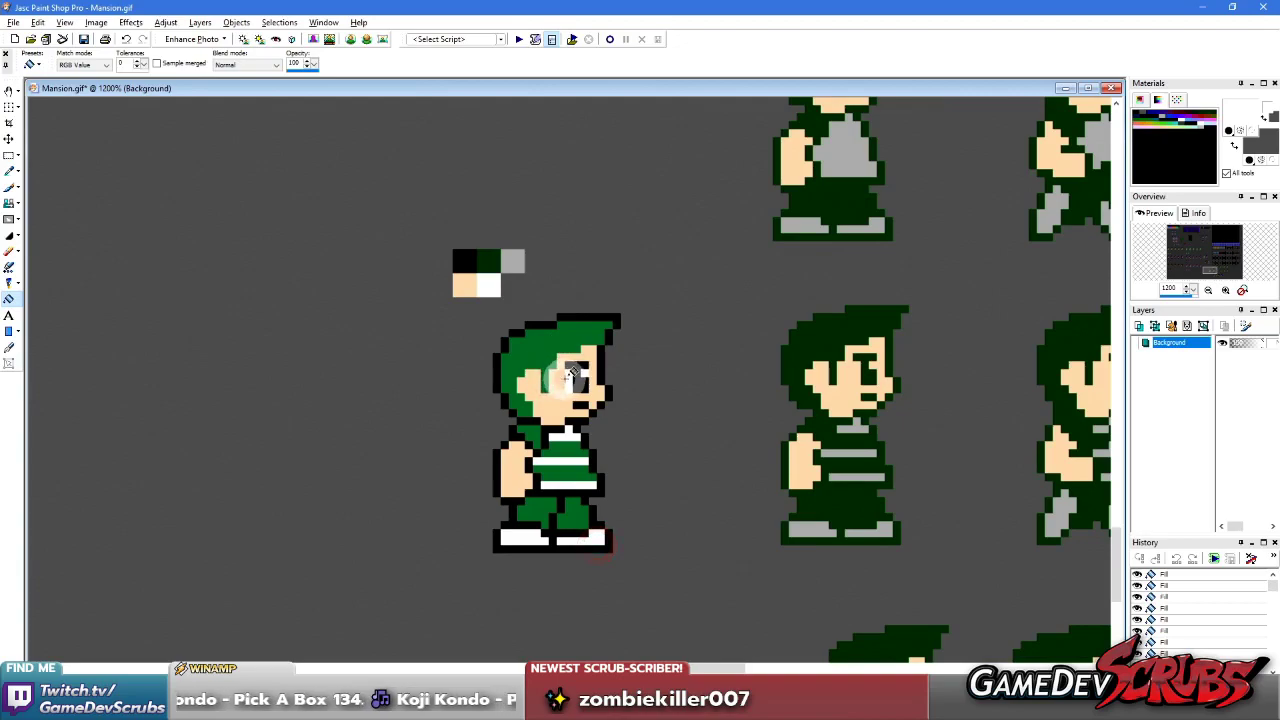
# - Move the black-outlined sprite slightly away from the striped row and down below its color swatches, then deselect it
pyautogui.click(416, 402)
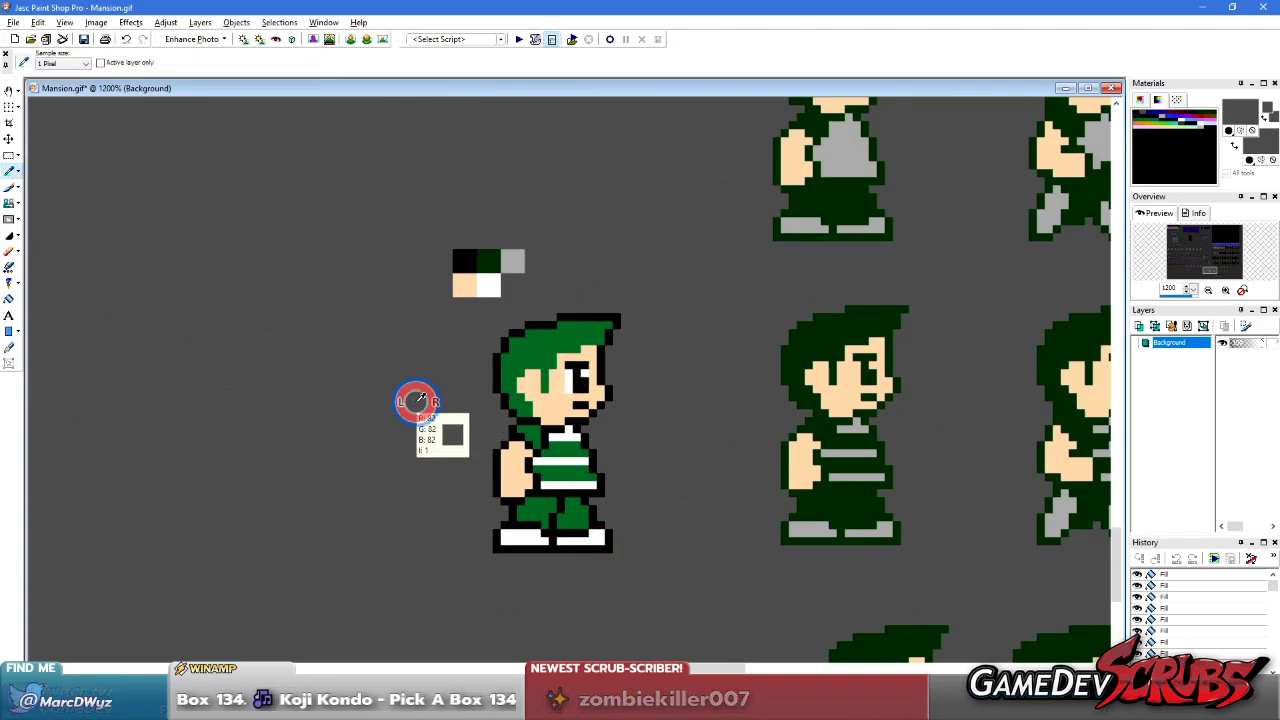
pyautogui.press('s')
pyautogui.moveTo(585, 432); pyautogui.dragTo(657, 563)
pyautogui.moveTo(572, 489); pyautogui.dragTo(540, 512)
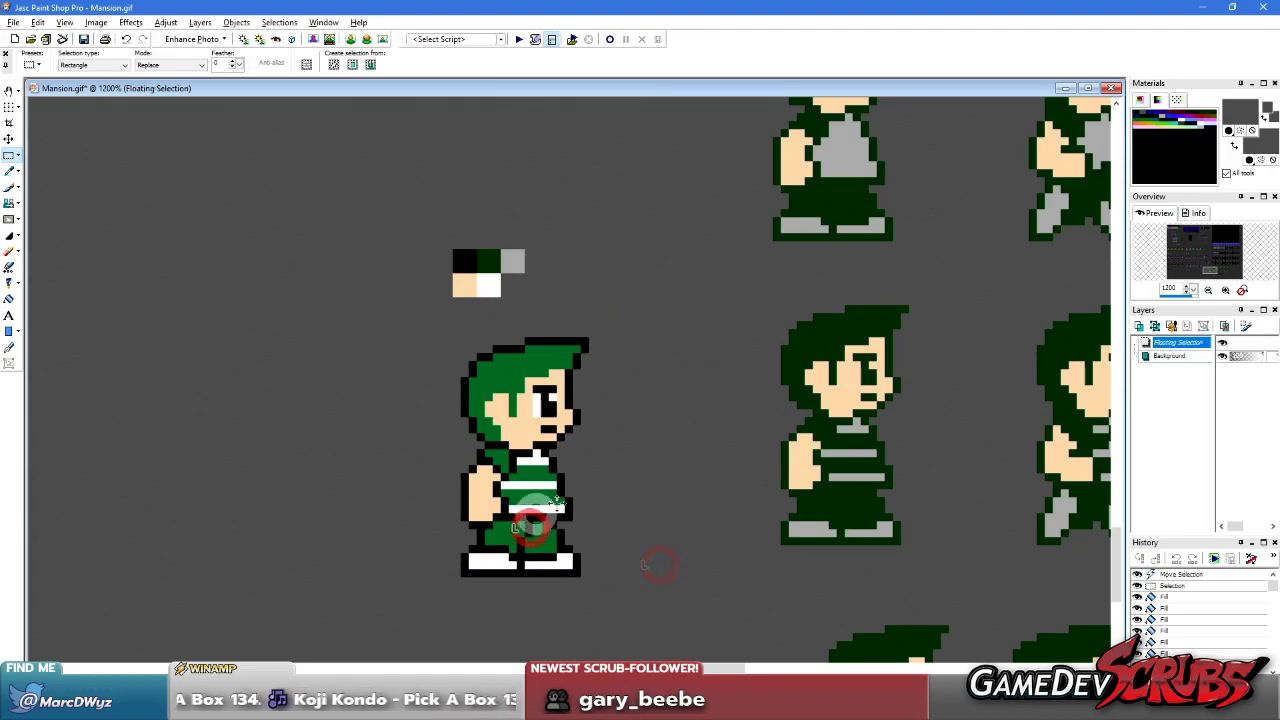
pyautogui.scroll(1, 620, 420)
pyautogui.rightClick(654, 409)
pyautogui.scroll(1, 606, 400)
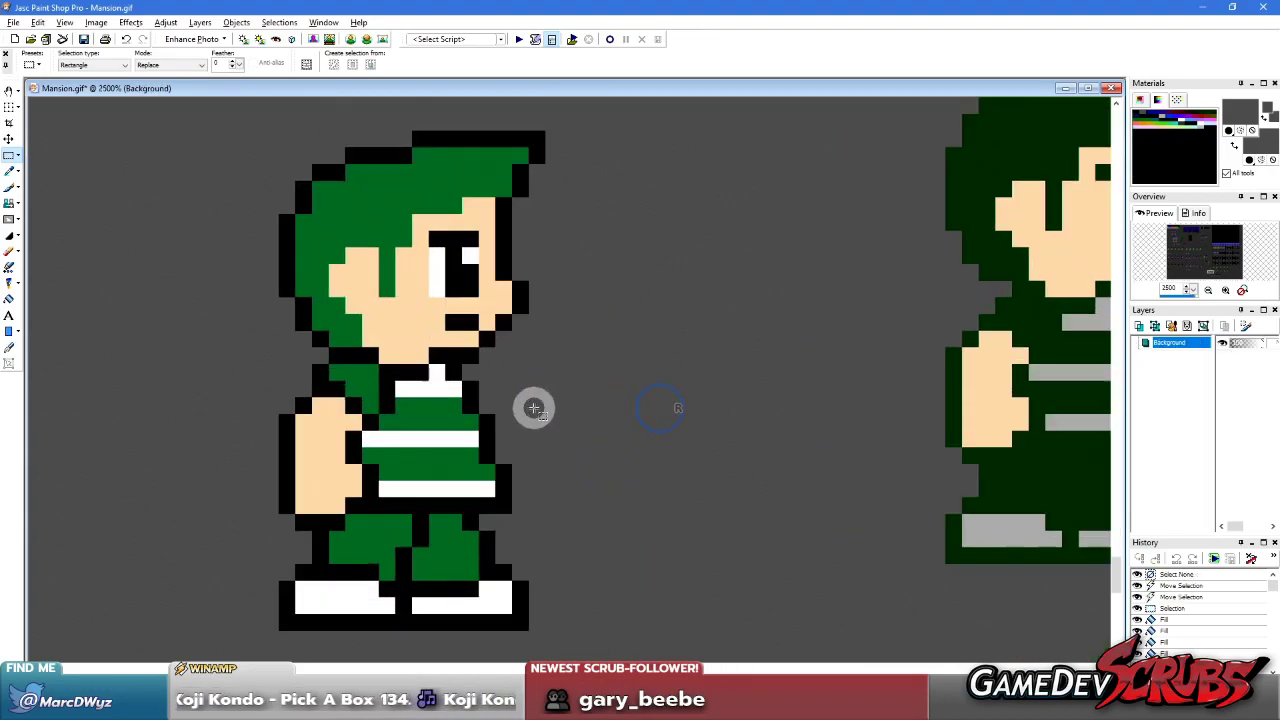
# - Slim the back of the upper arm by painting its outline one pixel inward in black and erasing the outer corner to background grey
pyautogui.press('b')
pyautogui.scroll(1, 491, 357)
pyautogui.scroll(-2, 543, 391)
pyautogui.scroll(-2, 663, 400)
pyautogui.scroll(3, 471, 334)
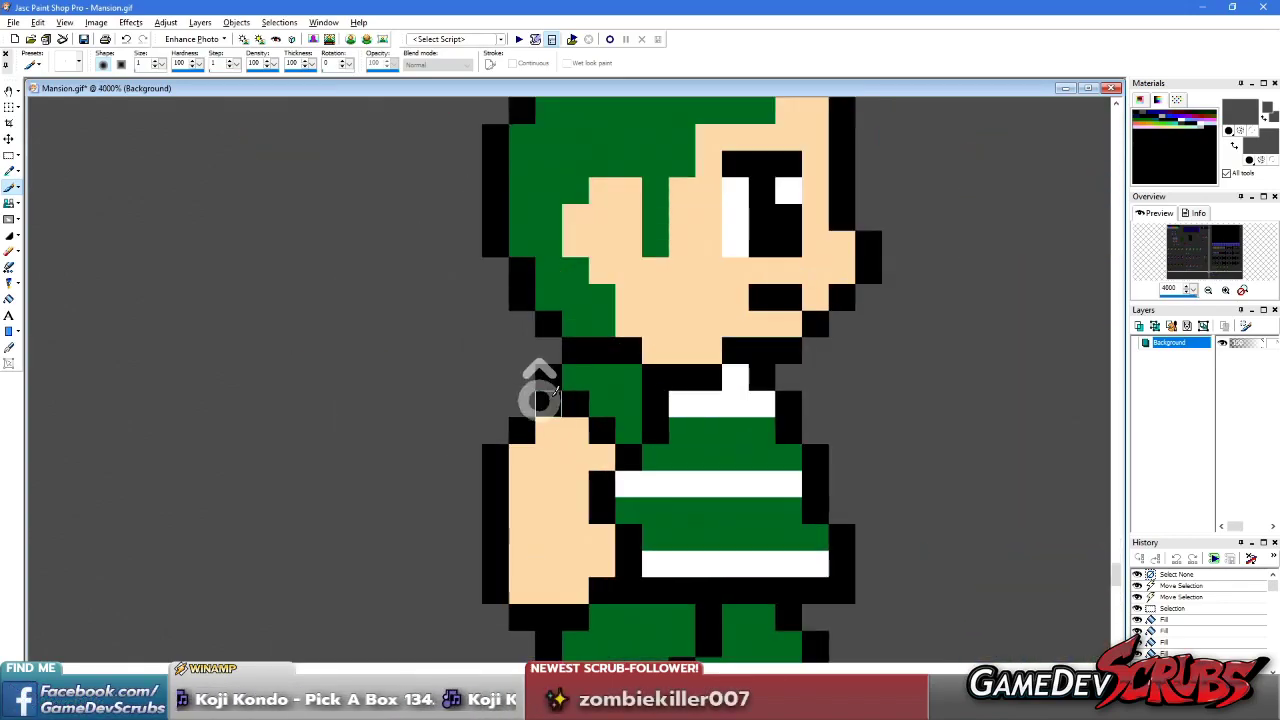
pyautogui.scroll(1, 614, 365)
pyautogui.keyDown('ctrl'); pyautogui.click(591, 368); pyautogui.keyUp('ctrl')
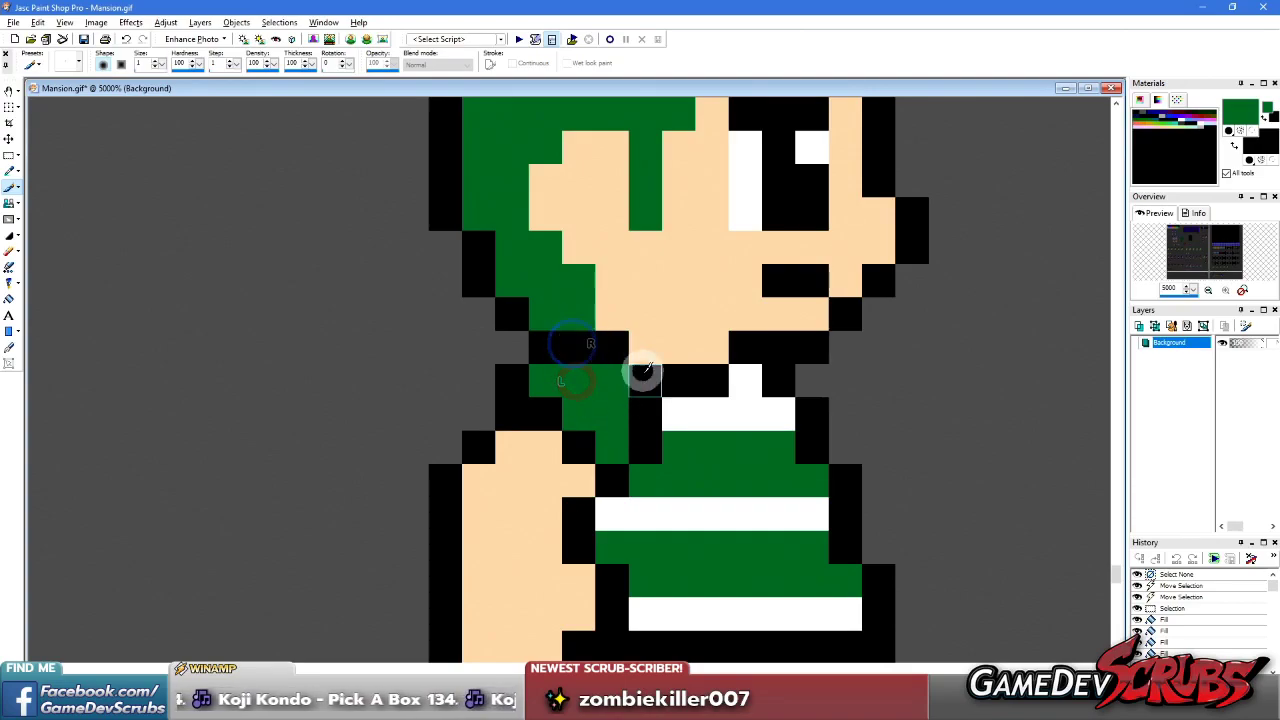
pyautogui.scroll(-4, 613, 415)
pyautogui.scroll(4, 543, 375)
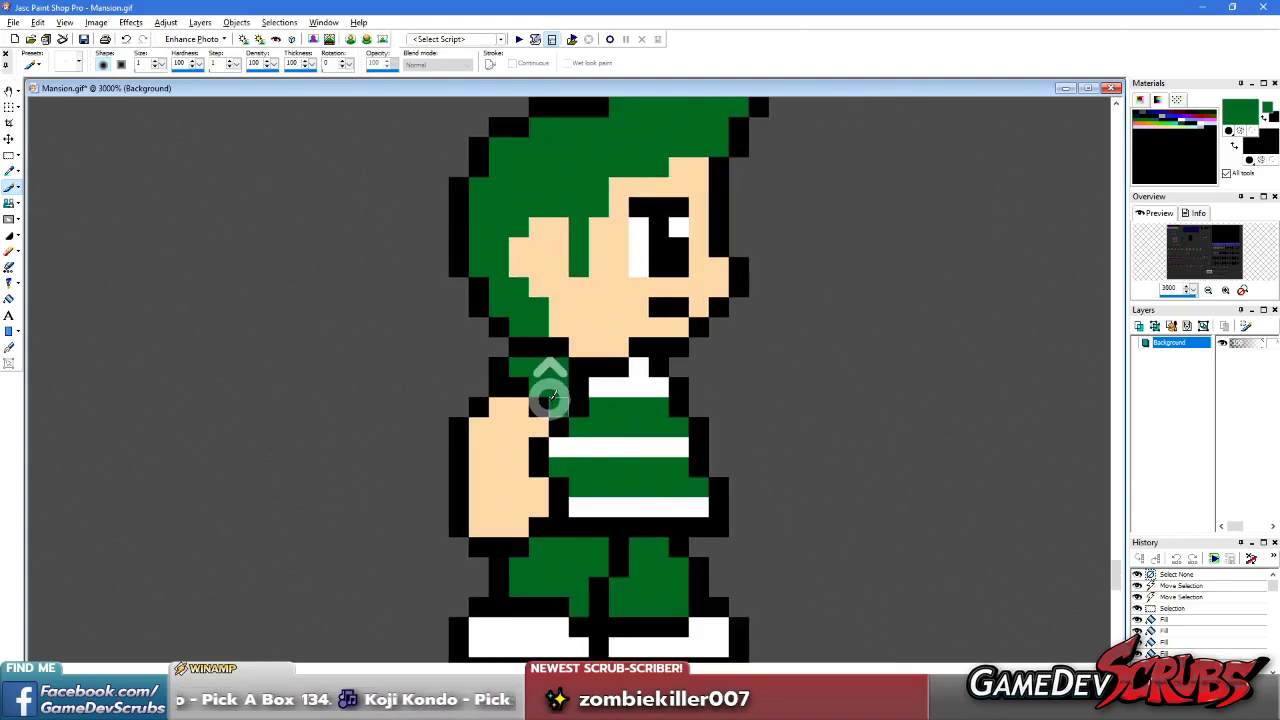
pyautogui.rightClick(480, 412)
pyautogui.keyDown('ctrl'); pyautogui.rightClick(420, 344); pyautogui.keyUp('ctrl')
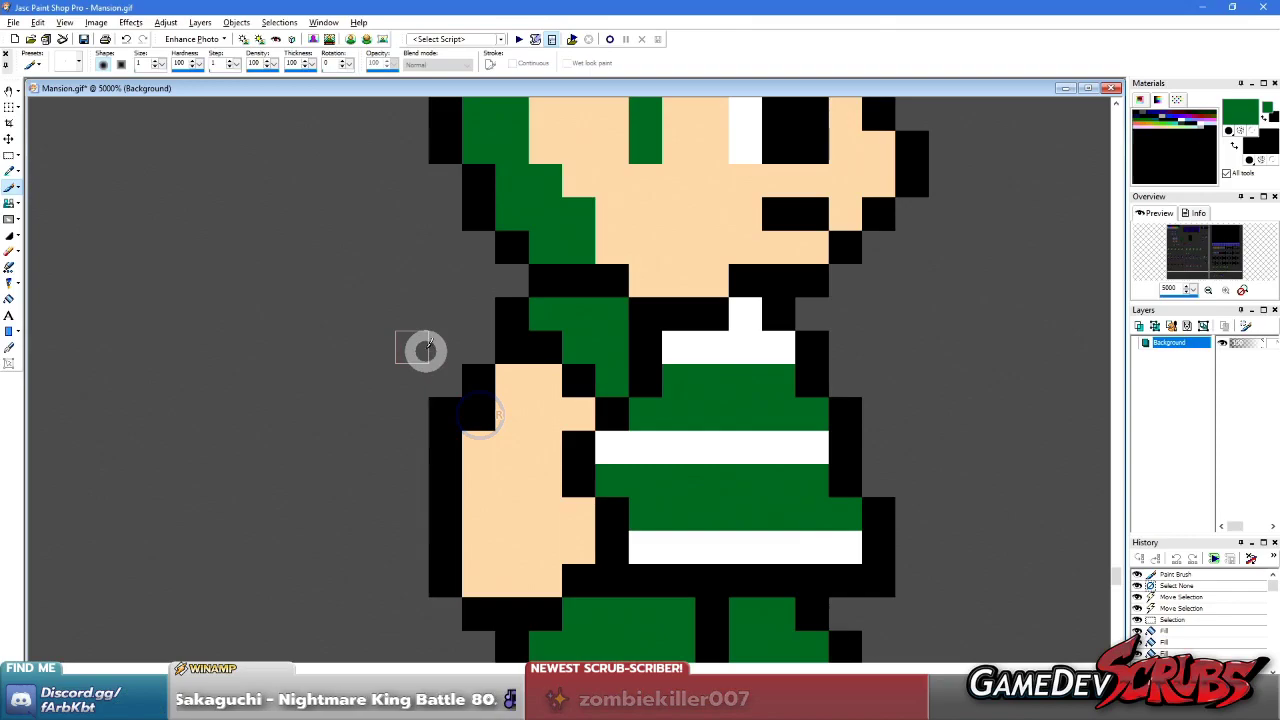
pyautogui.rightClick(450, 412)
pyautogui.scroll(-1, 601, 463)
pyautogui.scroll(-1, 601, 463)
pyautogui.scroll(2, 557, 423)
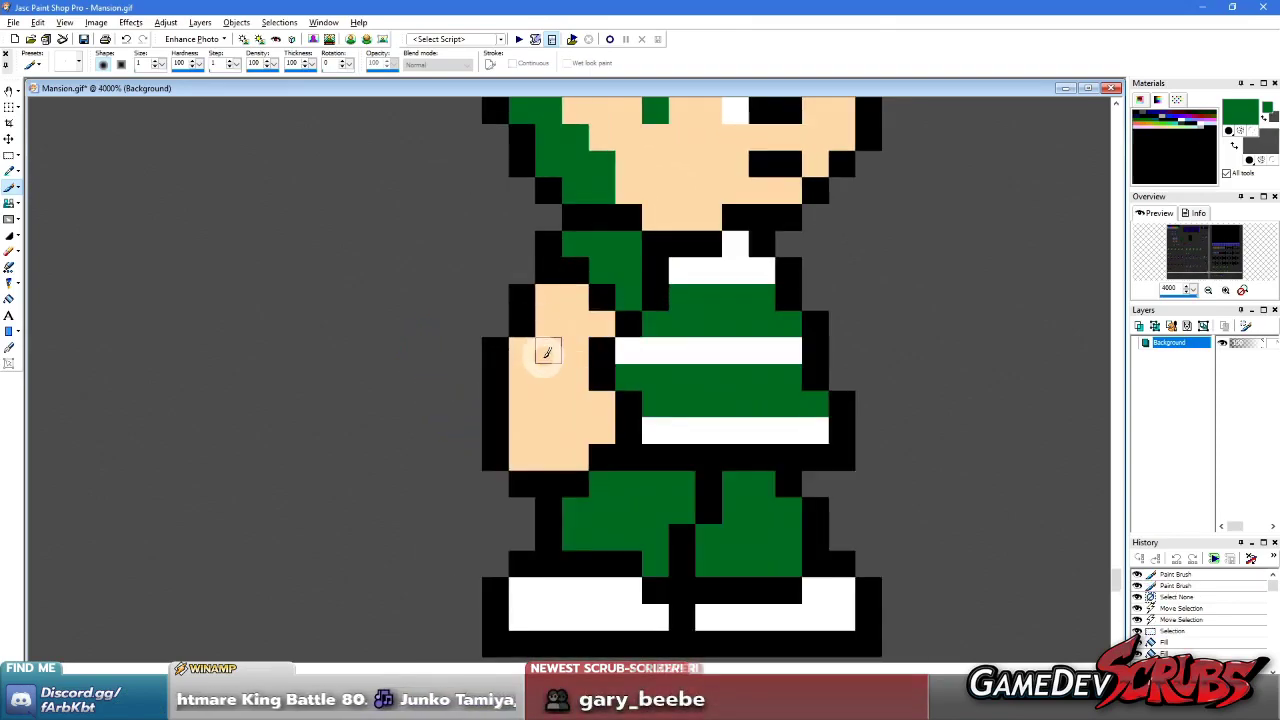
# - Try to extend the arm's skin color up into the sleeve and redraw the black sleeve edge higher
pyautogui.keyDown('ctrl'); pyautogui.click(556, 305); pyautogui.keyUp('ctrl')
pyautogui.scroll(1, 566, 274)
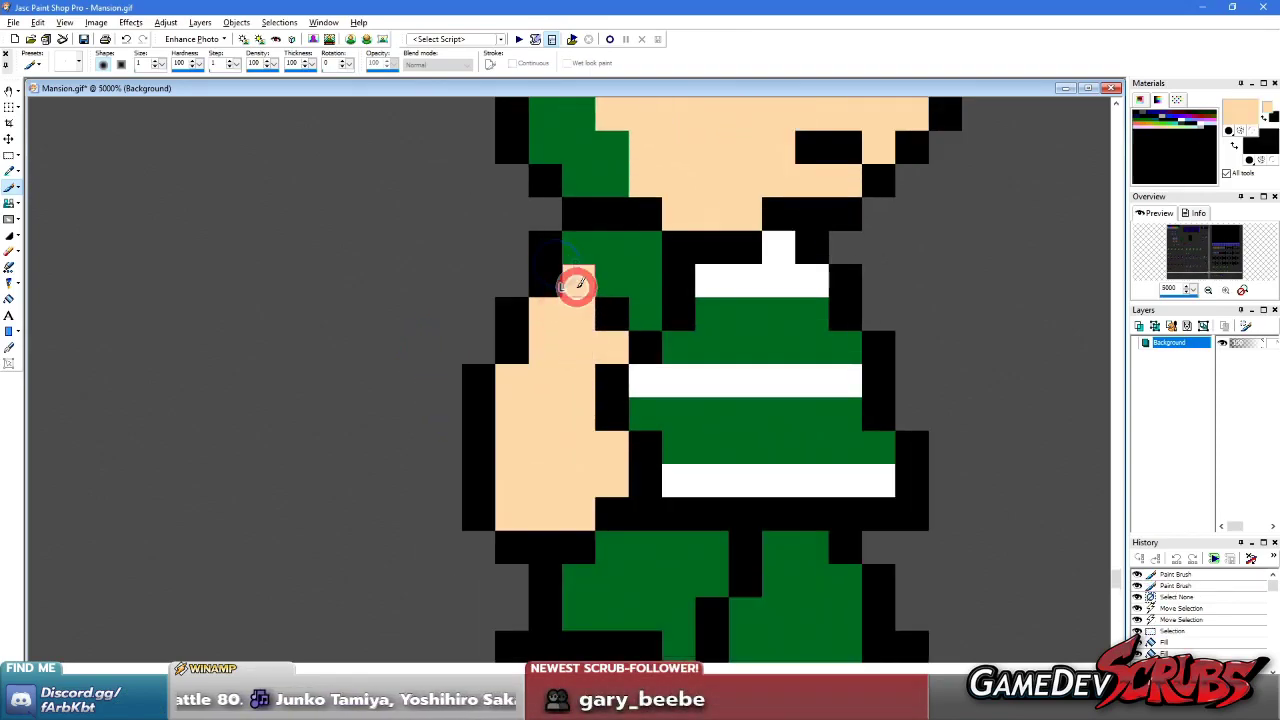
pyautogui.rightClick(611, 280)
pyautogui.rightClick(578, 247)
pyautogui.hotkey('ctrl', 'z')
pyautogui.hotkey('ctrl', 'z')
pyautogui.rightClick(611, 313)
pyautogui.rightClick(578, 280)
pyautogui.rightClick(546, 250)
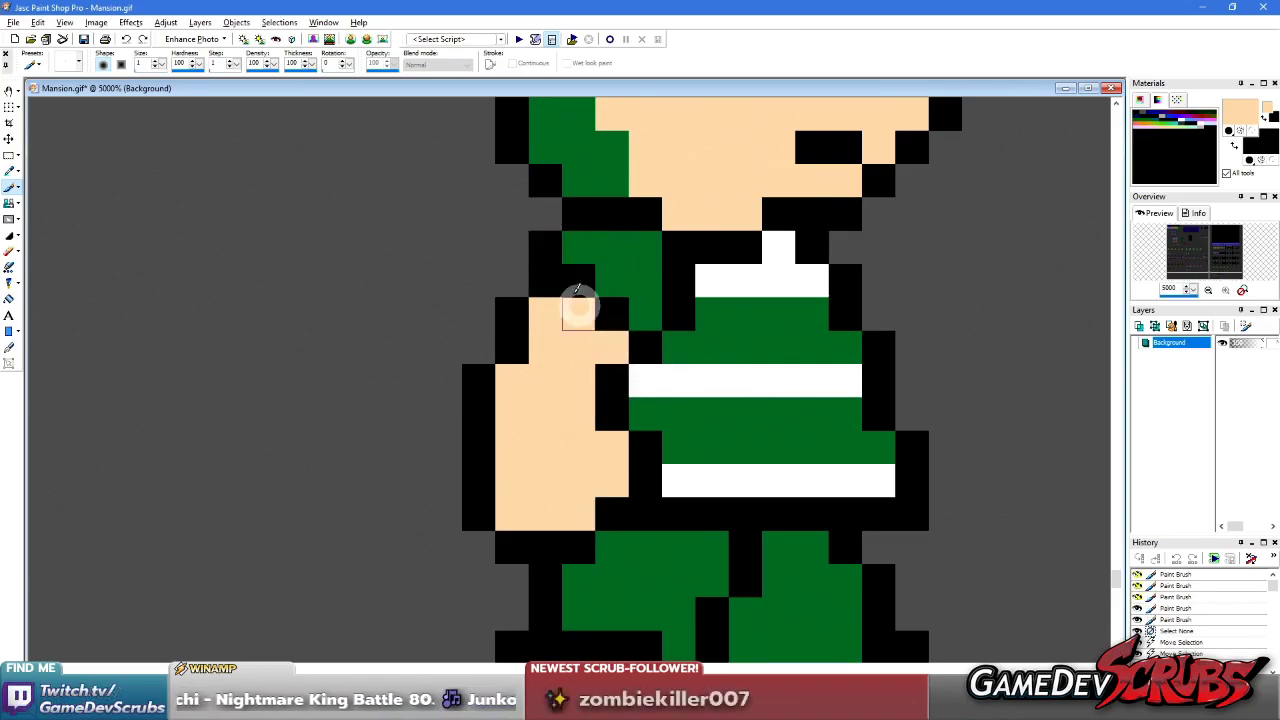
# - Widen the sleeve by painting its inner black edge green and adding a black outline pixel behind it
pyautogui.keyDown('ctrl'); pyautogui.click(540, 266); pyautogui.keyUp('ctrl')
pyautogui.click(512, 279)
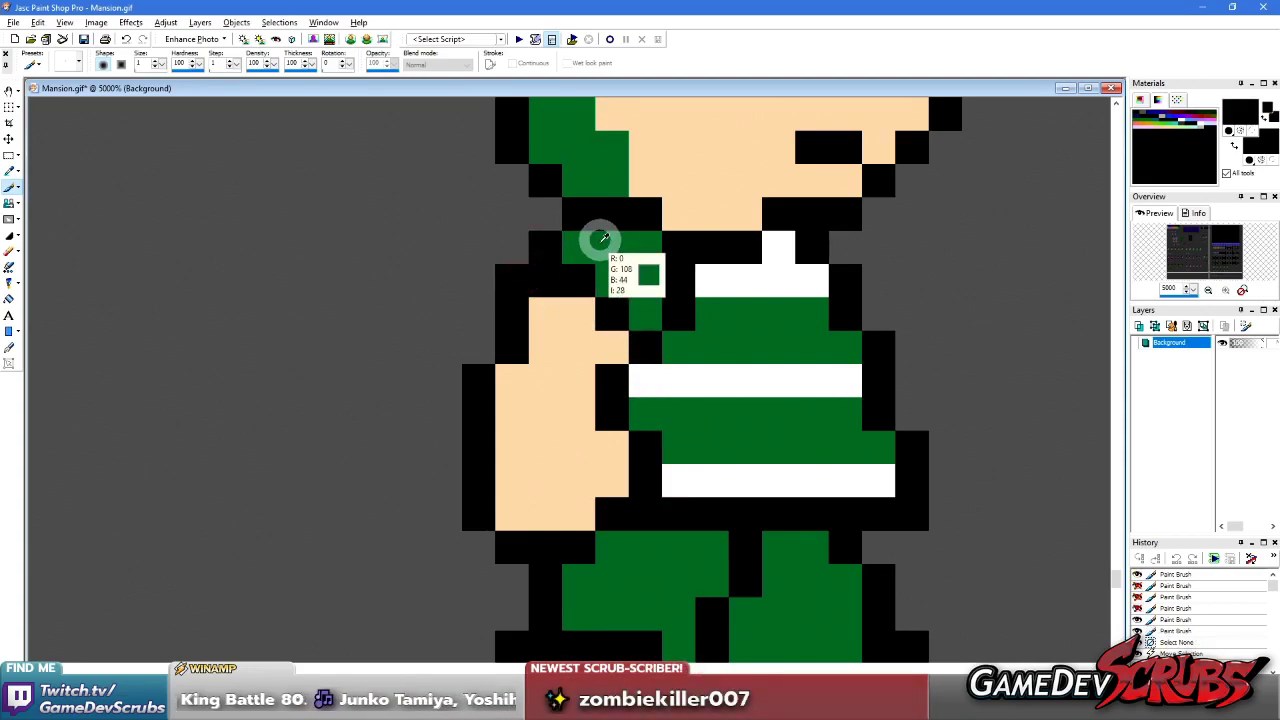
pyautogui.keyDown('ctrl'); pyautogui.click(443, 276); pyautogui.keyUp('ctrl')
pyautogui.click(500, 265)
pyautogui.keyDown('ctrl'); pyautogui.click(600, 260); pyautogui.keyUp('ctrl')
pyautogui.click(587, 283)
pyautogui.click(545, 275)
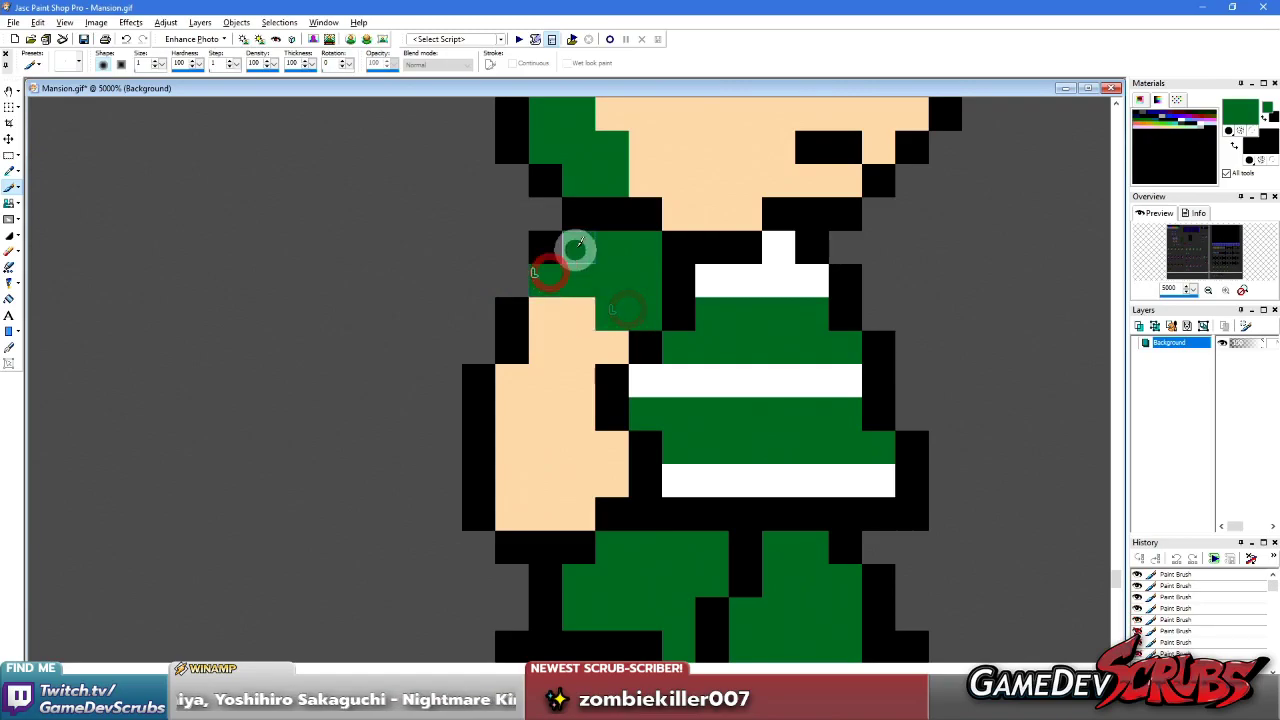
pyautogui.keyDown('ctrl'); pyautogui.click(538, 247); pyautogui.keyUp('ctrl')
pyautogui.scroll(-2, 680, 380)
pyautogui.scroll(3, 560, 400)
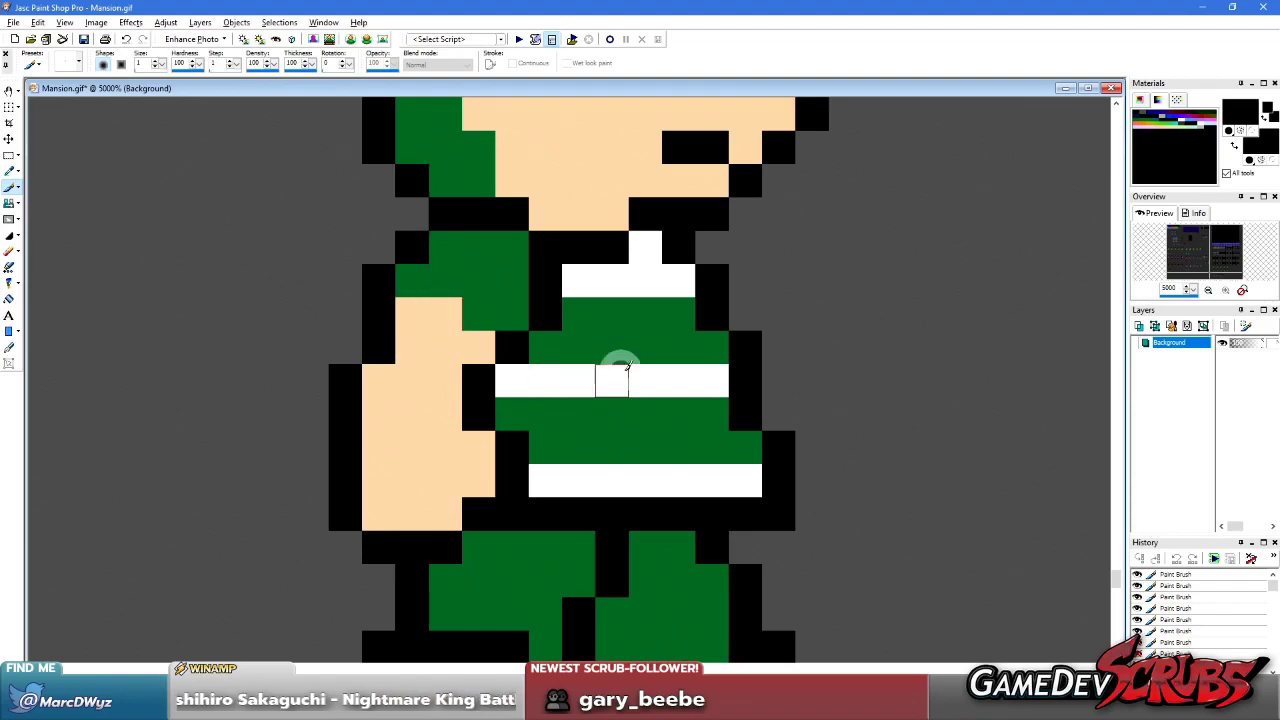
# - Examine the sprite's reshaped sleeve and striped shirt both close up and alongside the neighboring sprites
pyautogui.scroll(-1, 491, 363)
pyautogui.scroll(-8, 495, 327)
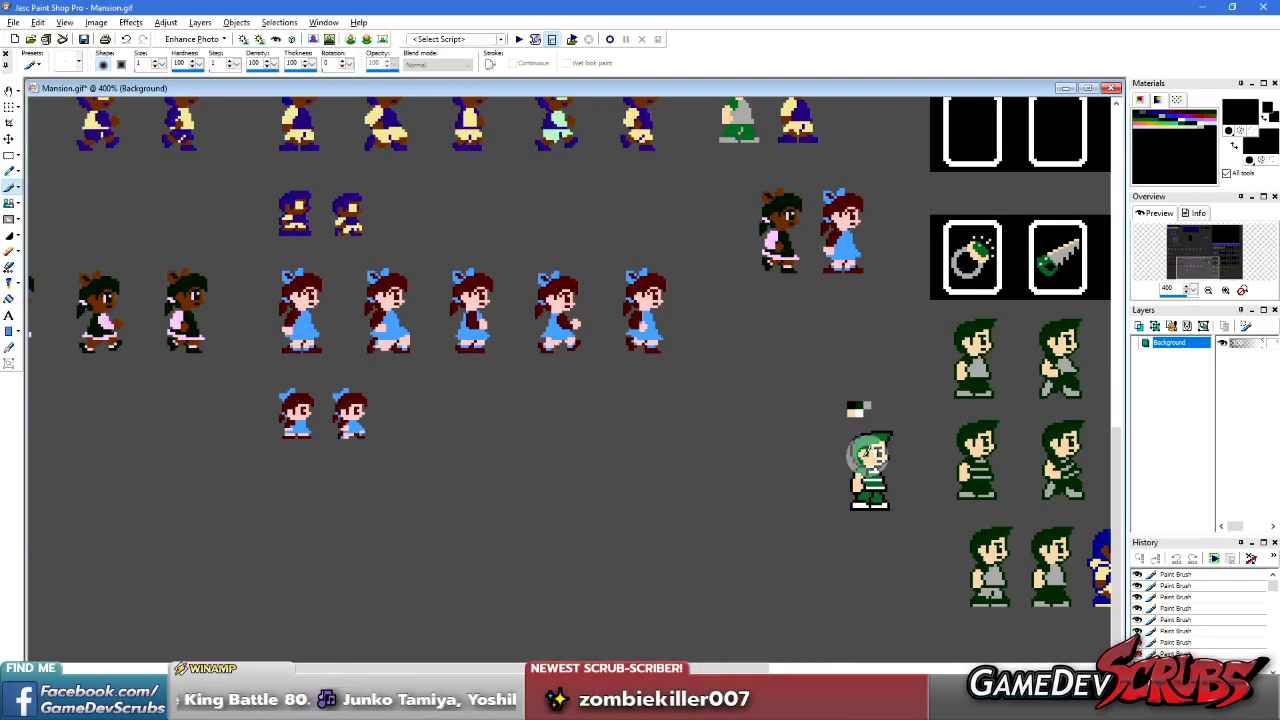
pyautogui.scroll(7, 866, 455)
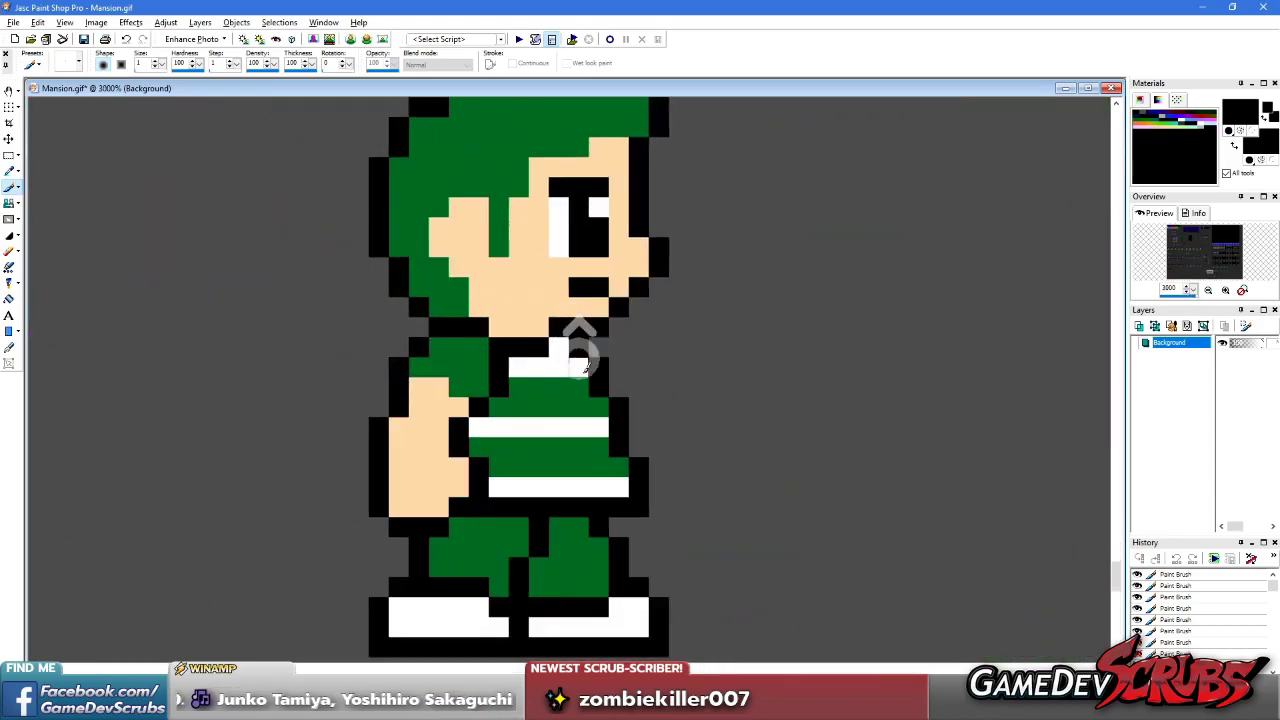
pyautogui.scroll(2, 585, 367)
pyautogui.keyDown('ctrl'); pyautogui.click(543, 253); pyautogui.keyUp('ctrl')
pyautogui.keyDown('ctrl'); pyautogui.rightClick(575, 218); pyautogui.keyUp('ctrl')
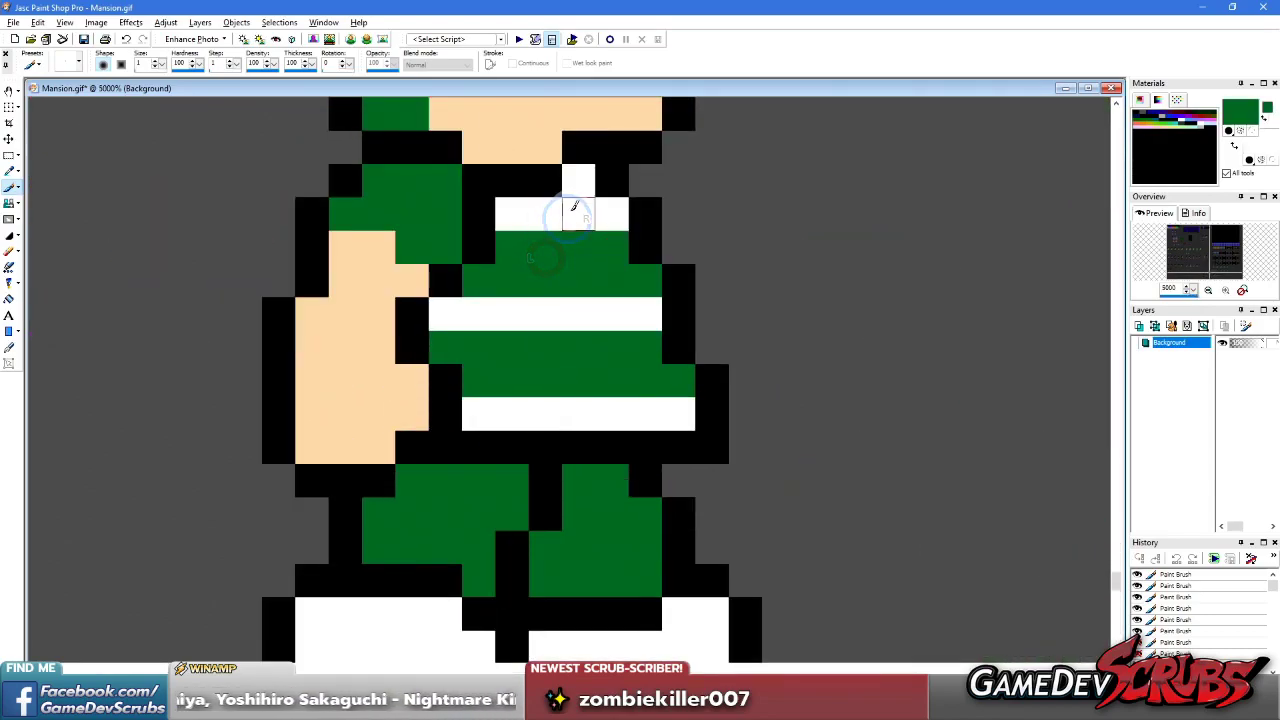
pyautogui.scroll(-5, 567, 372)
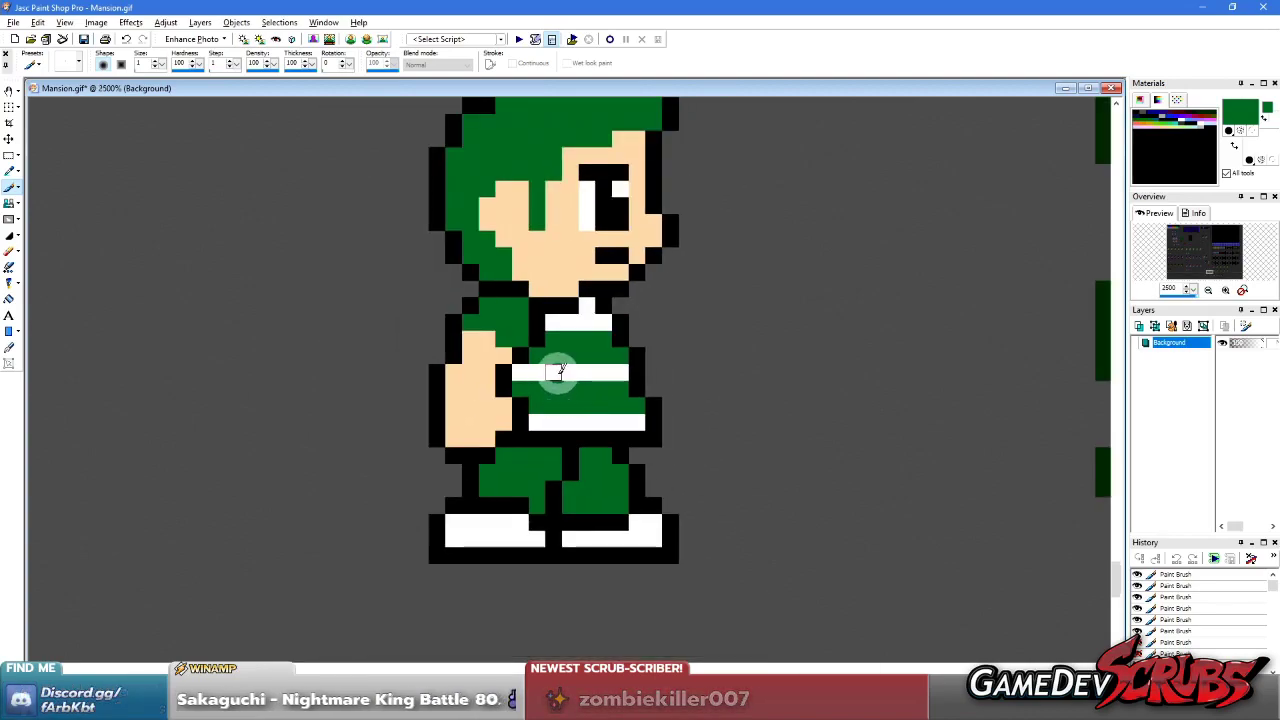
pyautogui.scroll(3, 560, 370)
pyautogui.scroll(2, 580, 378)
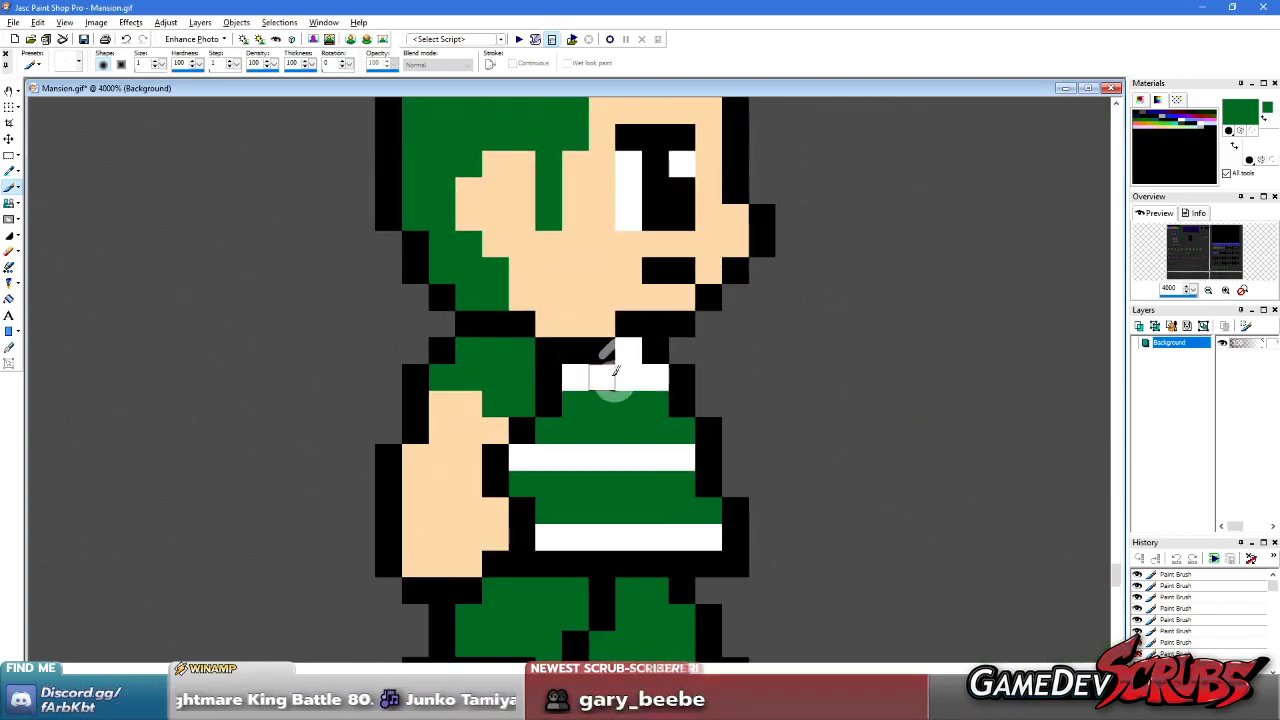
pyautogui.scroll(-3, 604, 425)
pyautogui.scroll(4, 532, 366)
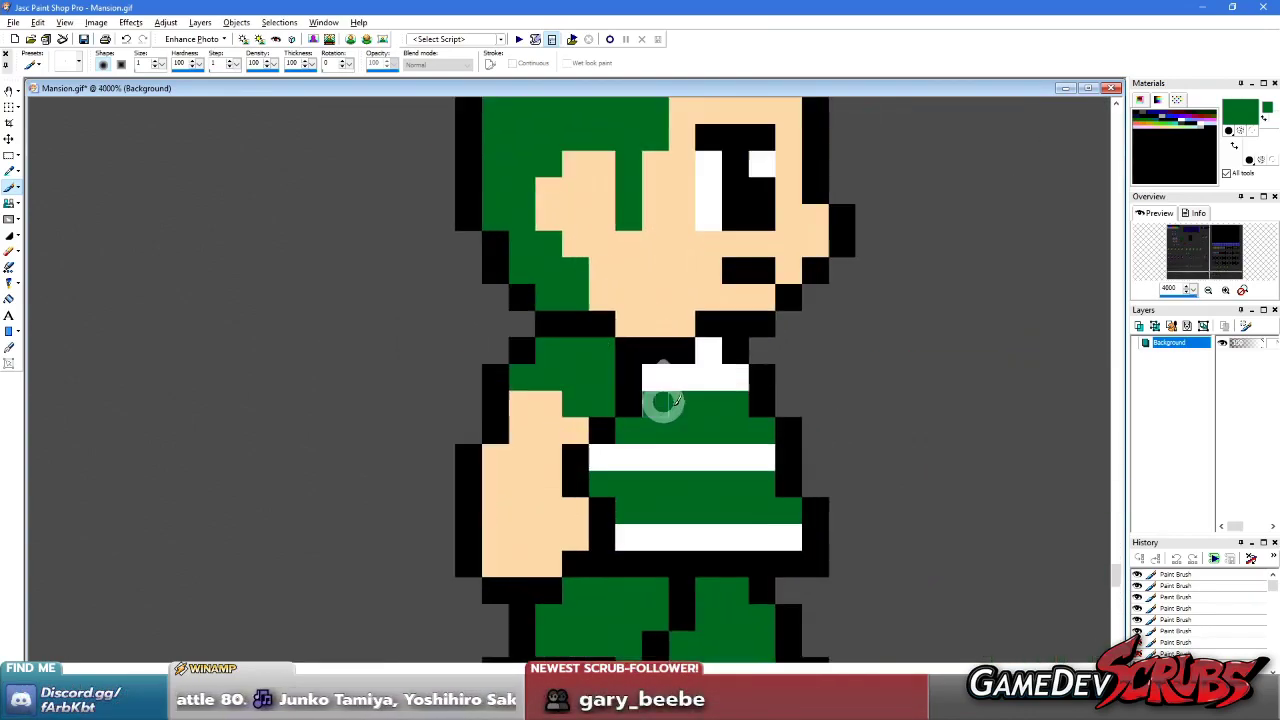
# - Try painting the shirt's middle white stripe and collar black, then undo those strokes
pyautogui.keyDown('ctrl'); pyautogui.click(670, 365); pyautogui.keyUp('ctrl')
pyautogui.moveTo(480, 440); pyautogui.dragTo(663, 446)
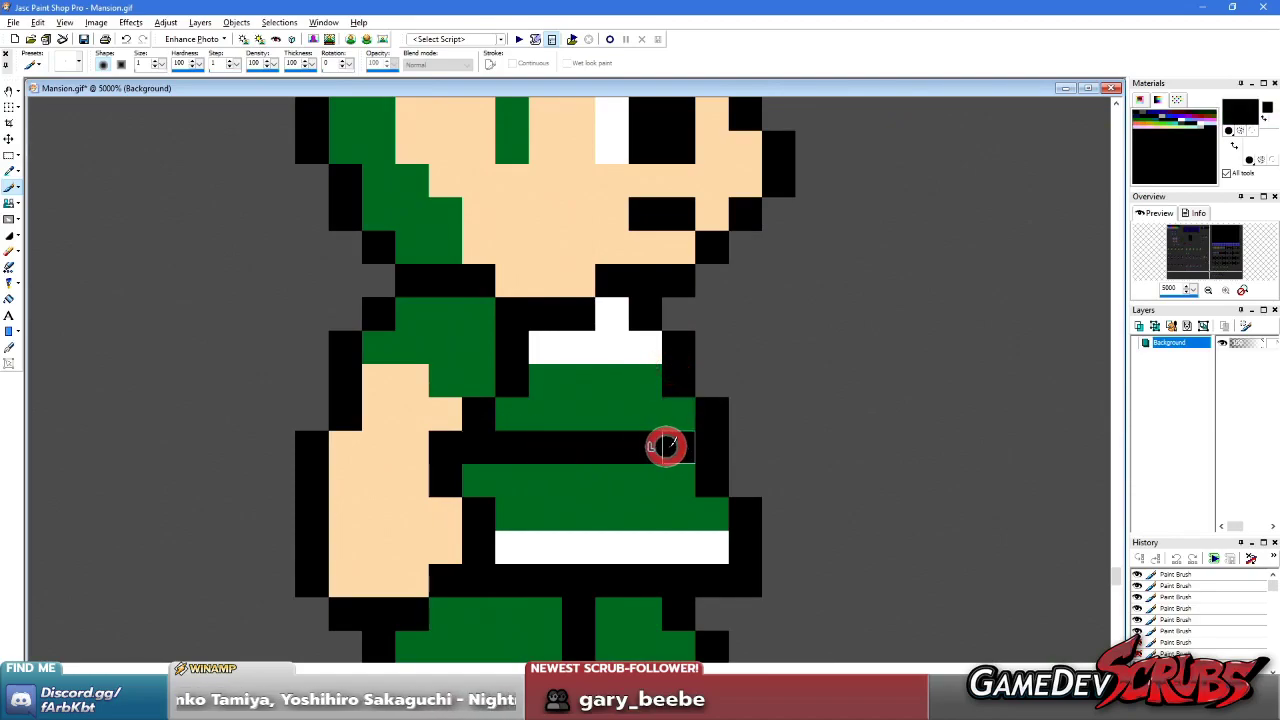
pyautogui.moveTo(540, 320); pyautogui.dragTo(646, 344)
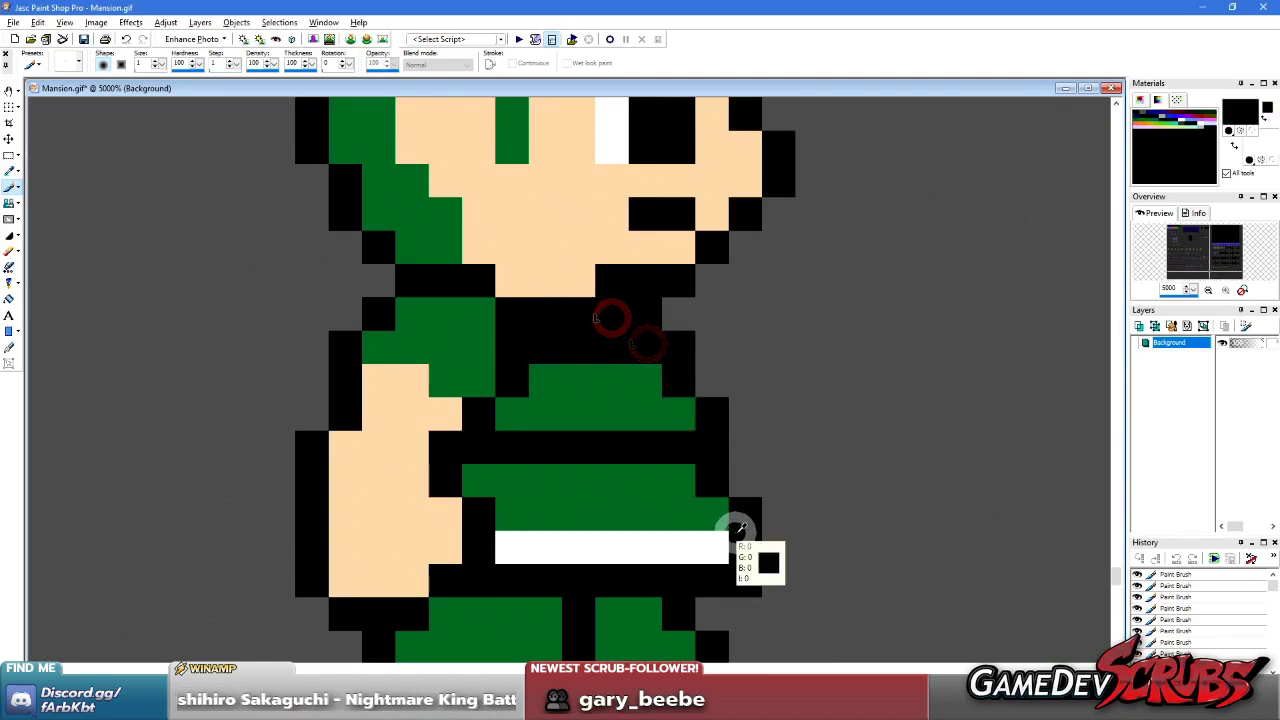
pyautogui.hotkey('ctrl', 'z')
pyautogui.hotkey('ctrl', 'z')
pyautogui.hotkey('ctrl', 'z')
pyautogui.scroll(-3, 588, 368)
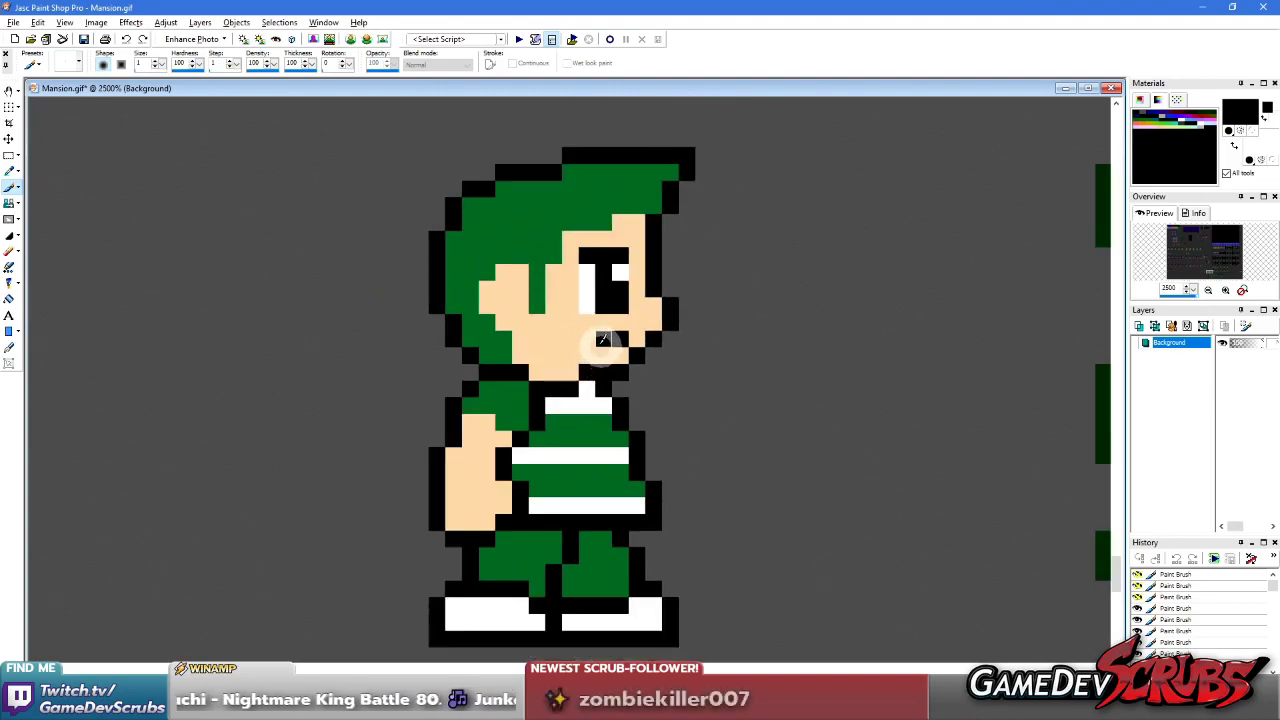
# - Paint a black outline along the hairline above the forehead and around the sideburn in front of the ear
pyautogui.scroll(3, 580, 355)
pyautogui.click(694, 314)
pyautogui.moveTo(603, 310); pyautogui.dragTo(607, 278)
pyautogui.moveTo(645, 237)
pyautogui.mouseDown()
pyautogui.moveTo(719, 242)
pyautogui.moveTo(748, 216)
pyautogui.moveTo(811, 216)
pyautogui.mouseUp()
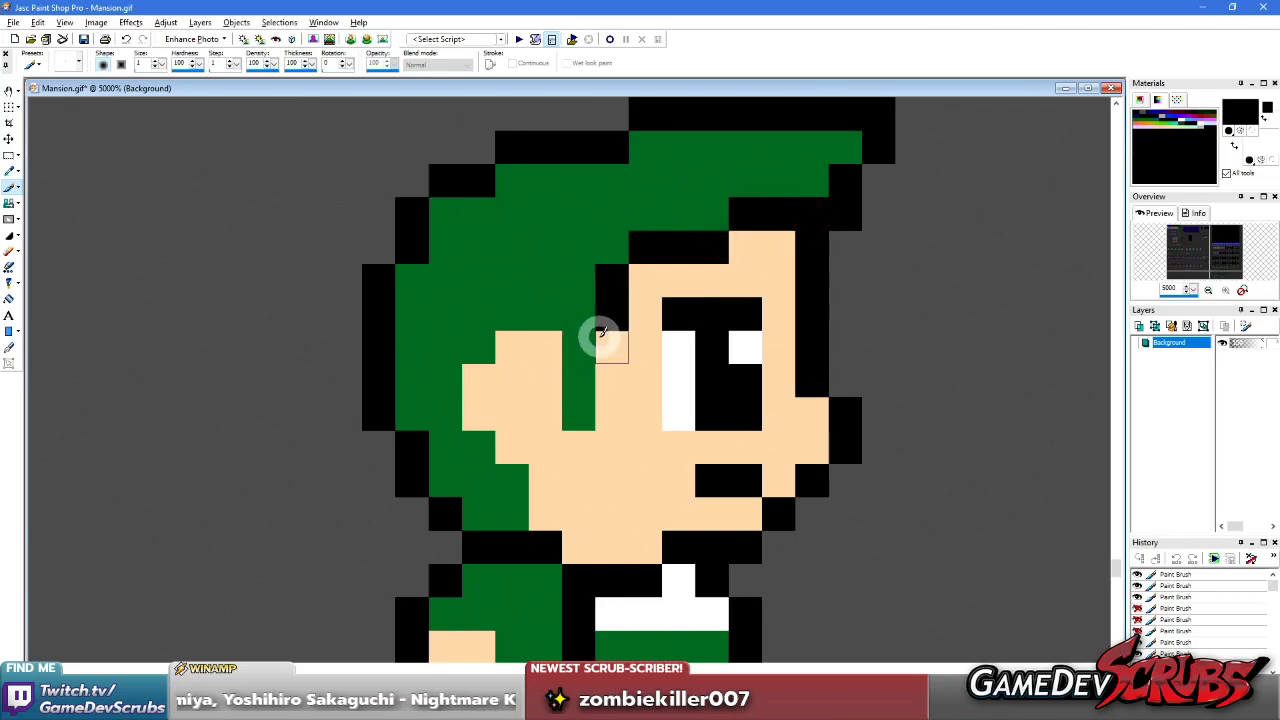
pyautogui.moveTo(600, 333); pyautogui.dragTo(607, 434)
pyautogui.hotkey('ctrl', 'z')
pyautogui.moveTo(603, 337); pyautogui.dragTo(590, 415)
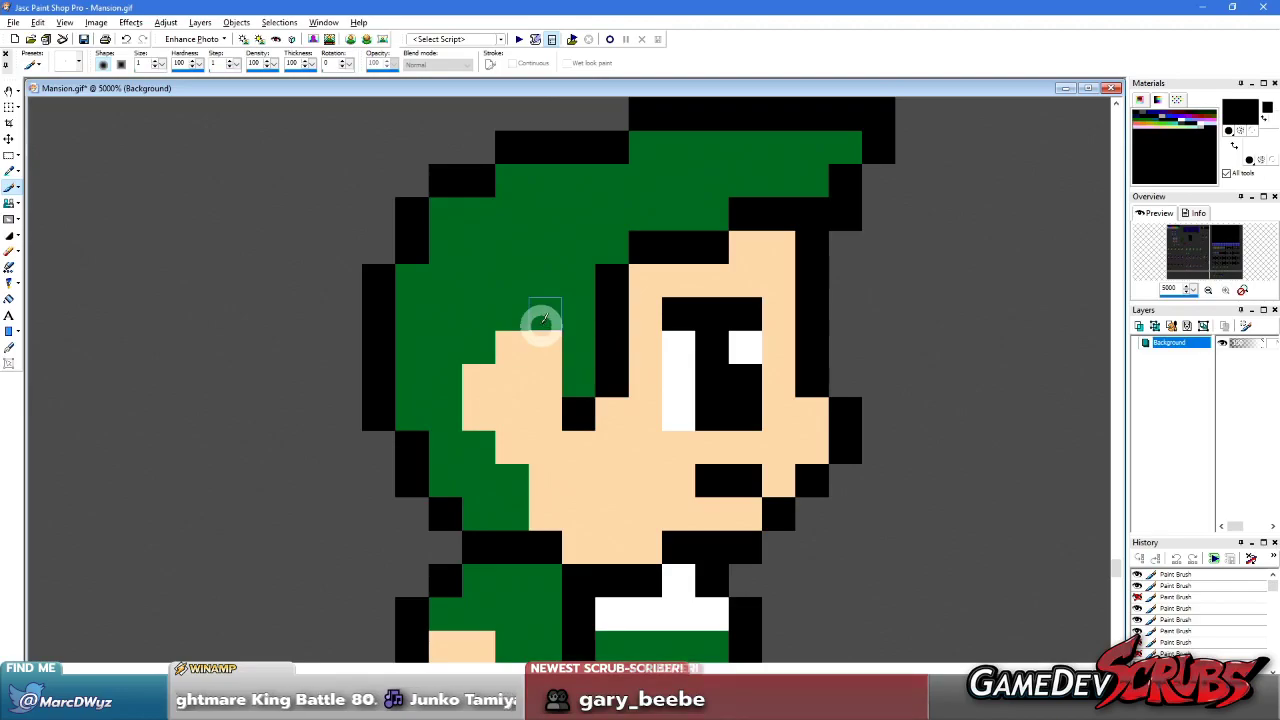
# - Outline the top and back of the ear in black and continue the line down the hair's edge to the neck
pyautogui.hotkey('ctrl', 'z')
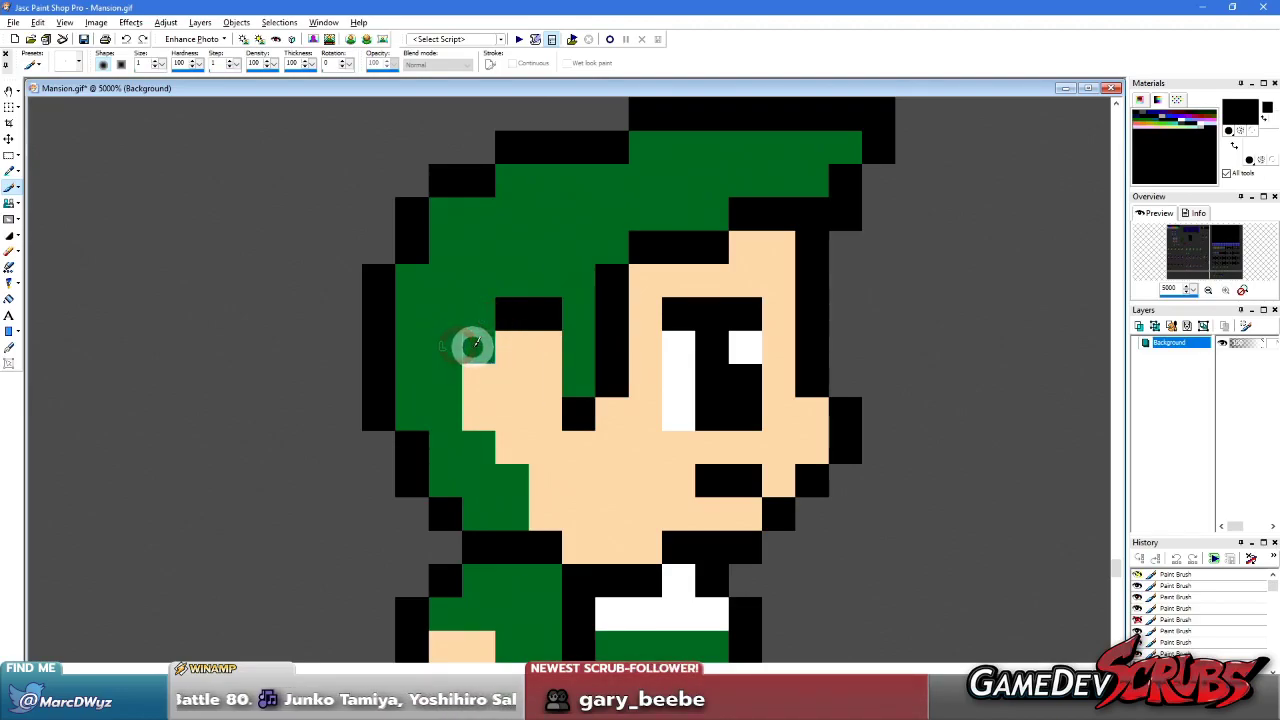
pyautogui.moveTo(481, 440)
pyautogui.mouseDown()
pyautogui.moveTo(523, 472)
pyautogui.moveTo(520, 509)
pyautogui.mouseUp()
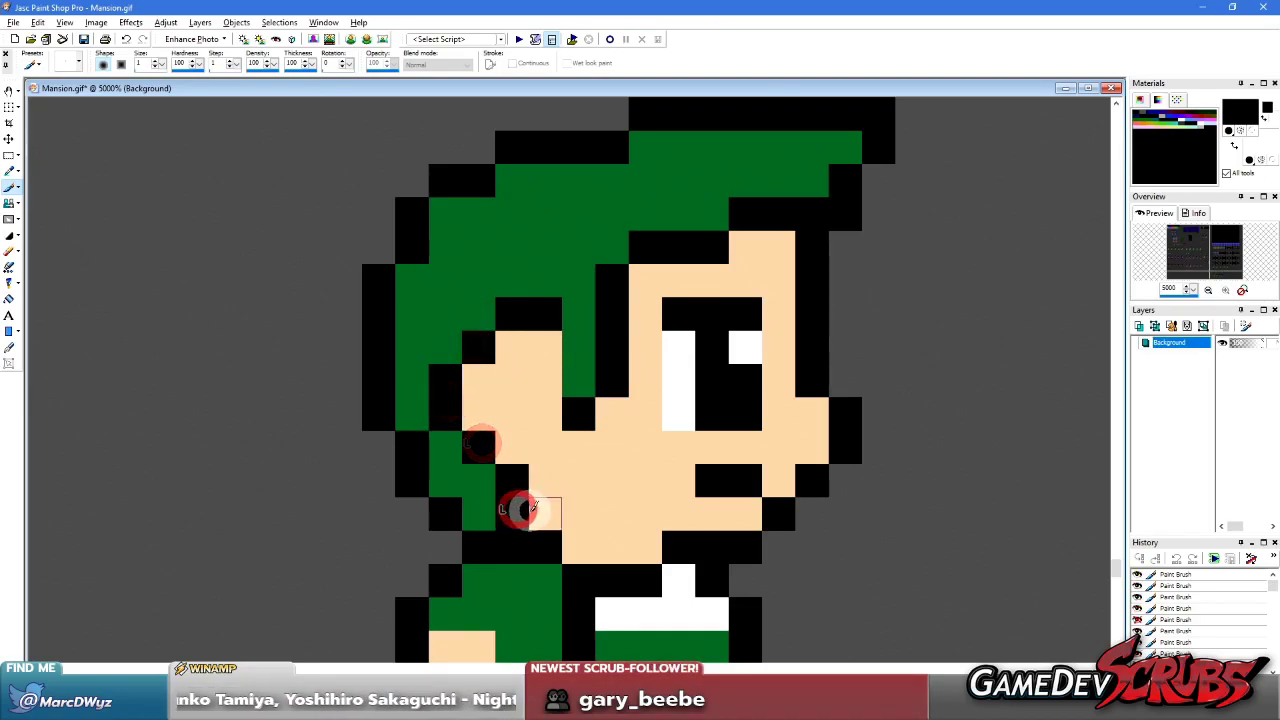
pyautogui.scroll(-2, 600, 420)
pyautogui.scroll(2, 555, 372)
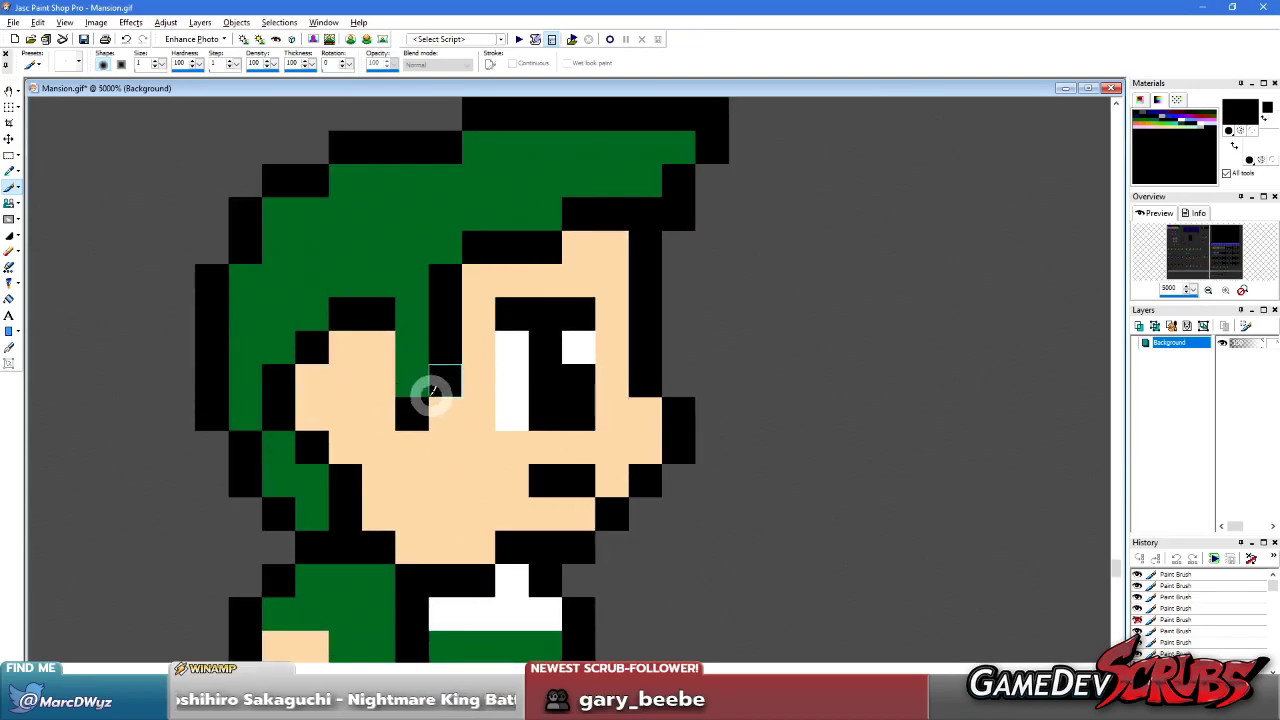
pyautogui.scroll(-1, 383, 340)
pyautogui.scroll(1, 508, 377)
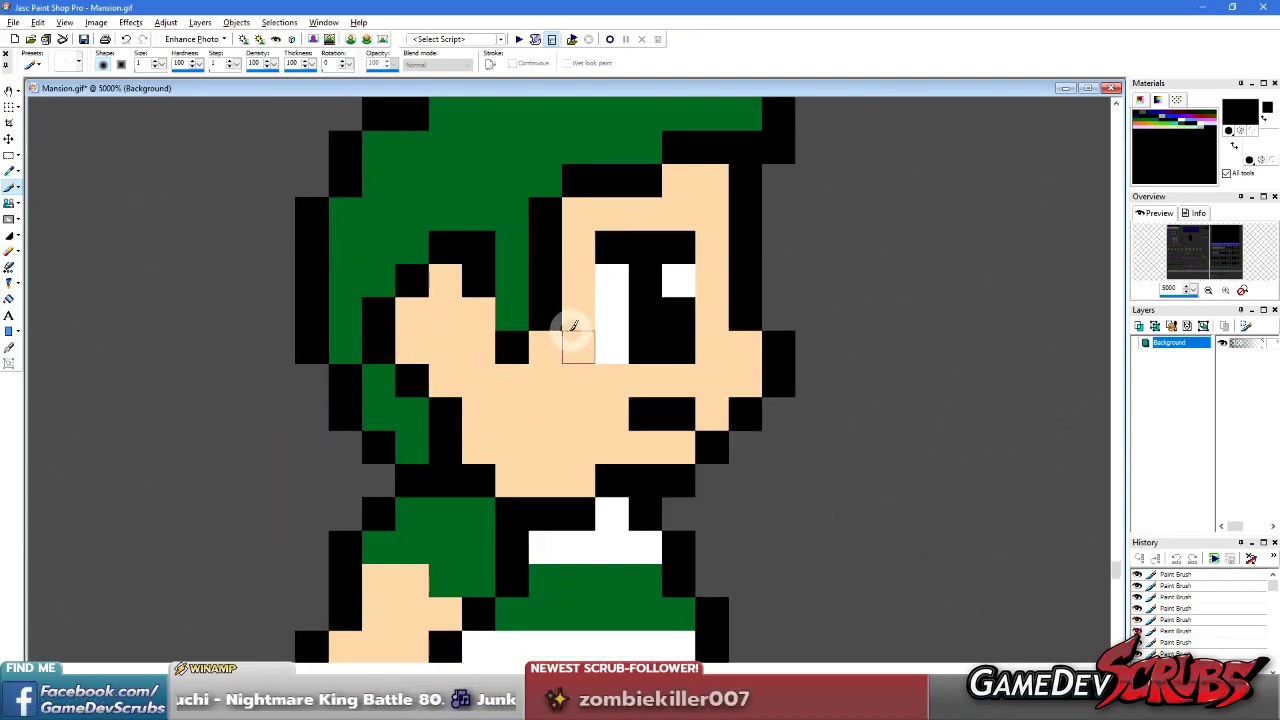
# - Repaint the black outline above the ear and the black pixel in front of its tip with the hair's green
pyautogui.keyDown('ctrl'); pyautogui.click(443, 182); pyautogui.keyUp('ctrl')
pyautogui.moveTo(446, 247); pyautogui.dragTo(487, 262)
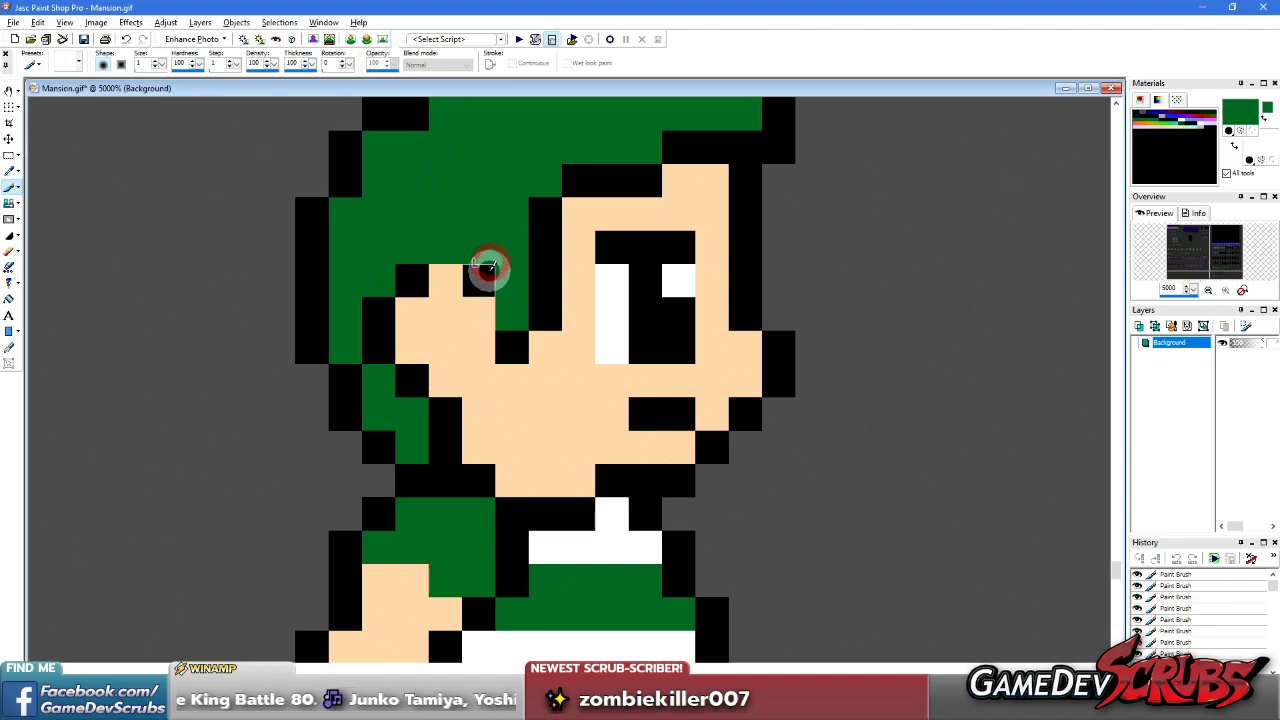
pyautogui.scroll(-2, 608, 390)
pyautogui.scroll(-3, 574, 400)
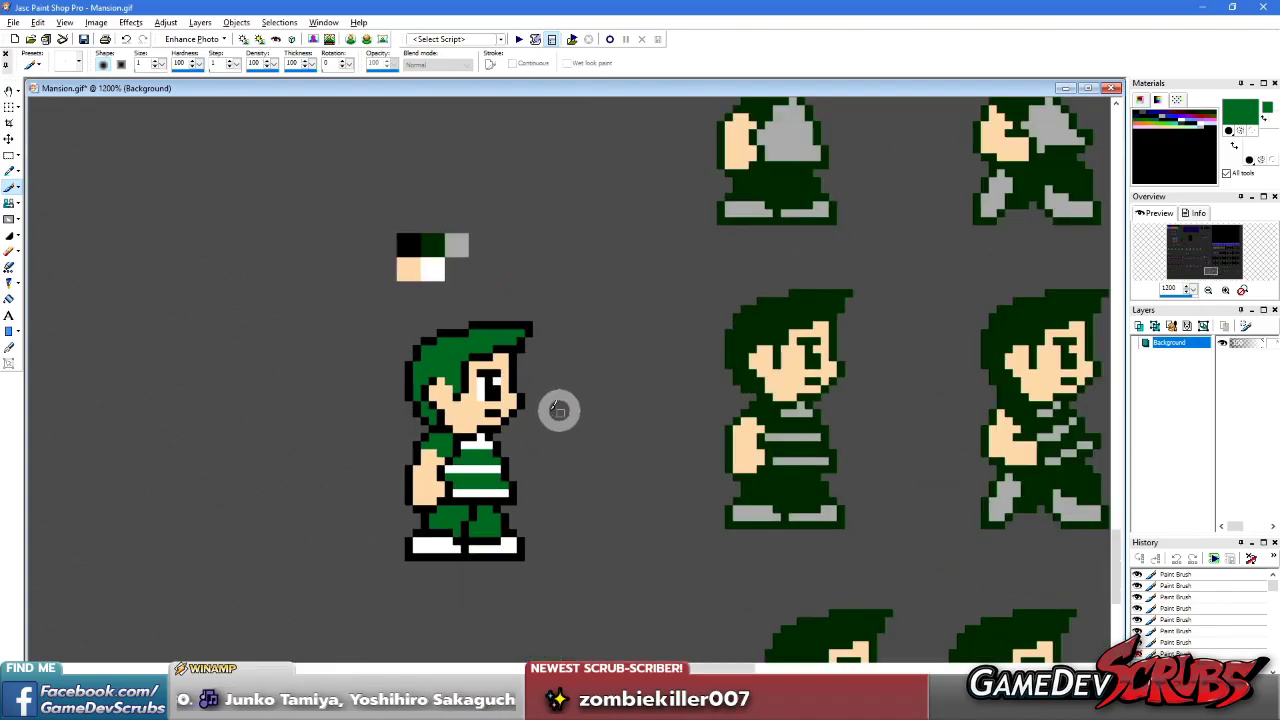
pyautogui.scroll(4, 561, 410)
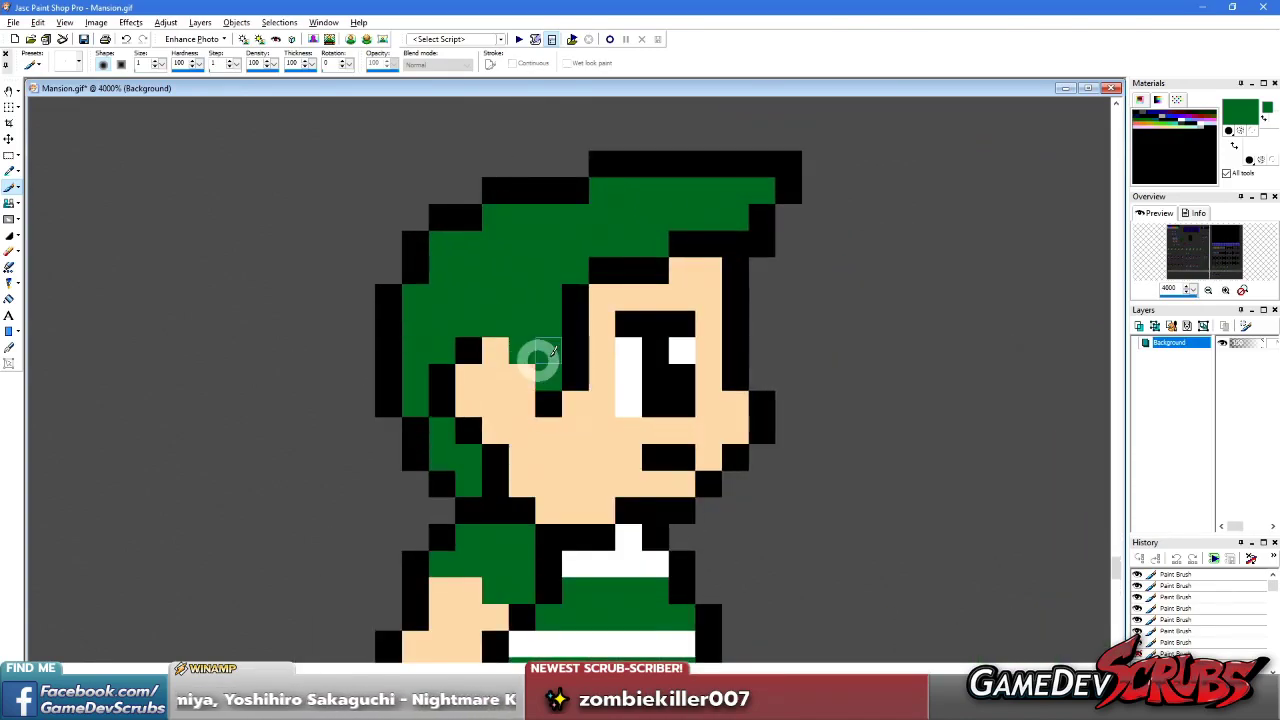
pyautogui.scroll(1, 530, 380)
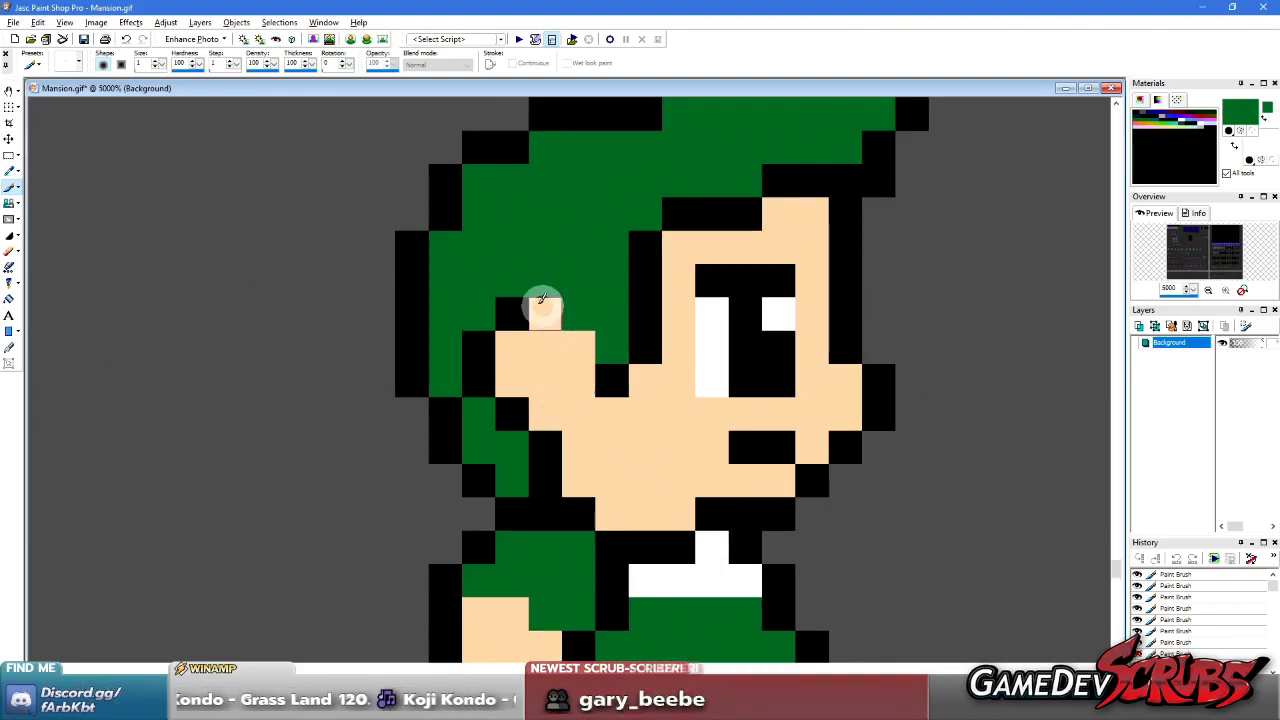
# - Try rounding the black hairline's corner between forehead and sideburn with sampled sprite colors, and undo the strokes
pyautogui.keyDown('ctrl'); pyautogui.click(547, 314); pyautogui.keyUp('ctrl')
pyautogui.keyDown('ctrl'); pyautogui.rightClick(585, 308); pyautogui.keyUp('ctrl')
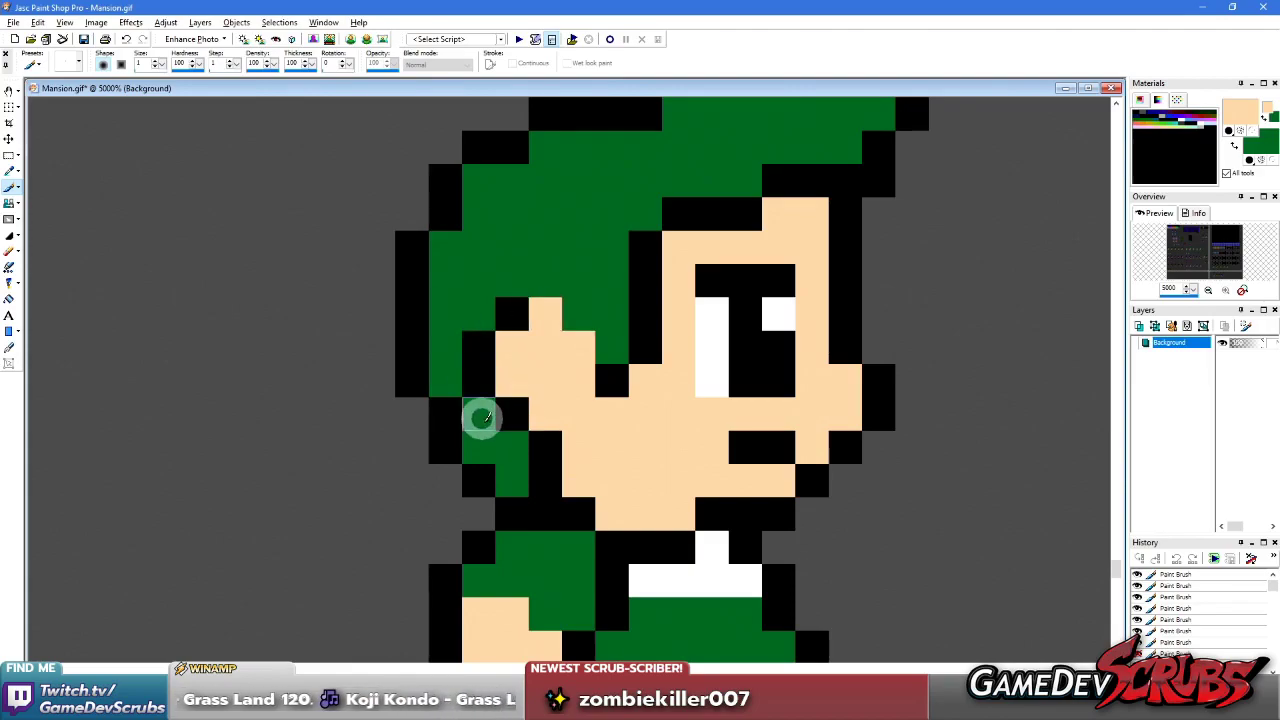
pyautogui.scroll(-9, 520, 400)
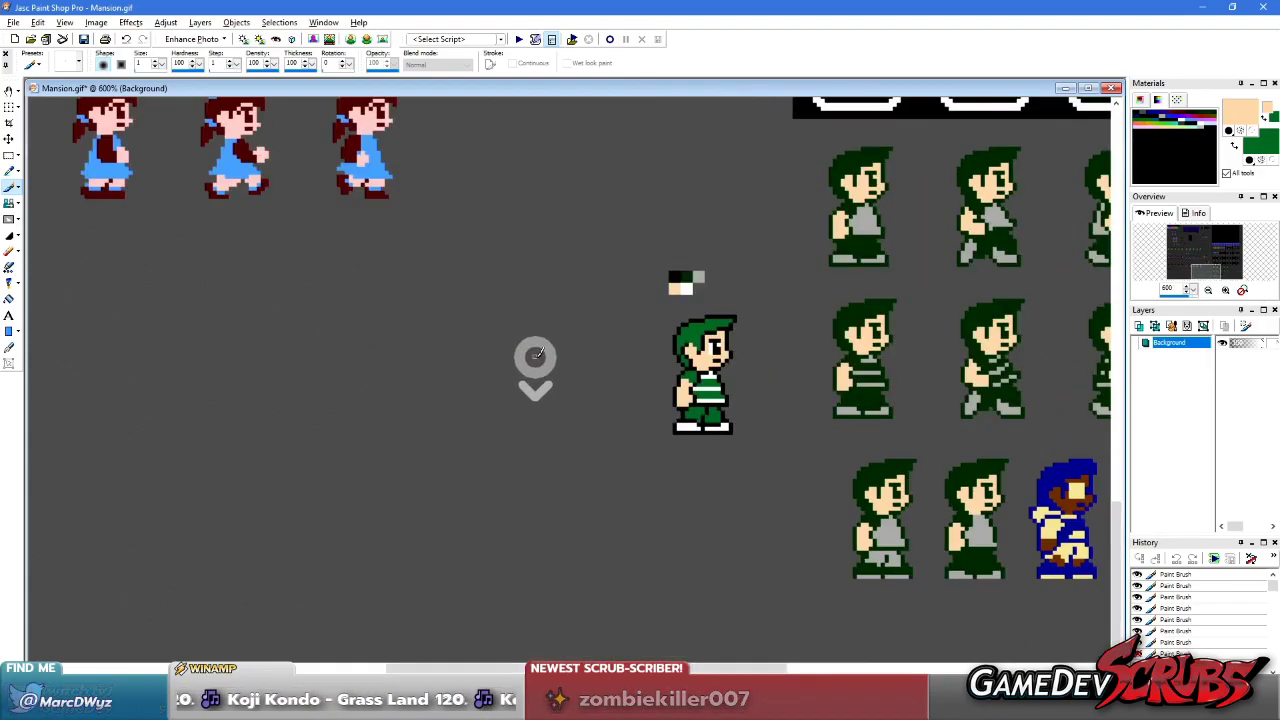
pyautogui.scroll(1, 620, 370)
pyautogui.scroll(1, 636, 356)
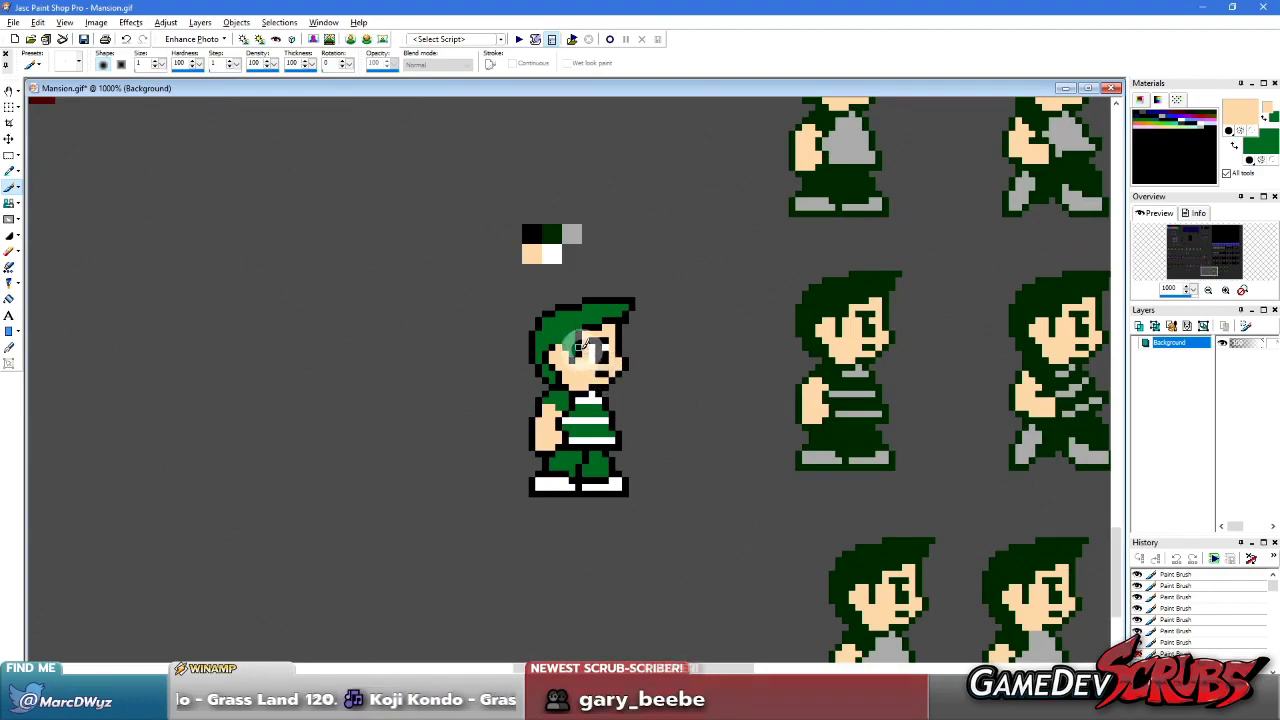
pyautogui.scroll(5, 585, 345)
pyautogui.keyDown('ctrl'); pyautogui.click(575, 347); pyautogui.keyUp('ctrl')
pyautogui.keyDown('ctrl'); pyautogui.click(523, 340); pyautogui.keyUp('ctrl')
pyautogui.click(541, 372)
pyautogui.scroll(-3, 762, 472)
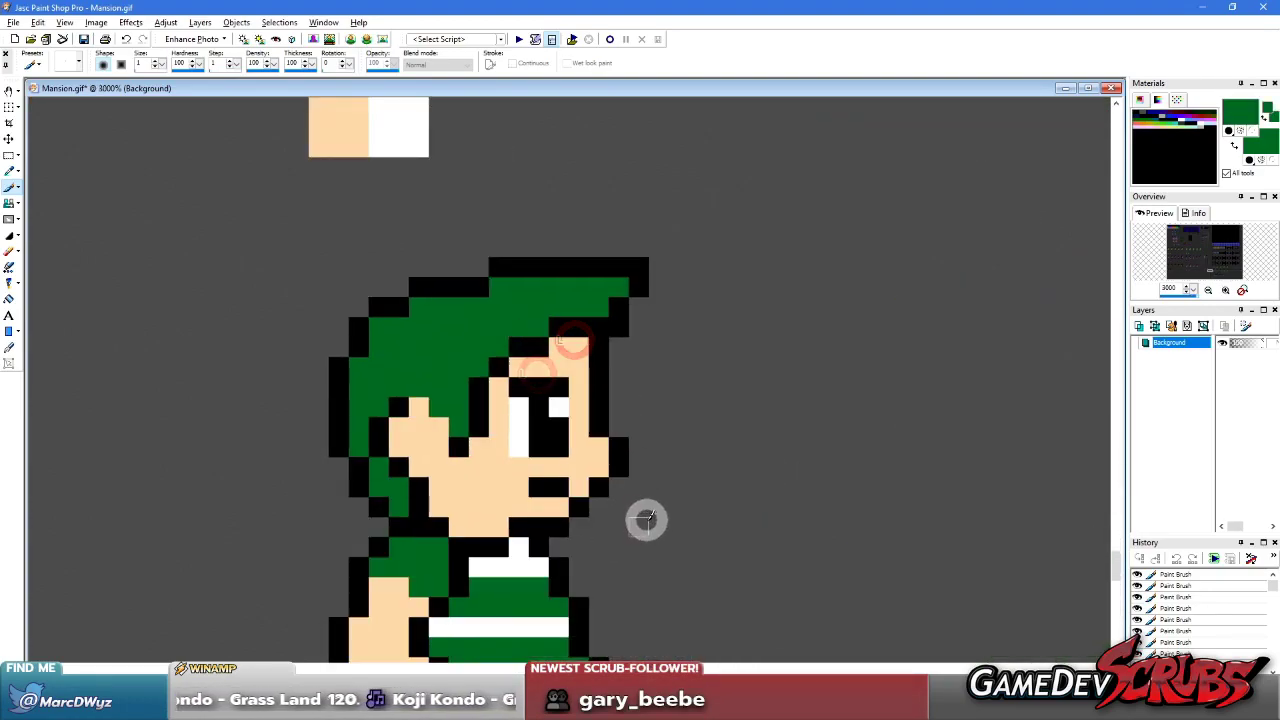
pyautogui.scroll(2, 565, 375)
pyautogui.scroll(1, 567, 375)
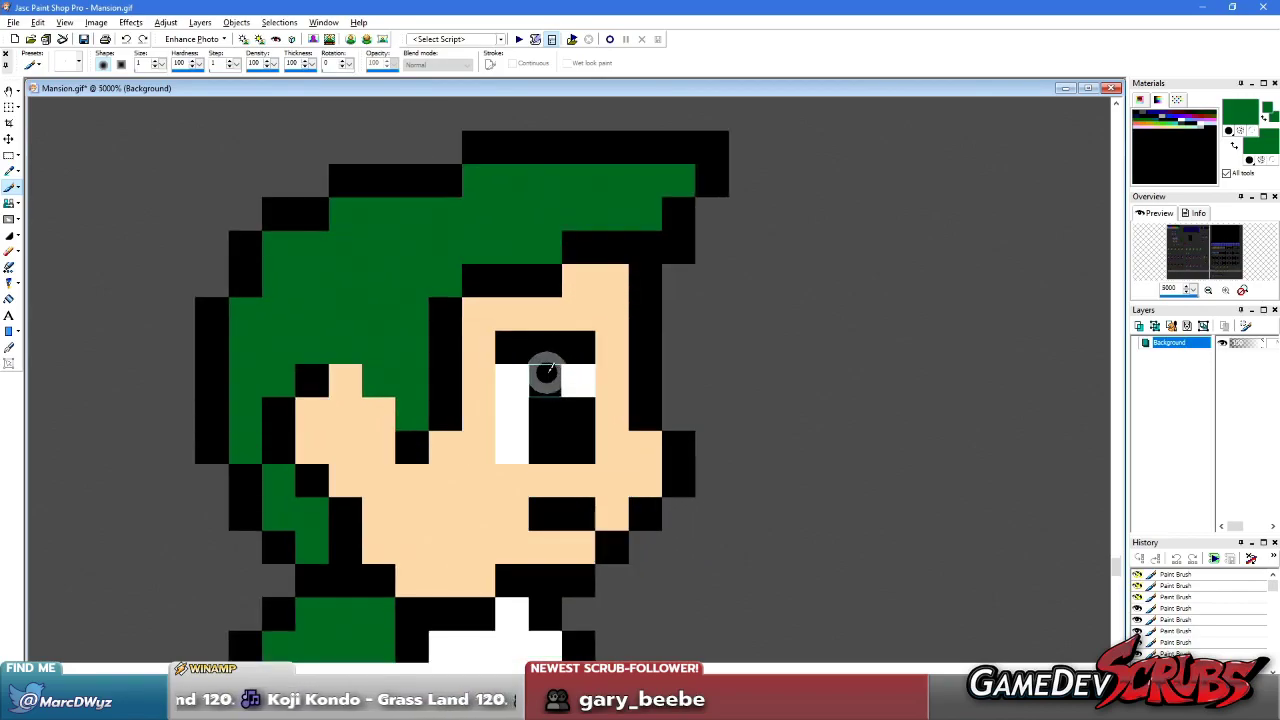
# - Recolor the black pixel at the lower inner edge of the nape hair green
pyautogui.hscroll(-2, 500, 382)
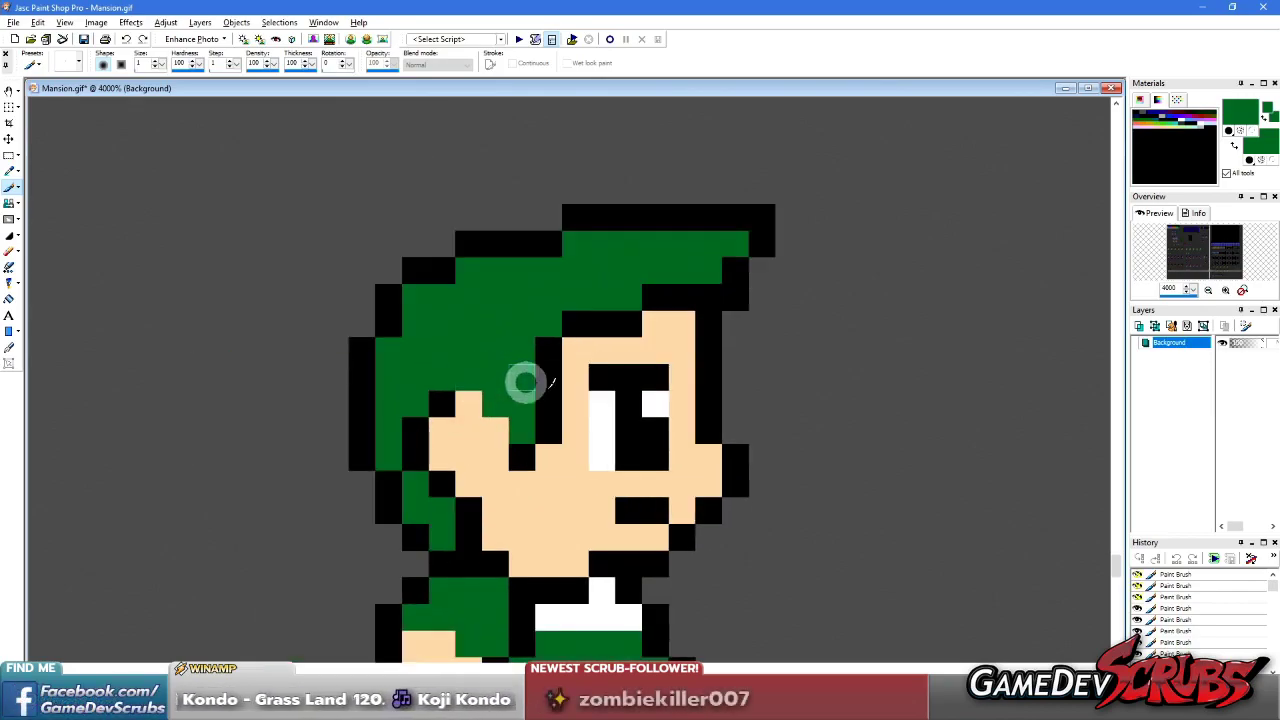
pyautogui.scroll(-1, 560, 380)
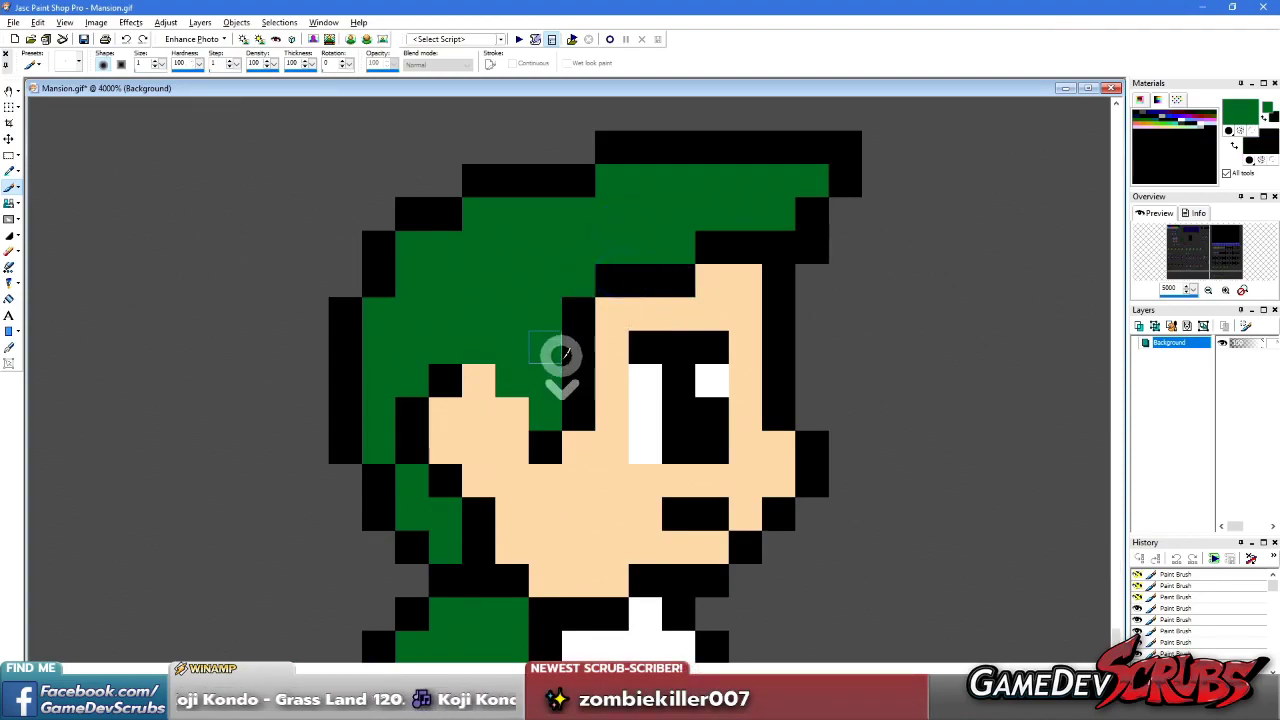
pyautogui.scroll(-5, 560, 352)
pyautogui.scroll(5, 571, 396)
pyautogui.scroll(-3, 514, 352)
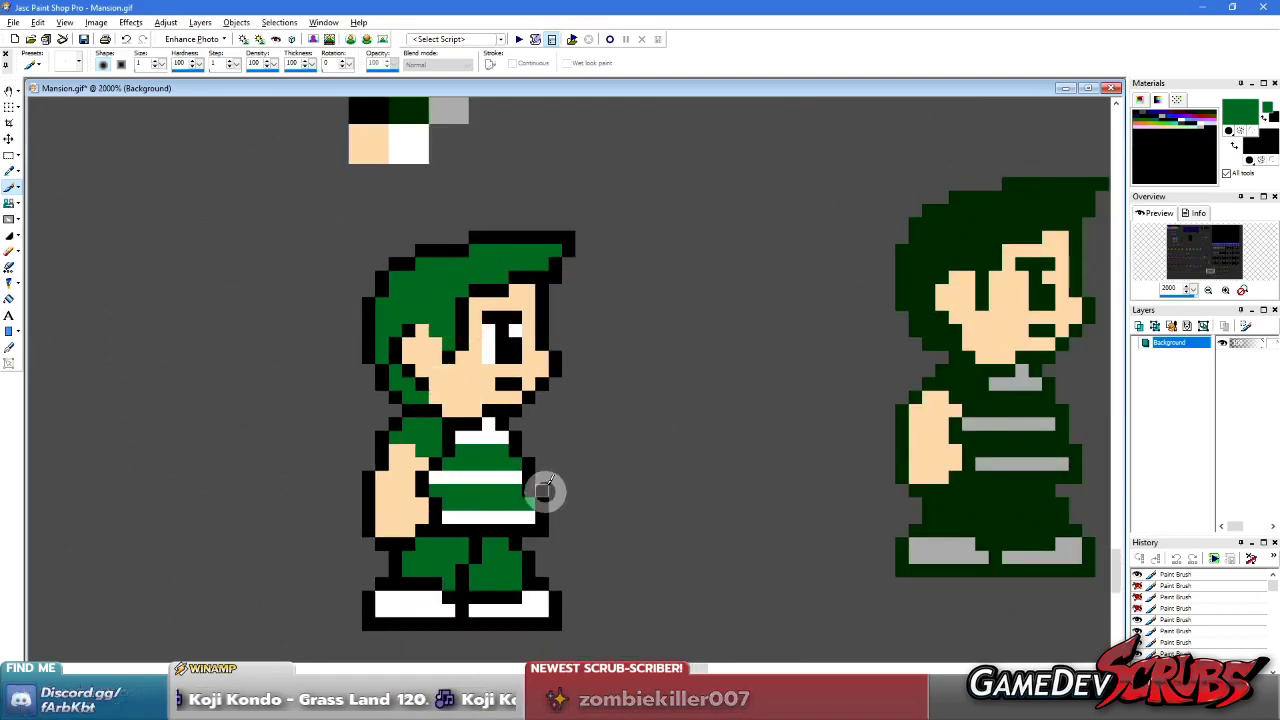
pyautogui.scroll(-1, 500, 417)
pyautogui.scroll(2, 600, 360)
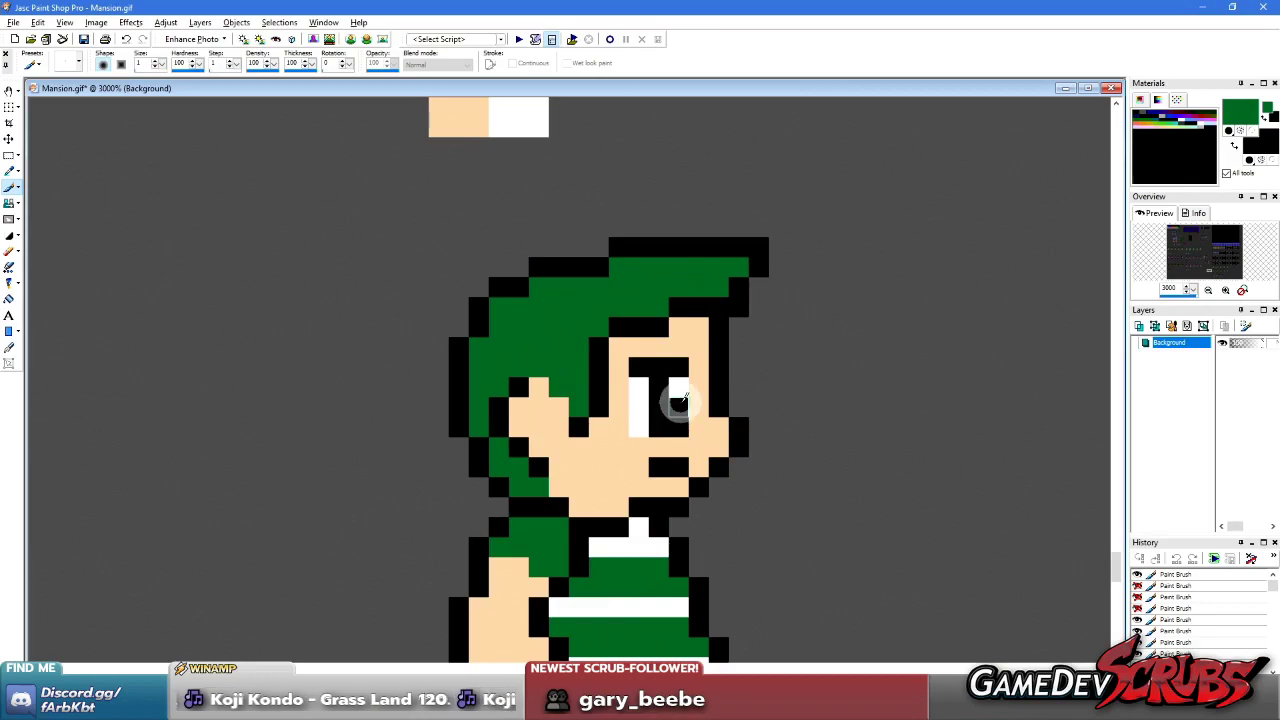
pyautogui.keyDown('ctrl'); pyautogui.click(699, 303); pyautogui.keyUp('ctrl')
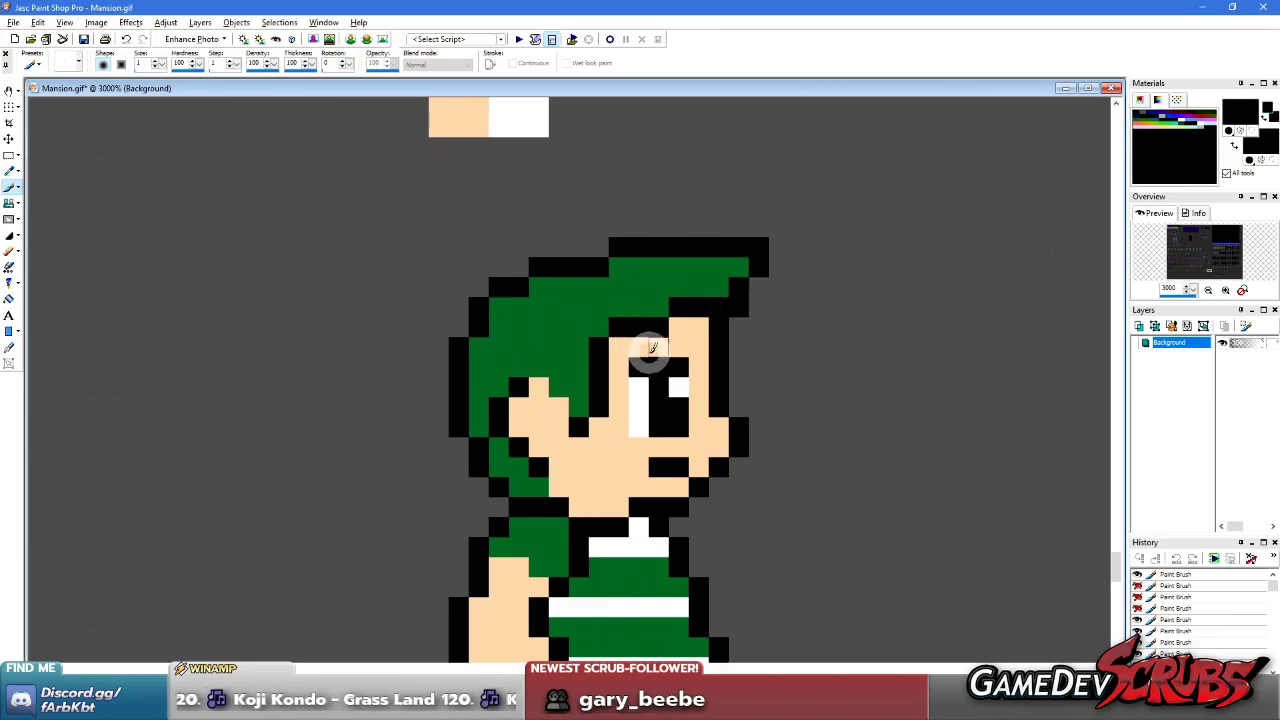
pyautogui.scroll(-1, 600, 398)
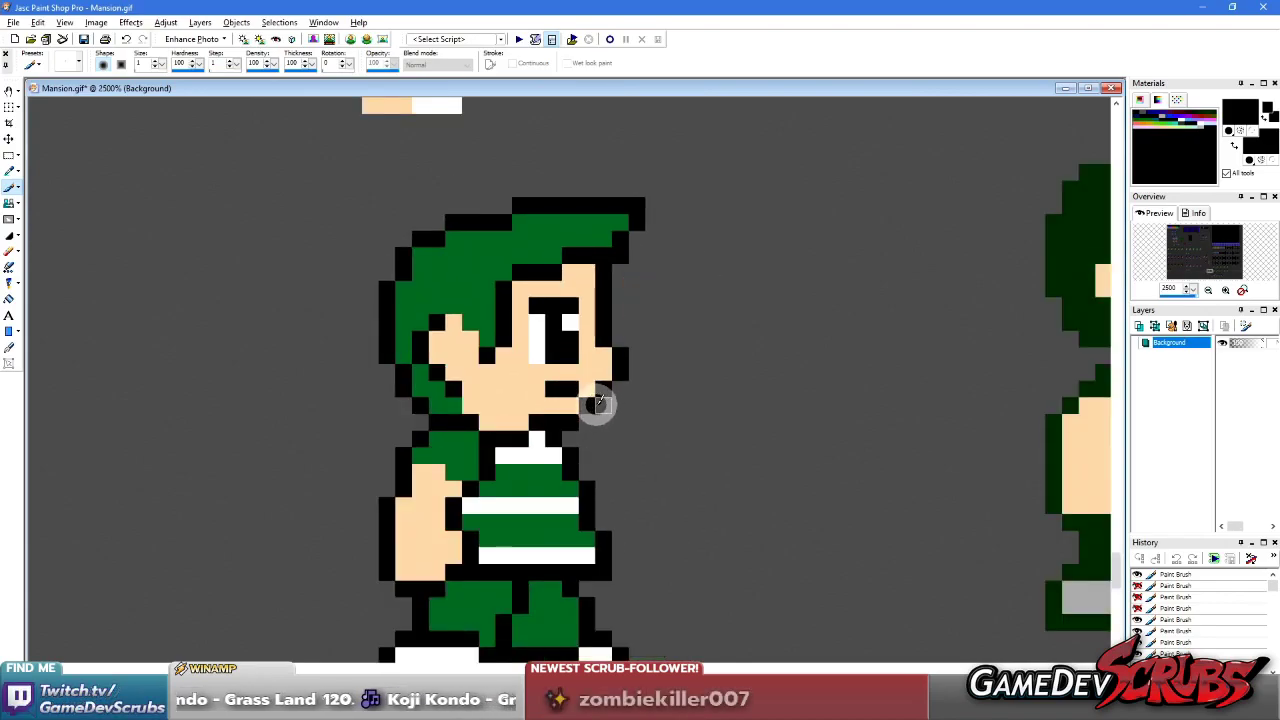
pyautogui.scroll(-2, 592, 406)
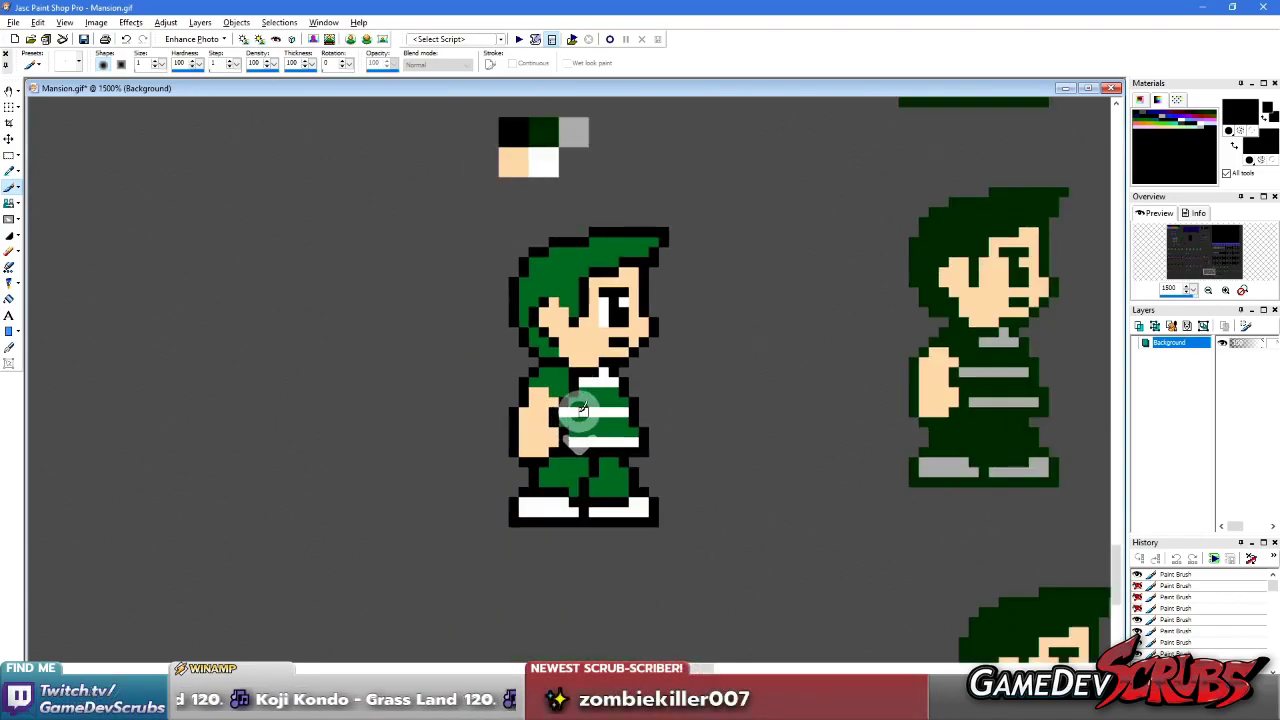
pyautogui.scroll(4, 560, 293)
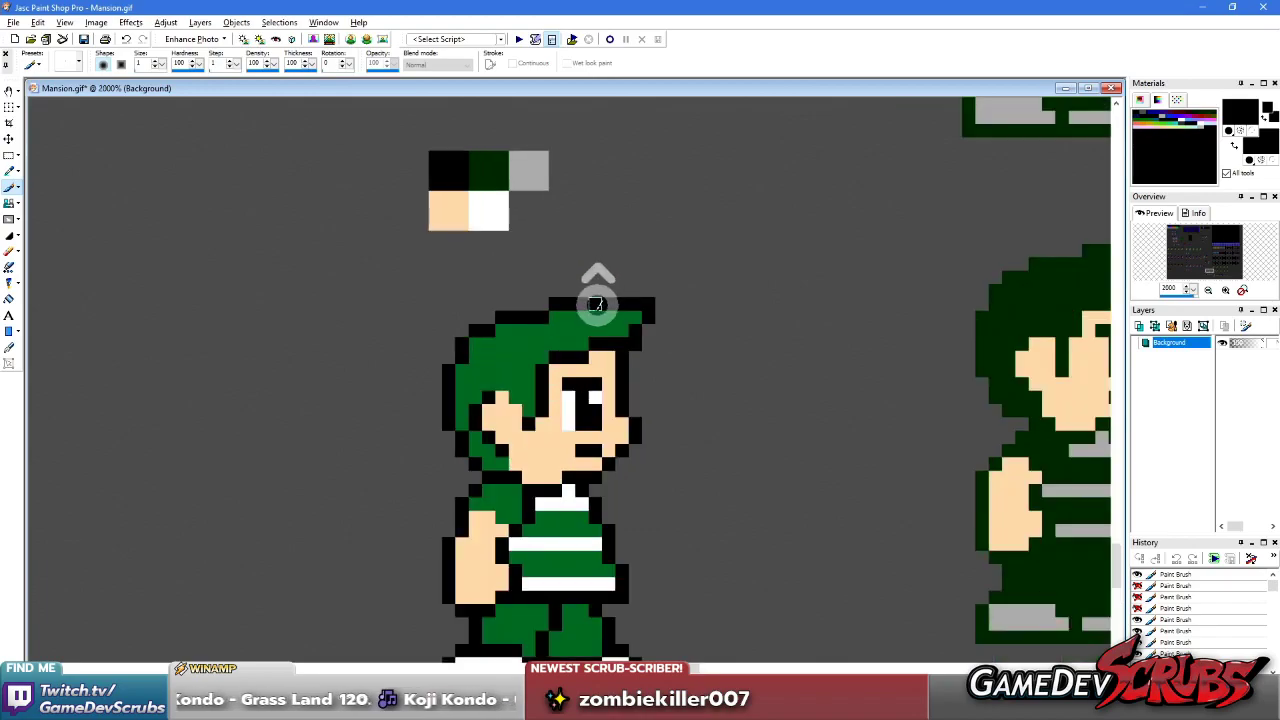
# - Try covering the black sideburn and forehead hairline outline with the skin tone, then undo those strokes
pyautogui.keyDown('ctrl'); pyautogui.click(590, 400); pyautogui.keyUp('ctrl')
pyautogui.moveTo(577, 400); pyautogui.dragTo(557, 428)
pyautogui.moveTo(606, 289); pyautogui.dragTo(651, 291)
pyautogui.click(706, 265)
pyautogui.click(727, 265)
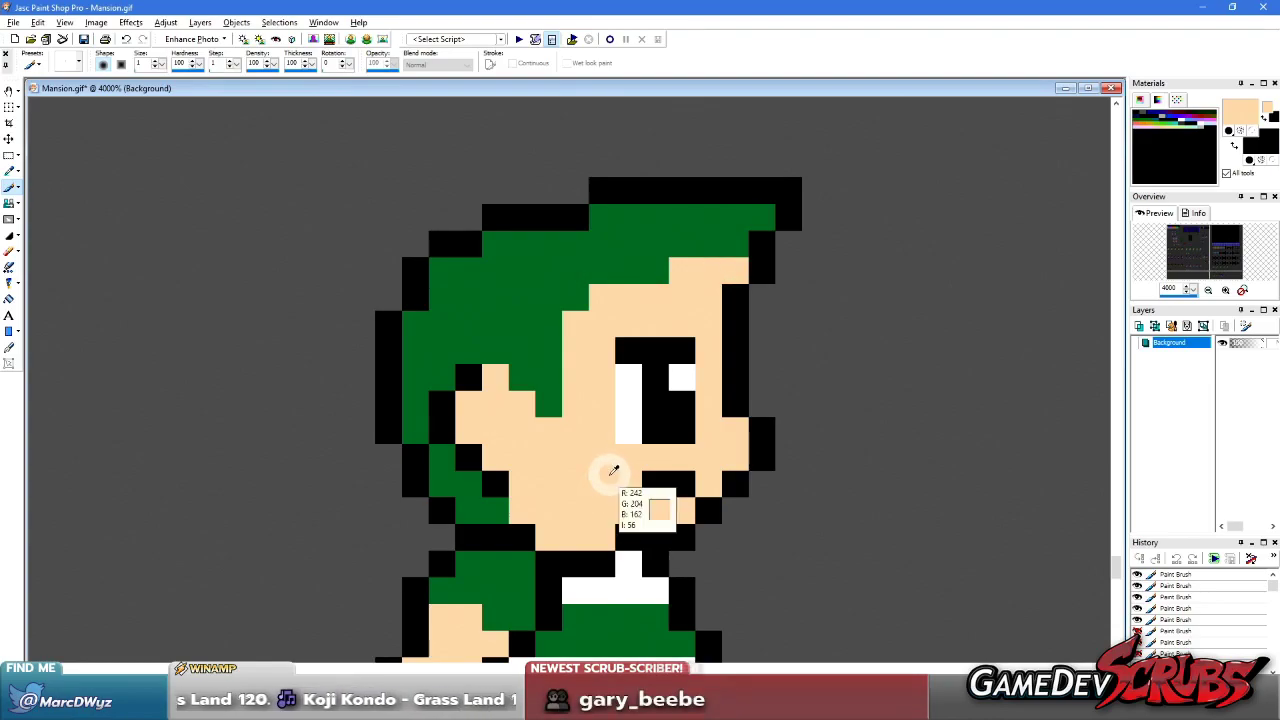
pyautogui.hotkey('ctrl', 'z')
pyautogui.hotkey('ctrl', 'z')
pyautogui.hotkey('ctrl', 'z')
pyautogui.hotkey('ctrl', 'z')
# - Paint the black outline along the sideburn, forehead hairline and underside of the fringe in the hair's green
pyautogui.keyDown('ctrl'); pyautogui.click(548, 288); pyautogui.keyUp('ctrl')
pyautogui.moveTo(575, 315); pyautogui.dragTo(577, 372)
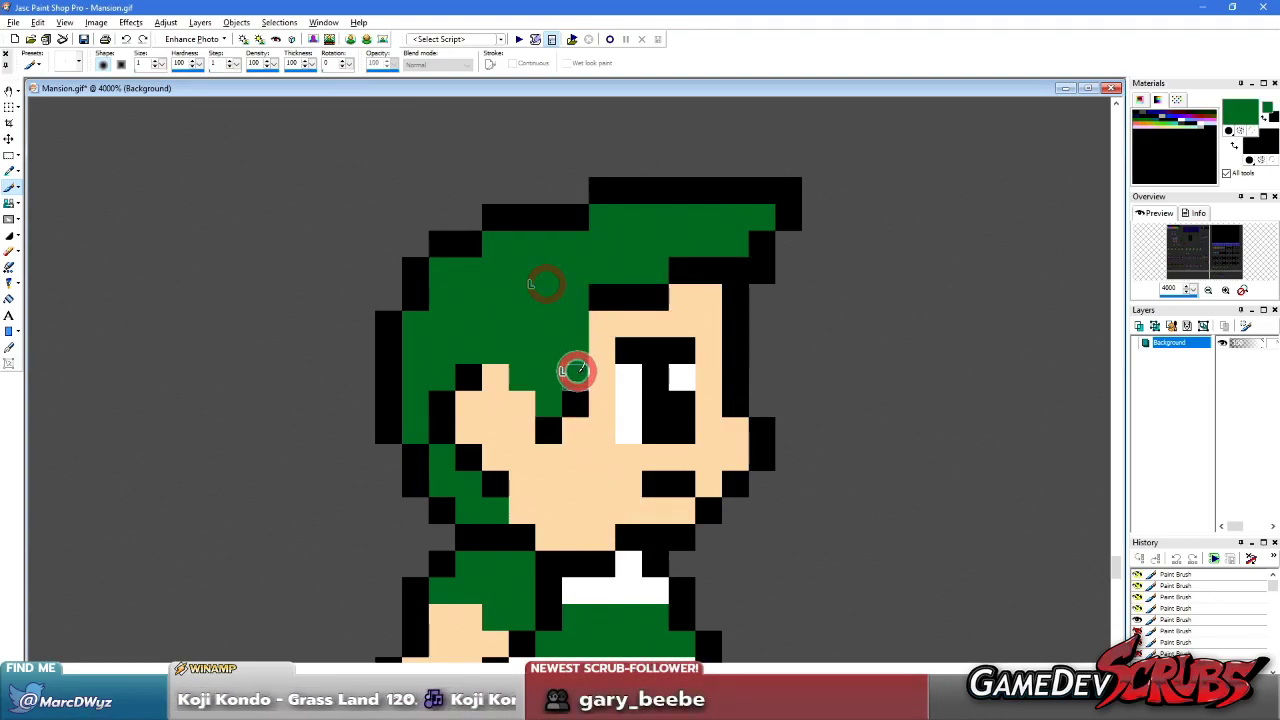
pyautogui.click(650, 297)
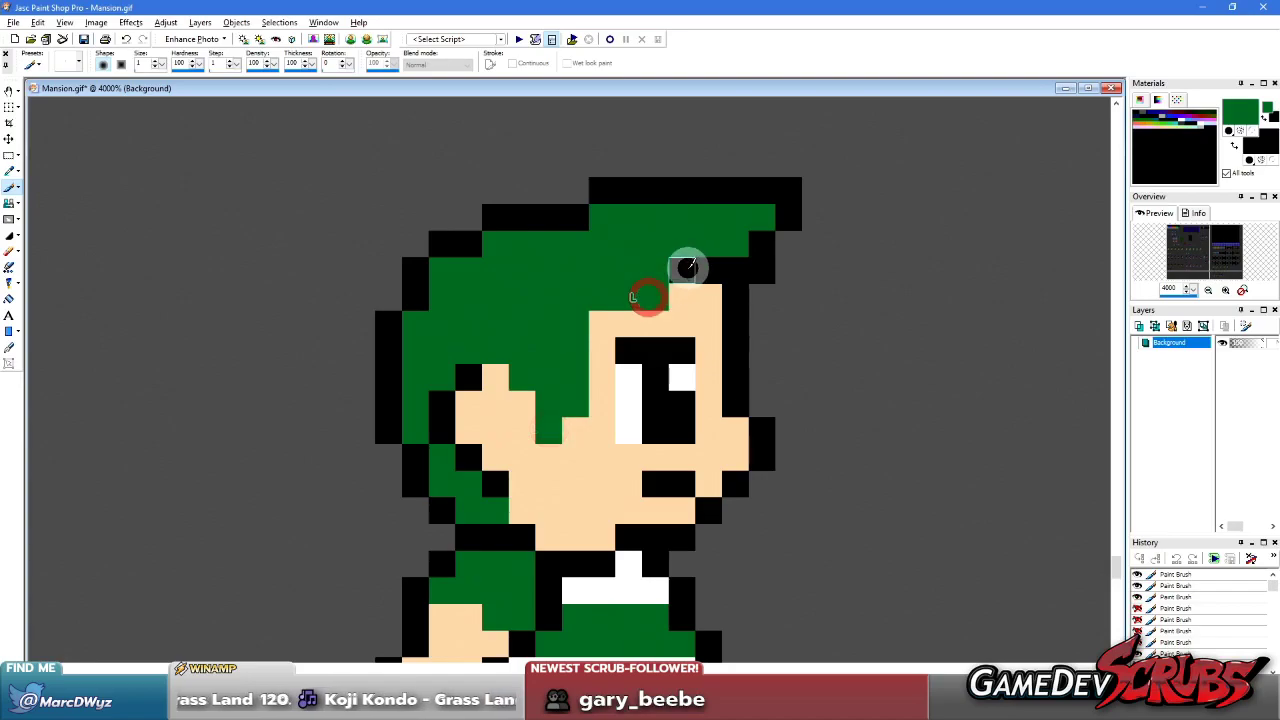
pyautogui.scroll(-2, 558, 366)
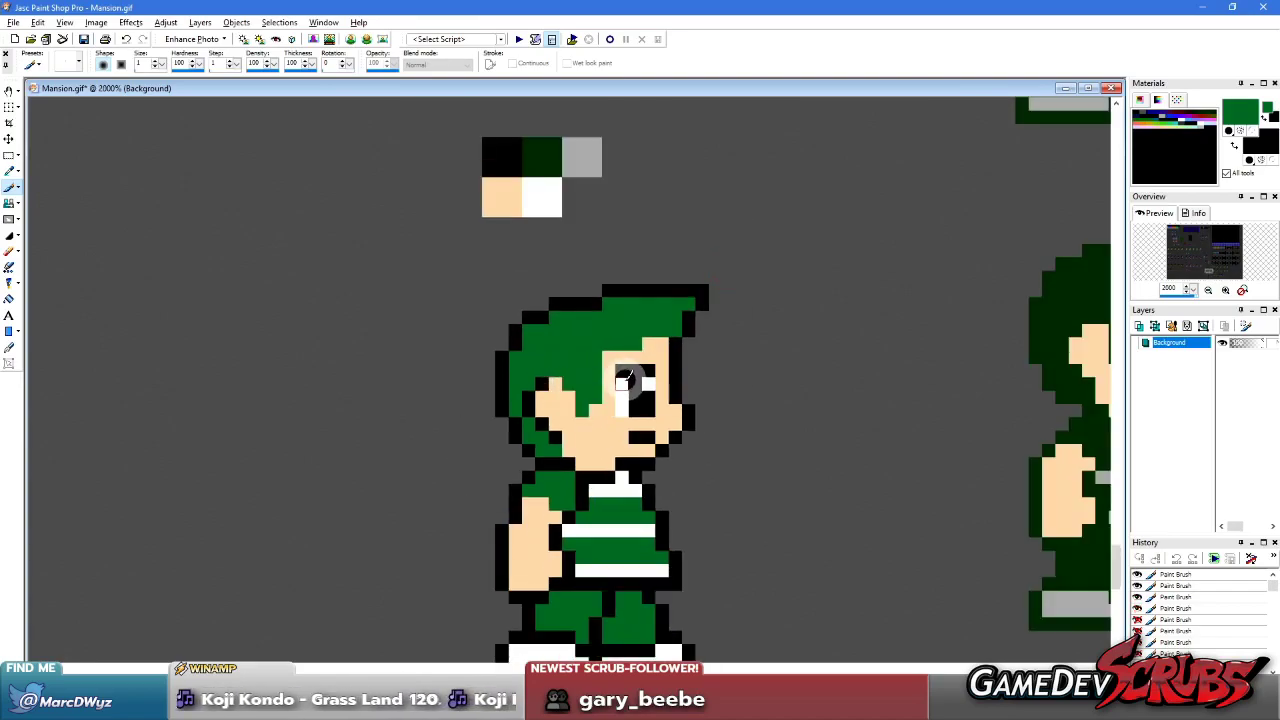
pyautogui.scroll(1, 606, 372)
pyautogui.rightClick(620, 405)
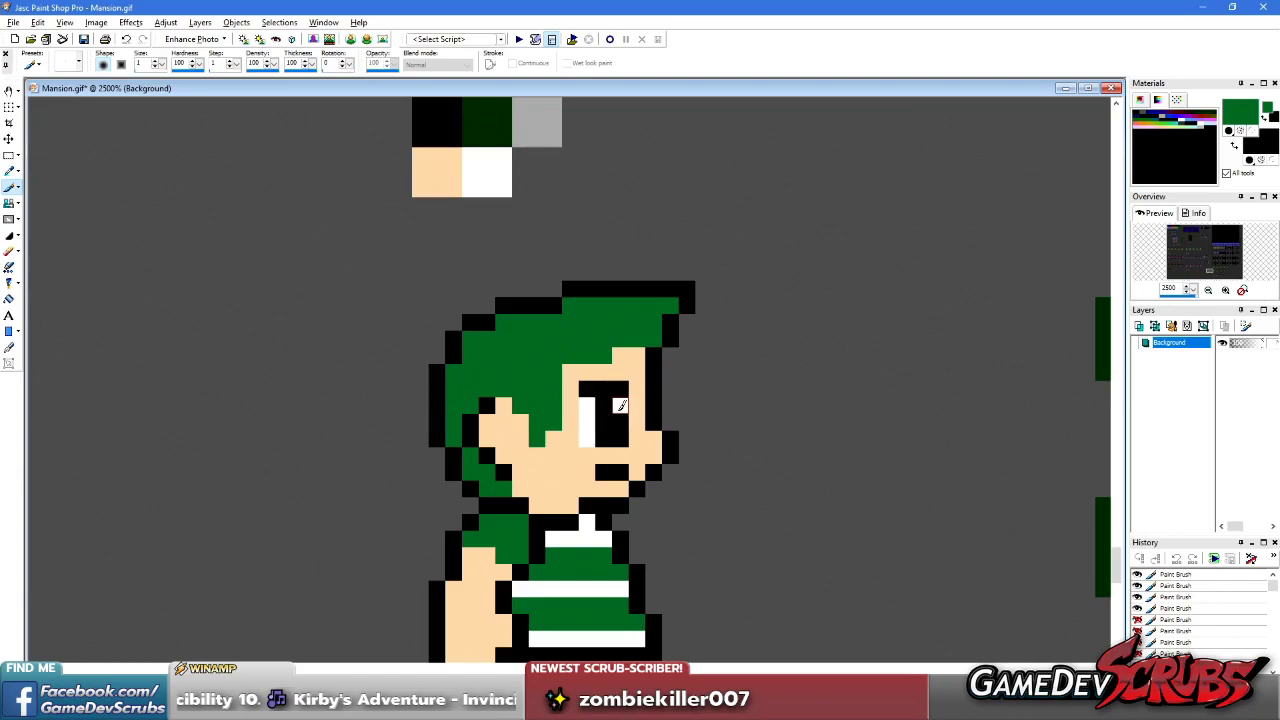
pyautogui.scroll(-2, 605, 410)
pyautogui.click(620, 419)
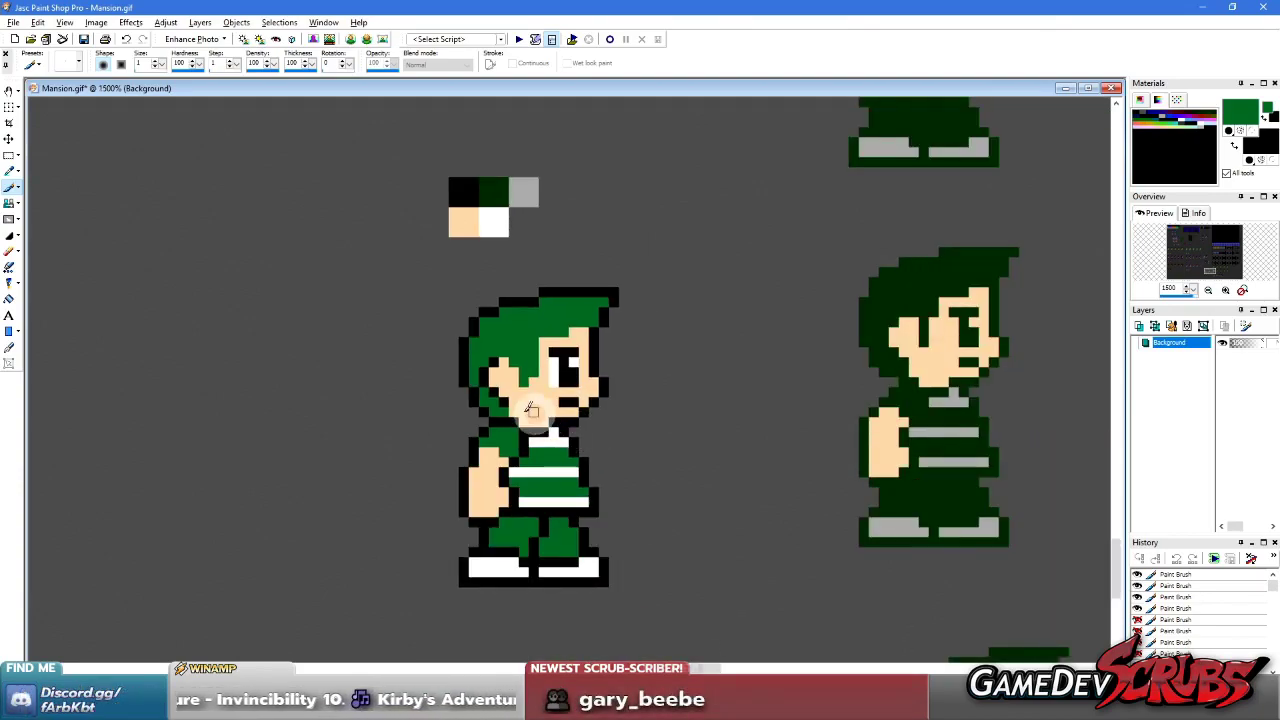
# - Select the restyled striped sprite without its gray background and copy it
pyautogui.press('s')
pyautogui.moveTo(429, 265); pyautogui.dragTo(650, 583)
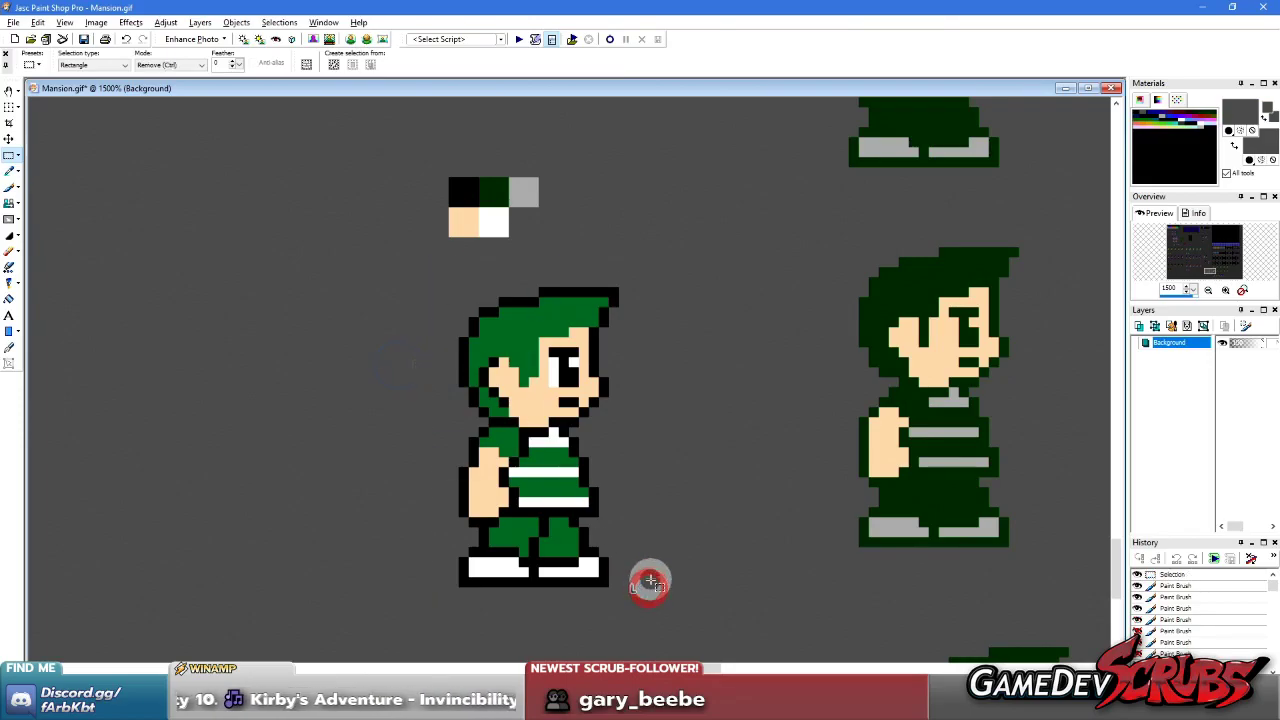
pyautogui.hotkey('ctrl', 'c')
# - Paste the sprite as a transparent selection into Mansion Level Mock C-C2.gif, standing behind the dark green character, and deselect it
pyautogui.scroll(-10, 650, 583)
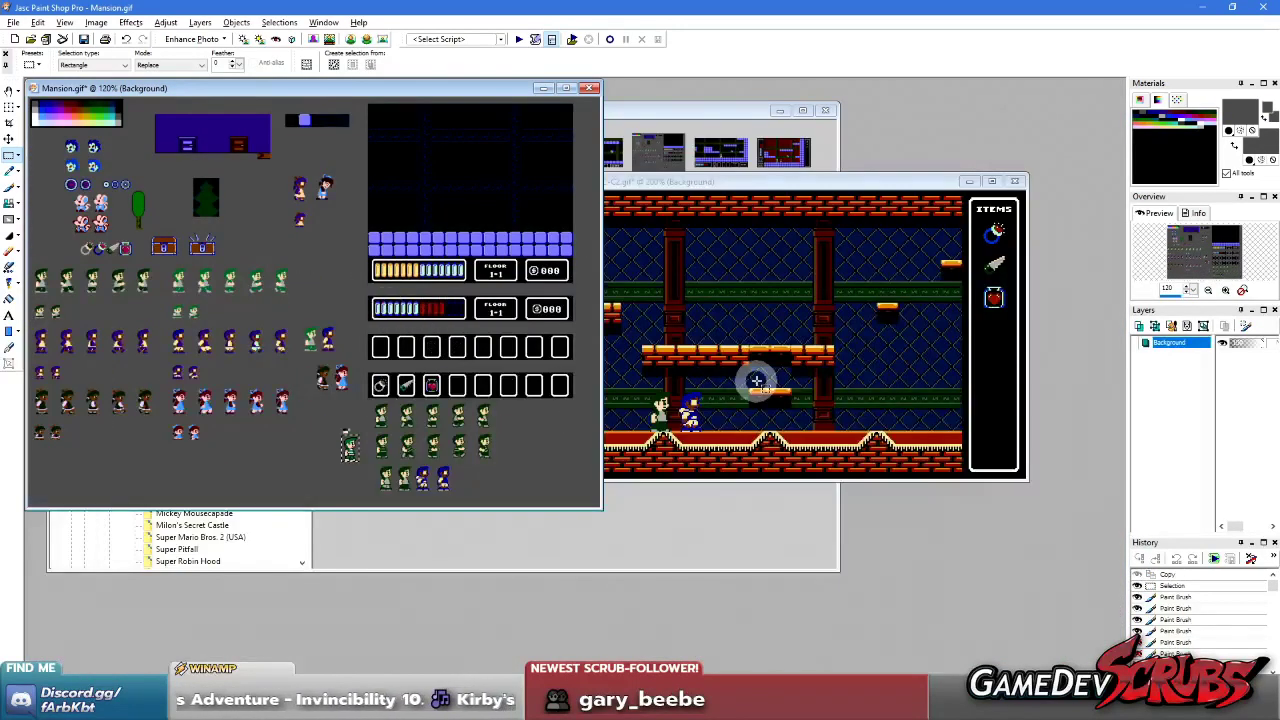
pyautogui.scroll(4, 757, 381)
pyautogui.scroll(3, 329, 366)
pyautogui.hotkey('ctrl', 'shift', 'e')
pyautogui.click(640, 415)
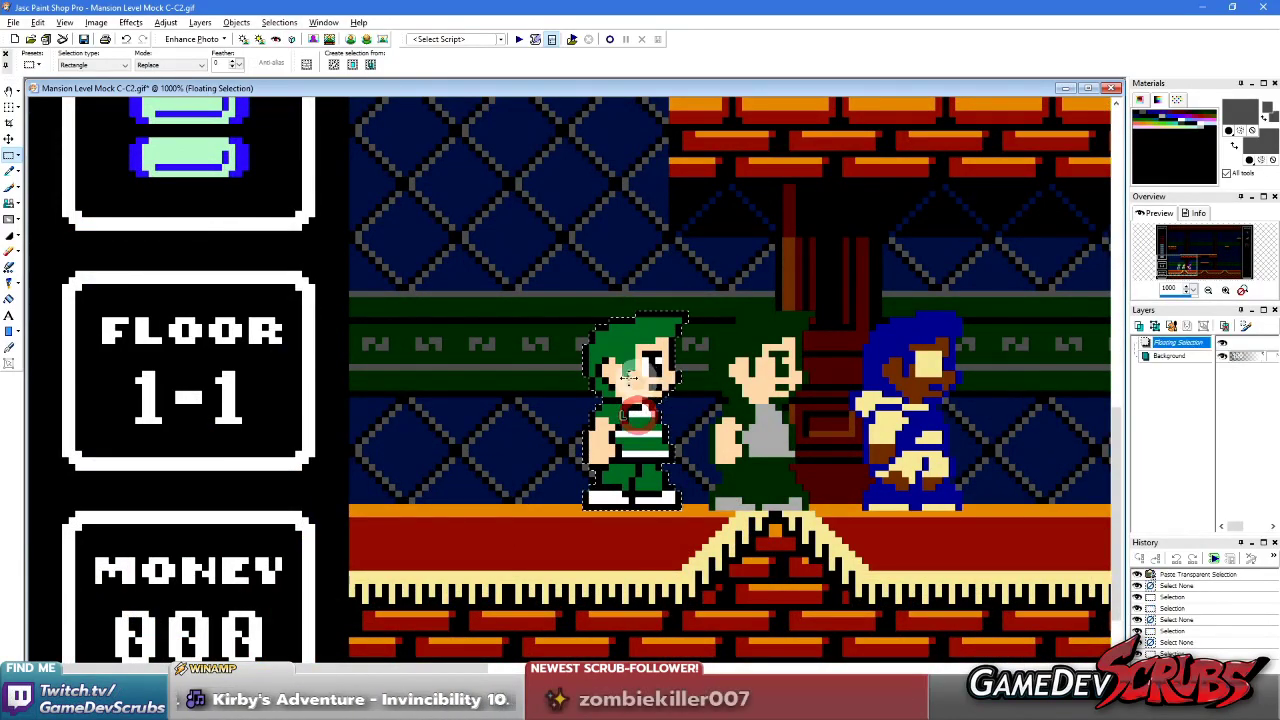
pyautogui.hotkey('ctrl', 'd')
# - Compare the pasted sprite with the dark green and blue characters against the level background, at full view and close up
pyautogui.scroll(-4, 633, 378)
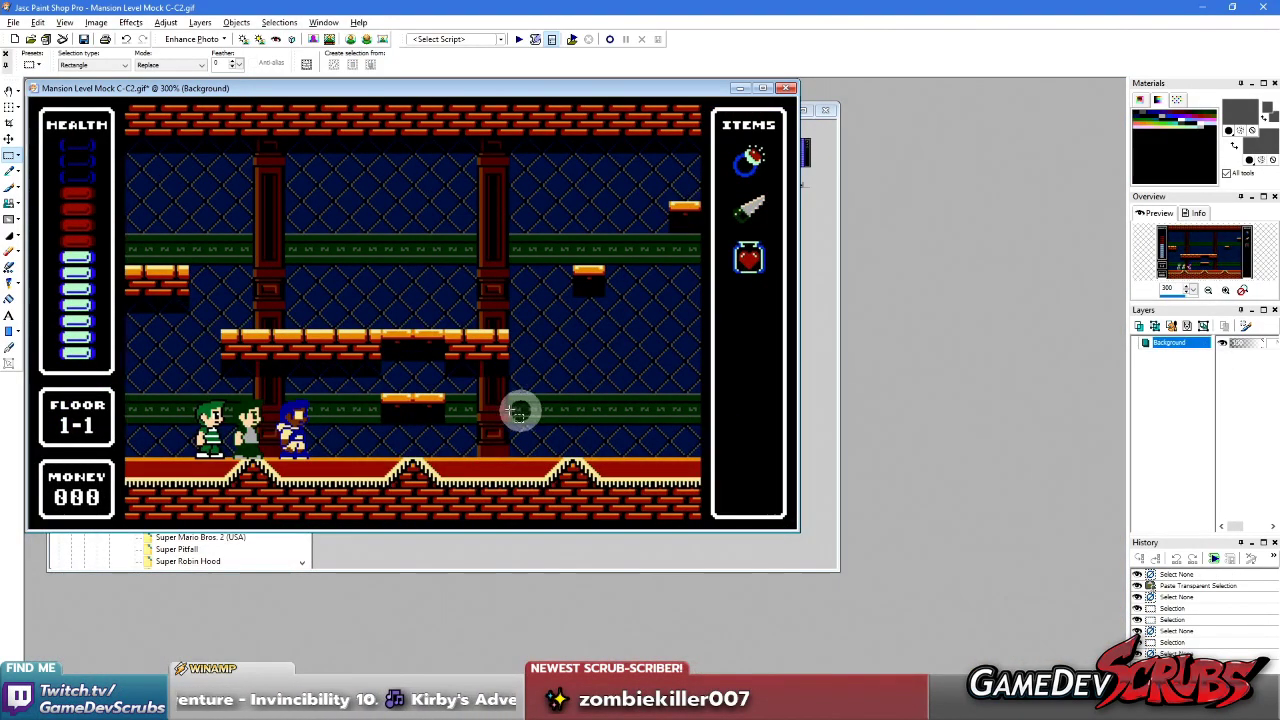
pyautogui.scroll(1, 366, 386)
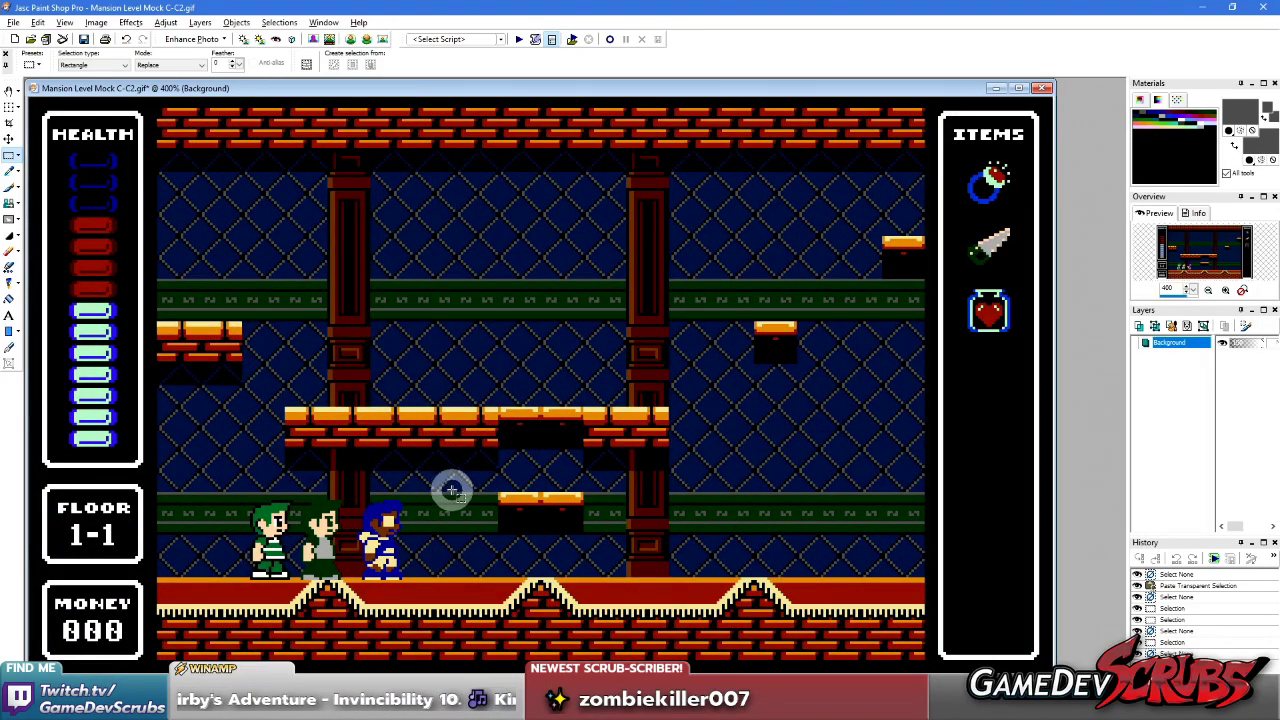
pyautogui.scroll(2, 453, 493)
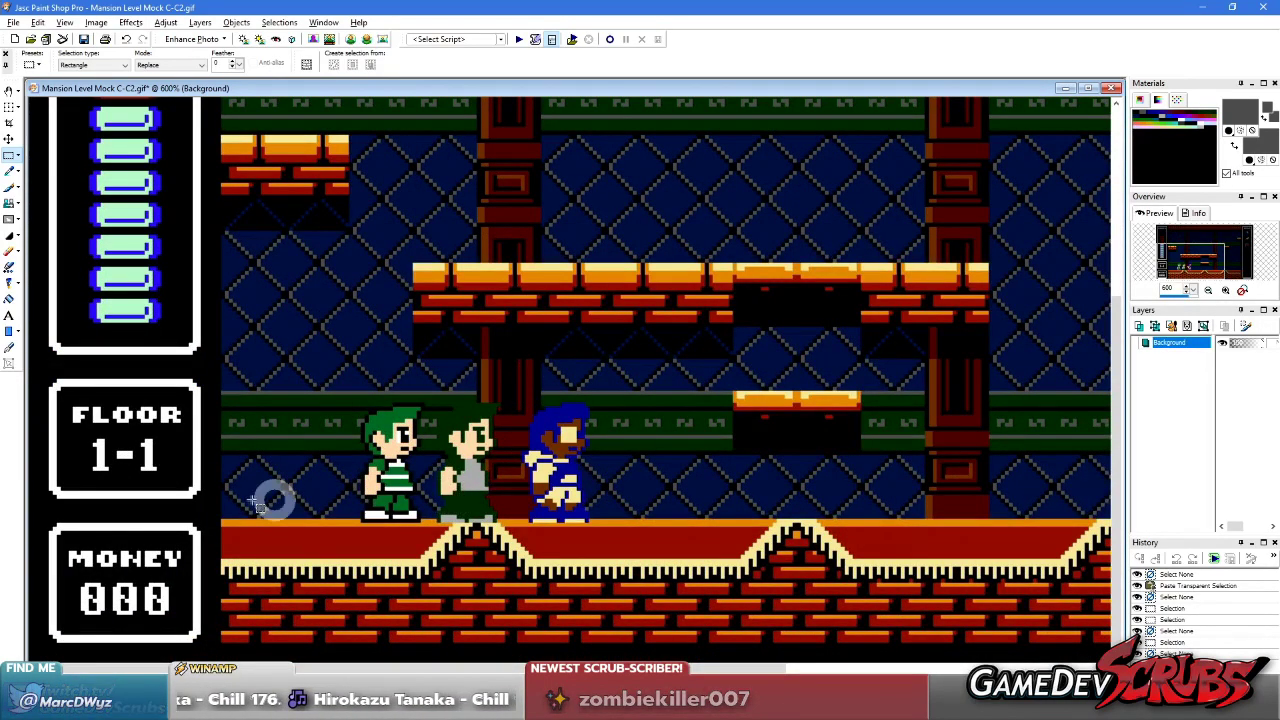
pyautogui.scroll(3, 475, 475)
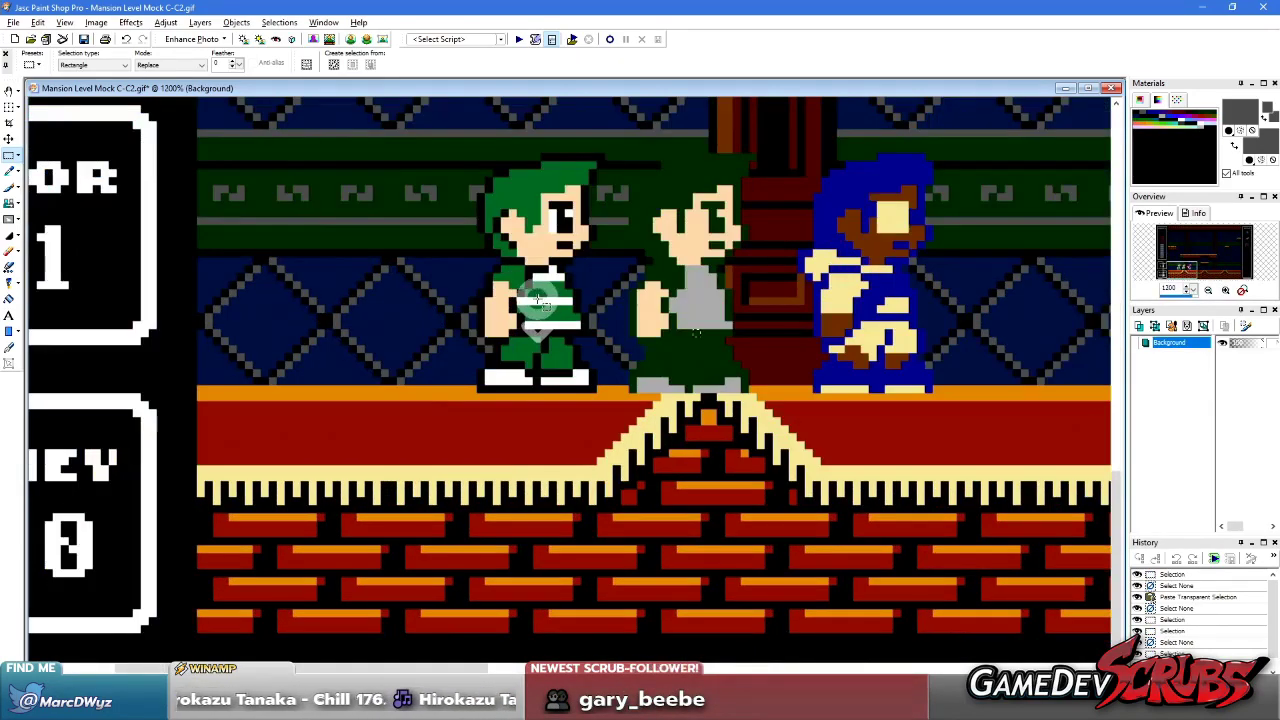
pyautogui.scroll(1, 540, 305)
pyautogui.moveTo(499, 197); pyautogui.dragTo(687, 565)
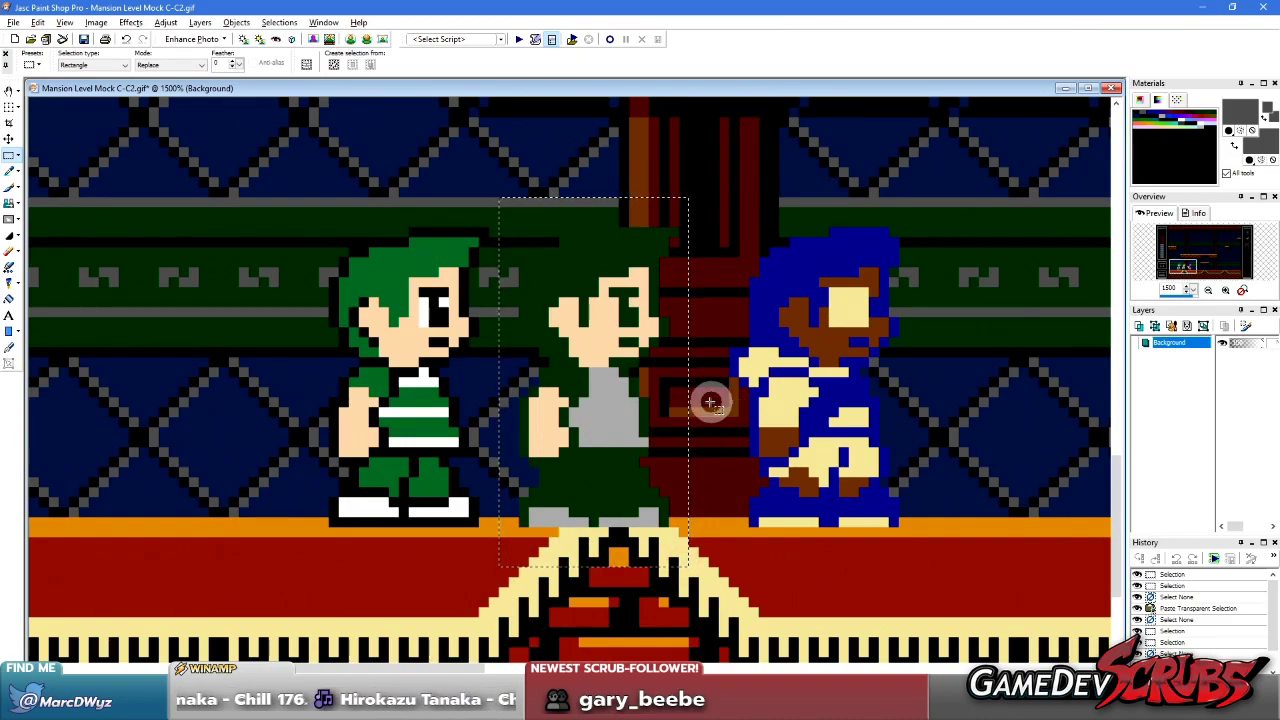
pyautogui.scroll(-1, 700, 402)
pyautogui.scroll(1, 560, 358)
pyautogui.moveTo(370, 228); pyautogui.dragTo(568, 577)
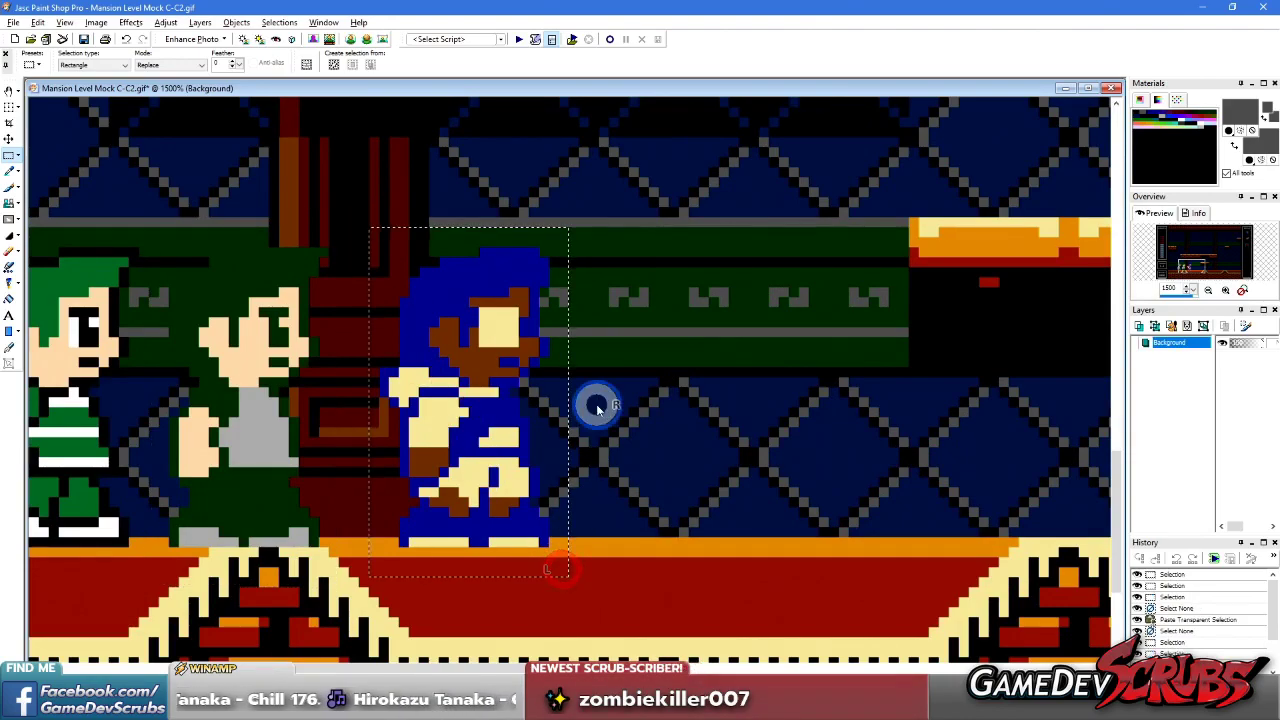
pyautogui.rightClick(597, 407)
pyautogui.scroll(-3, 590, 400)
pyautogui.scroll(1, 571, 386)
# - Change the dark green palette color at index 11 of the level mockup to dark blue (0, 0, 138)
pyautogui.click(97, 22)
pyautogui.click(171, 209)
pyautogui.click(270, 211)
pyautogui.click(578, 307)
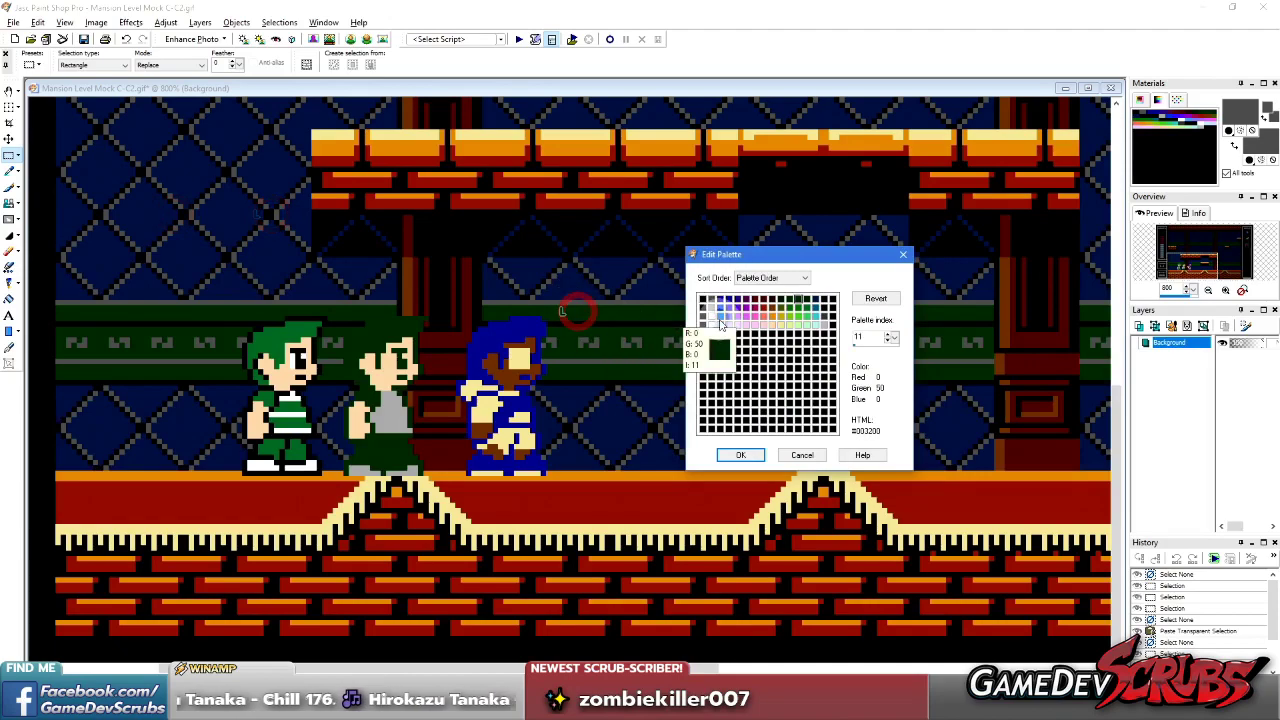
pyautogui.doubleClick(796, 297)
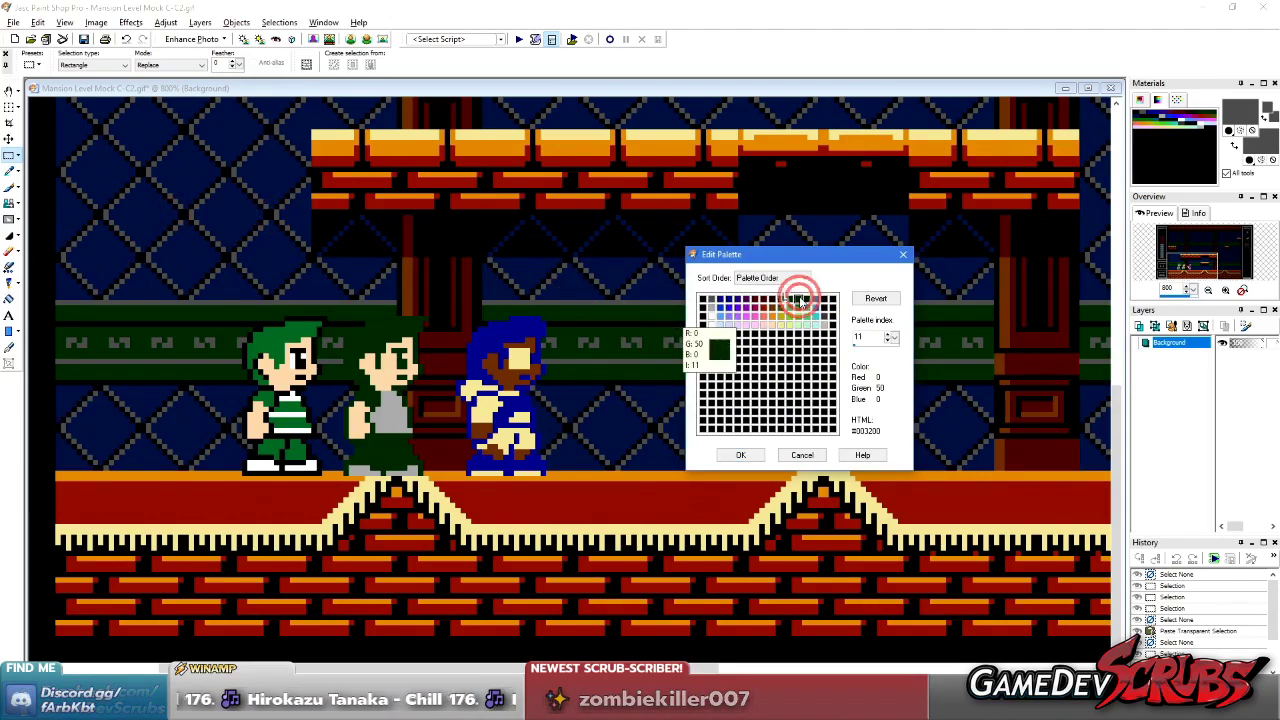
pyautogui.click(492, 342)
pyautogui.click(580, 418)
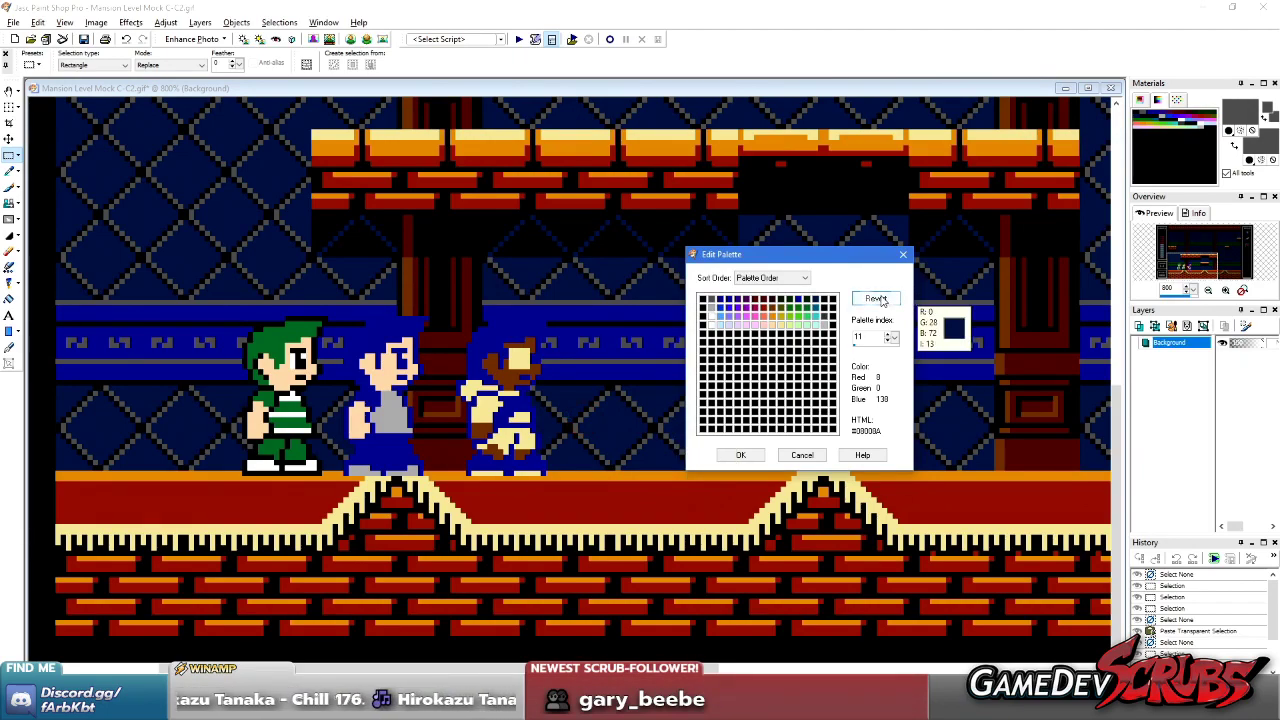
pyautogui.click(741, 455)
# - Move the level mockup aside, select the first blue sprite in the bottom row of Mansion.gif and copy it
pyautogui.scroll(-6, 614, 420)
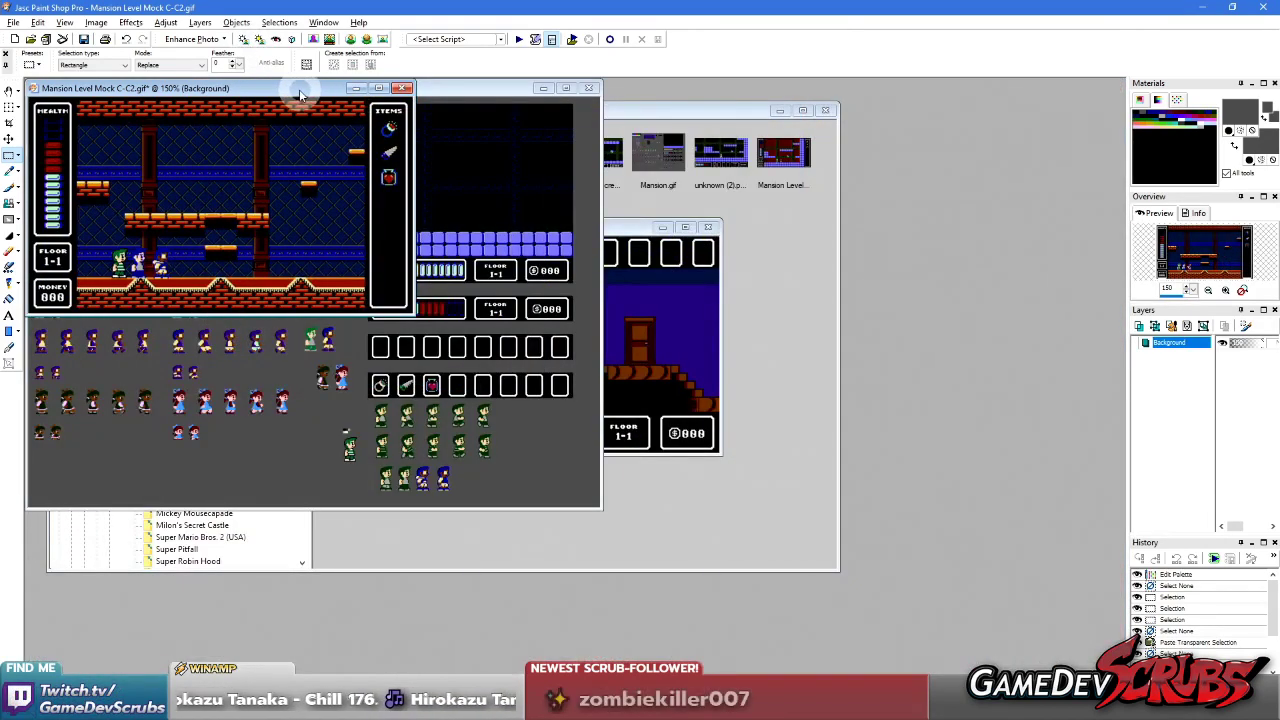
pyautogui.moveTo(300, 95); pyautogui.dragTo(936, 306)
pyautogui.middleClick(571, 443)
pyautogui.scroll(6, 734, 500)
pyautogui.rightClick(452, 486)
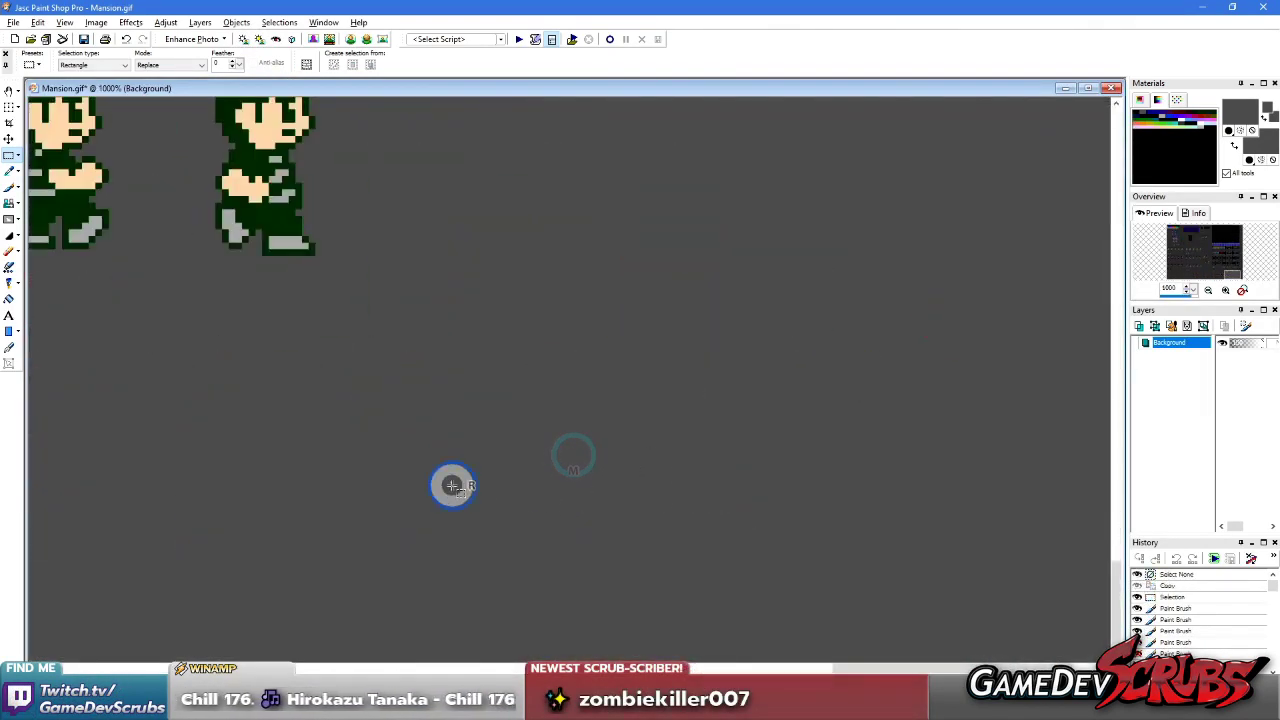
pyautogui.scroll(-1, 440, 470)
pyautogui.click(440, 457)
pyautogui.scroll(1, 380, 429)
pyautogui.scroll(-1, 289, 370)
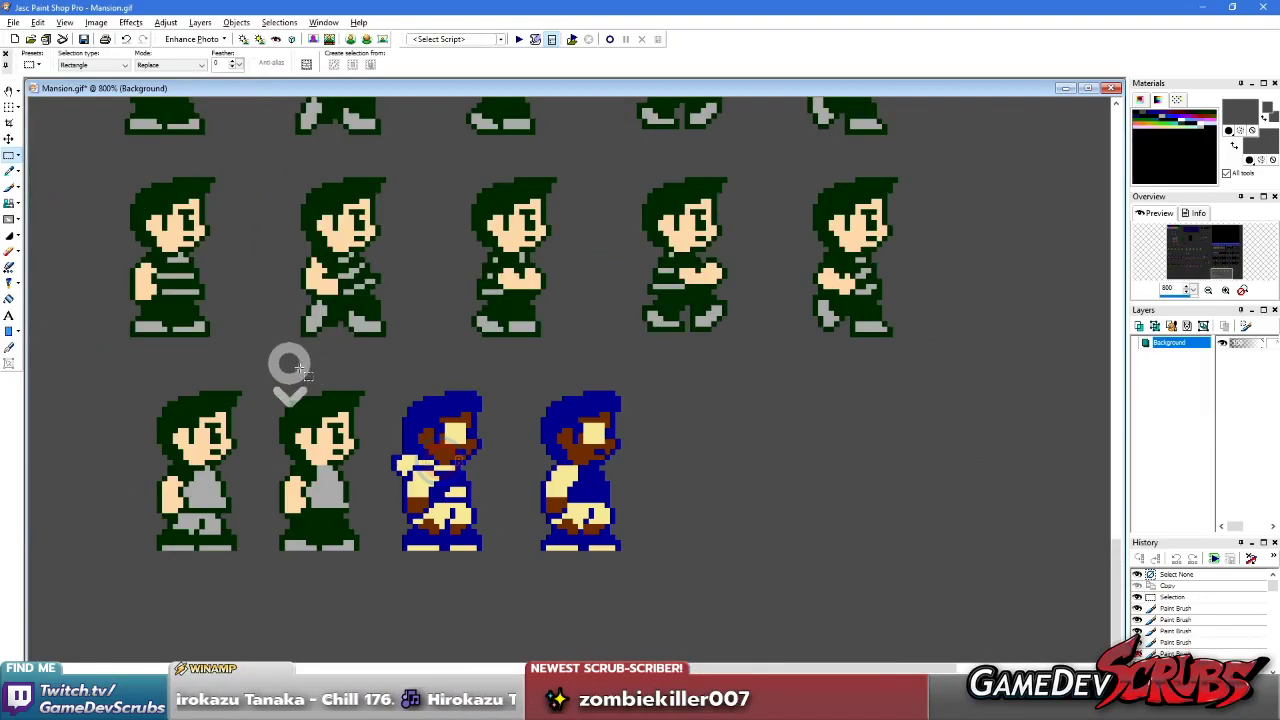
pyautogui.moveTo(398, 400); pyautogui.dragTo(509, 568)
pyautogui.hotkey('ctrl', 'c')
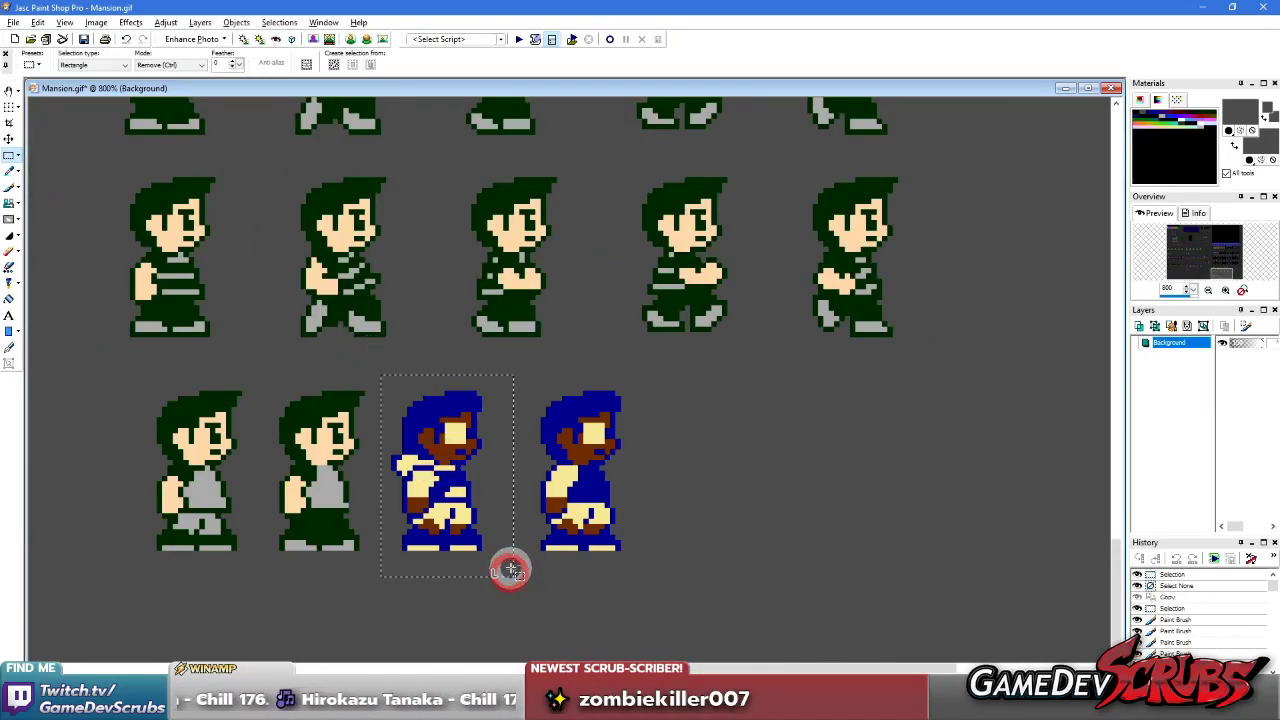
# - Paste the blue sprite as a transparent selection into the level mockup, on the floor between the existing blue character and the low platform, and deselect it
pyautogui.scroll(-5, 363, 363)
pyautogui.click(814, 409)
pyautogui.scroll(4, 814, 409)
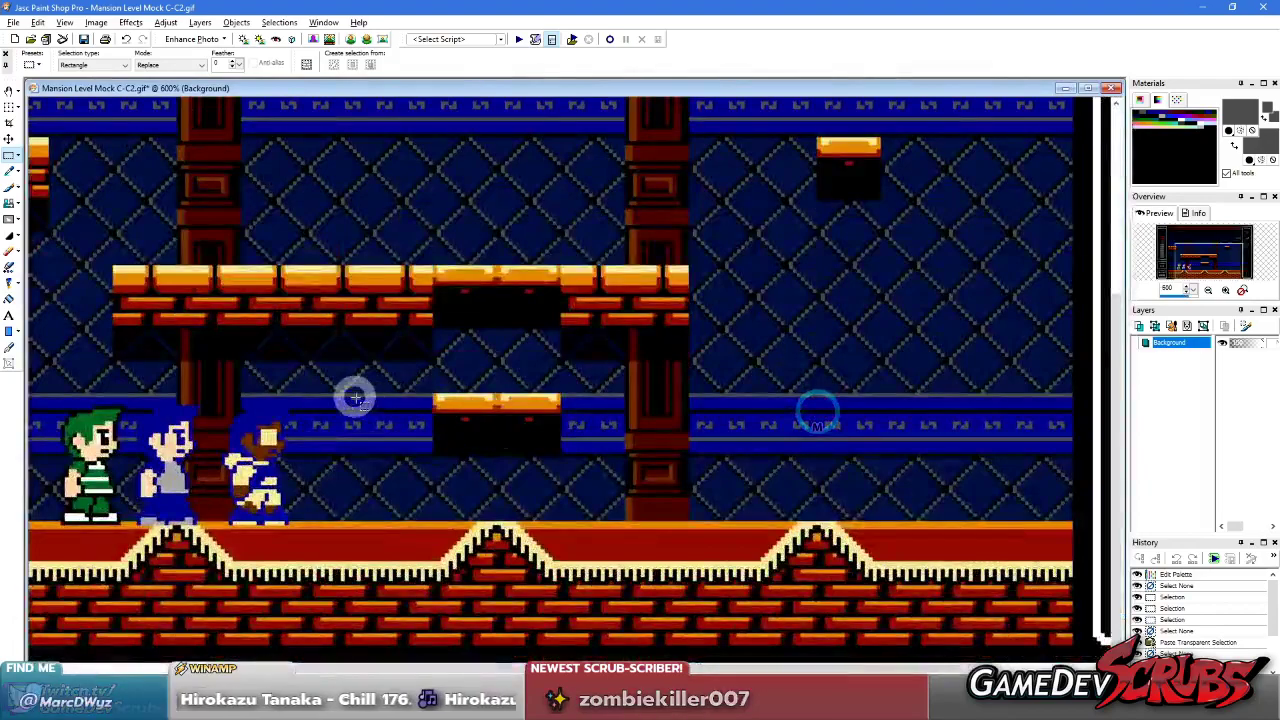
pyautogui.hotkey('ctrl', 'shift', 'e')
pyautogui.click(480, 409)
pyautogui.hotkey('ctrl', 'shift', 'e')
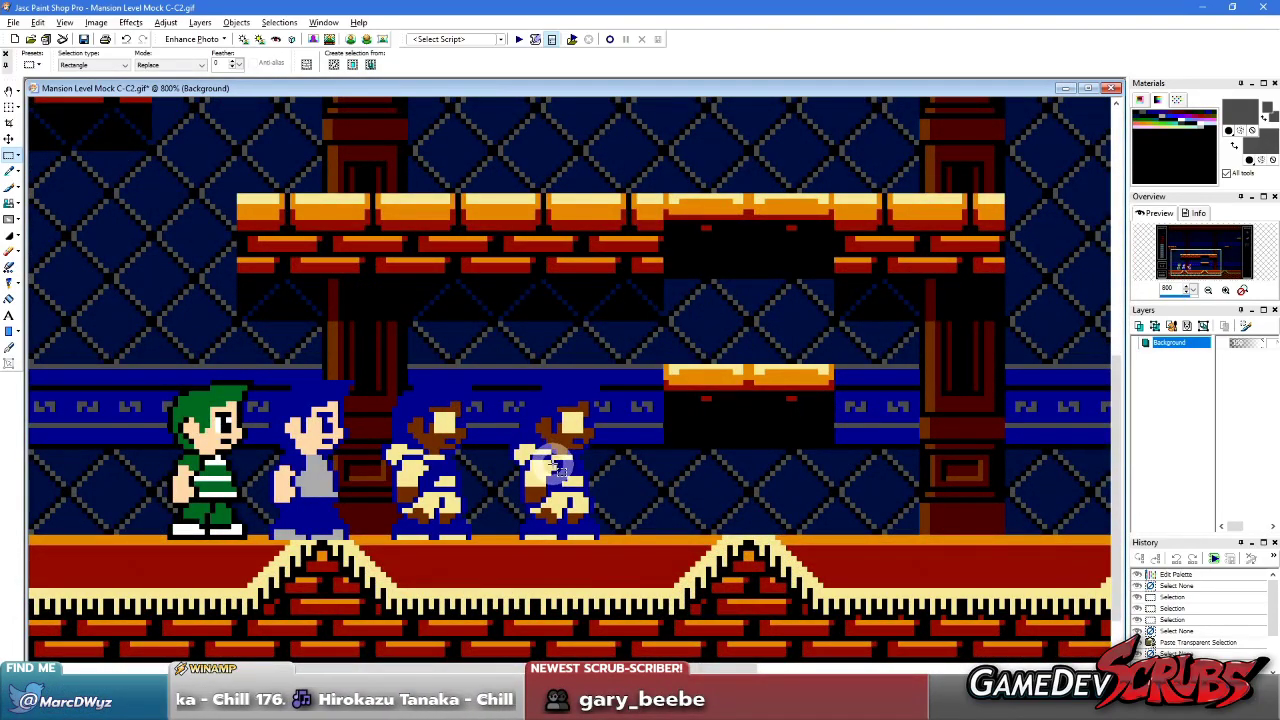
pyautogui.click(550, 441)
pyautogui.moveTo(550, 441); pyautogui.dragTo(587, 467)
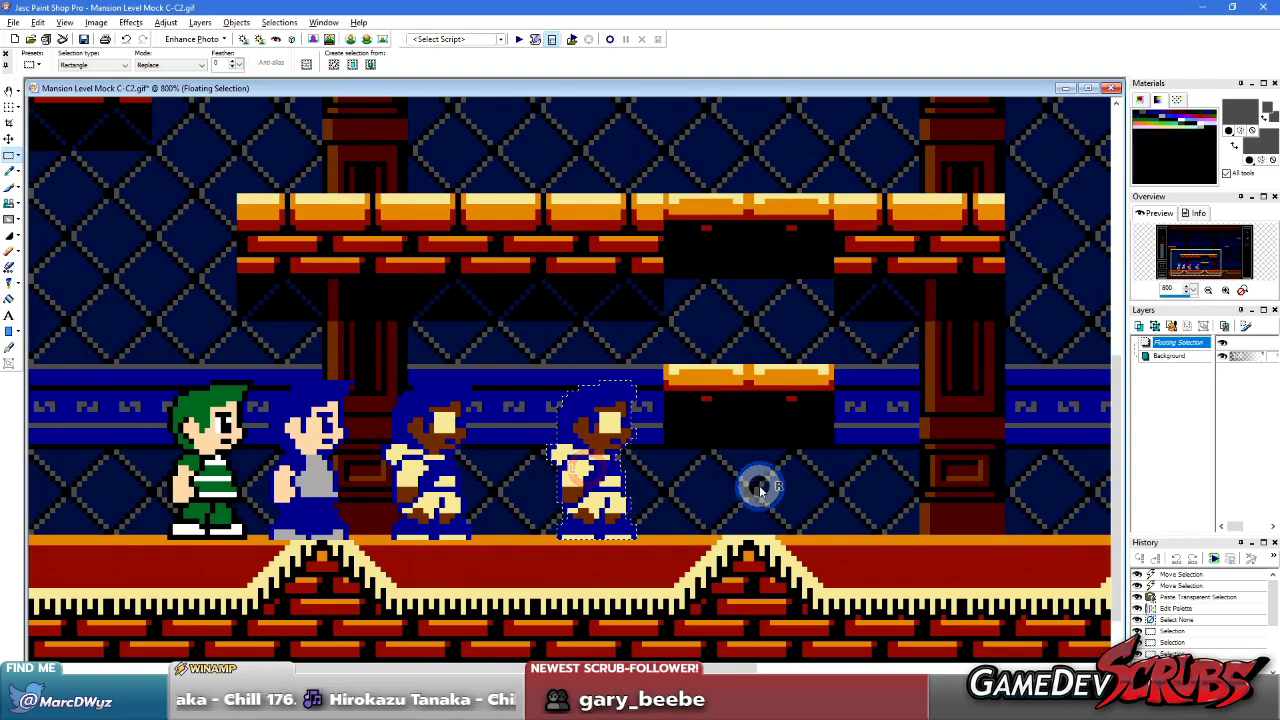
pyautogui.hotkey('ctrl', 'd')
# - Compare the two blue characters against the background at close and wide view, and undo pasting the second one
pyautogui.scroll(-2, 757, 480)
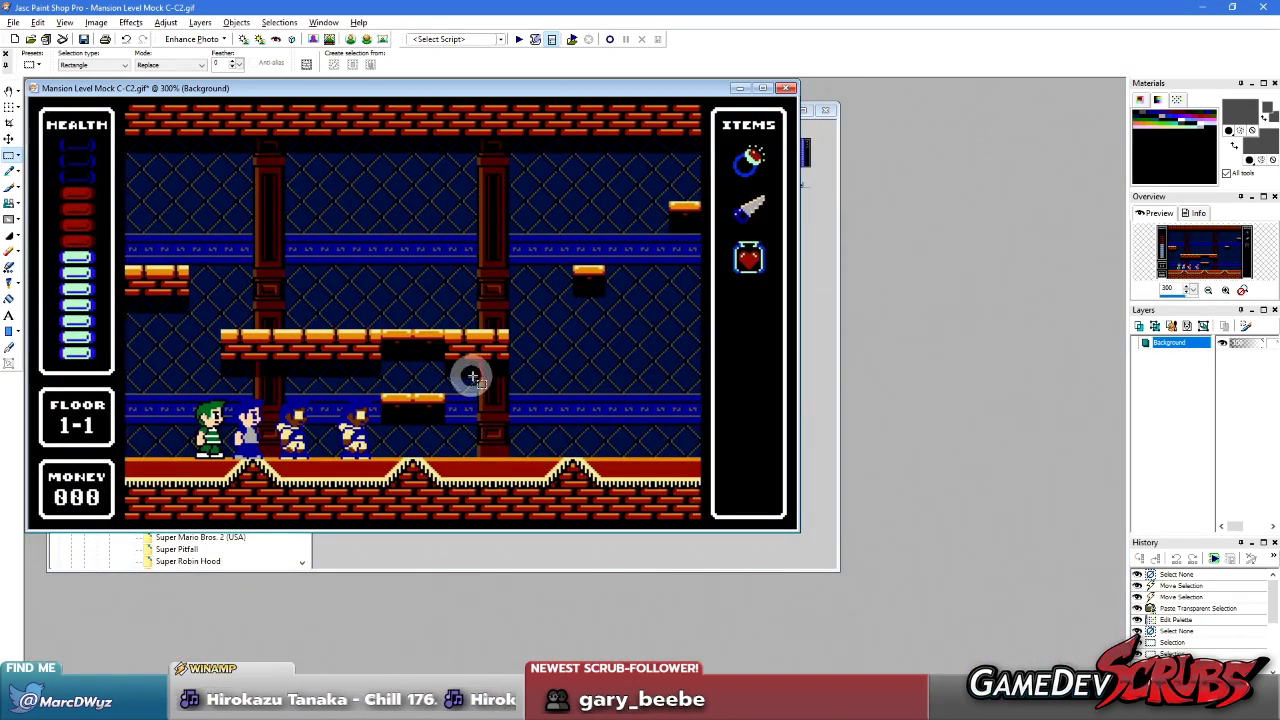
pyautogui.scroll(5, 472, 376)
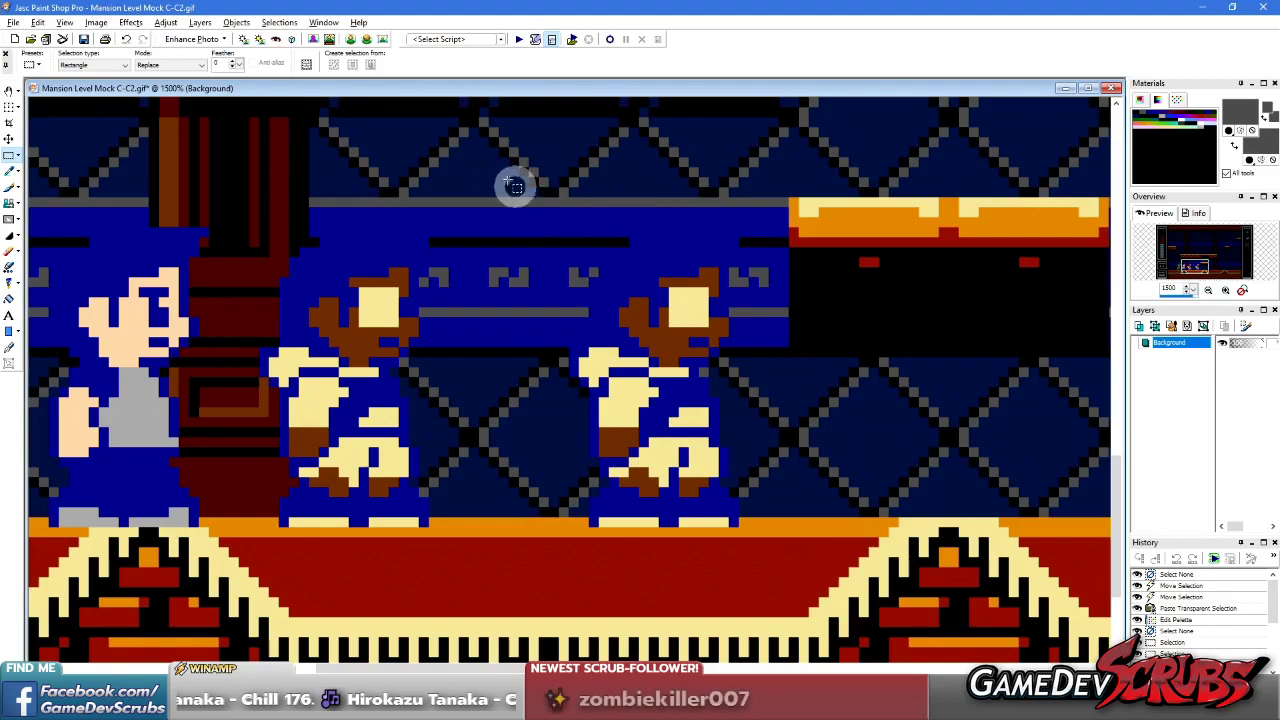
pyautogui.scroll(-6, 622, 372)
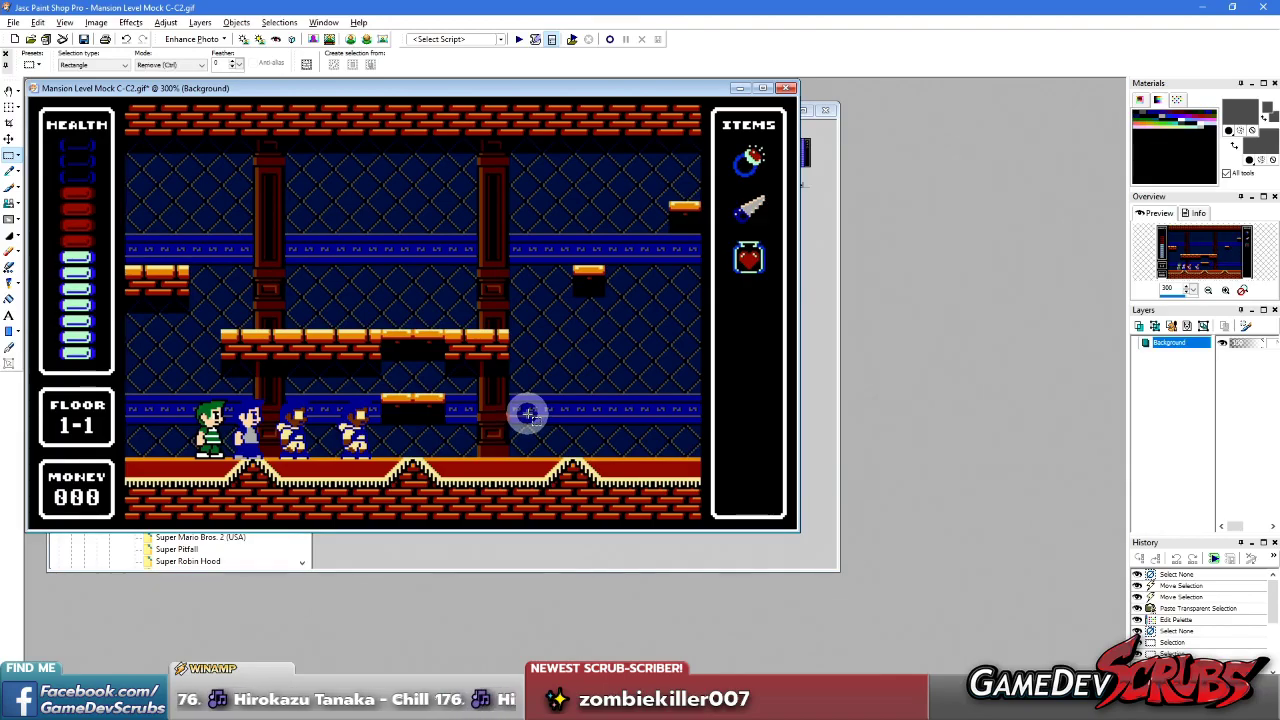
pyautogui.hotkey('ctrl', 'z')
pyautogui.hotkey('ctrl', 'z')
pyautogui.hotkey('ctrl', 'z')
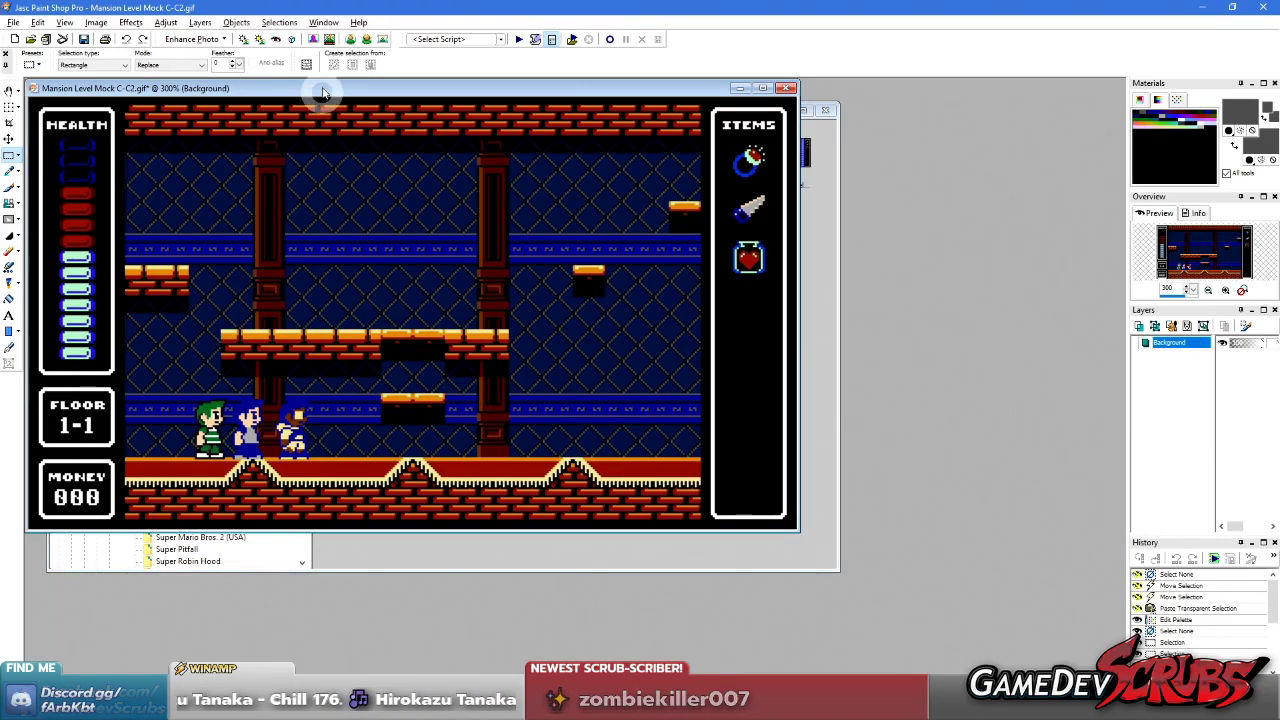